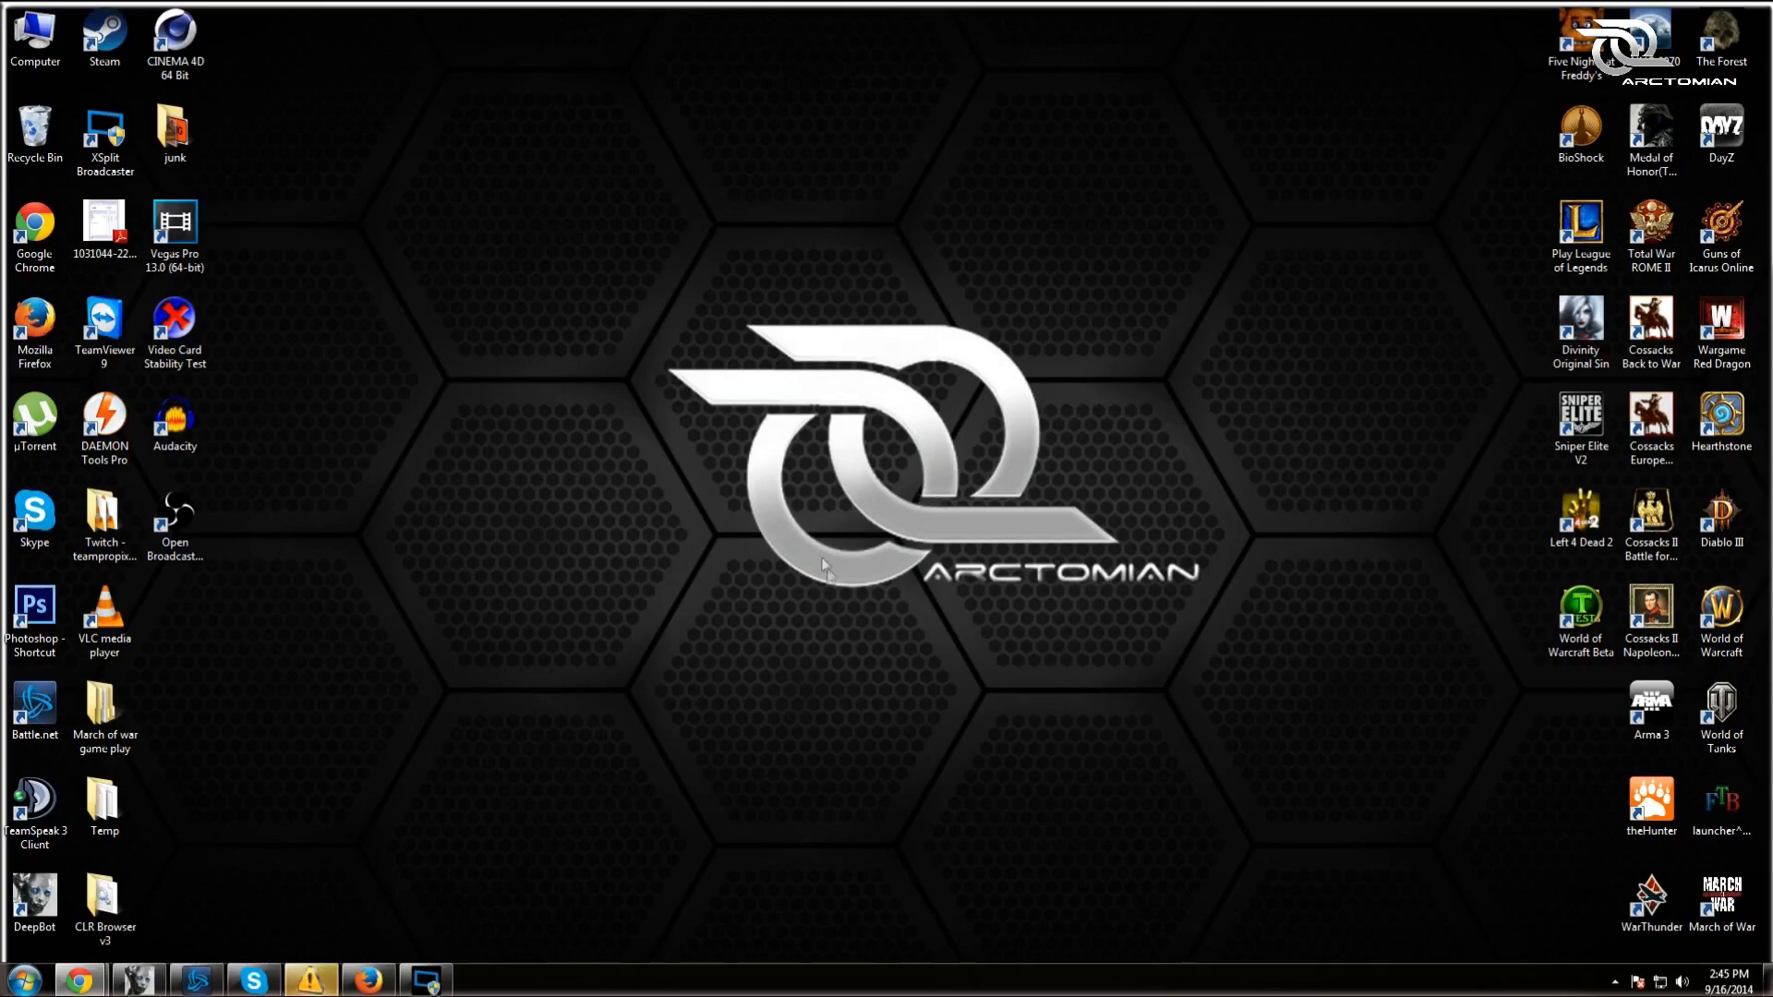
- Switch to Firefox and review the streaming software and alert service panels below the Arctutorial Twitch channel's video
{"action": "left_click", "coordinate": [369, 981]}
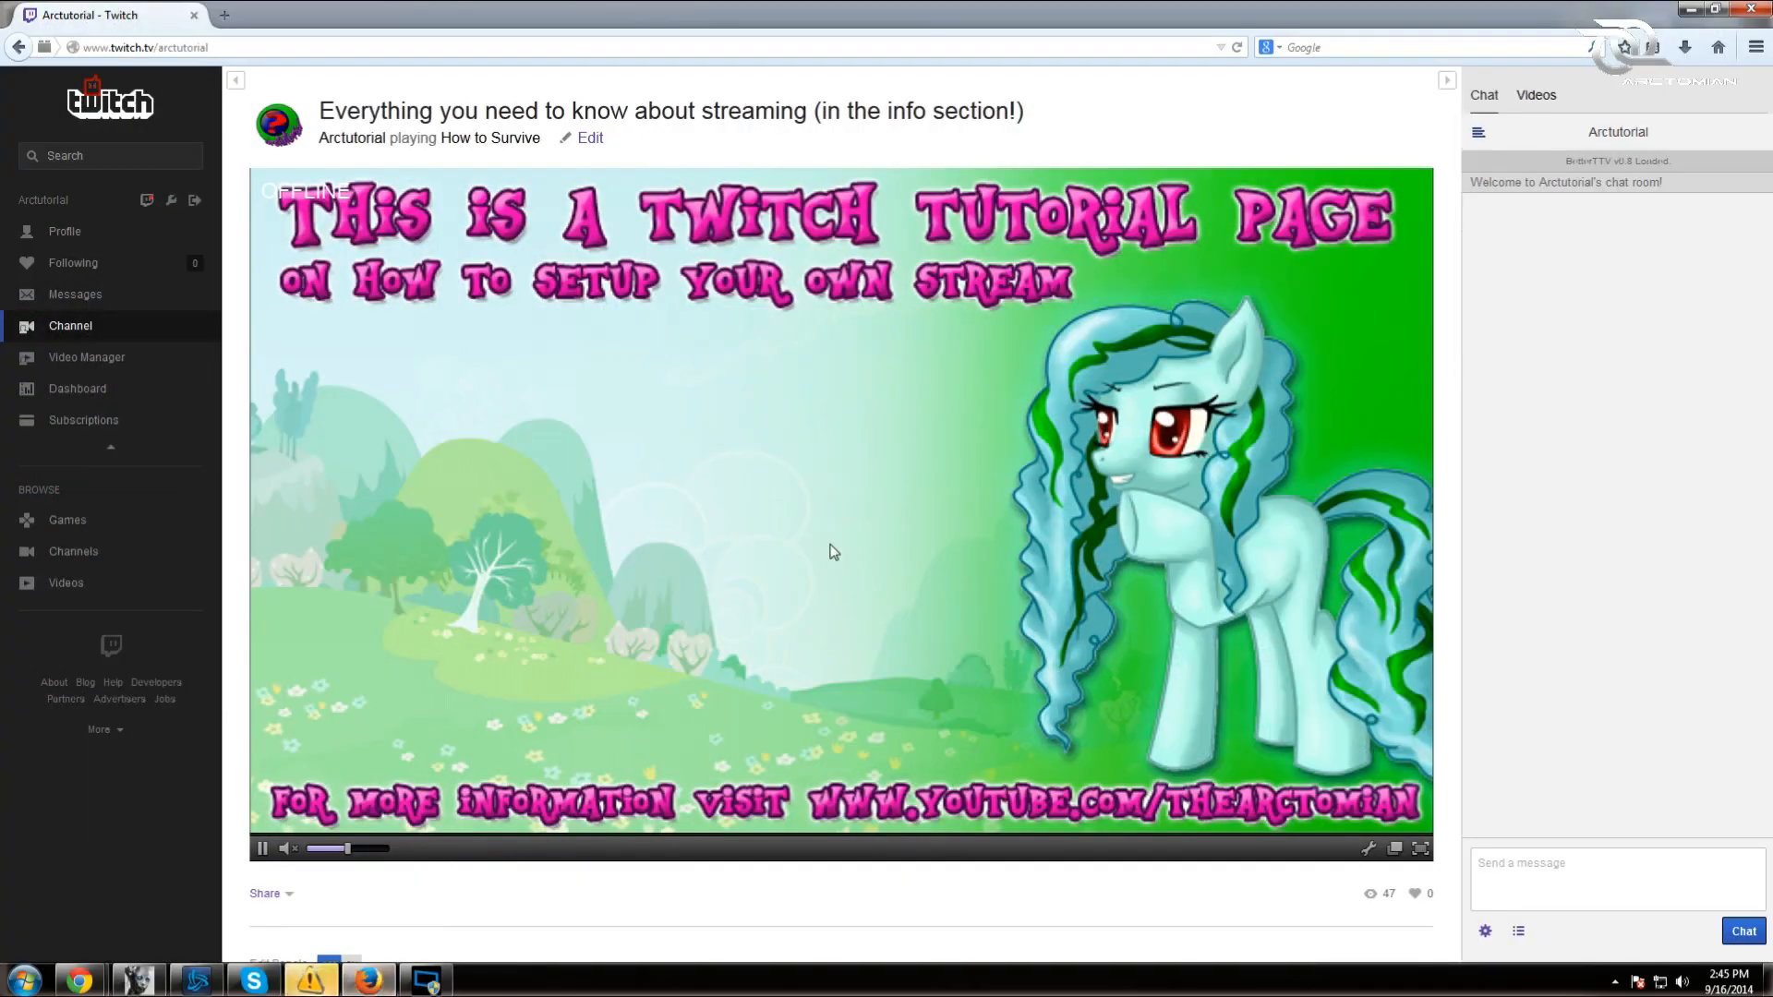
{"action": "scroll", "coordinate": [802, 442], "scroll_direction": "down", "scroll_amount": 5}
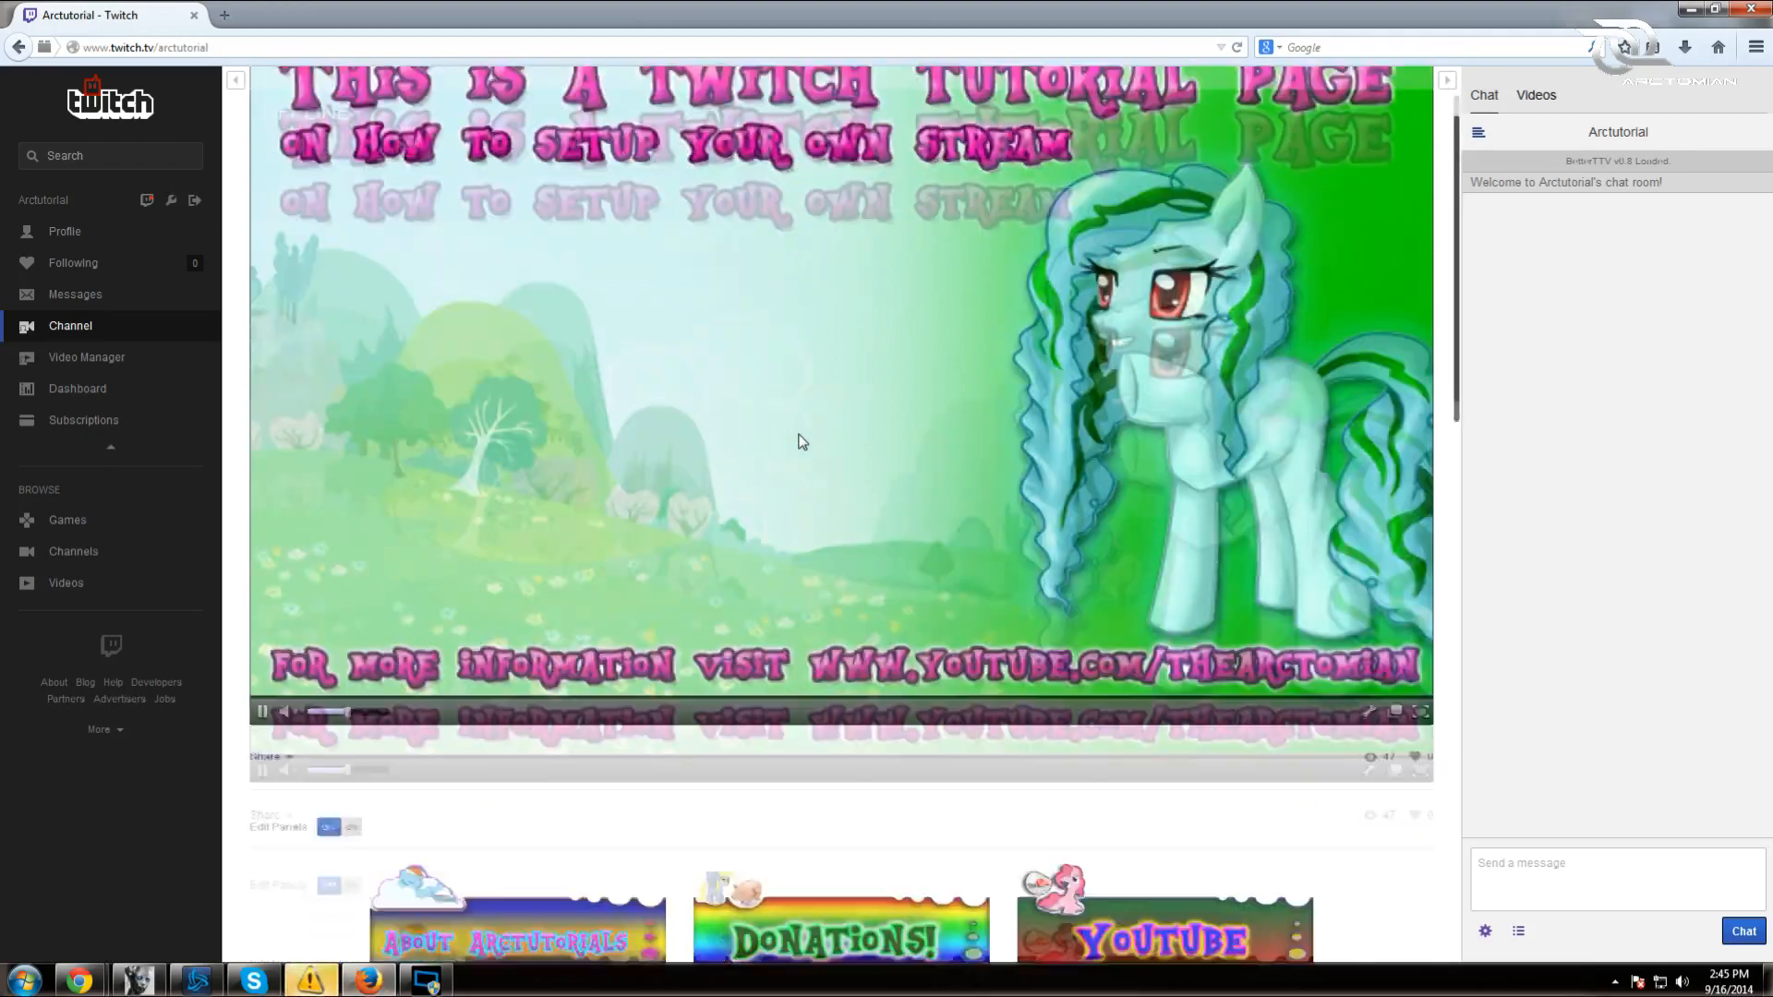
{"action": "scroll", "coordinate": [802, 443], "scroll_direction": "down", "scroll_amount": 5}
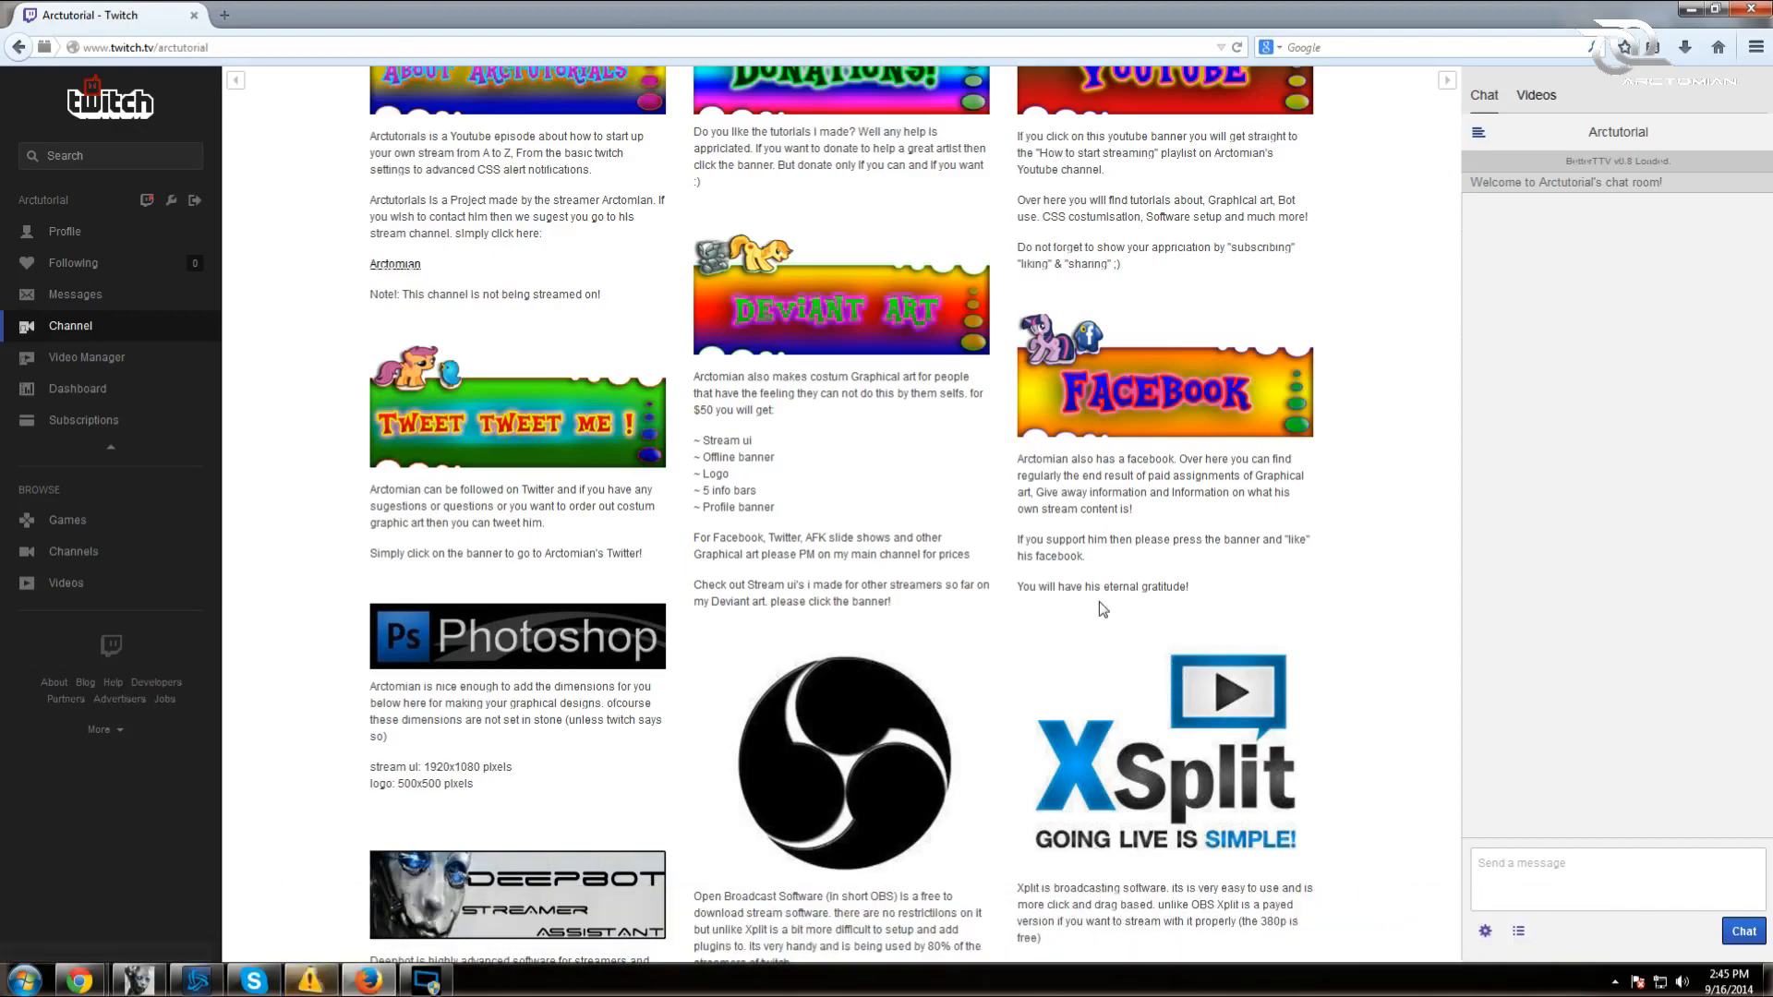
{"action": "scroll", "coordinate": [1099, 602], "scroll_direction": "down", "scroll_amount": 3}
{"action": "scroll", "coordinate": [1101, 607], "scroll_direction": "down", "scroll_amount": 4}
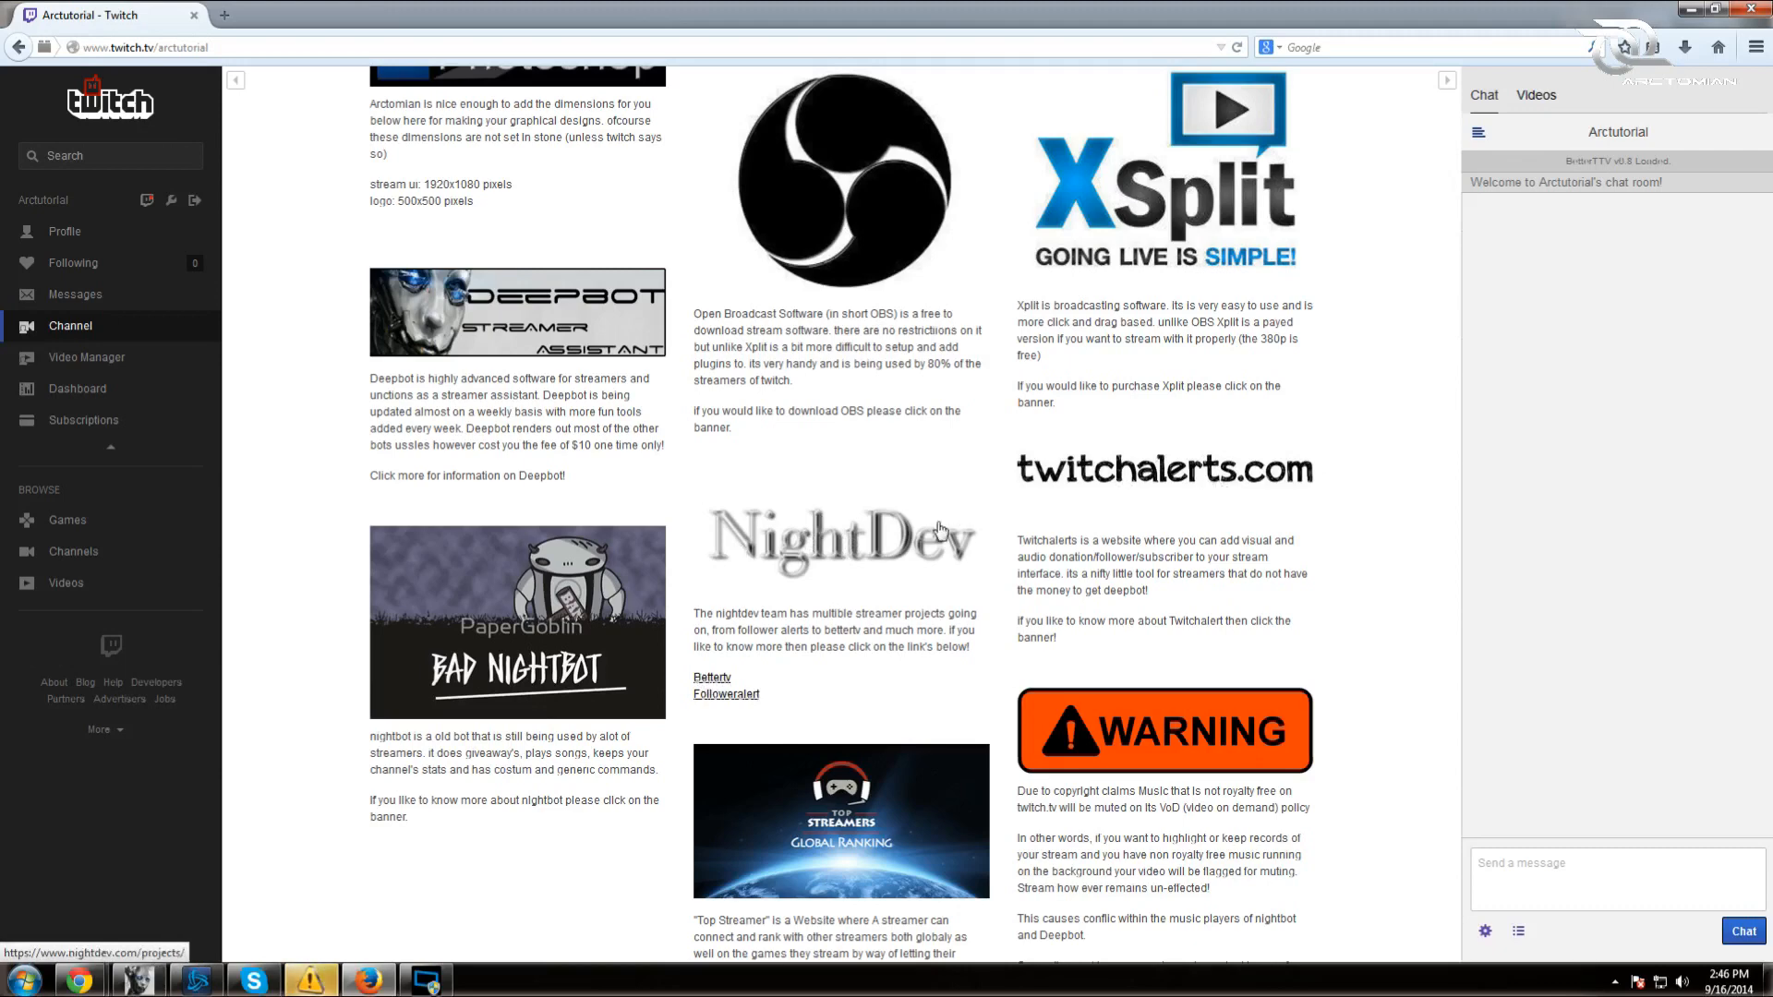
{"action": "scroll", "coordinate": [940, 533], "scroll_direction": "down", "scroll_amount": 2}
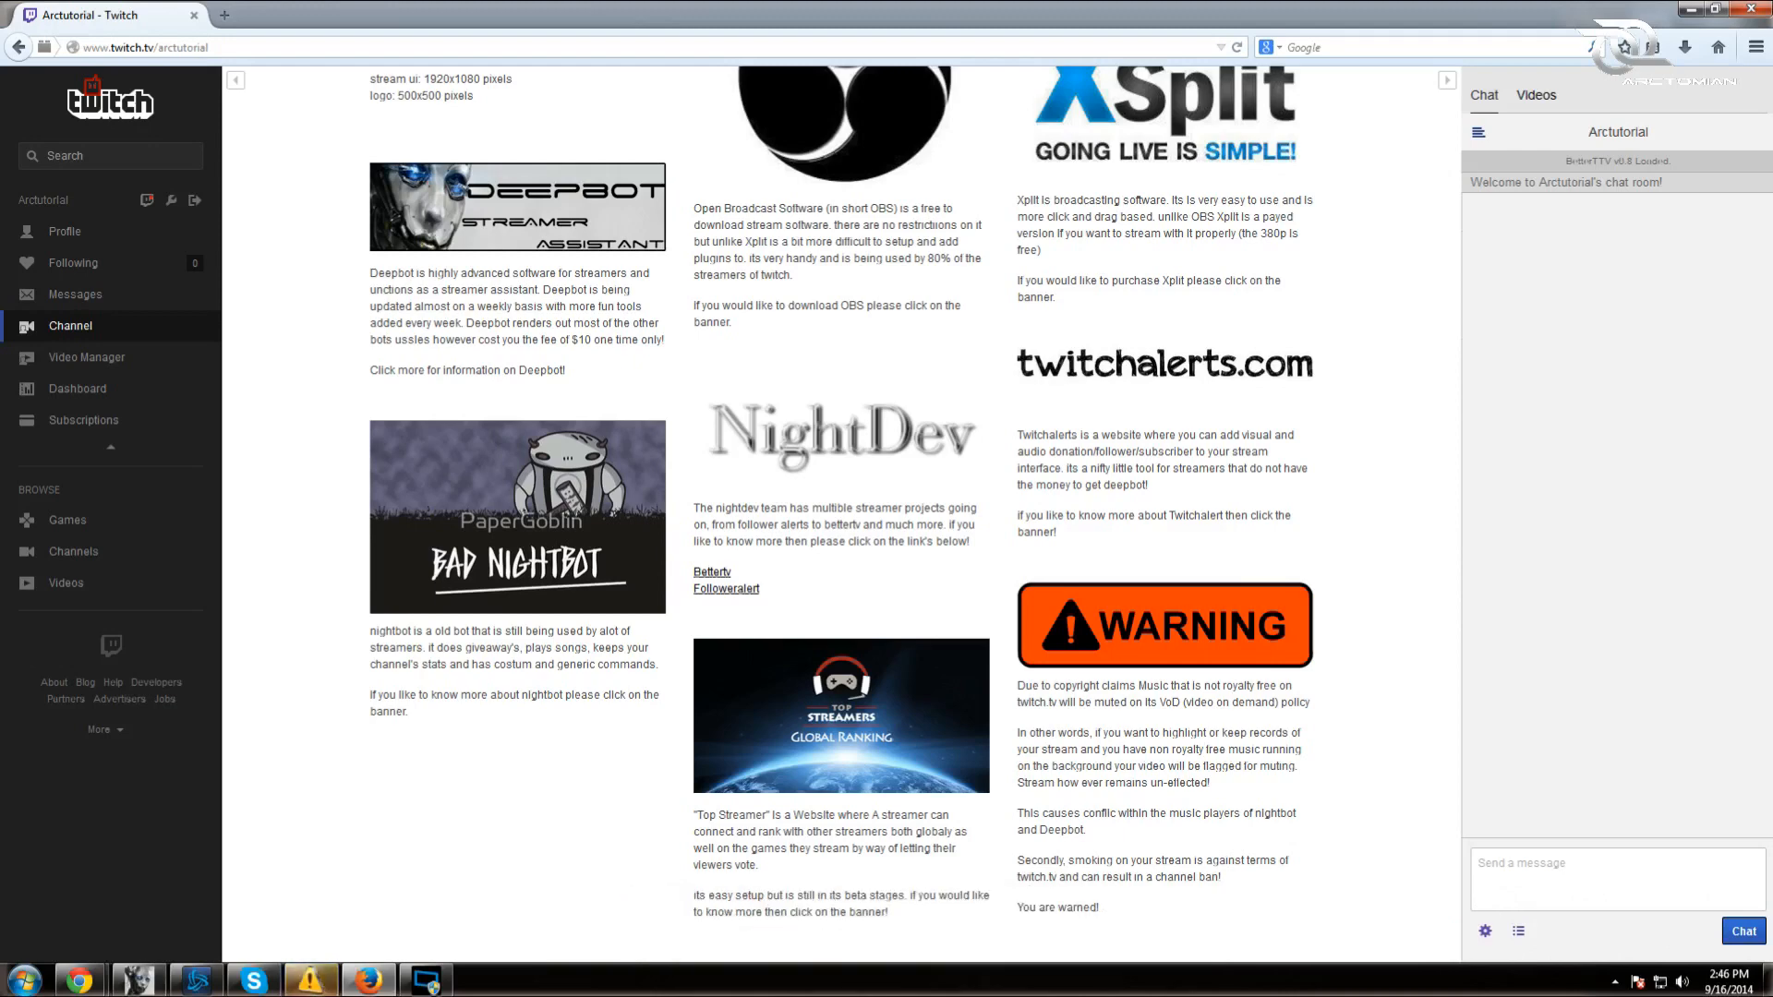
{"action": "scroll", "coordinate": [1185, 845], "scroll_direction": "up", "scroll_amount": 2}
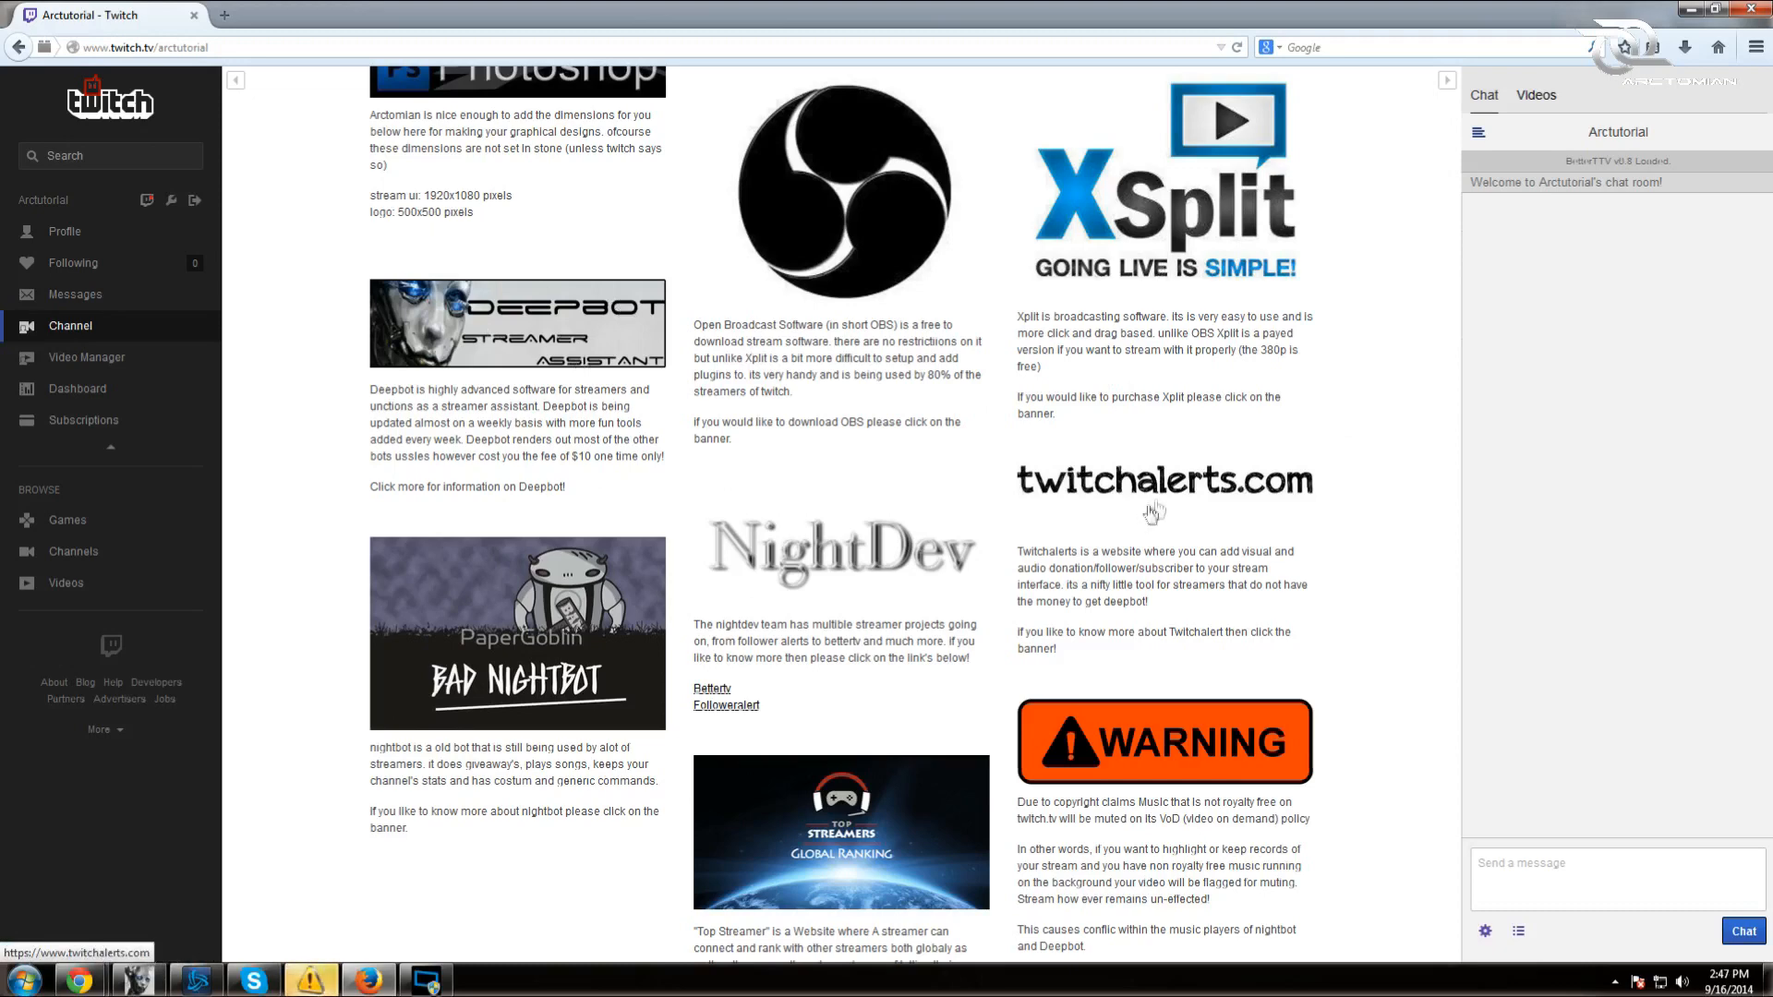
- Launch the TwitchAlerts dashboard from the channel's twitchalerts.com banner, dismiss the updates notice and open the donation settings
{"action": "left_click", "coordinate": [1201, 480]}
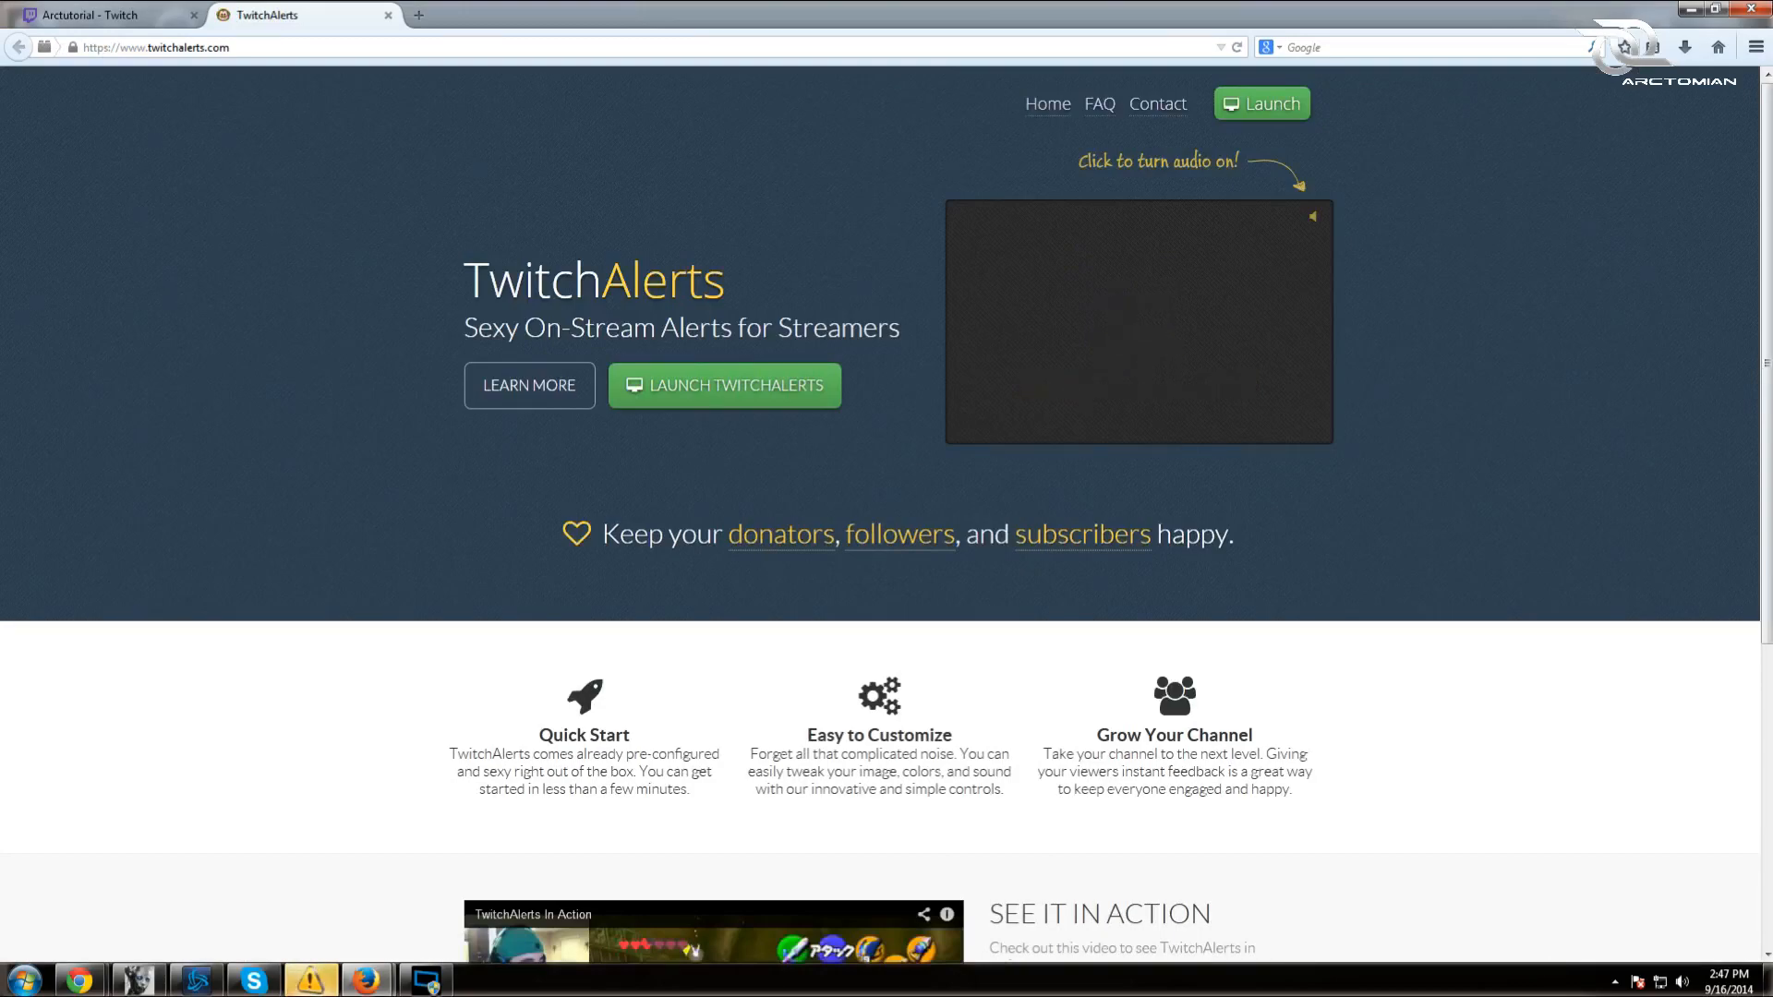
{"action": "left_click", "coordinate": [750, 397]}
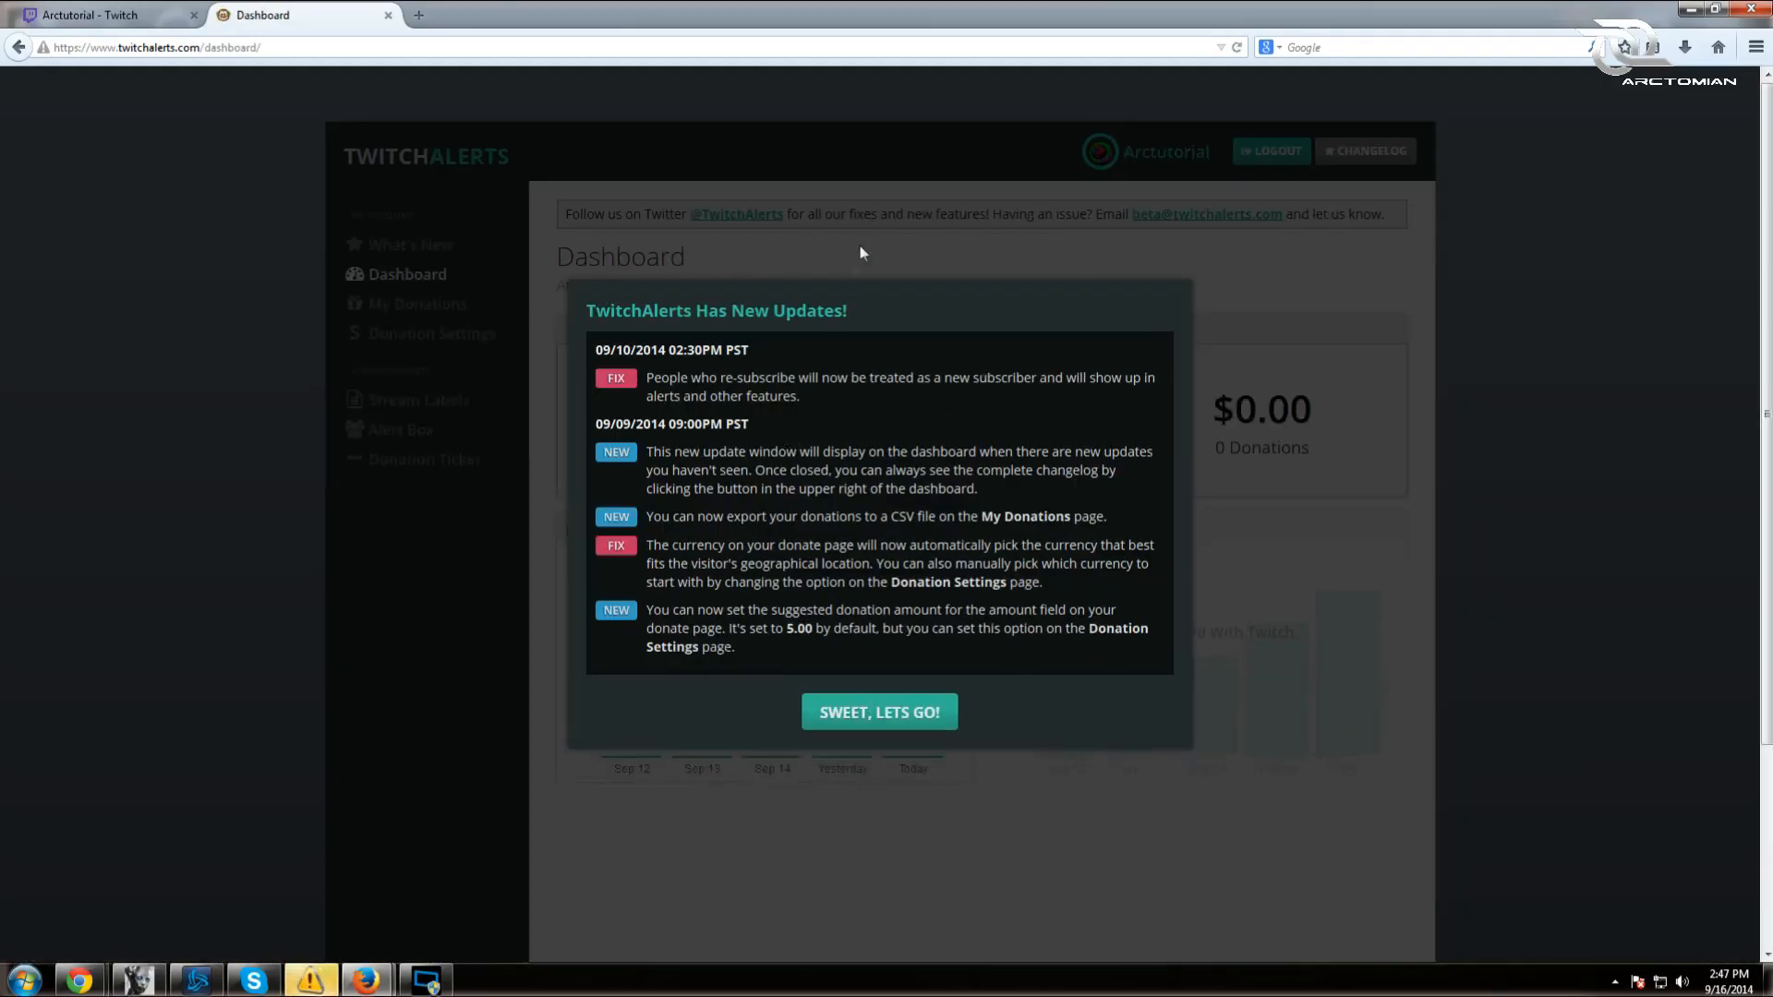
{"action": "left_click", "coordinate": [890, 723]}
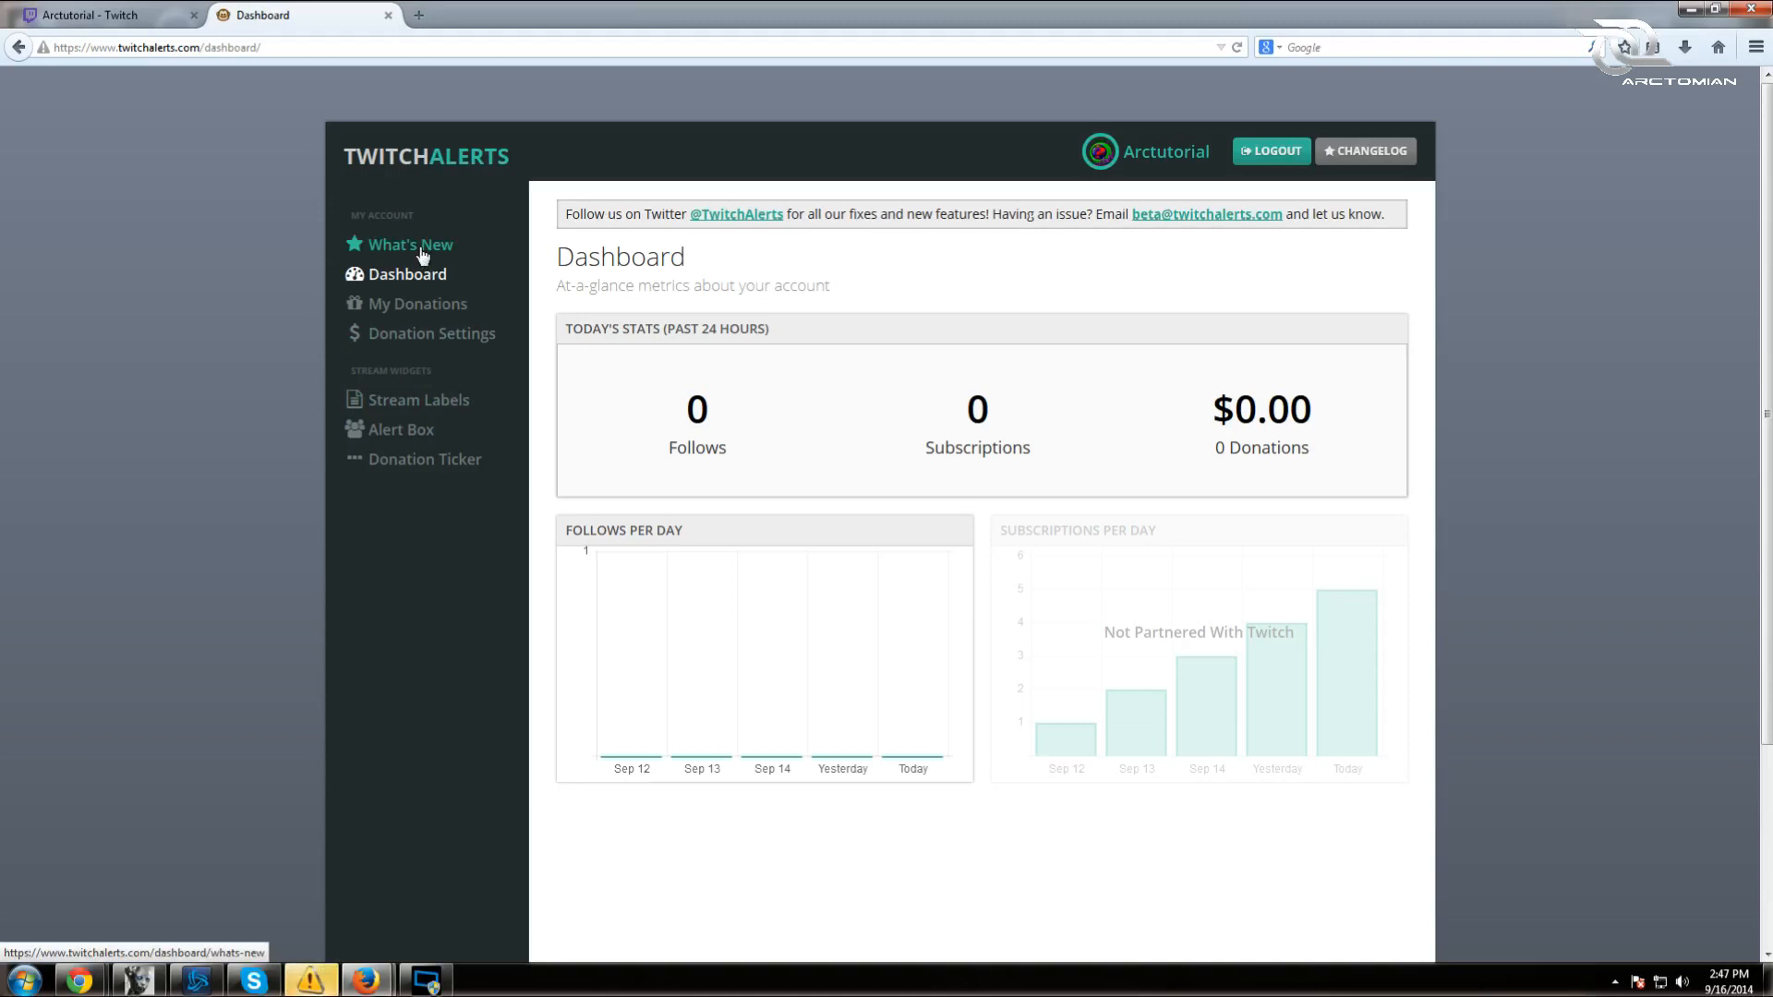
{"action": "left_click", "coordinate": [431, 335]}
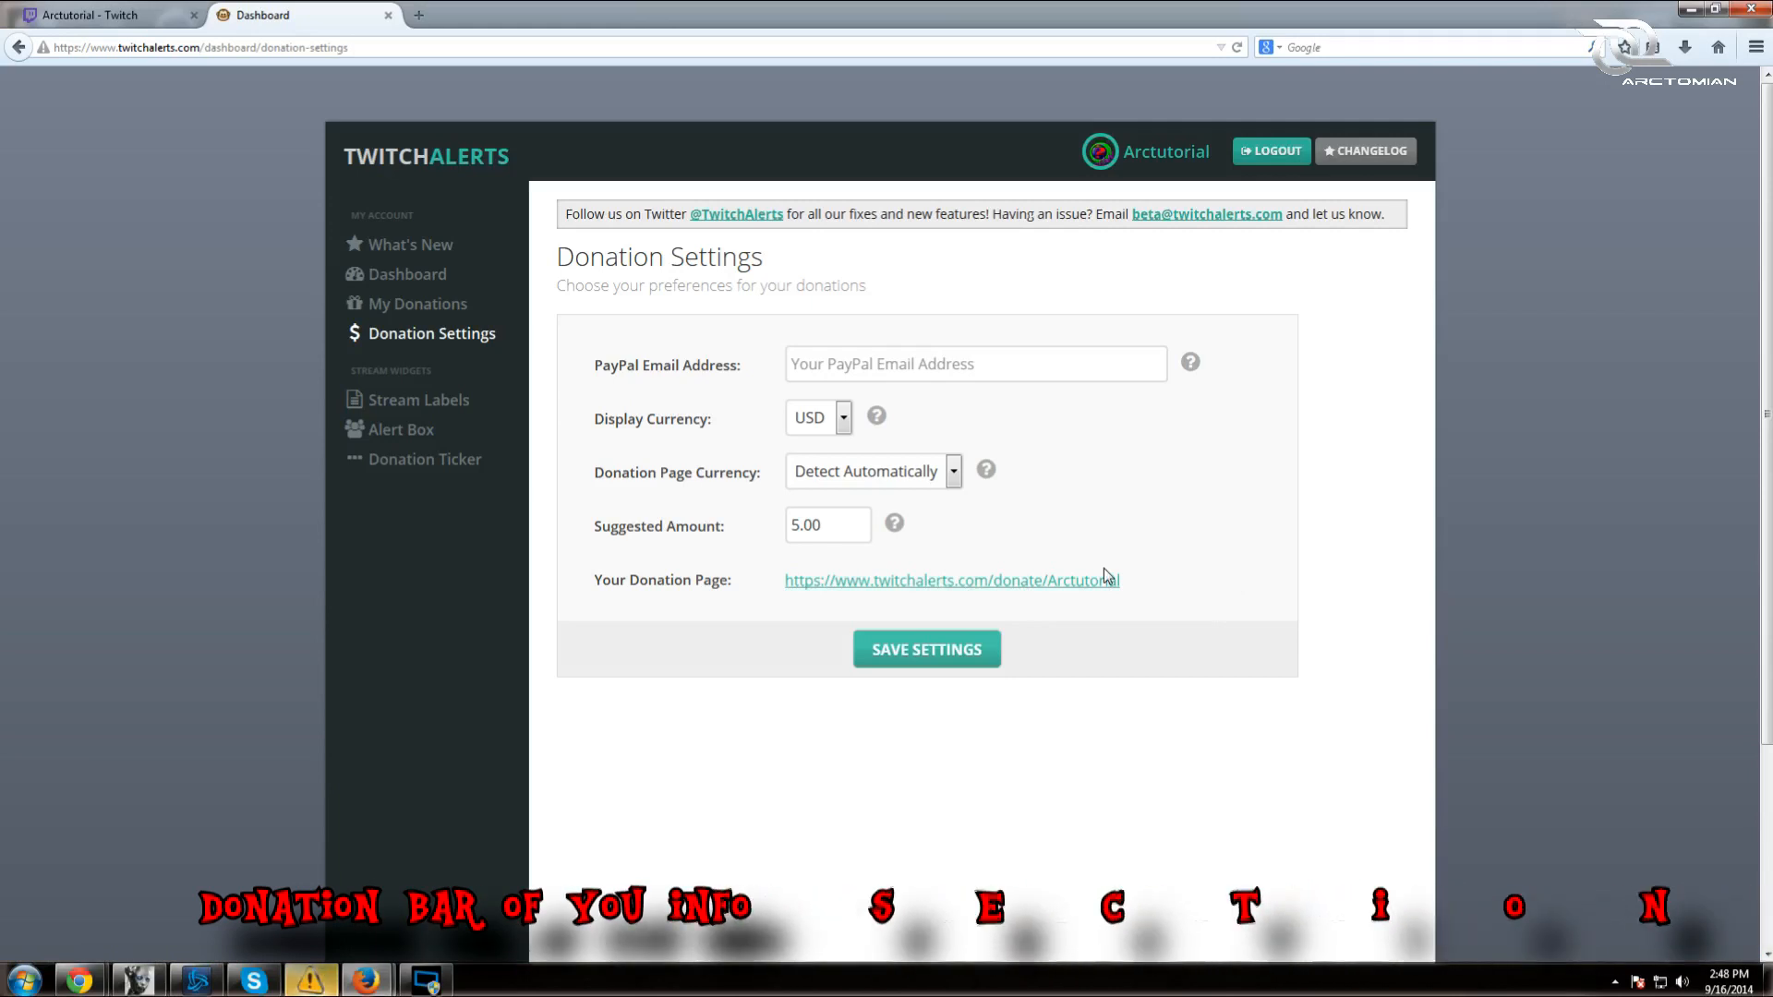
- Disable the follow alerts and the subscription alerts in the Alert Box settings
{"action": "left_click", "coordinate": [417, 434]}
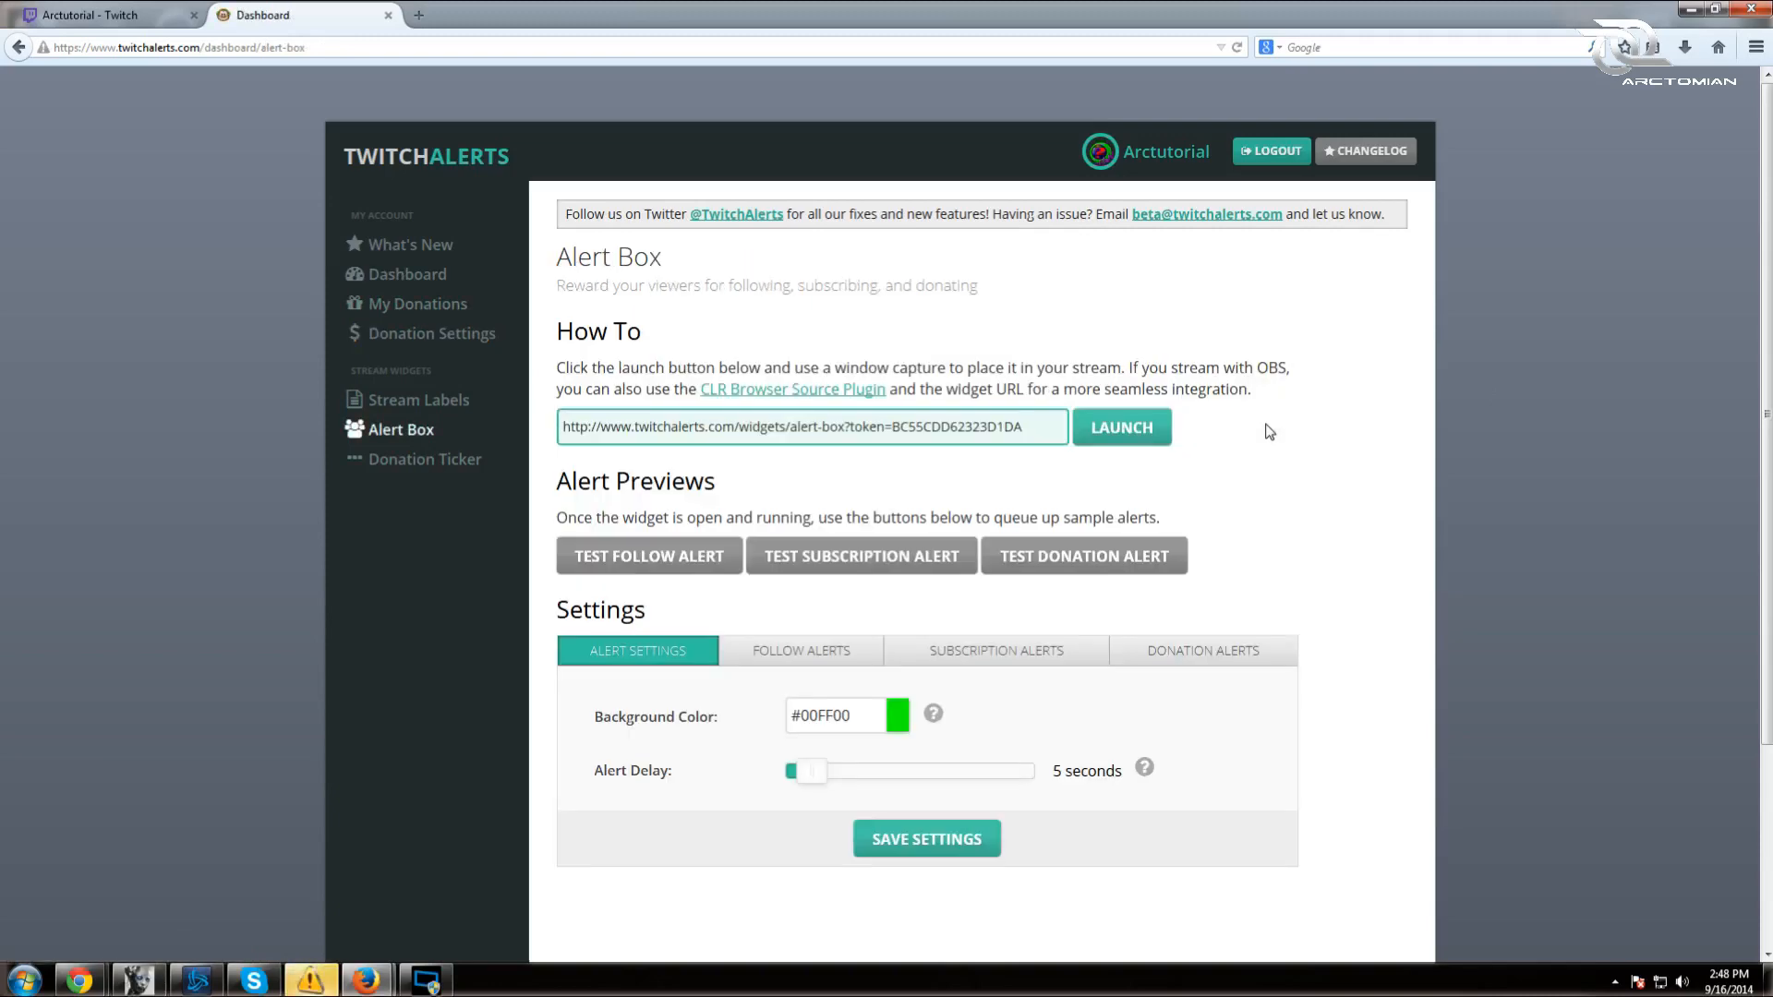
{"action": "scroll", "coordinate": [1240, 475], "scroll_direction": "down", "scroll_amount": 4}
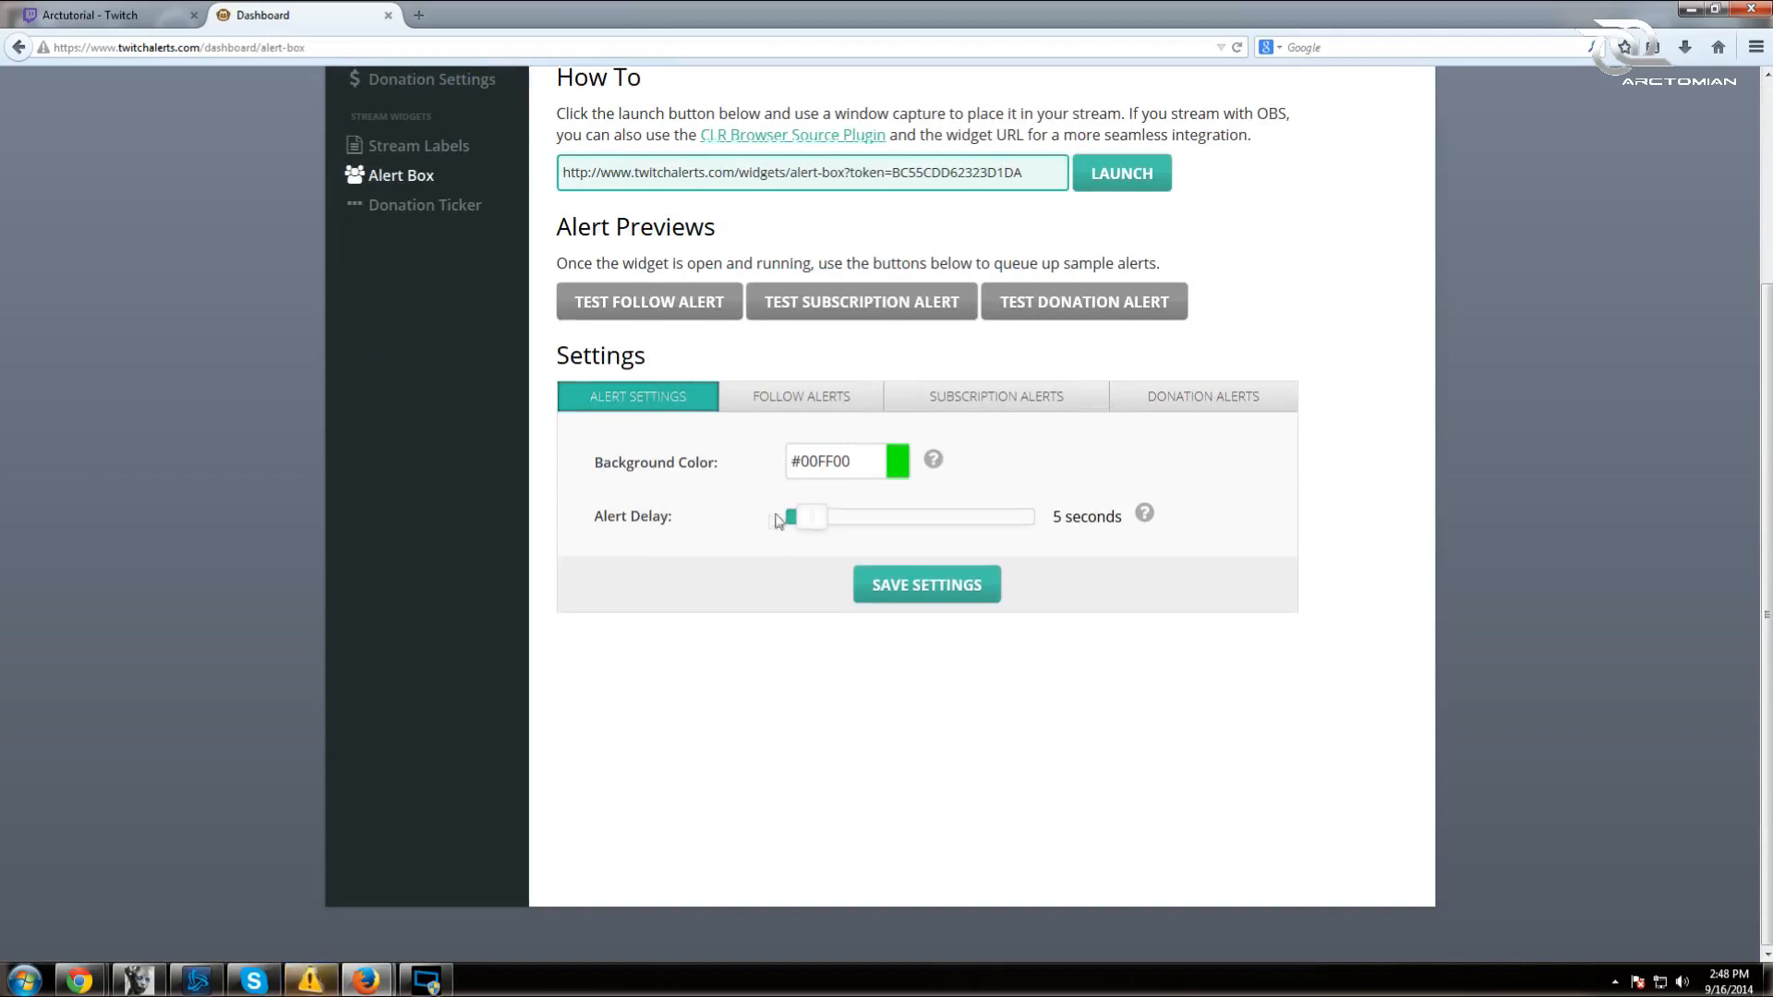
{"action": "left_click", "coordinate": [778, 397]}
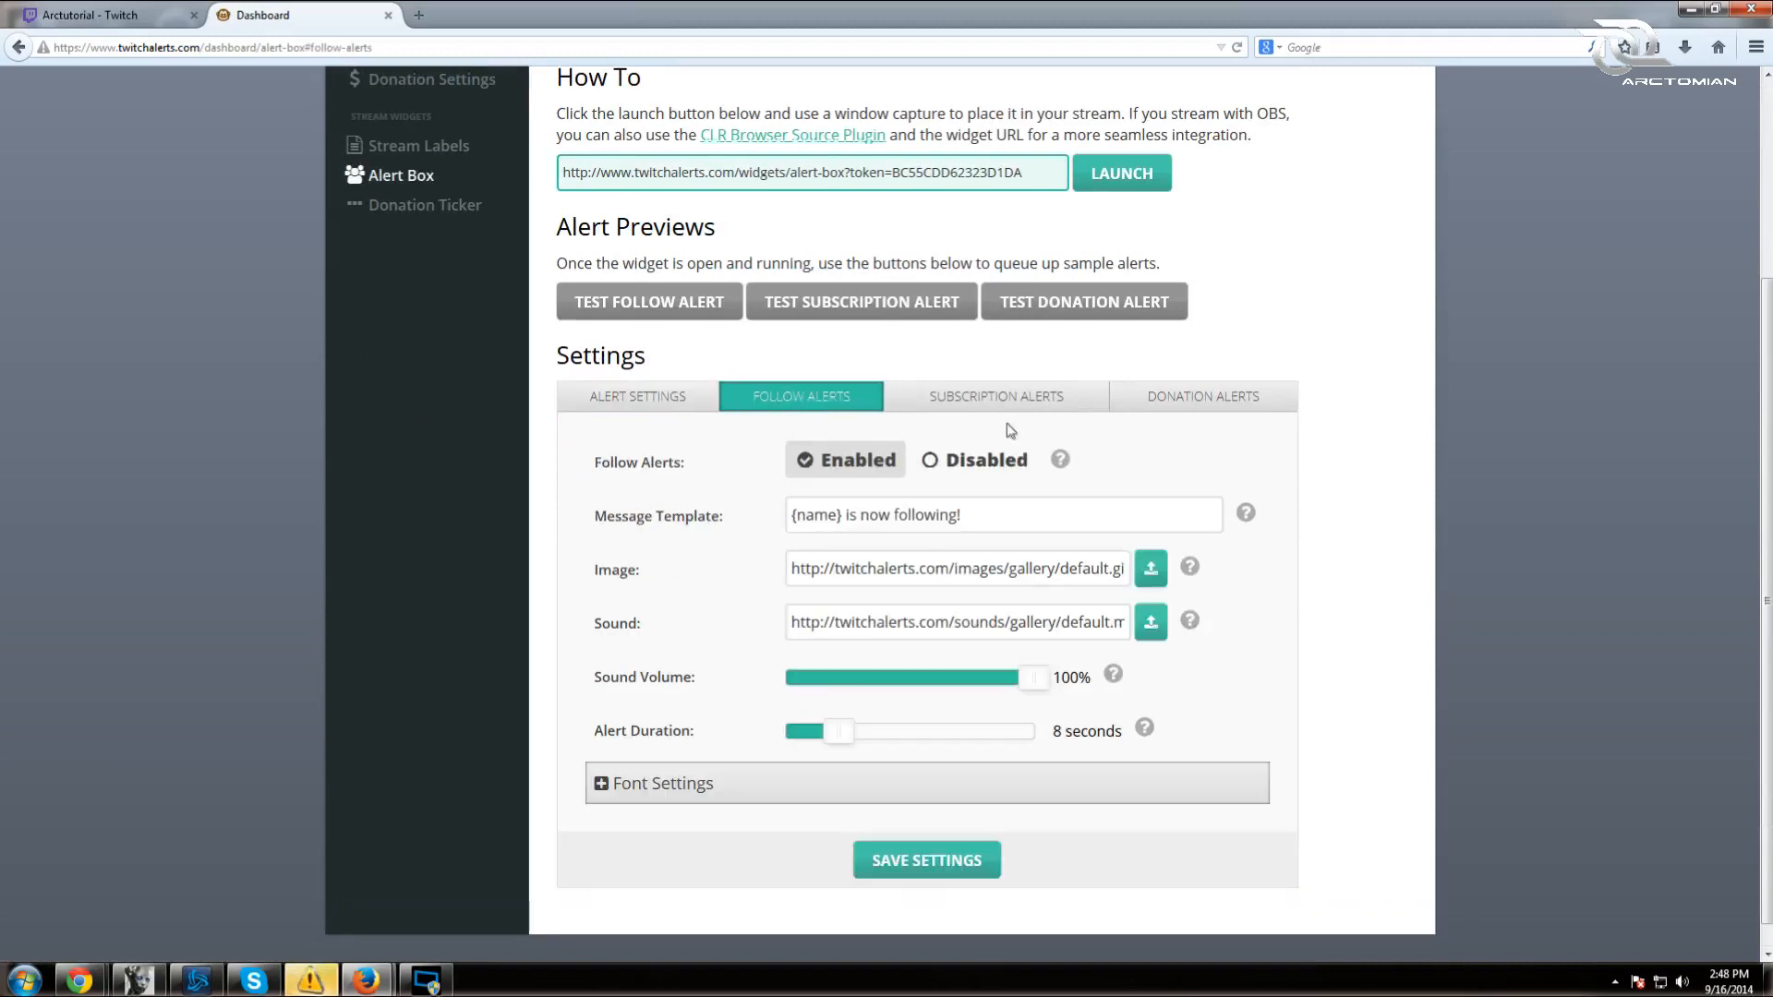
{"action": "left_click", "coordinate": [935, 471]}
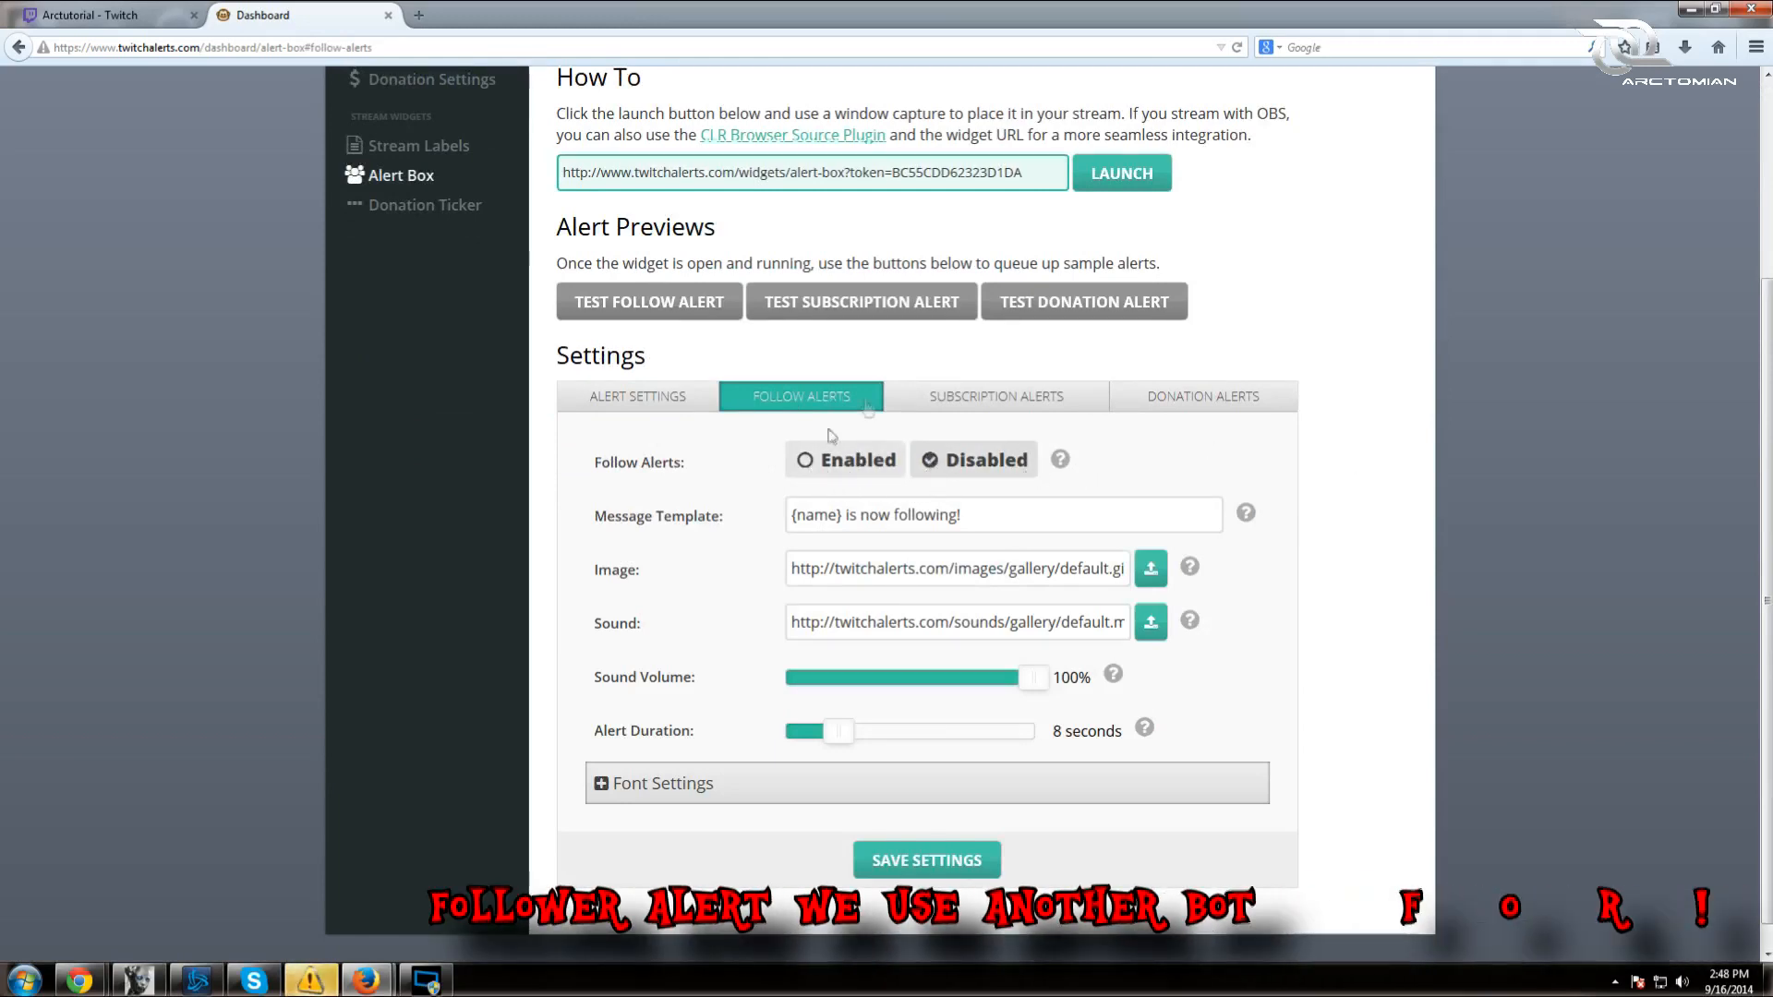
{"action": "left_click", "coordinate": [959, 402]}
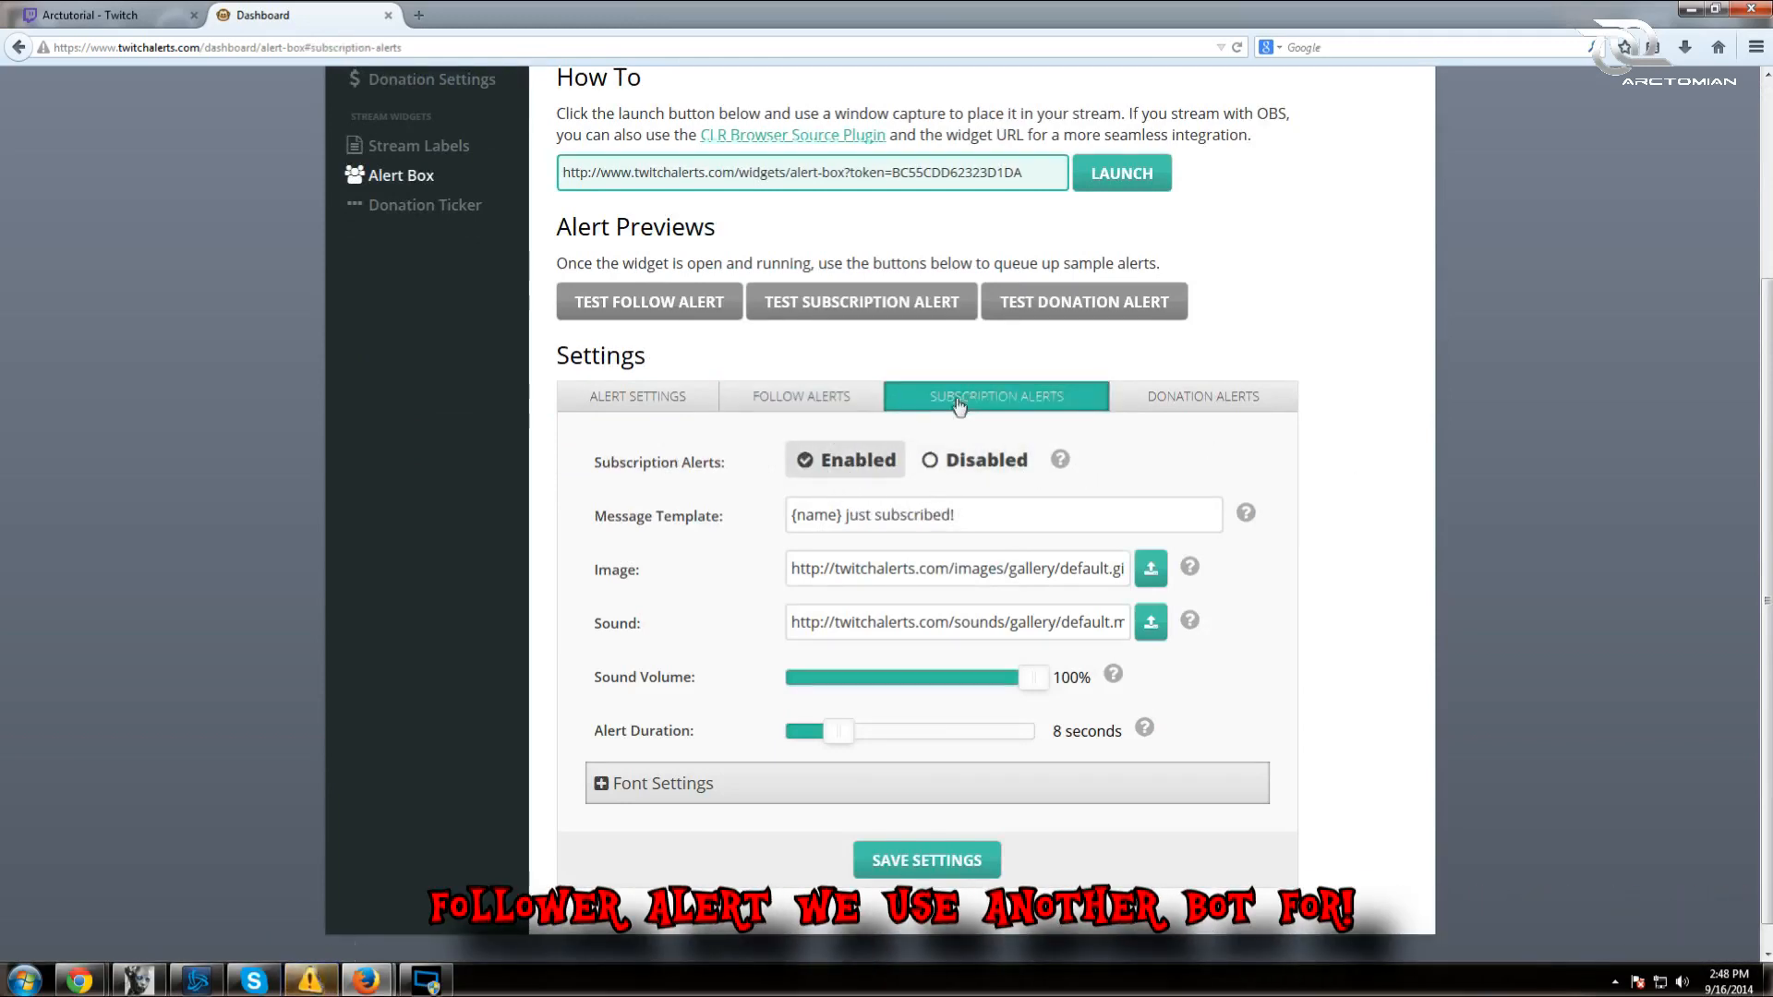
{"action": "left_click", "coordinate": [933, 462]}
{"action": "left_click", "coordinate": [802, 399]}
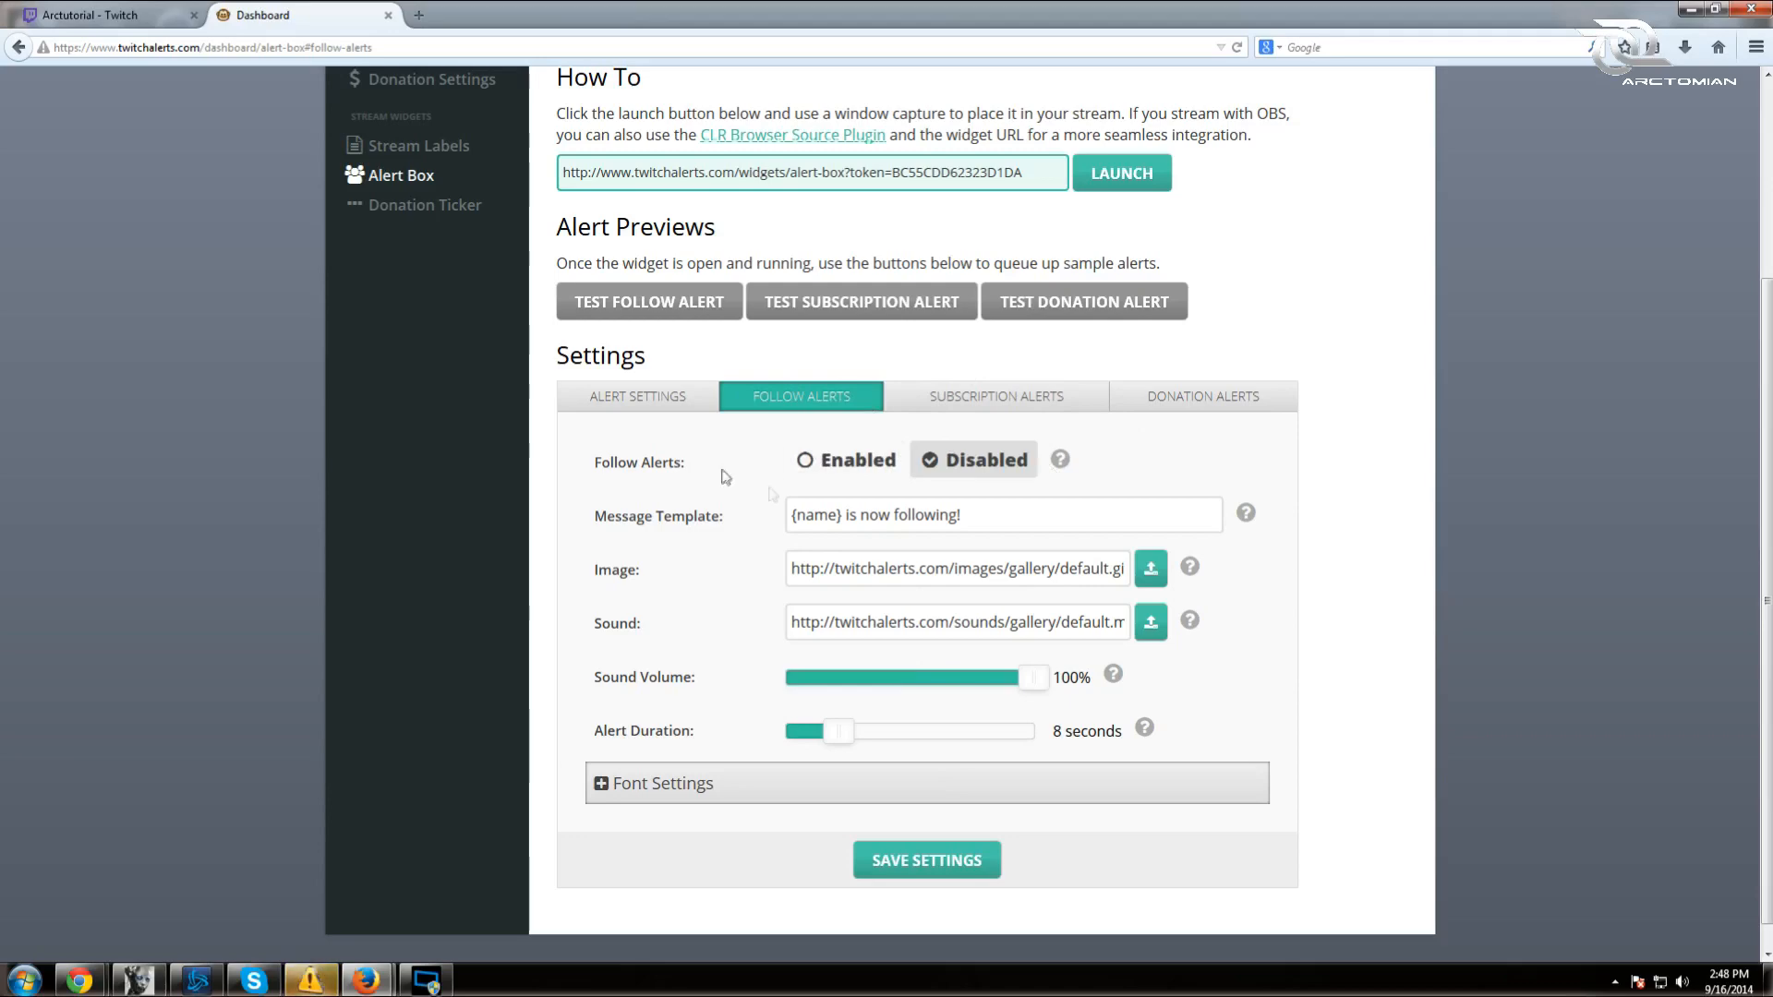
- Set the donation alert's message template to "{name} dropt {amount} of loot to Arctutorial!", keeping the minimum amount at 0
{"action": "scroll", "coordinate": [762, 617], "scroll_direction": "up", "scroll_amount": 3}
{"action": "scroll", "coordinate": [760, 617], "scroll_direction": "down", "scroll_amount": 1}
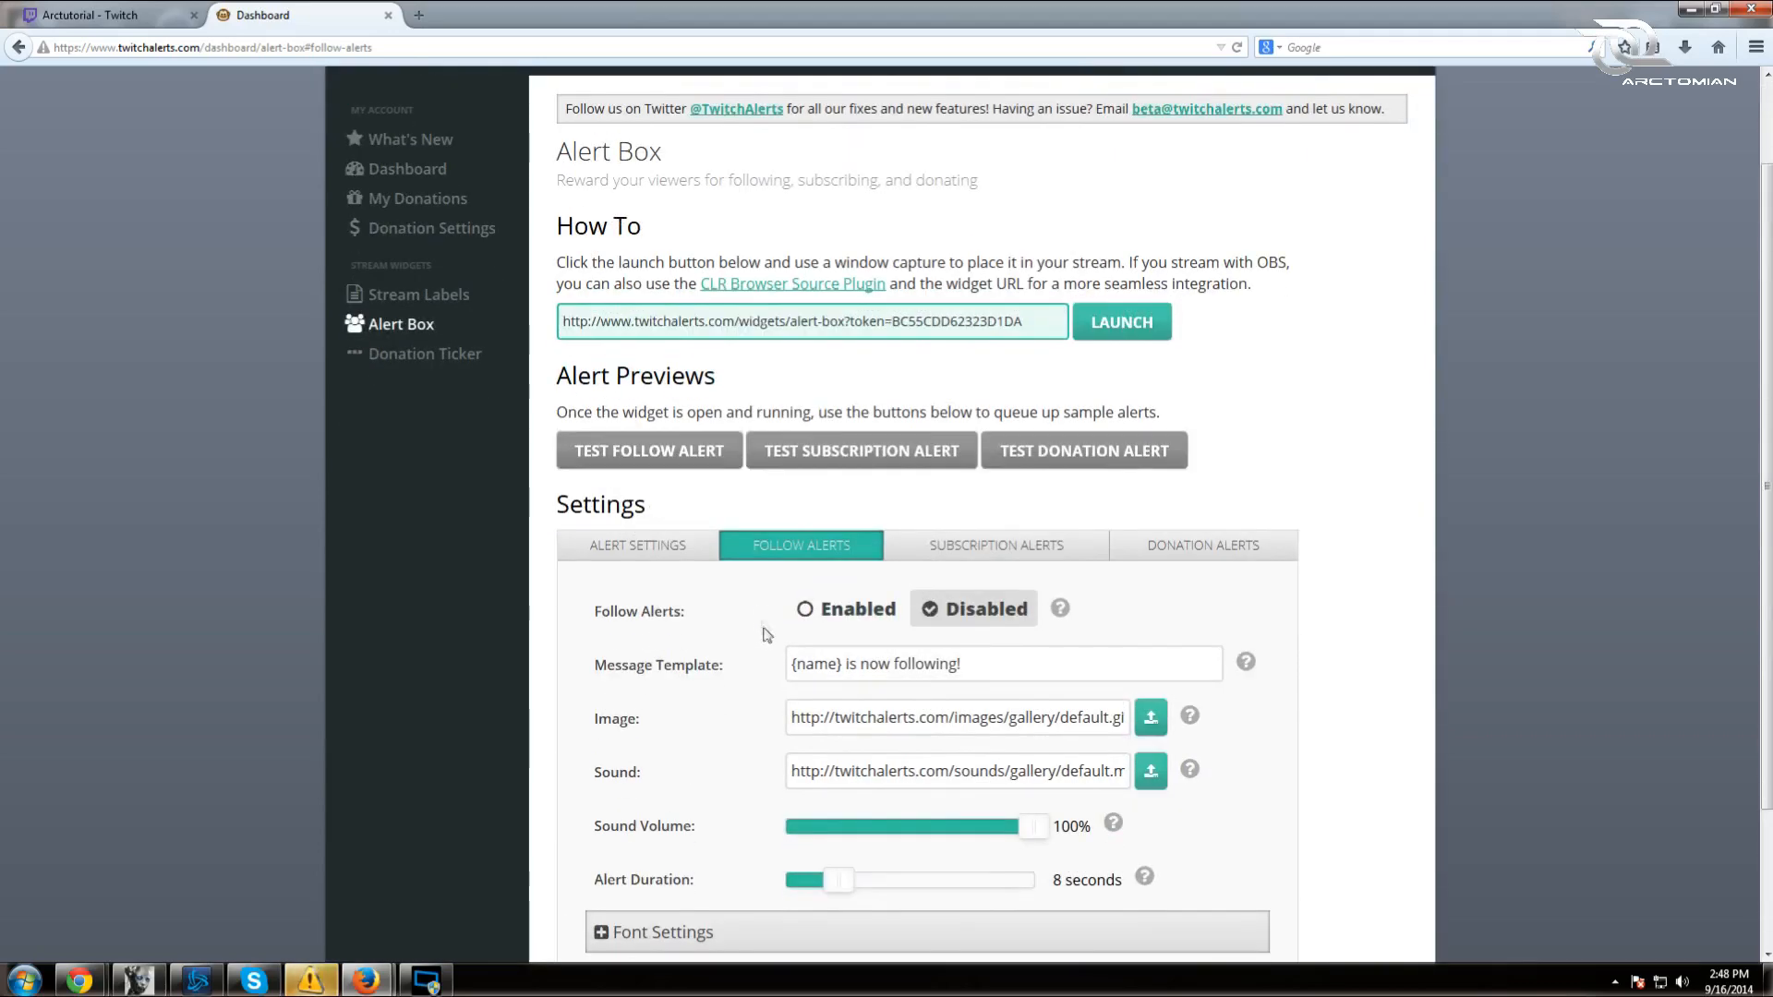
{"action": "scroll", "coordinate": [767, 634], "scroll_direction": "up", "scroll_amount": 2}
{"action": "left_click", "coordinate": [1252, 655]}
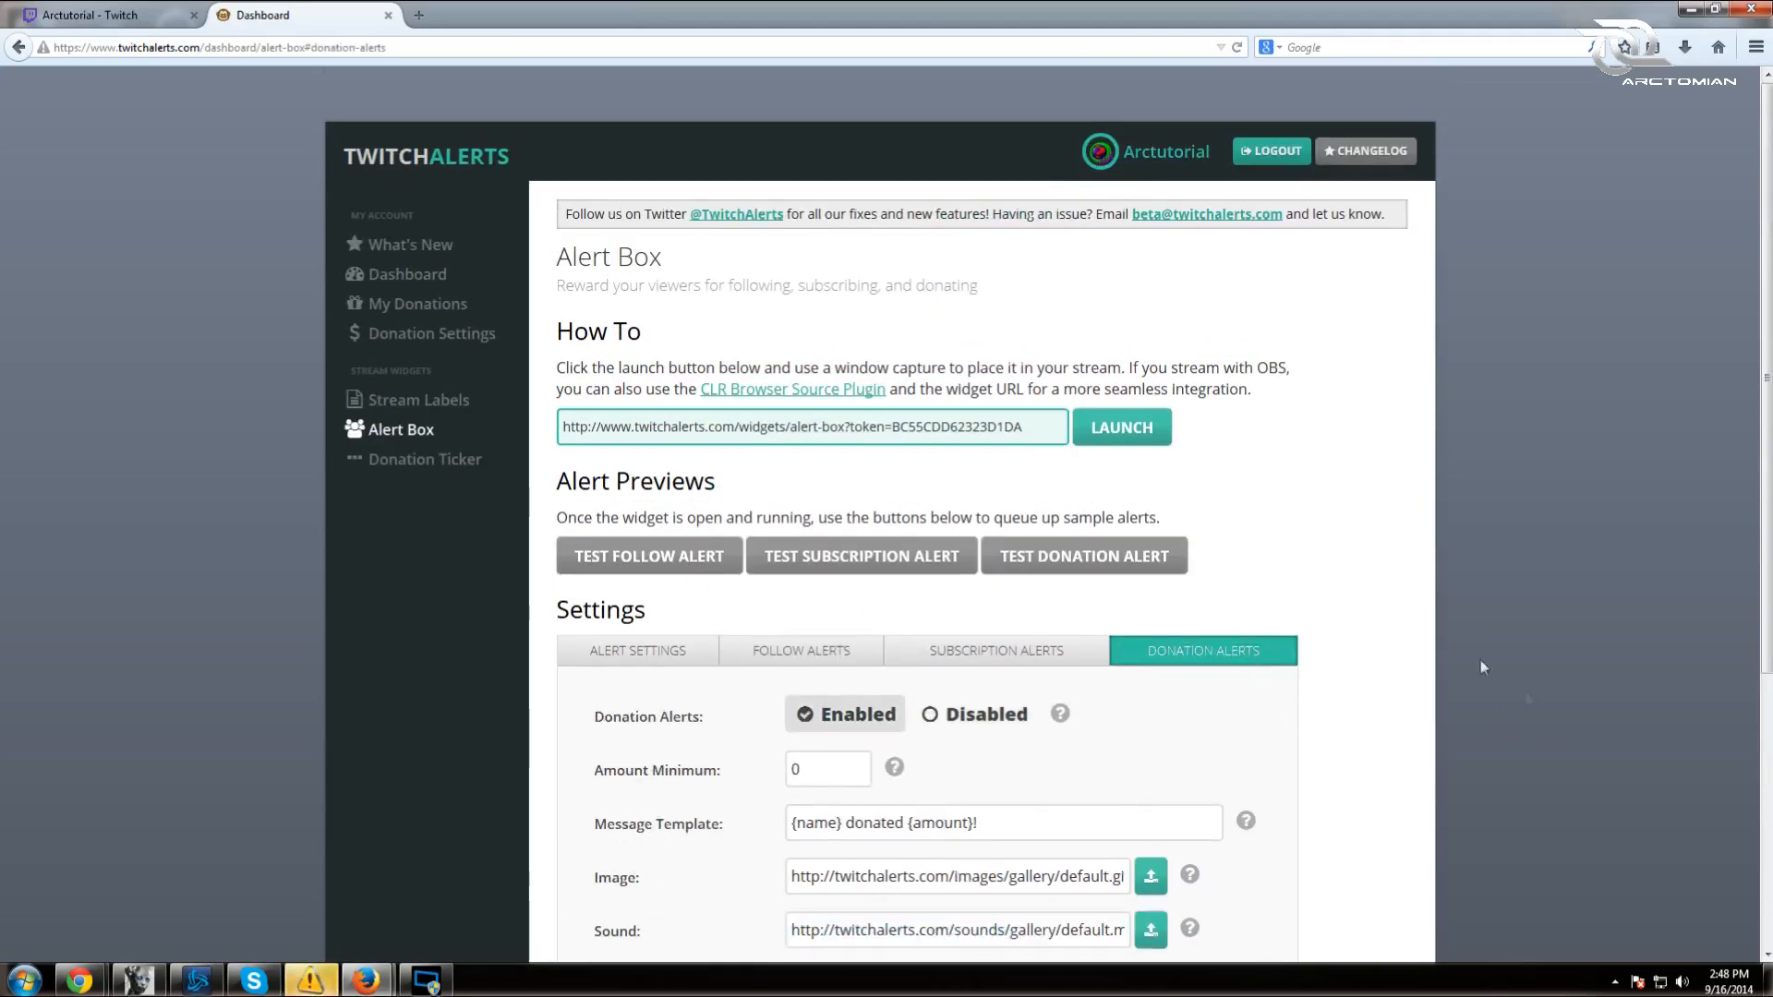
{"action": "scroll", "coordinate": [1247, 549], "scroll_direction": "down", "scroll_amount": 3}
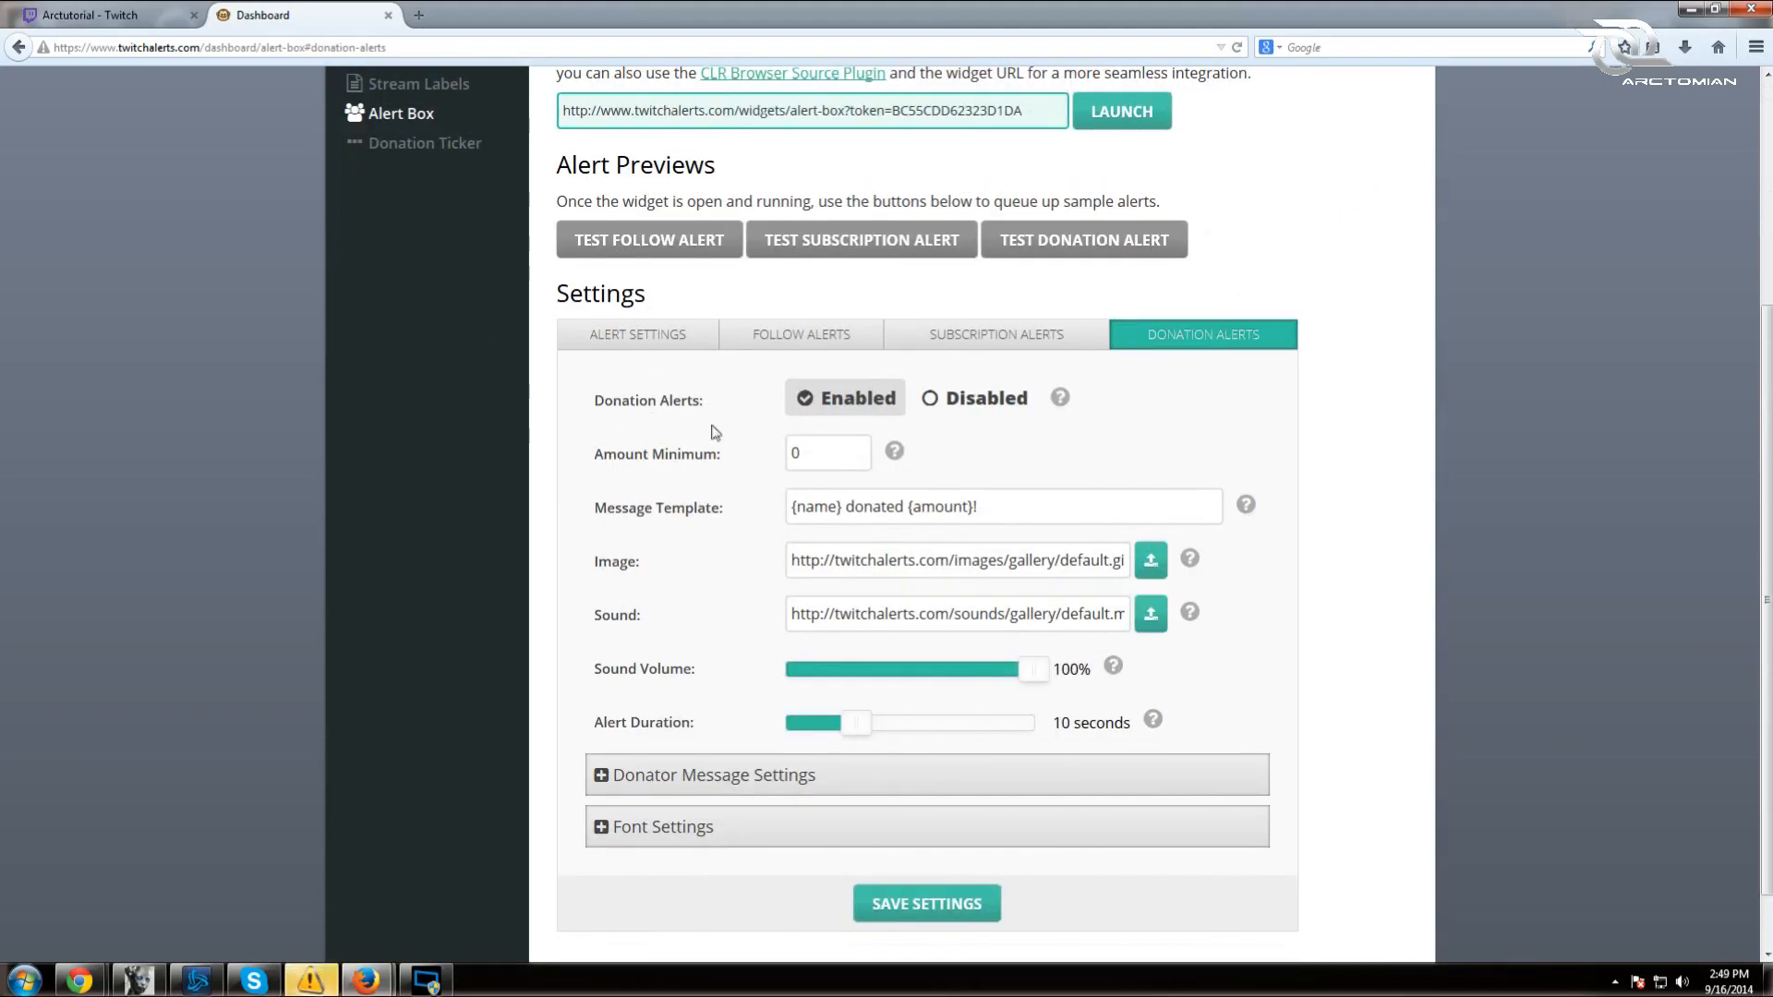
{"action": "left_click_drag", "start_coordinate": [819, 453], "coordinate": [790, 454]}
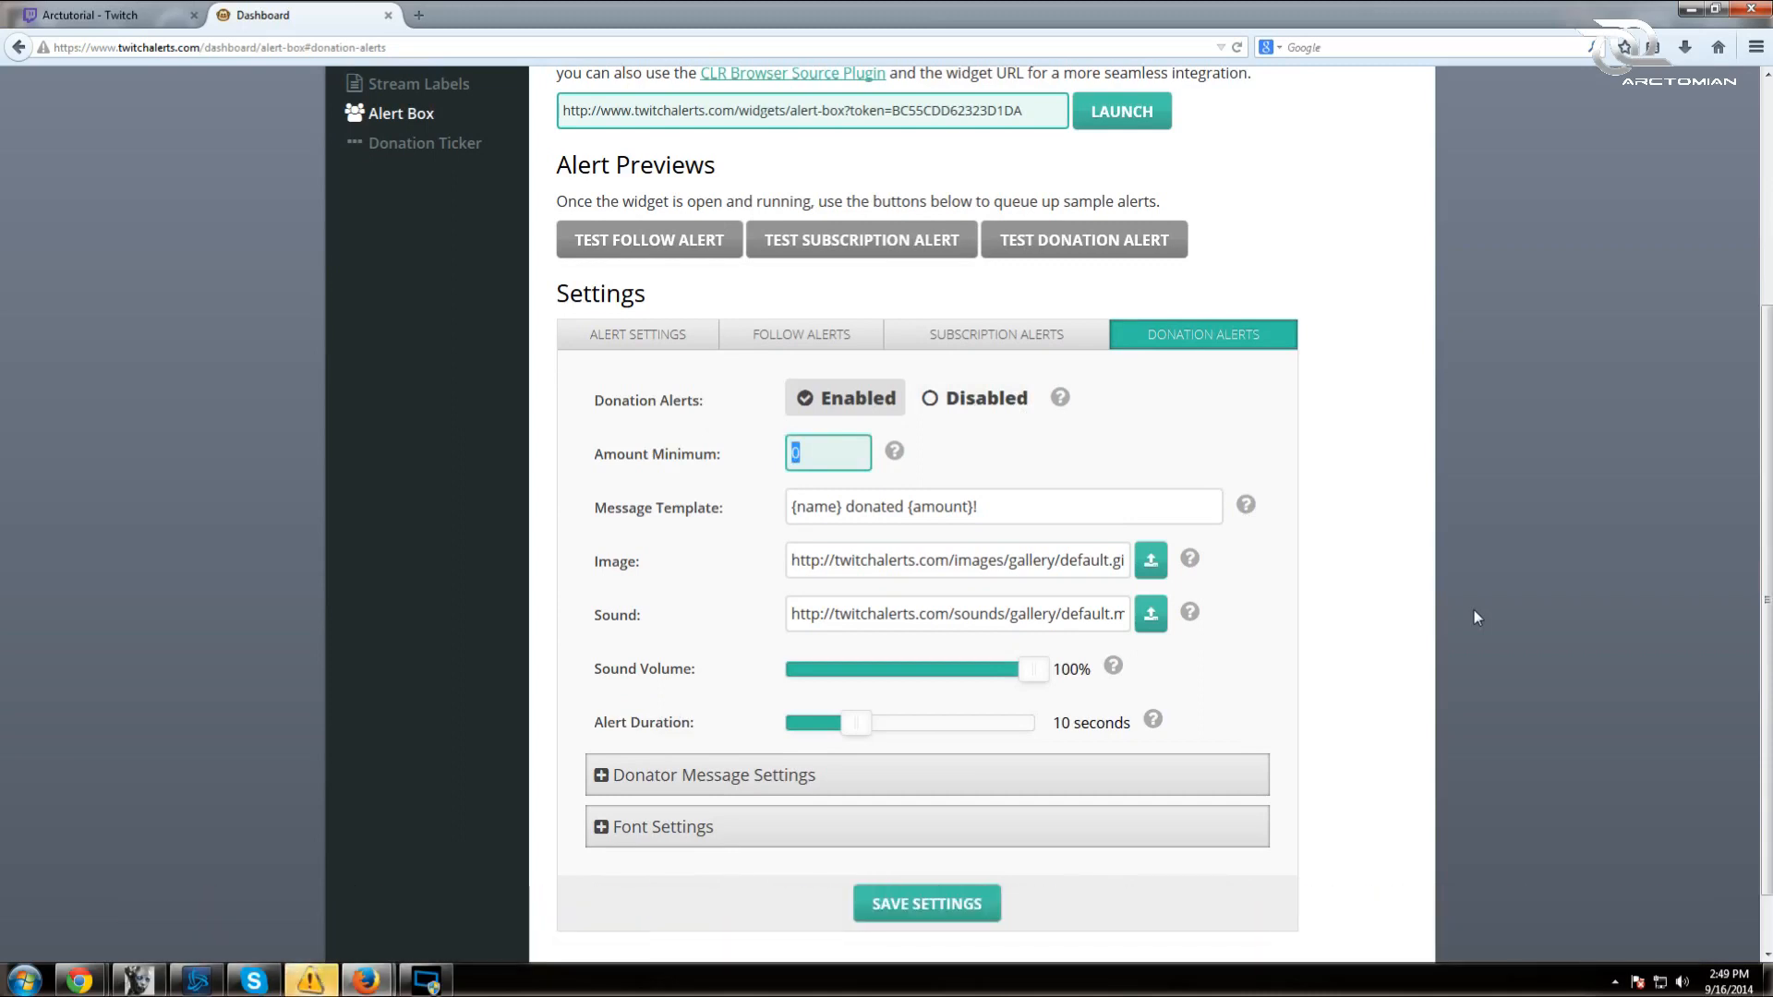
{"action": "key", "text": "BackSpace"}
{"action": "left_click_drag", "start_coordinate": [904, 506], "coordinate": [845, 506]}
{"action": "type", "text": "dropt"}
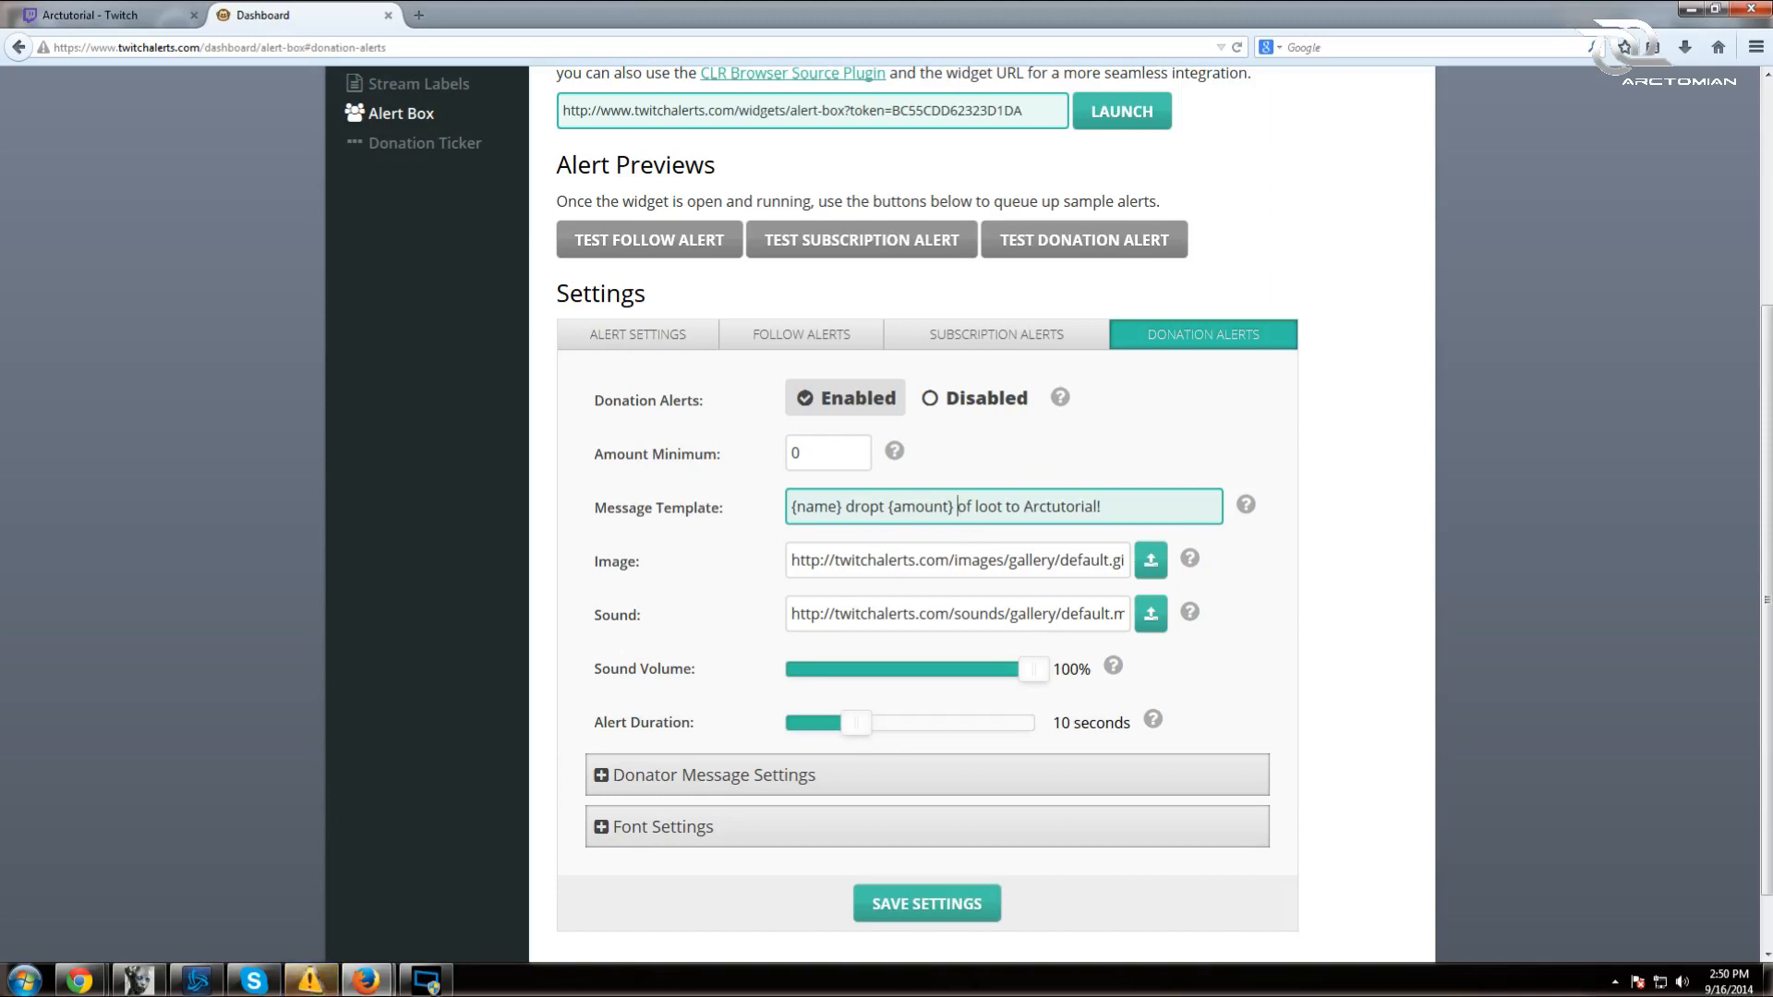
- Open Google in a new browser tab, search for "donation .gif" and browse the image results
{"action": "left_click", "coordinate": [418, 15]}
{"action": "type", "text": "www.google.co"}
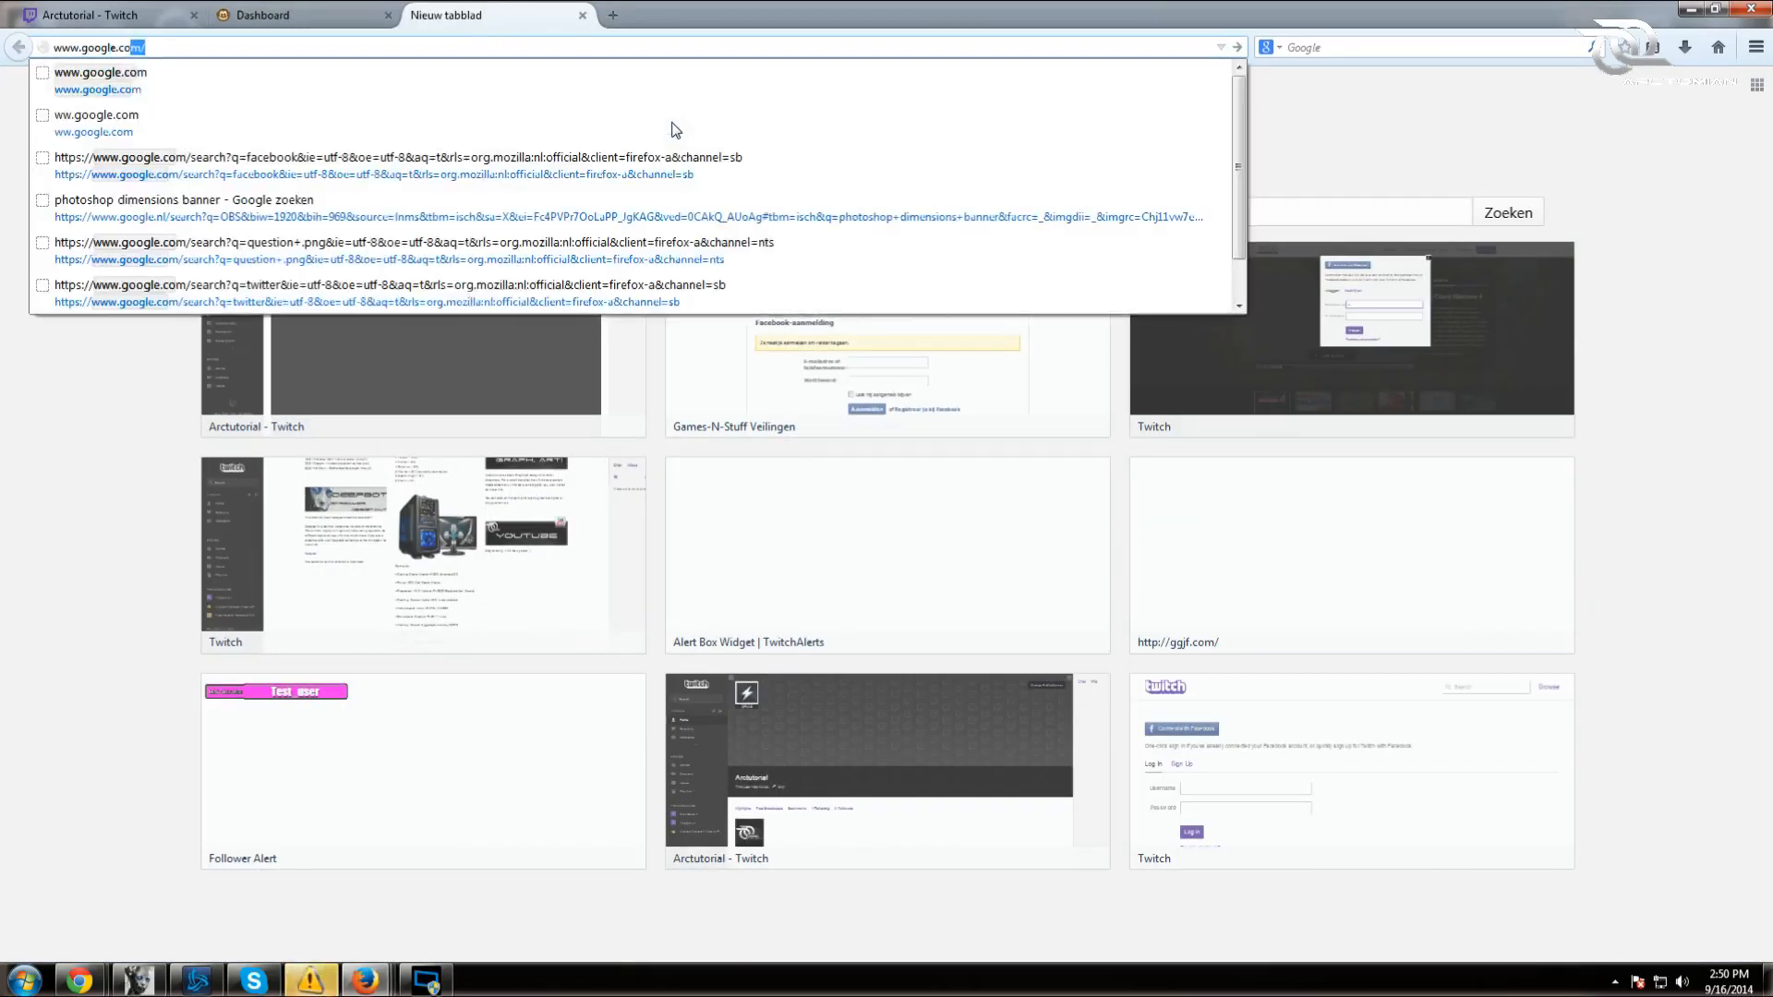
{"action": "key", "text": "Return"}
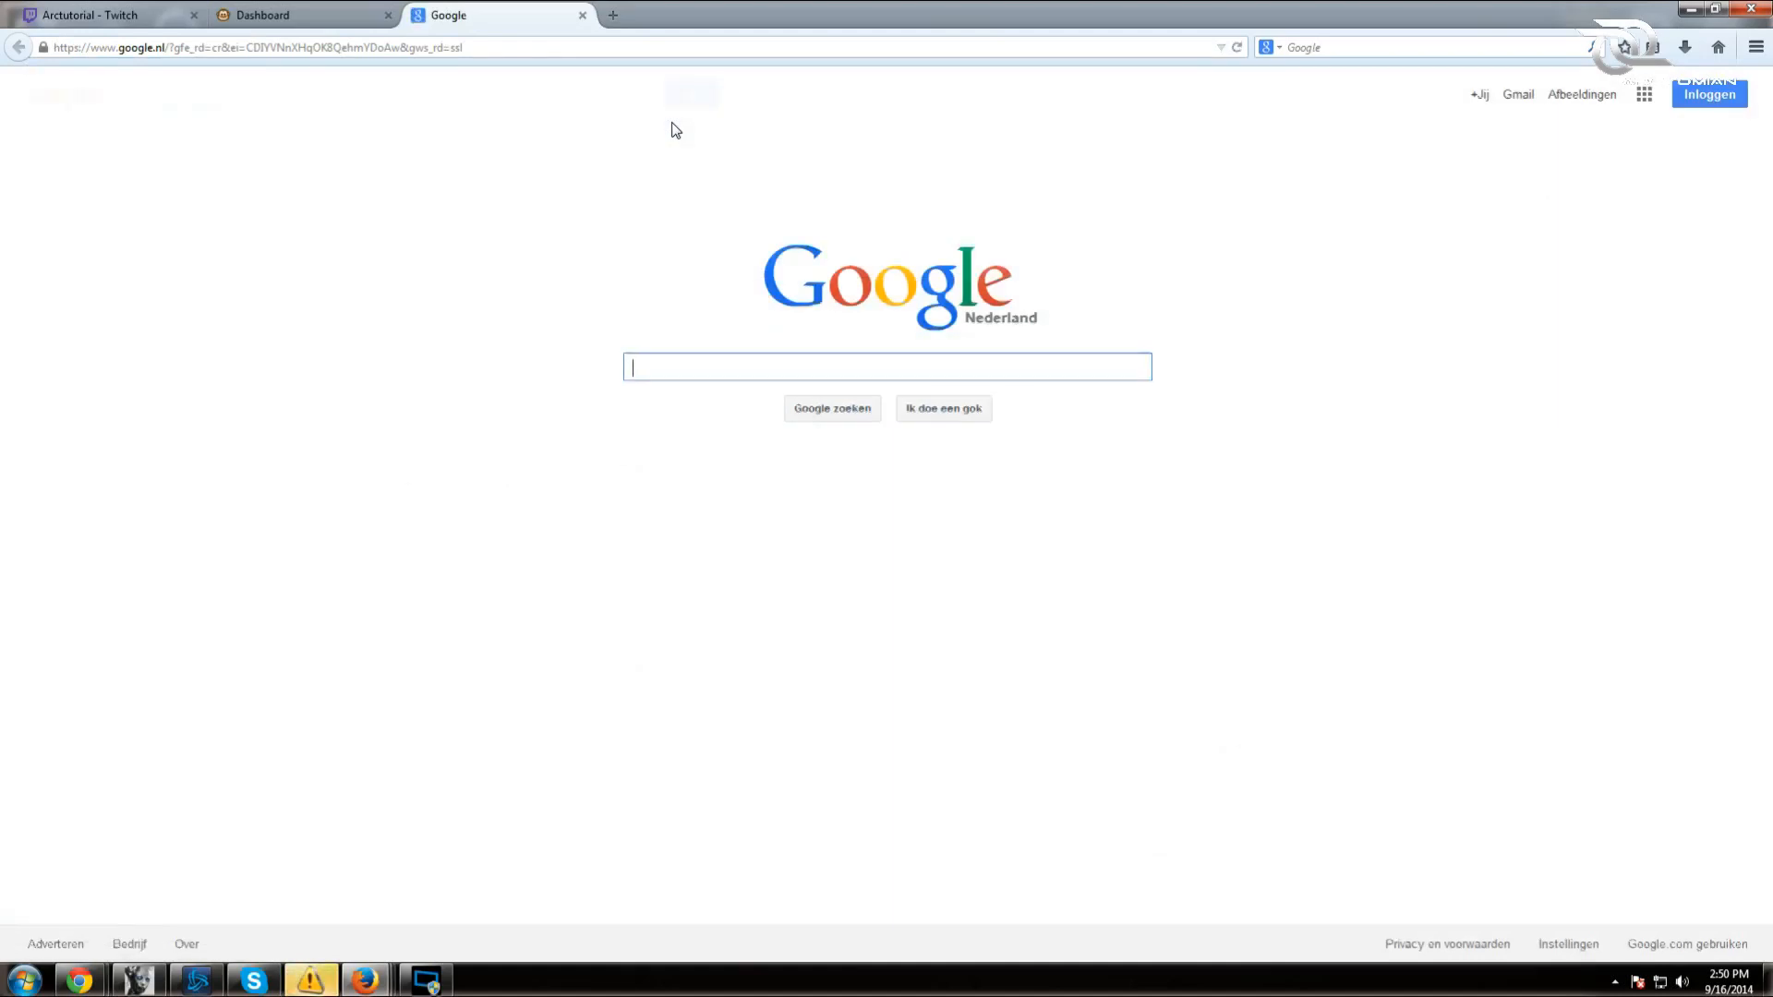
{"action": "type", "text": "donation .gif"}
{"action": "key", "text": "Return"}
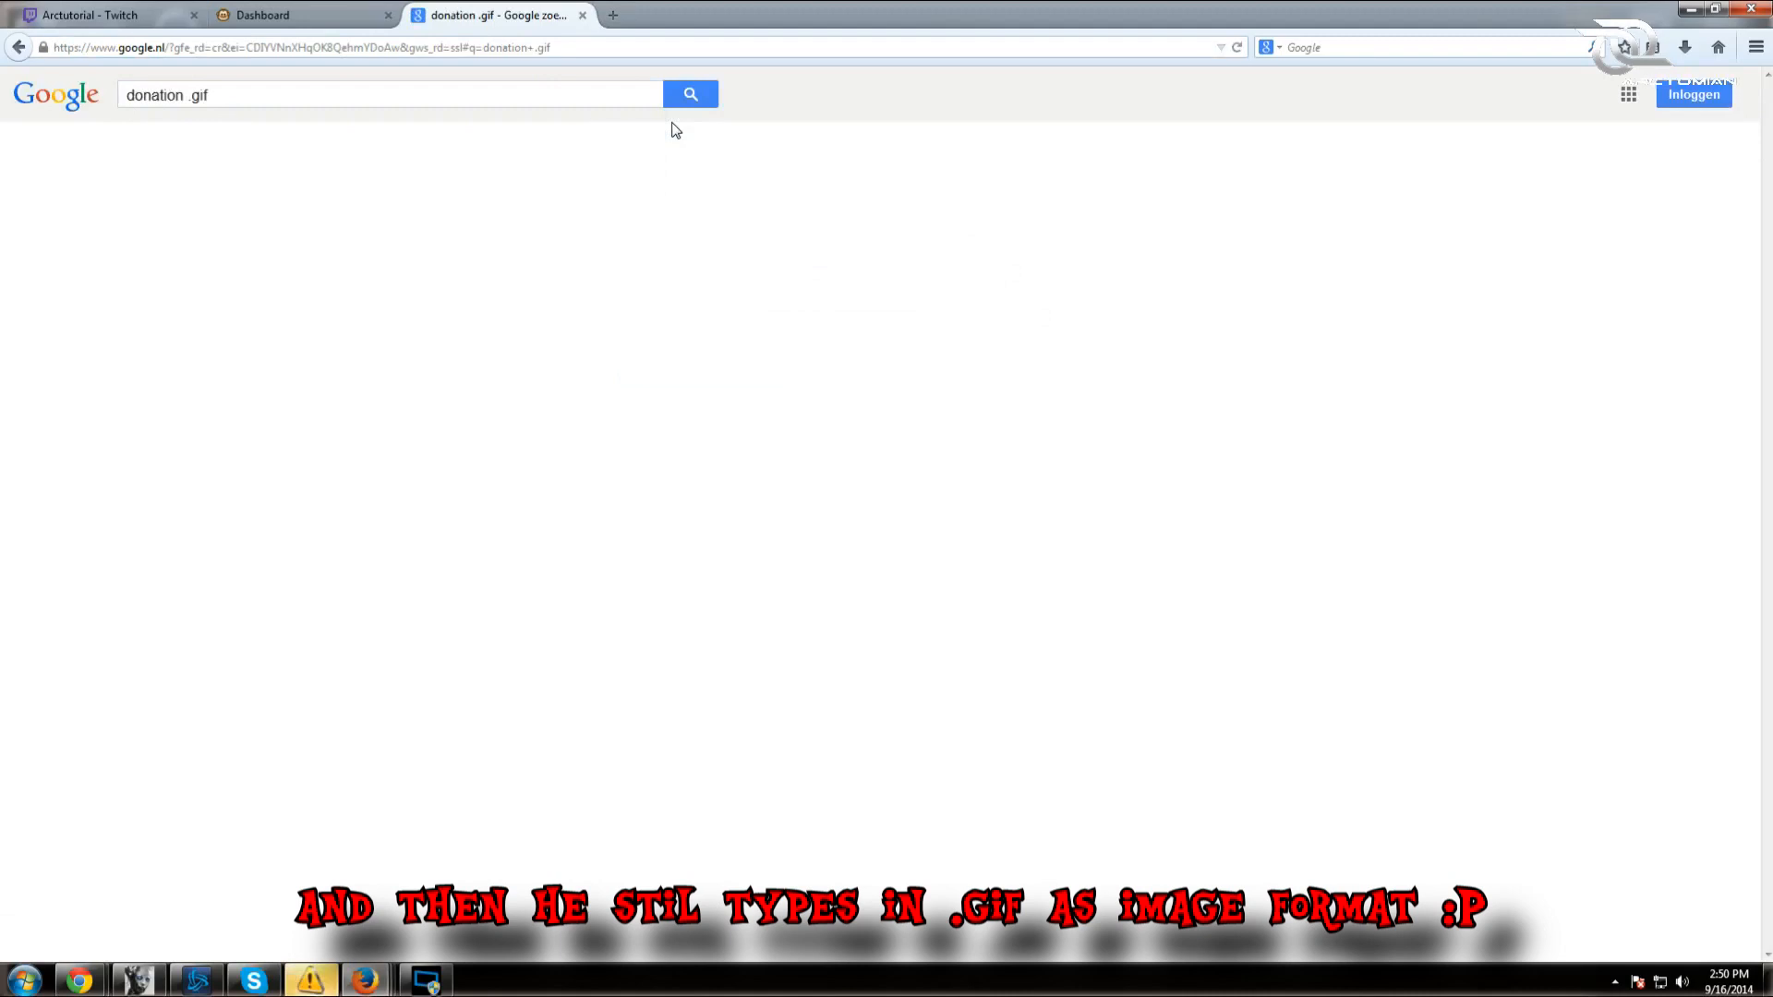
{"action": "left_click", "coordinate": [218, 149]}
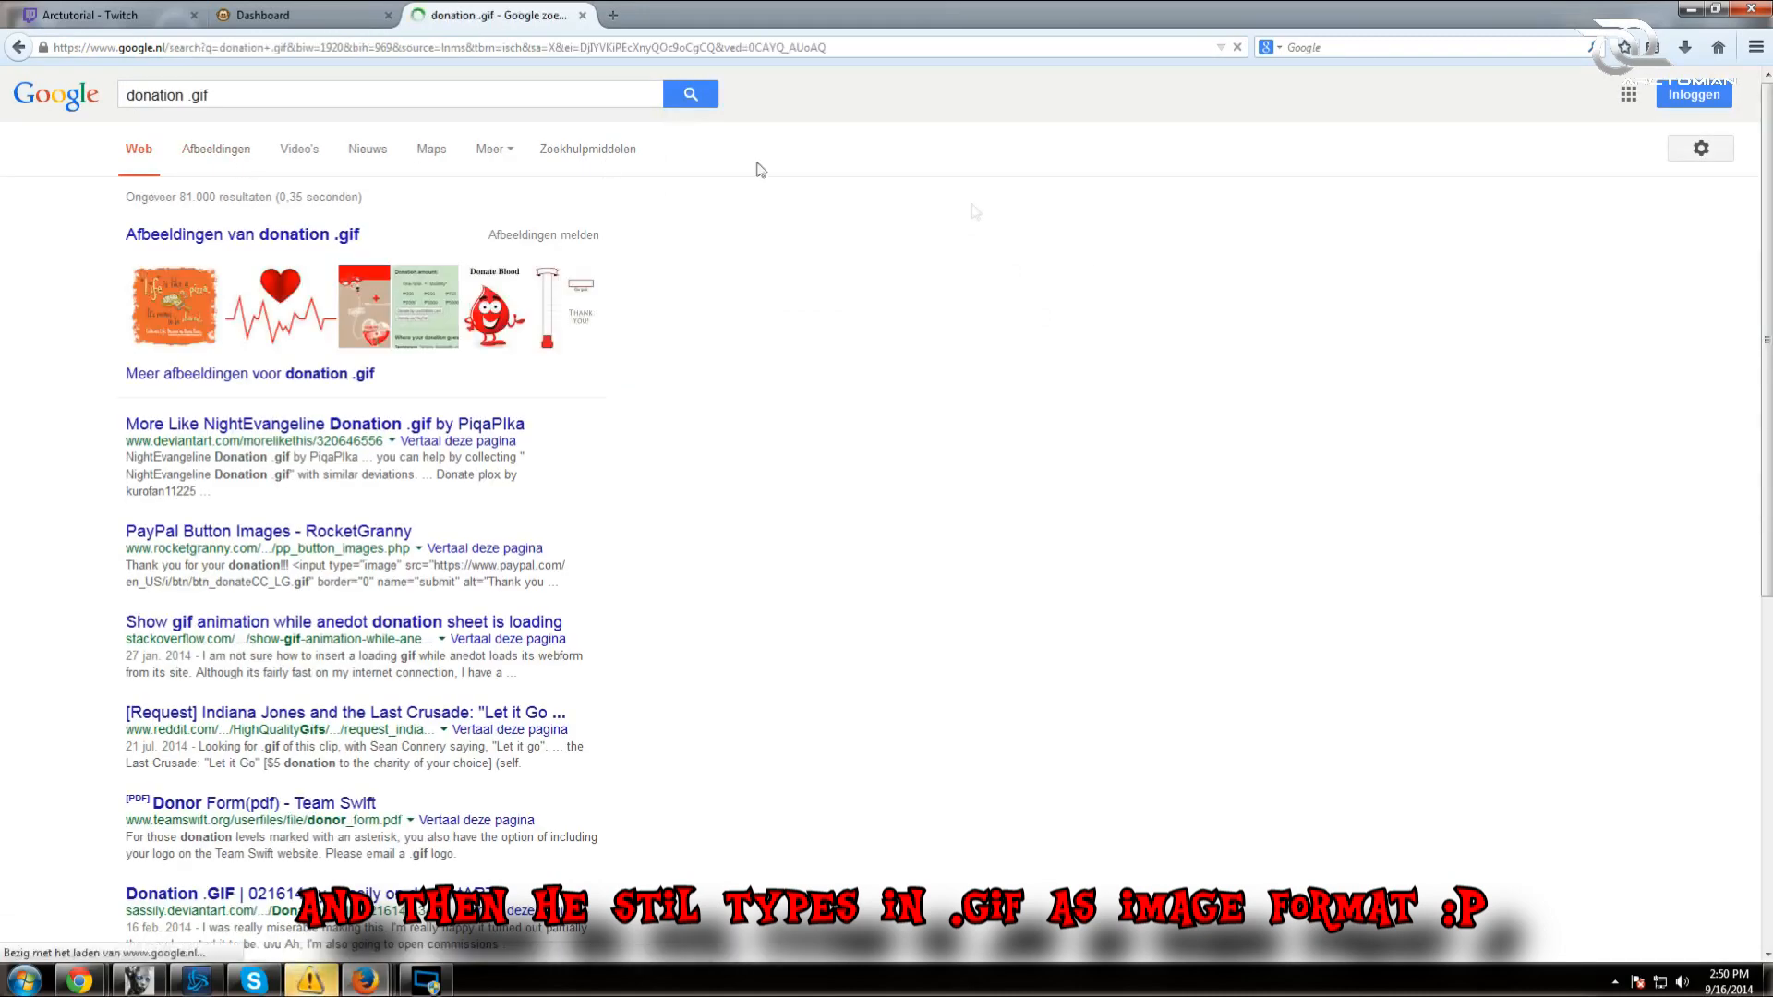
{"action": "scroll", "coordinate": [1097, 441], "scroll_direction": "down", "scroll_amount": 5}
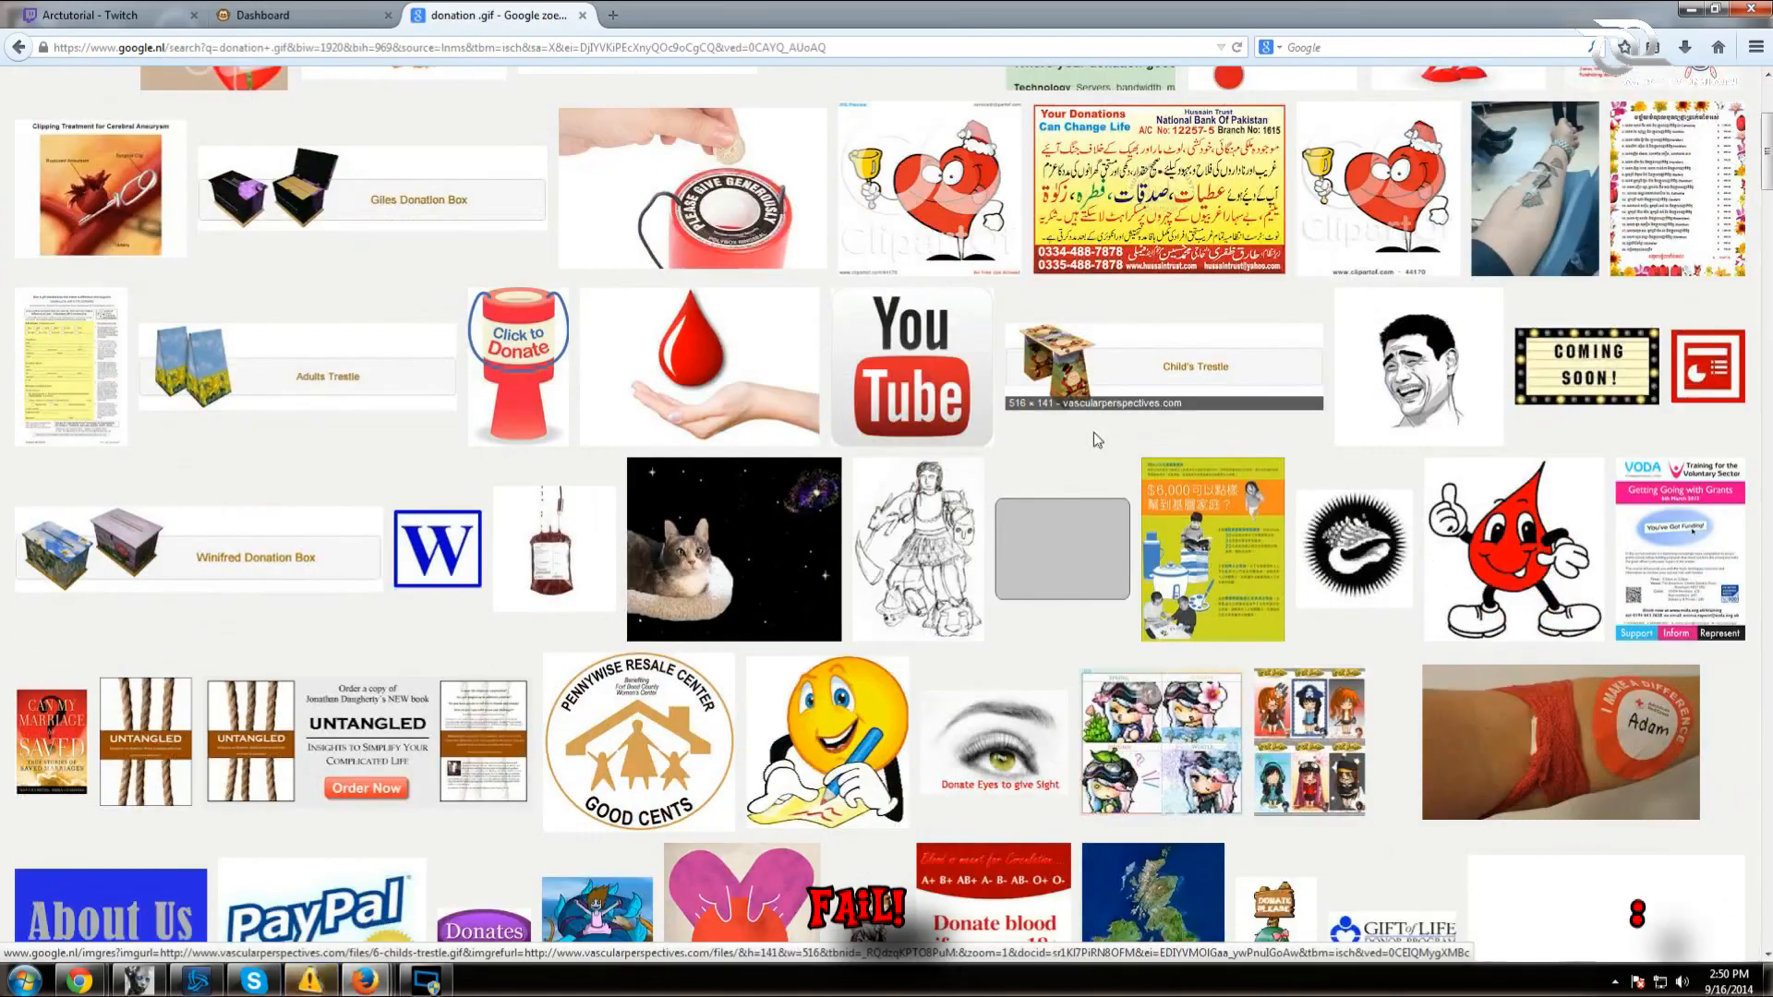
{"action": "scroll", "coordinate": [1097, 441], "scroll_direction": "up", "scroll_amount": 5}
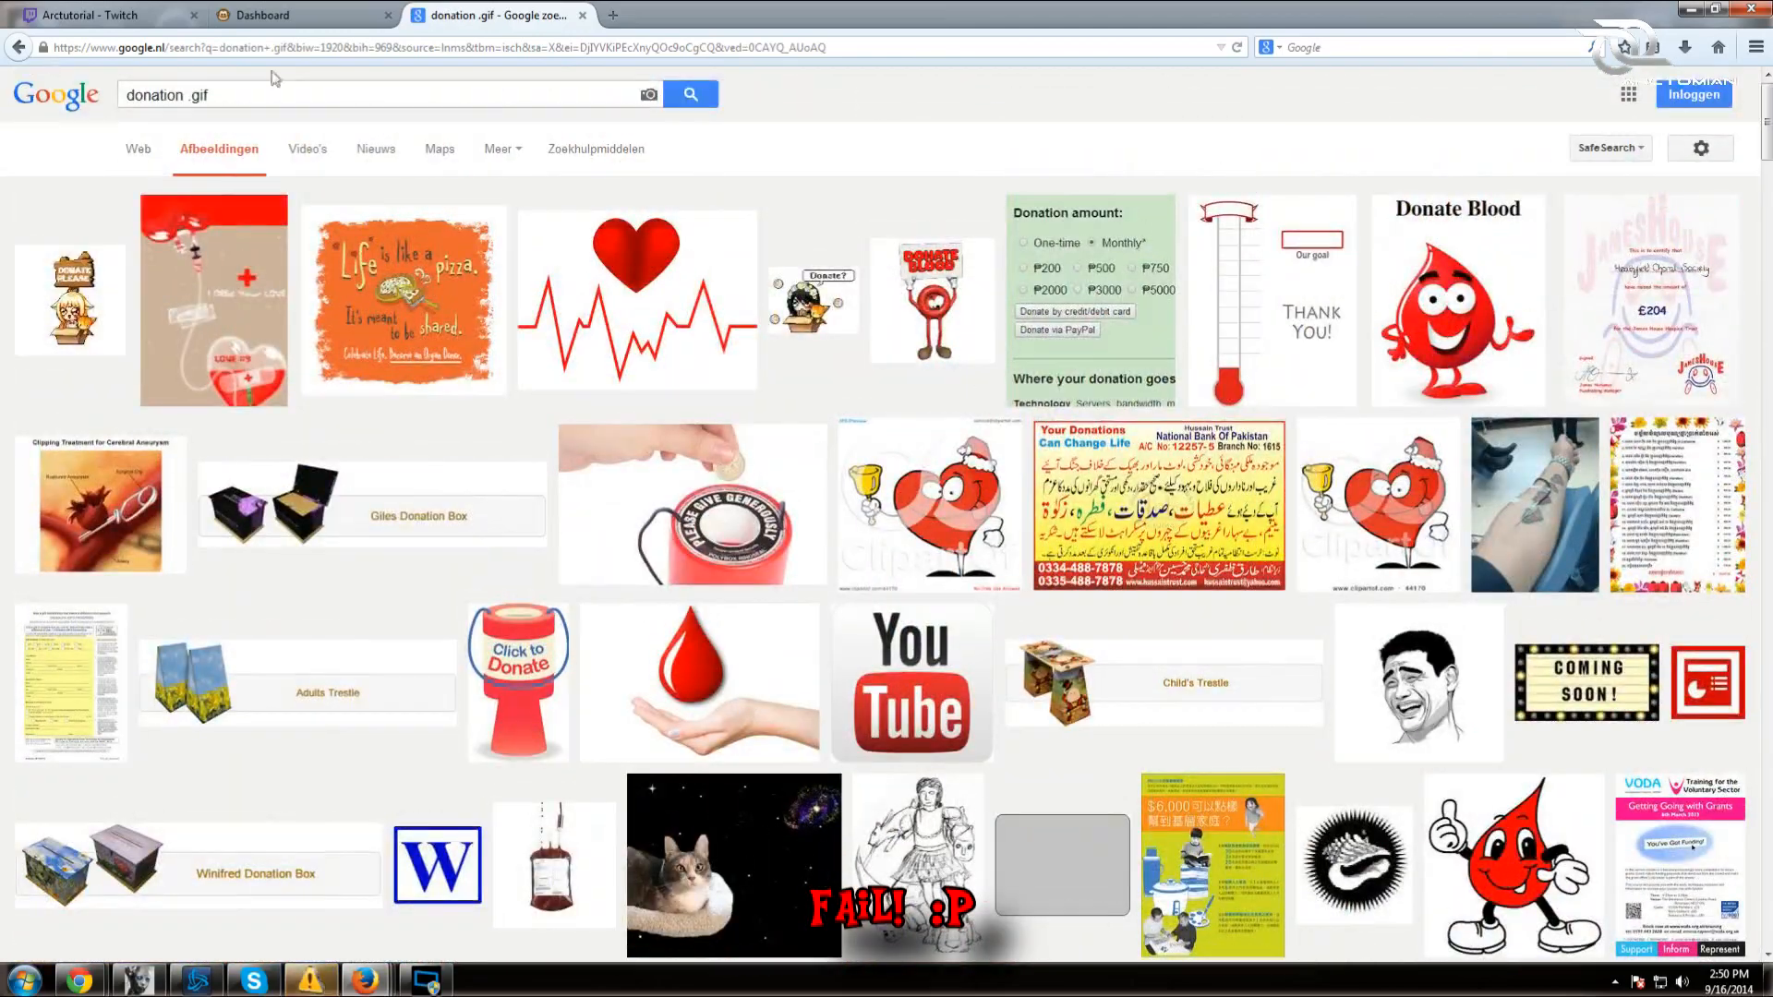
- Change the image search to "donation .png" and look through the results
{"action": "double_click", "coordinate": [199, 95]}
{"action": "type", "text": "png"}
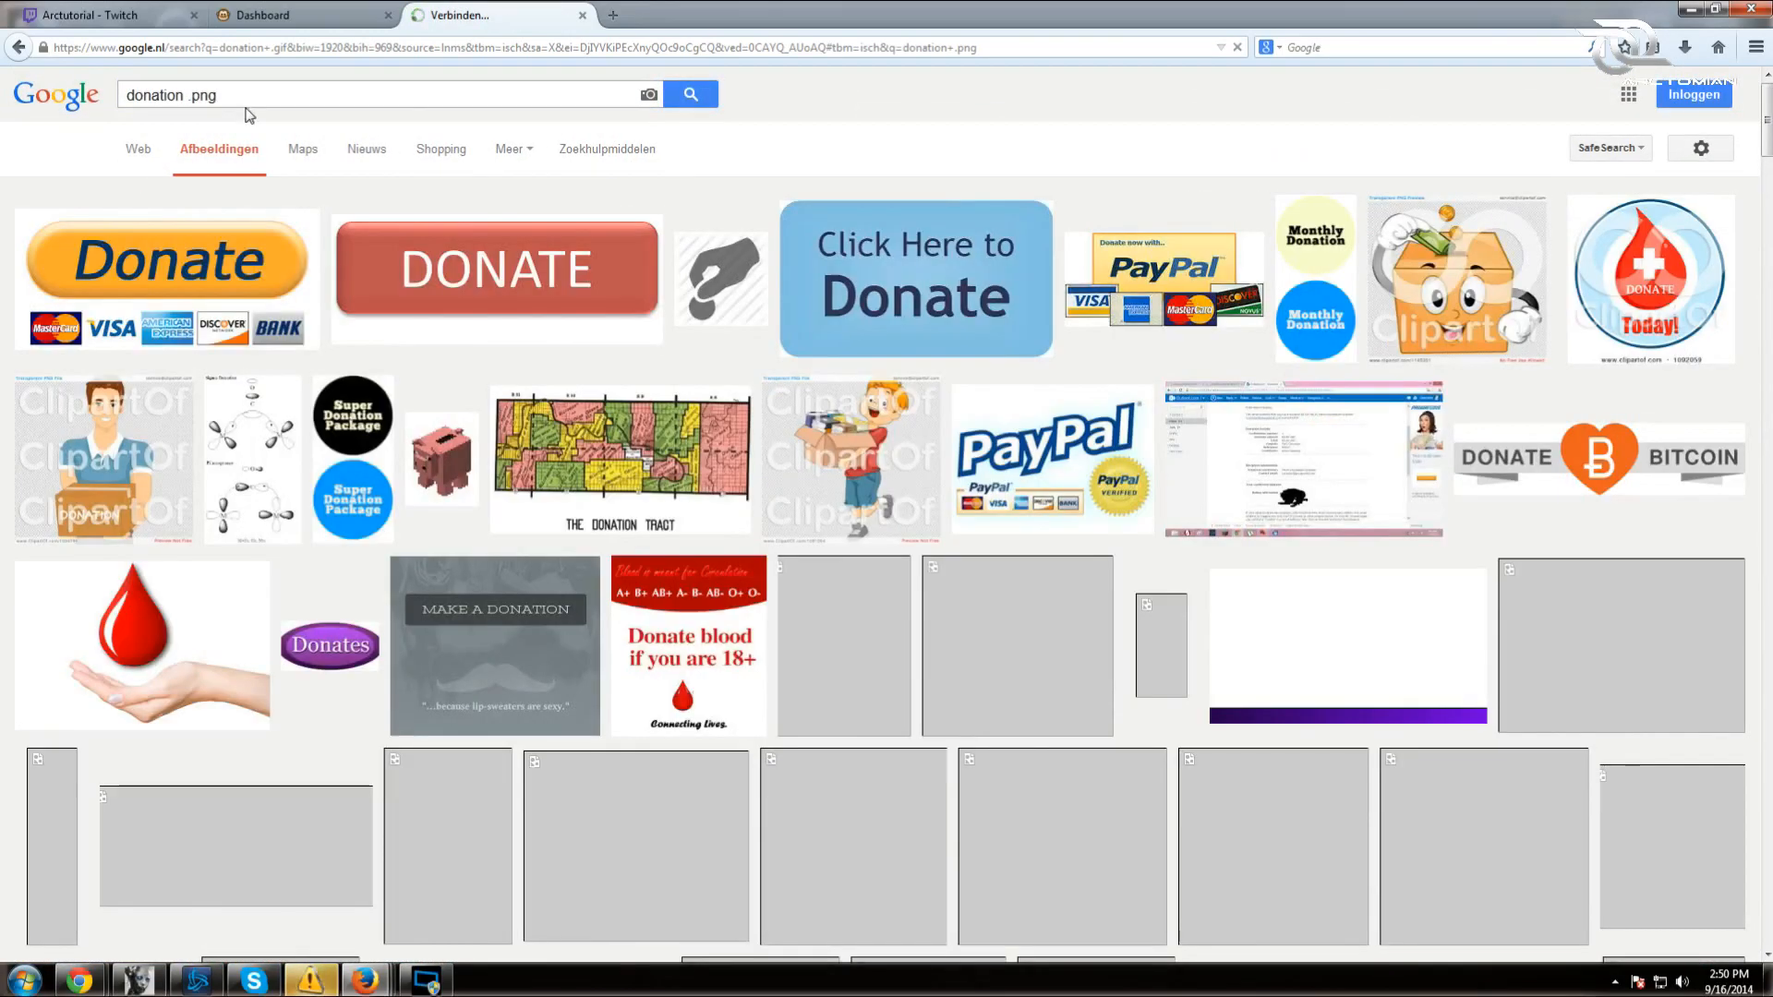
{"action": "scroll", "coordinate": [1145, 466], "scroll_direction": "down", "scroll_amount": 3}
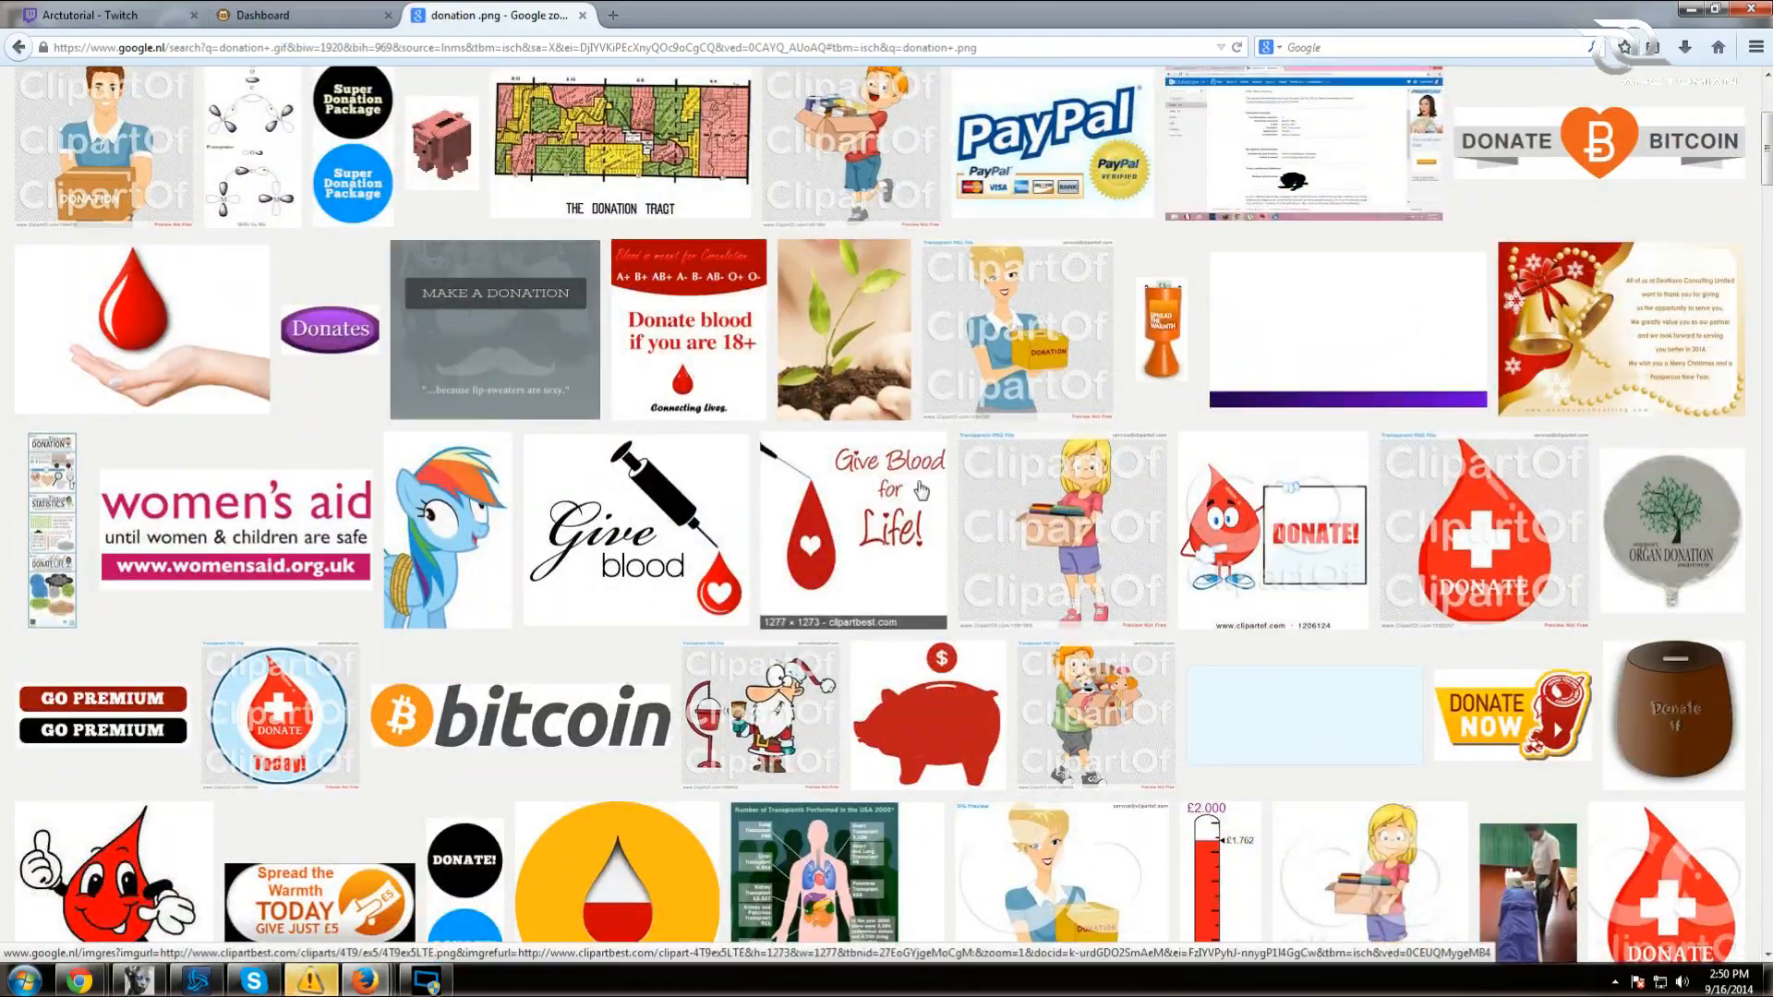
{"action": "scroll", "coordinate": [1262, 399], "scroll_direction": "down", "scroll_amount": 3}
{"action": "scroll", "coordinate": [1265, 403], "scroll_direction": "up", "scroll_amount": 6}
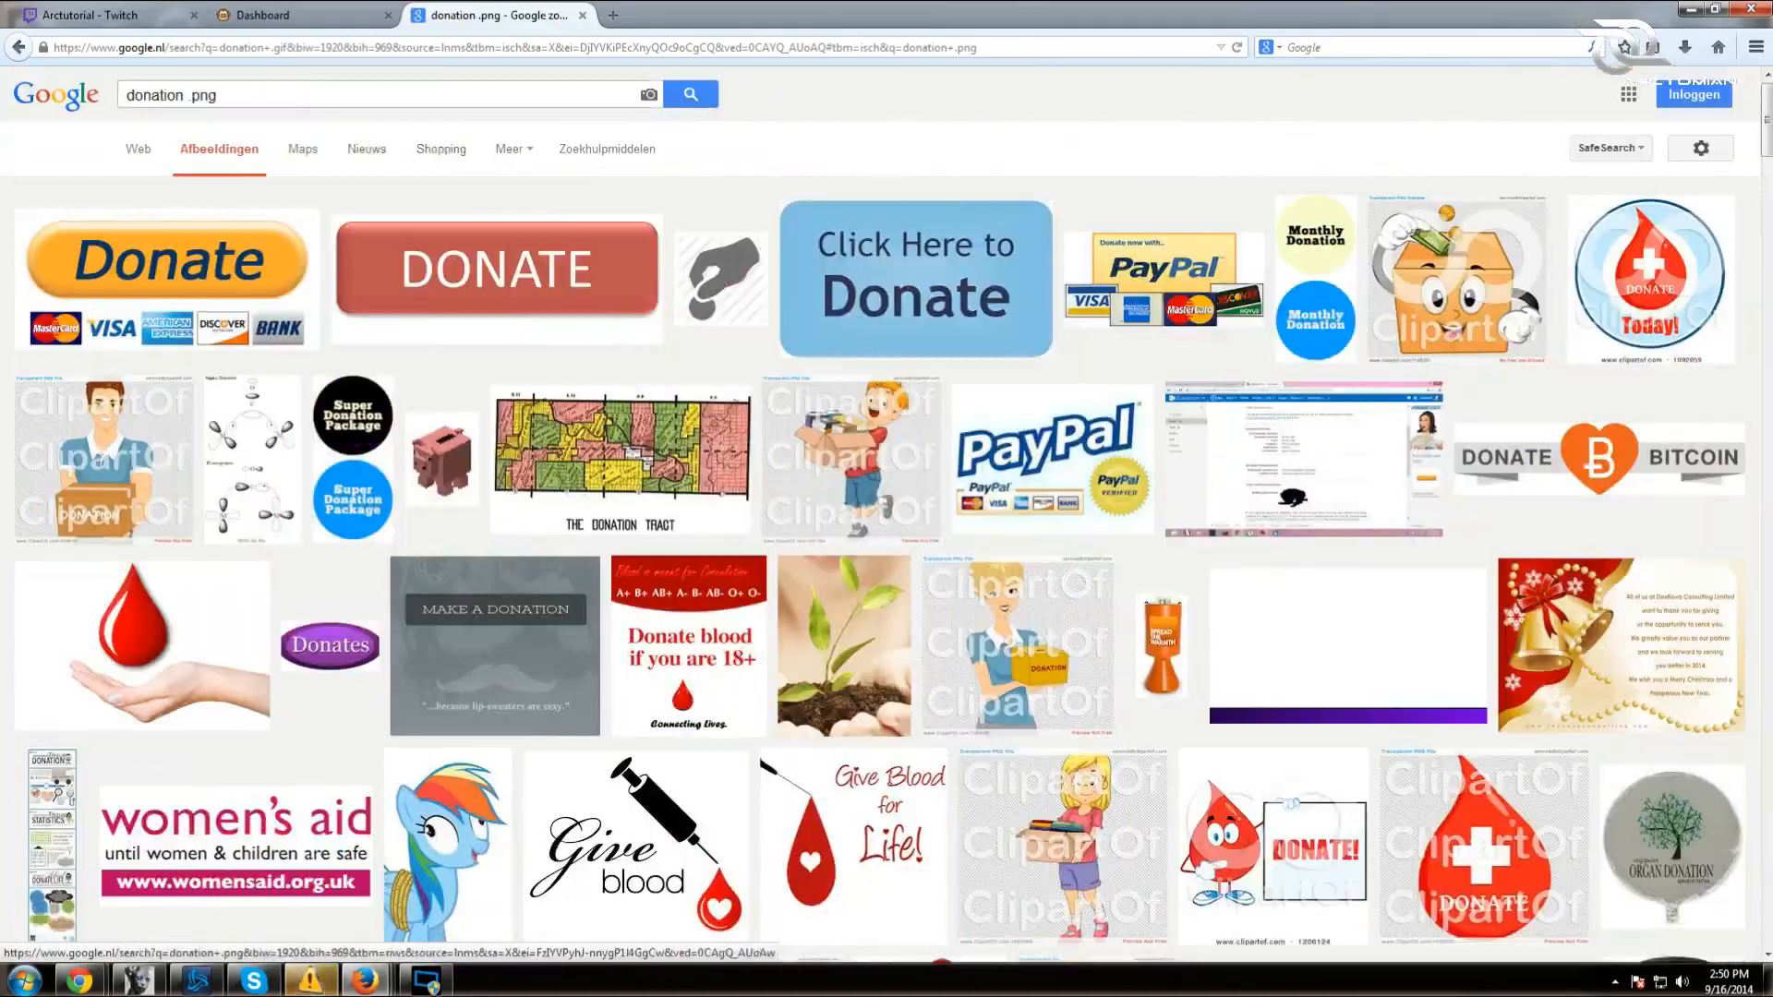
- Search the images for "donation .gif" again and look for a suitable donation alert picture
{"action": "double_click", "coordinate": [203, 95]}
{"action": "type", "text": "gif"}
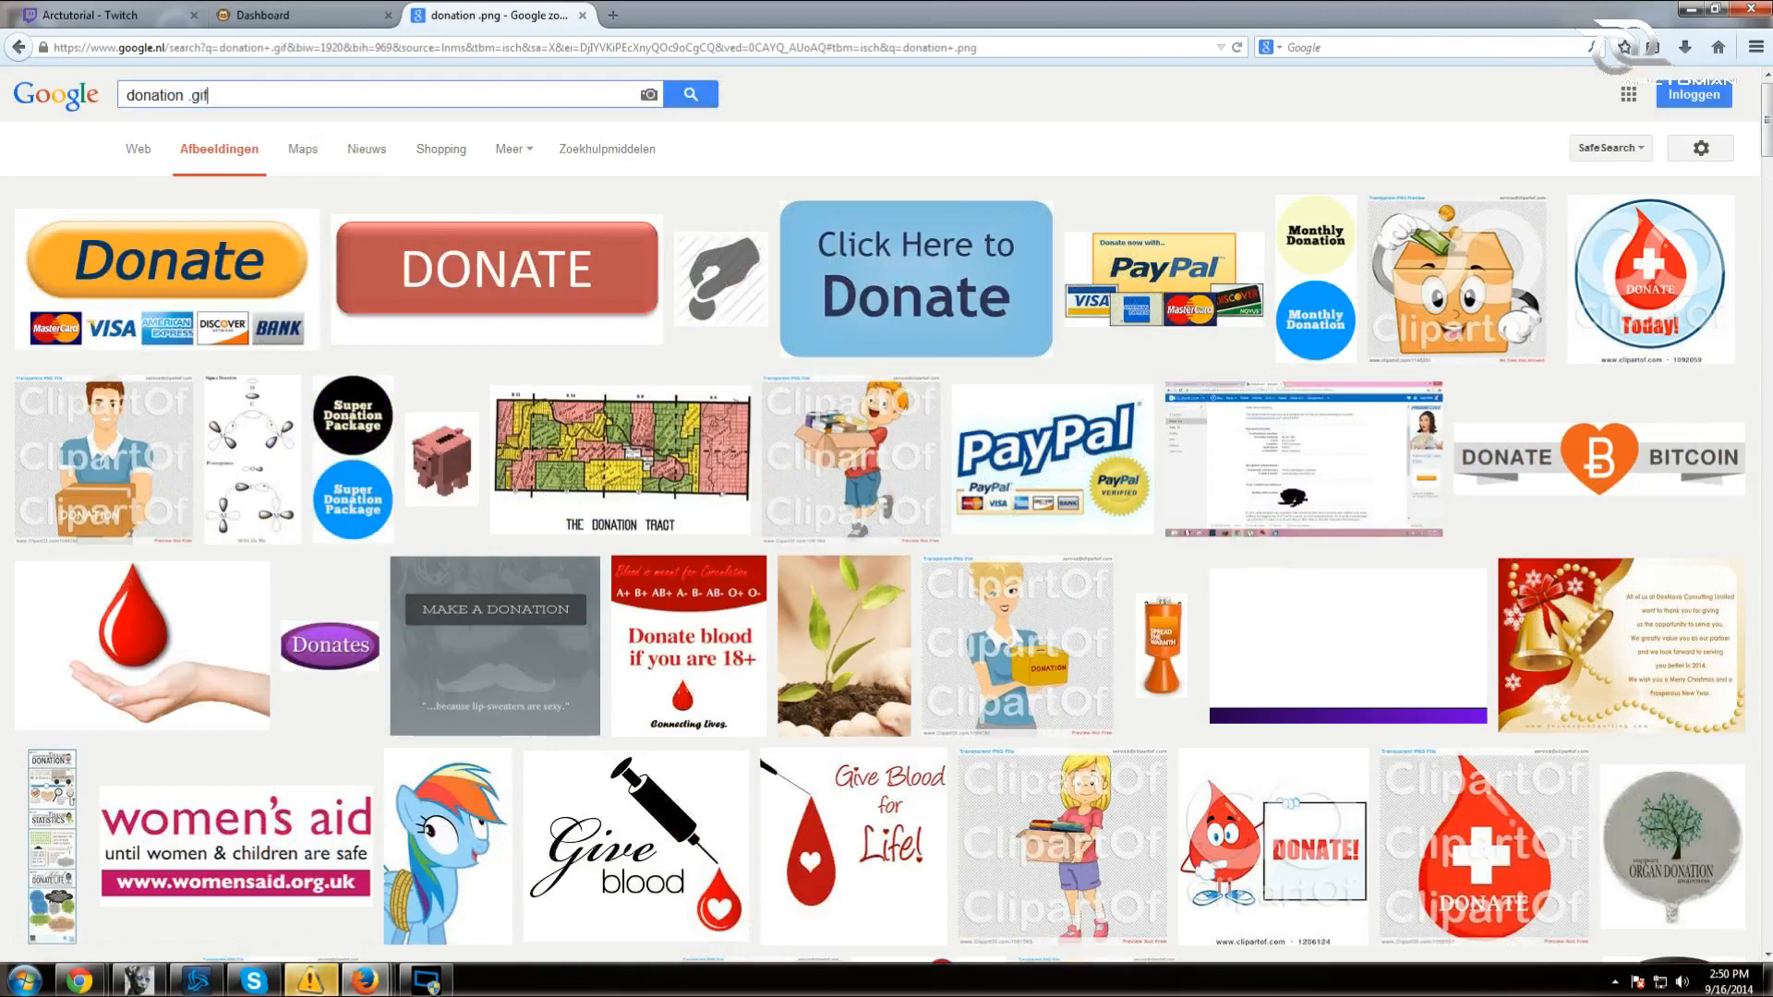
{"action": "key", "text": "Return"}
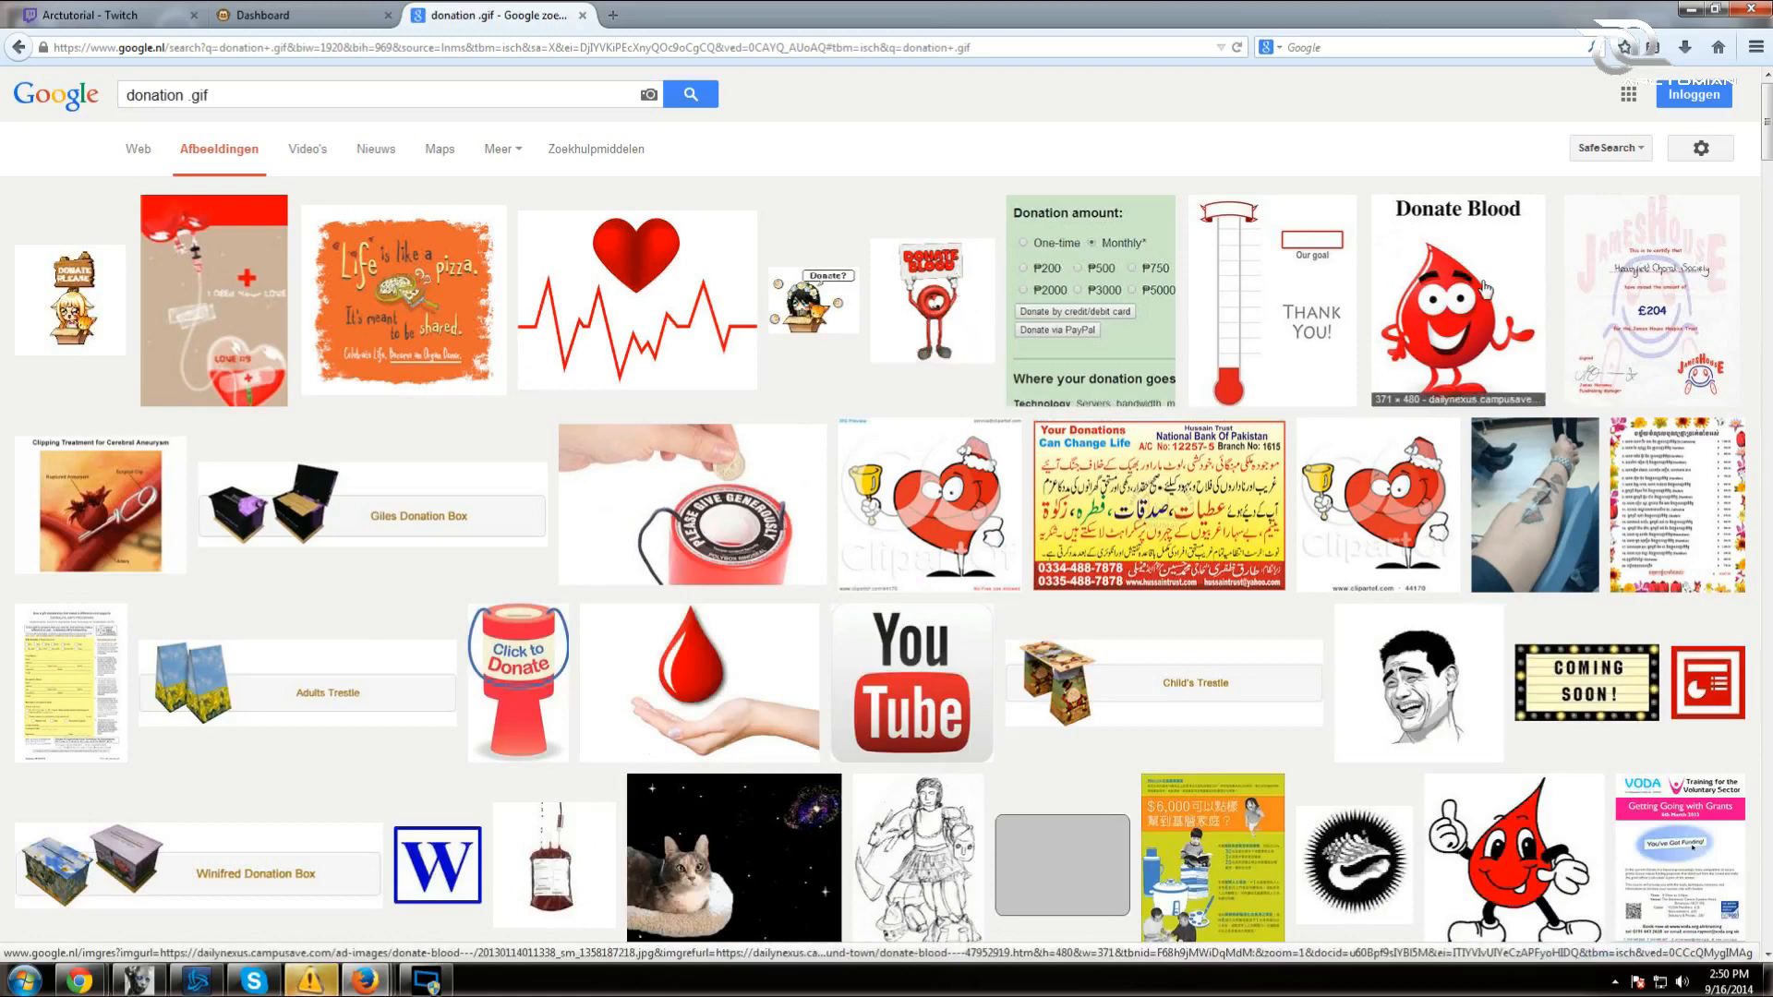
{"action": "scroll", "coordinate": [1053, 343], "scroll_direction": "down", "scroll_amount": 3}
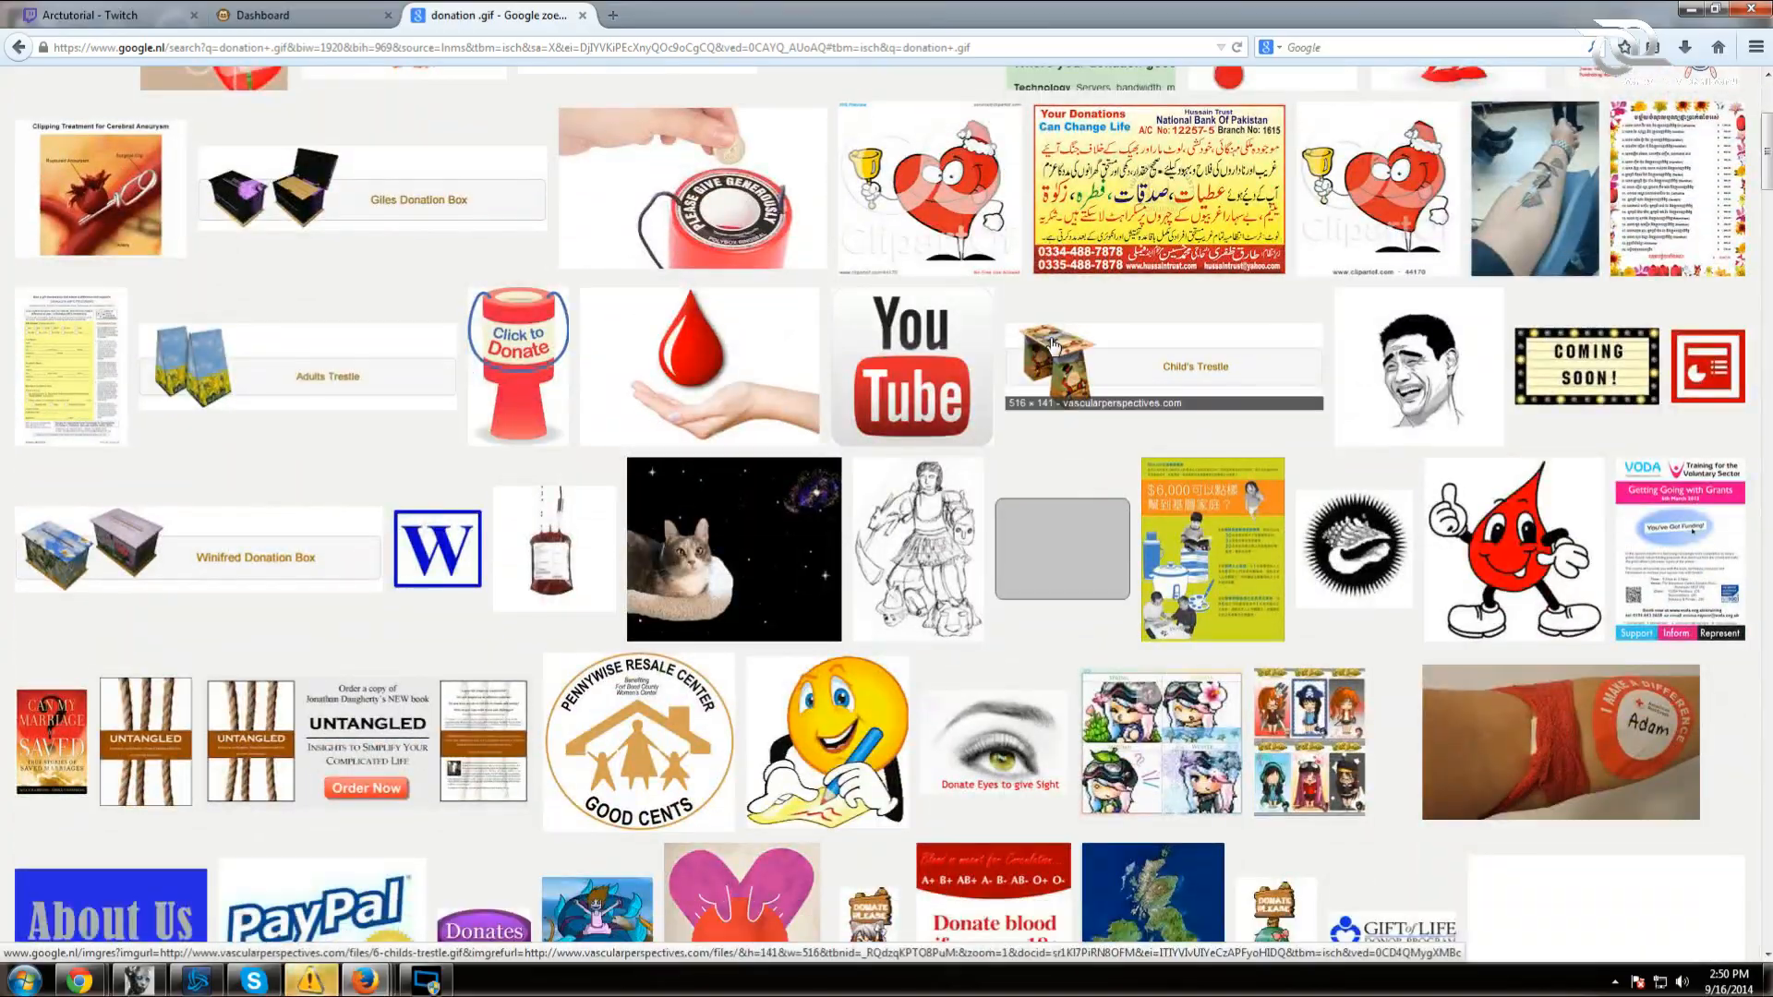
{"action": "scroll", "coordinate": [736, 322], "scroll_direction": "down", "scroll_amount": 5}
{"action": "scroll", "coordinate": [736, 322], "scroll_direction": "up", "scroll_amount": 5}
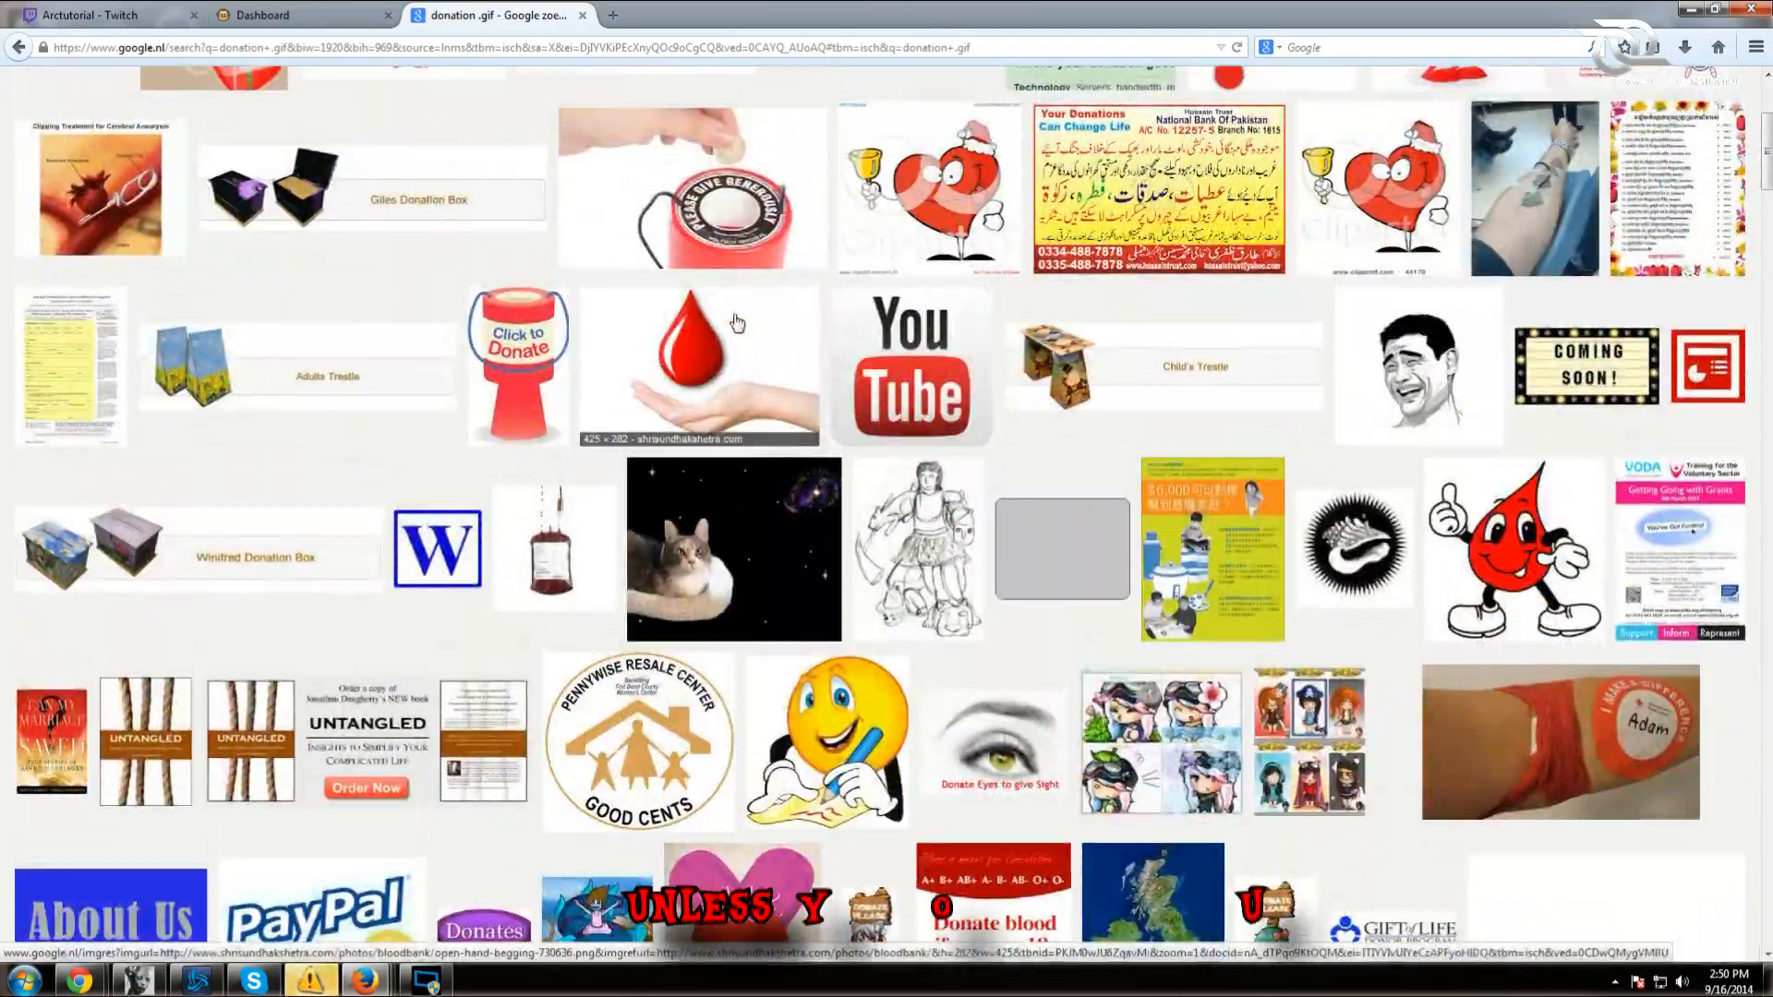
{"action": "scroll", "coordinate": [736, 322], "scroll_direction": "up", "scroll_amount": 3}
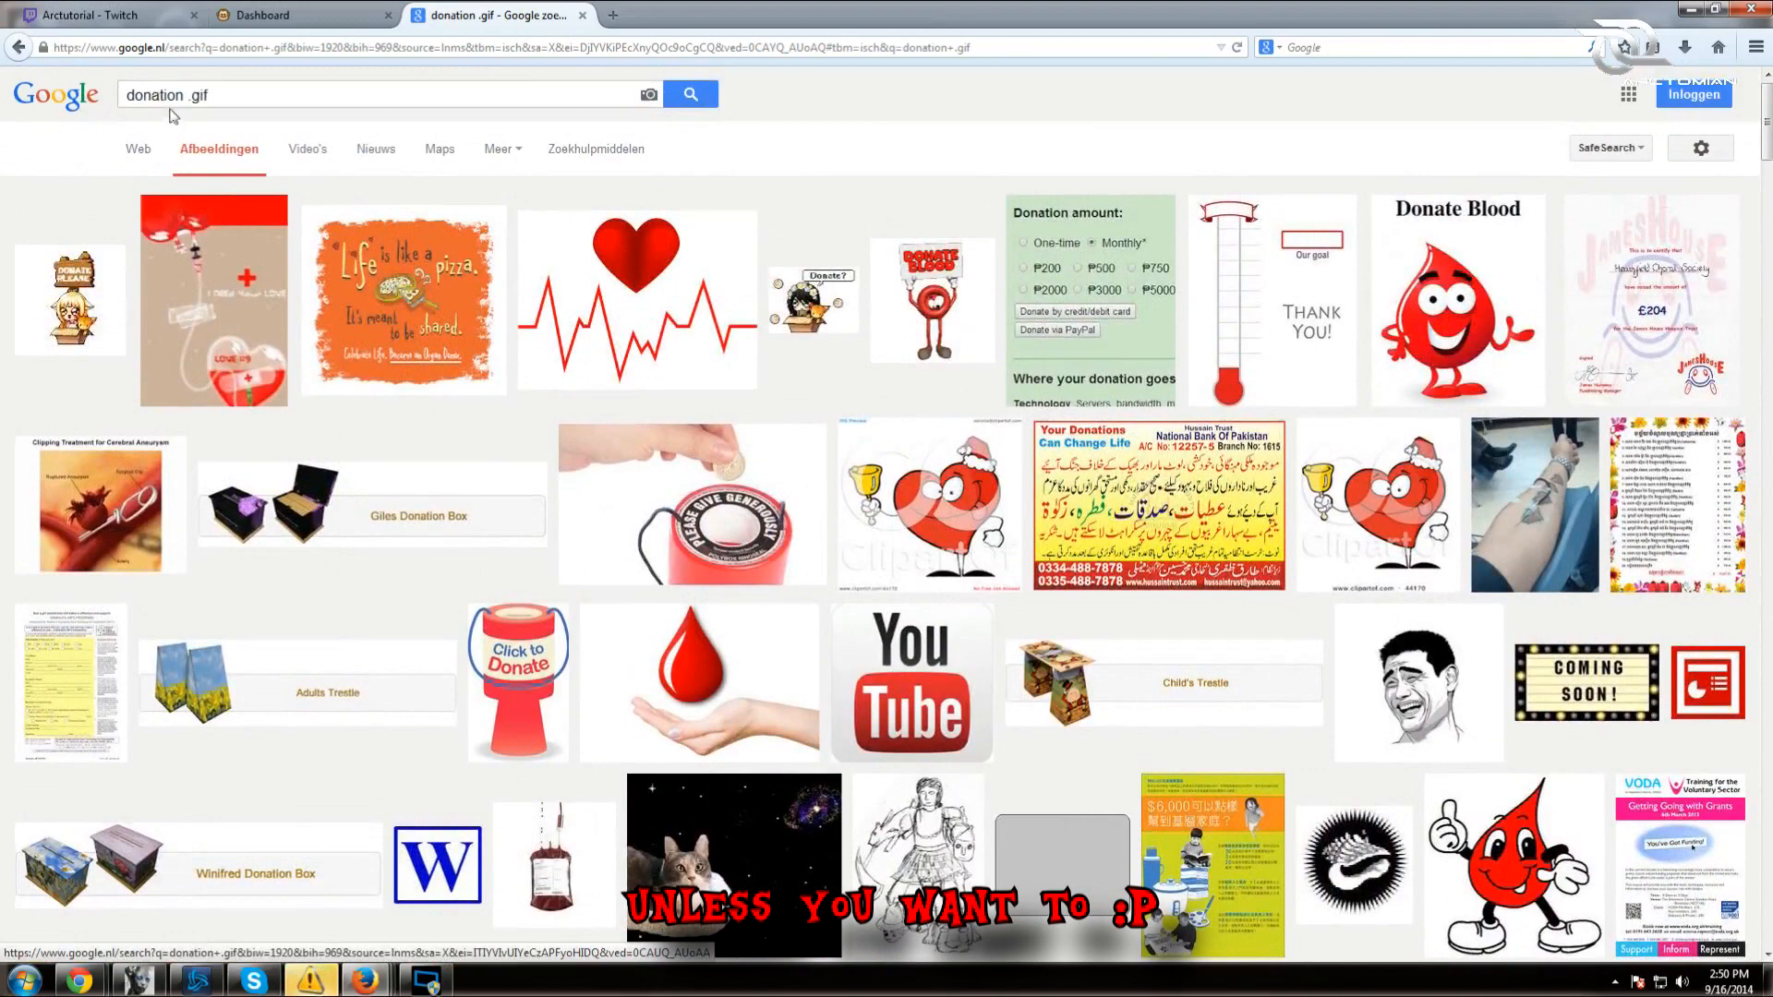
- Search the images for "money .gif", open the Giphy picture of hands counting dollar bills and copy its image address
{"action": "double_click", "coordinate": [155, 95]}
{"action": "type", "text": "money"}
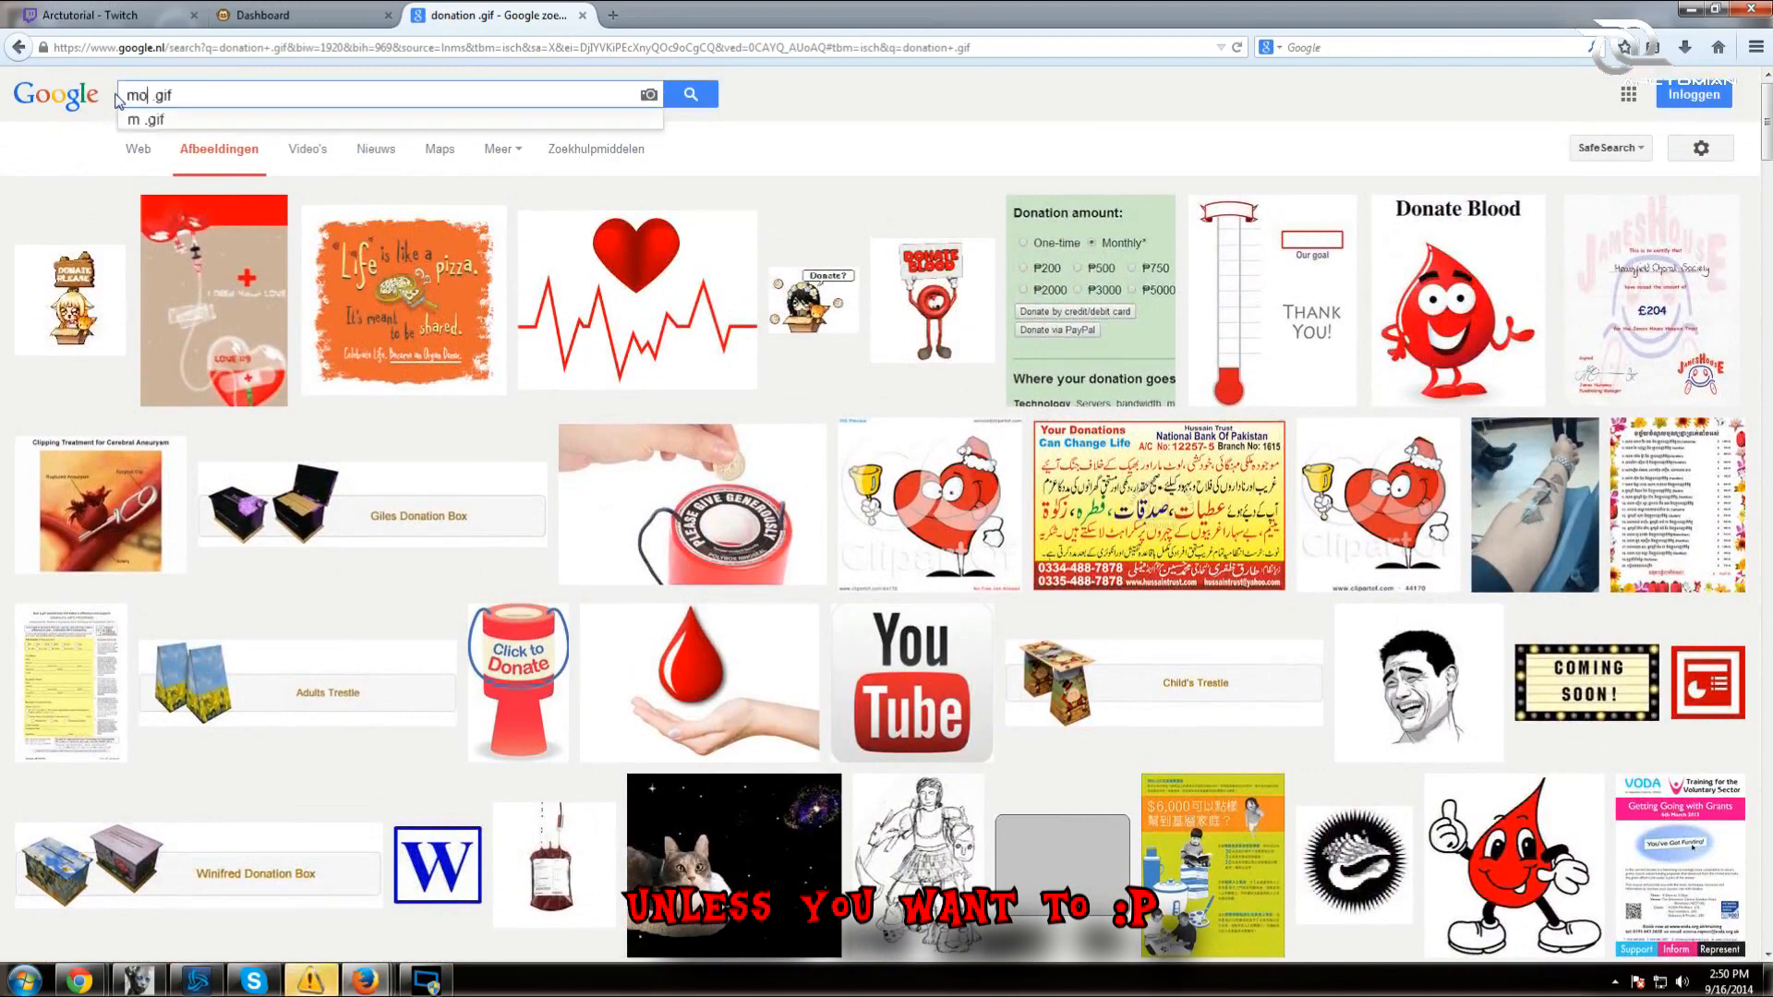
{"action": "key", "text": "Return"}
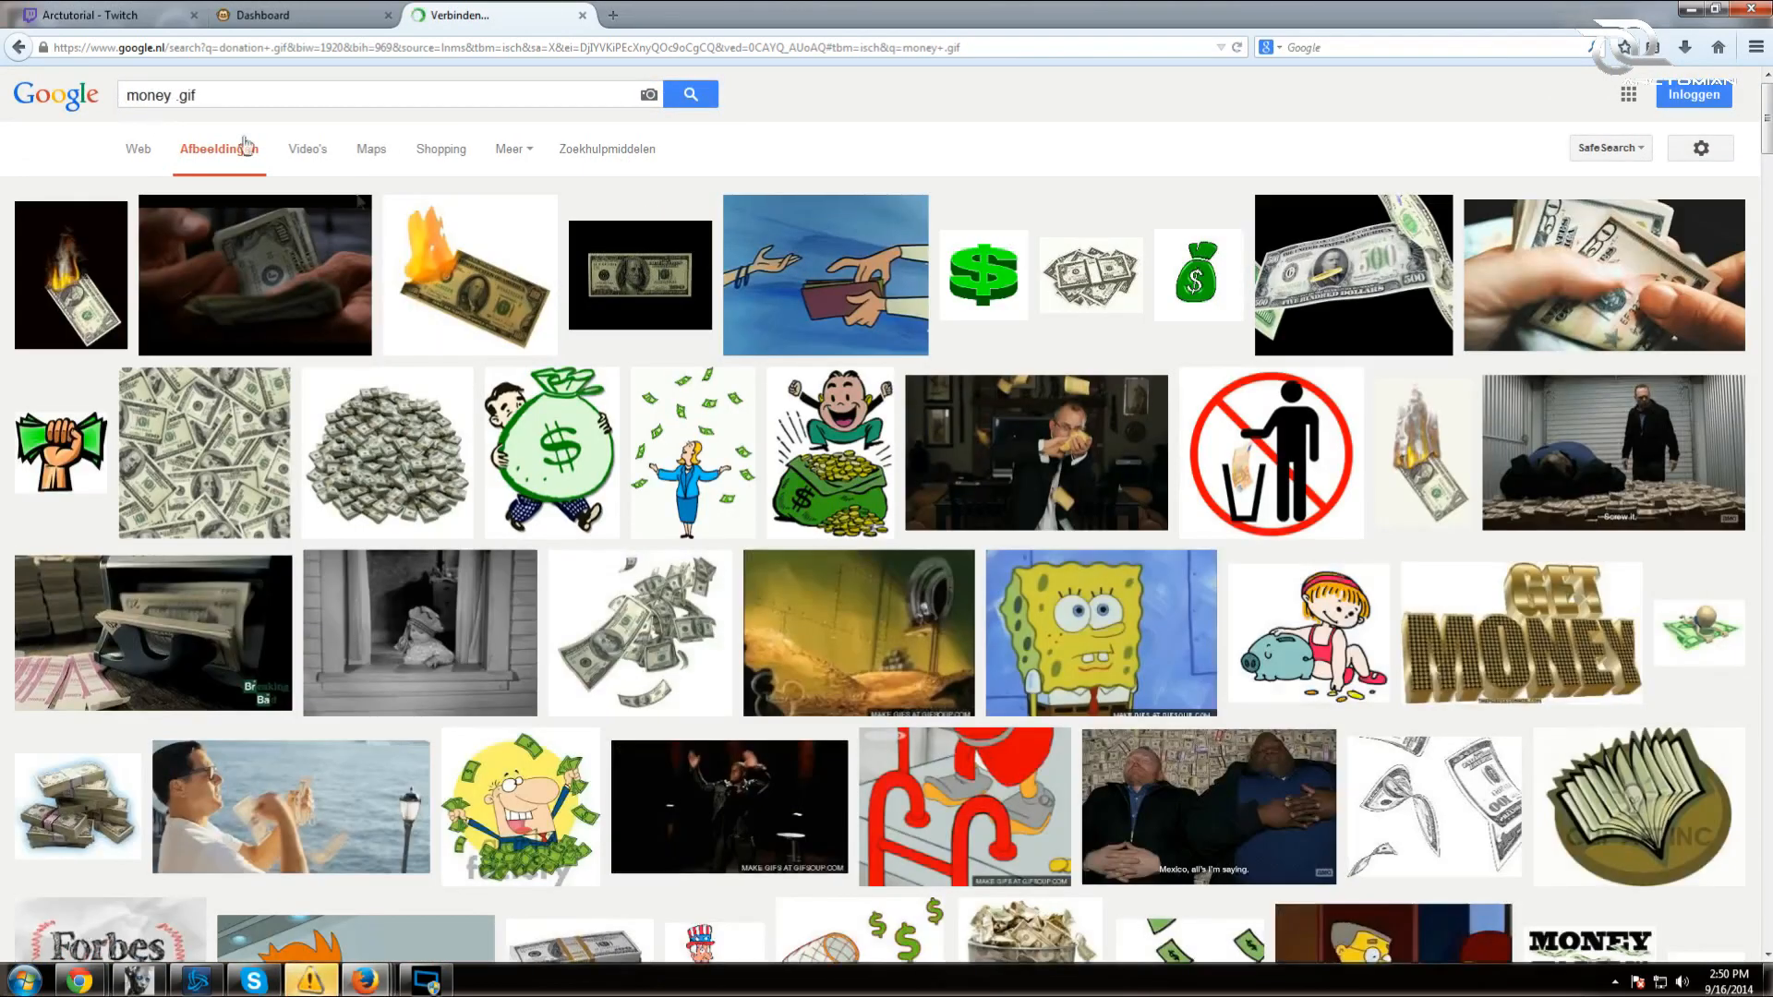
{"action": "left_click", "coordinate": [286, 270]}
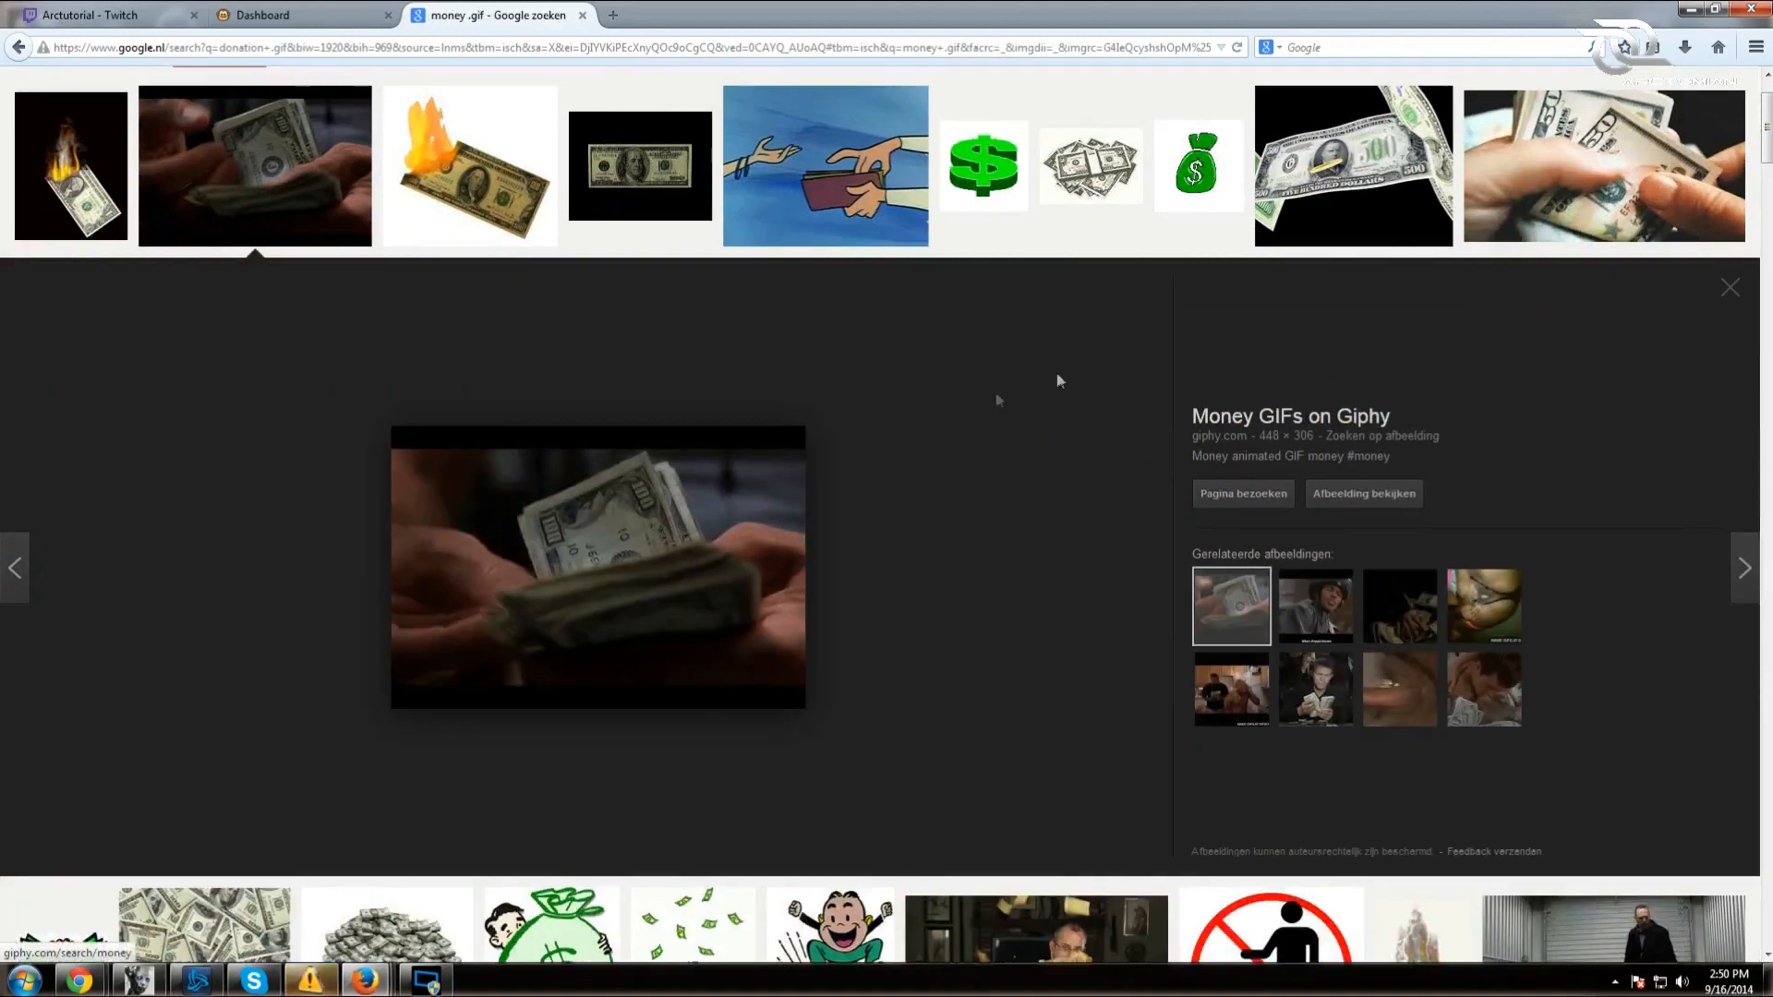
{"action": "right_click", "coordinate": [654, 536]}
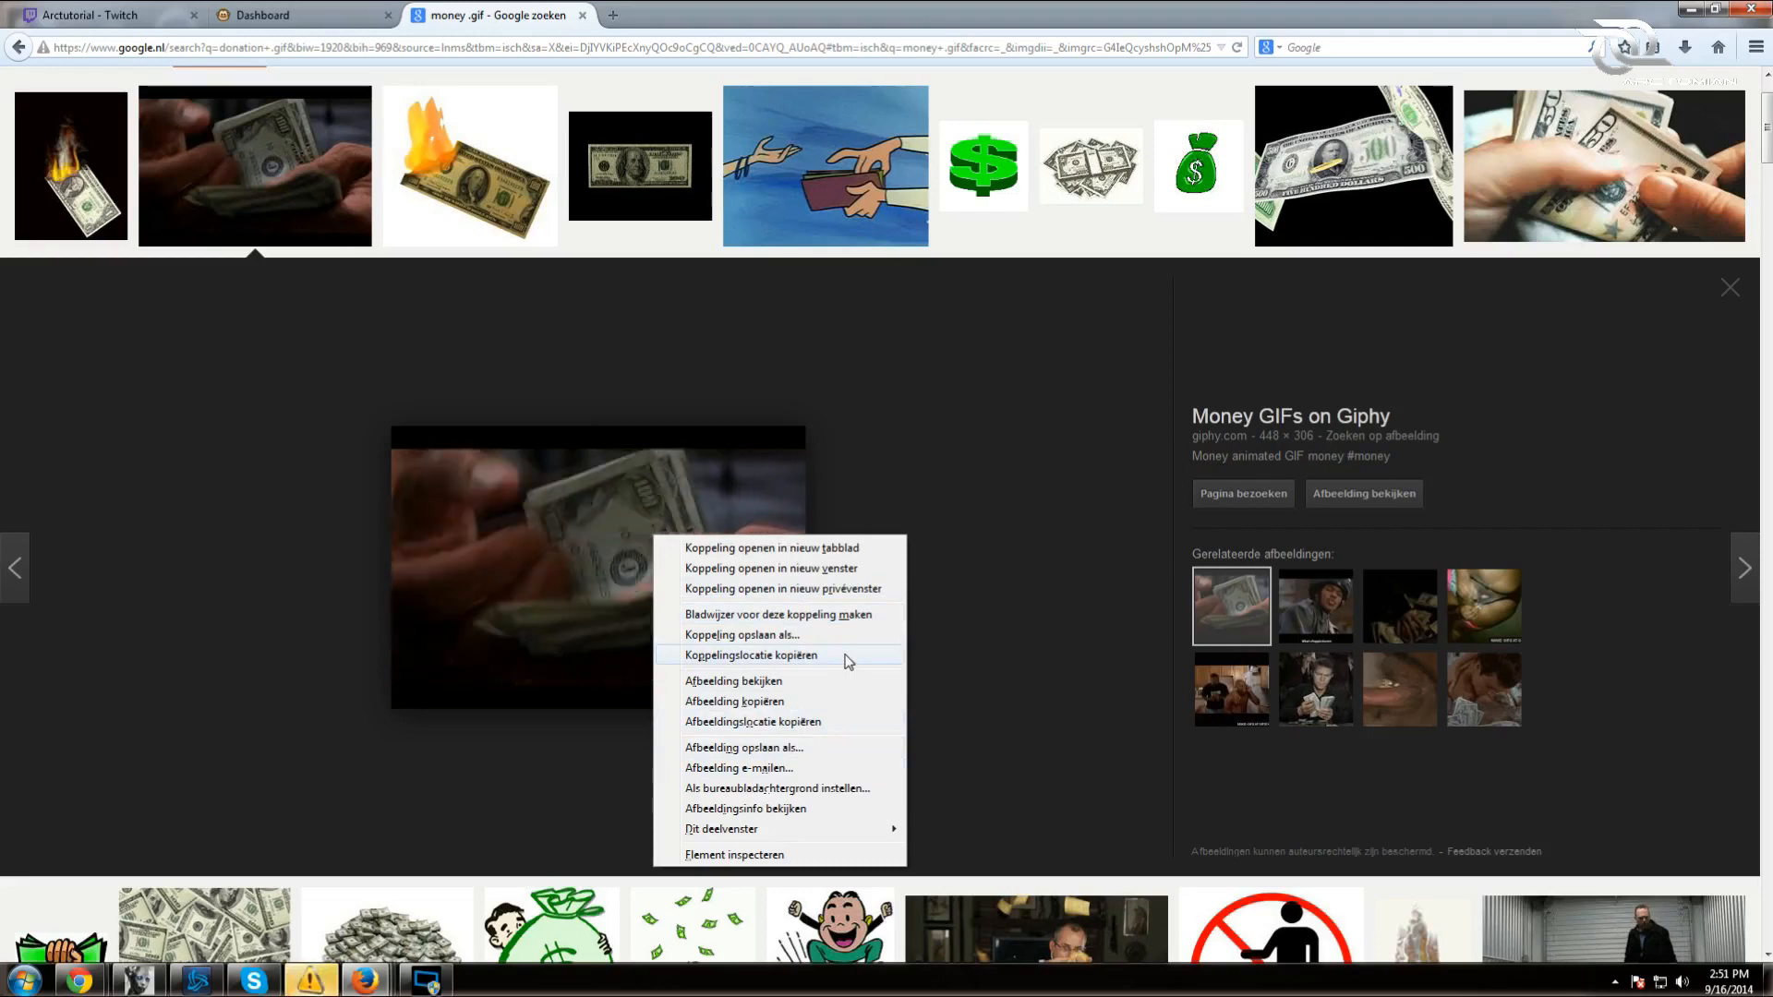
{"action": "left_click", "coordinate": [839, 723]}
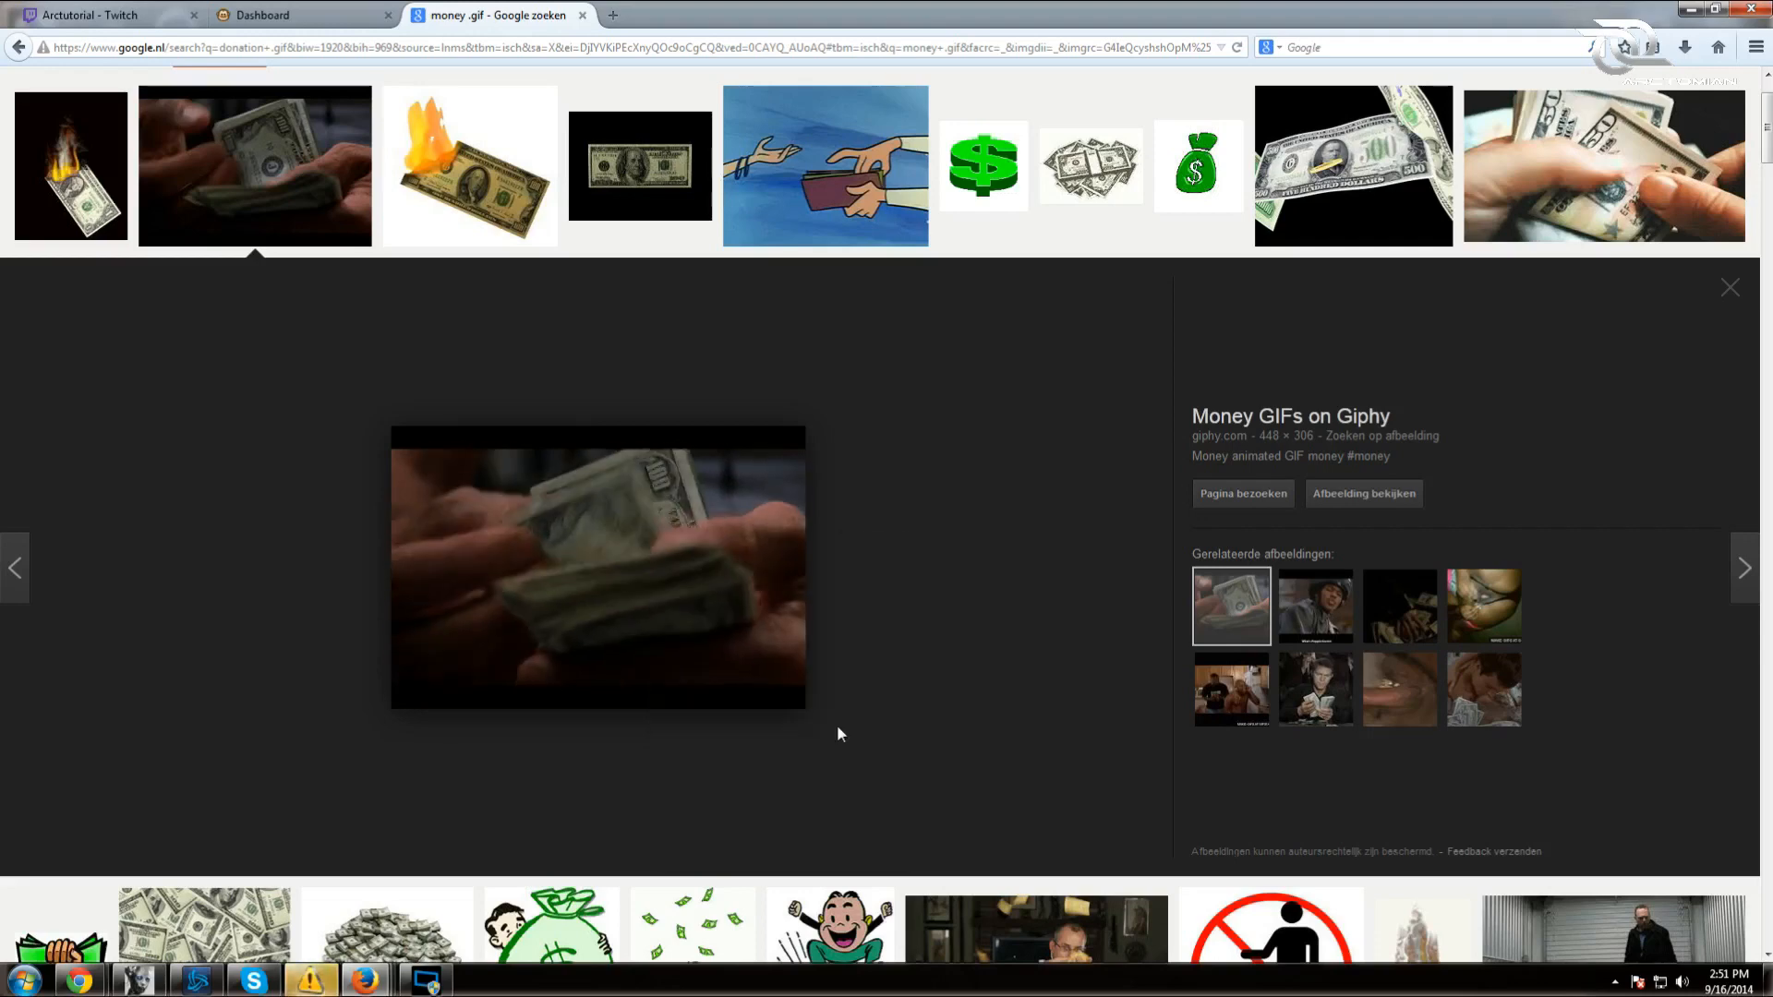
{"action": "left_click", "coordinate": [281, 11]}
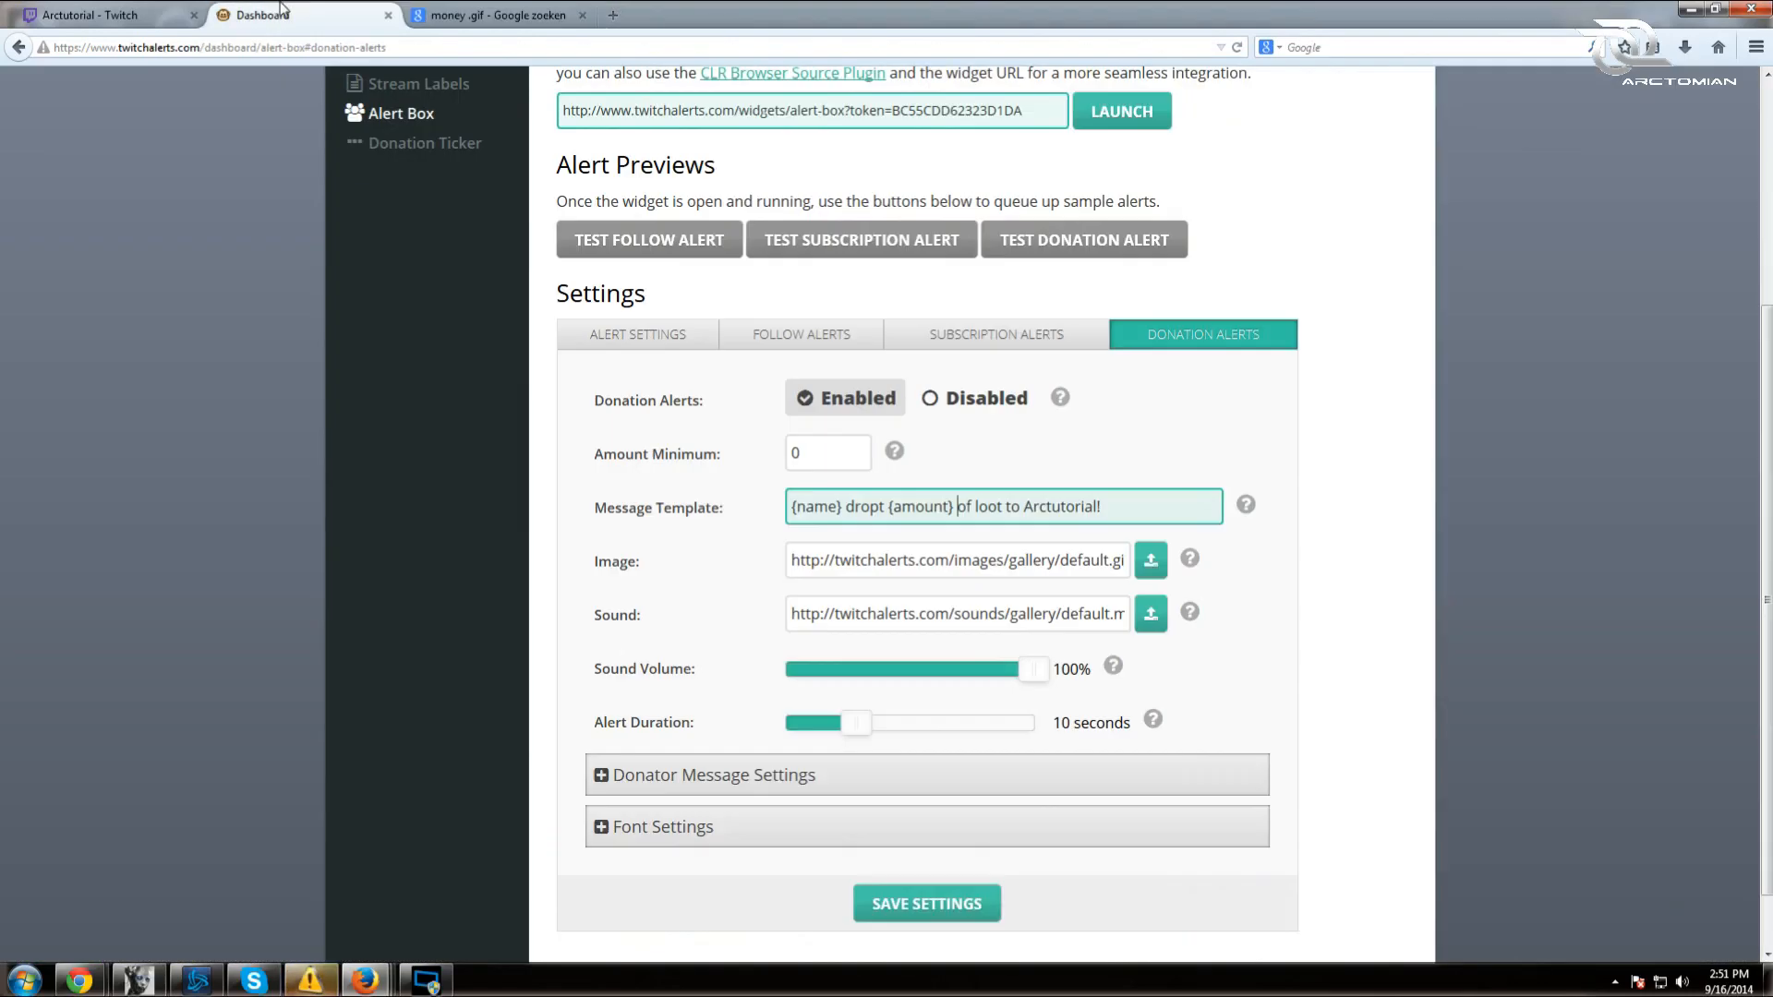
{"action": "left_click_drag", "start_coordinate": [1080, 561], "coordinate": [788, 571]}
{"action": "key", "text": "BackSpace"}
{"action": "left_click", "coordinate": [848, 562]}
{"action": "key", "text": "ctrl+a"}
{"action": "key", "text": "BackSpace"}
{"action": "mouse_move", "coordinate": [1156, 720]}
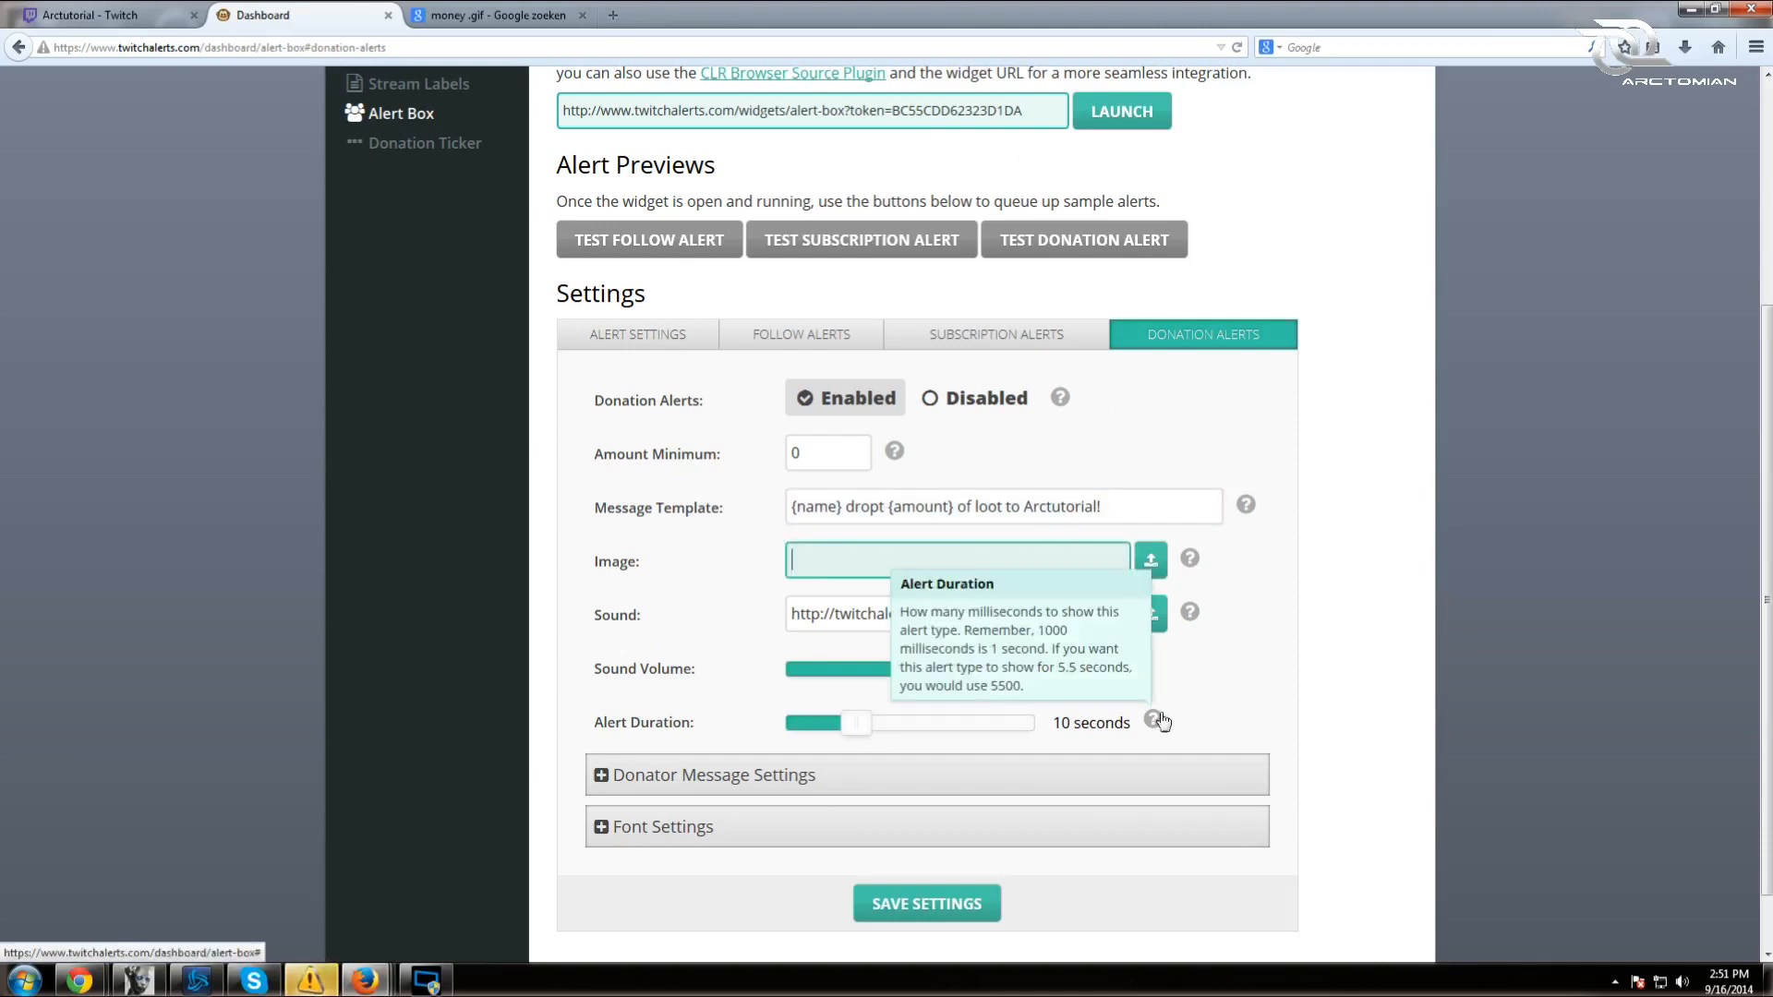
{"action": "type", "text": "http://media.giphy.com/media/5u0uZecUZlUsM/giphy.gif"}
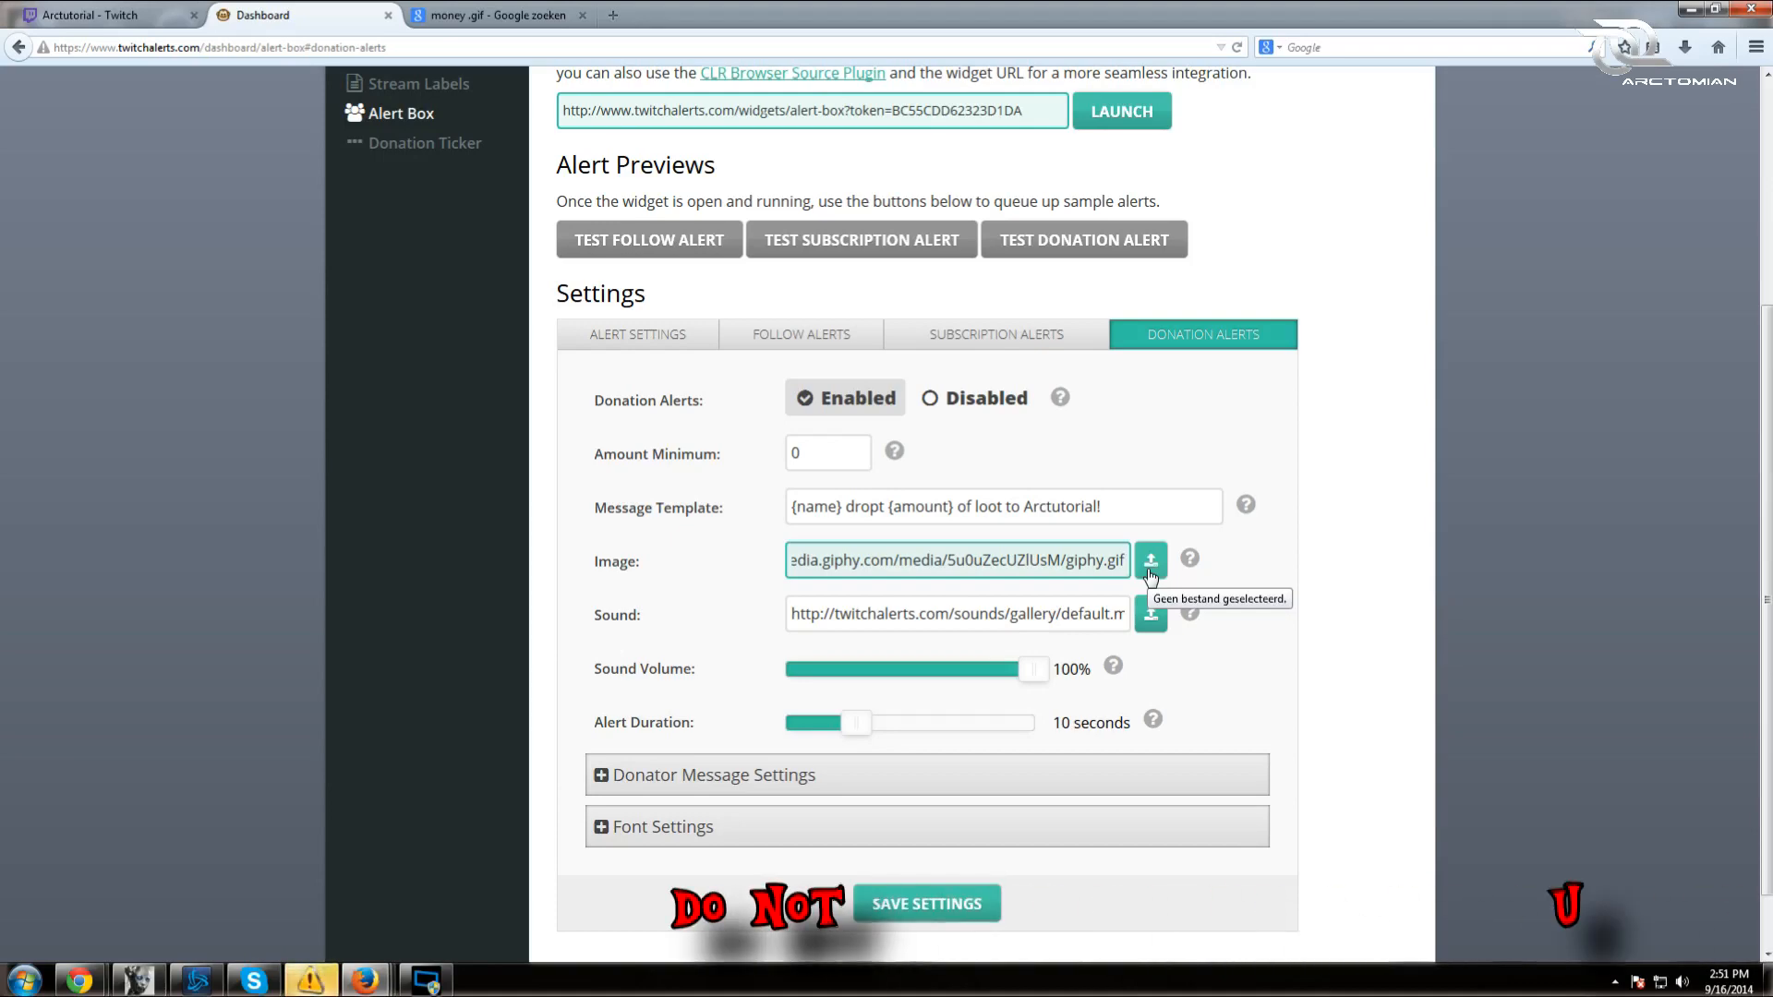
{"action": "scroll", "coordinate": [1179, 549], "scroll_direction": "up", "scroll_amount": 4}
{"action": "scroll", "coordinate": [1169, 573], "scroll_direction": "down", "scroll_amount": 3}
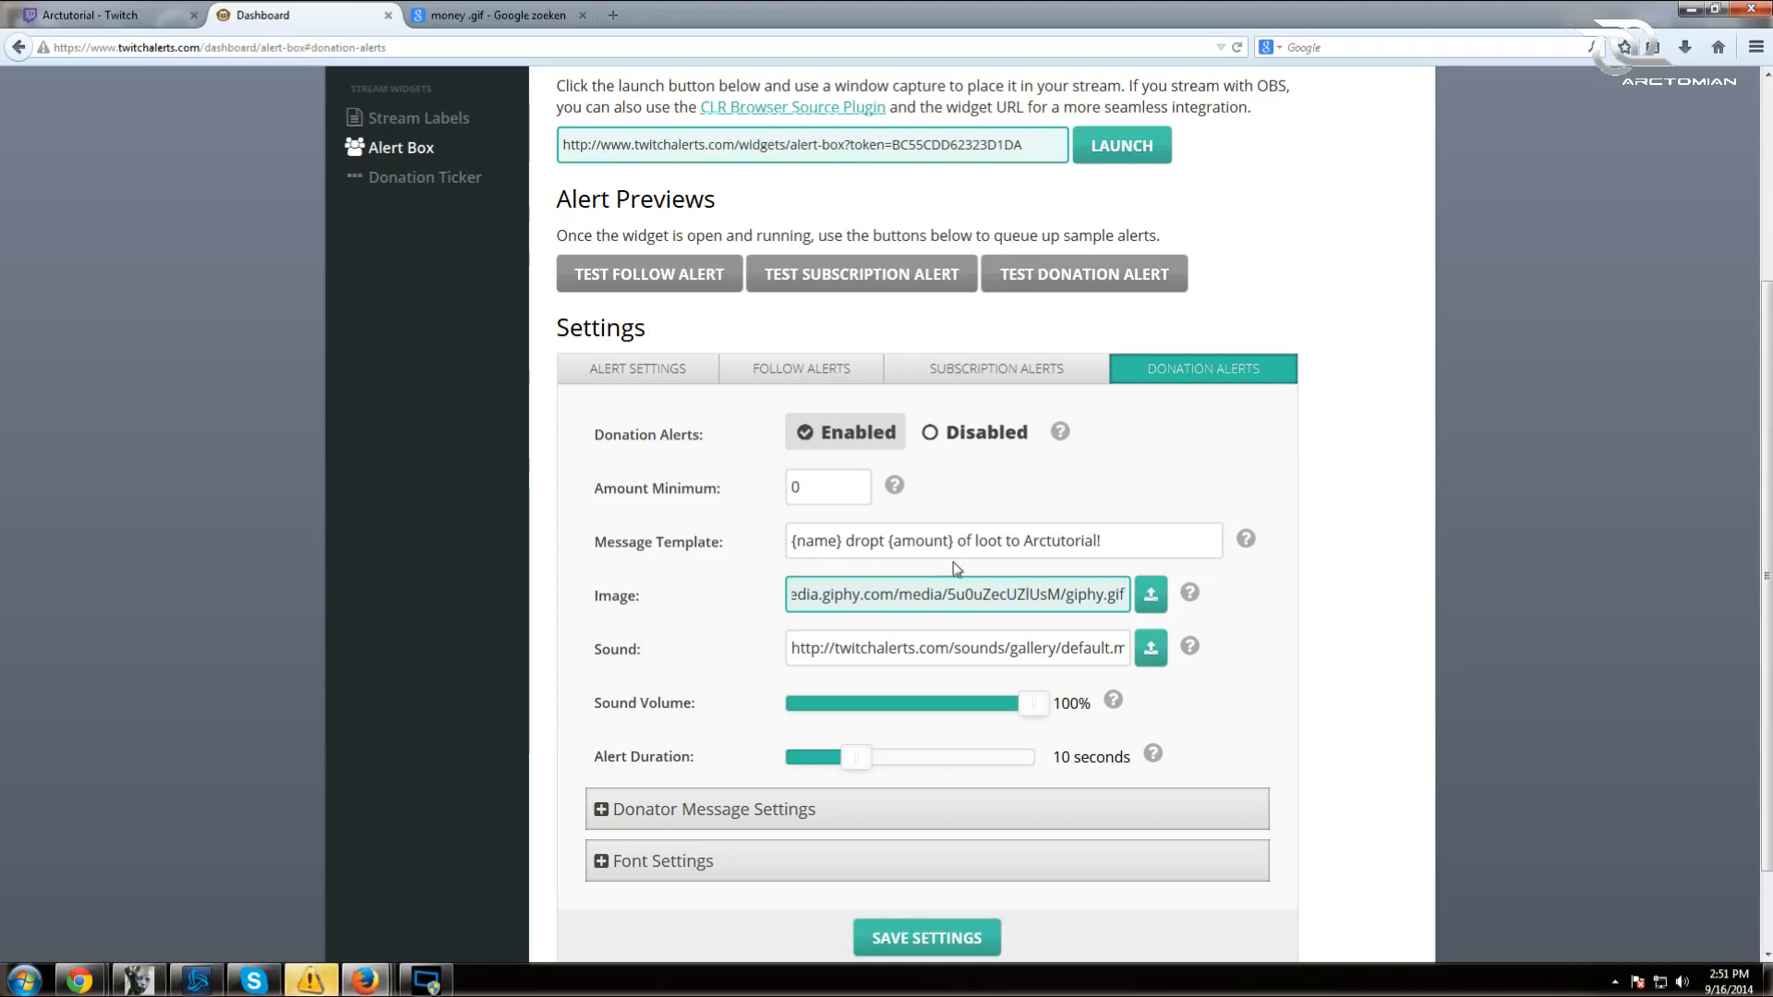
- Return to the Google search and run a web search for "audio .wav" to look for alert sounds
{"action": "left_click", "coordinate": [507, 9]}
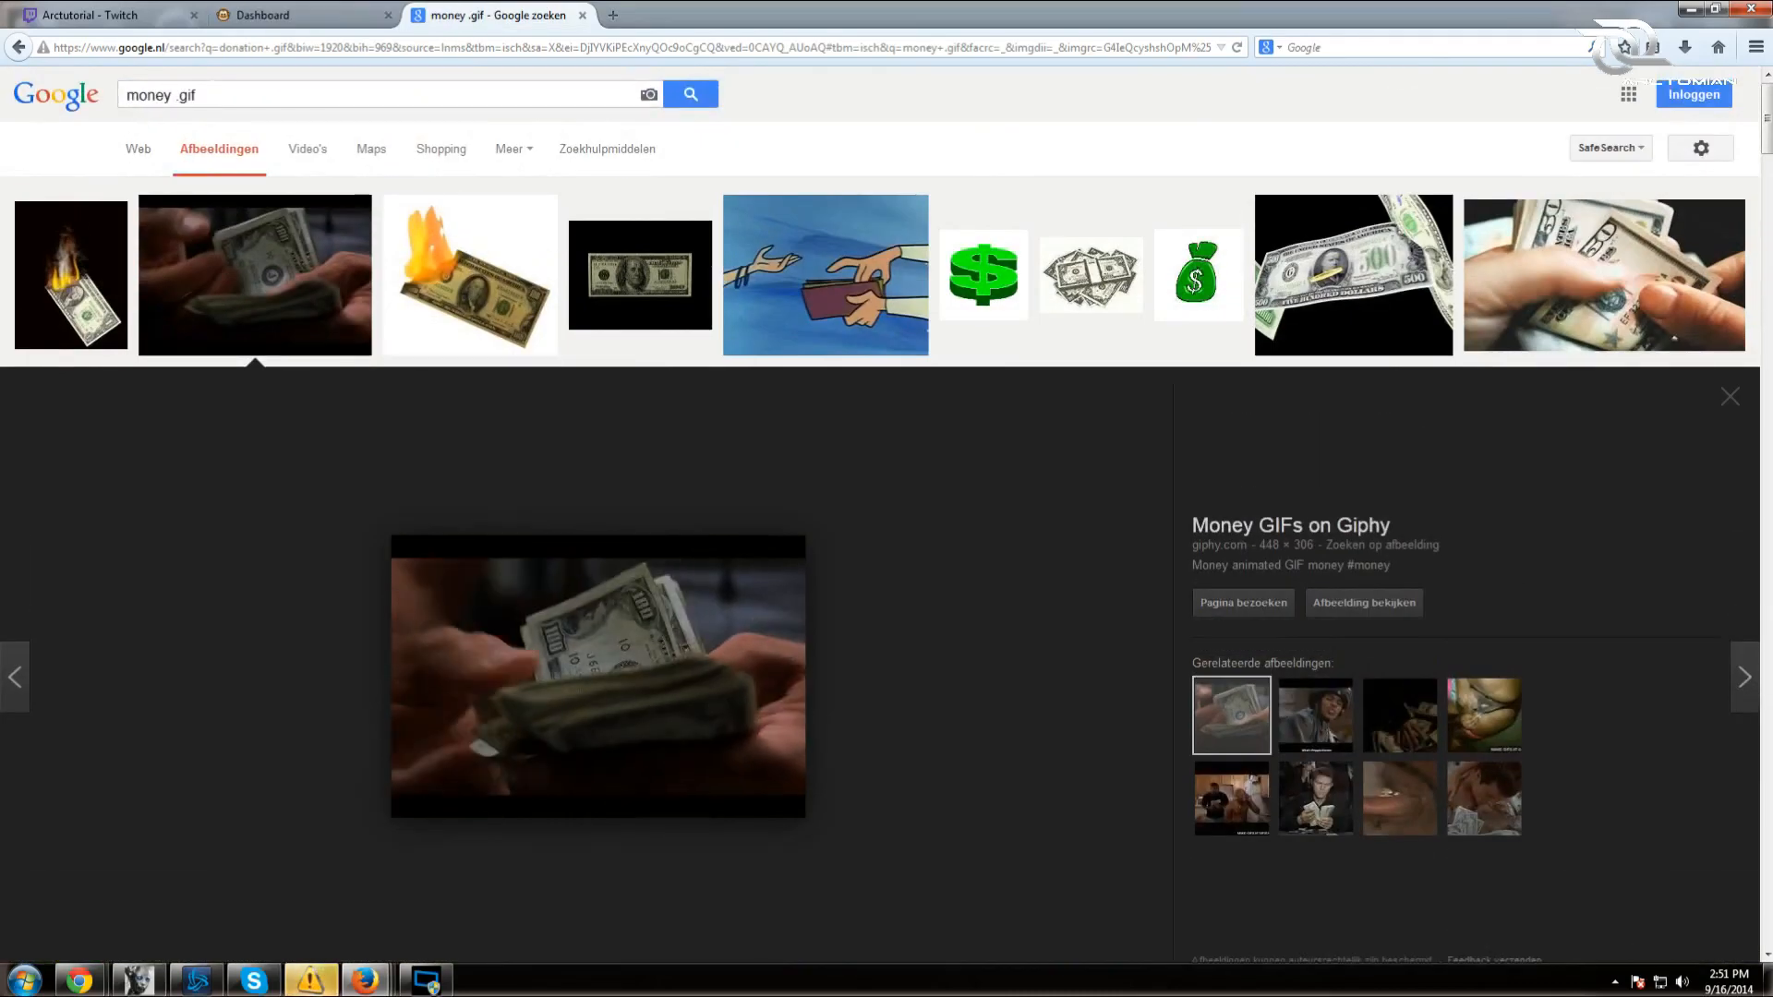
{"action": "left_click", "coordinate": [138, 149]}
{"action": "double_click", "coordinate": [172, 95]}
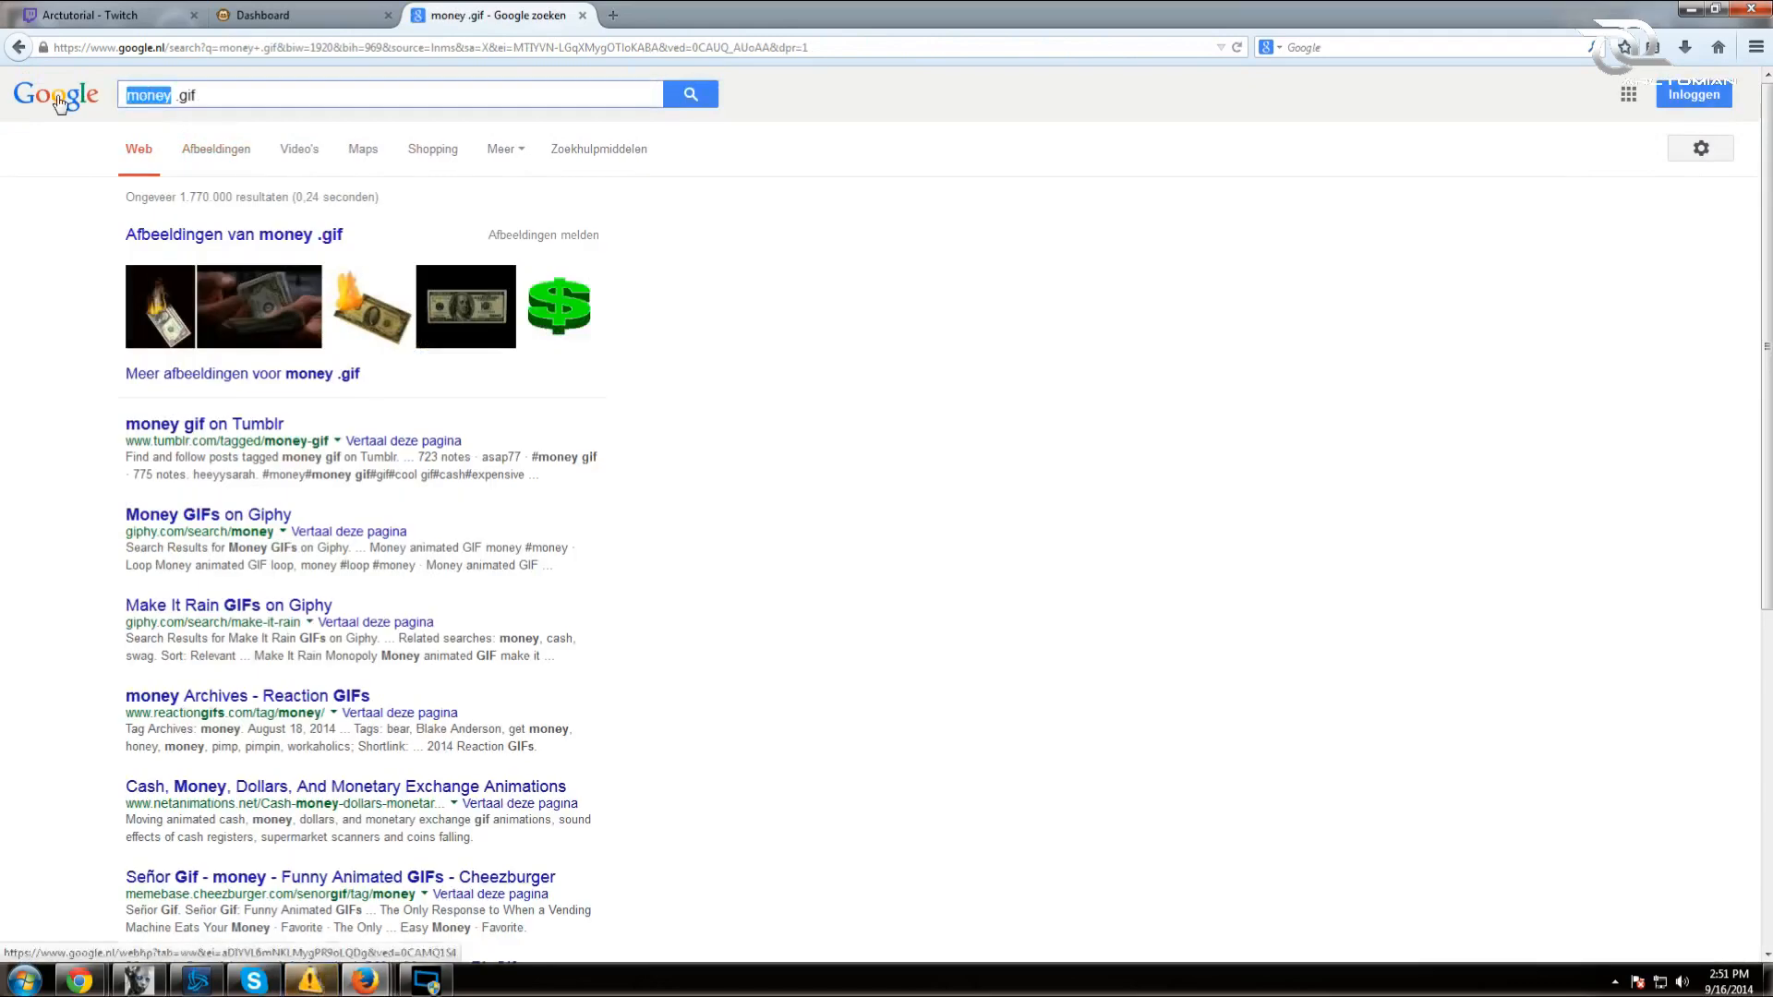
{"action": "type", "text": "audio"}
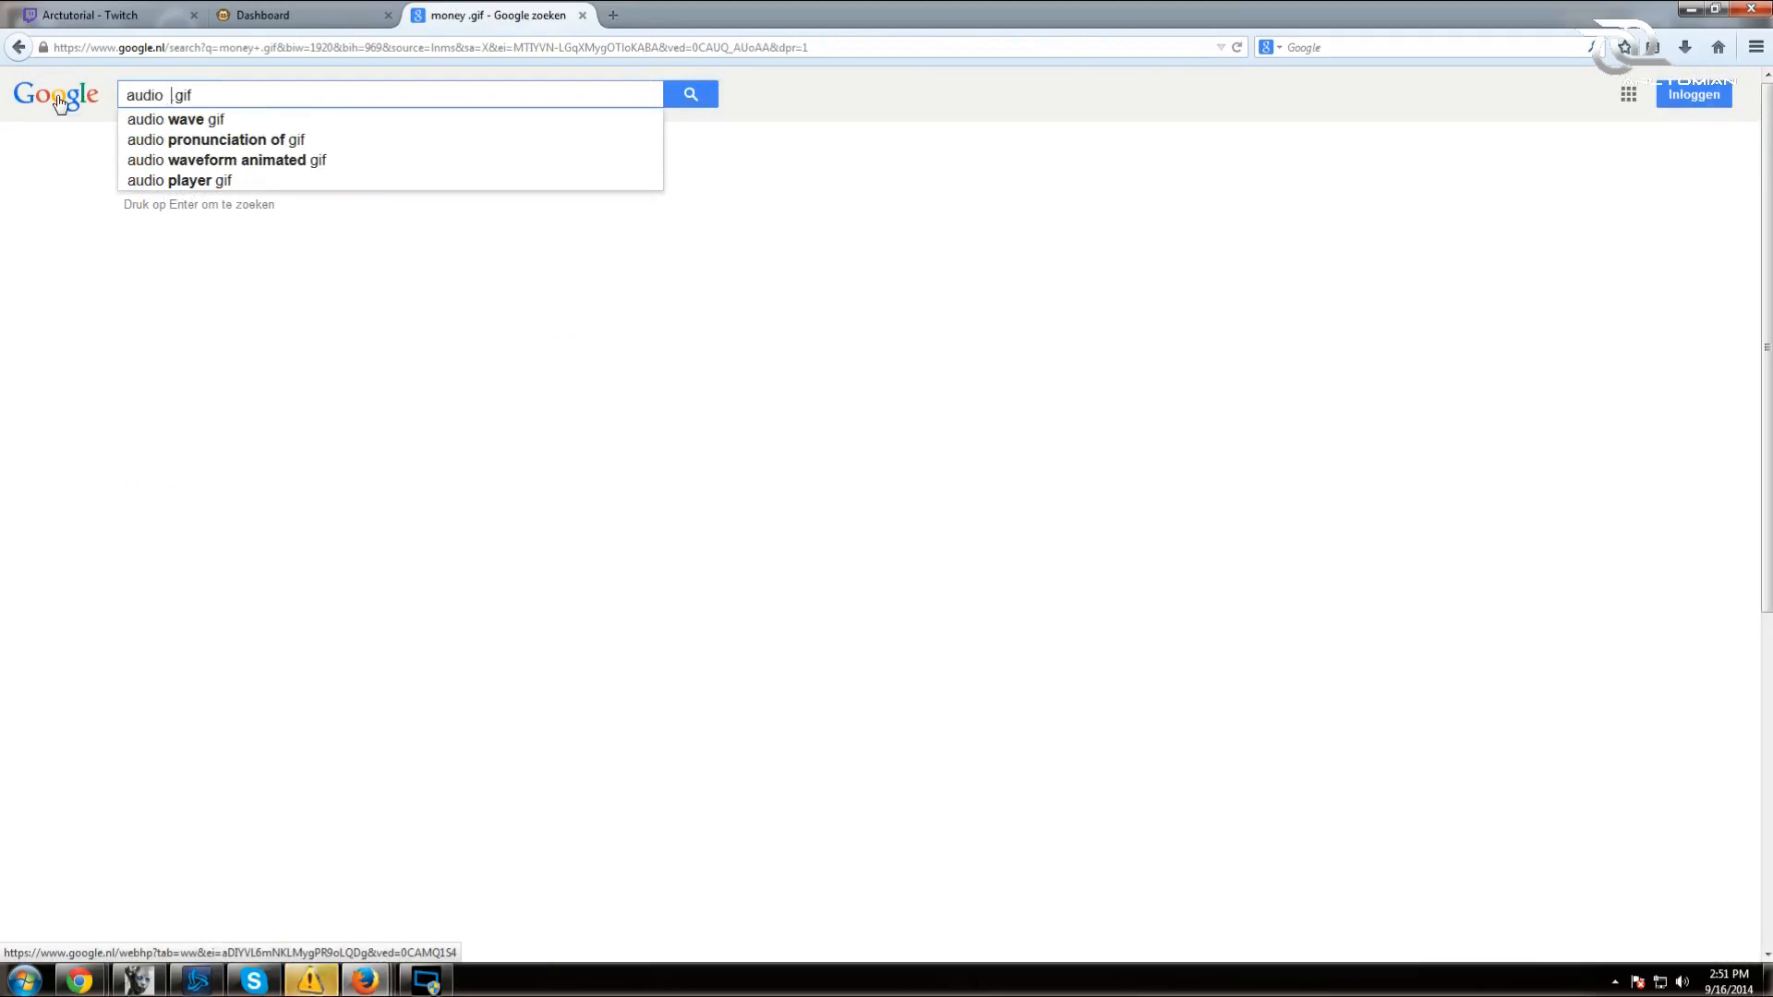
{"action": "key", "text": "BackSpace"}
{"action": "key", "text": "BackSpace"}
{"action": "key", "text": "BackSpace"}
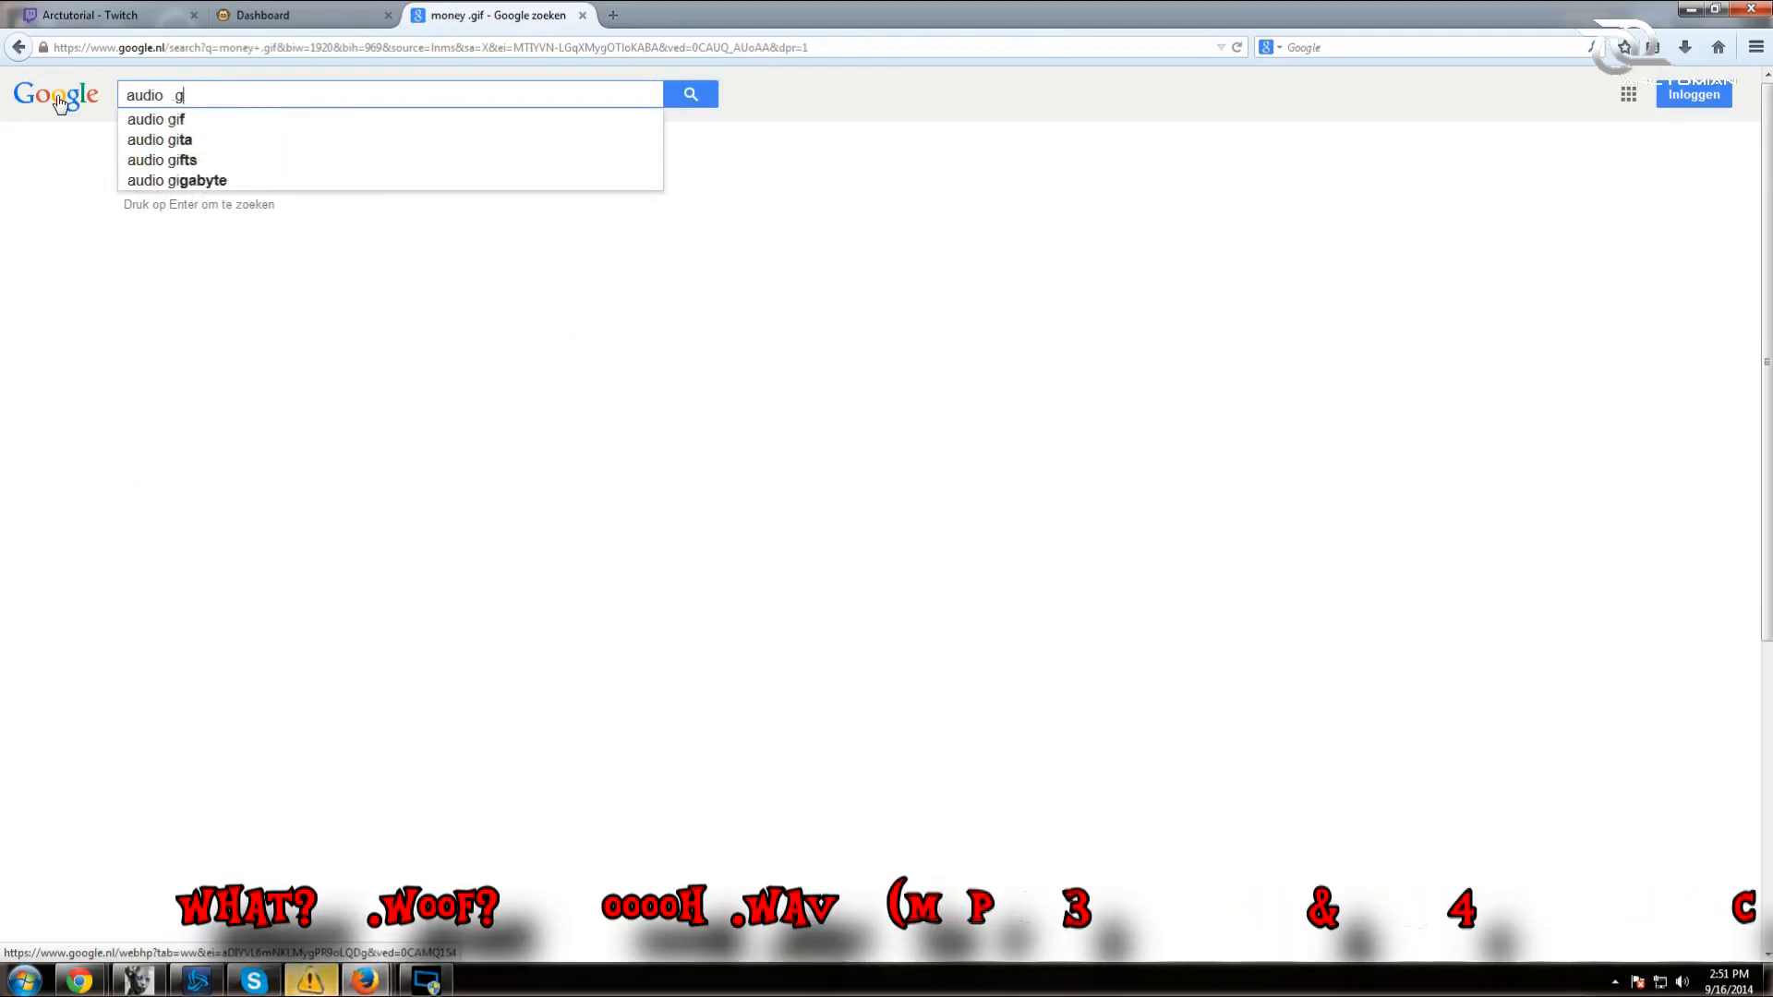
{"action": "type", "text": "wav"}
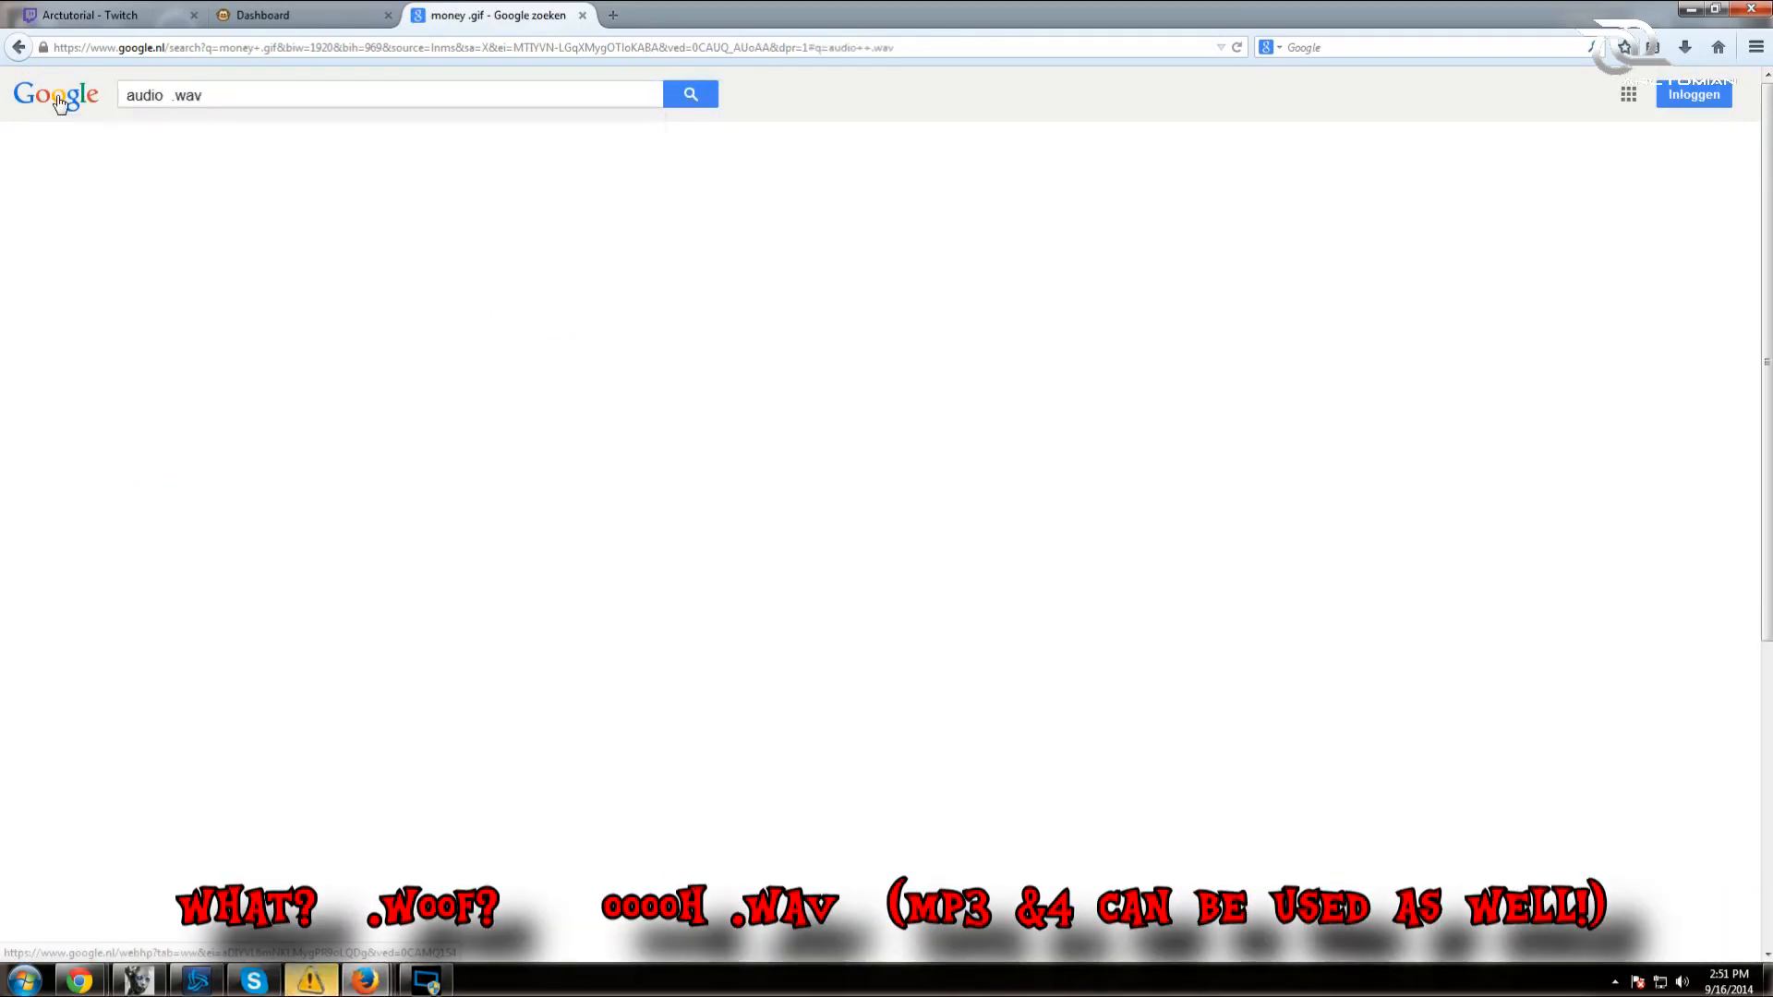
{"action": "key", "text": "Return"}
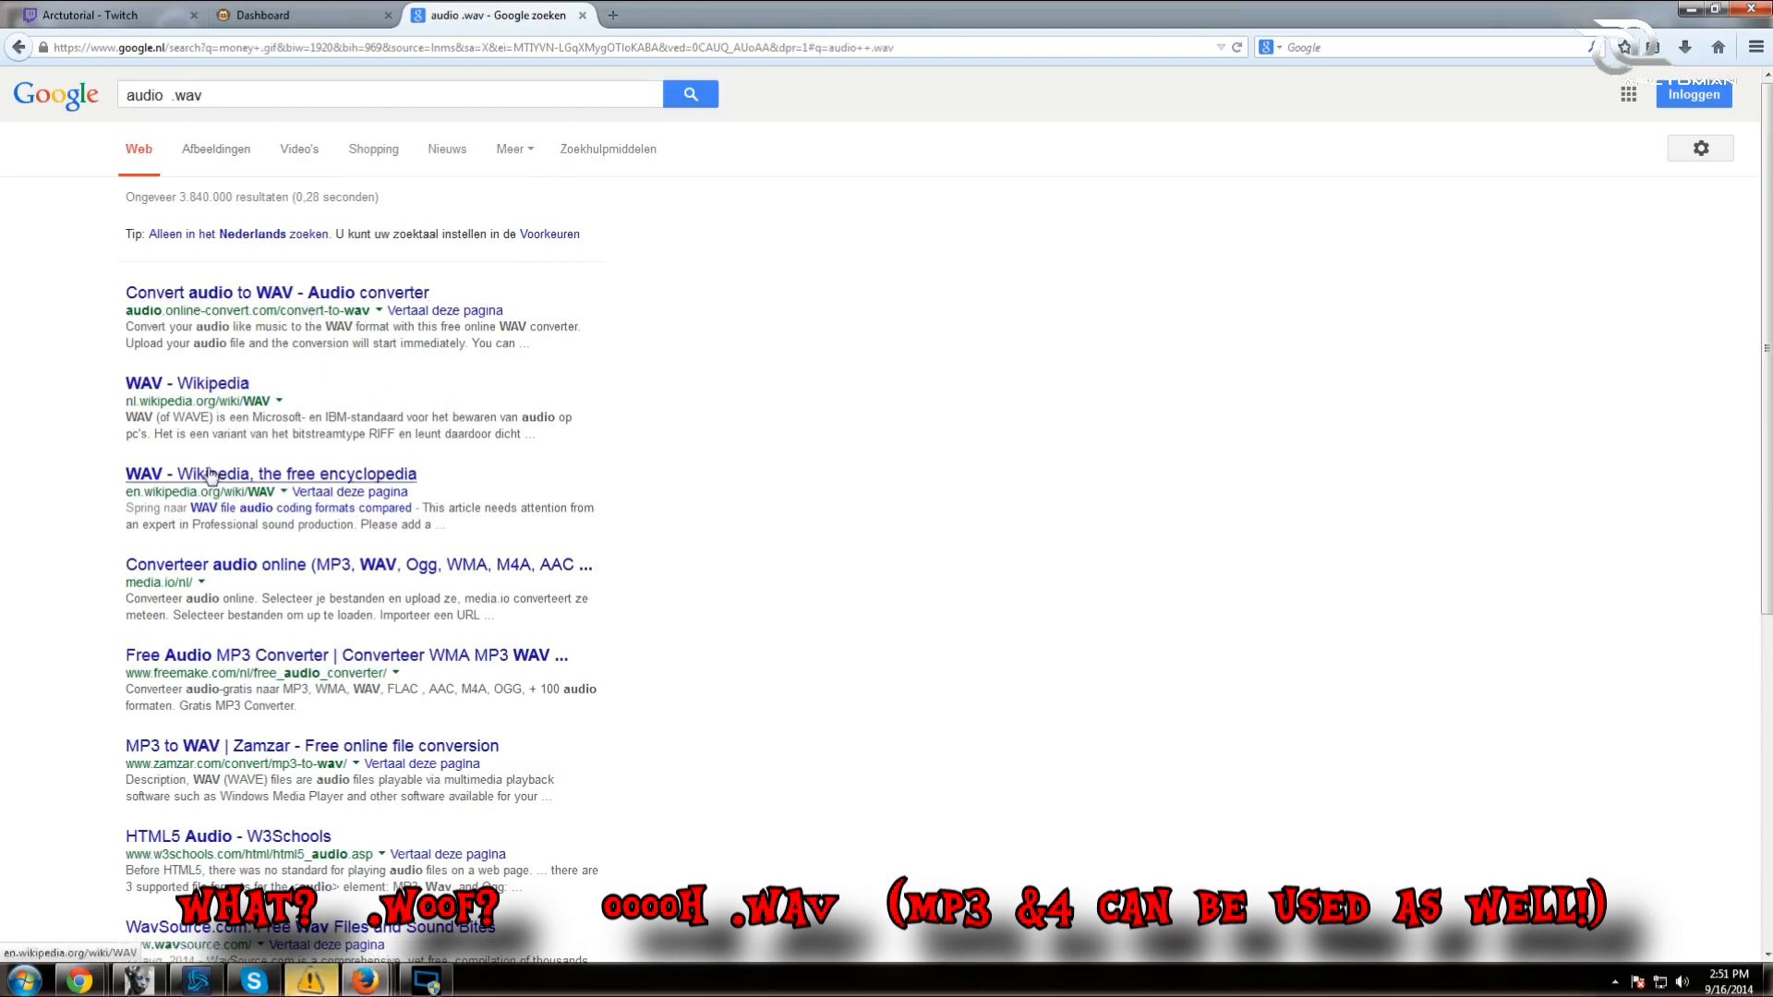
- Search the web for "money .wav", view MediaCollege's Money Sound Effects page and go back to the results
{"action": "left_click_drag", "start_coordinate": [163, 96], "coordinate": [123, 96]}
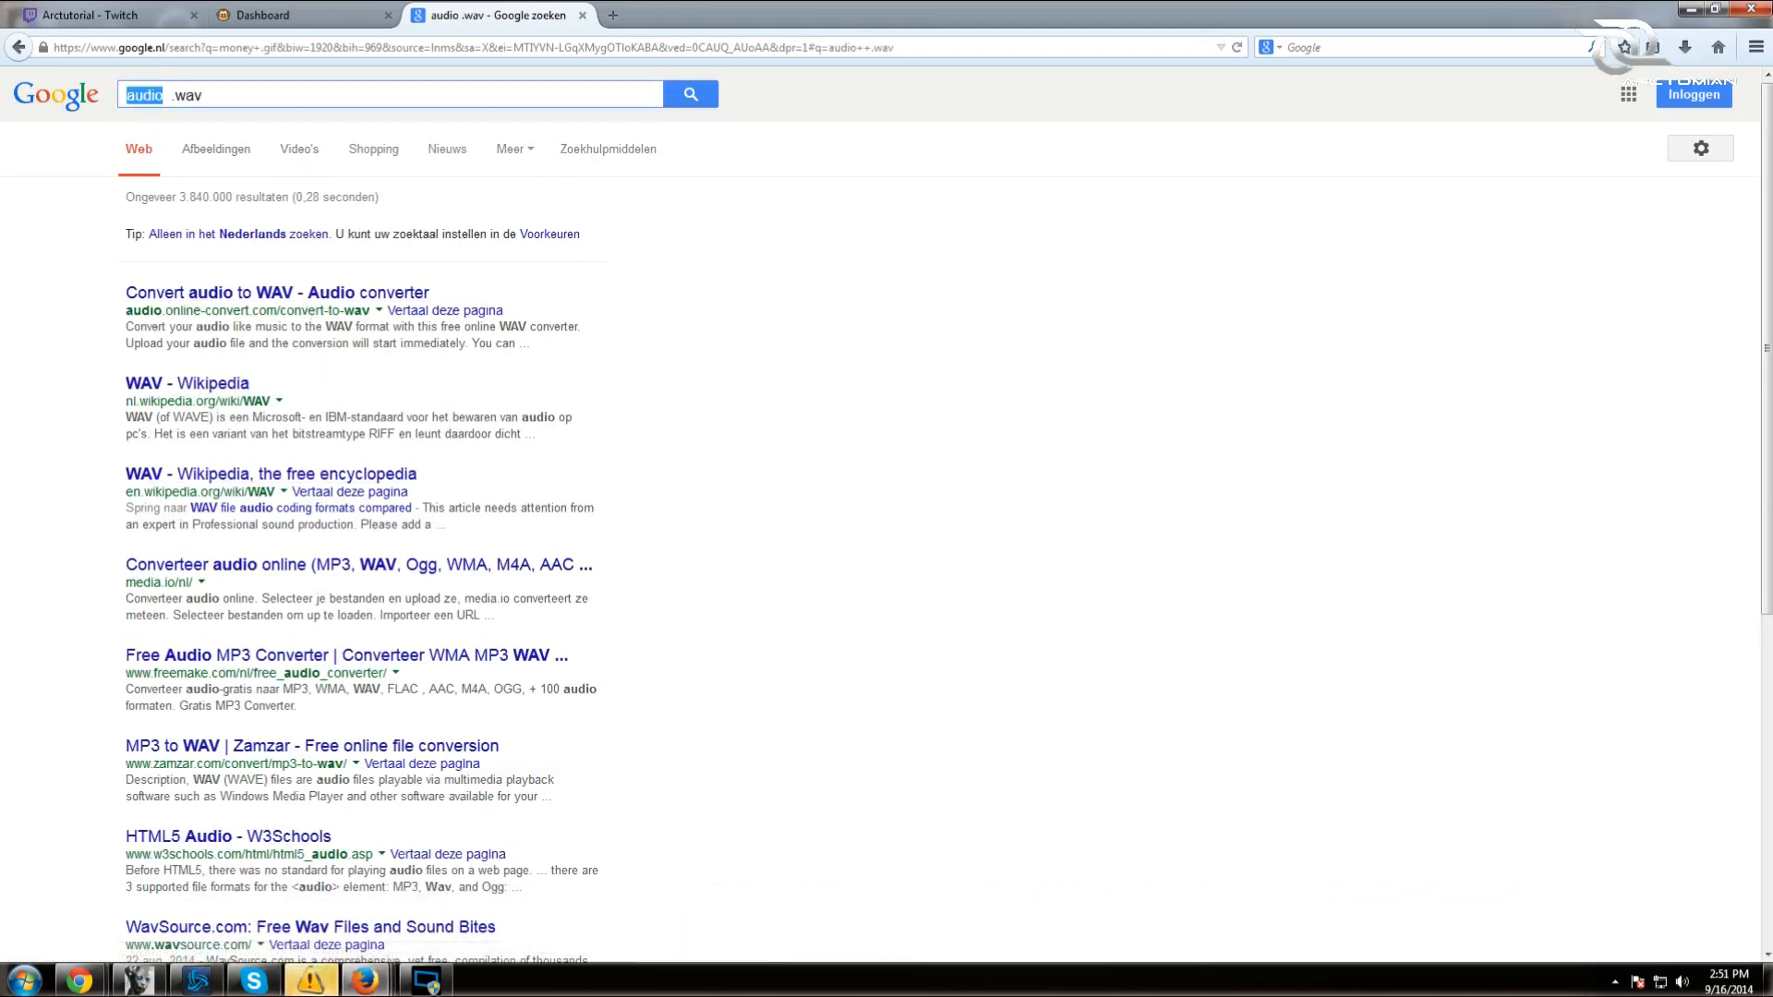
{"action": "type", "text": "money"}
{"action": "key", "text": "Return"}
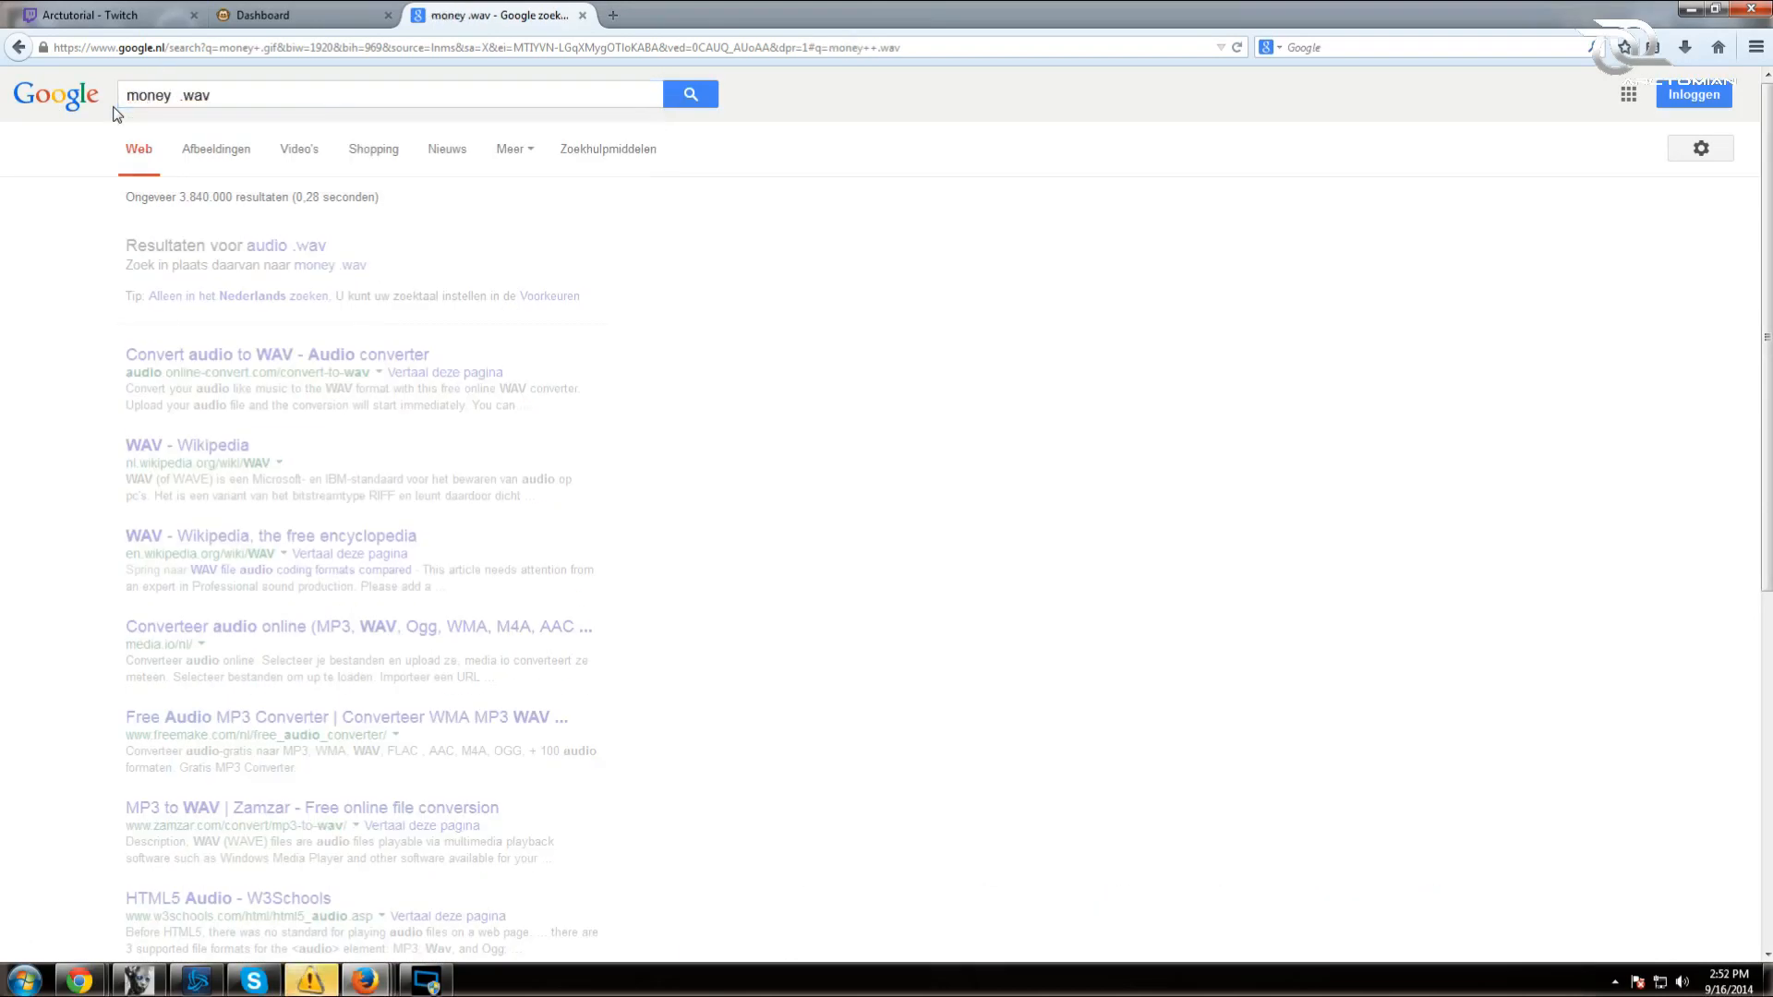
{"action": "left_click", "coordinate": [277, 237]}
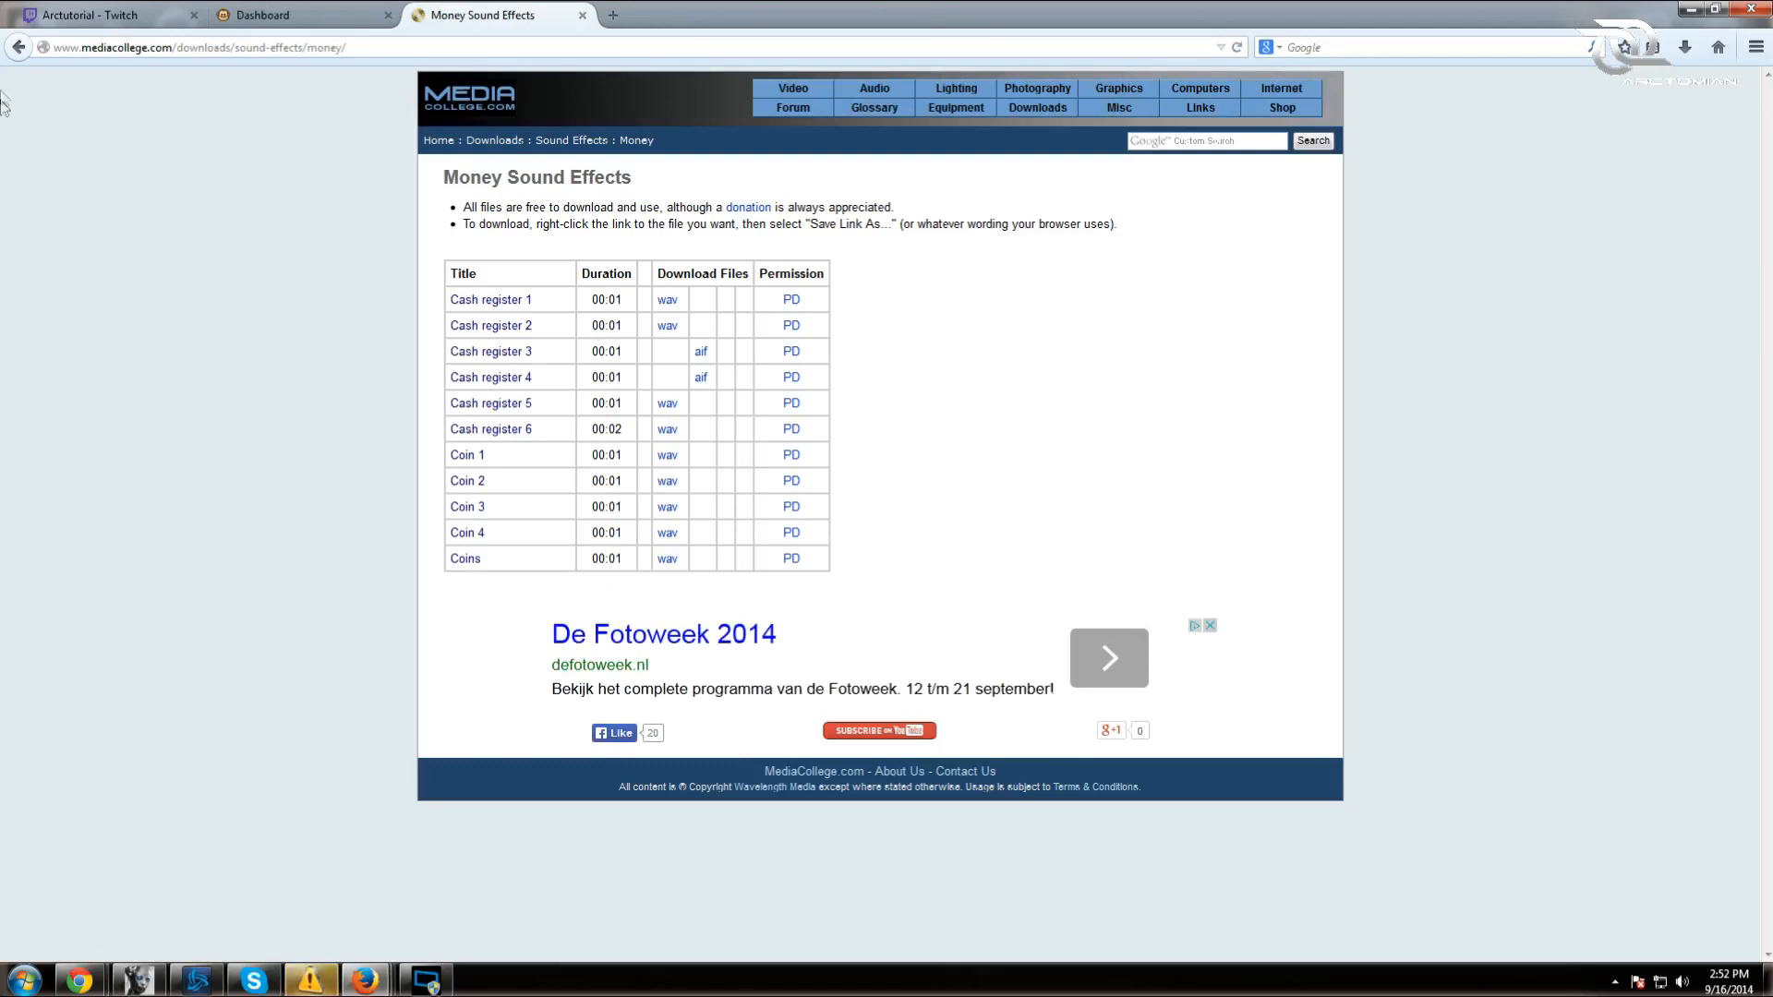
{"action": "left_click", "coordinate": [18, 48]}
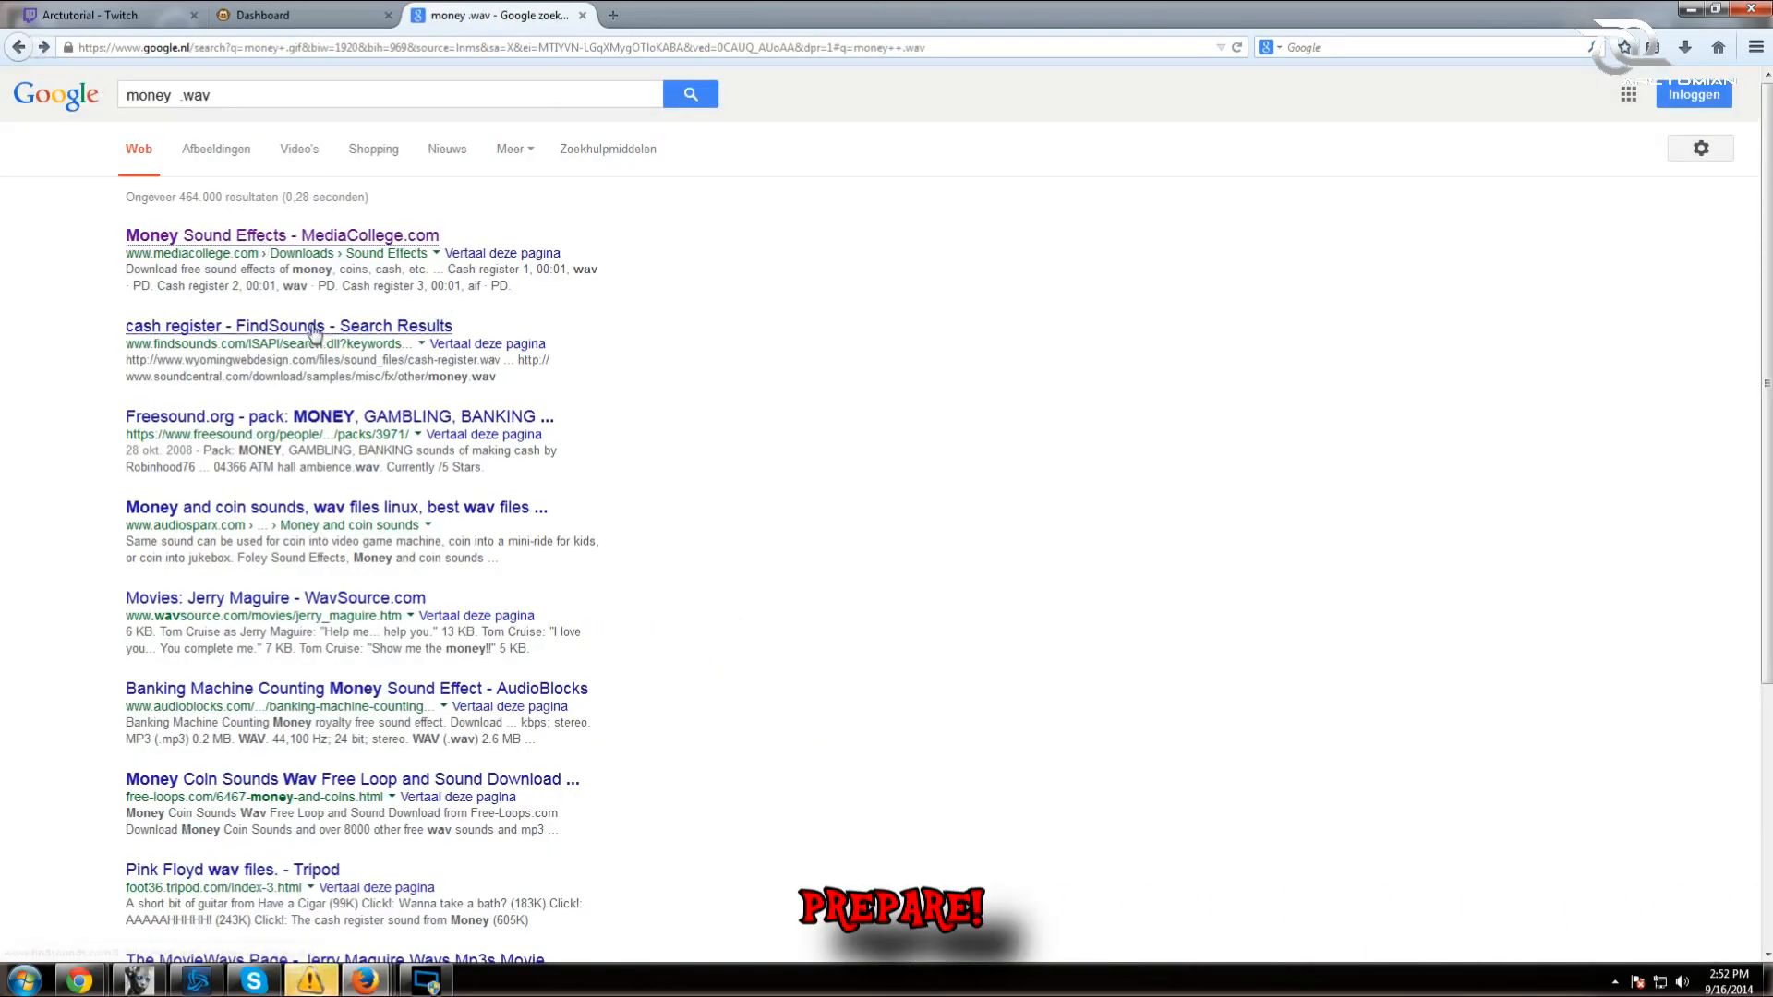
- Switch back to the TwitchAlerts dashboard and expand the Donator Message Settings and Font Settings to review their options
{"action": "key", "text": "ctrl+Page_Up"}
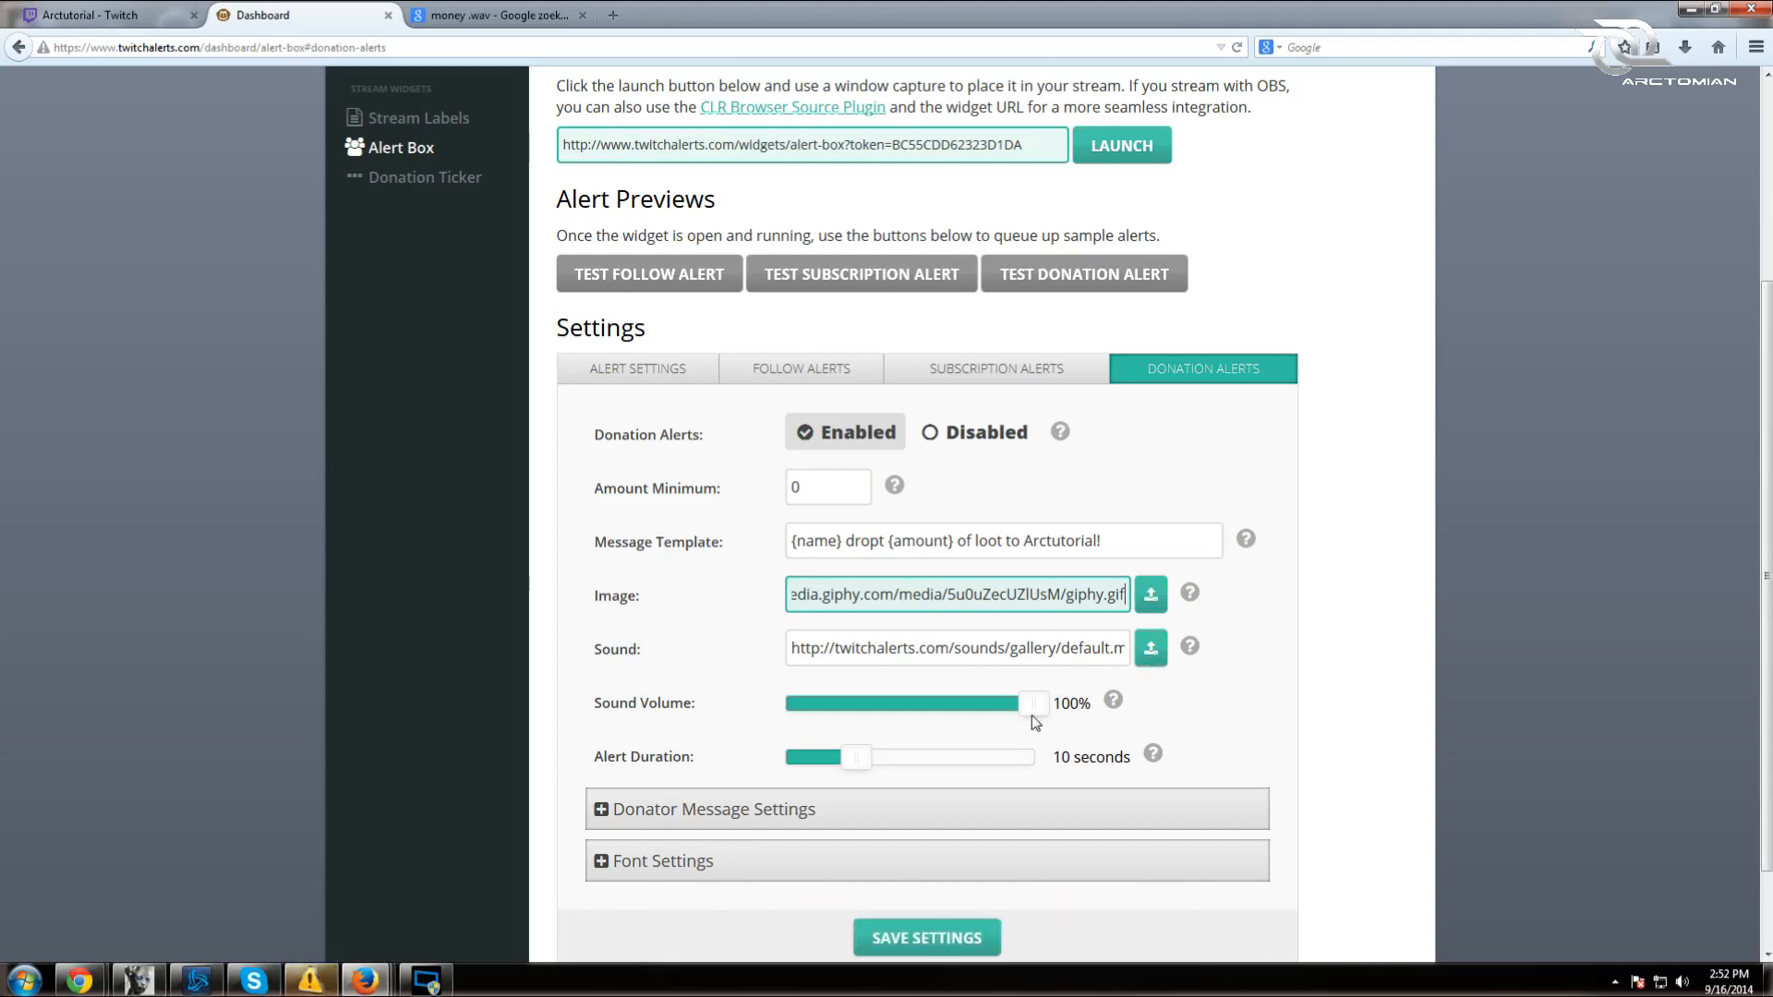
{"action": "scroll", "coordinate": [1392, 656], "scroll_direction": "down", "scroll_amount": 2}
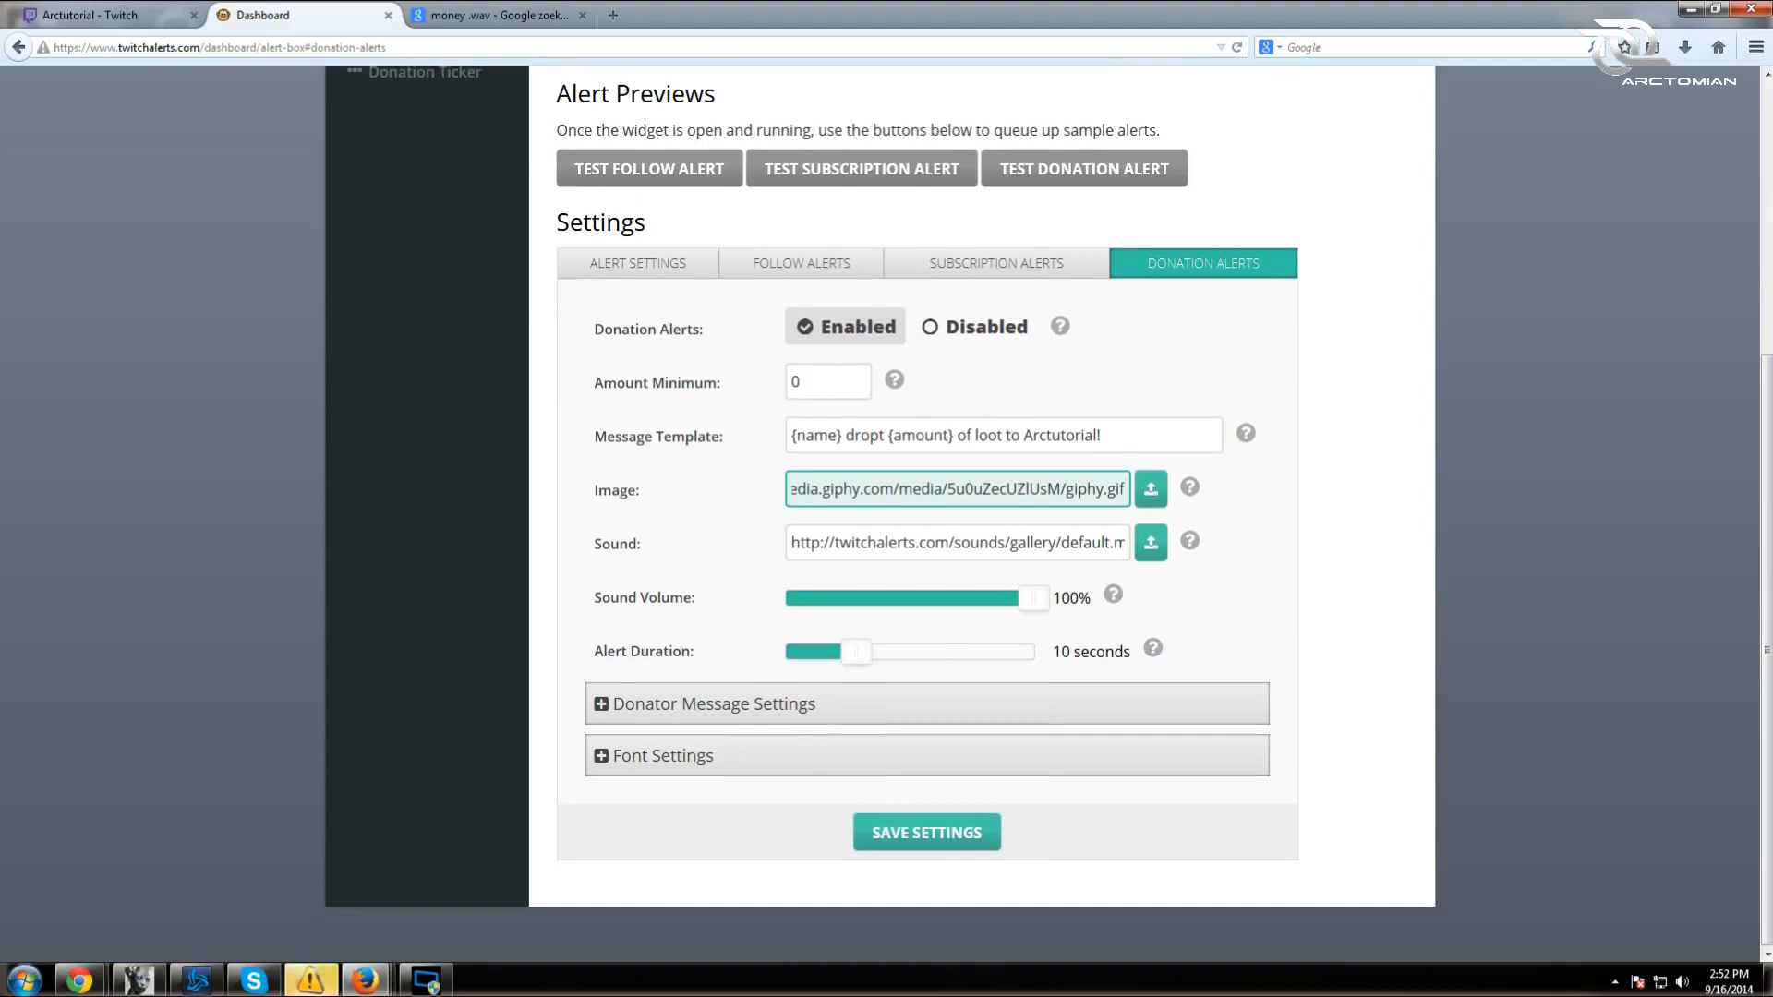
{"action": "left_click", "coordinate": [633, 724]}
{"action": "scroll", "coordinate": [739, 647], "scroll_direction": "down", "scroll_amount": 5}
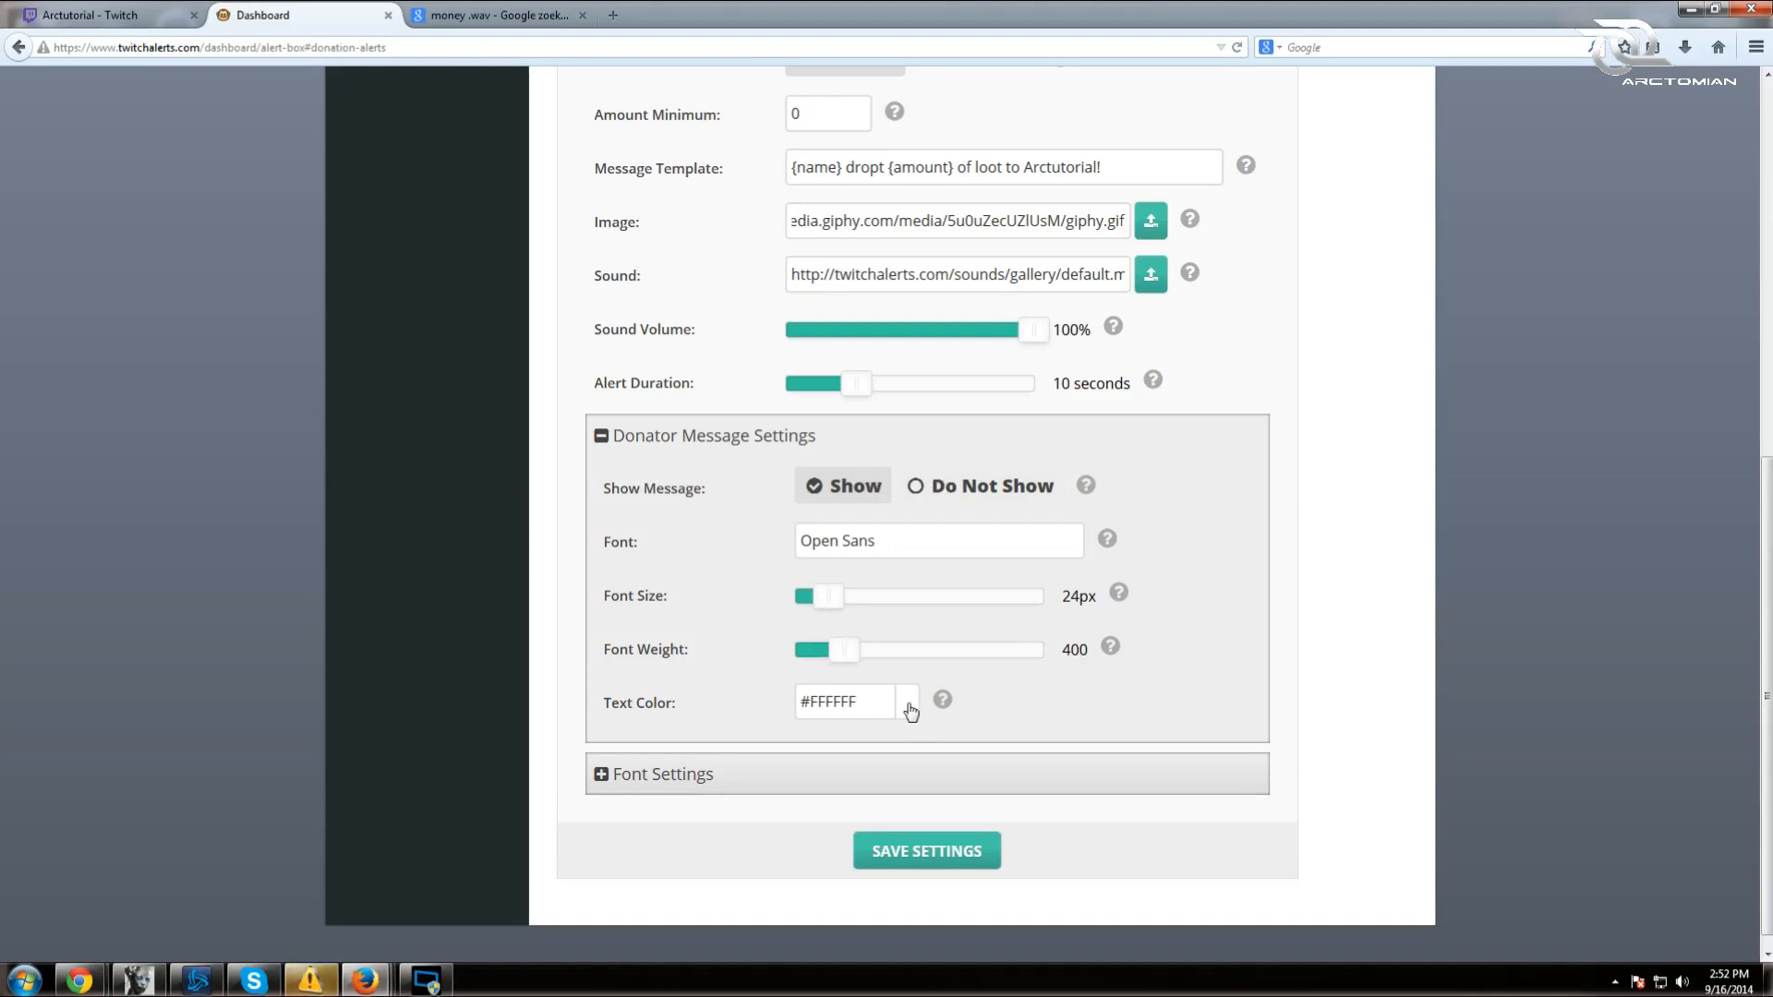
{"action": "left_click", "coordinate": [653, 781]}
{"action": "scroll", "coordinate": [938, 681], "scroll_direction": "down", "scroll_amount": 5}
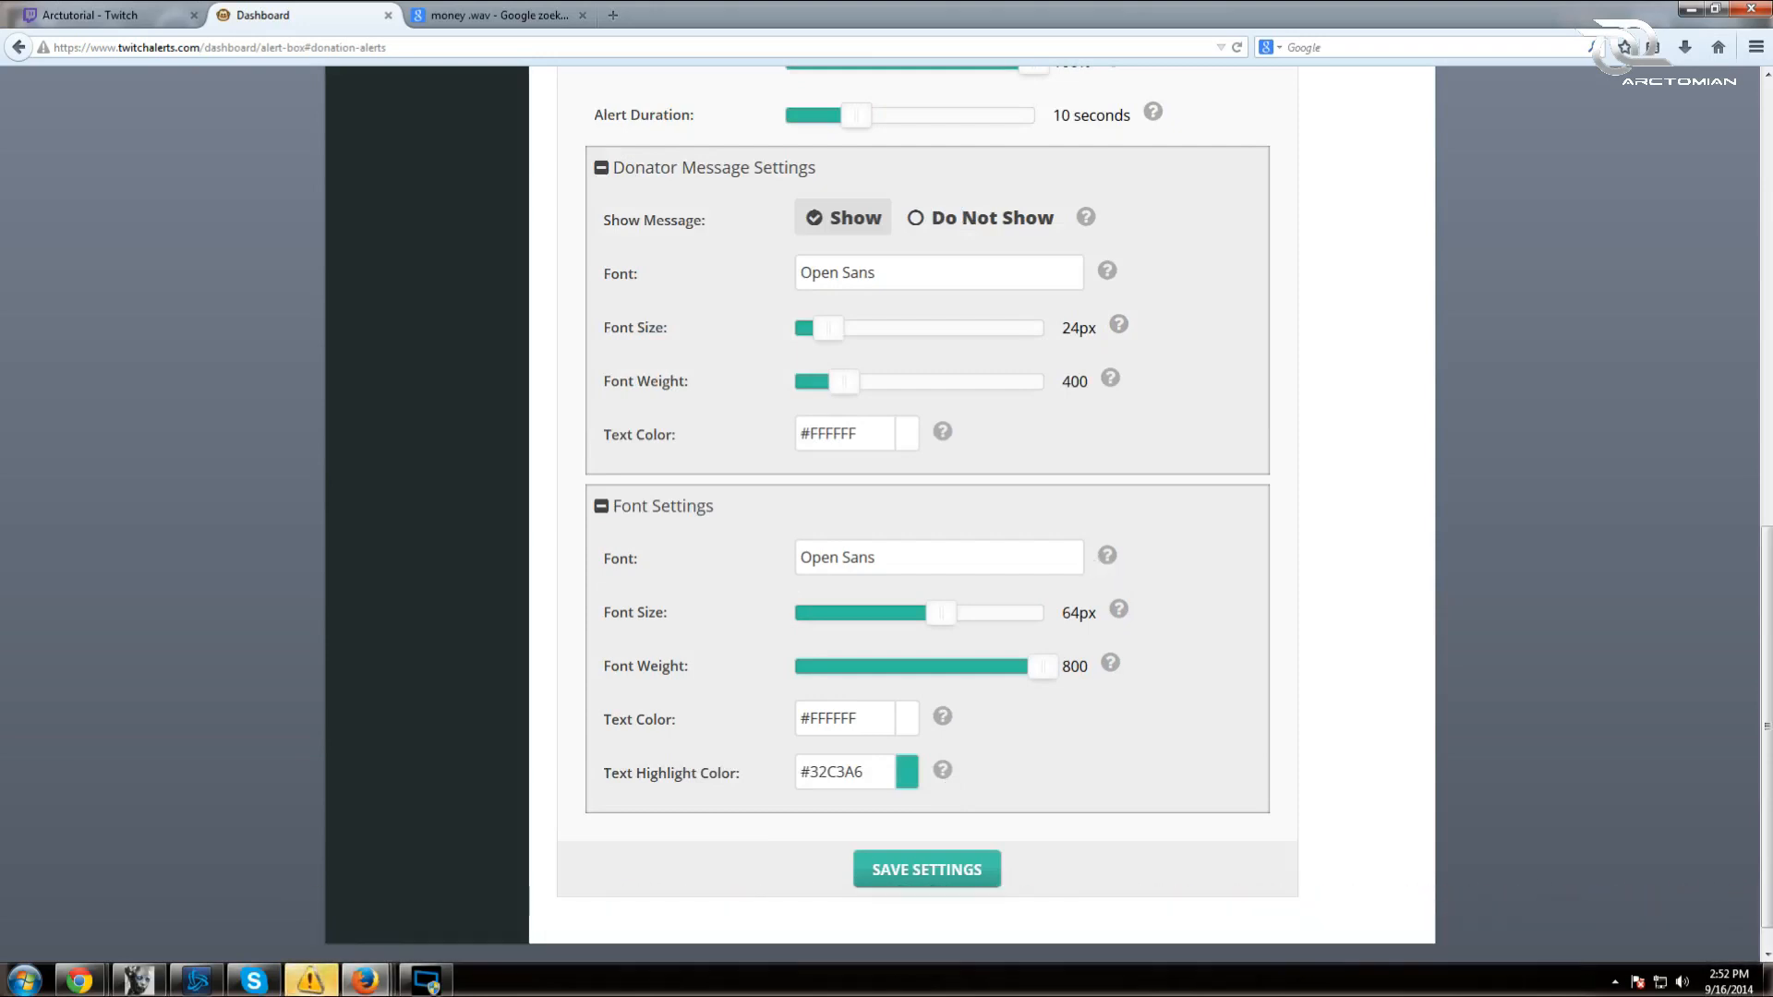
- Search Google for the Google Fonts site, open it and browse the available font families
{"action": "left_click", "coordinate": [416, 13]}
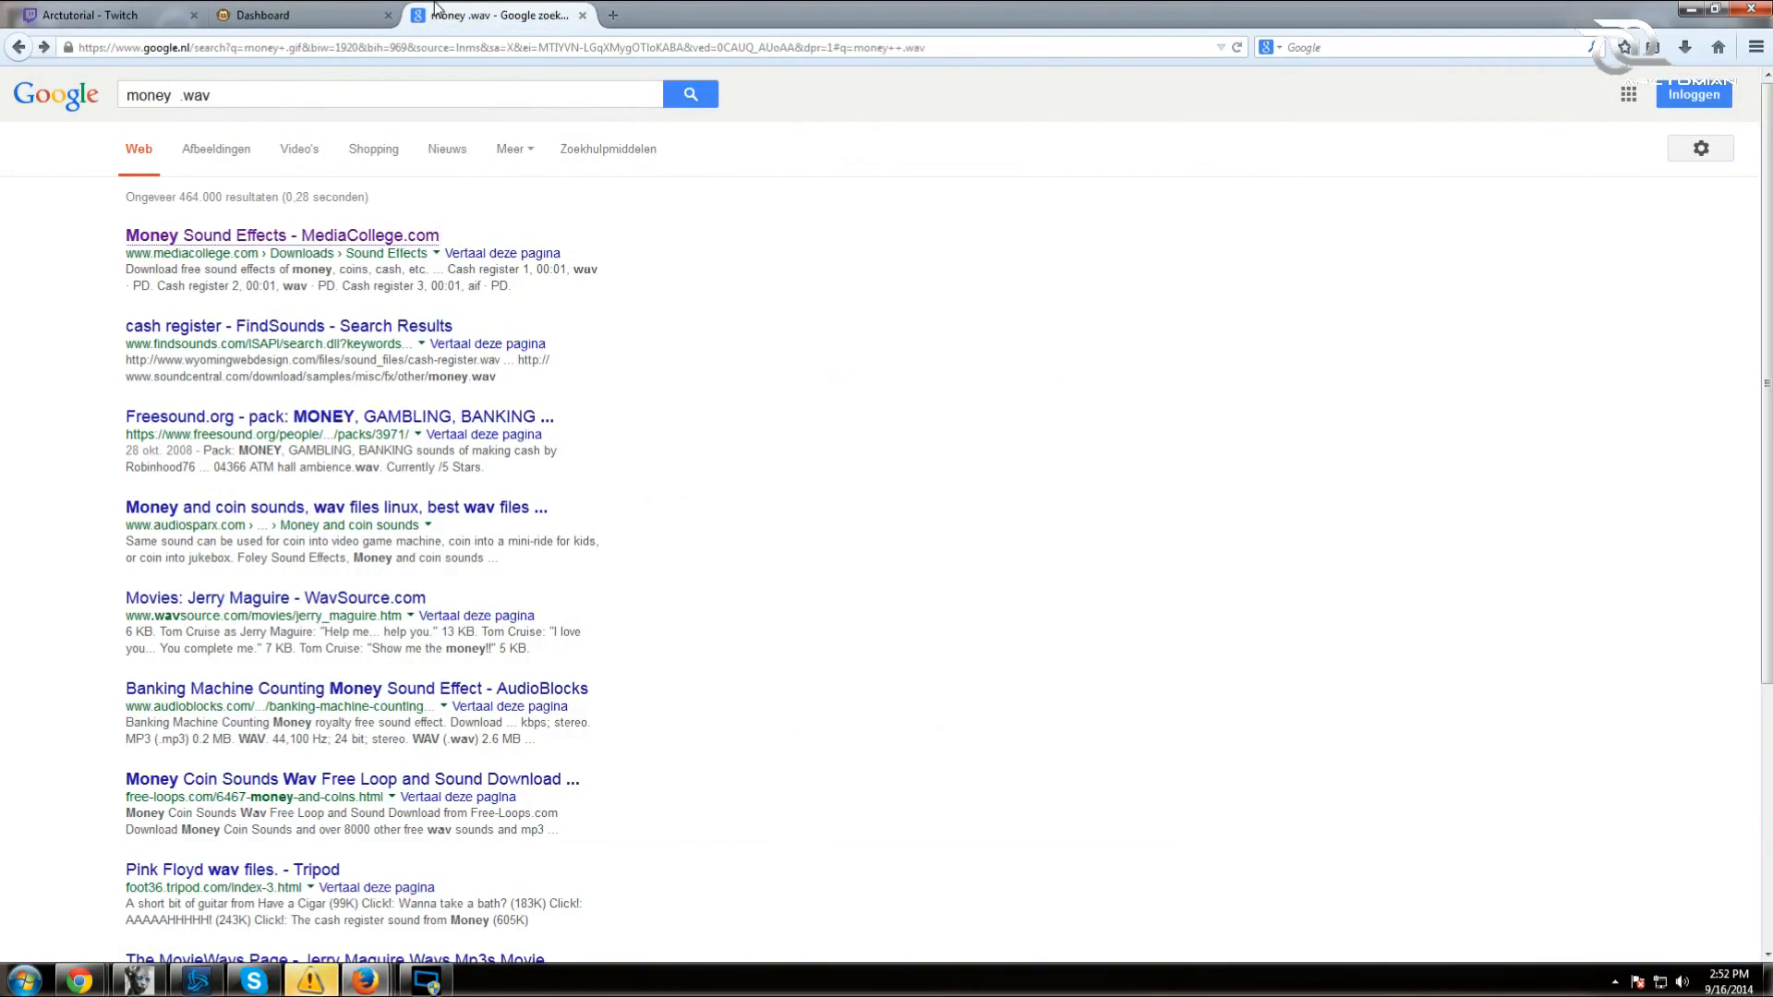
{"action": "left_click_drag", "start_coordinate": [258, 95], "coordinate": [67, 93]}
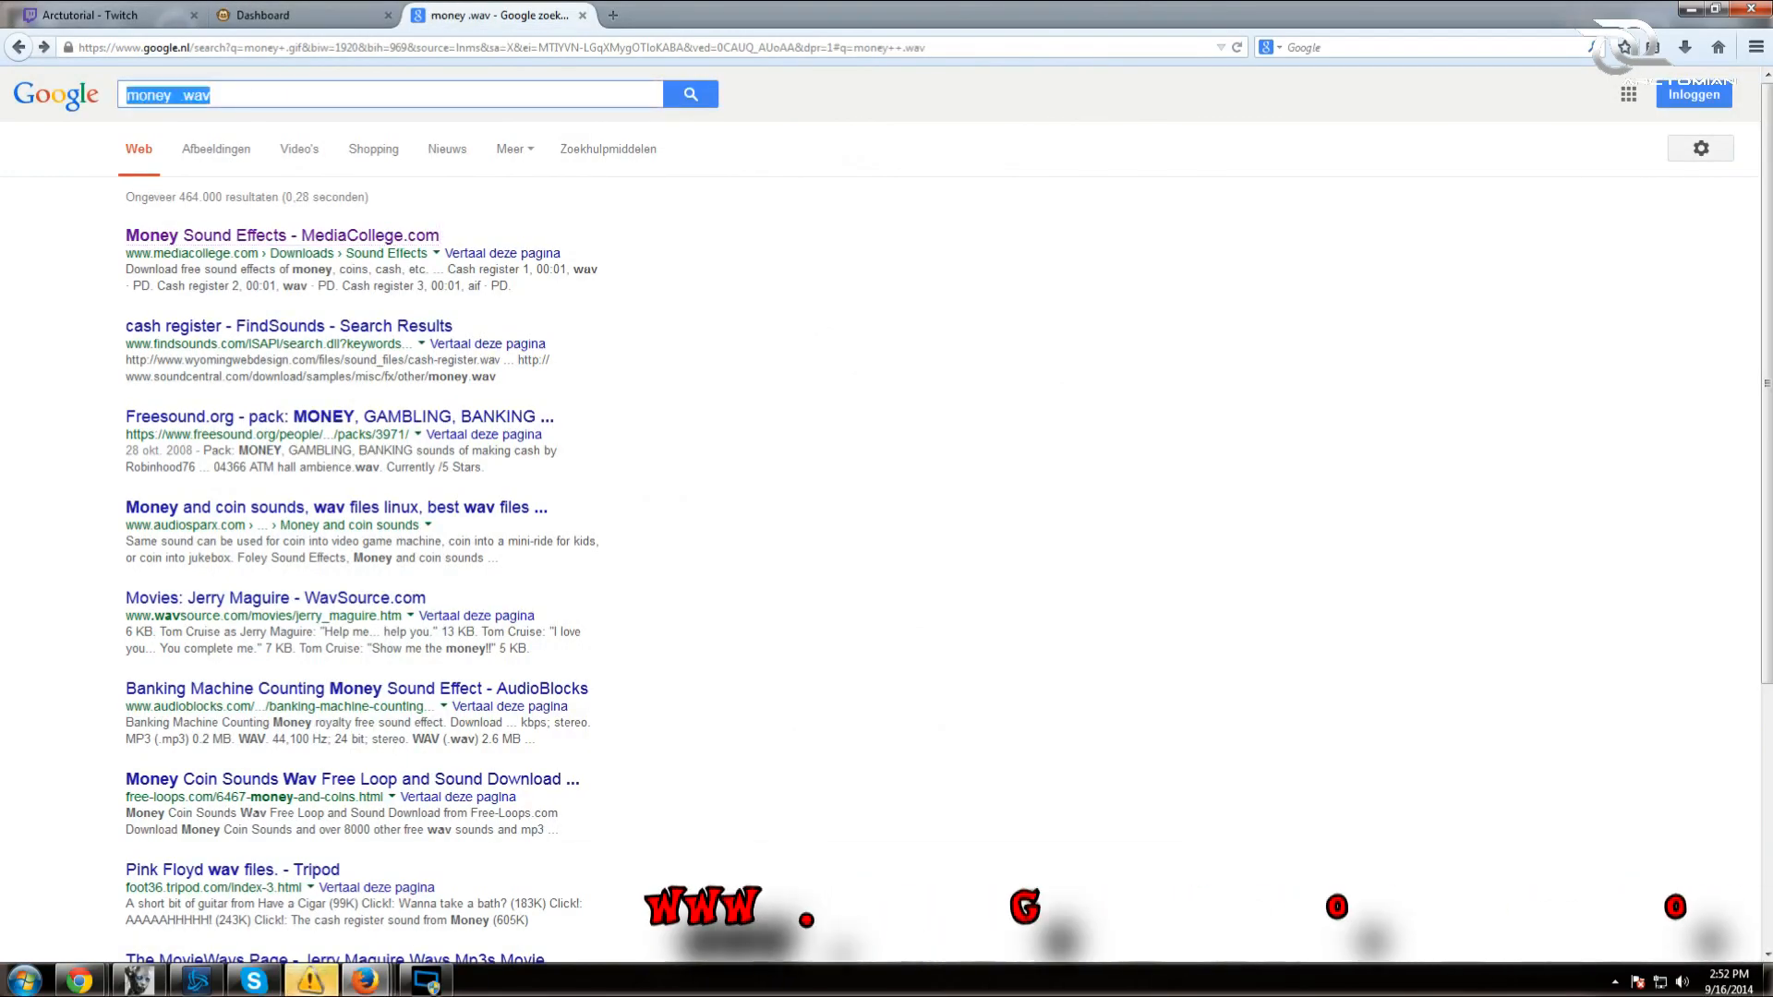
{"action": "type", "text": "google/"}
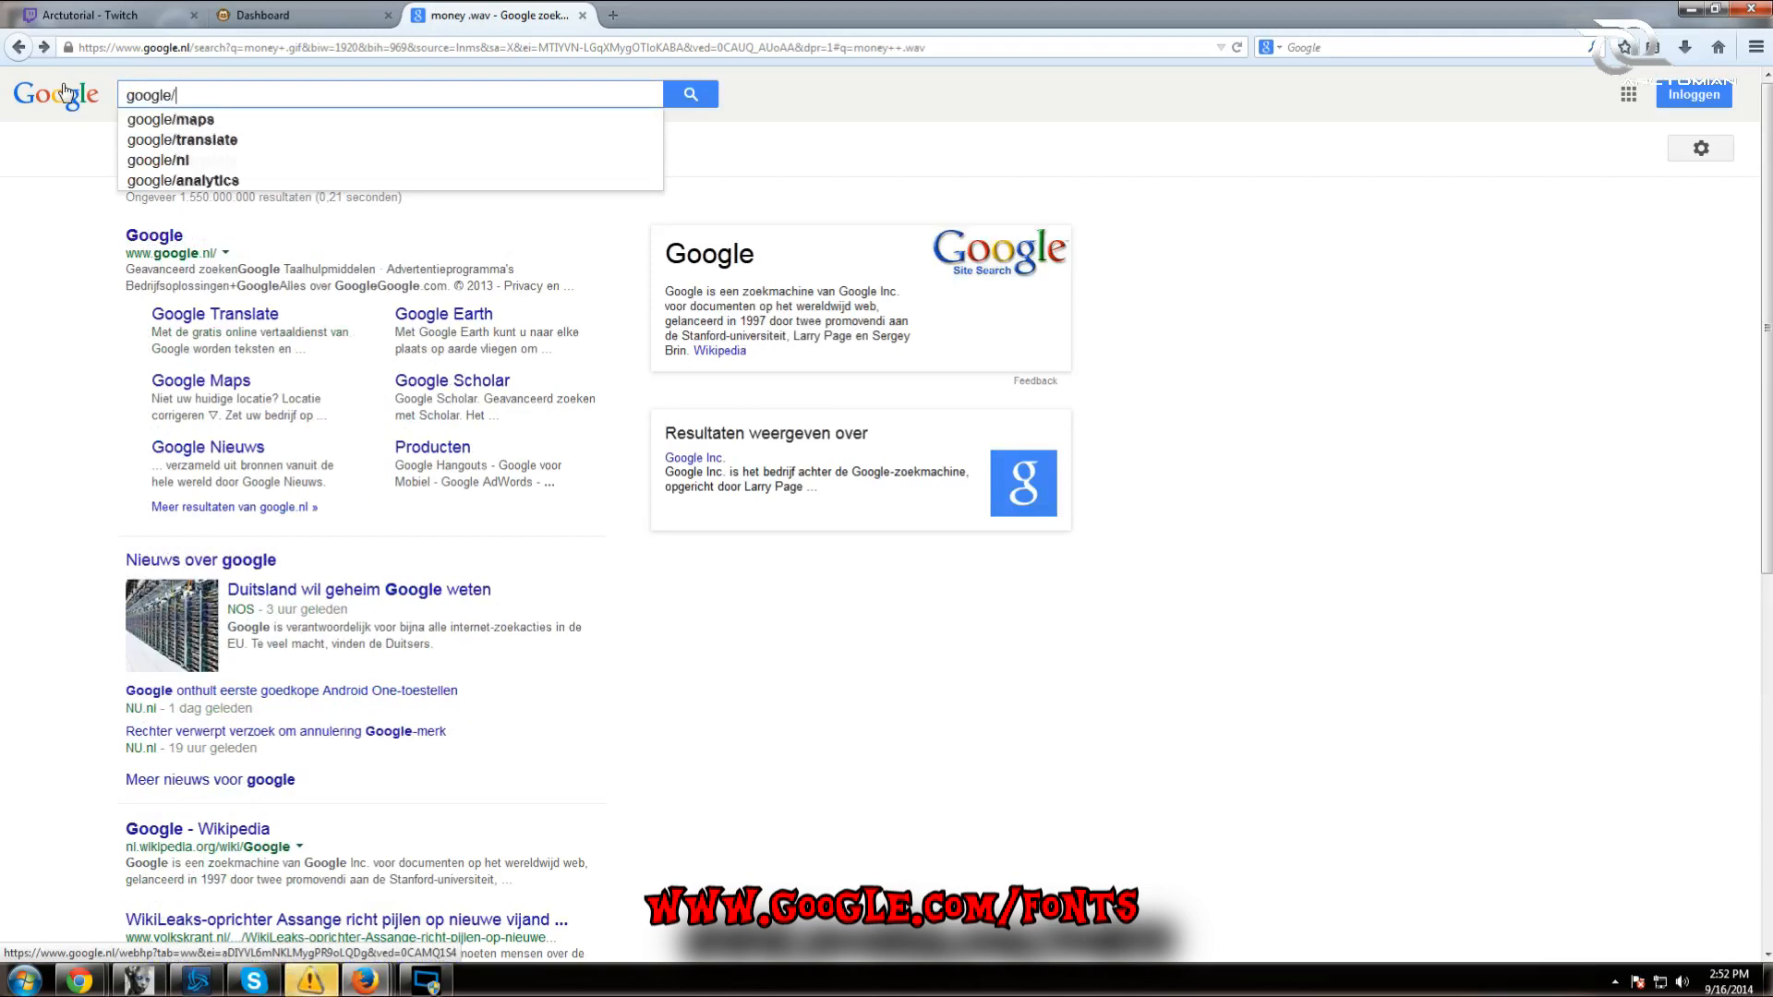
{"action": "type", "text": "fontsd"}
{"action": "key", "text": "Return"}
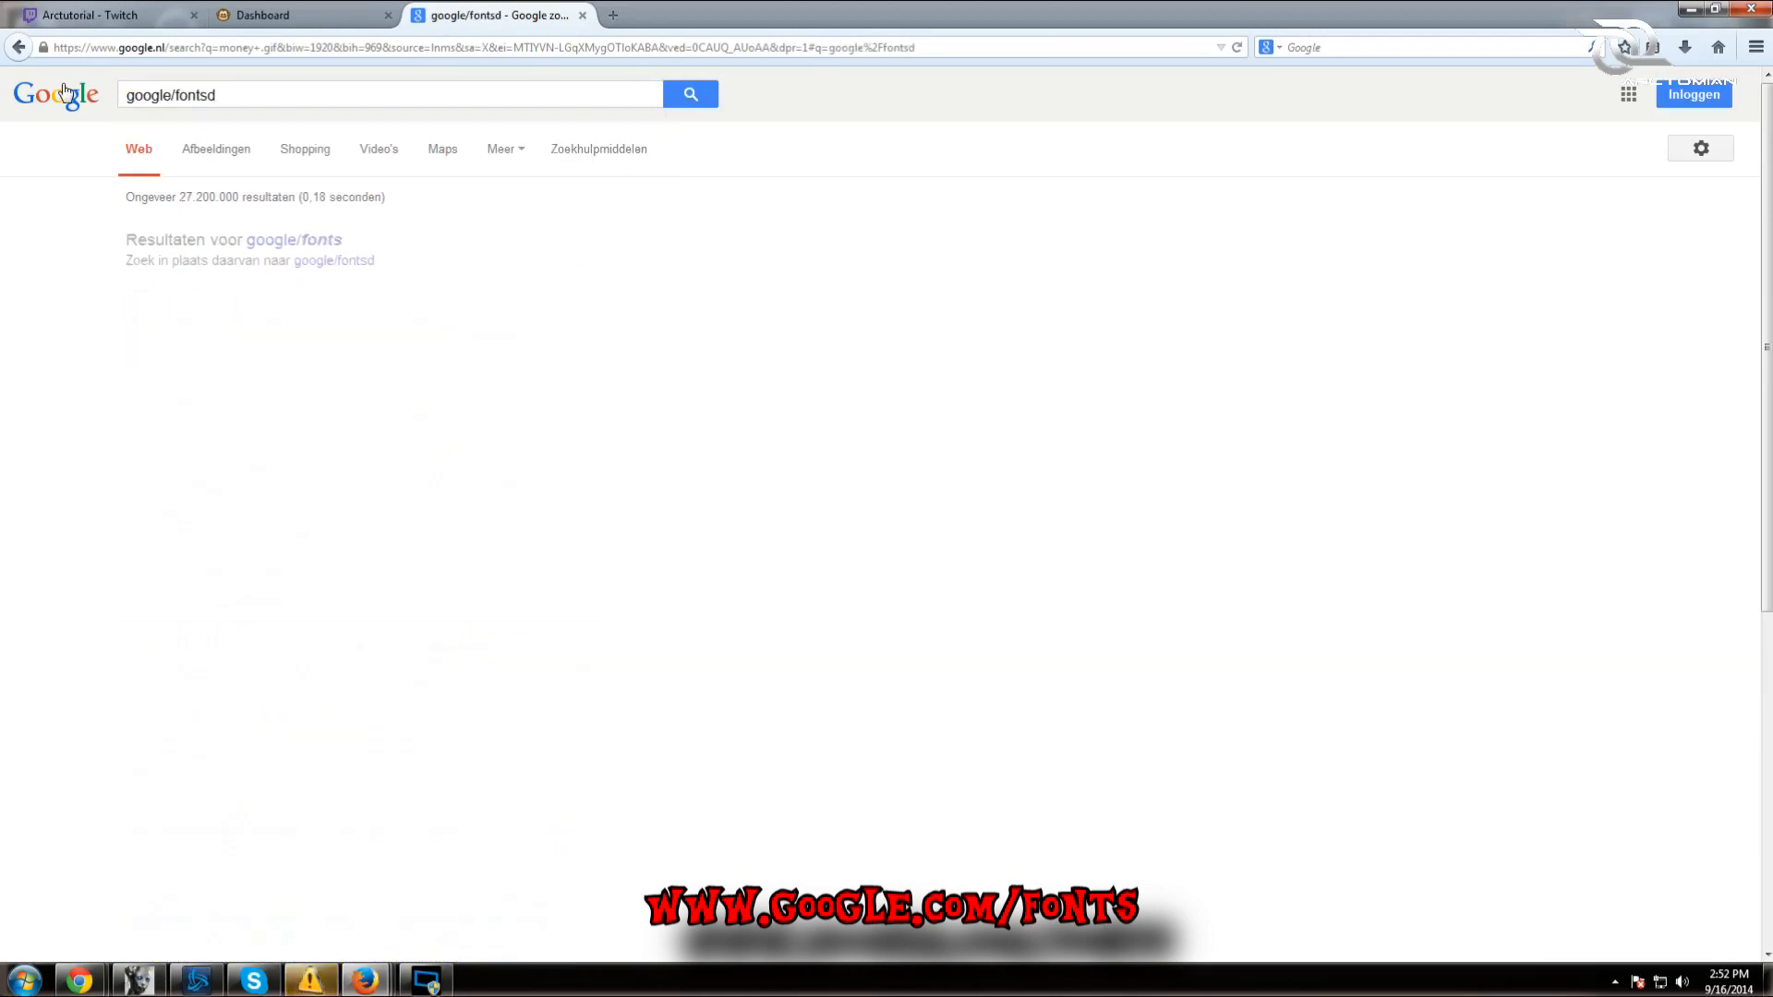
{"action": "left_click", "coordinate": [303, 240]}
{"action": "left_click", "coordinate": [179, 237]}
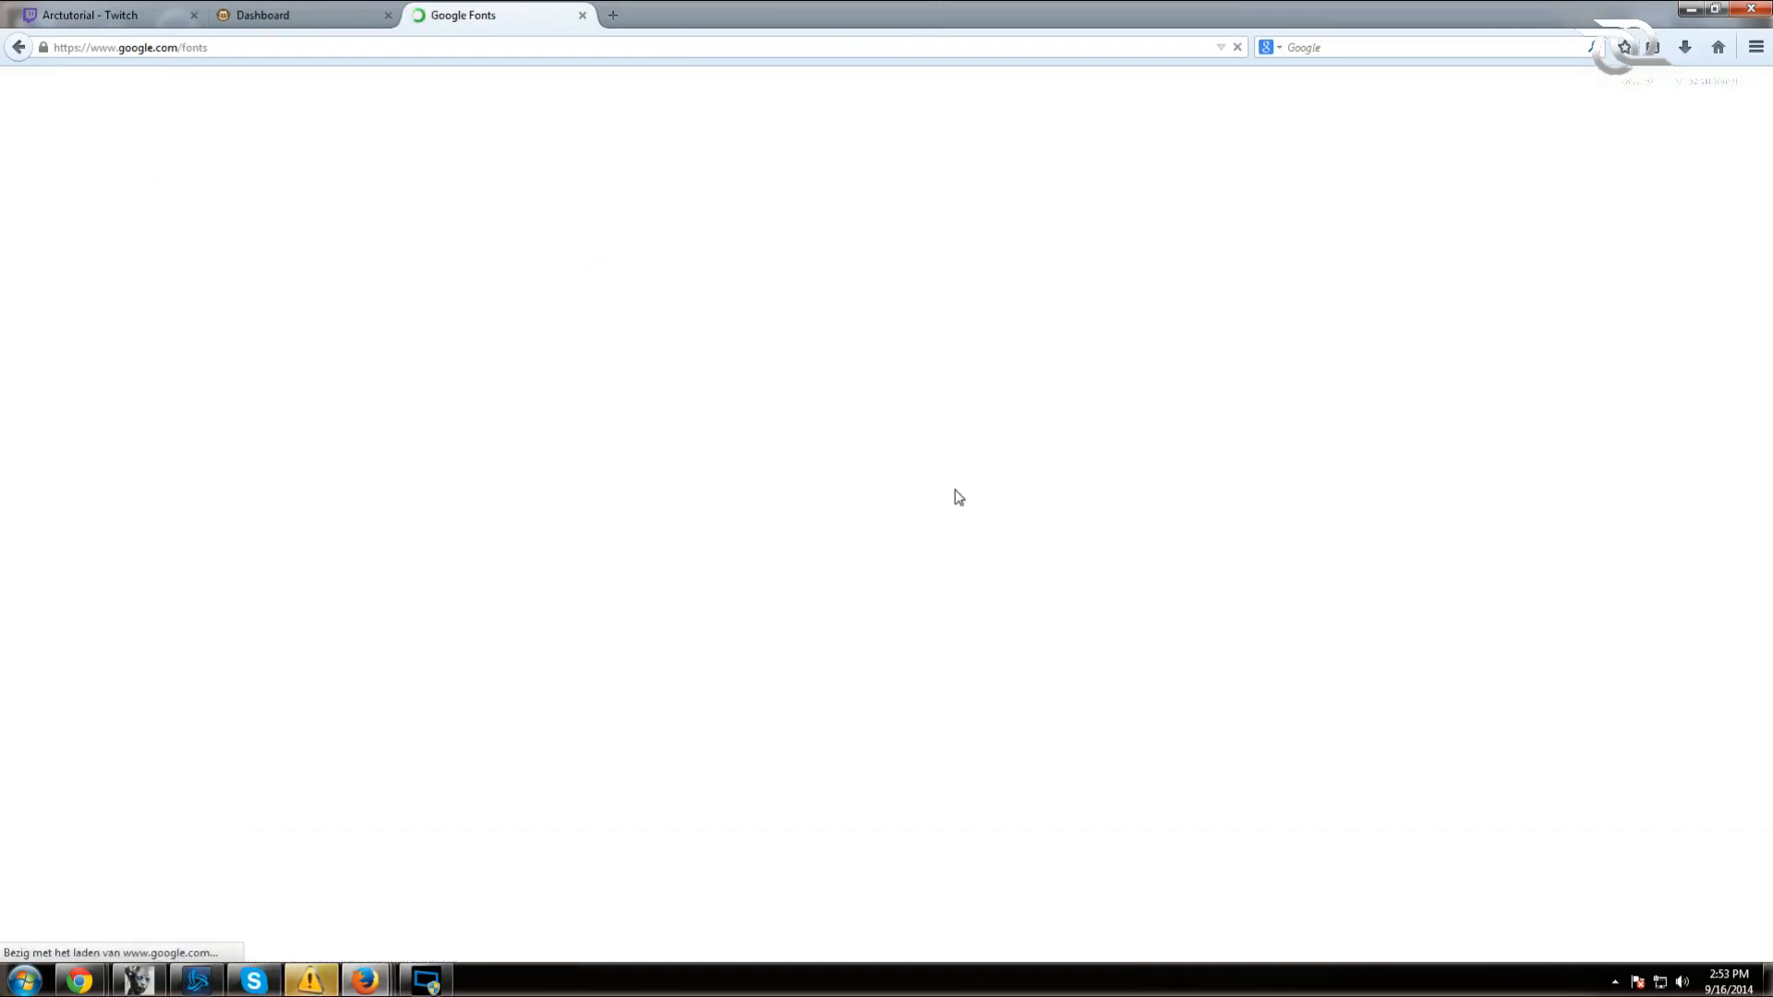
{"action": "scroll", "coordinate": [508, 369], "scroll_direction": "down", "scroll_amount": 3}
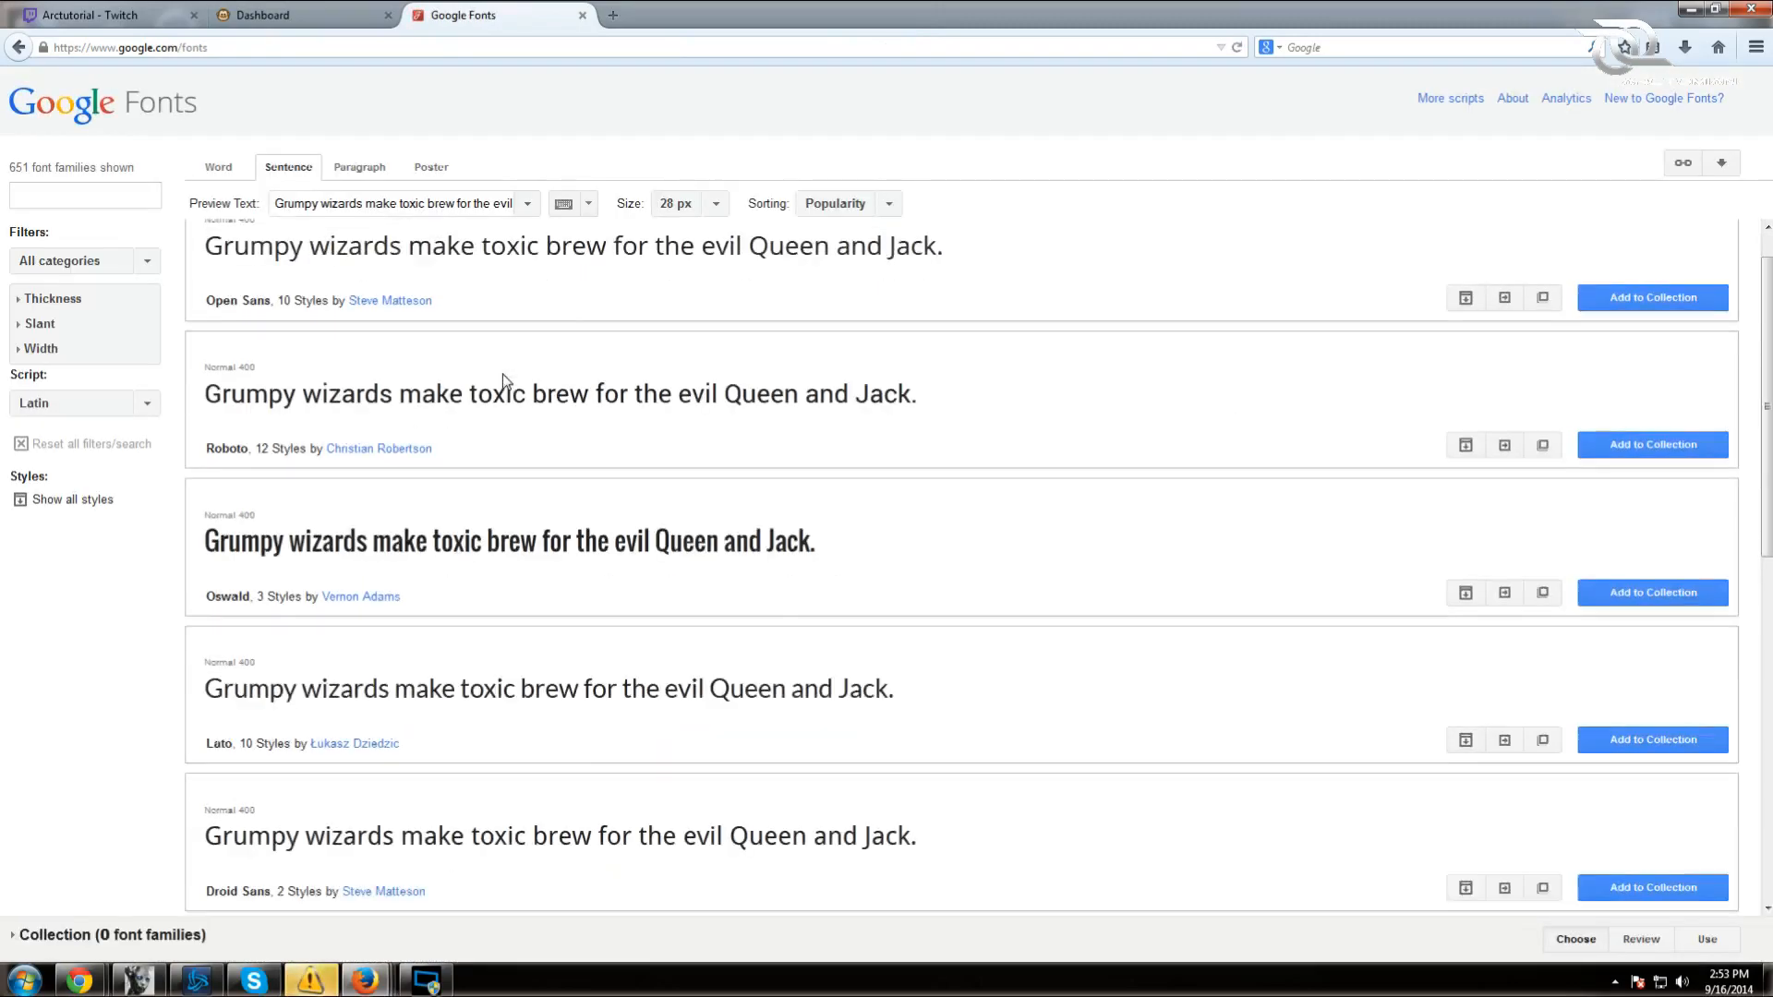
{"action": "scroll", "coordinate": [506, 383], "scroll_direction": "down", "scroll_amount": 12}
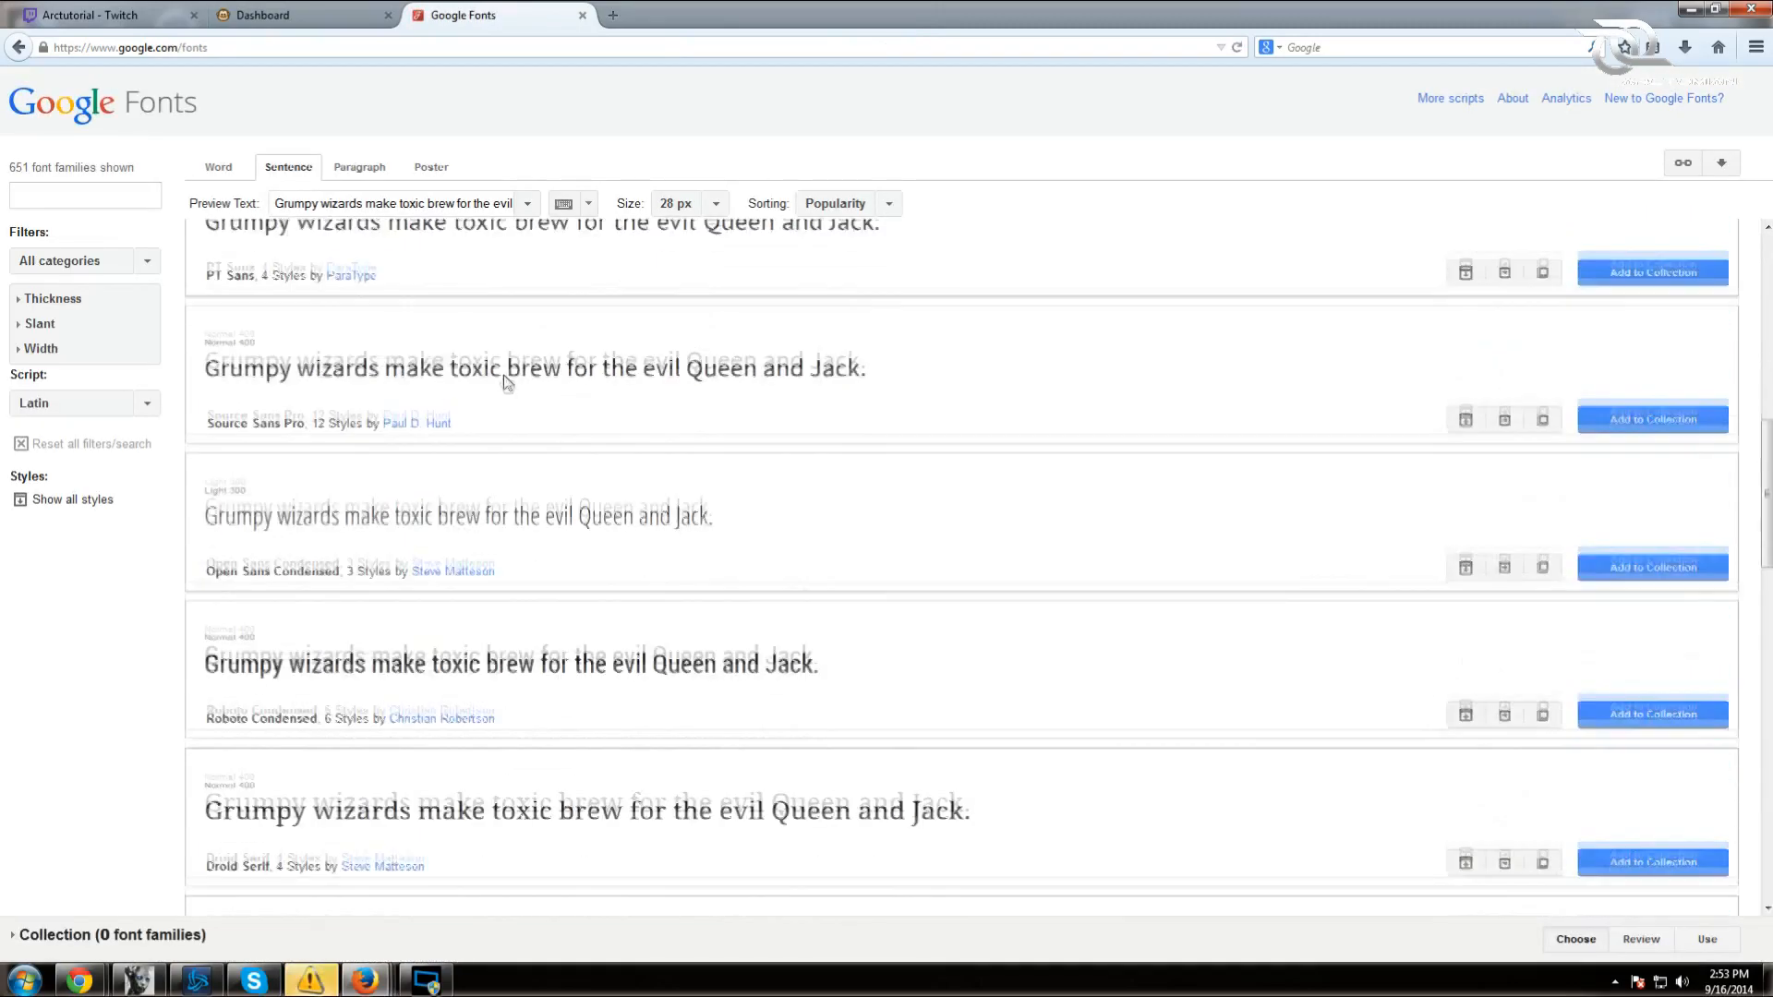
{"action": "scroll", "coordinate": [506, 382], "scroll_direction": "down", "scroll_amount": 7}
{"action": "scroll", "coordinate": [506, 382], "scroll_direction": "up", "scroll_amount": 3}
- Return to the TwitchAlerts dashboard and save the donation alert settings
{"action": "left_click", "coordinate": [352, 10]}
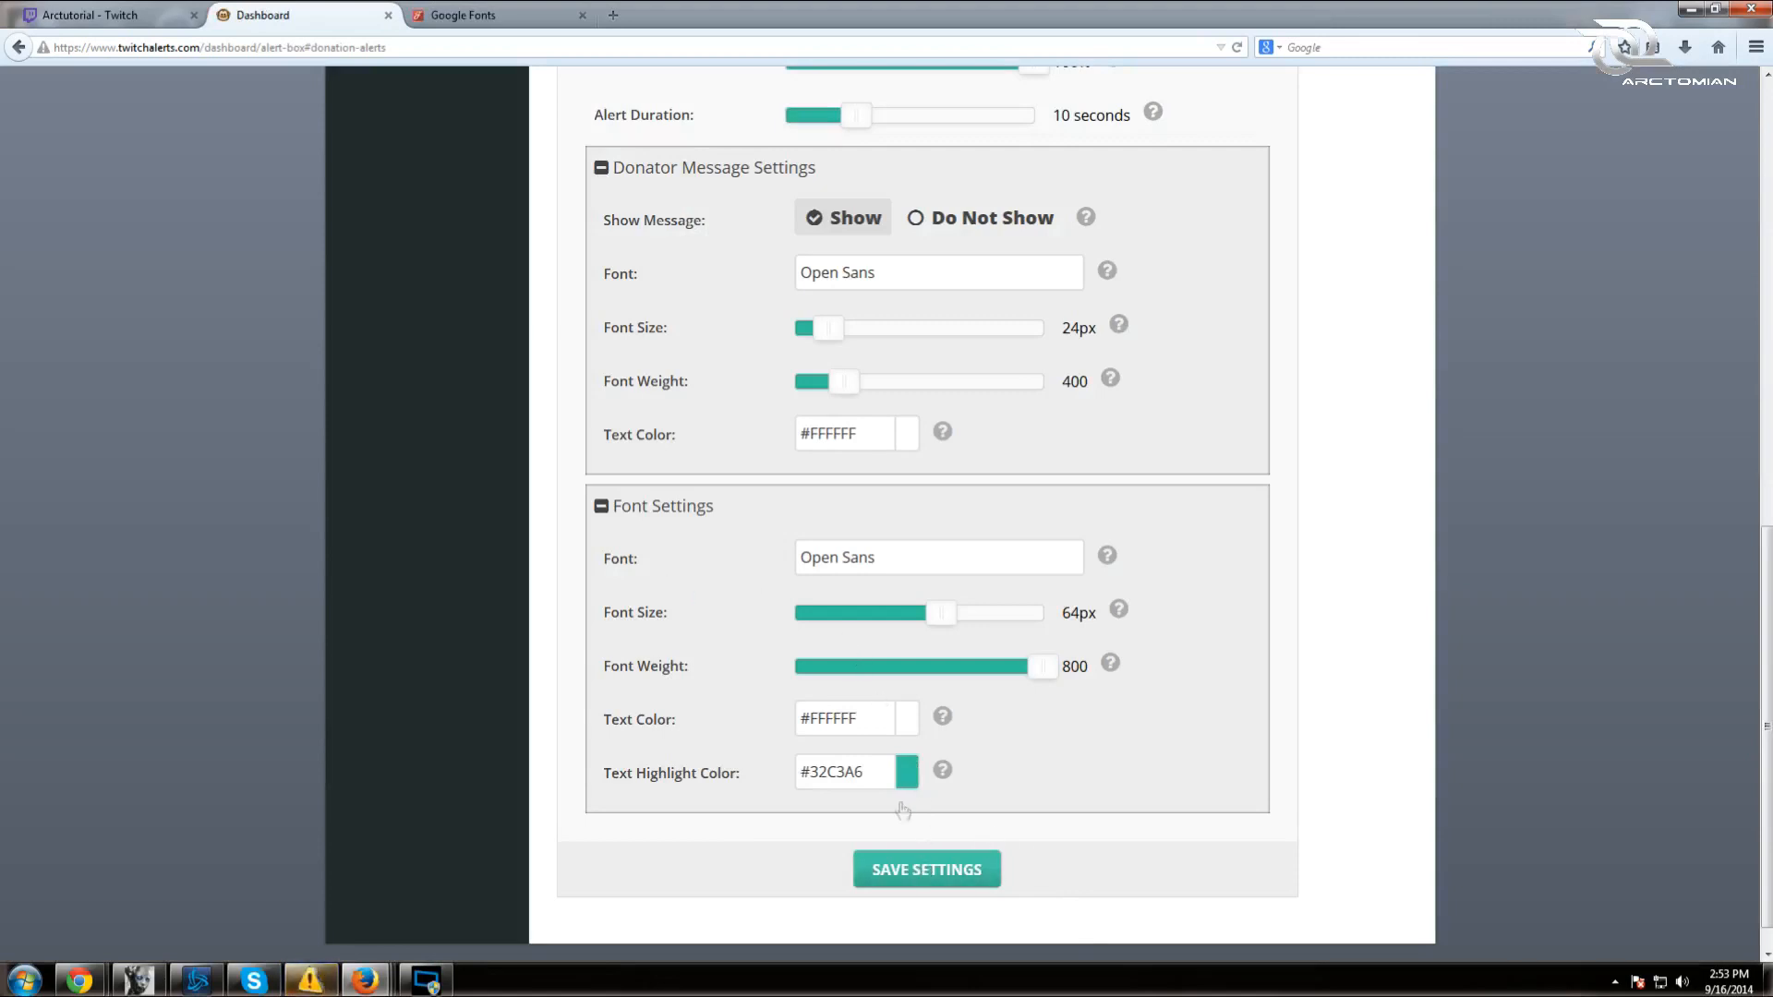
{"action": "left_click", "coordinate": [961, 878]}
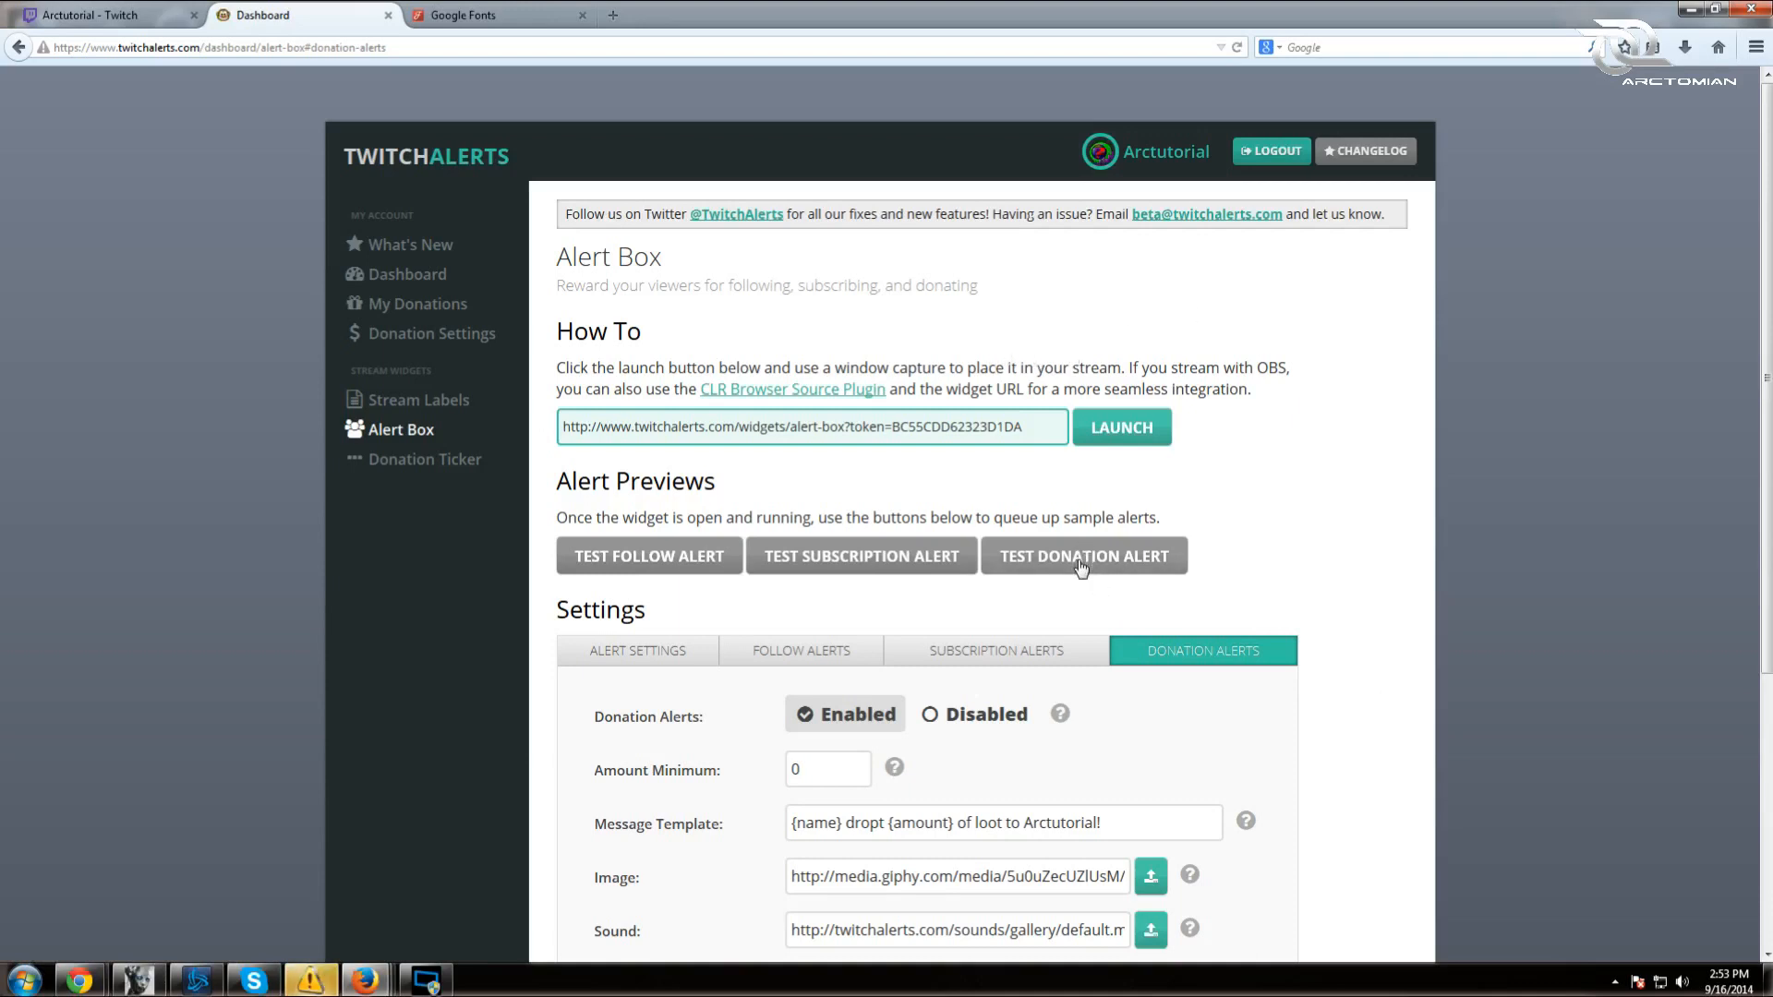
- Copy the alert box widget URL containing the access token and load it in the Google Fonts browser tab
{"action": "left_click_drag", "start_coordinate": [1016, 426], "coordinate": [542, 436]}
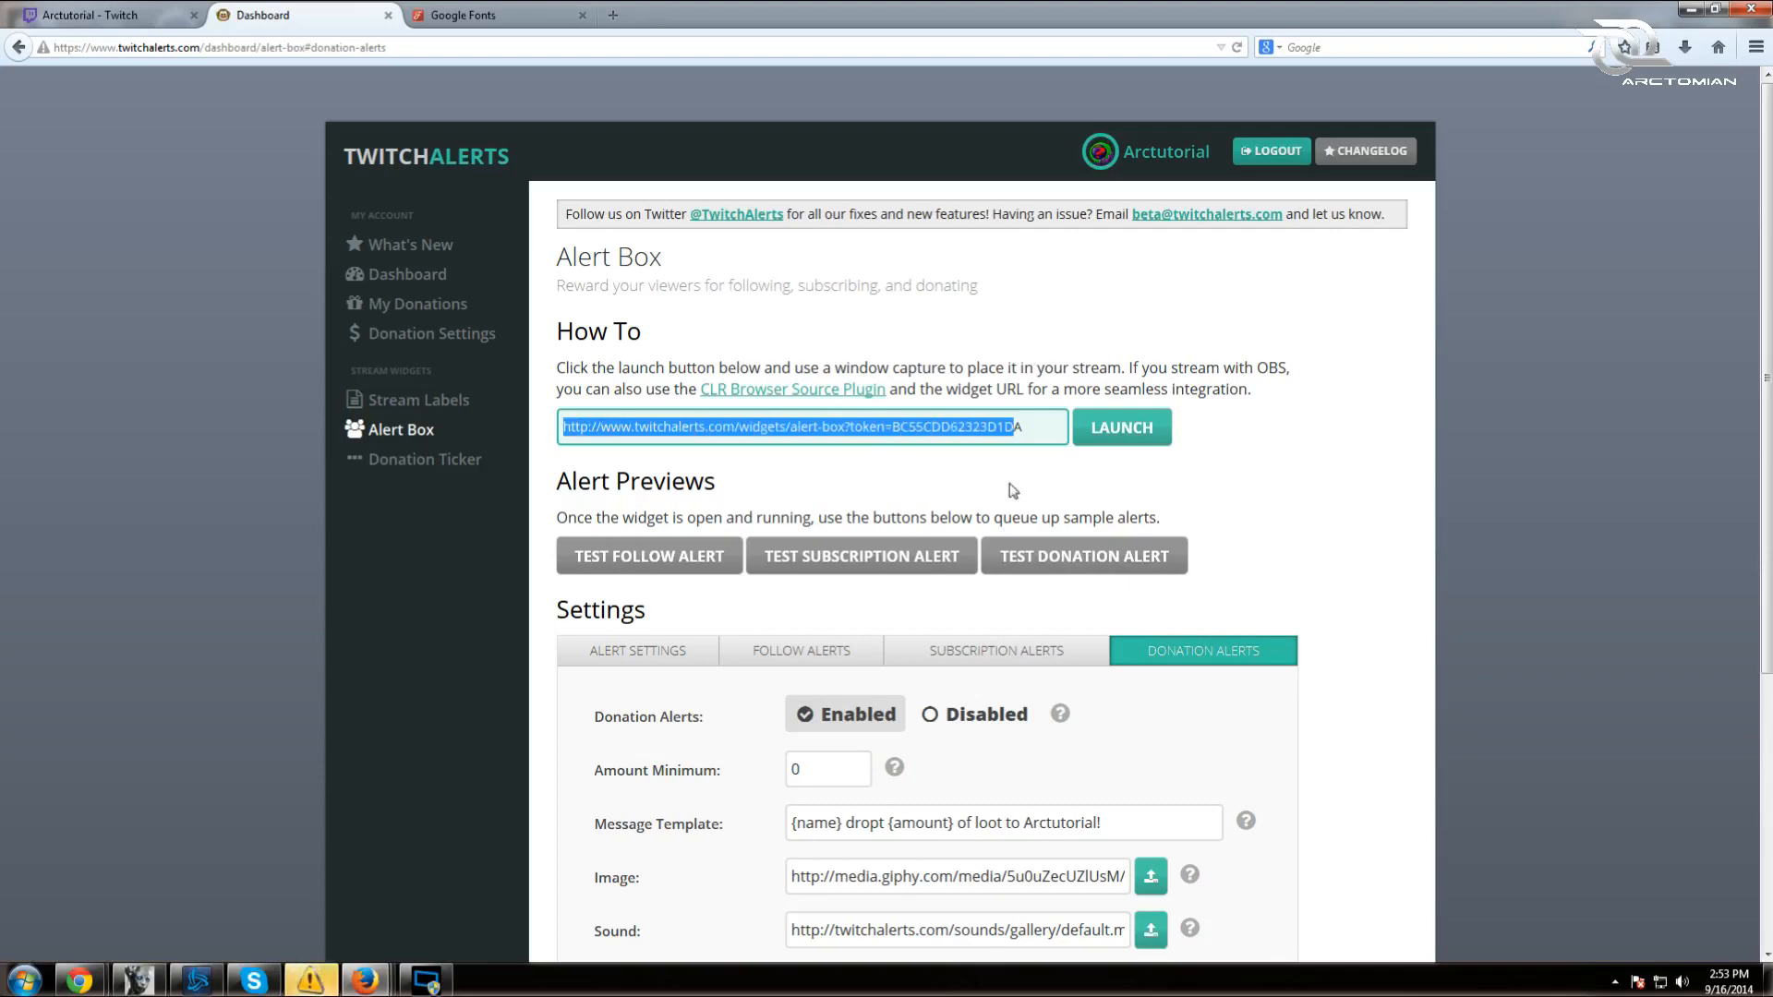
{"action": "left_click_drag", "start_coordinate": [1020, 427], "coordinate": [434, 406]}
{"action": "key", "text": "ctrl+c"}
{"action": "left_click", "coordinate": [476, 15]}
{"action": "key", "text": "ctrl+a"}
{"action": "key", "text": "BackSpace"}
{"action": "key", "text": "ctrl+v"}
{"action": "key", "text": "Return"}
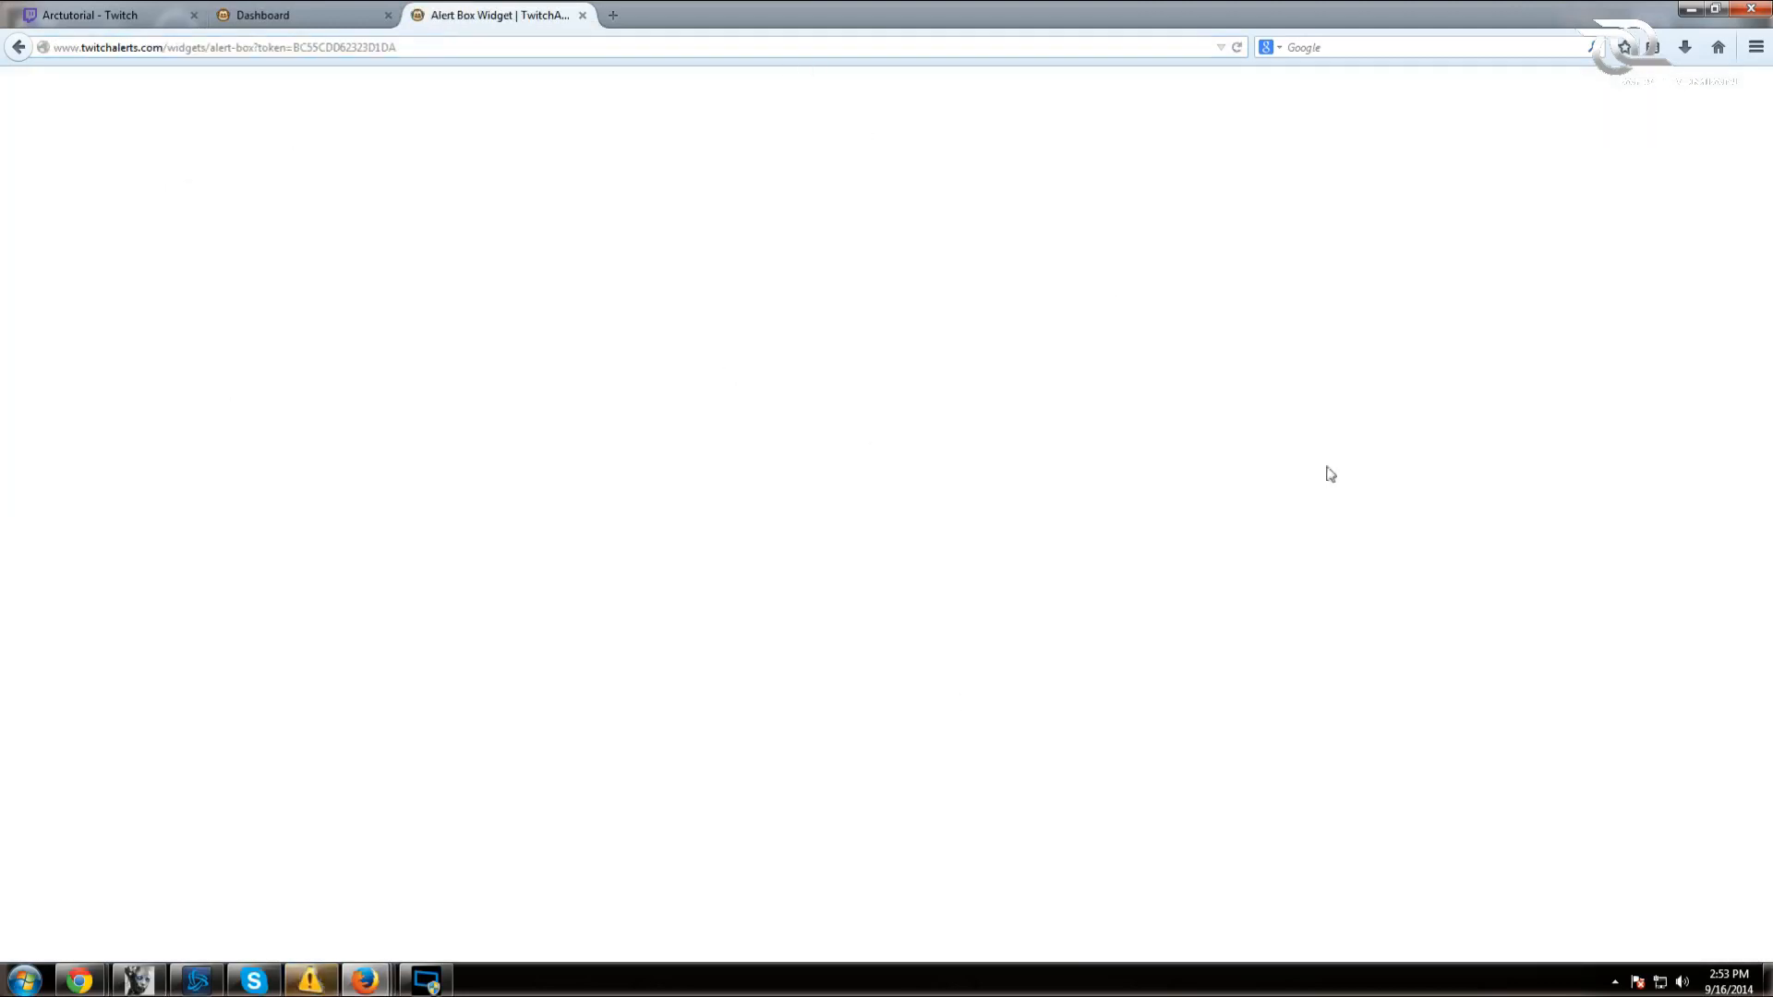
- Go back to the dashboard and send a test donation alert to the opened widget
{"action": "left_click", "coordinate": [301, 13]}
{"action": "left_click", "coordinate": [1134, 556]}
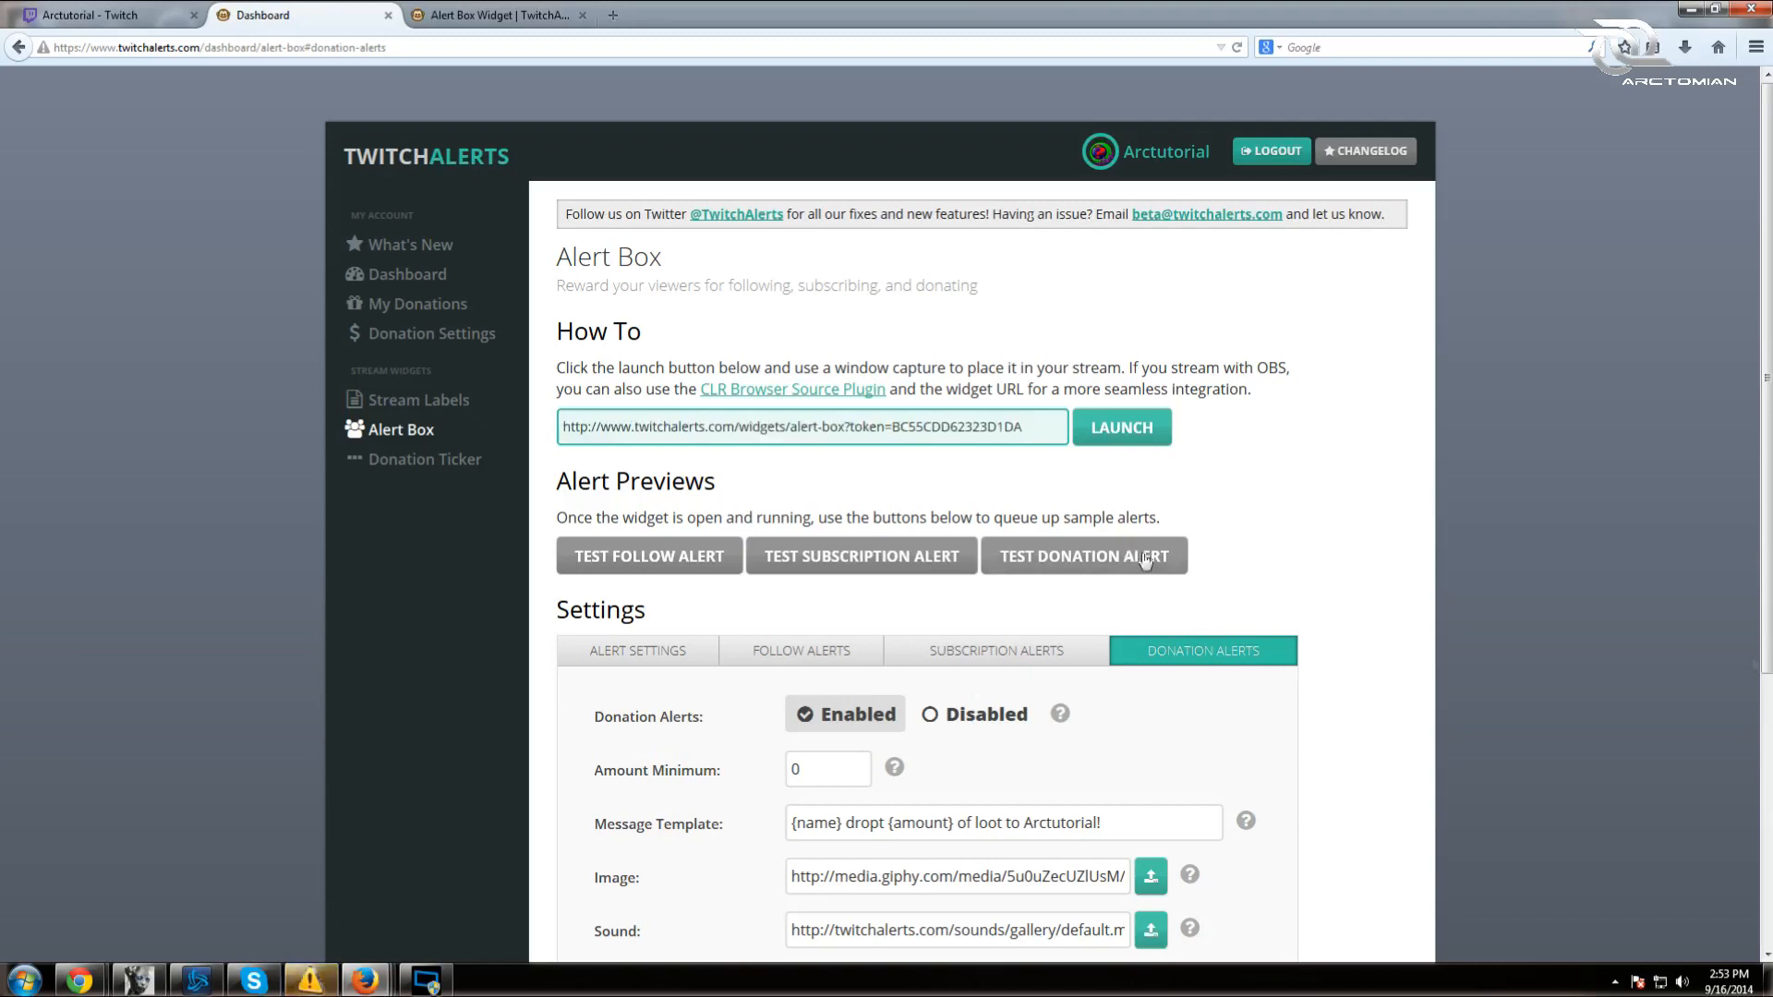
- View the test alert in the alert box widget and close both the widget and TwitchAlerts dashboard pages
{"action": "key", "text": "ctrl+Tab"}
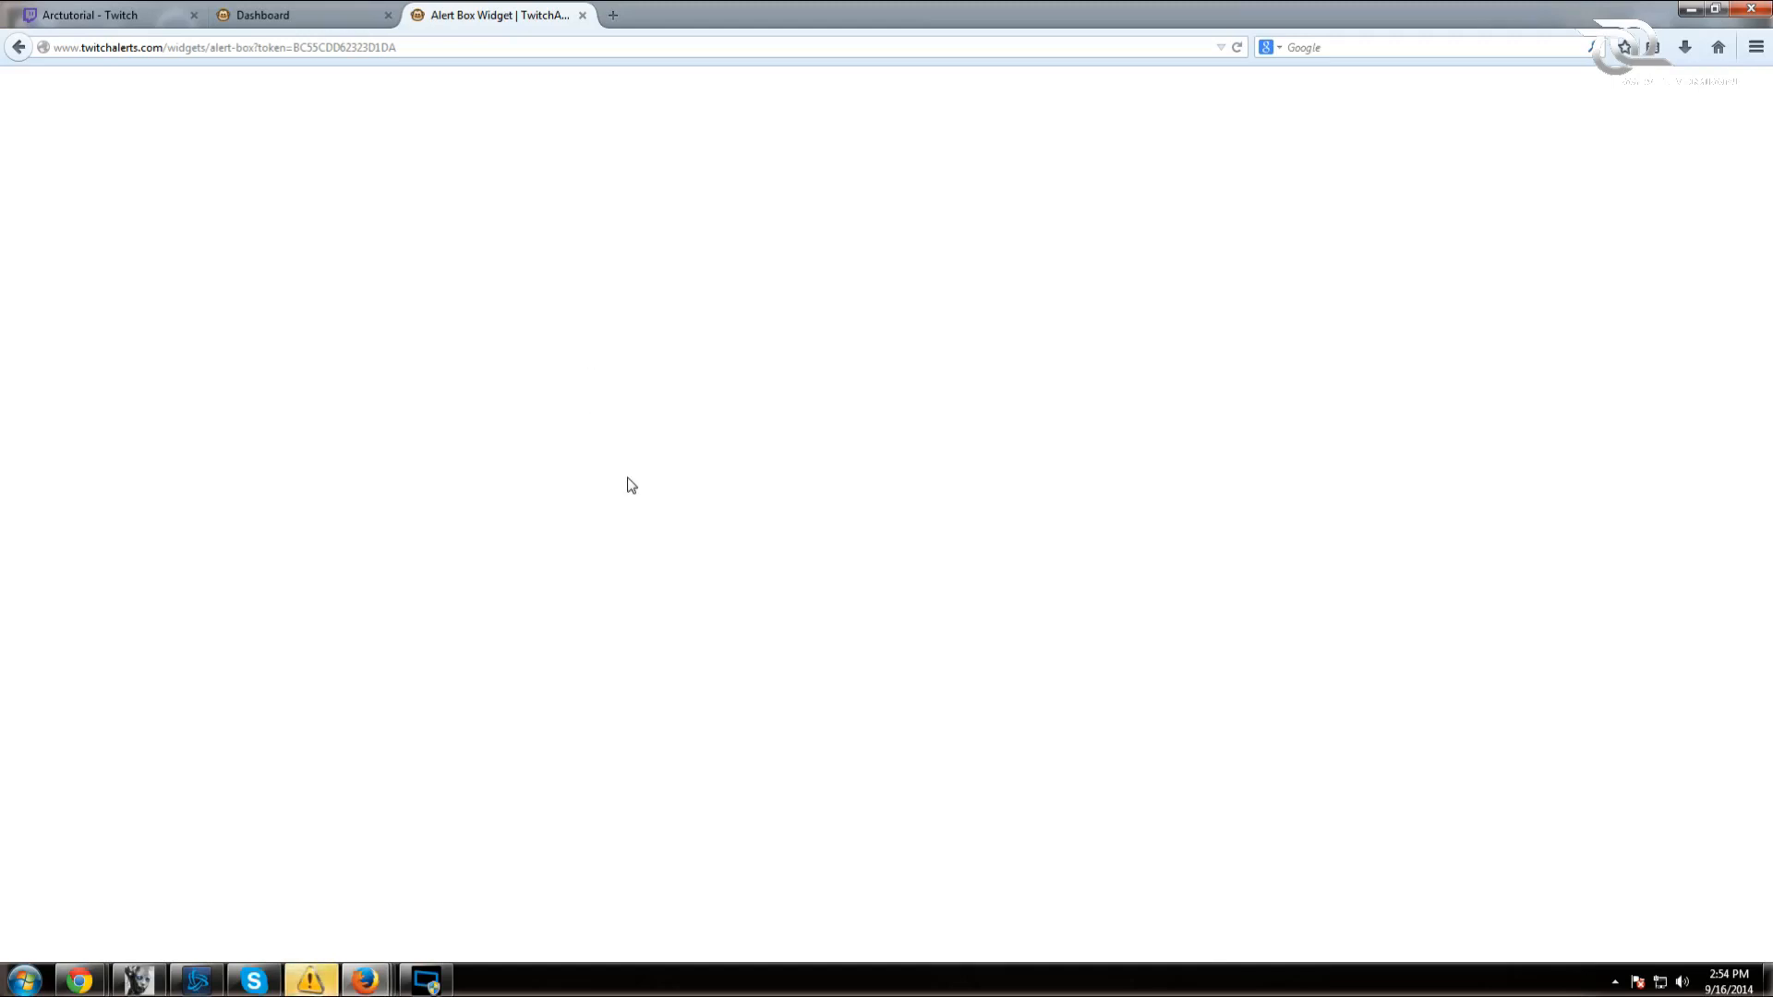
{"action": "left_click", "coordinate": [583, 16]}
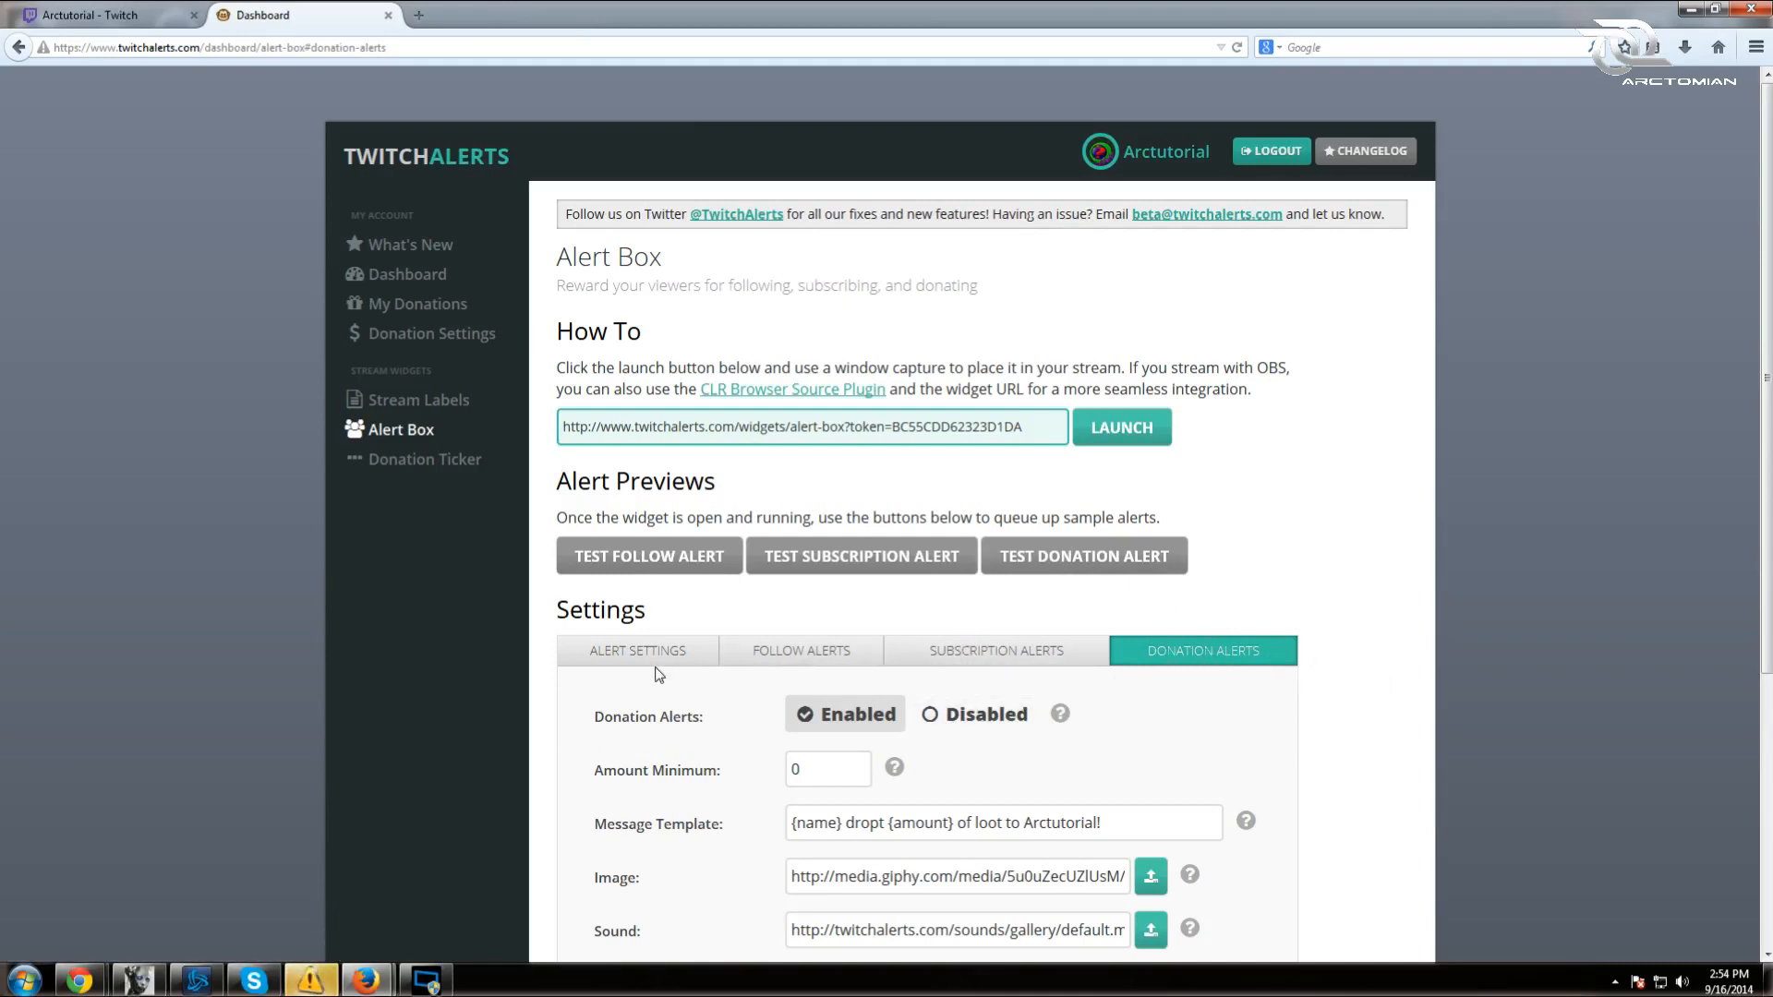
{"action": "left_click", "coordinate": [388, 15]}
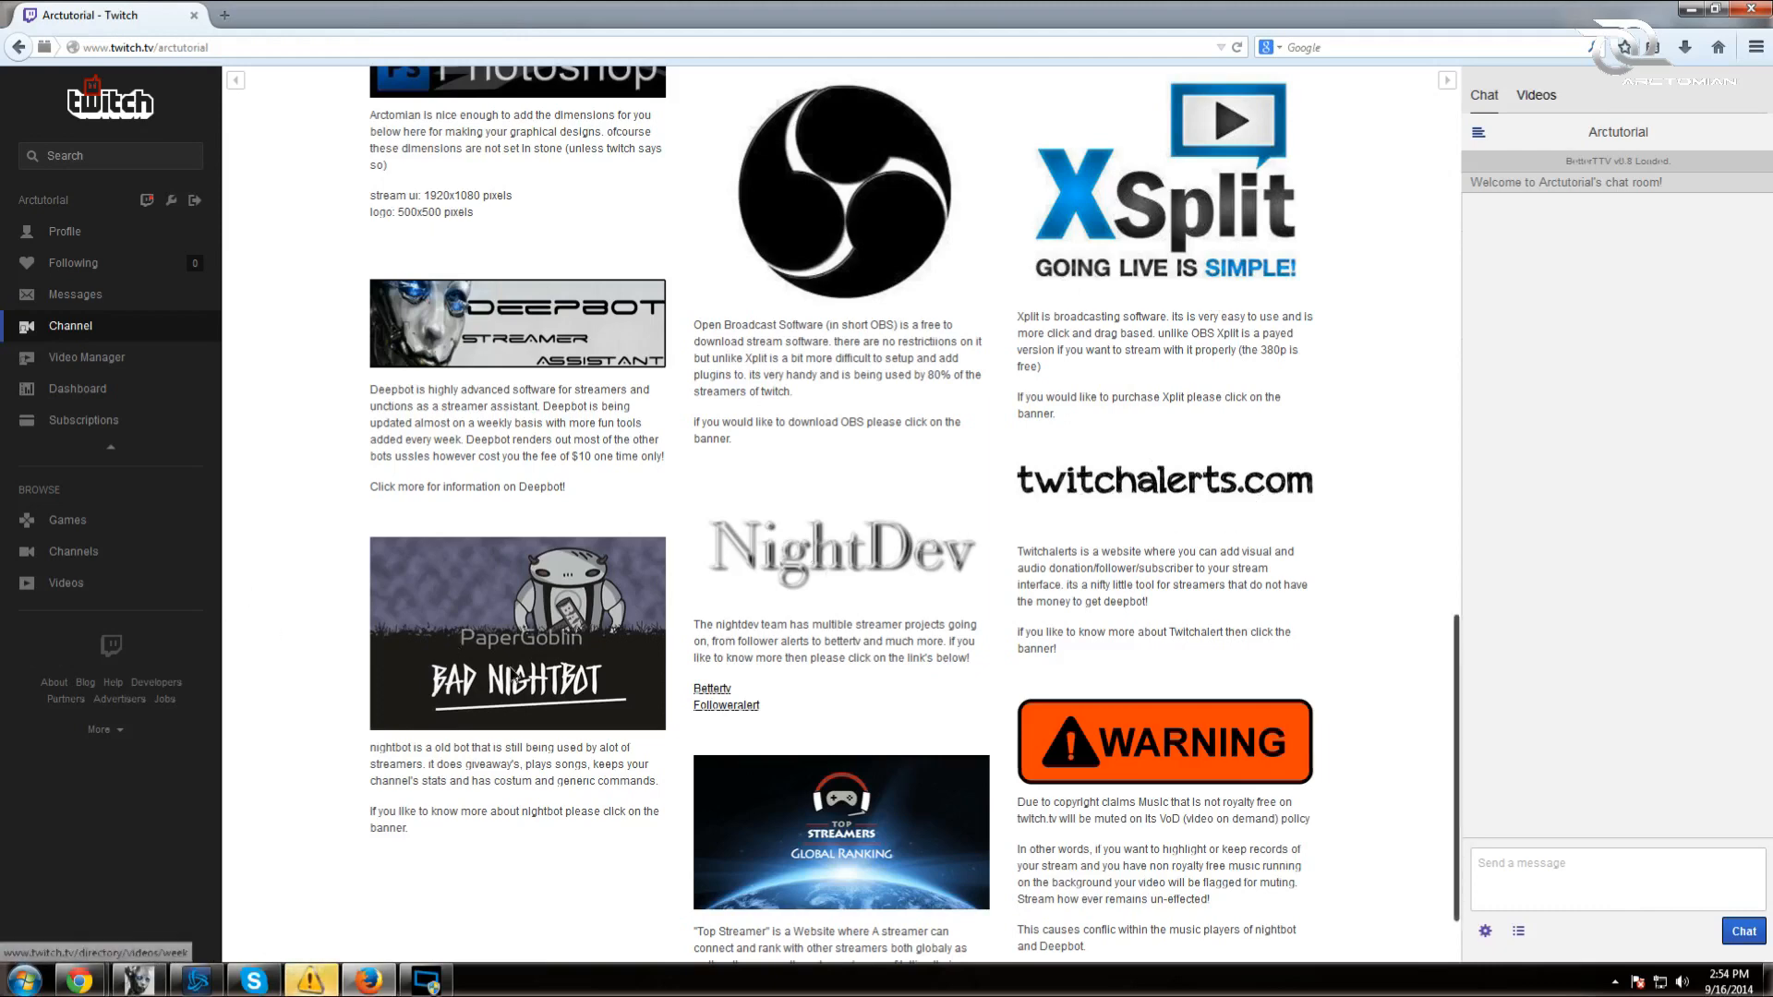
- Open Google in a new browser tab, search for "nightbot" and open the Nightbot home page
{"action": "left_click", "coordinate": [225, 14]}
{"action": "type", "text": "www.google.co"}
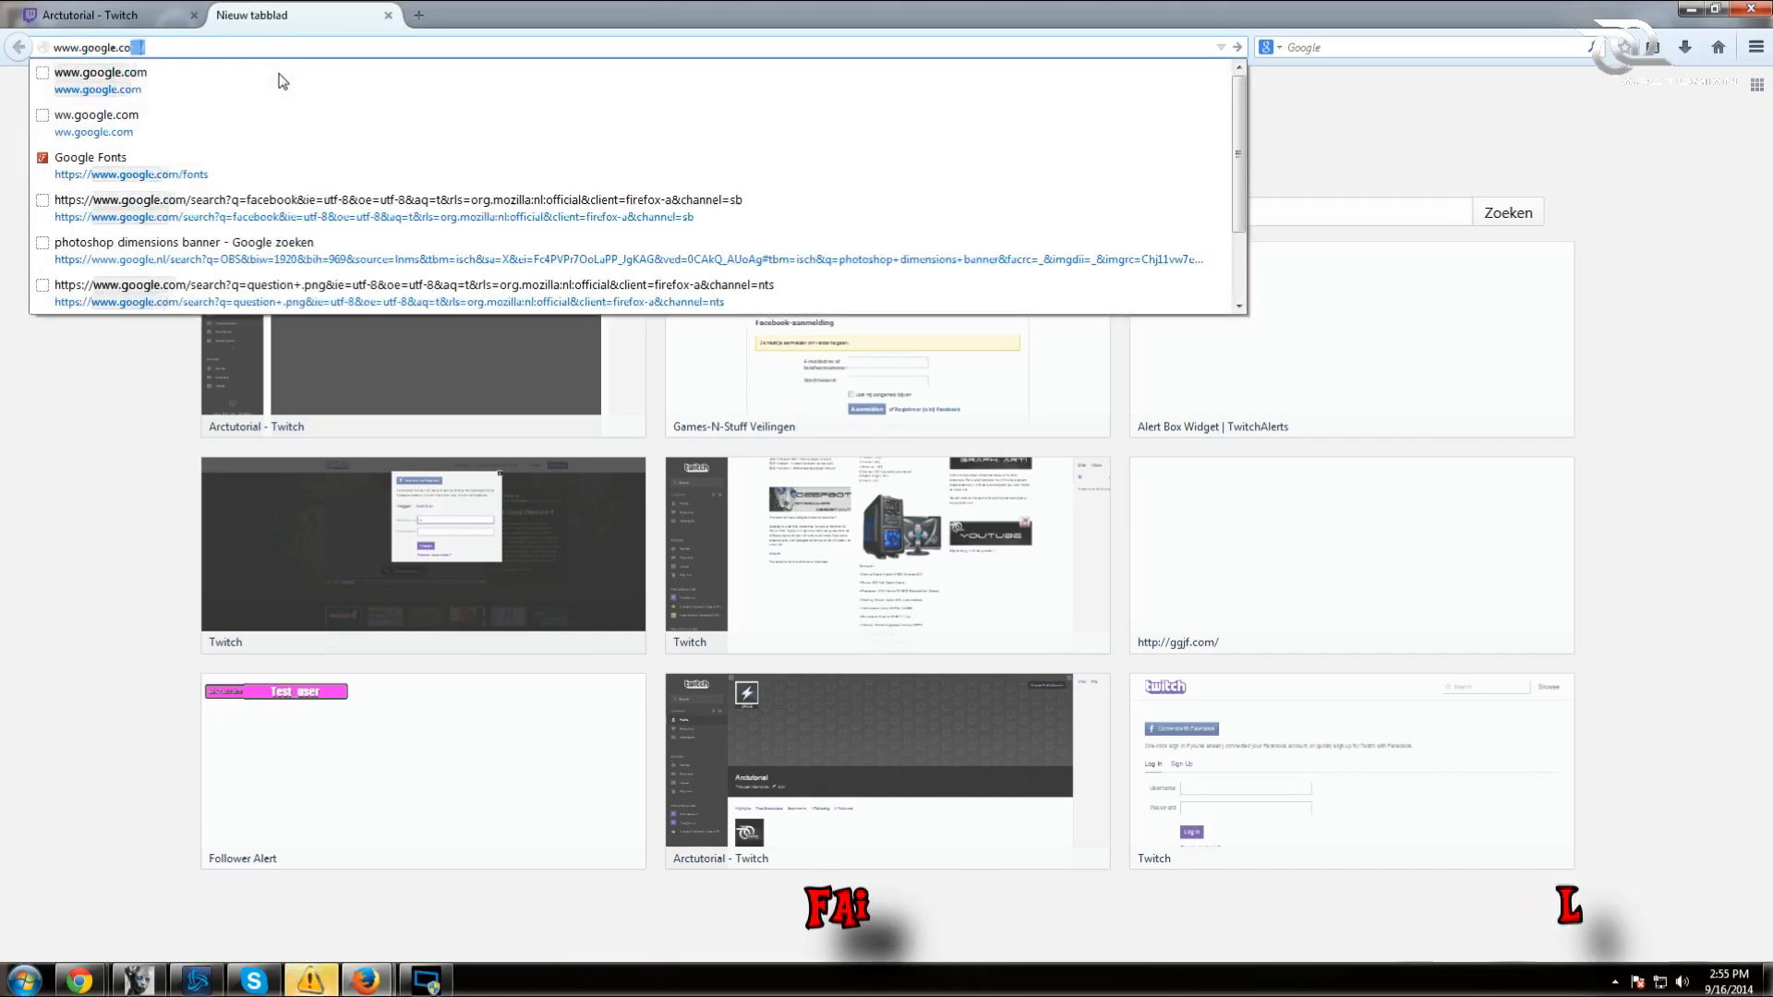
{"action": "key", "text": "Return"}
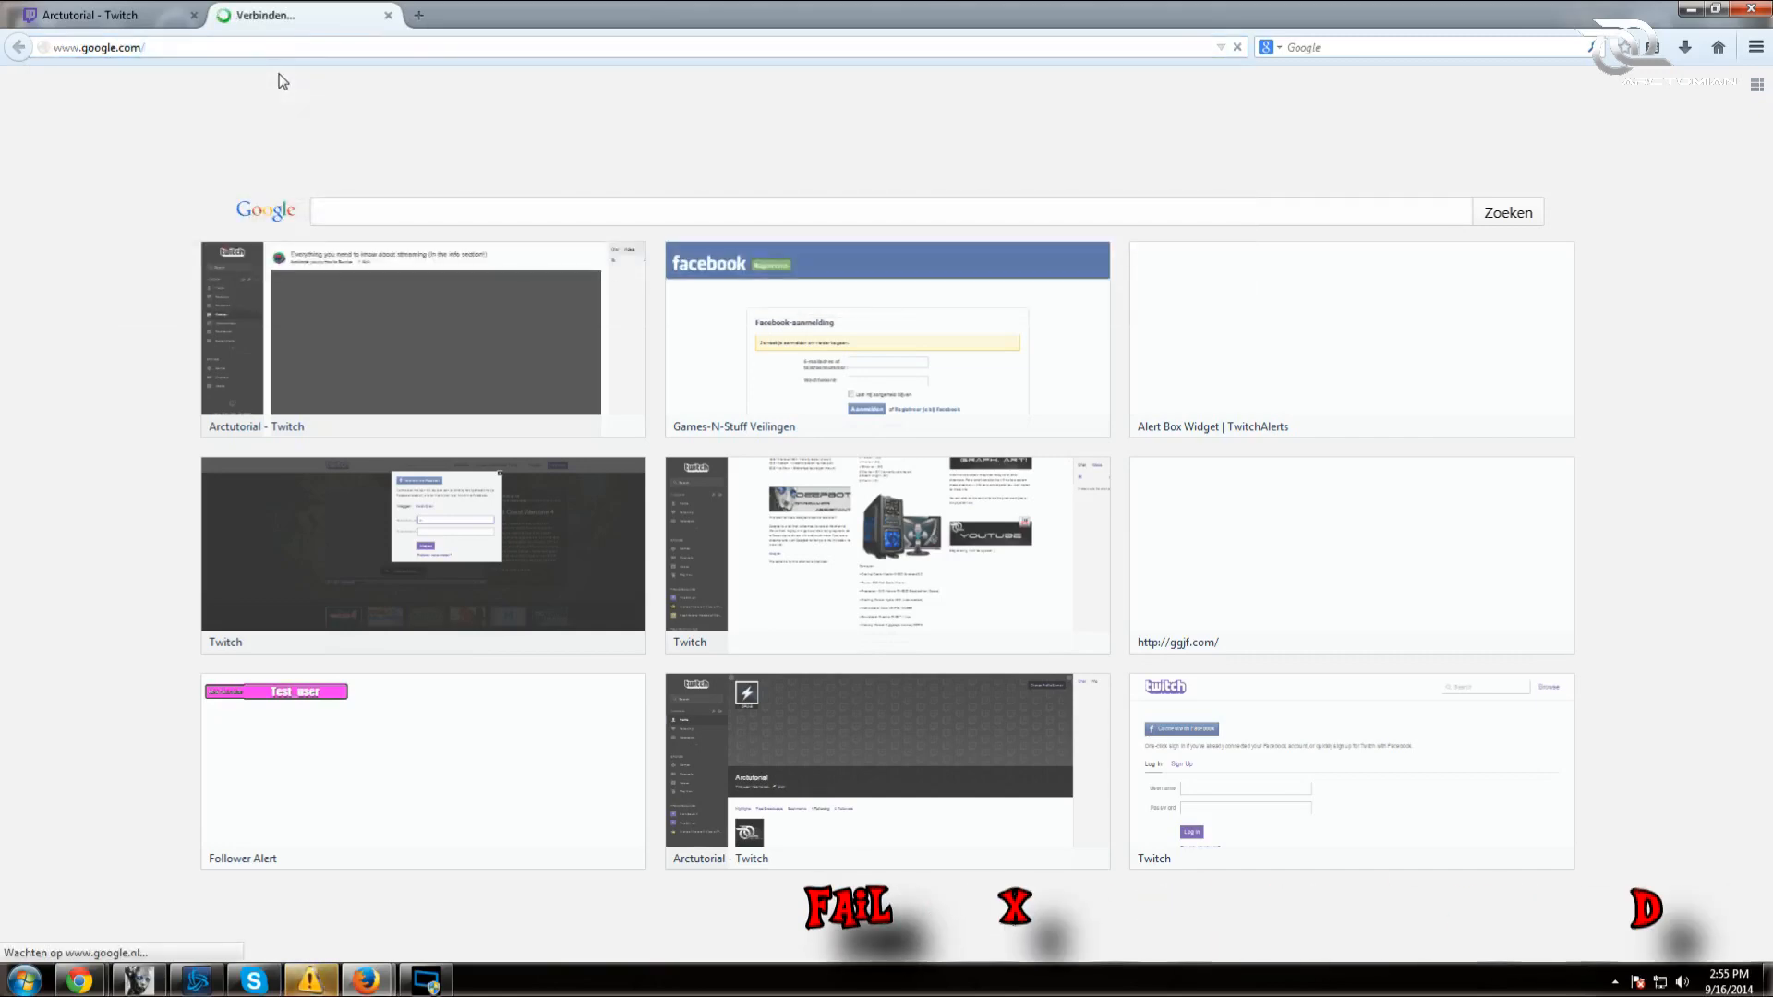
{"action": "type", "text": "nightbot"}
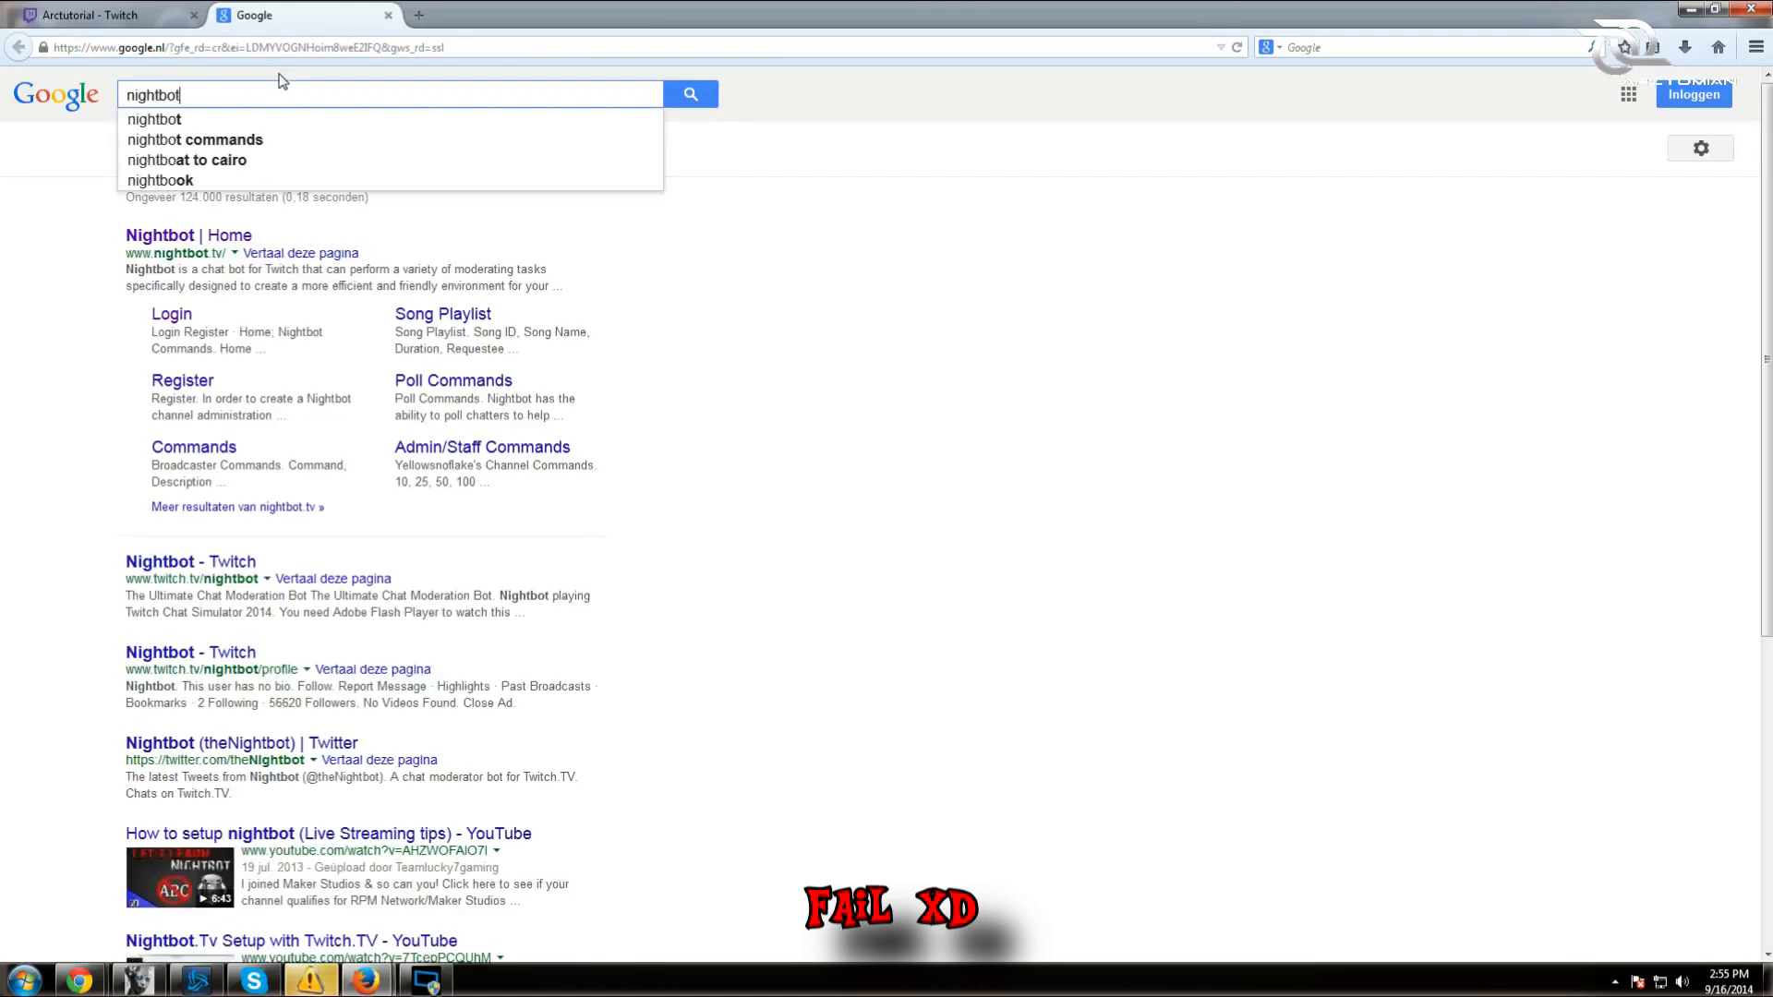
{"action": "key", "text": "Return"}
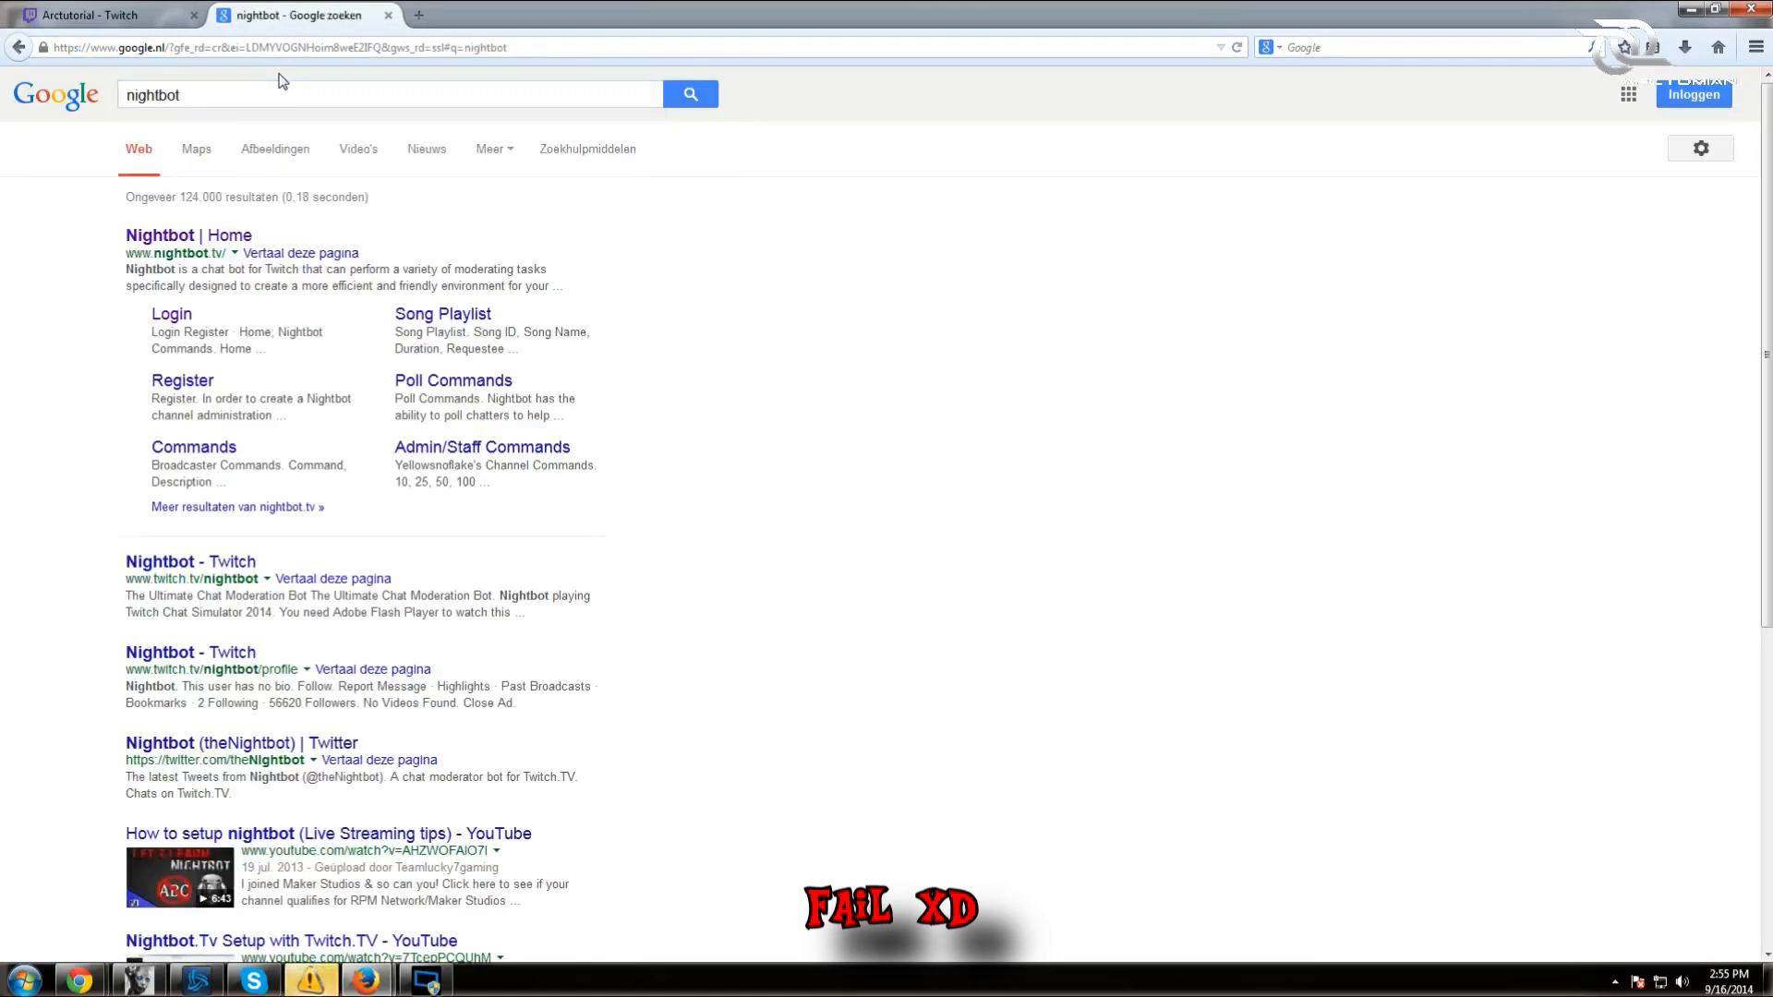
{"action": "left_click", "coordinate": [229, 242]}
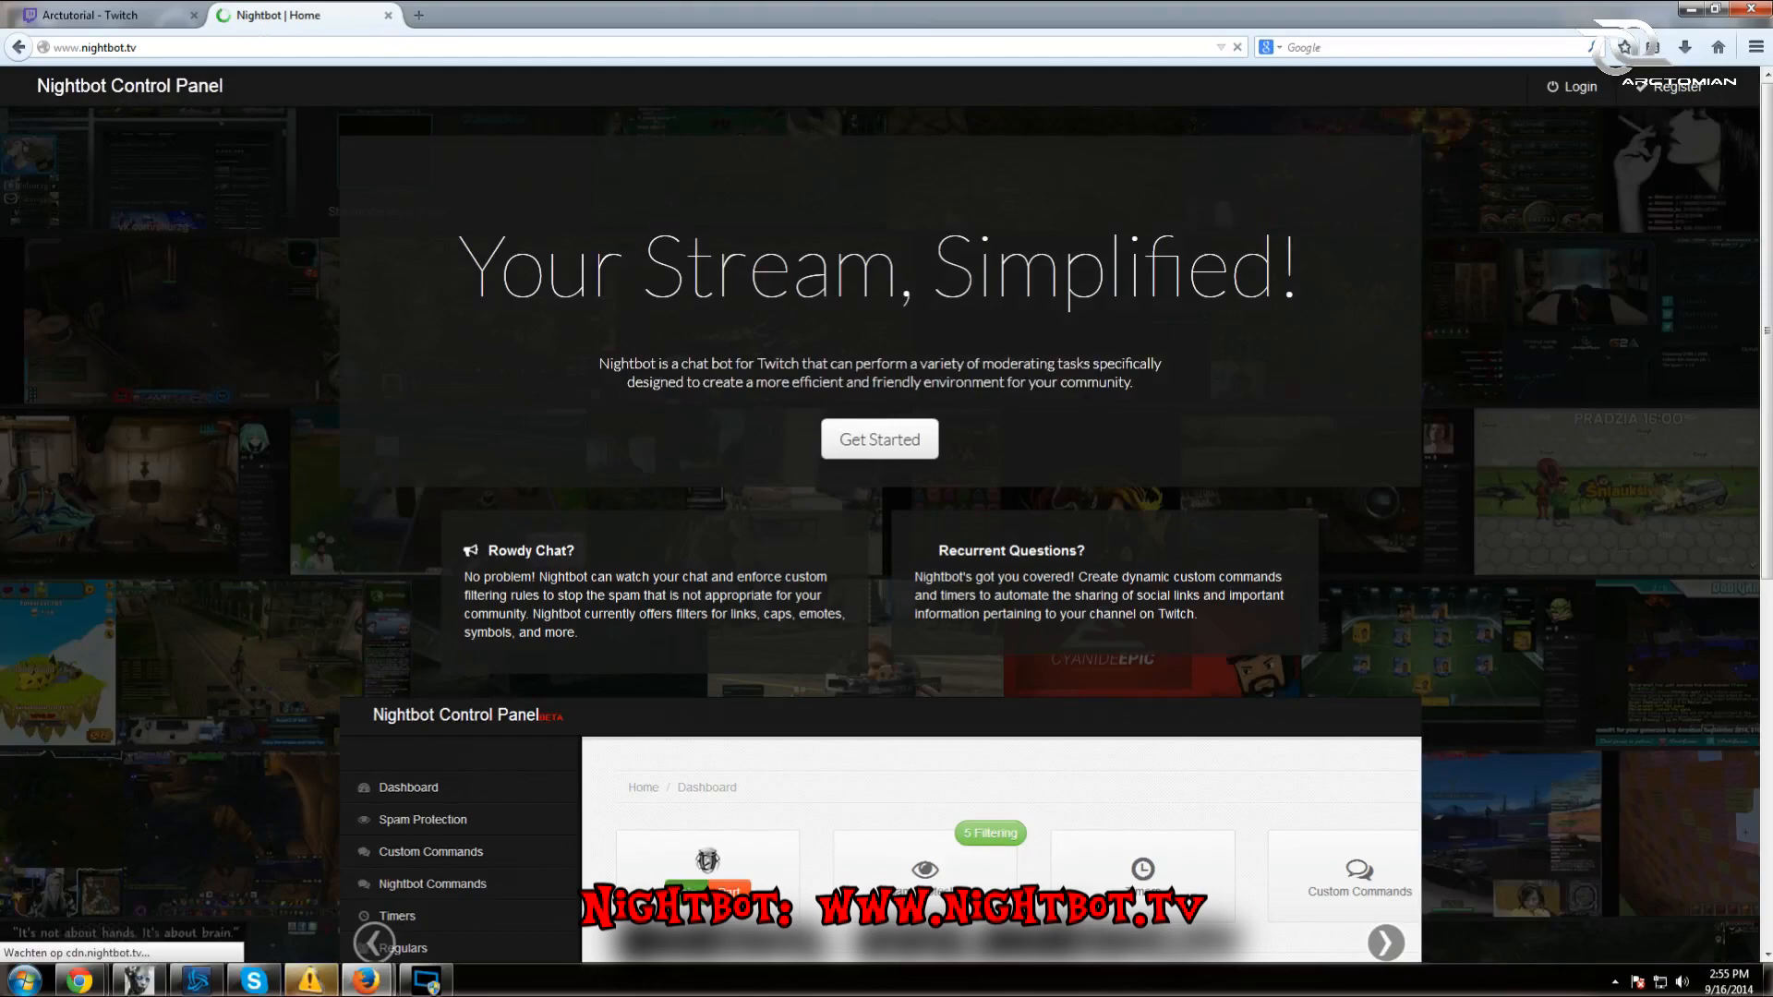
- Copy the Nightbot site address and turn on panel editing on the Twitch channel page
{"action": "left_click", "coordinate": [138, 48]}
{"action": "key", "text": "ctrl+c"}
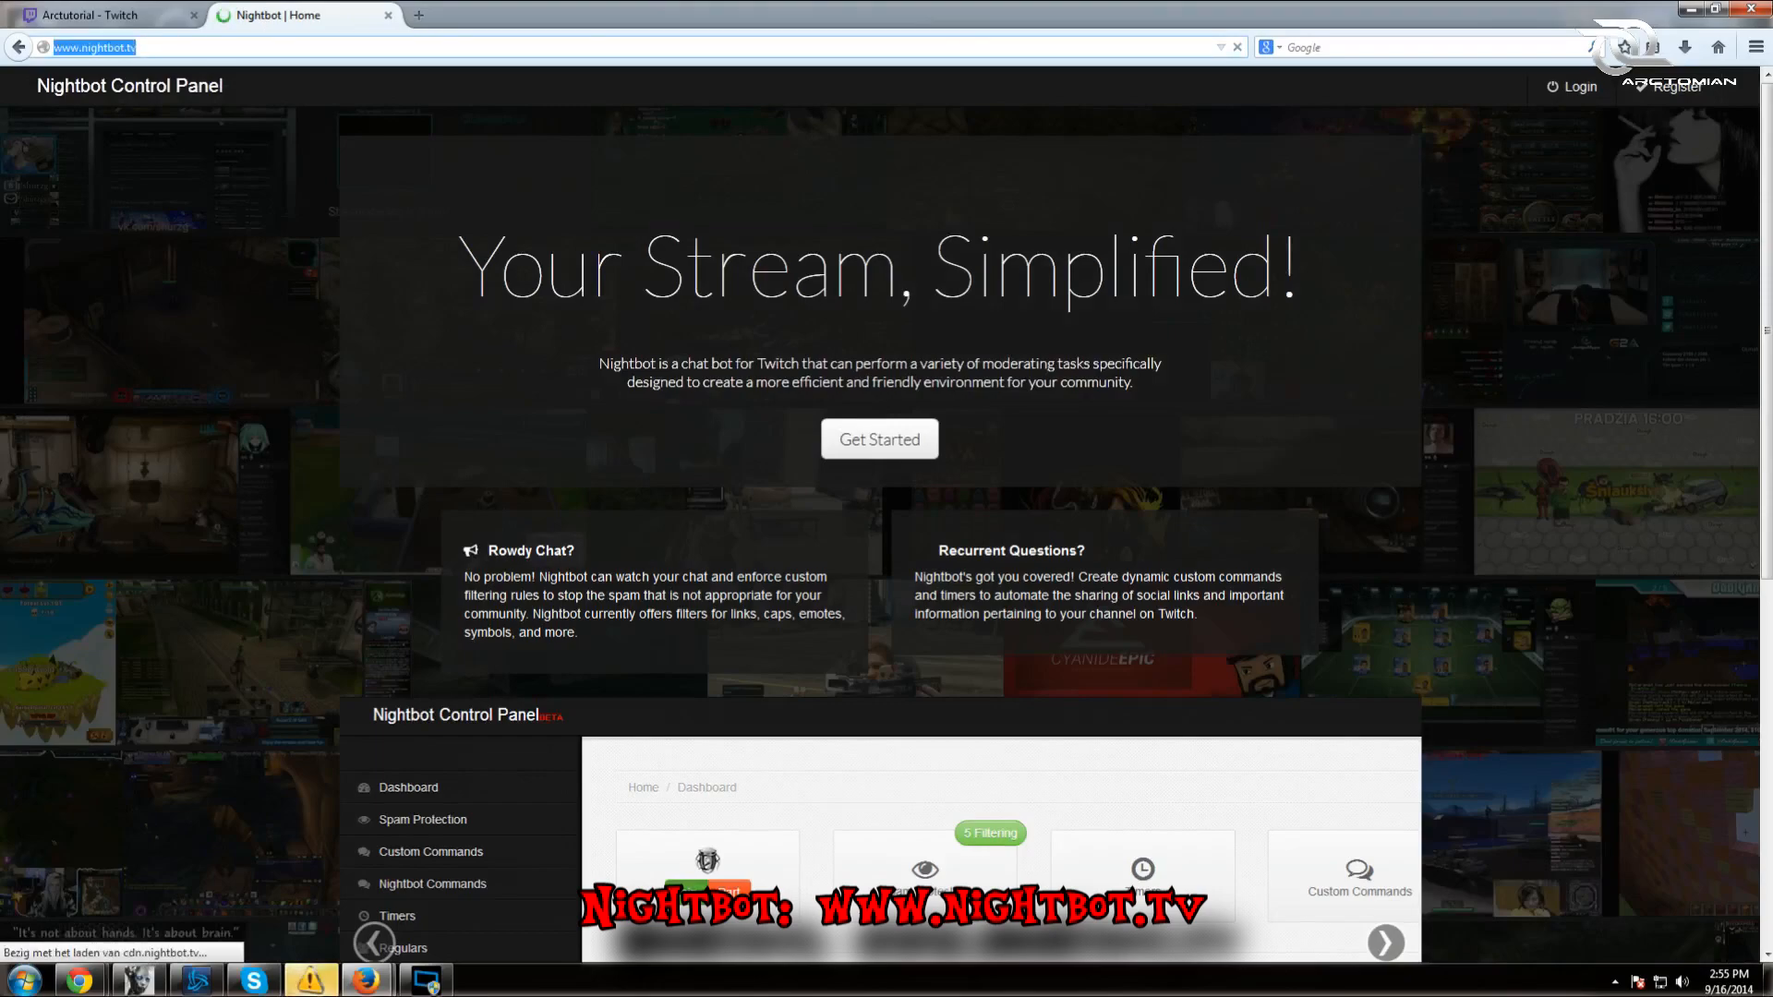
{"action": "right_click", "coordinate": [142, 50]}
{"action": "left_click", "coordinate": [152, 9]}
{"action": "scroll", "coordinate": [424, 619], "scroll_direction": "up", "scroll_amount": 7}
{"action": "scroll", "coordinate": [457, 479], "scroll_direction": "up", "scroll_amount": 3}
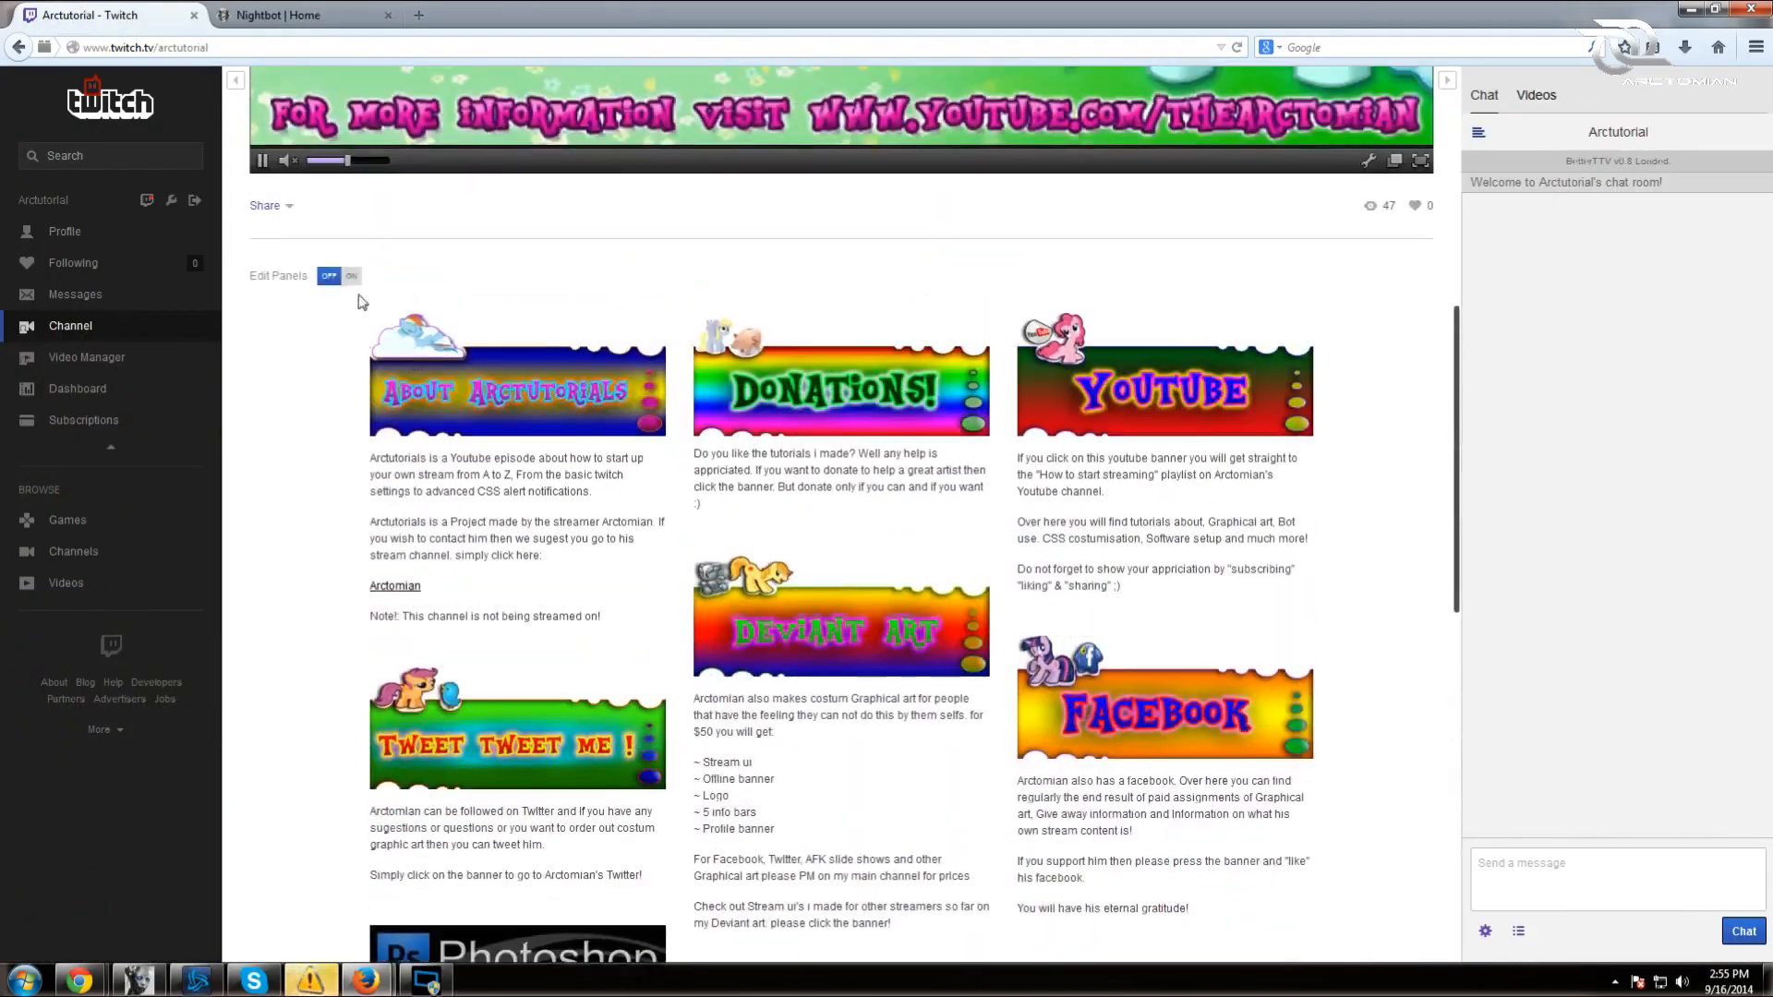
{"action": "left_click", "coordinate": [351, 277]}
{"action": "scroll", "coordinate": [305, 457], "scroll_direction": "down", "scroll_amount": 3}
{"action": "scroll", "coordinate": [307, 459], "scroll_direction": "down", "scroll_amount": 9}
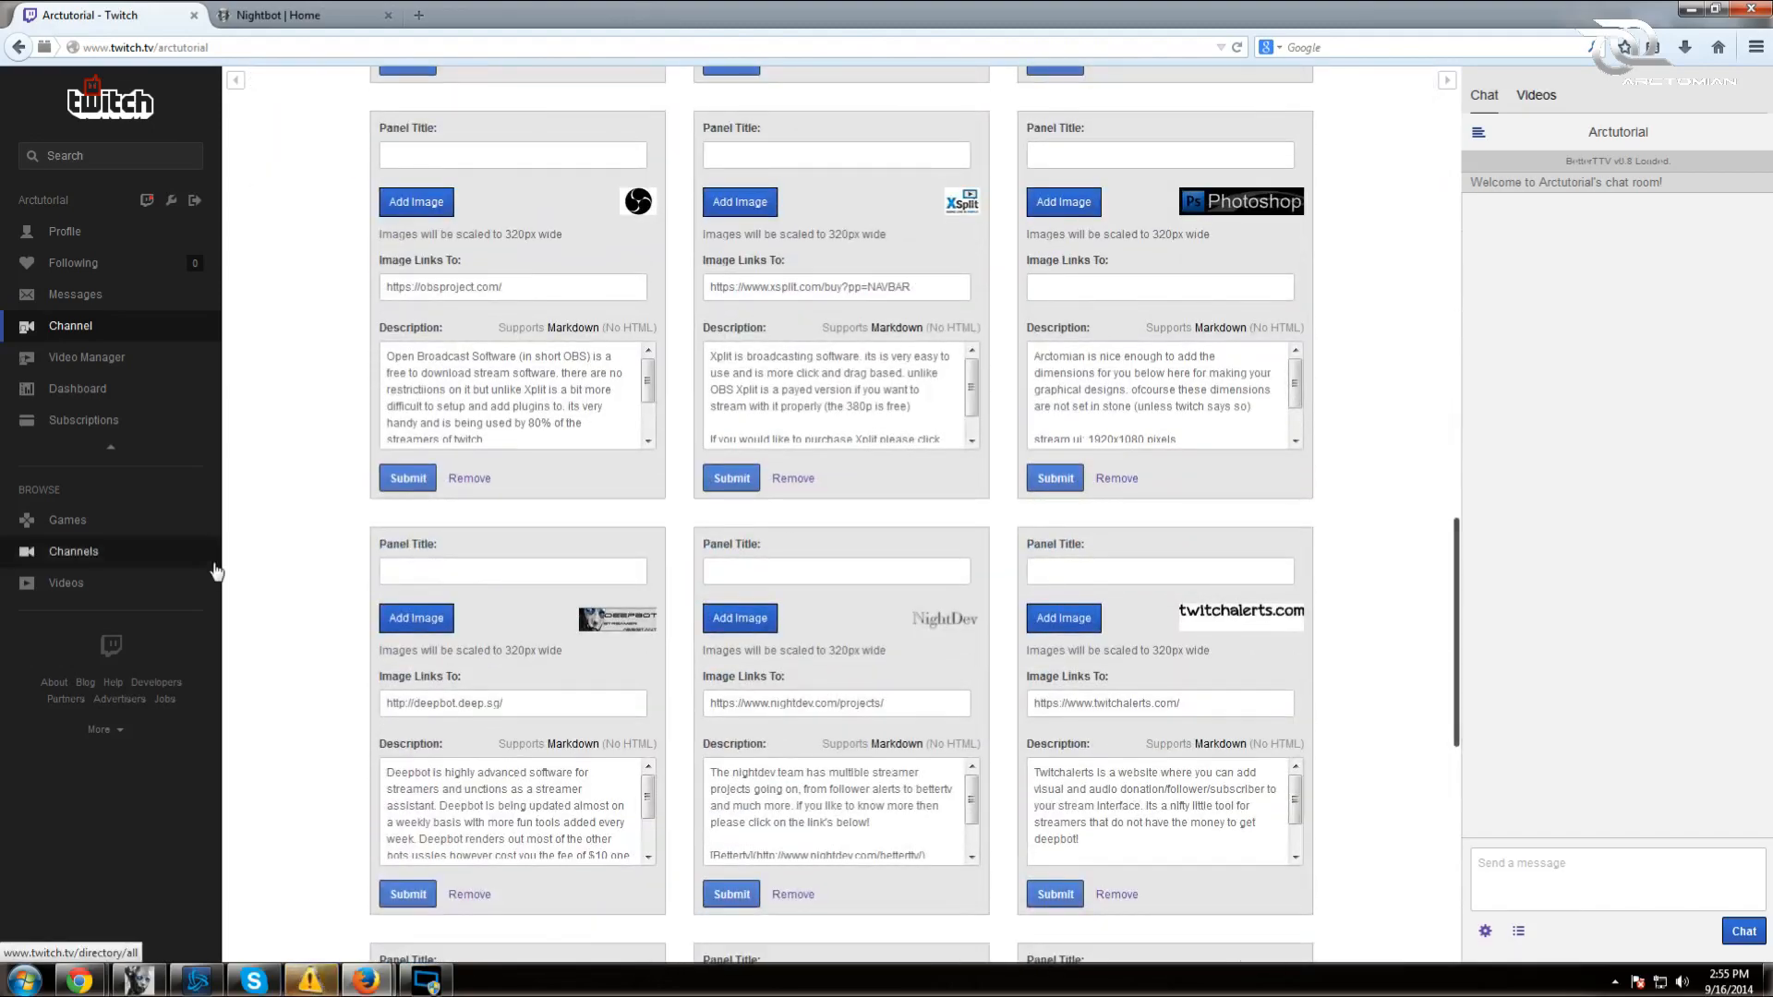
{"action": "scroll", "coordinate": [309, 573], "scroll_direction": "down", "scroll_amount": 4}
{"action": "left_click", "coordinate": [534, 772]}
{"action": "key", "text": "ctrl+v"}
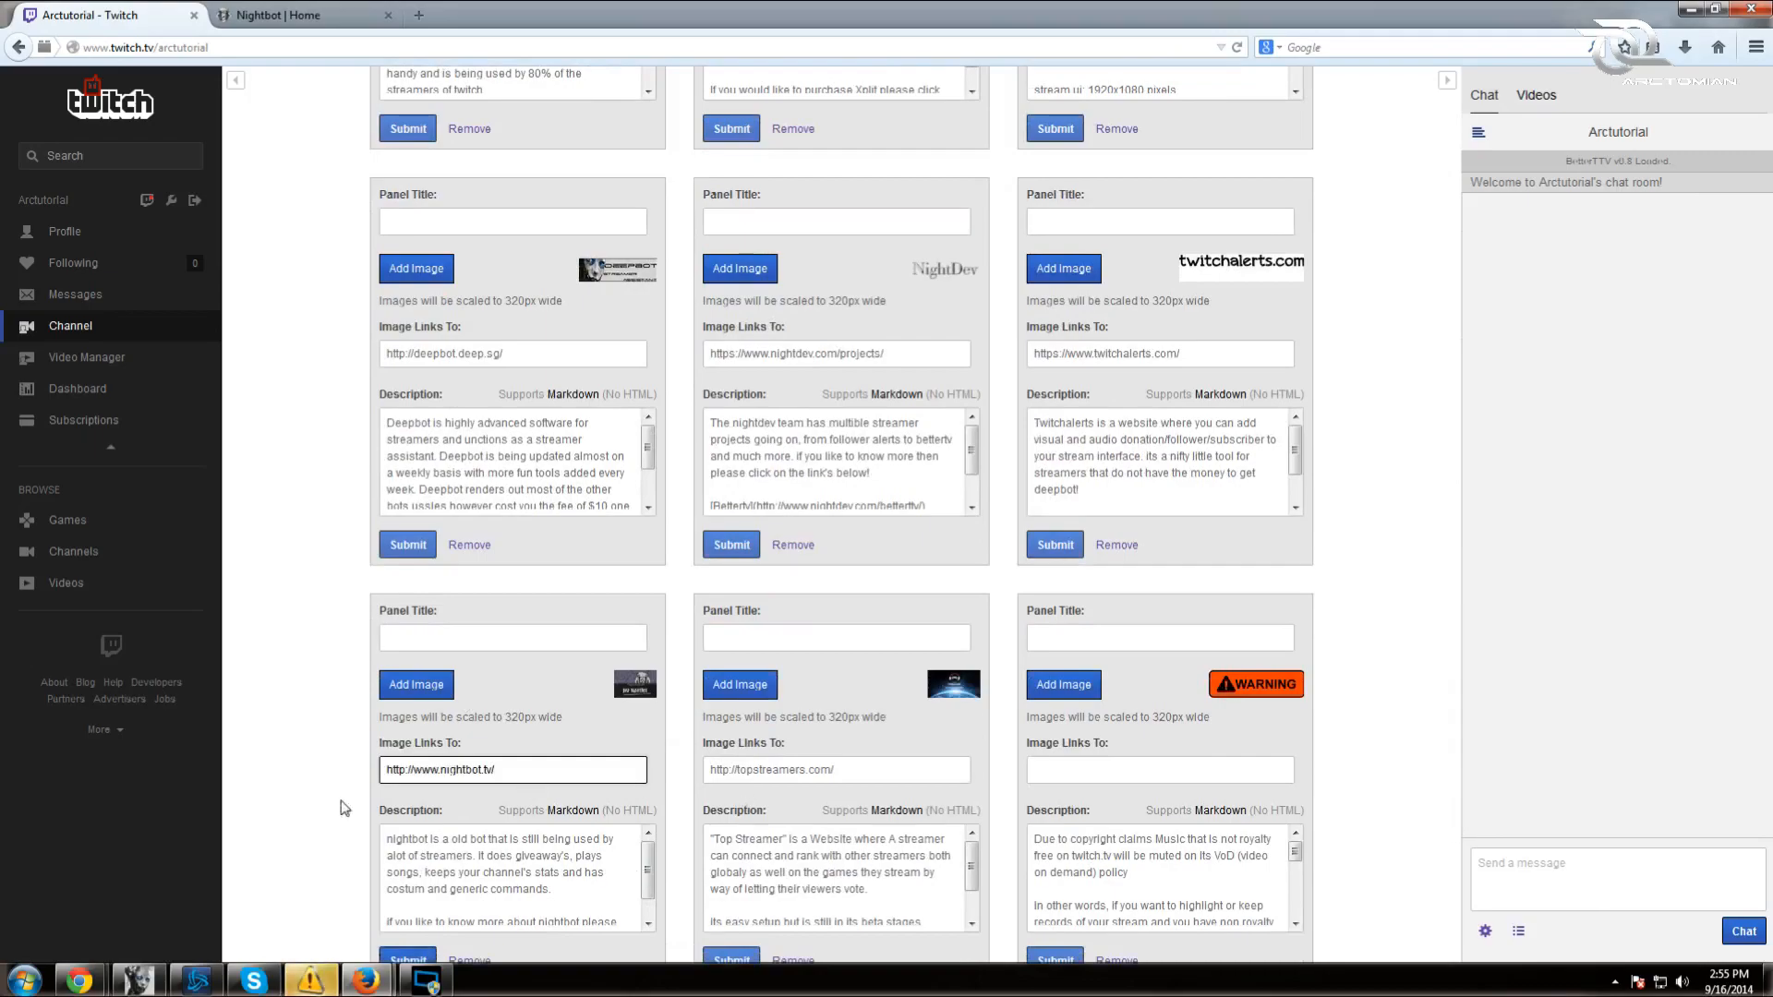
{"action": "scroll", "coordinate": [341, 803], "scroll_direction": "down", "scroll_amount": 1}
{"action": "left_click", "coordinate": [409, 845]}
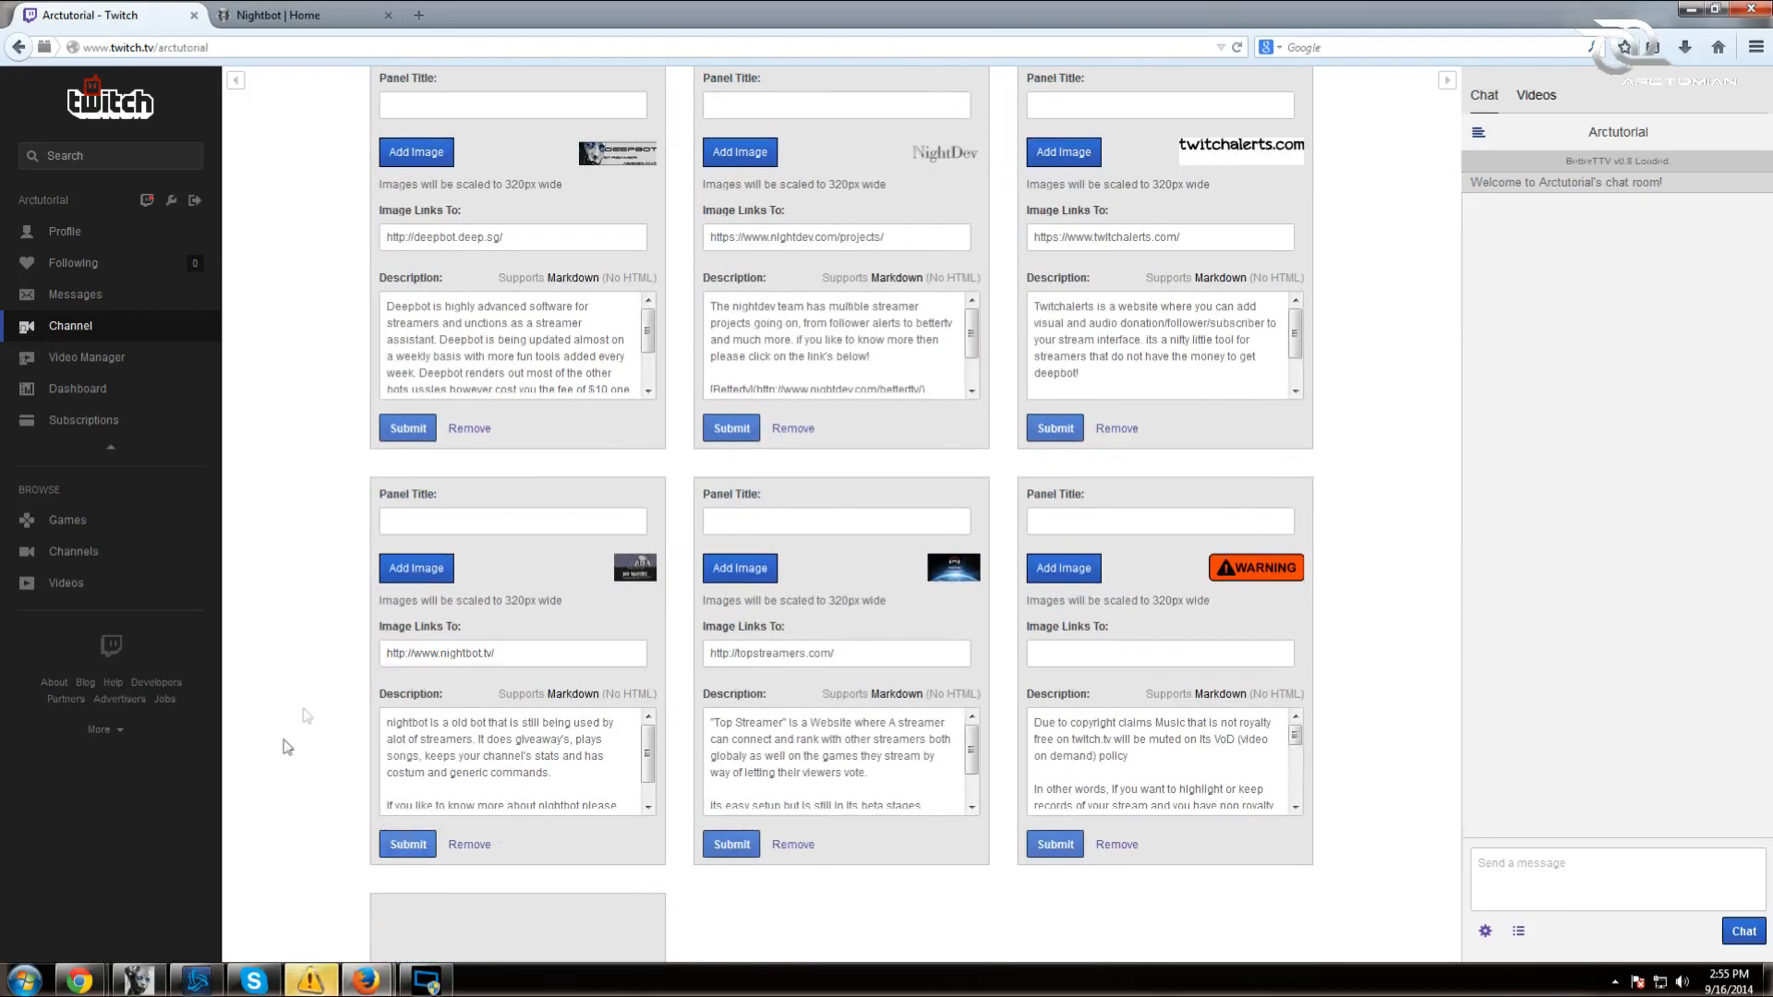
- Turn off panel editing on the Twitch channel page
{"action": "scroll", "coordinate": [338, 654], "scroll_direction": "up", "scroll_amount": 5}
{"action": "scroll", "coordinate": [342, 656], "scroll_direction": "up", "scroll_amount": 8}
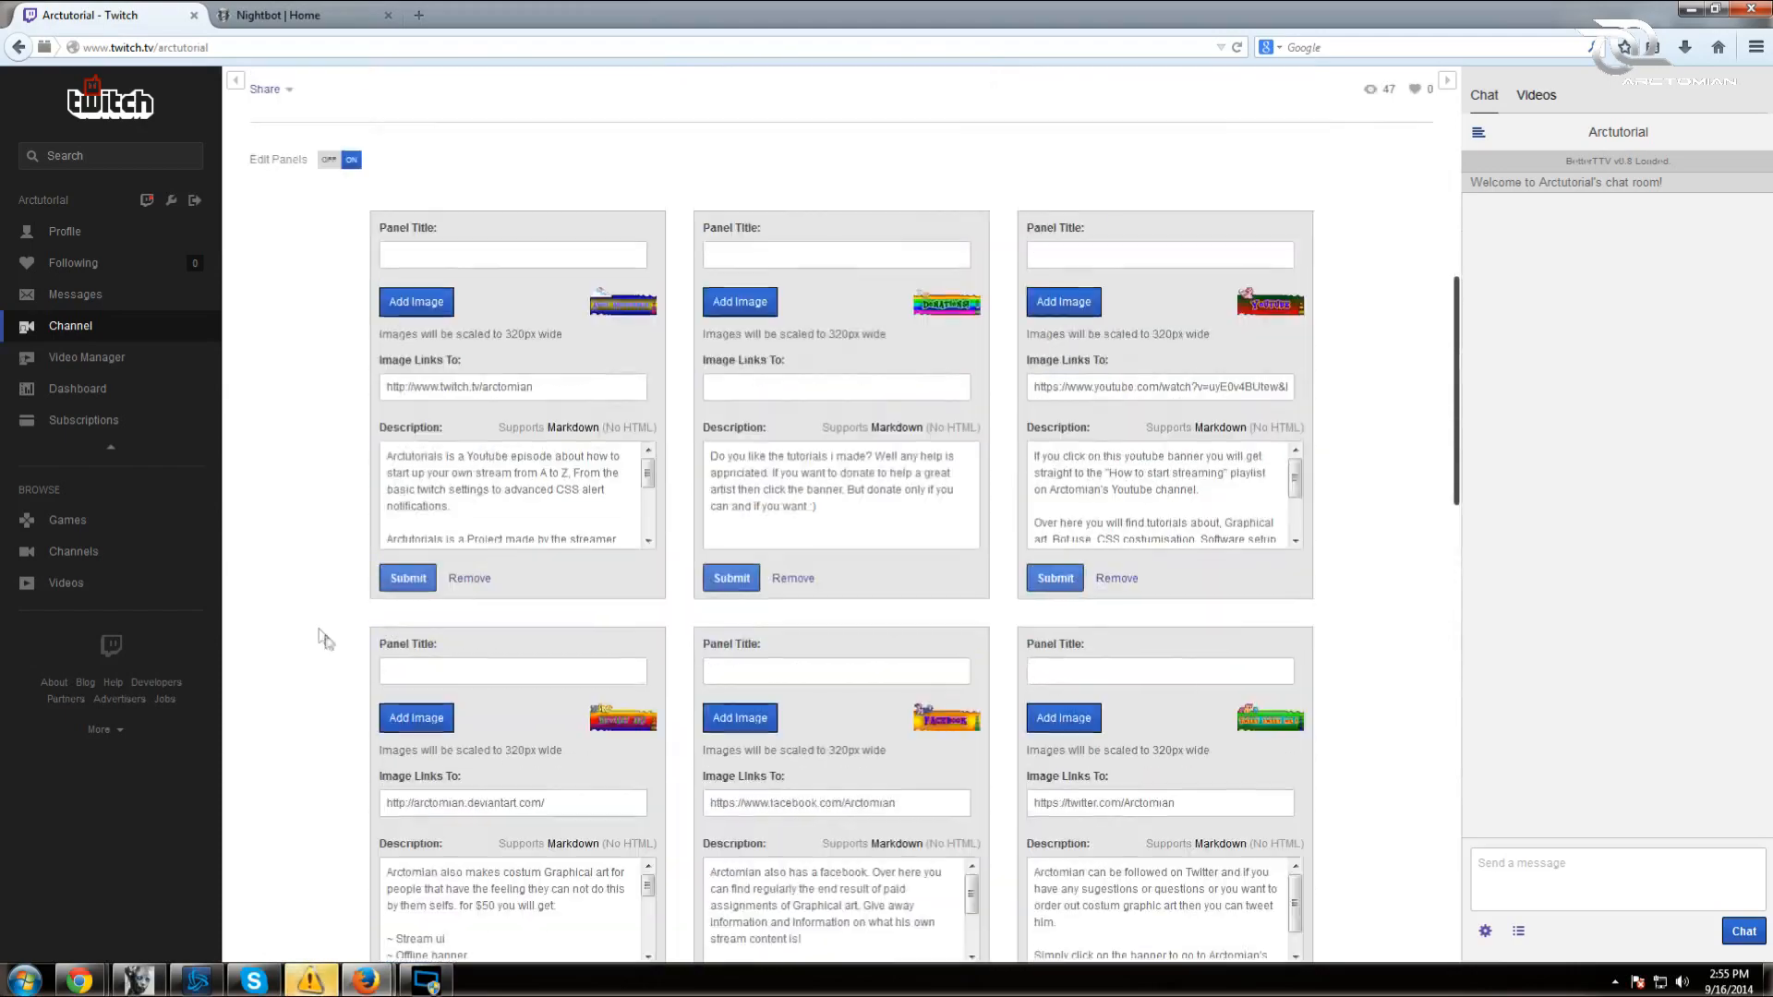
{"action": "scroll", "coordinate": [352, 469], "scroll_direction": "up", "scroll_amount": 5}
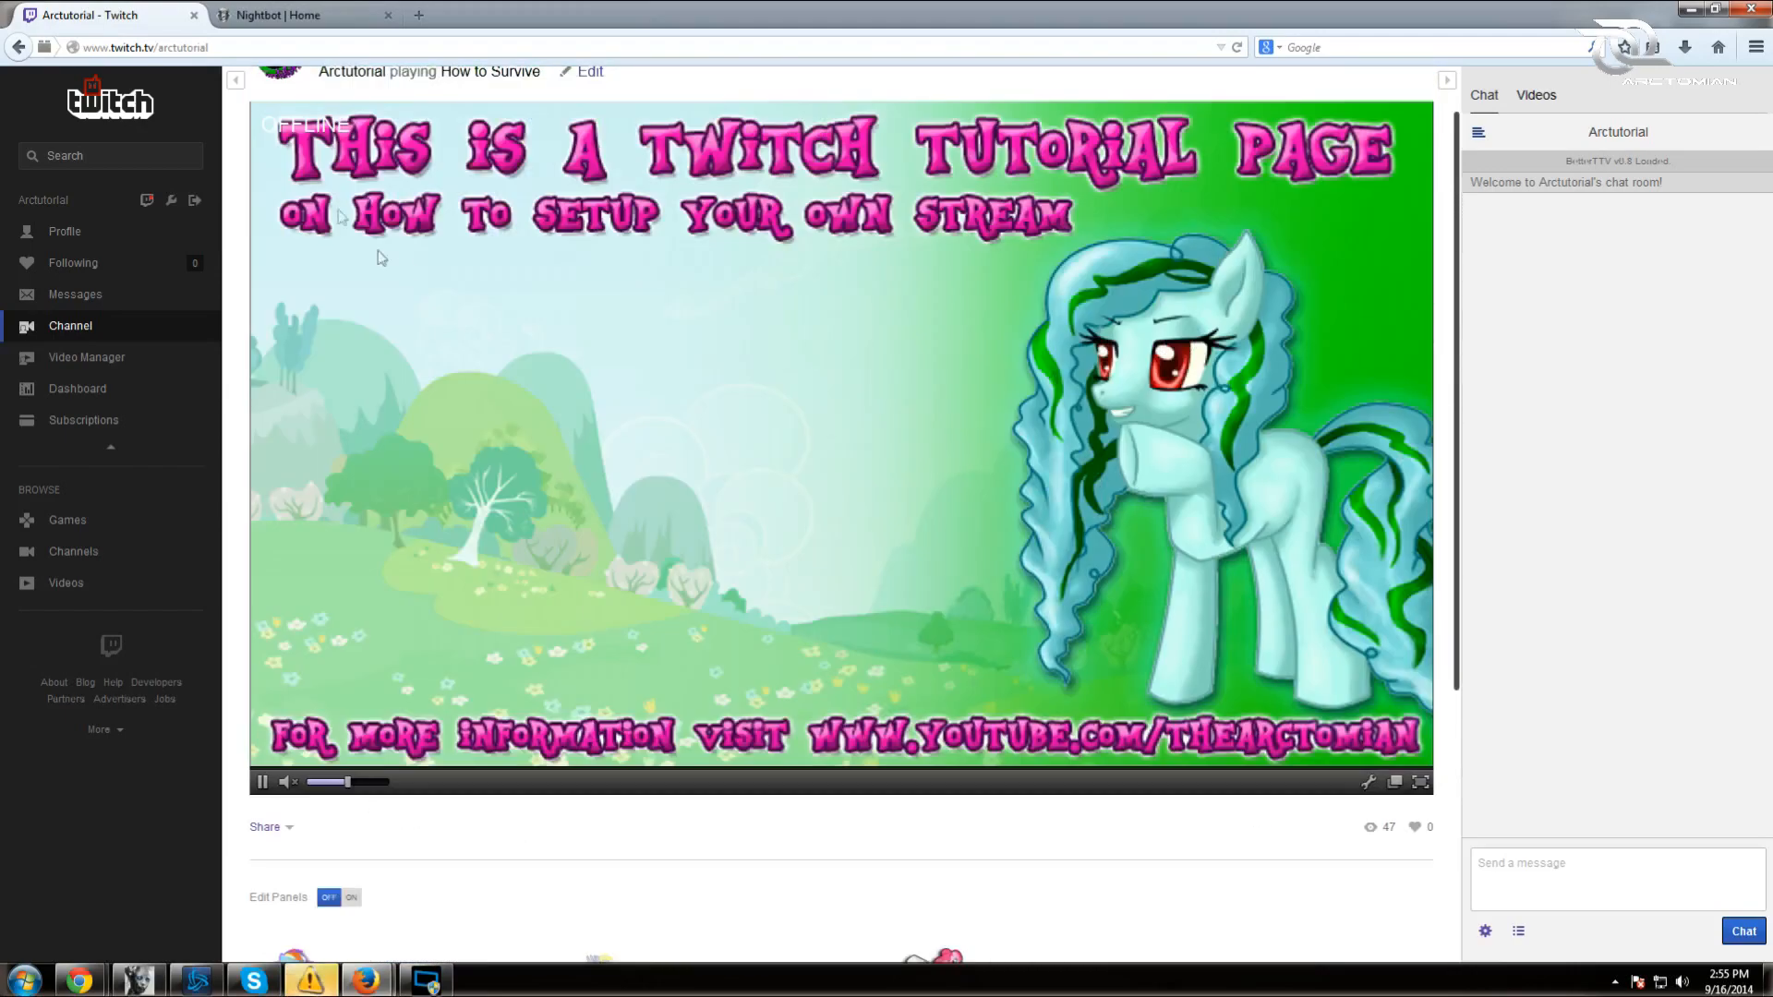
- Return to the Nightbot site, look at its login form and go back without logging in
{"action": "left_click", "coordinate": [277, 14]}
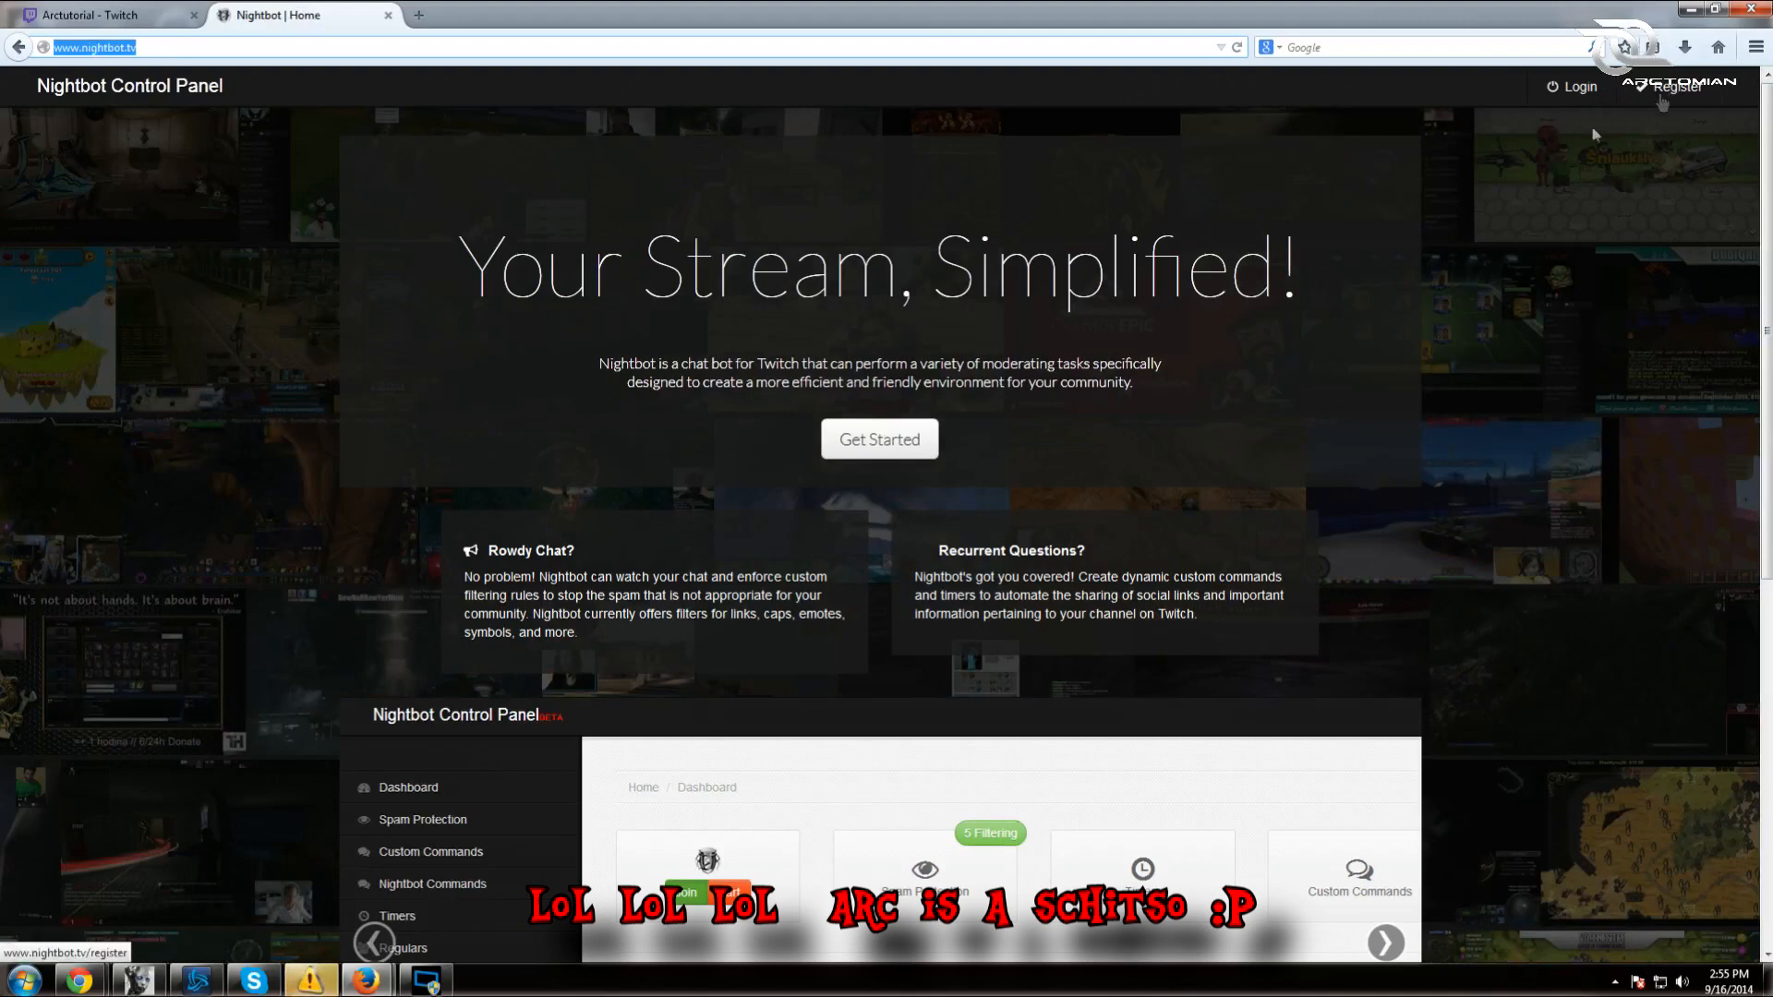
{"action": "left_click", "coordinate": [1574, 86]}
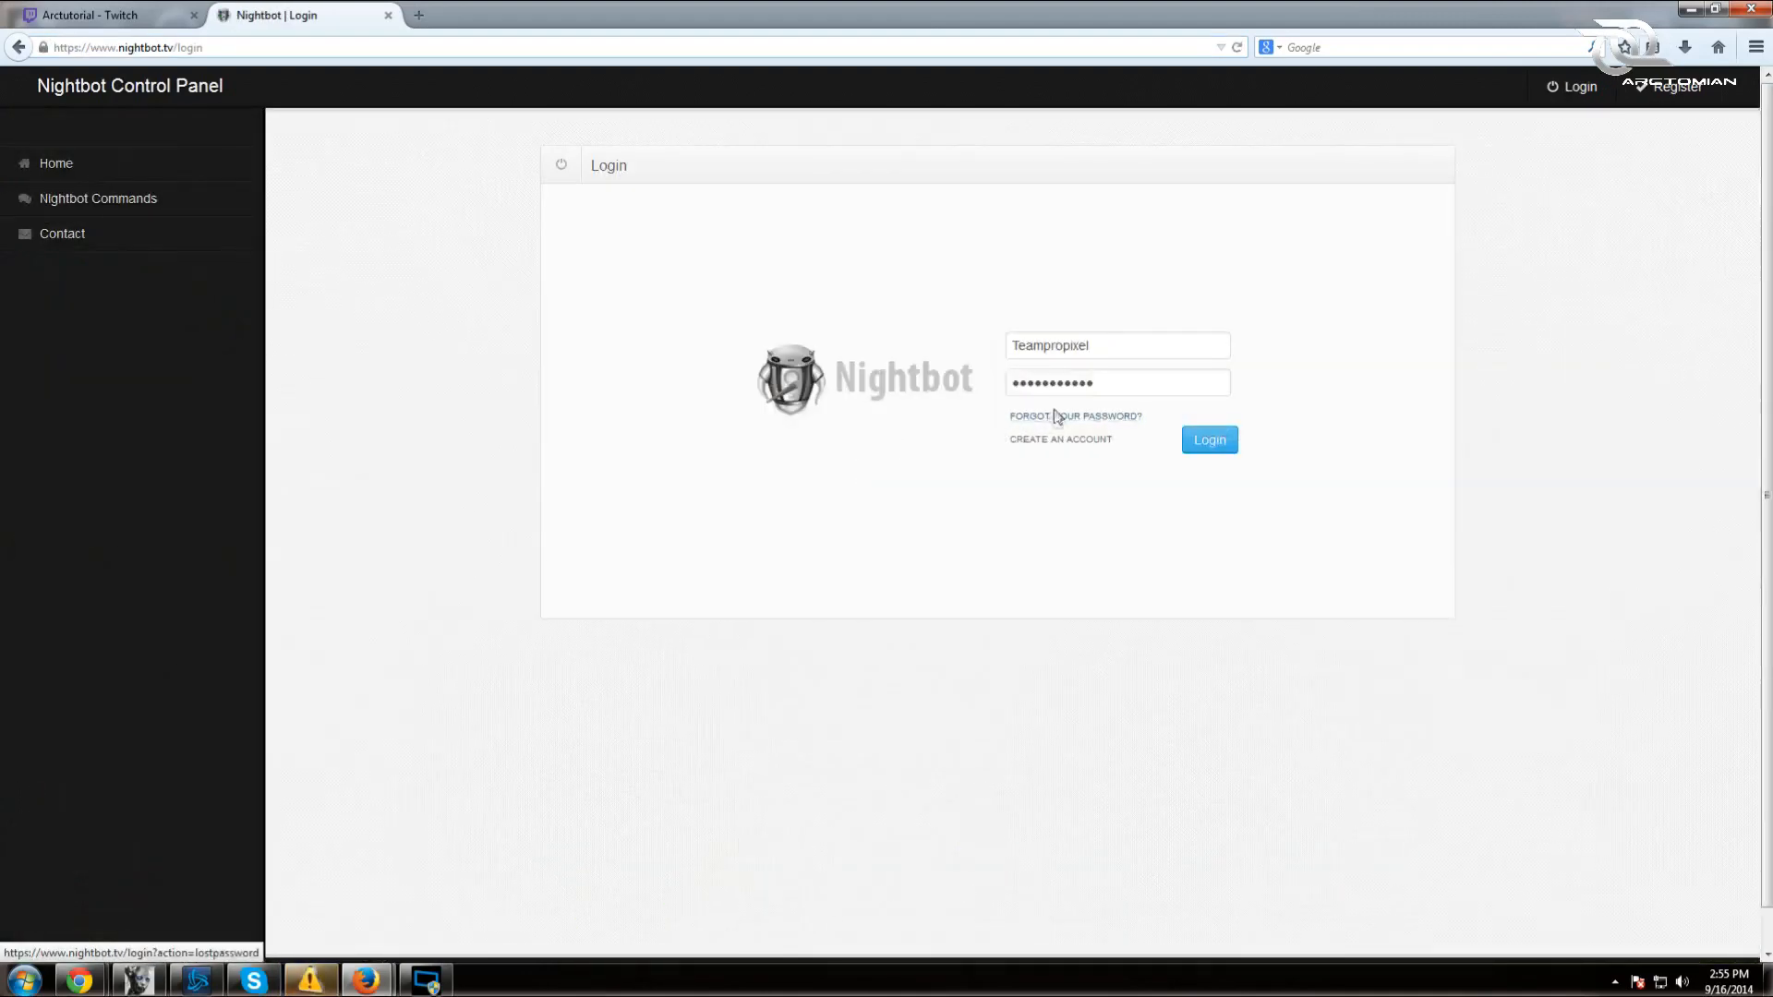
{"action": "double_click", "coordinate": [1063, 346]}
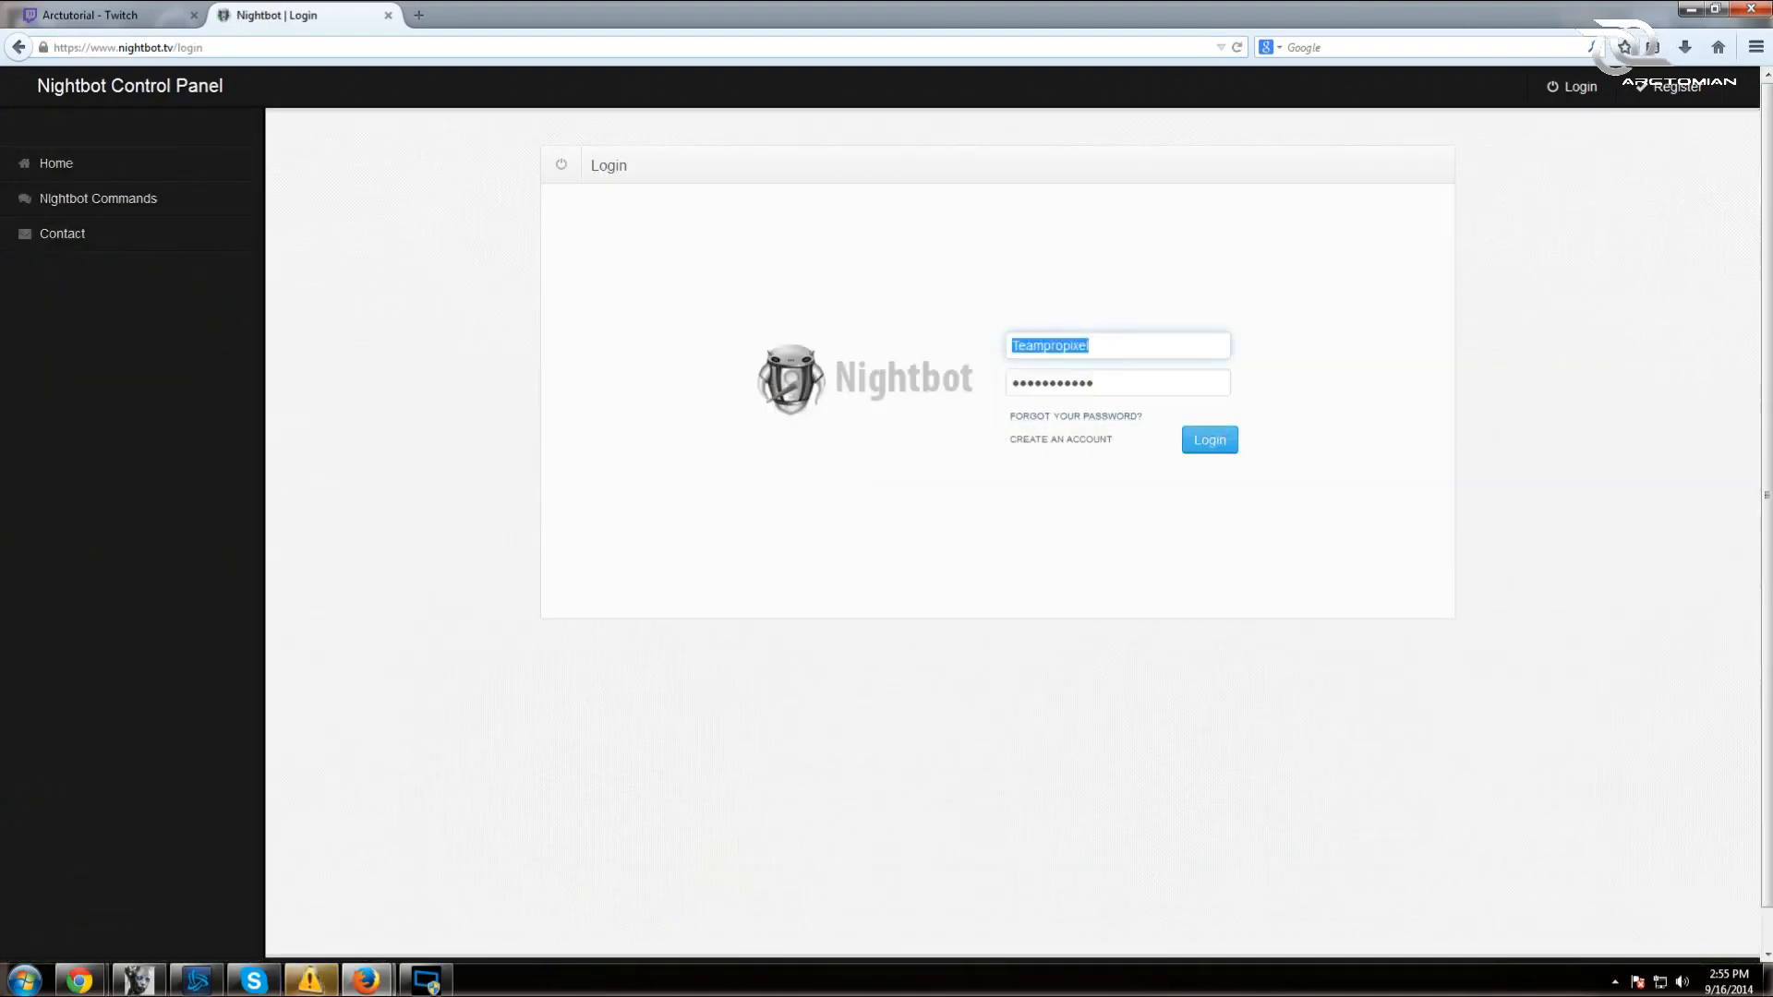
{"action": "left_click", "coordinate": [18, 47]}
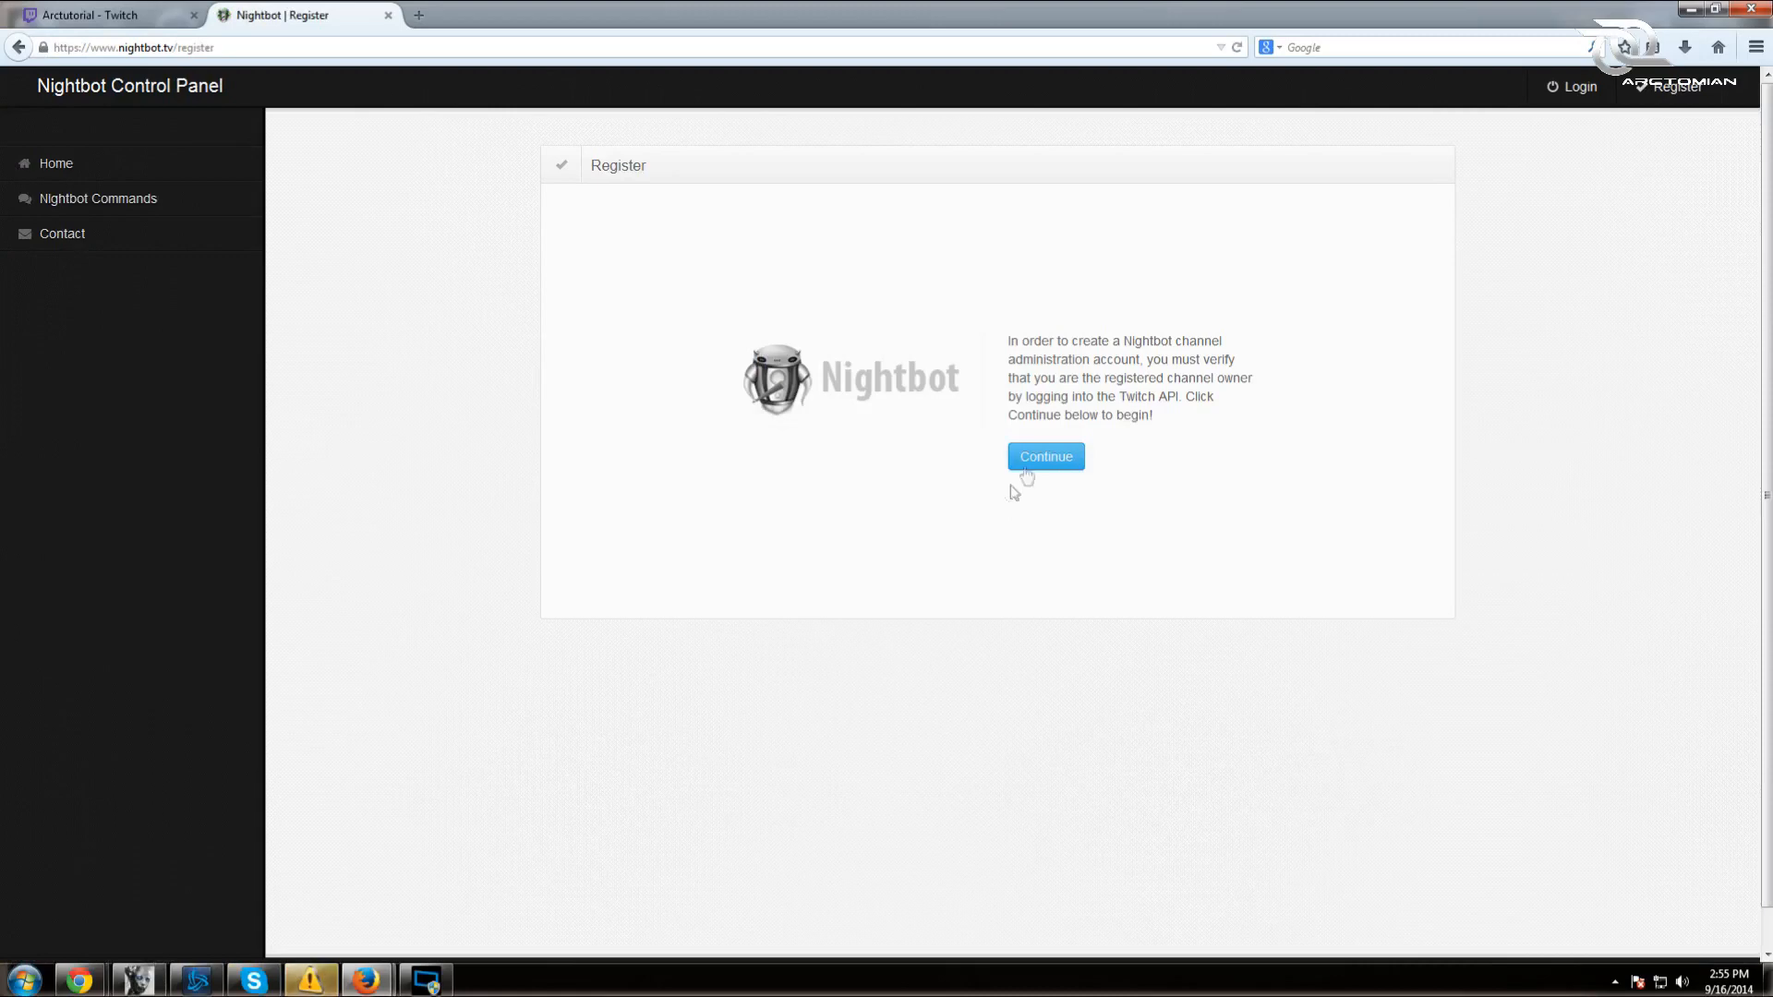
- Authorize Nightbot to use the Twitch account and register with a newly chosen account password
{"action": "left_click", "coordinate": [1026, 467]}
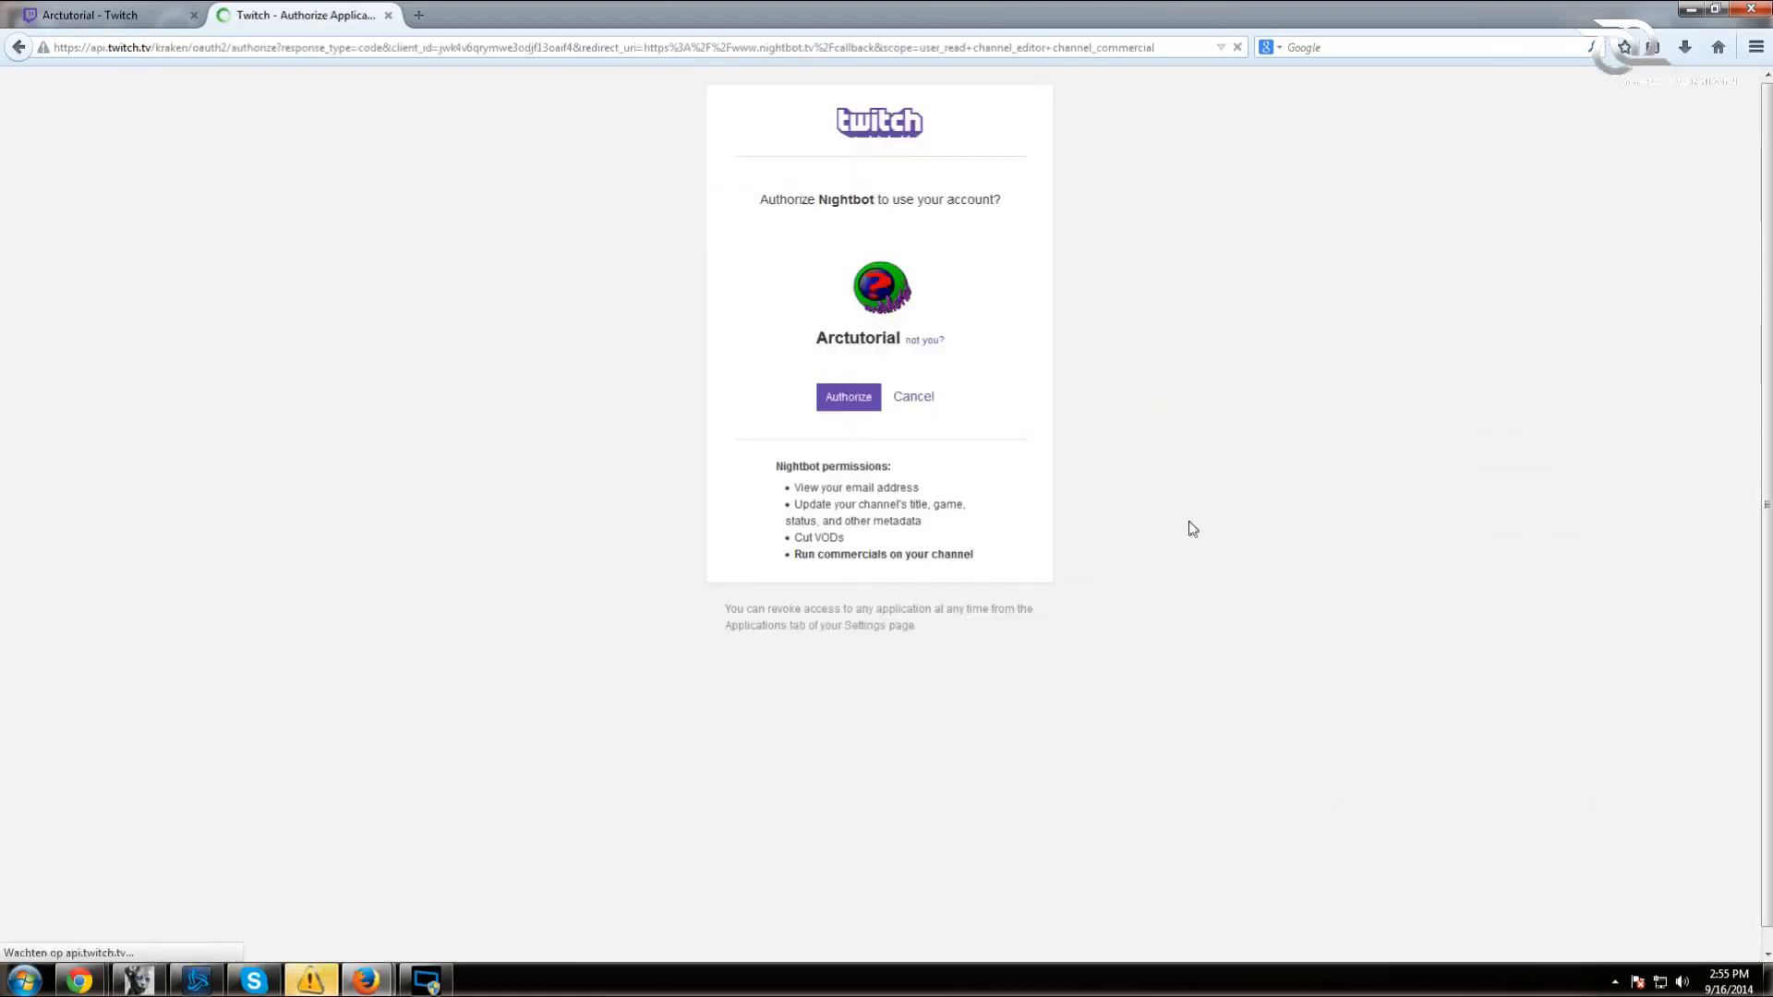
{"action": "left_click", "coordinate": [867, 401]}
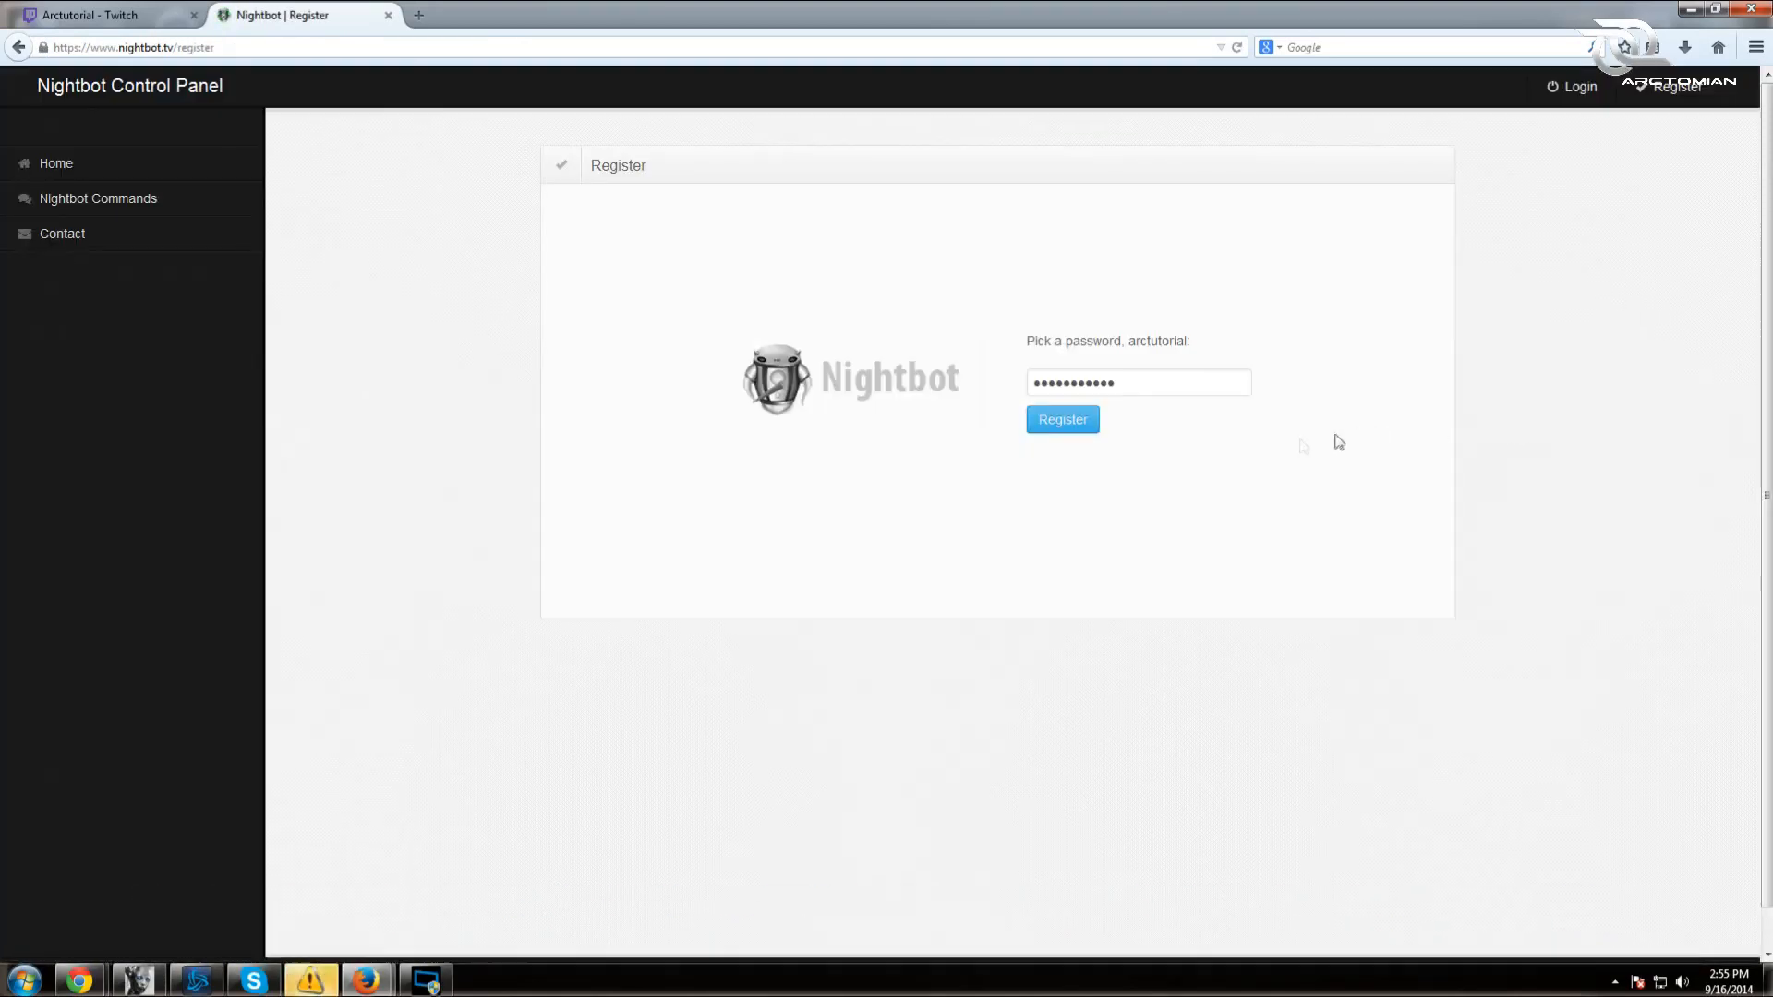
{"action": "double_click", "coordinate": [1108, 384]}
{"action": "type", "text": "••"}
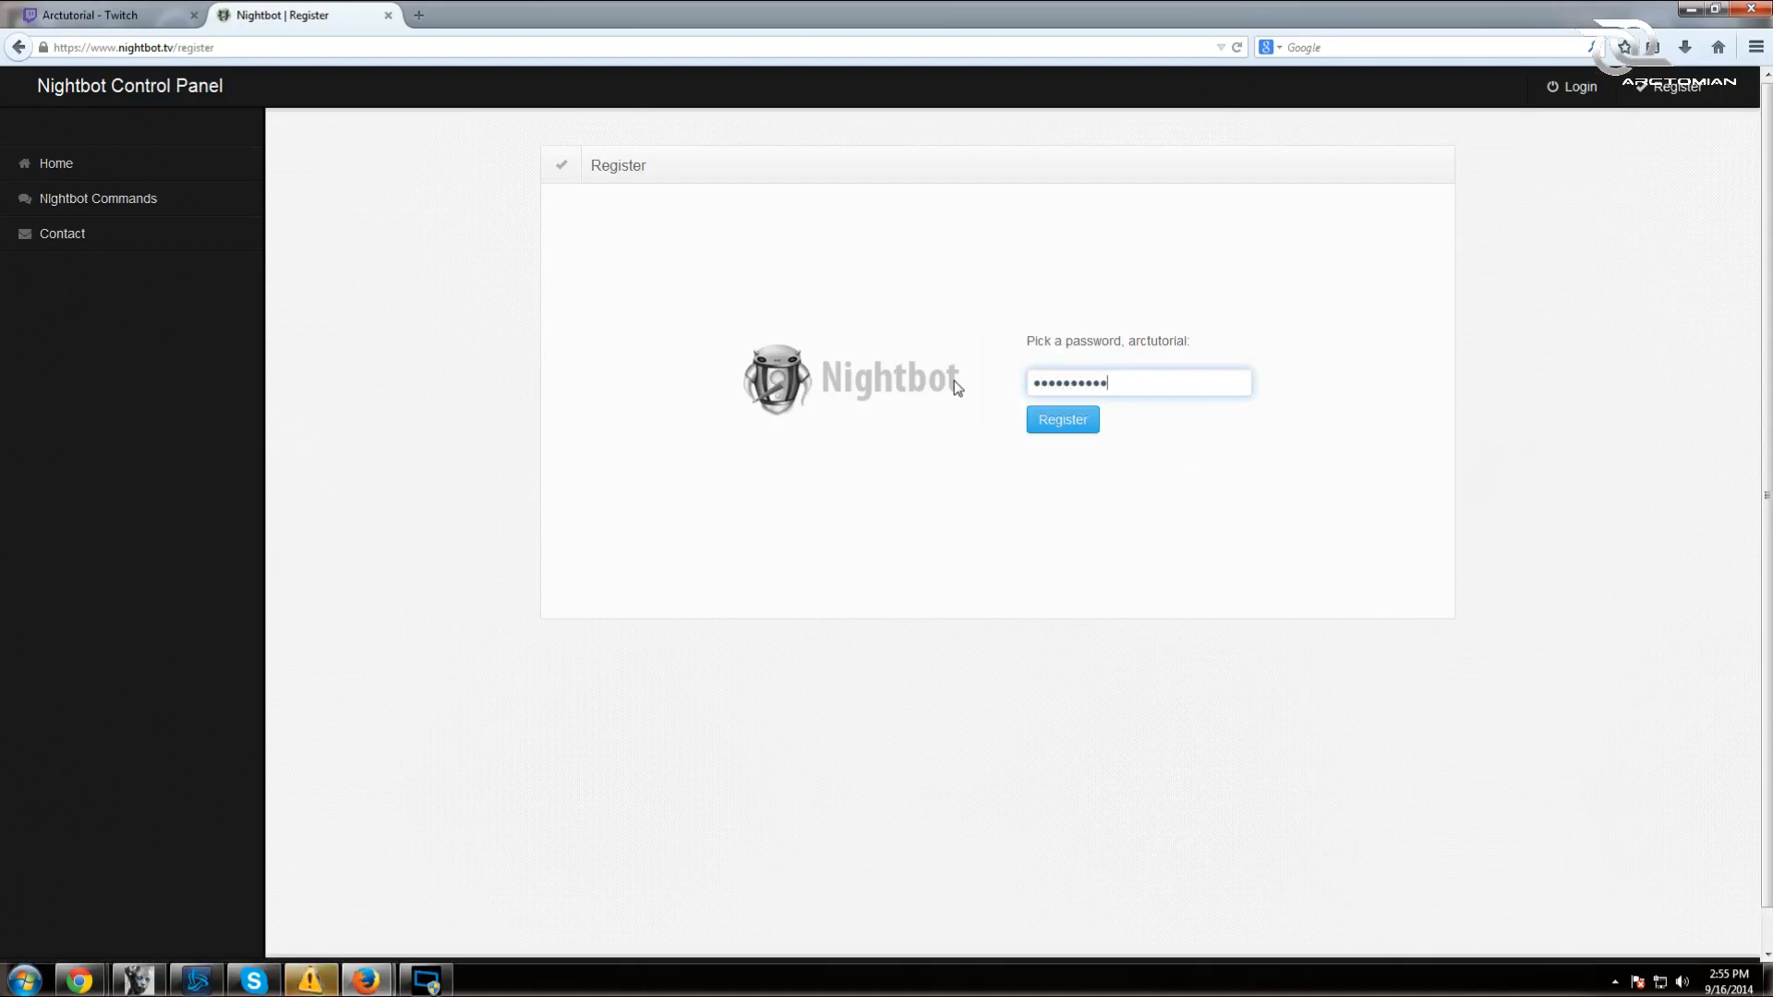
{"action": "left_click", "coordinate": [1060, 420]}
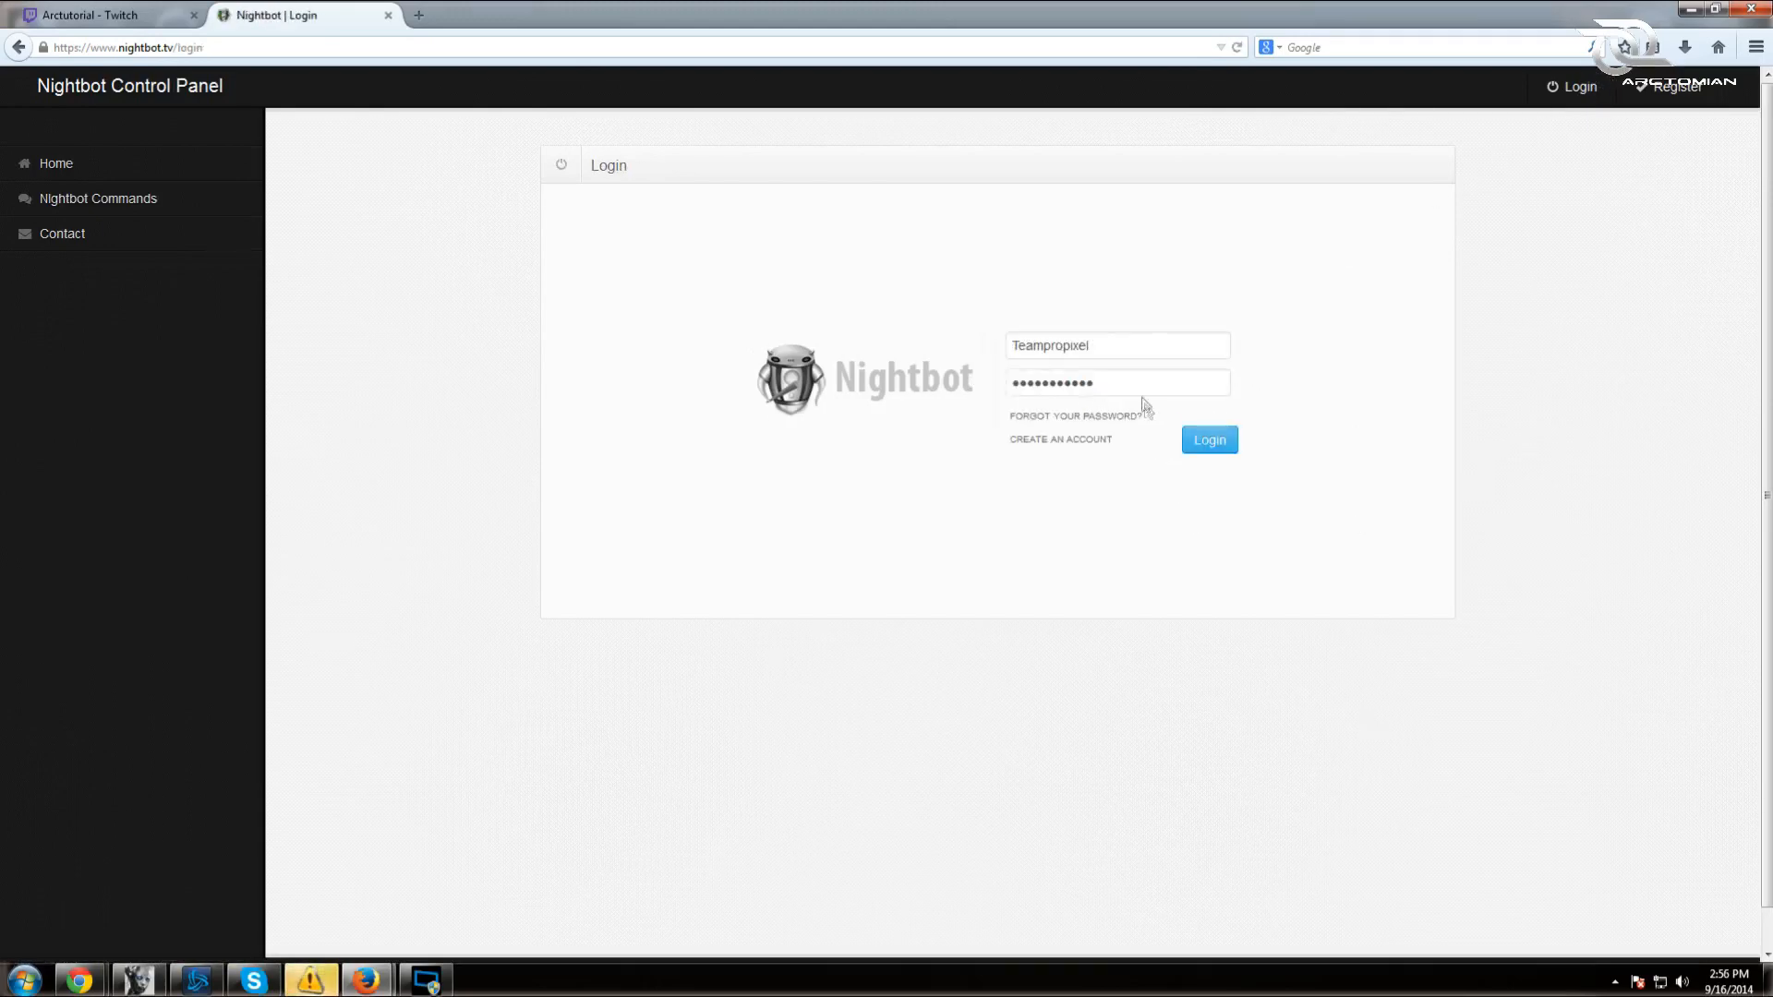
- Log in to Nightbot with the channel's username and let the browser remember the password
{"action": "left_click_drag", "start_coordinate": [1120, 355], "coordinate": [981, 370]}
{"action": "type", "text": "Ar"}
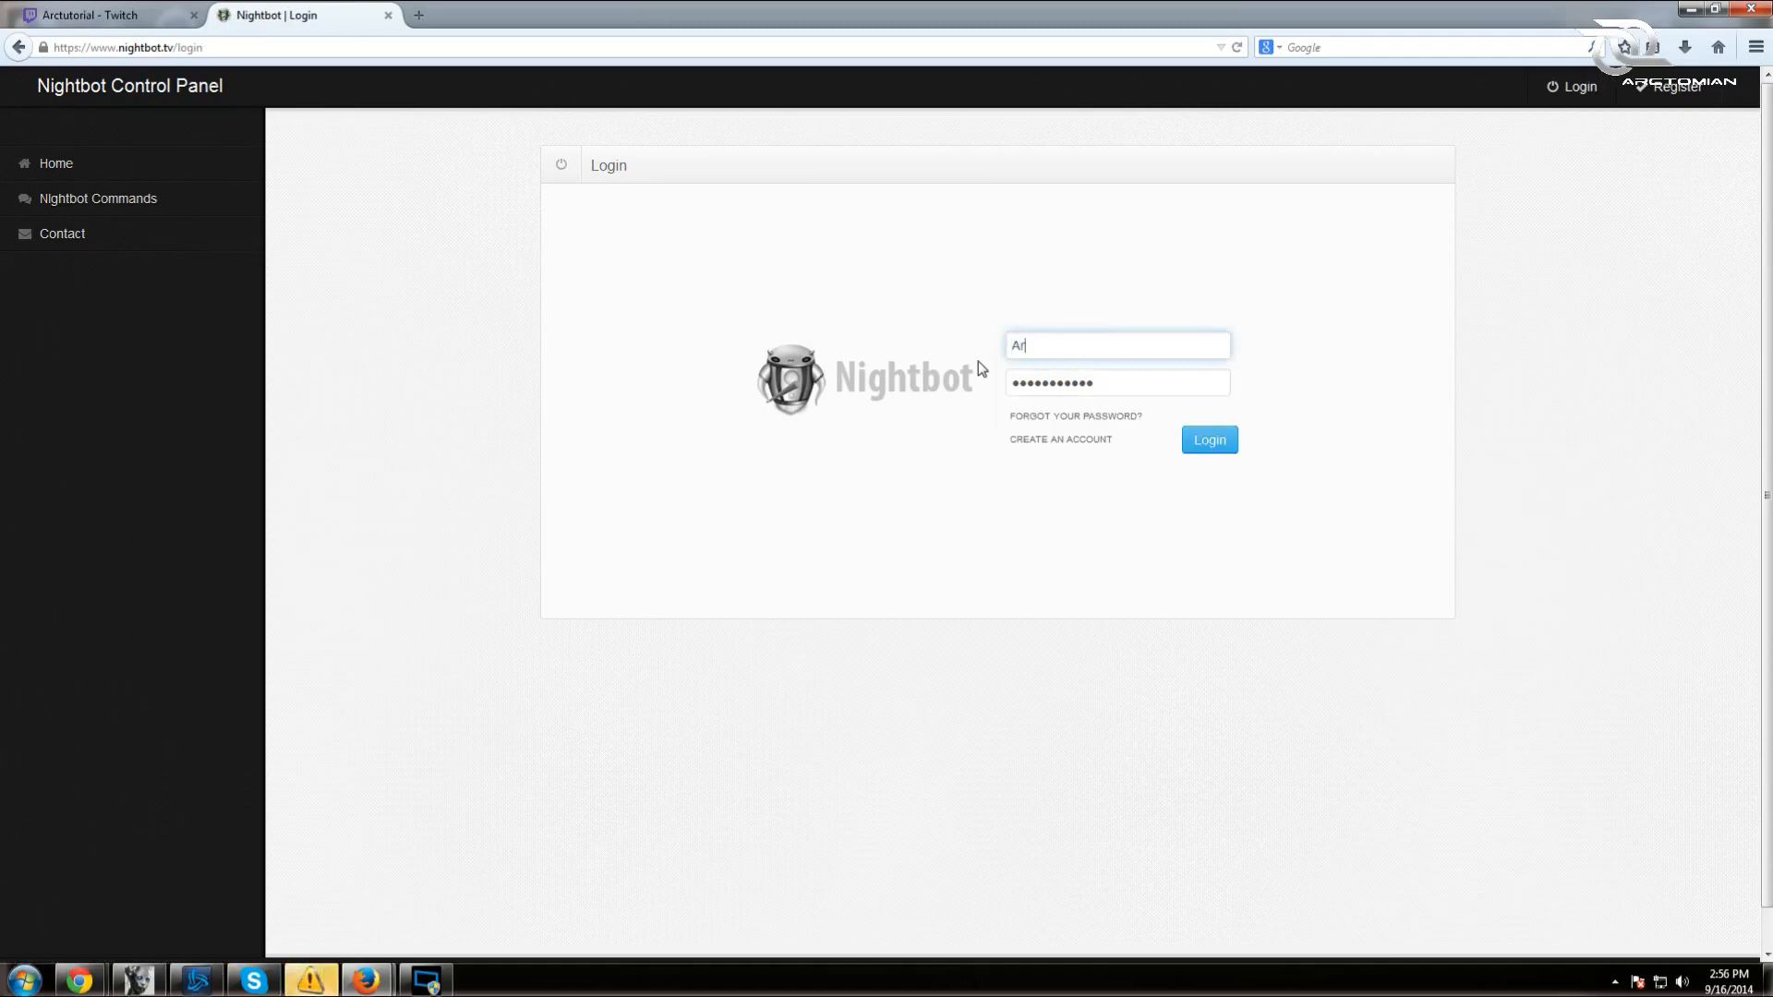
{"action": "type", "text": "ctutorial"}
{"action": "left_click", "coordinate": [1193, 447]}
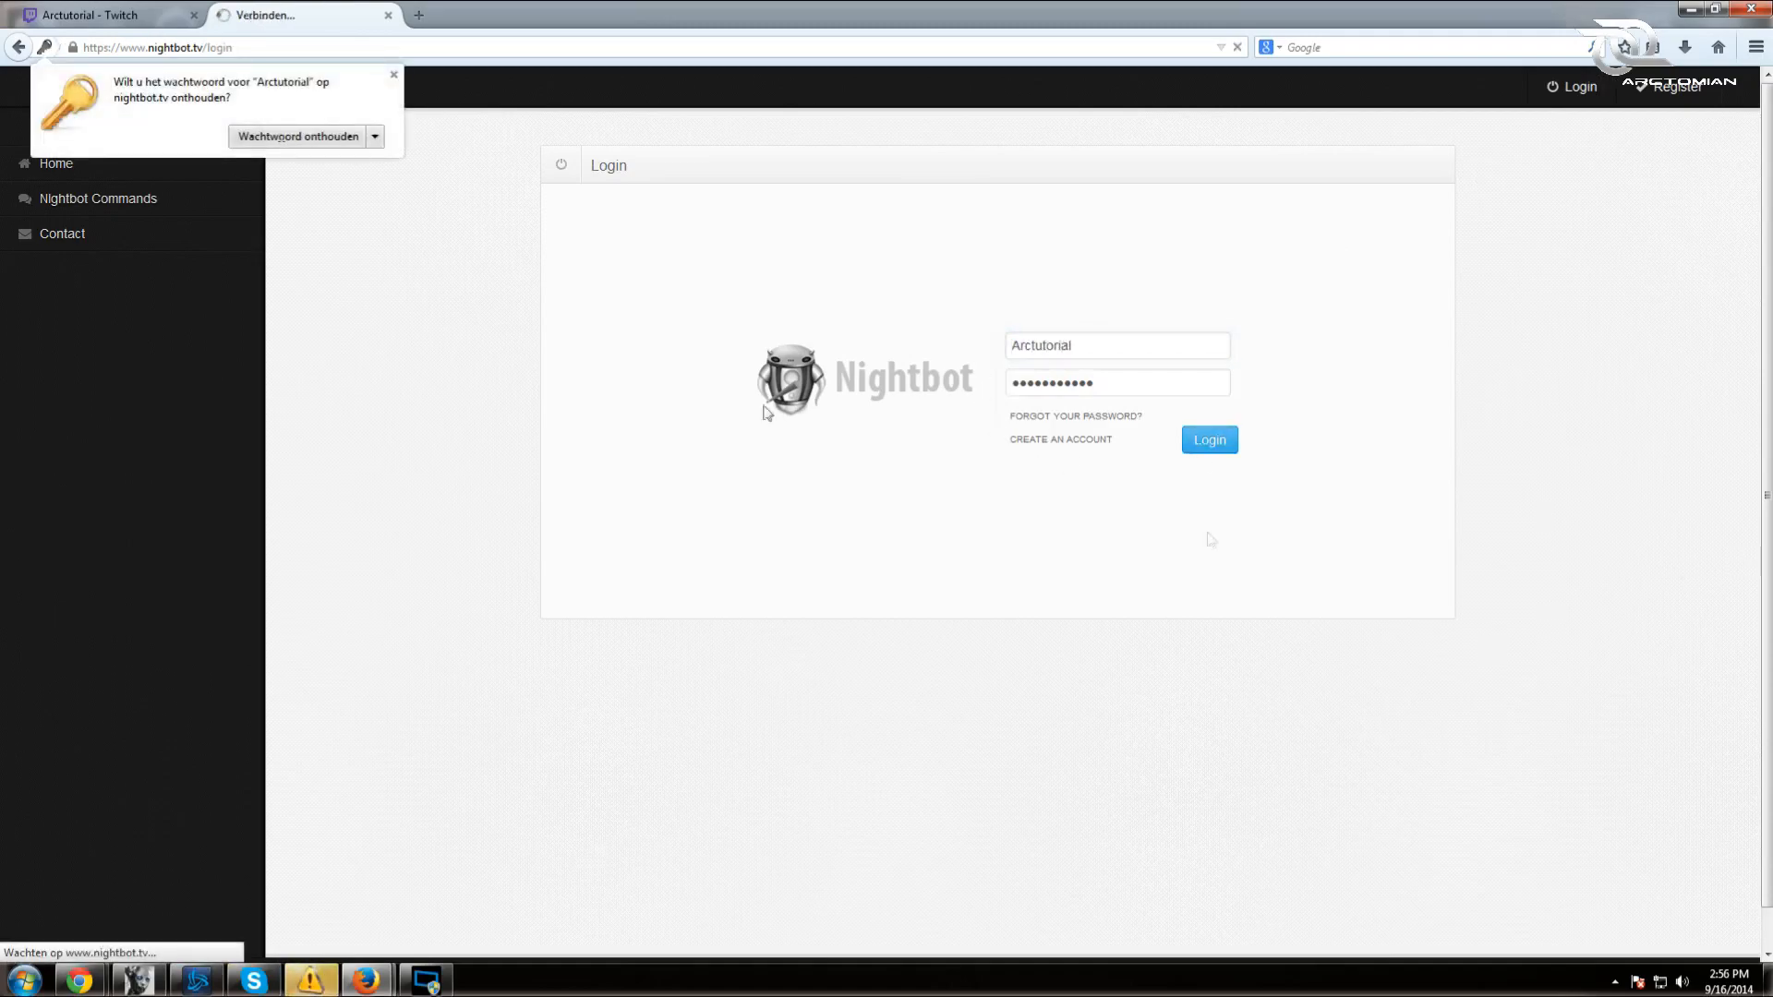
{"action": "left_click", "coordinate": [319, 140]}
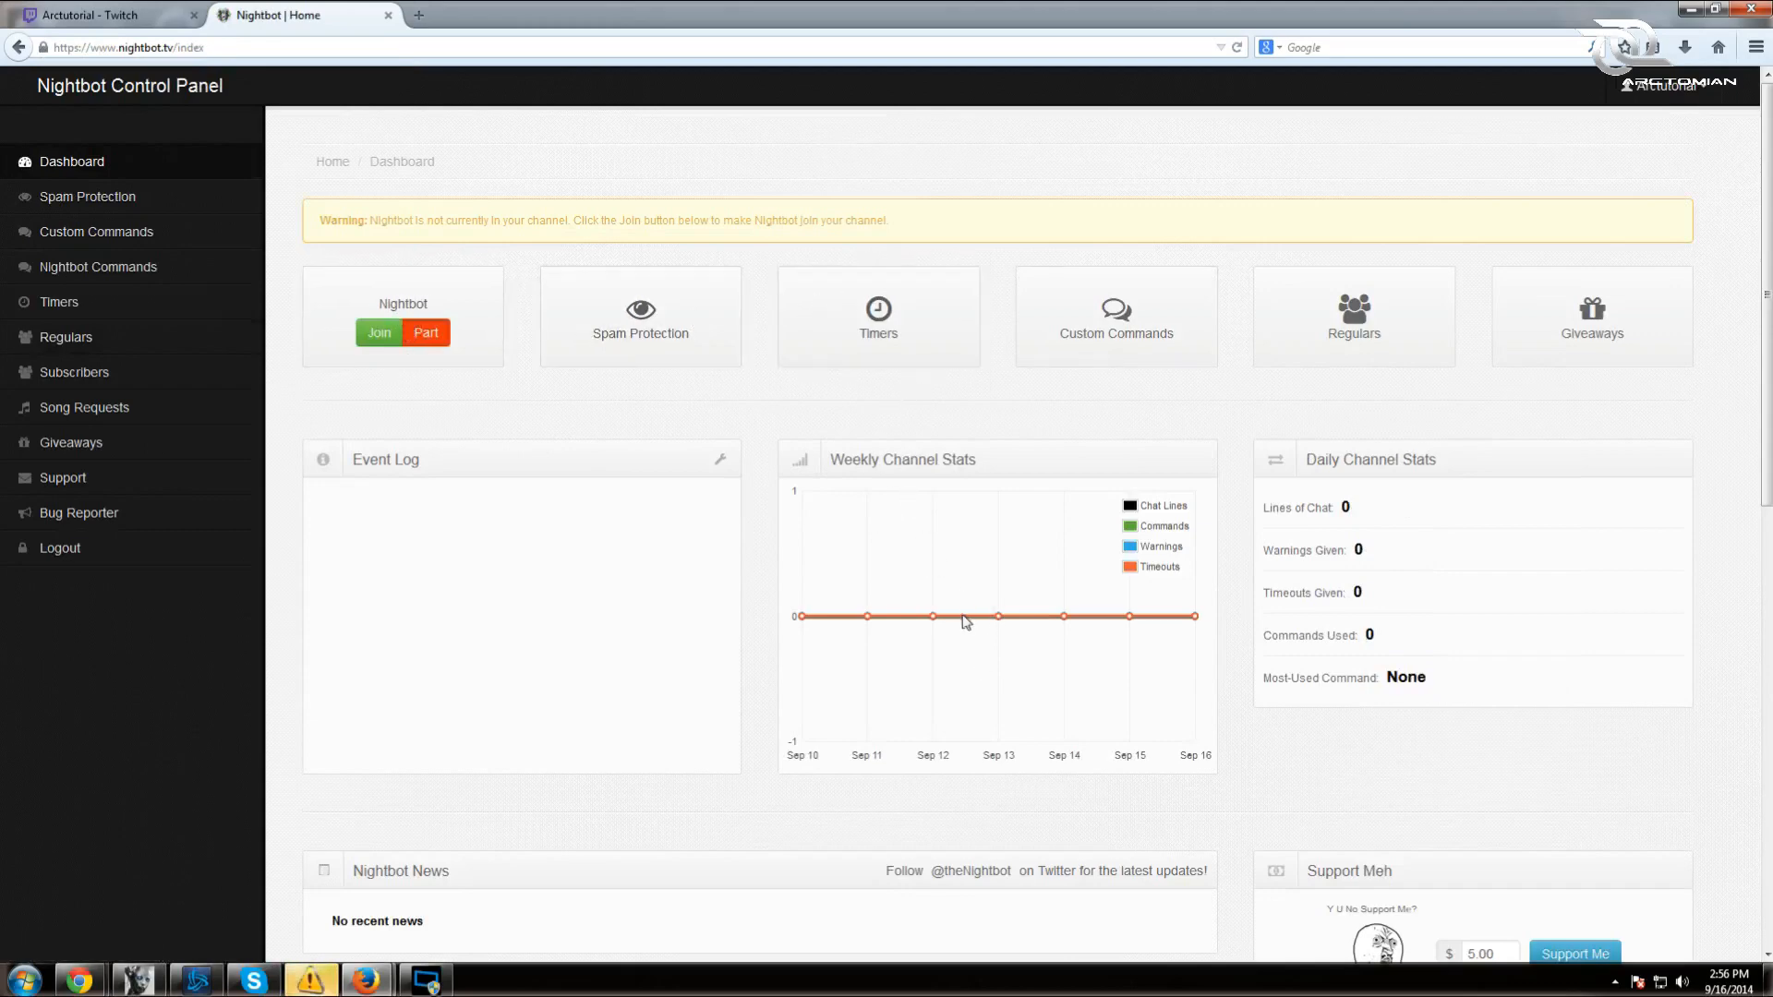
- Look through the Nightbot dashboard, including the news, top supporters and explanations of the global channel, viewer and RAM usage stats
{"action": "scroll", "coordinate": [1000, 585], "scroll_direction": "down", "scroll_amount": 6}
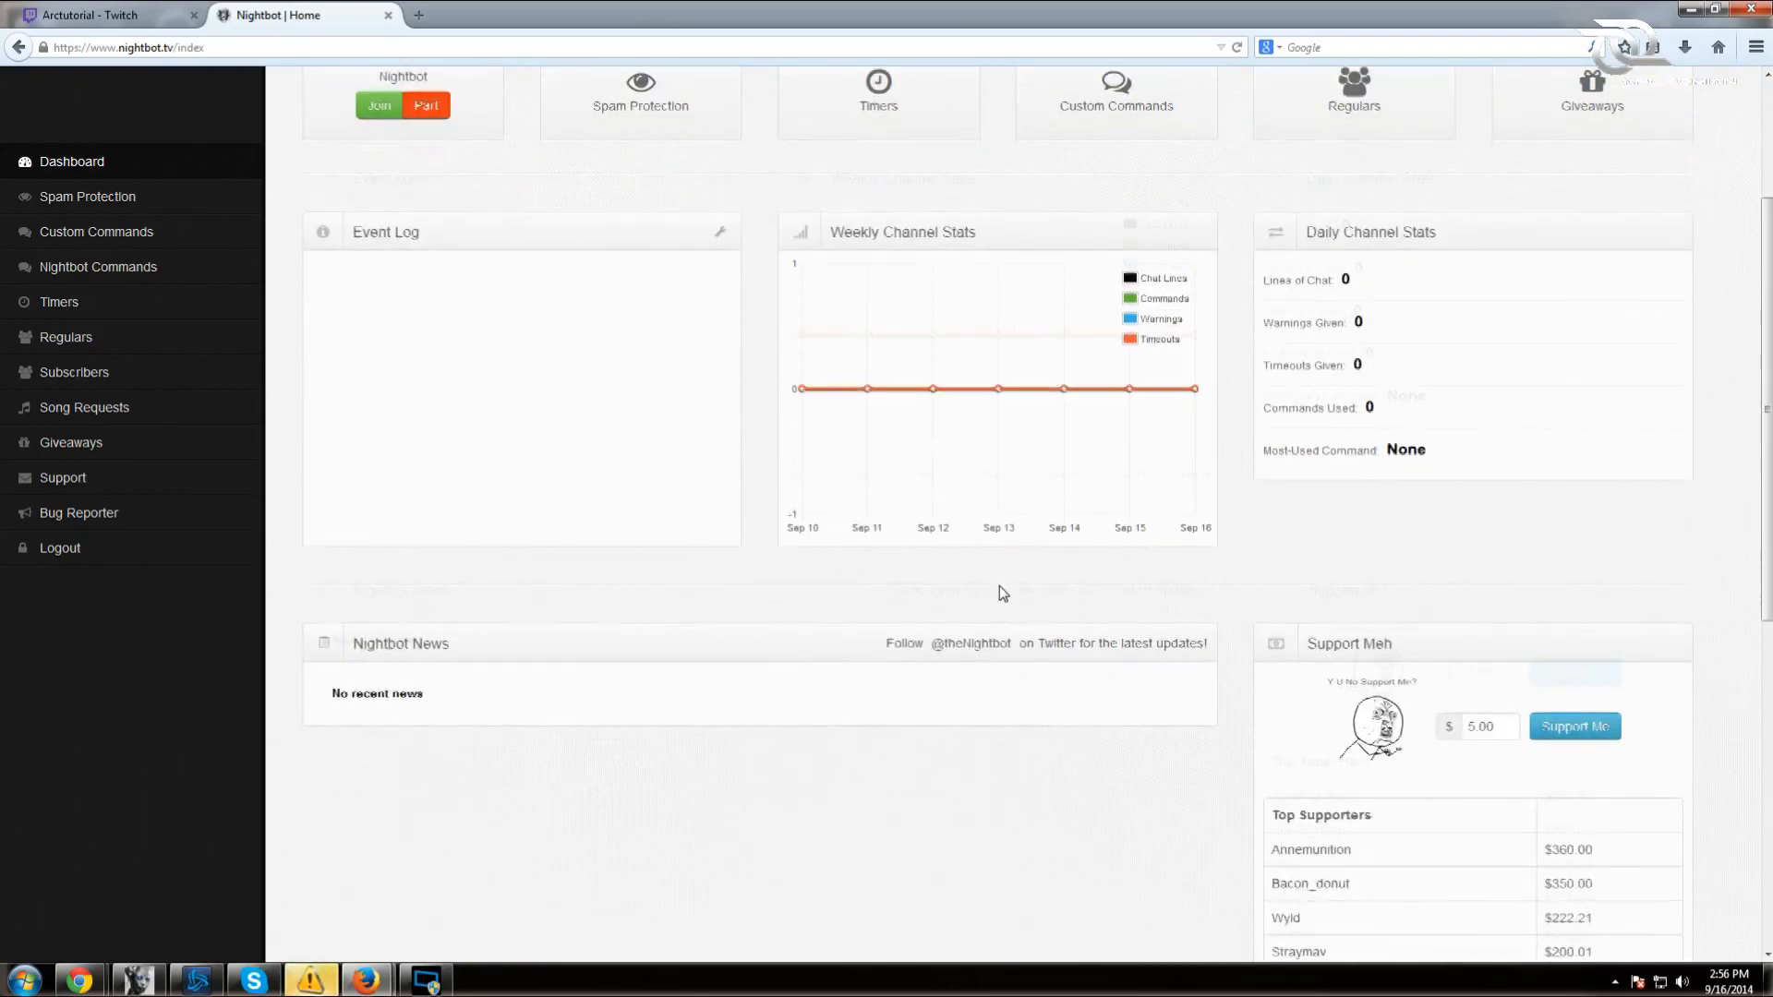
{"action": "scroll", "coordinate": [1000, 585], "scroll_direction": "down", "scroll_amount": 3}
{"action": "scroll", "coordinate": [1376, 499], "scroll_direction": "up", "scroll_amount": 2}
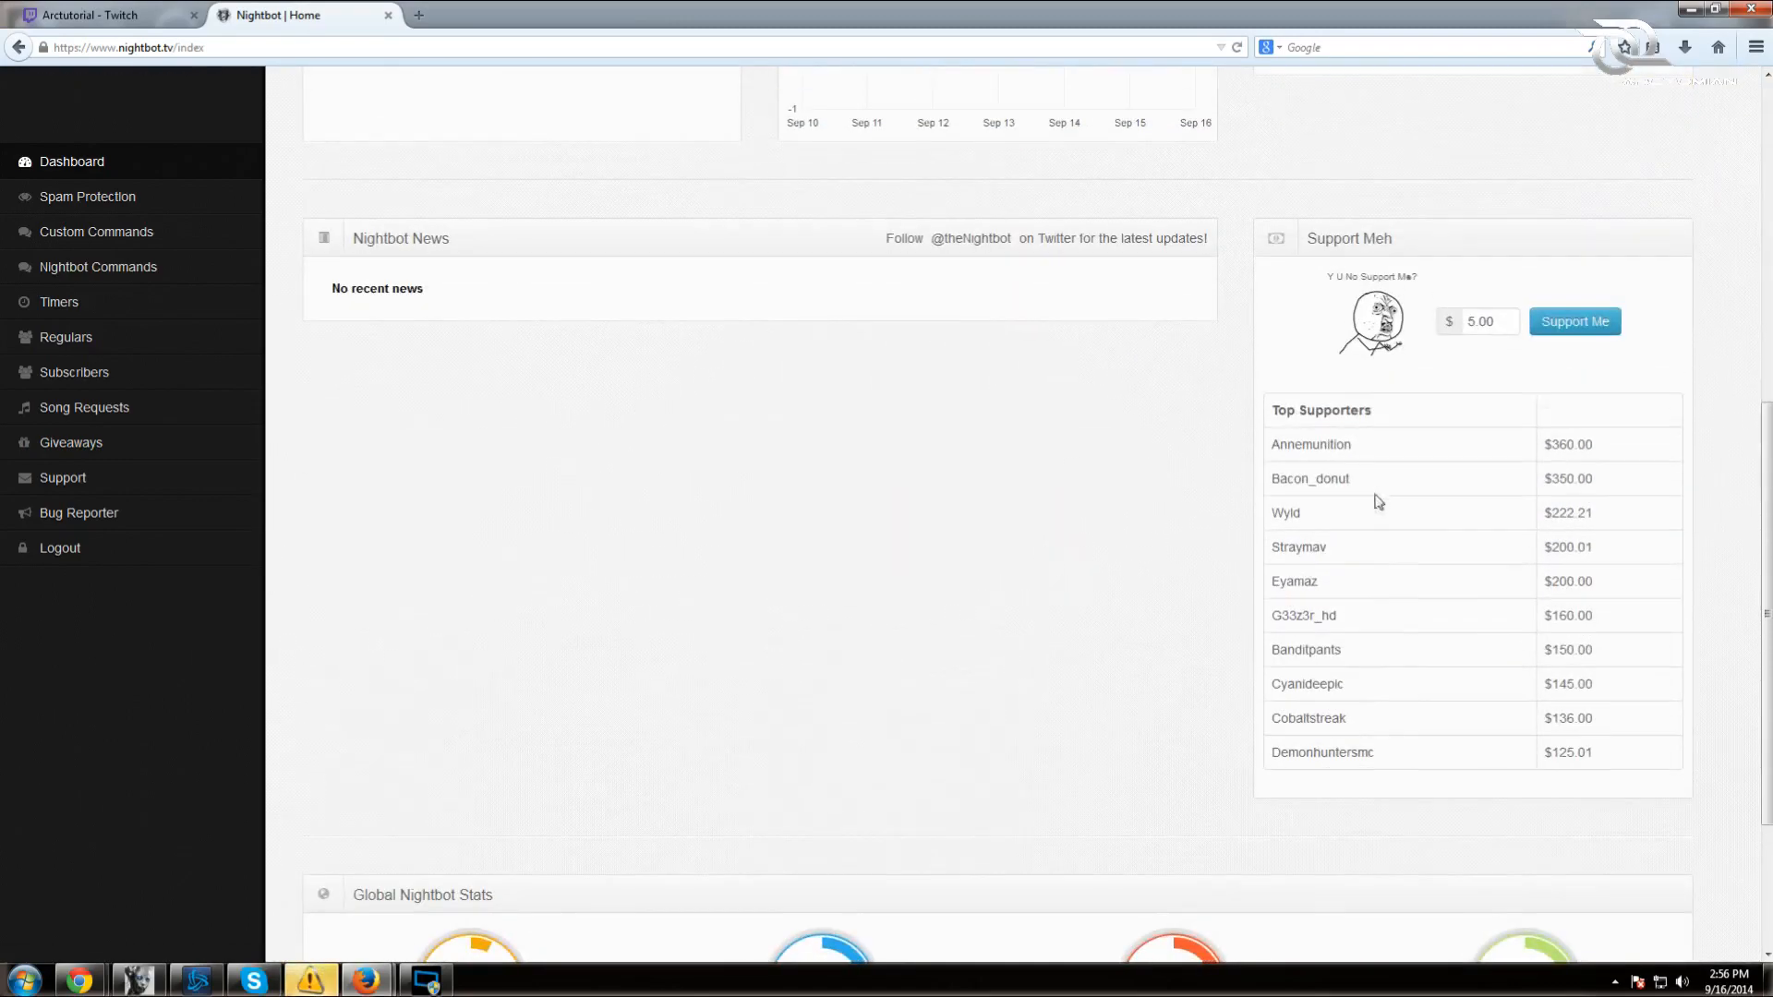
{"action": "scroll", "coordinate": [1472, 520], "scroll_direction": "down", "scroll_amount": 3}
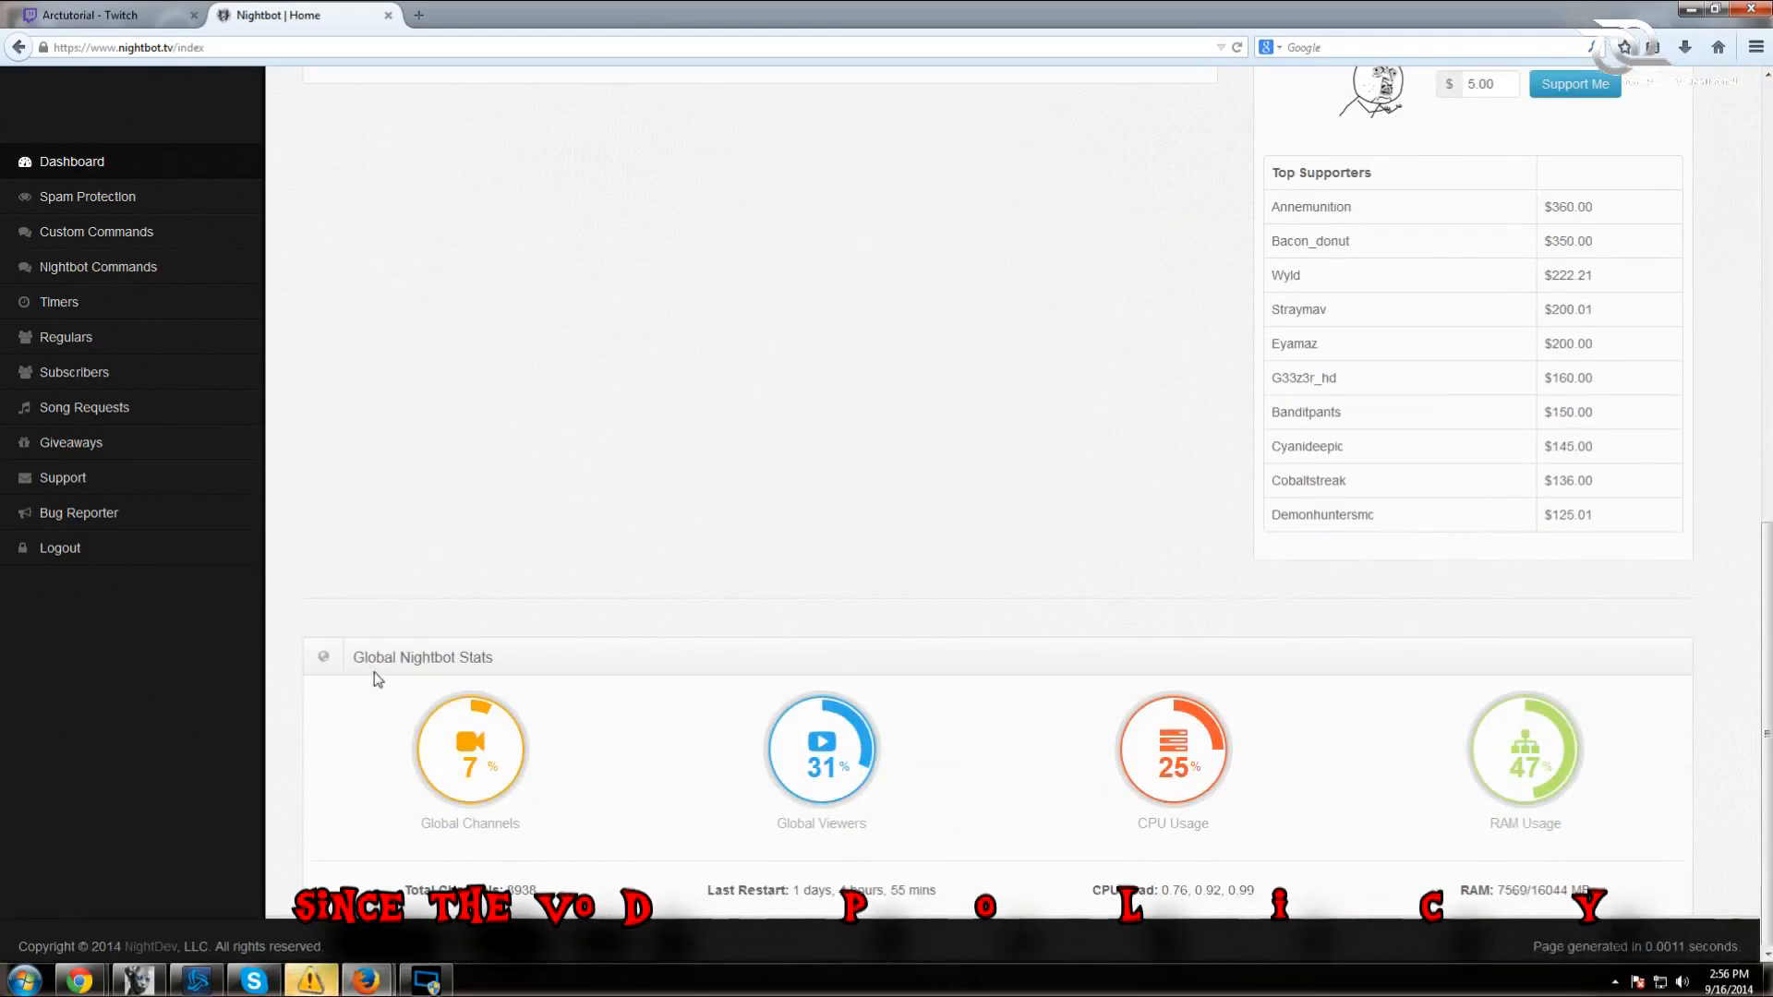
{"action": "mouse_move", "coordinate": [491, 771]}
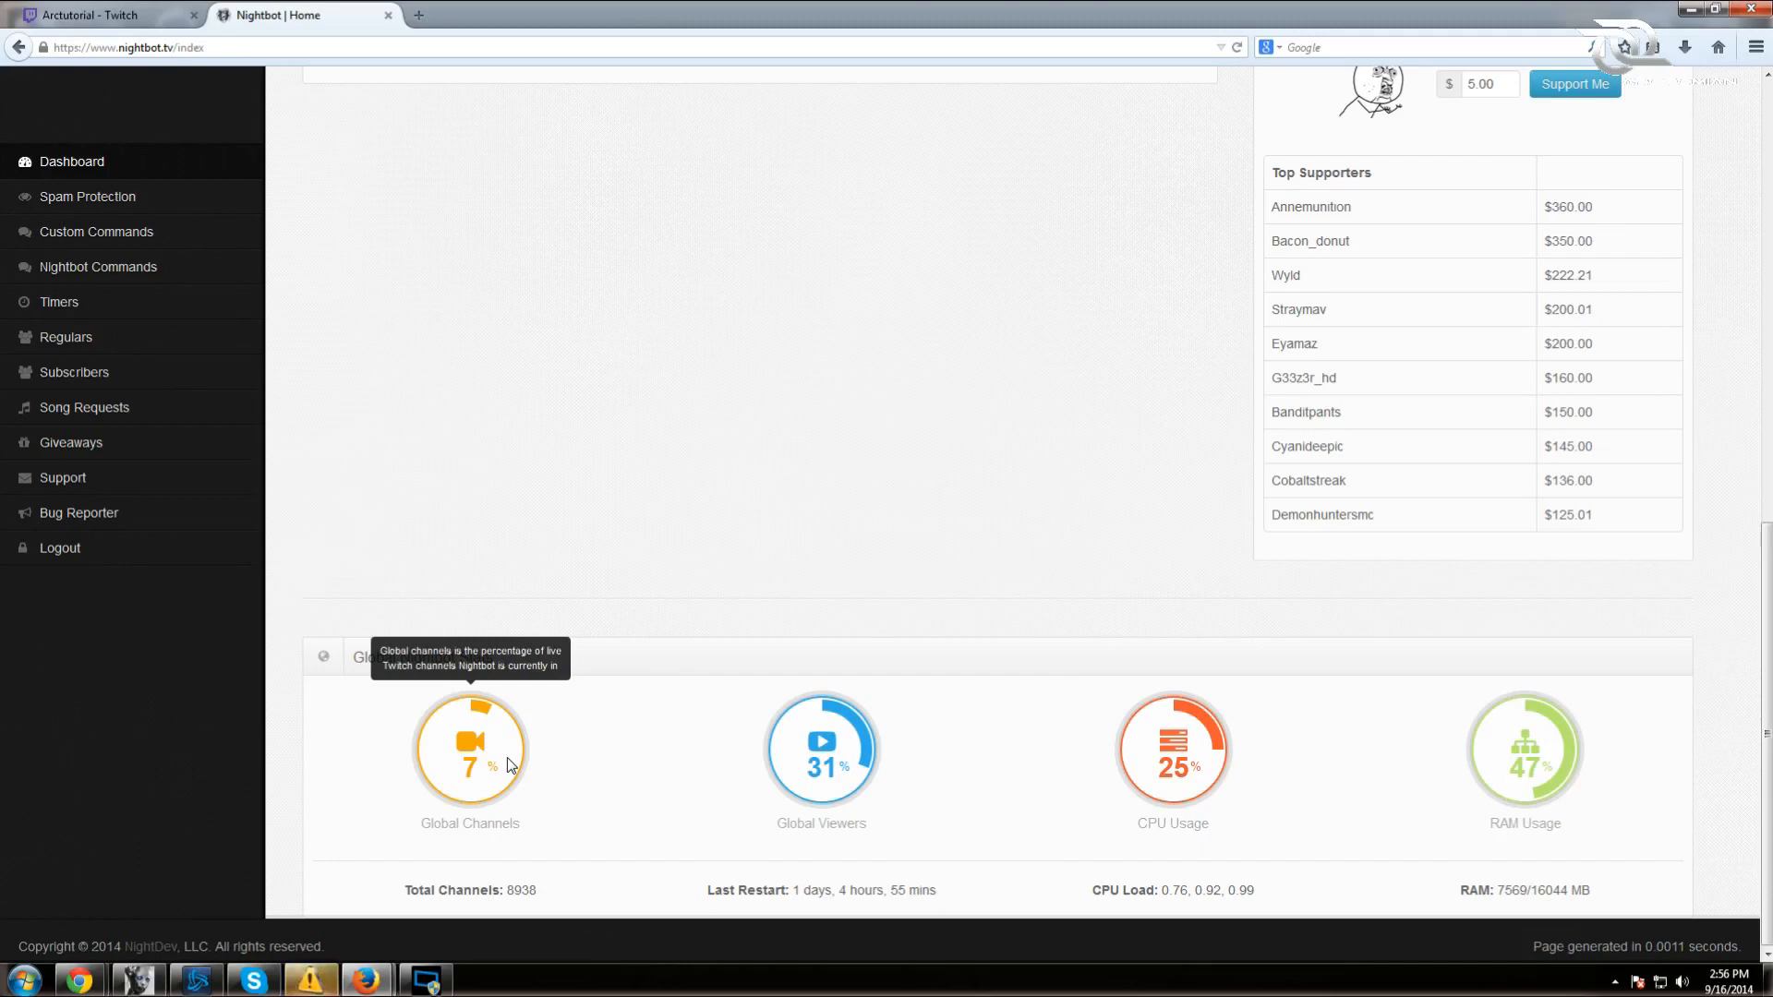
{"action": "mouse_move", "coordinate": [822, 757]}
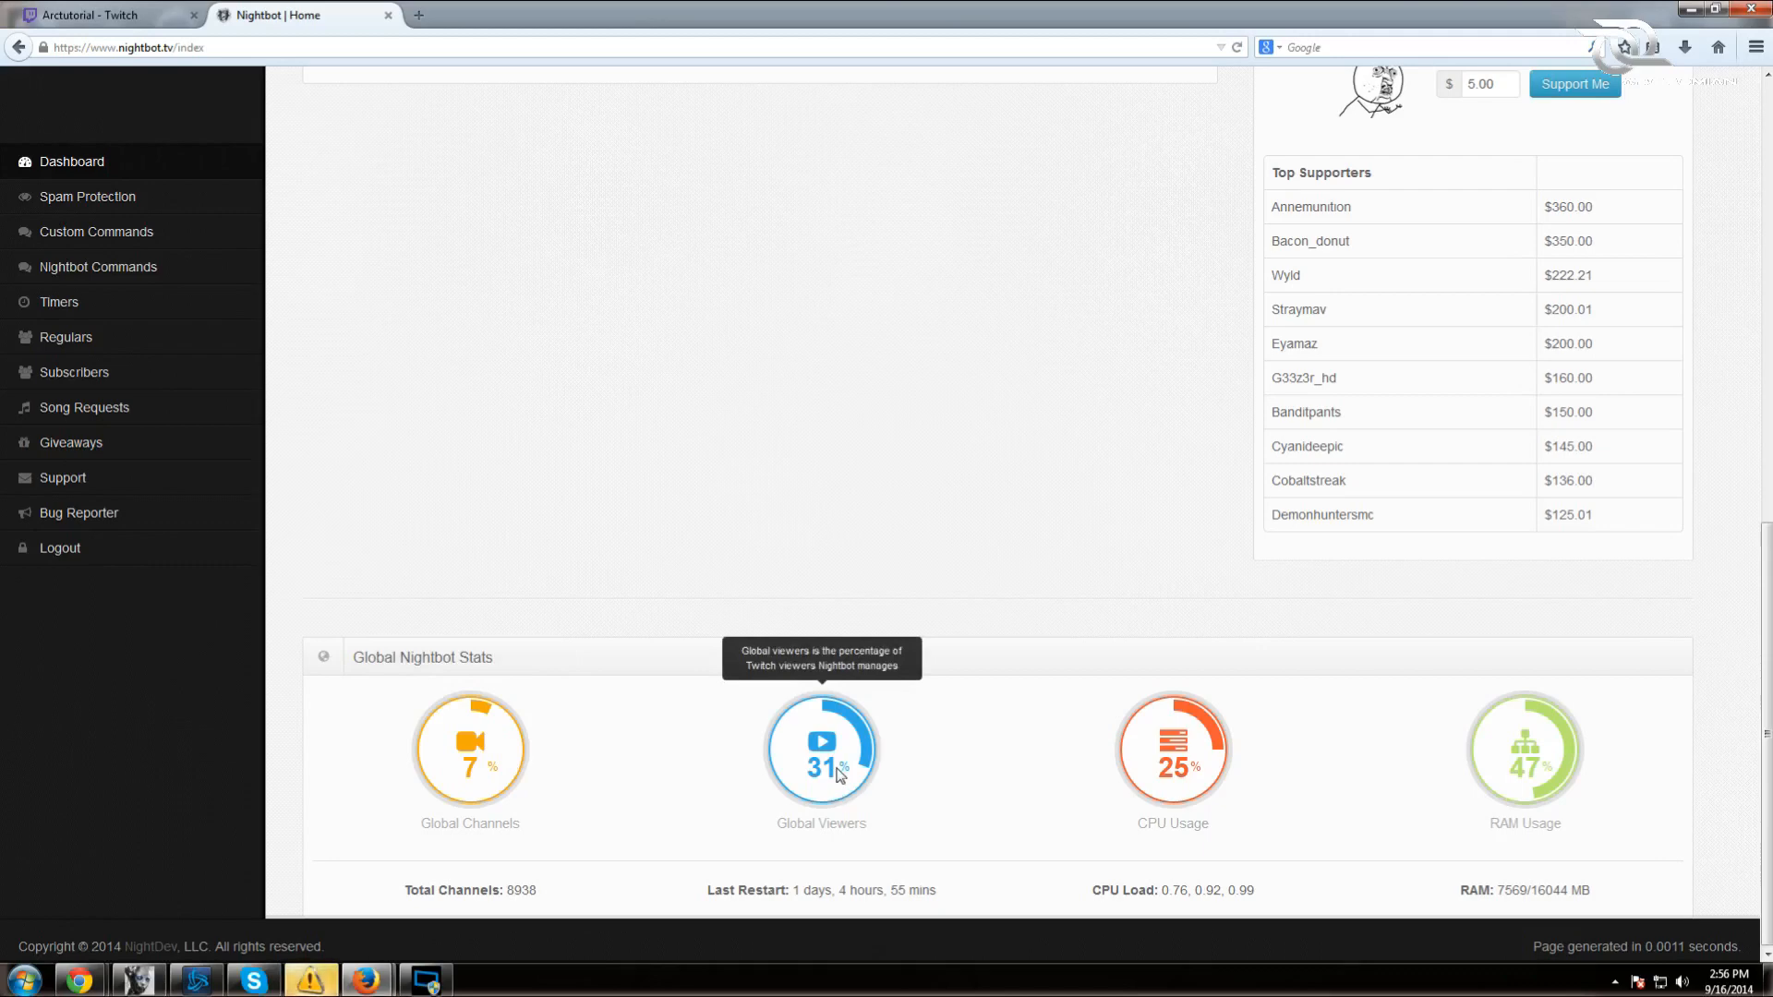
{"action": "mouse_move", "coordinate": [1192, 772]}
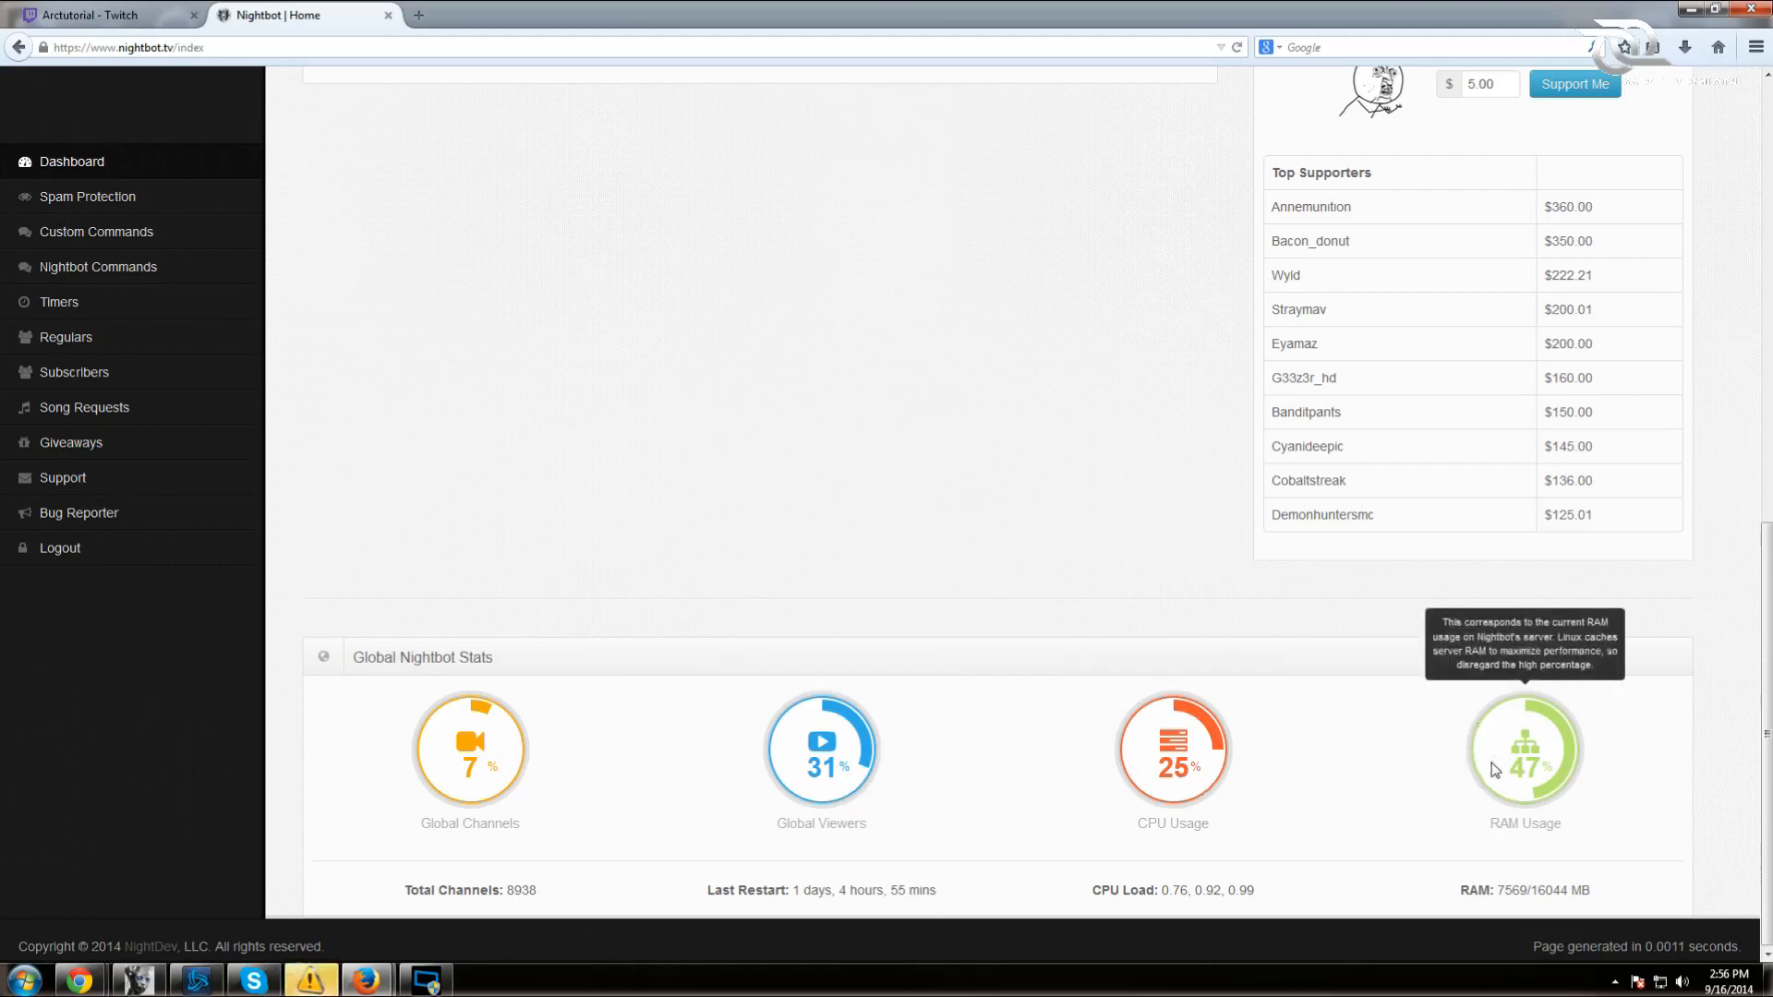
{"action": "scroll", "coordinate": [1258, 736], "scroll_direction": "up", "scroll_amount": 2}
{"action": "scroll", "coordinate": [1253, 736], "scroll_direction": "up", "scroll_amount": 3}
{"action": "scroll", "coordinate": [1253, 736], "scroll_direction": "down", "scroll_amount": 5}
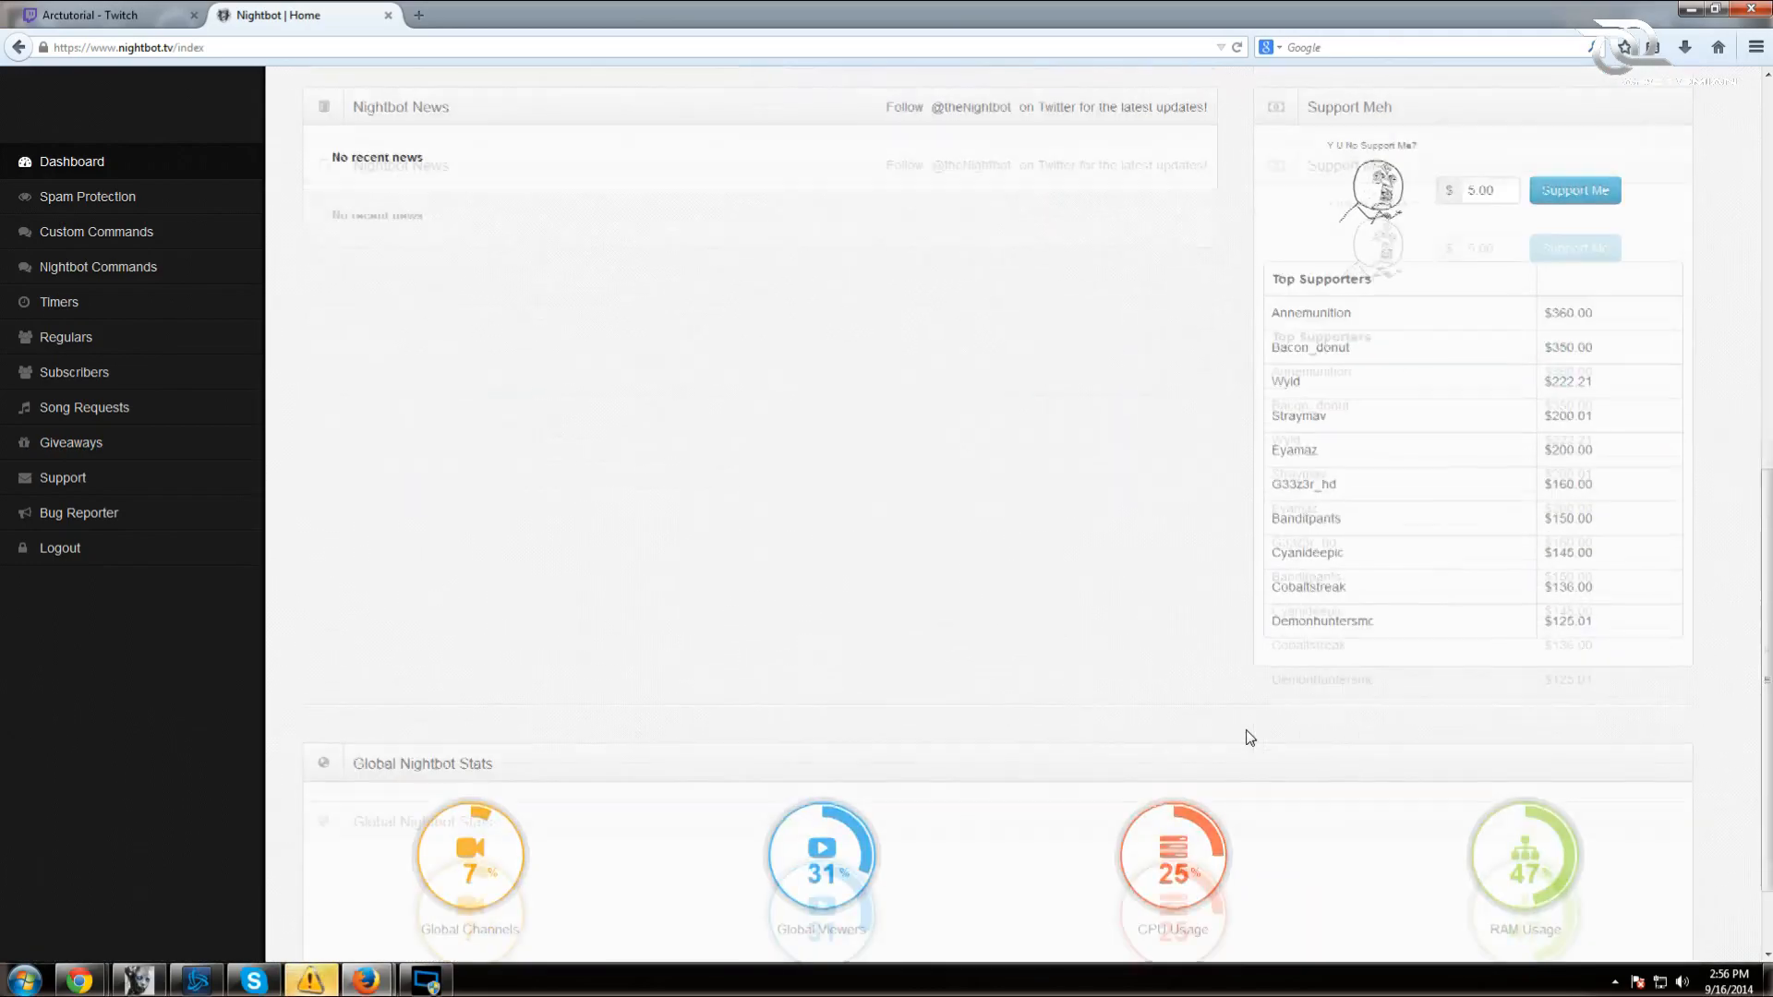
{"action": "mouse_move", "coordinate": [1630, 776]}
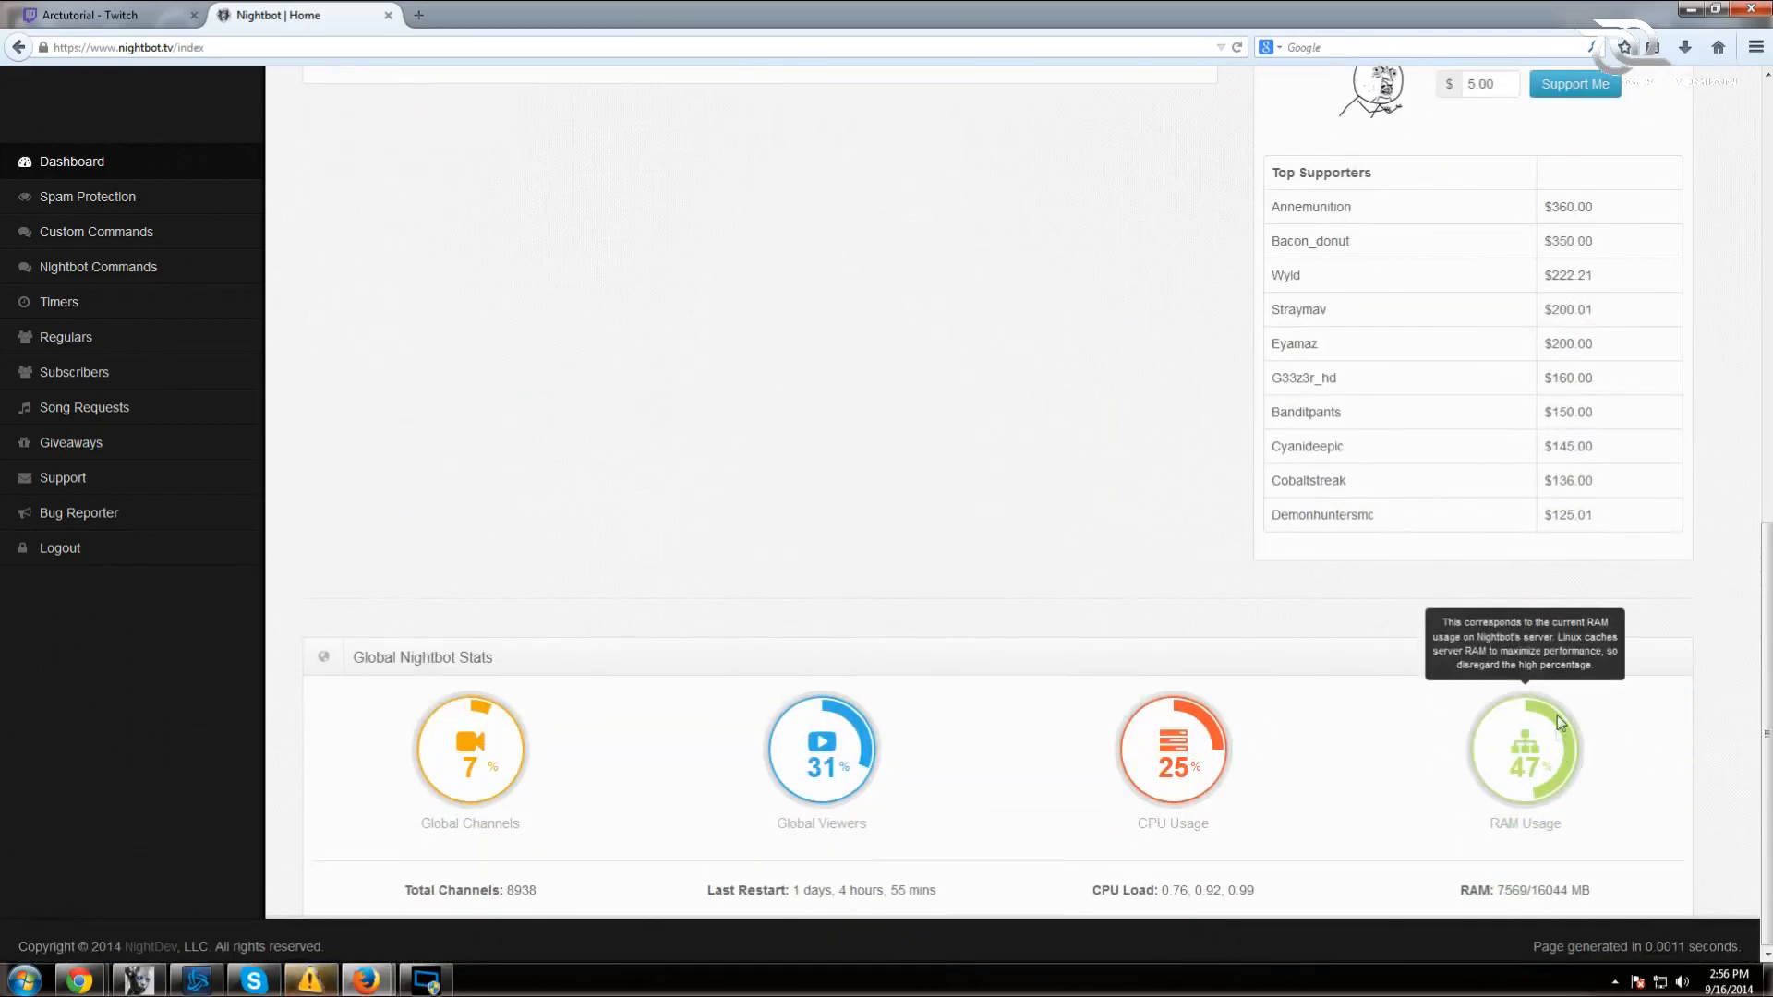
{"action": "scroll", "coordinate": [1557, 714], "scroll_direction": "up", "scroll_amount": 15}
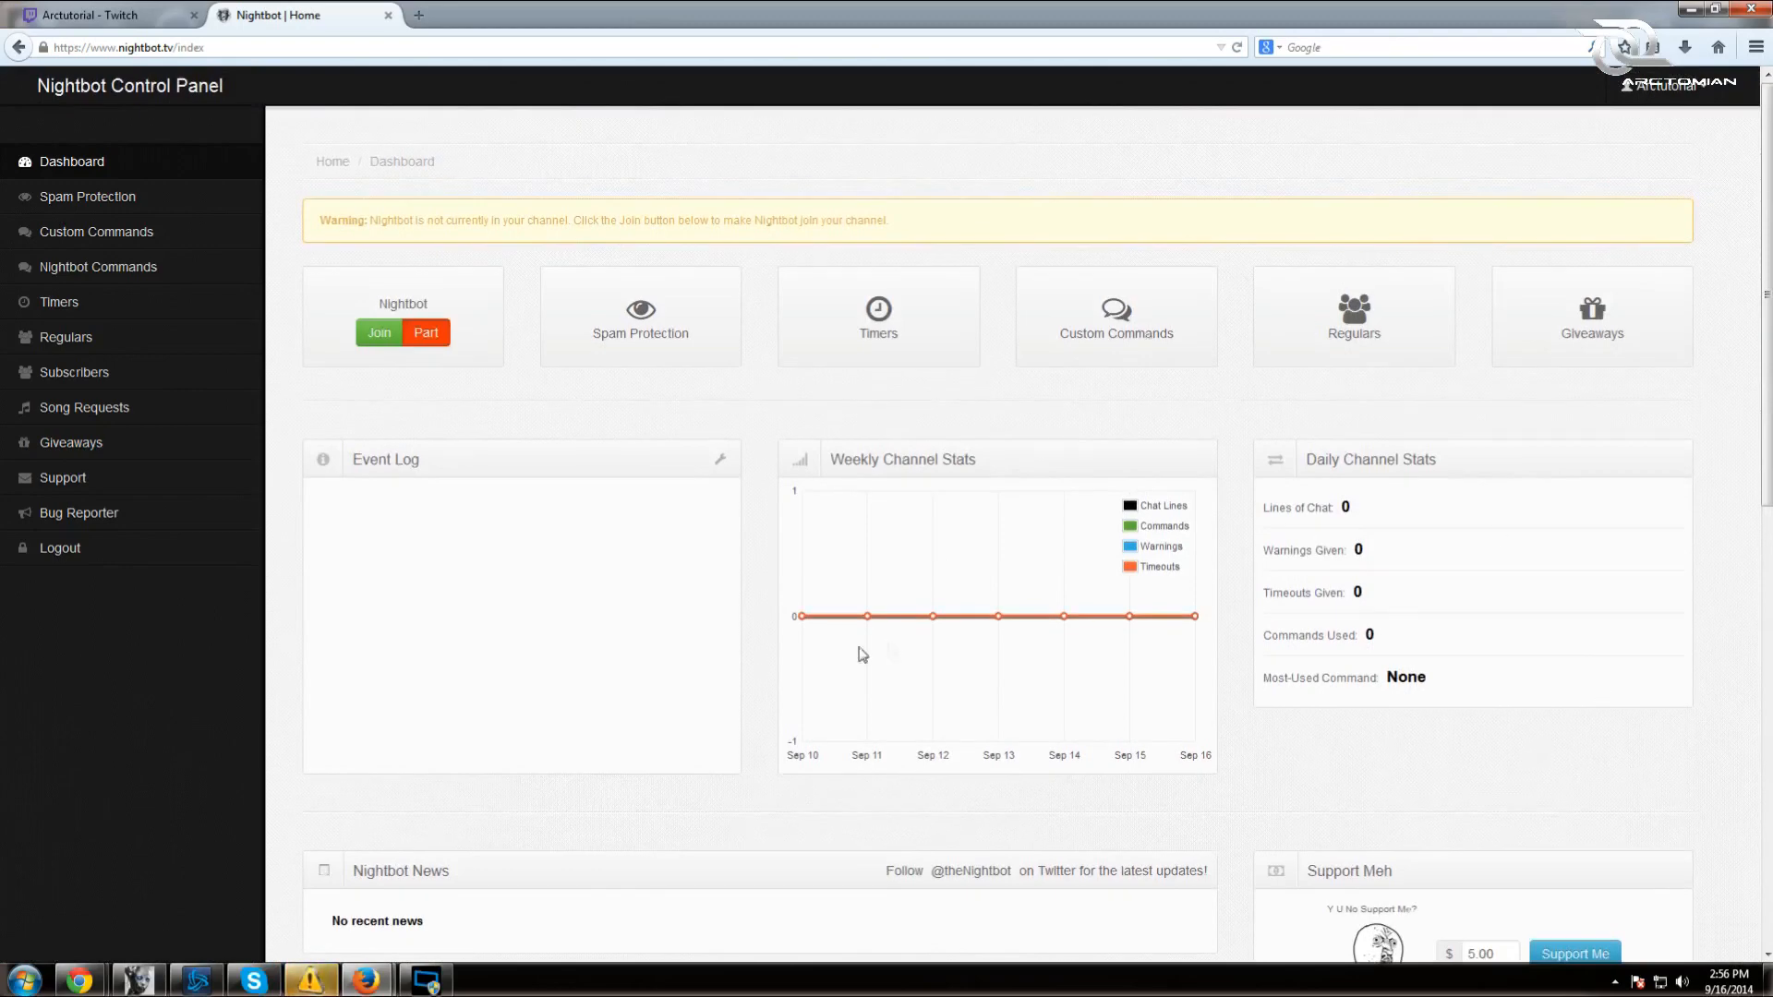
- Make Nightbot join the channel and check the viewer list in the Twitch channel's chat
{"action": "left_click", "coordinate": [378, 333]}
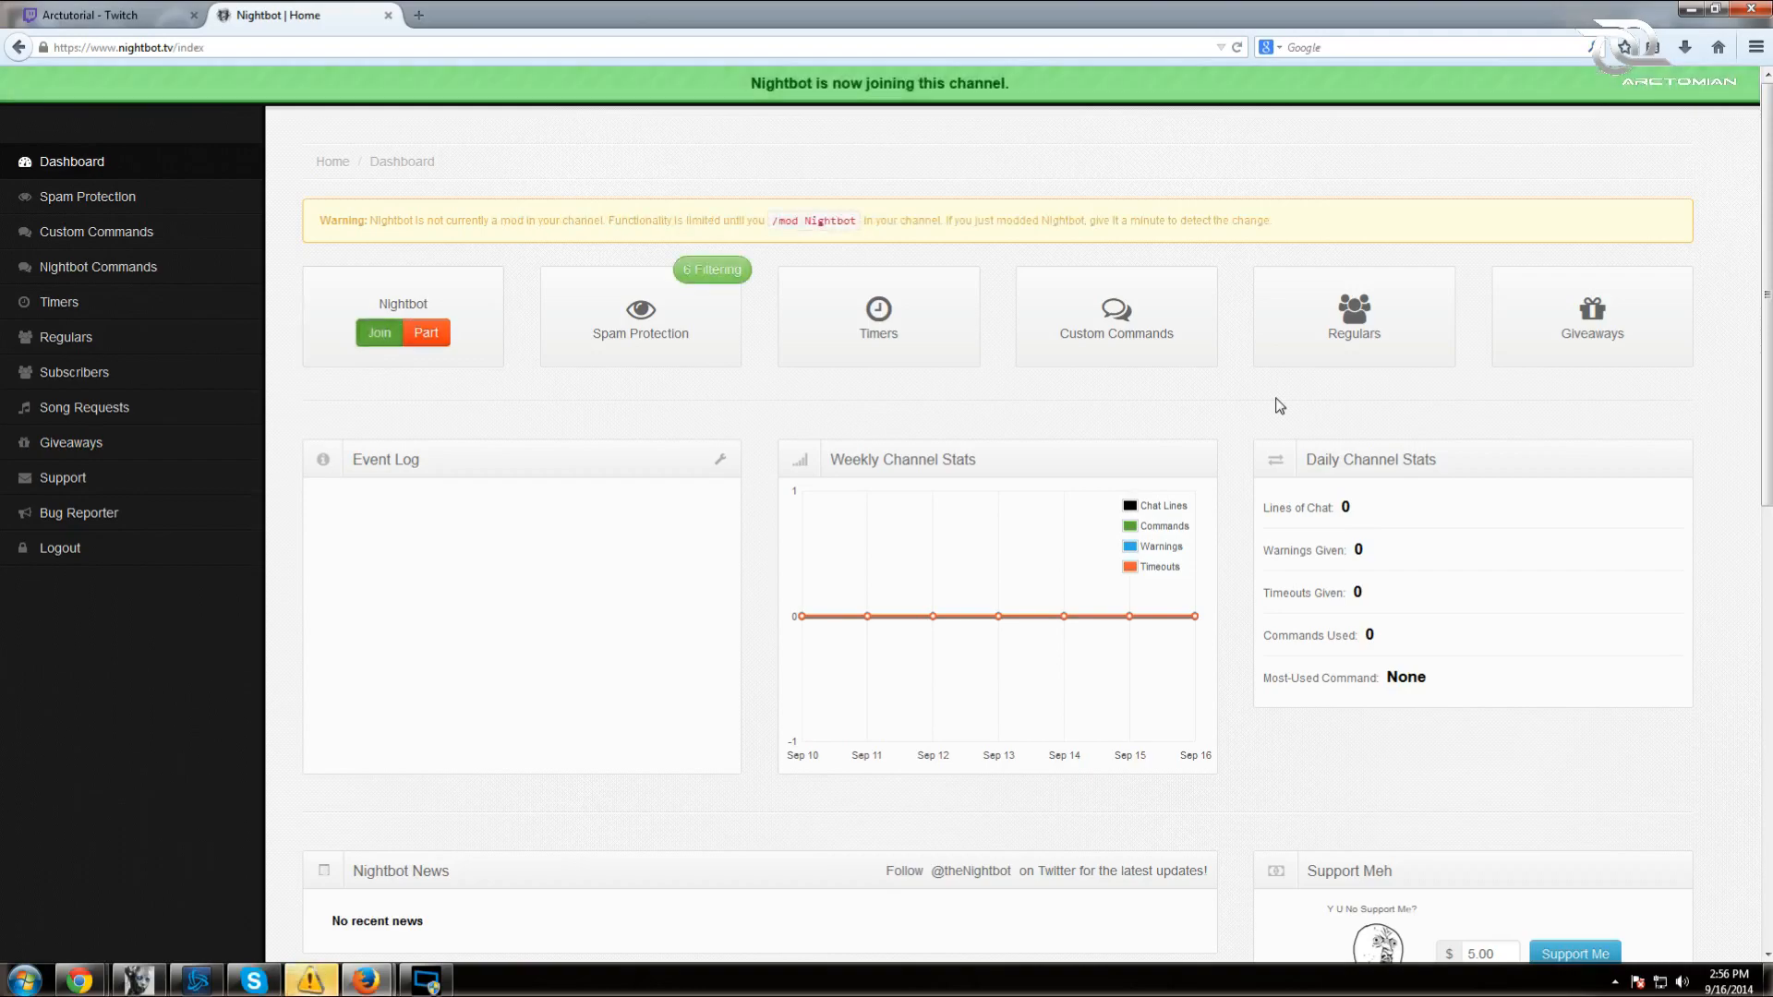
{"action": "left_click", "coordinate": [55, 15]}
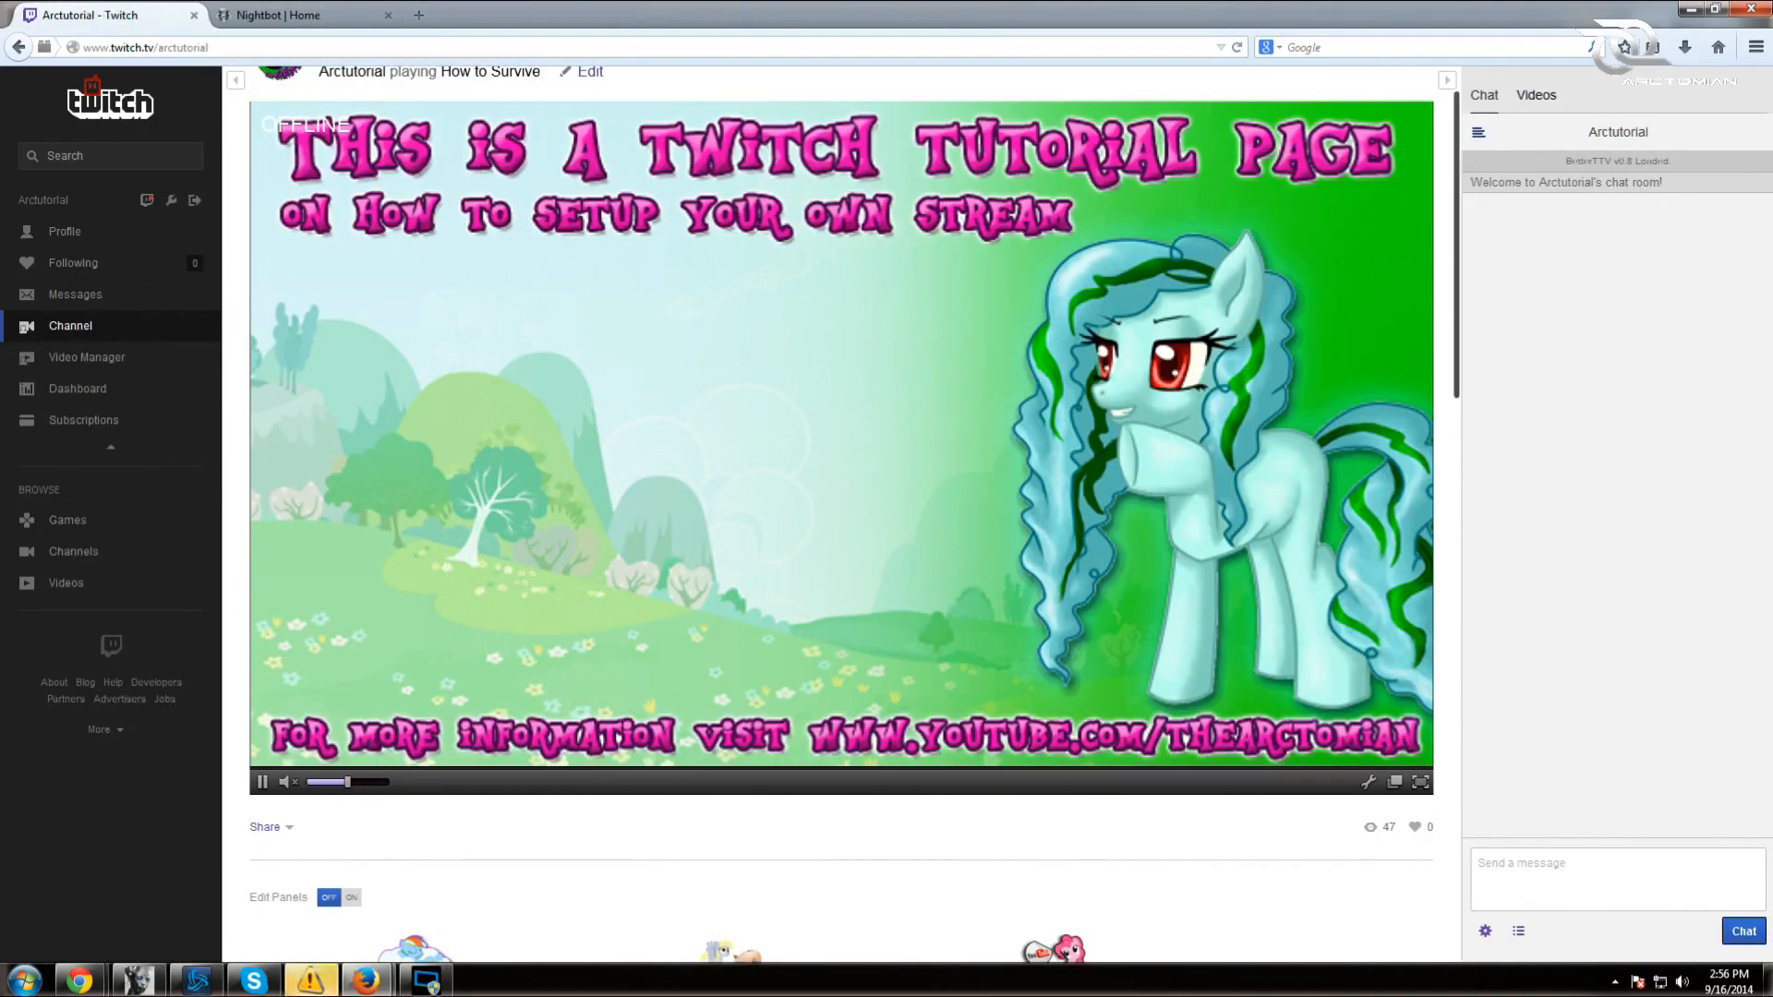
{"action": "left_click", "coordinate": [1520, 932]}
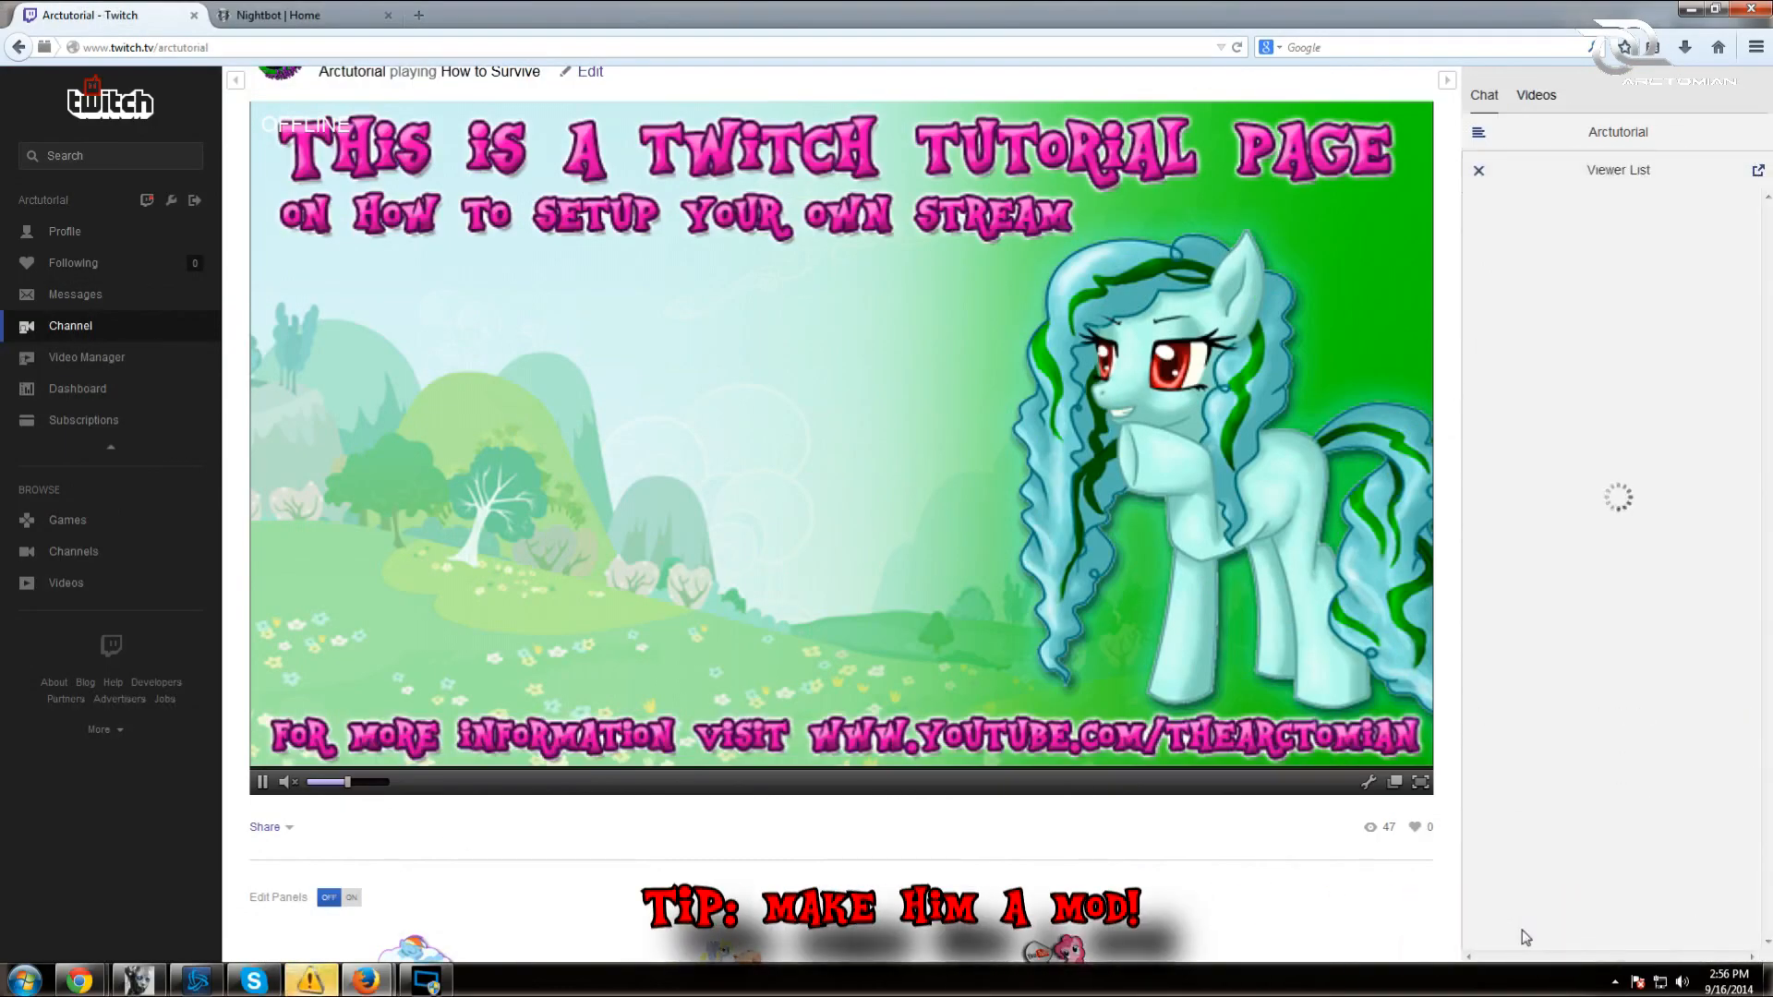
{"action": "left_click", "coordinate": [1477, 174]}
{"action": "left_click", "coordinate": [238, 14]}
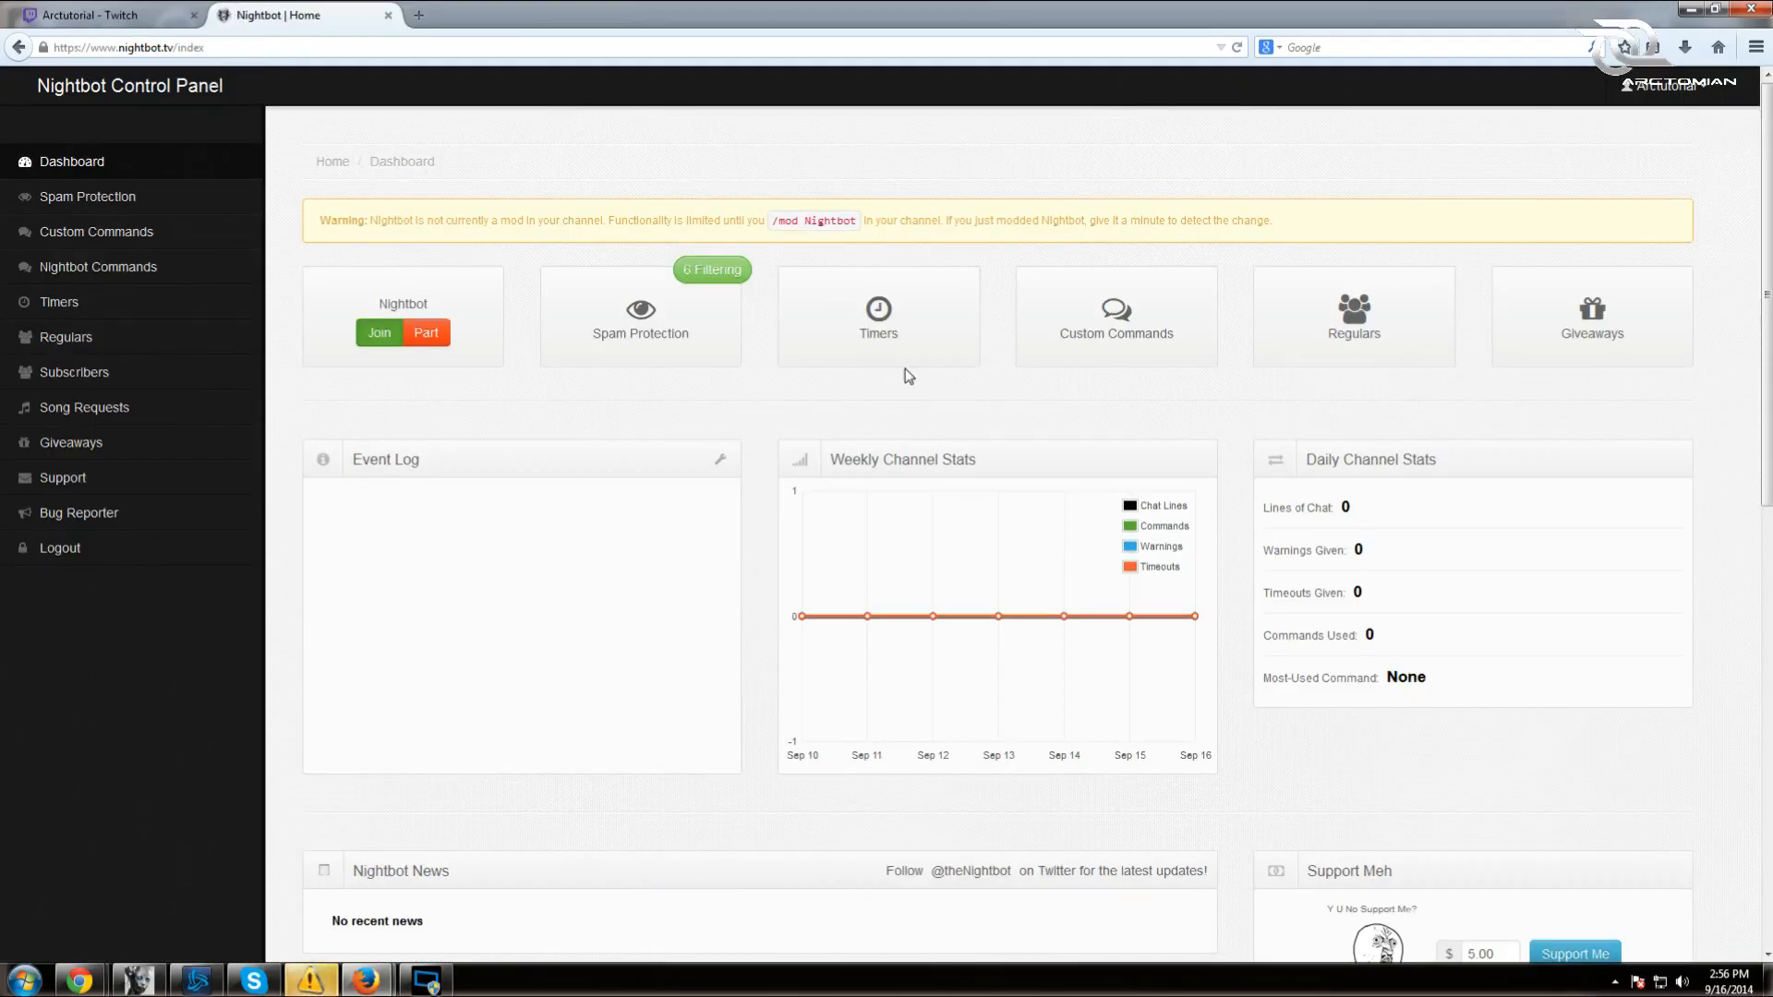
- Send !commands in the Twitch channel's chat to request Nightbot's command list
{"action": "left_click", "coordinate": [74, 14]}
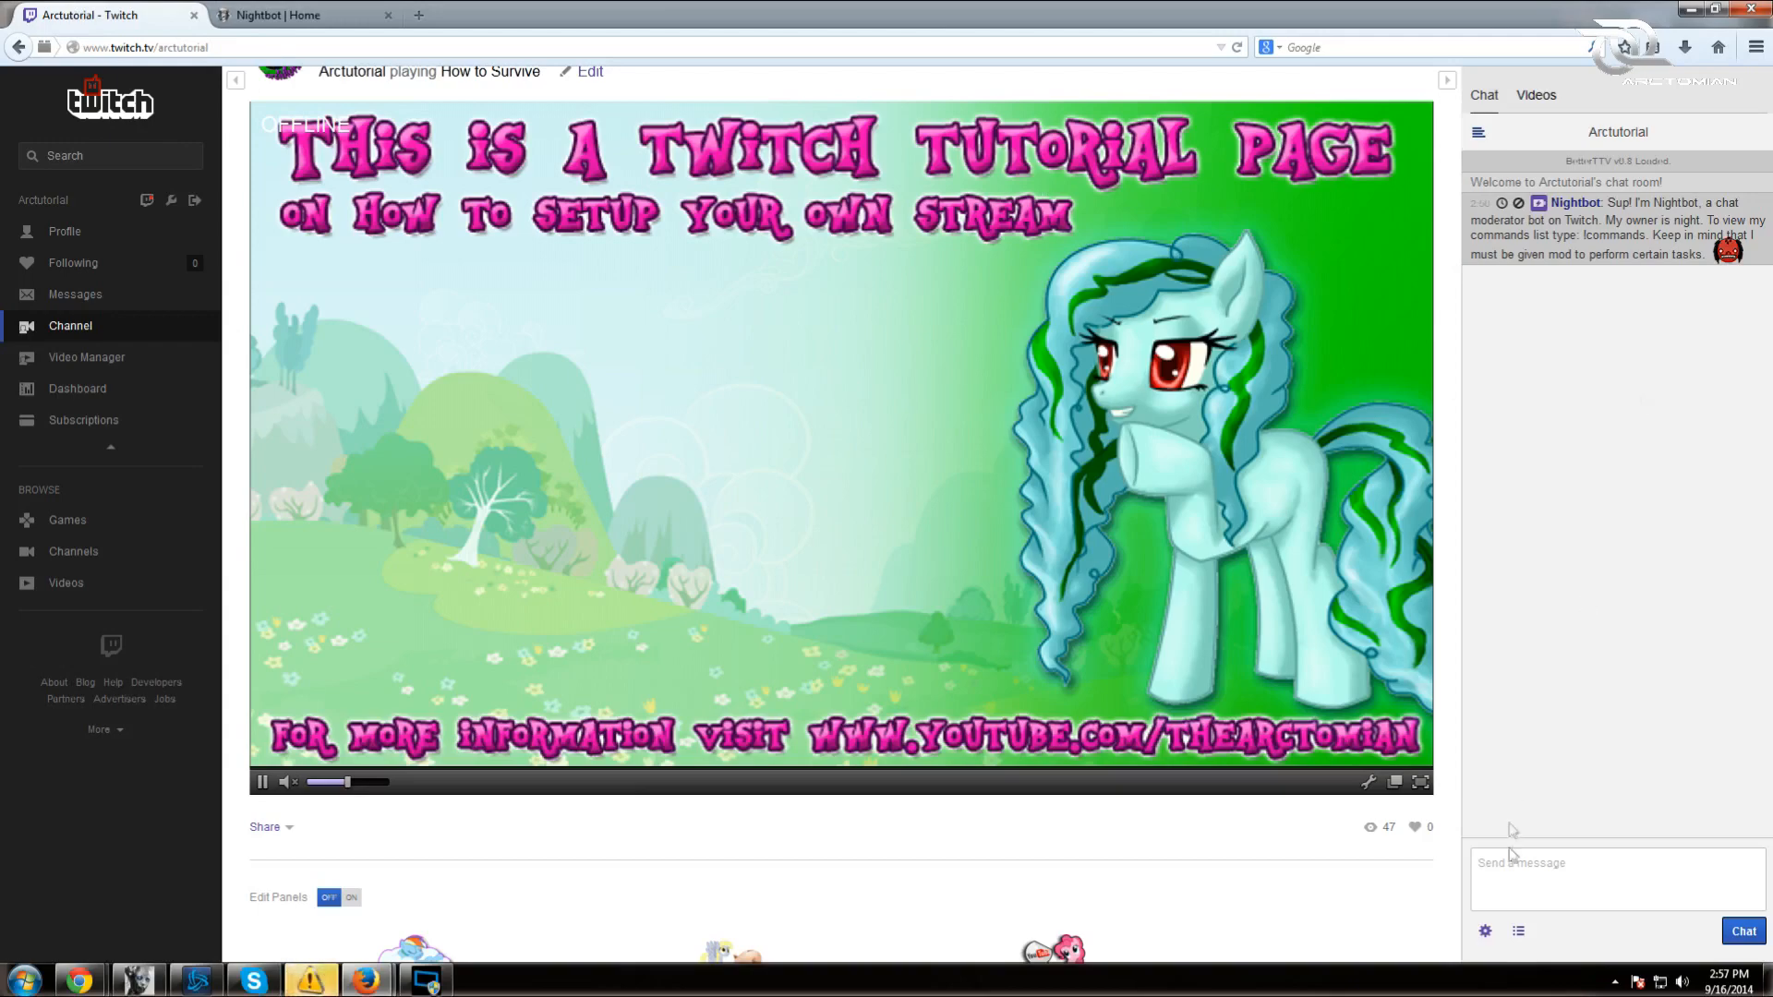
{"action": "mouse_move", "coordinate": [1767, 980]}
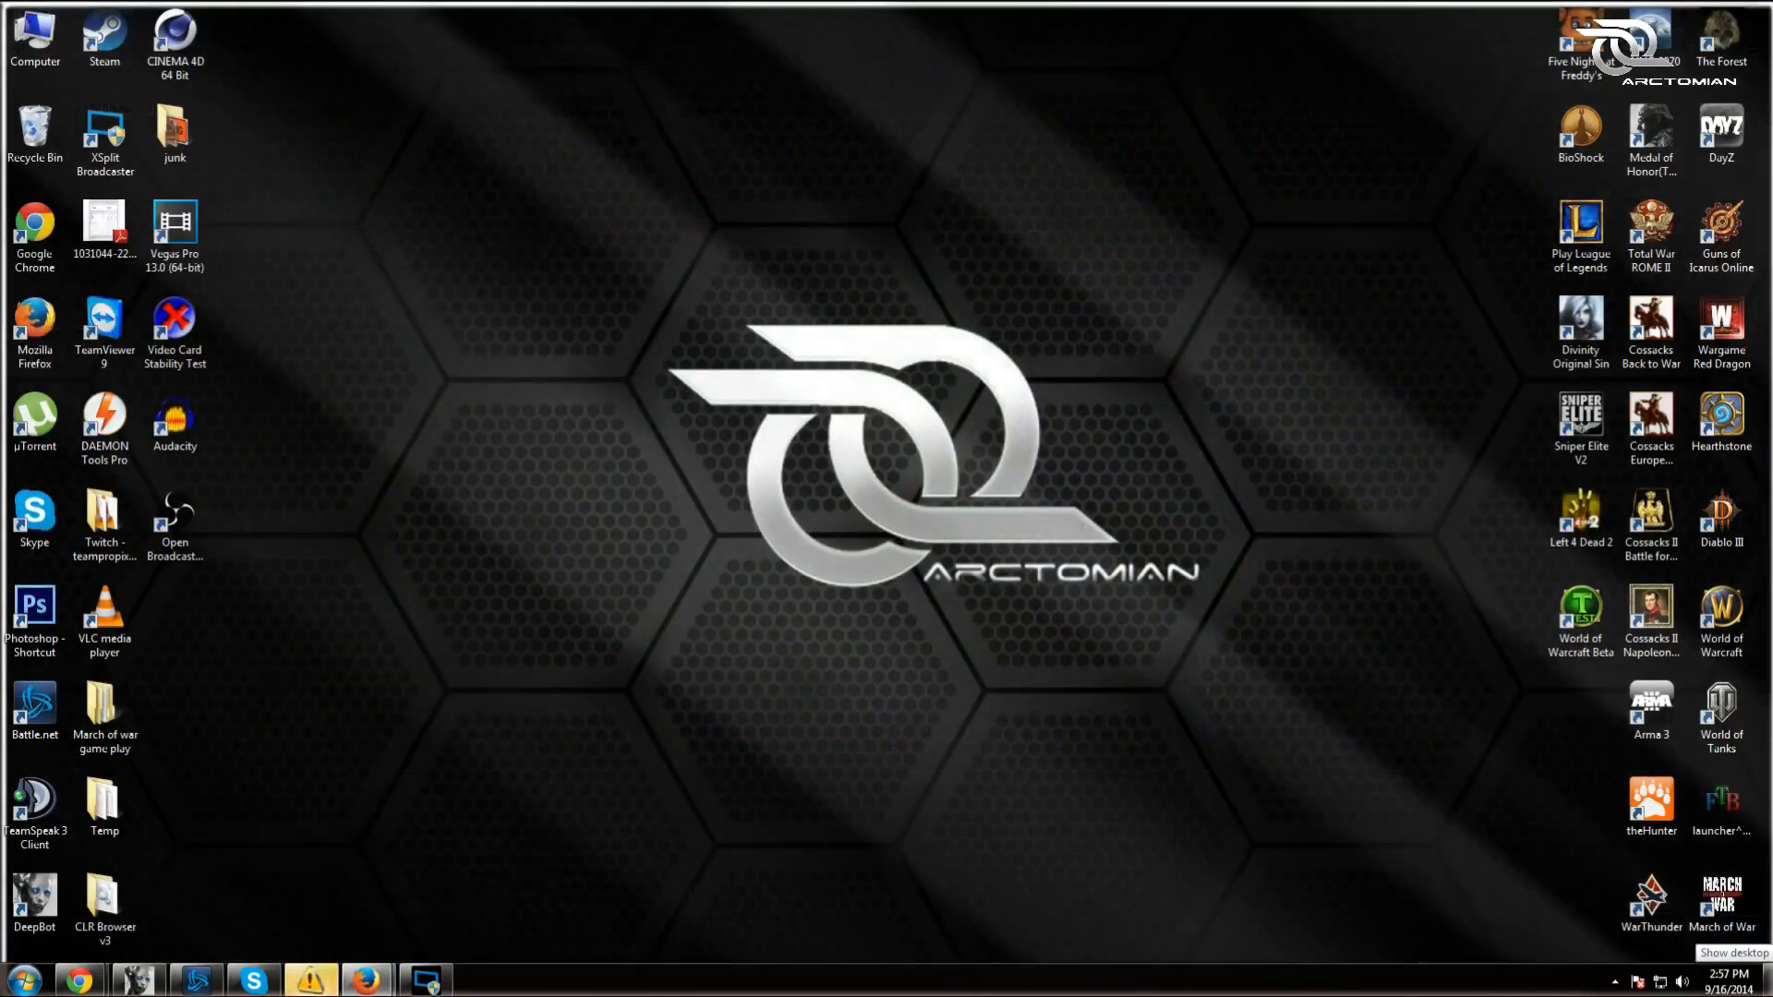
{"action": "type", "text": "commands"}
{"action": "key", "text": "Return"}
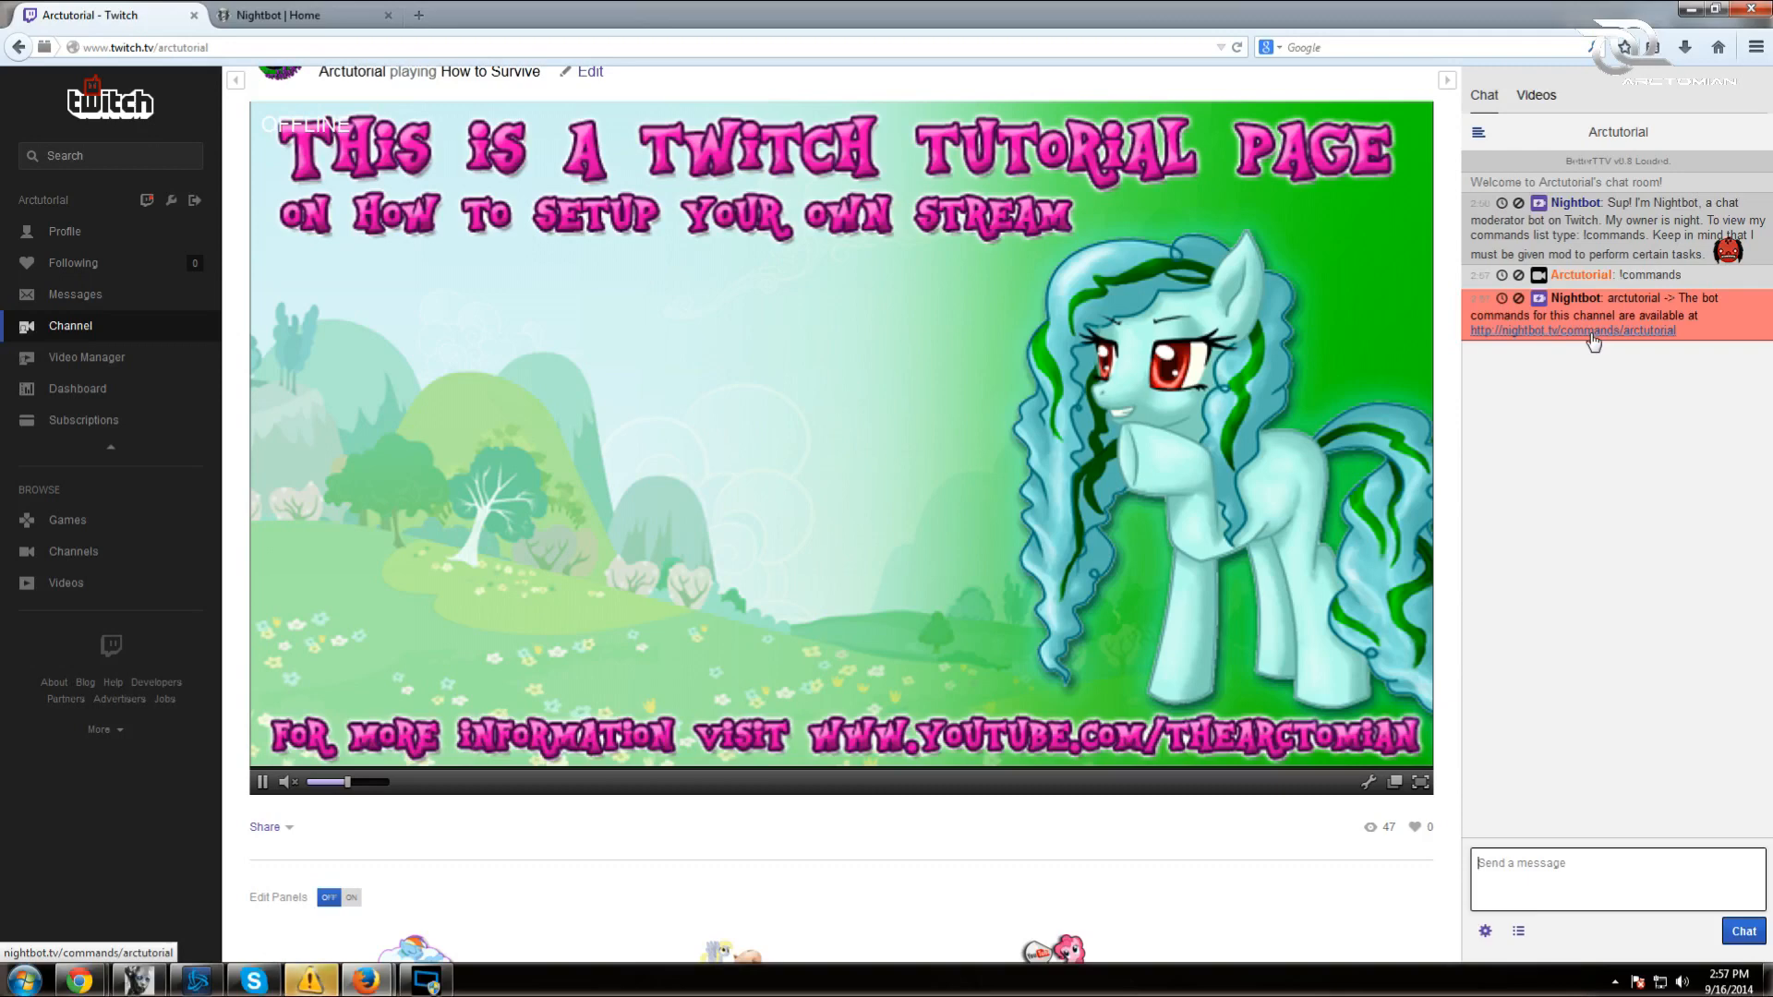
- Return to Nightbot and review its spam protection settings, including link protection, the link whitelist and the spam blacklist
{"action": "left_click", "coordinate": [340, 19]}
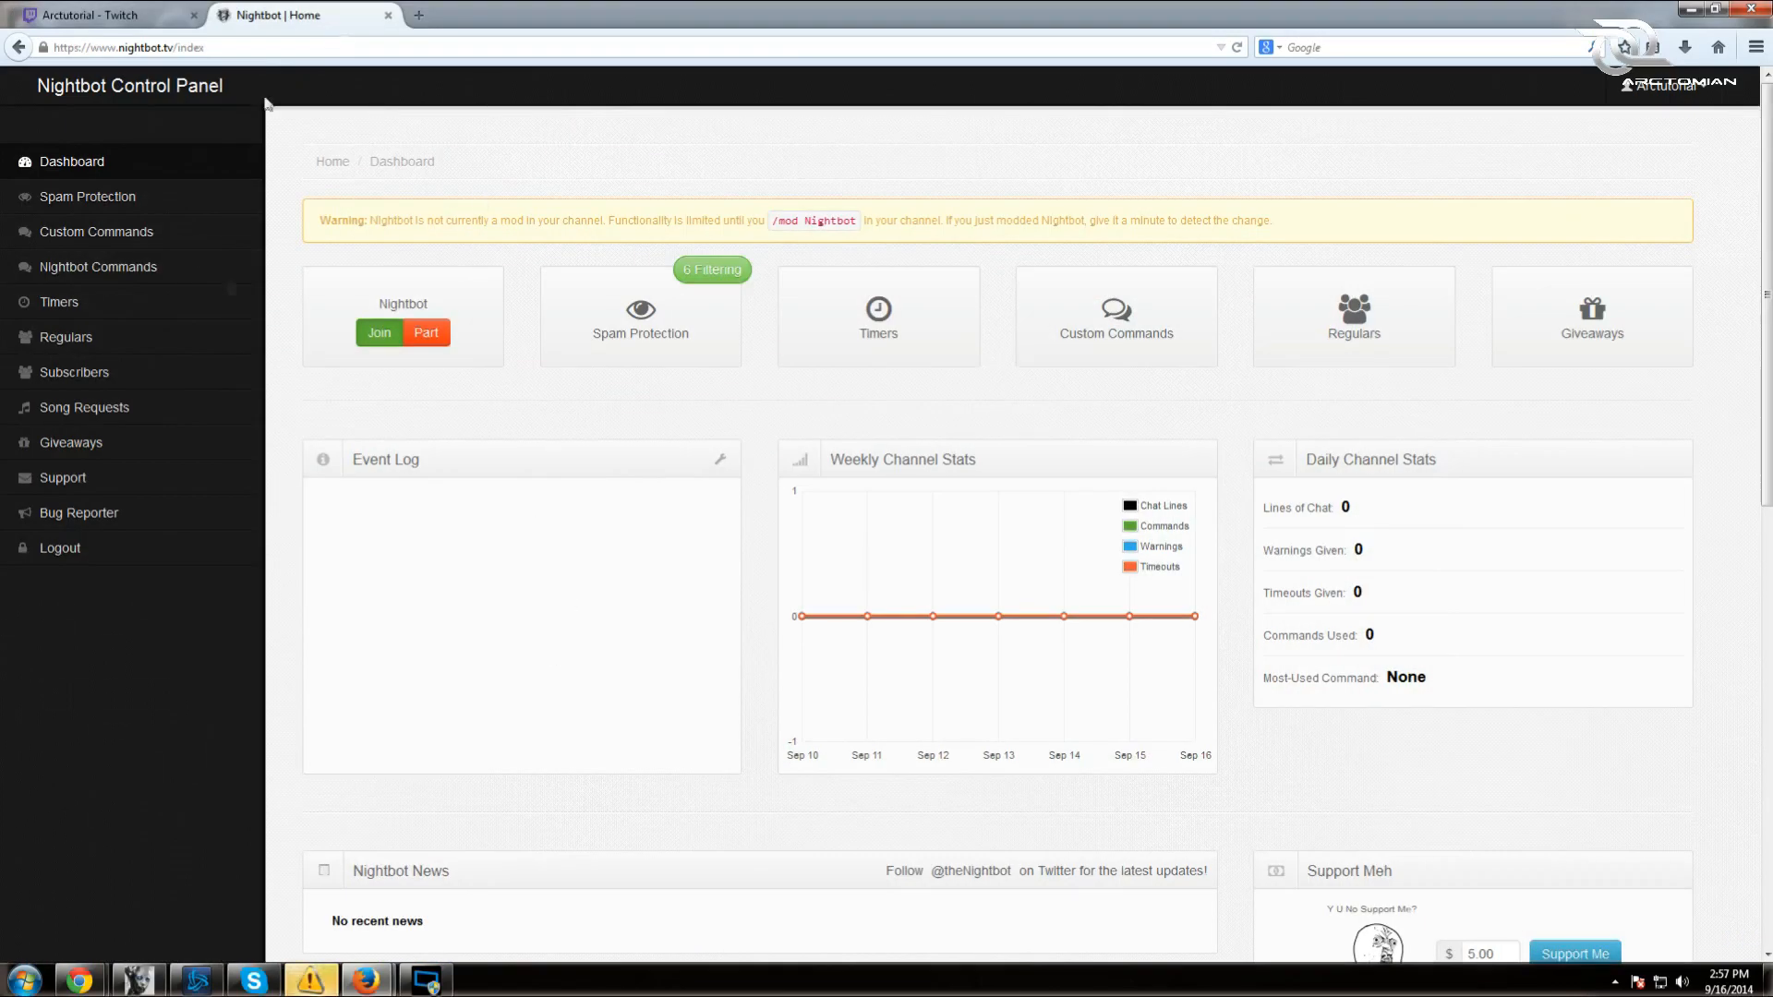
{"action": "left_click", "coordinate": [155, 10]}
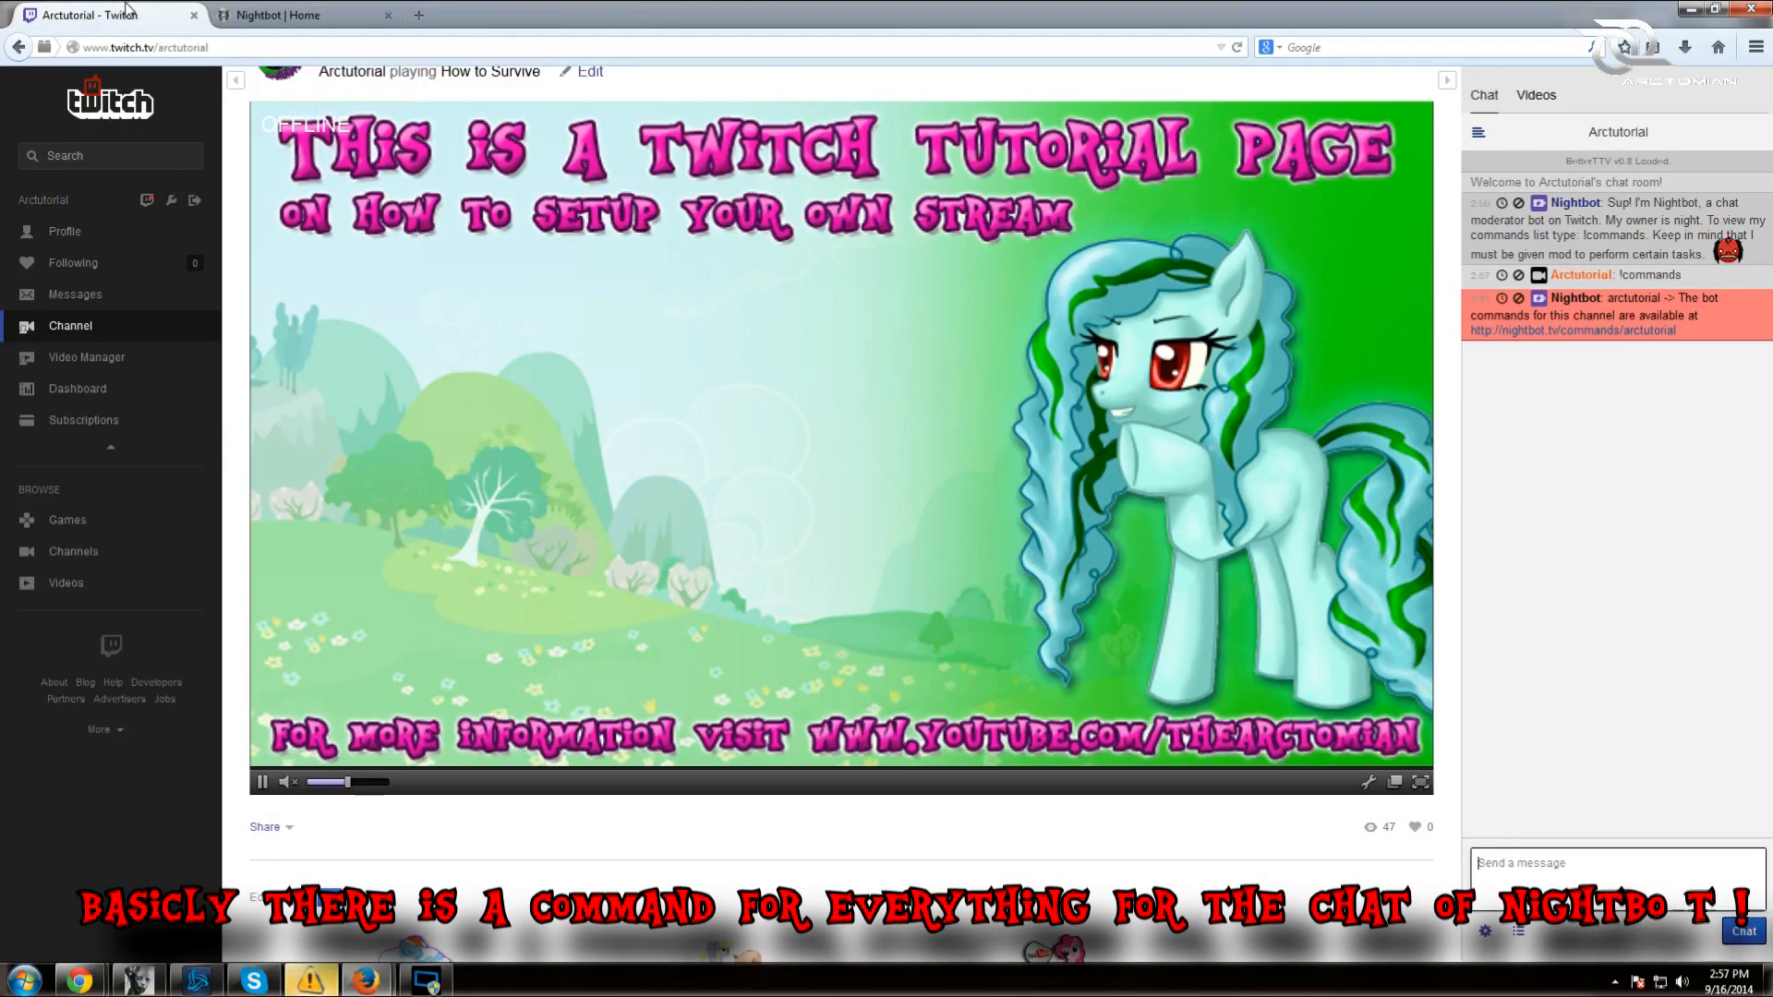
{"action": "left_click", "coordinate": [286, 11]}
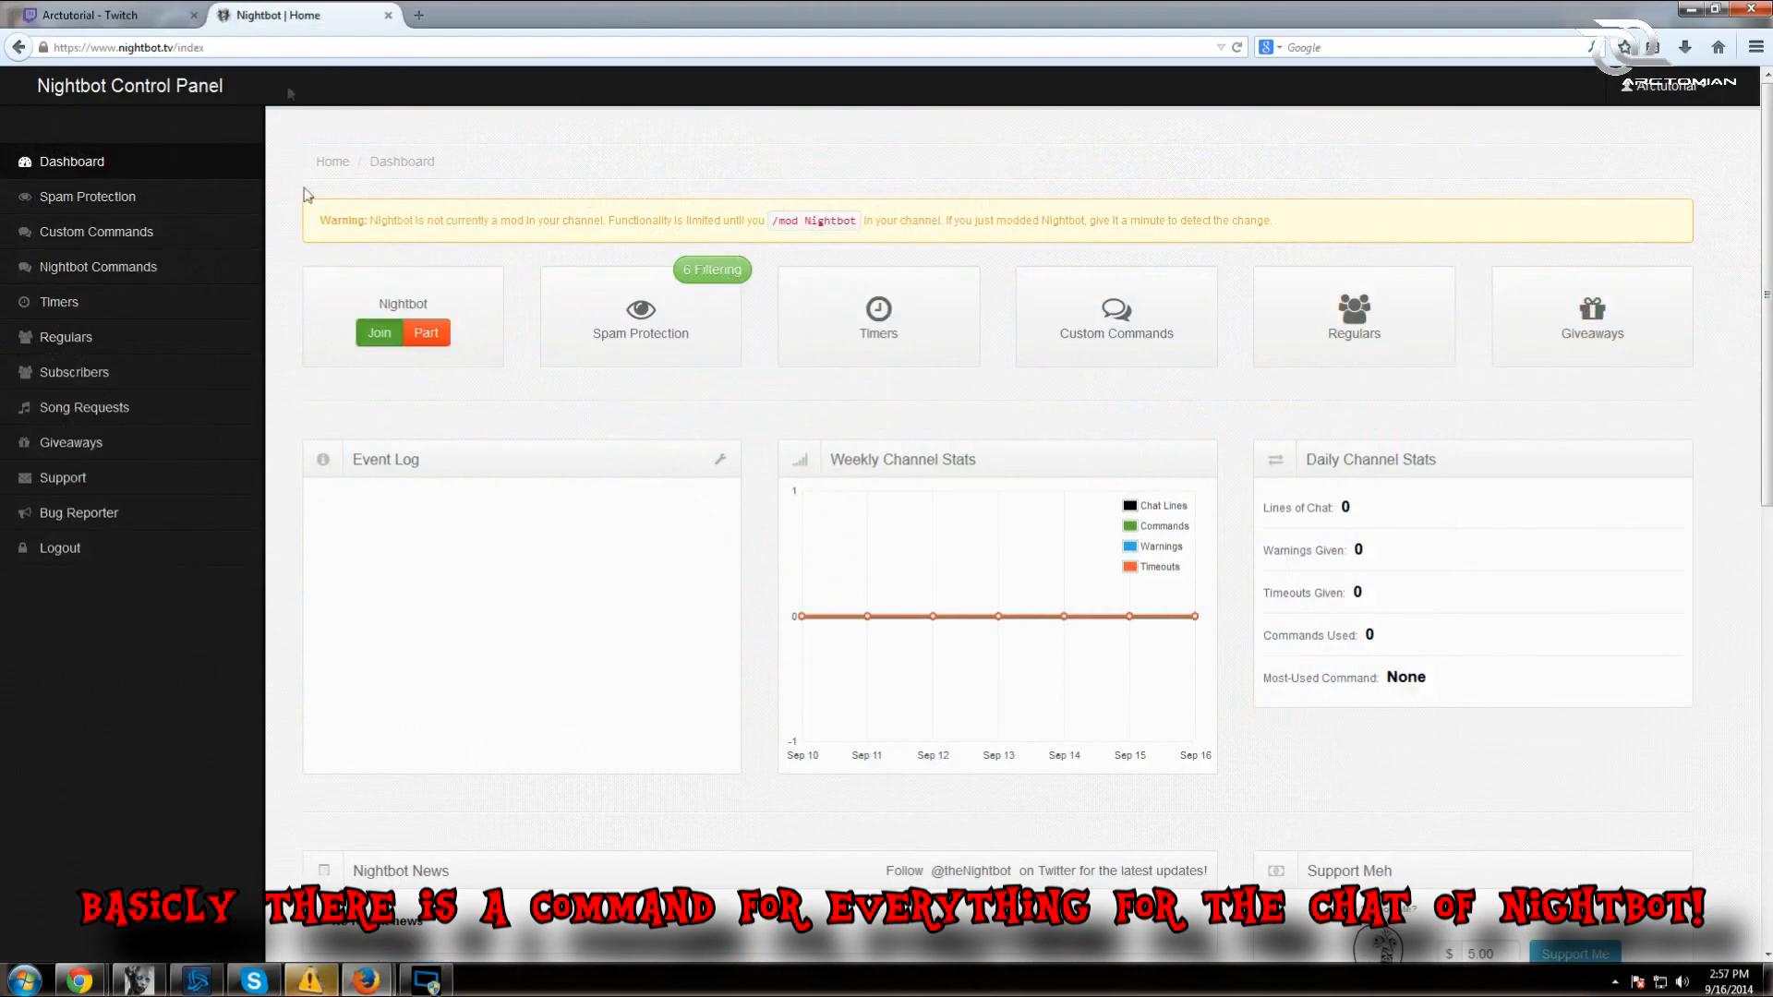
{"action": "left_click", "coordinate": [154, 196]}
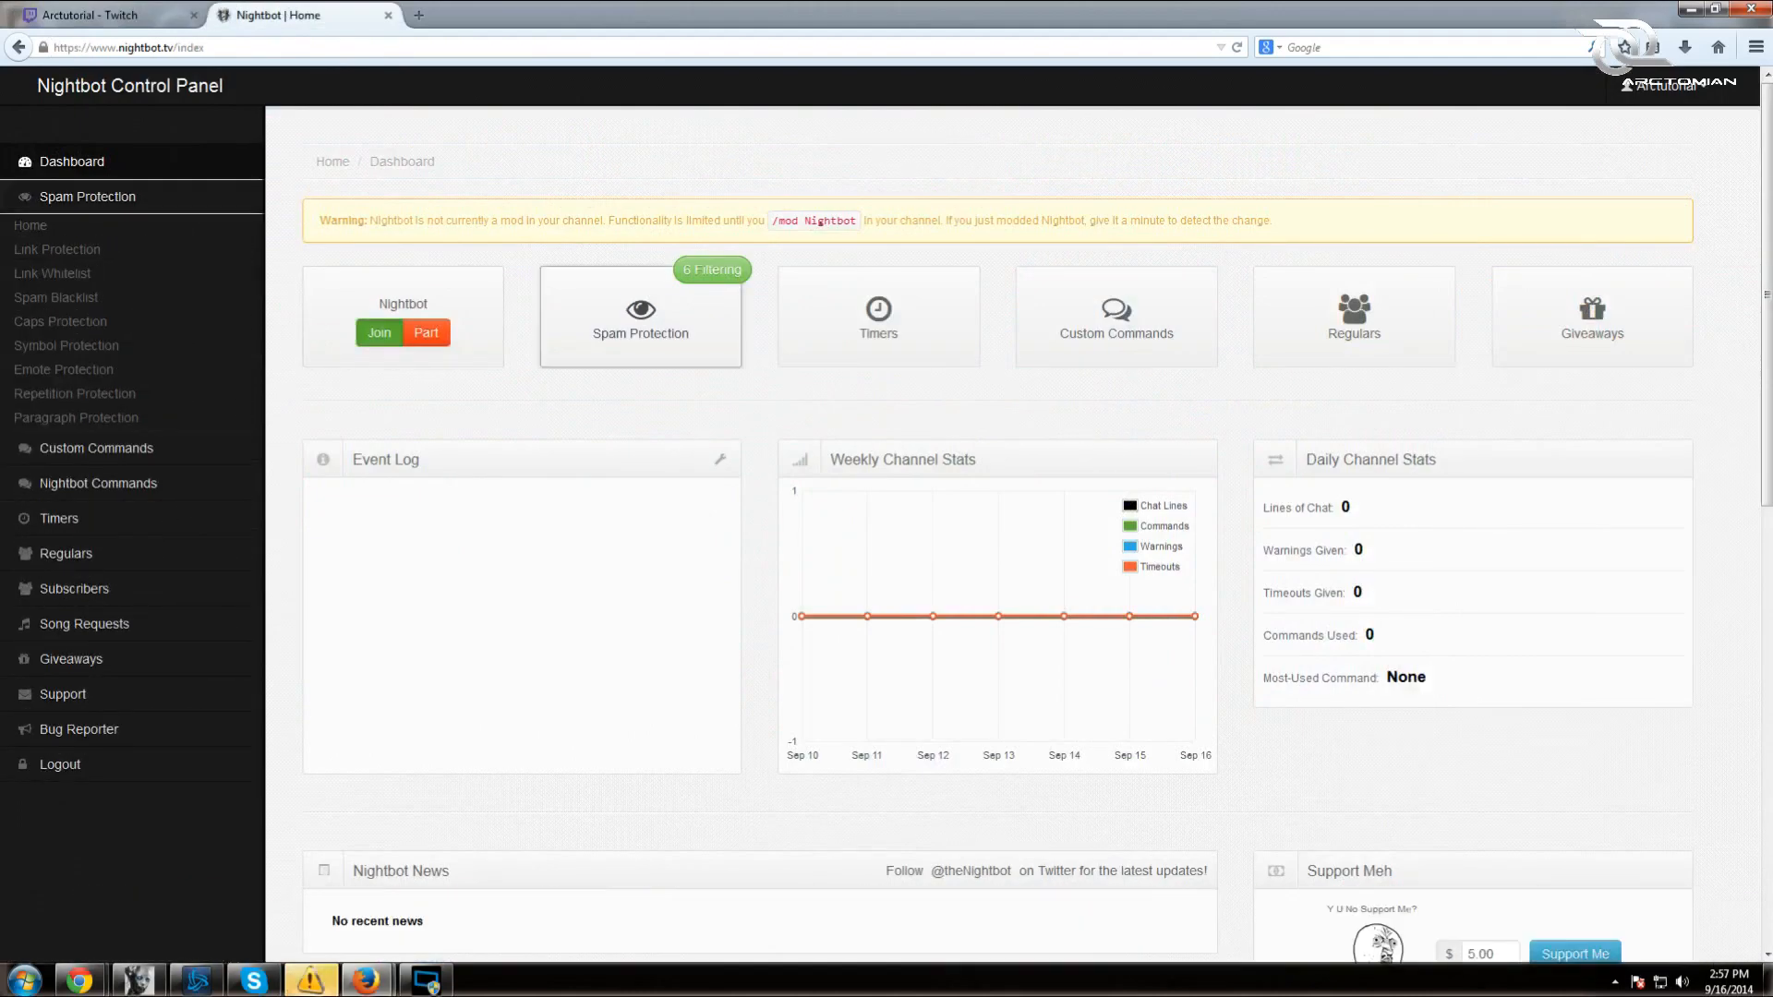
{"action": "left_click", "coordinate": [32, 225]}
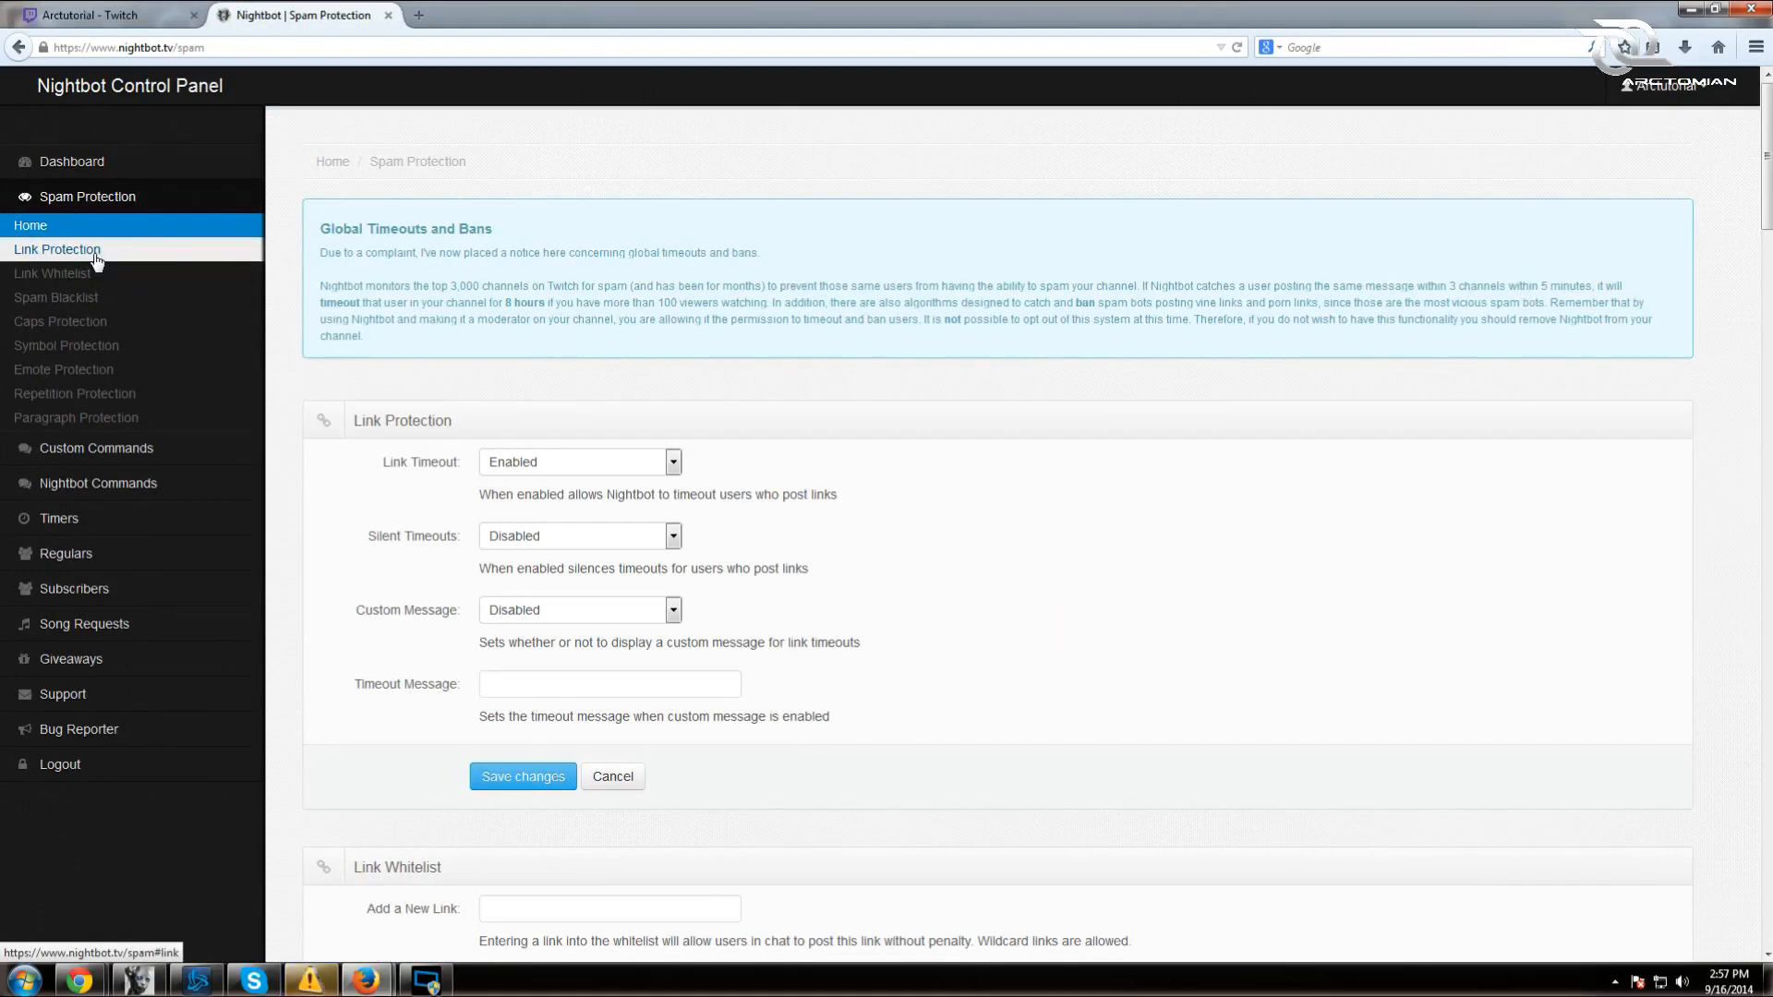
{"action": "left_click", "coordinate": [103, 304]}
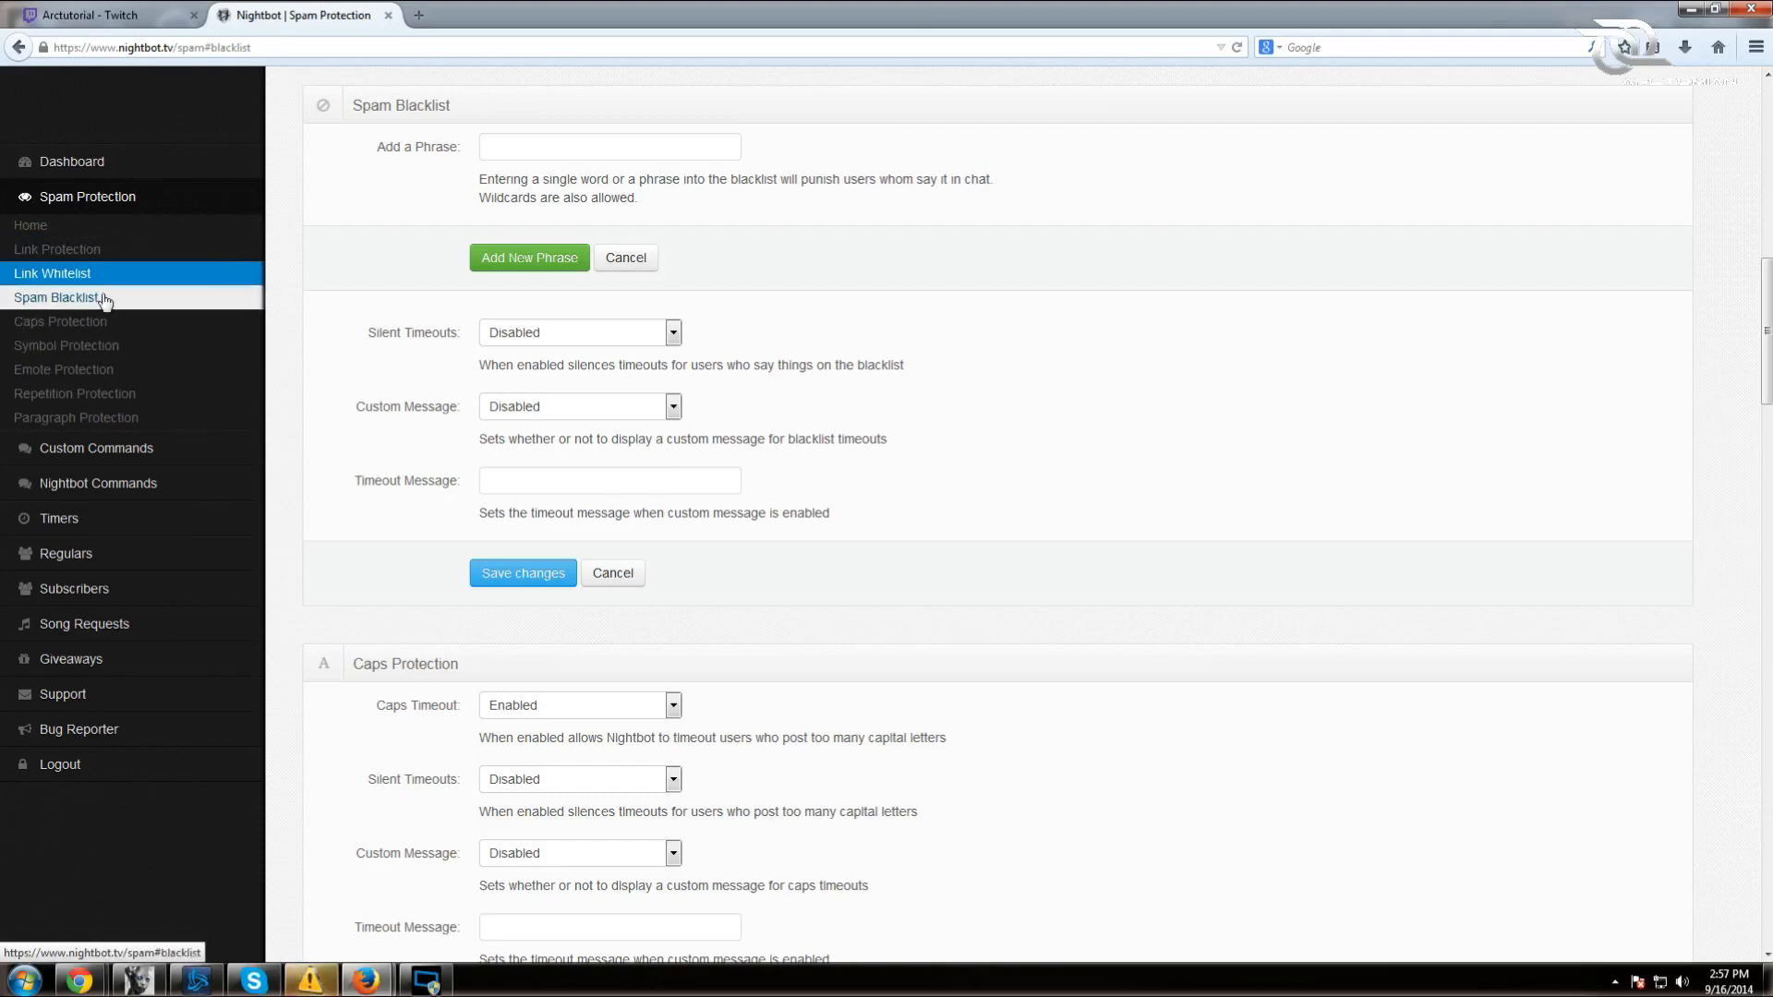
{"action": "left_click", "coordinate": [58, 298]}
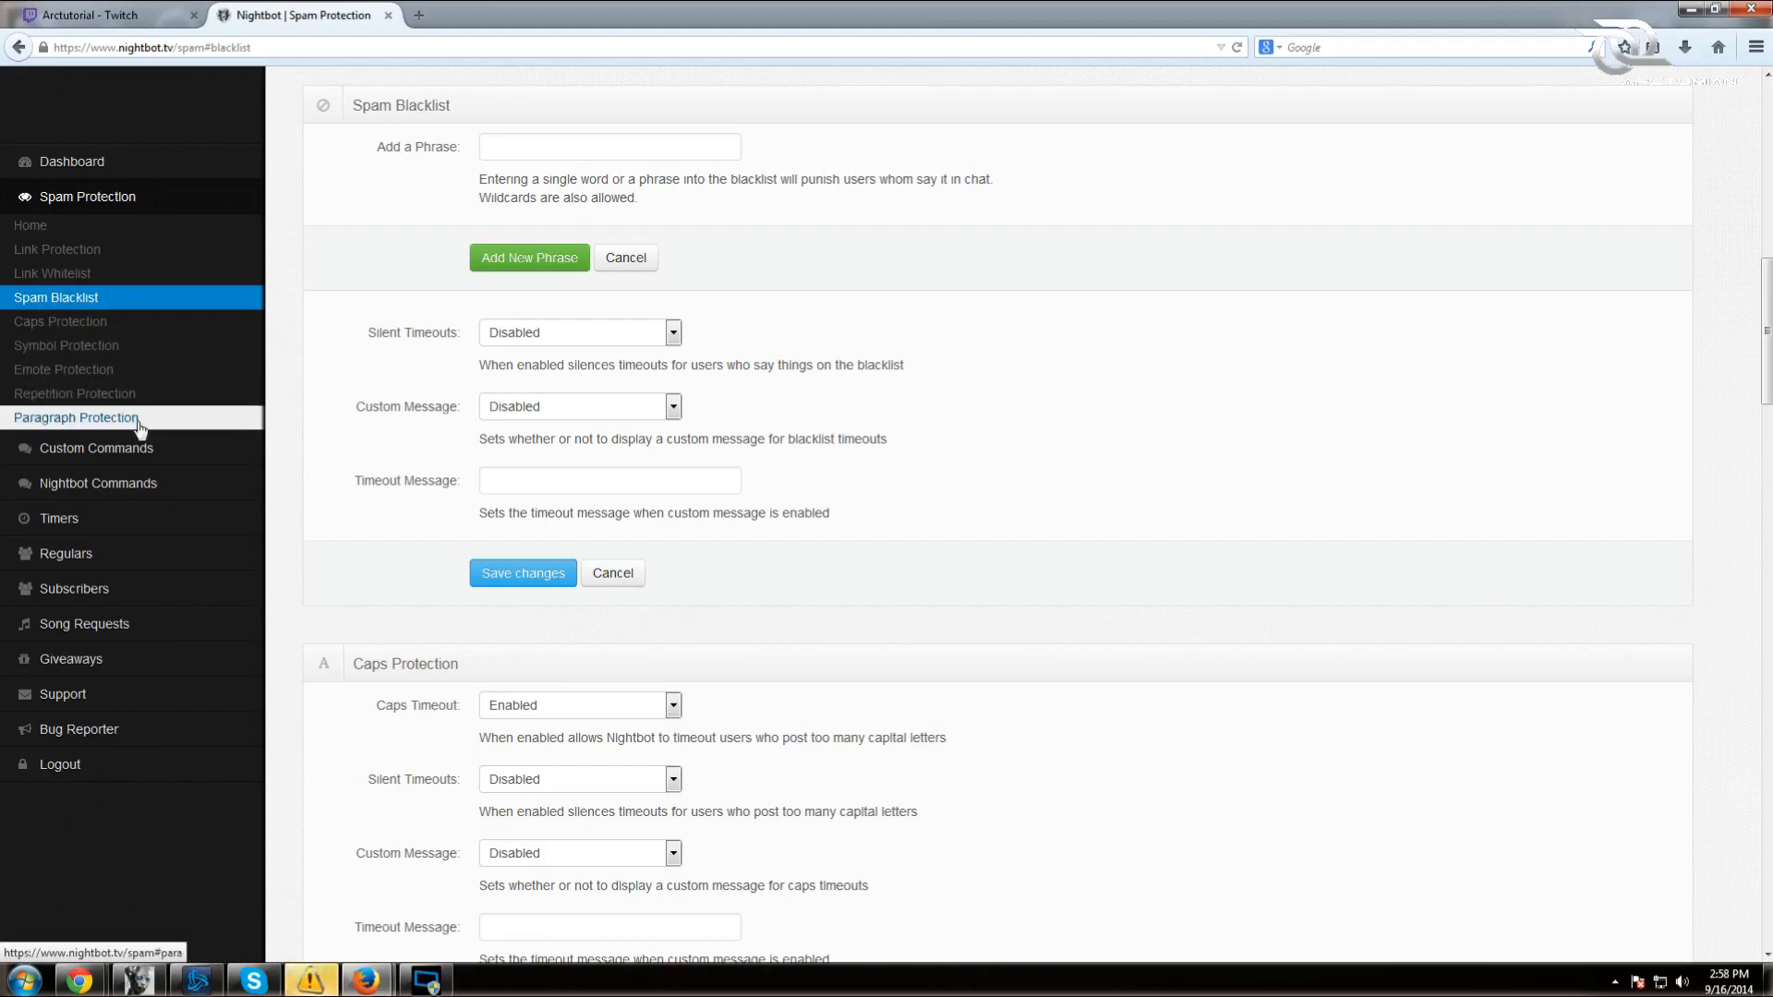
- Look through Nightbot's custom commands, channel timers, channel regulars and subscriber settings
{"action": "left_click", "coordinate": [155, 451]}
{"action": "left_click", "coordinate": [123, 480]}
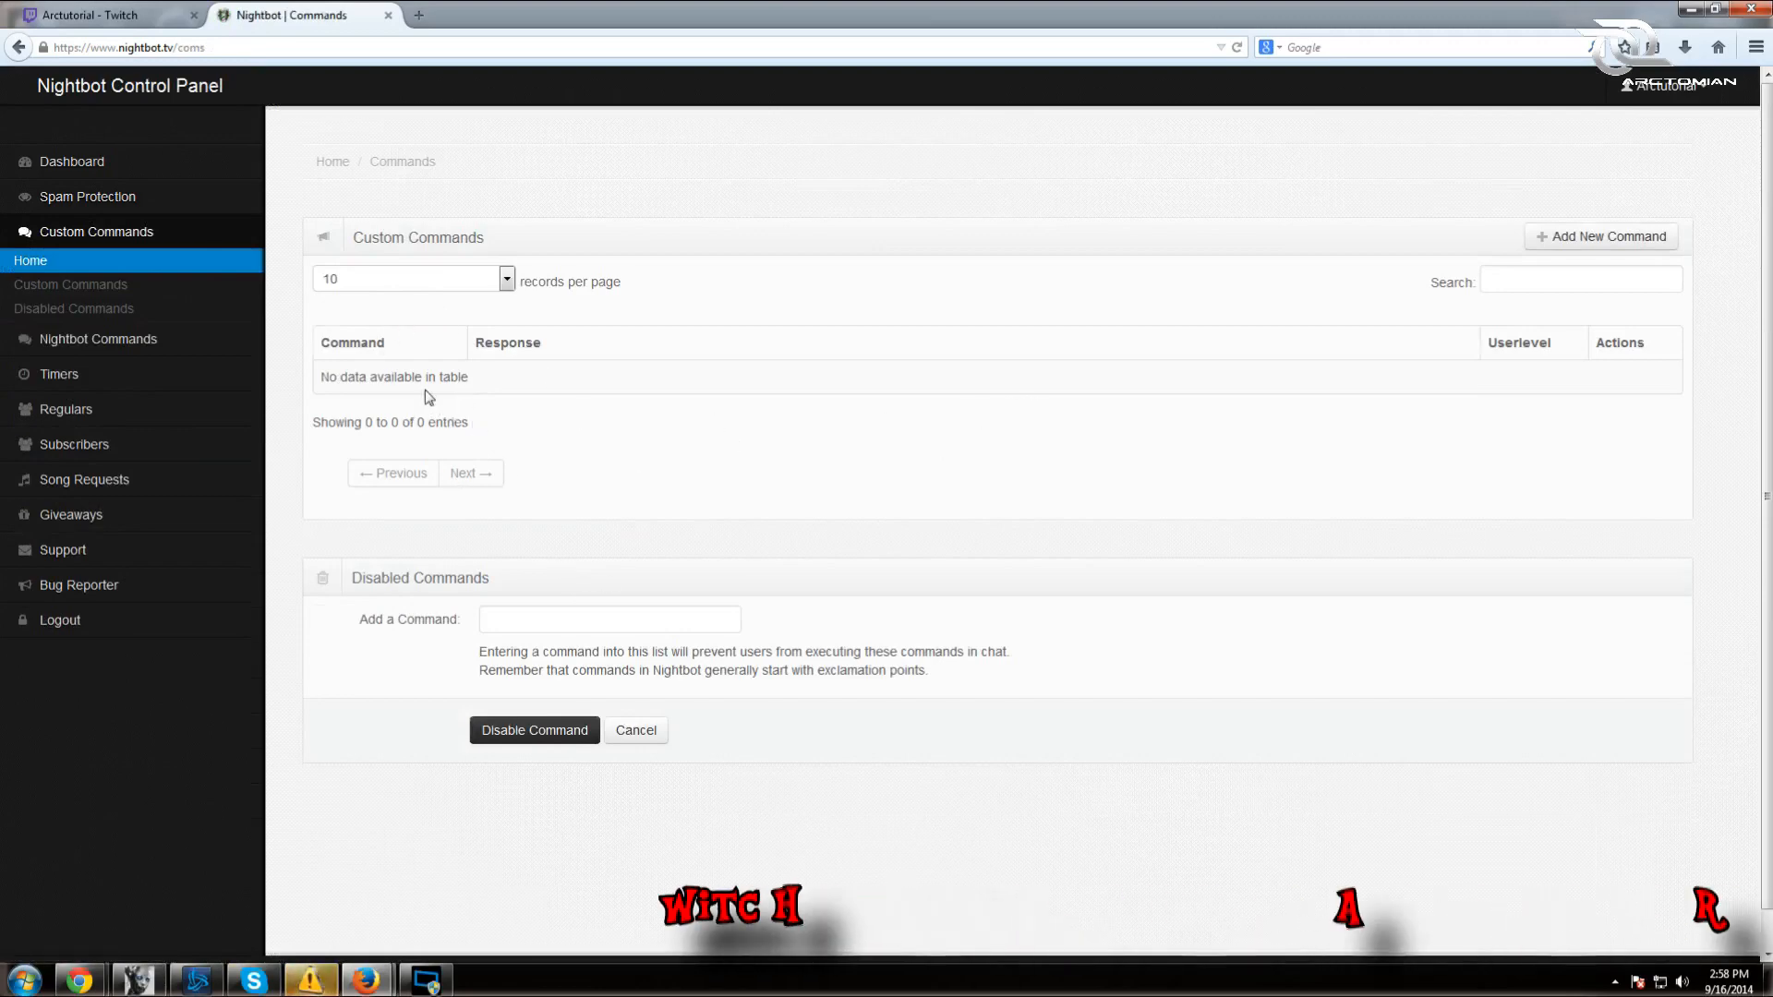
{"action": "left_click", "coordinate": [113, 374]}
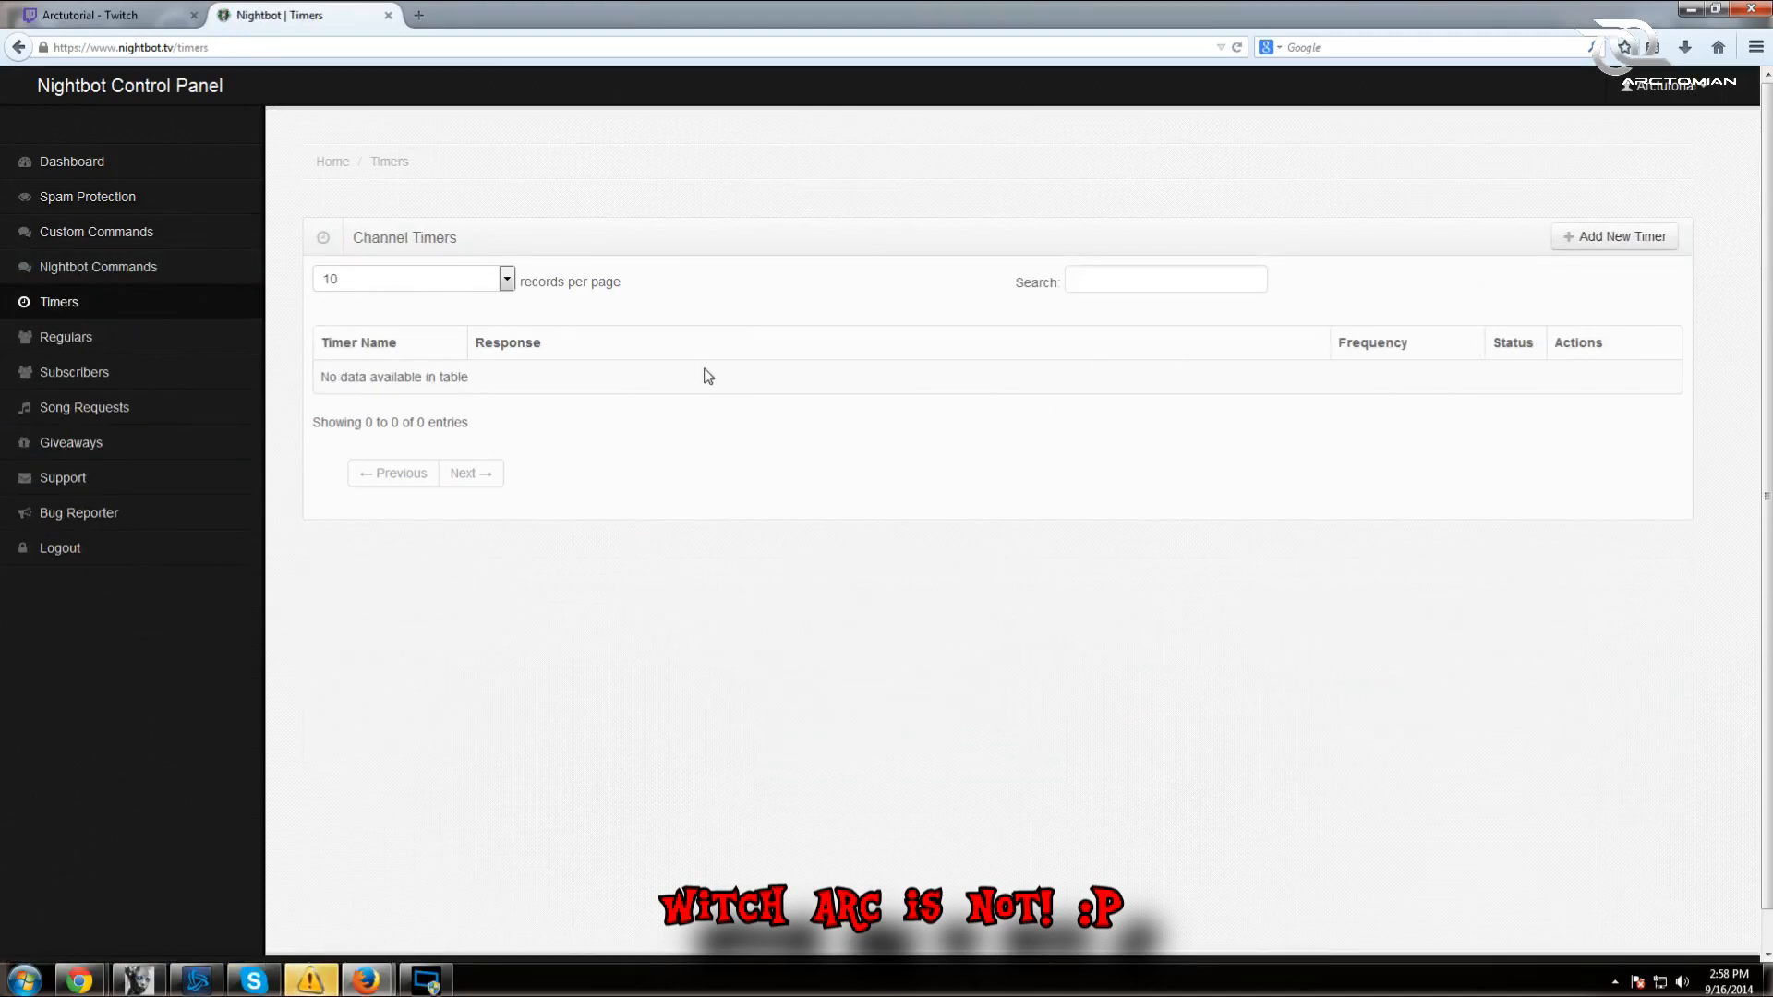
{"action": "left_click", "coordinate": [152, 344]}
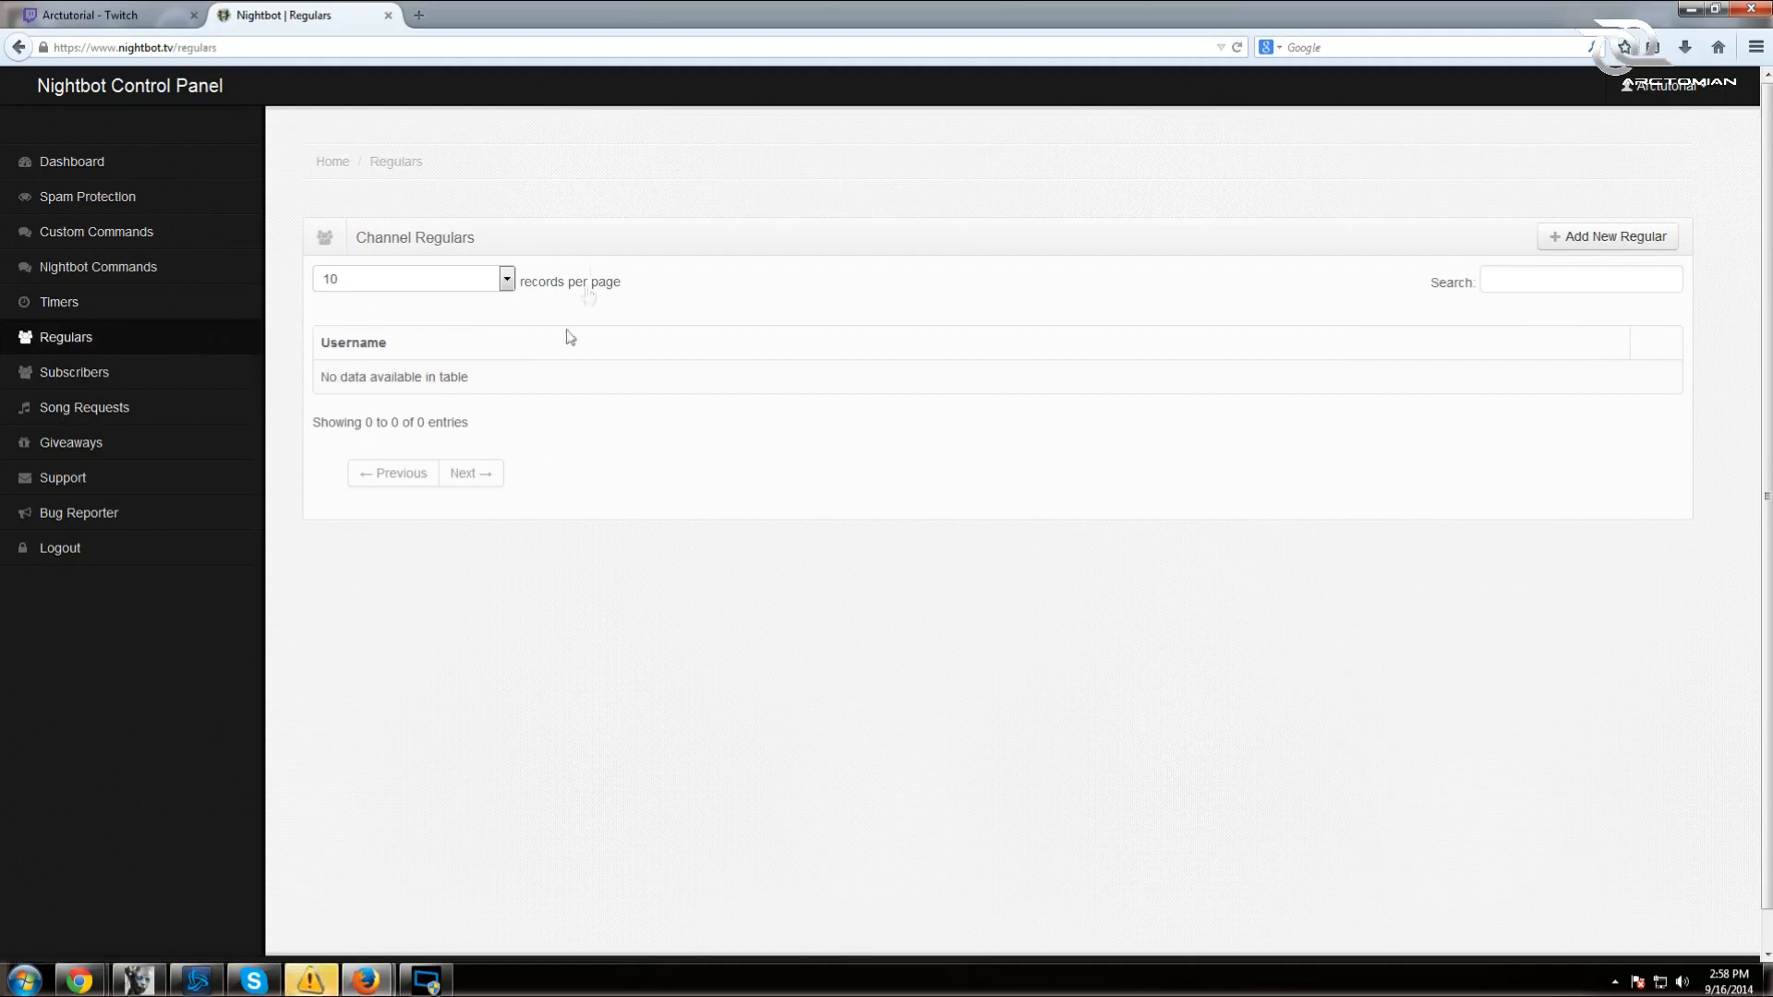
{"action": "left_click", "coordinate": [114, 382]}
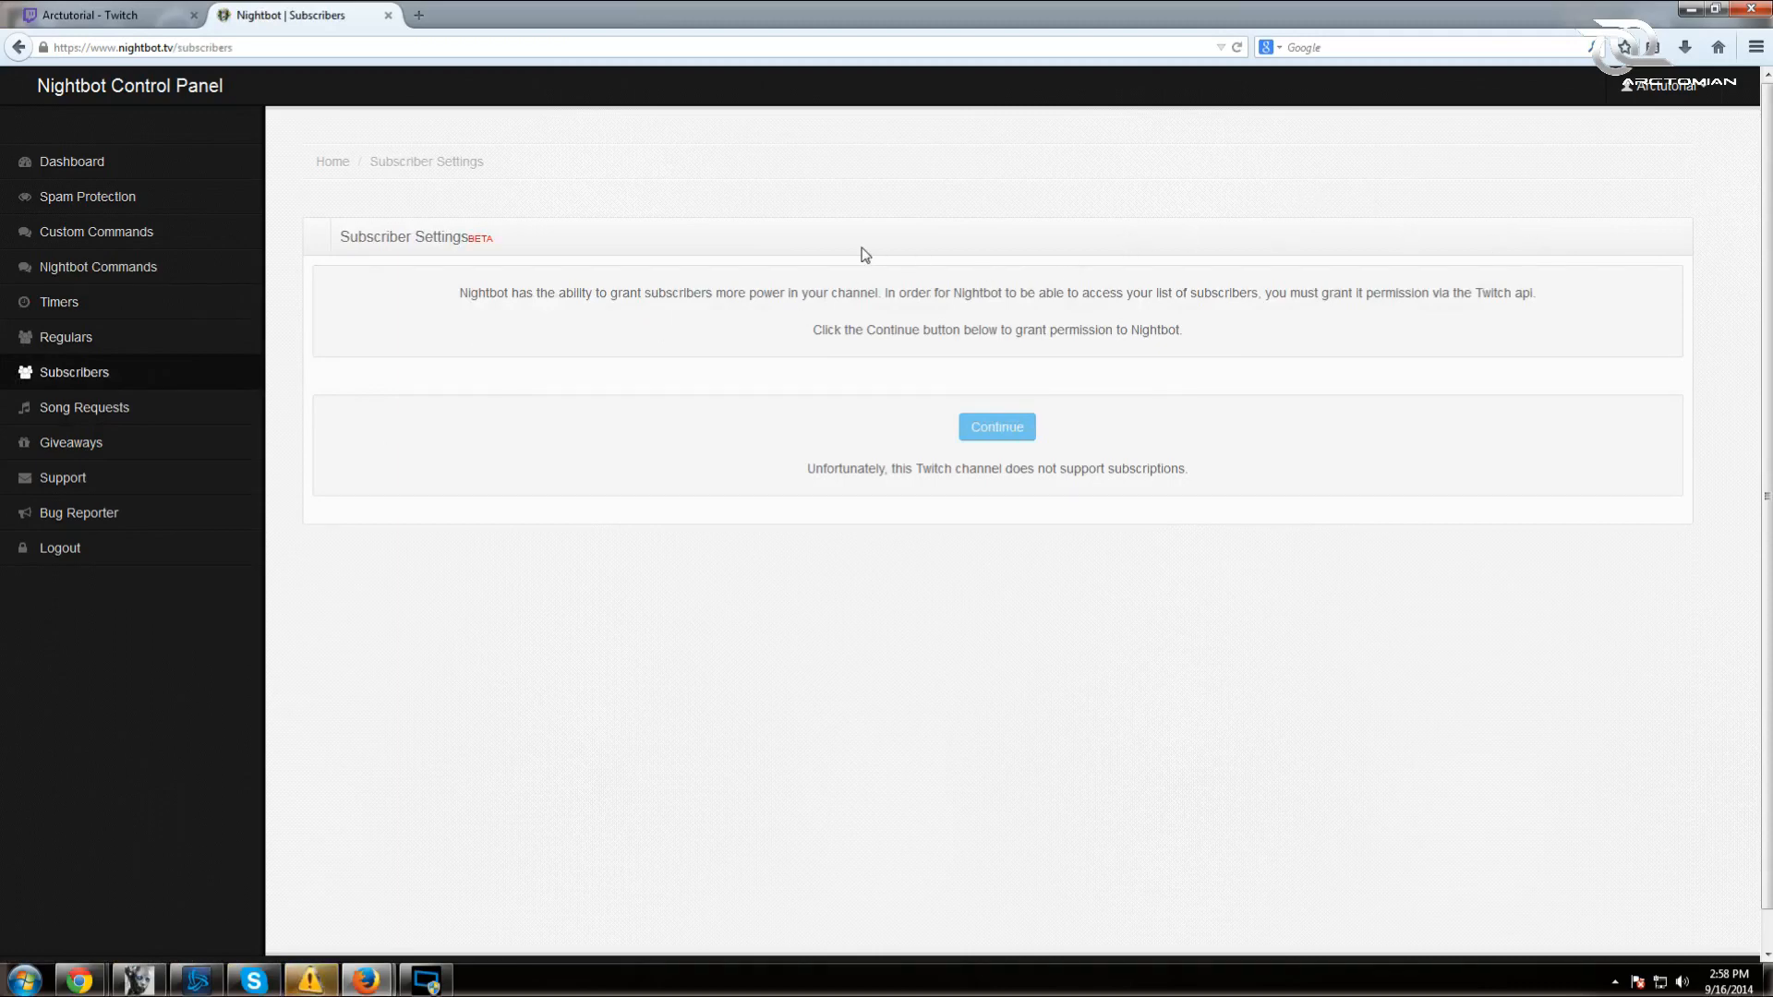
- Open Nightbot's AutoDJ song request player and pause the song that is playing
{"action": "left_click", "coordinate": [129, 416]}
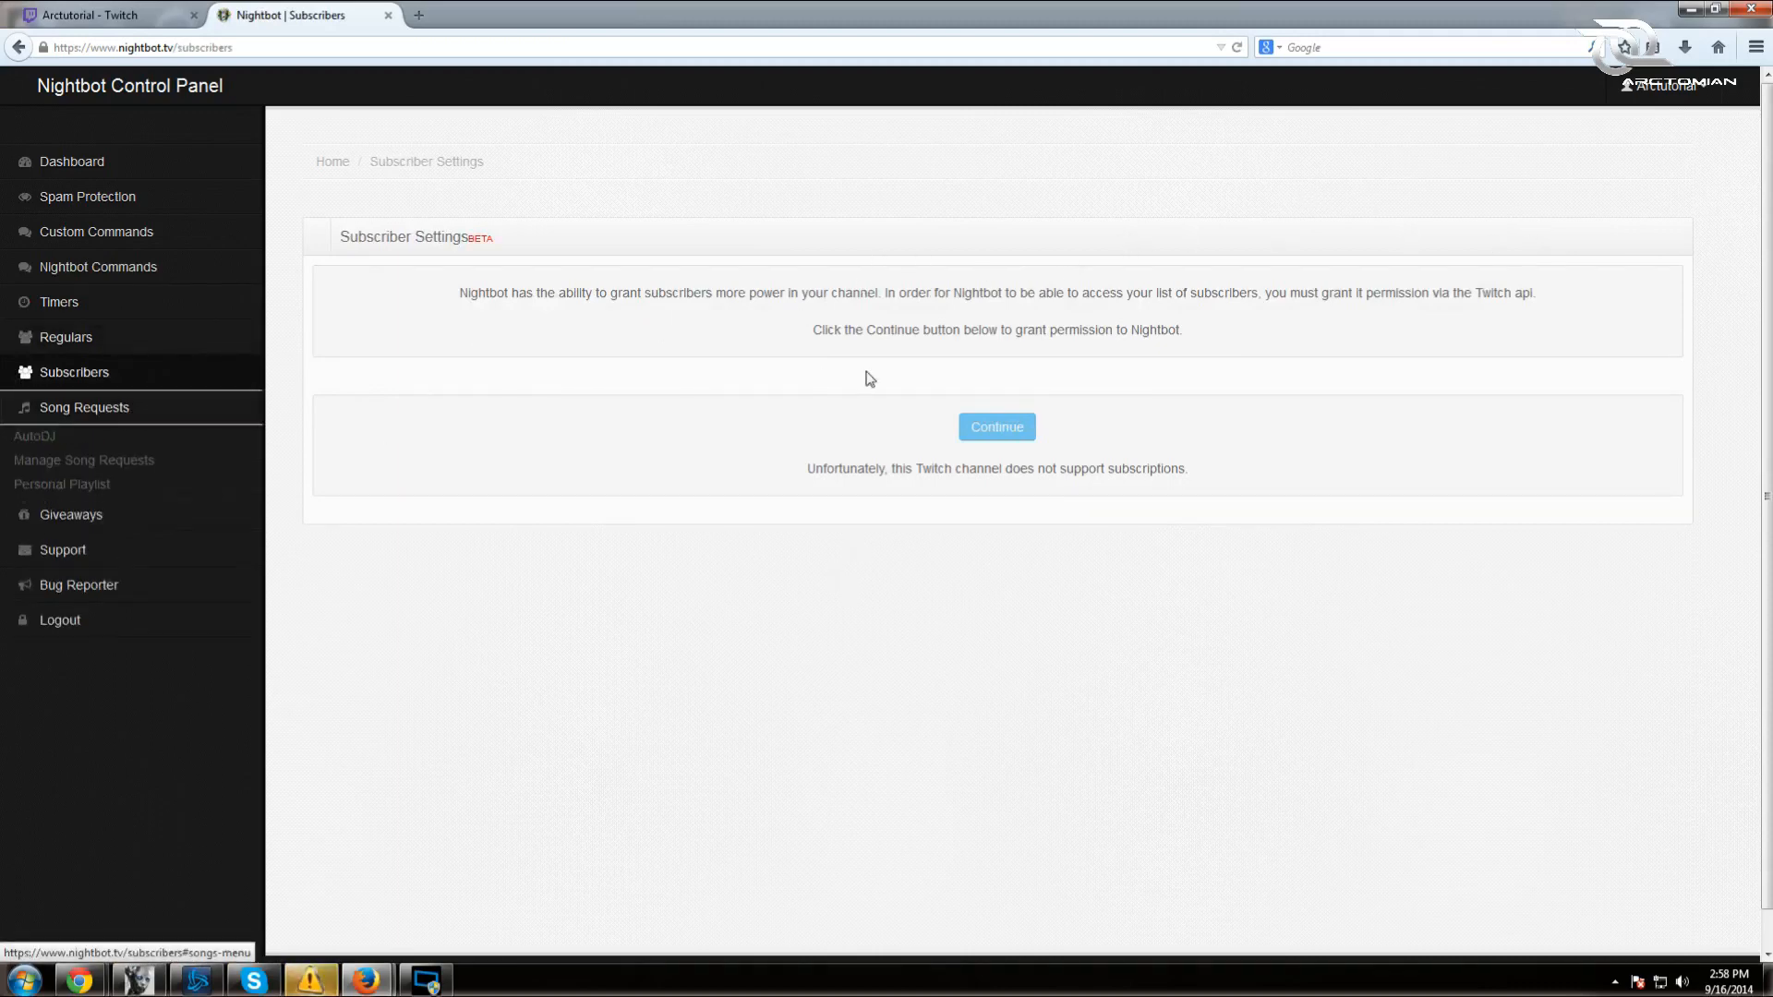
{"action": "left_click", "coordinate": [150, 438]}
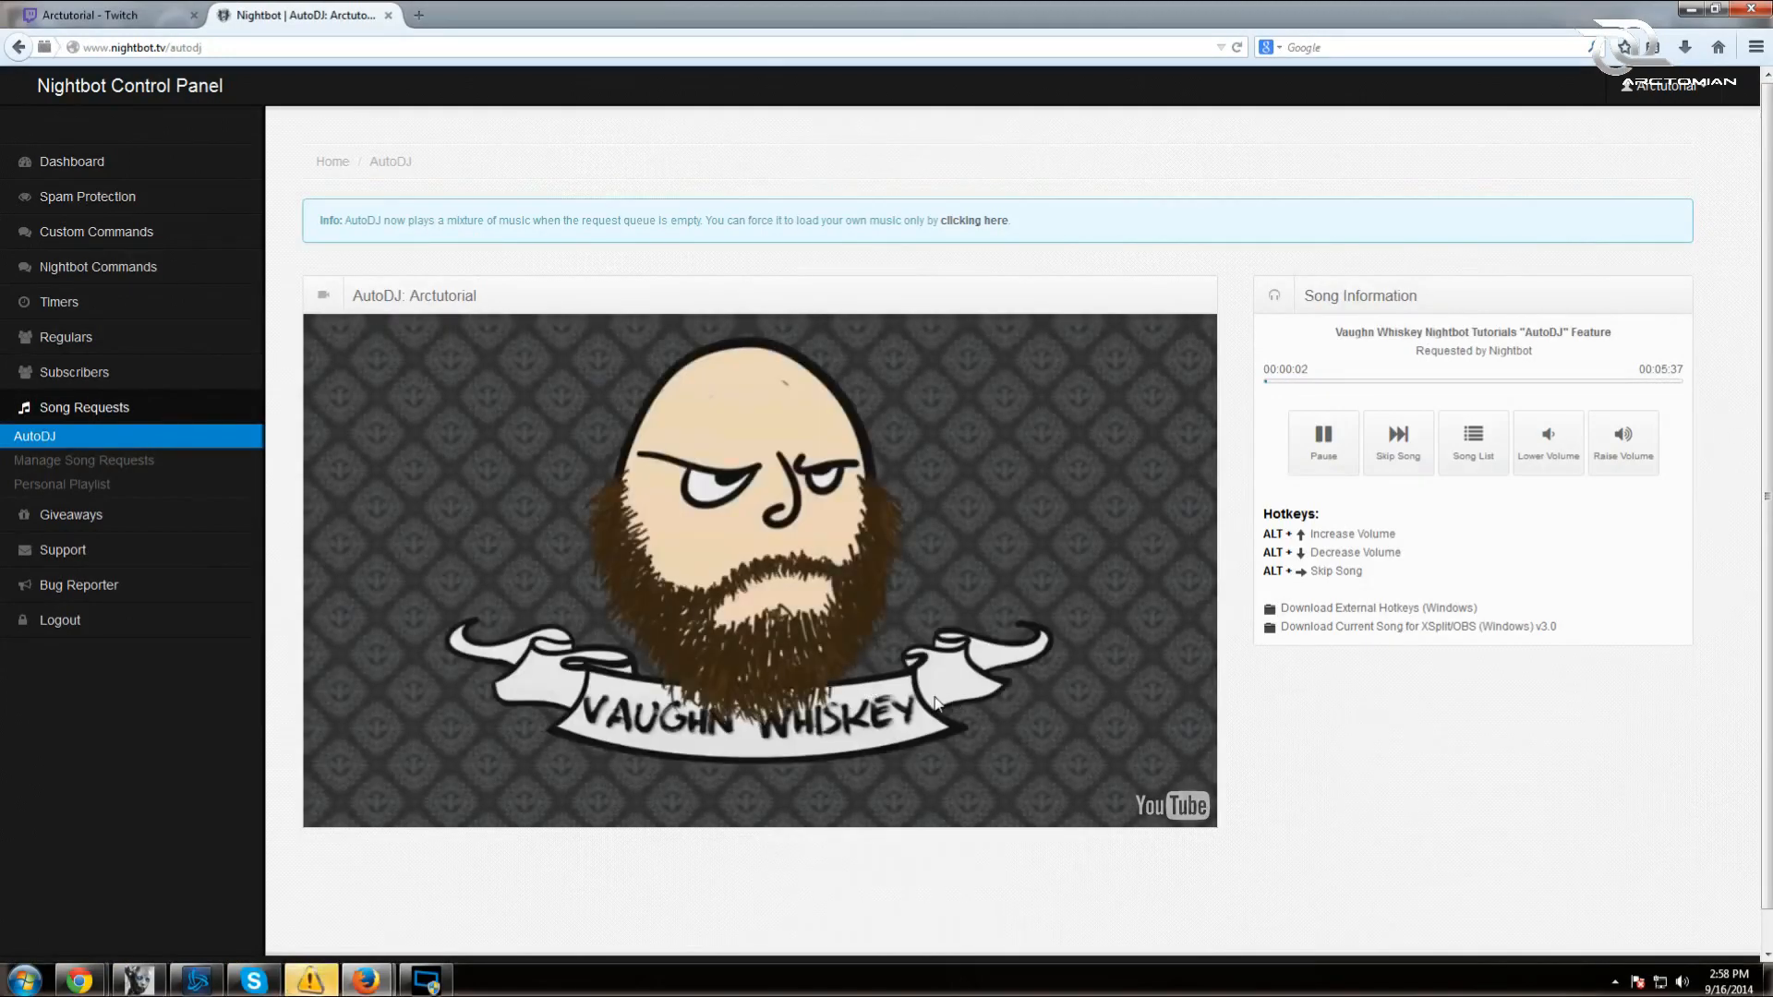
{"action": "left_click", "coordinate": [1323, 441]}
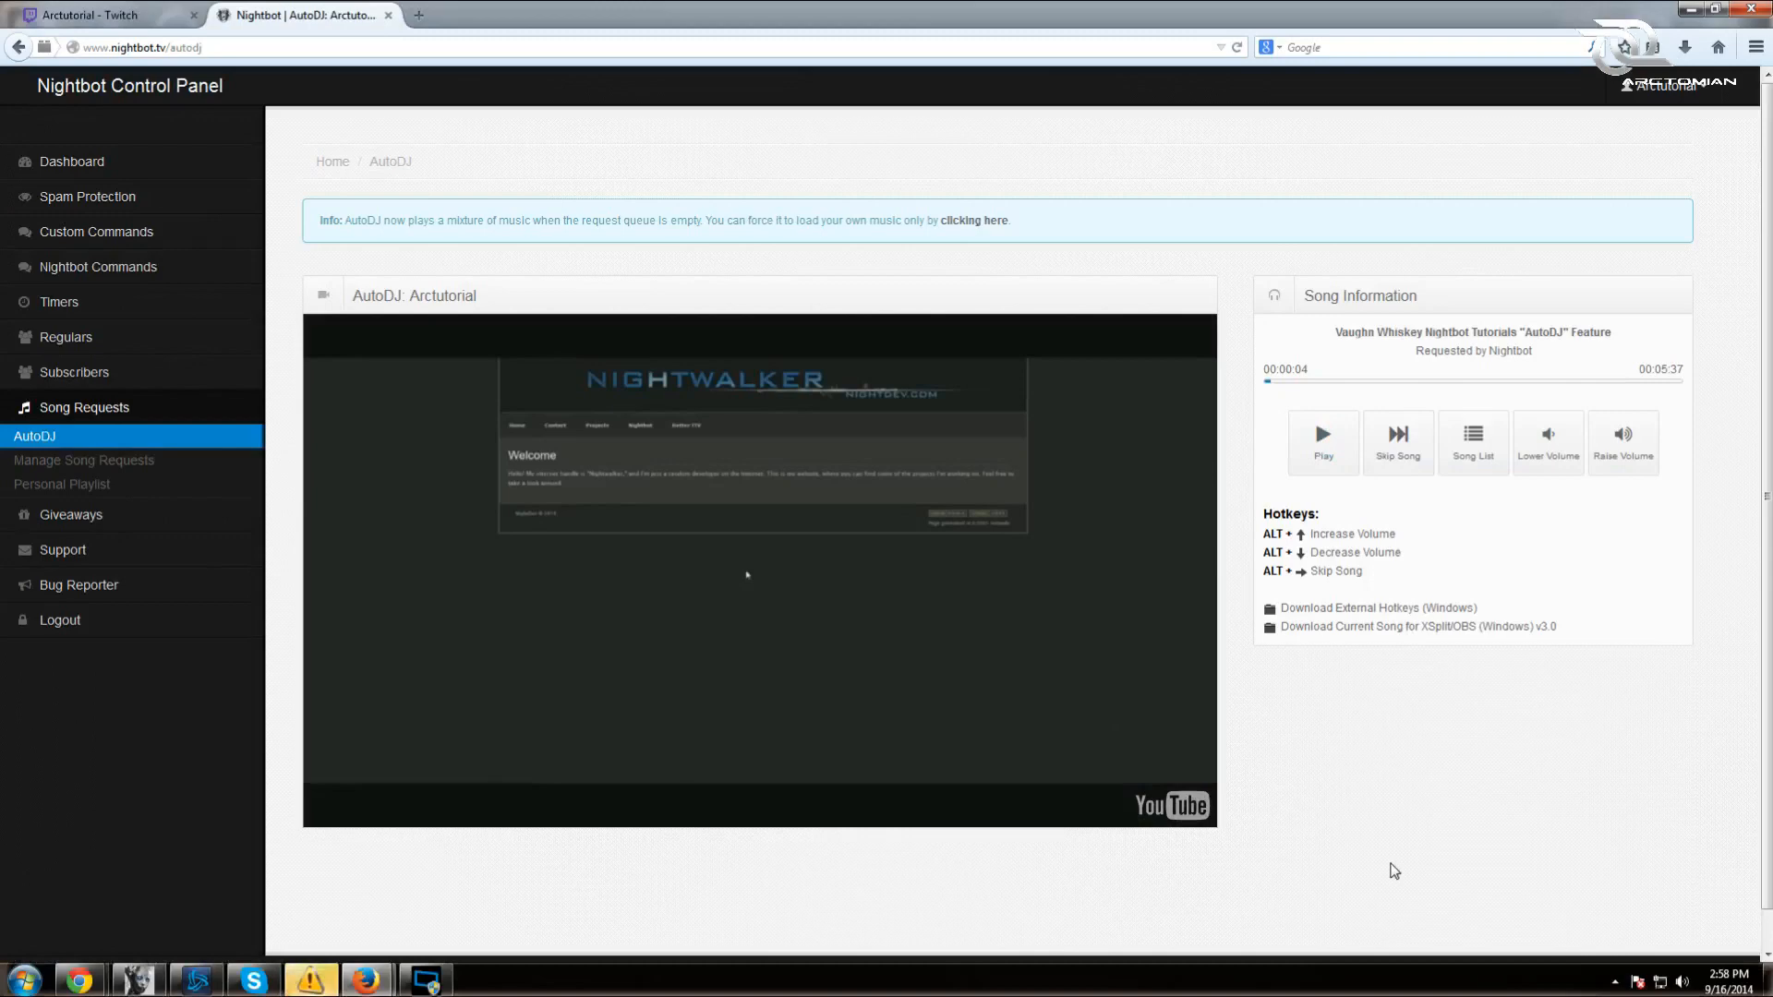
{"action": "key", "text": "alt+Down"}
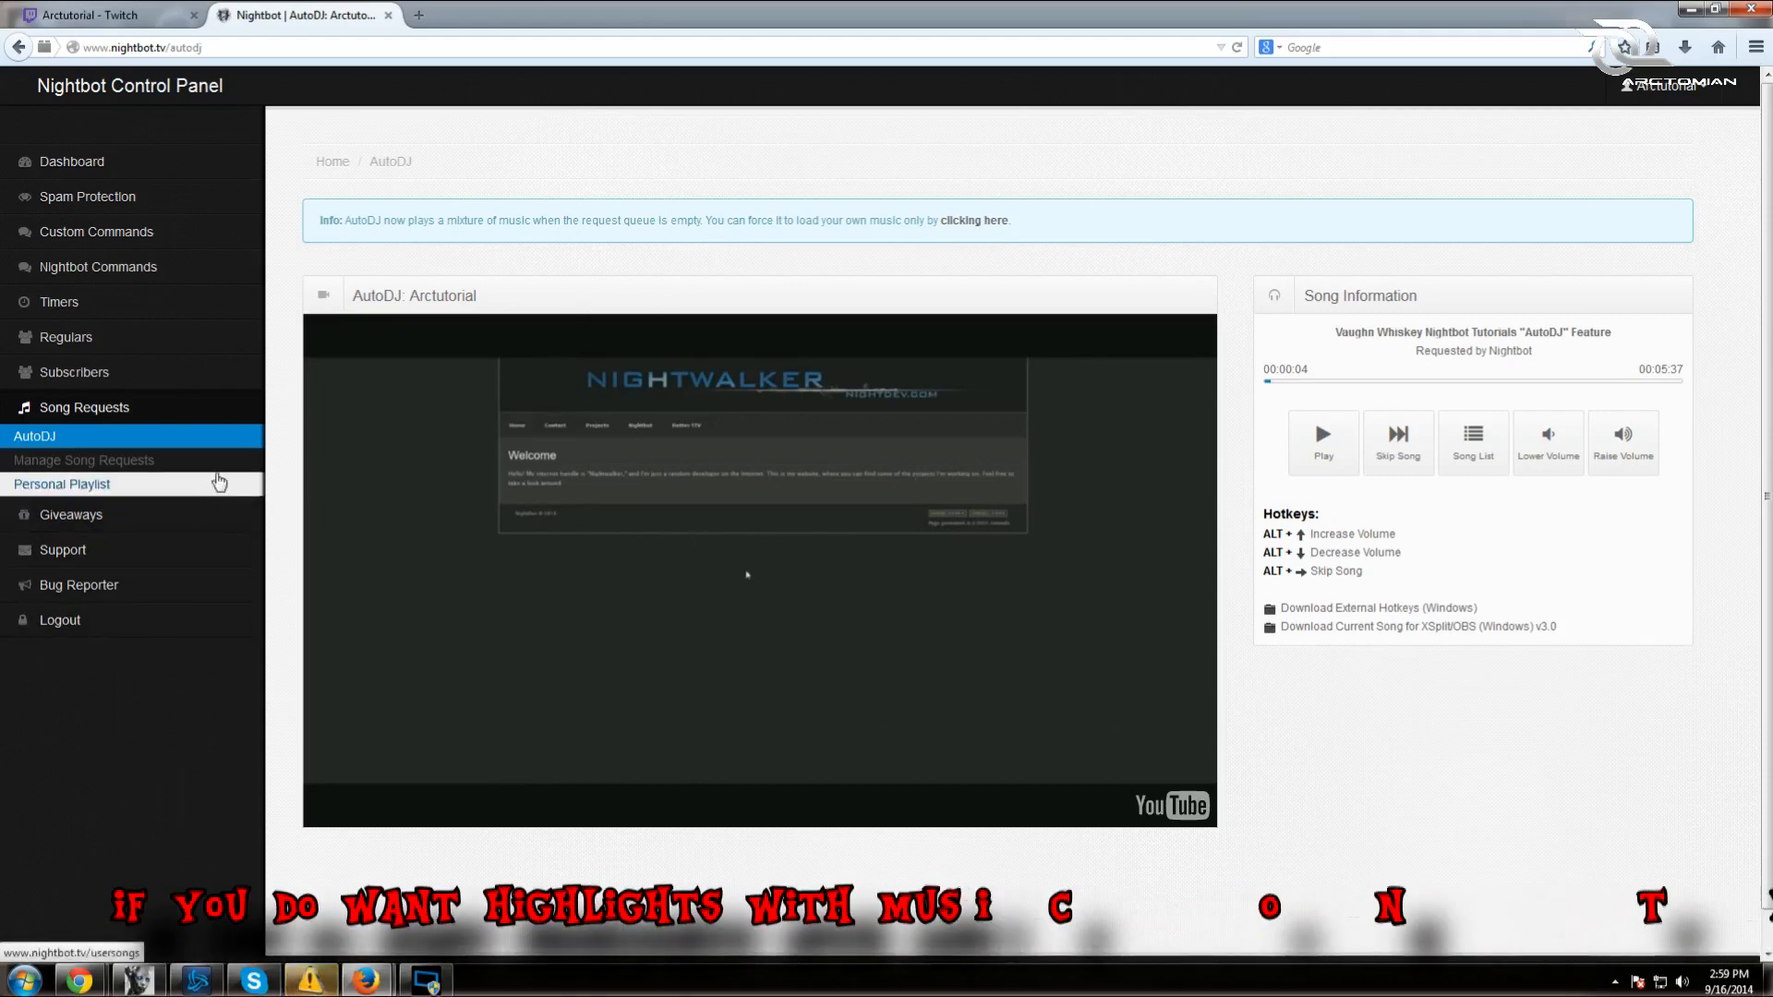
- Read the rules for restricting song requests, view the song playlist, and open the personal playlist
{"action": "left_click", "coordinate": [225, 475]}
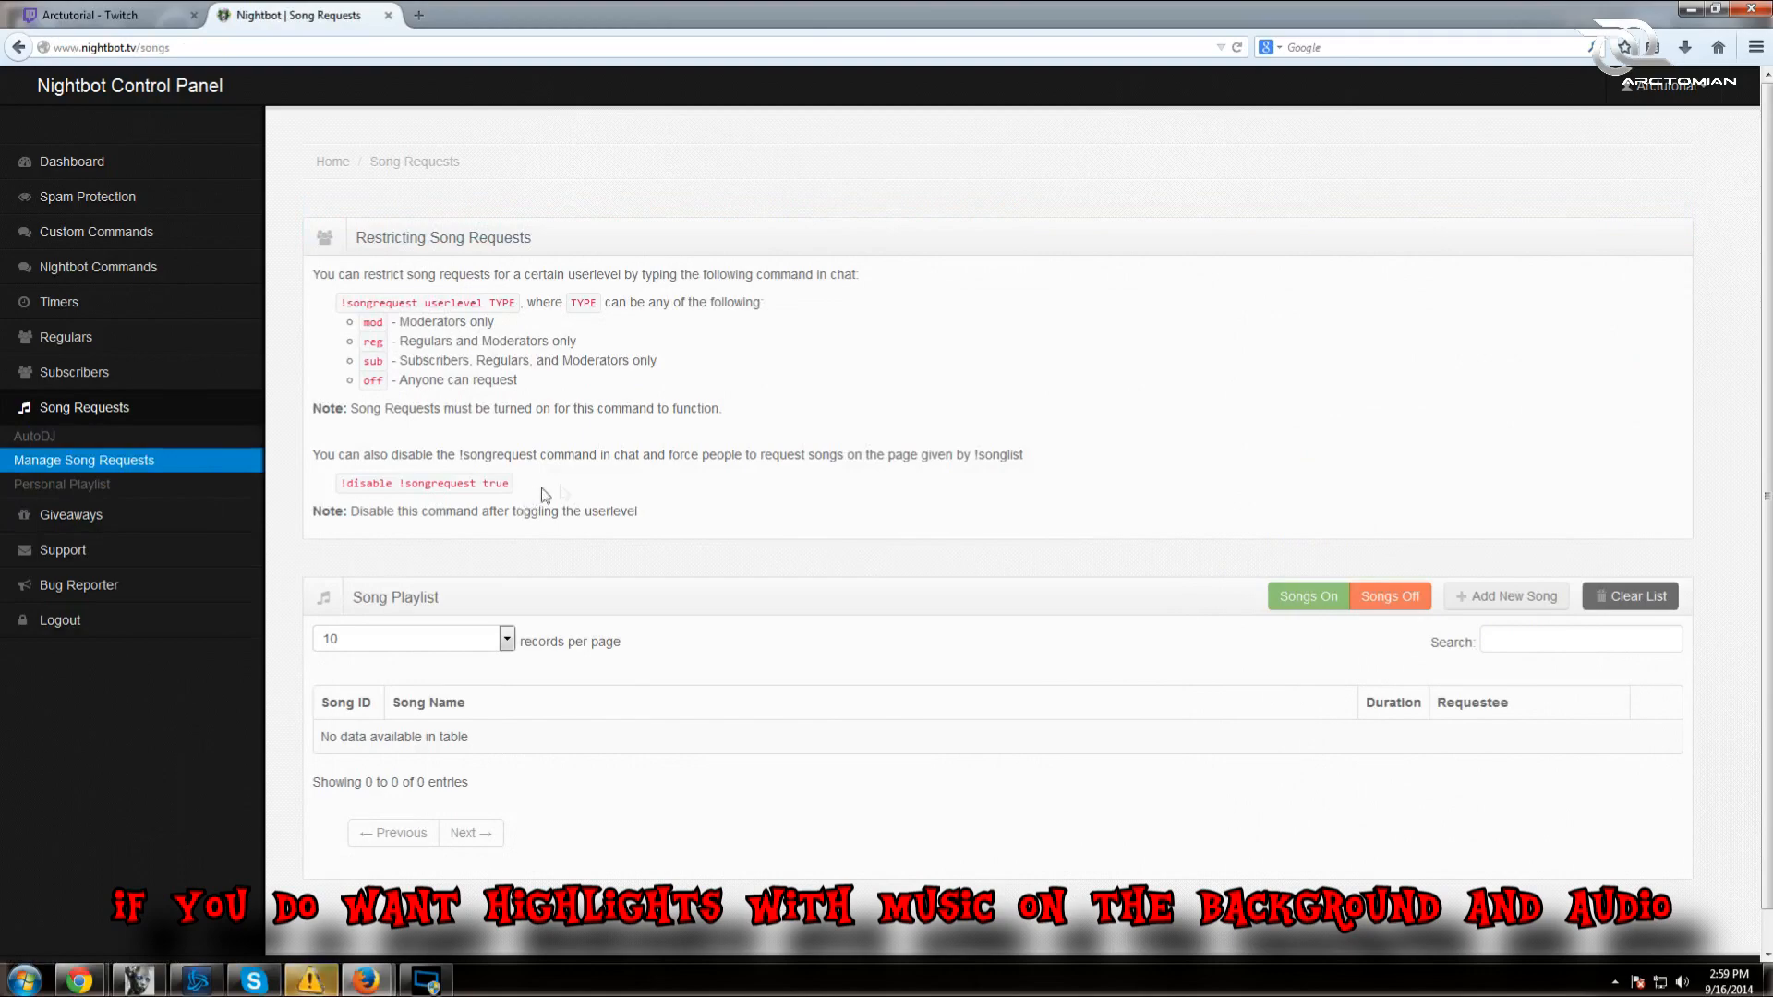
{"action": "scroll", "coordinate": [750, 487], "scroll_direction": "down", "scroll_amount": 1}
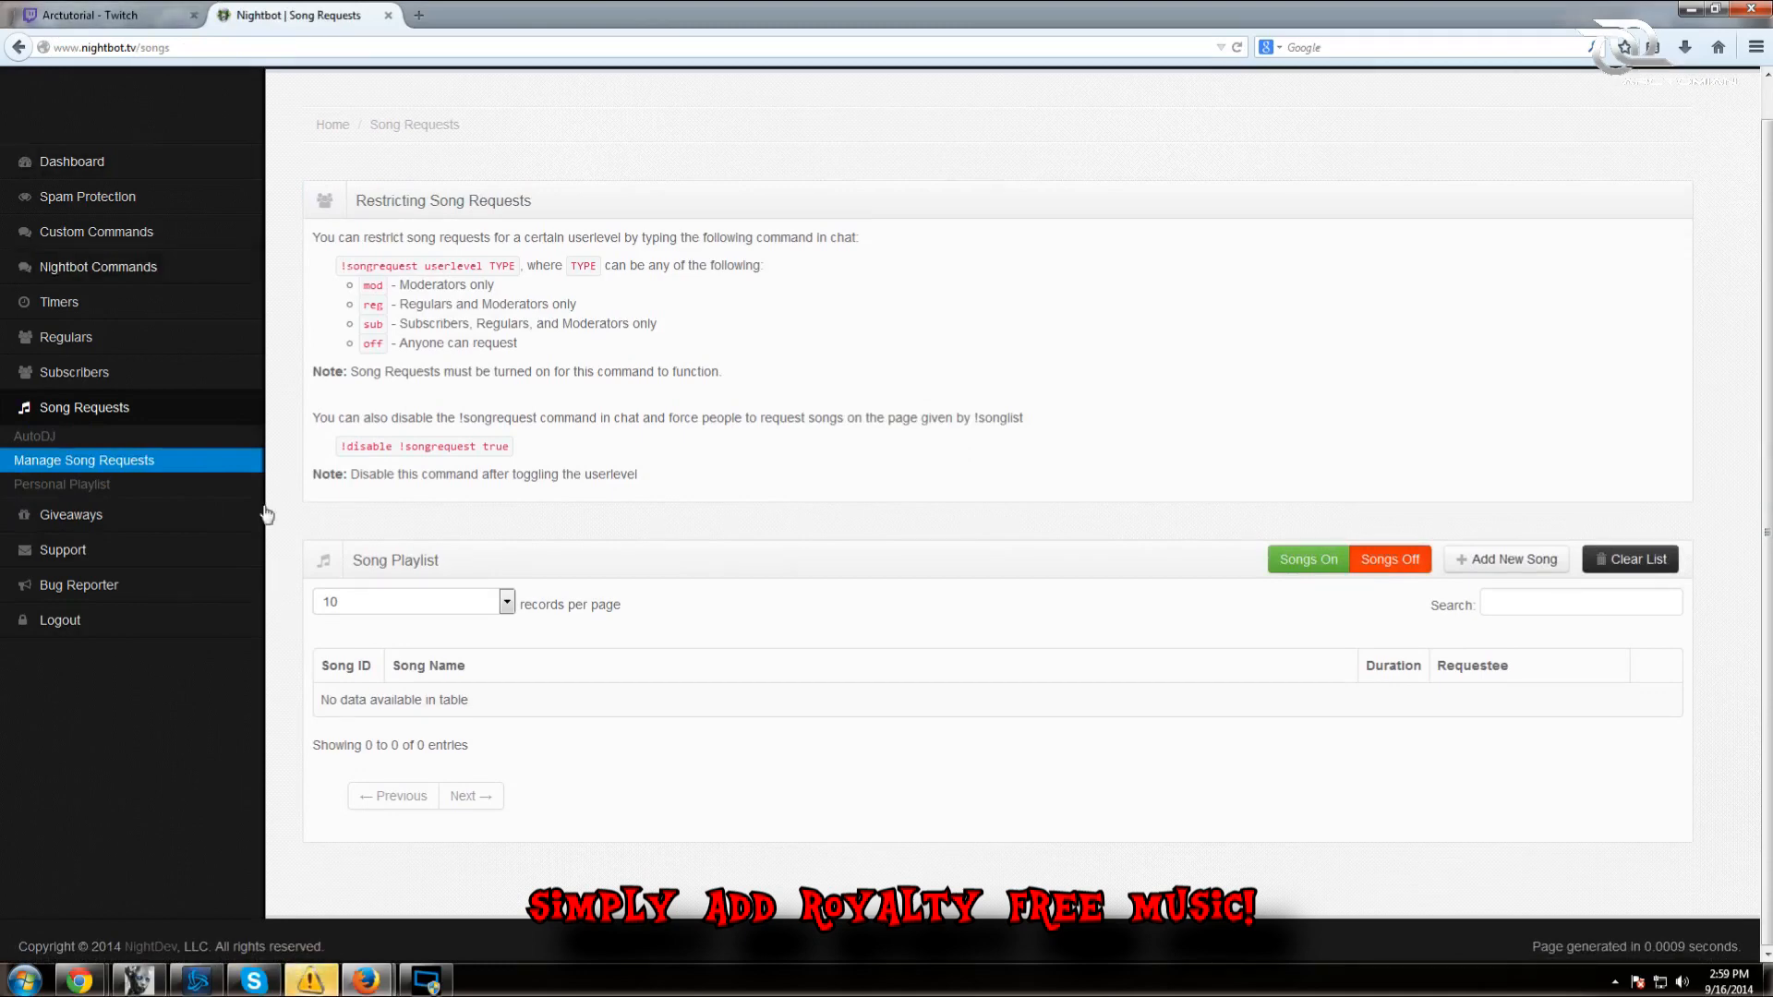
{"action": "left_click", "coordinate": [147, 484]}
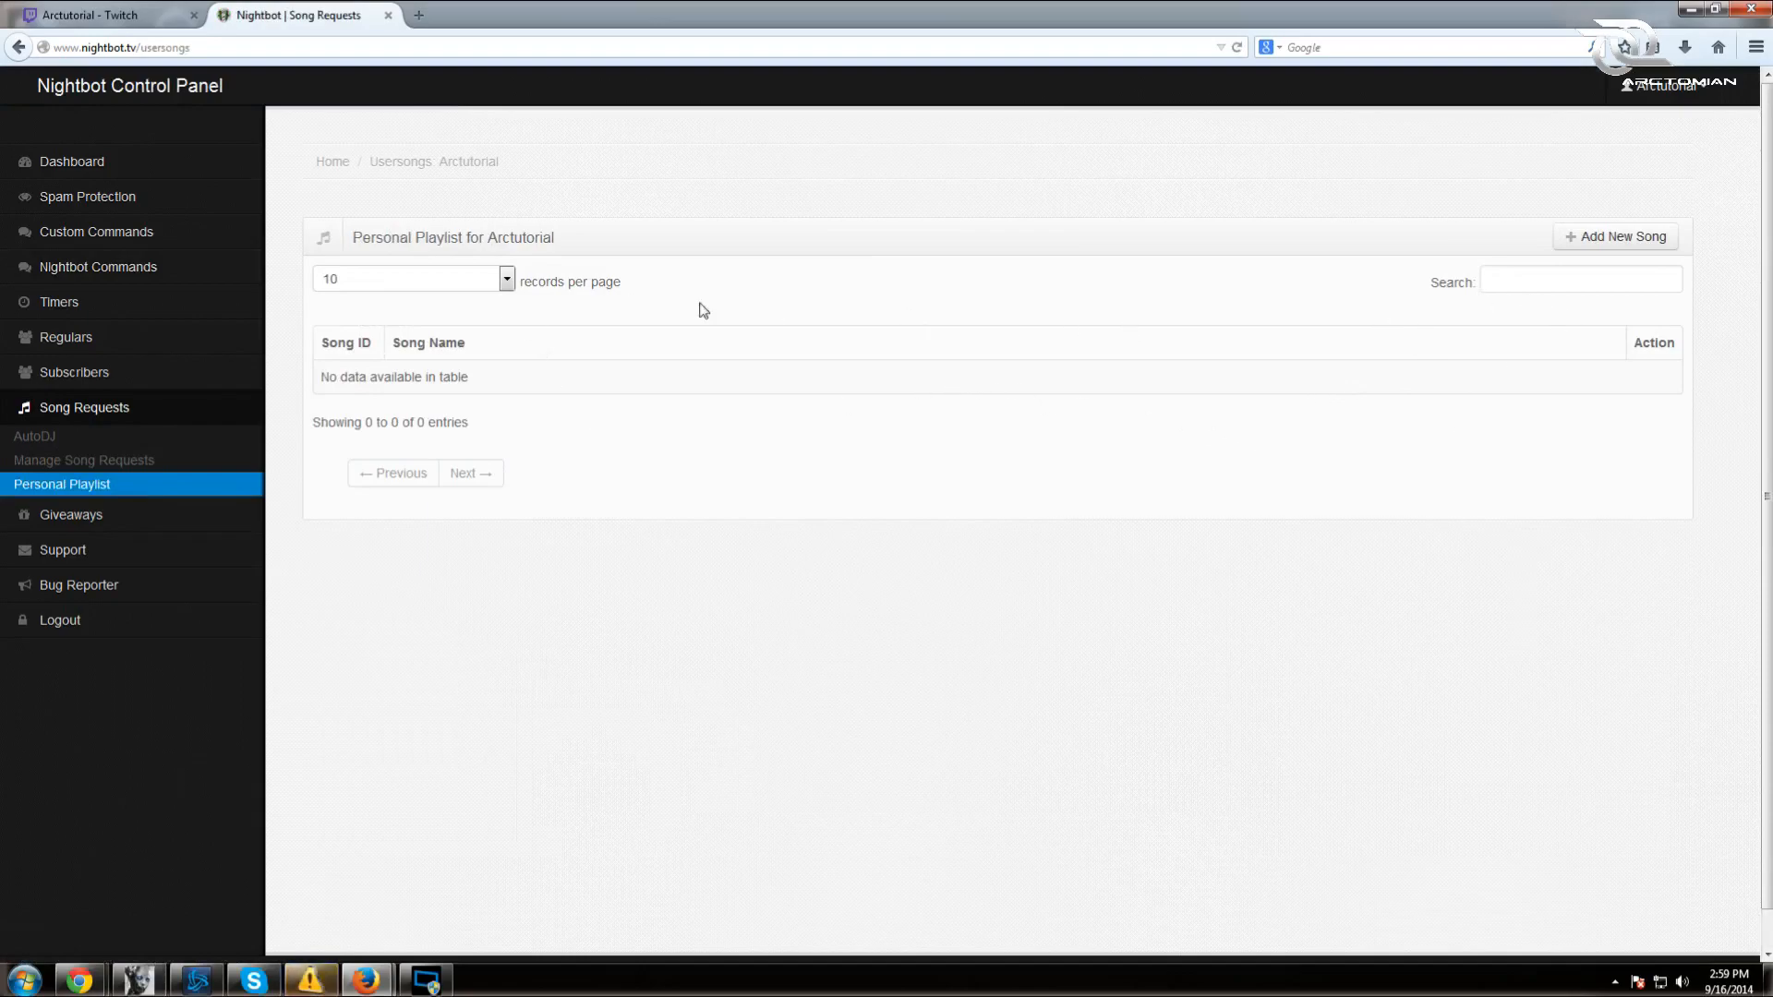
{"action": "left_click", "coordinate": [423, 15]}
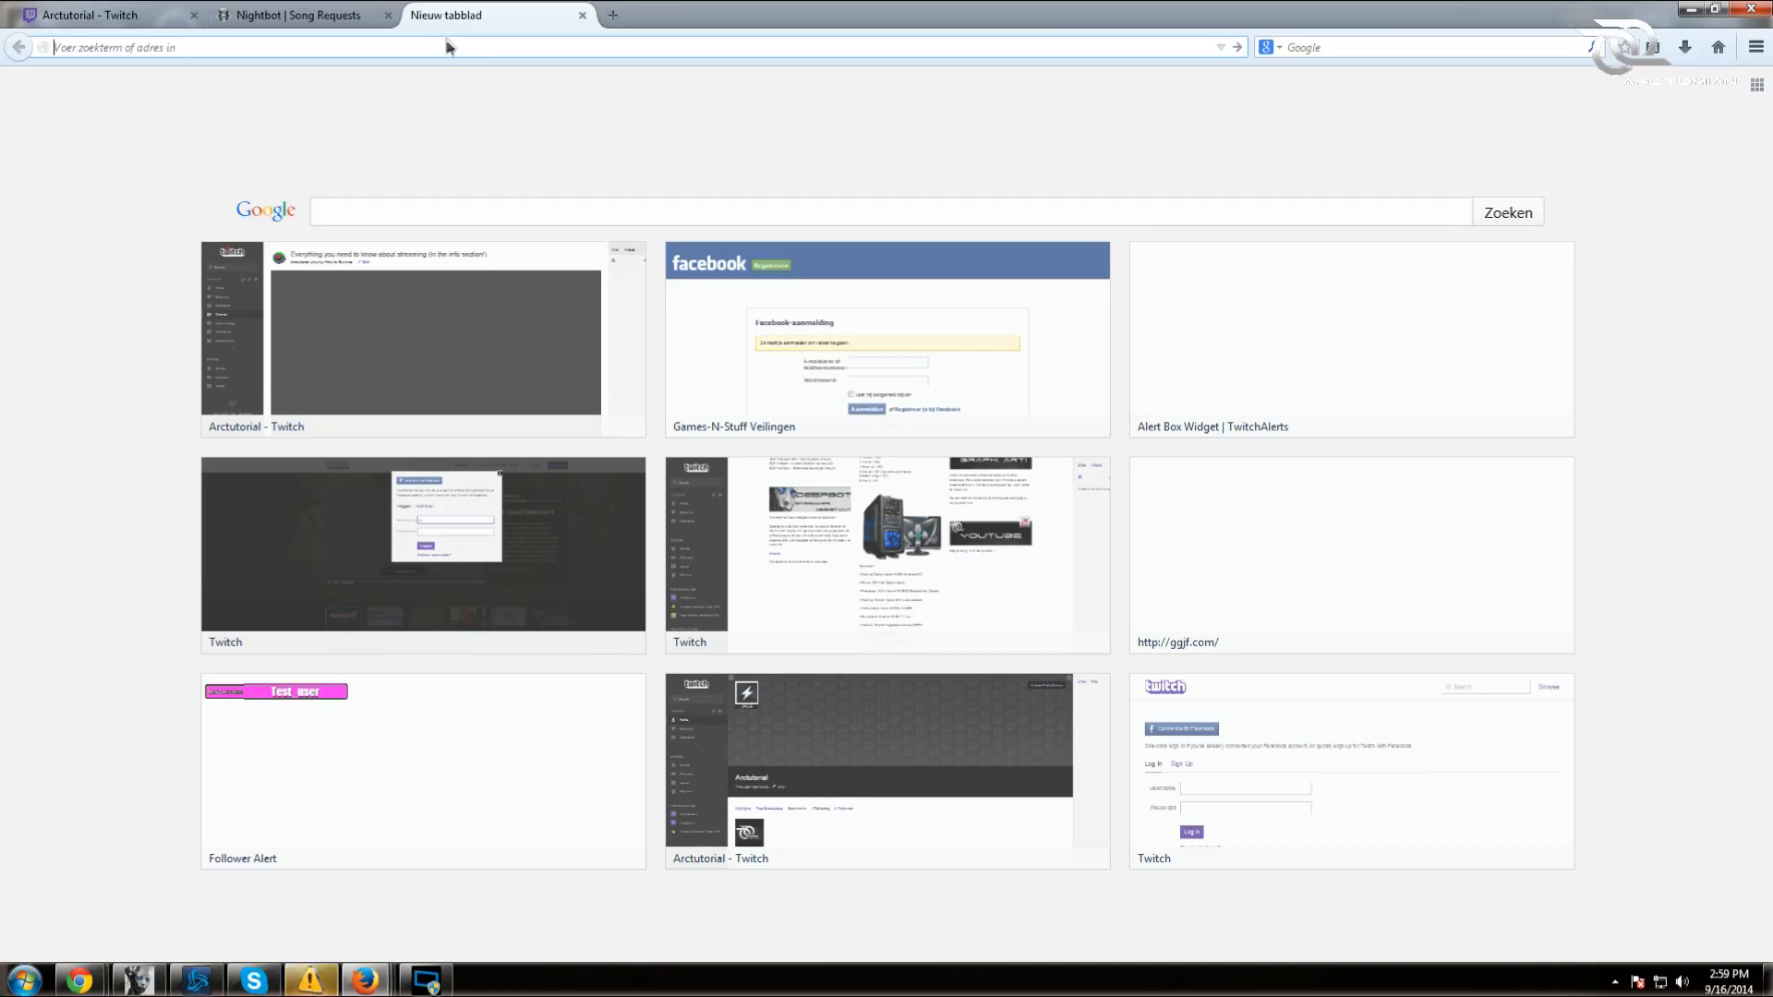
{"action": "type", "text": "www.yo"}
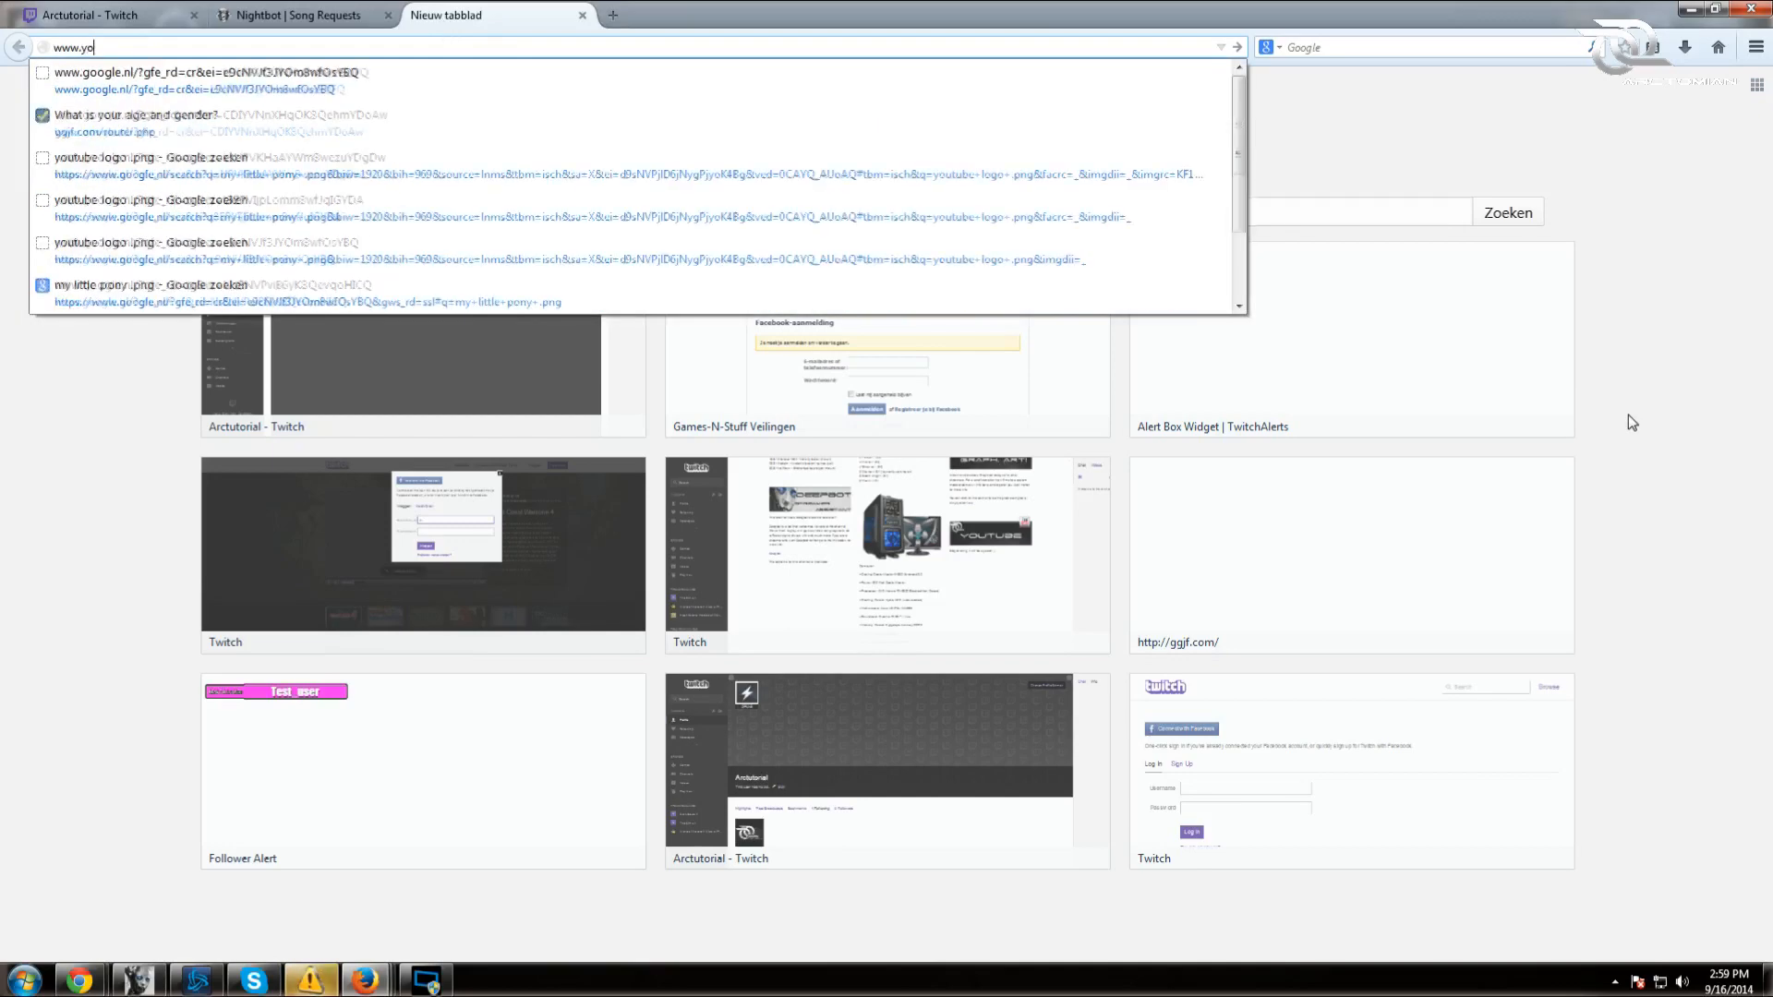
{"action": "type", "text": "utube/com"}
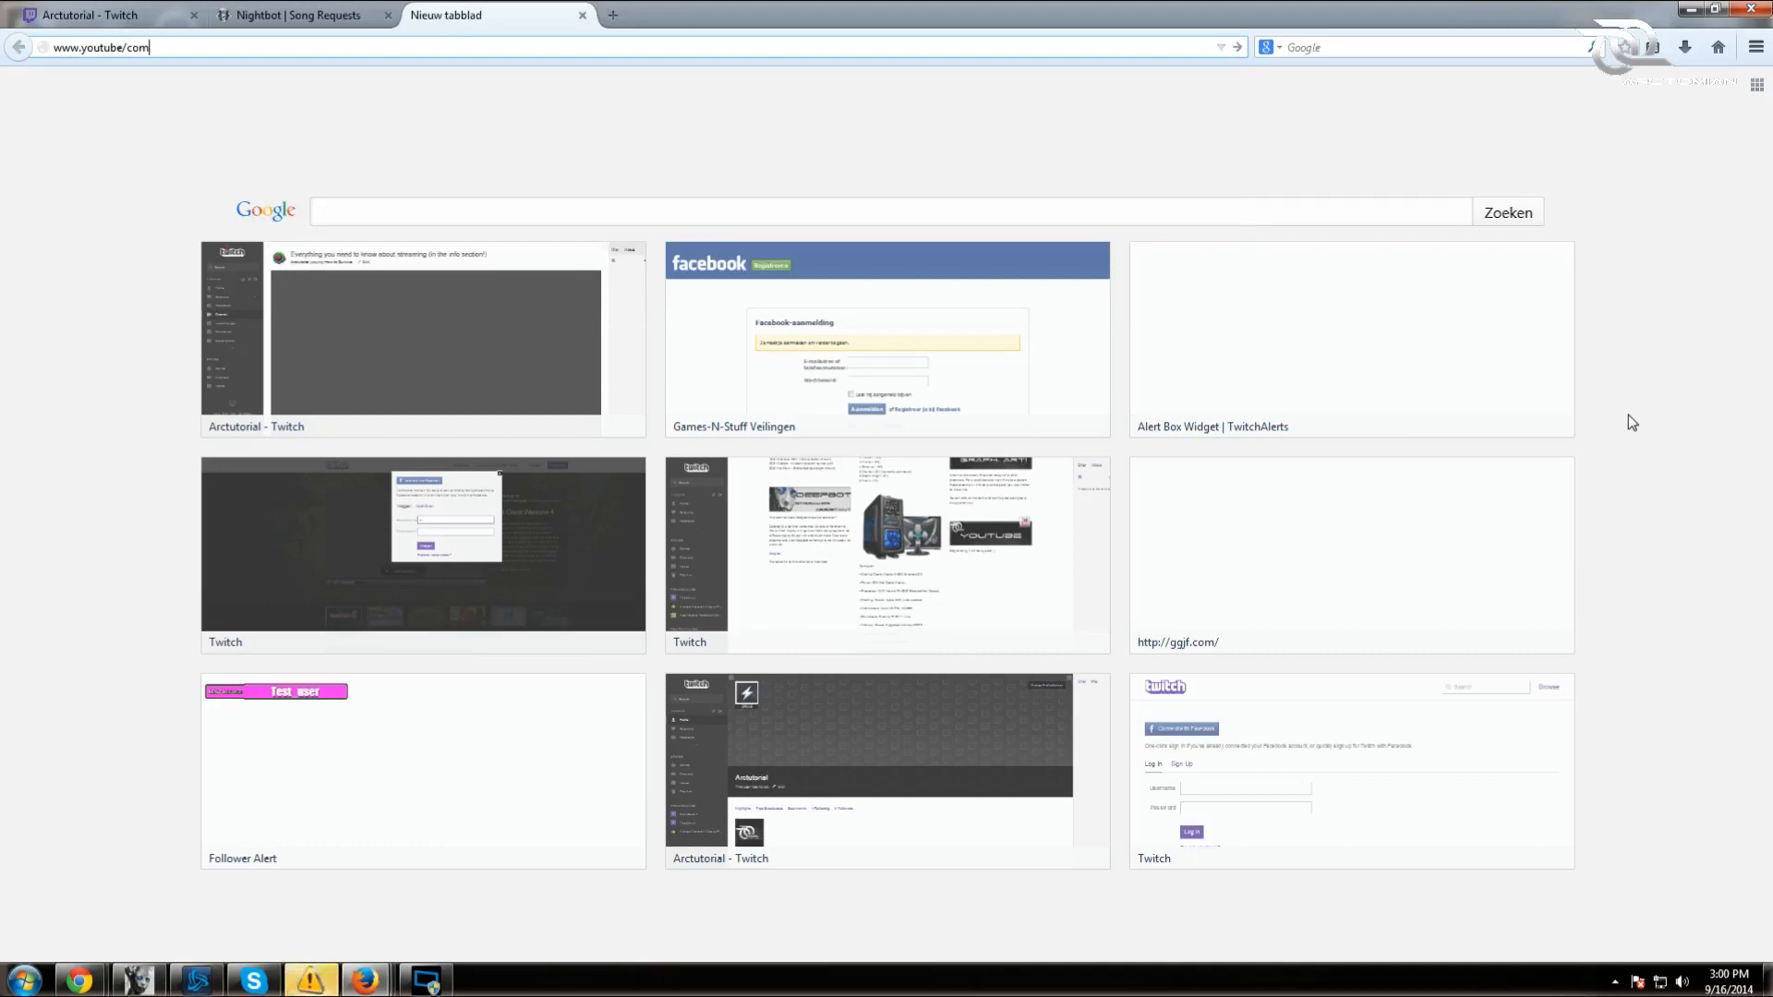
{"action": "key", "text": "BackSpace"}
{"action": "type", "text": ".com"}
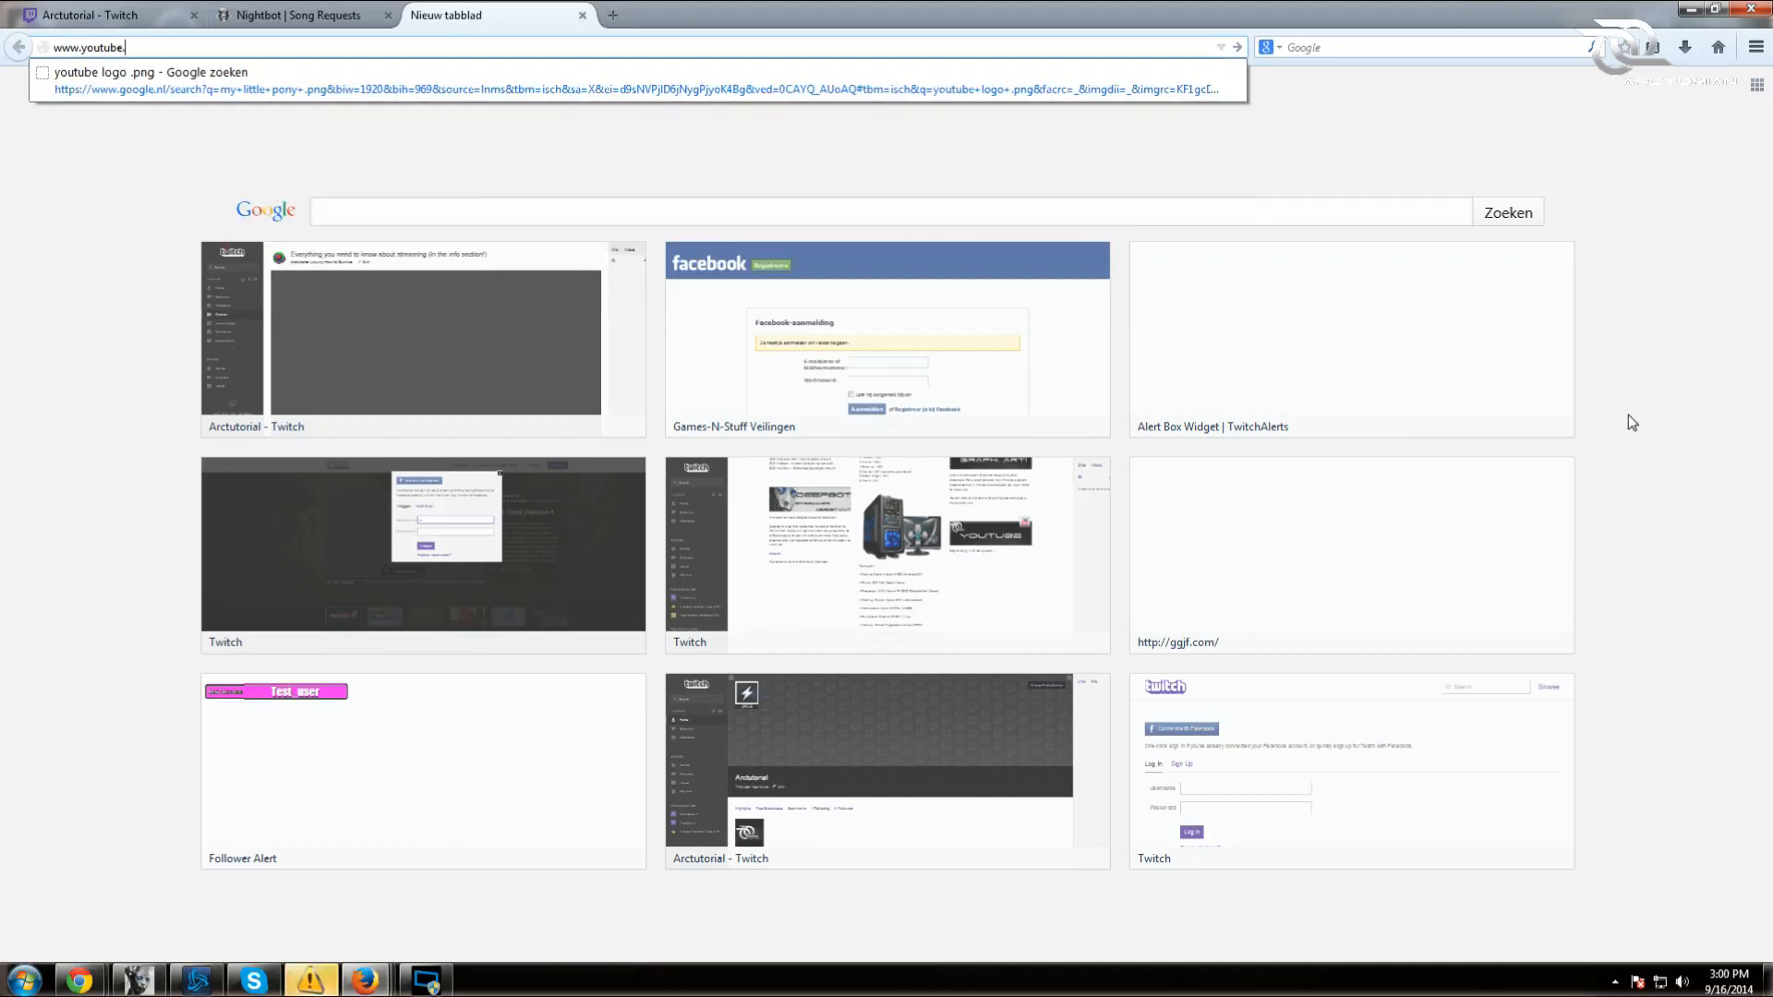
{"action": "key", "text": "Return"}
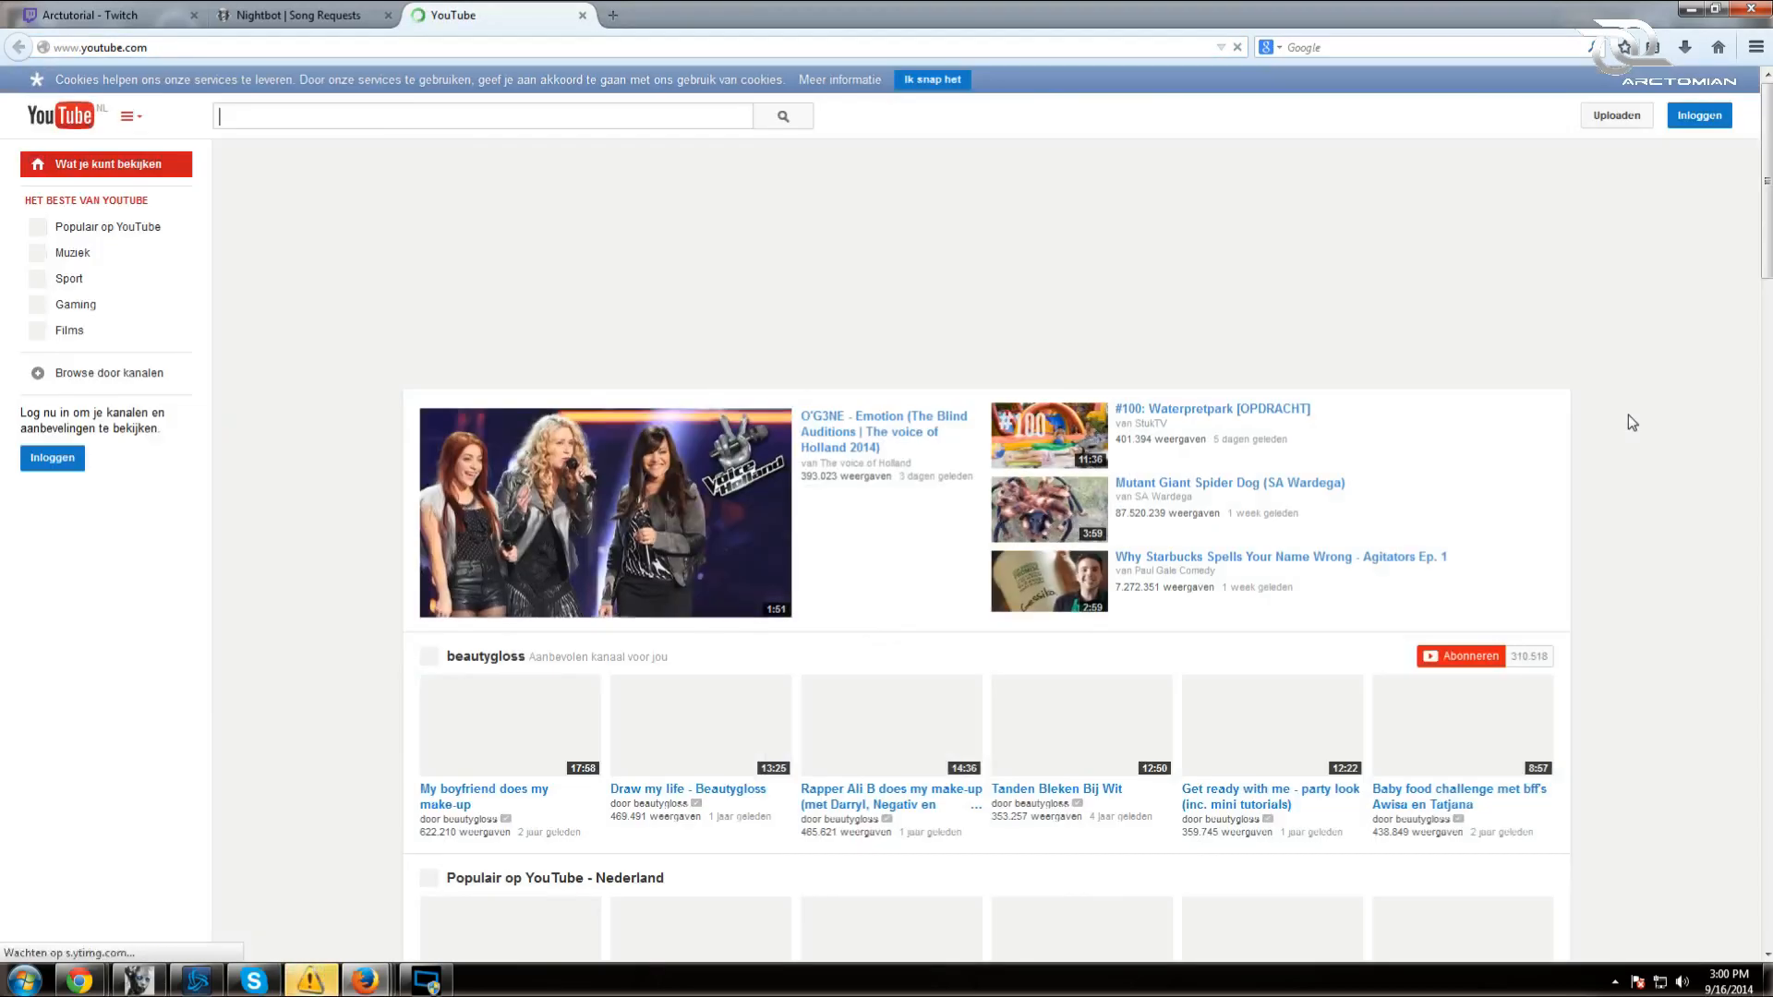
- Search YouTube for "eveything is awsome" and open the Warner Bros. Pictures video of the LEGO Movie song
{"action": "type", "text": "eveyr"}
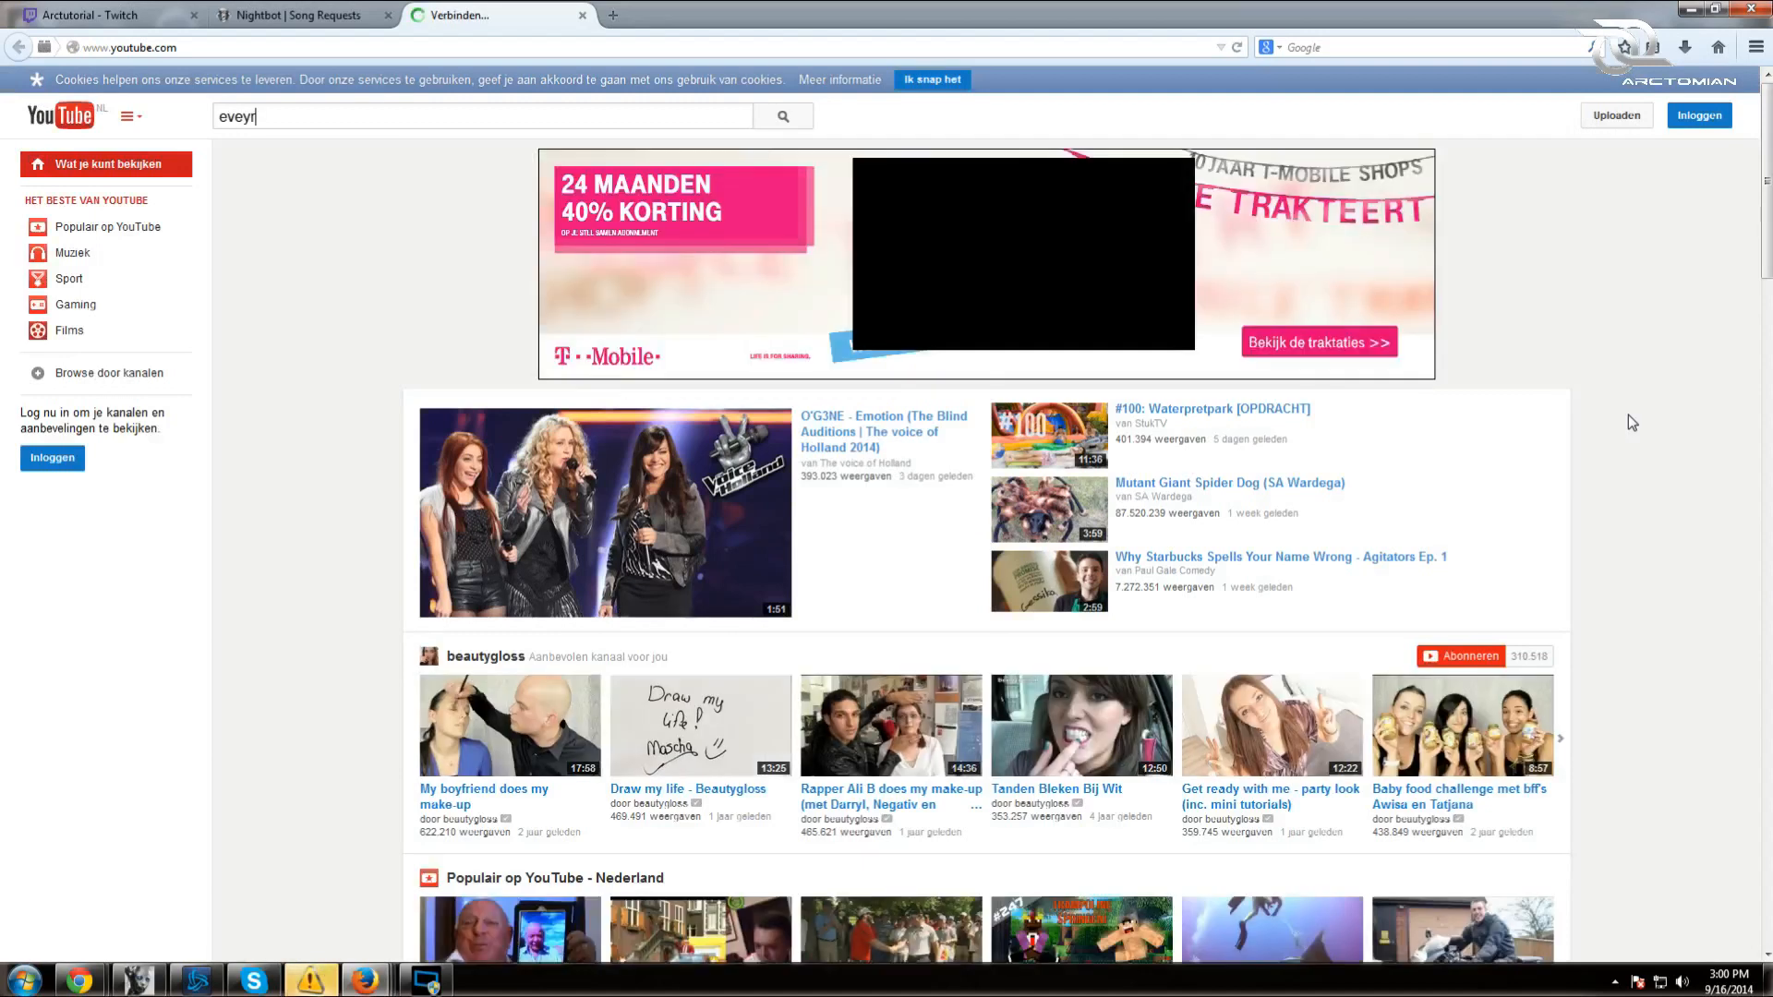
{"action": "key", "text": "BackSpace"}
{"action": "type", "text": "t"}
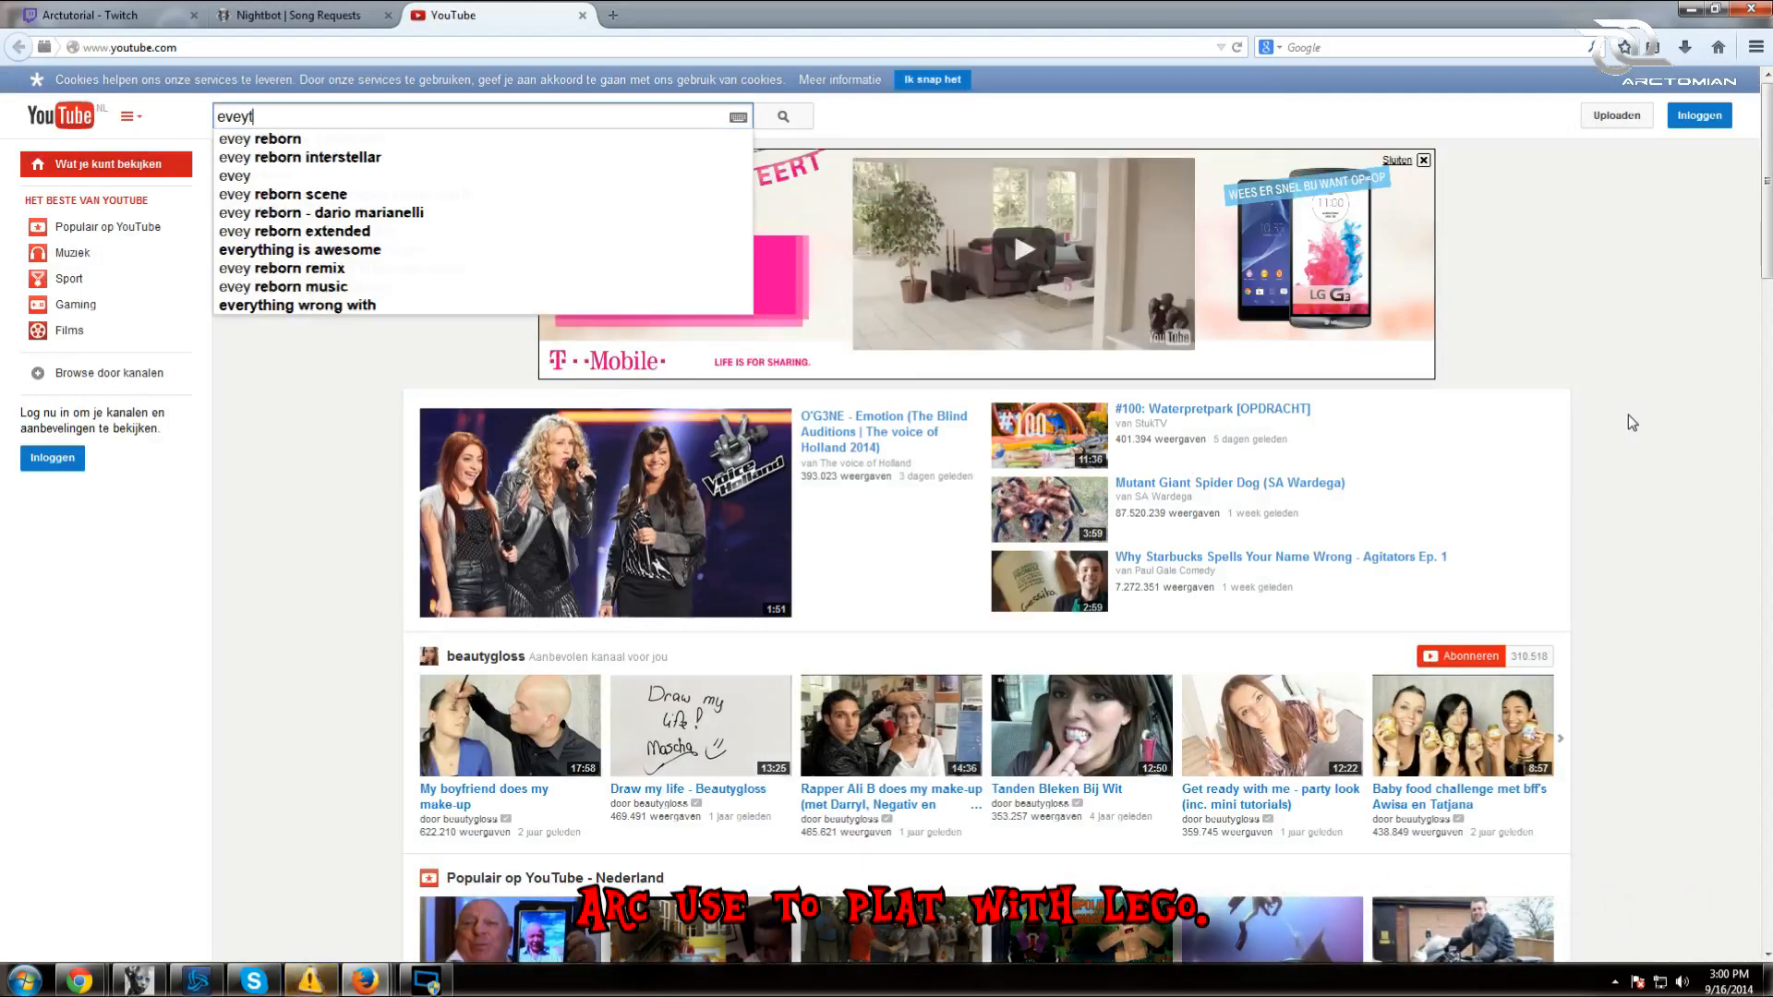
{"action": "type", "text": "hing is awsome"}
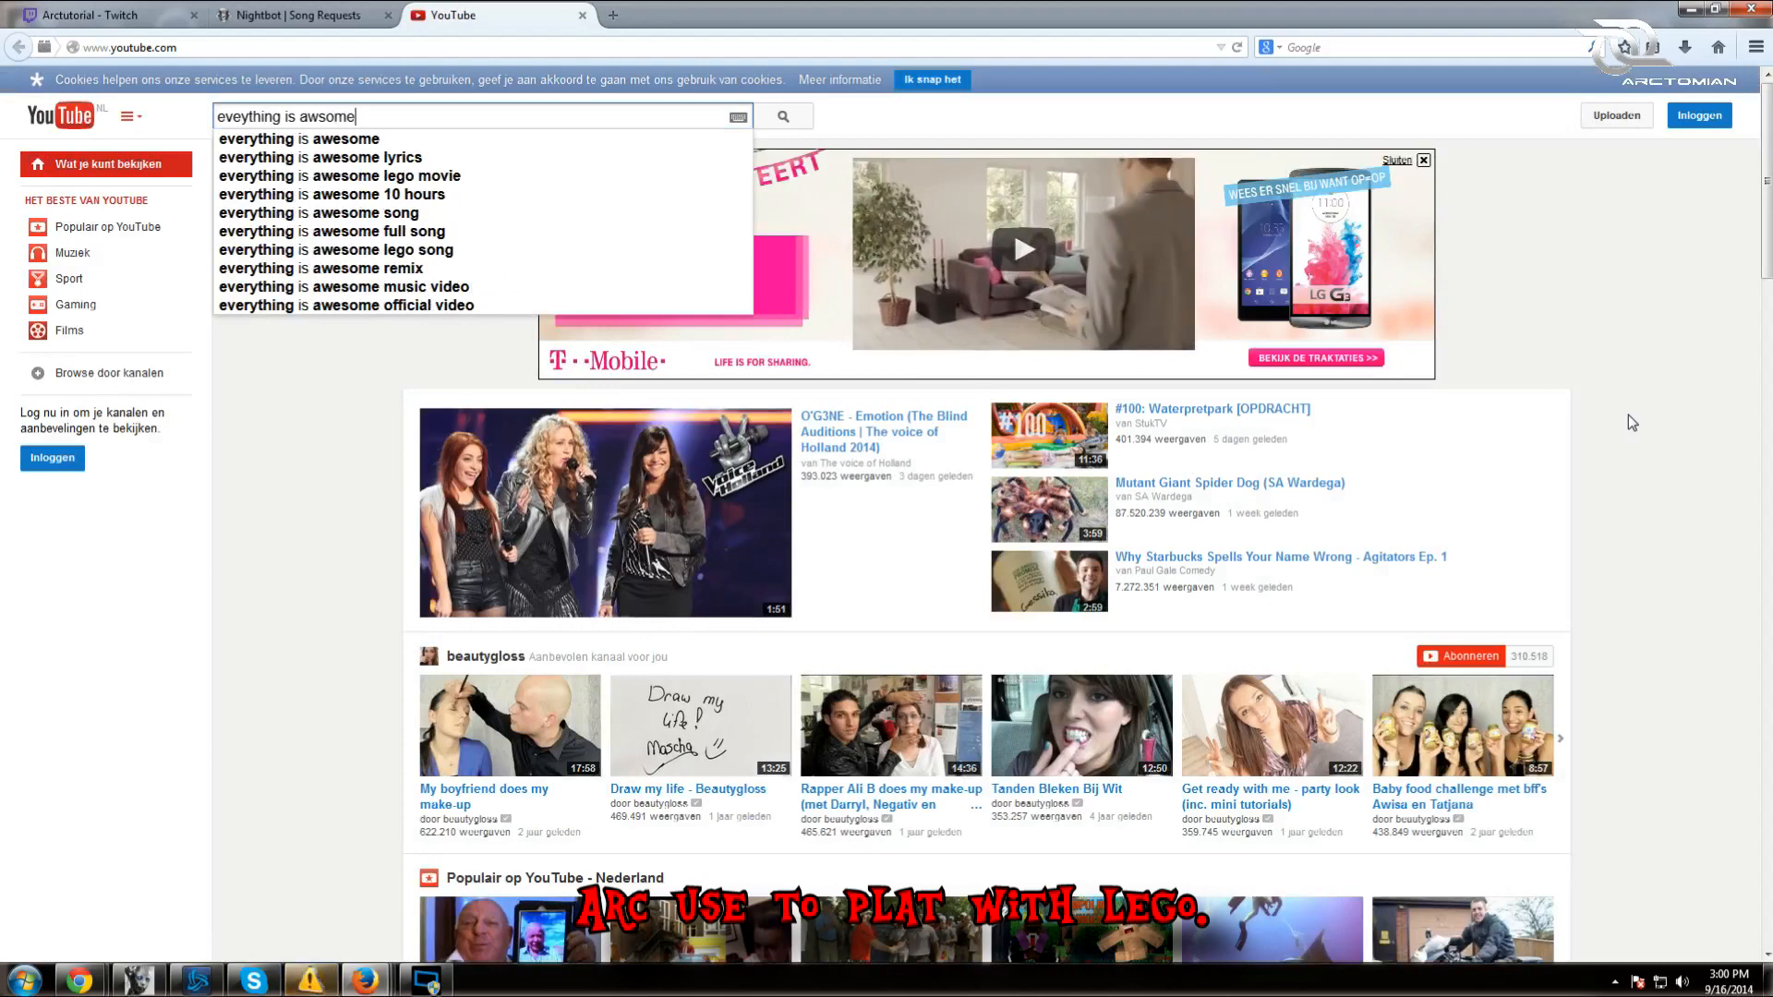
{"action": "key", "text": "Return"}
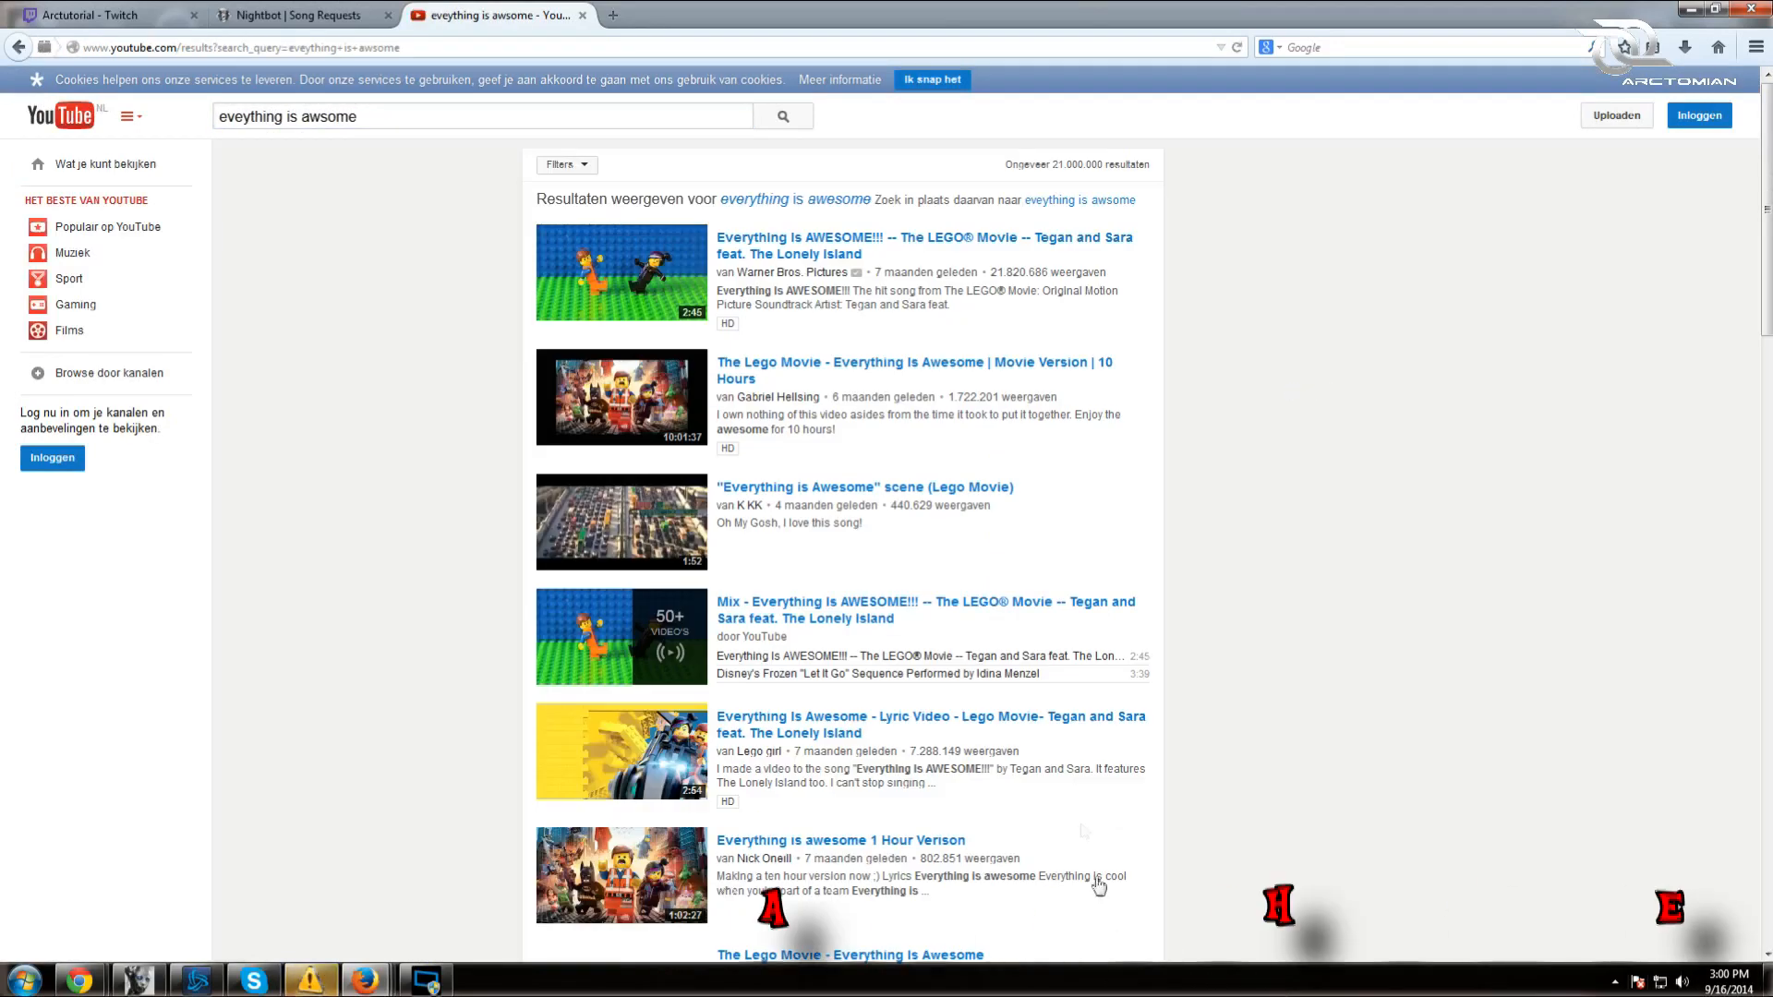
{"action": "left_click", "coordinate": [818, 239]}
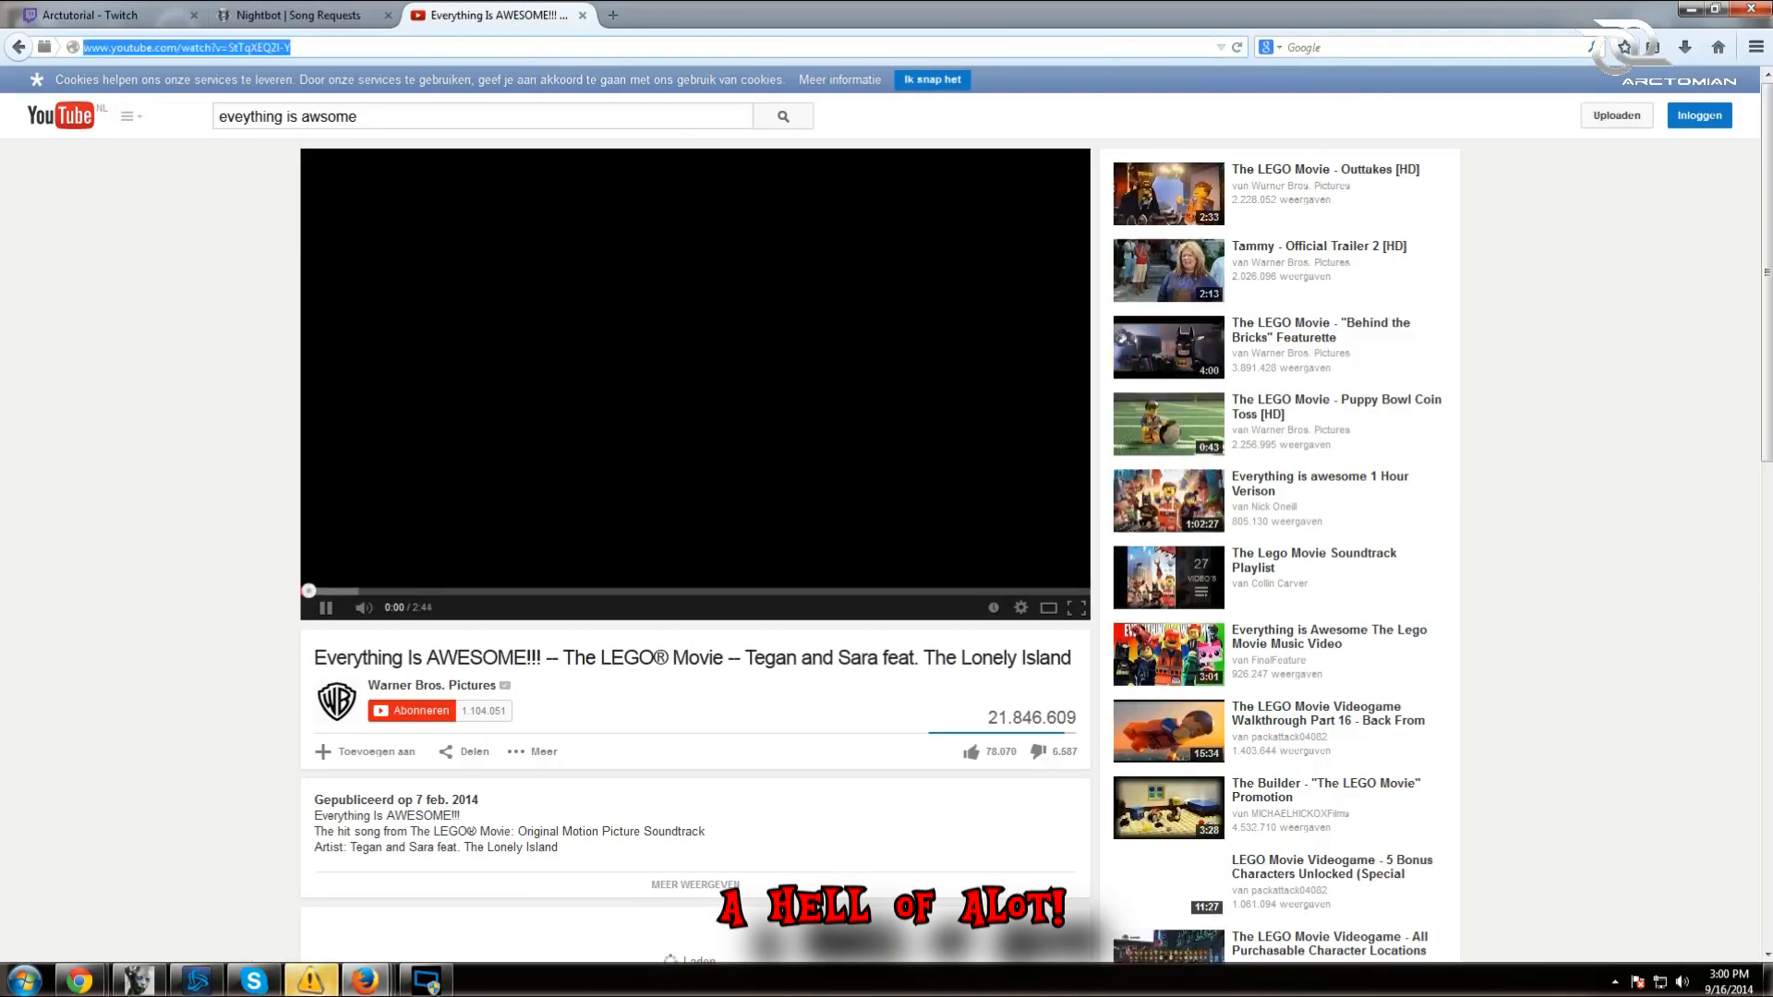
- Copy the web address of the LEGO Movie song video and pause its playback on YouTube
{"action": "right_click", "coordinate": [397, 48]}
{"action": "key", "text": "ctrl+c"}
{"action": "left_click", "coordinate": [469, 111]}
{"action": "left_click", "coordinate": [301, 16]}
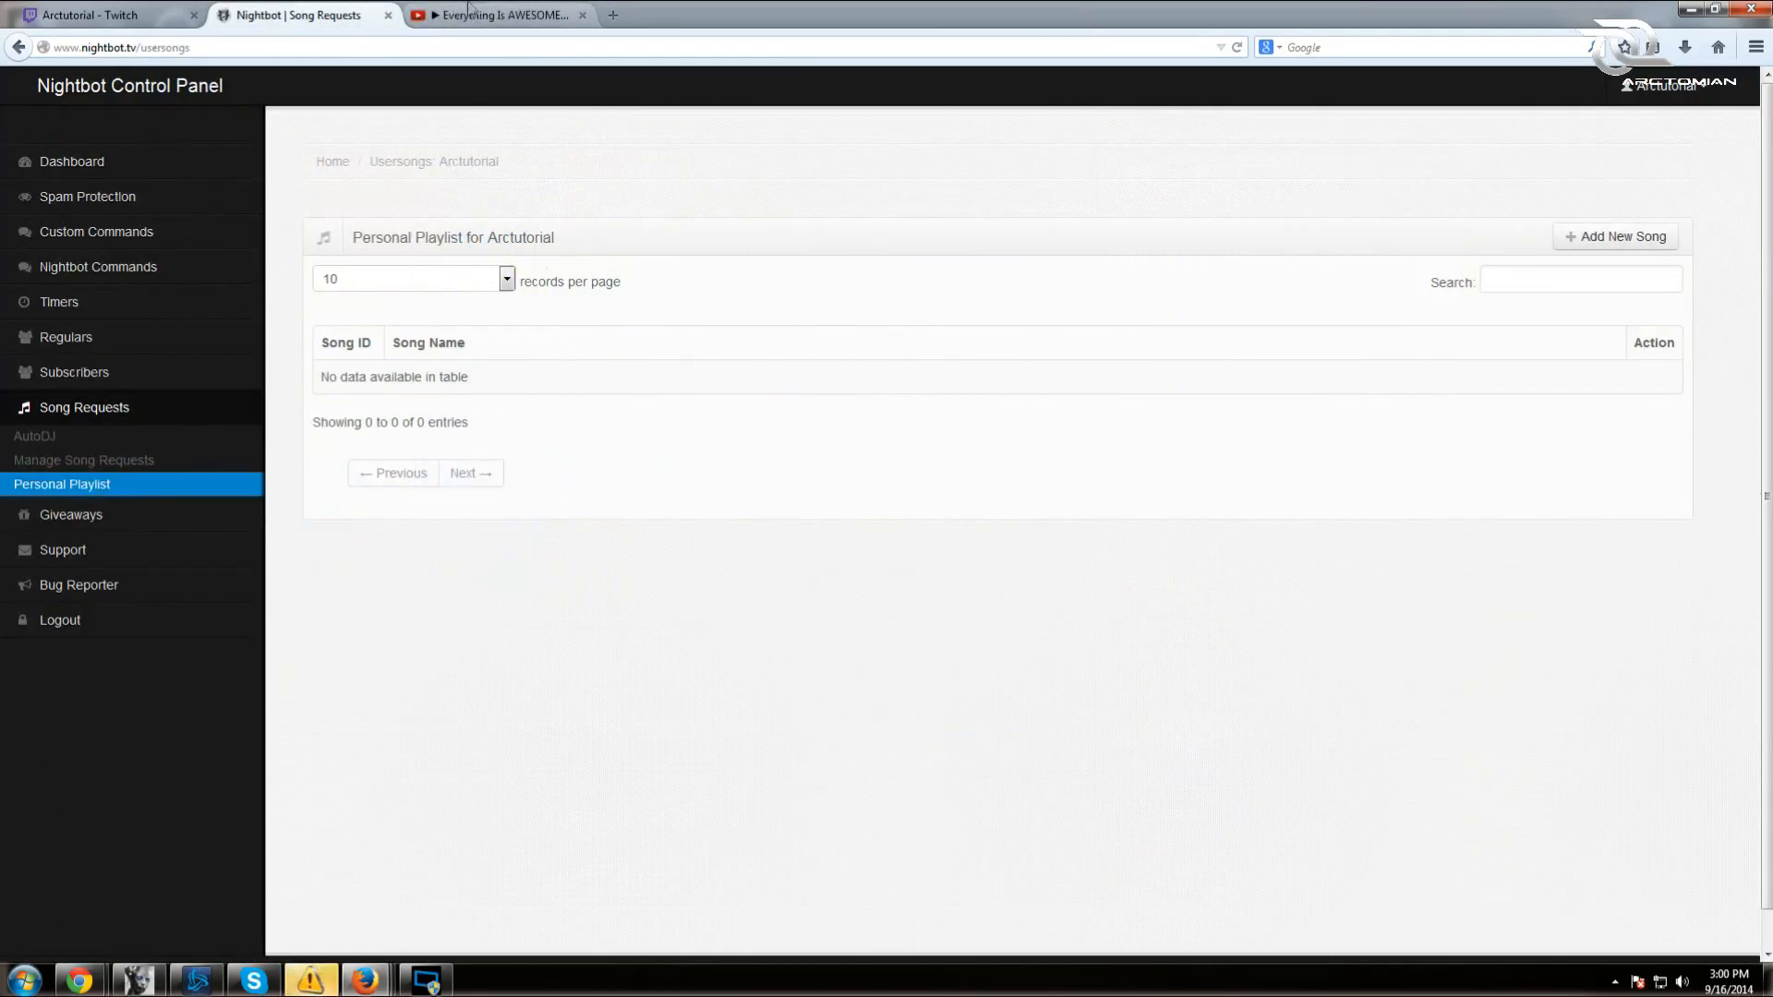
{"action": "left_click", "coordinate": [499, 14]}
{"action": "left_click", "coordinate": [327, 608]}
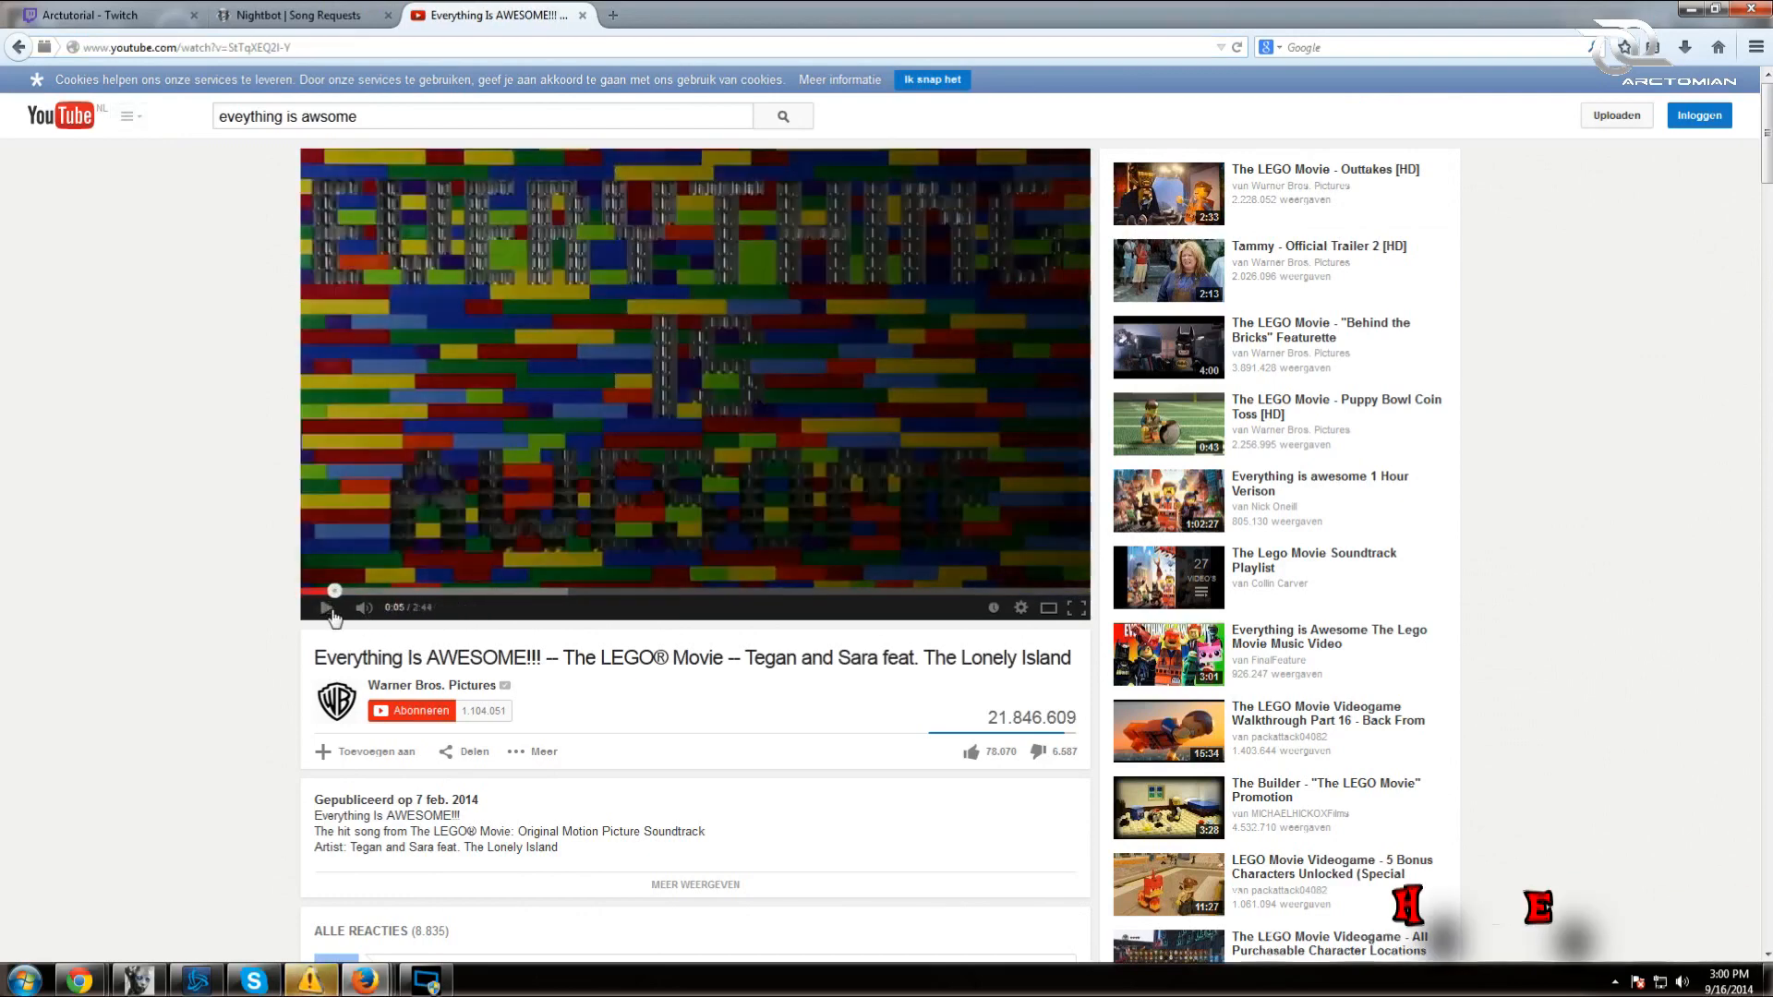
- Add the copied YouTube video URL as a new song to the personal playlist in Nightbot
{"action": "left_click", "coordinate": [299, 16]}
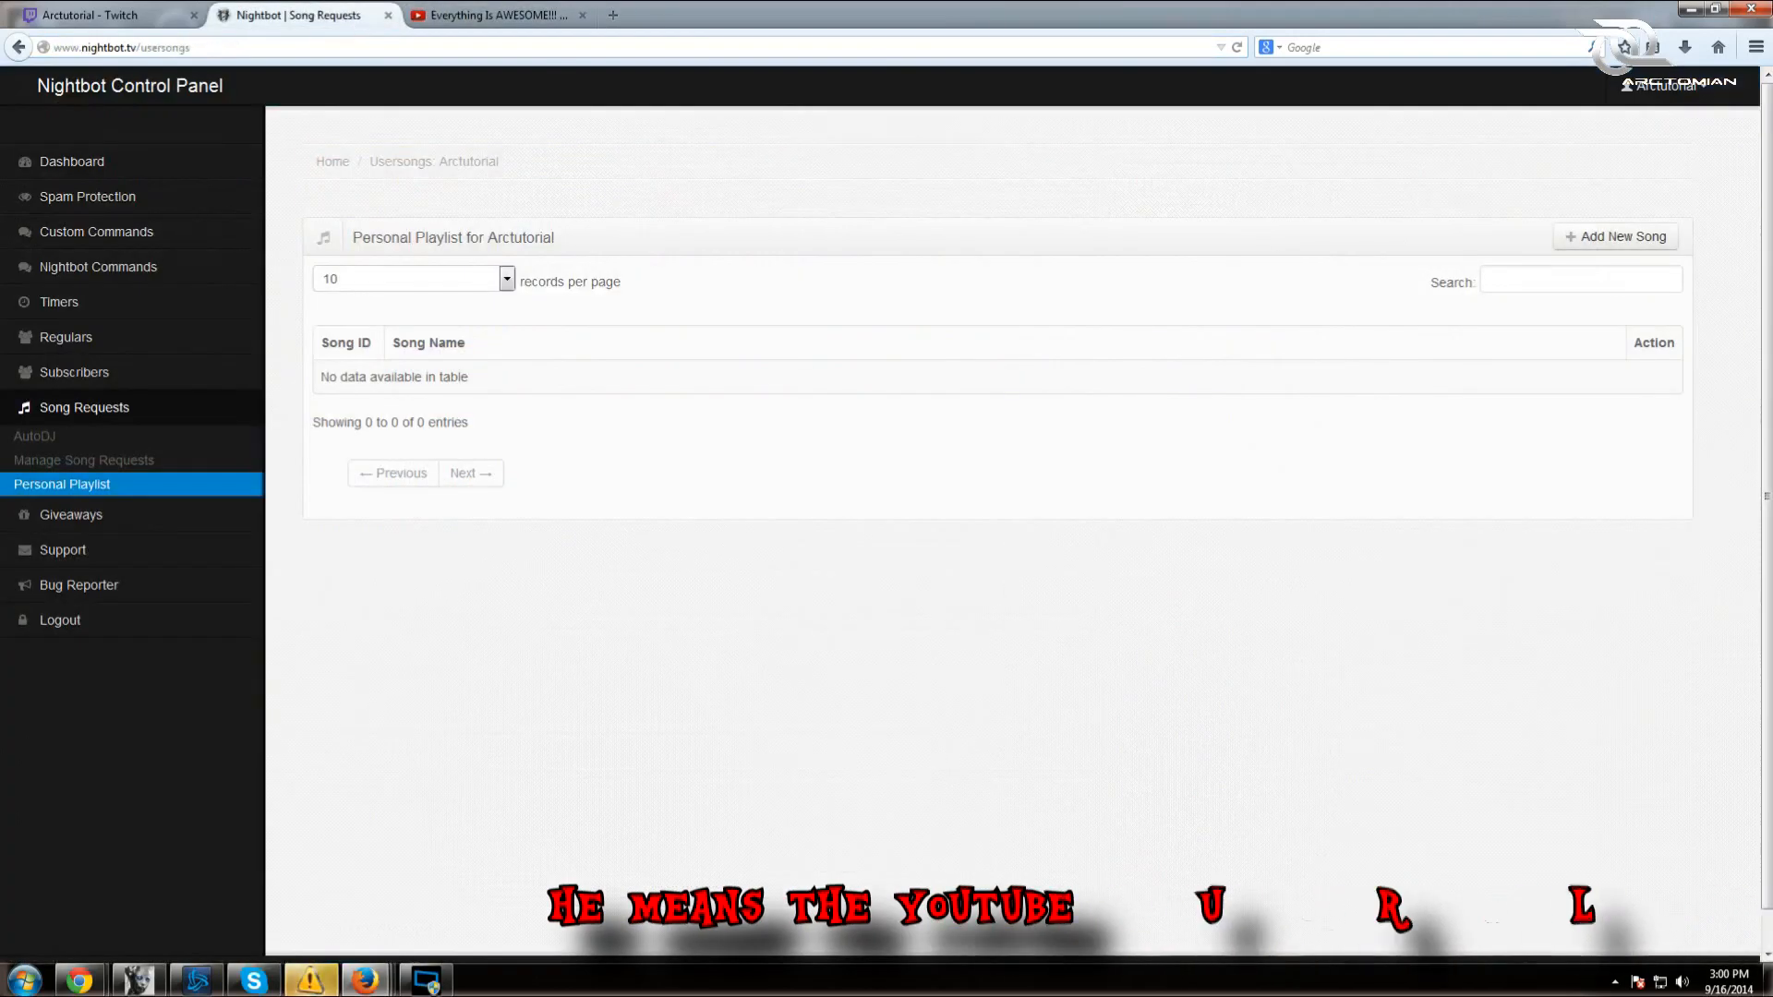
{"action": "left_click", "coordinate": [1607, 239]}
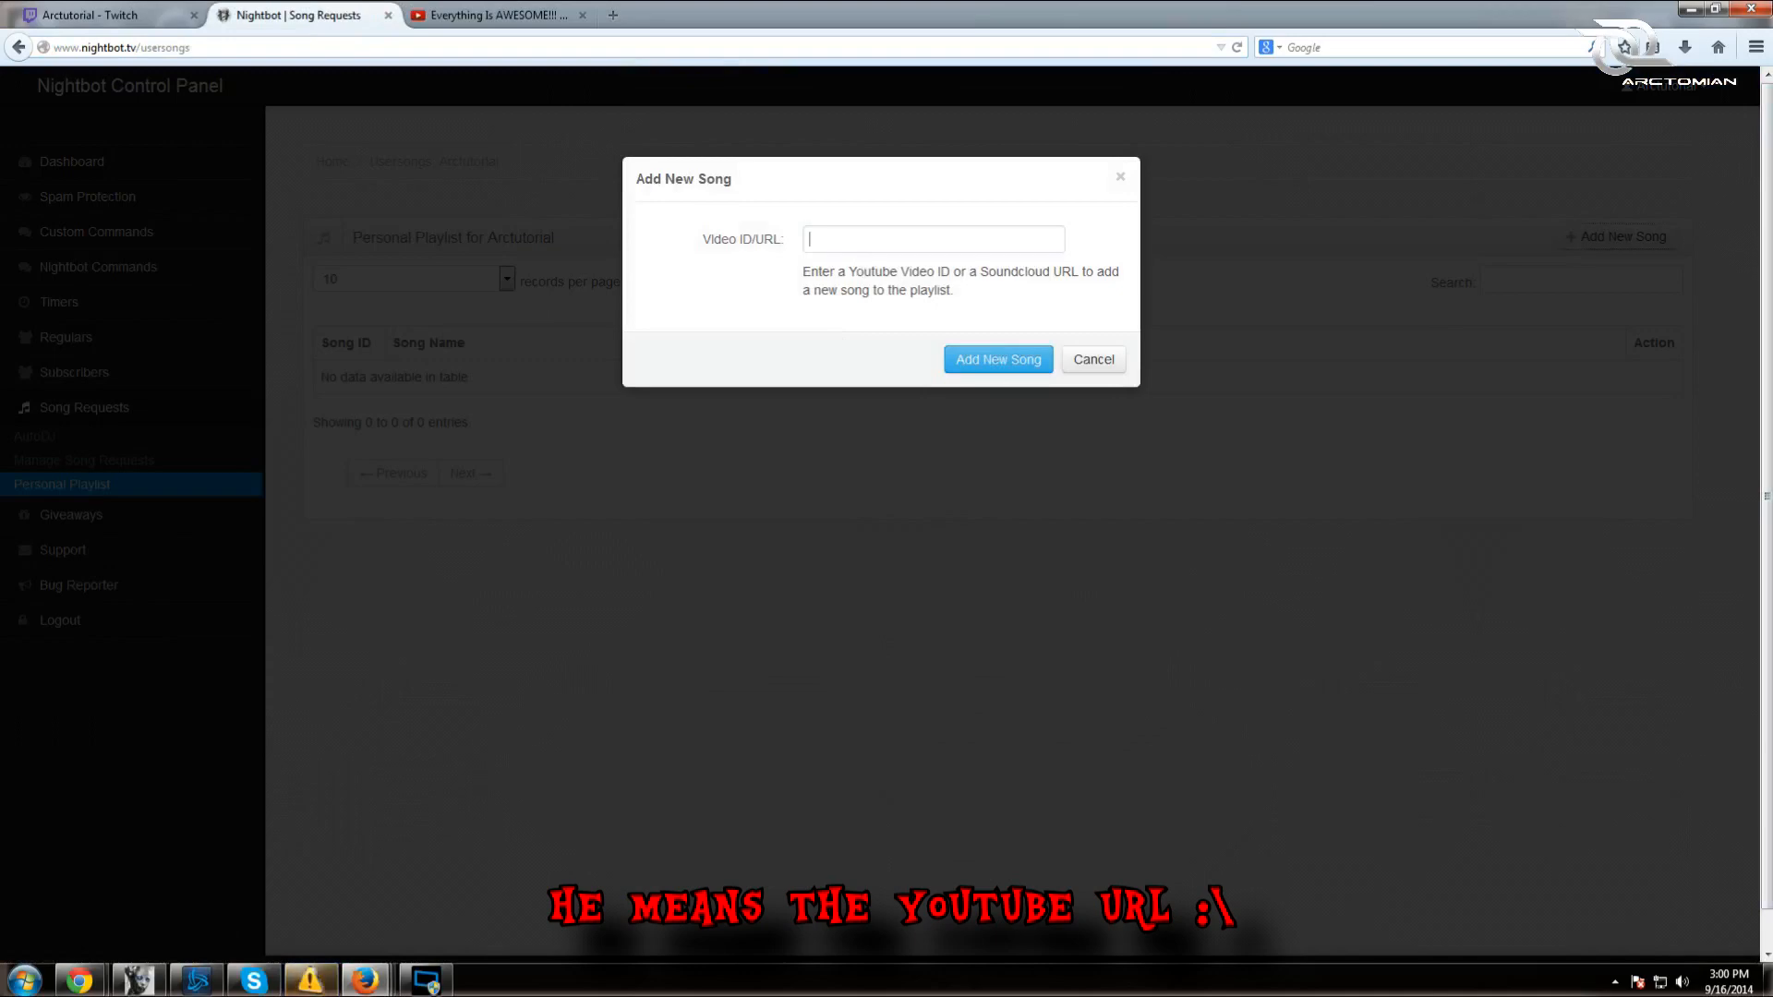
{"action": "left_click", "coordinate": [868, 239]}
{"action": "type", "text": "https://www.youtube.com/watch?v=StTqXEQ2l-Y"}
{"action": "left_click", "coordinate": [1046, 361]}
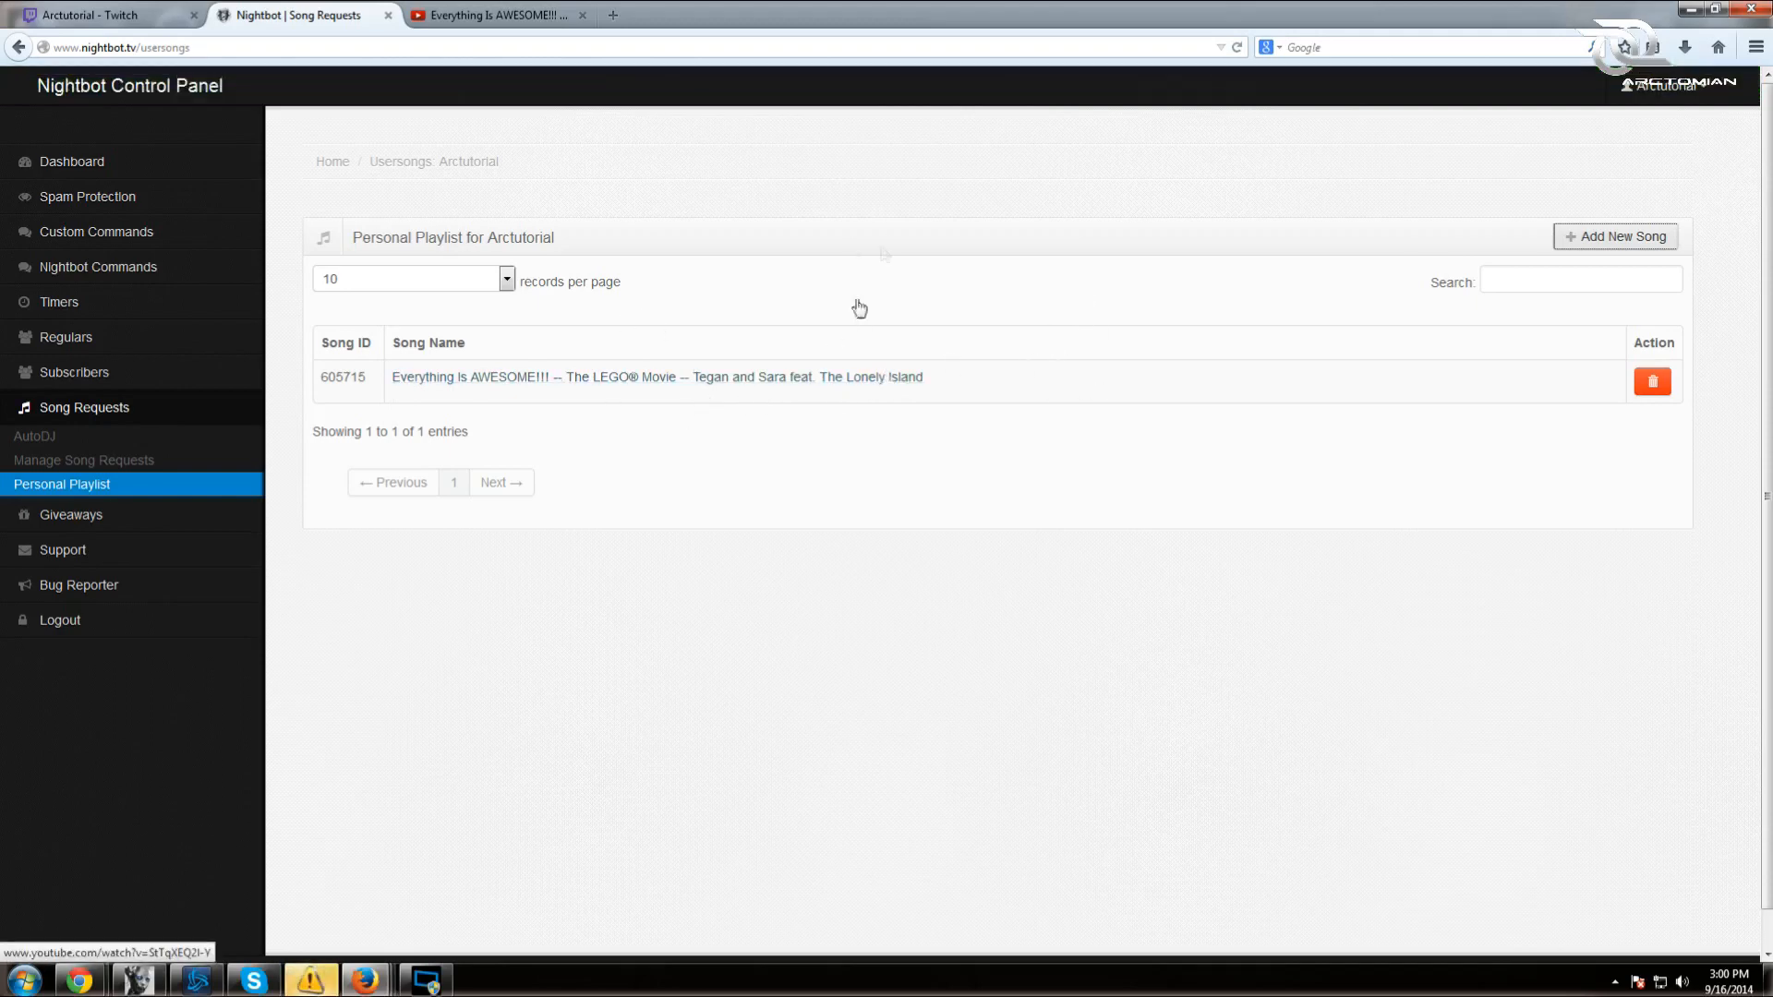
- View Nightbot's song request management page, and send "!songrequest ?v=StTqXEQ2I-Y" in the Twitch channel's chat
{"action": "left_click", "coordinate": [113, 460]}
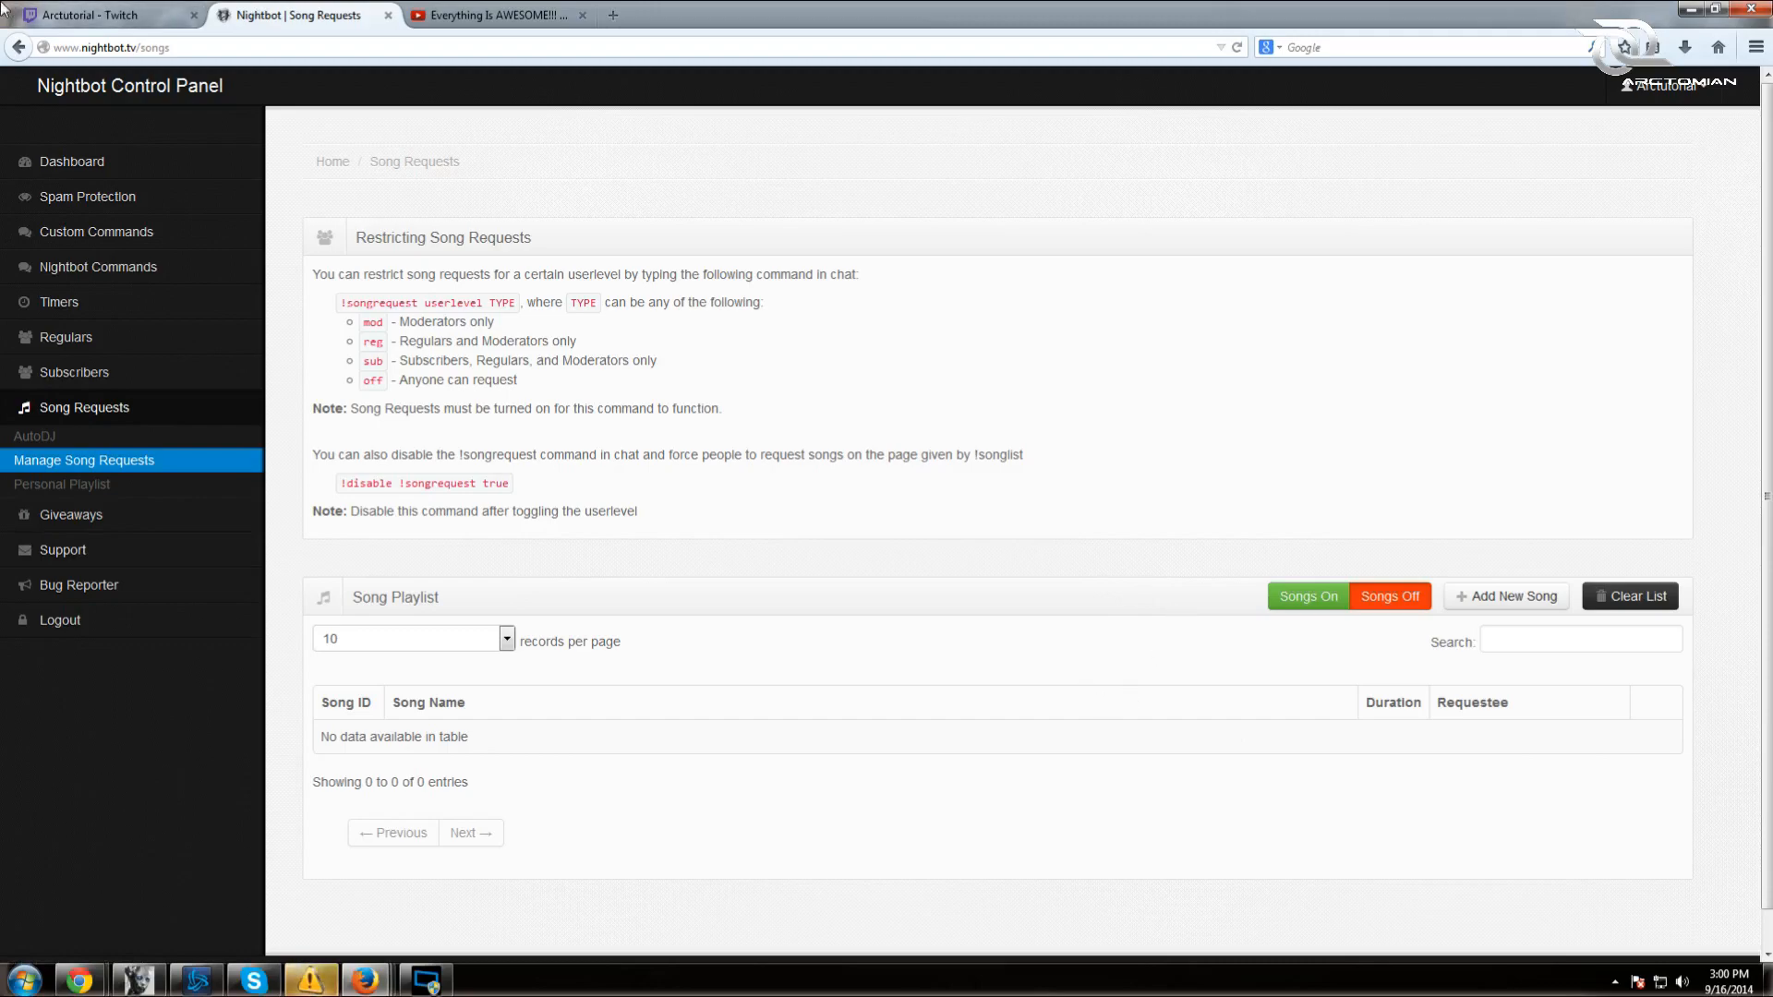
{"action": "left_click", "coordinate": [55, 15]}
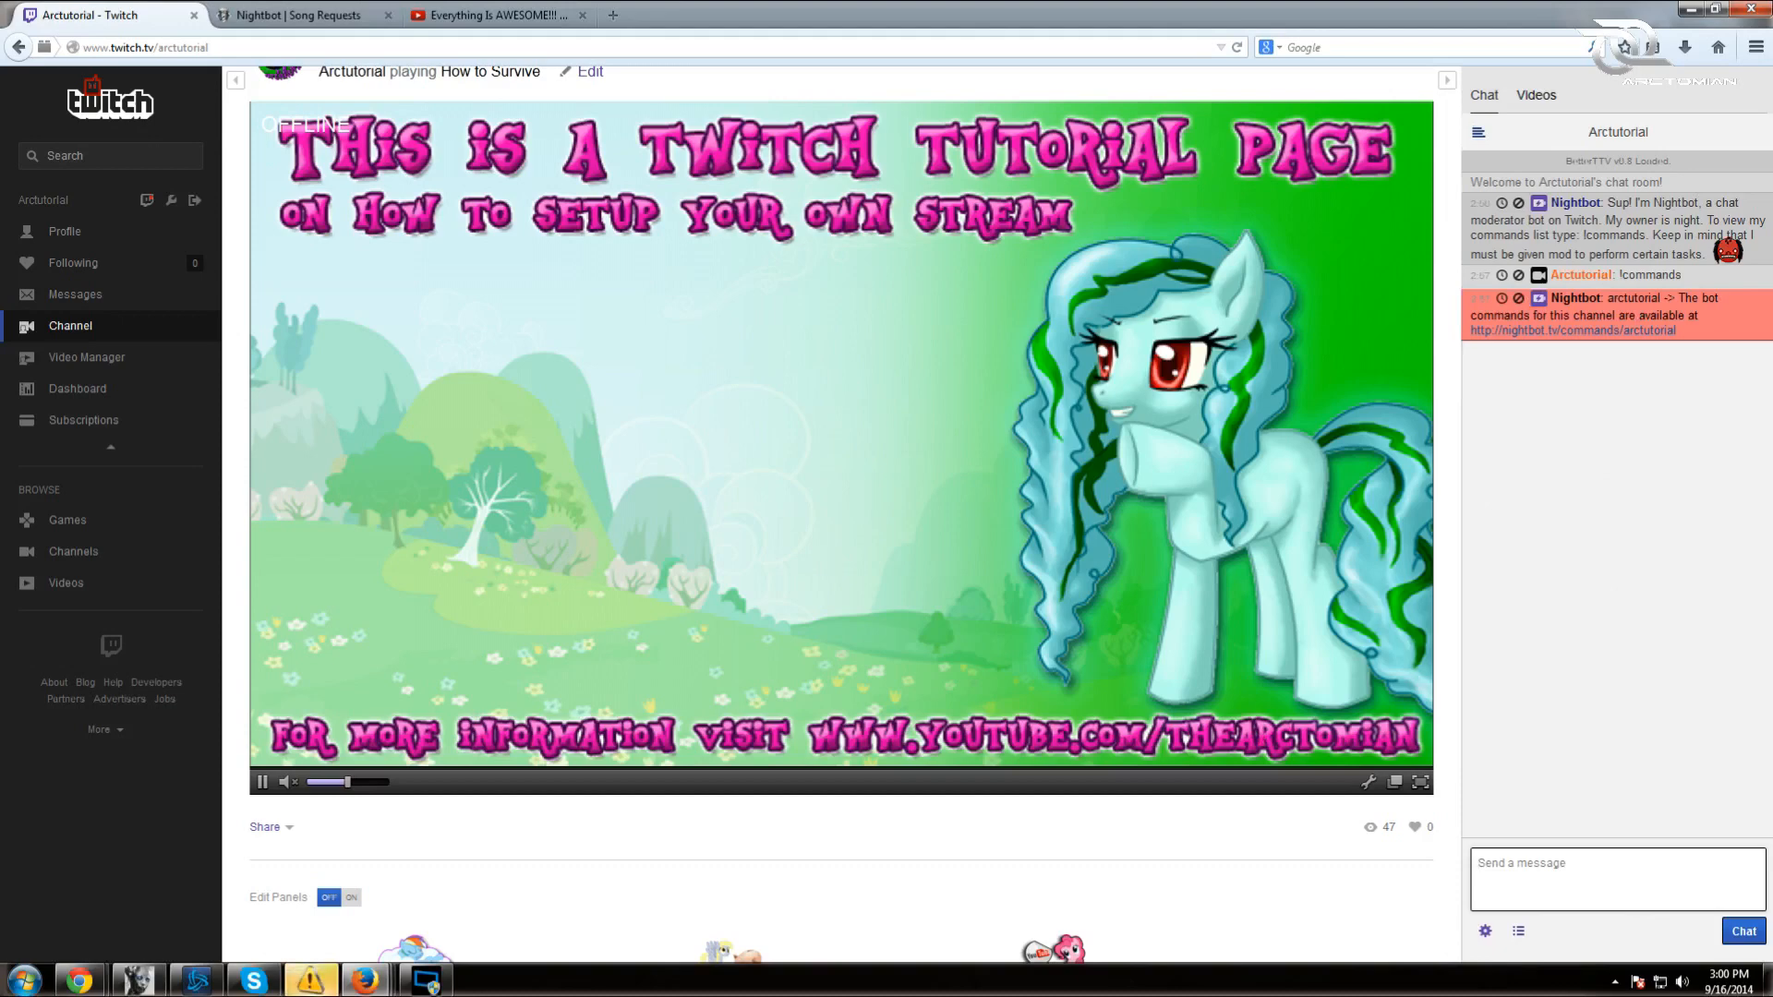
{"action": "type", "text": "!songrequest"}
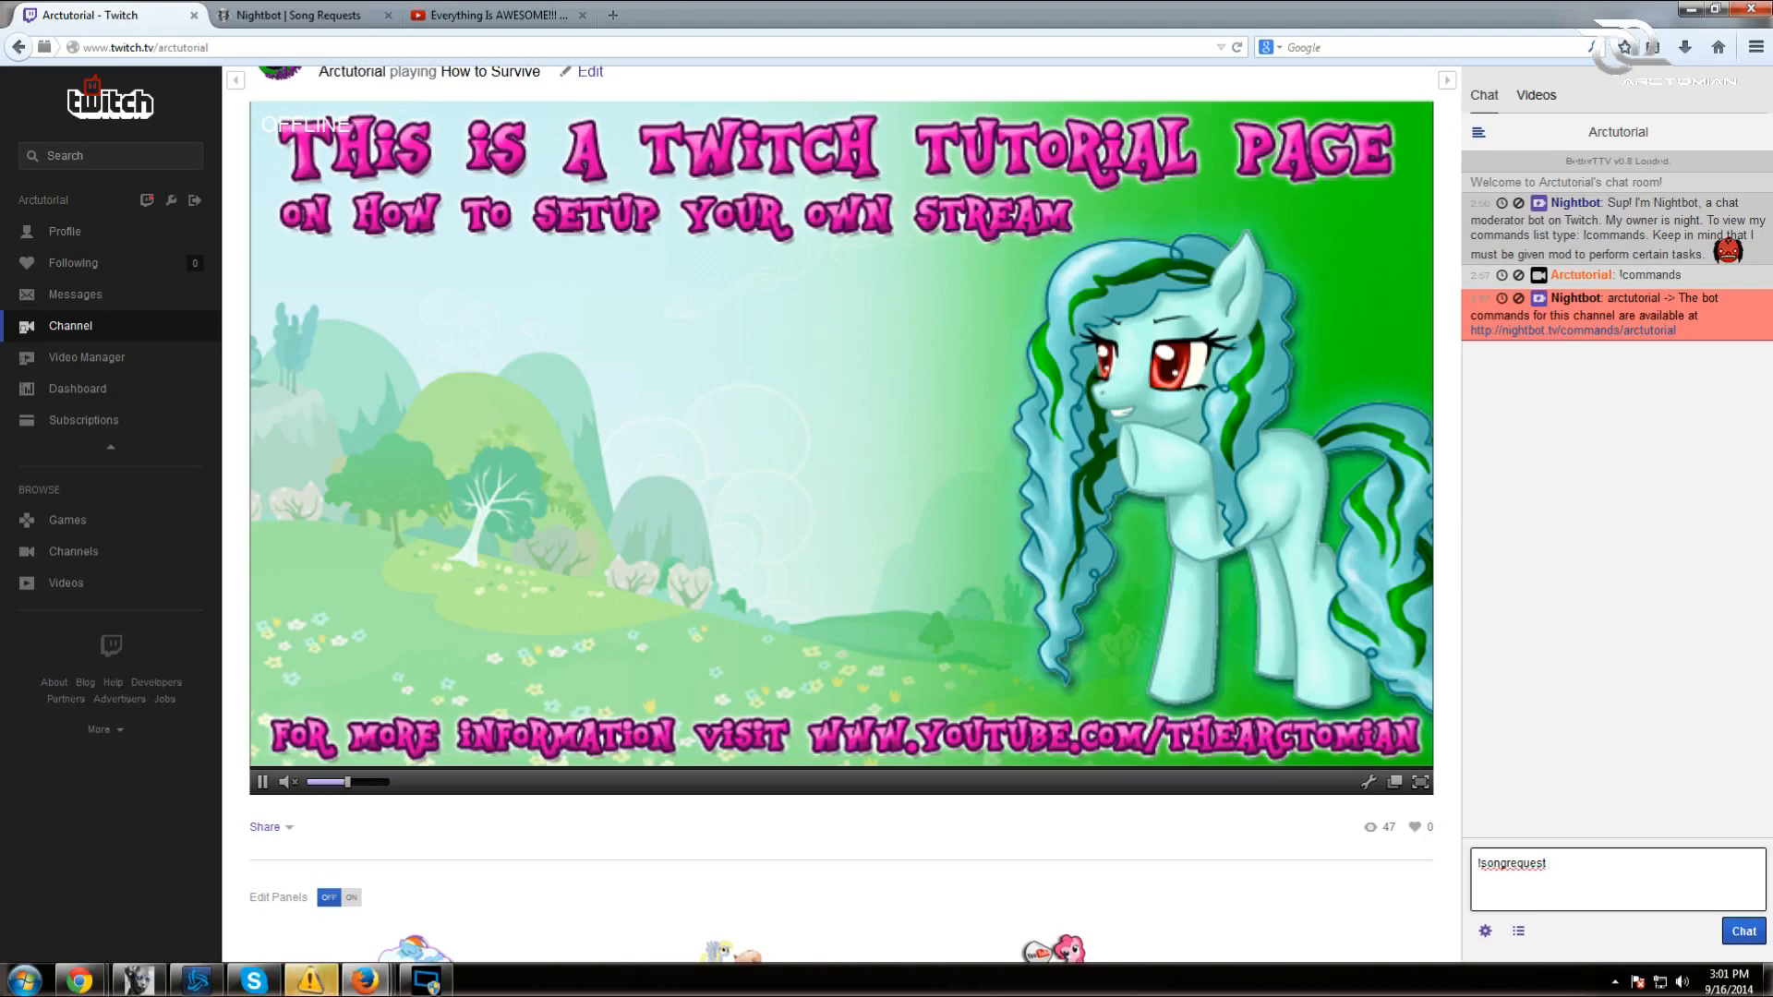
{"action": "type", "text": "http://www.youtube.com/watch?v=SfTqXEQ2I-Y"}
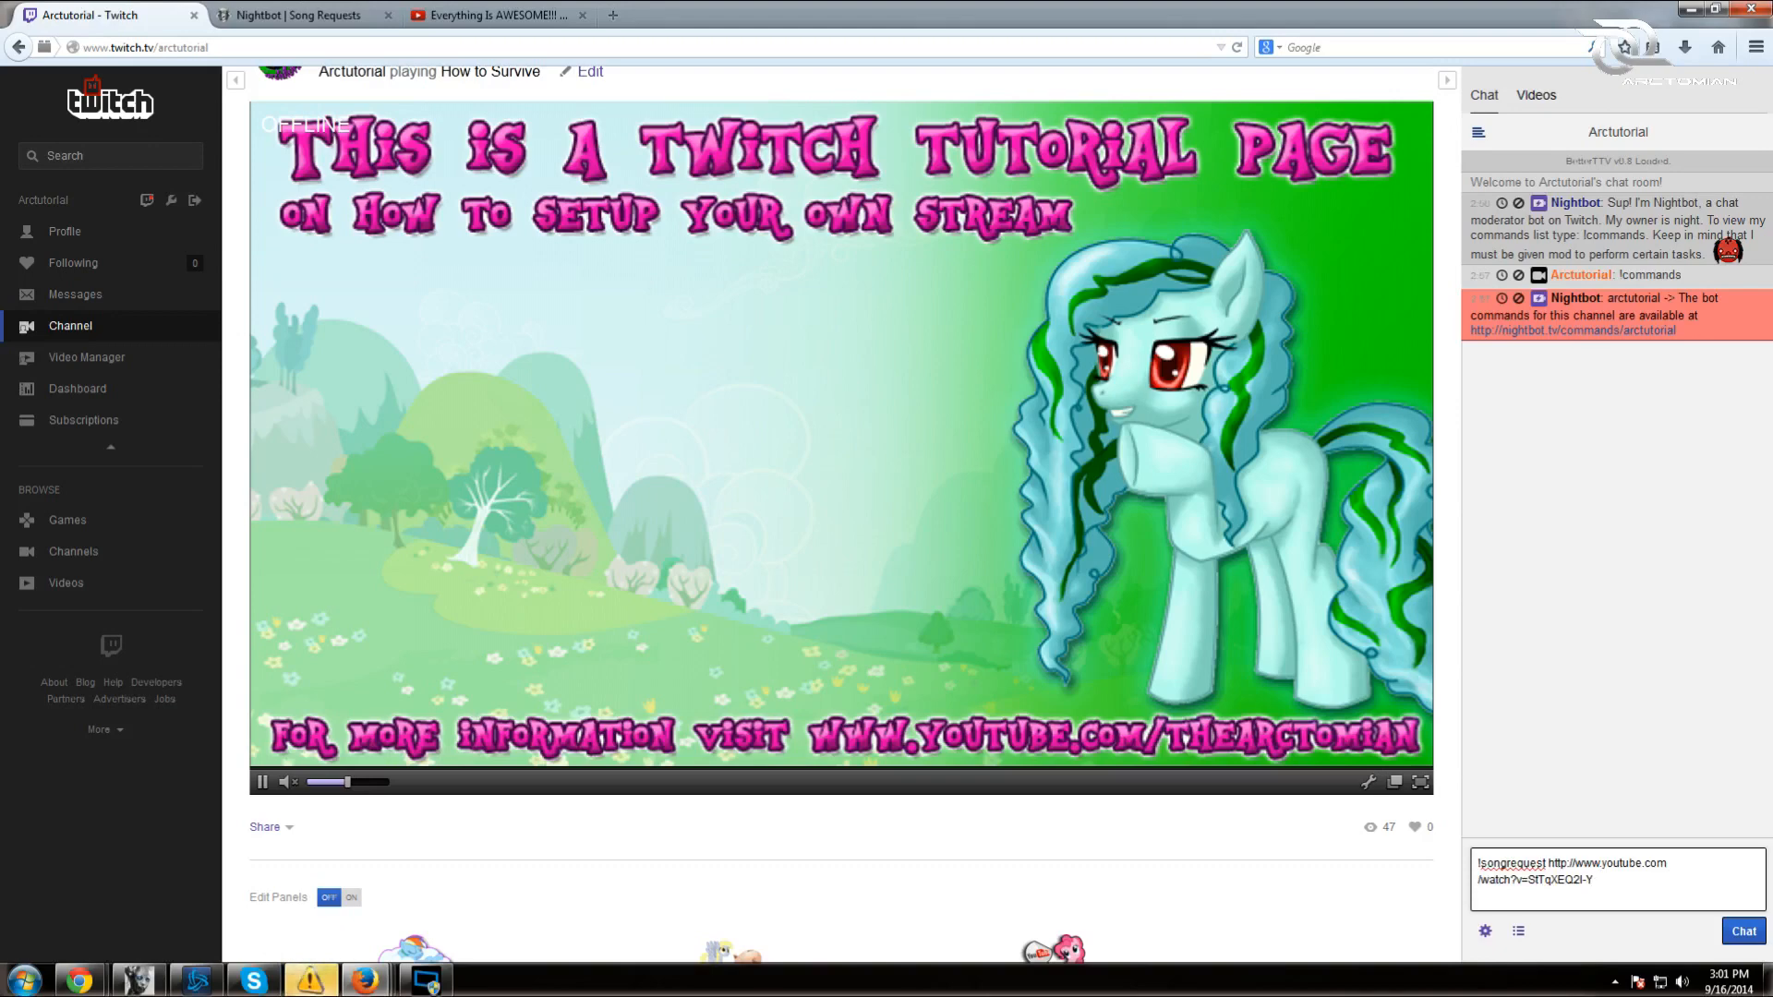
{"action": "left_click_drag", "start_coordinate": [1479, 880], "coordinate": [1549, 864]}
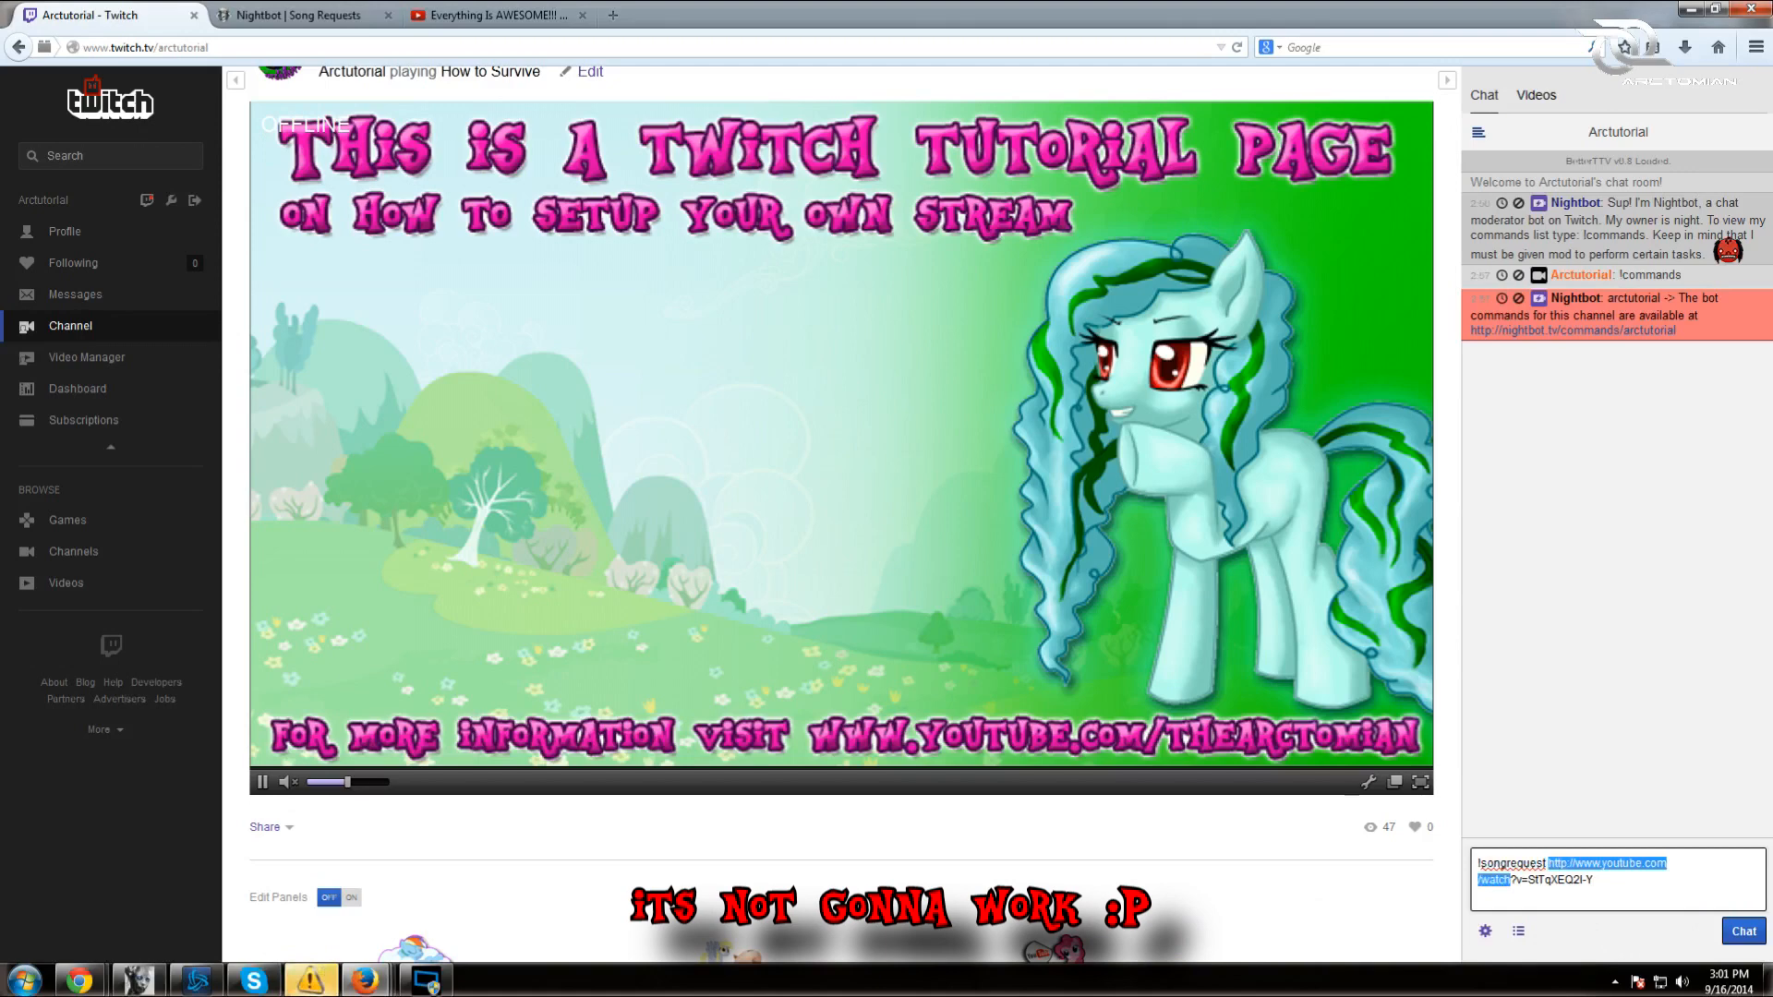
{"action": "key", "text": "BackSpace"}
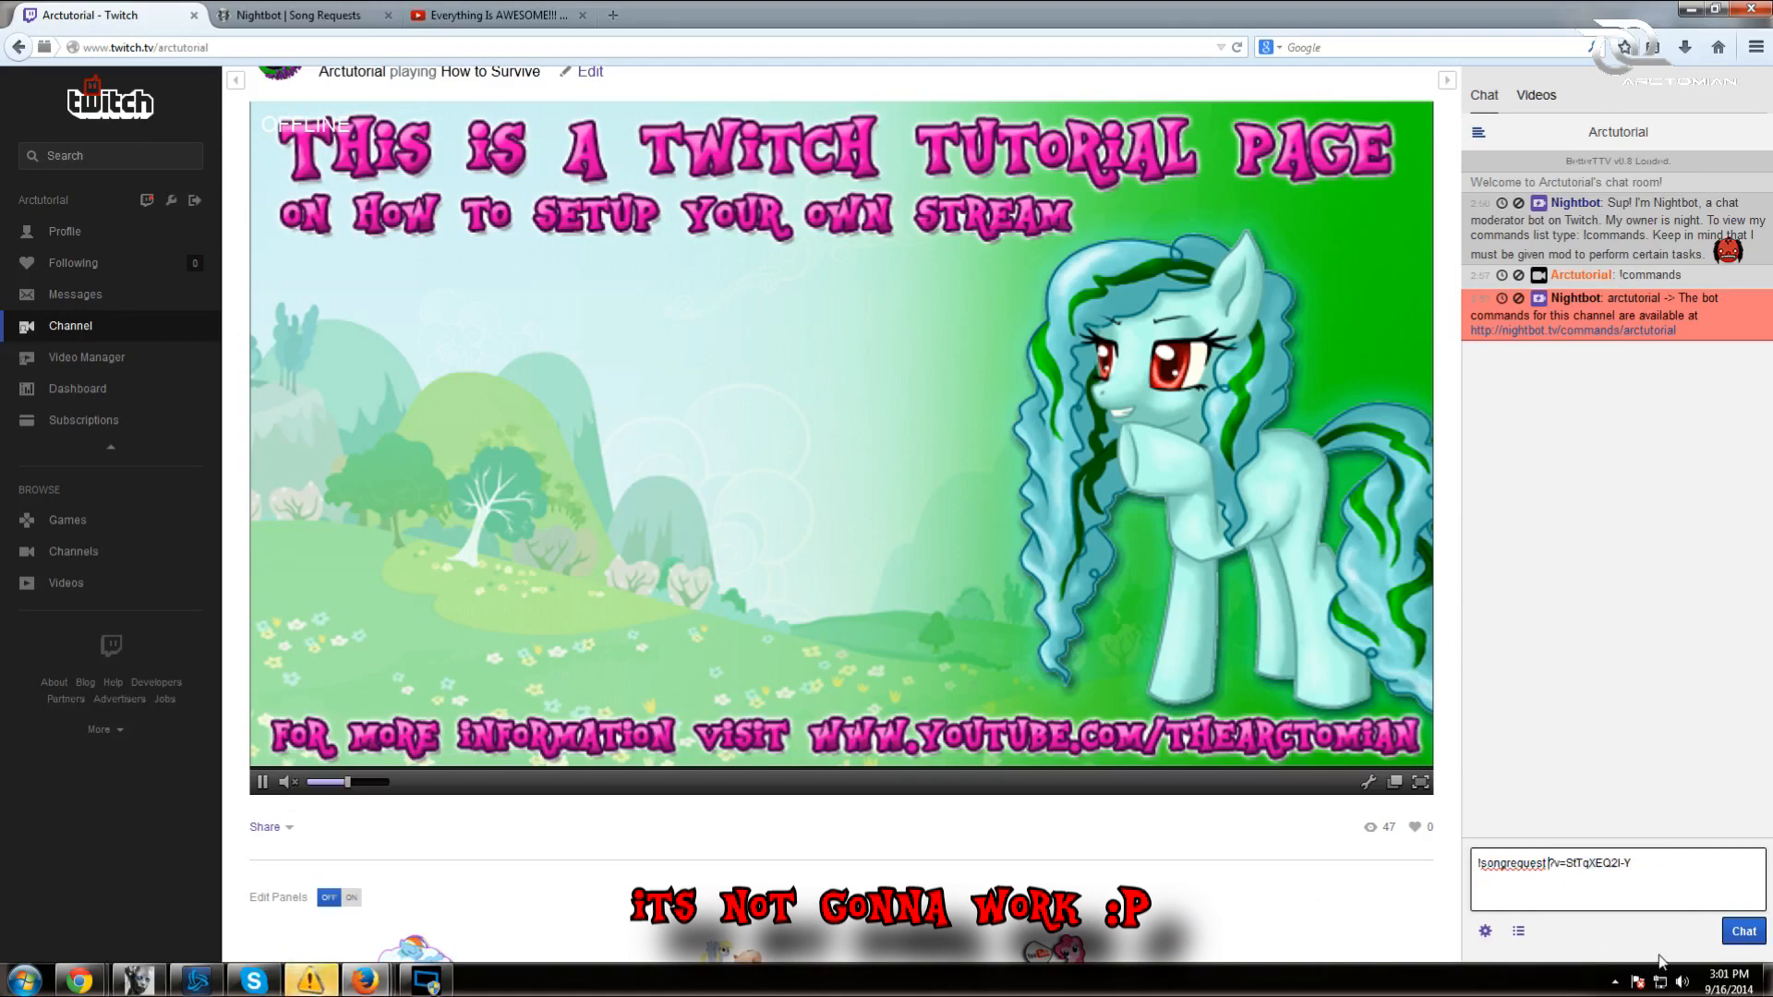
{"action": "key", "text": "Return"}
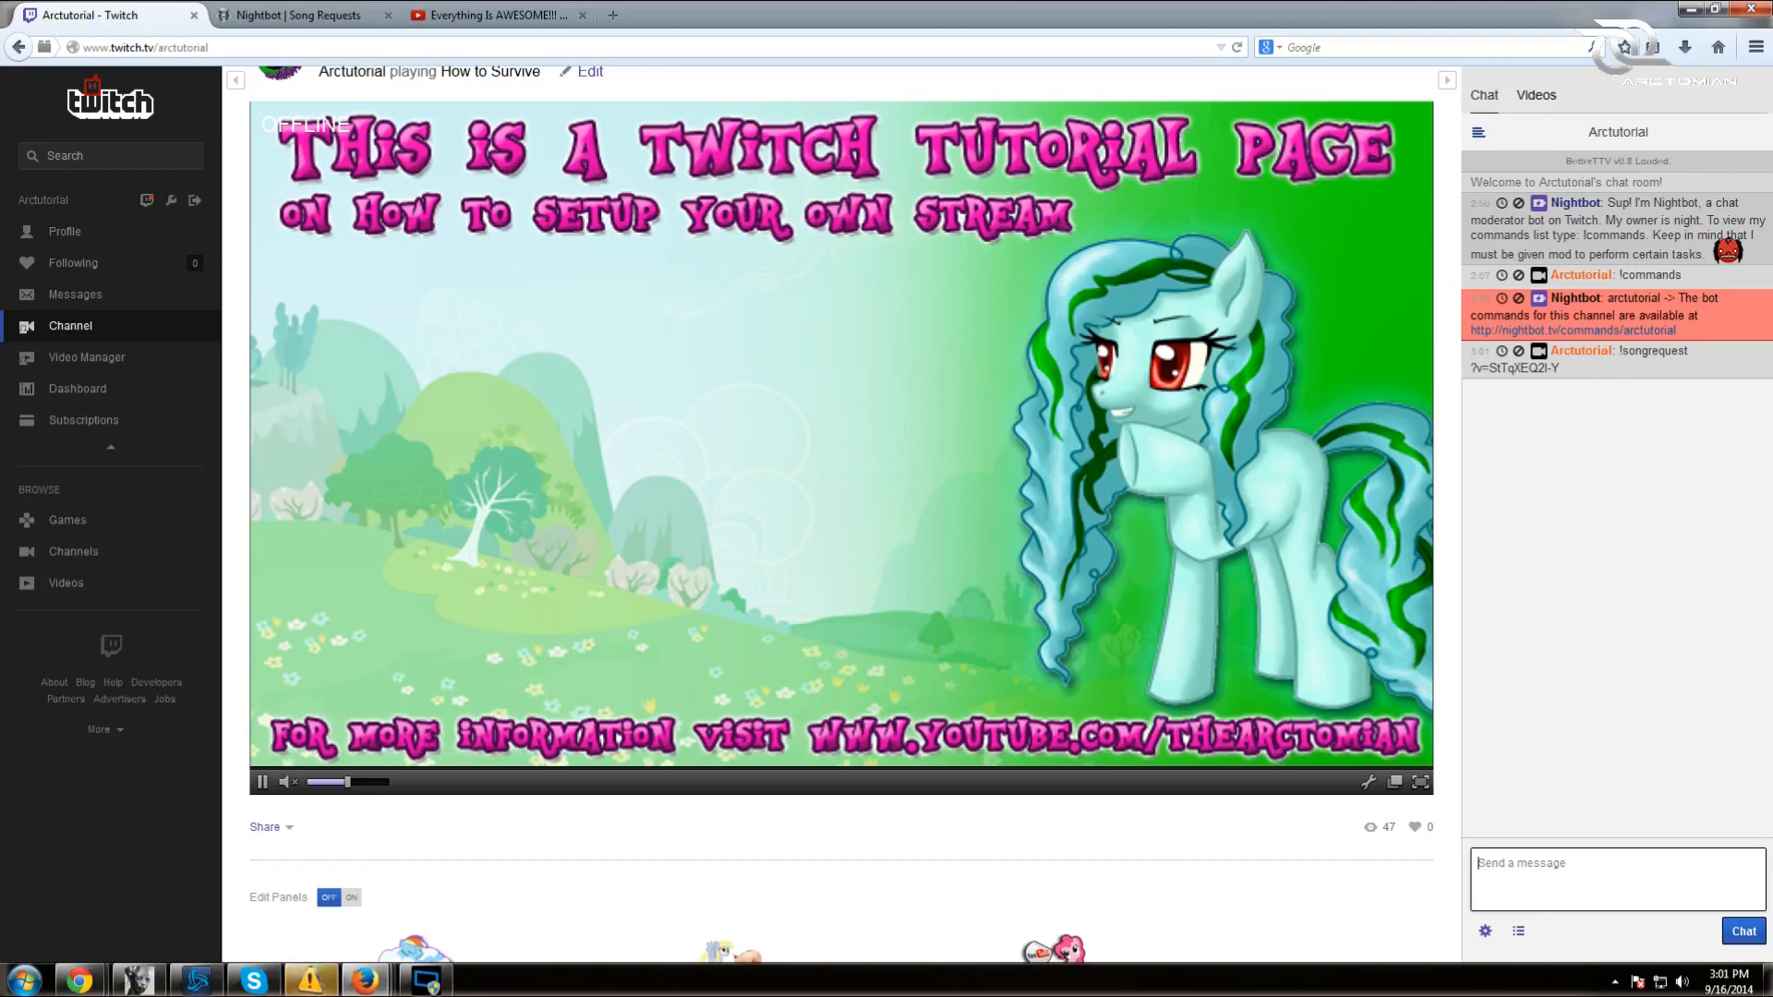
{"action": "type", "text": "!songre"}
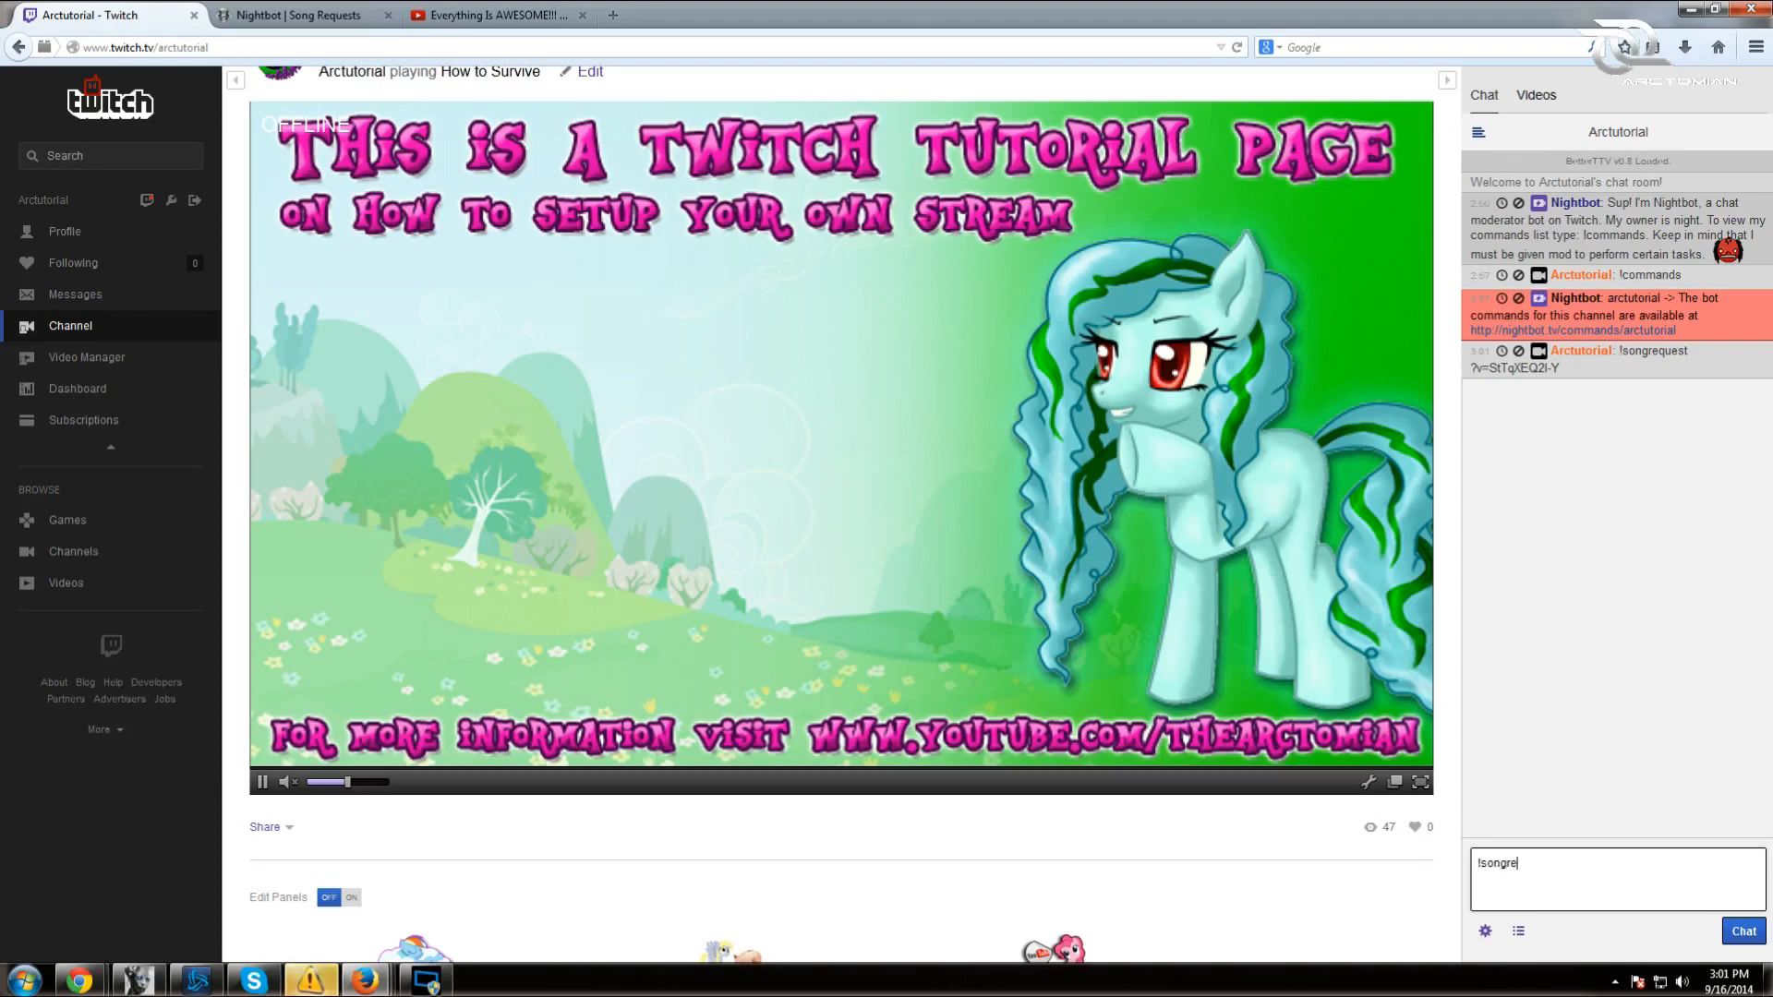
{"action": "type", "text": "quest"}
{"action": "key", "text": "ctrl+v"}
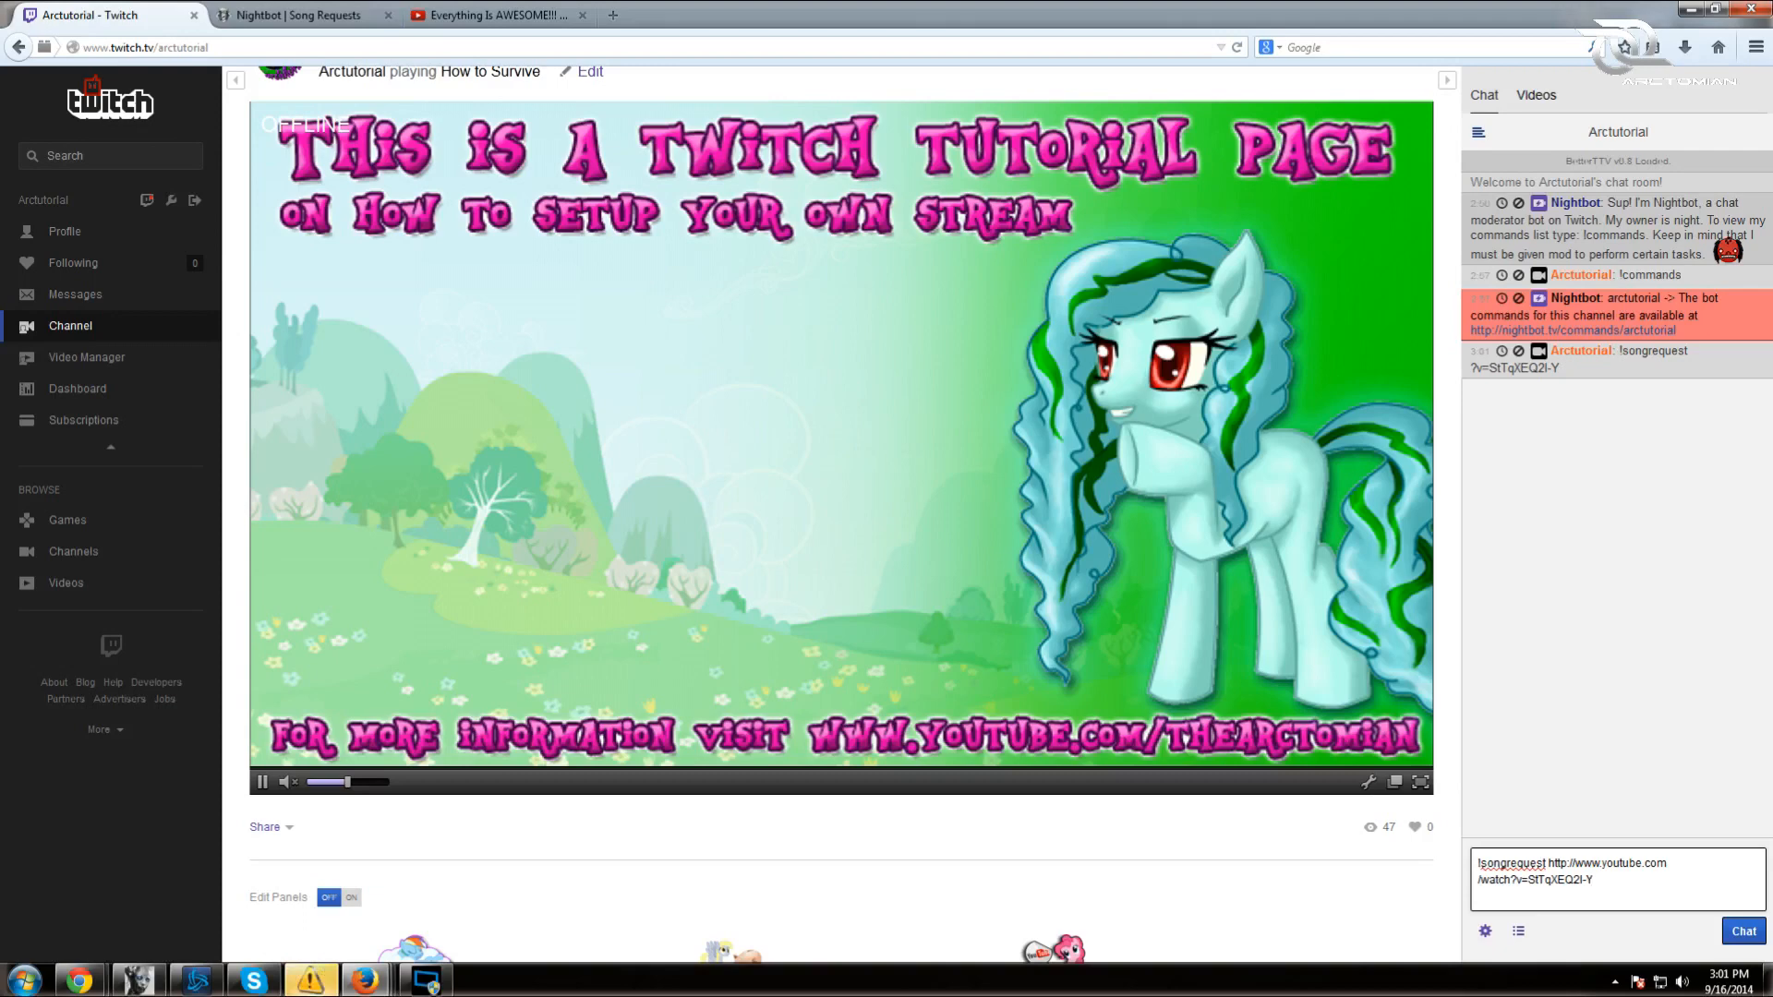
{"action": "key", "text": "Return"}
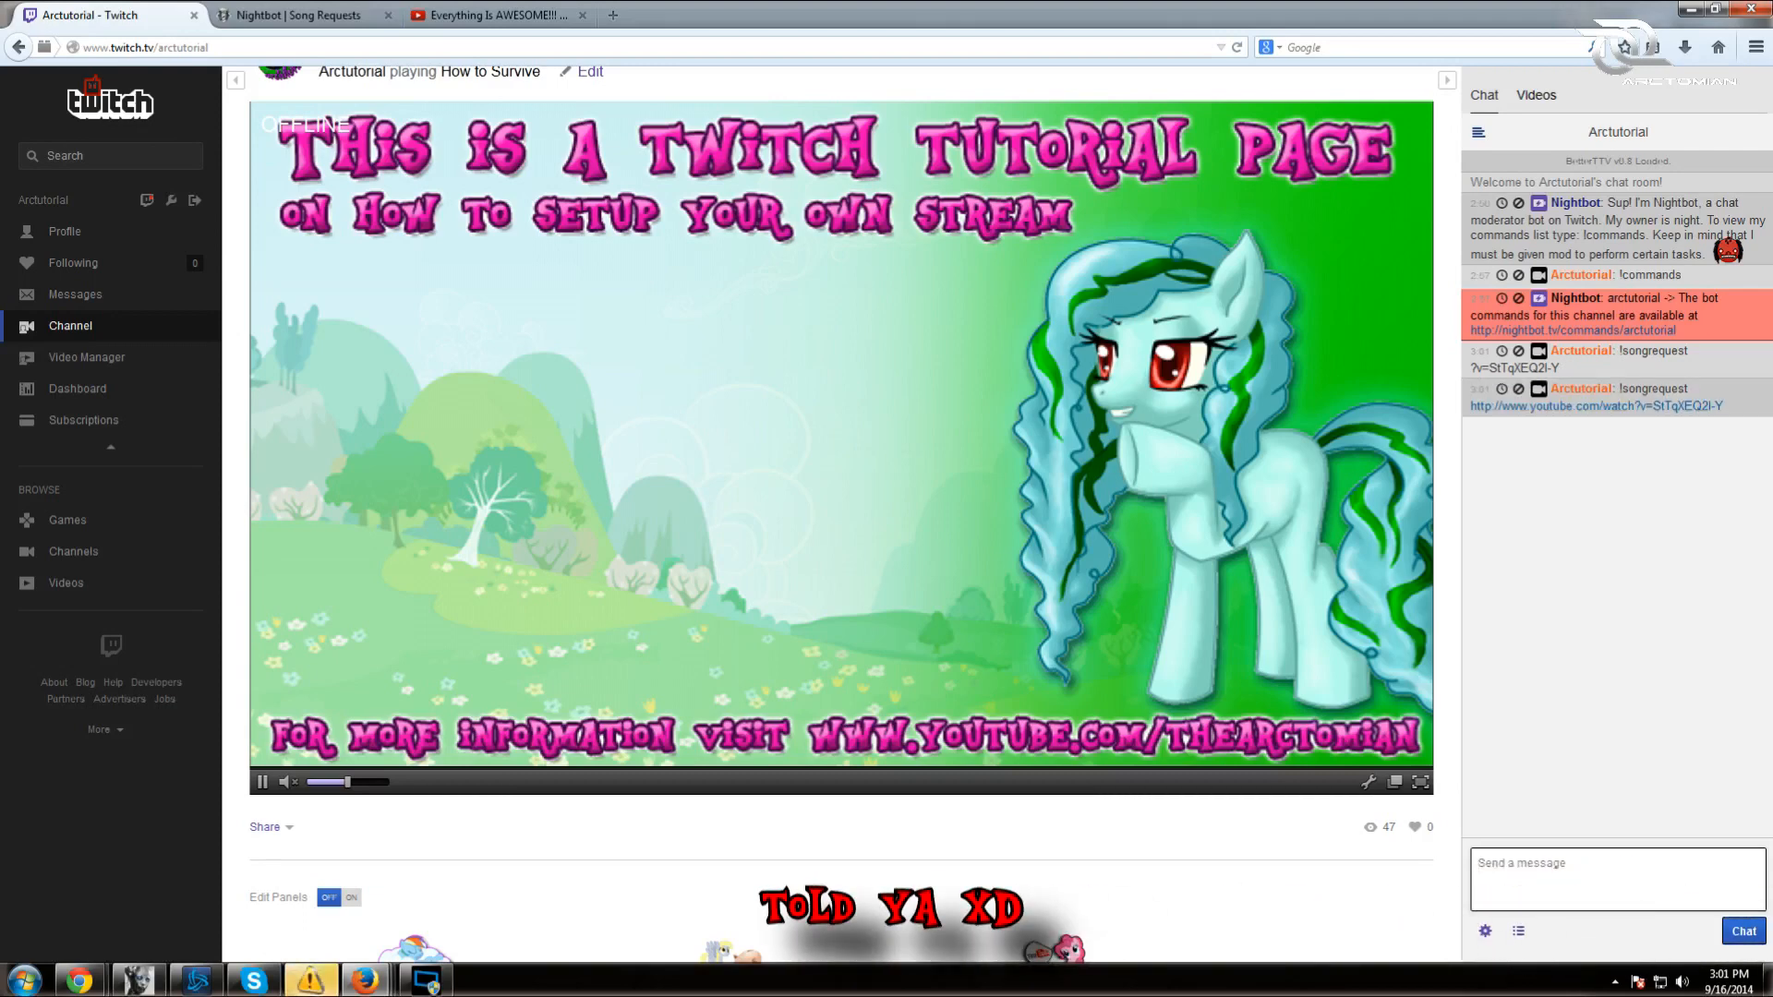
{"action": "scroll", "coordinate": [1017, 724], "scroll_direction": "up", "scroll_amount": 1}
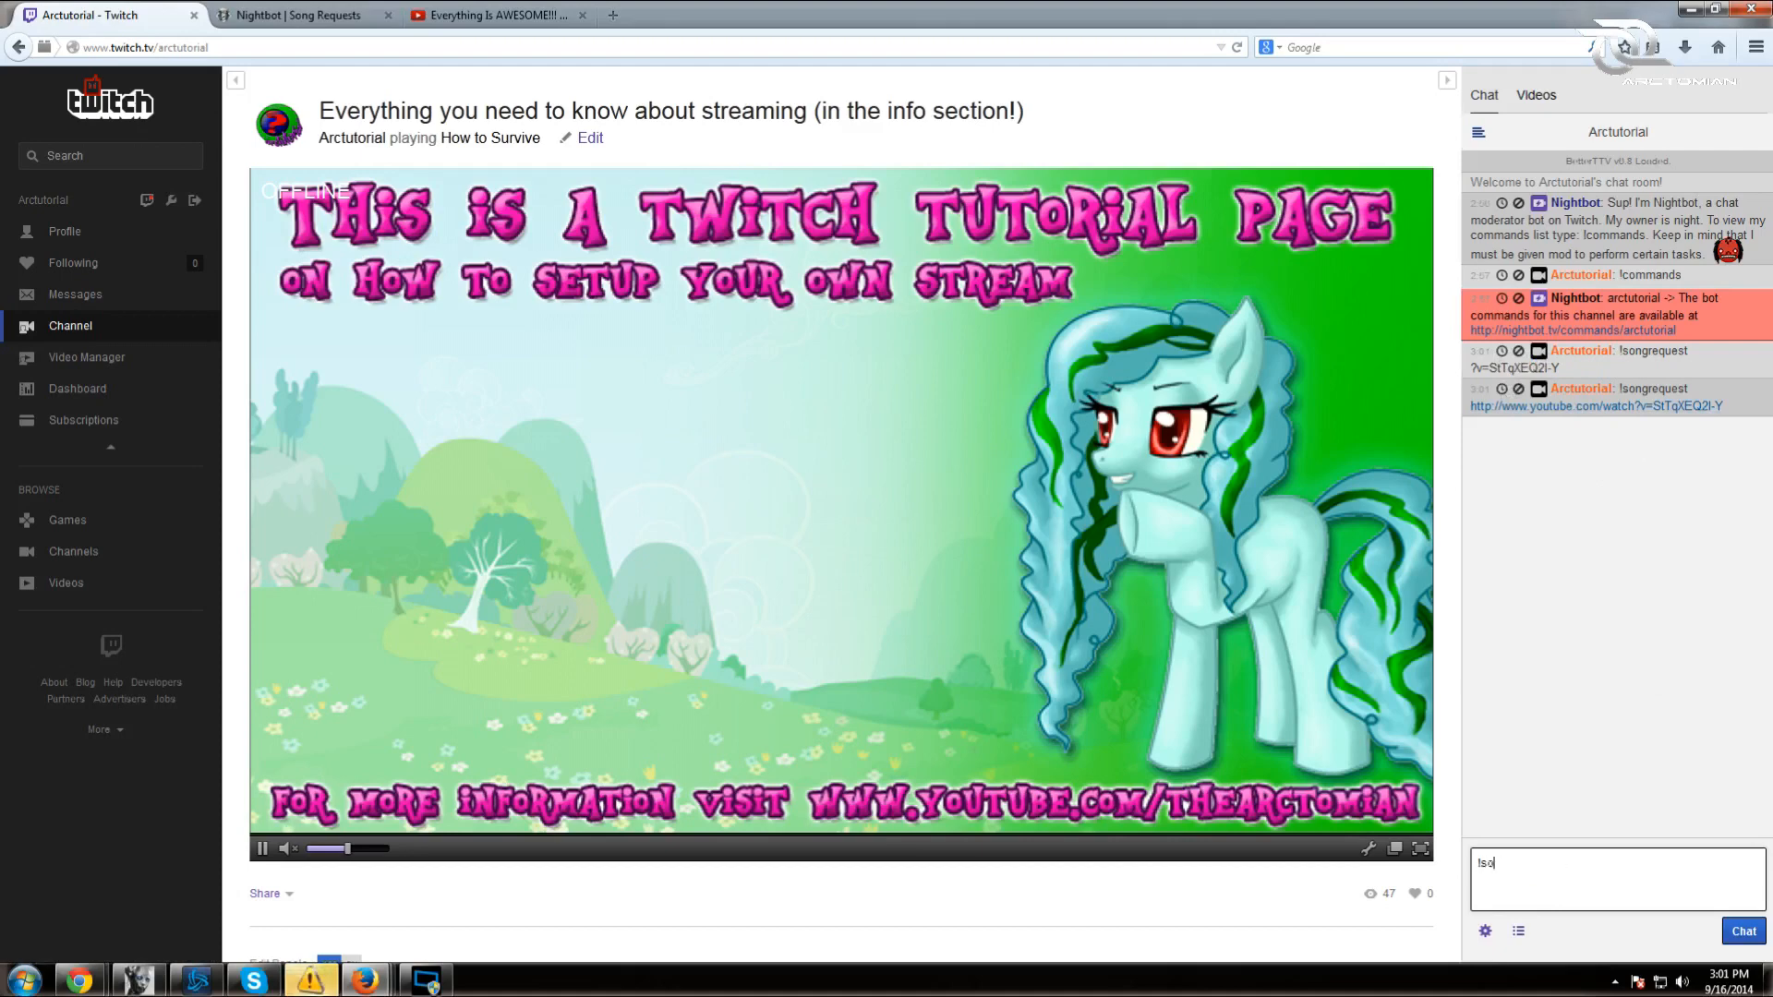
{"action": "key", "text": "Return"}
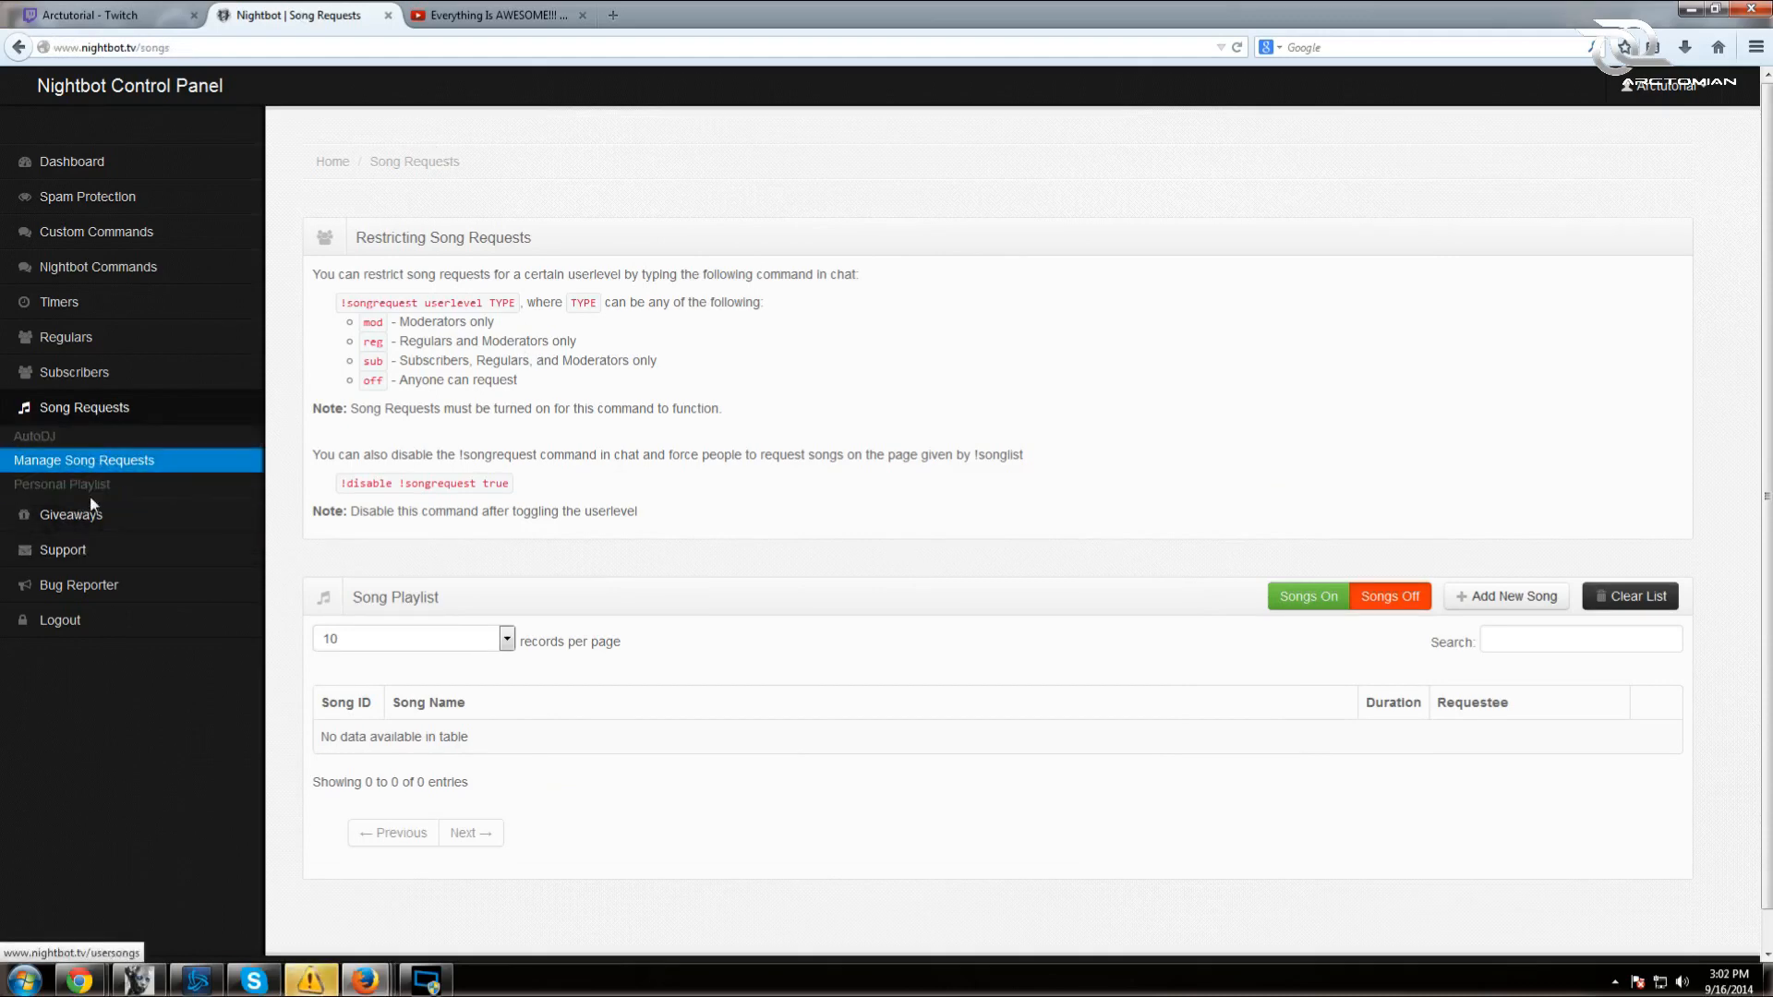
- Examine the Question/Answer, Random Number and Random Active User giveaway types in Nightbot's Giveaway Manager
{"action": "left_click", "coordinate": [143, 515]}
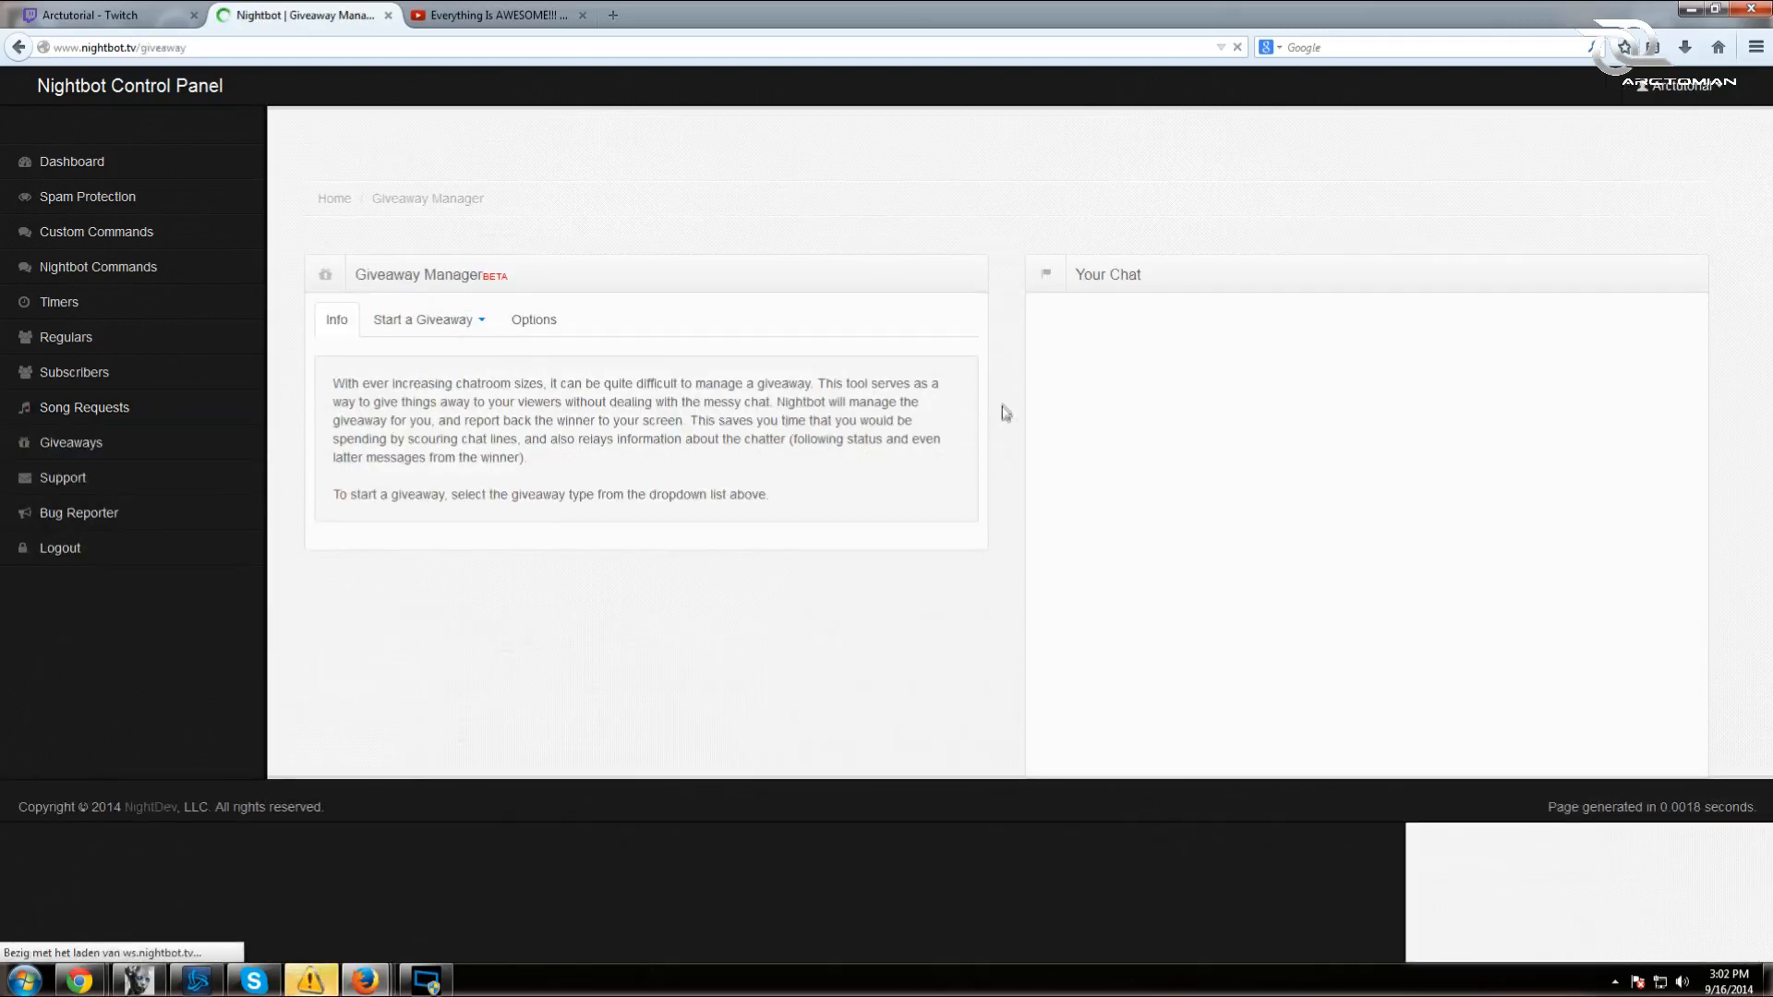
{"action": "left_click", "coordinate": [425, 320]}
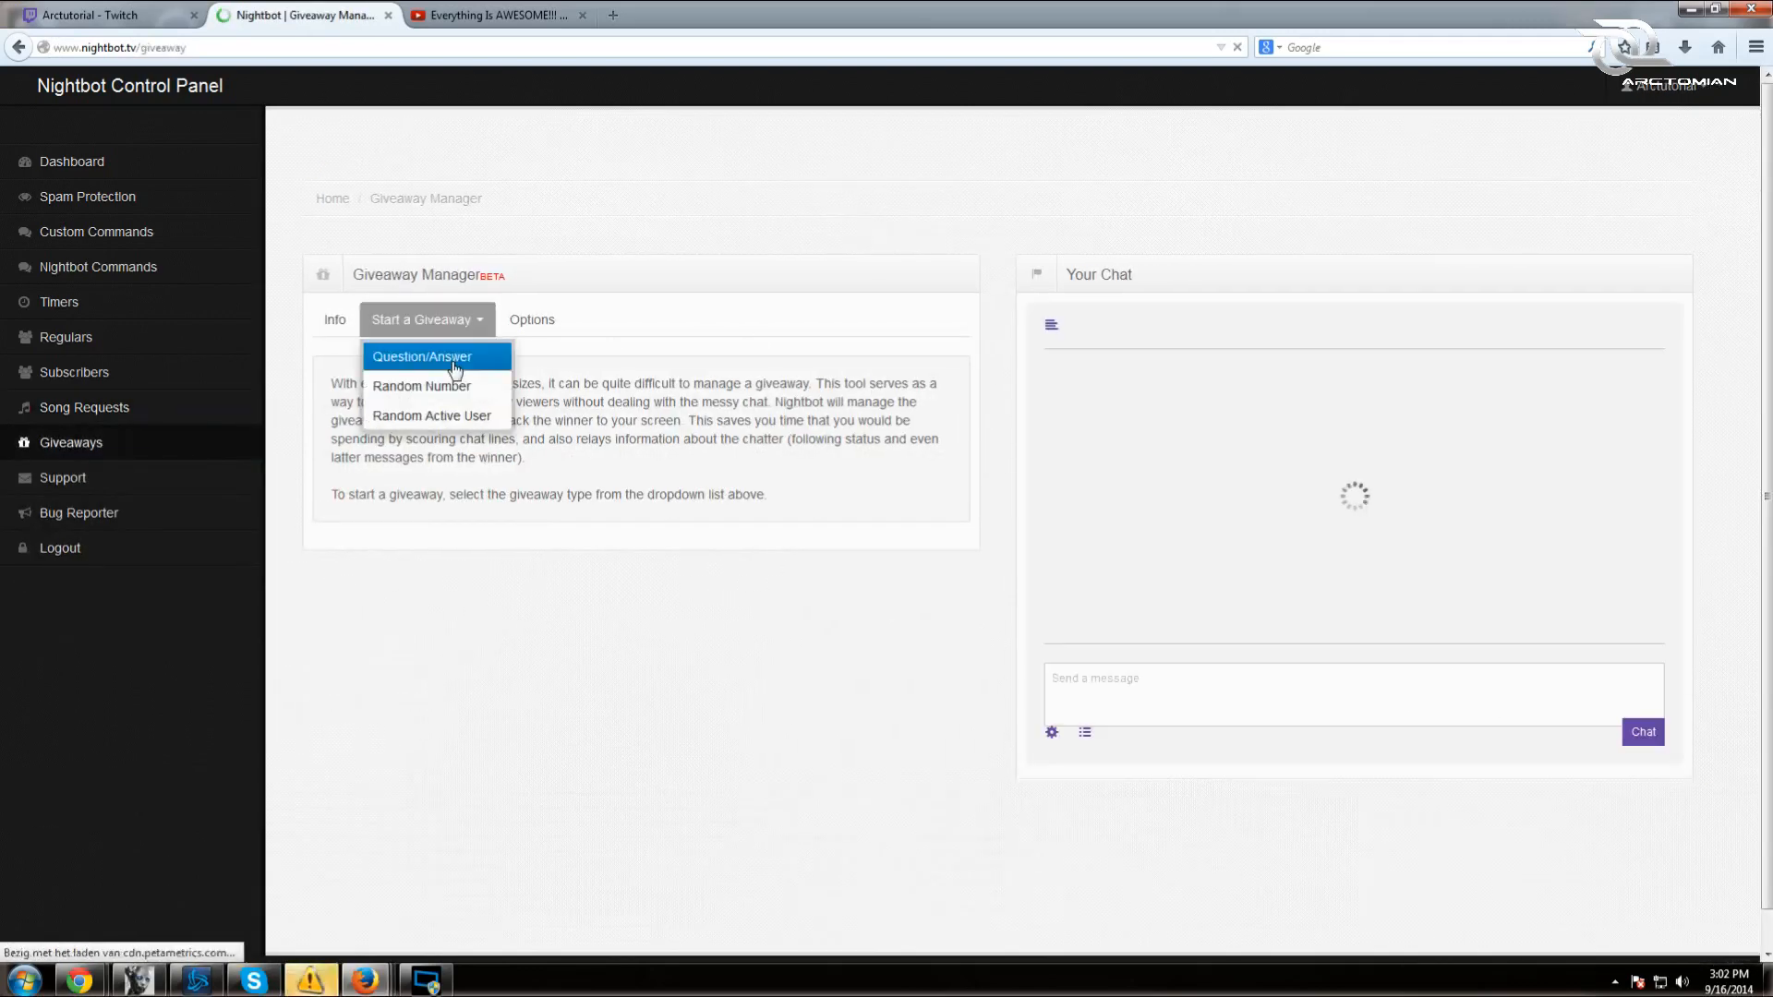
{"action": "left_click", "coordinate": [454, 362]}
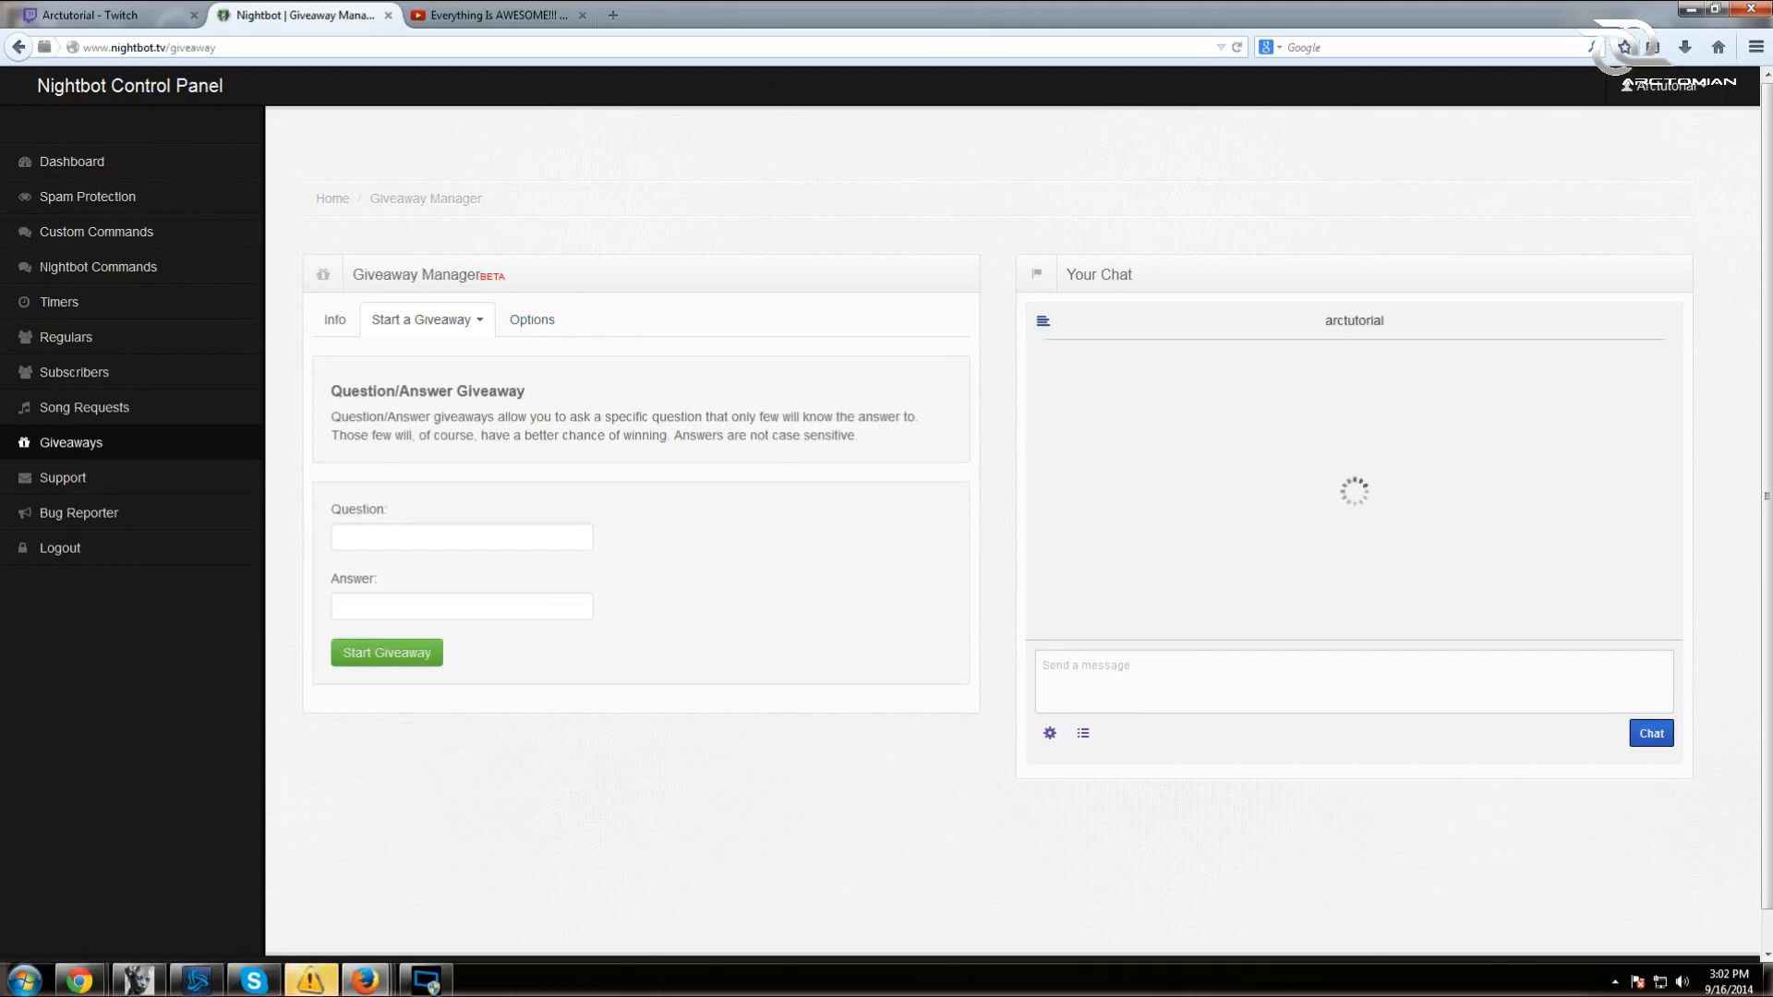
{"action": "left_click", "coordinate": [475, 323]}
{"action": "left_click", "coordinate": [466, 388]}
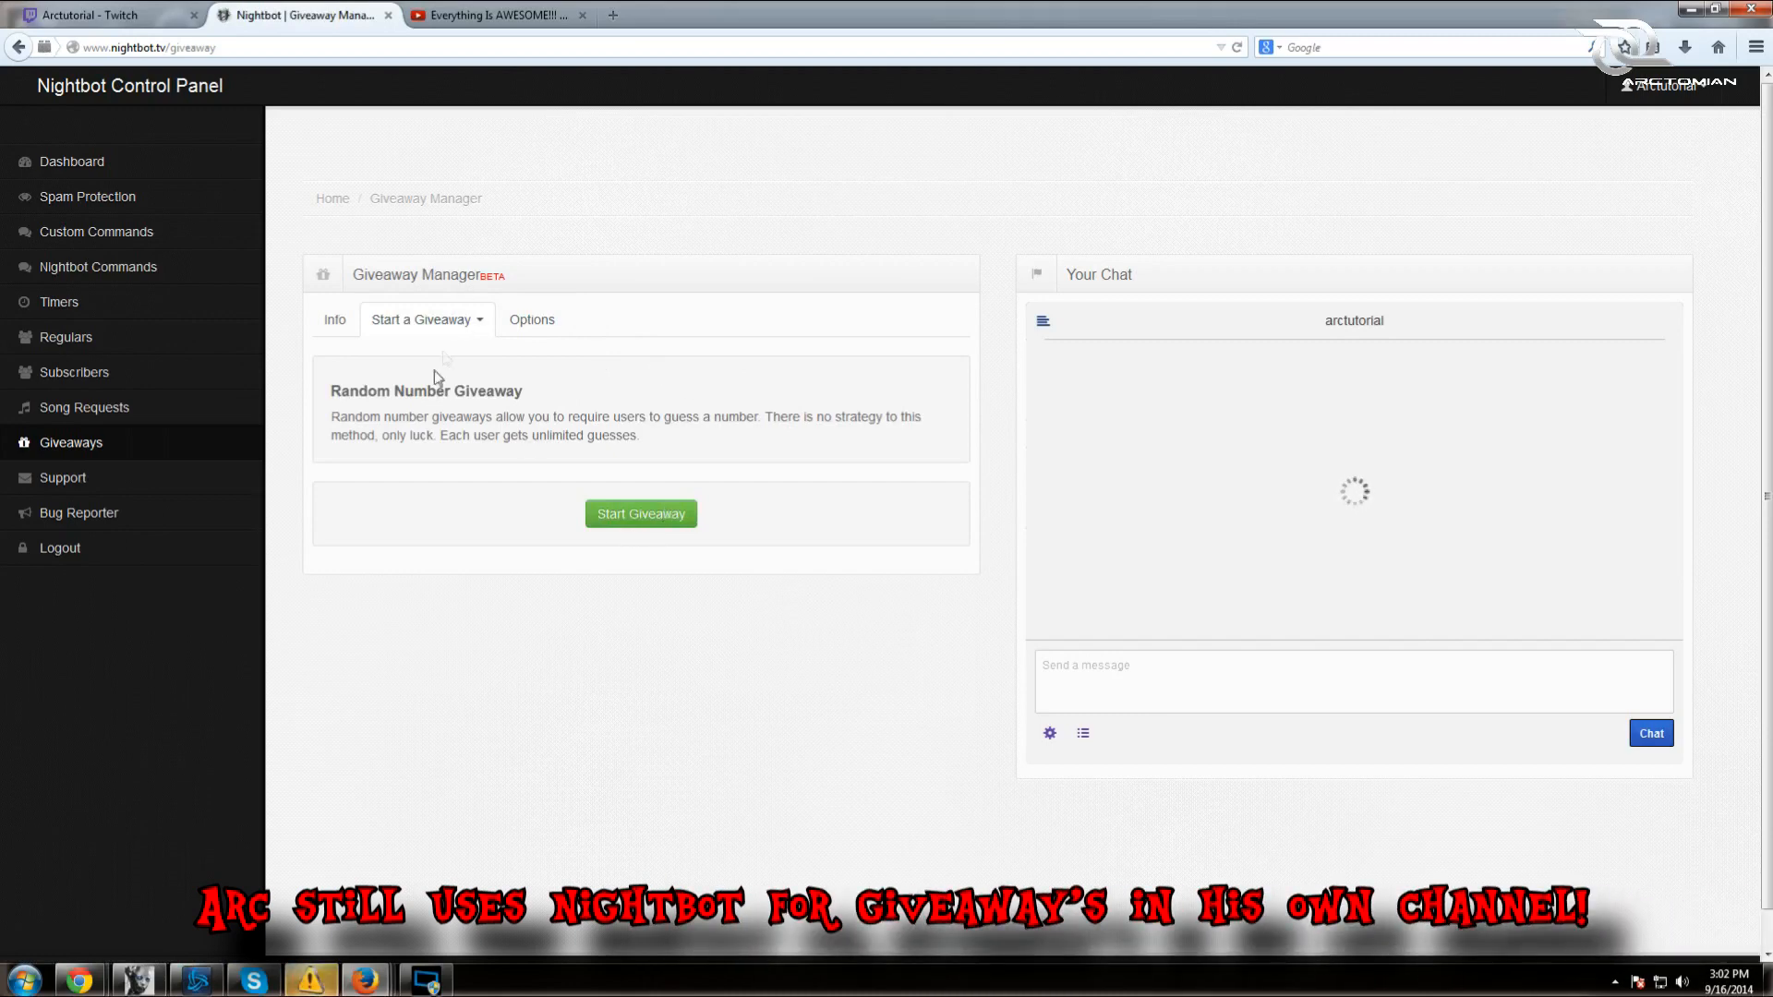
{"action": "left_click", "coordinate": [478, 320]}
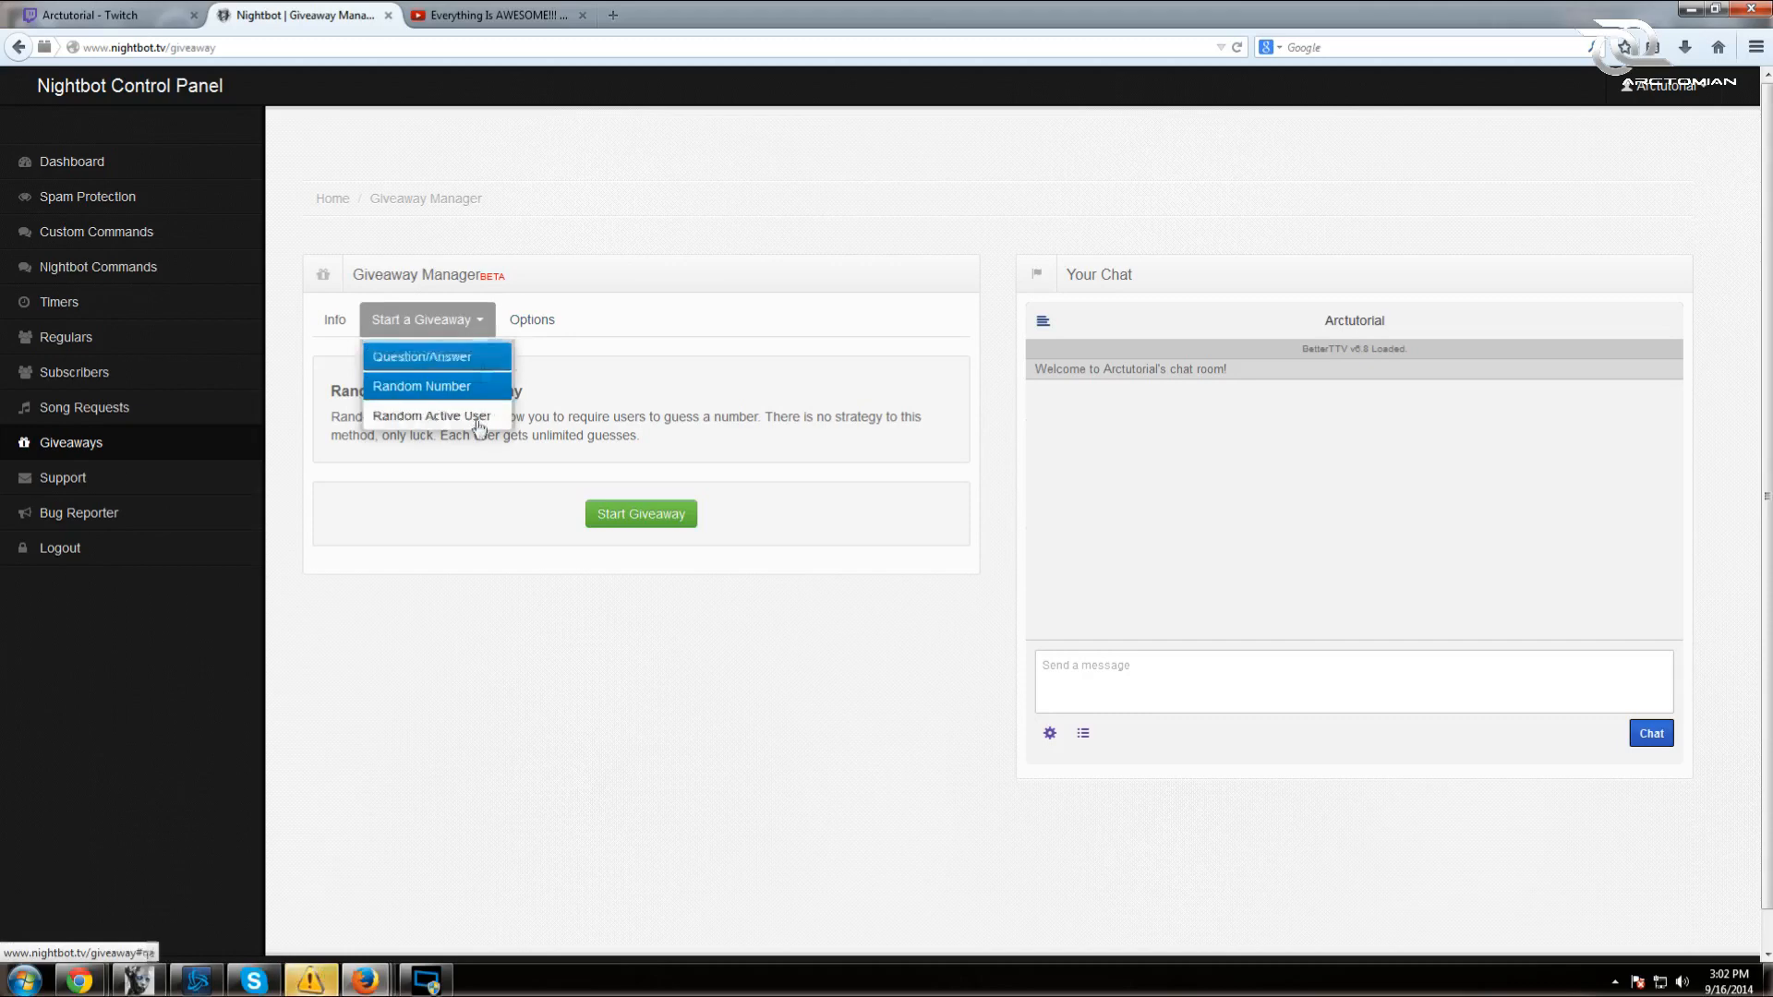
{"action": "left_click", "coordinate": [471, 416]}
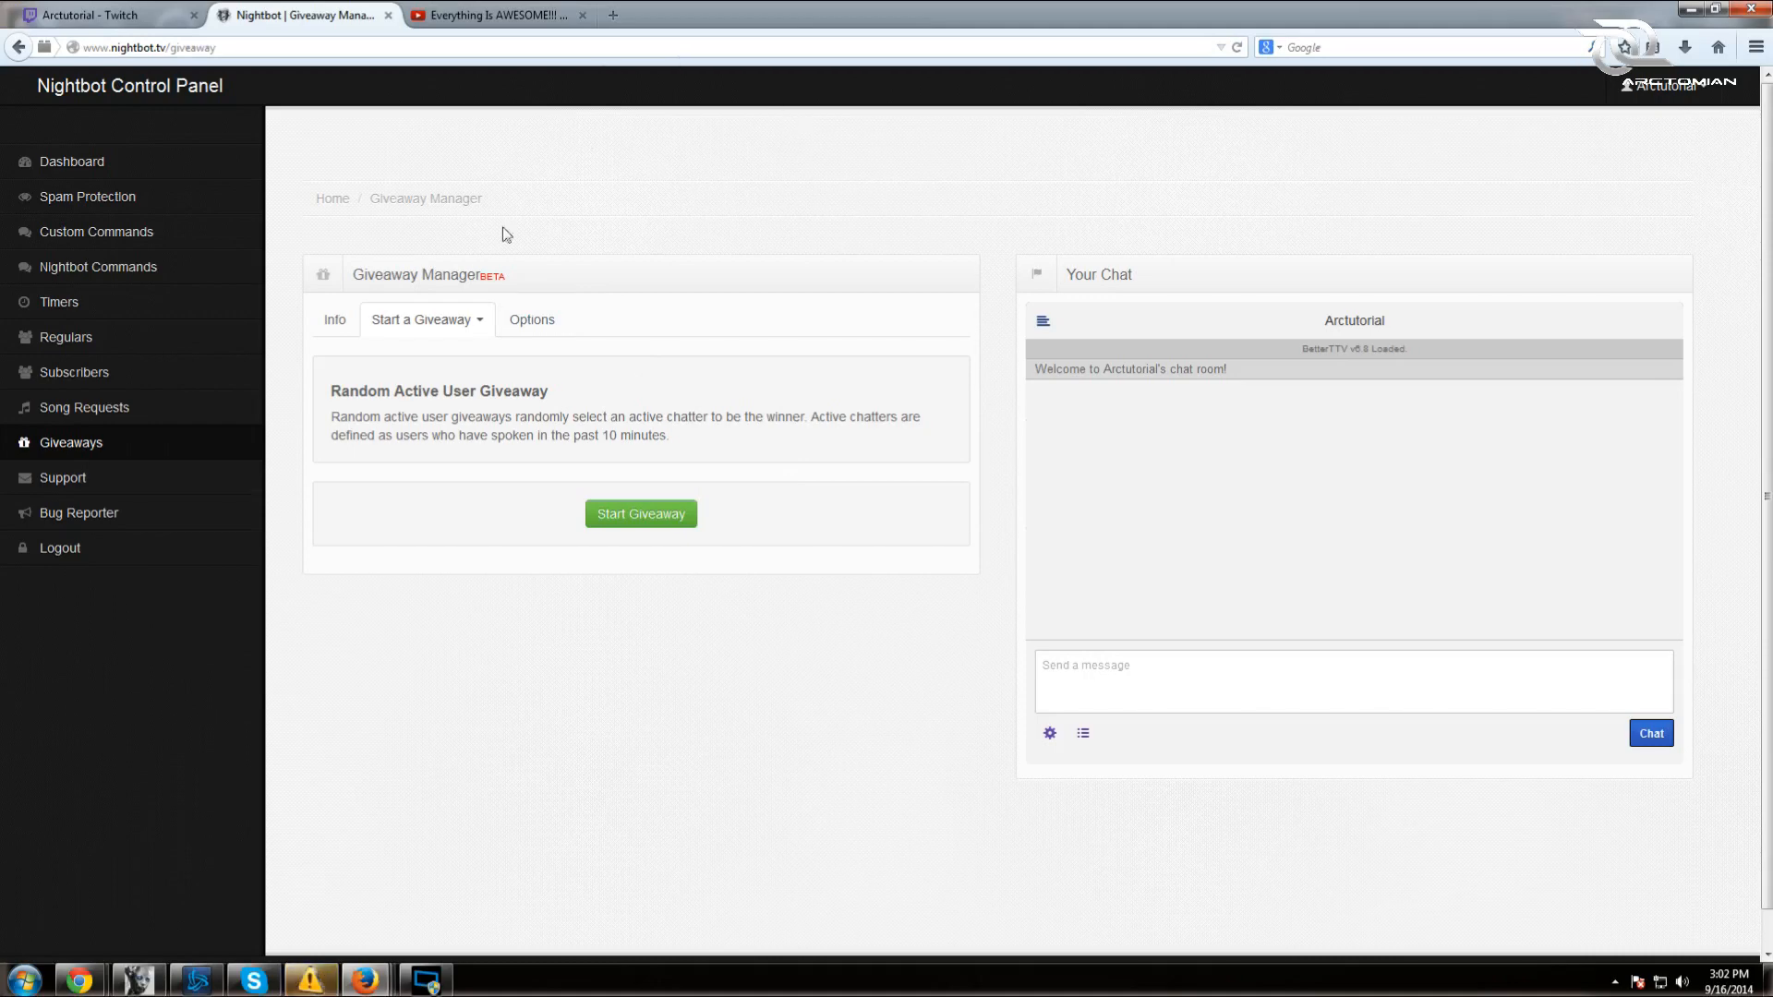
- View Nightbot's Support and Bug Reporter pages, and close the Nightbot and YouTube pages to return to the Twitch channel
{"action": "left_click", "coordinate": [65, 484]}
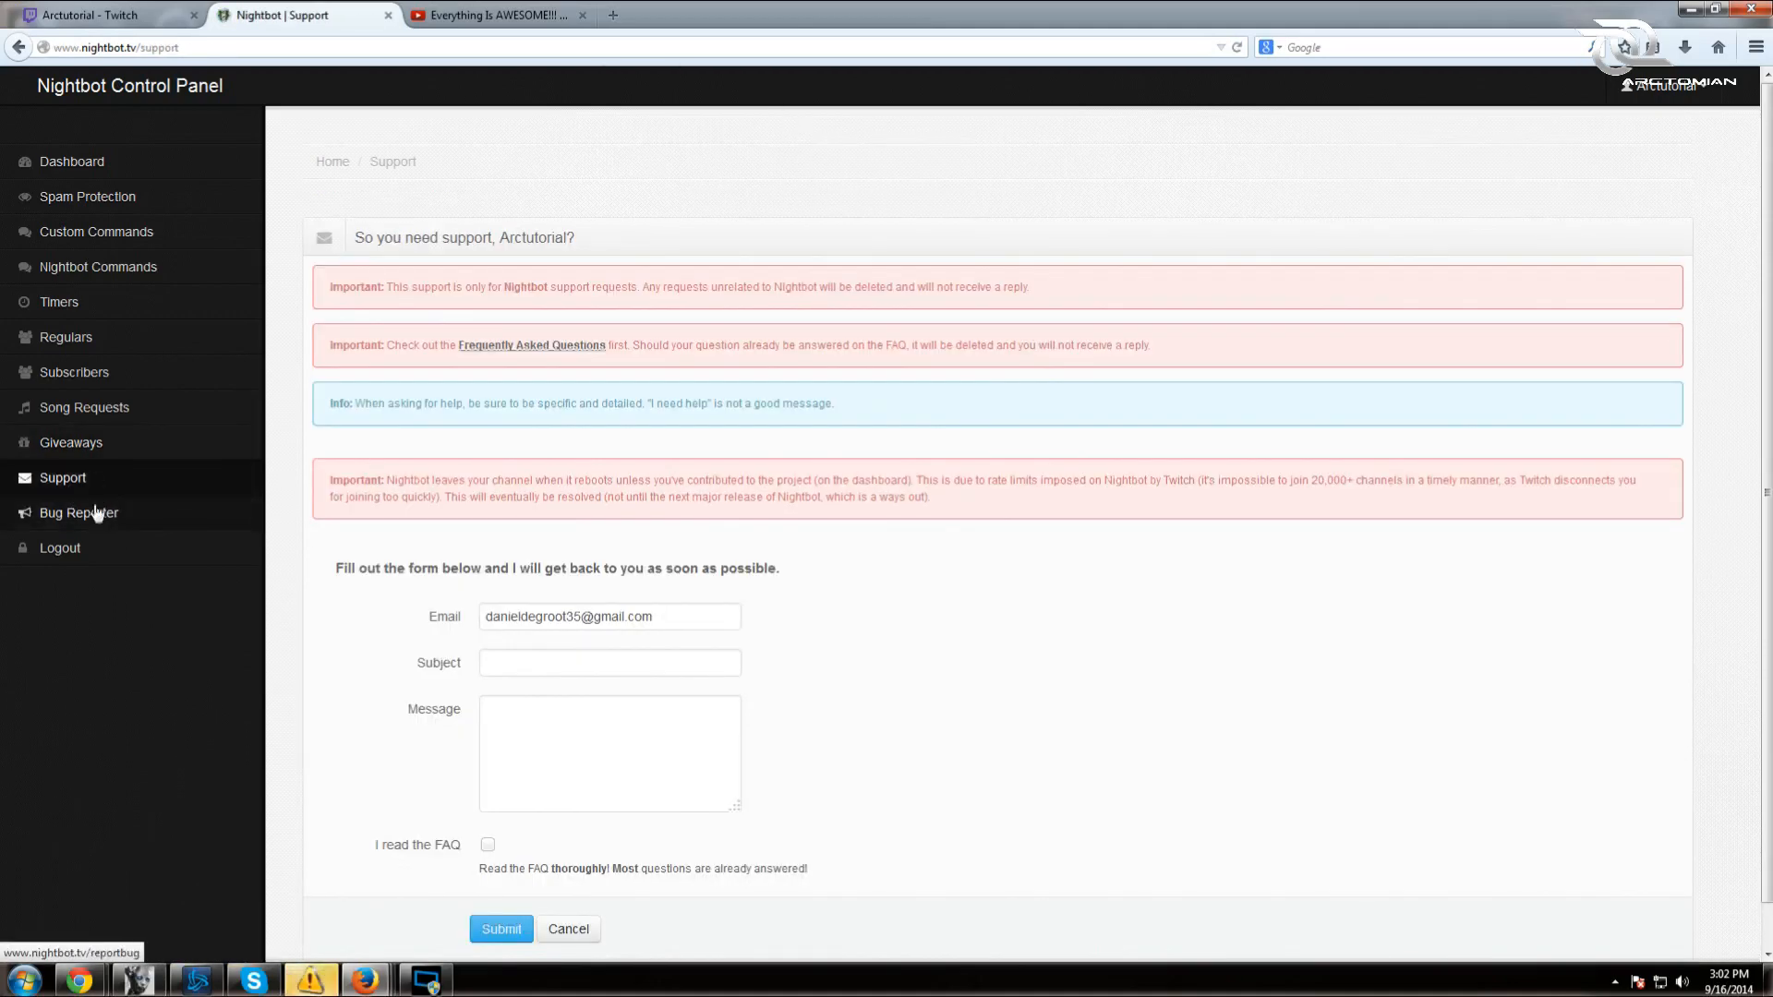
{"action": "left_click", "coordinate": [93, 513]}
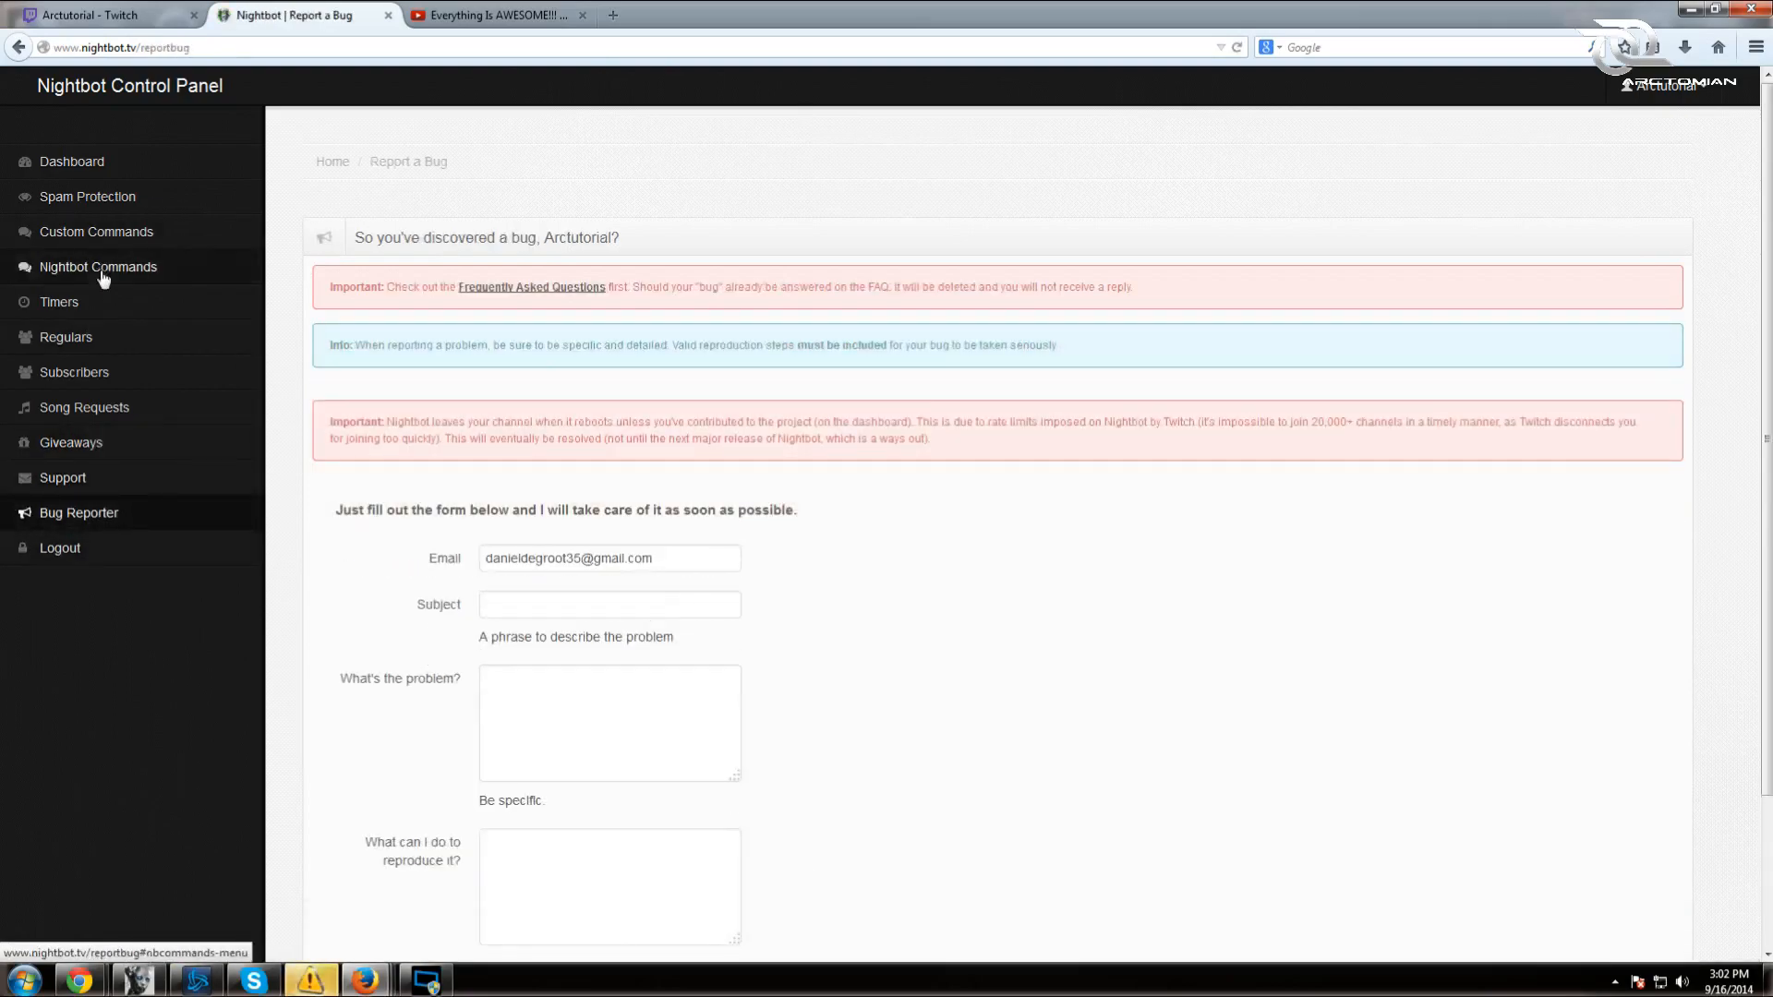
{"action": "left_click", "coordinate": [389, 16]}
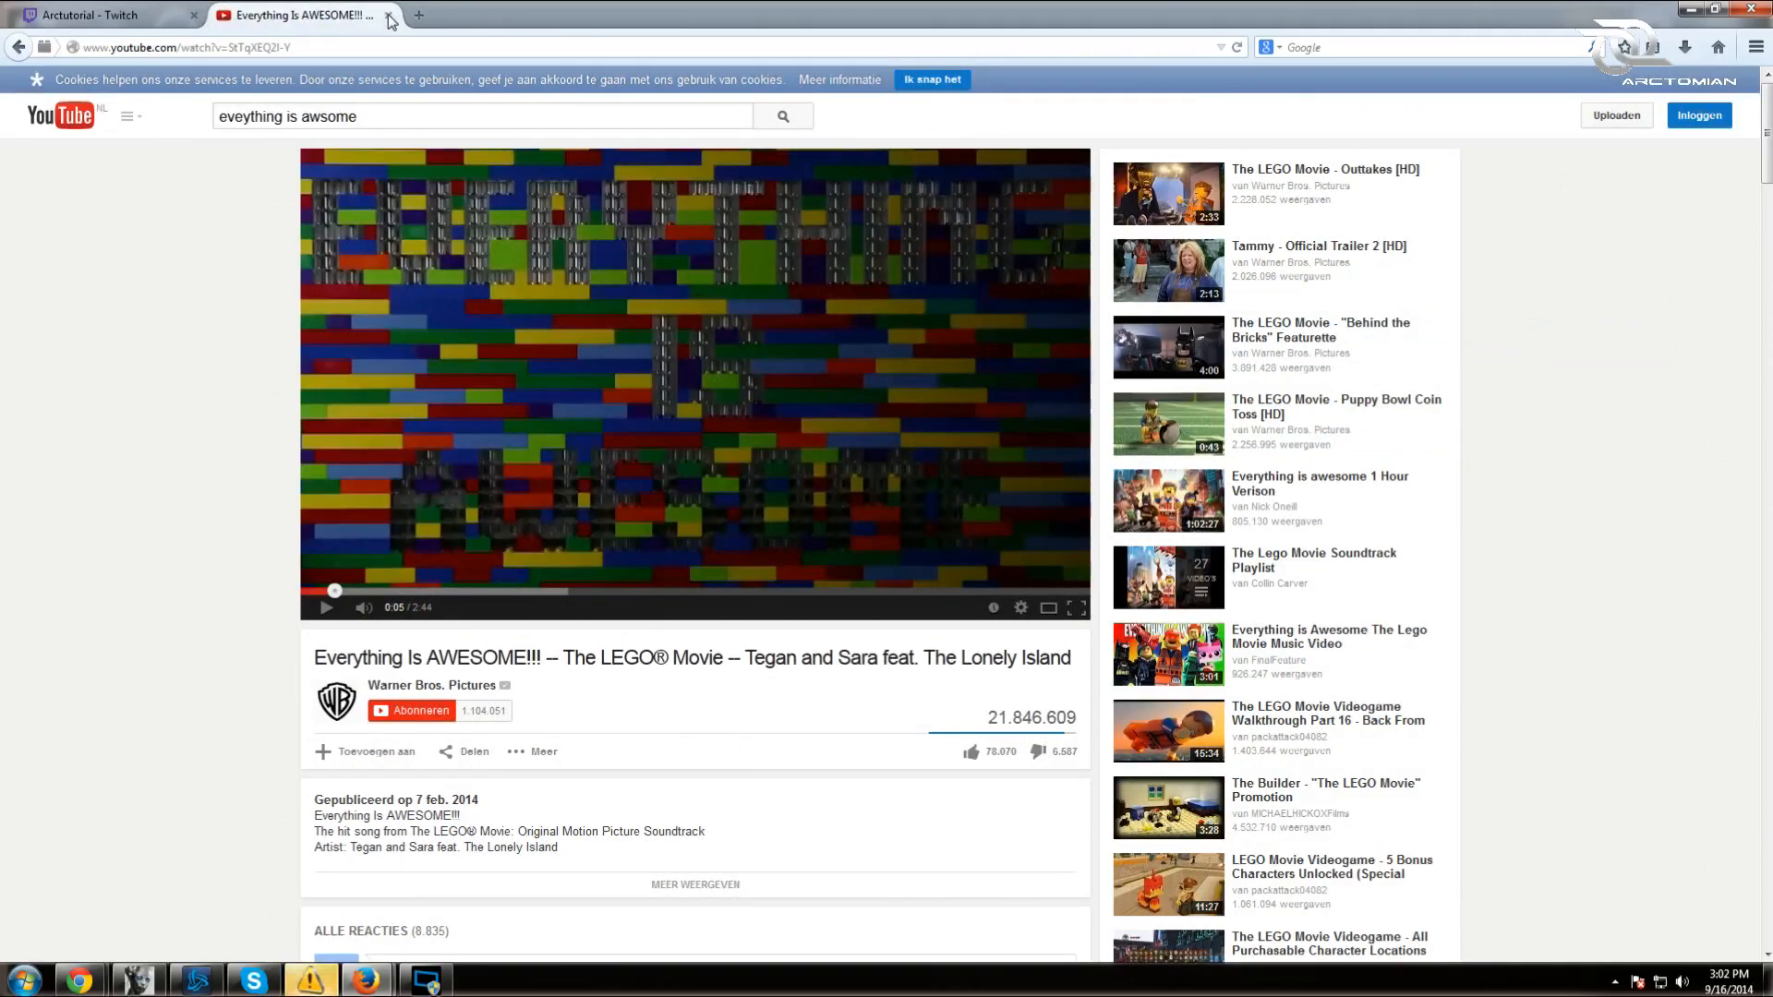
{"action": "left_click", "coordinate": [389, 16]}
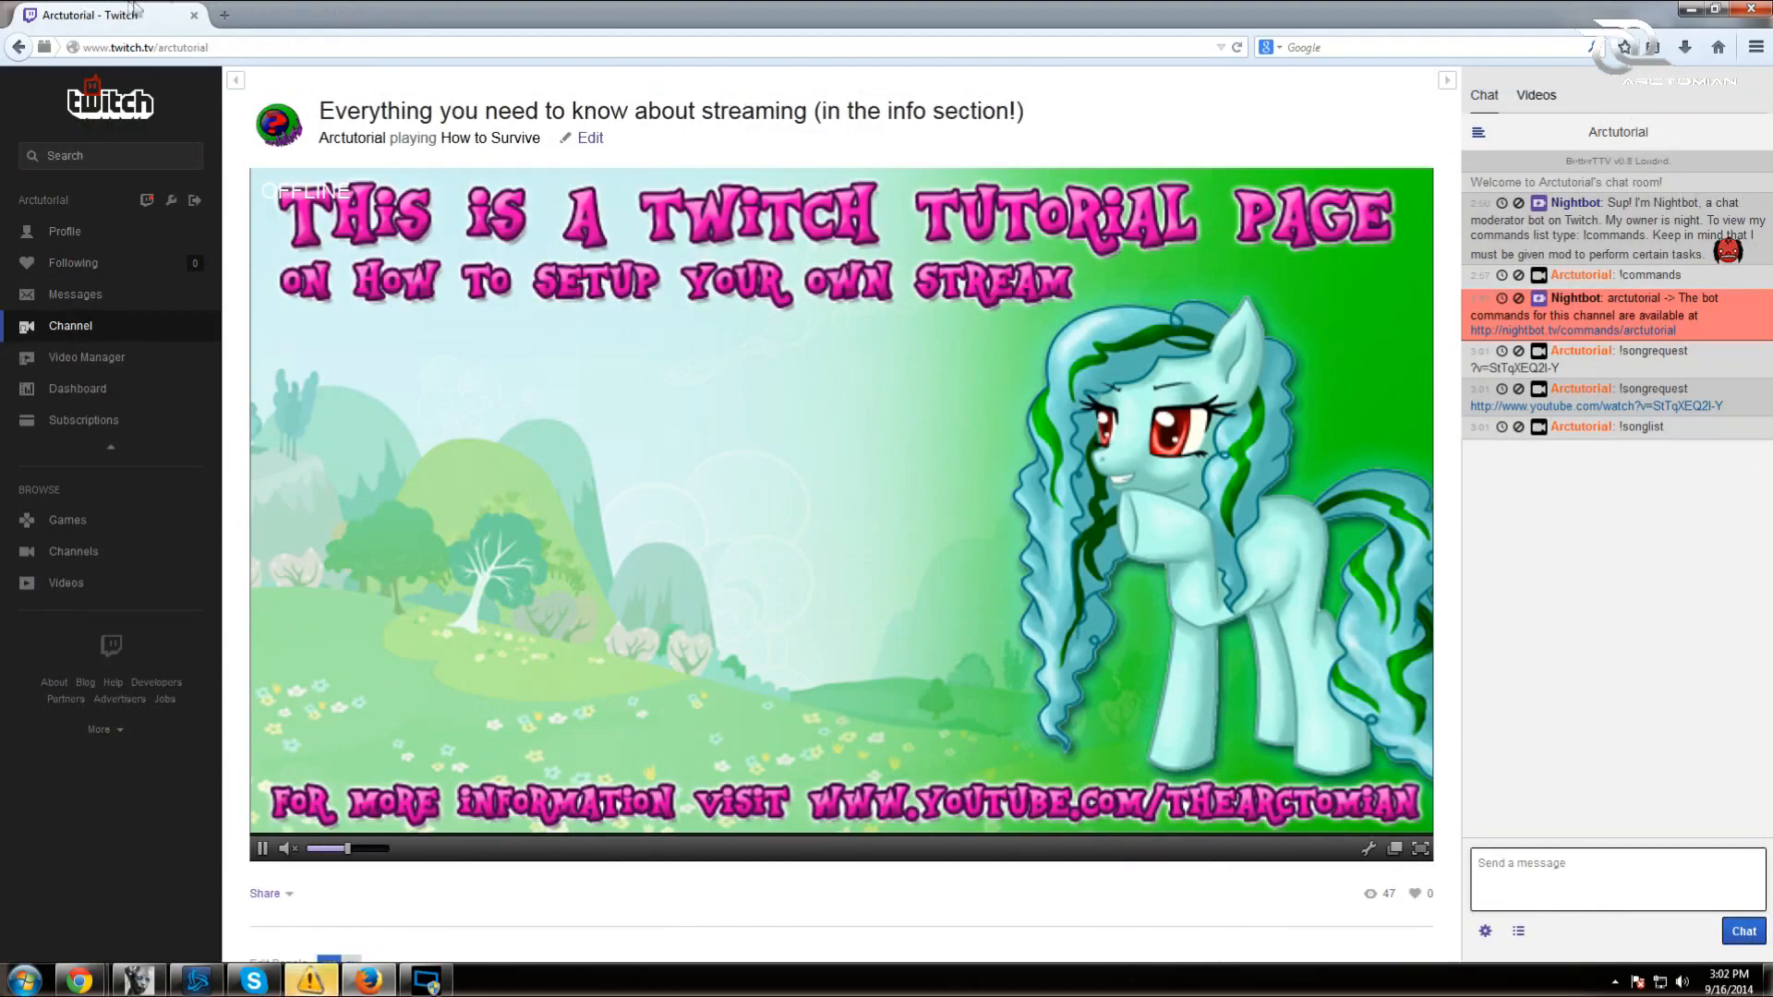
- Open the Top Streamers website from its banner among the Twitch channel's info panels
{"action": "scroll", "coordinate": [805, 535], "scroll_direction": "down", "scroll_amount": 10}
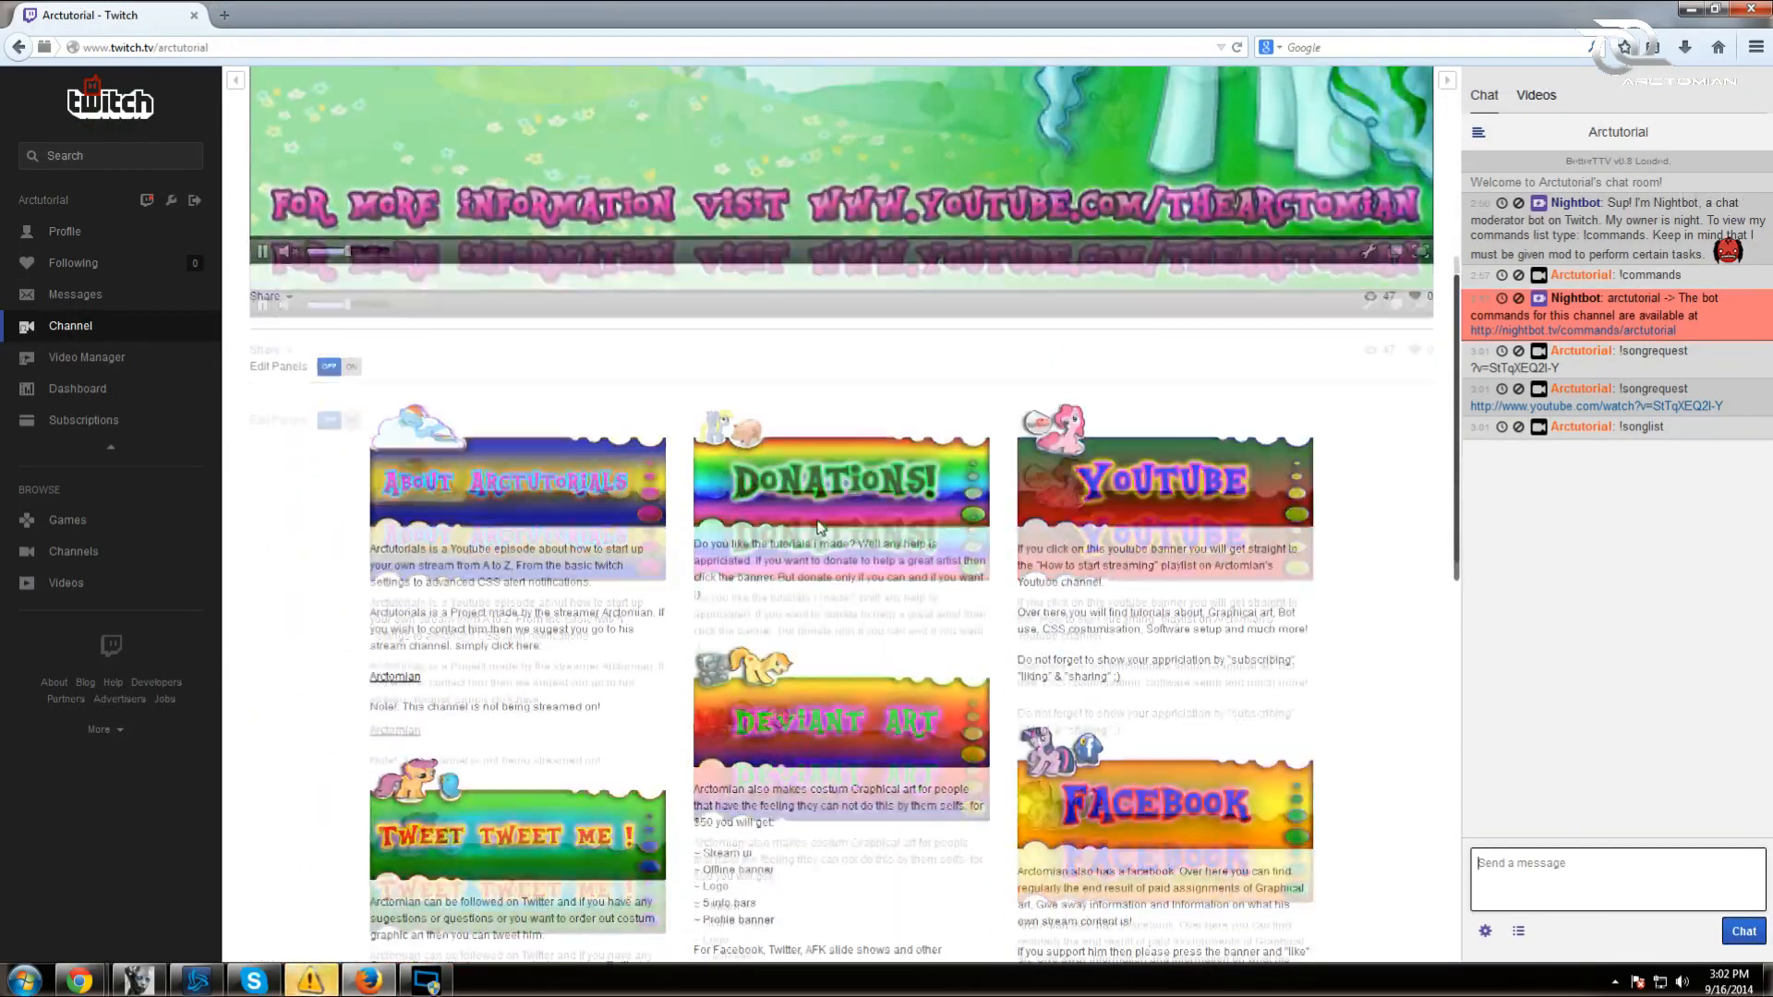
{"action": "scroll", "coordinate": [818, 529], "scroll_direction": "down", "scroll_amount": 10}
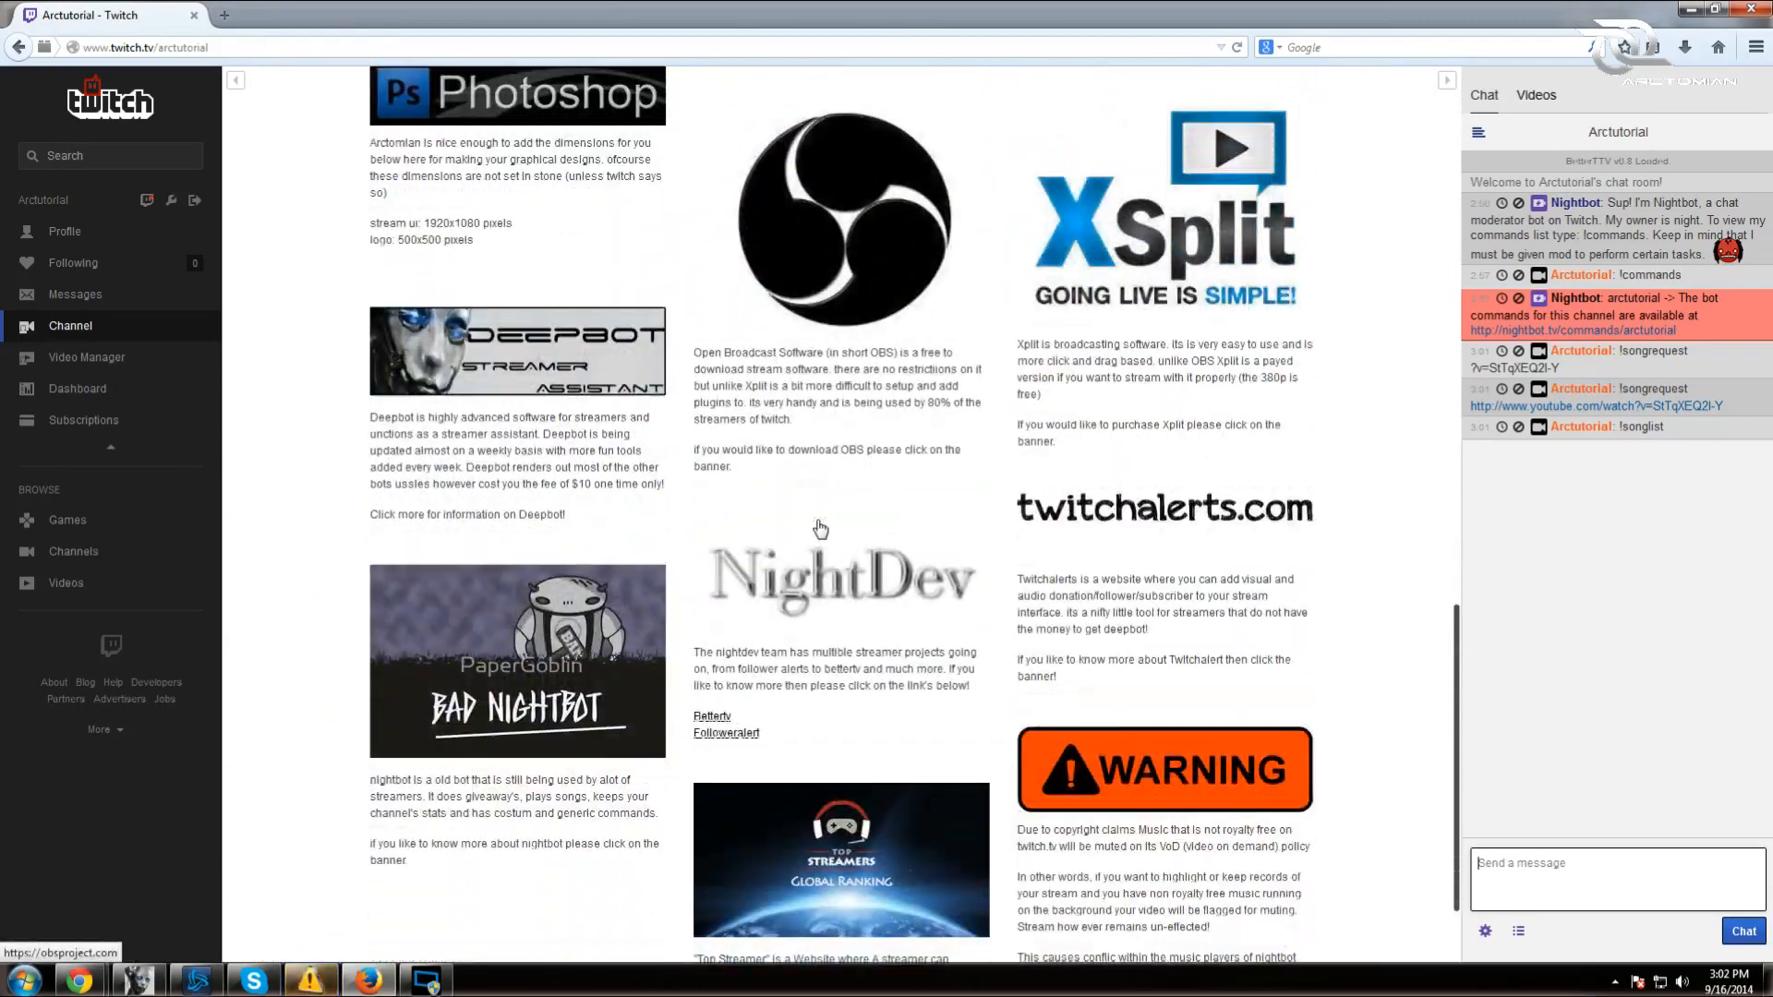
{"action": "scroll", "coordinate": [808, 498], "scroll_direction": "down", "scroll_amount": 3}
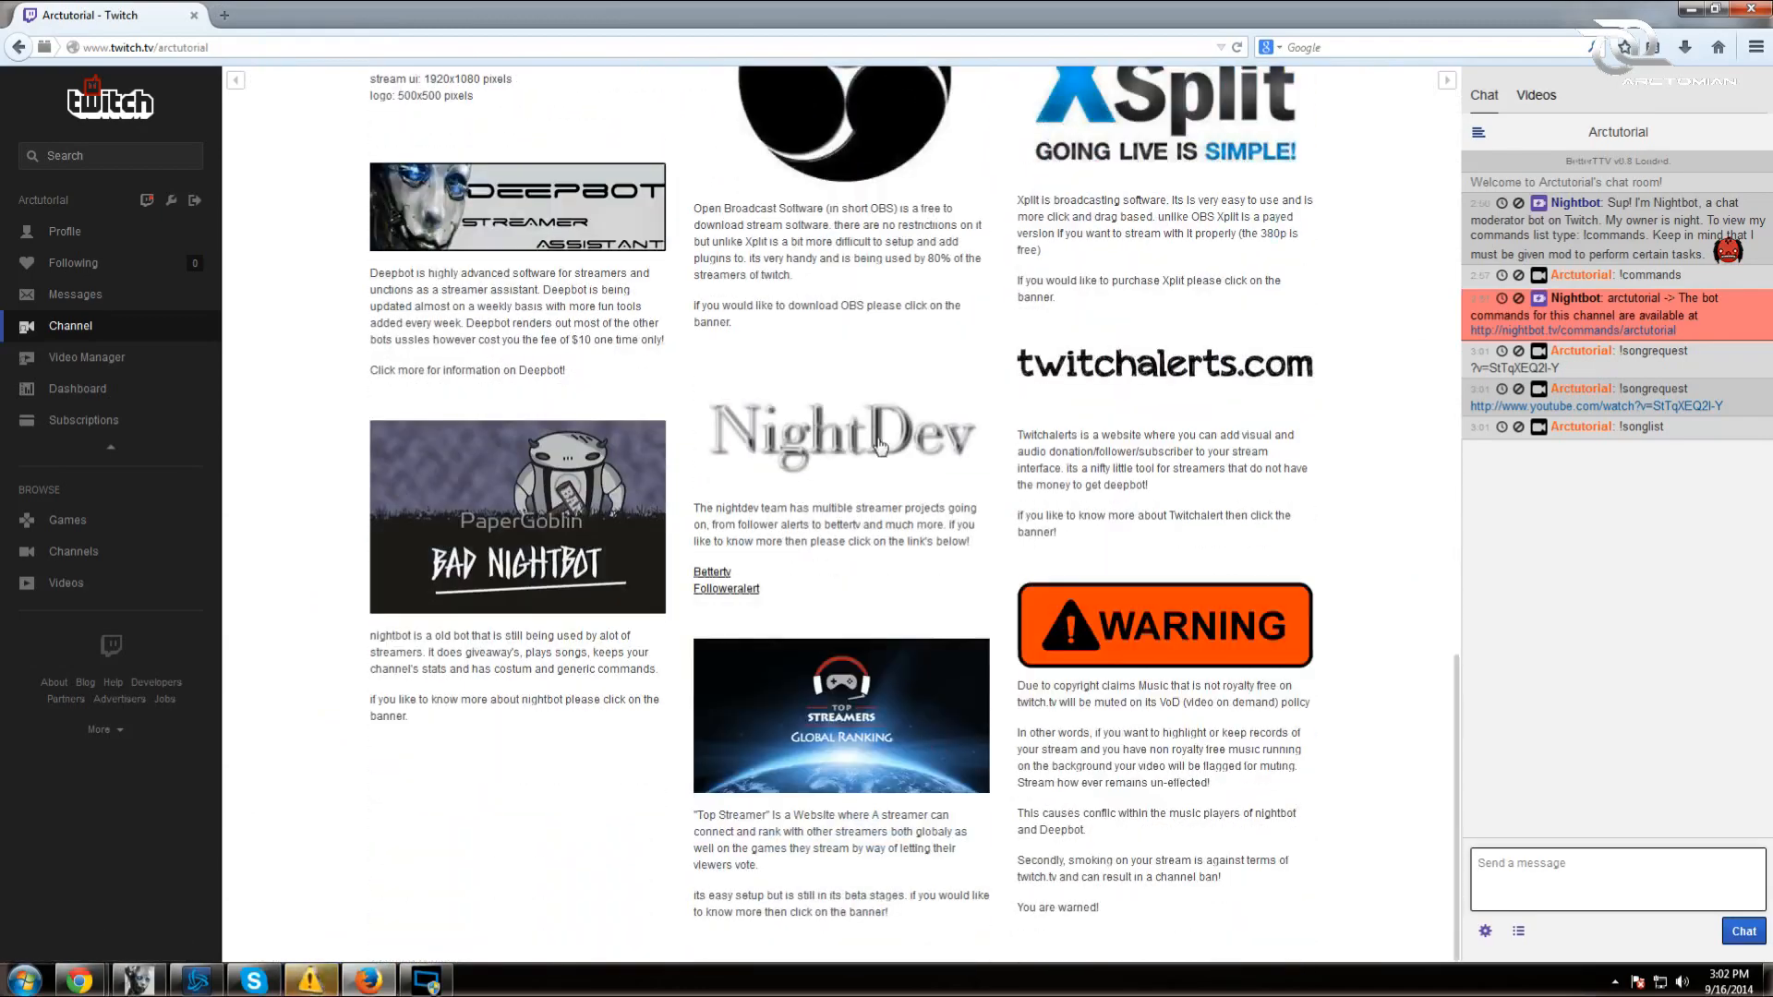
{"action": "left_click", "coordinate": [875, 682]}
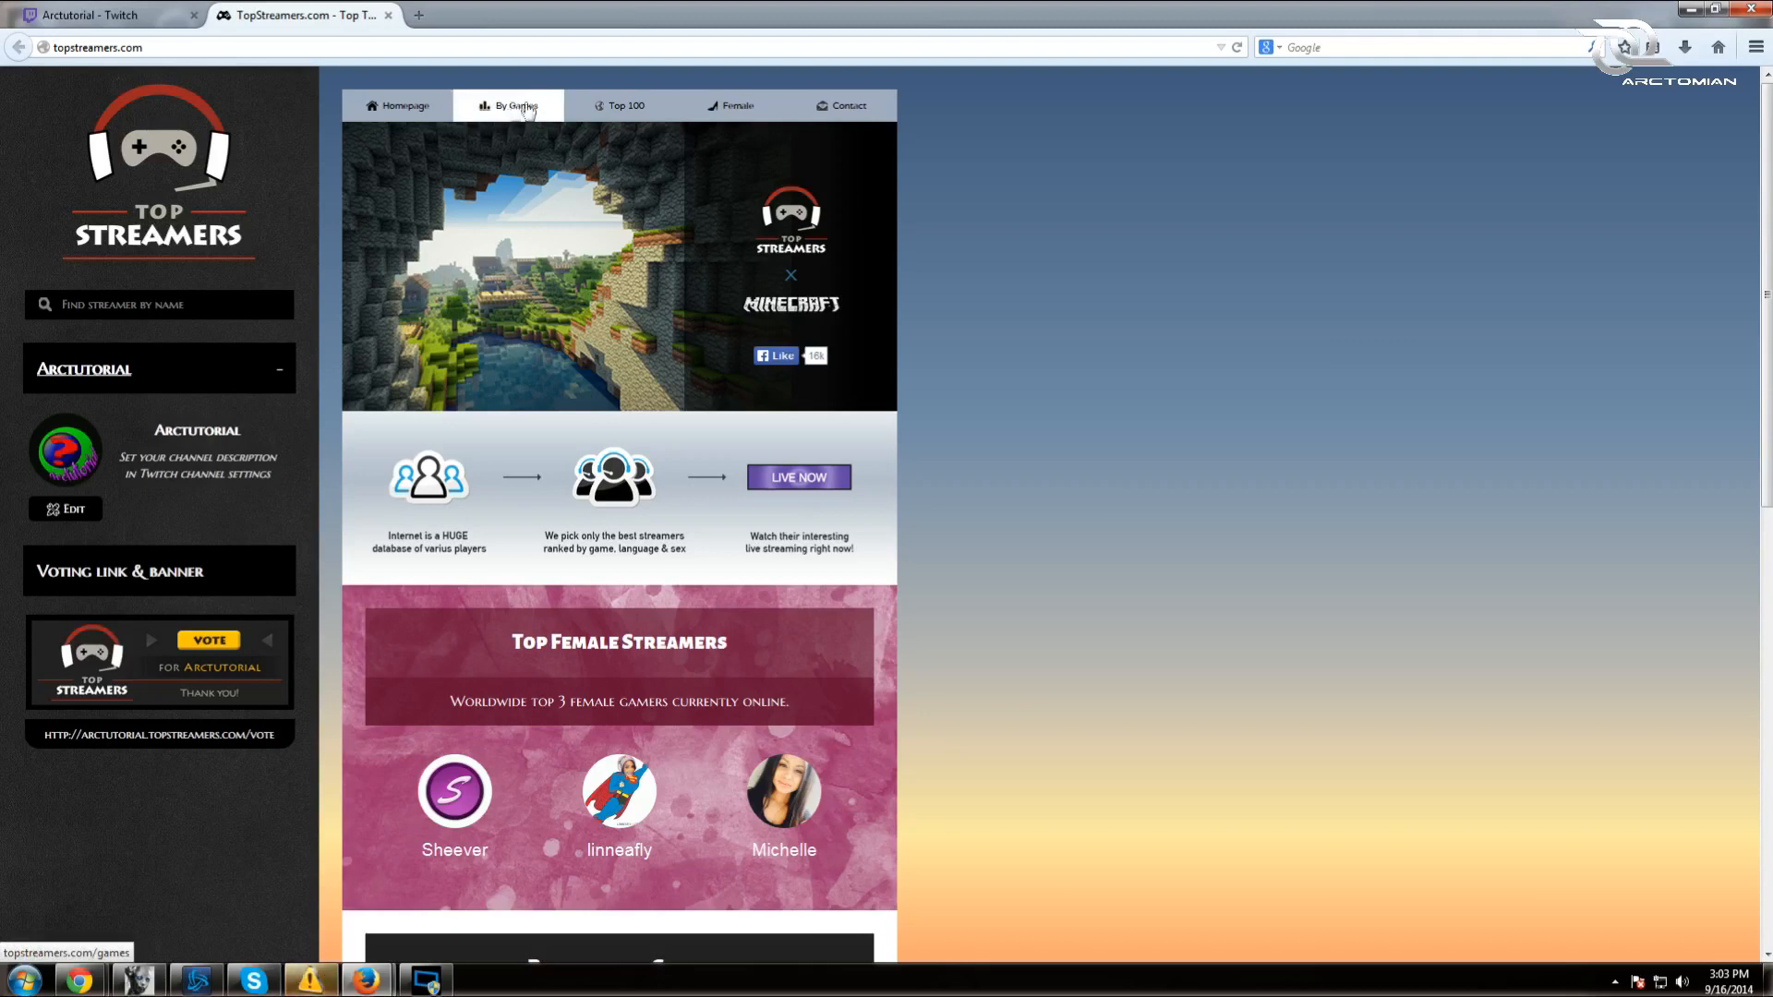
- Open the Top 100 global ranking on Top Streamers and look through the listed streamers
{"action": "left_click", "coordinate": [622, 107]}
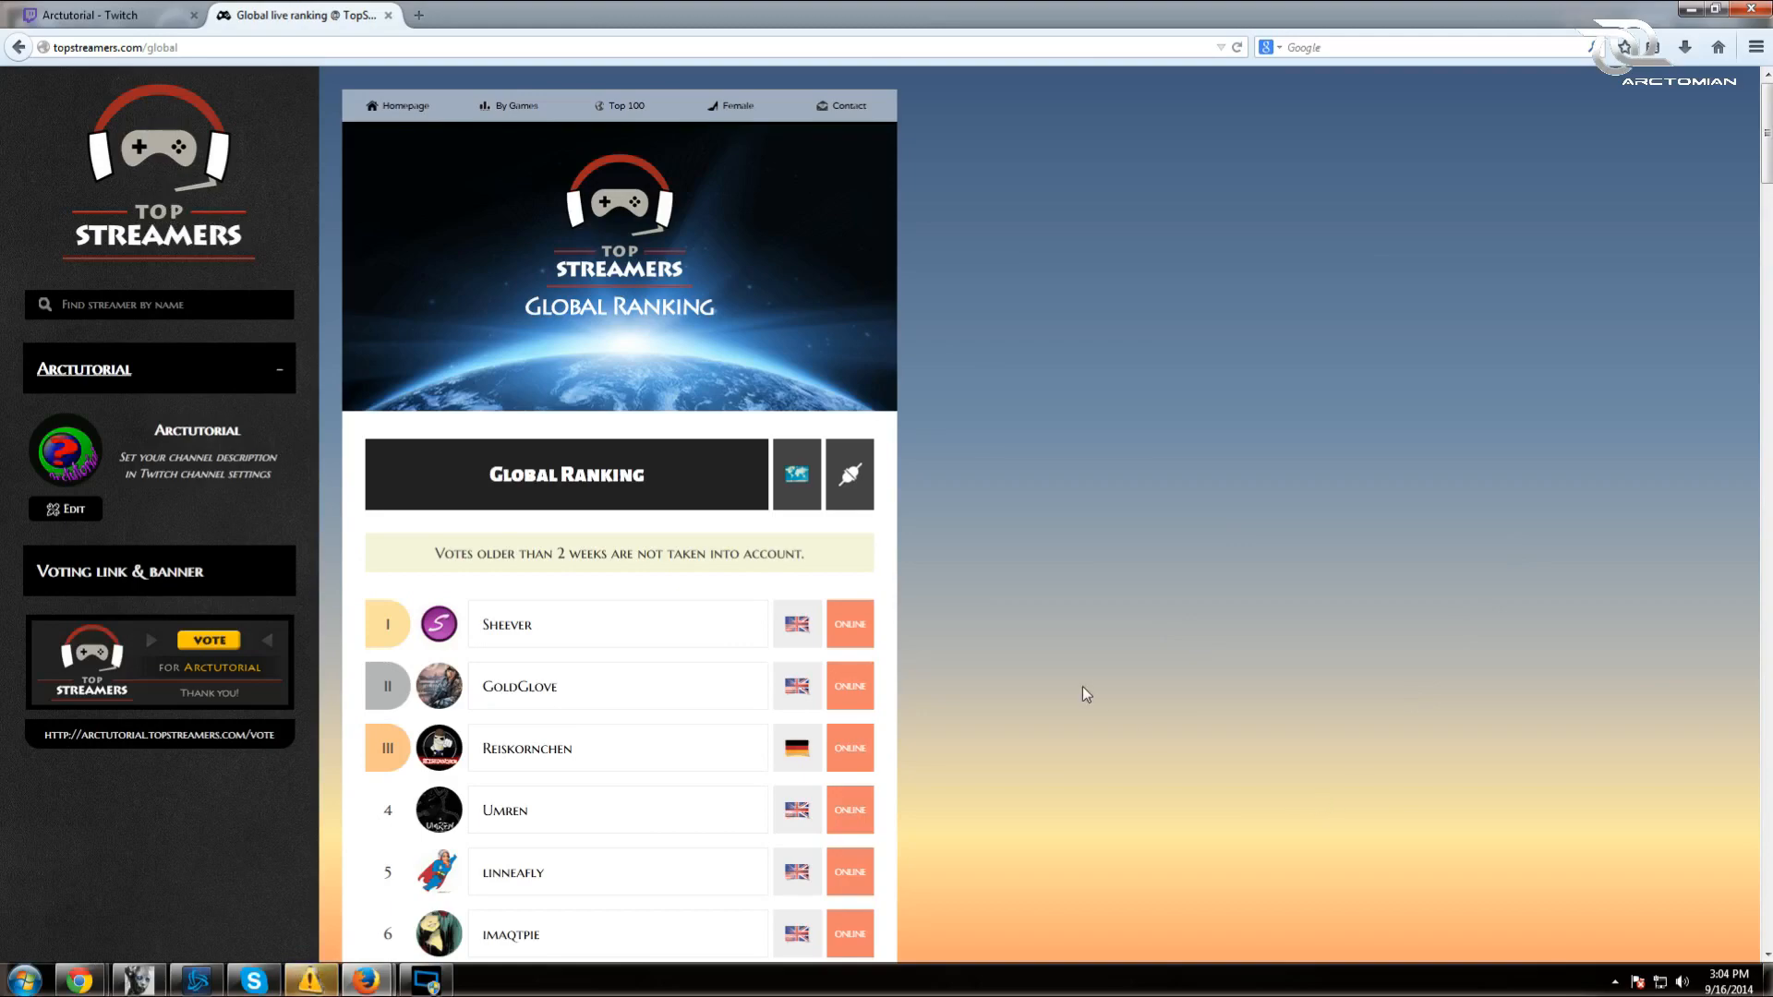
{"action": "scroll", "coordinate": [725, 712], "scroll_direction": "down", "scroll_amount": 8}
{"action": "scroll", "coordinate": [727, 713], "scroll_direction": "down", "scroll_amount": 5}
{"action": "scroll", "coordinate": [727, 713], "scroll_direction": "up", "scroll_amount": 3}
{"action": "scroll", "coordinate": [727, 713], "scroll_direction": "up", "scroll_amount": 4}
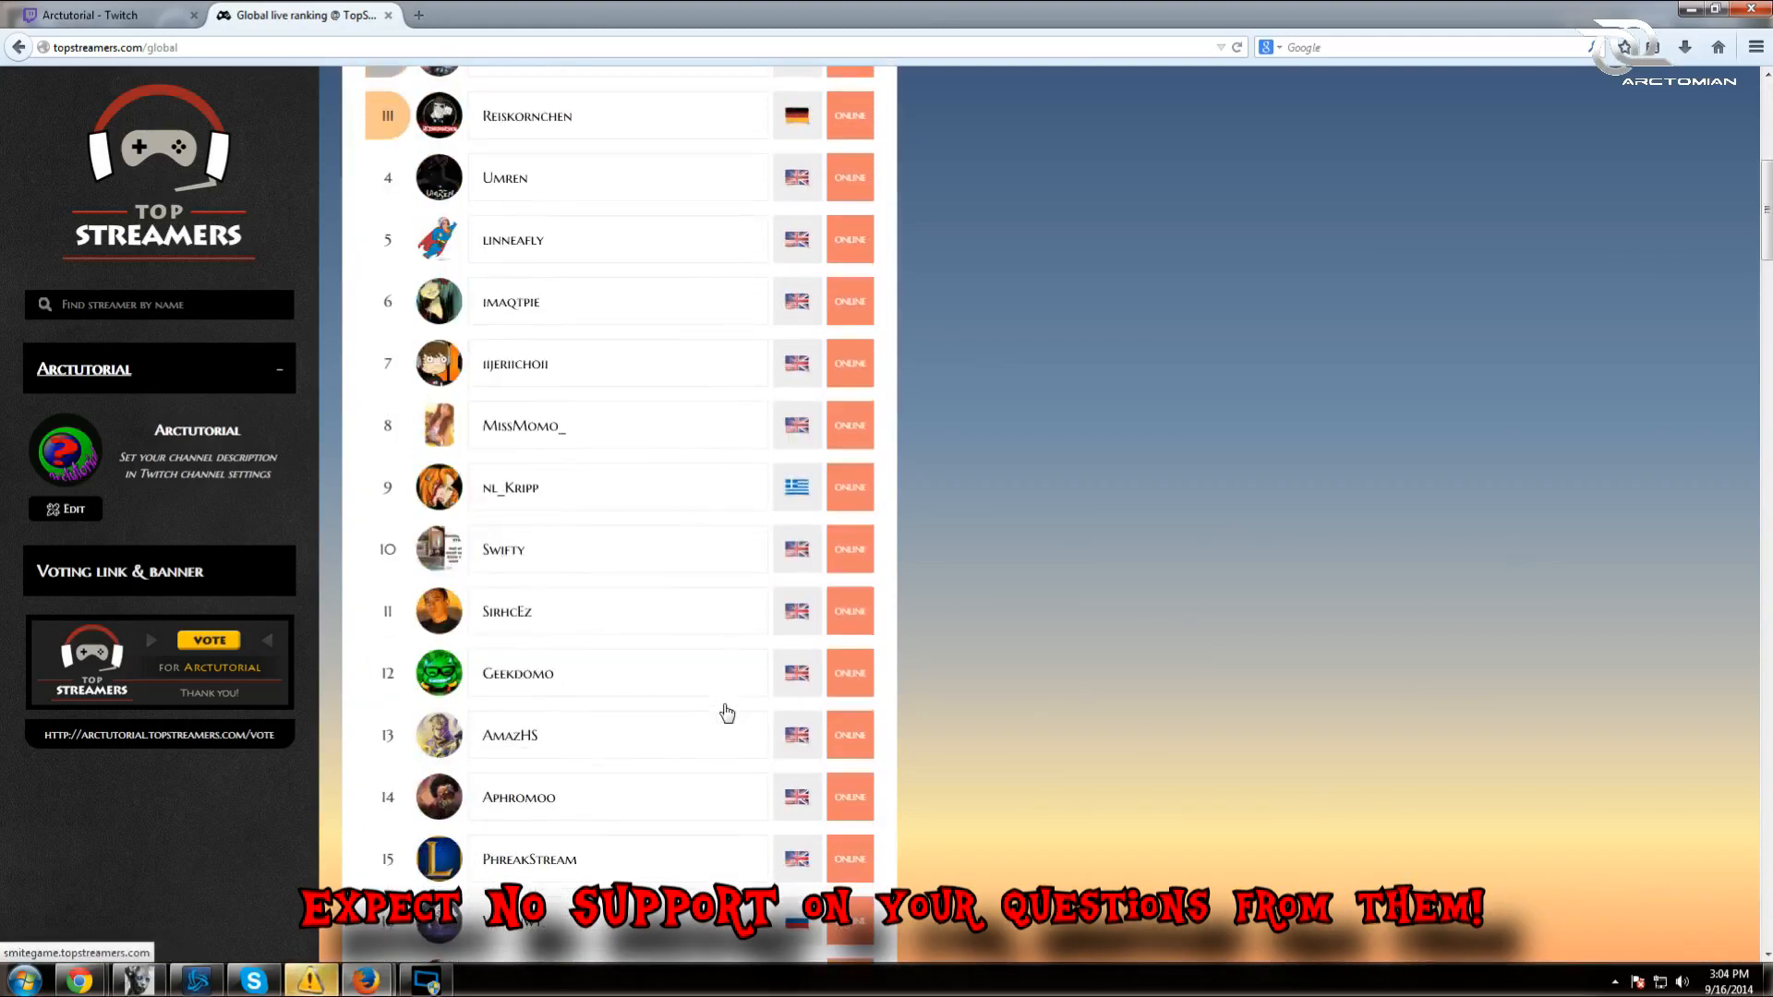
{"action": "scroll", "coordinate": [727, 713], "scroll_direction": "up", "scroll_amount": 6}
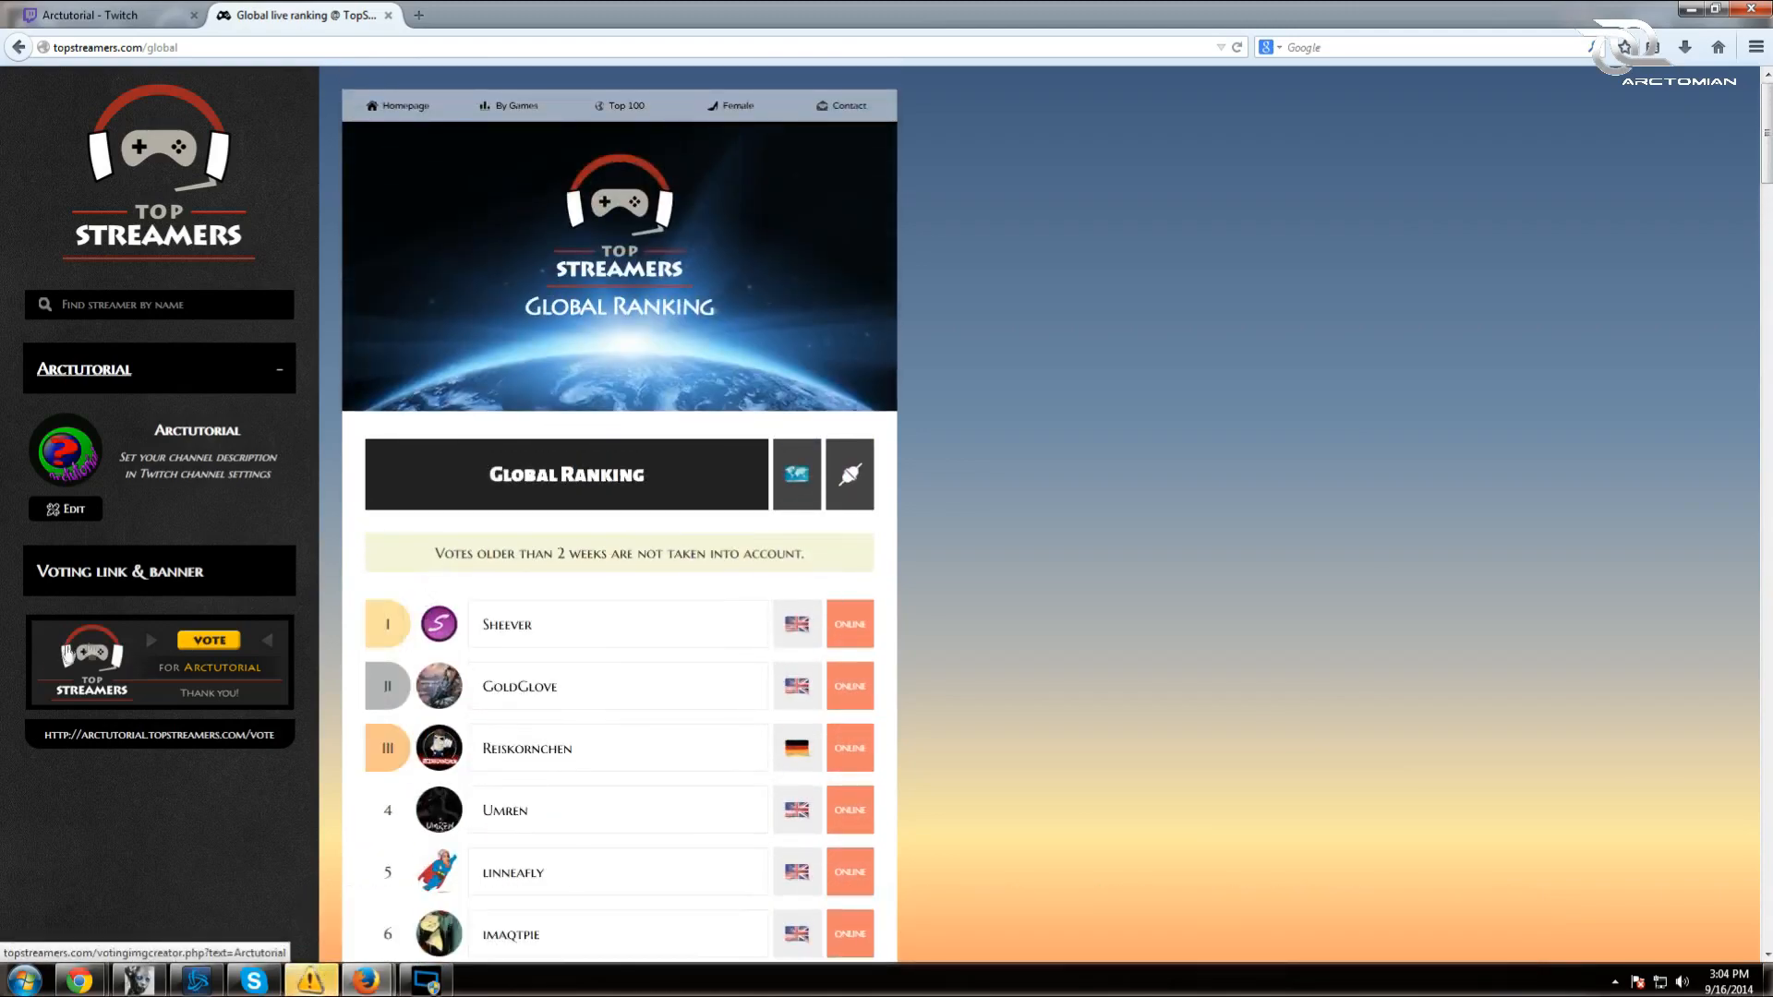
- Check the voting banner's image options and the Twitch channel's info panels, and return to the Top Streamers ranking
{"action": "right_click", "coordinate": [156, 651]}
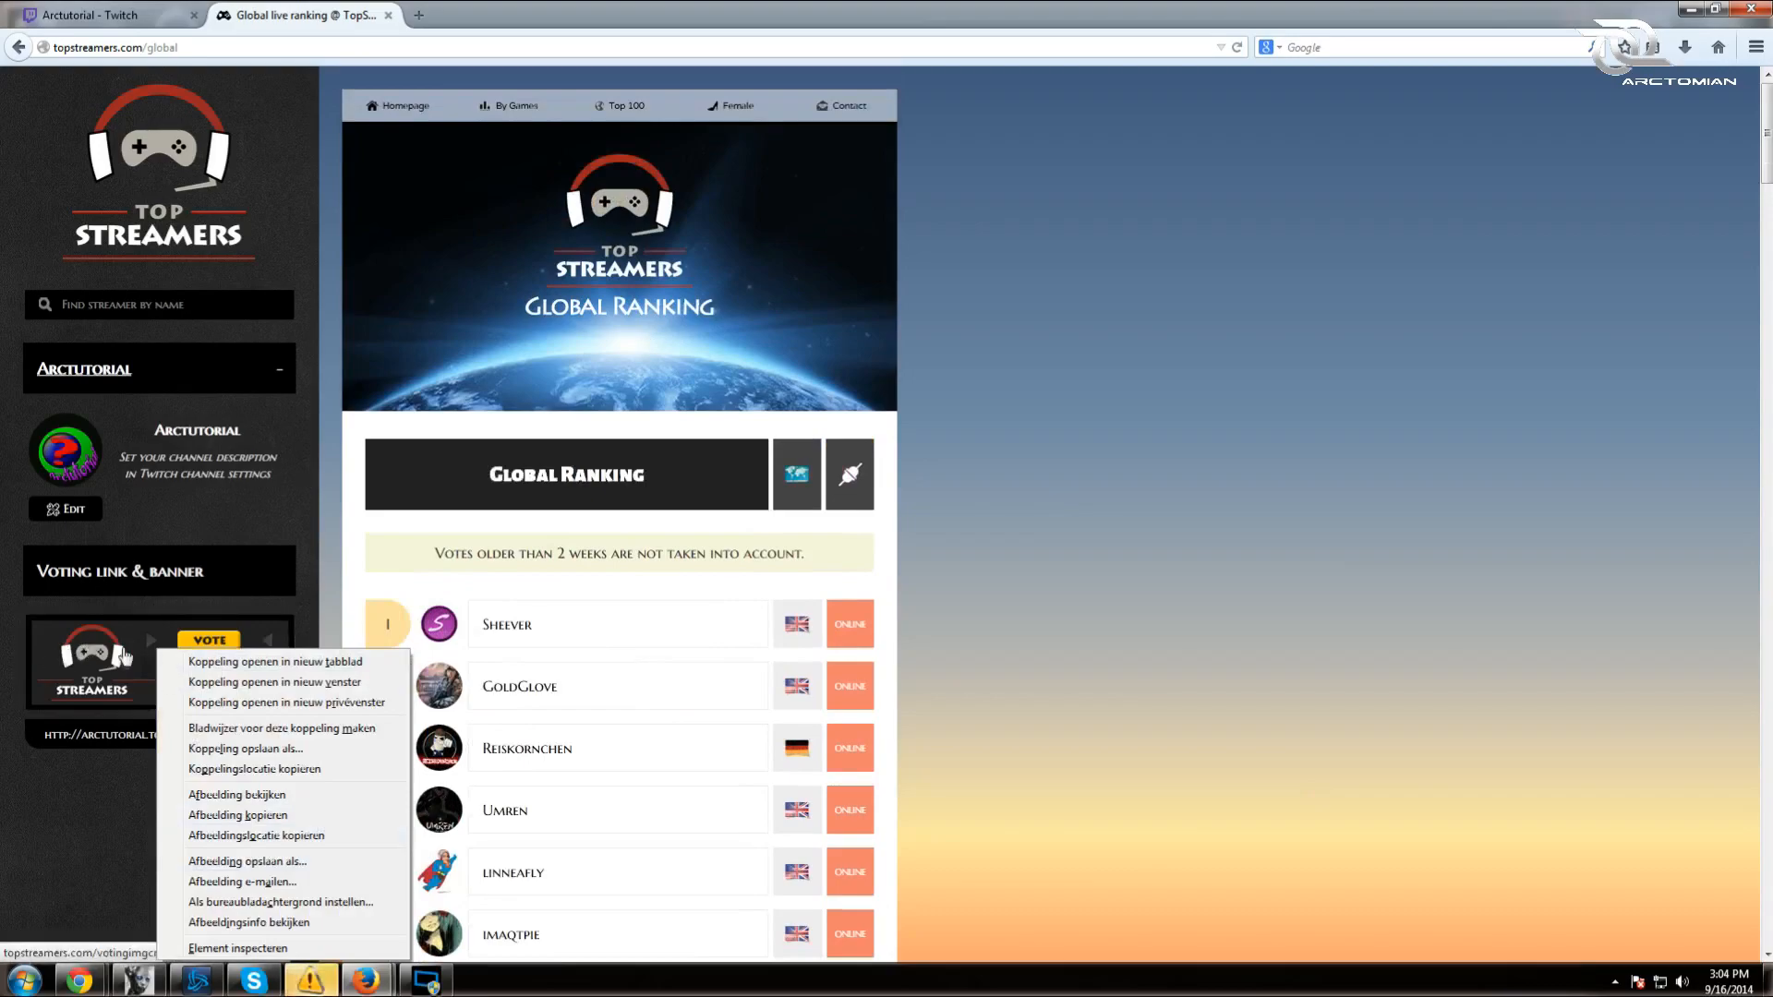
{"action": "left_click", "coordinate": [93, 15]}
{"action": "left_click", "coordinate": [92, 15]}
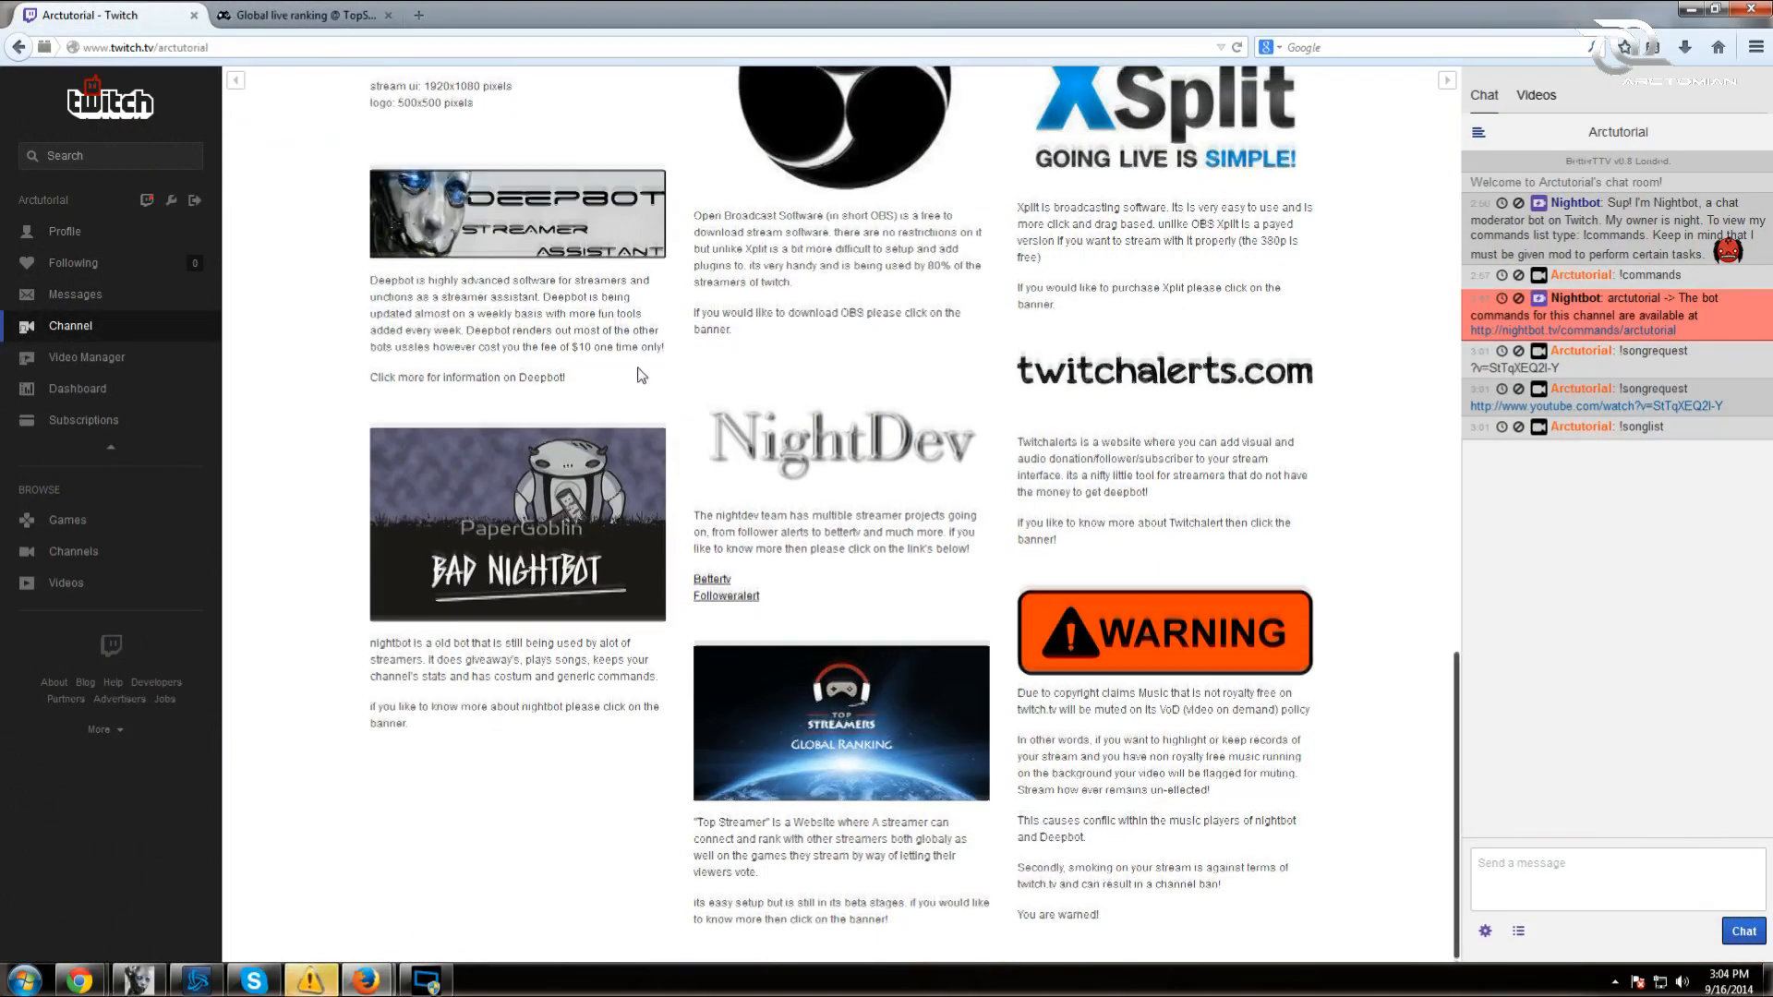
{"action": "scroll", "coordinate": [642, 374], "scroll_direction": "up", "scroll_amount": 4}
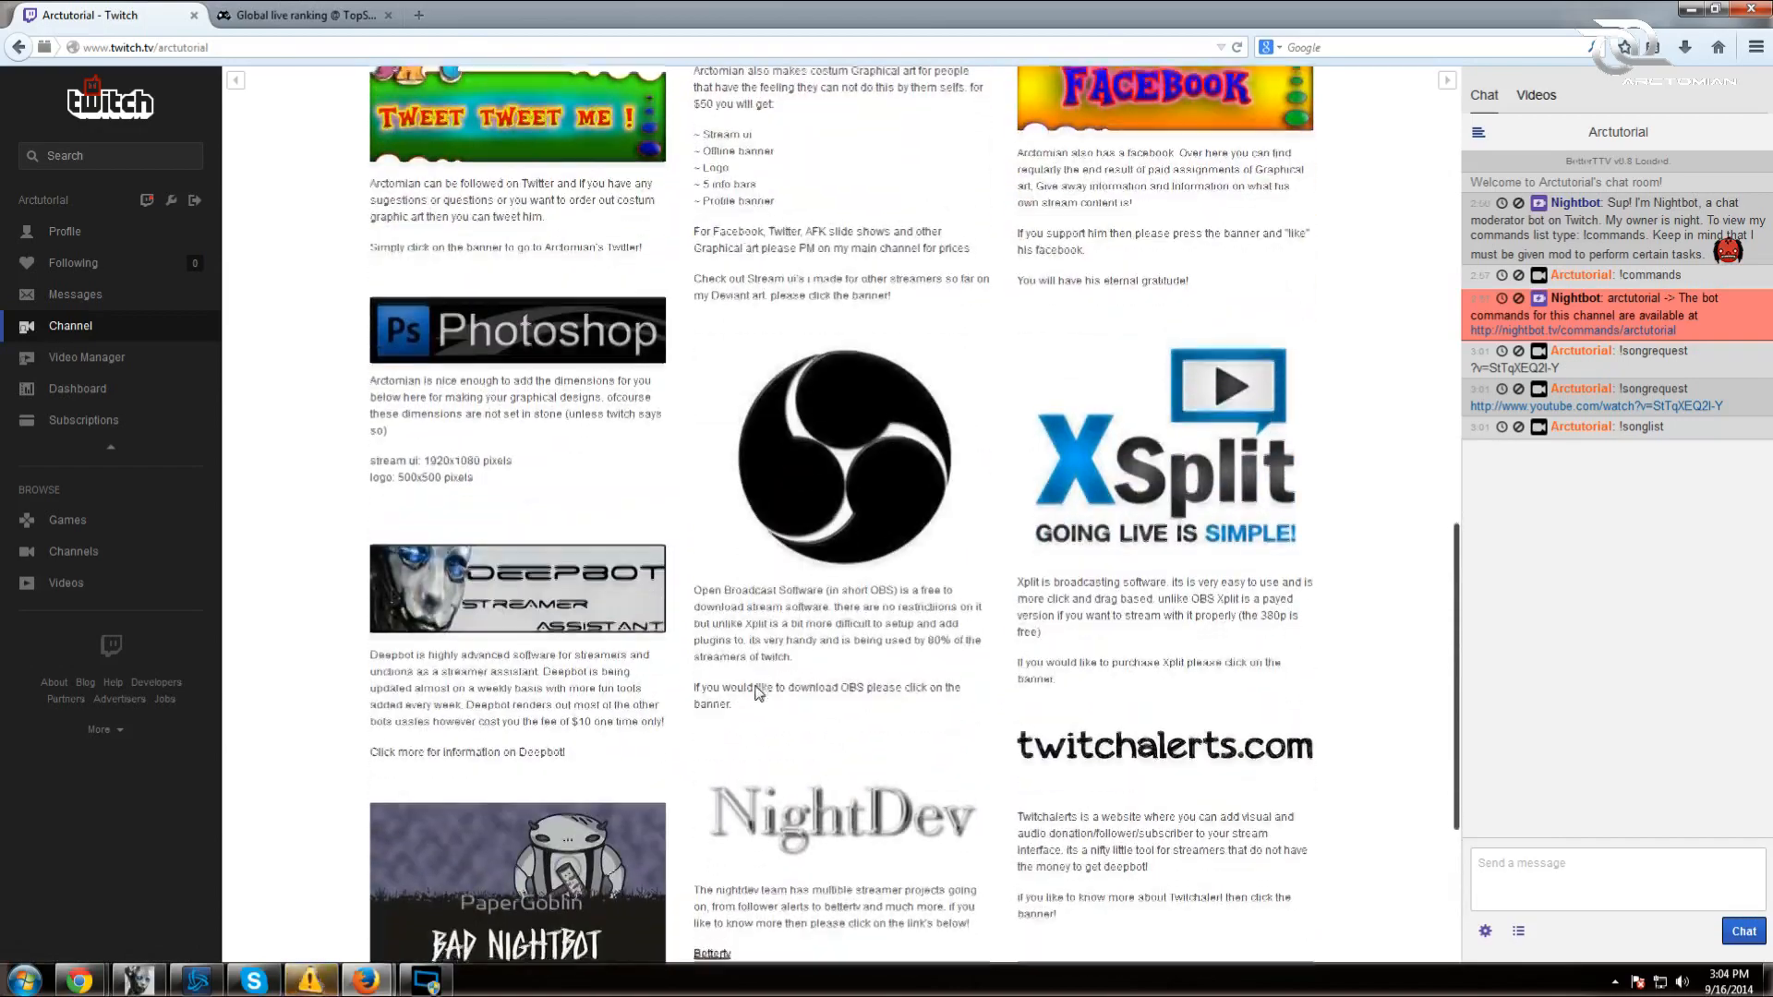
{"action": "scroll", "coordinate": [757, 692], "scroll_direction": "down", "scroll_amount": 2}
{"action": "scroll", "coordinate": [517, 443], "scroll_direction": "up", "scroll_amount": 1}
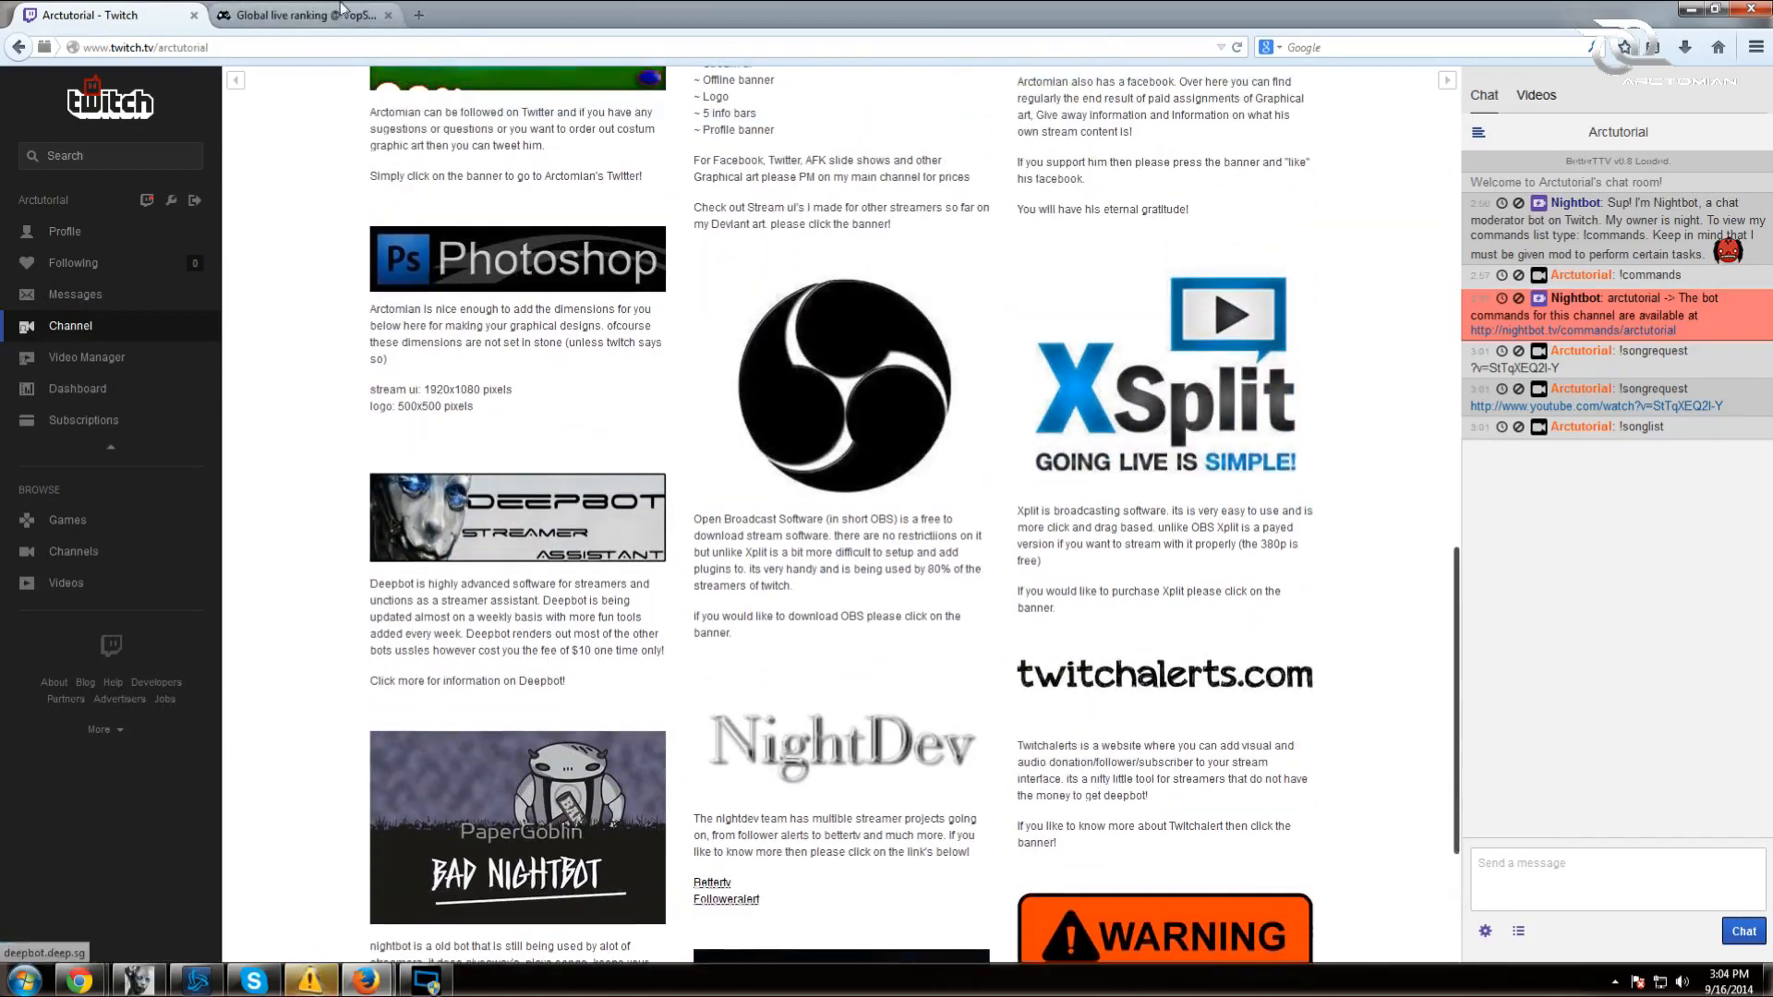
{"action": "left_click", "coordinate": [341, 11]}
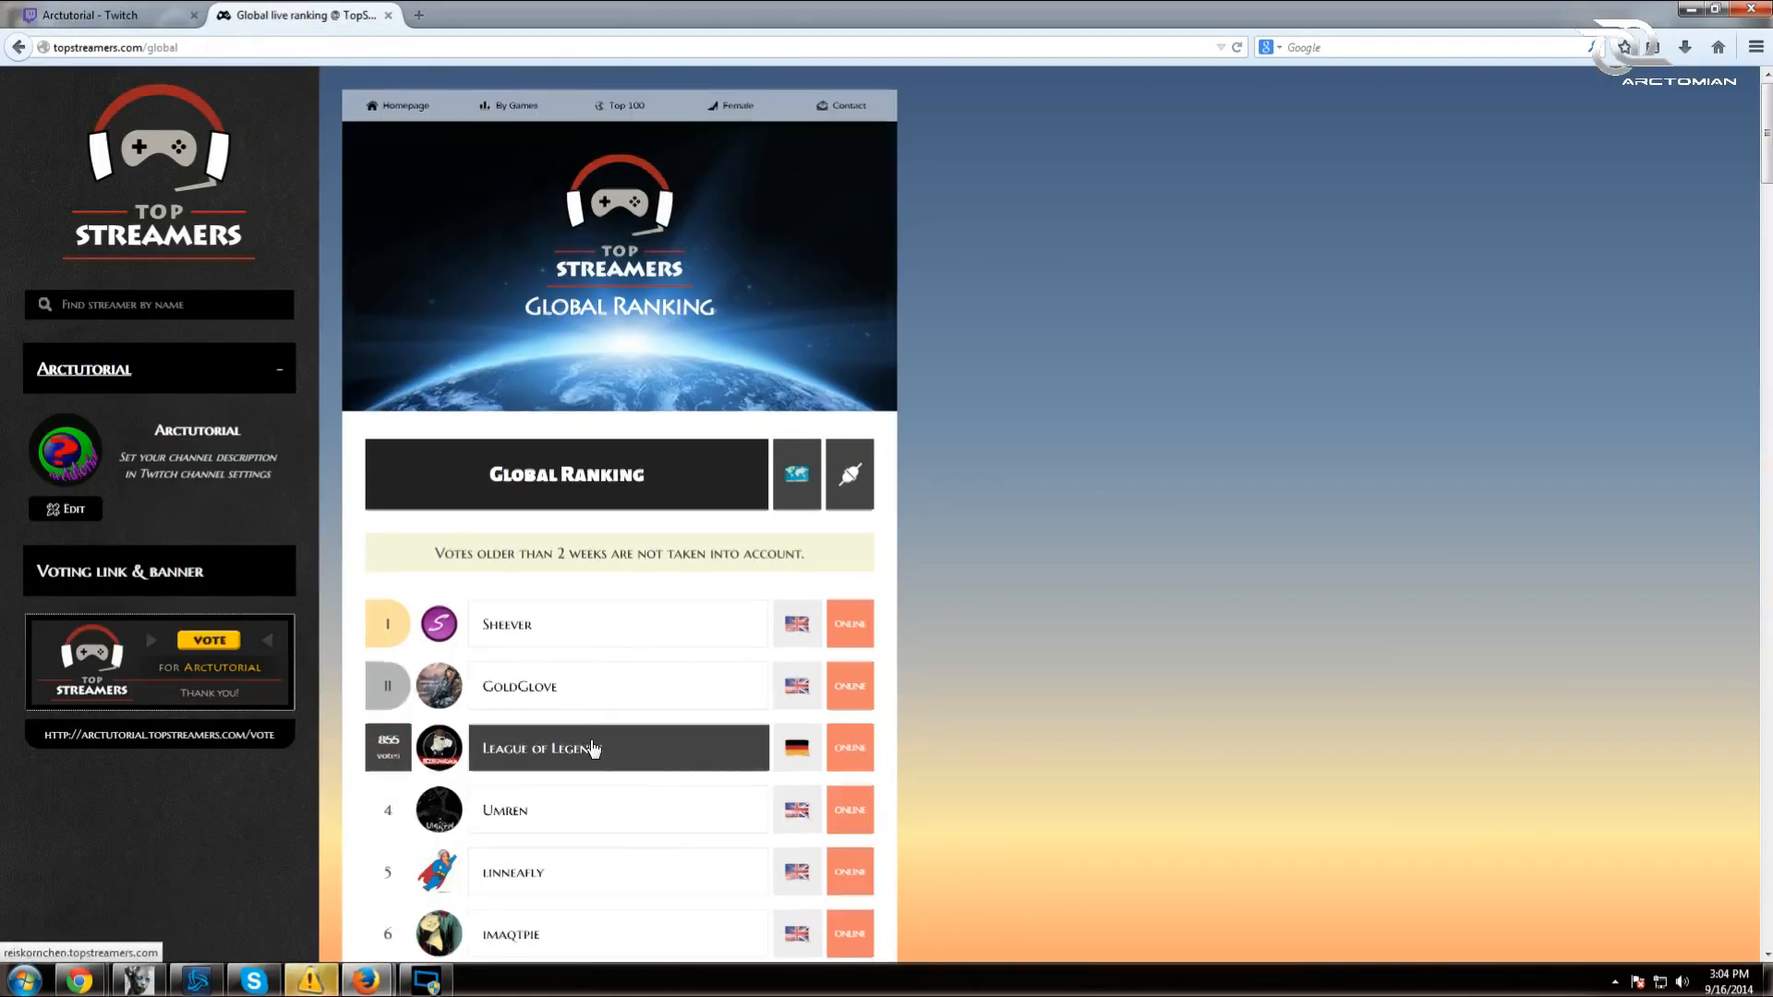
- View the channel's voting banner image on its own page and close it again
{"action": "scroll", "coordinate": [594, 748], "scroll_direction": "down", "scroll_amount": 1}
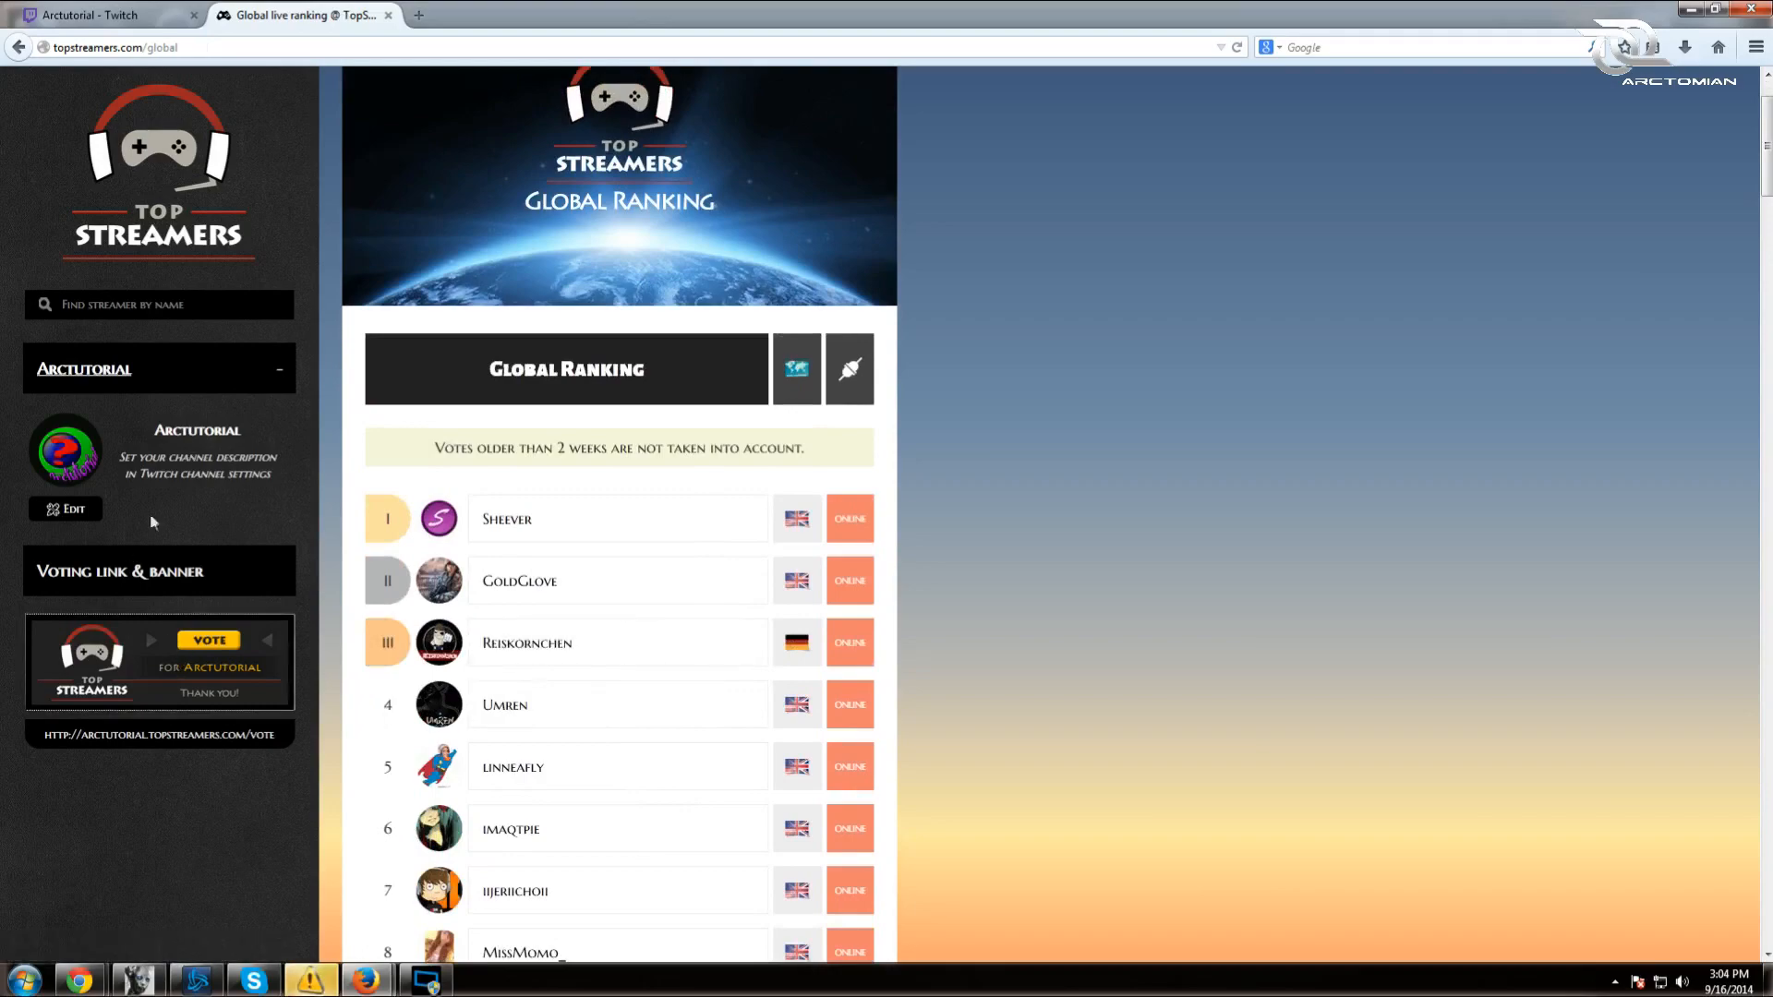
{"action": "left_click", "coordinate": [128, 629]}
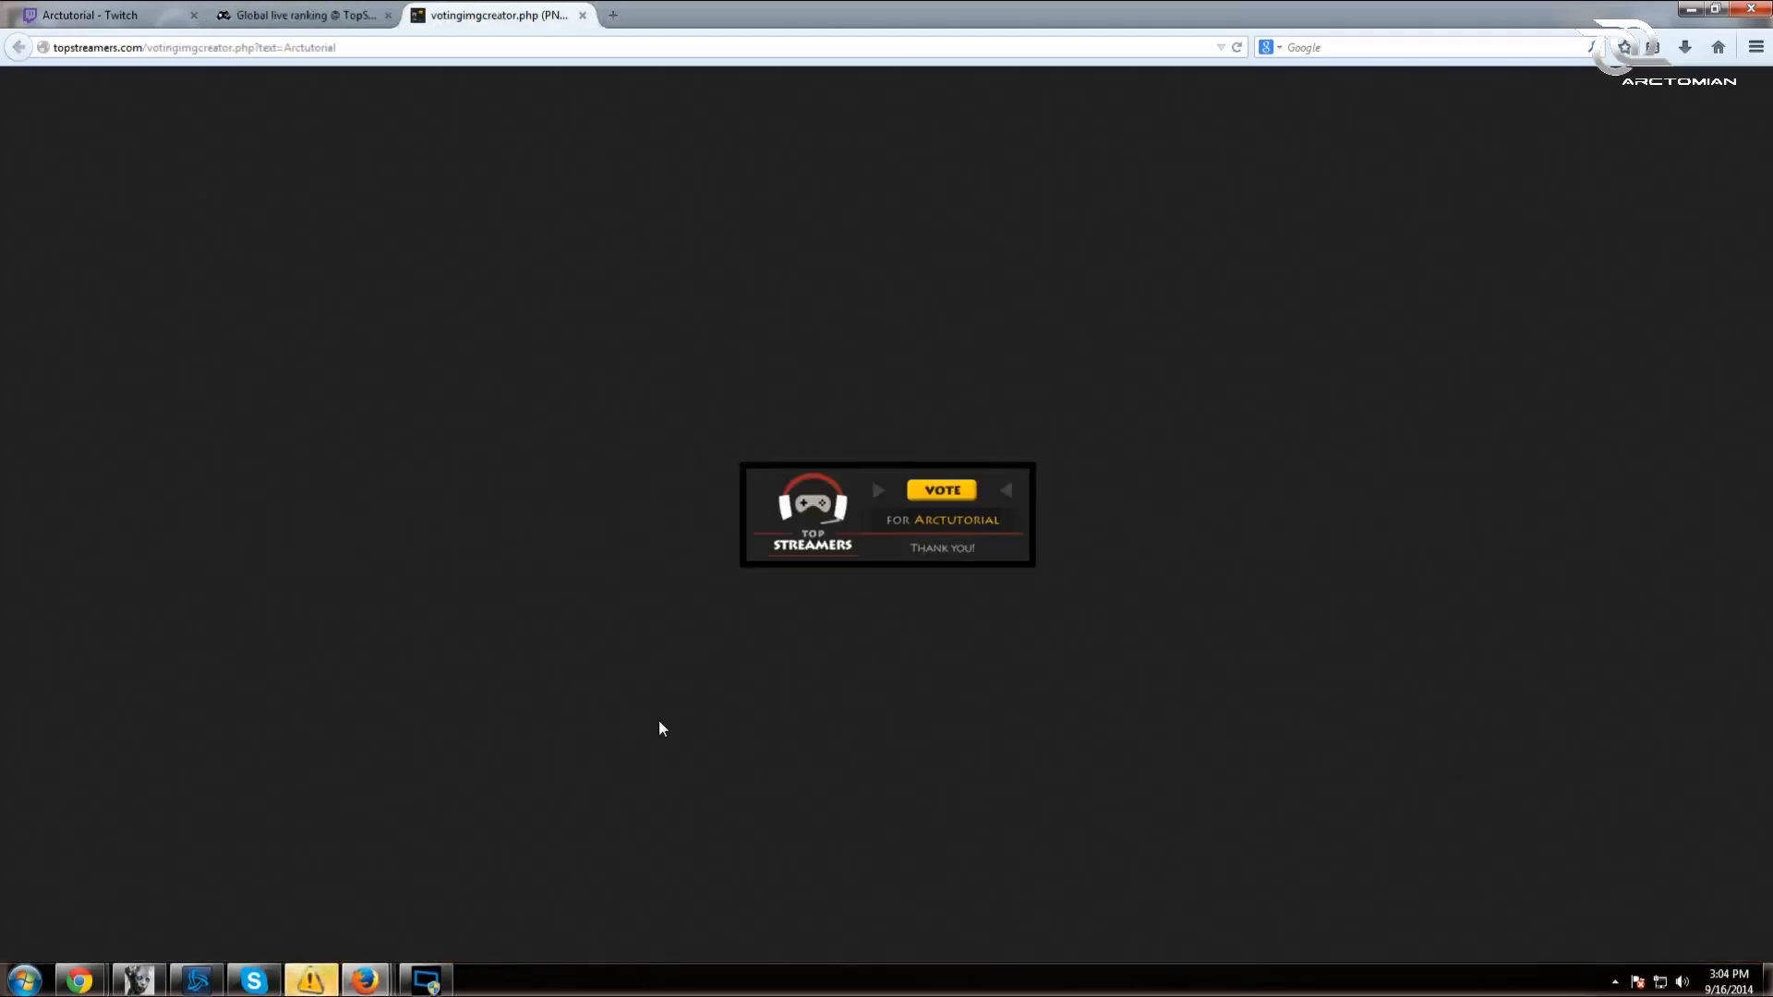
{"action": "left_click", "coordinate": [582, 15]}
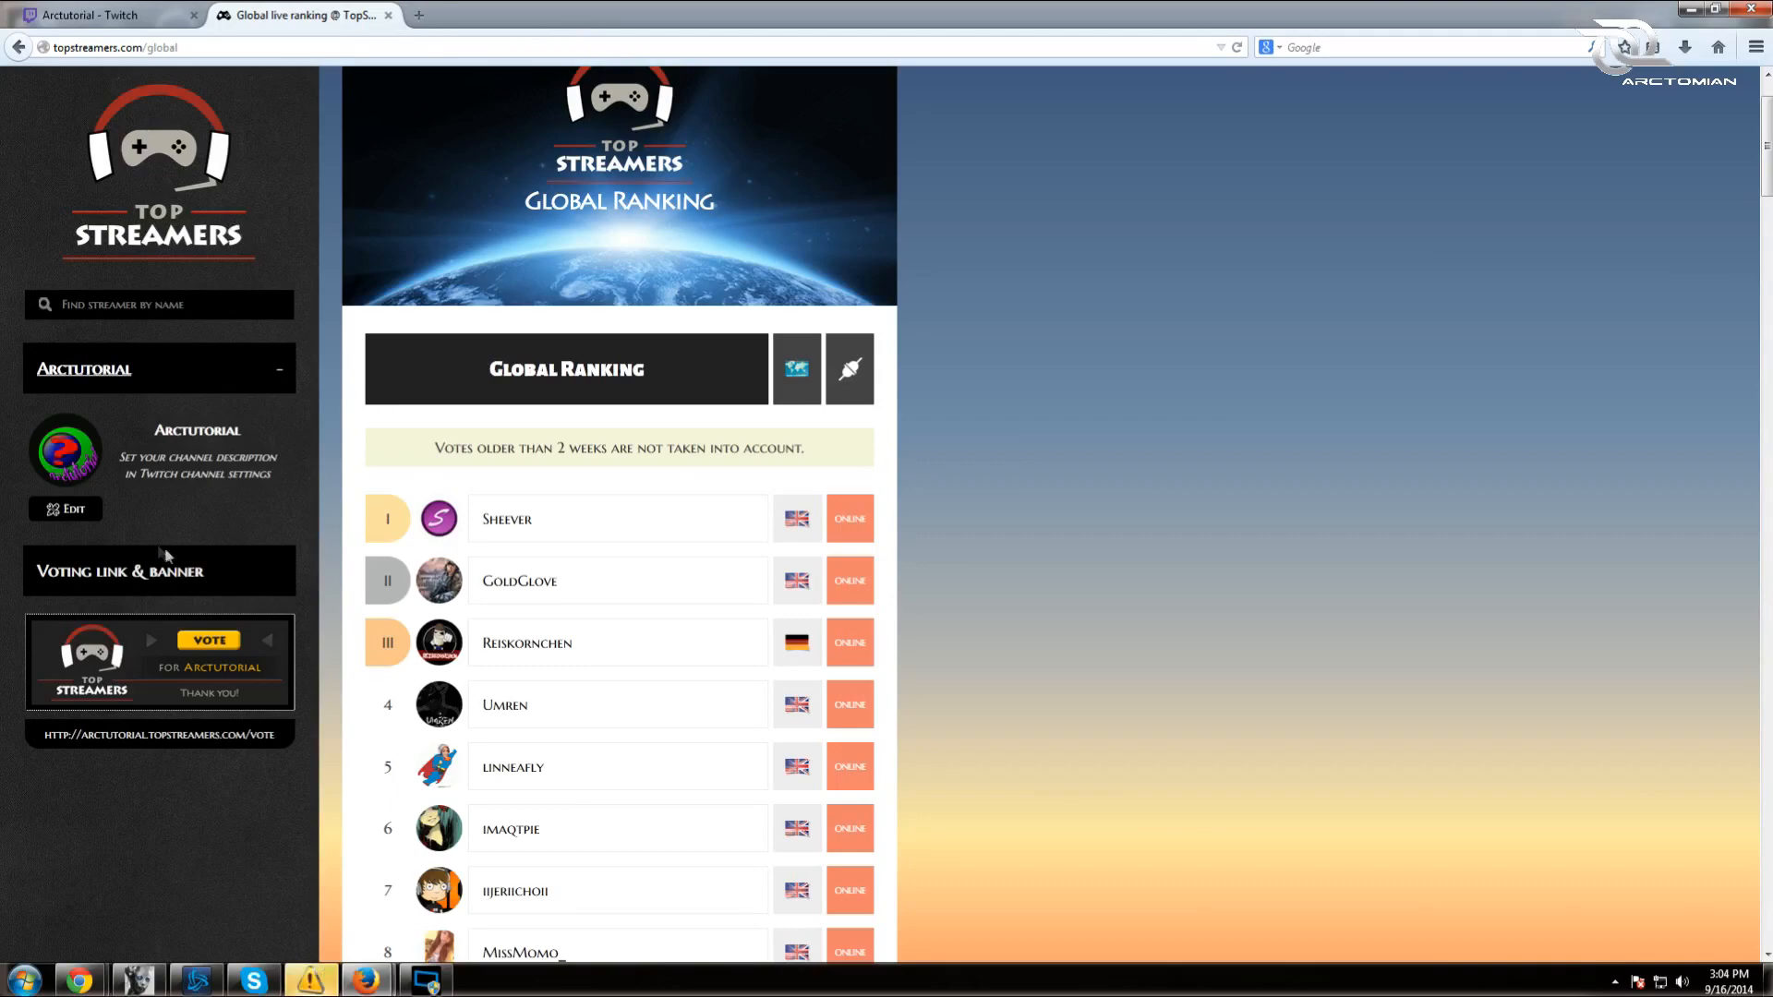
- Open the channel's own Top Streamers profile, show its editable details and cast a vote for the channel
{"action": "left_click", "coordinate": [129, 379]}
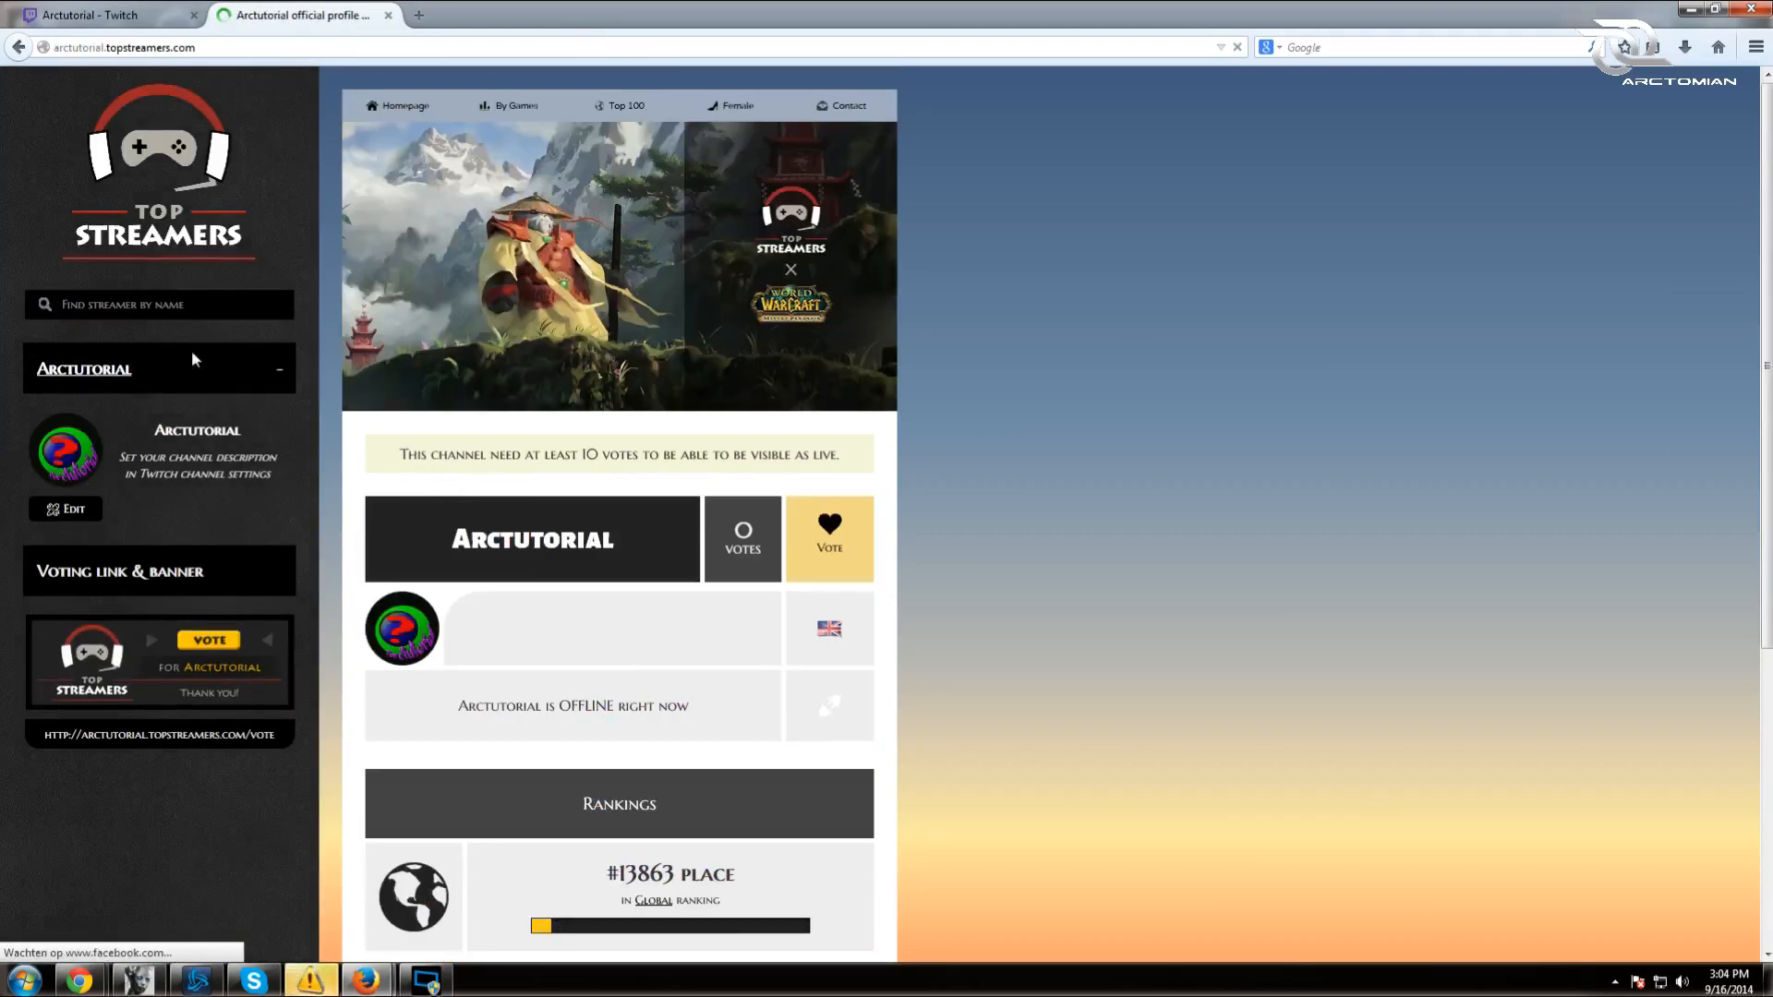
{"action": "left_click", "coordinate": [65, 509]}
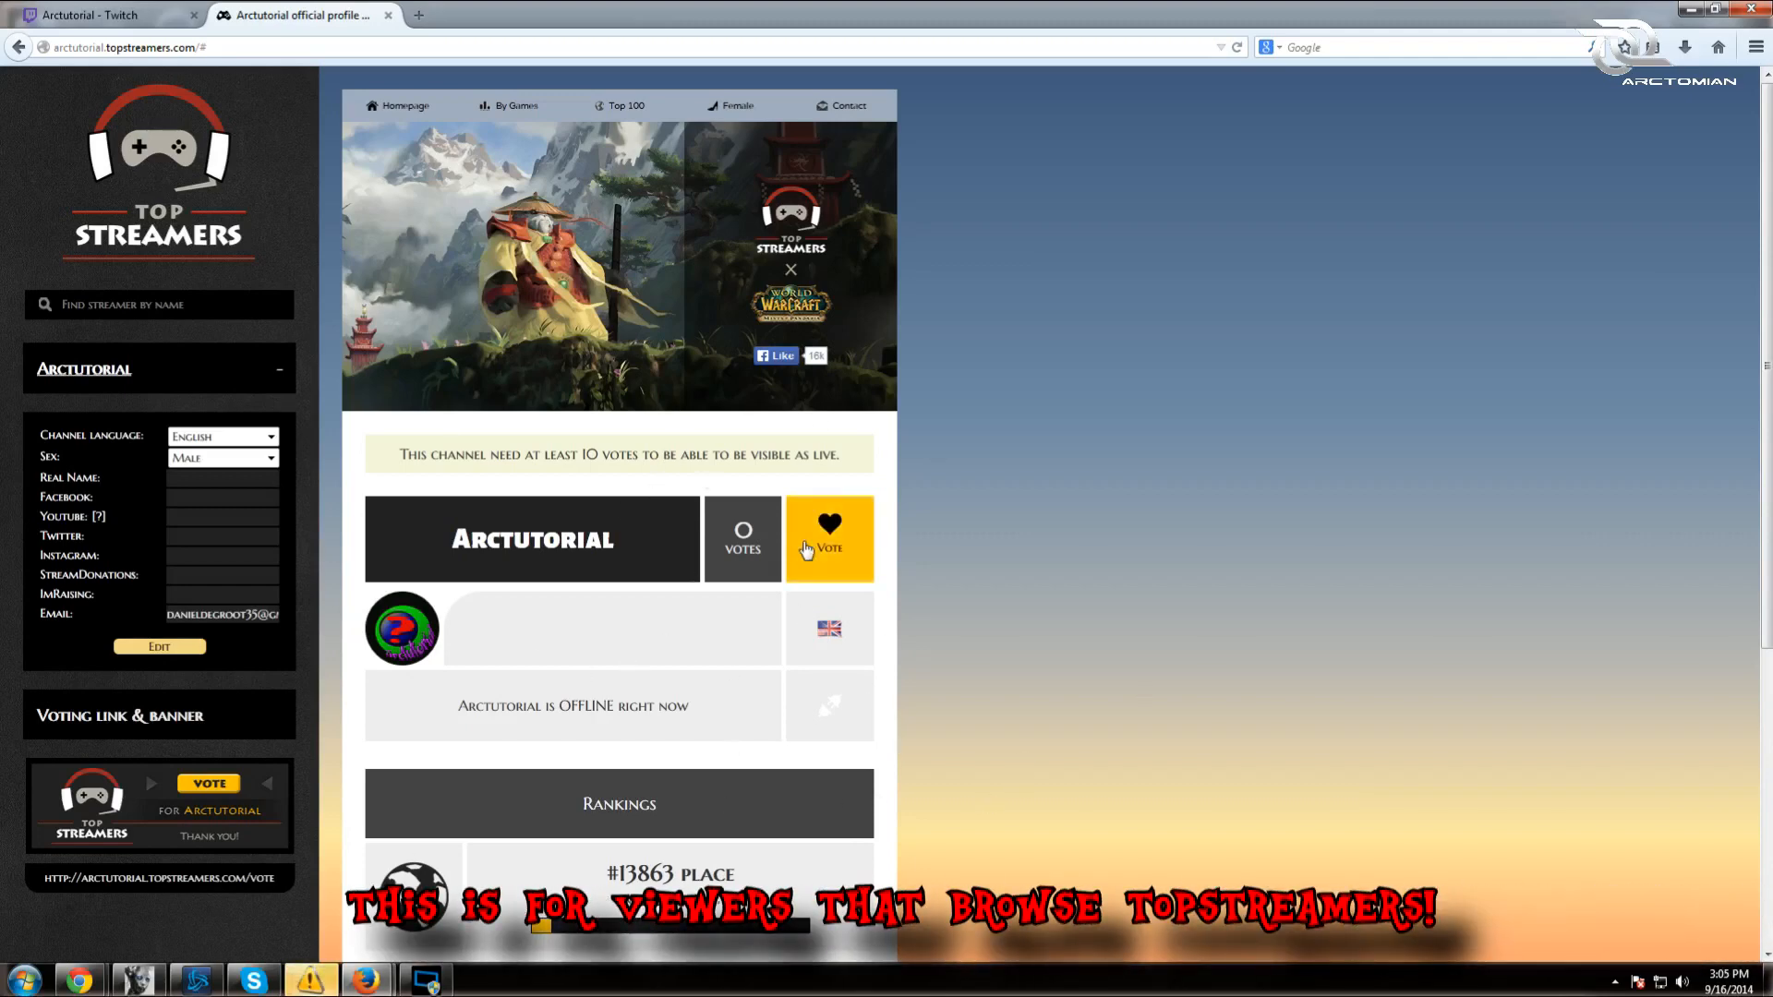
{"action": "left_click", "coordinate": [829, 536]}
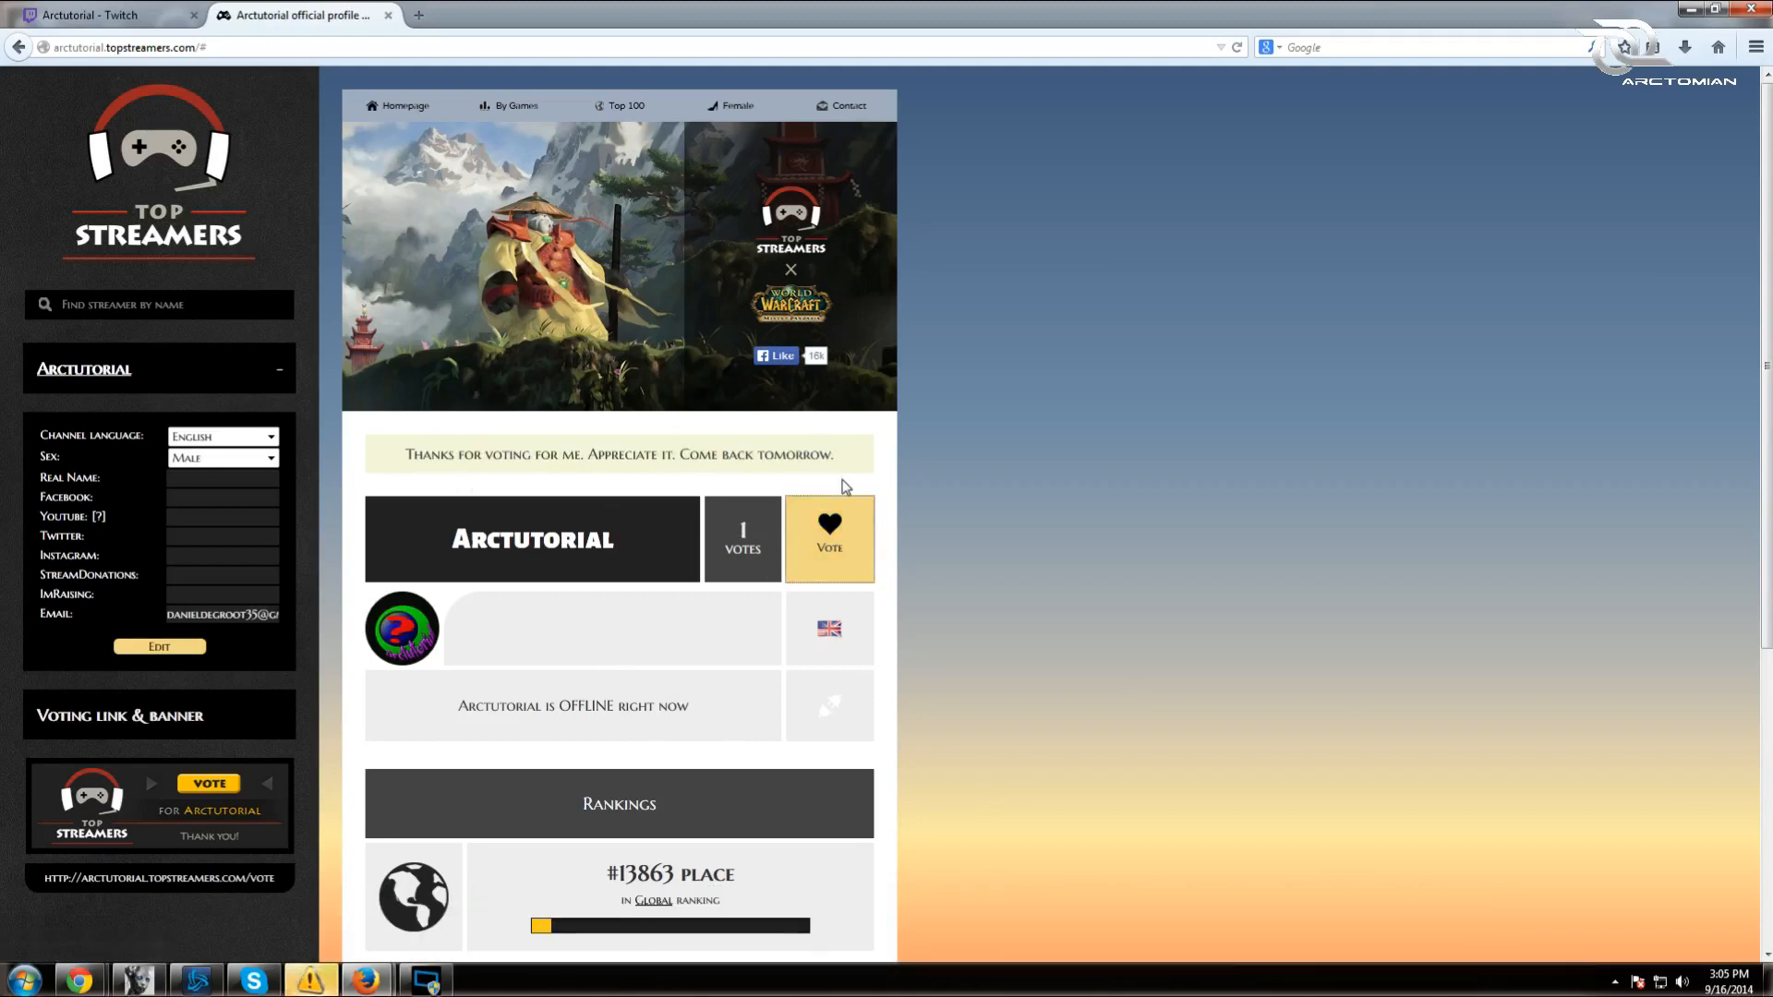
- Reload the channel's Top Streamers profile and review its votes, global ranking and contact section
{"action": "scroll", "coordinate": [627, 850], "scroll_direction": "down", "scroll_amount": 5}
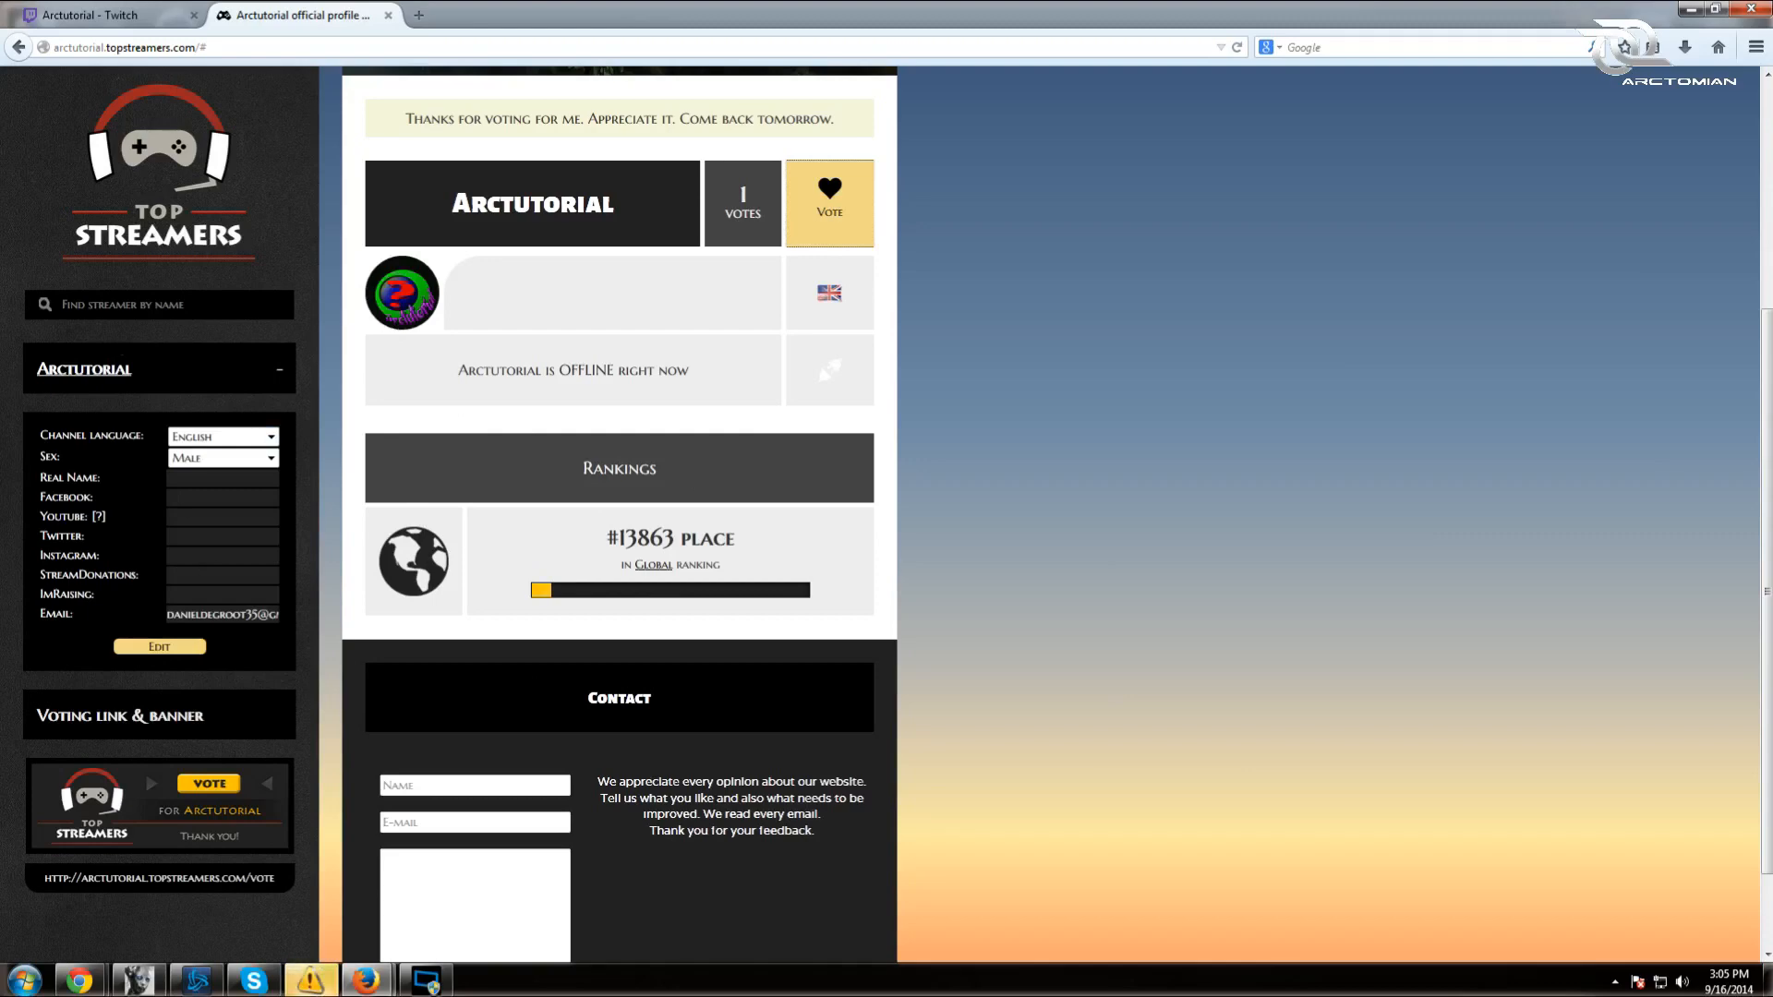
{"action": "scroll", "coordinate": [179, 691], "scroll_direction": "up", "scroll_amount": 5}
{"action": "left_click", "coordinate": [93, 374]}
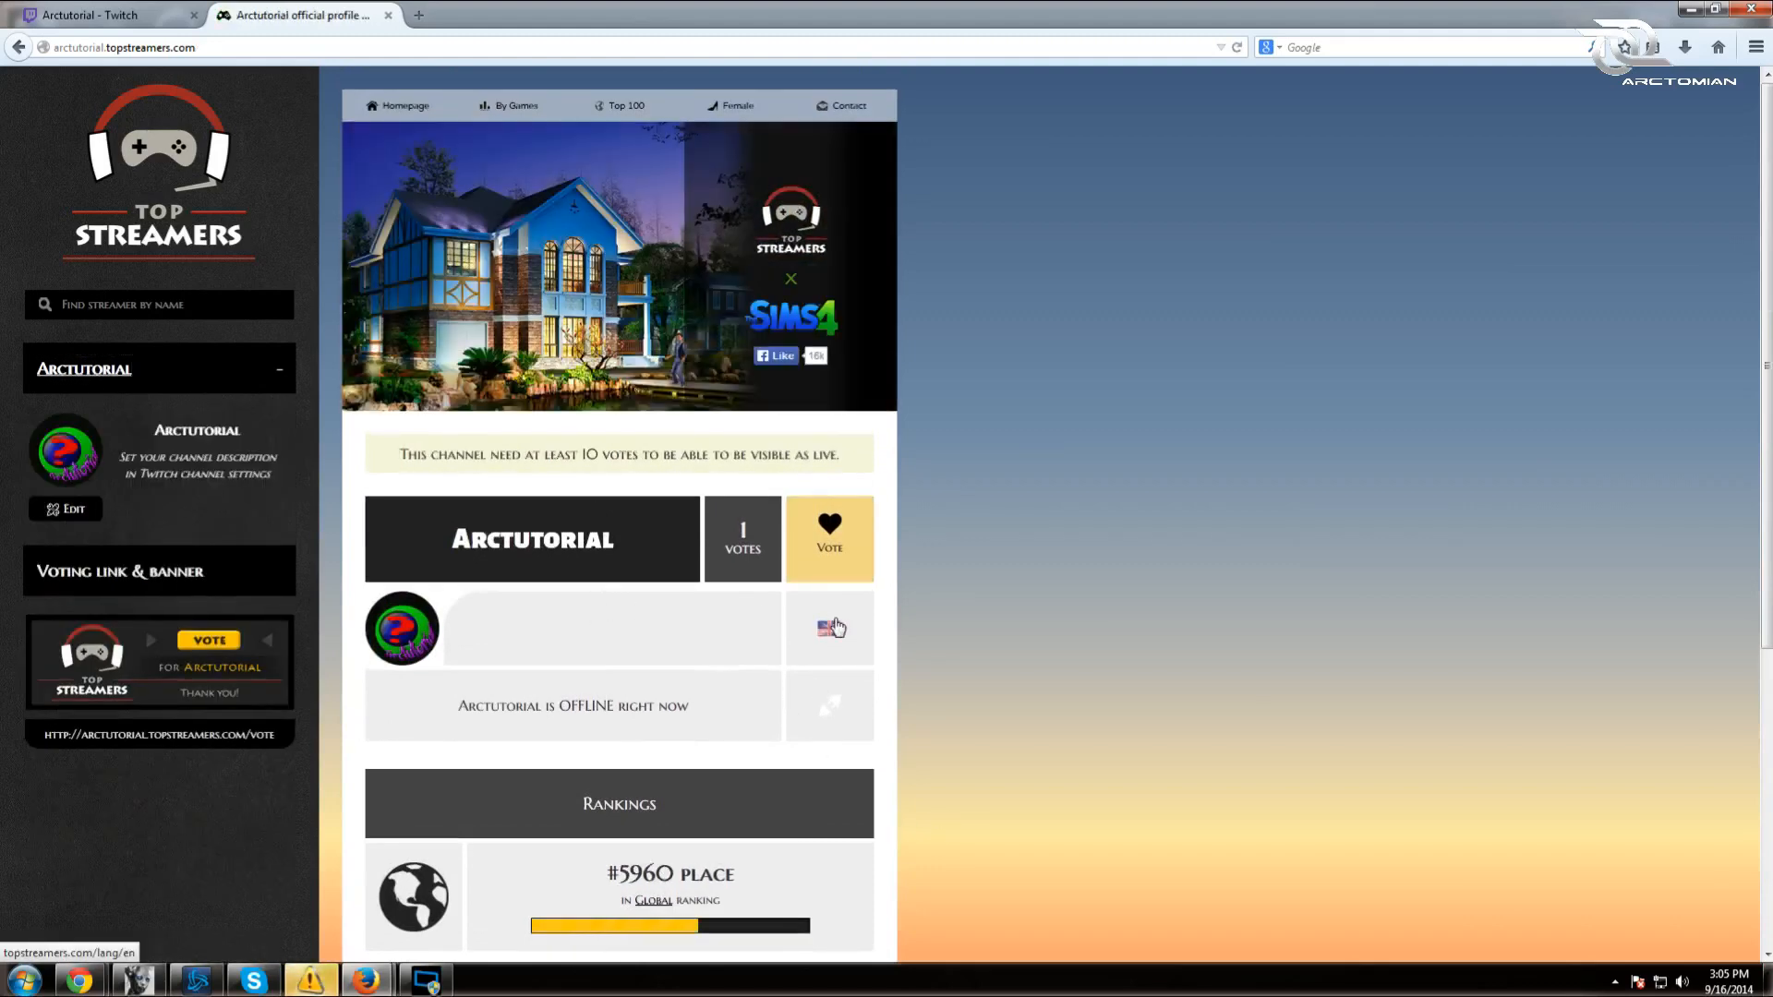
{"action": "scroll", "coordinate": [831, 628], "scroll_direction": "down", "scroll_amount": 5}
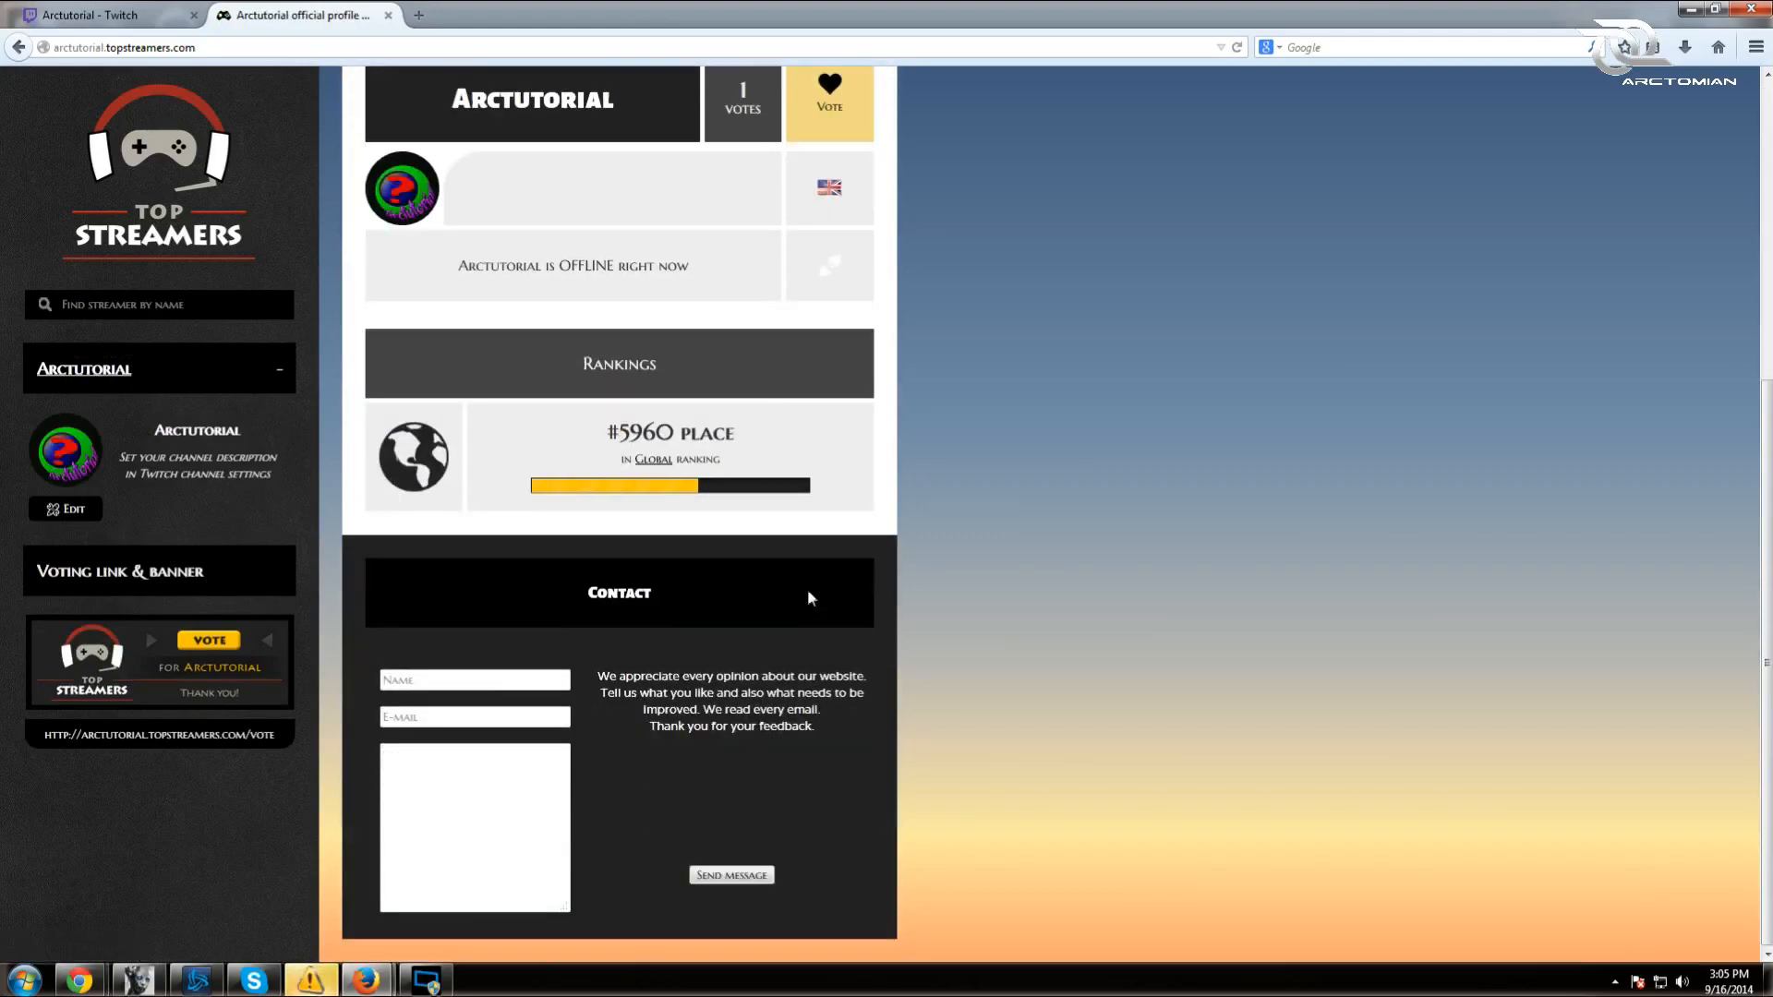
{"action": "scroll", "coordinate": [818, 571], "scroll_direction": "up", "scroll_amount": 5}
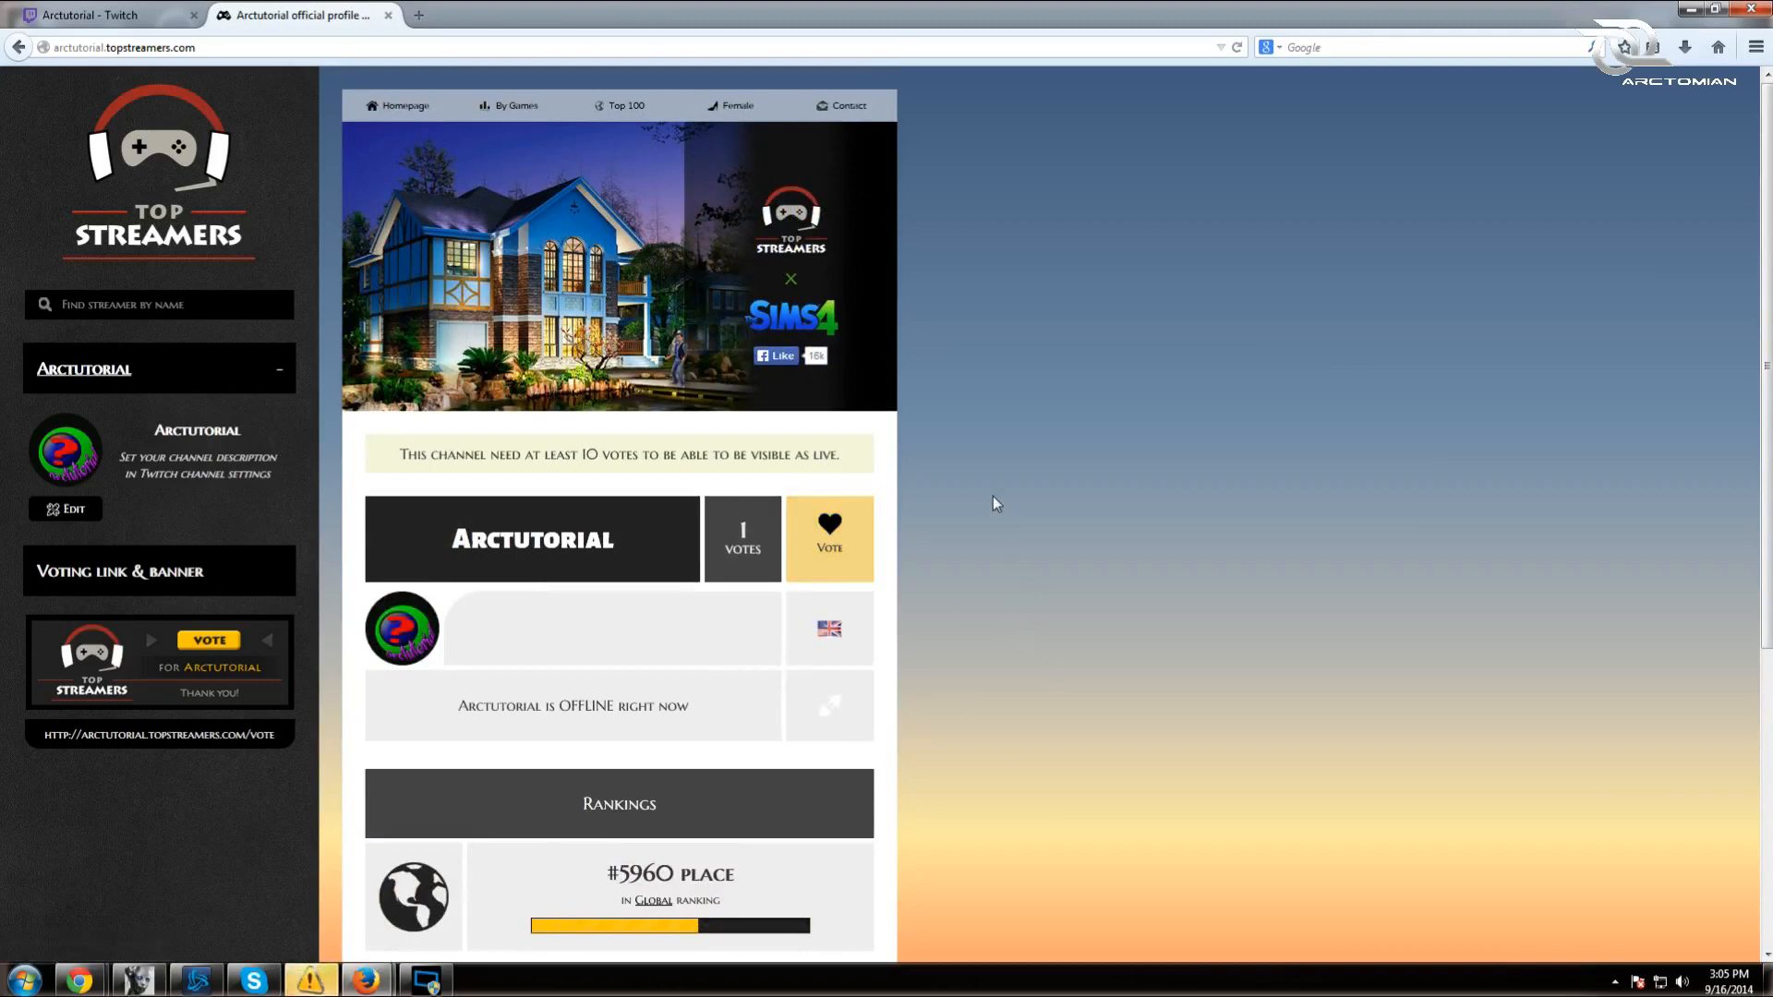
- Close the Top Streamers page and open the BetterTTV page from the NightDev panel on the Twitch channel
{"action": "left_click", "coordinate": [16, 47]}
{"action": "left_click", "coordinate": [388, 14]}
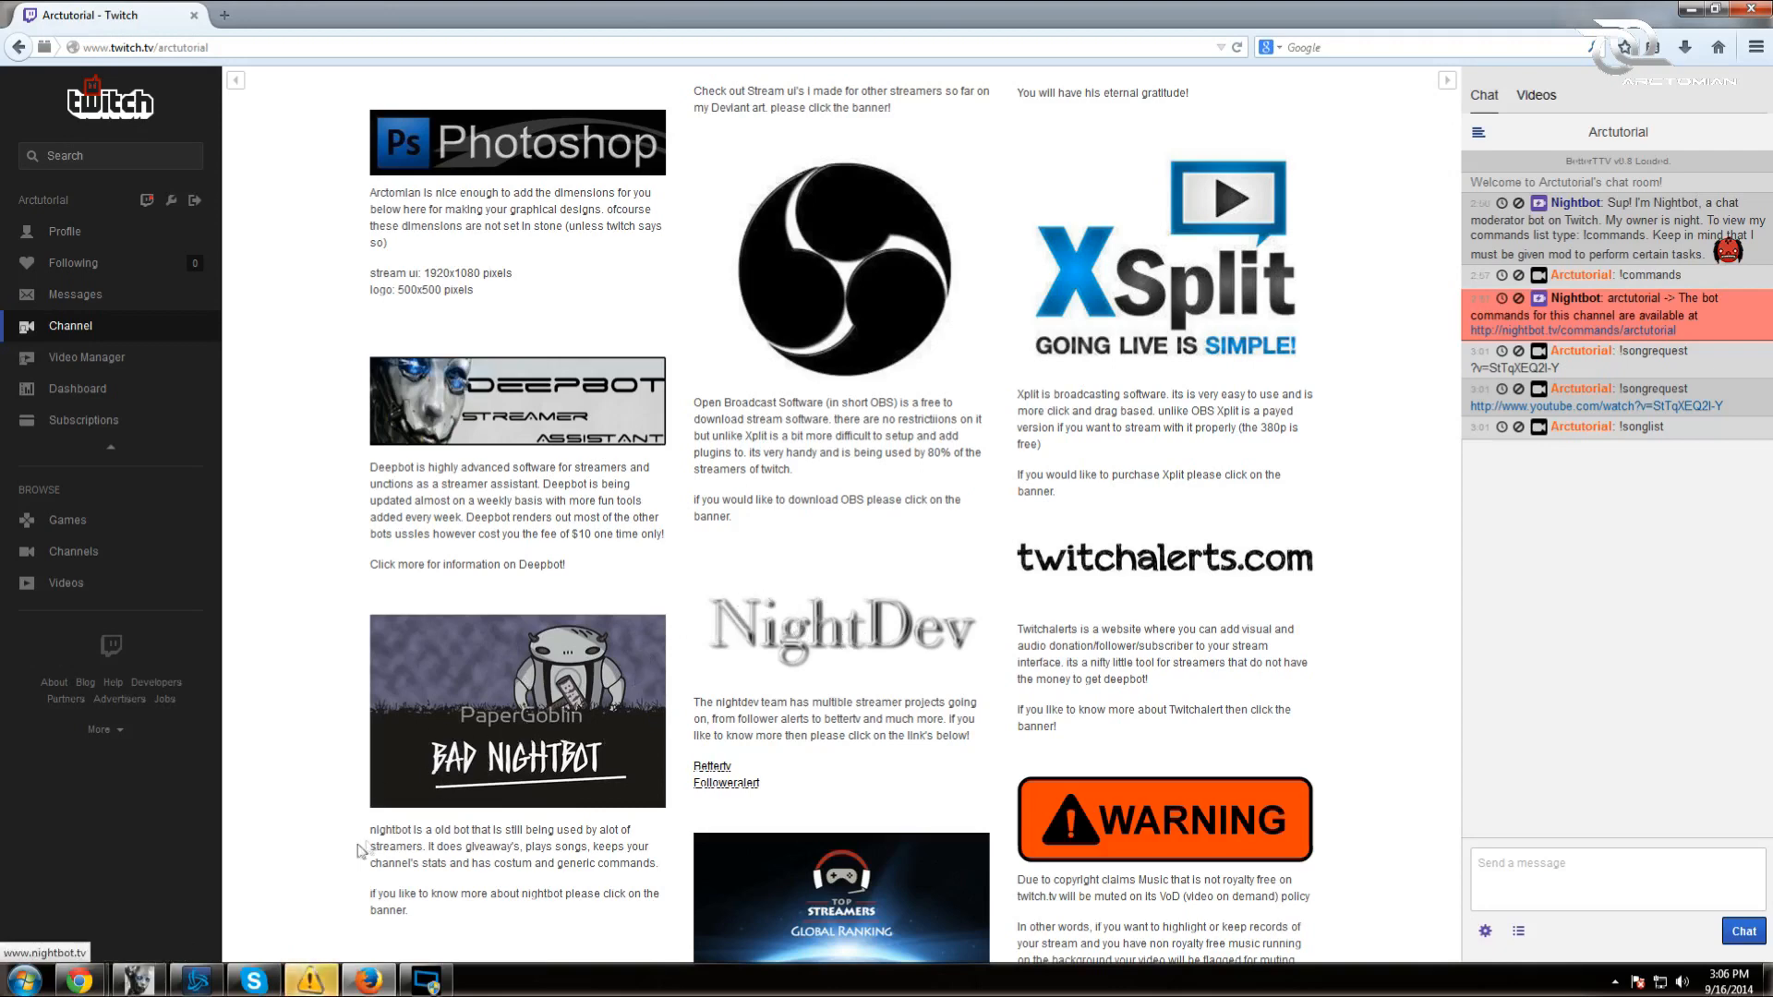
{"action": "left_click", "coordinate": [719, 769]}
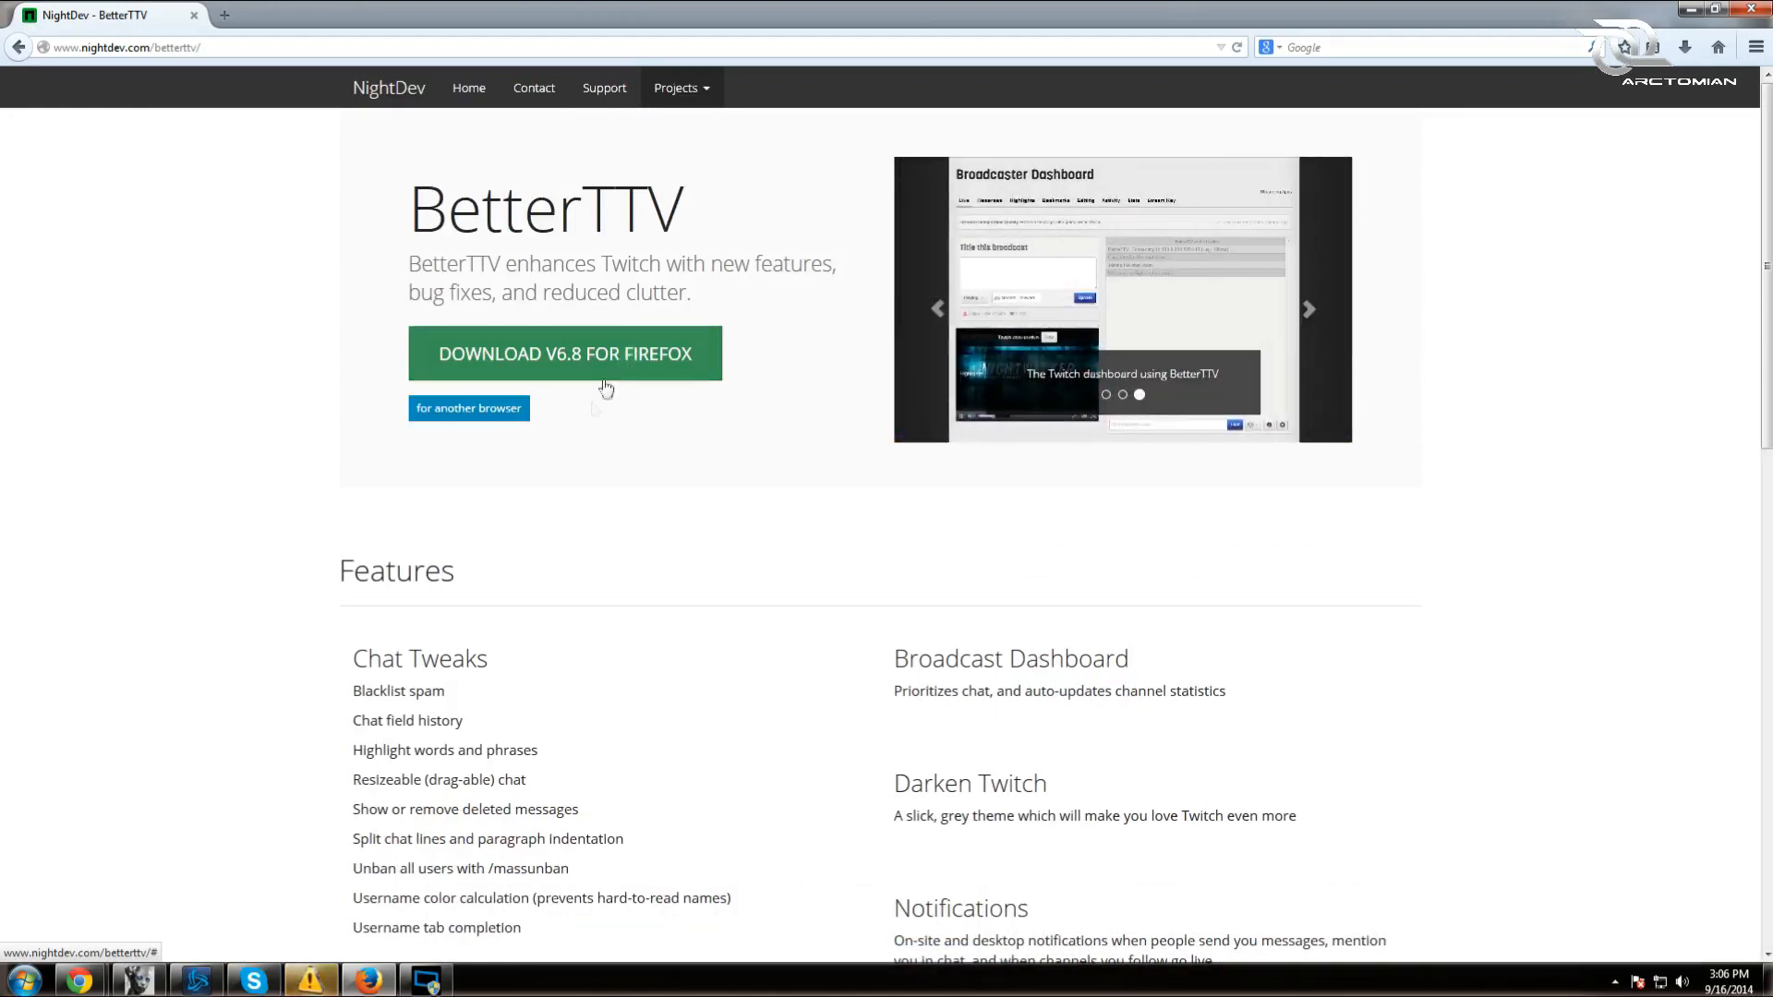
- Download BetterTTV v6.8 for Firefox, allow and install the add-on, and dismiss the installation notices
{"action": "left_click", "coordinate": [661, 352]}
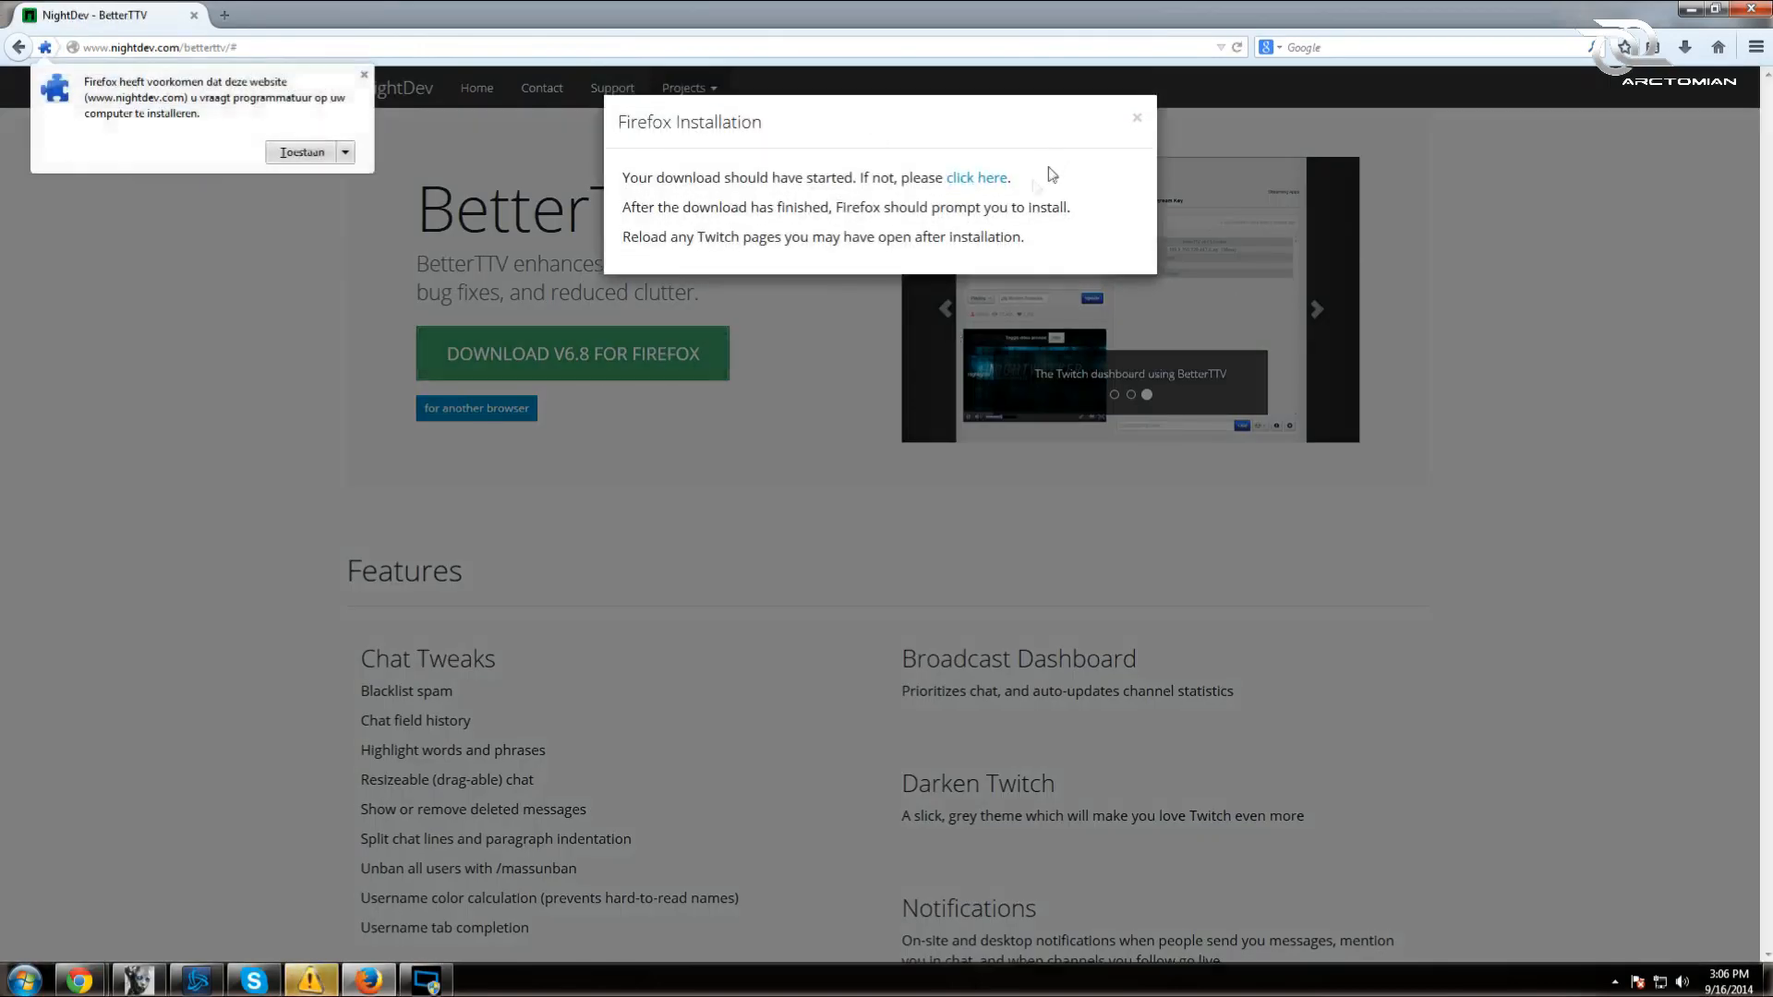
{"action": "left_click", "coordinate": [293, 154]}
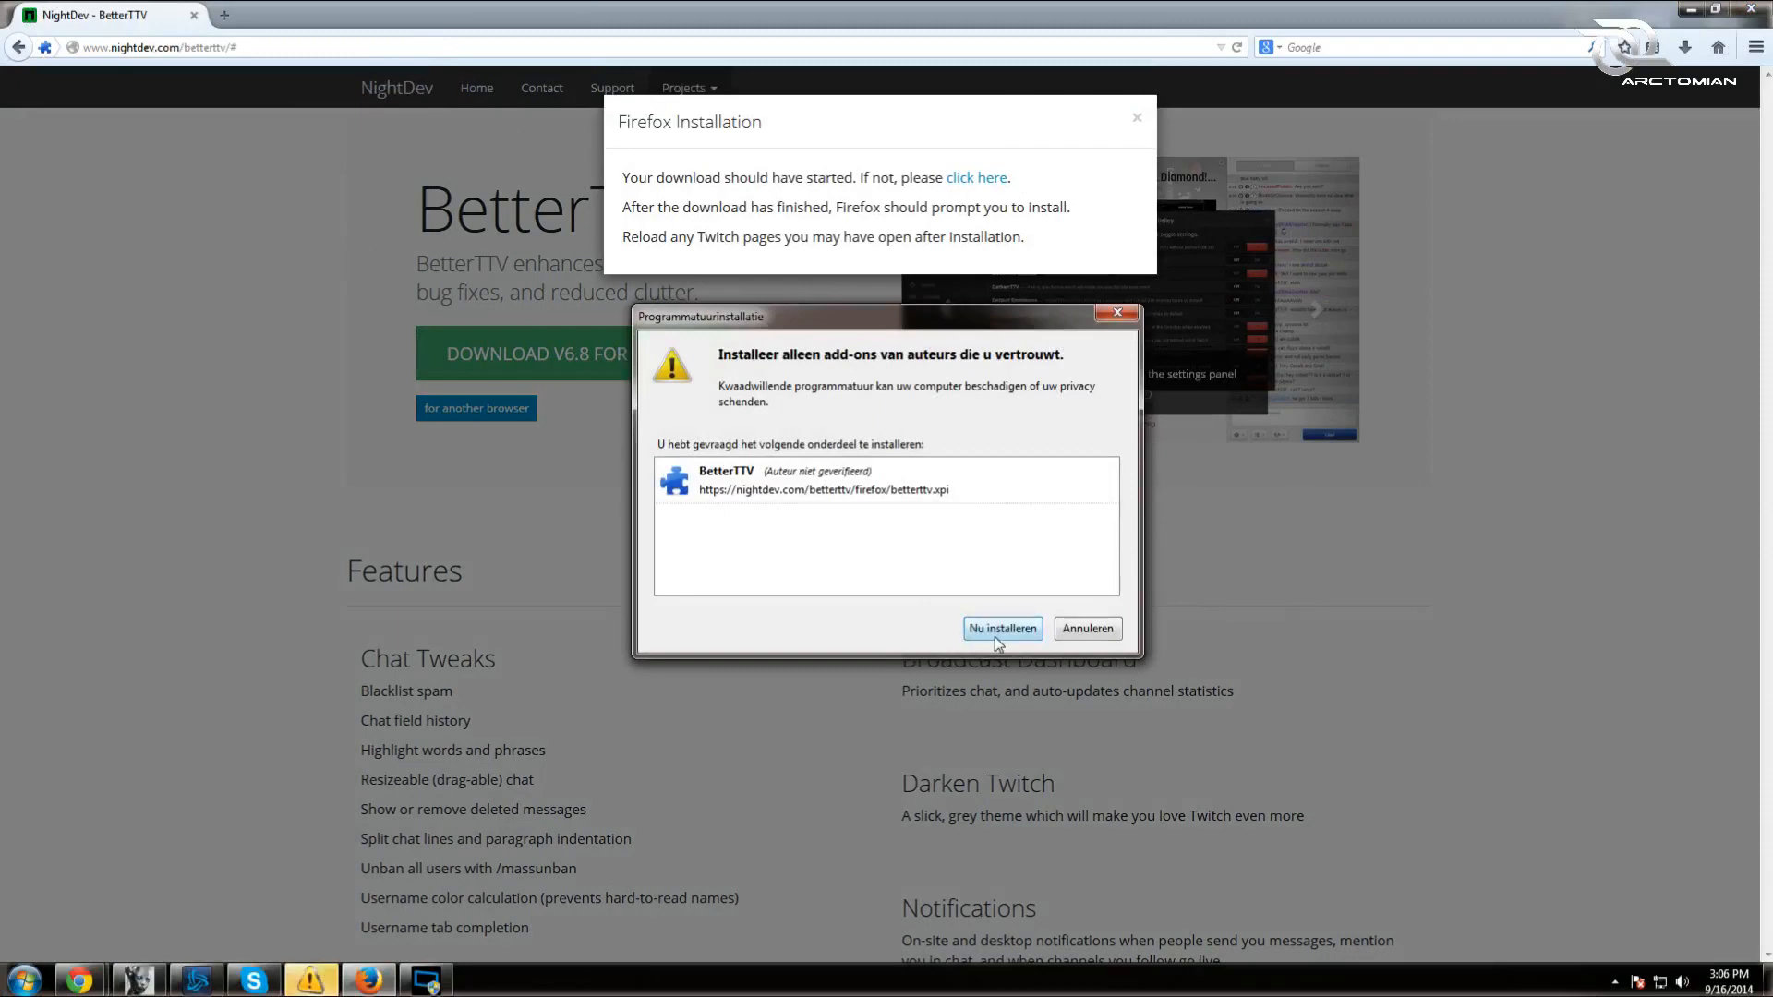
{"action": "left_click", "coordinate": [999, 629]}
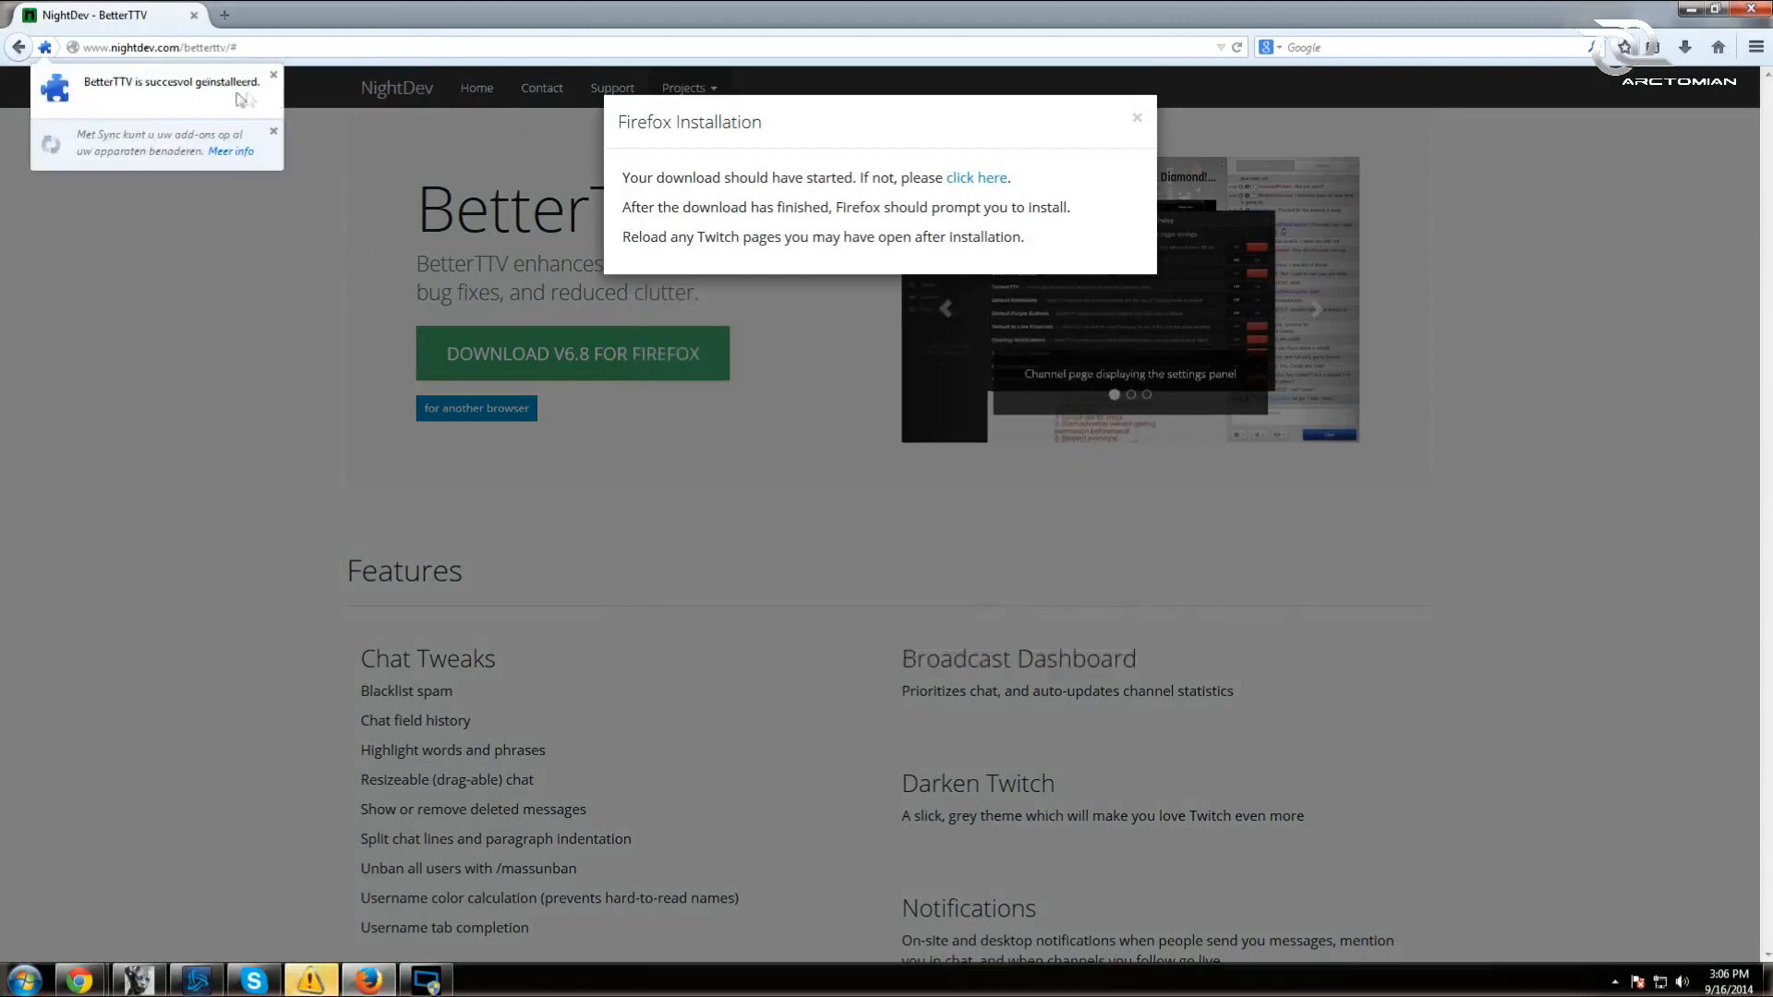
{"action": "left_click", "coordinate": [274, 75]}
{"action": "left_click", "coordinate": [1136, 120]}
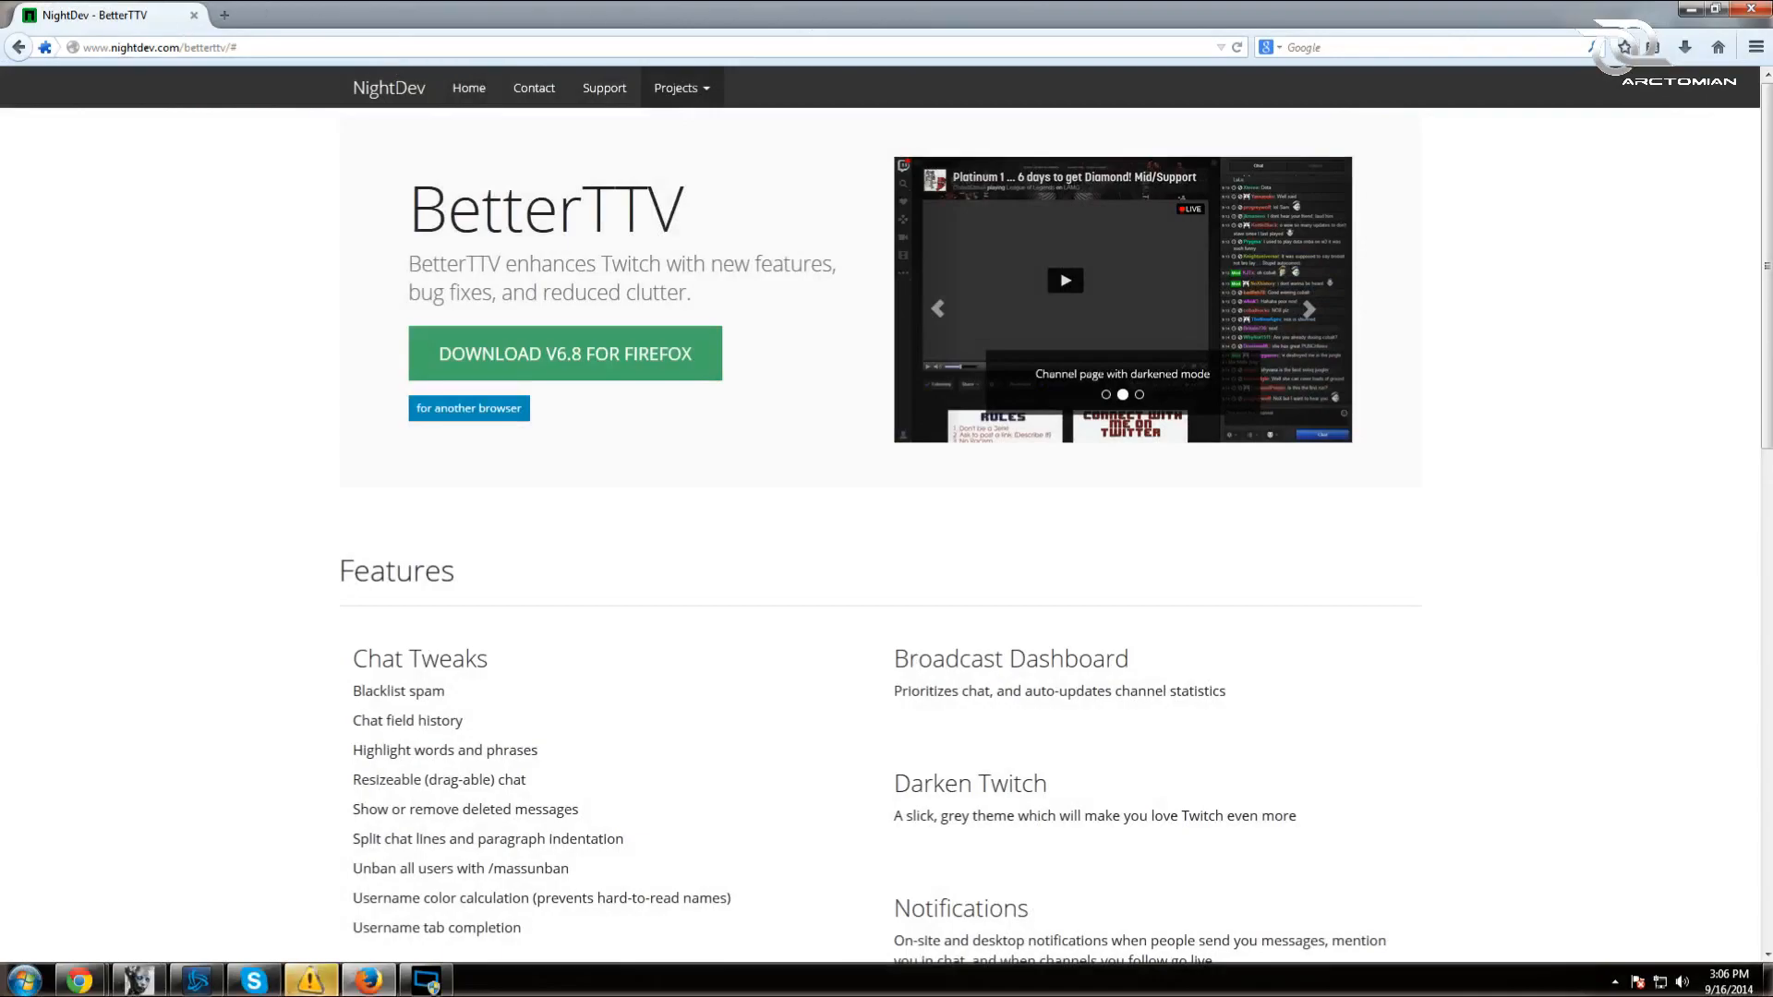
- Restart Firefox and reopen the Twitch channel page from the address suggestions for "www"
{"action": "left_click", "coordinate": [1750, 8]}
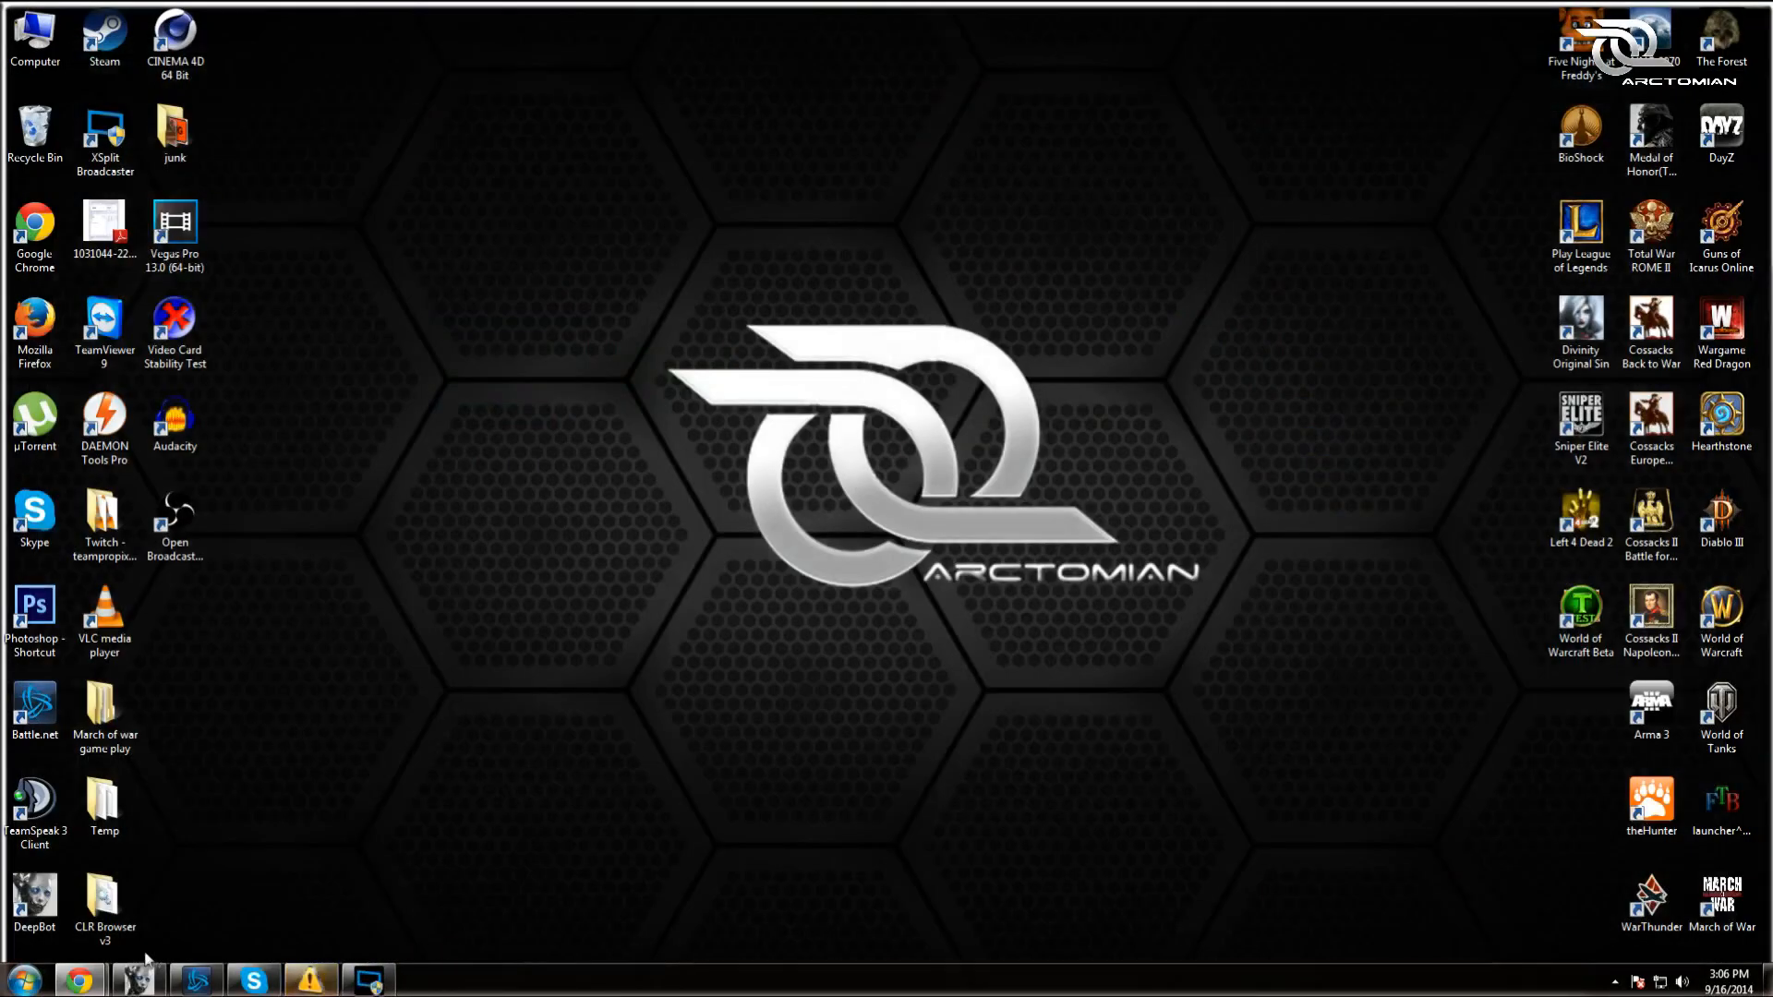
{"action": "double_click", "coordinate": [21, 333]}
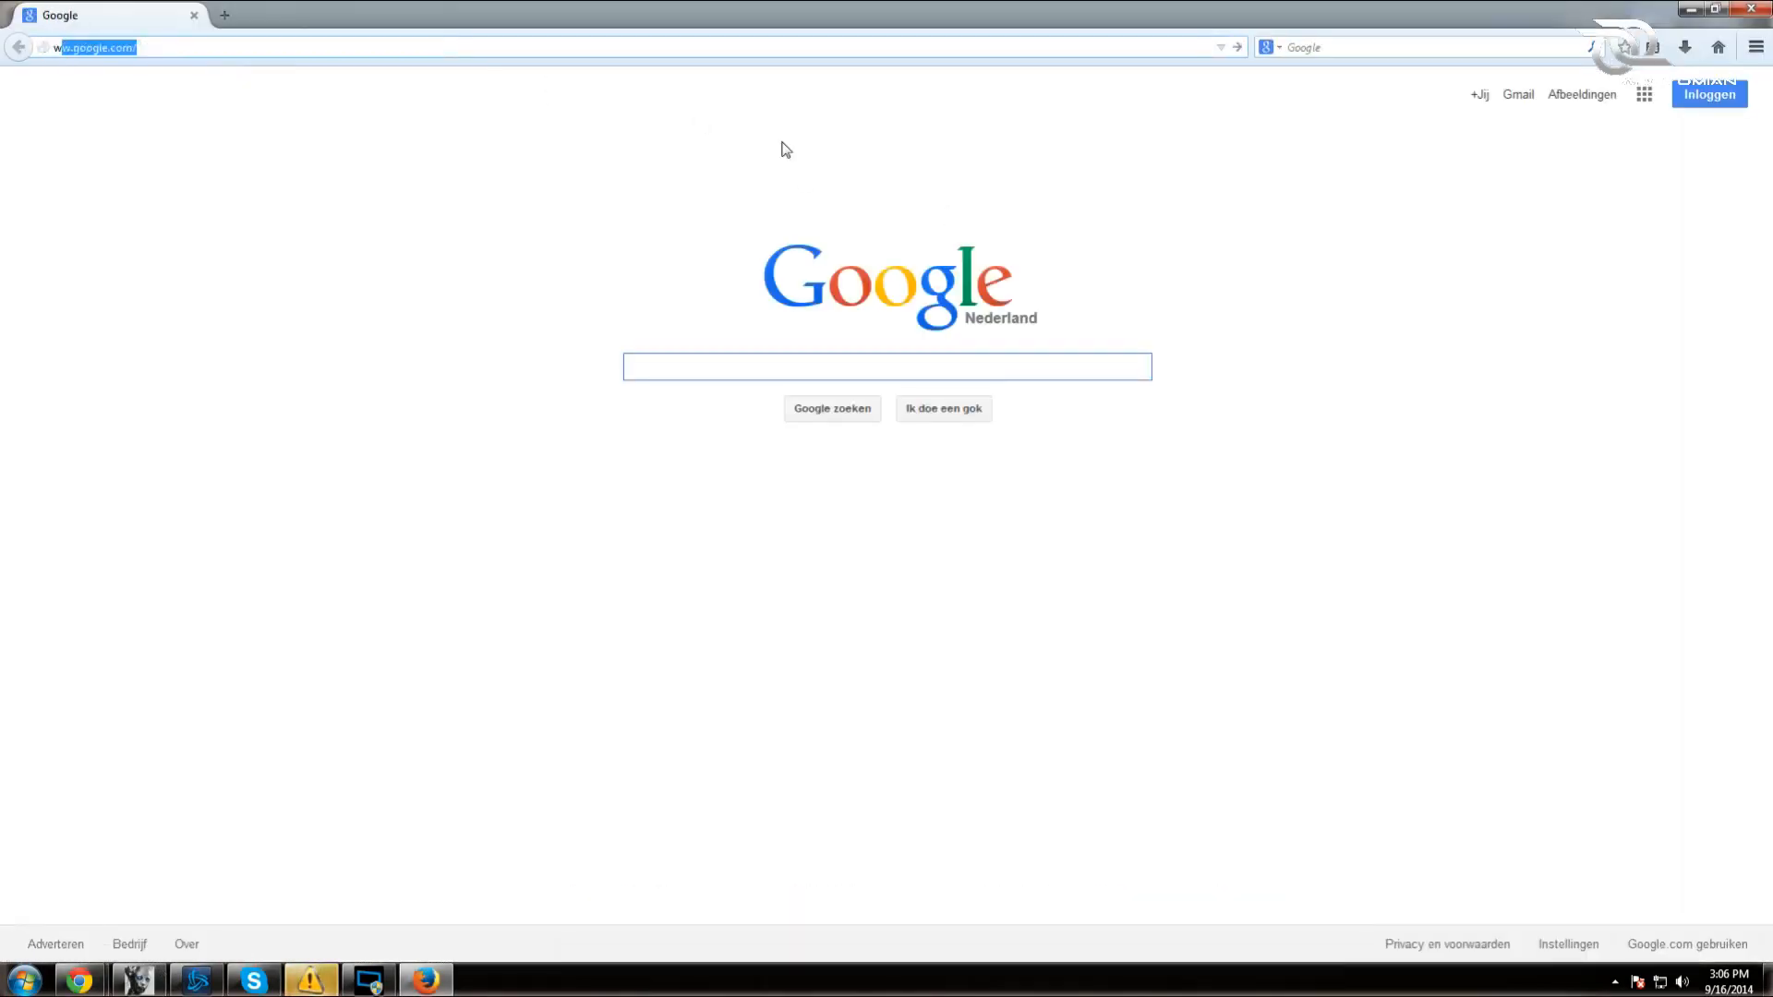
{"action": "type", "text": "www"}
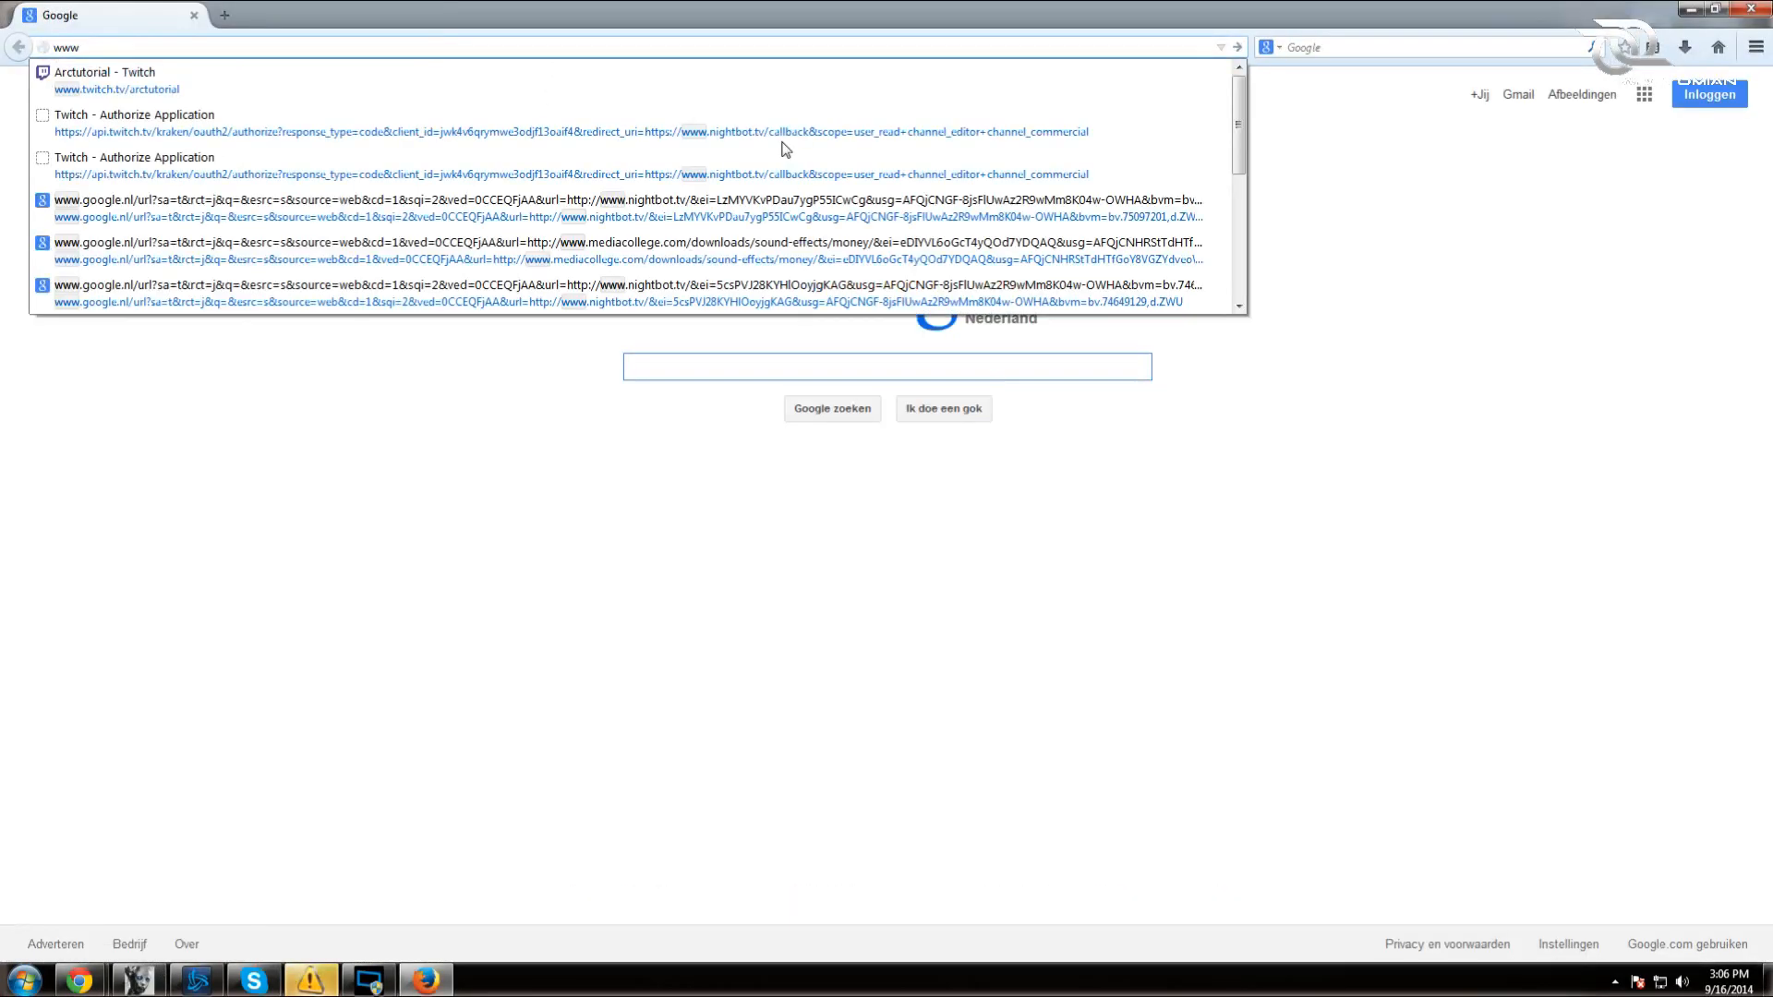
{"action": "left_click", "coordinate": [827, 98]}
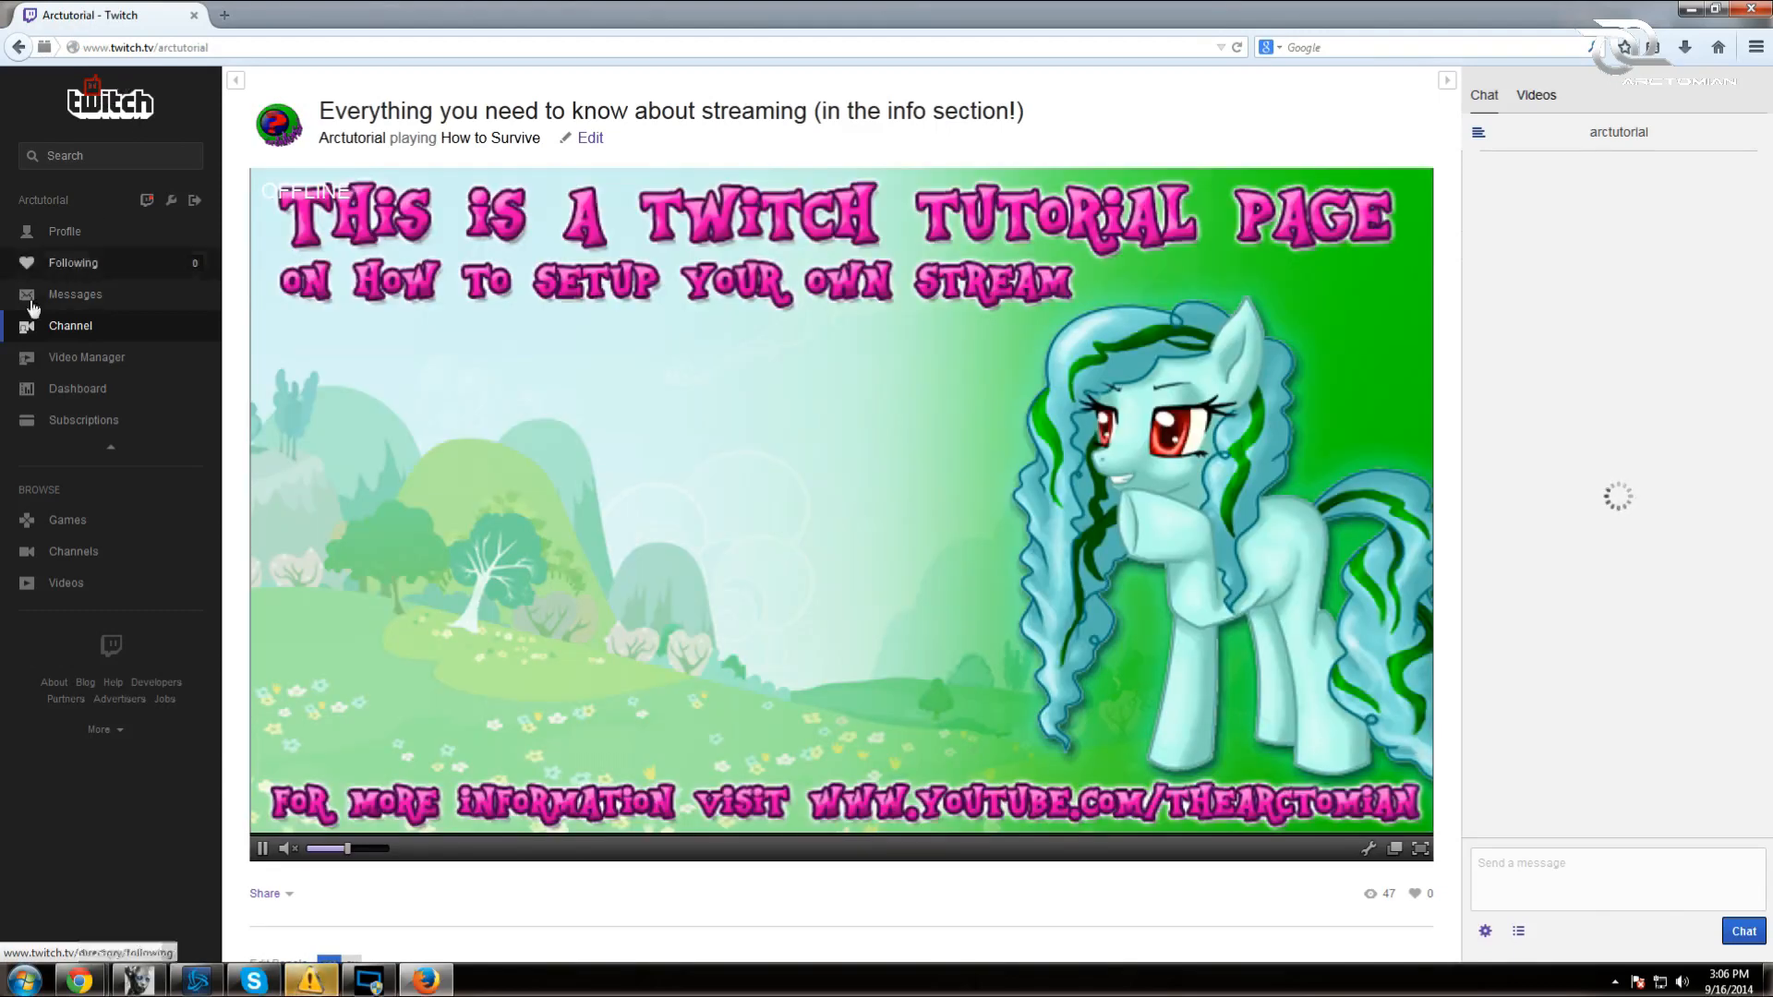
- View the Twitch Turbo offer from the Twitch homepage, highlight the Increased Video Storage description, and return to the channel
{"action": "left_click", "coordinate": [94, 104]}
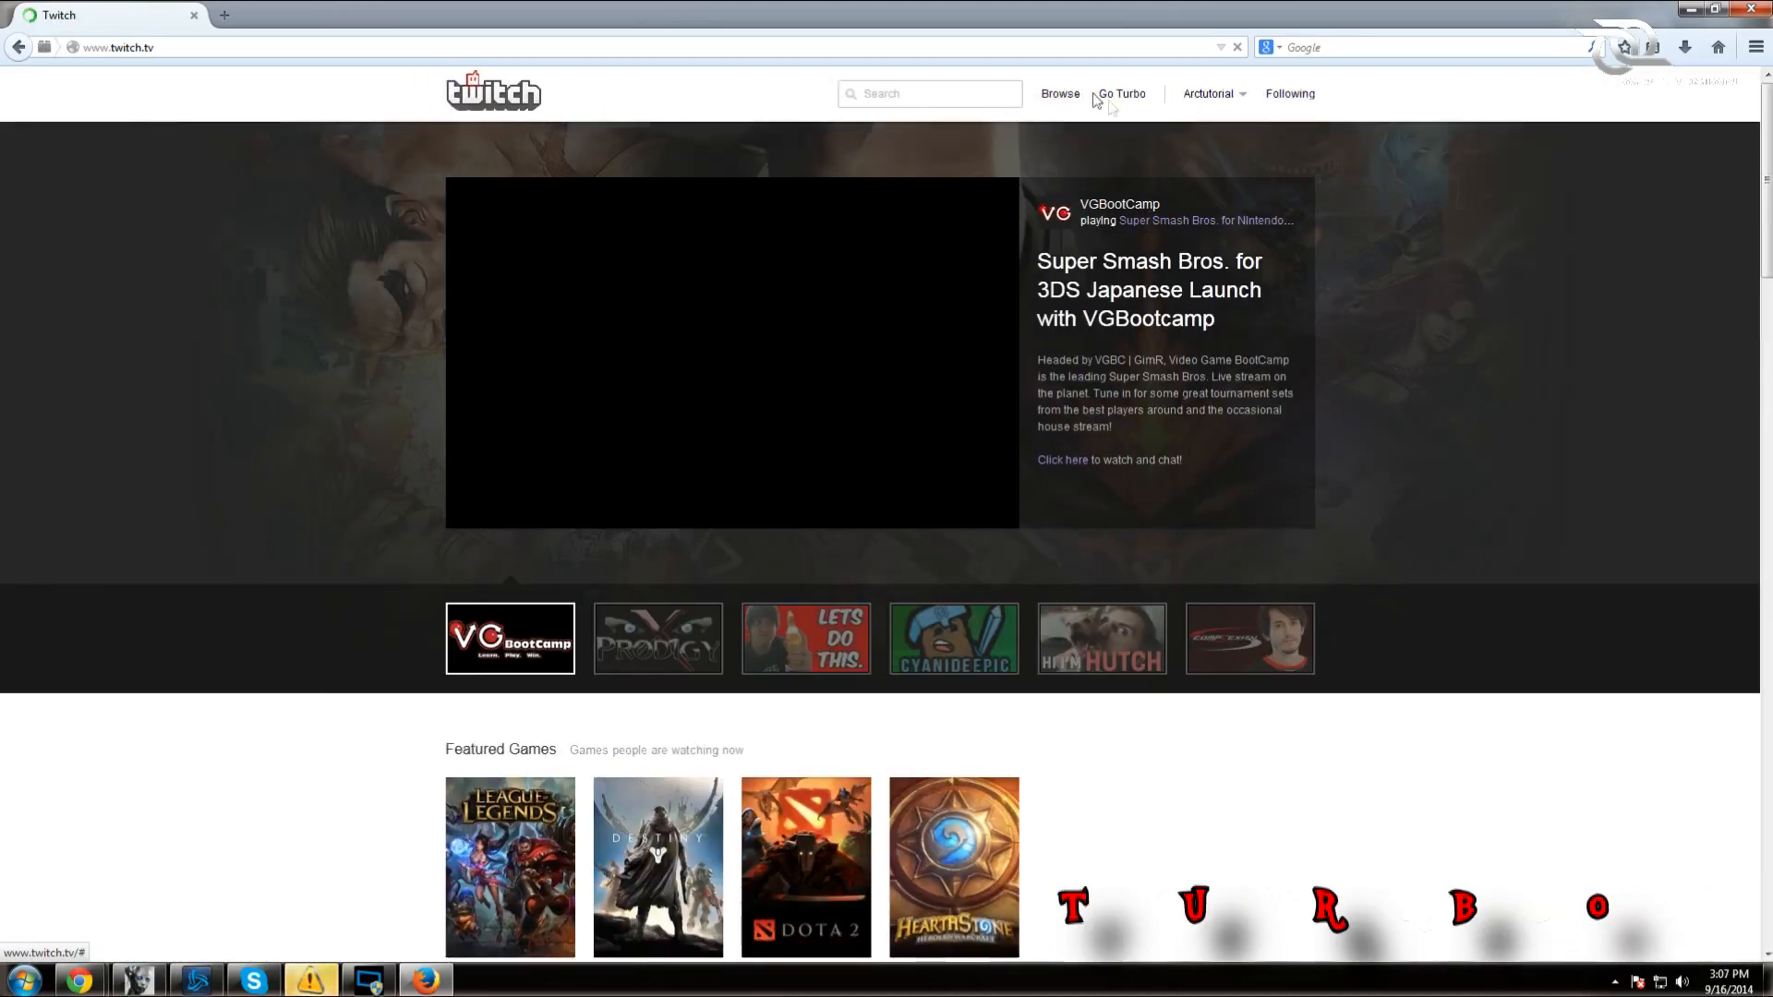
{"action": "left_click", "coordinate": [1117, 106]}
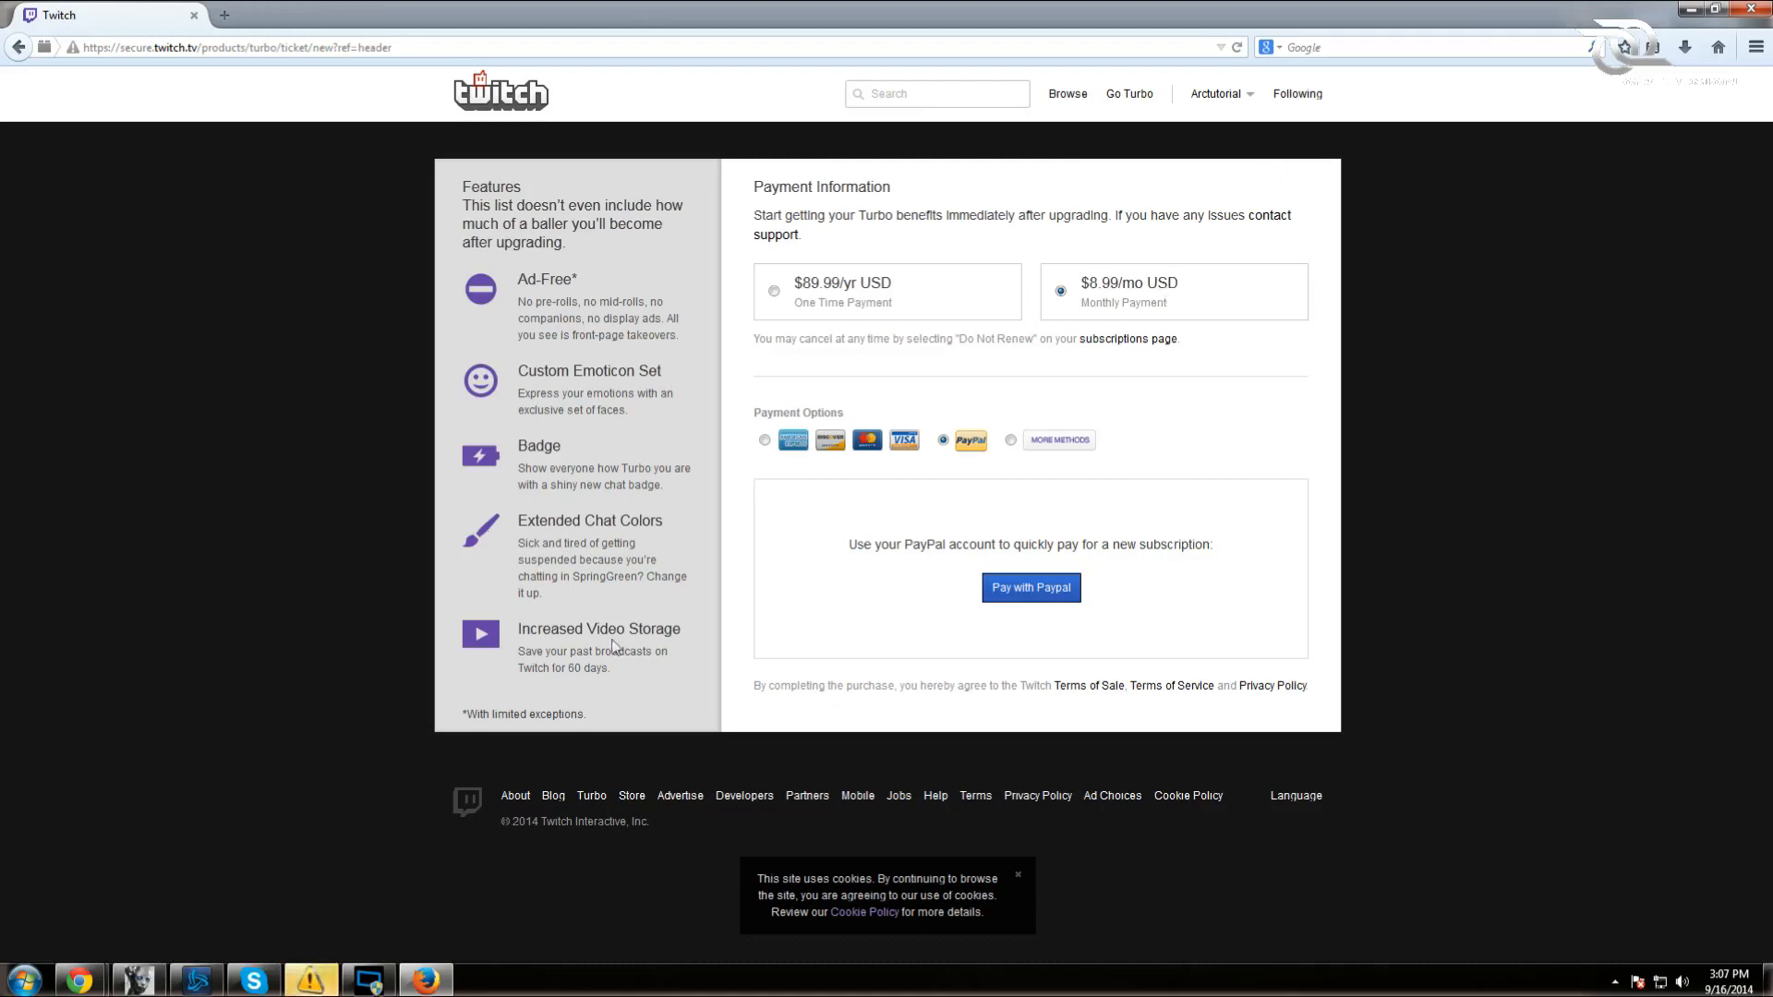
{"action": "left_click_drag", "start_coordinate": [609, 668], "coordinate": [532, 651]}
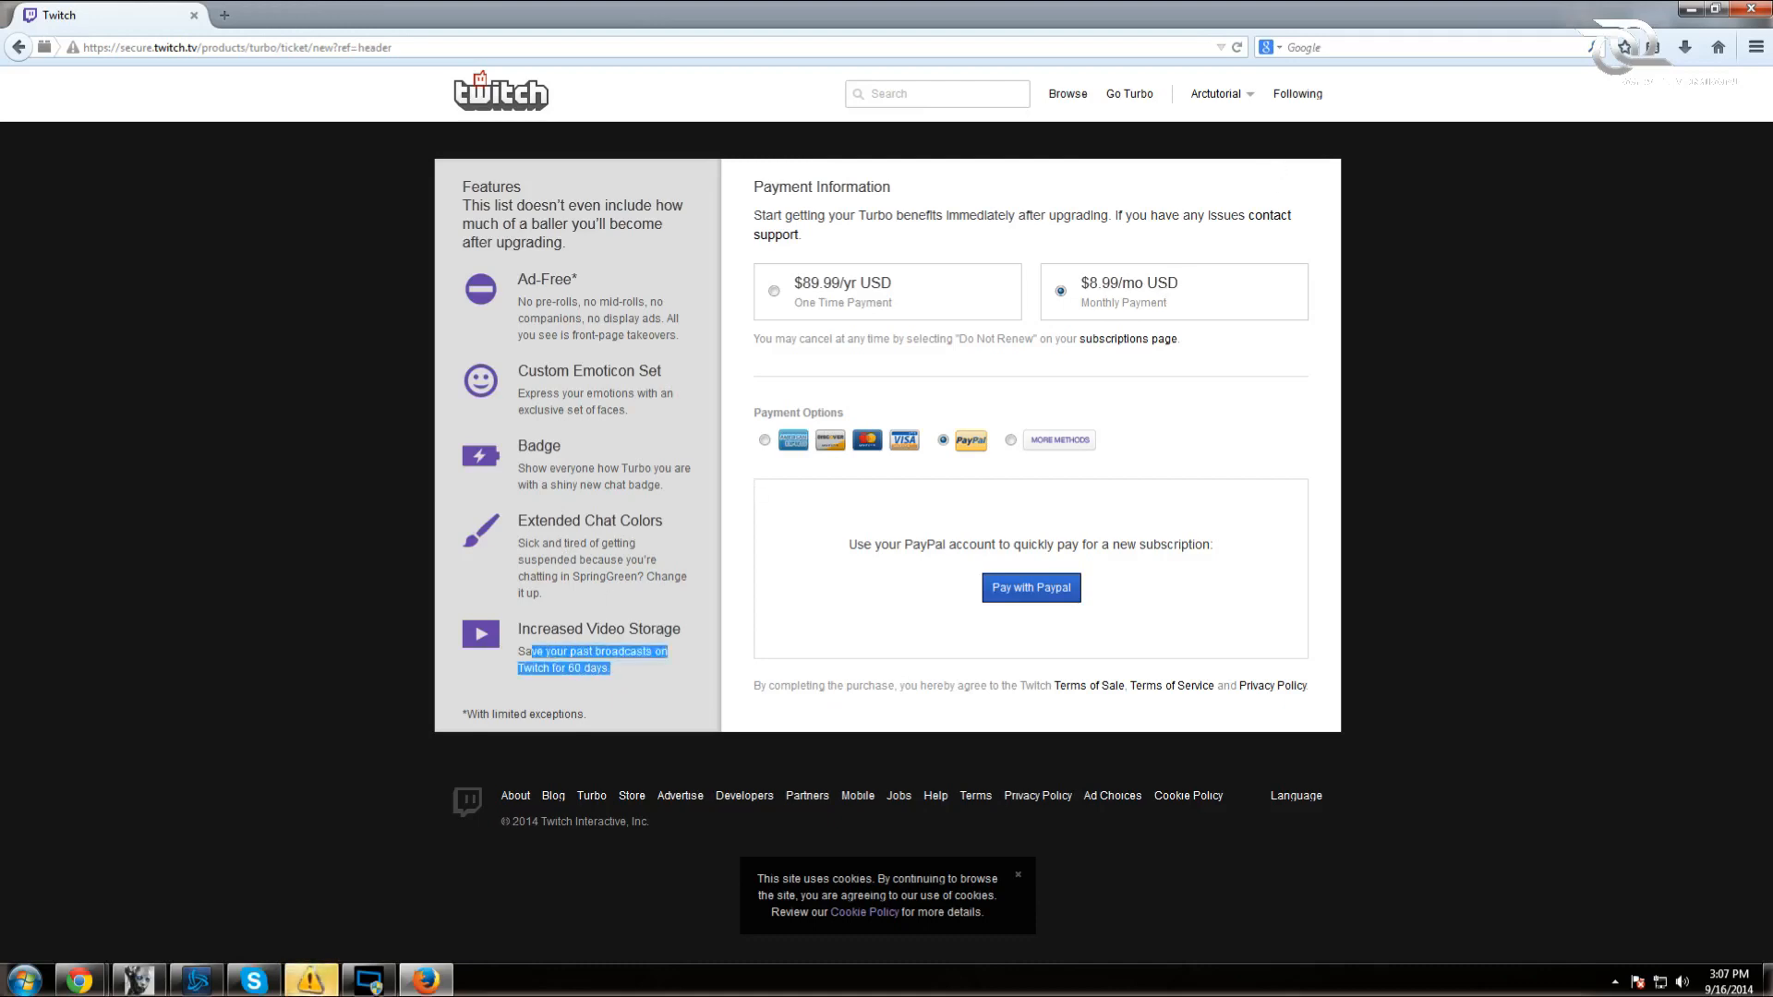
{"action": "mouse_move", "coordinate": [518, 651]}
{"action": "left_mouse_down"}
{"action": "mouse_move", "coordinate": [624, 673]}
{"action": "mouse_move", "coordinate": [524, 651]}
{"action": "left_mouse_up"}
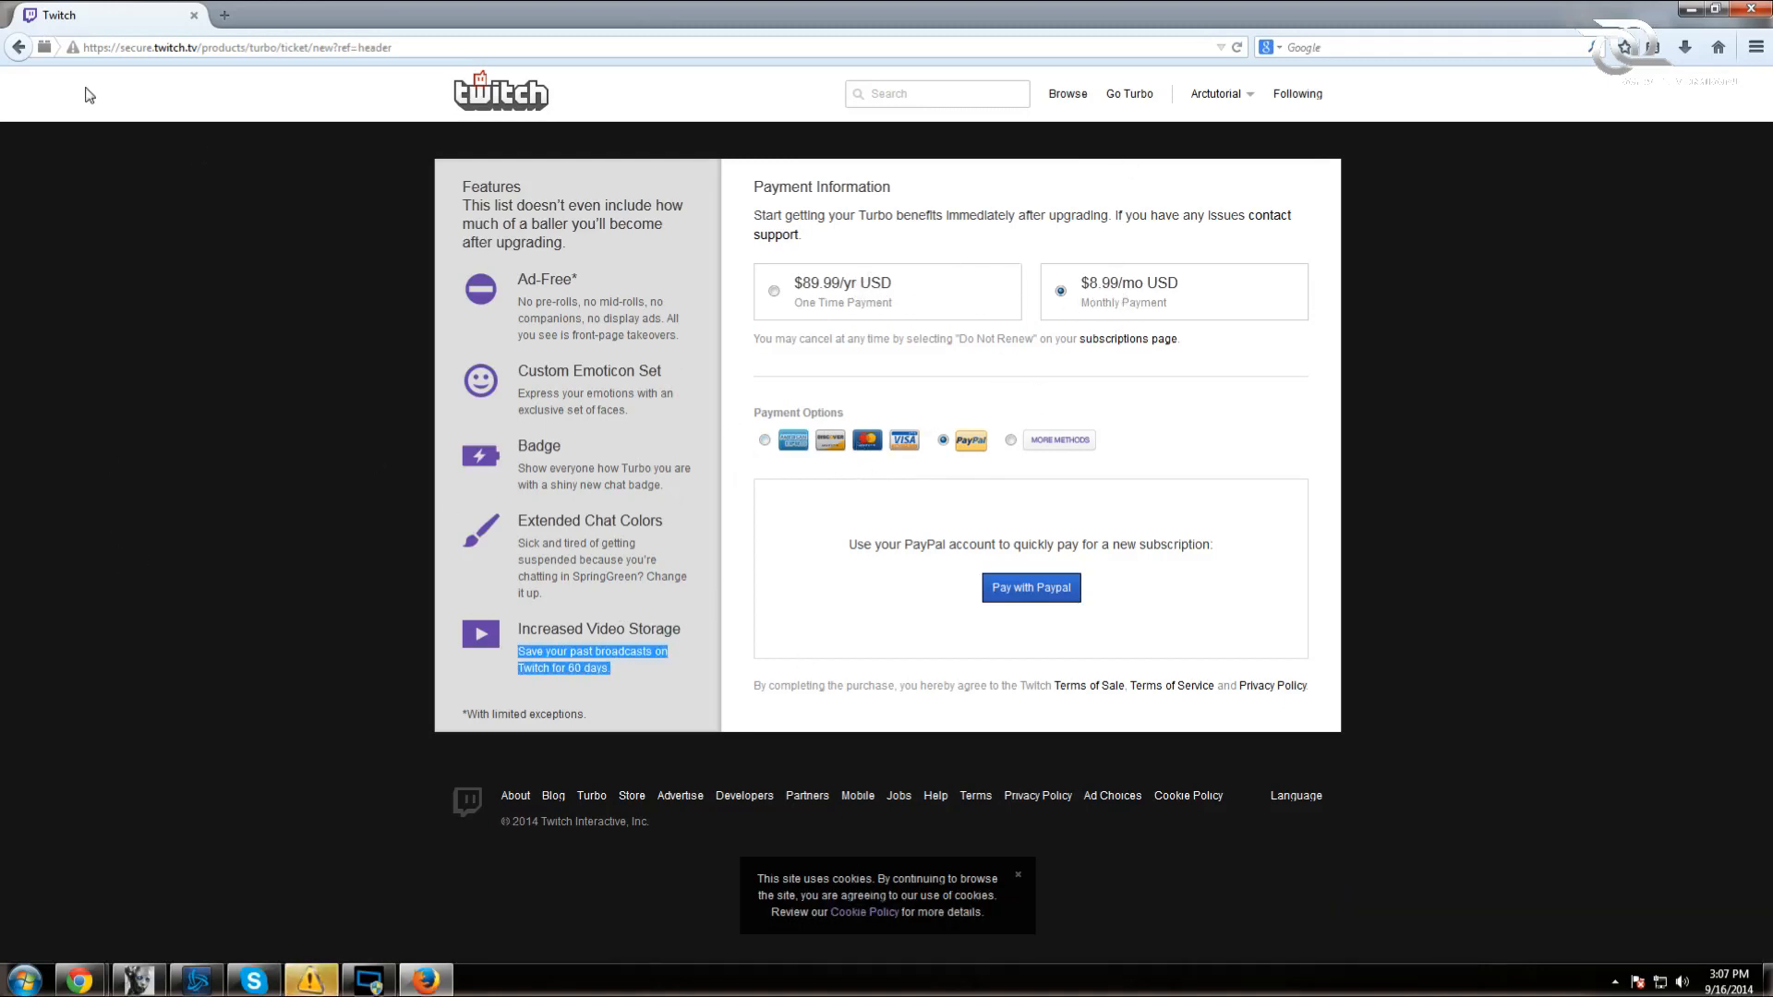
{"action": "left_click", "coordinate": [19, 48]}
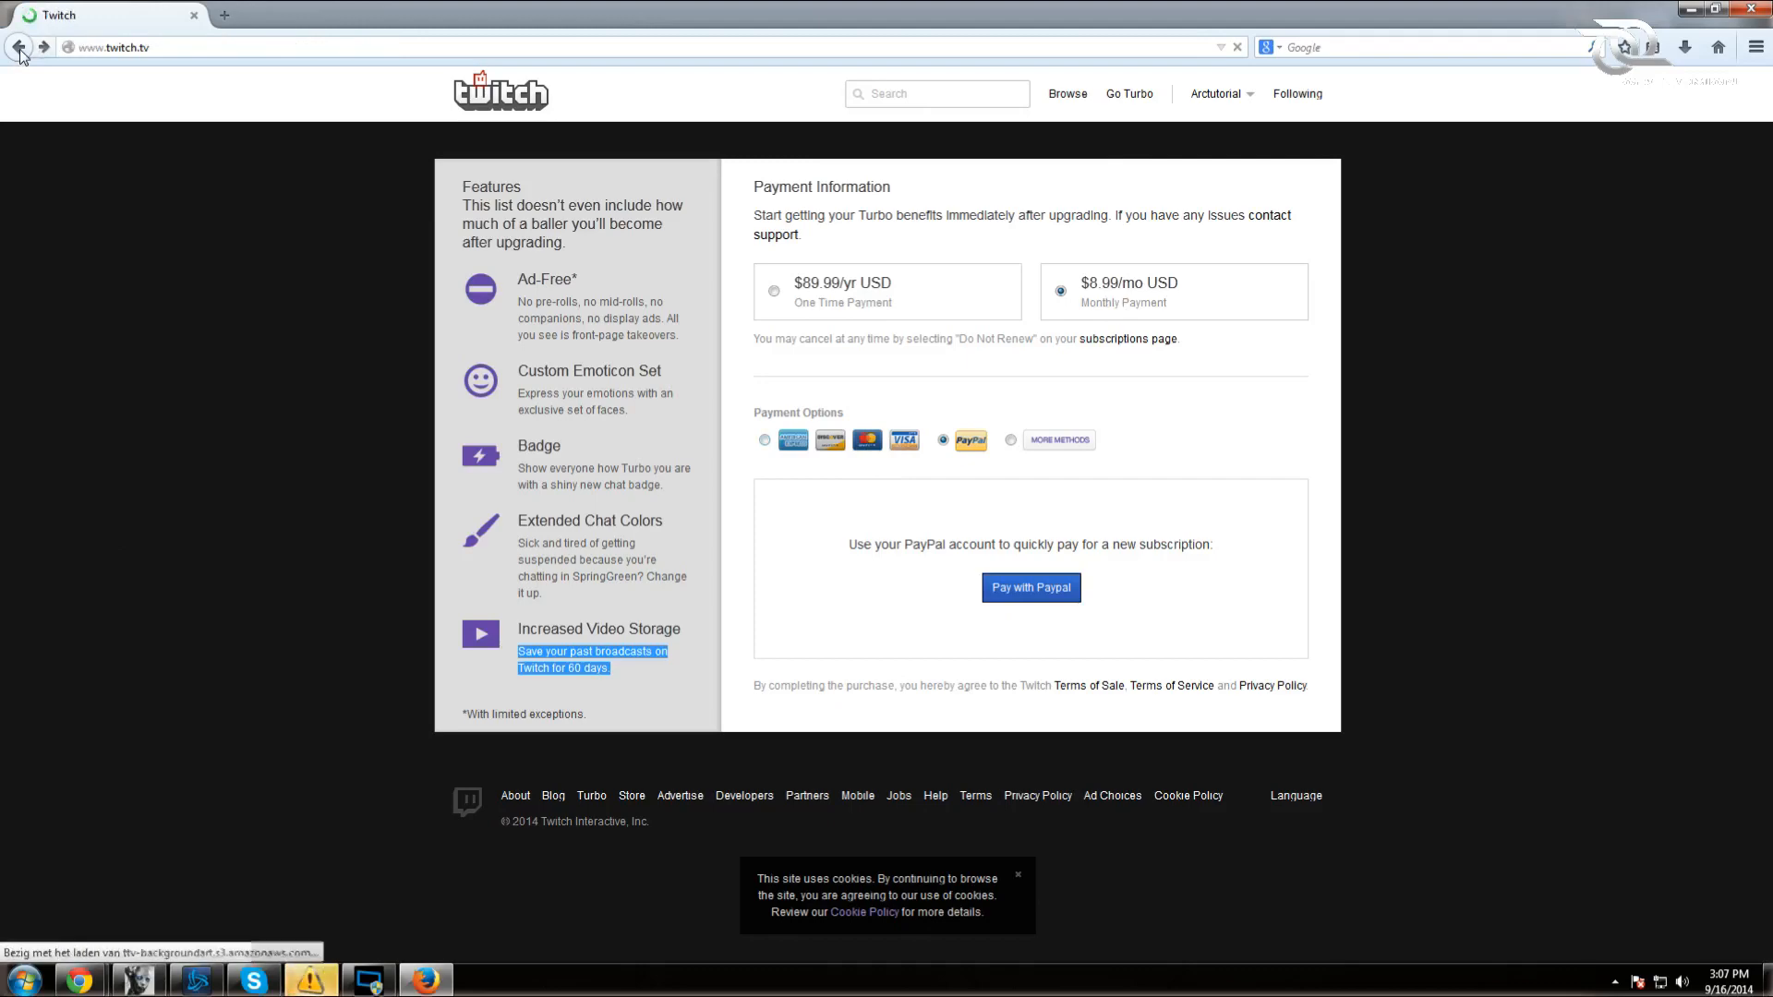
{"action": "left_click", "coordinate": [19, 48]}
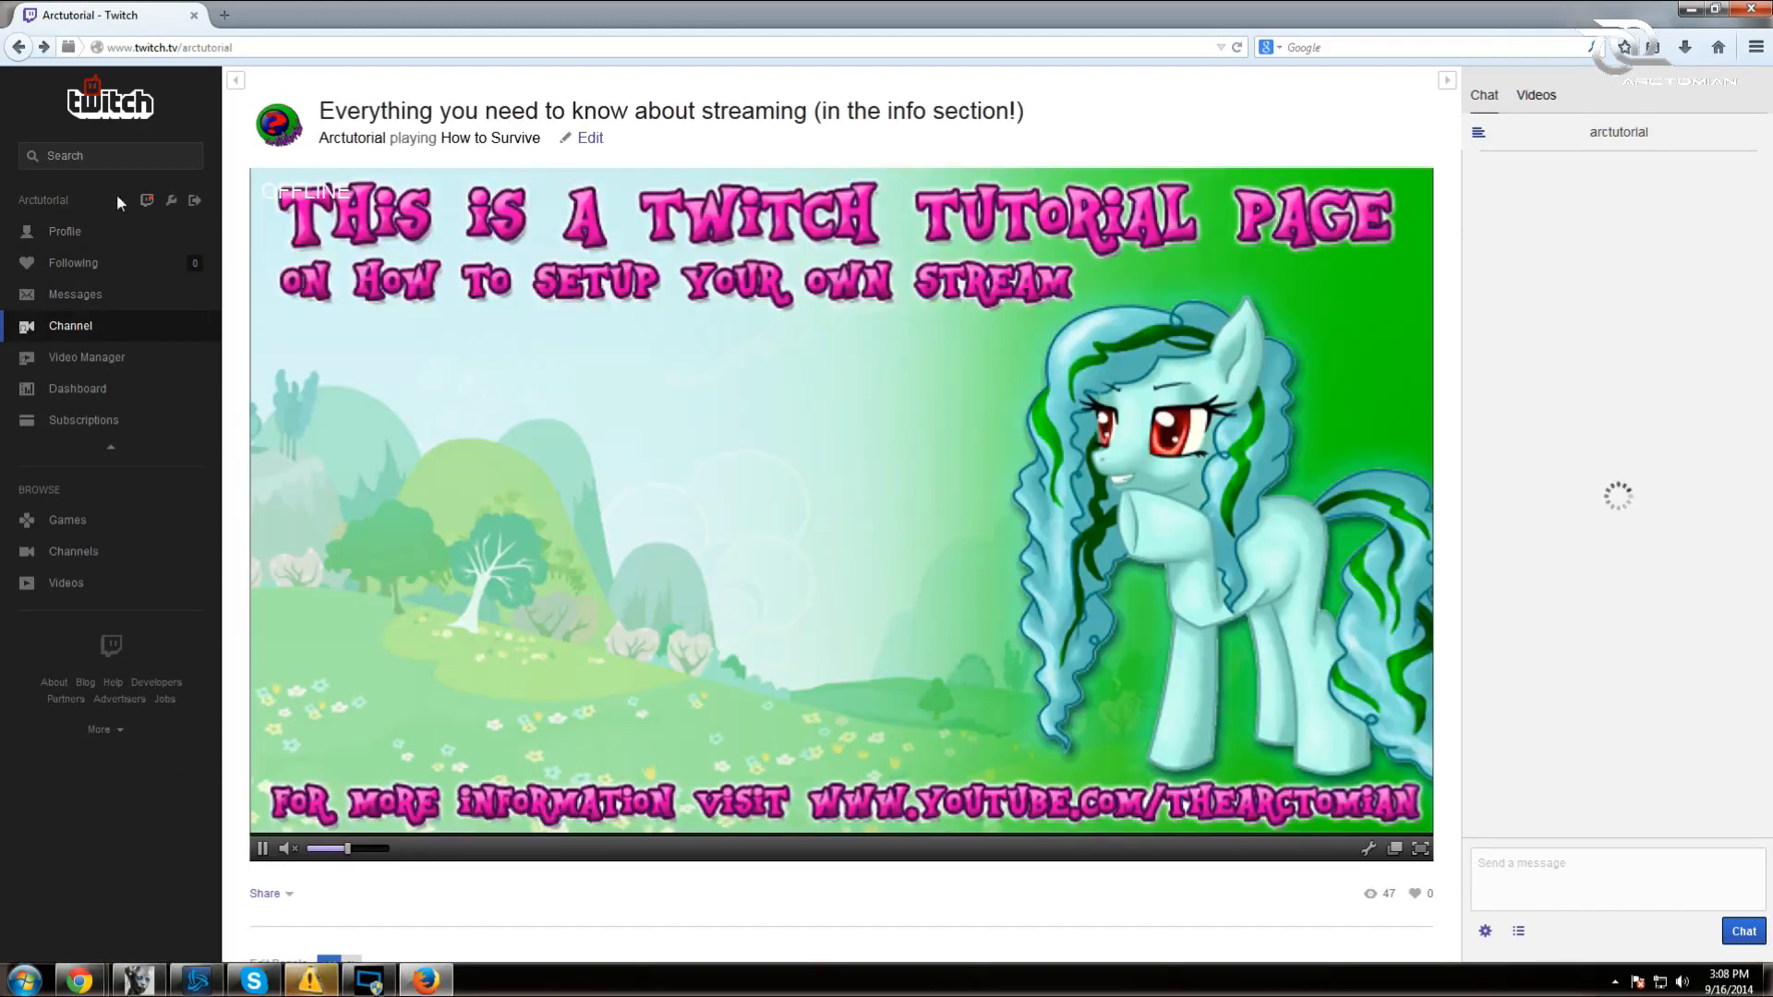
- Open the BetterTTV settings from the channel page, review the option list, check the Changelog and About pages, and close the window
{"action": "left_click", "coordinate": [147, 203]}
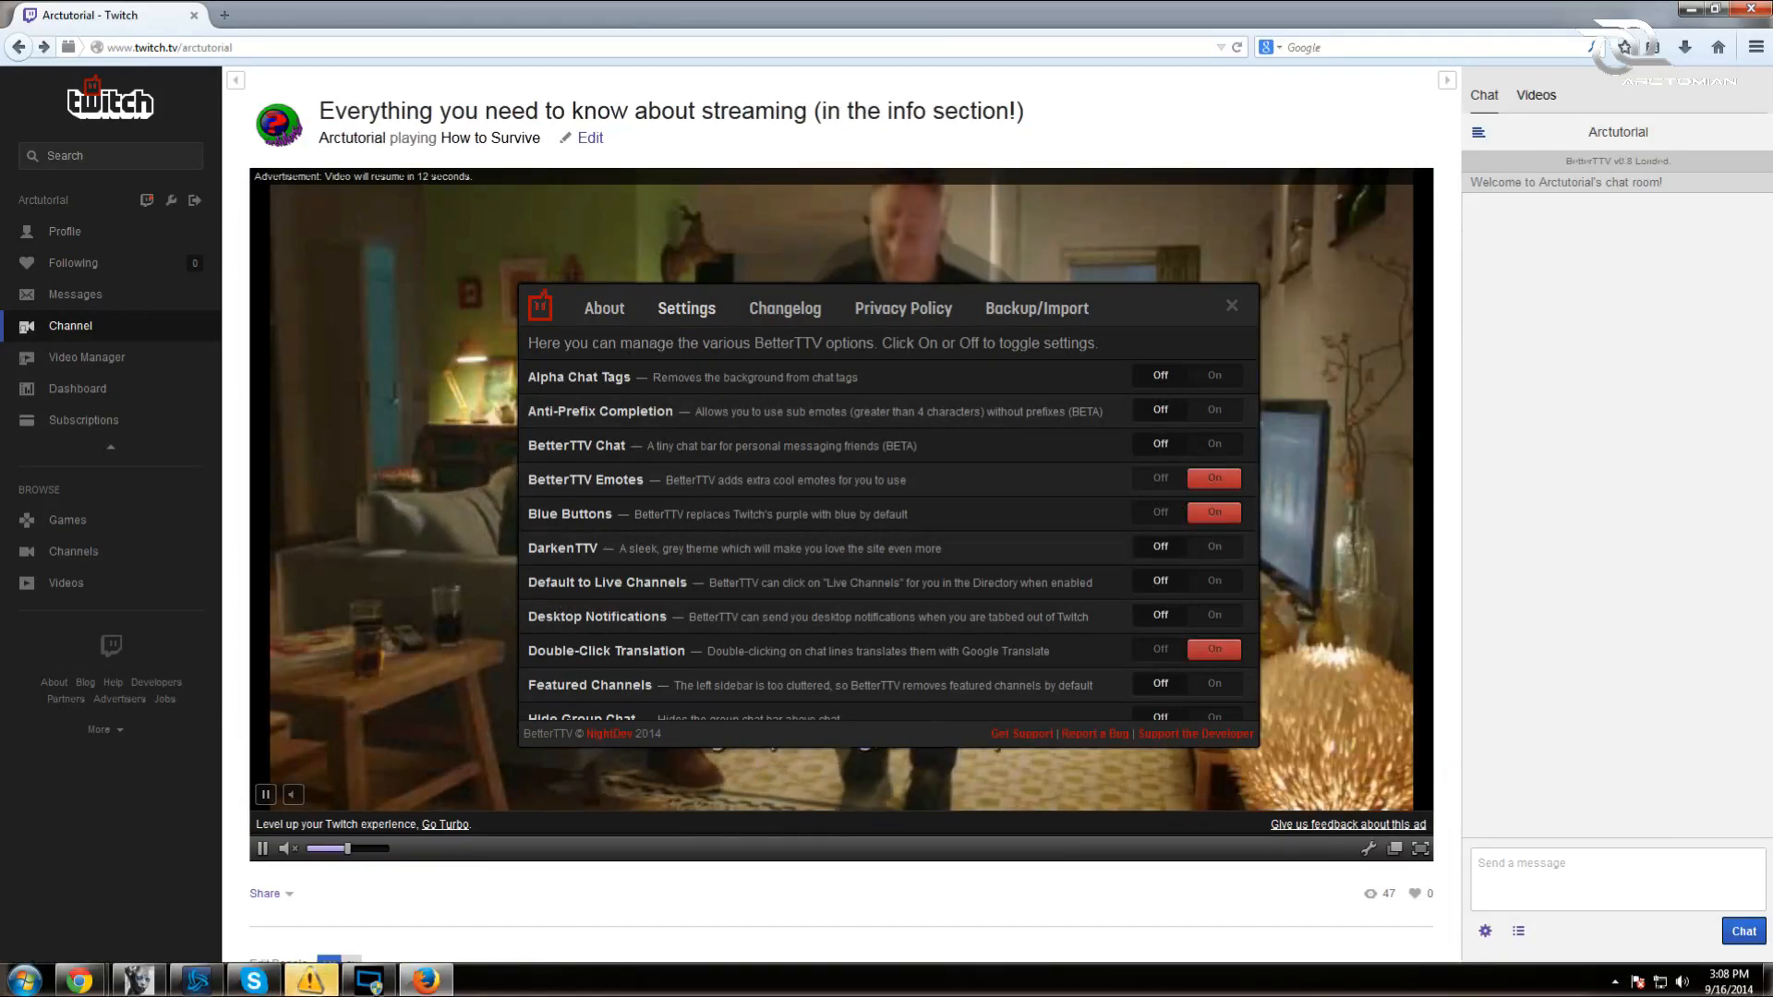
{"action": "scroll", "coordinate": [602, 521], "scroll_direction": "down", "scroll_amount": 1}
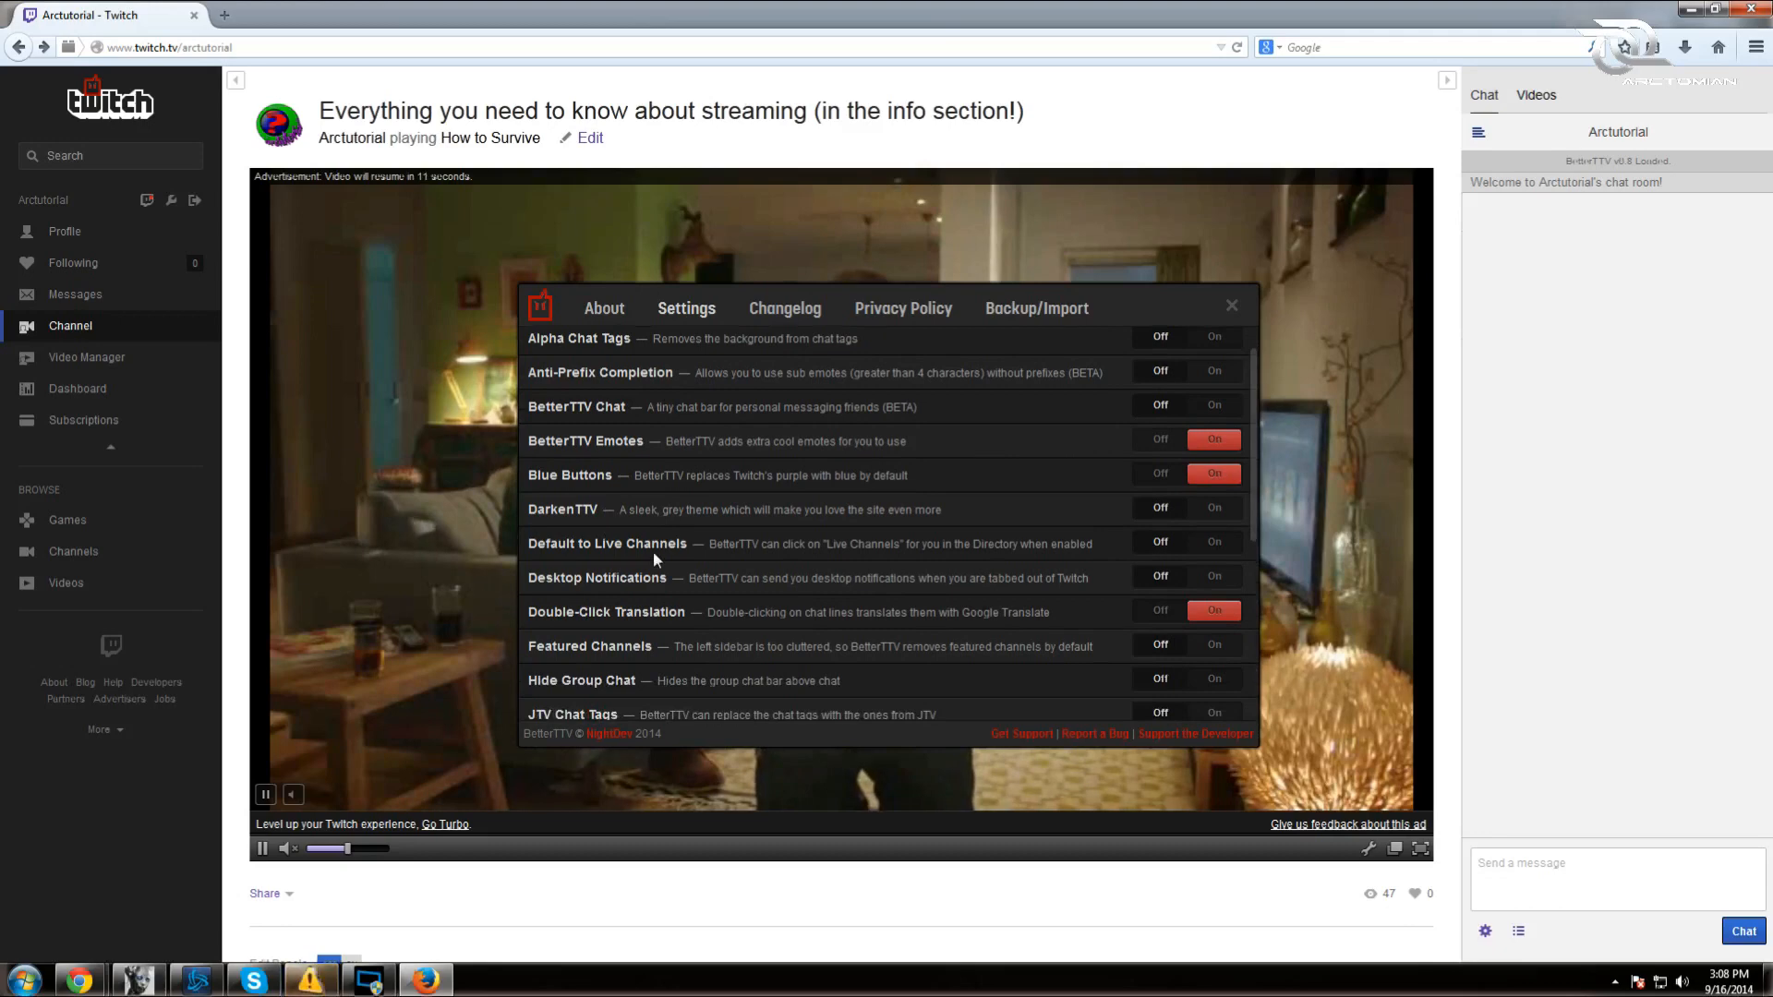
{"action": "scroll", "coordinate": [656, 551], "scroll_direction": "down", "scroll_amount": 1}
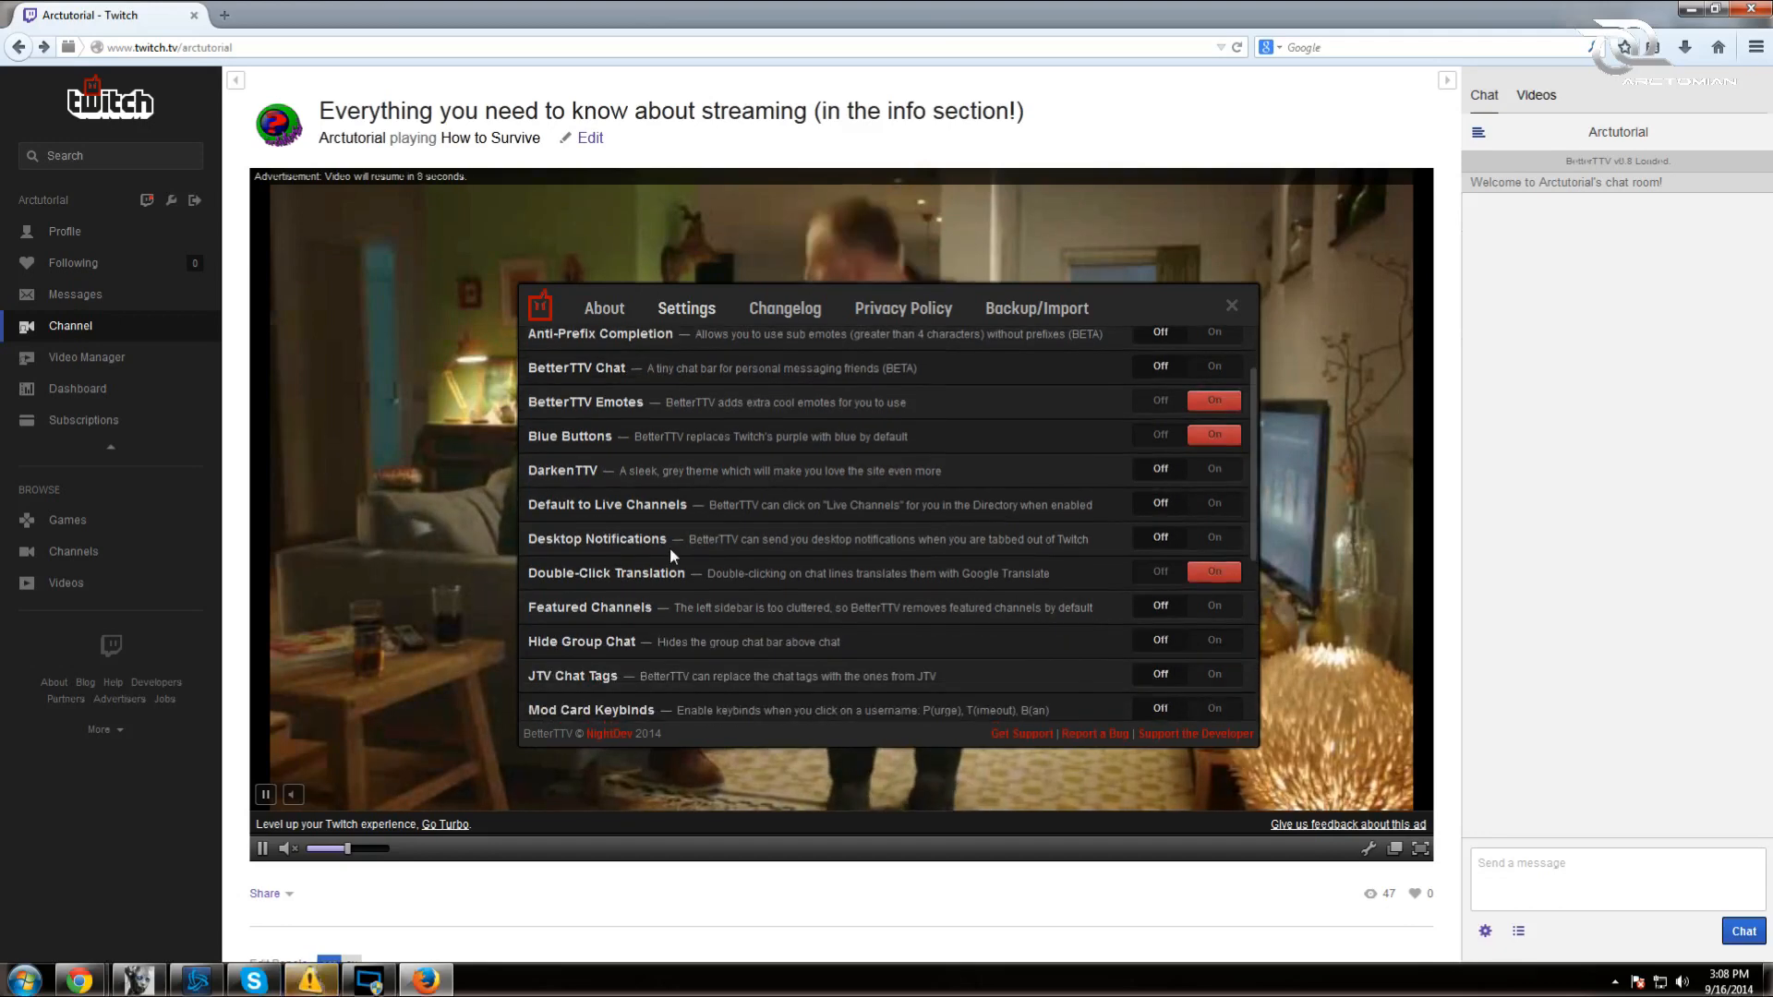
{"action": "scroll", "coordinate": [663, 552], "scroll_direction": "down", "scroll_amount": 1}
{"action": "scroll", "coordinate": [664, 552], "scroll_direction": "down", "scroll_amount": 1}
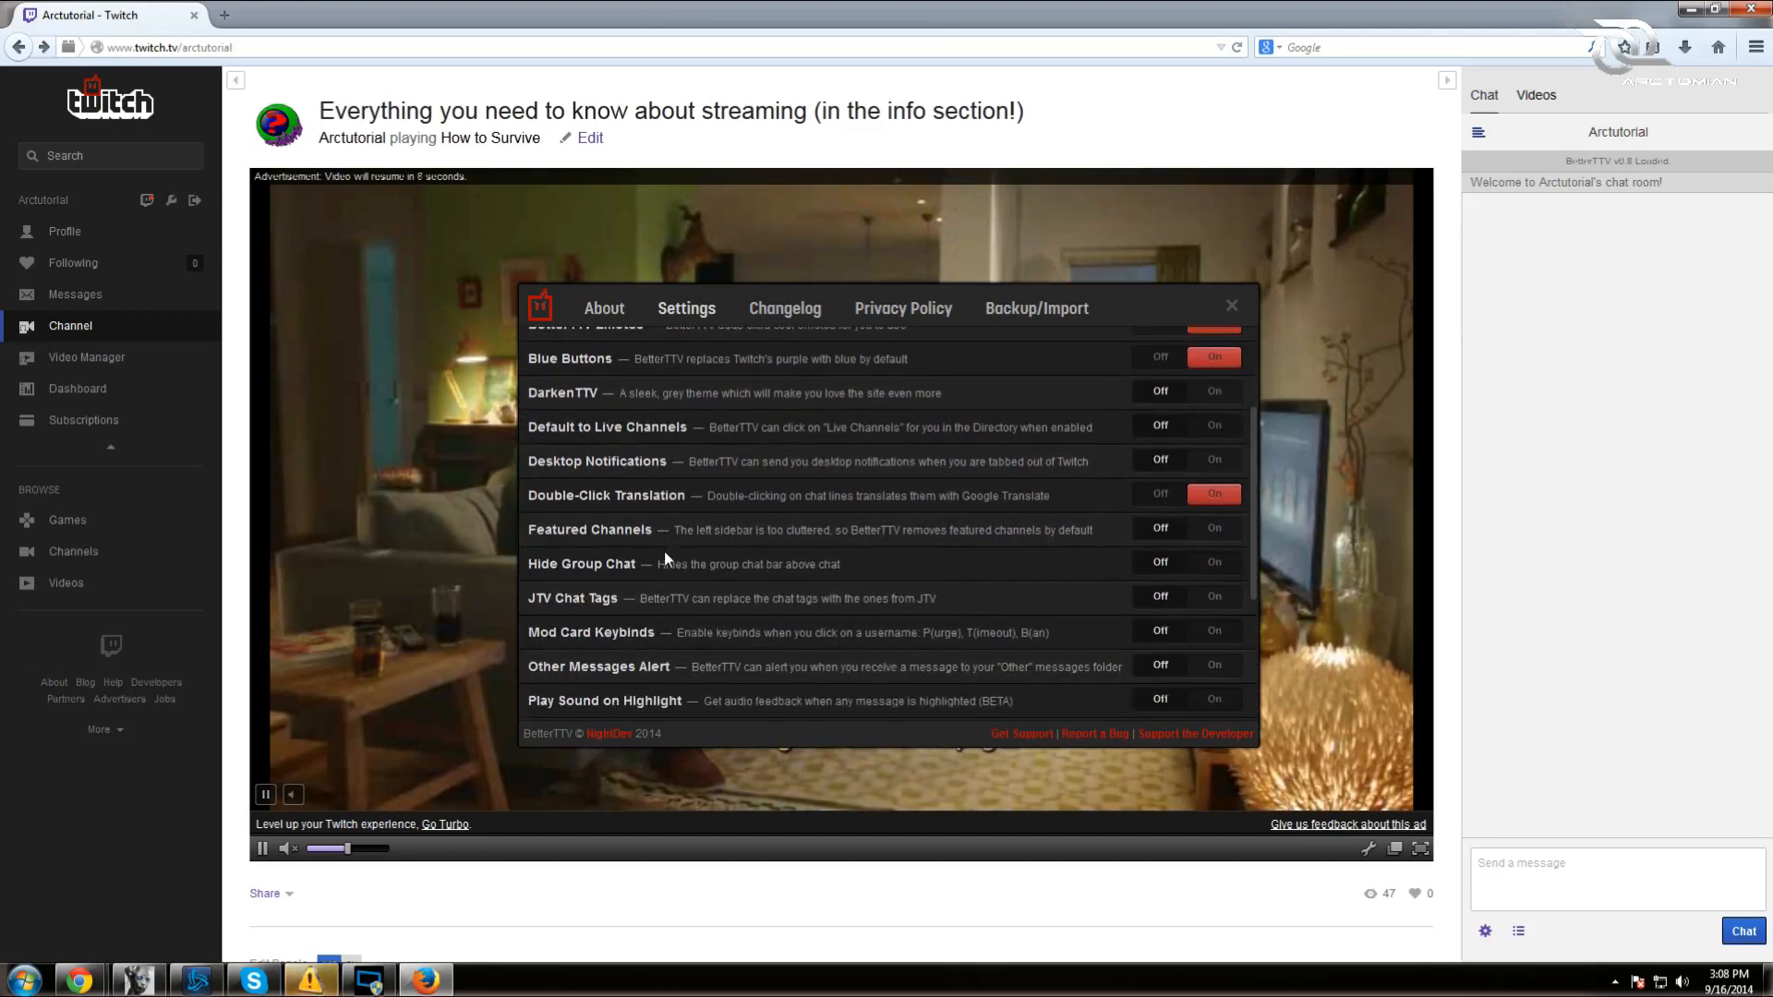
{"action": "scroll", "coordinate": [650, 554], "scroll_direction": "down", "scroll_amount": 1}
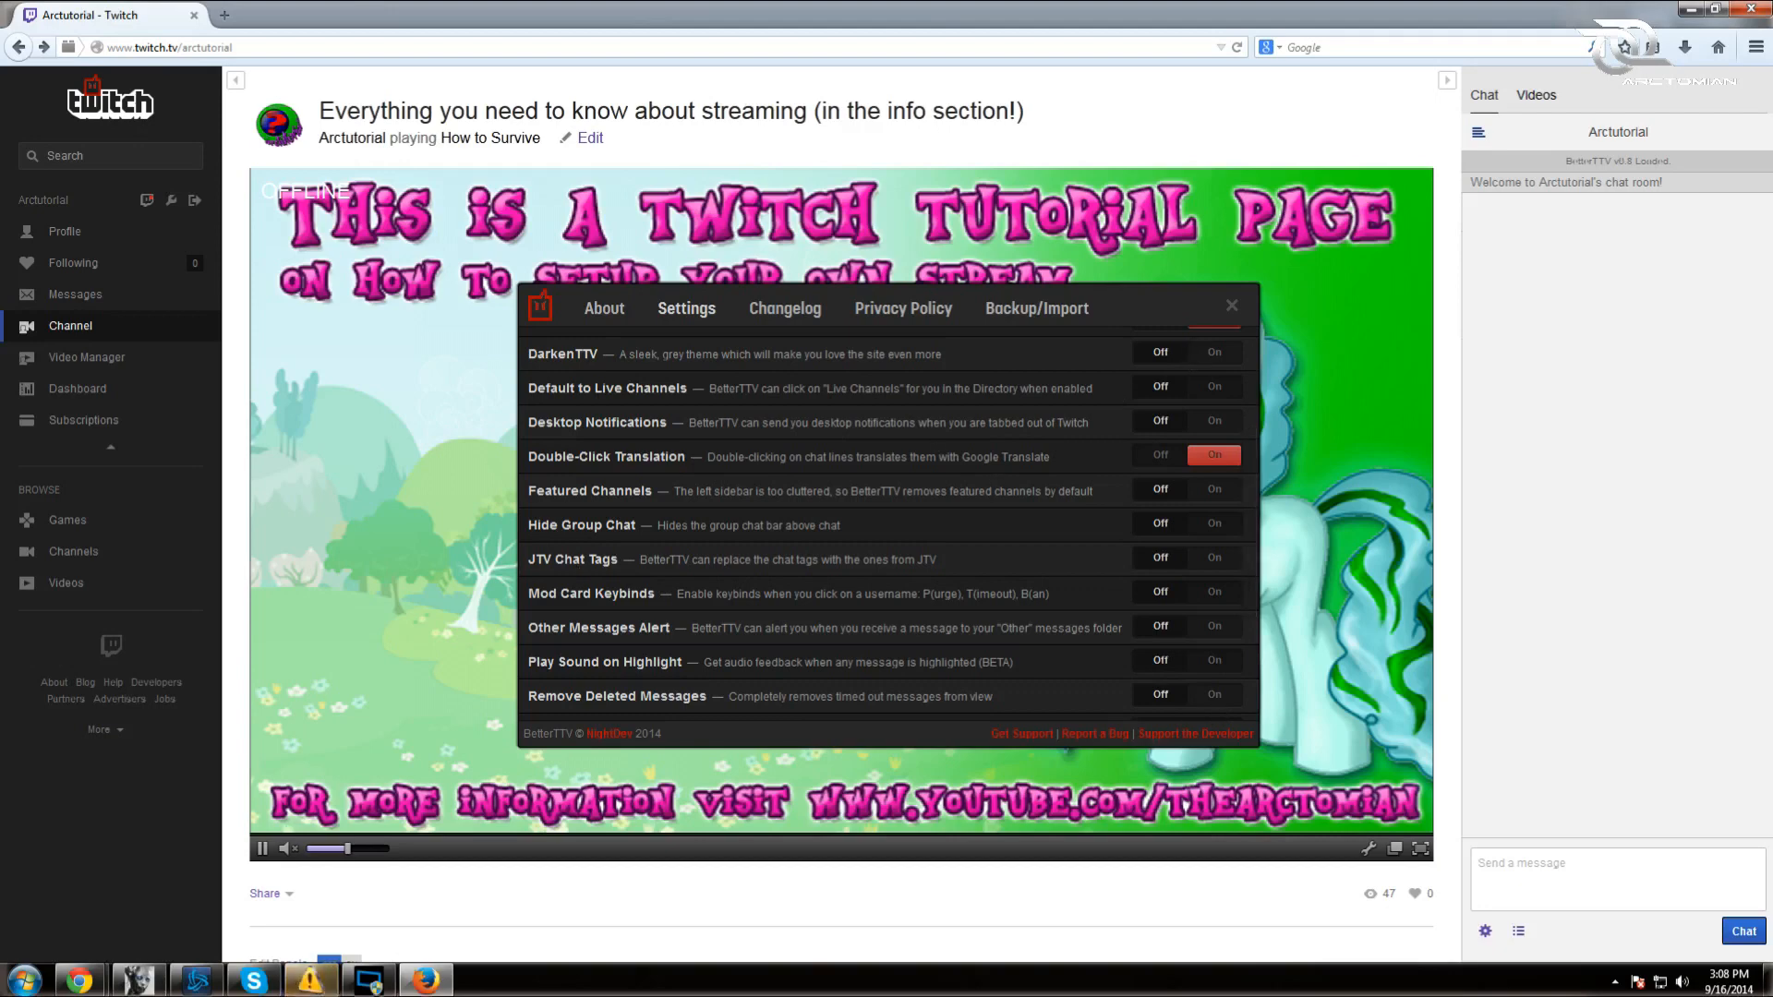
{"action": "scroll", "coordinate": [1036, 381], "scroll_direction": "up", "scroll_amount": 3}
{"action": "left_click", "coordinate": [800, 310]}
{"action": "left_click", "coordinate": [604, 308]}
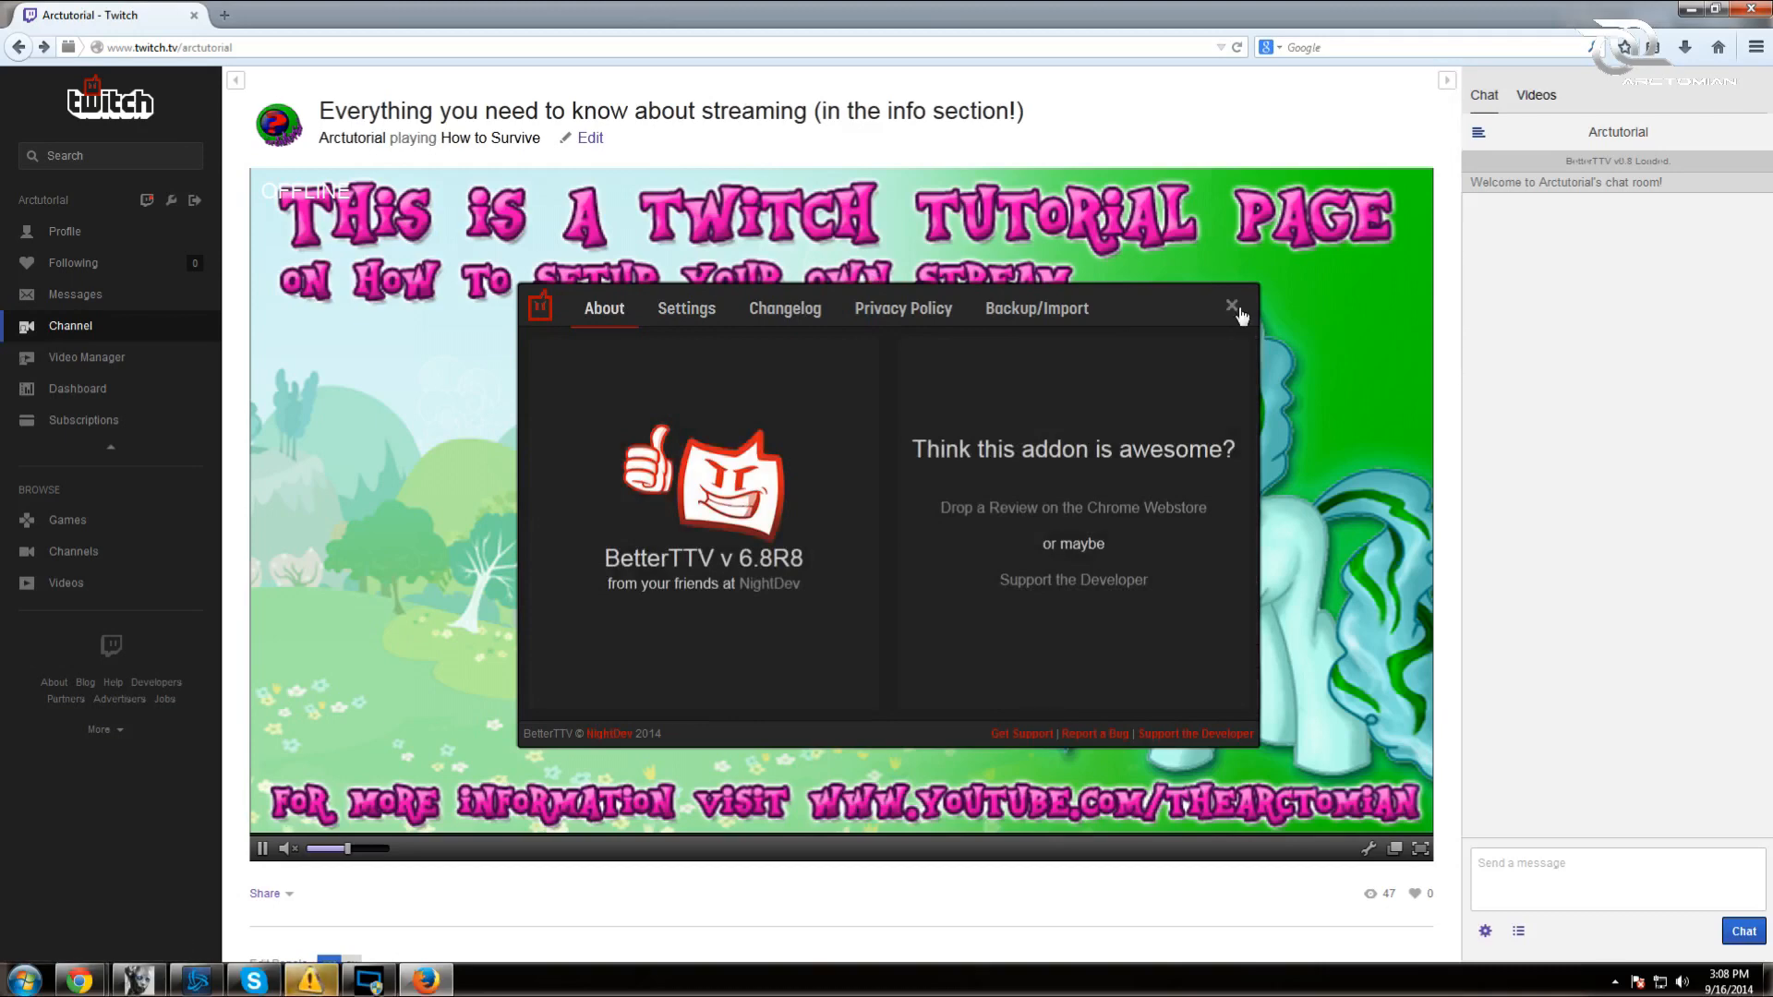
{"action": "left_click", "coordinate": [1232, 306]}
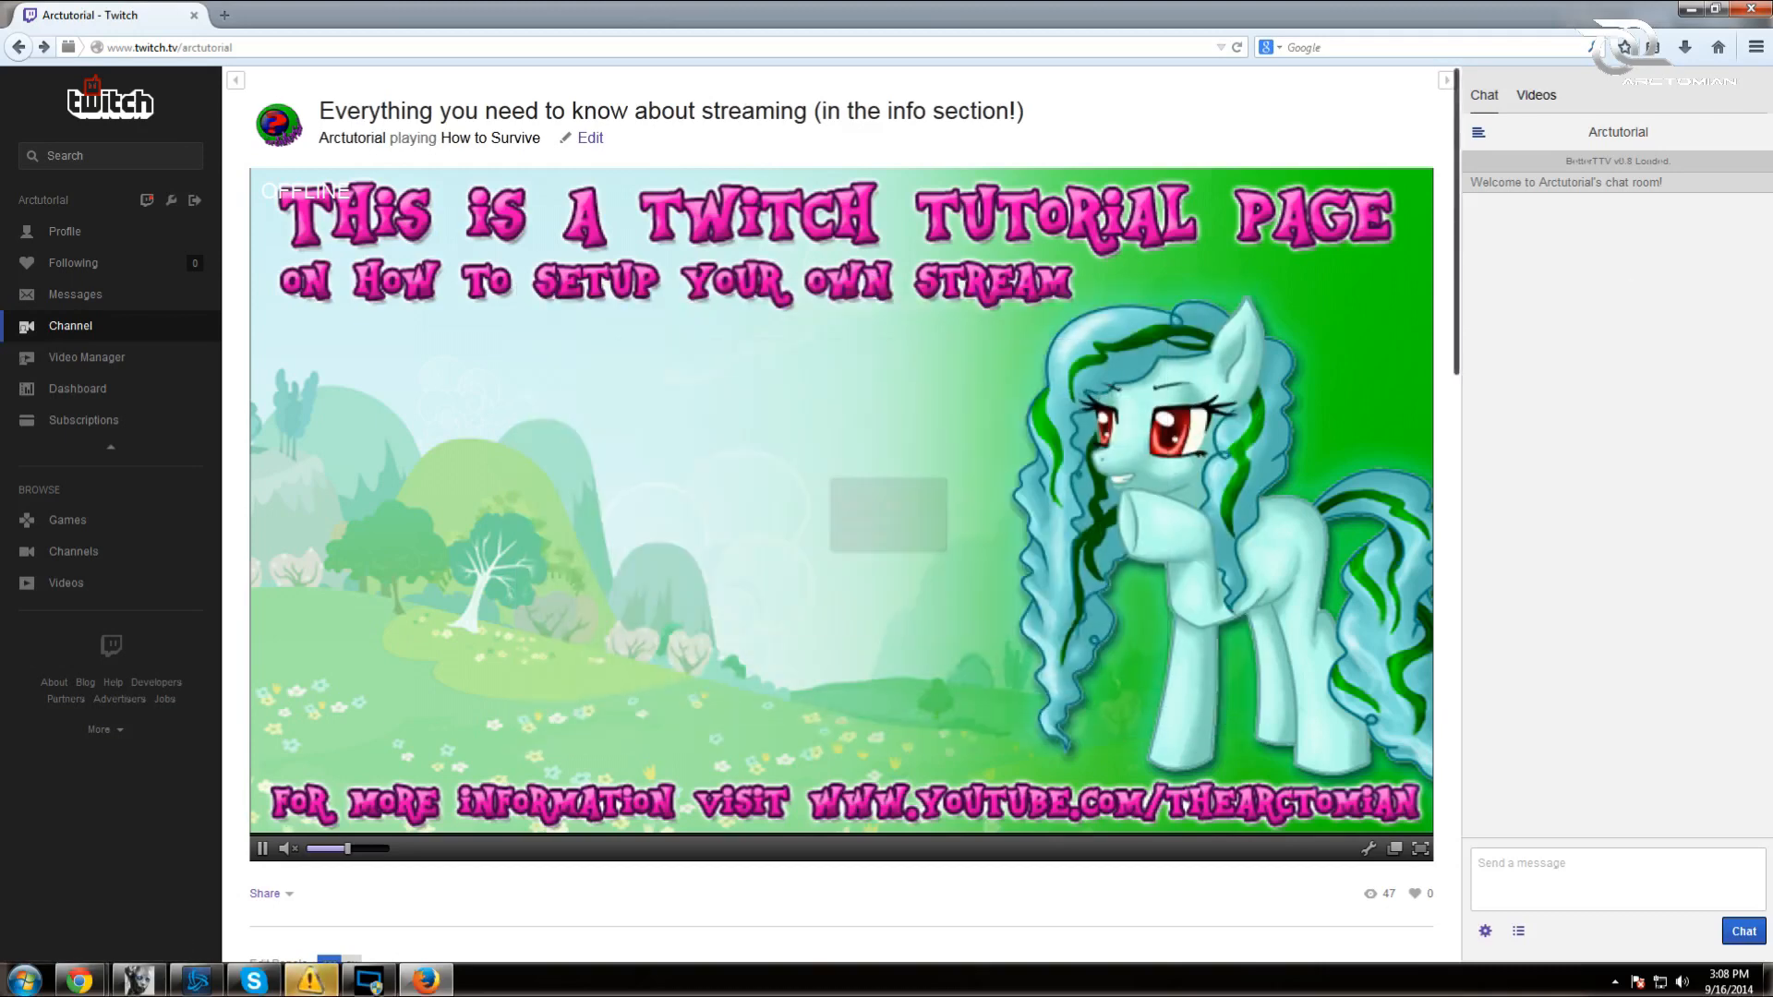
- Send the emoticon ":)" in the channel chat
{"action": "left_click", "coordinate": [1616, 878]}
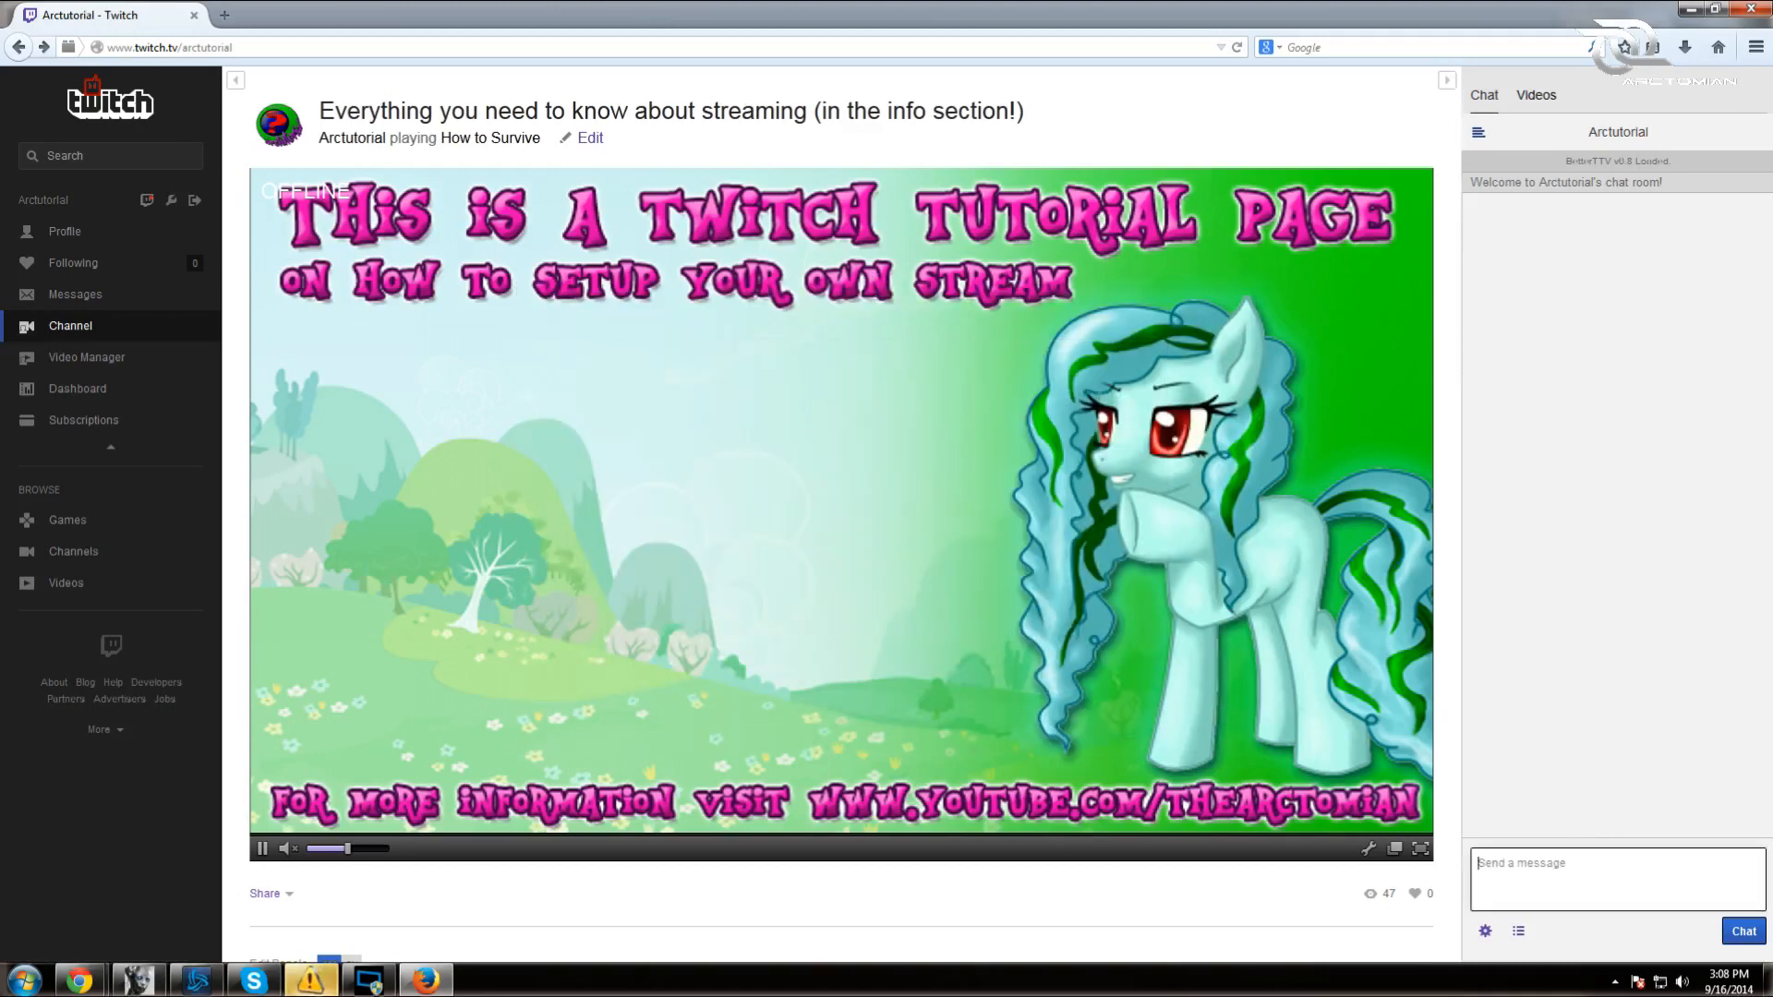
{"action": "type", "text": ":)"}
{"action": "key", "text": "Return"}
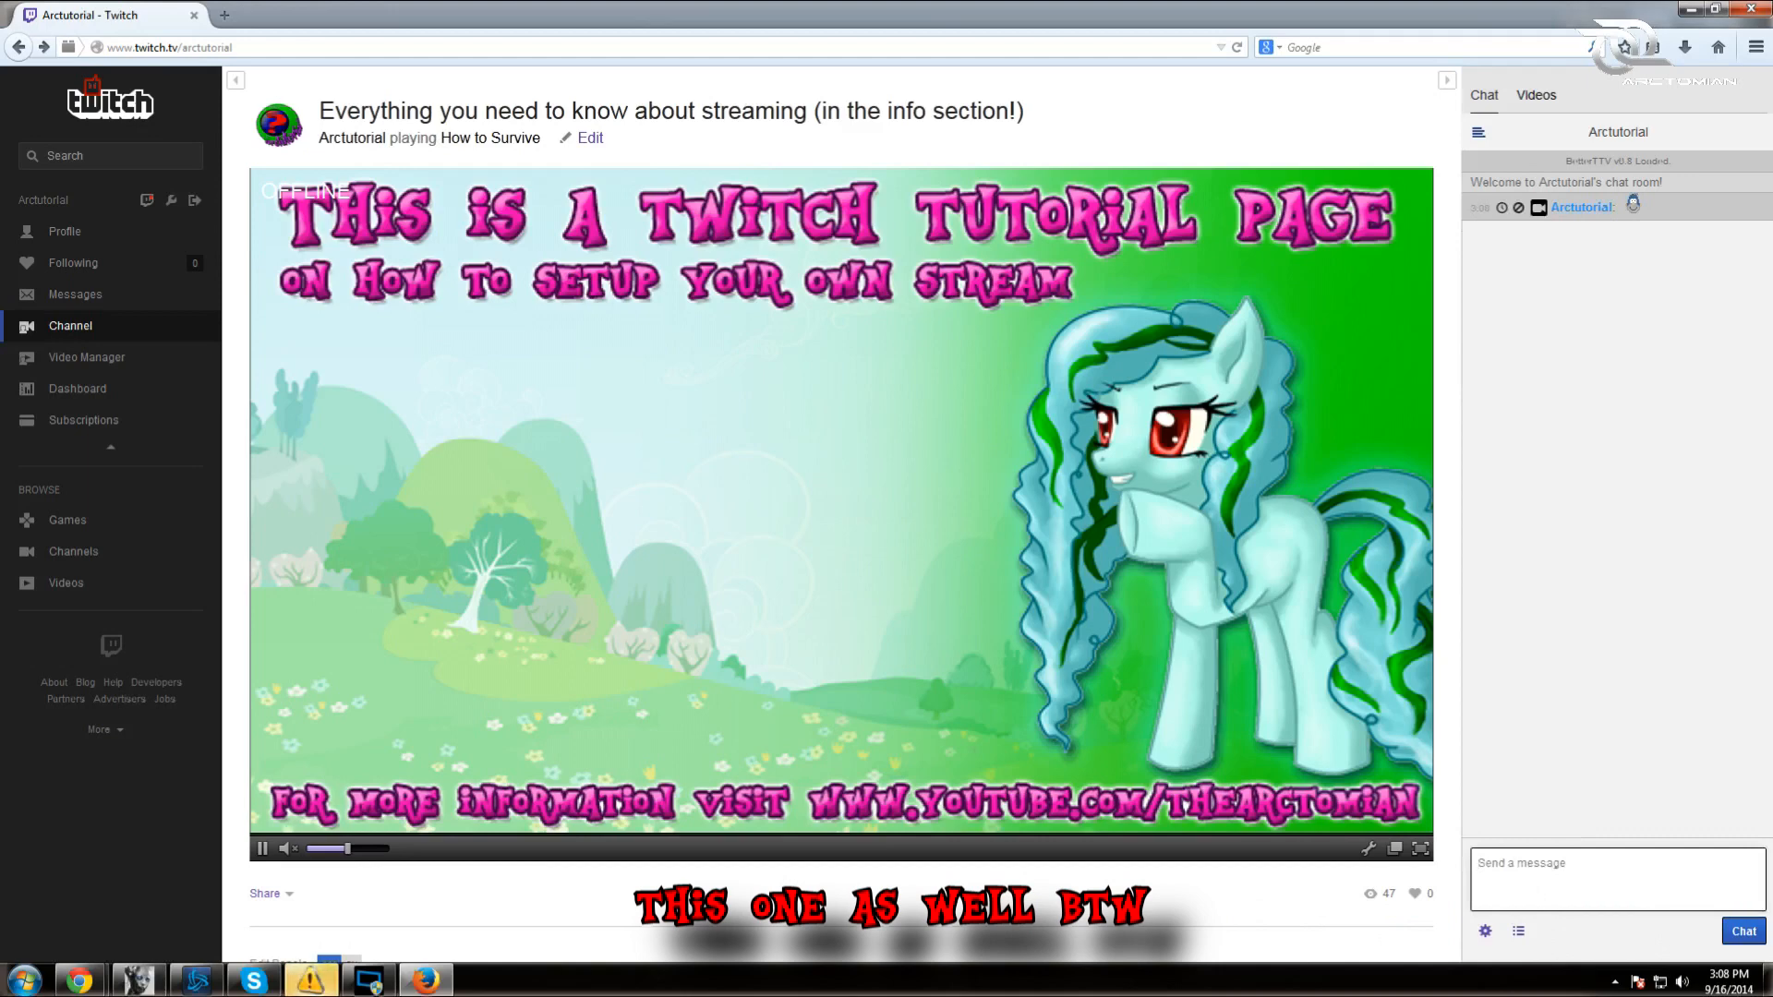
- Turn off Blue Buttons in the BetterTTV settings, close the window, and send another emoticon in the channel chat
{"action": "left_click", "coordinate": [146, 200]}
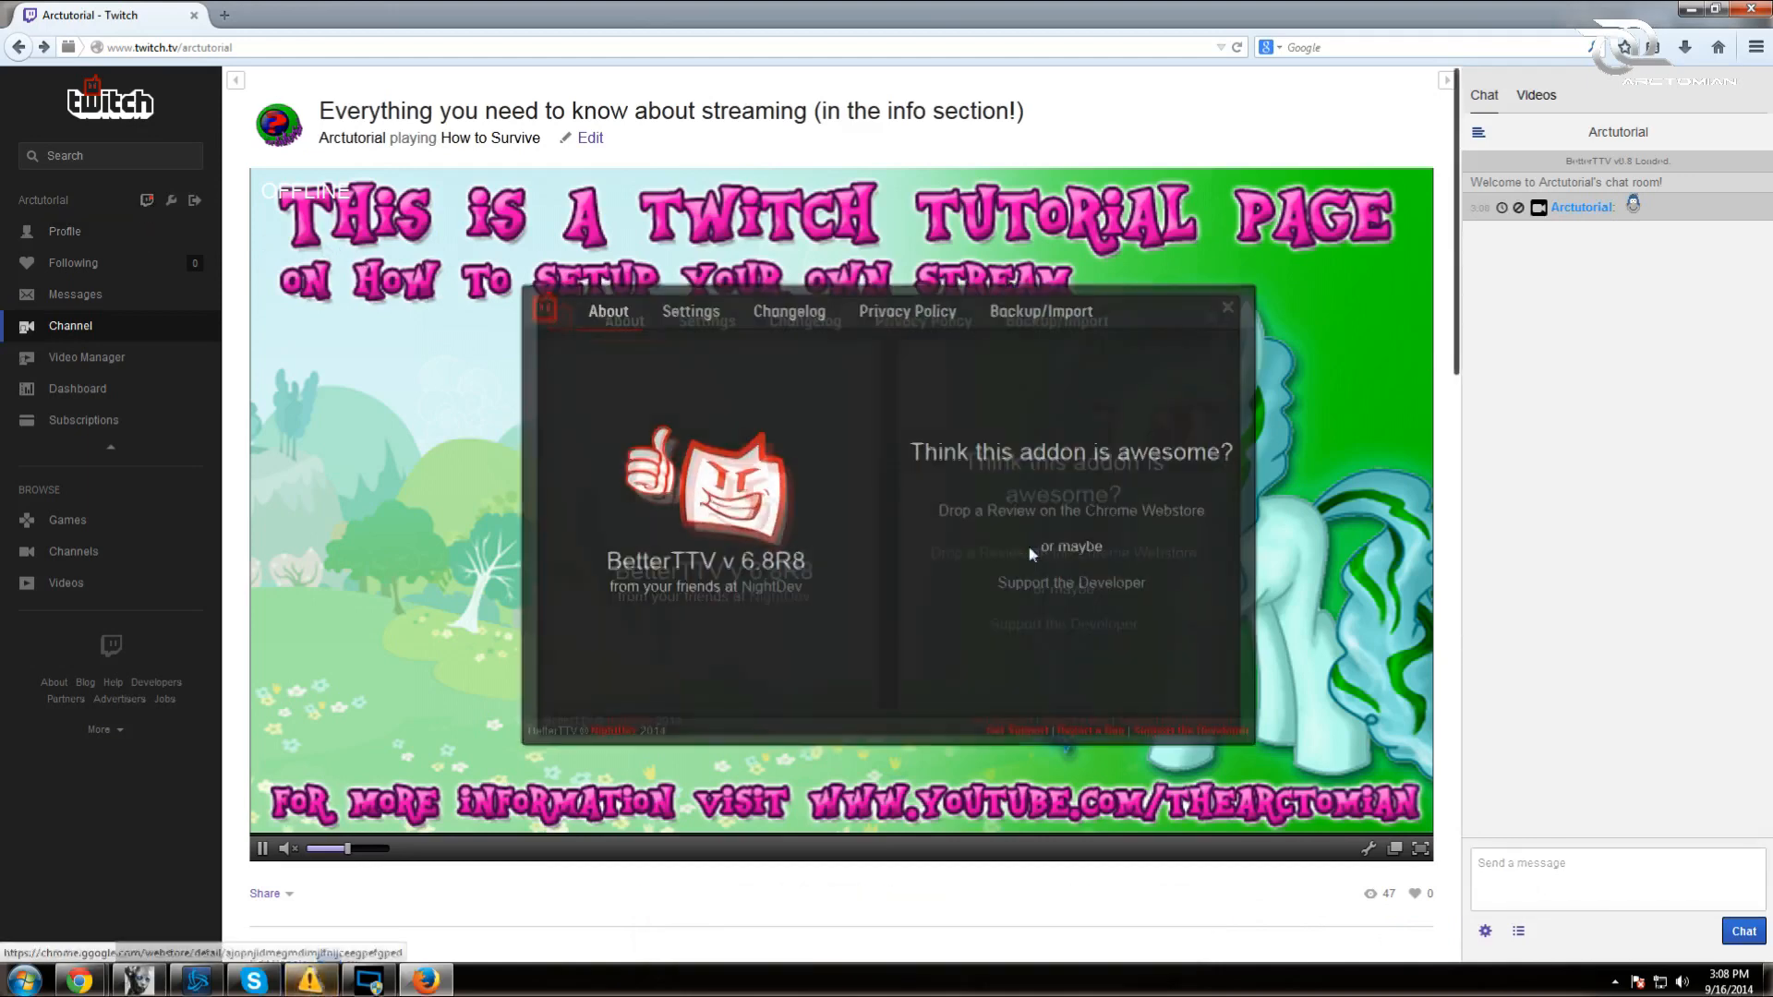
{"action": "left_click", "coordinate": [686, 311]}
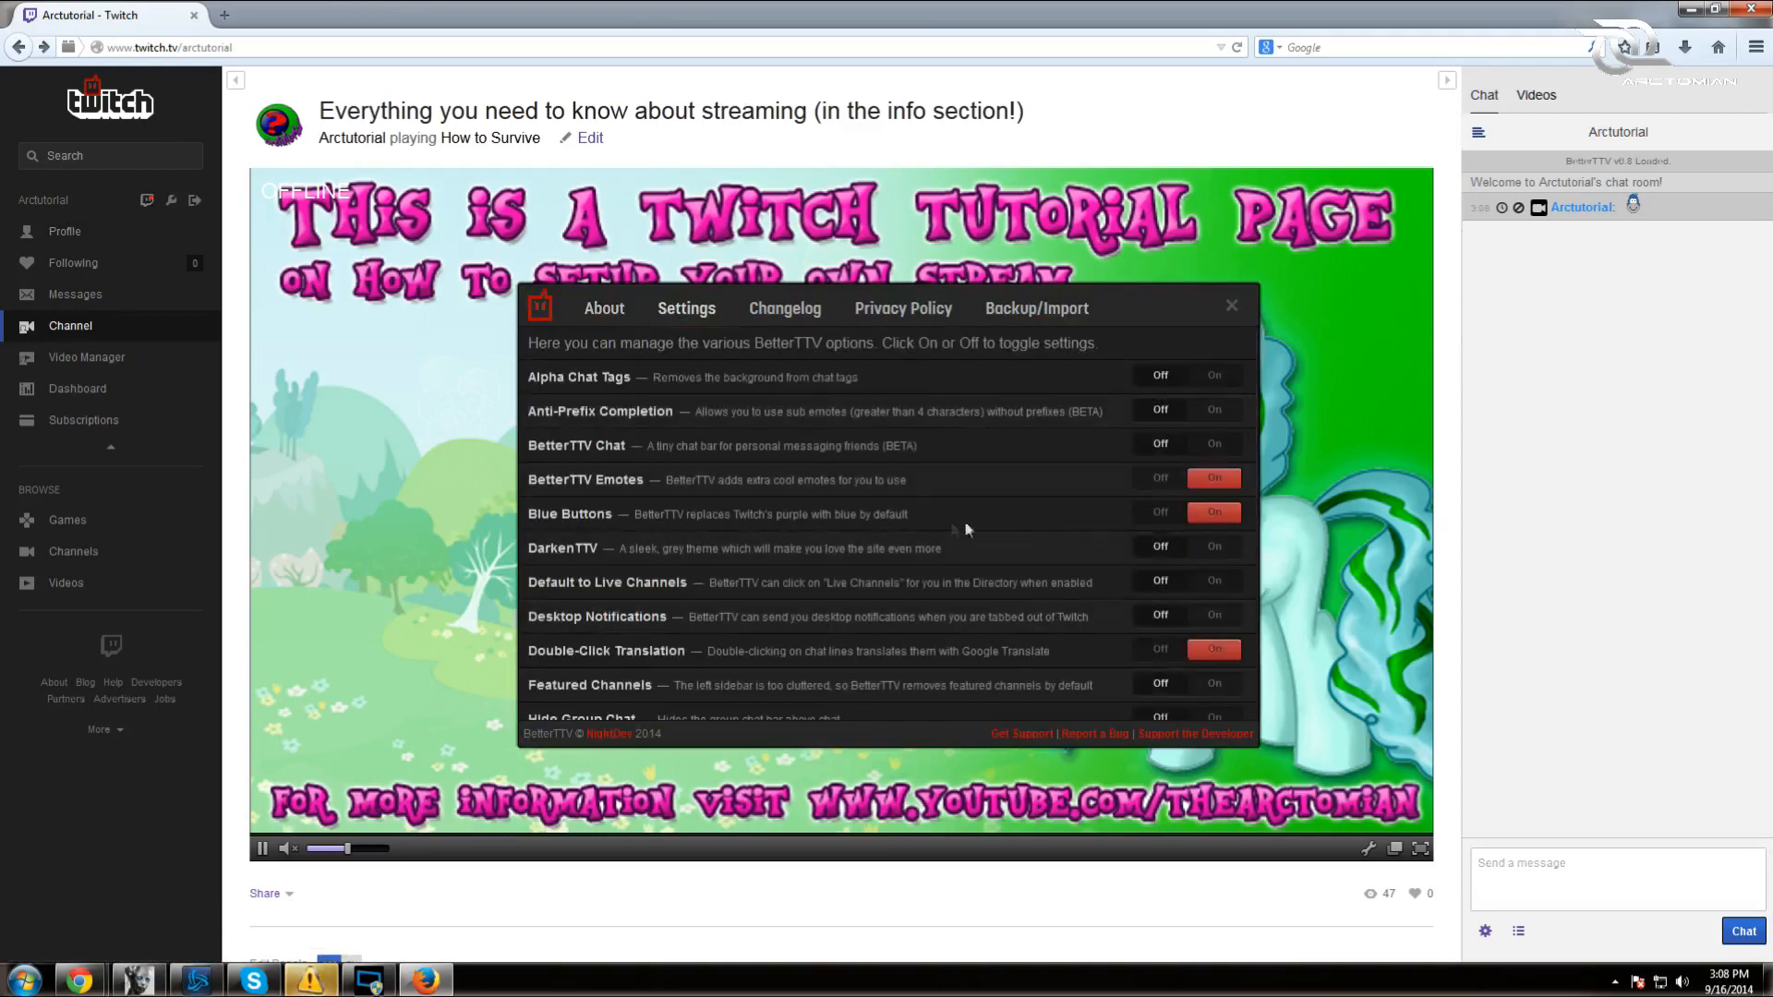
{"action": "left_click", "coordinate": [1163, 517]}
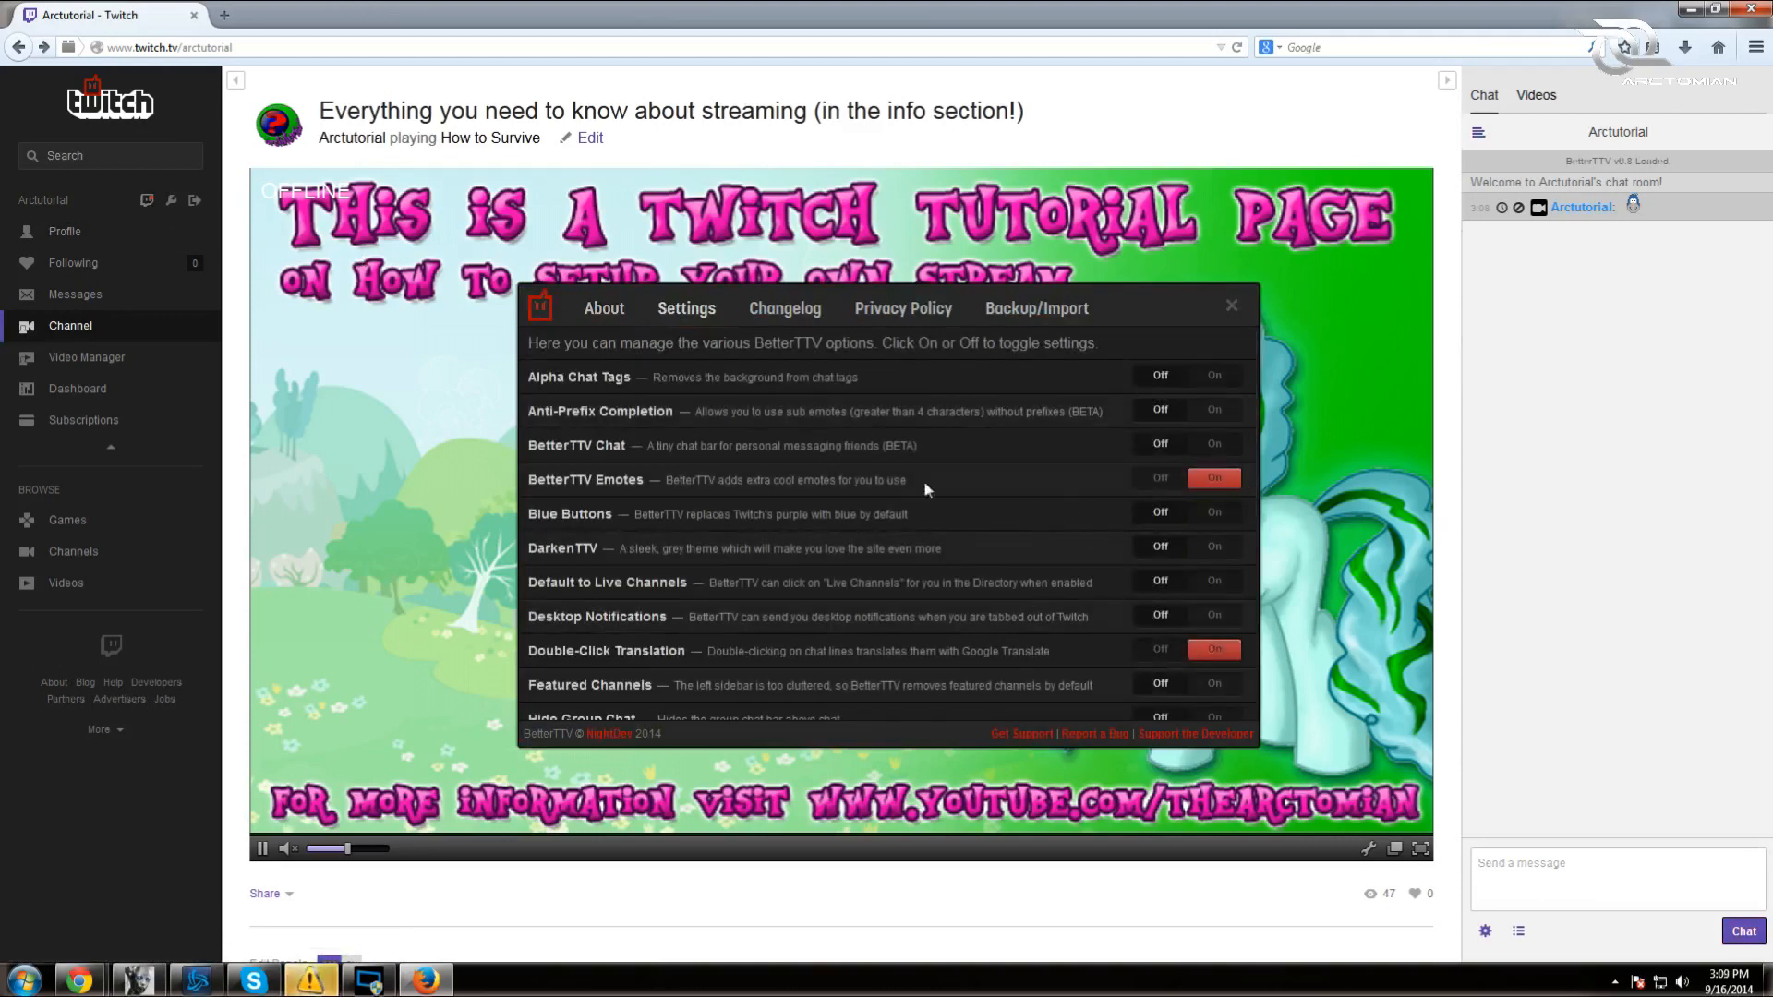
{"action": "scroll", "coordinate": [844, 486], "scroll_direction": "down", "scroll_amount": 5}
{"action": "scroll", "coordinate": [845, 495], "scroll_direction": "down", "scroll_amount": 3}
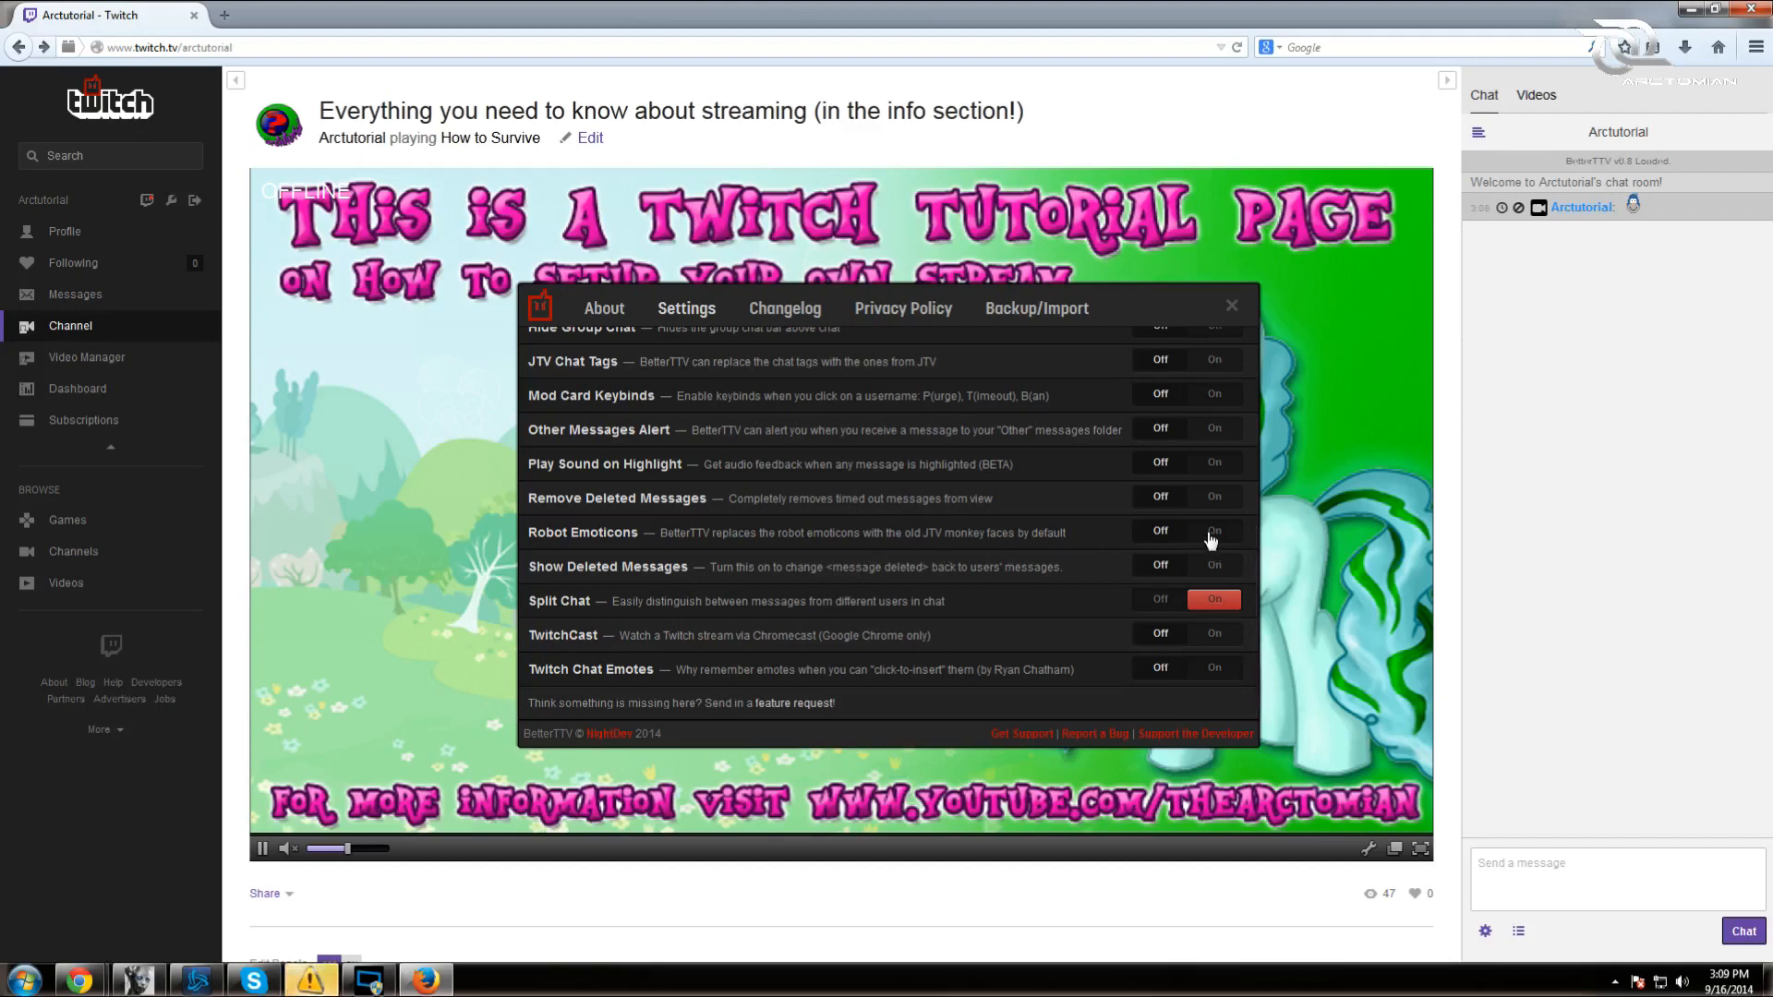
{"action": "scroll", "coordinate": [1214, 532], "scroll_direction": "up", "scroll_amount": 8}
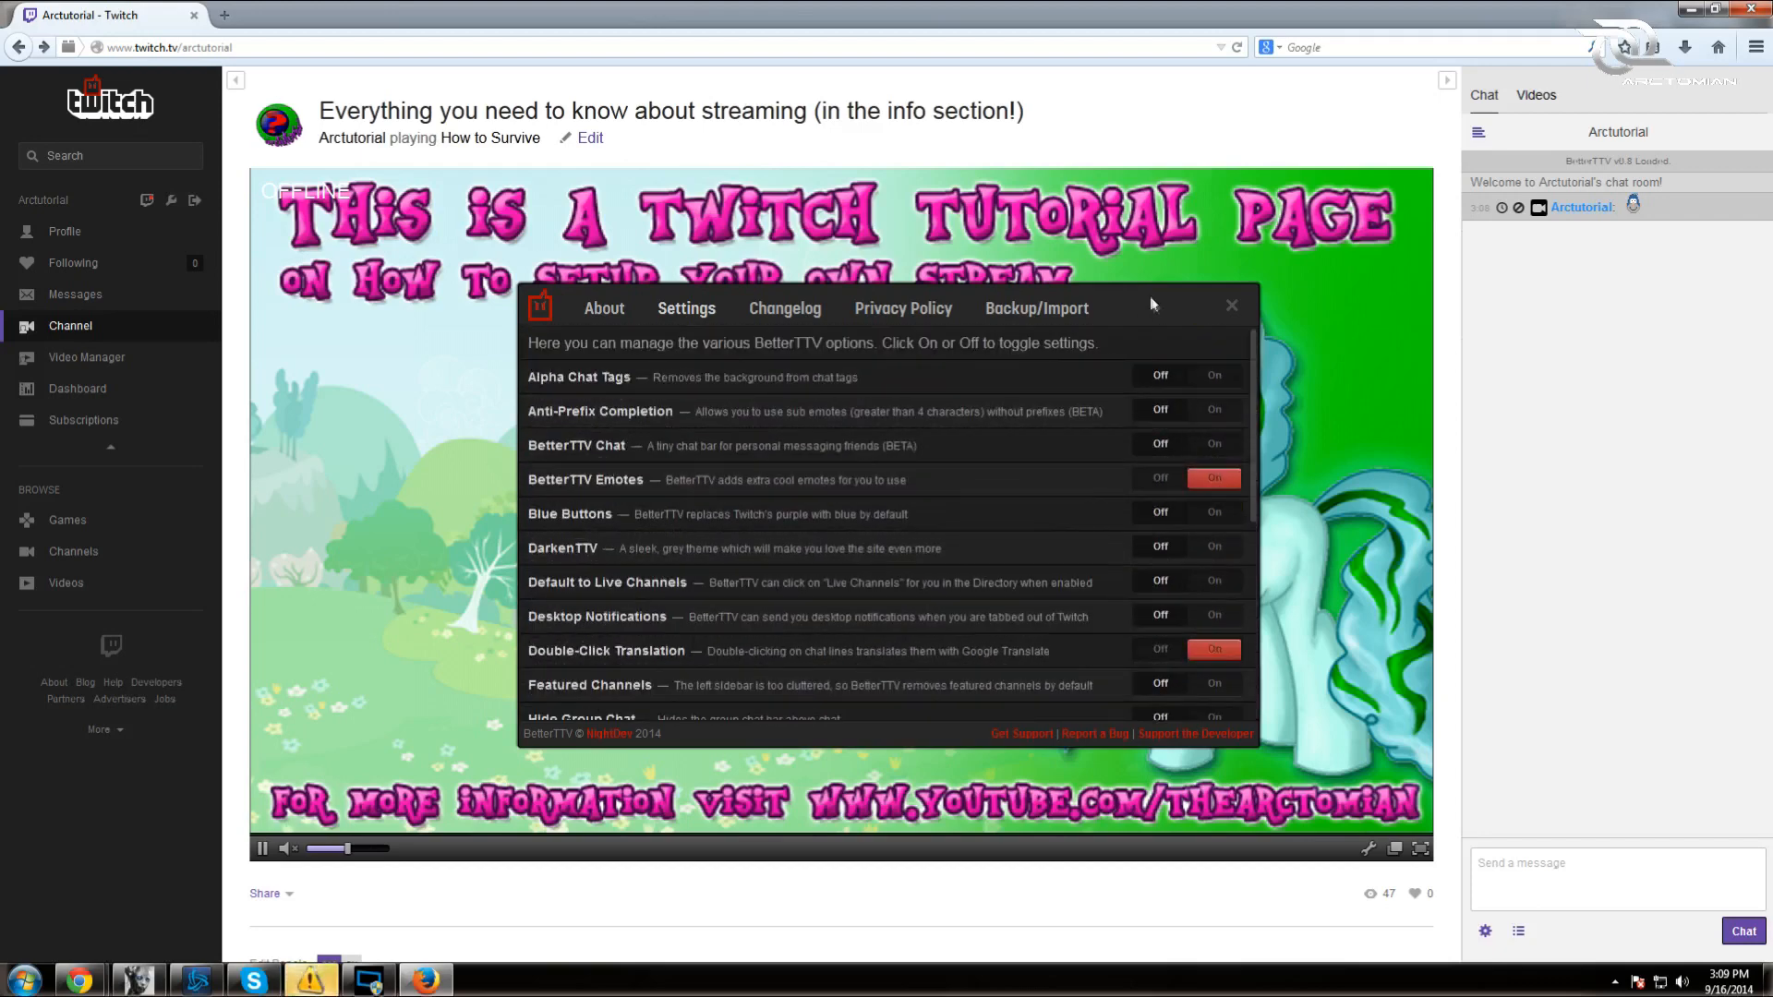
{"action": "left_click", "coordinate": [1232, 305]}
{"action": "left_click", "coordinate": [1623, 860]}
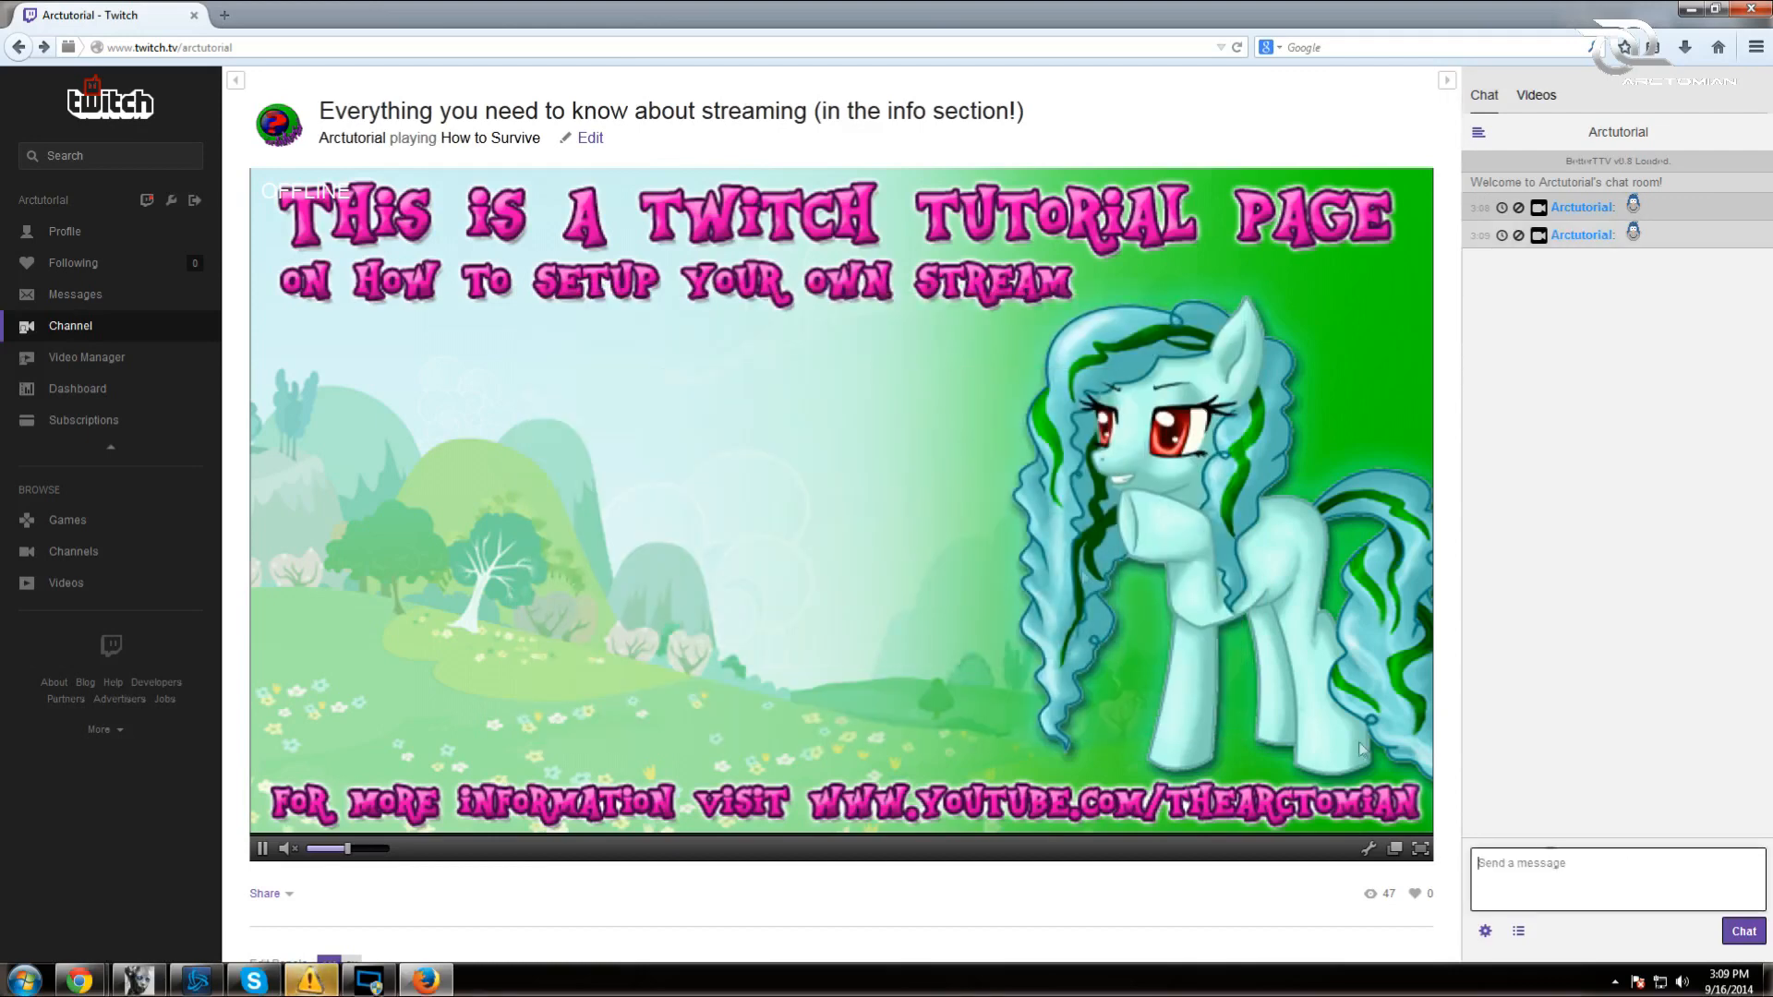
- Reopen the BetterTTV settings and turn on Blue Buttons and BetterTTV Chat
{"action": "left_click", "coordinate": [147, 199]}
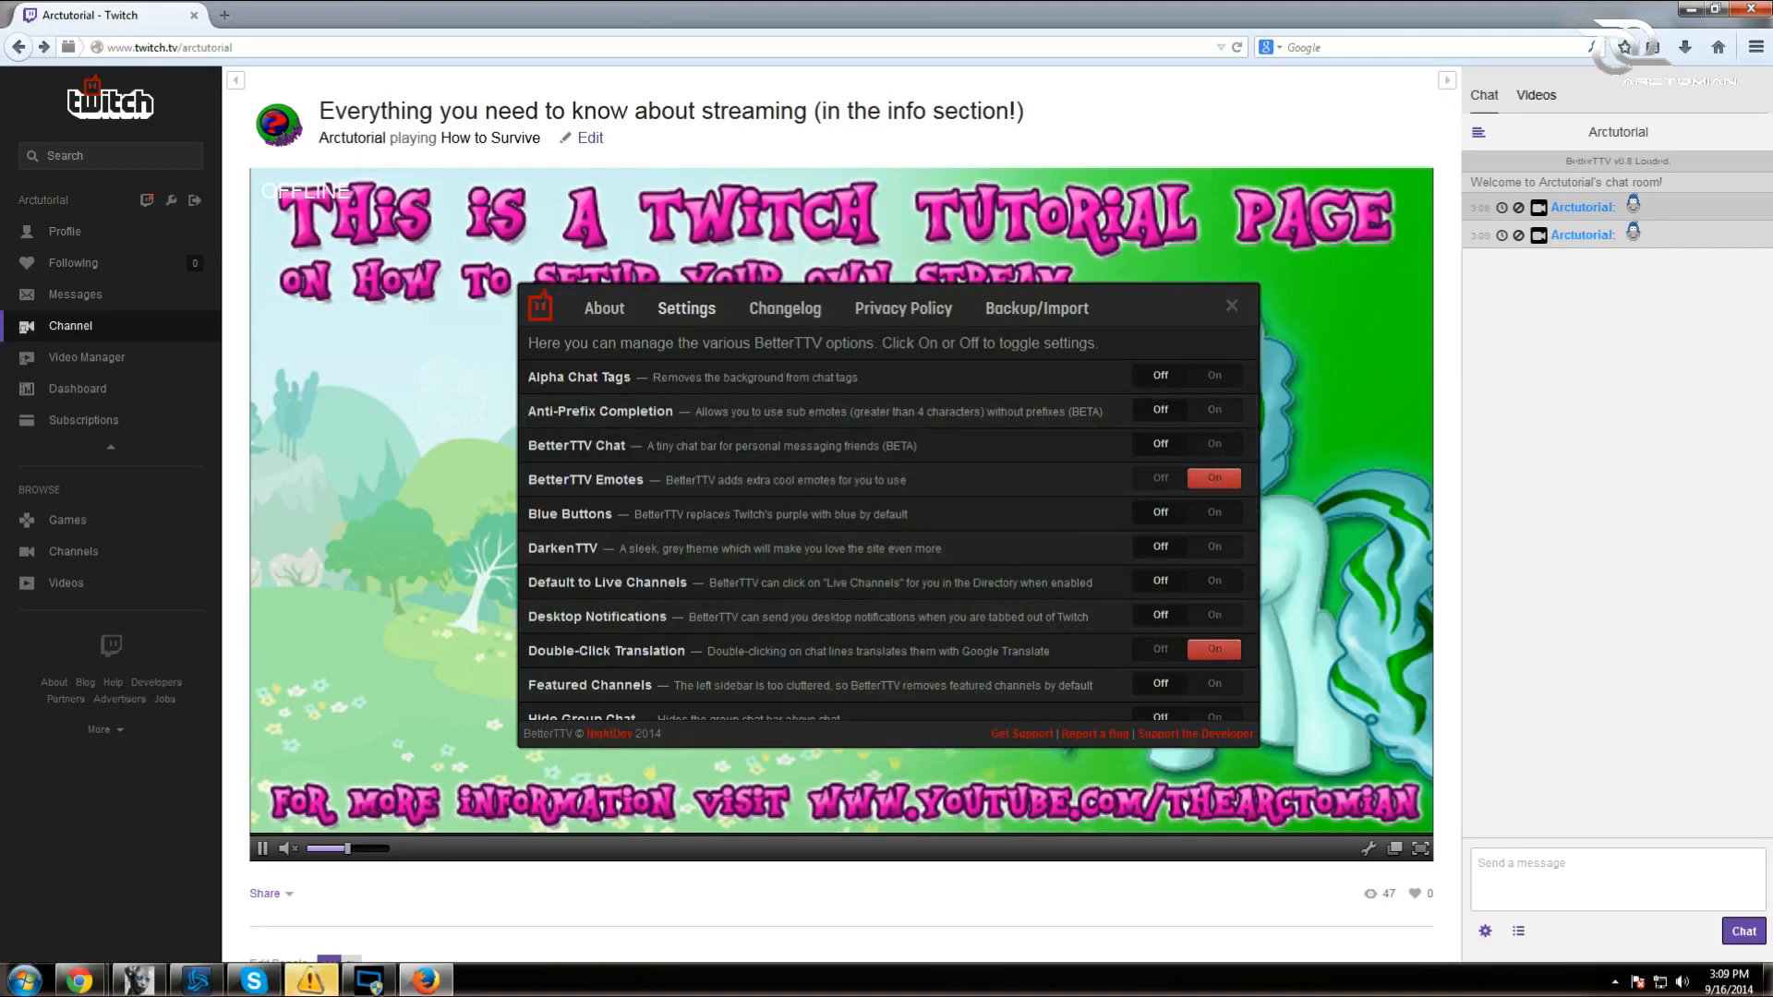
{"action": "left_click", "coordinate": [1215, 512]}
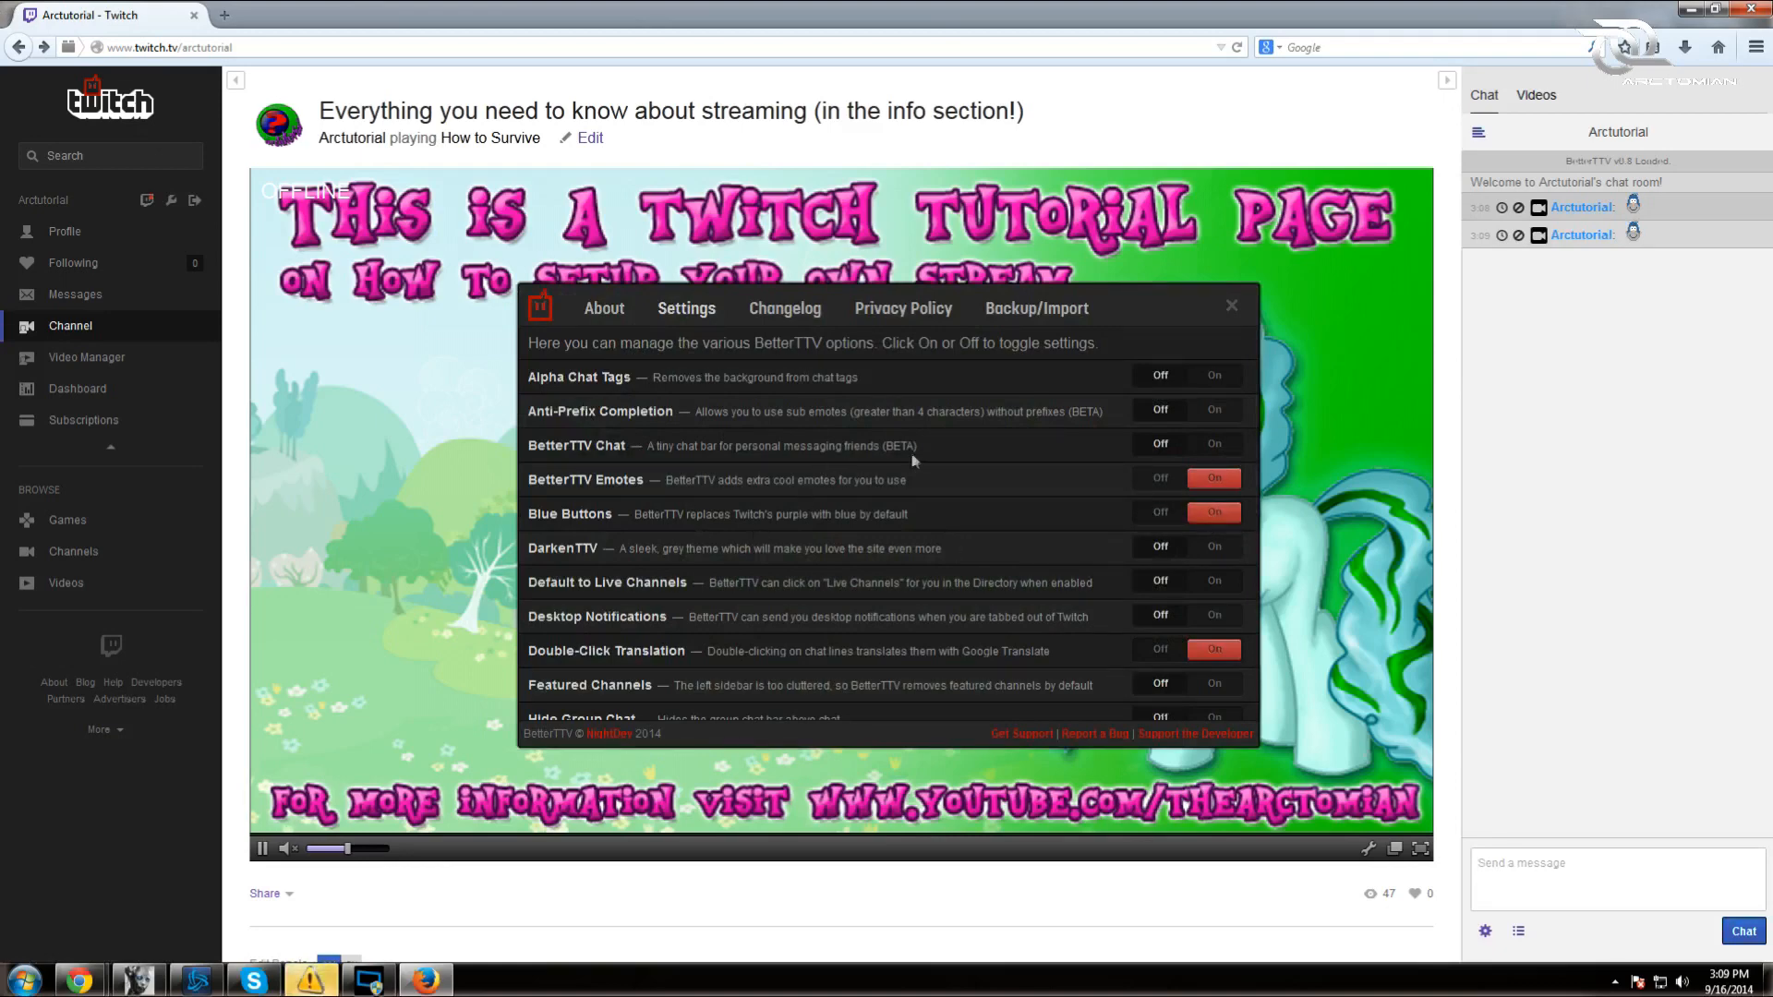
{"action": "left_click", "coordinate": [1212, 445]}
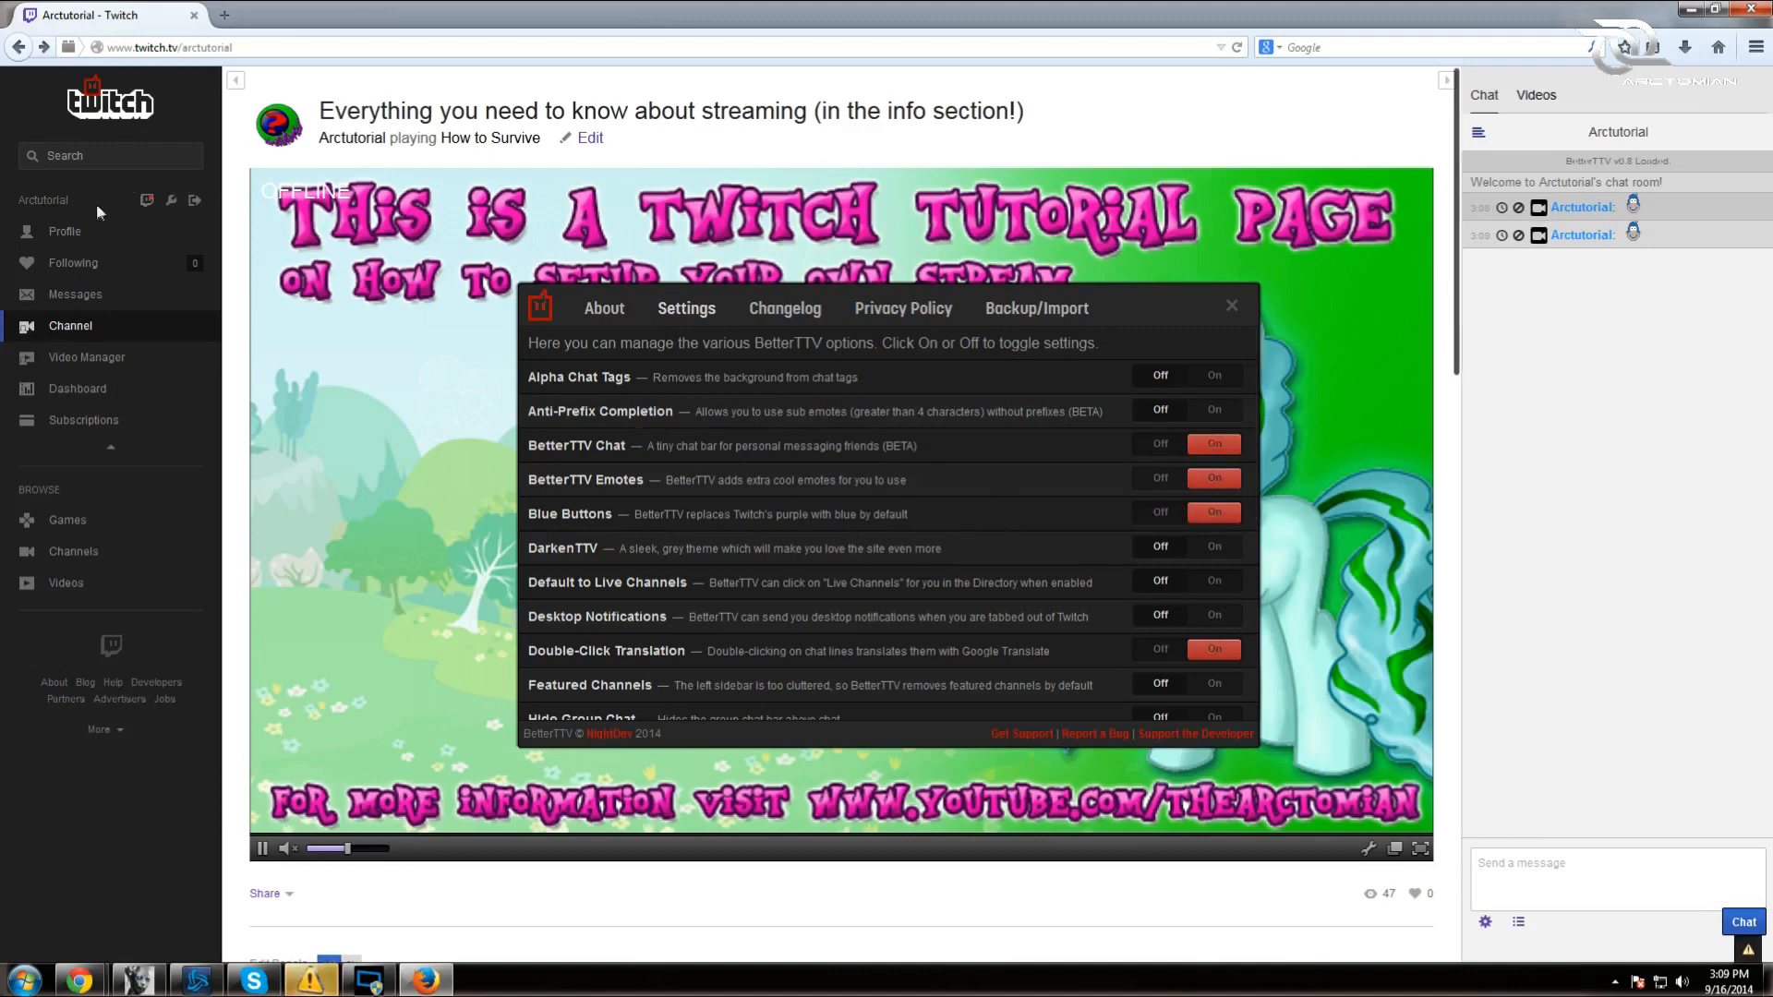
- Turn on Robot Emoticons in the BetterTTV settings
{"action": "scroll", "coordinate": [975, 443], "scroll_direction": "down", "scroll_amount": 2}
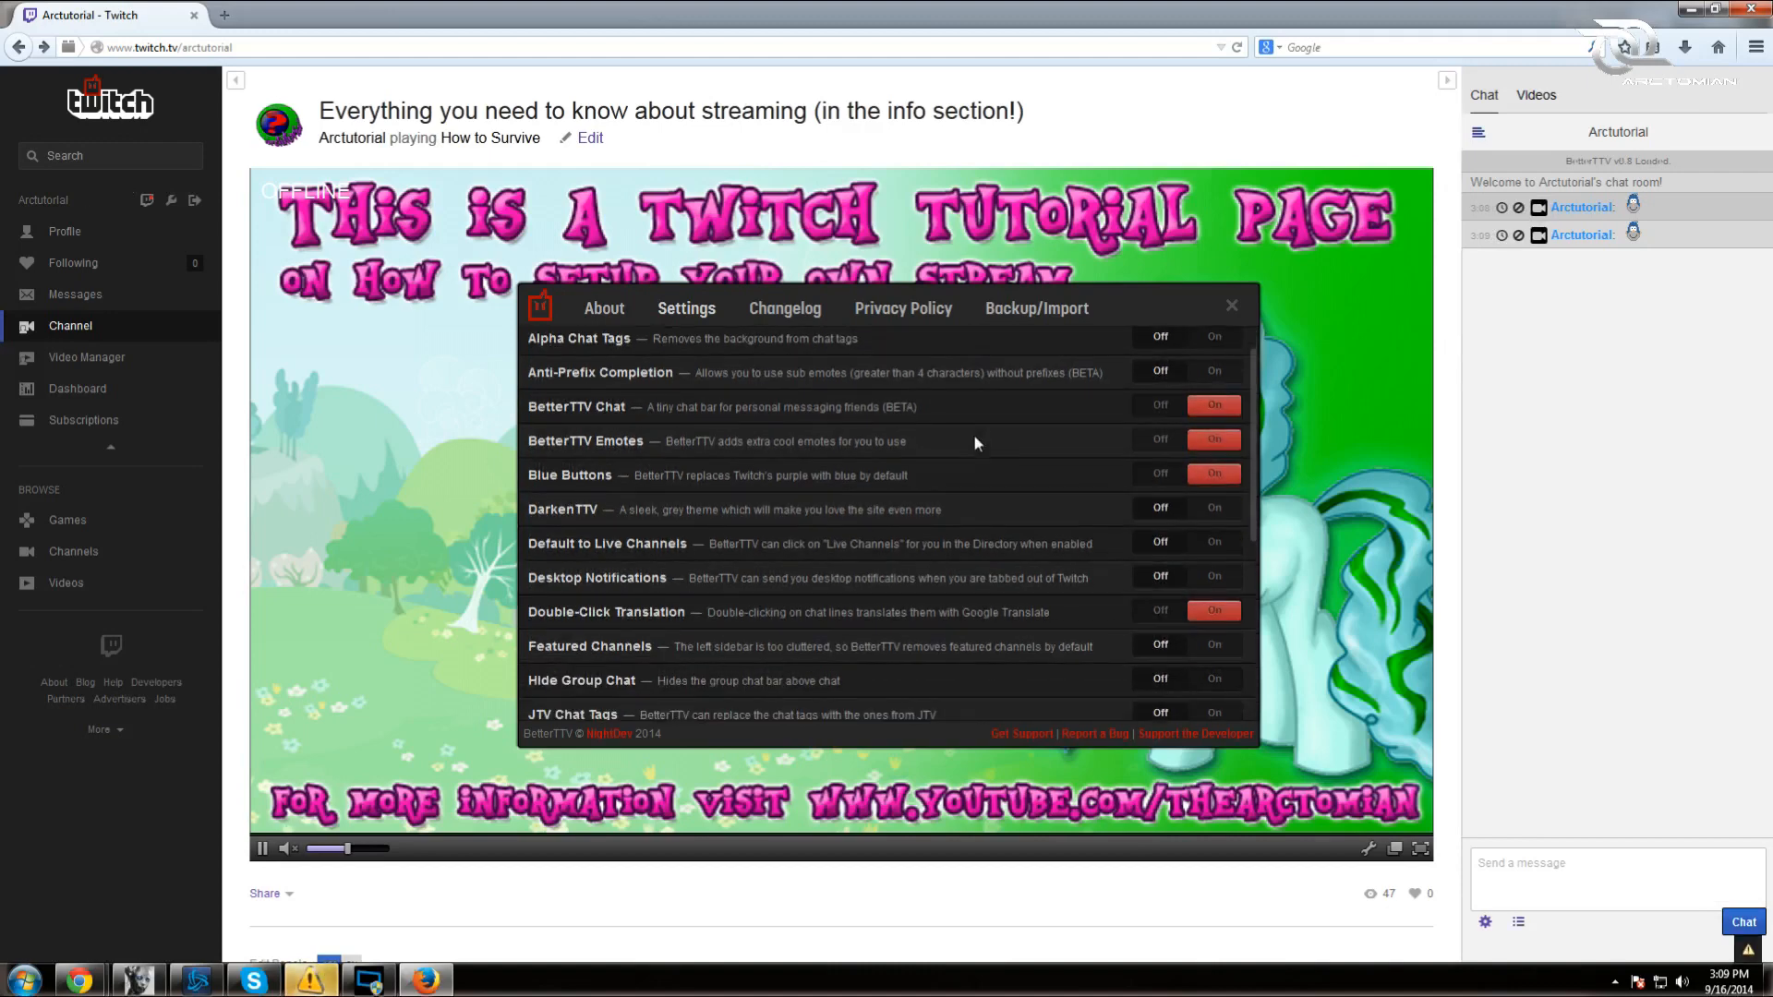
{"action": "scroll", "coordinate": [609, 637], "scroll_direction": "down", "scroll_amount": 3}
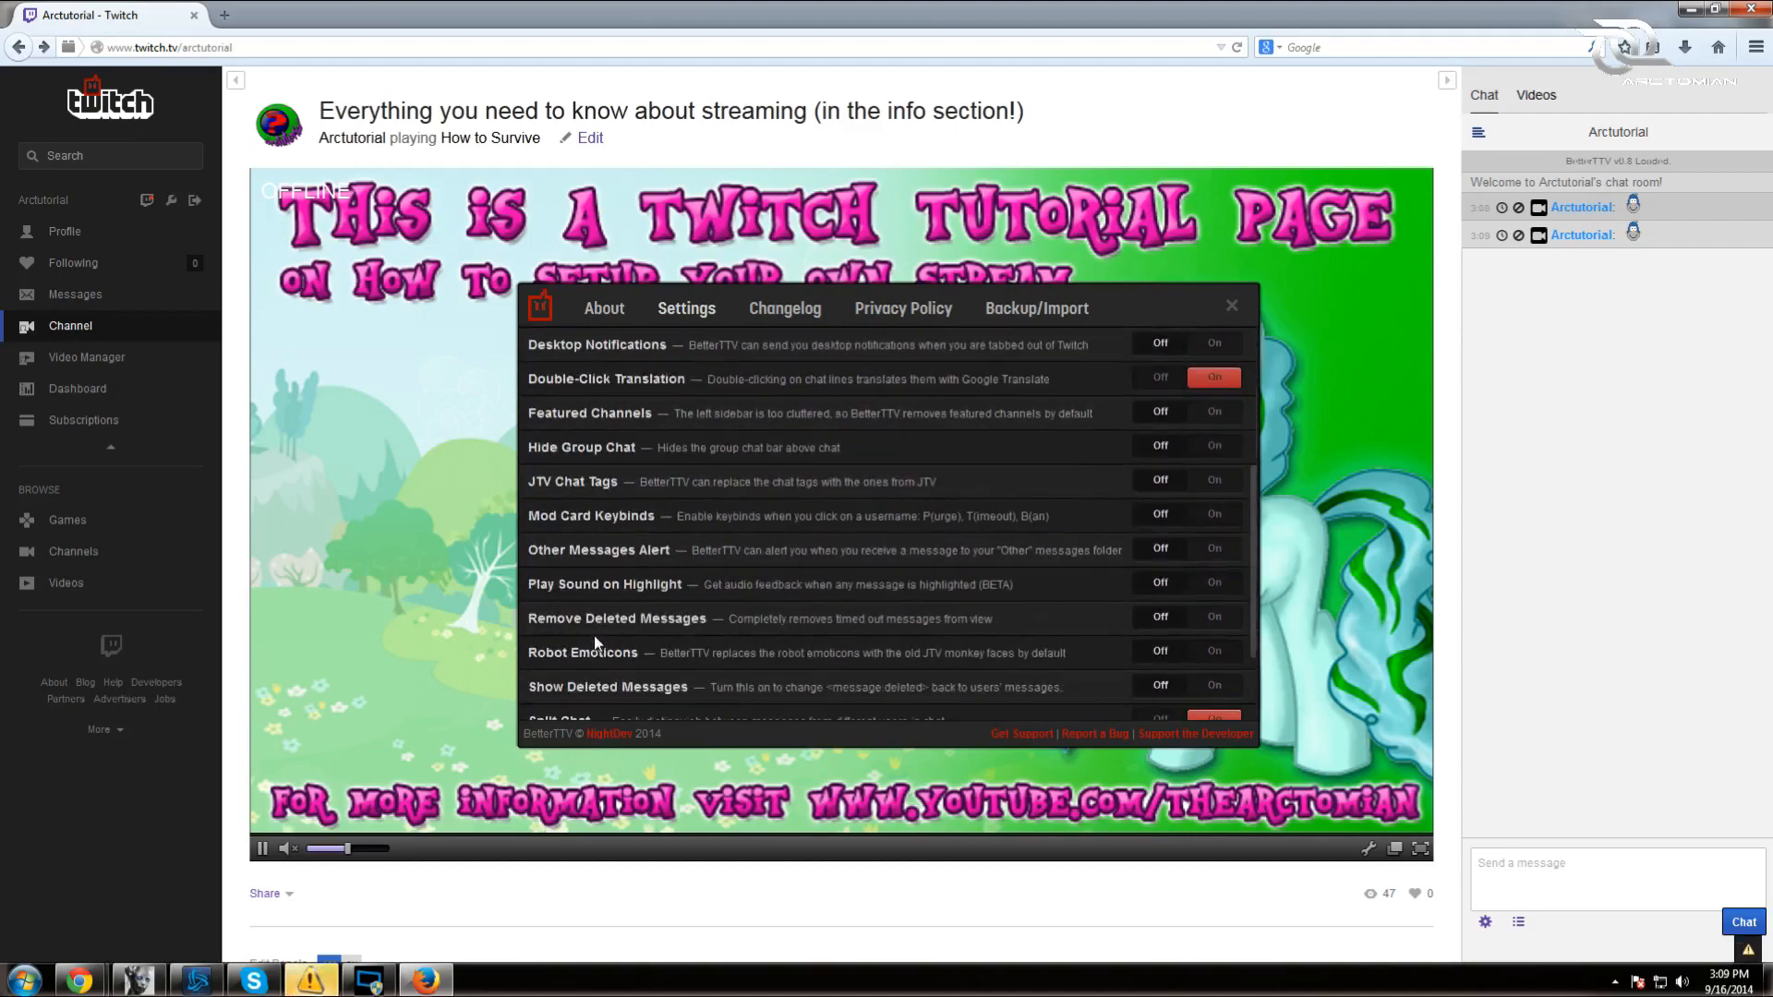
{"action": "scroll", "coordinate": [722, 566], "scroll_direction": "up", "scroll_amount": 5}
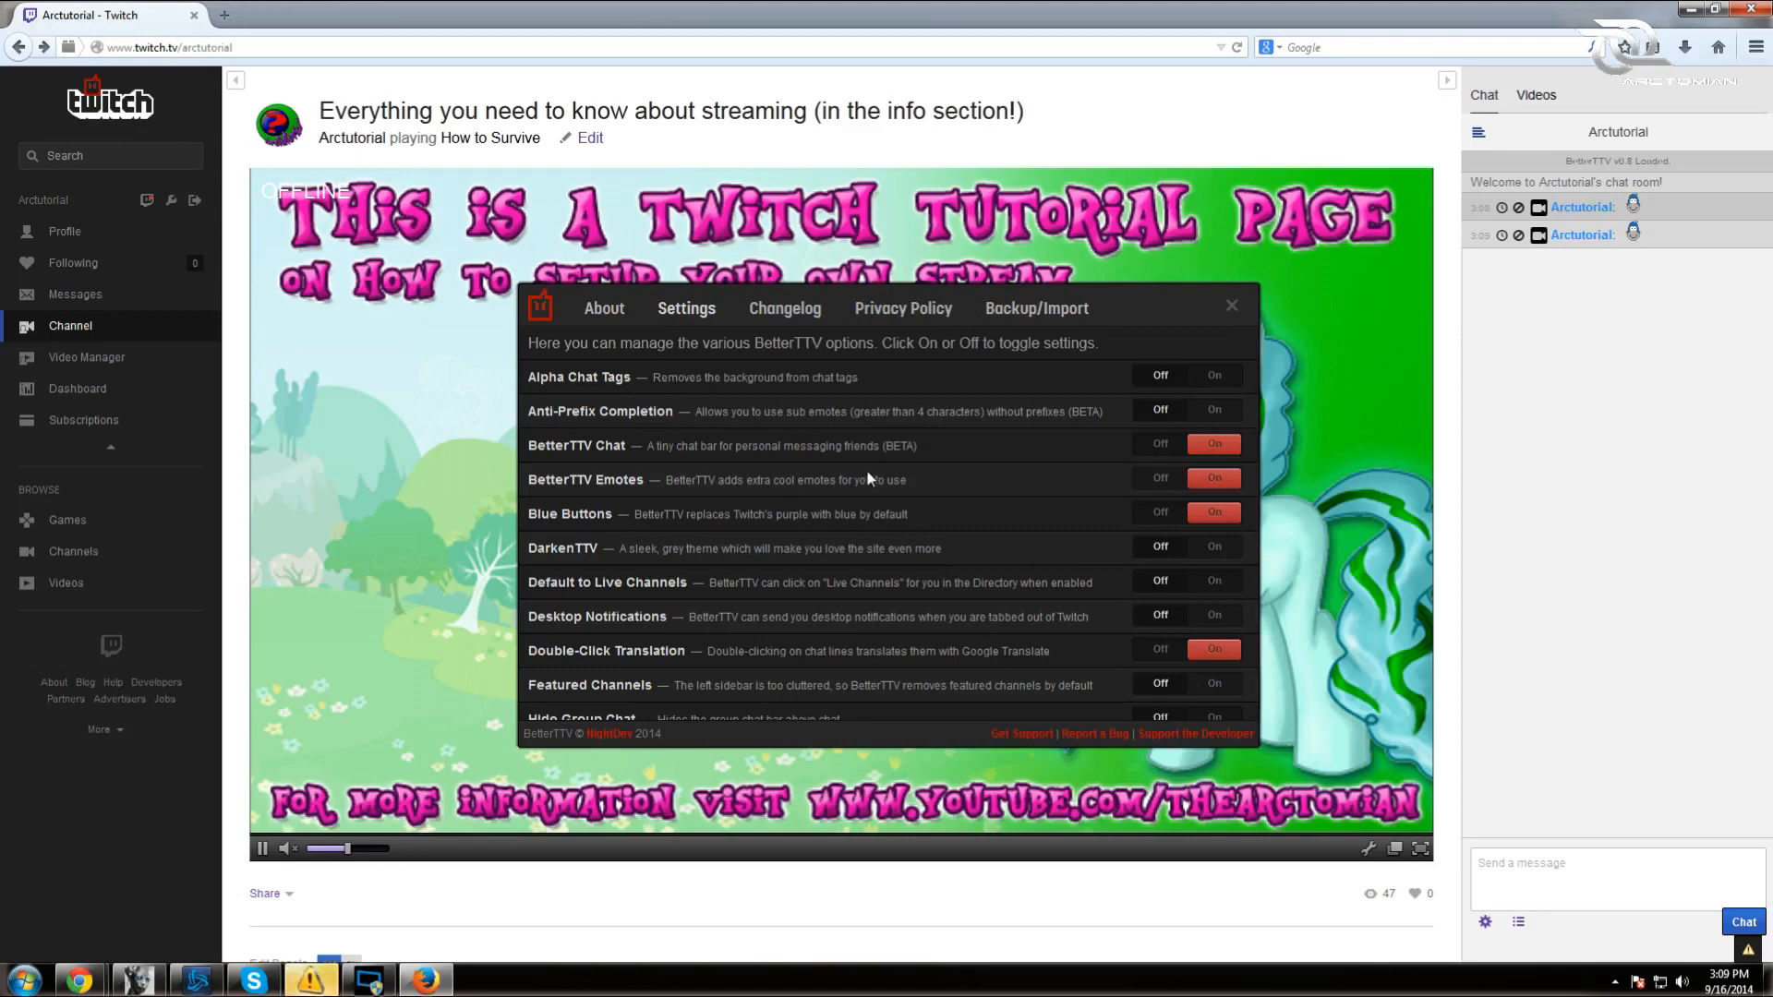
{"action": "scroll", "coordinate": [866, 476], "scroll_direction": "down", "scroll_amount": 8}
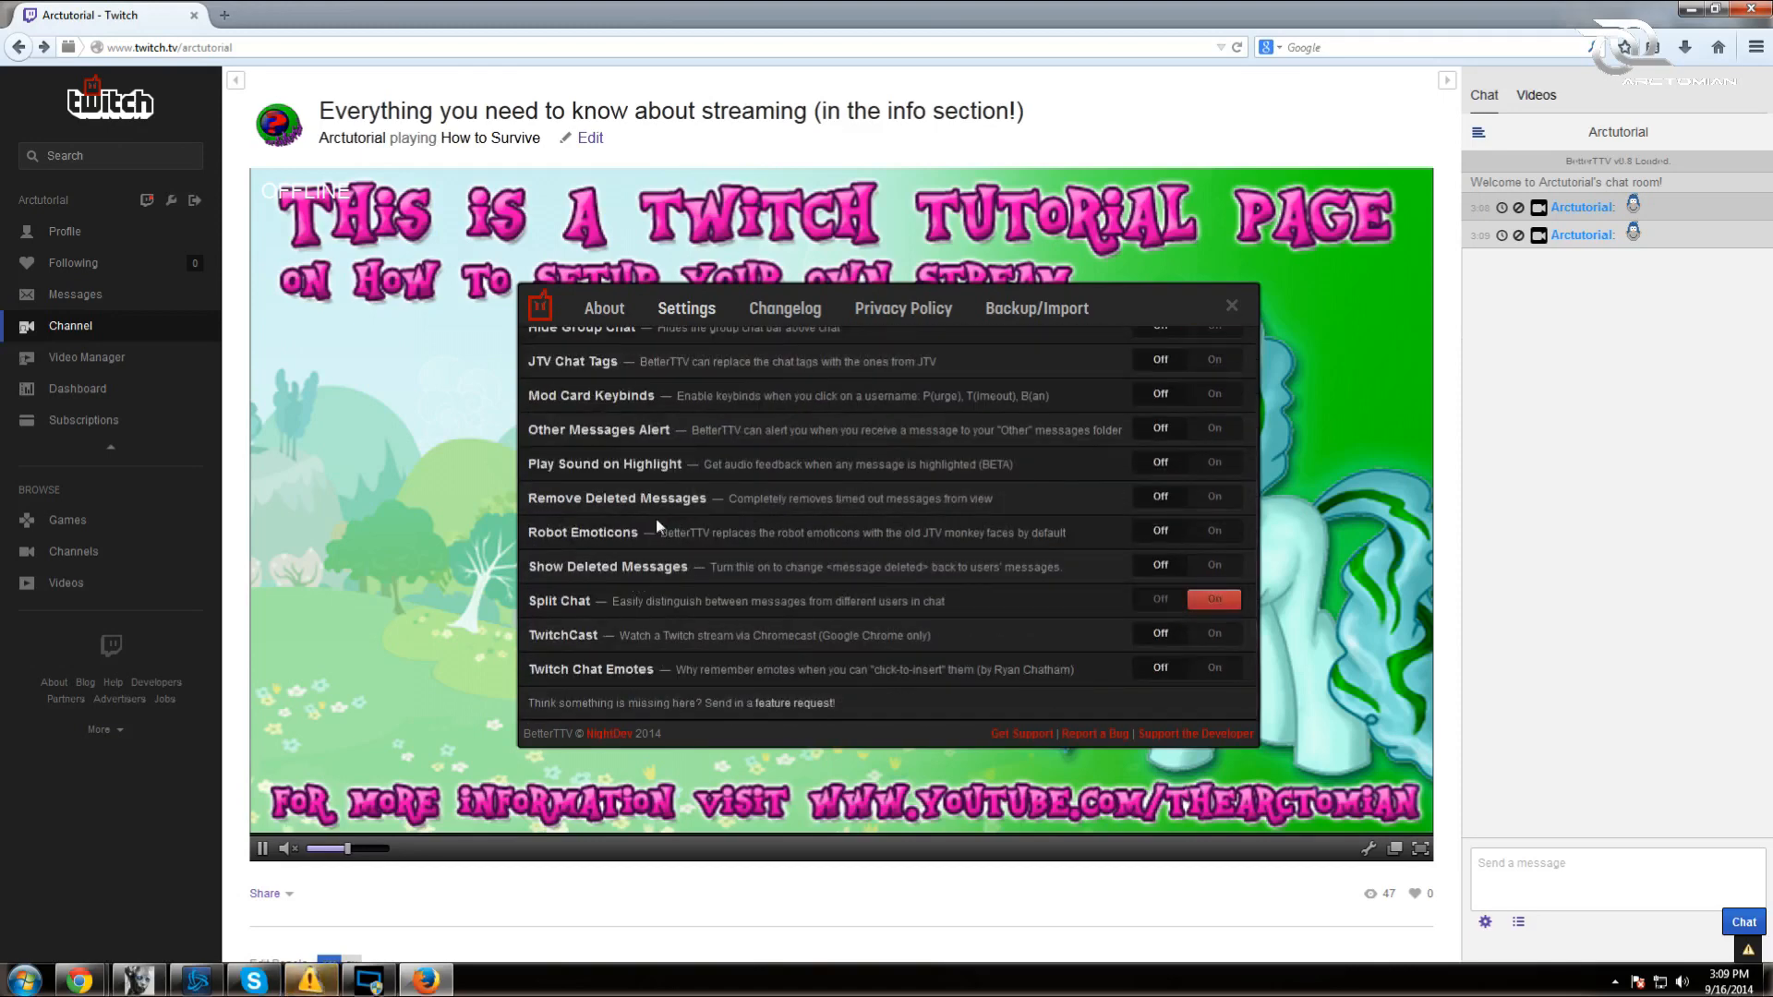
{"action": "left_click", "coordinate": [1215, 532]}
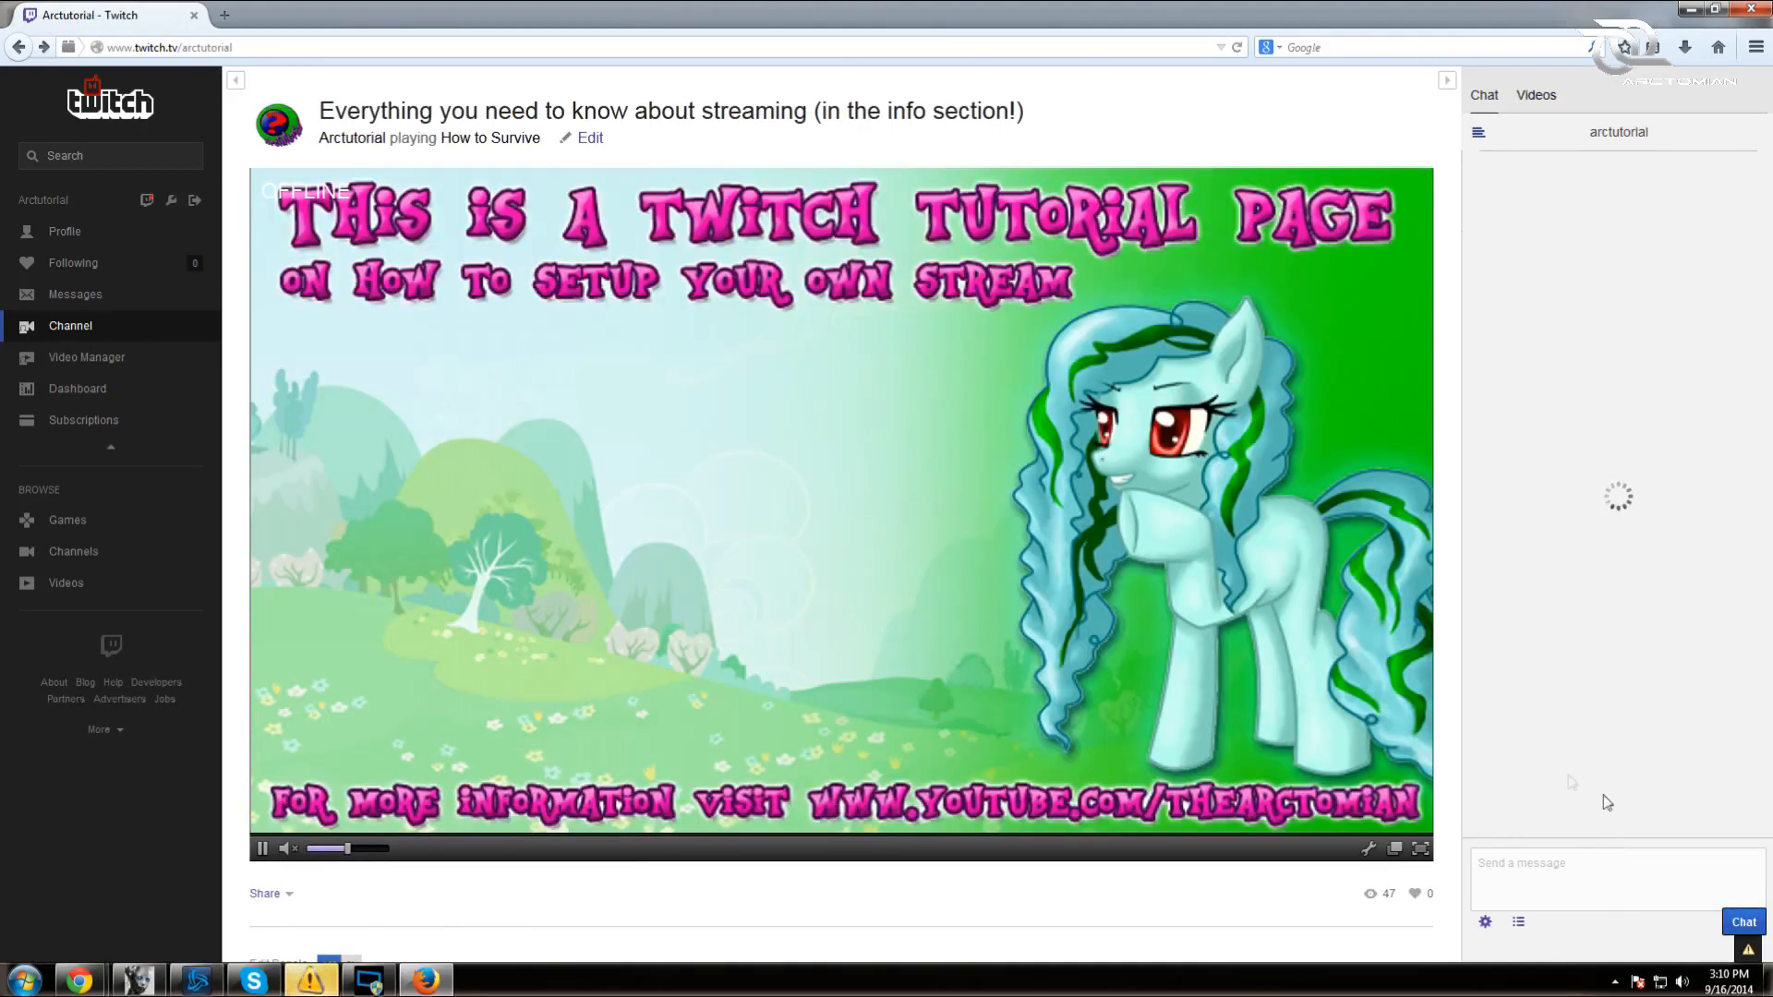
- Log in to BetterTTV Chat through the login warning on the channel's chat bar and close the friends page
{"action": "mouse_move", "coordinate": [1751, 953]}
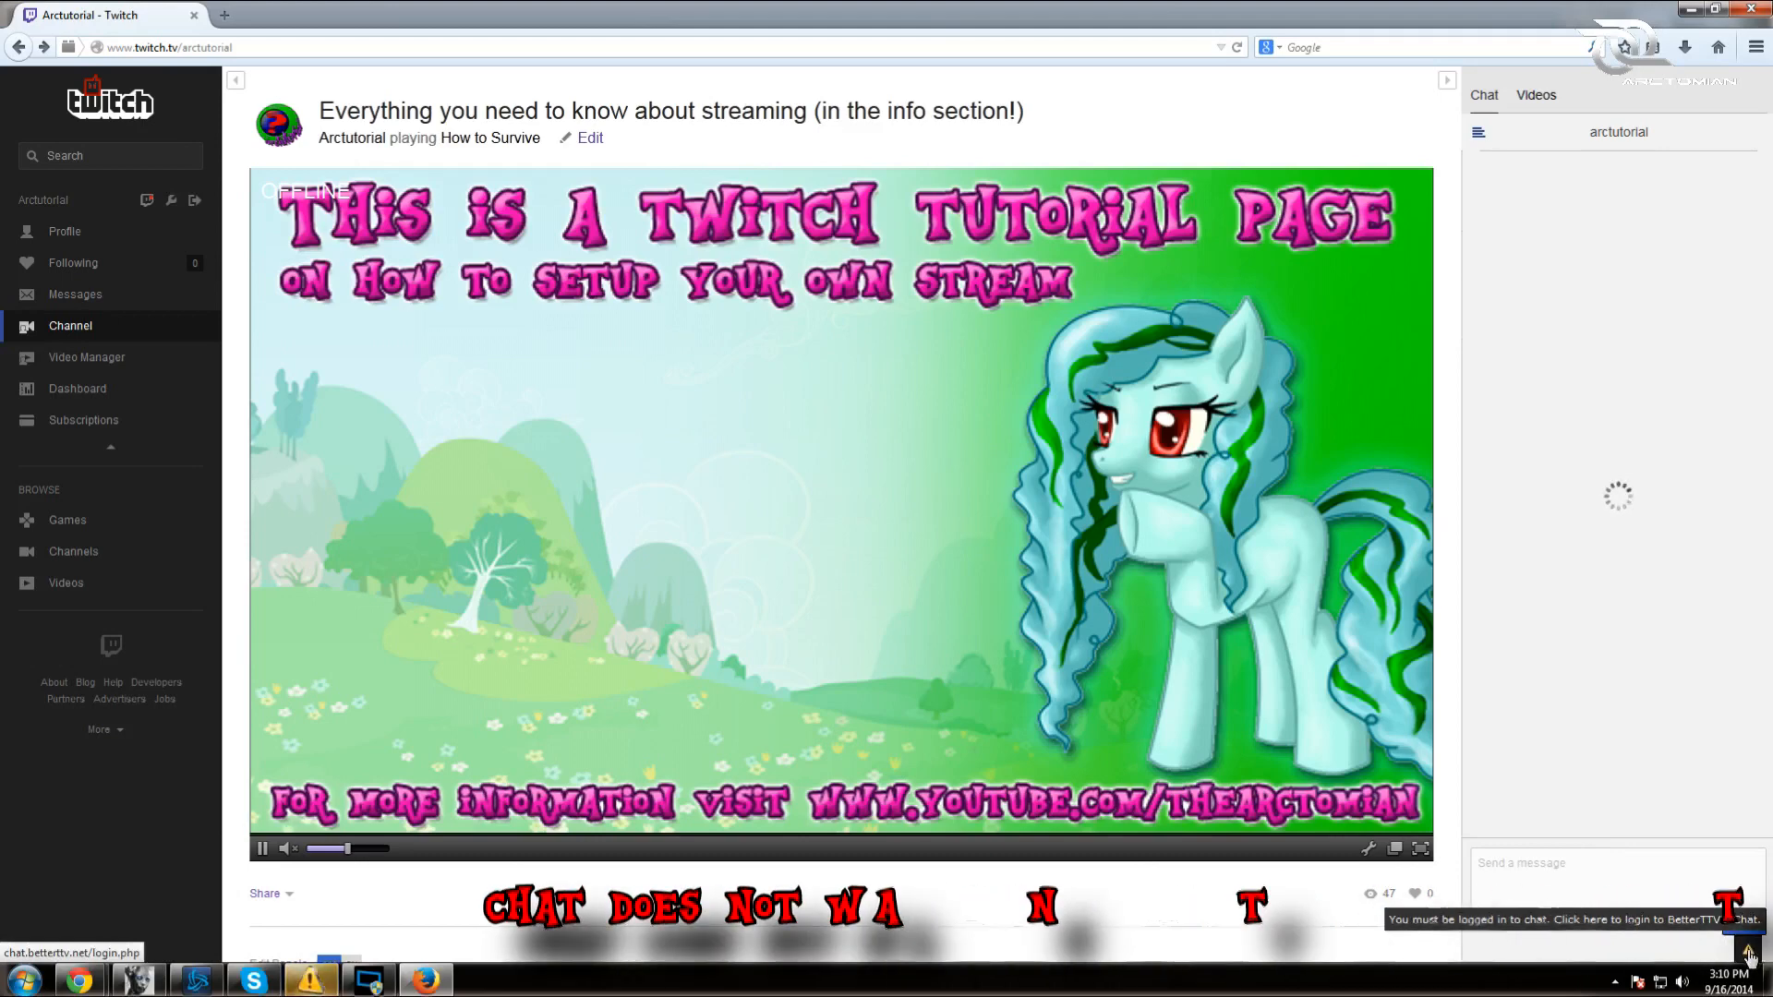
{"action": "left_click", "coordinate": [1750, 953]}
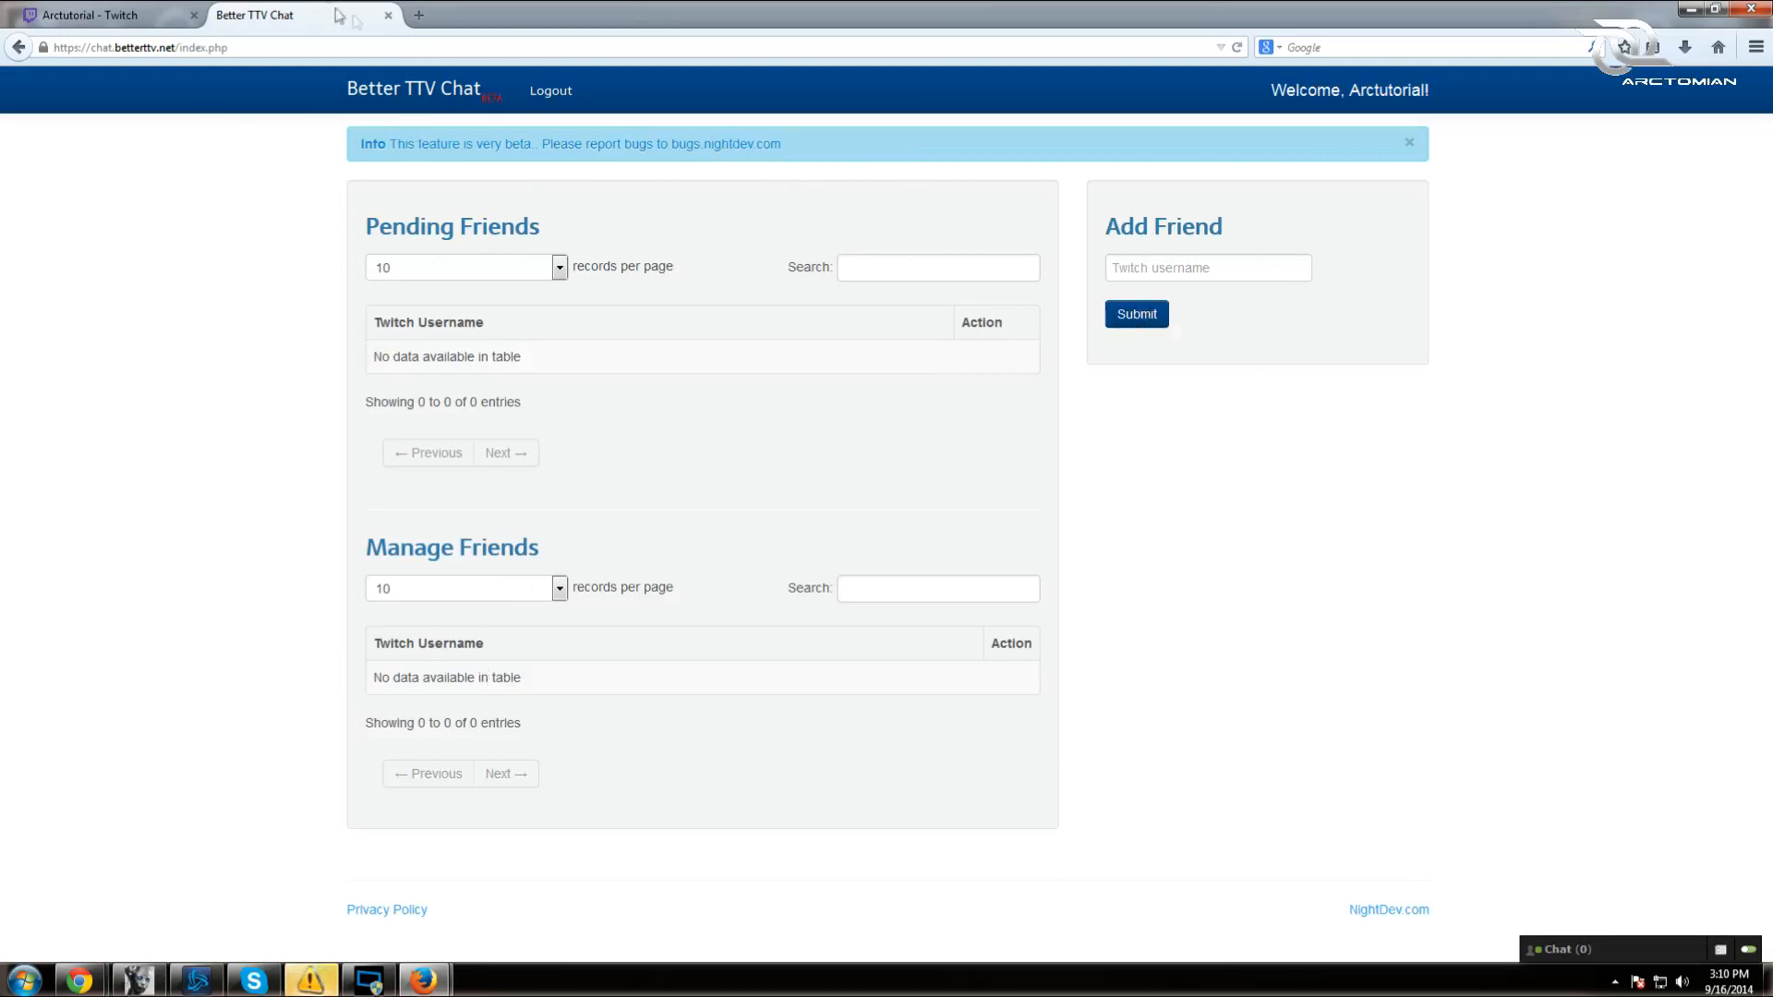
{"action": "left_click", "coordinate": [388, 15]}
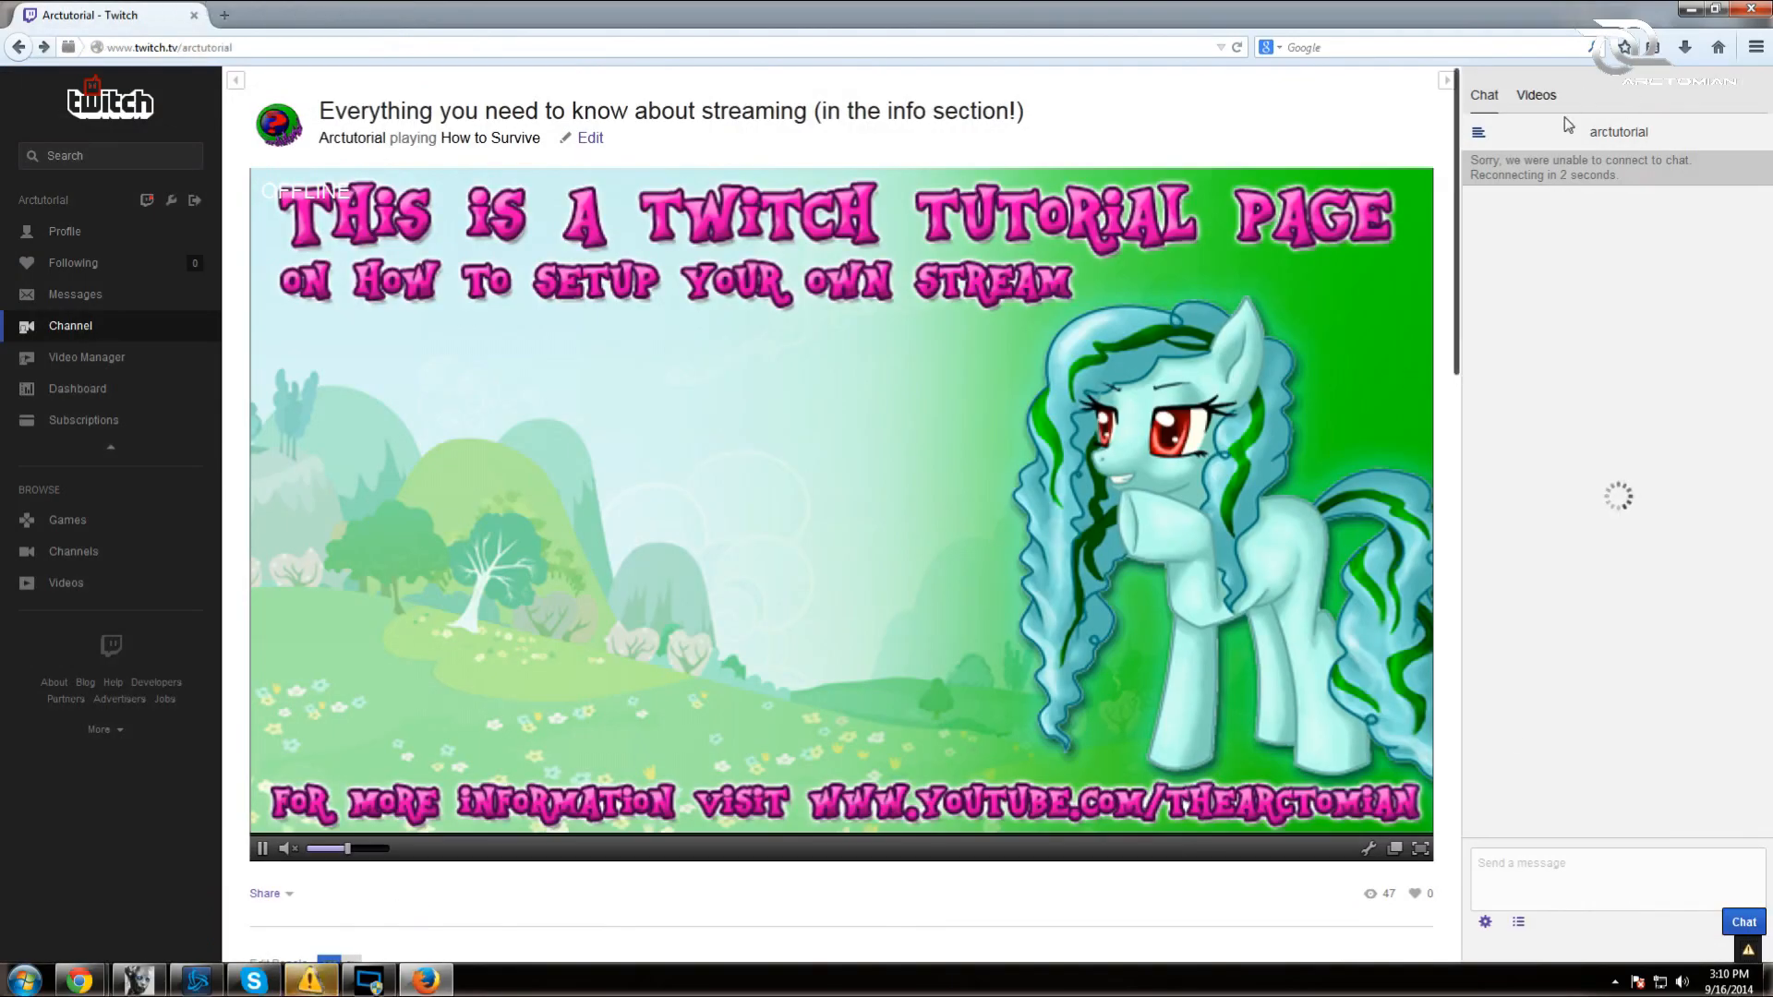
- Reload the Twitch channel page and send the emoticon ":D" in the chat
{"action": "key", "text": "ctrl+l"}
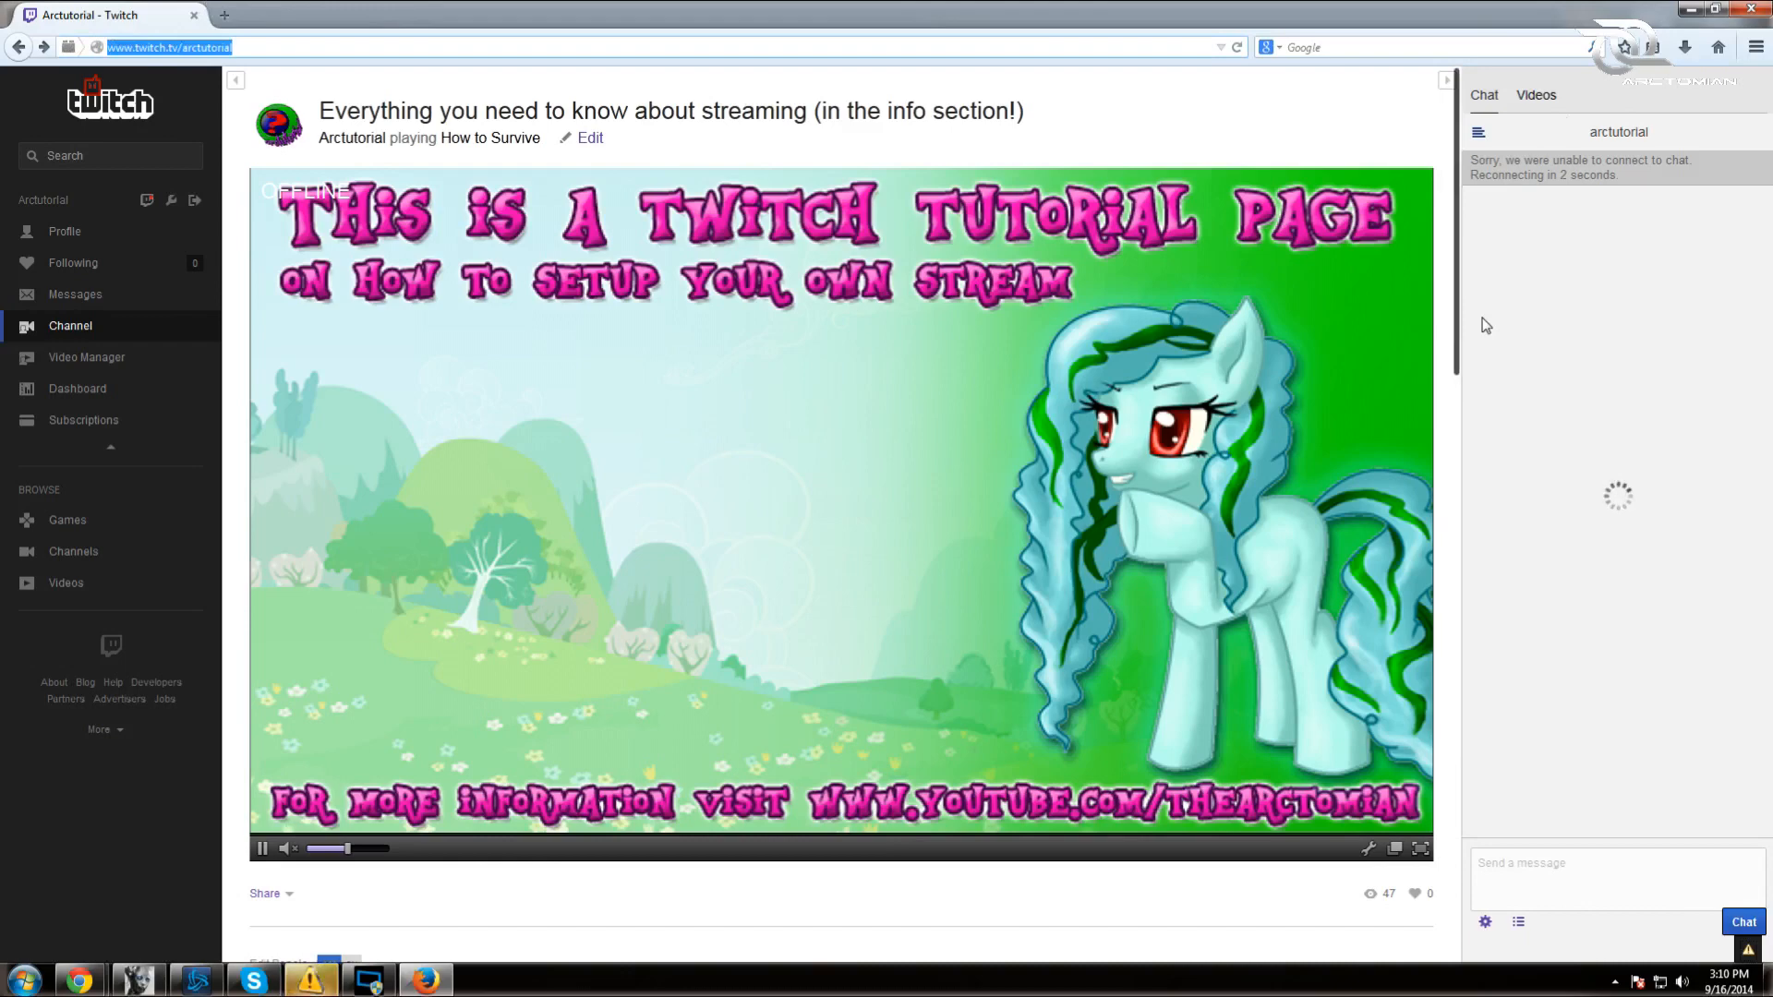
{"action": "key", "text": "Return"}
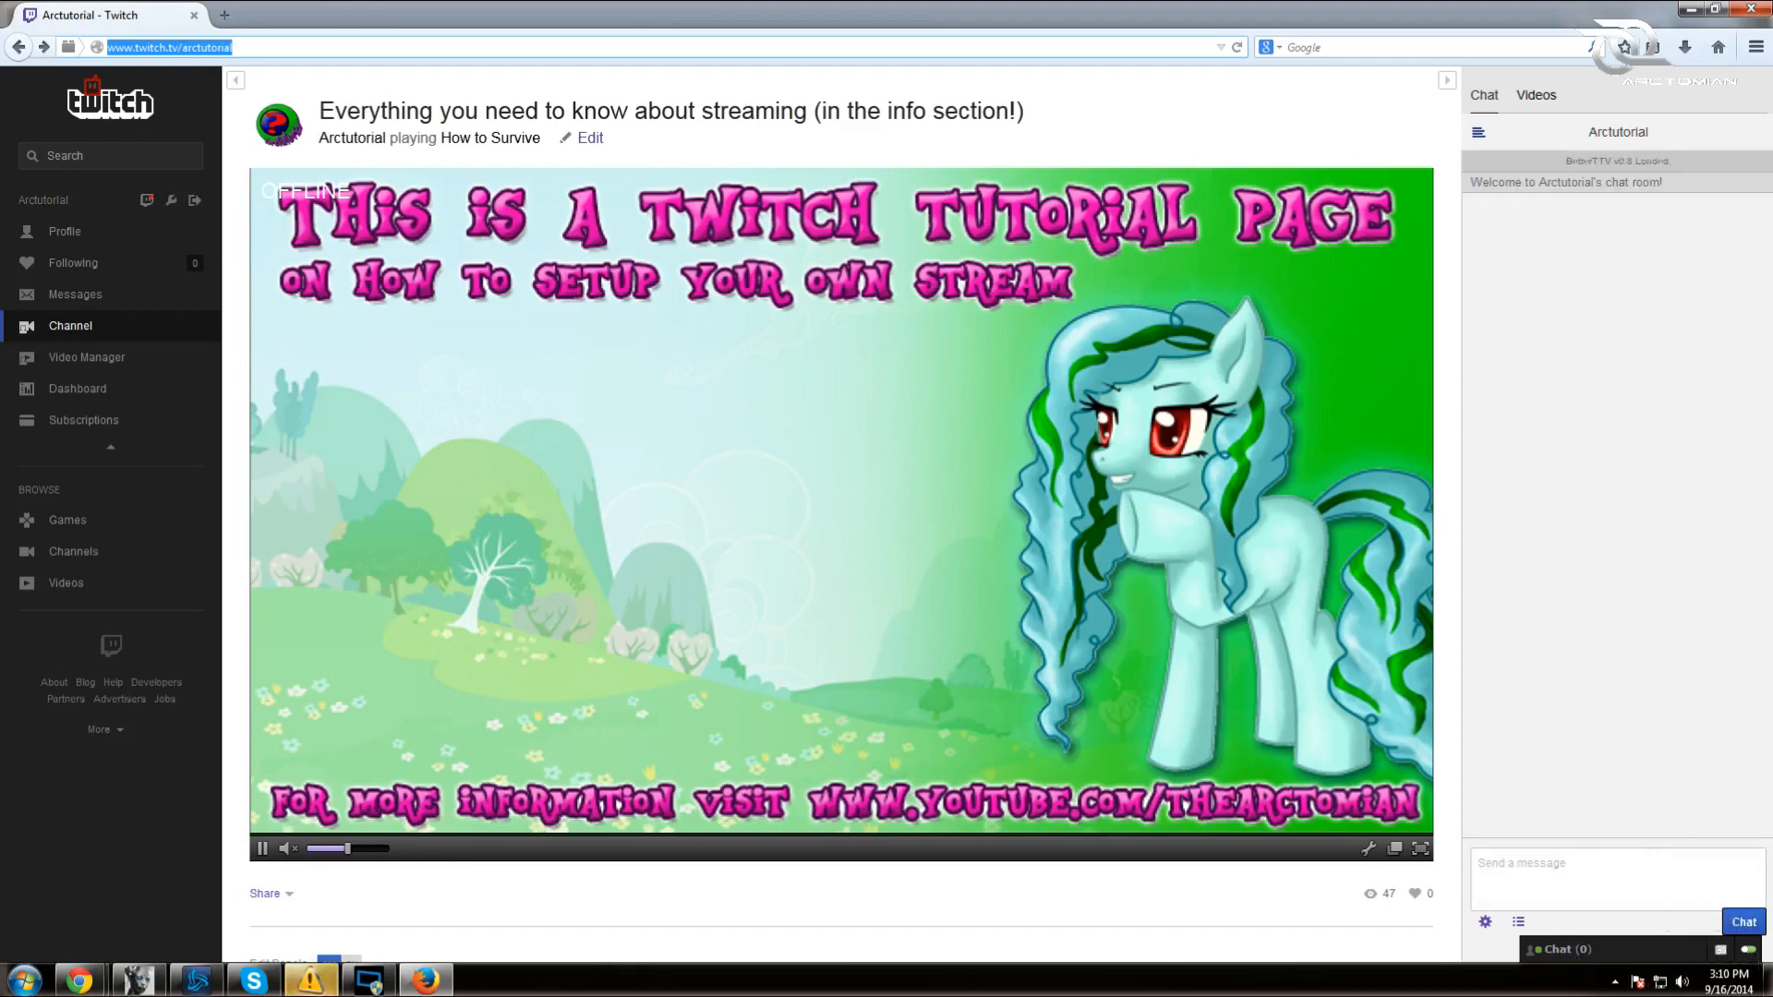
{"action": "left_click", "coordinate": [1618, 877]}
{"action": "type", "text": ":D"}
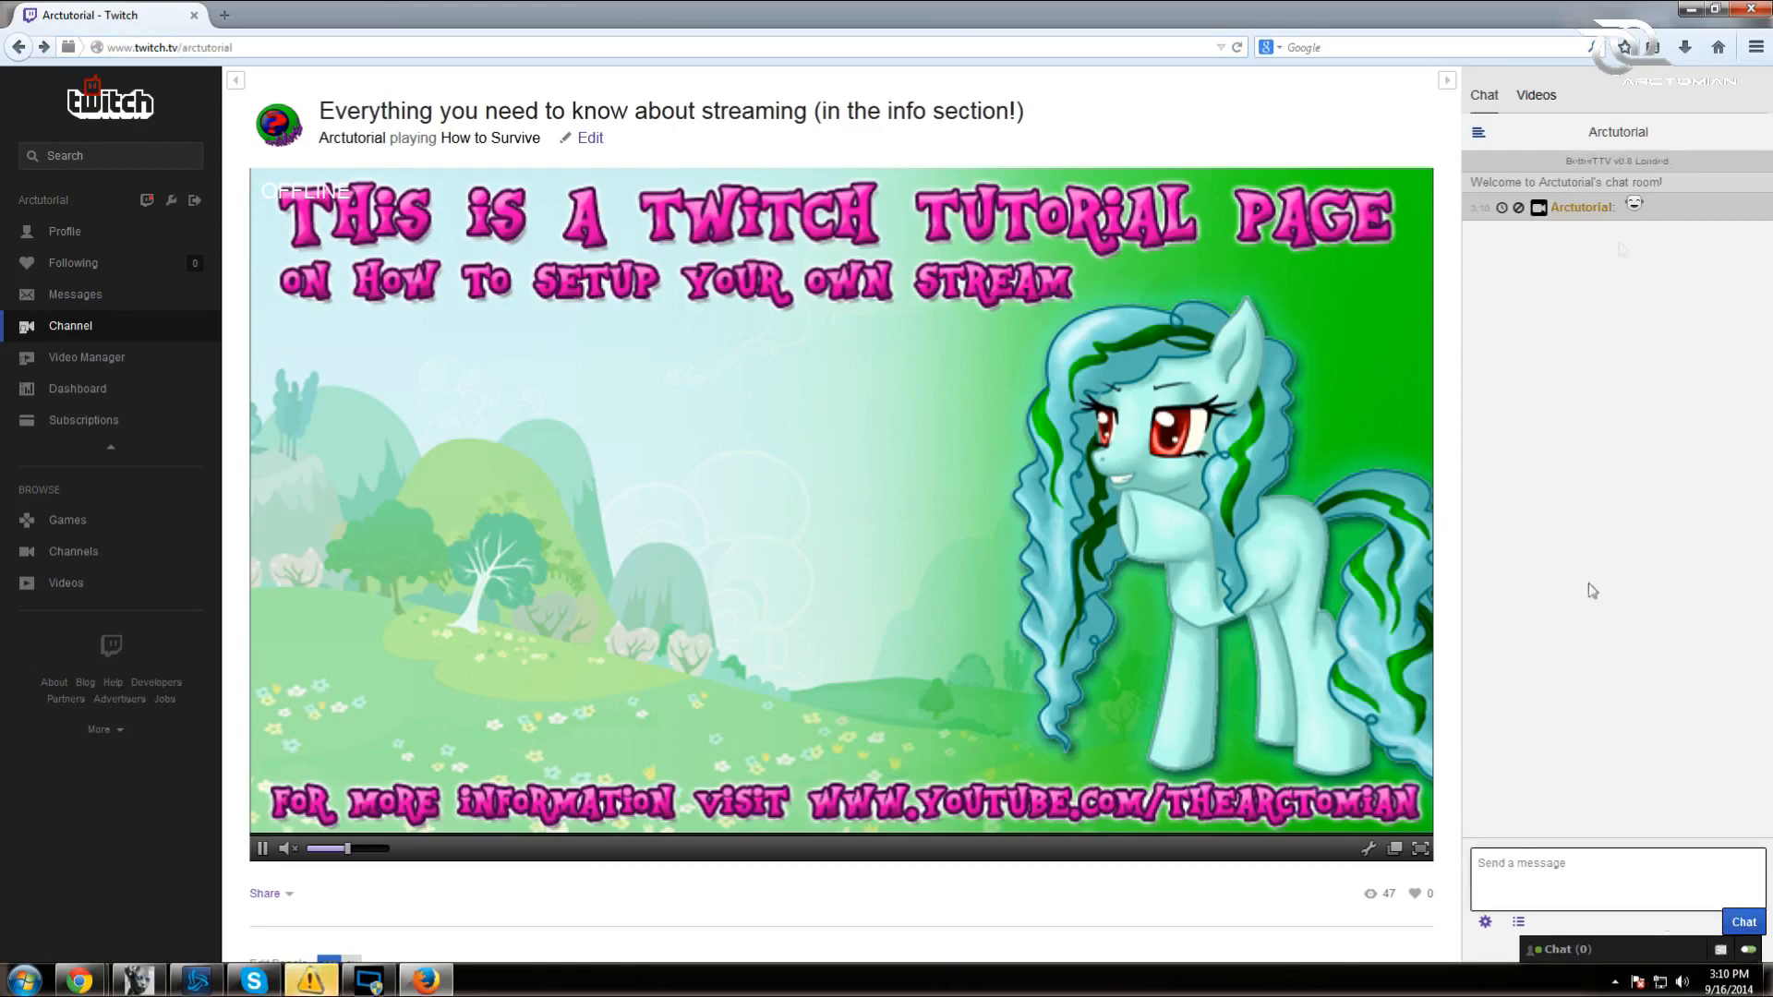
- Turn off Robot Emoticons in the BetterTTV settings and send the emoticon ":P" in the channel chat
{"action": "left_click", "coordinate": [152, 203]}
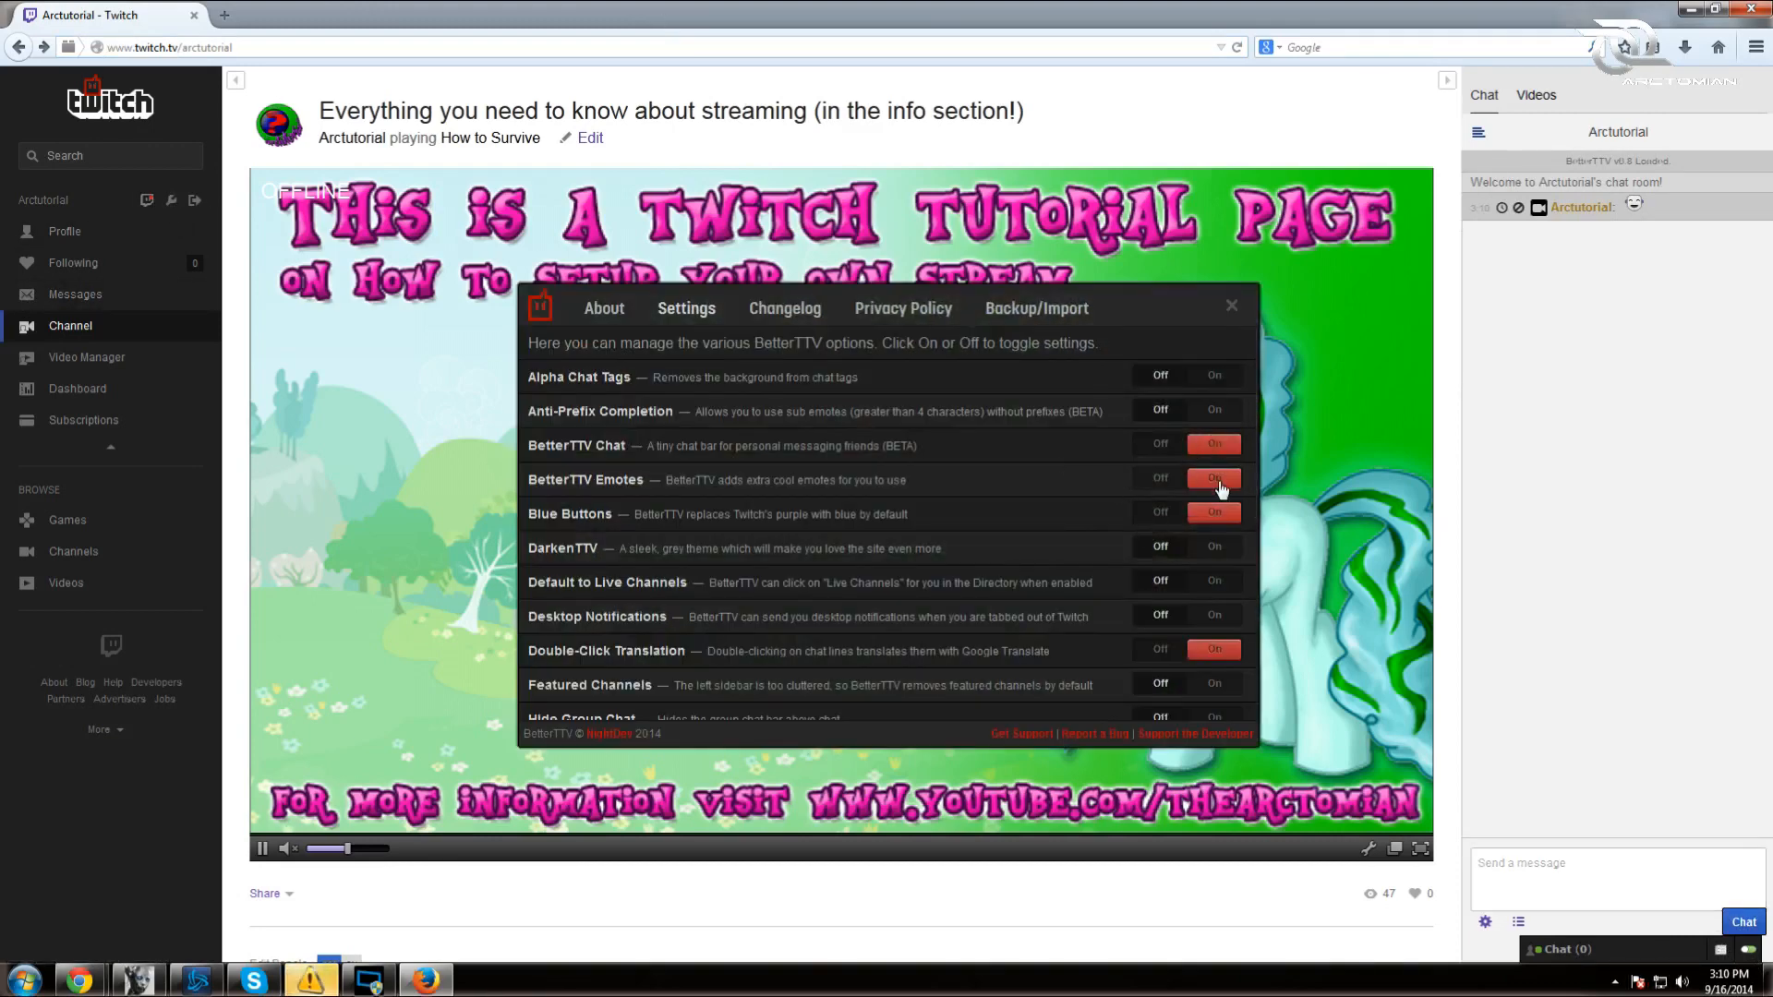
{"action": "scroll", "coordinate": [1129, 606], "scroll_direction": "down", "scroll_amount": 5}
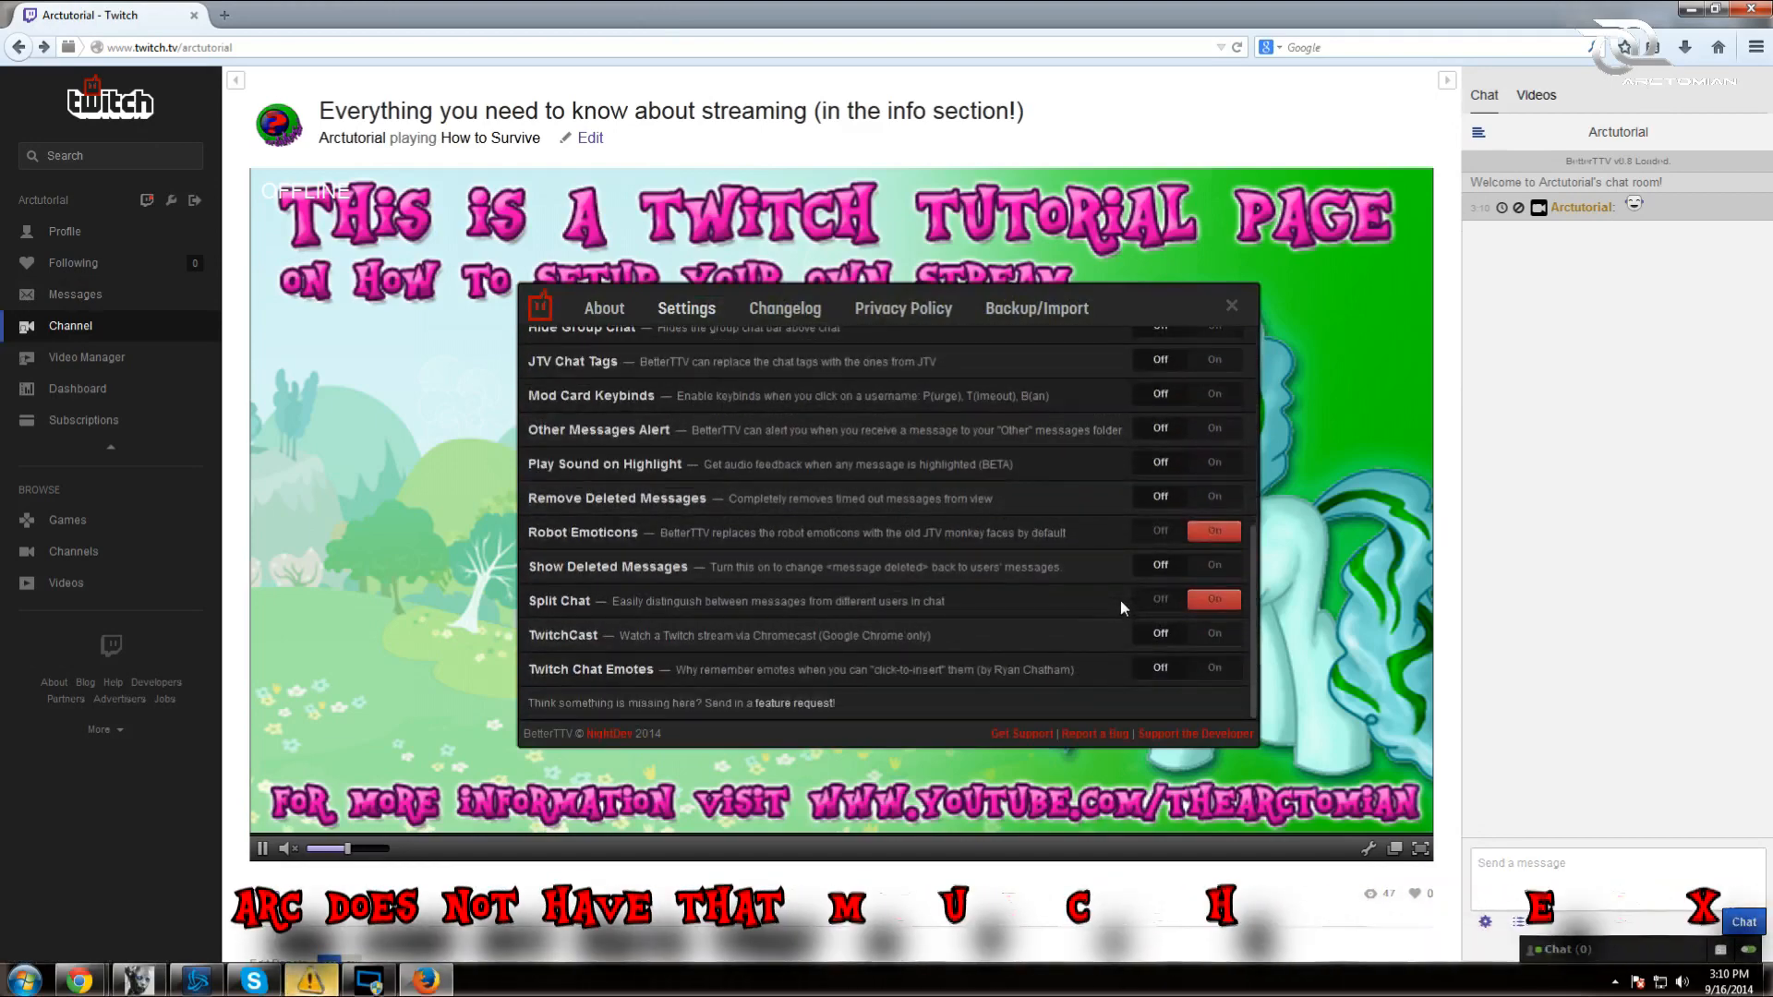
{"action": "left_click", "coordinate": [1174, 534]}
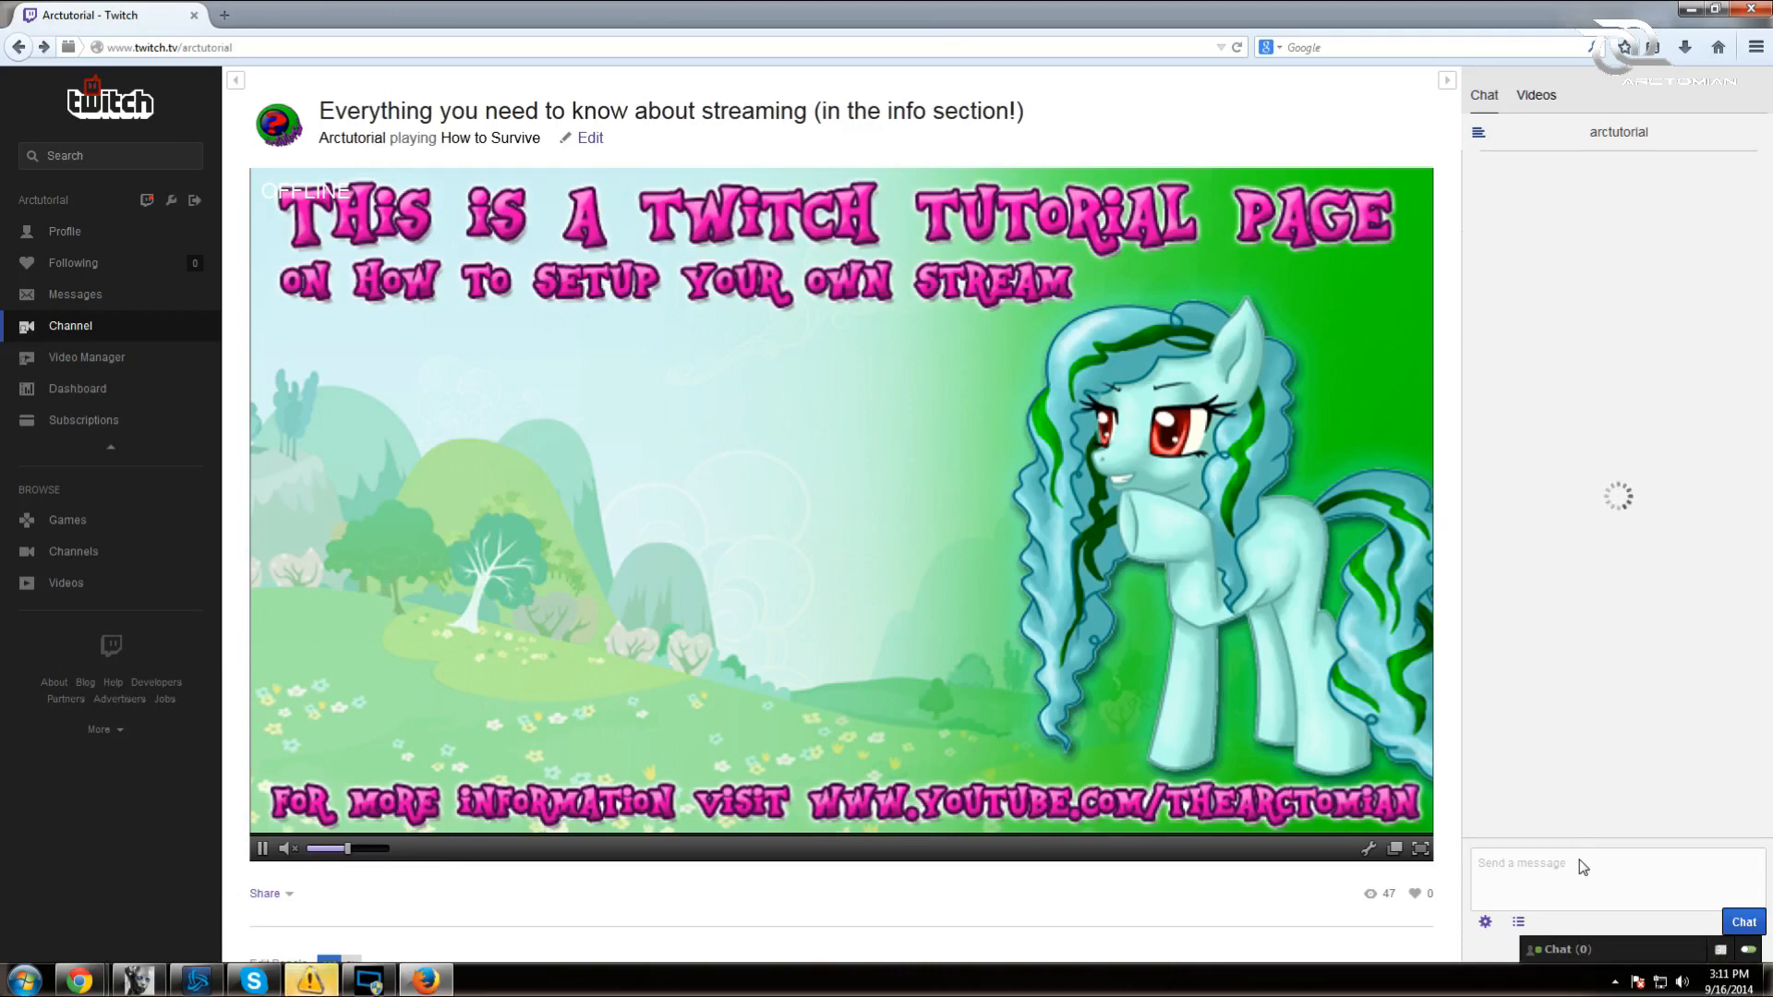
{"action": "type", "text": ":P"}
{"action": "key", "text": "Return"}
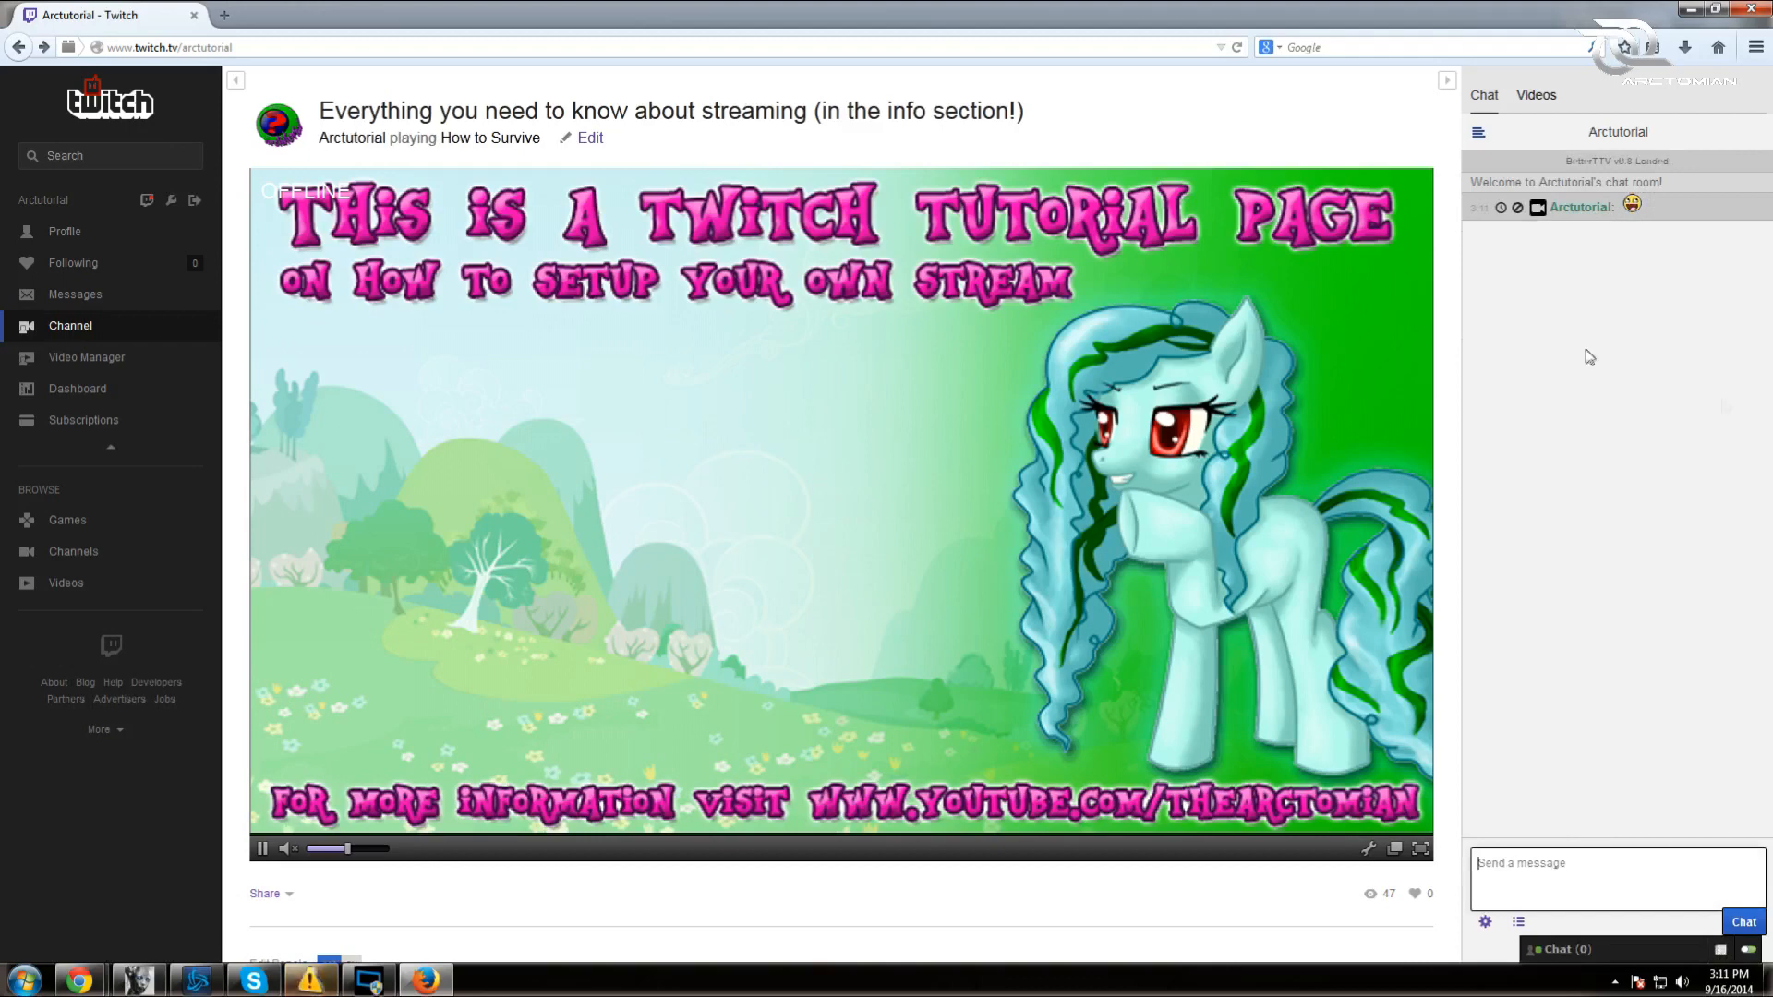
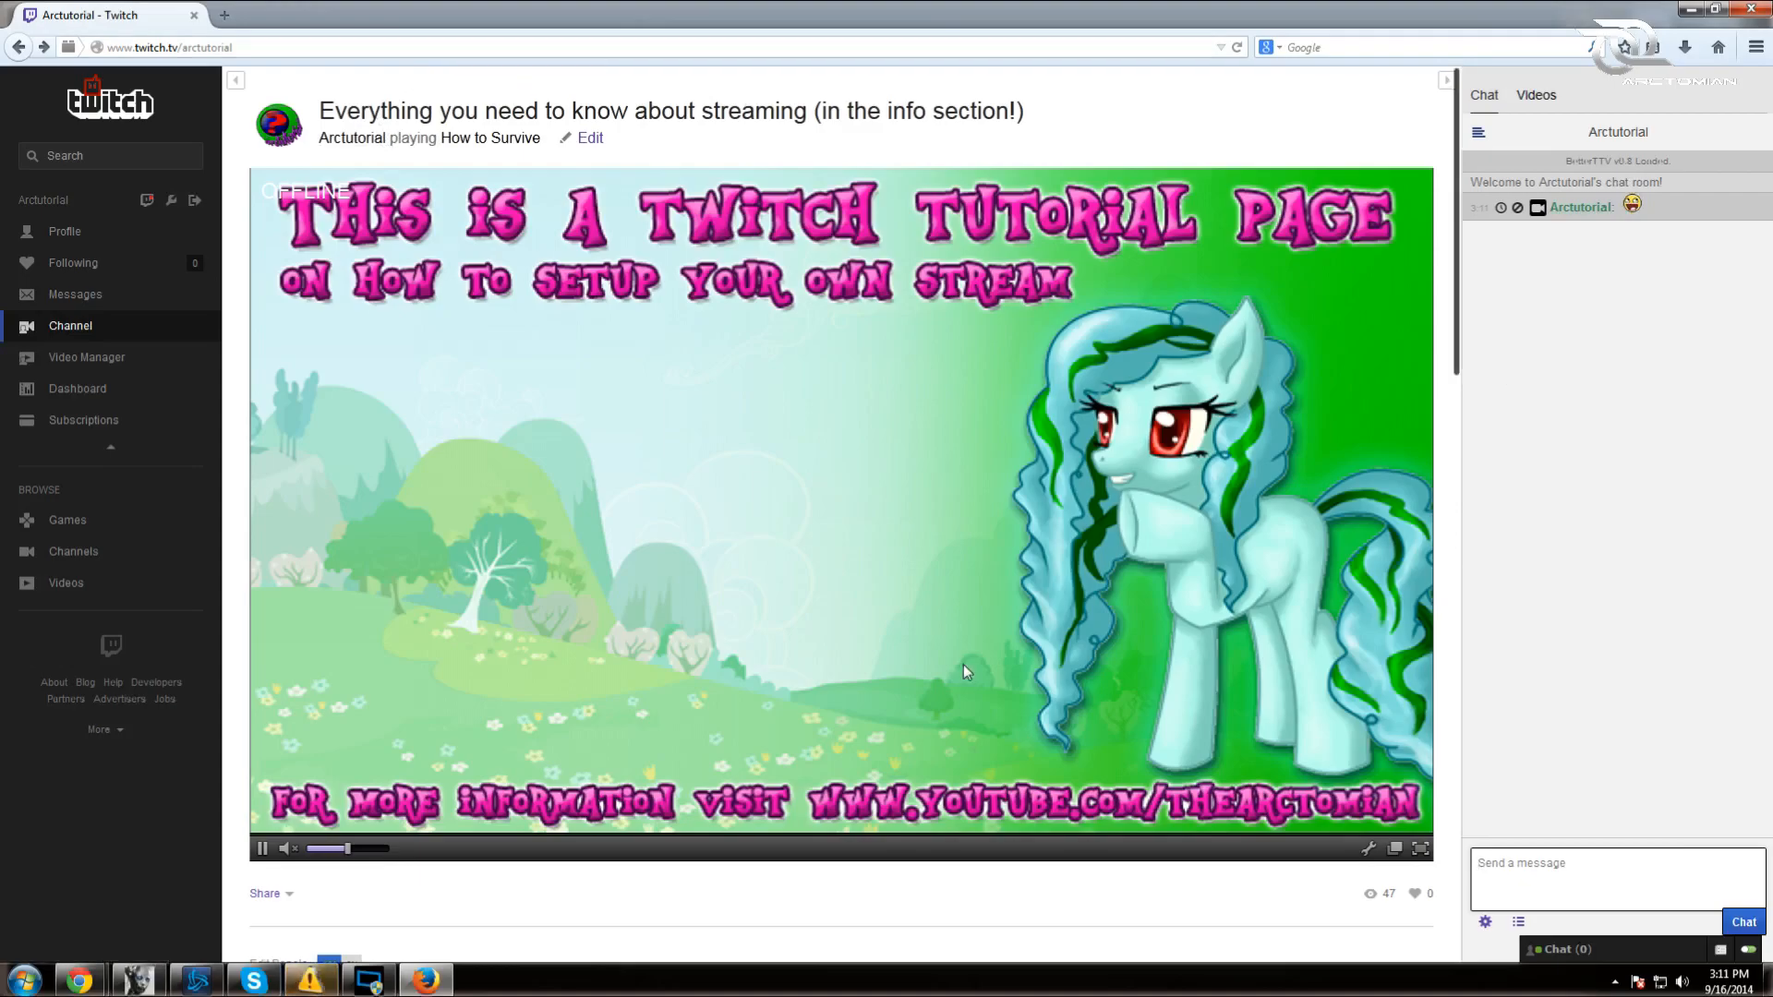
- Open the NightDev Follower Alert page from the NightDev banner in the Twitch channel's info section
{"action": "scroll", "coordinate": [964, 671], "scroll_direction": "down", "scroll_amount": 12}
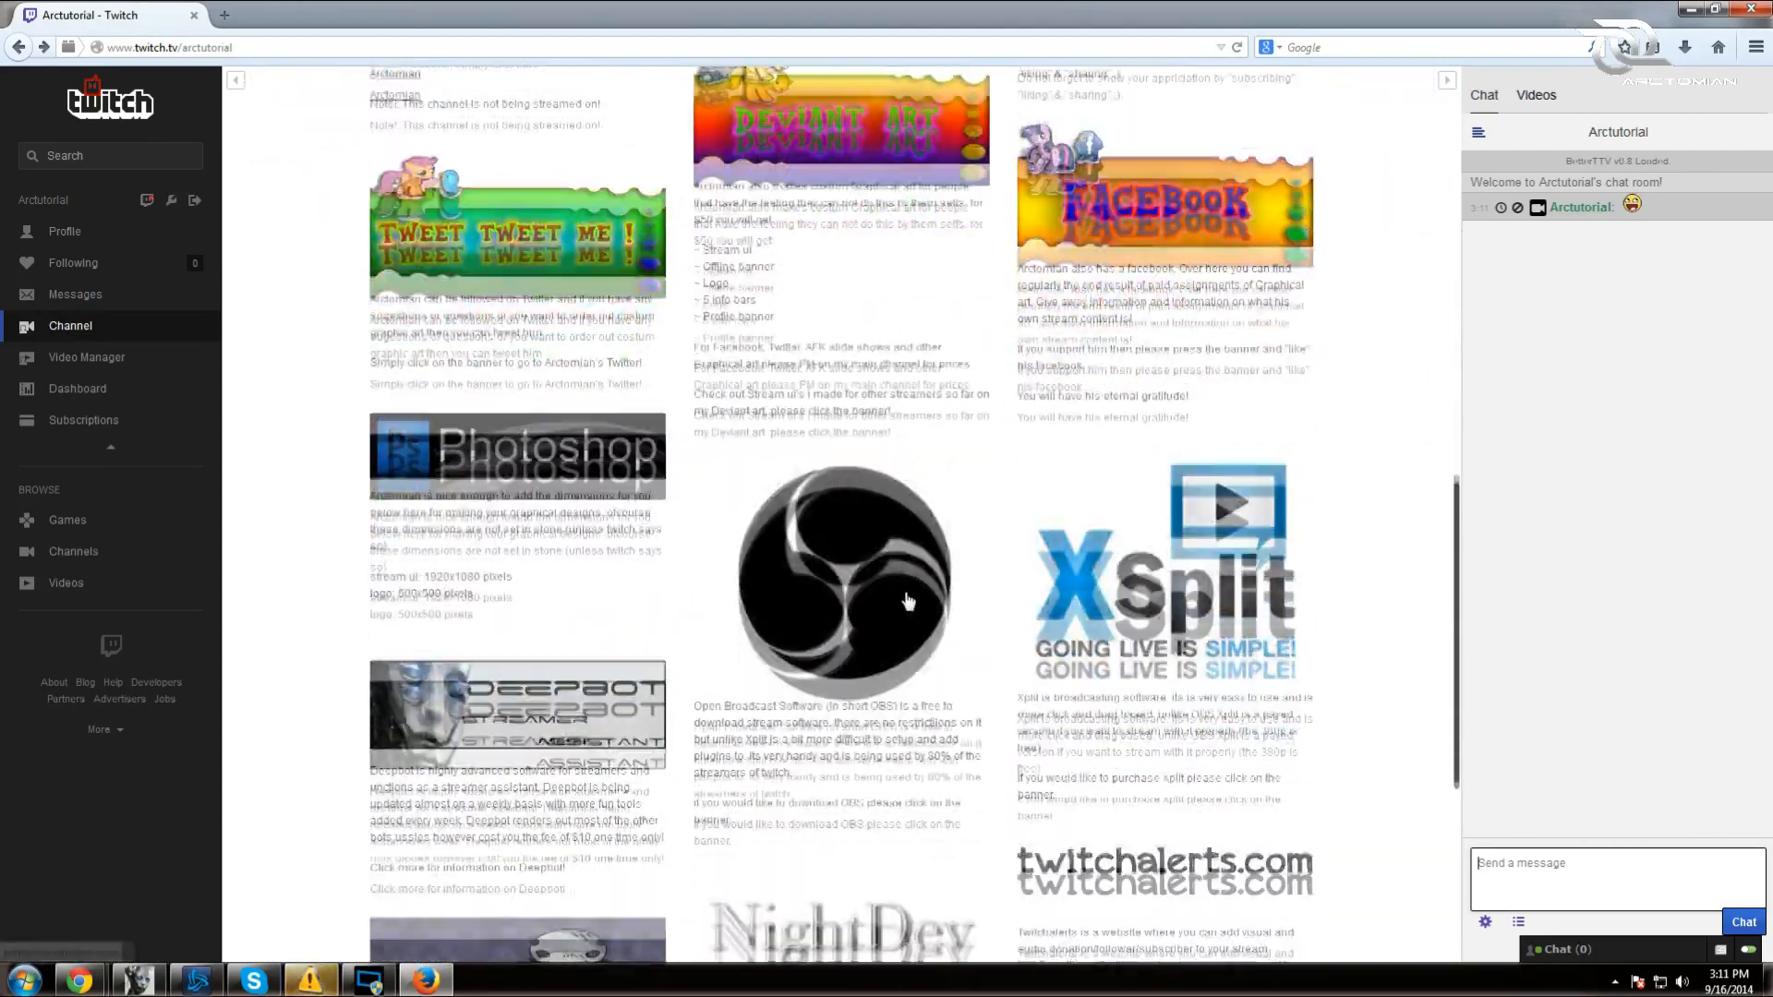
{"action": "scroll", "coordinate": [908, 601], "scroll_direction": "down", "scroll_amount": 3}
{"action": "left_click", "coordinate": [730, 812]}
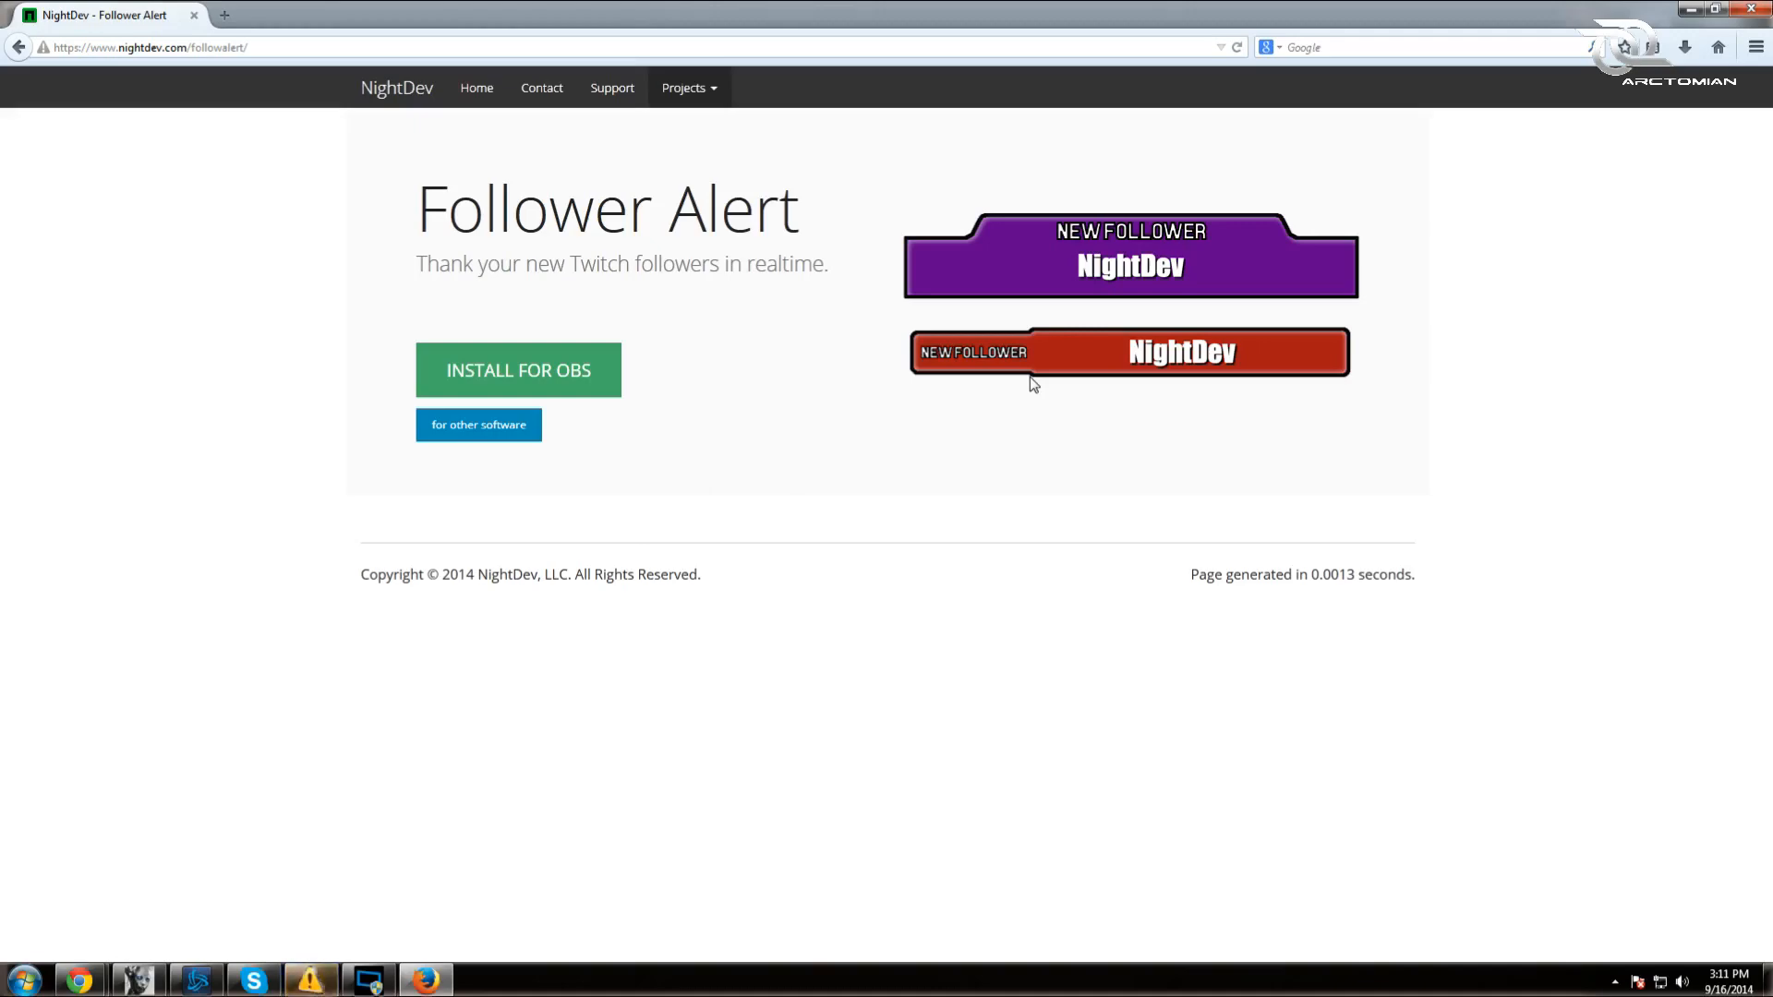
- Start the Follower Alert installation for OBS and save the CLR Browser plugin archive clrbrowser4_repack.zip
{"action": "left_click", "coordinate": [473, 382]}
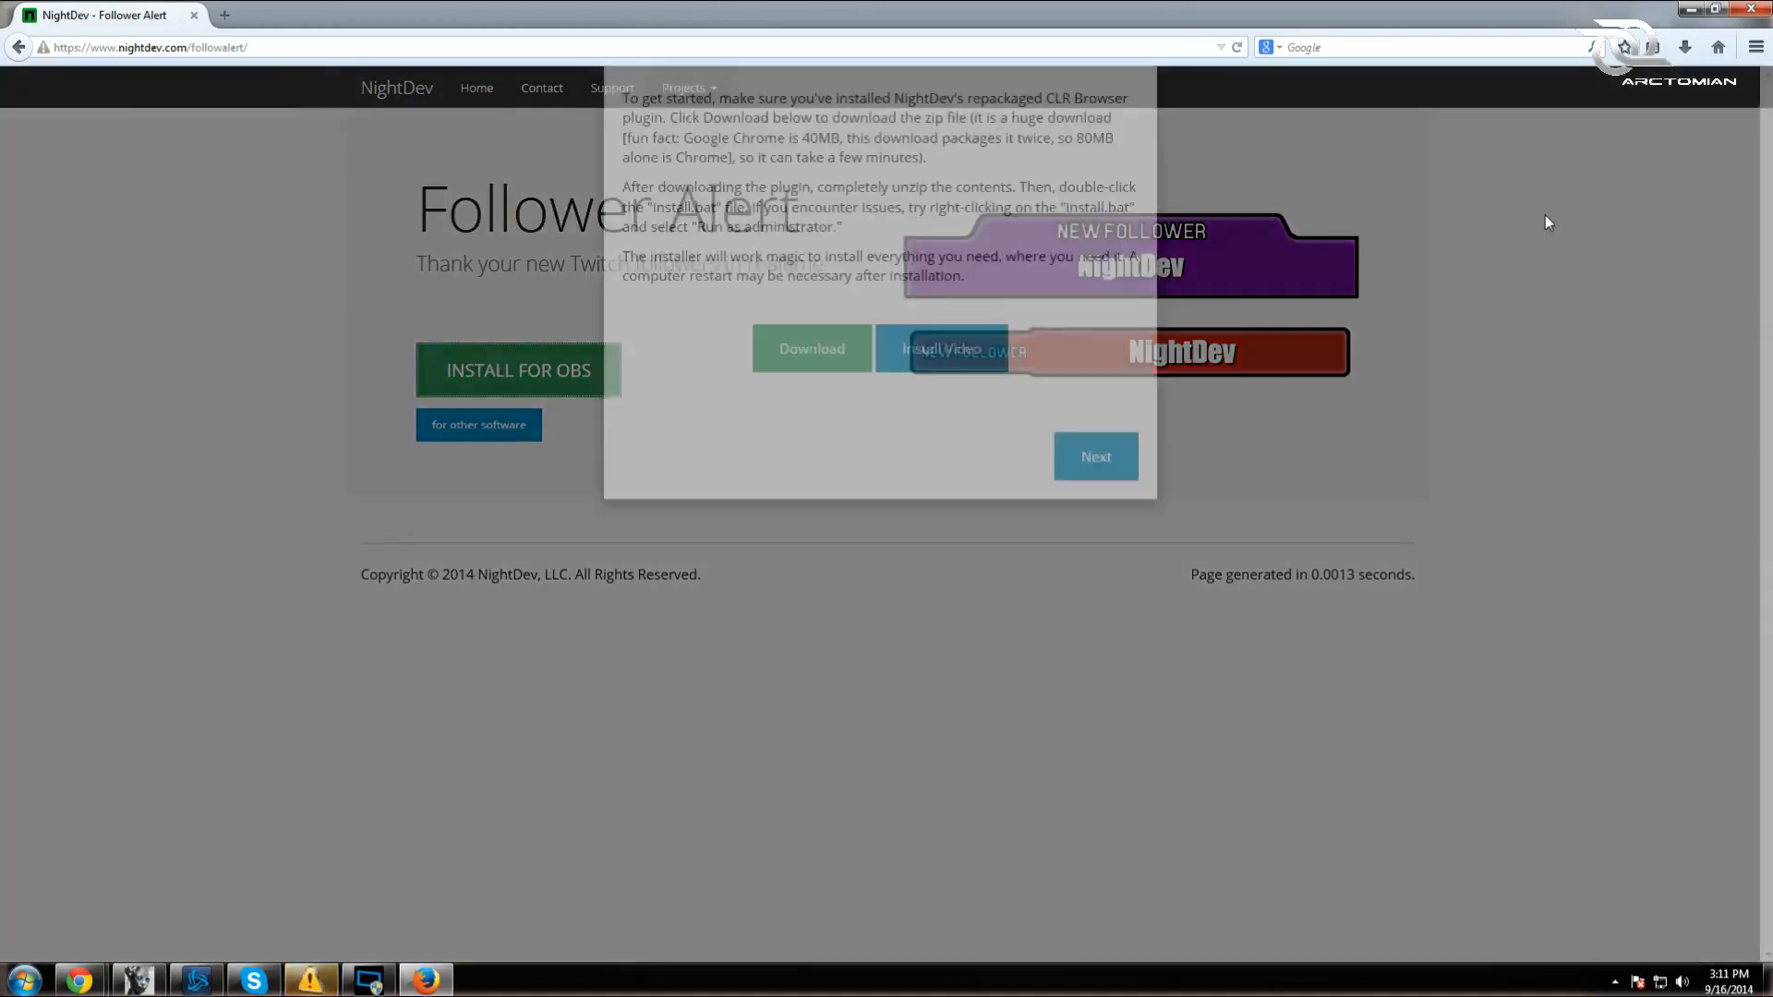
{"action": "left_click", "coordinate": [836, 427]}
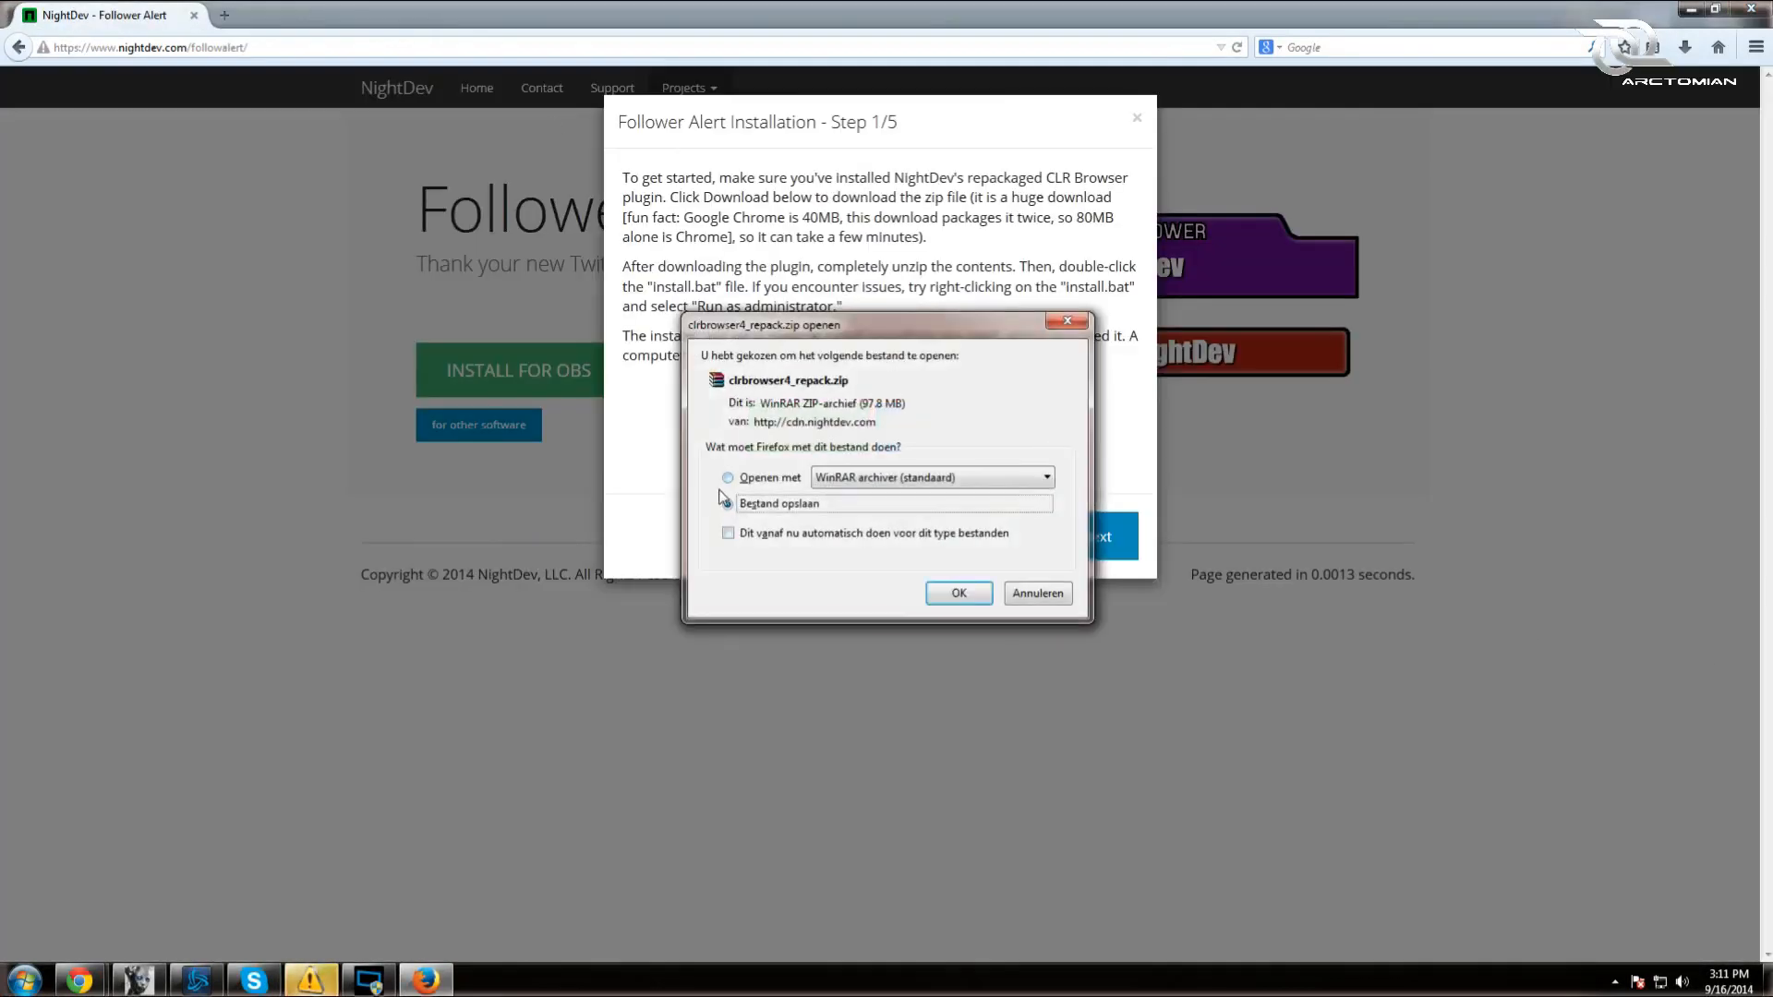
{"action": "left_click", "coordinate": [947, 595]}
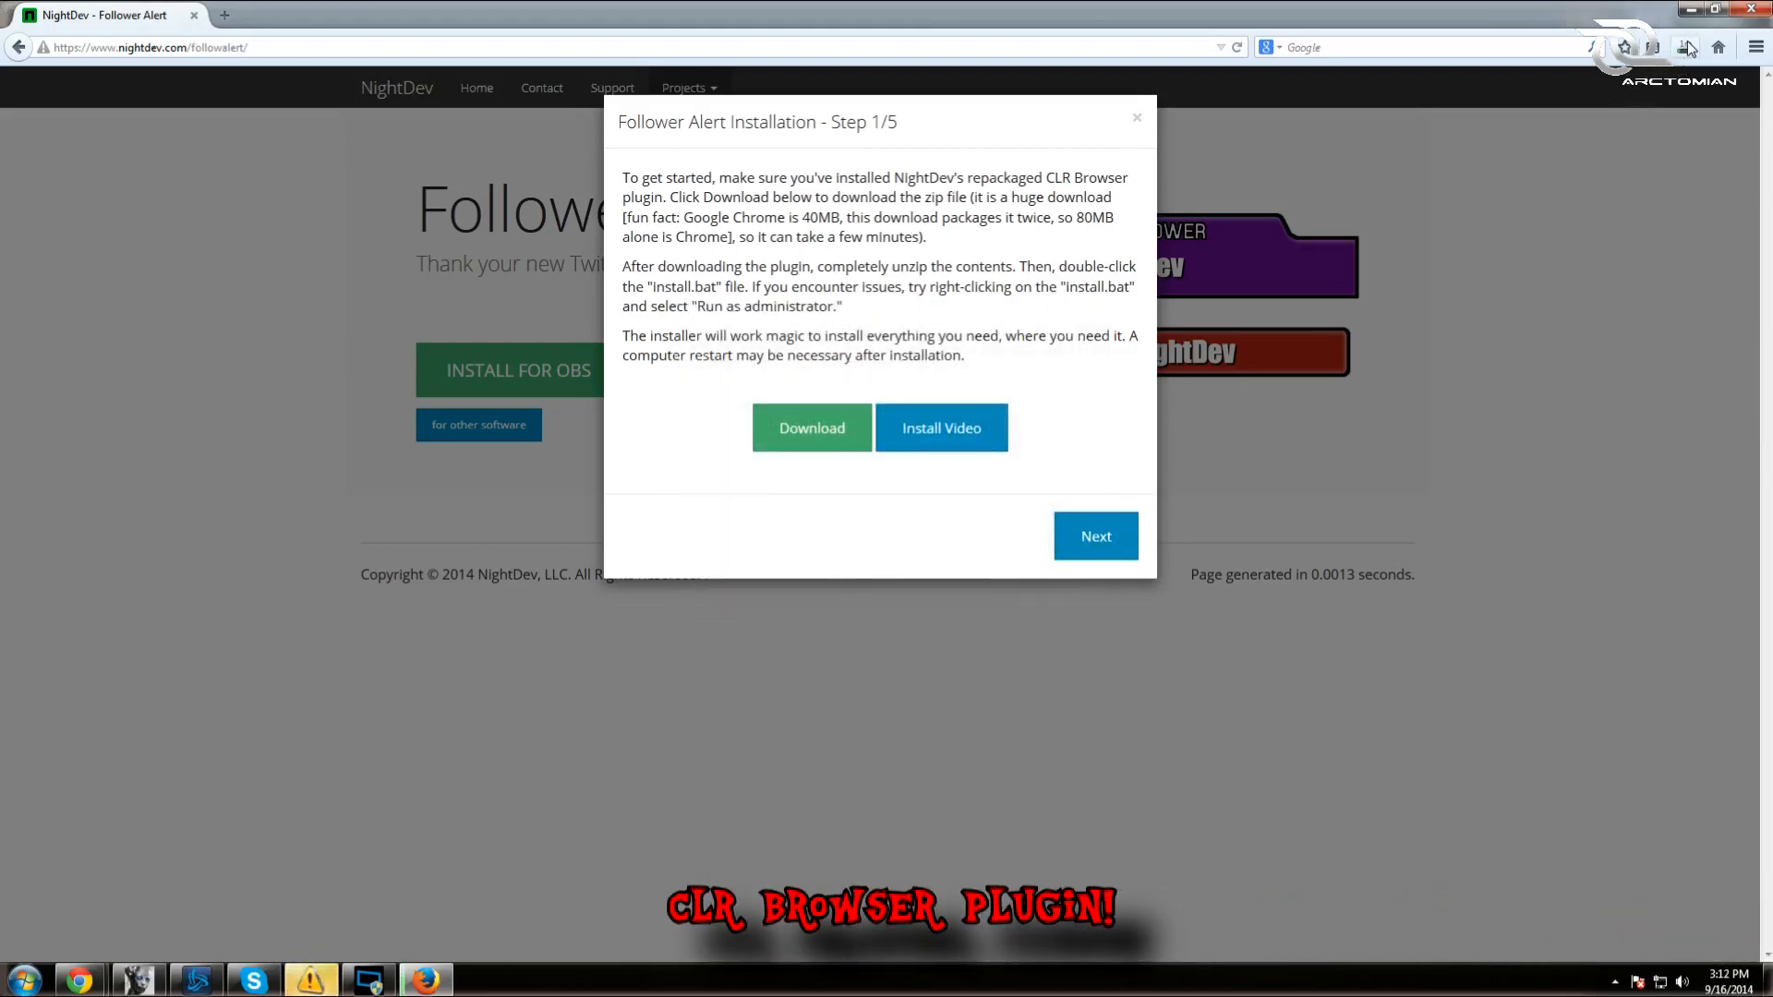
{"action": "left_click", "coordinate": [1690, 9]}
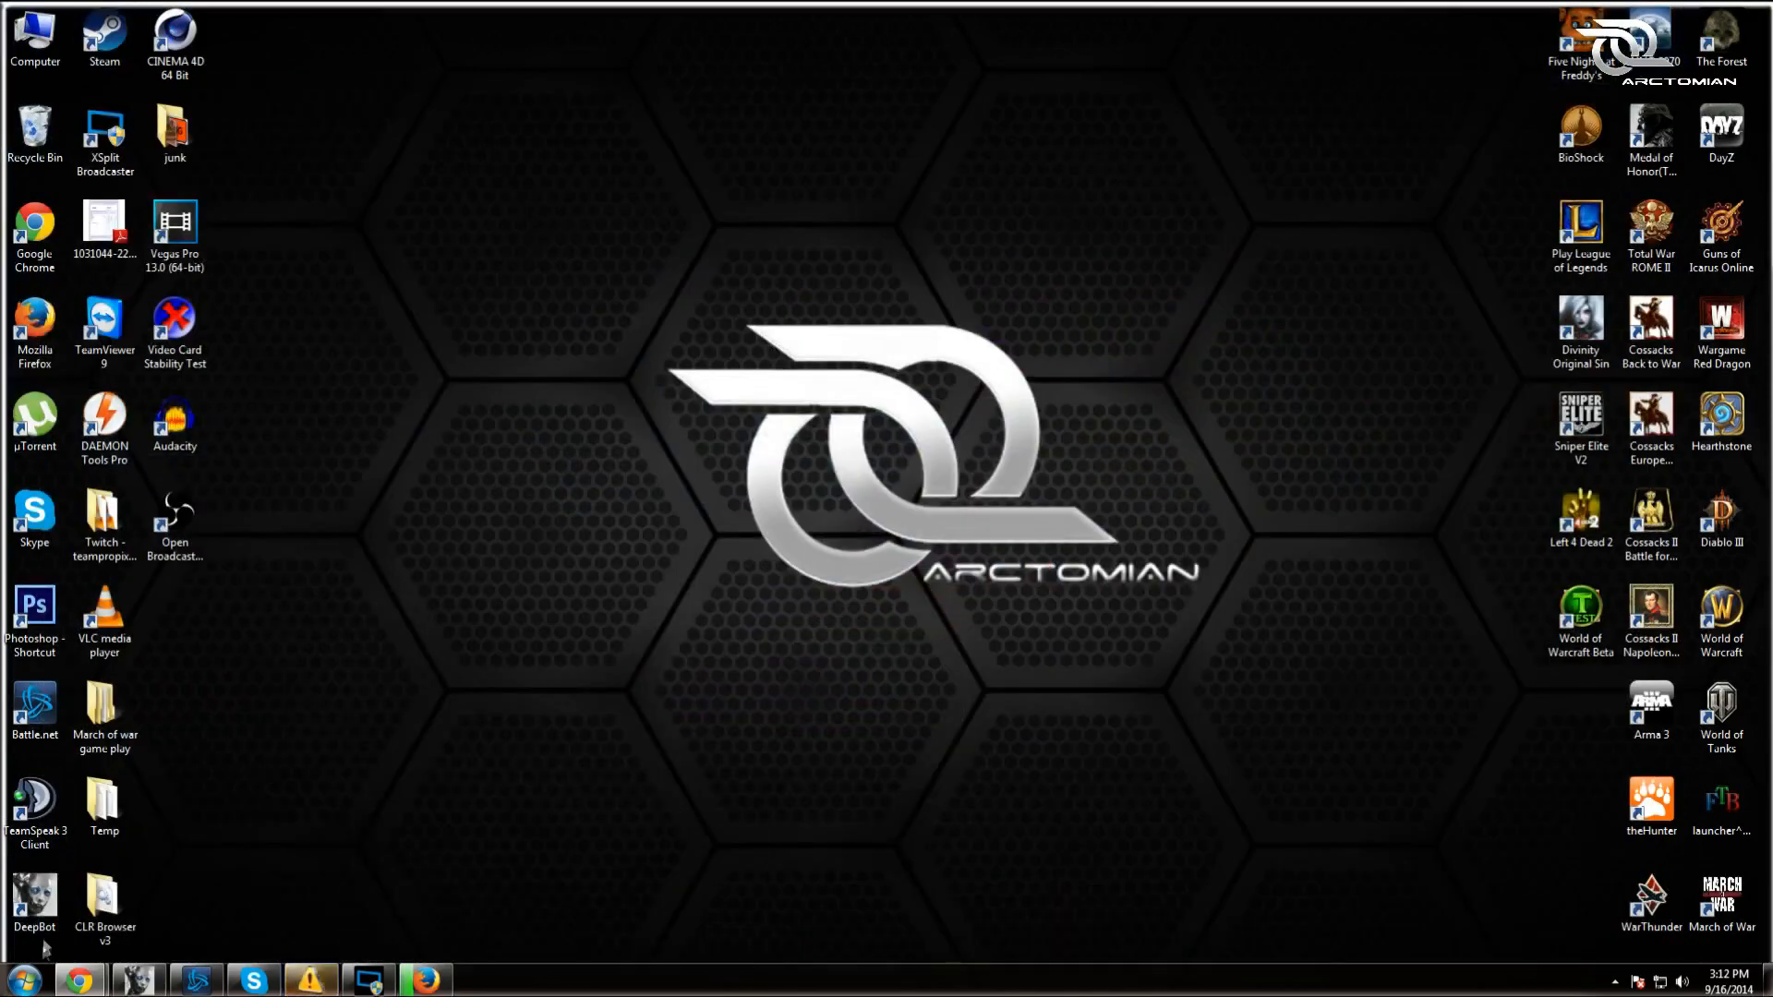
{"action": "left_click", "coordinate": [426, 981]}
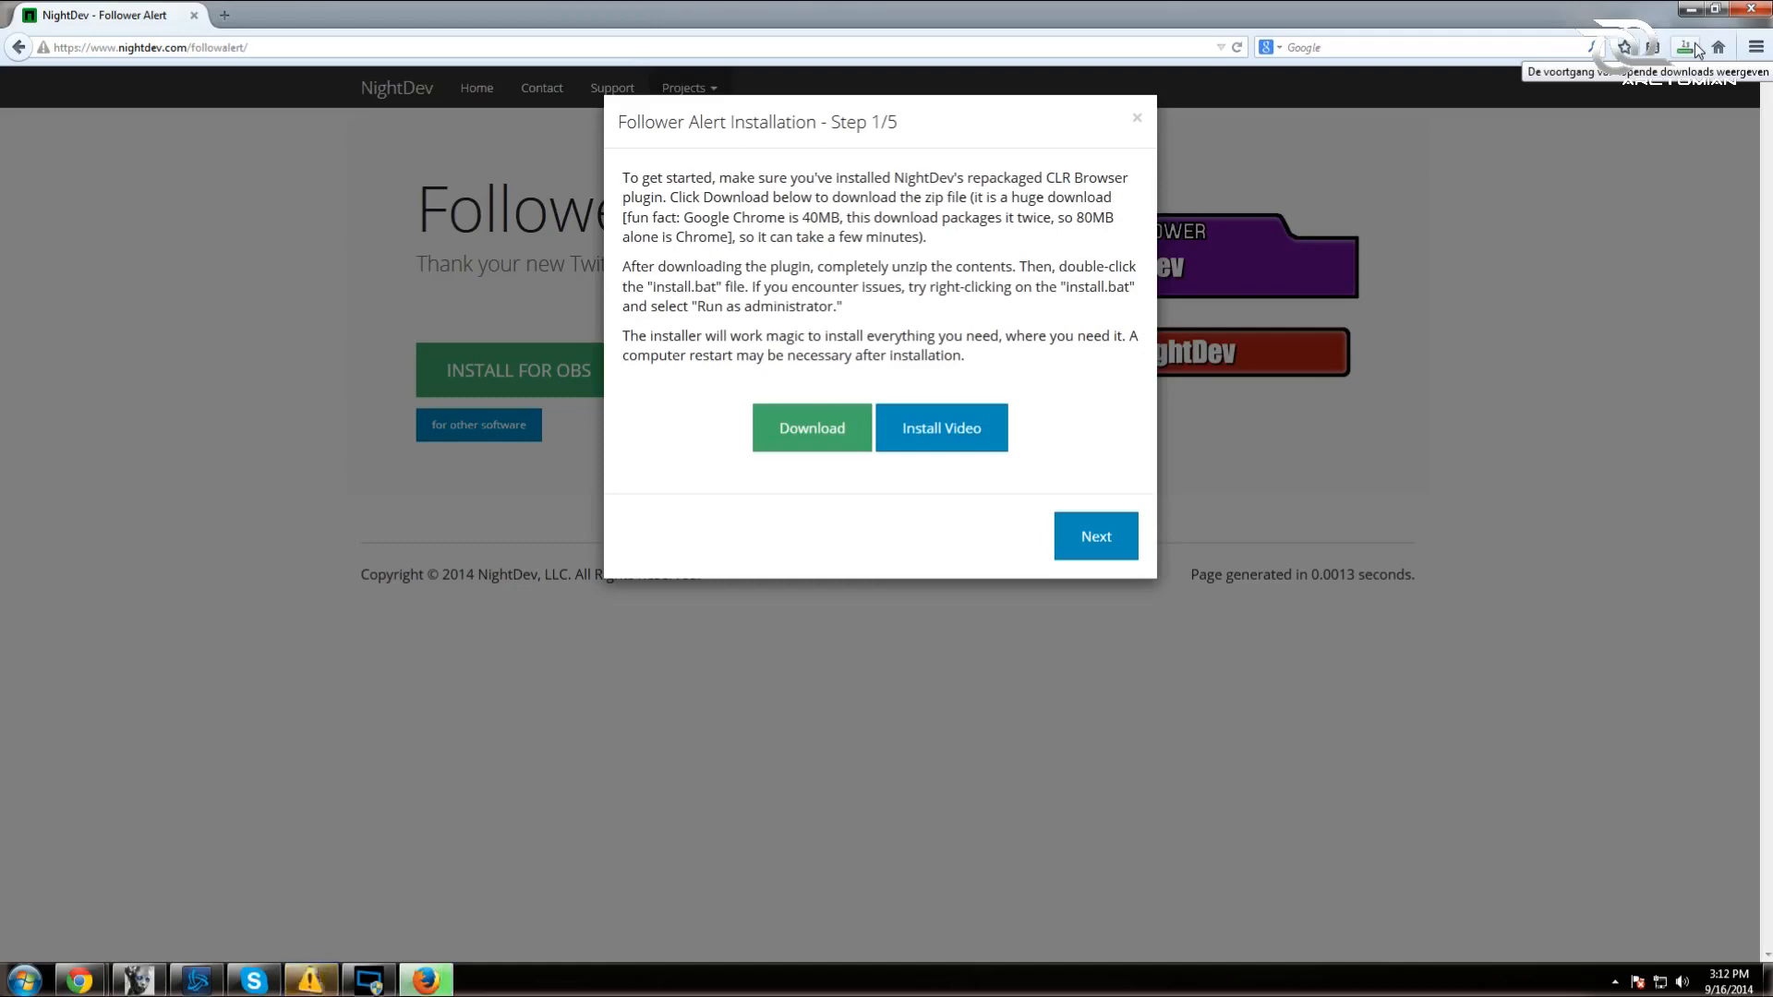
- Try to run install.bat directly from inside the downloaded clrbrowser4_repack.zip archive, and close the archive
{"action": "left_click", "coordinate": [1686, 47]}
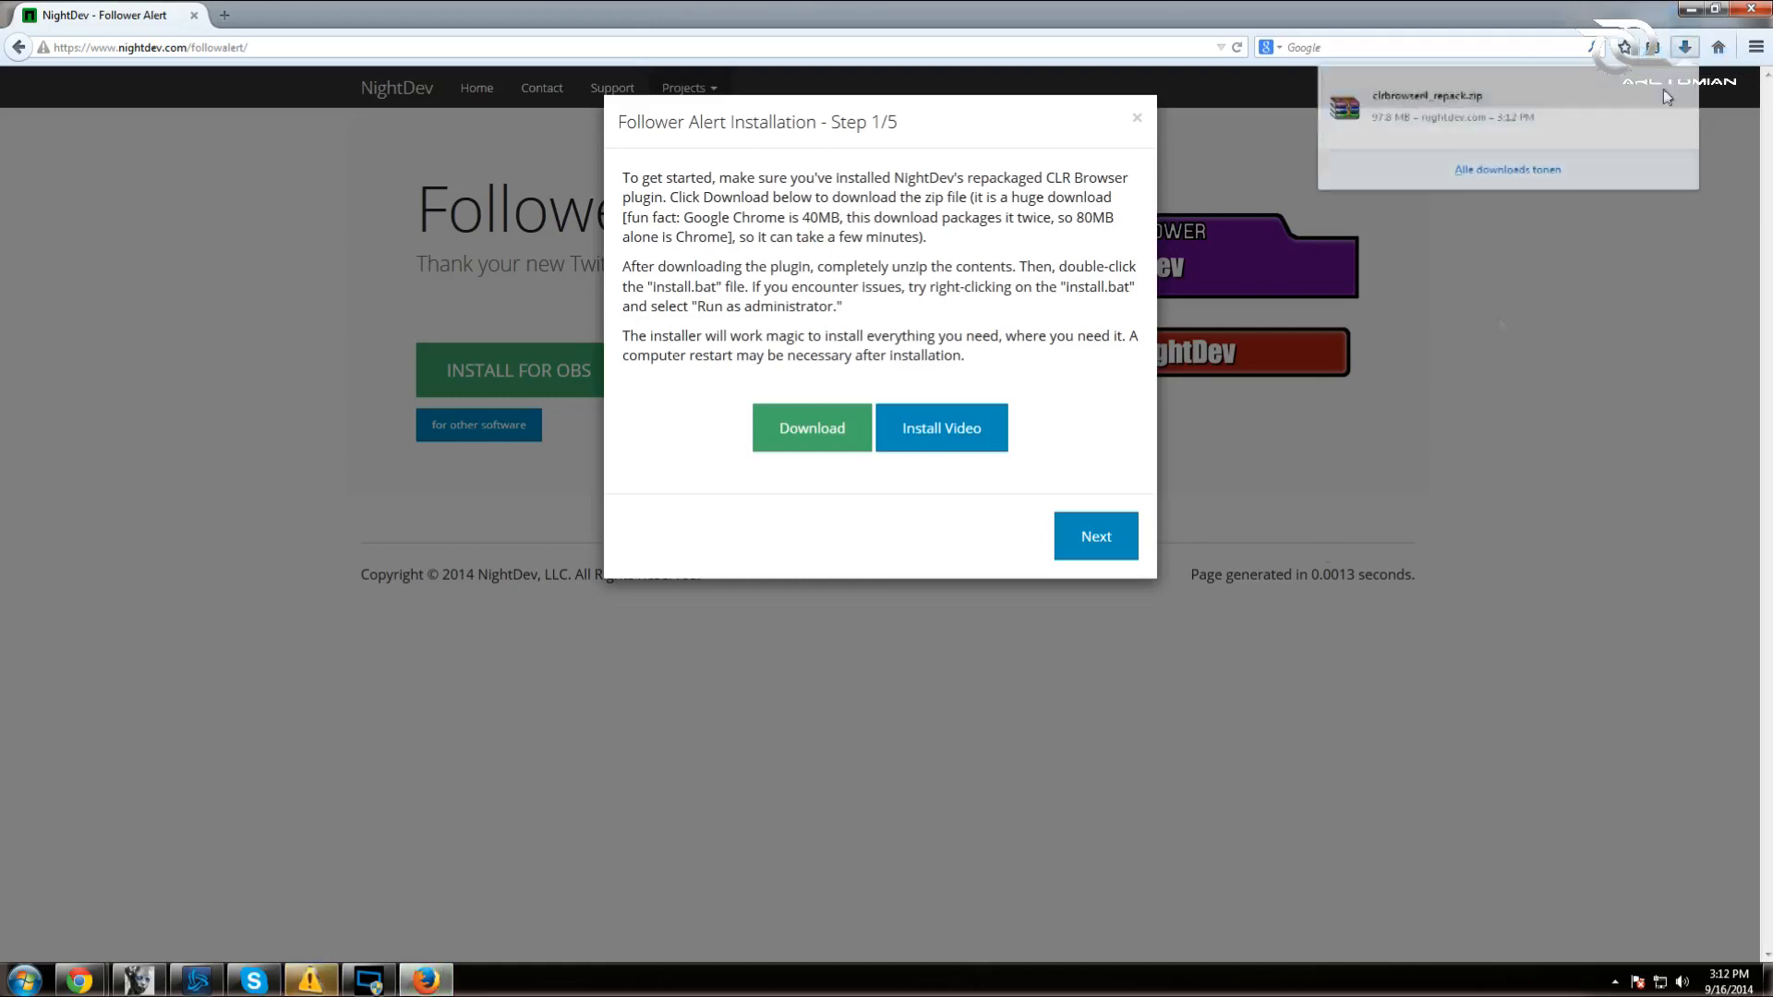
{"action": "left_click", "coordinate": [1410, 155]}
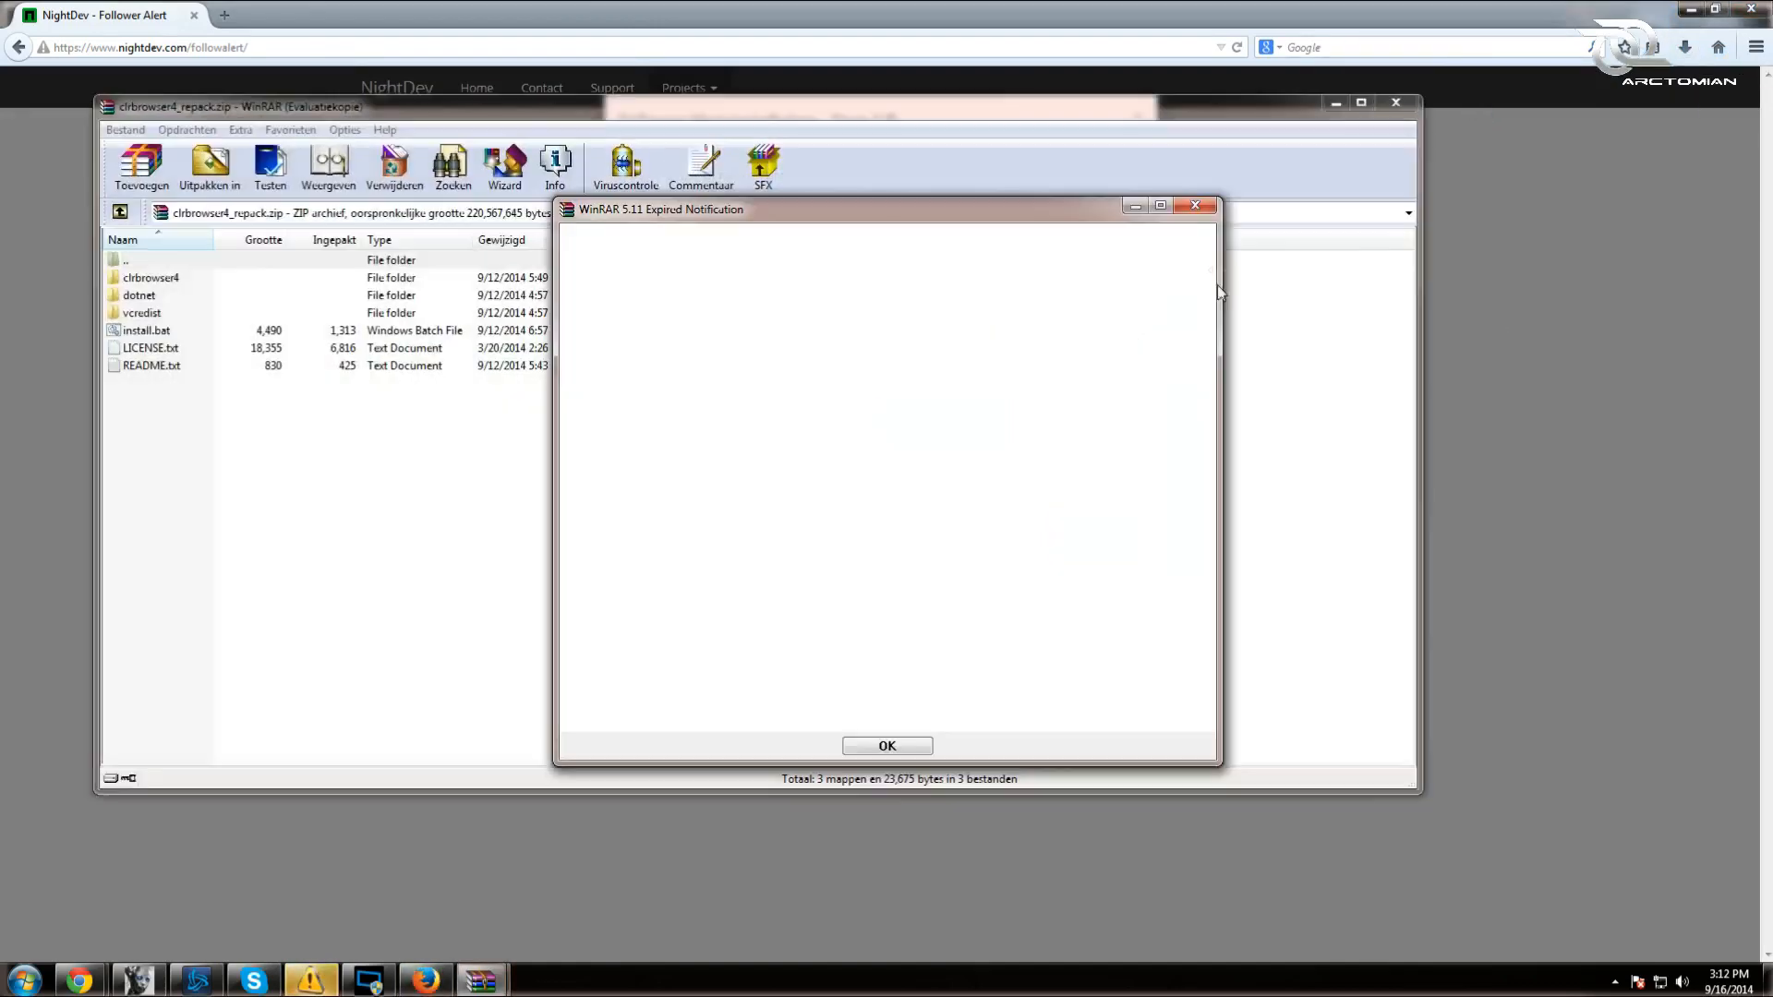
{"action": "left_click", "coordinate": [1195, 205]}
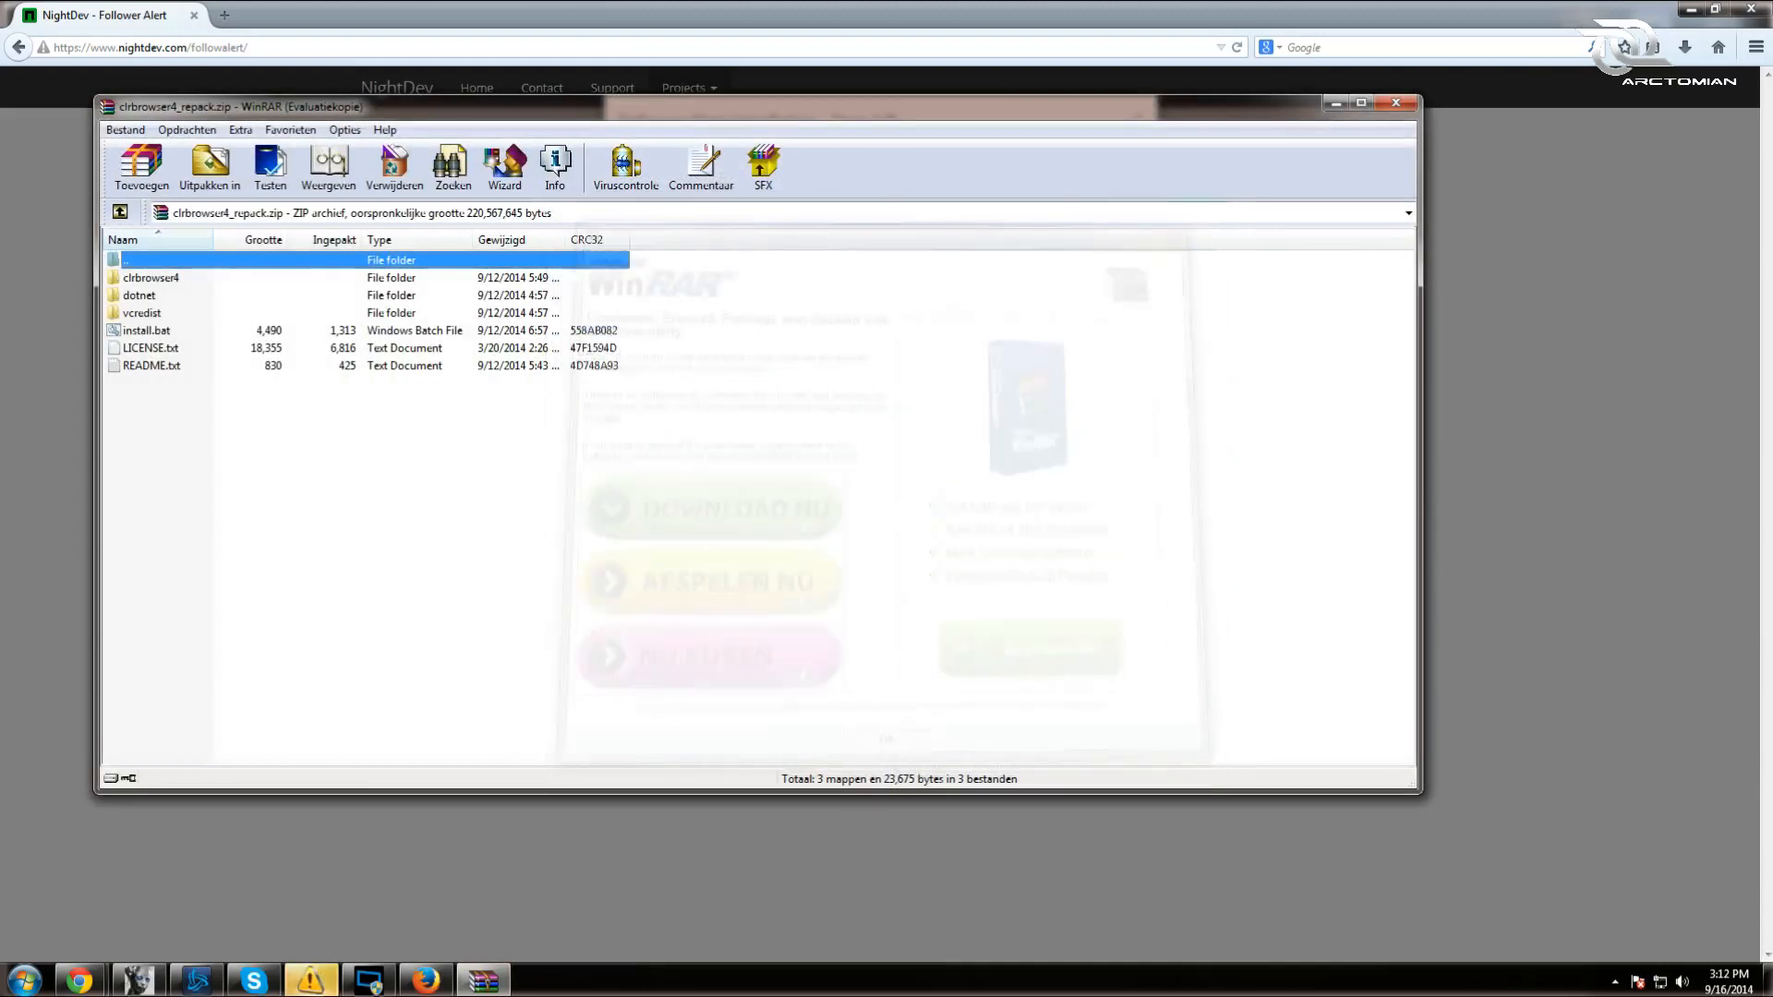
{"action": "double_click", "coordinate": [143, 331]}
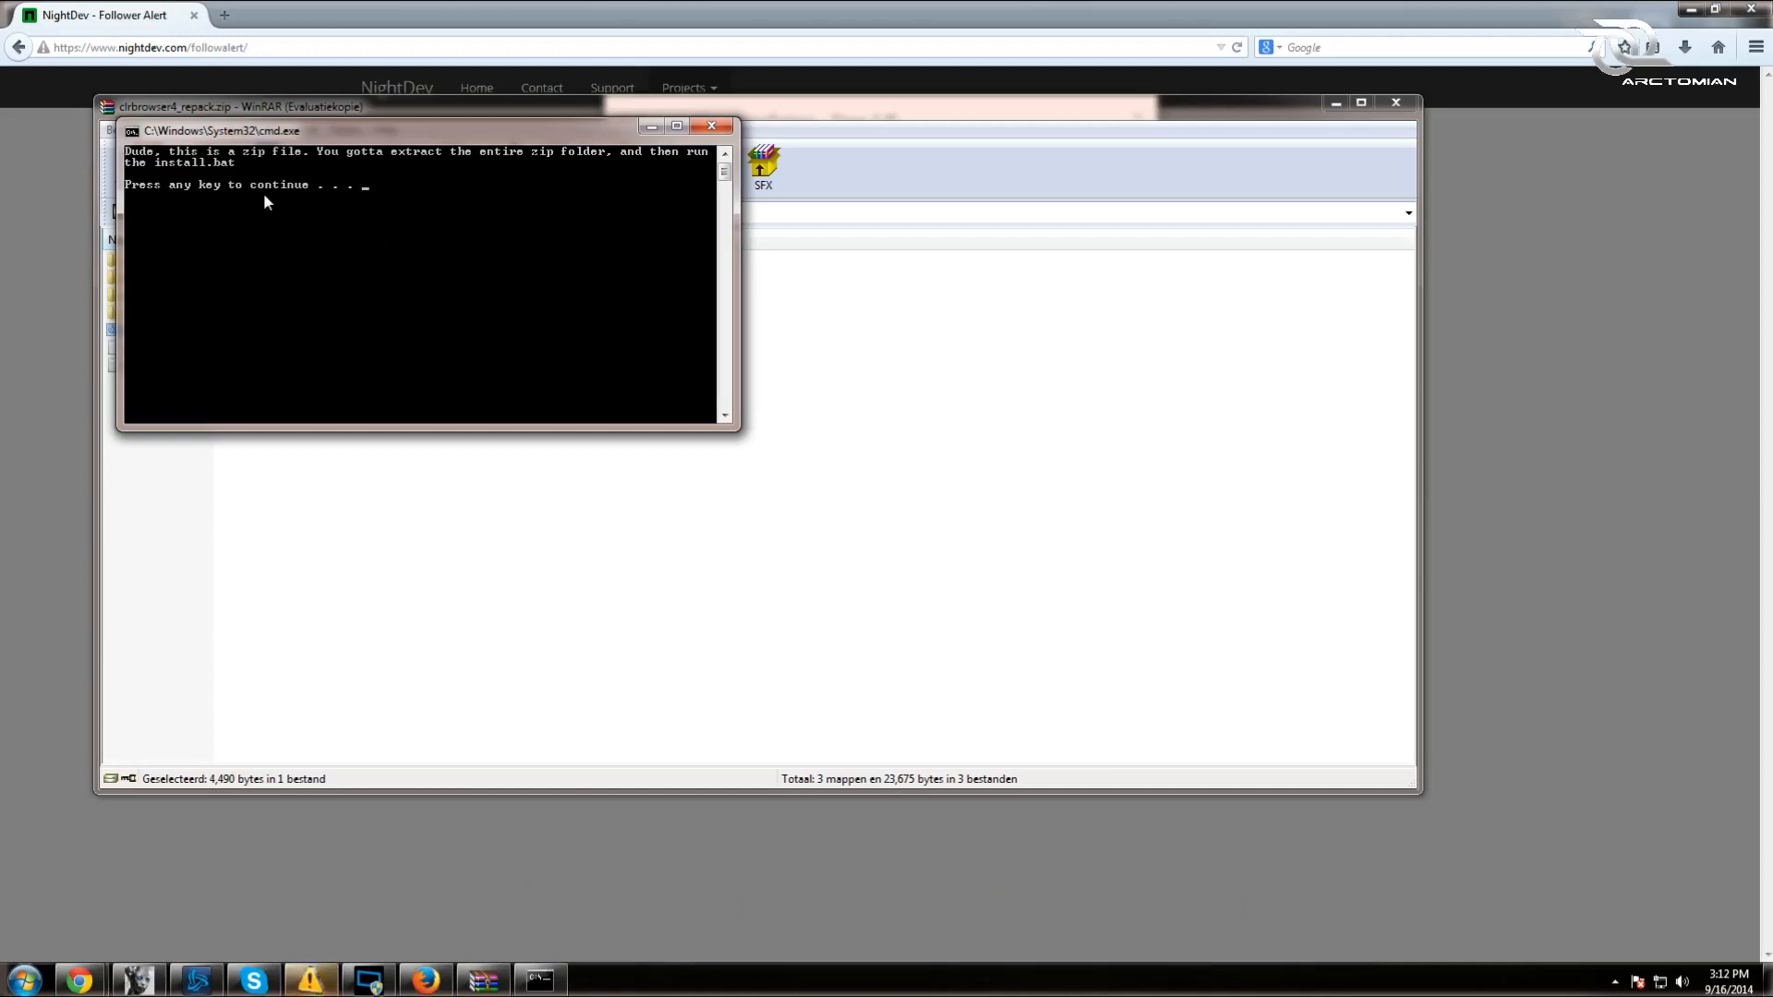
{"action": "key", "text": "Return"}
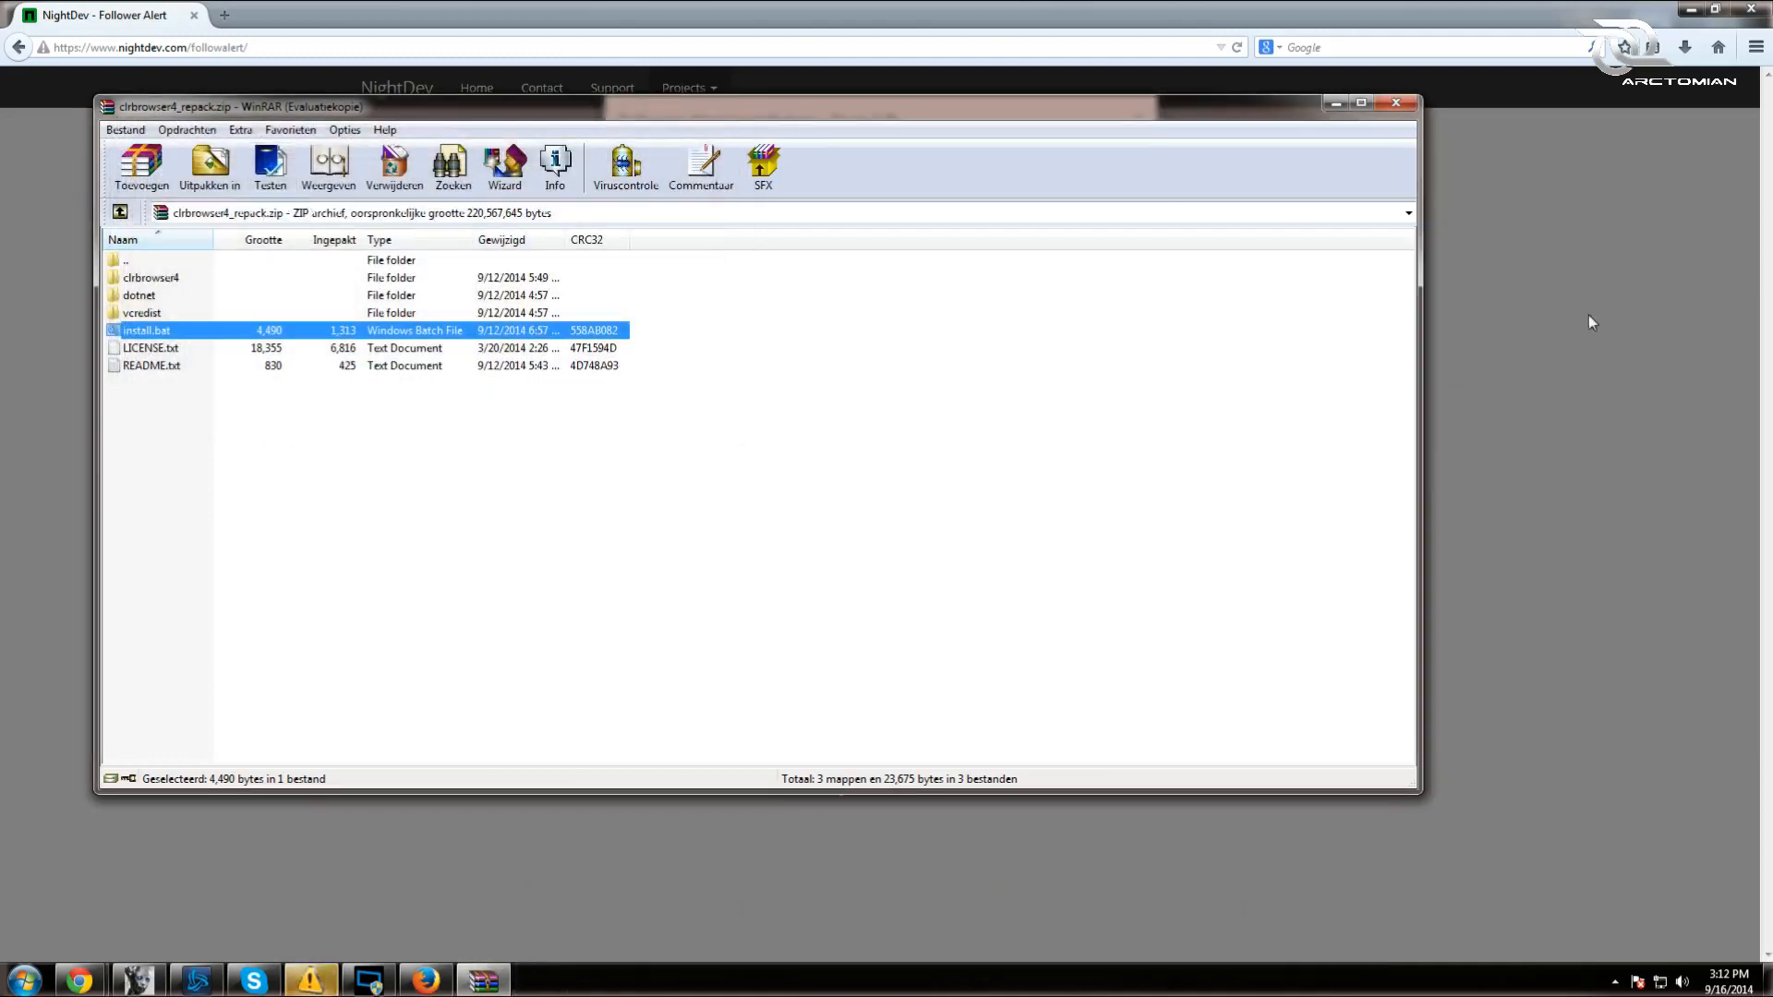
{"action": "double_click", "coordinate": [194, 330]}
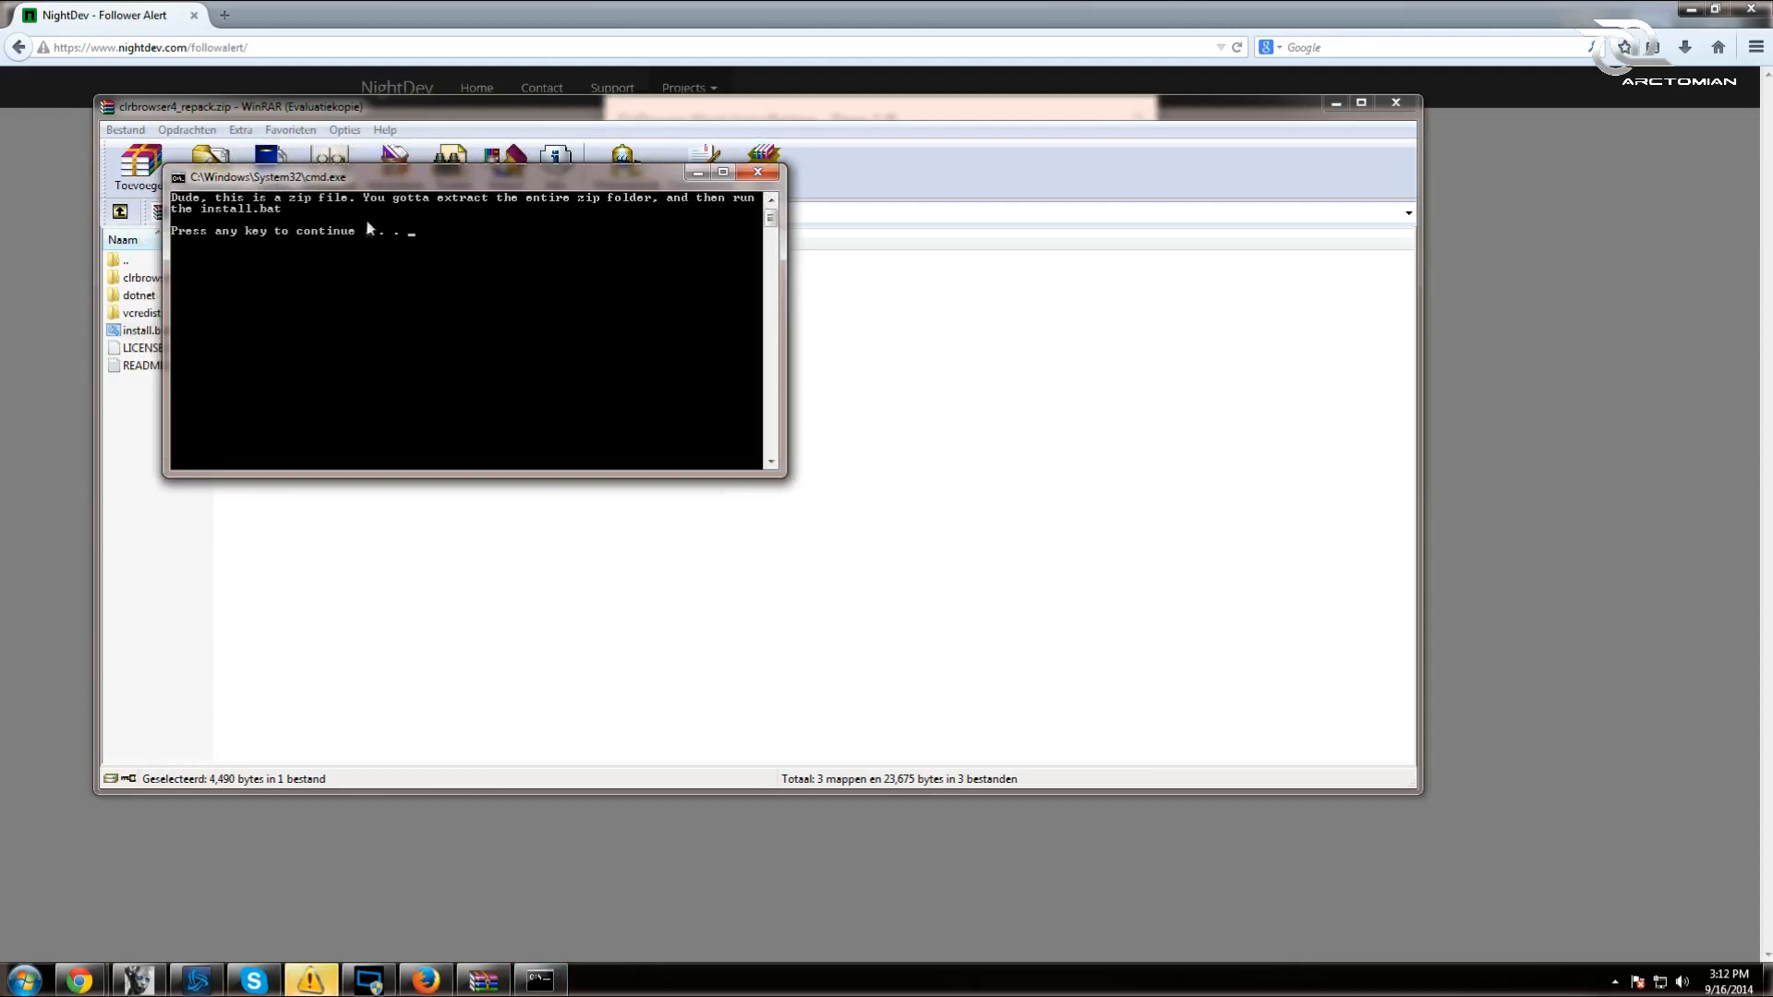
{"action": "left_click", "coordinate": [757, 172]}
{"action": "left_click", "coordinate": [1397, 104]}
- Extract clrbrowser4_repack.zip directly into the Downloads folder, replacing all existing files of the same name
{"action": "left_click", "coordinate": [1685, 47]}
{"action": "right_click", "coordinate": [1505, 131]}
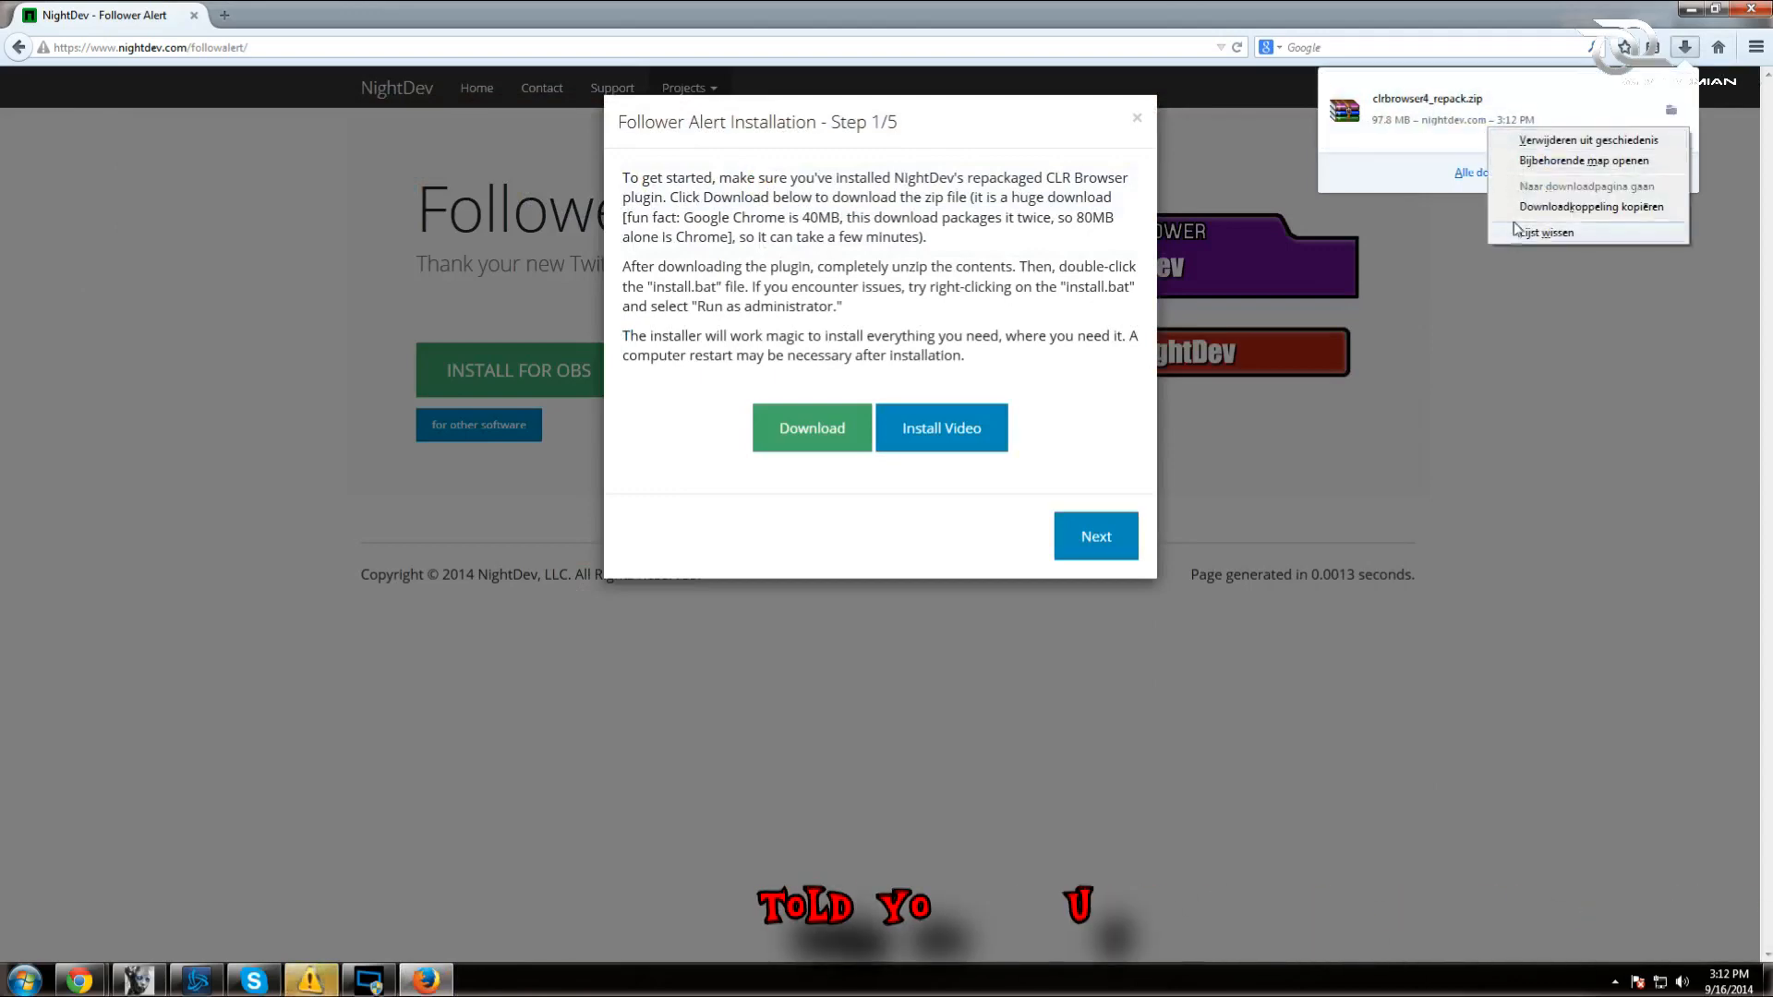
{"action": "left_click", "coordinate": [1558, 155]}
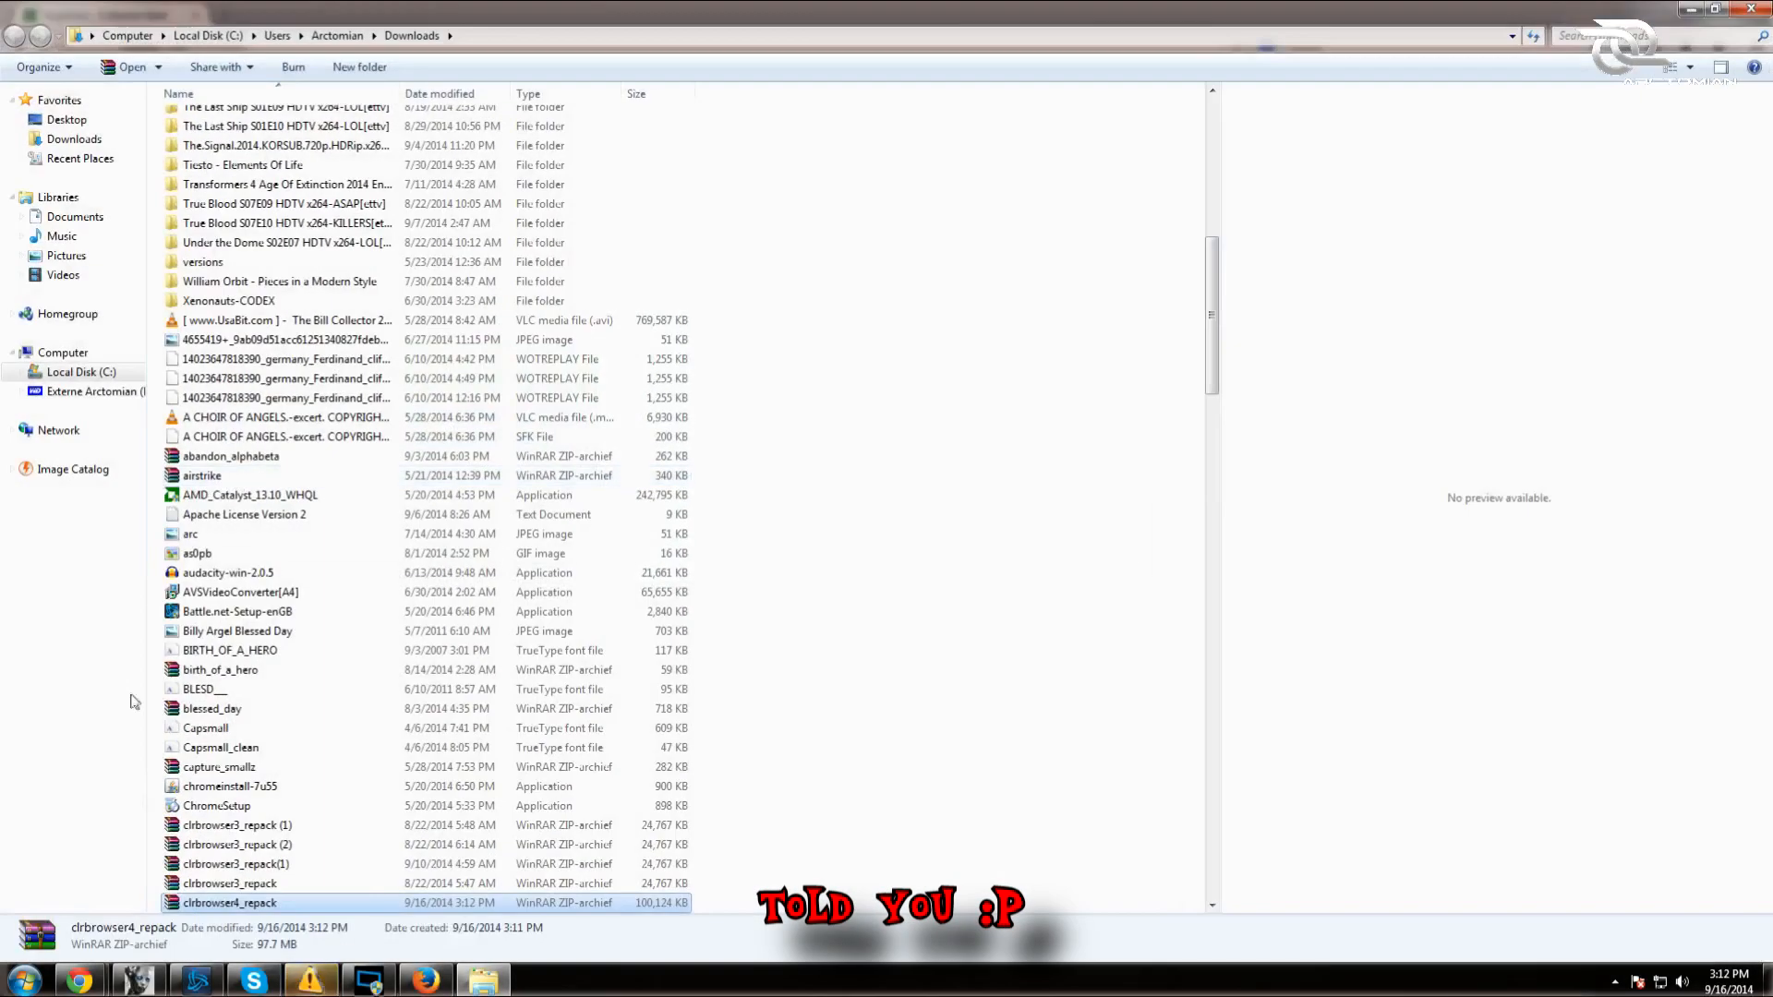
{"action": "right_click", "coordinate": [212, 901]}
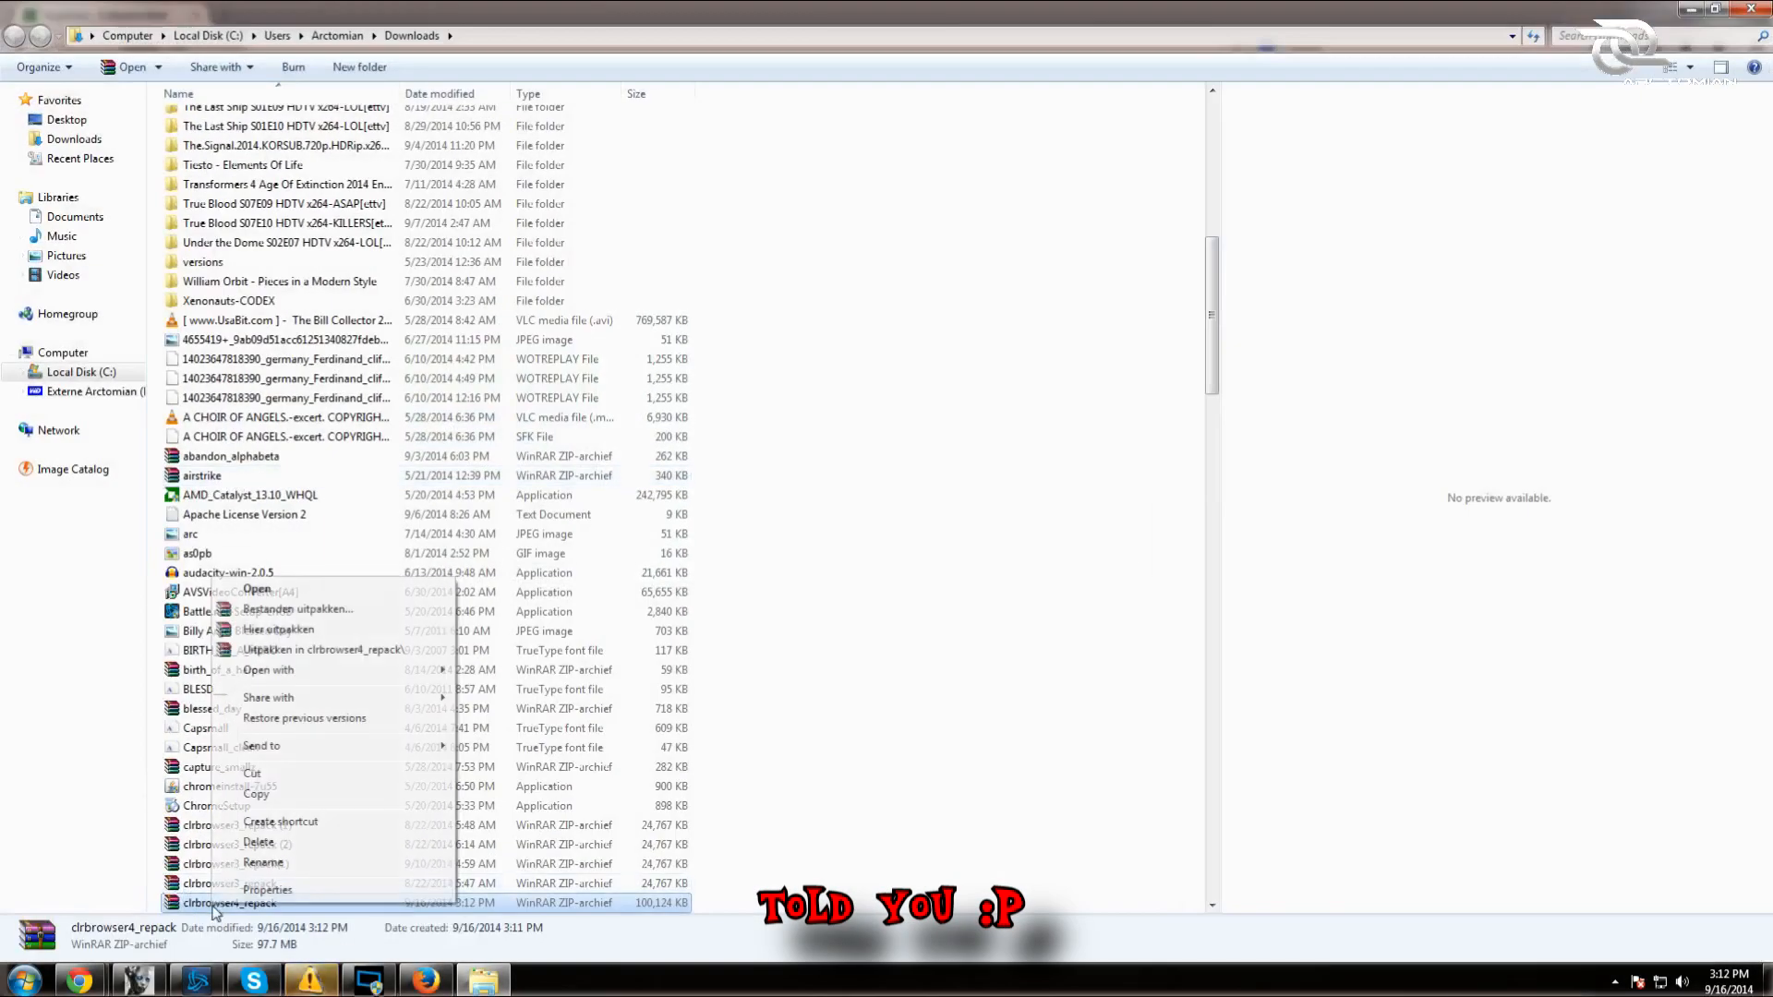
{"action": "left_click", "coordinate": [297, 631]}
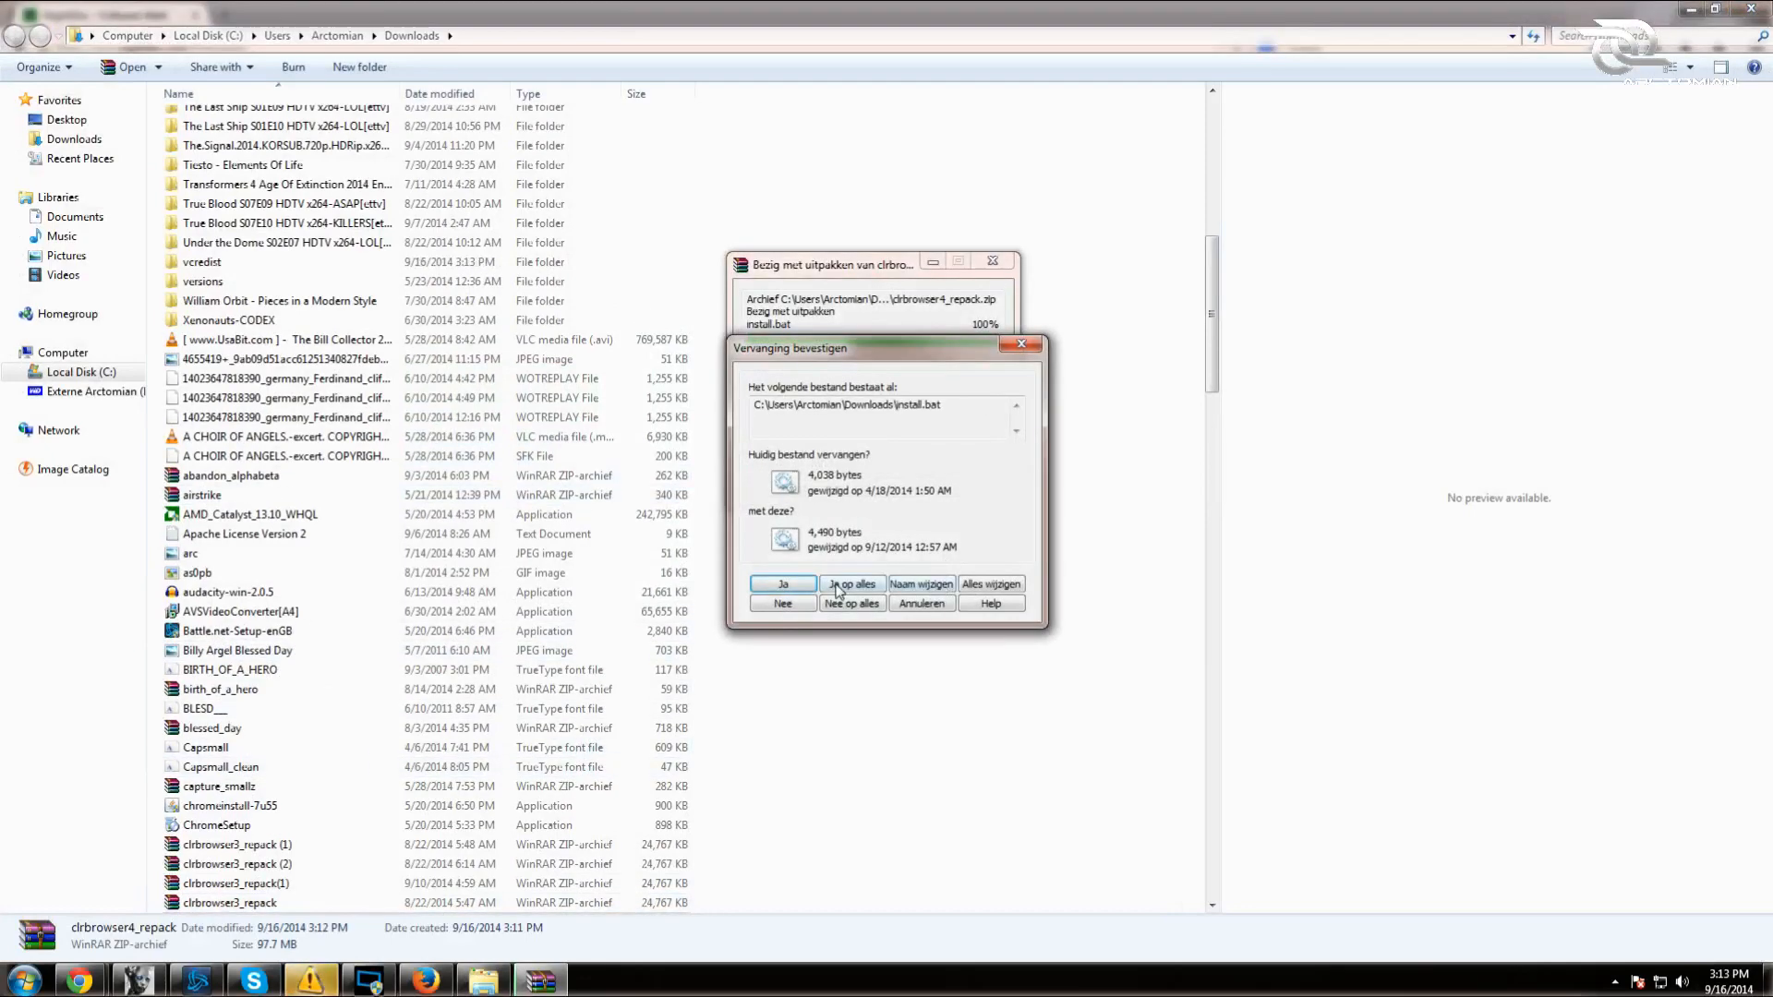
{"action": "left_click", "coordinate": [843, 585]}
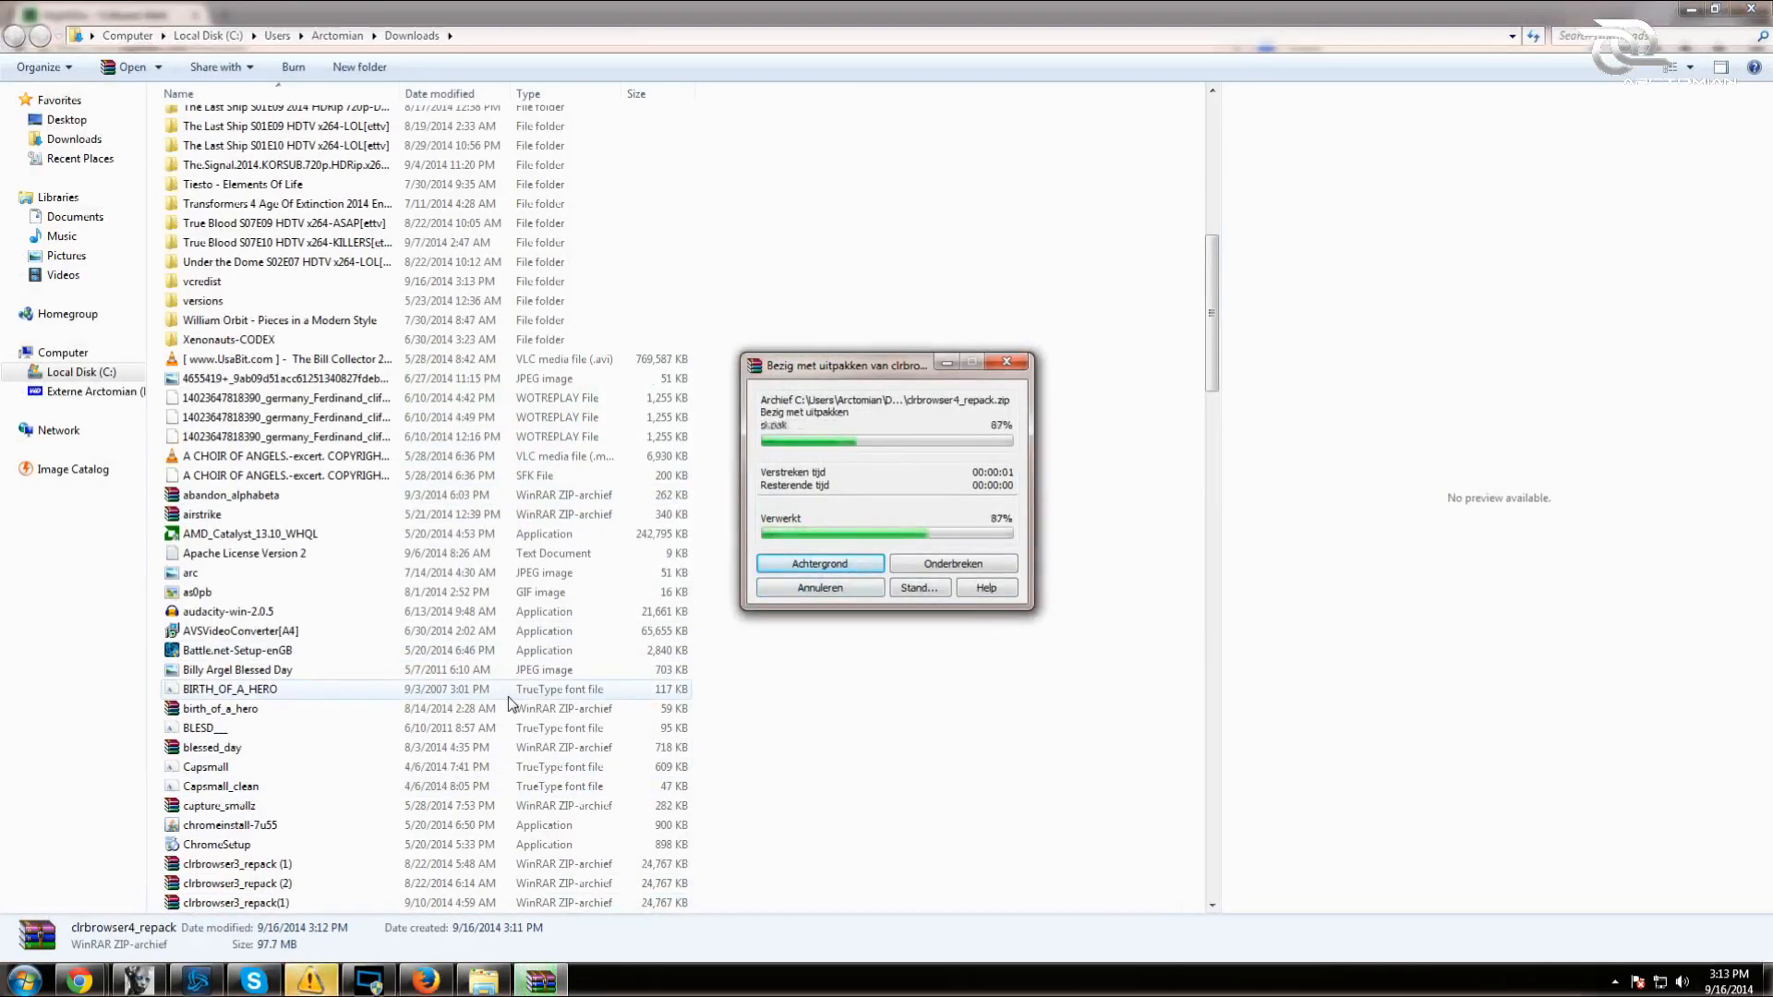
{"action": "scroll", "coordinate": [508, 699], "scroll_direction": "down", "scroll_amount": 9}
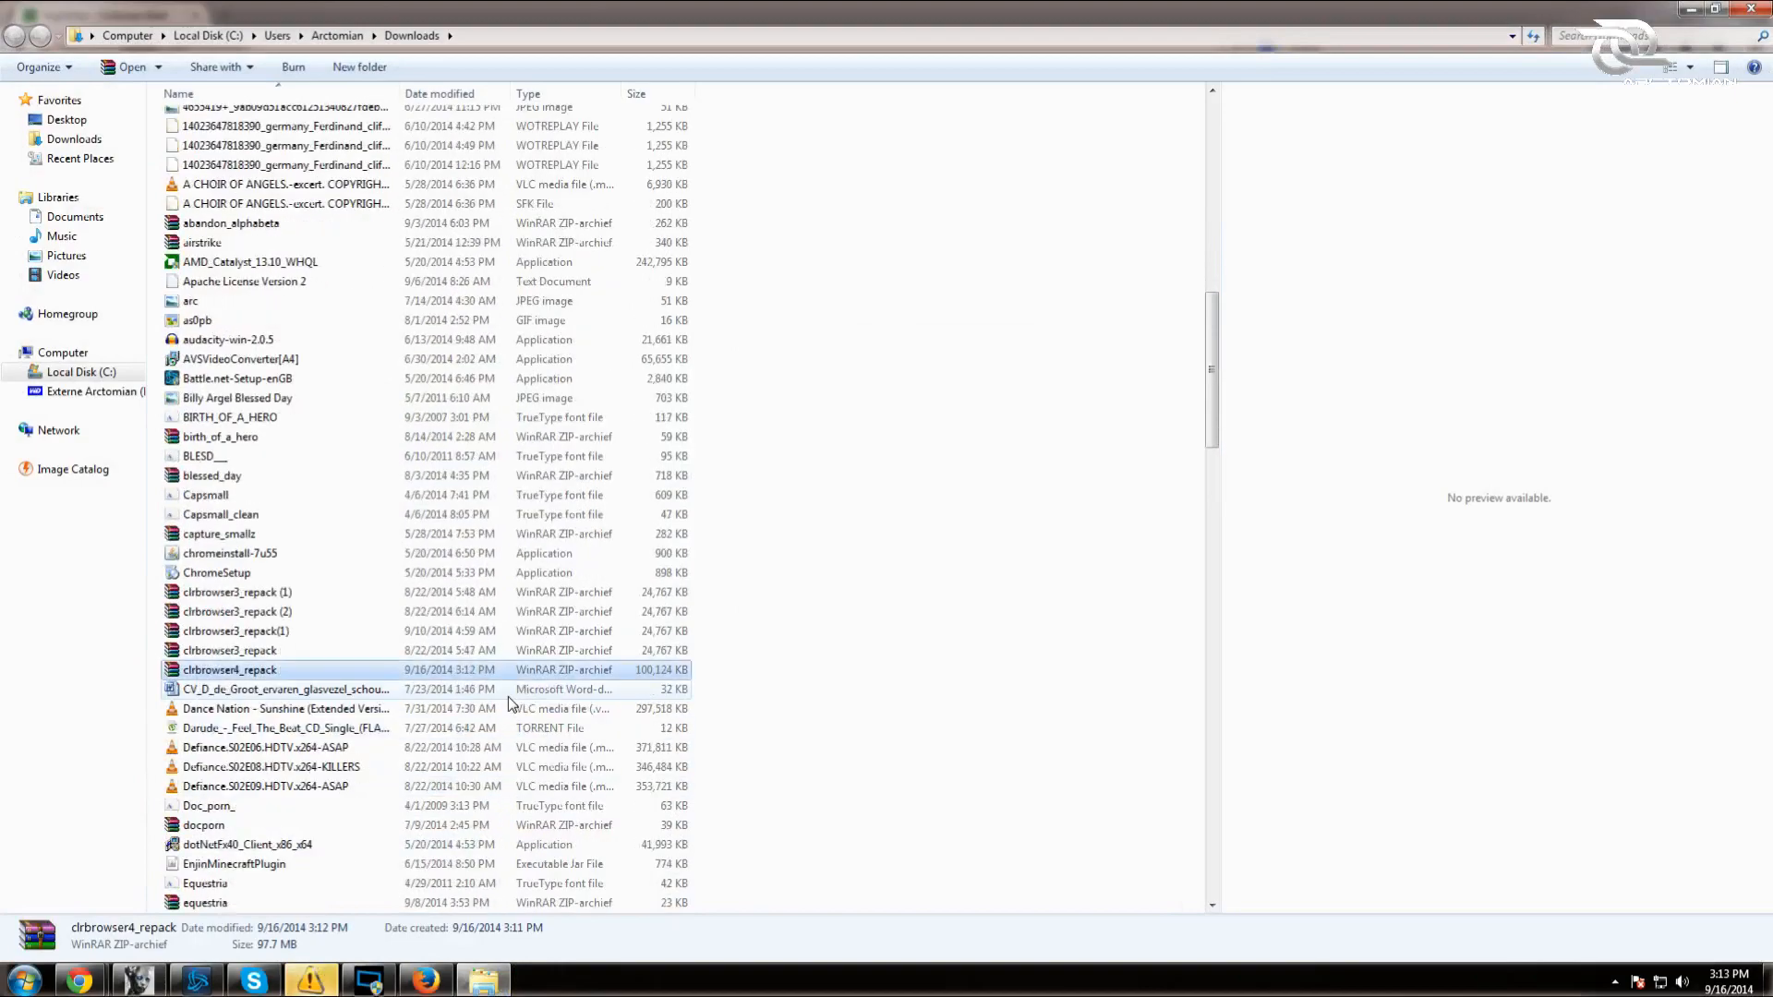
- Try running the CLR Browser install batch file from the Downloads folder
{"action": "scroll", "coordinate": [508, 703], "scroll_direction": "down", "scroll_amount": 3}
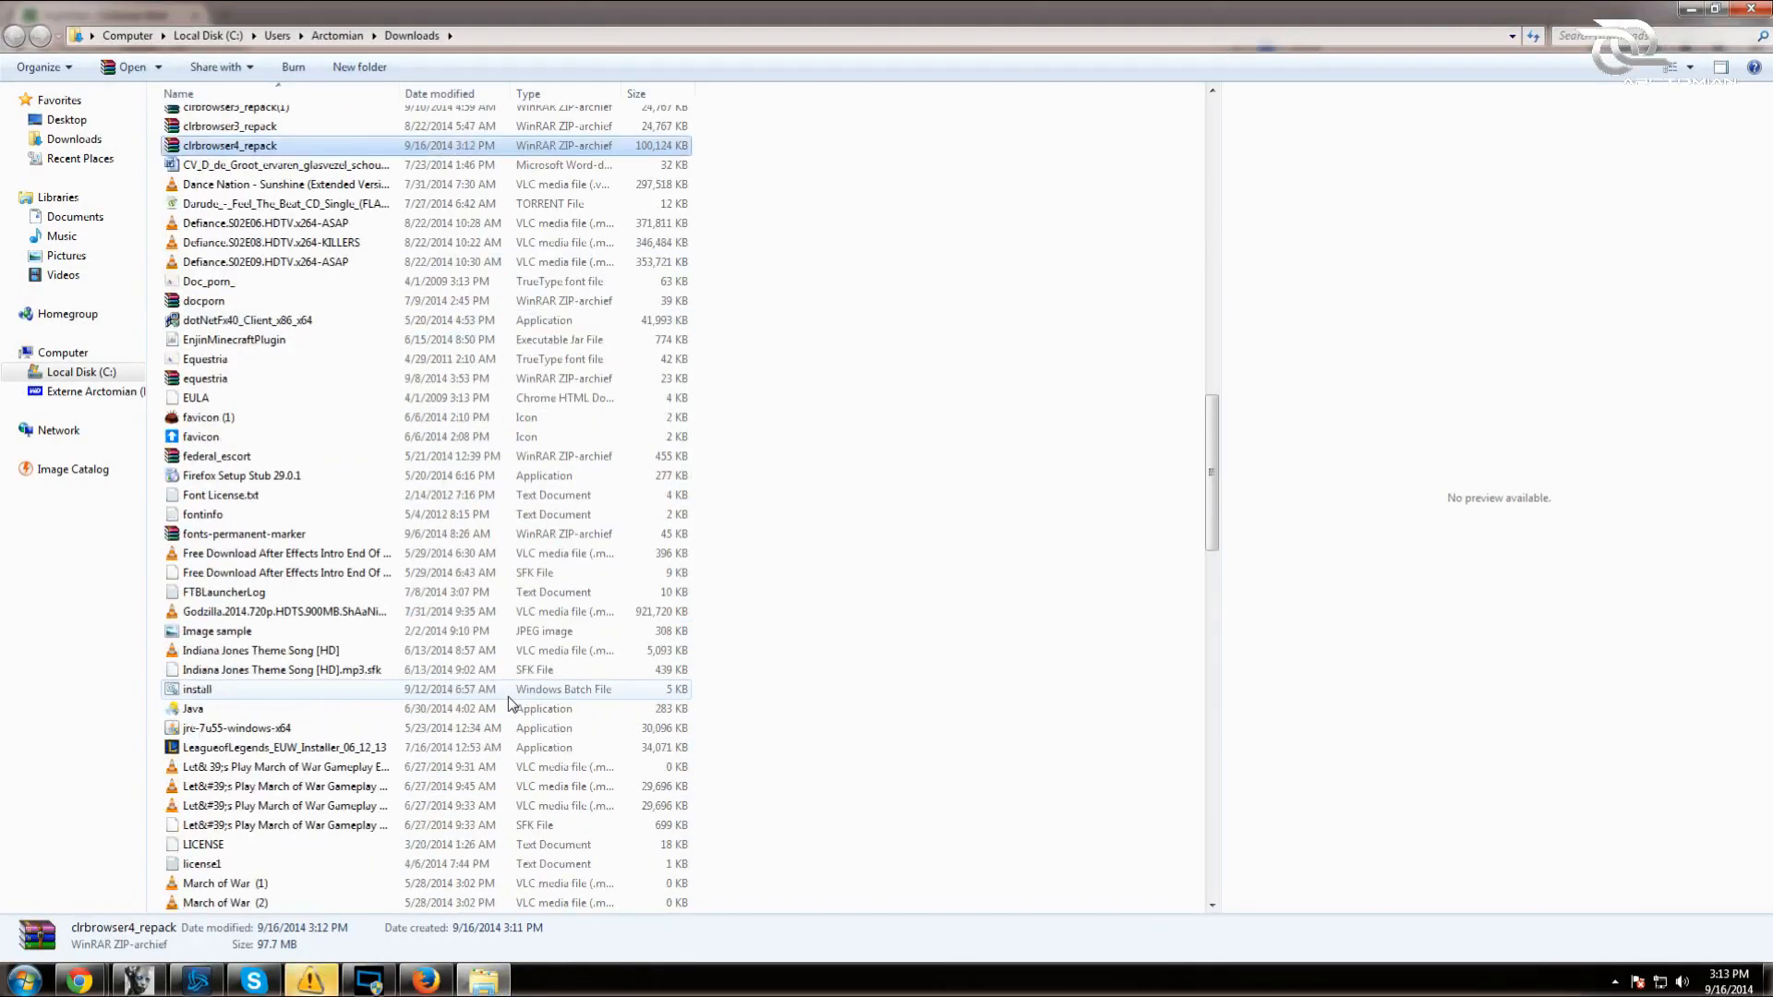
{"action": "double_click", "coordinate": [462, 691]}
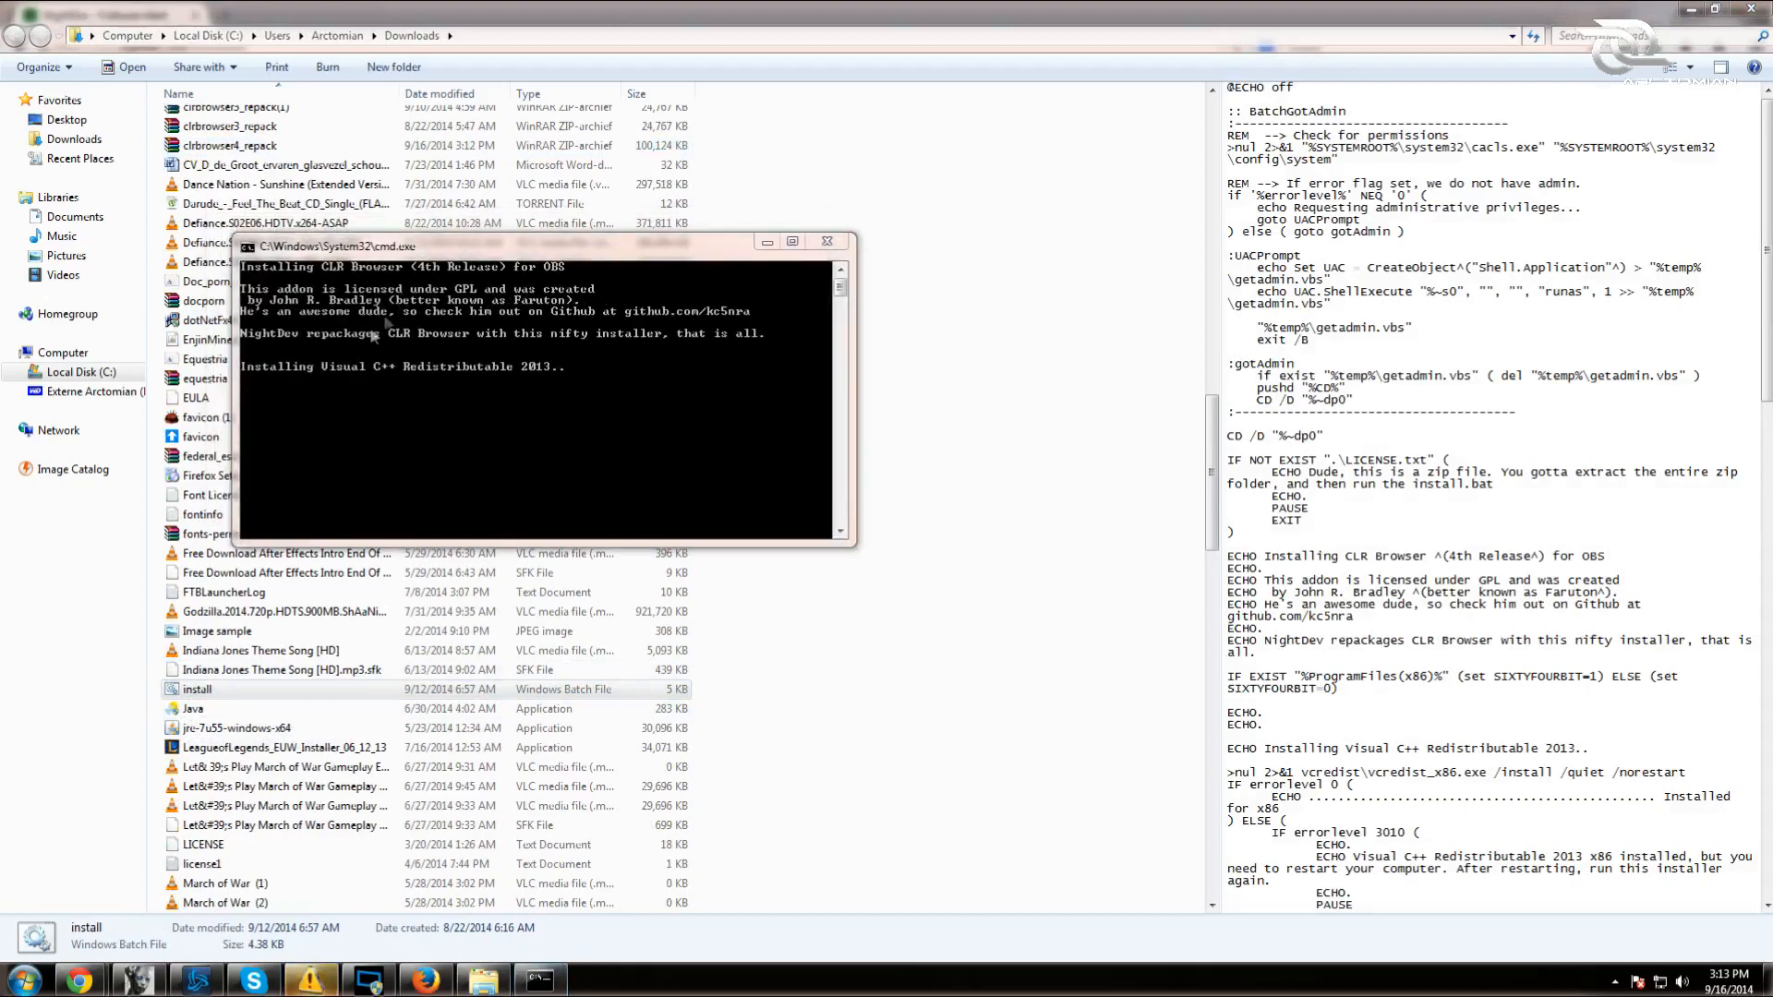
{"action": "left_click", "coordinate": [538, 434]}
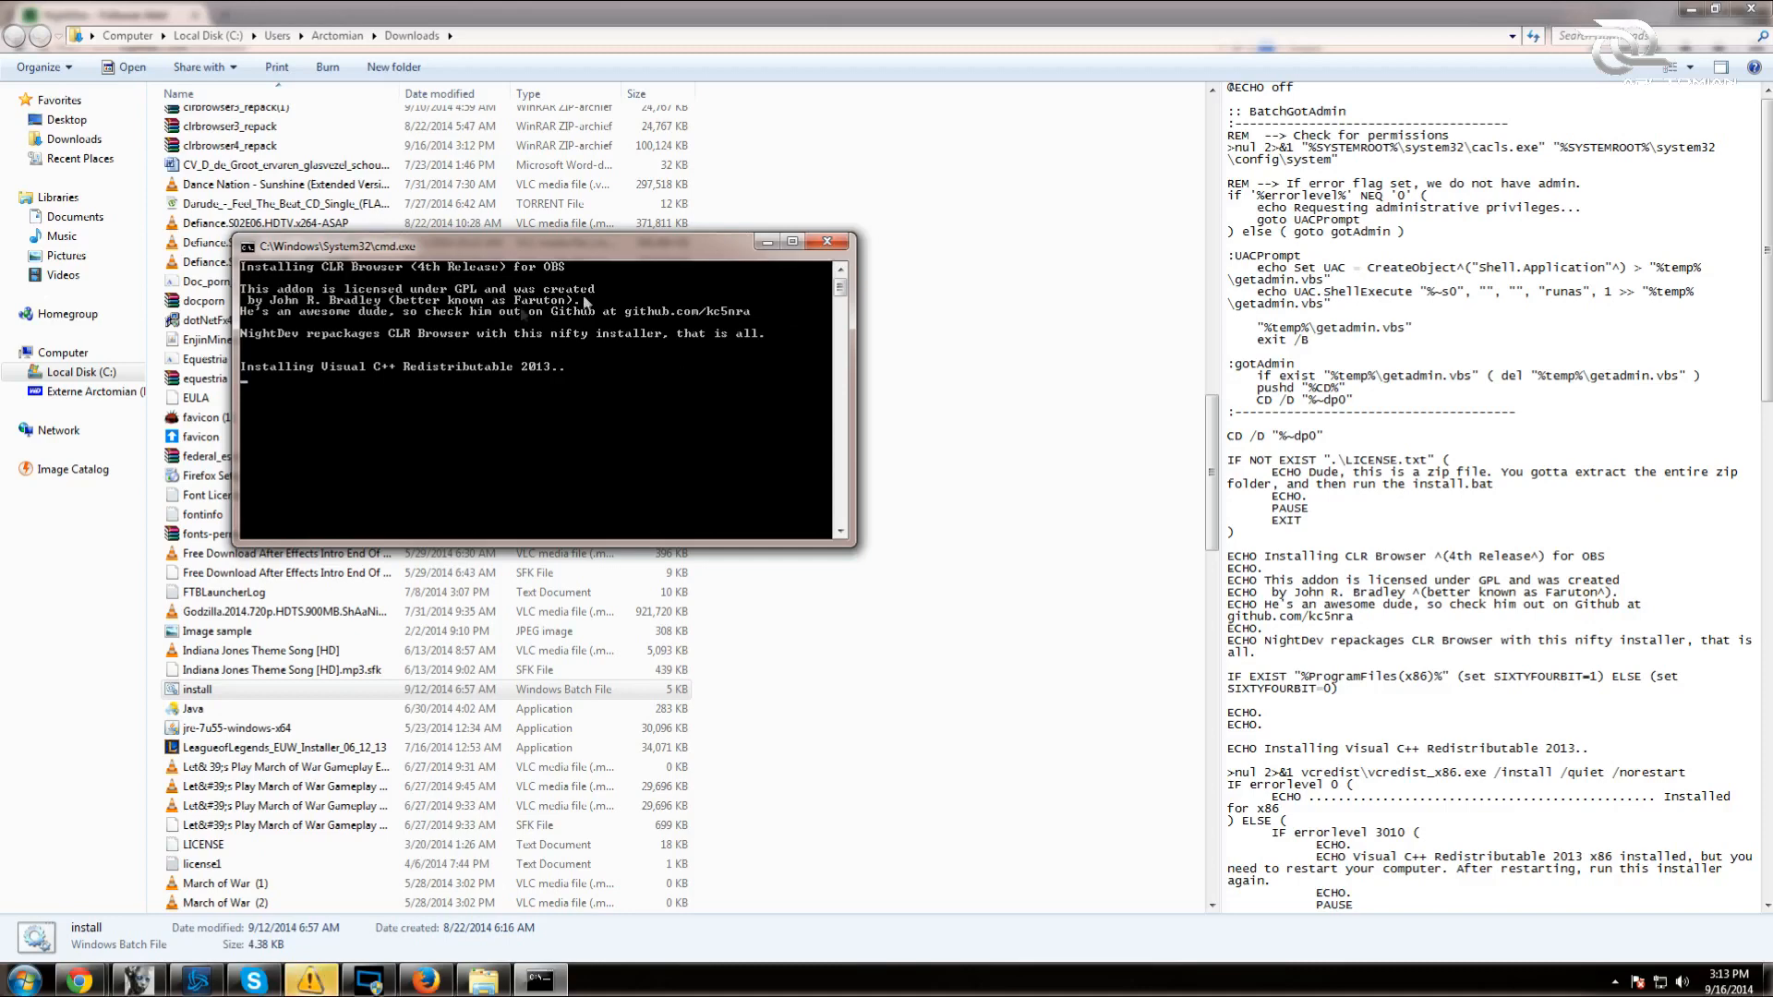
{"action": "left_click", "coordinate": [826, 243]}
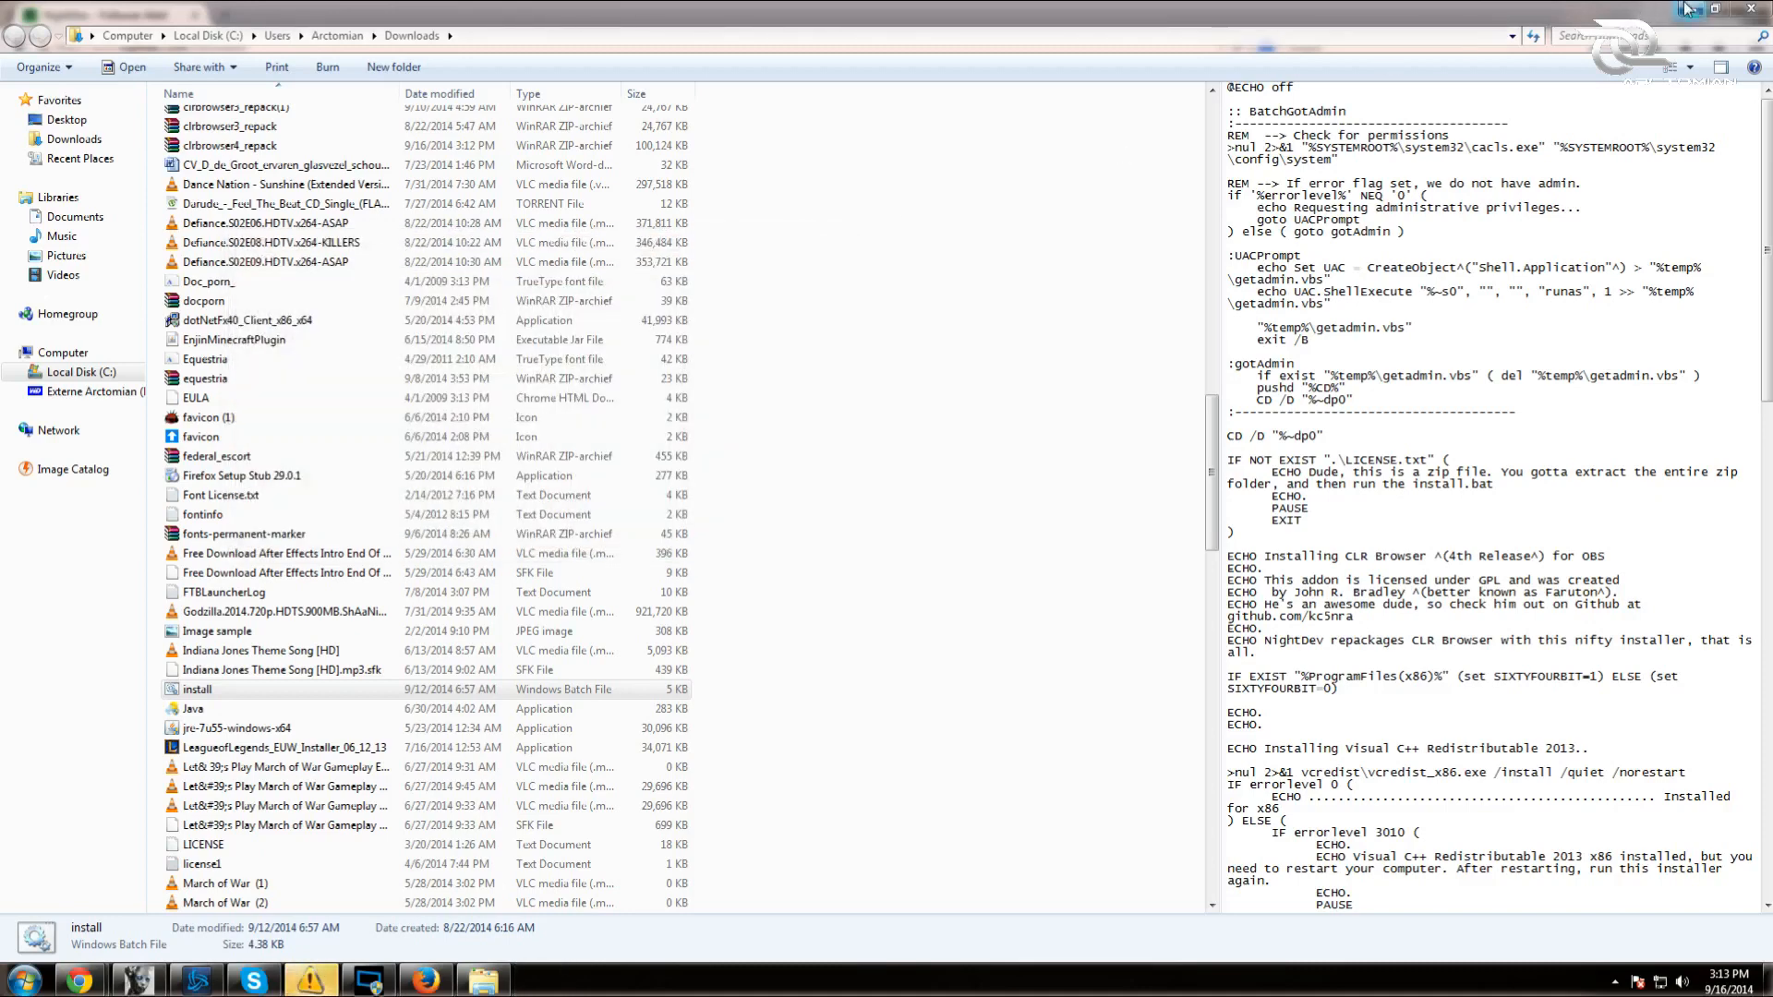
- Clear the open windows, launch Open Broadcaster Software from the desktop and decline its updates
{"action": "left_click", "coordinate": [1738, 11]}
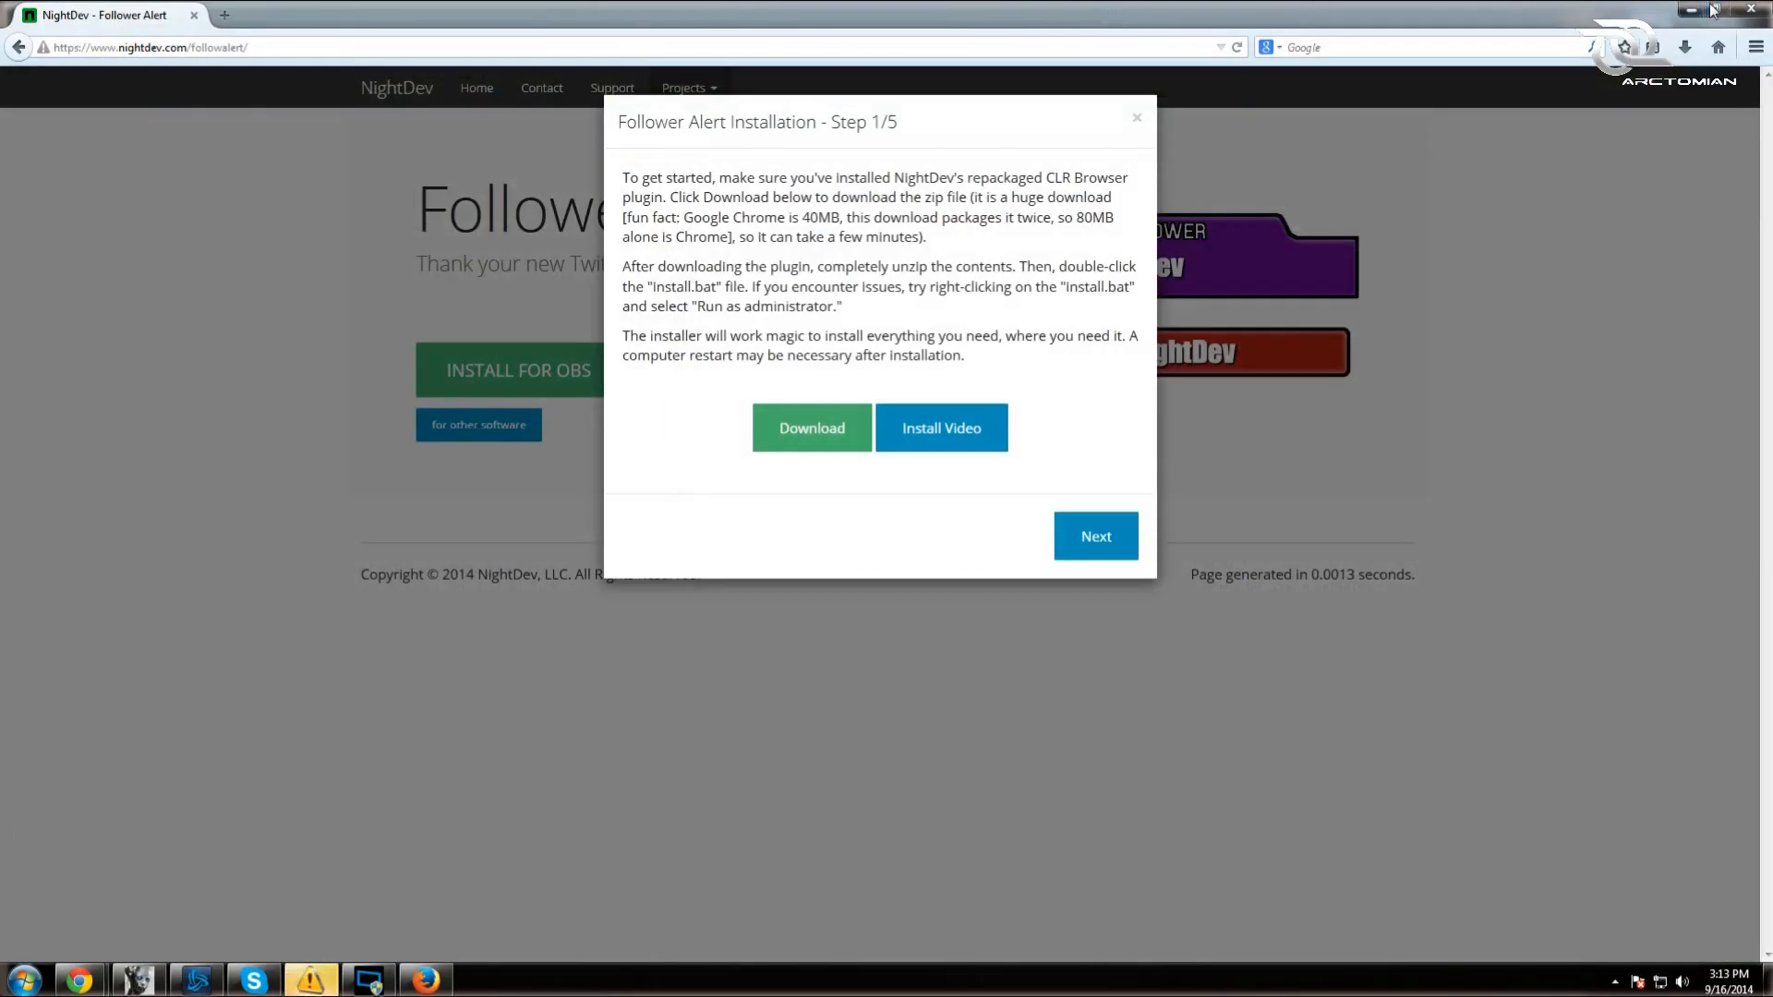
{"action": "left_click", "coordinate": [1699, 11]}
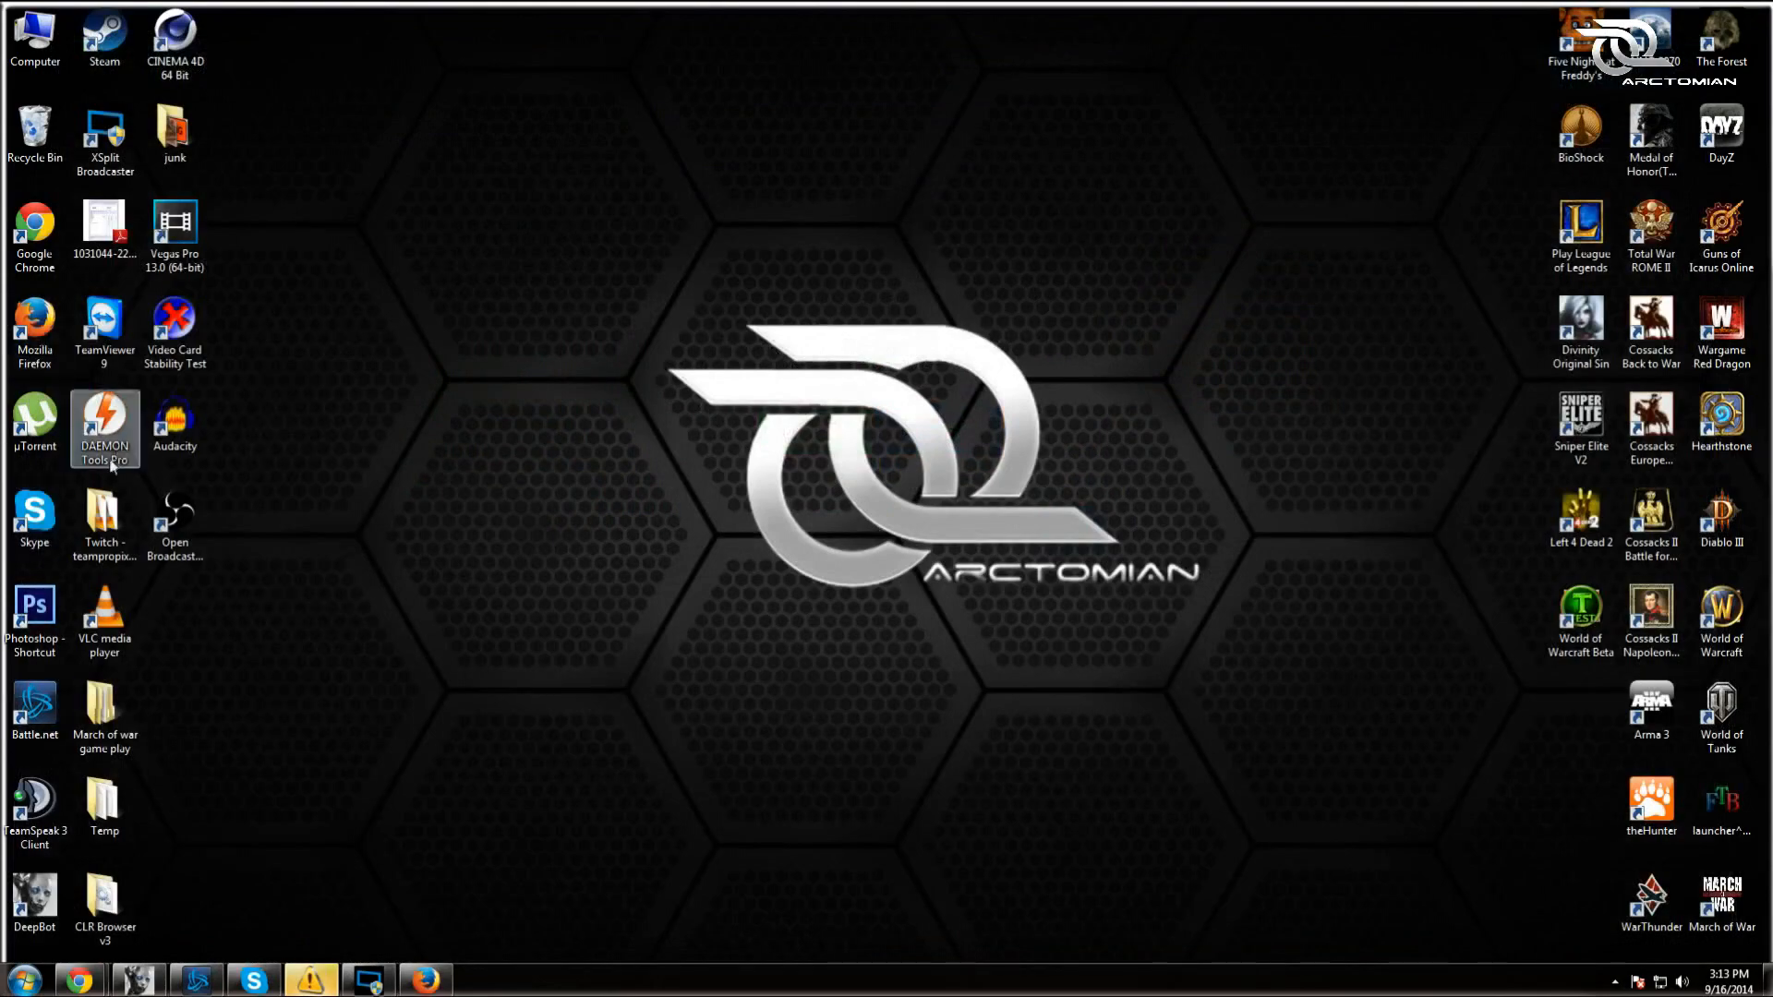
{"action": "double_click", "coordinate": [178, 514]}
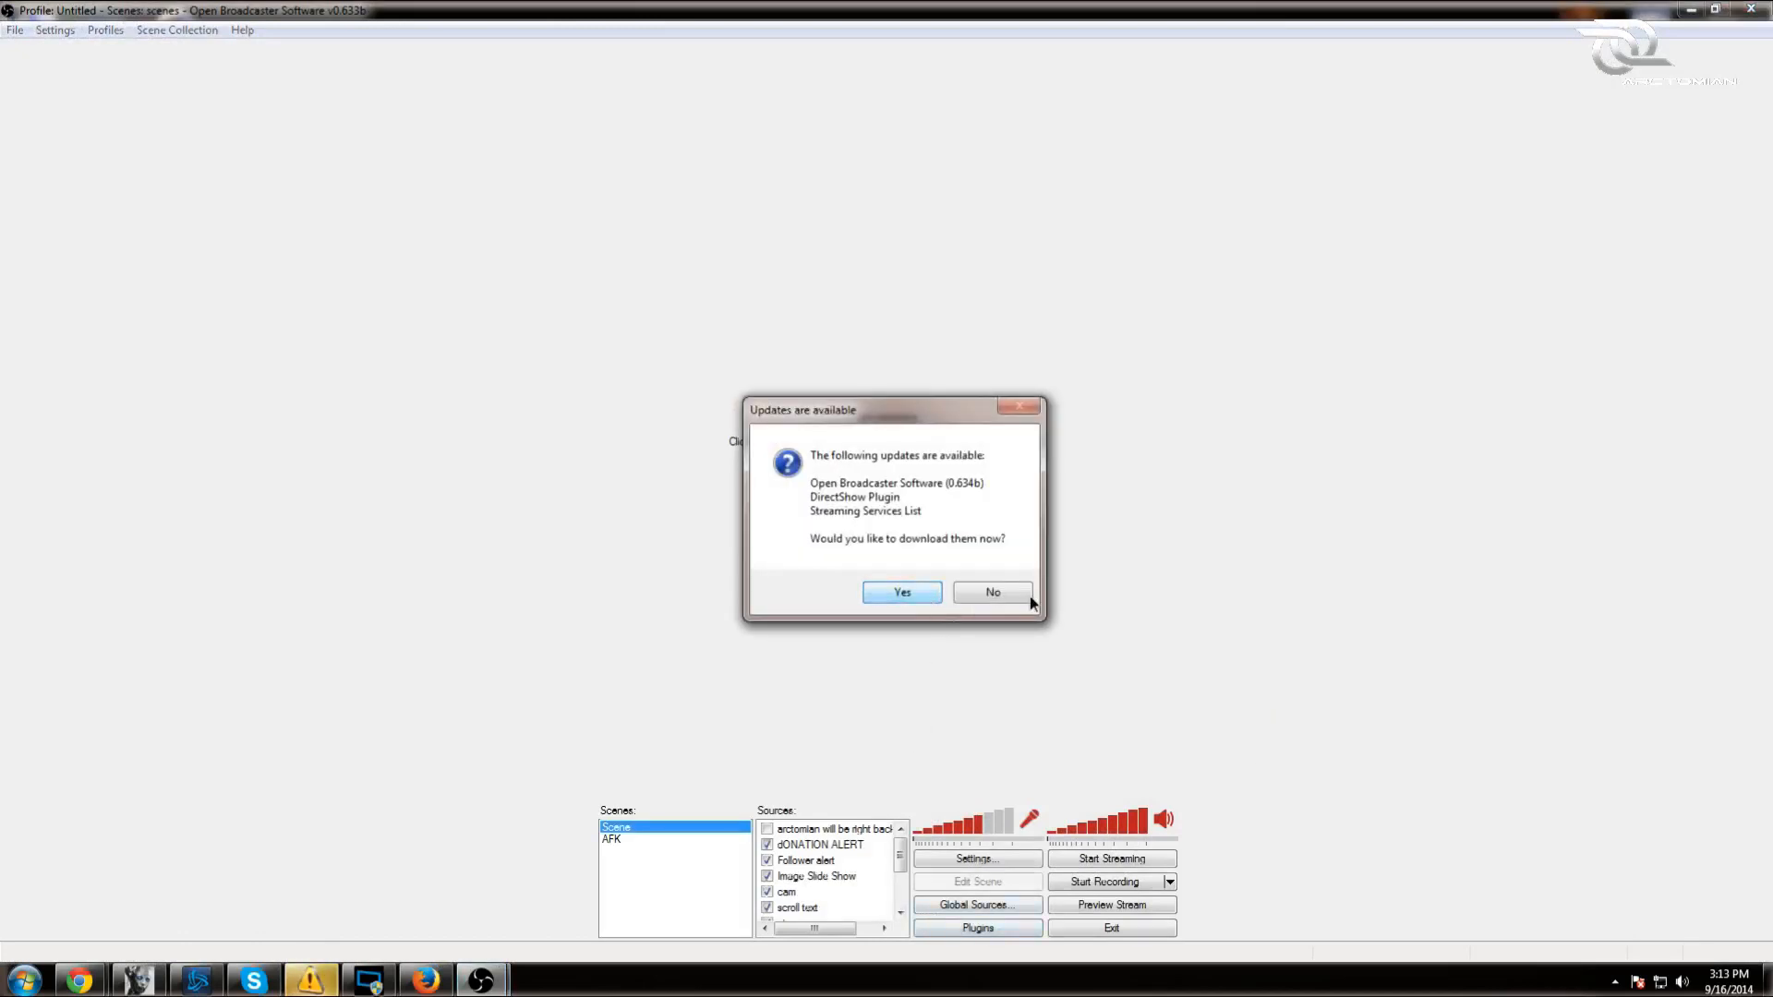
{"action": "left_click", "coordinate": [990, 593]}
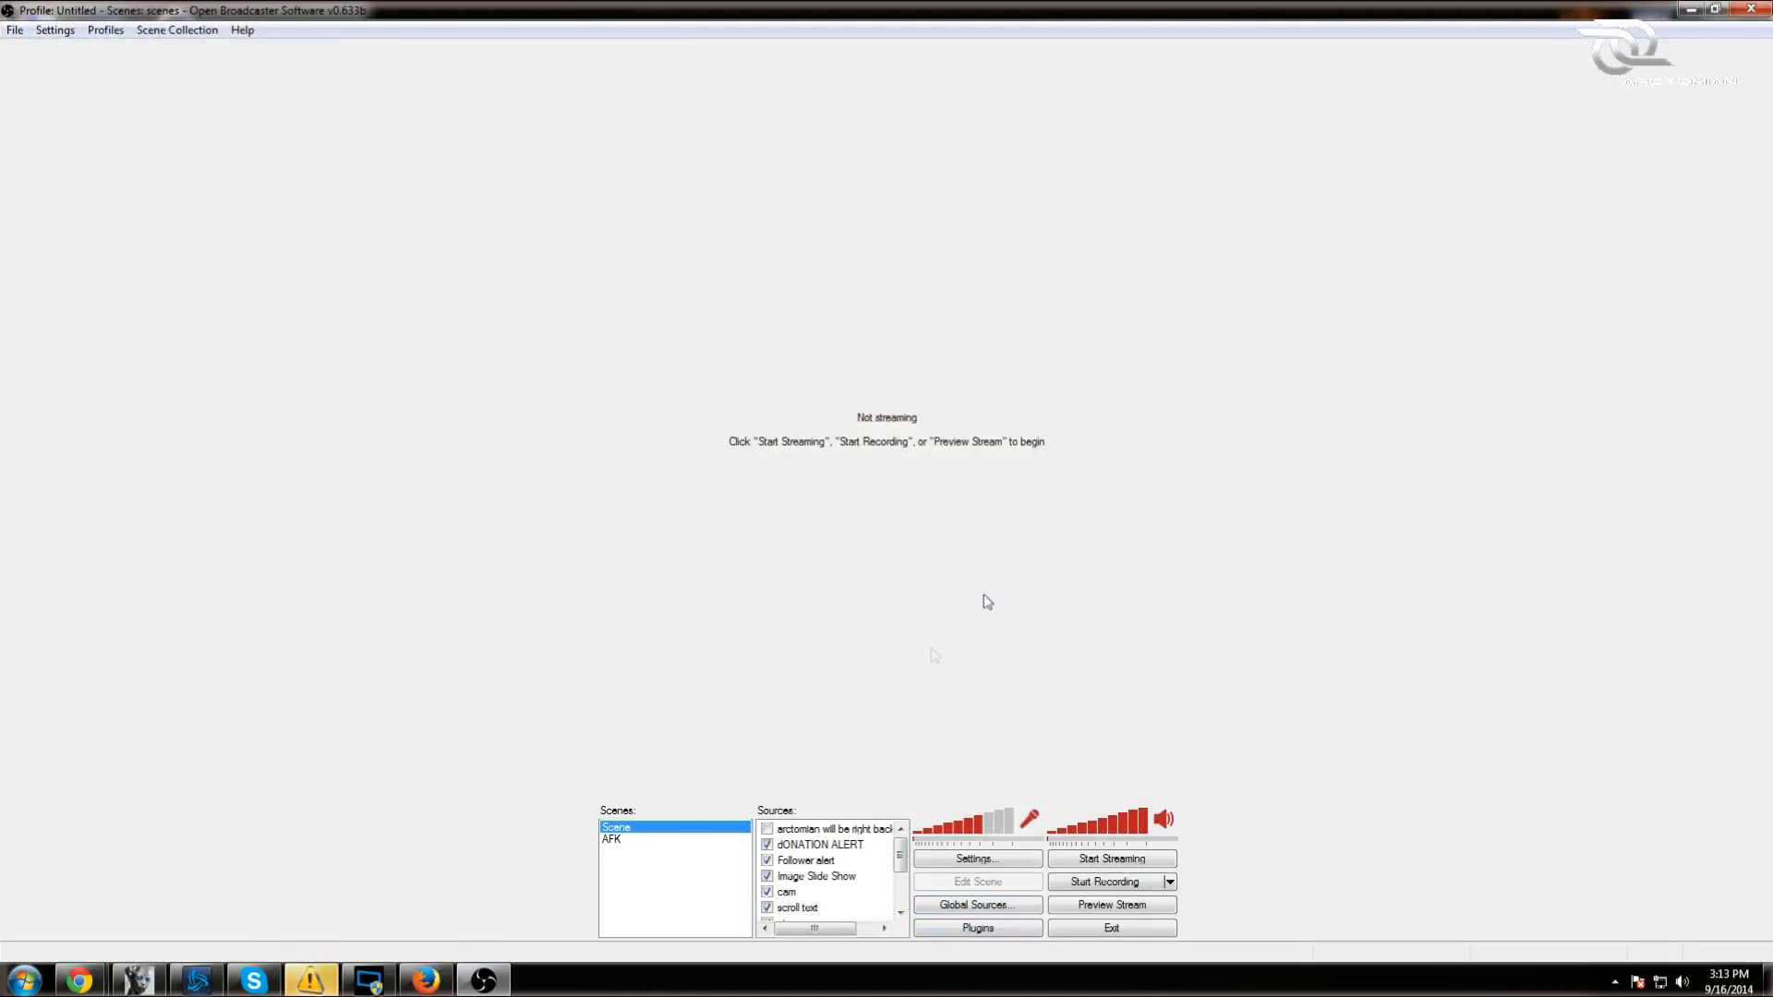
- Look for CLR Browser among the source types that can be added to the scene, without adding one
{"action": "right_click", "coordinate": [868, 879]}
{"action": "right_click", "coordinate": [869, 906]}
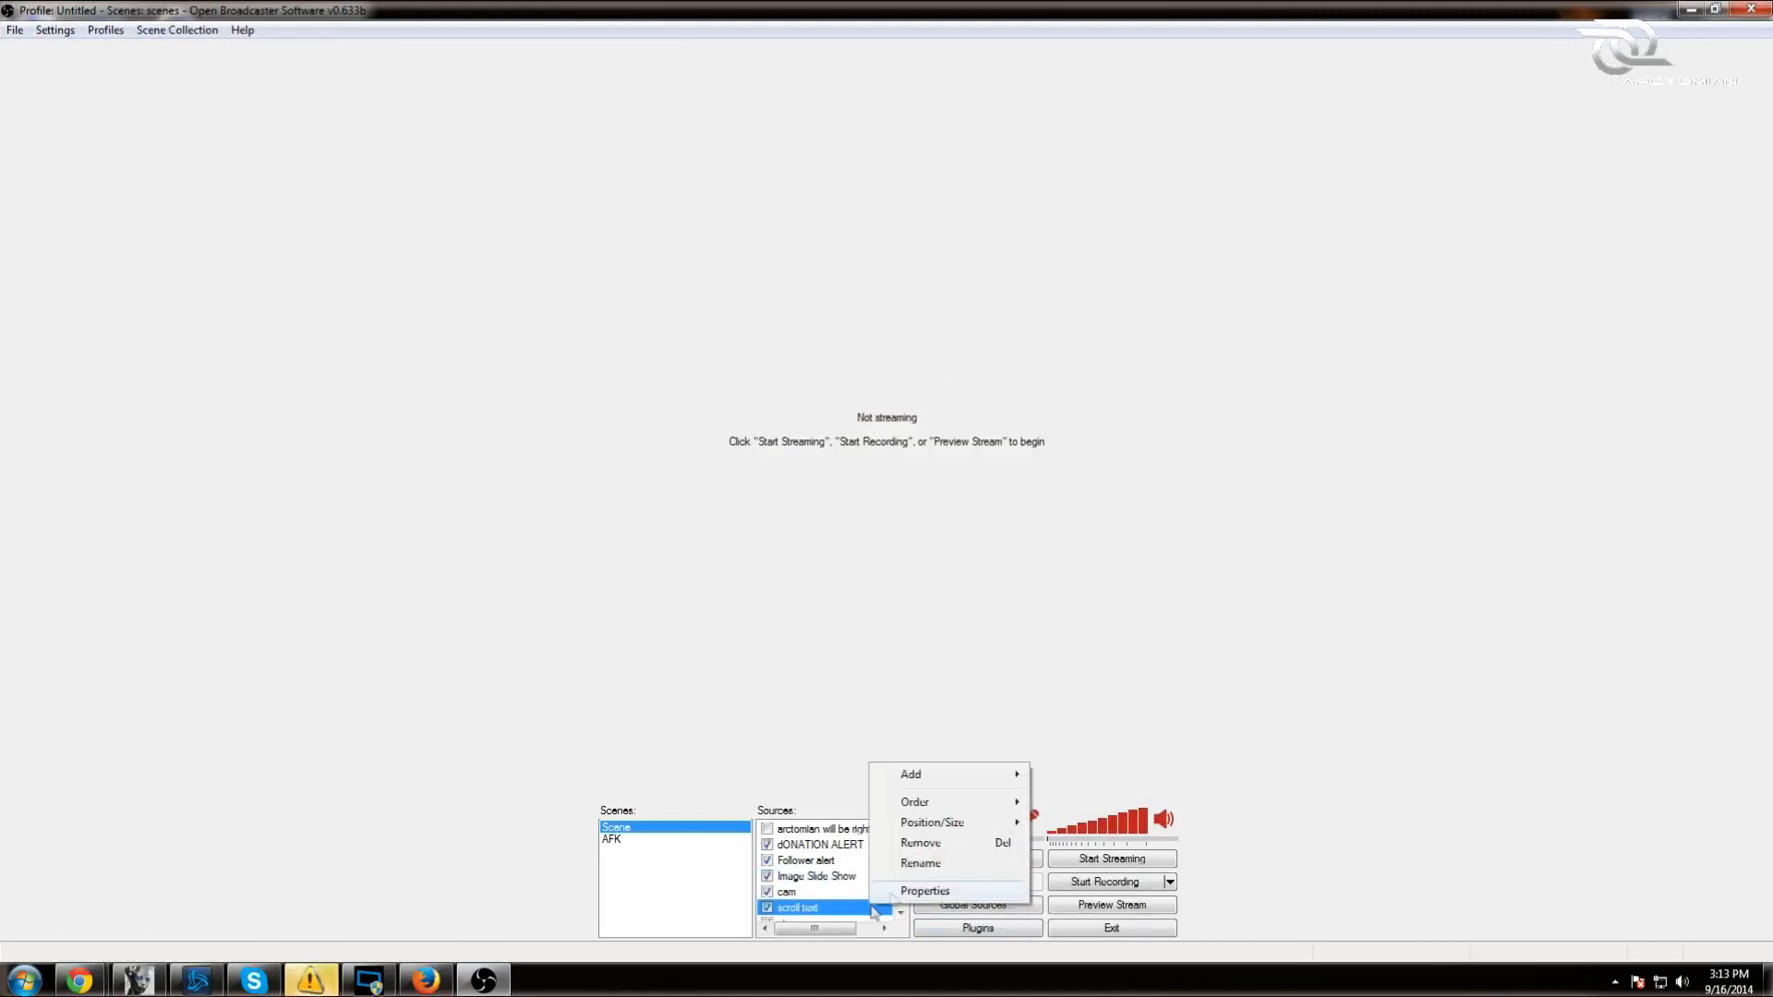
{"action": "mouse_move", "coordinate": [992, 825]}
{"action": "mouse_move", "coordinate": [1011, 776]}
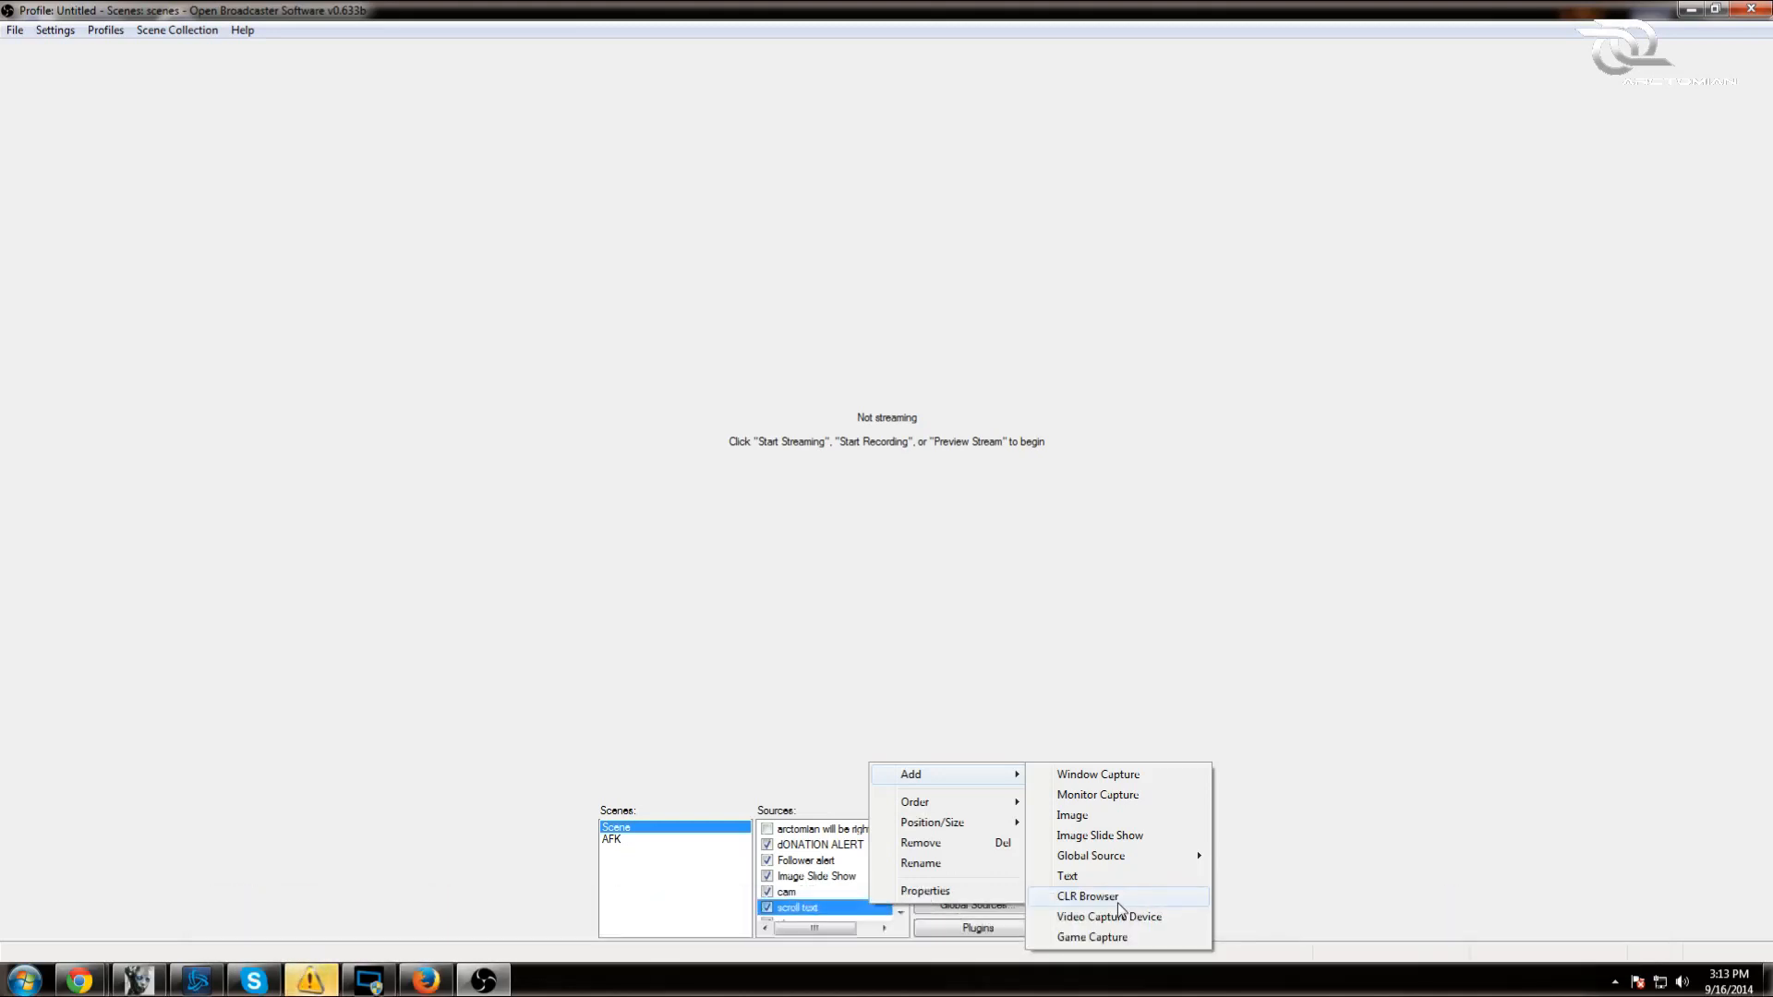
{"action": "left_click", "coordinate": [786, 688]}
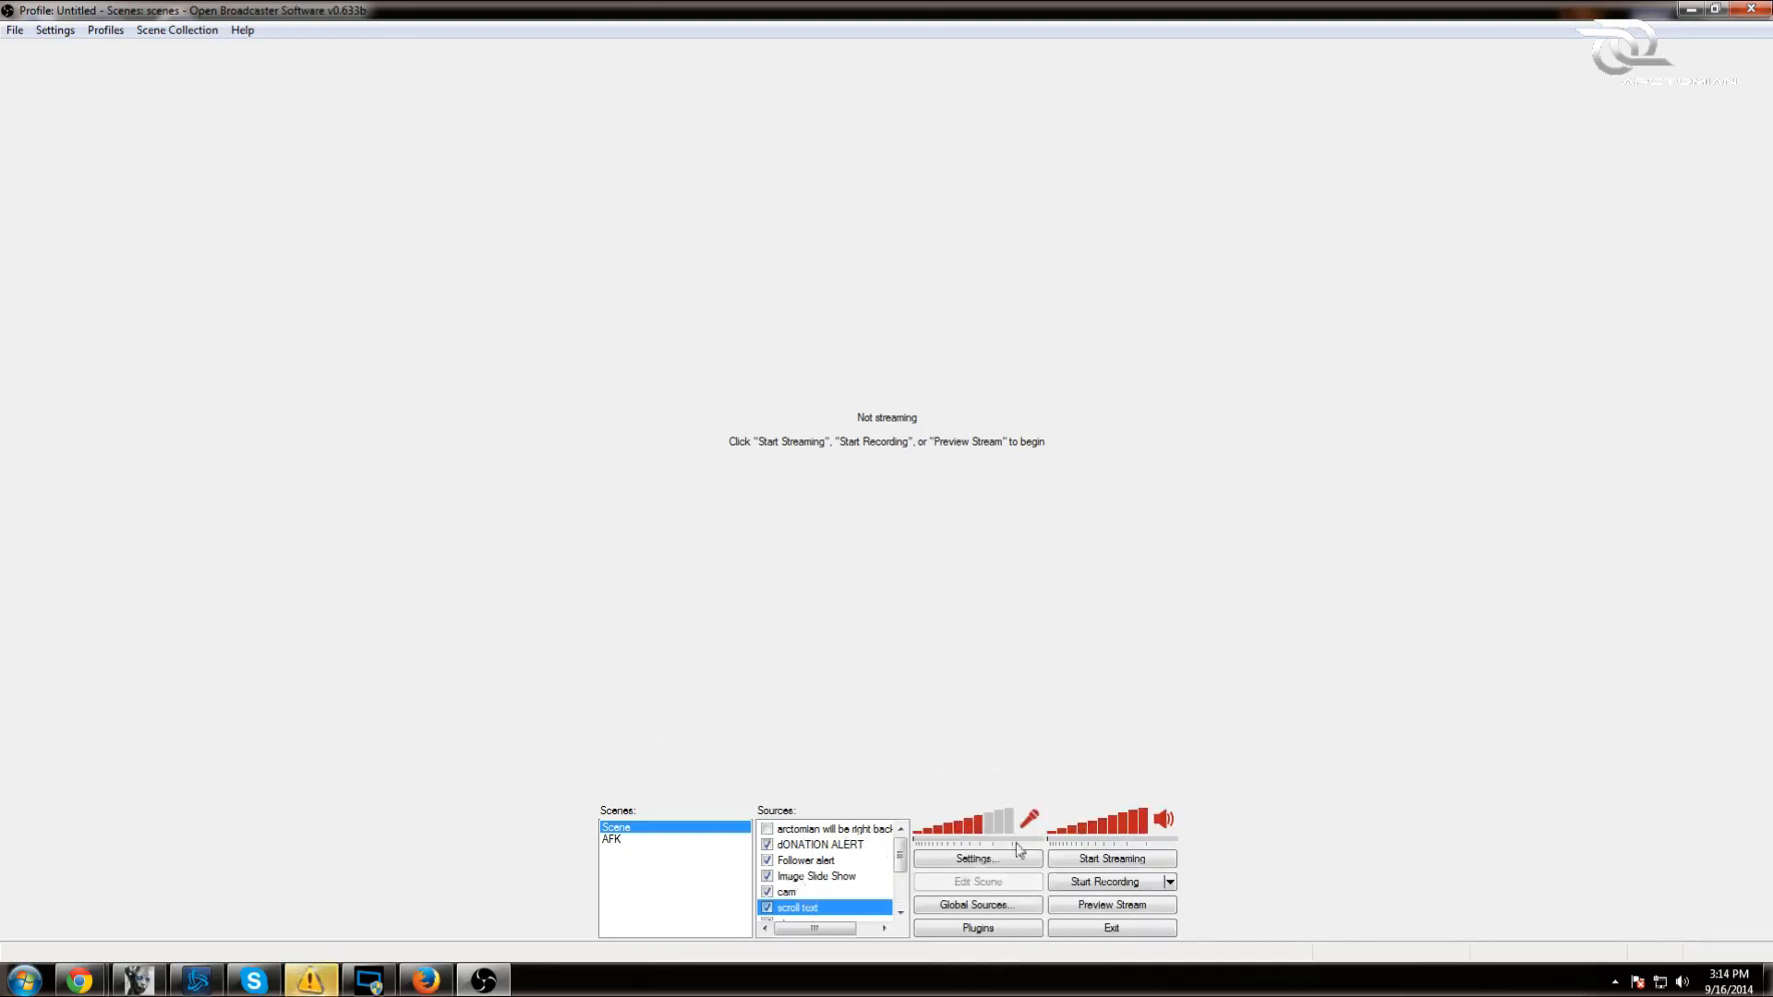
{"action": "right_click", "coordinate": [885, 861]}
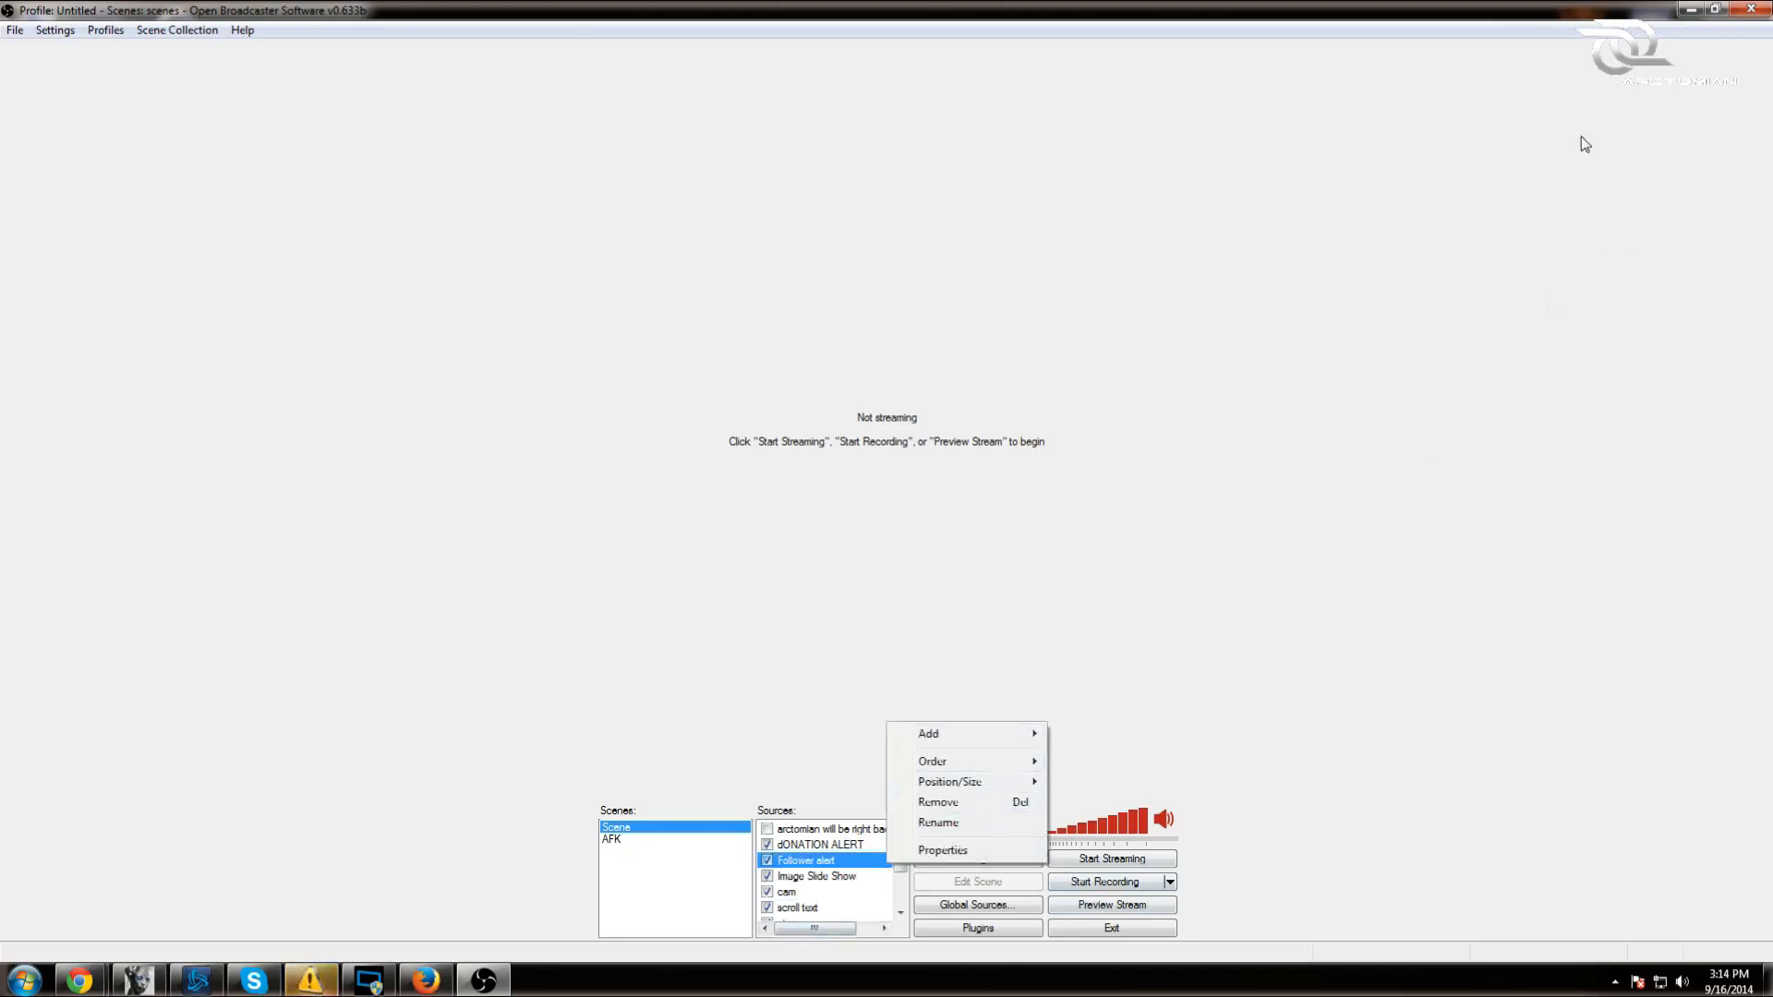
- Switch to the NightDev page in Firefox and advance the Follower Alert installation to step 2
{"action": "left_click", "coordinate": [1690, 9]}
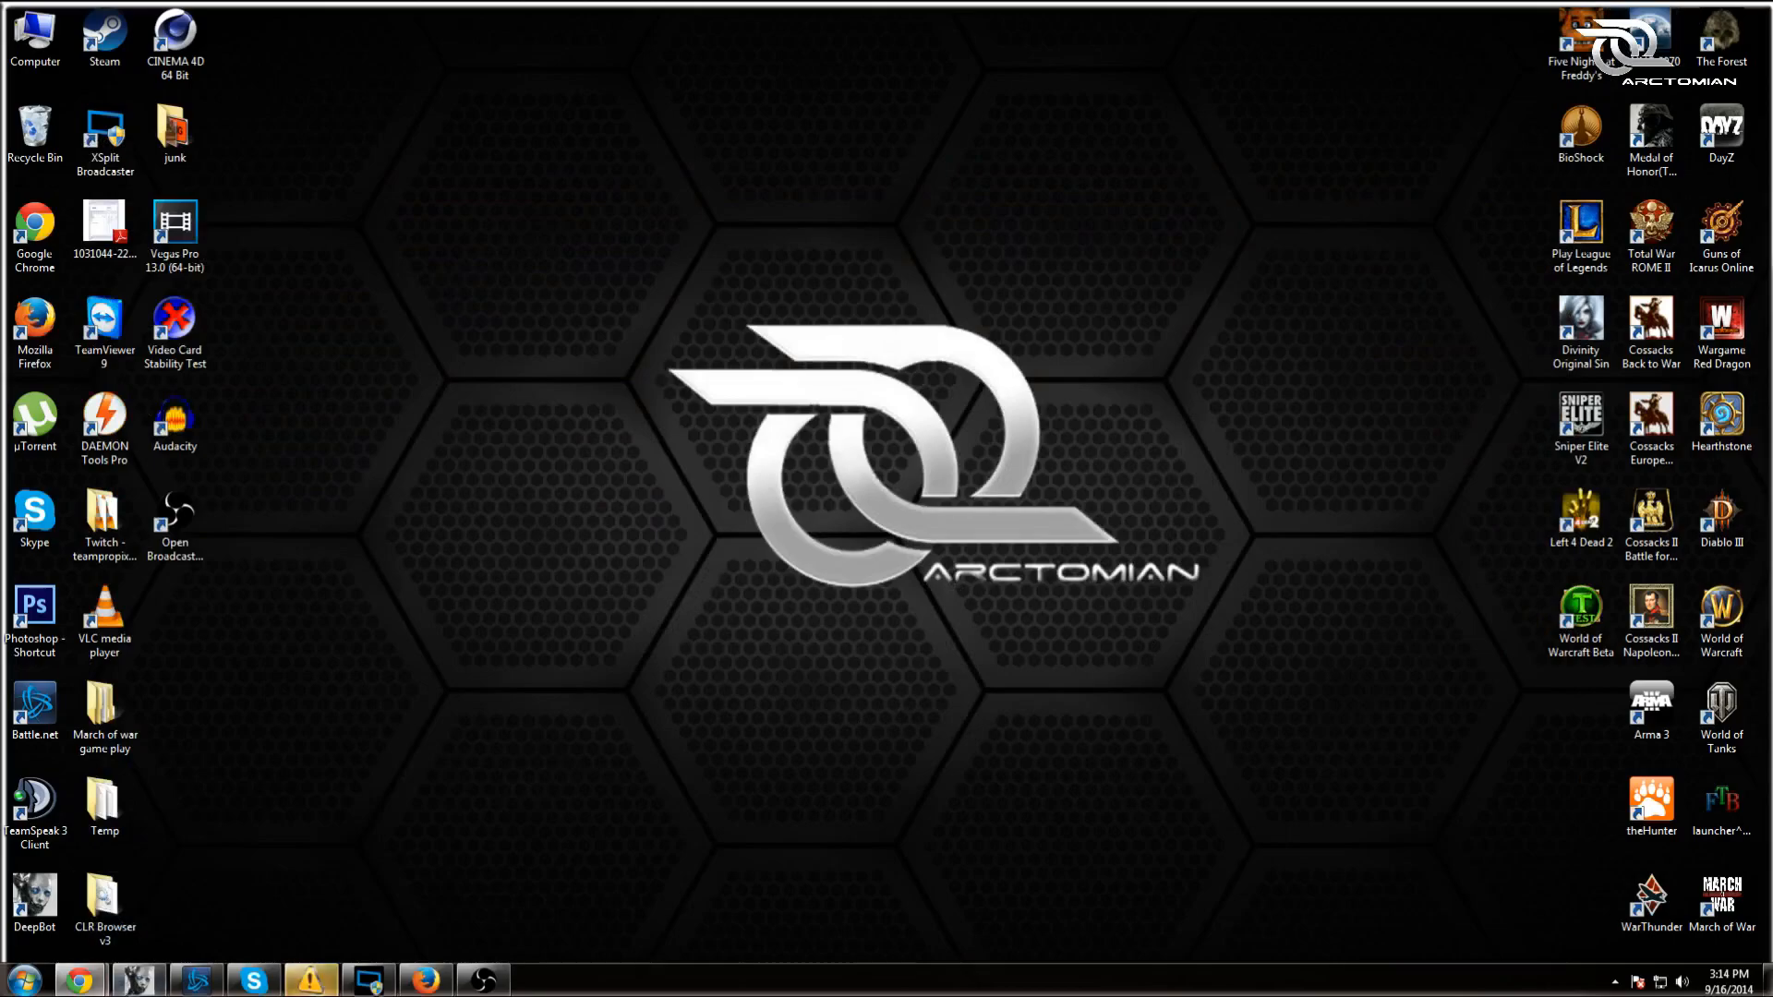
{"action": "left_click", "coordinate": [425, 981]}
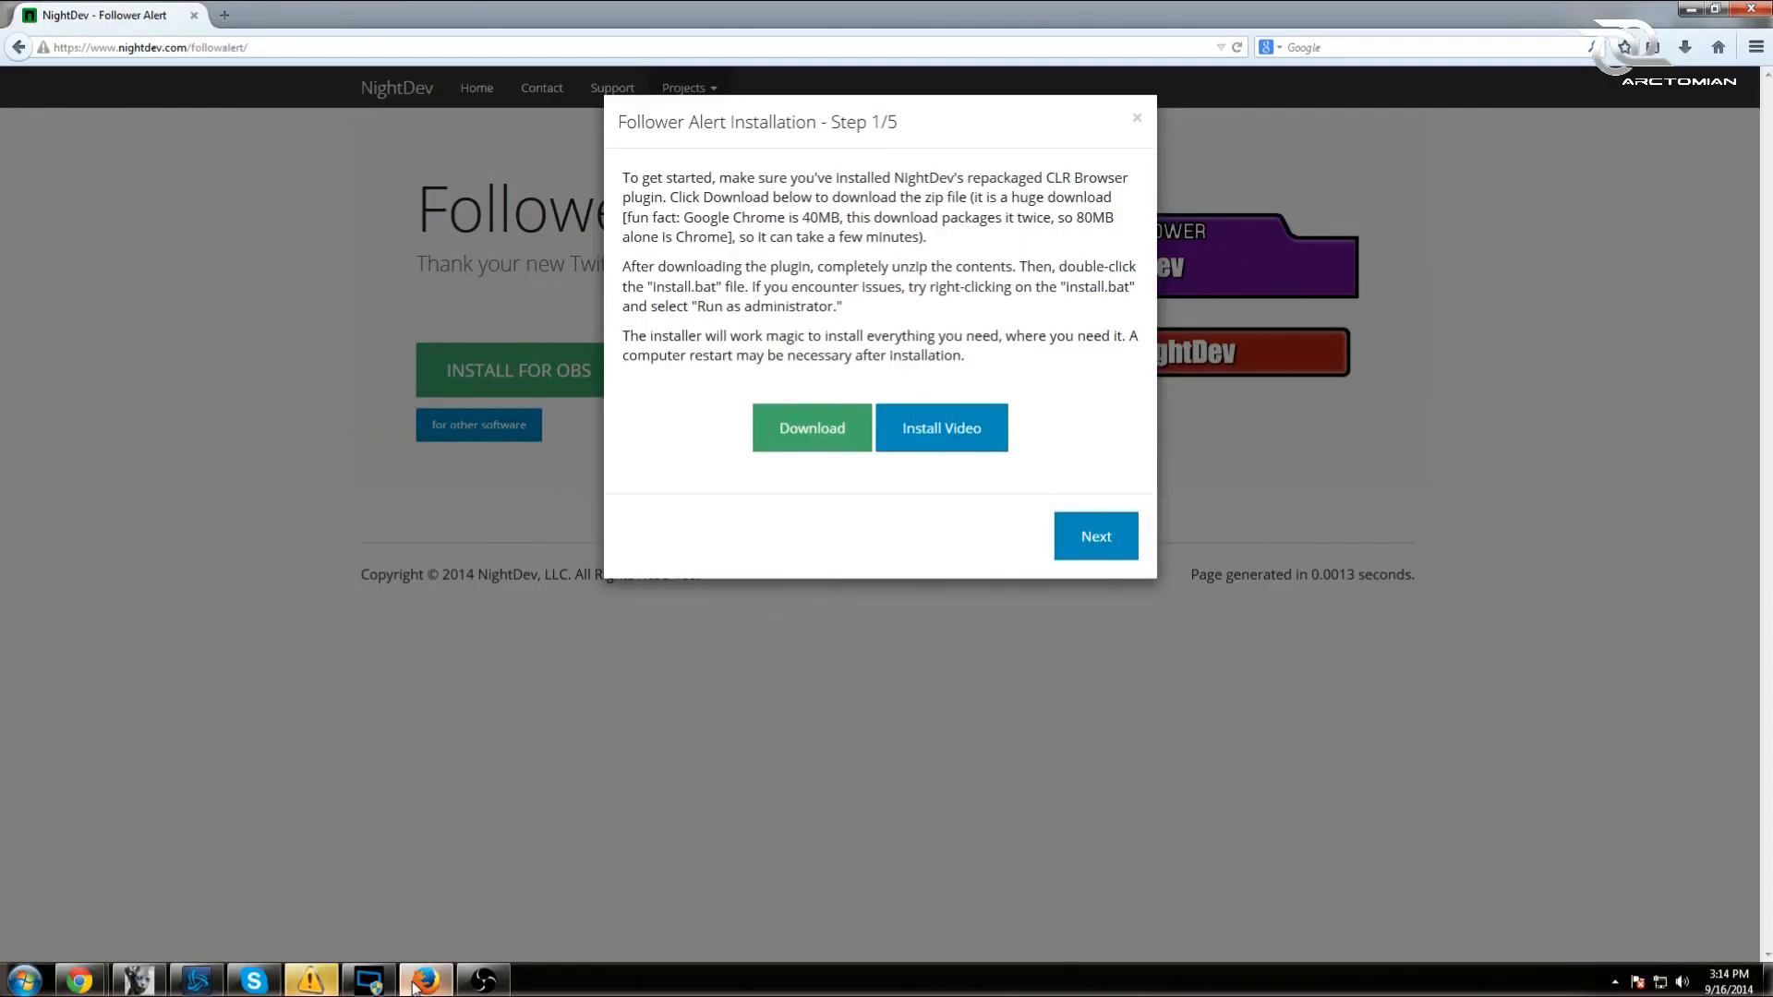
{"action": "left_click", "coordinate": [1118, 547]}
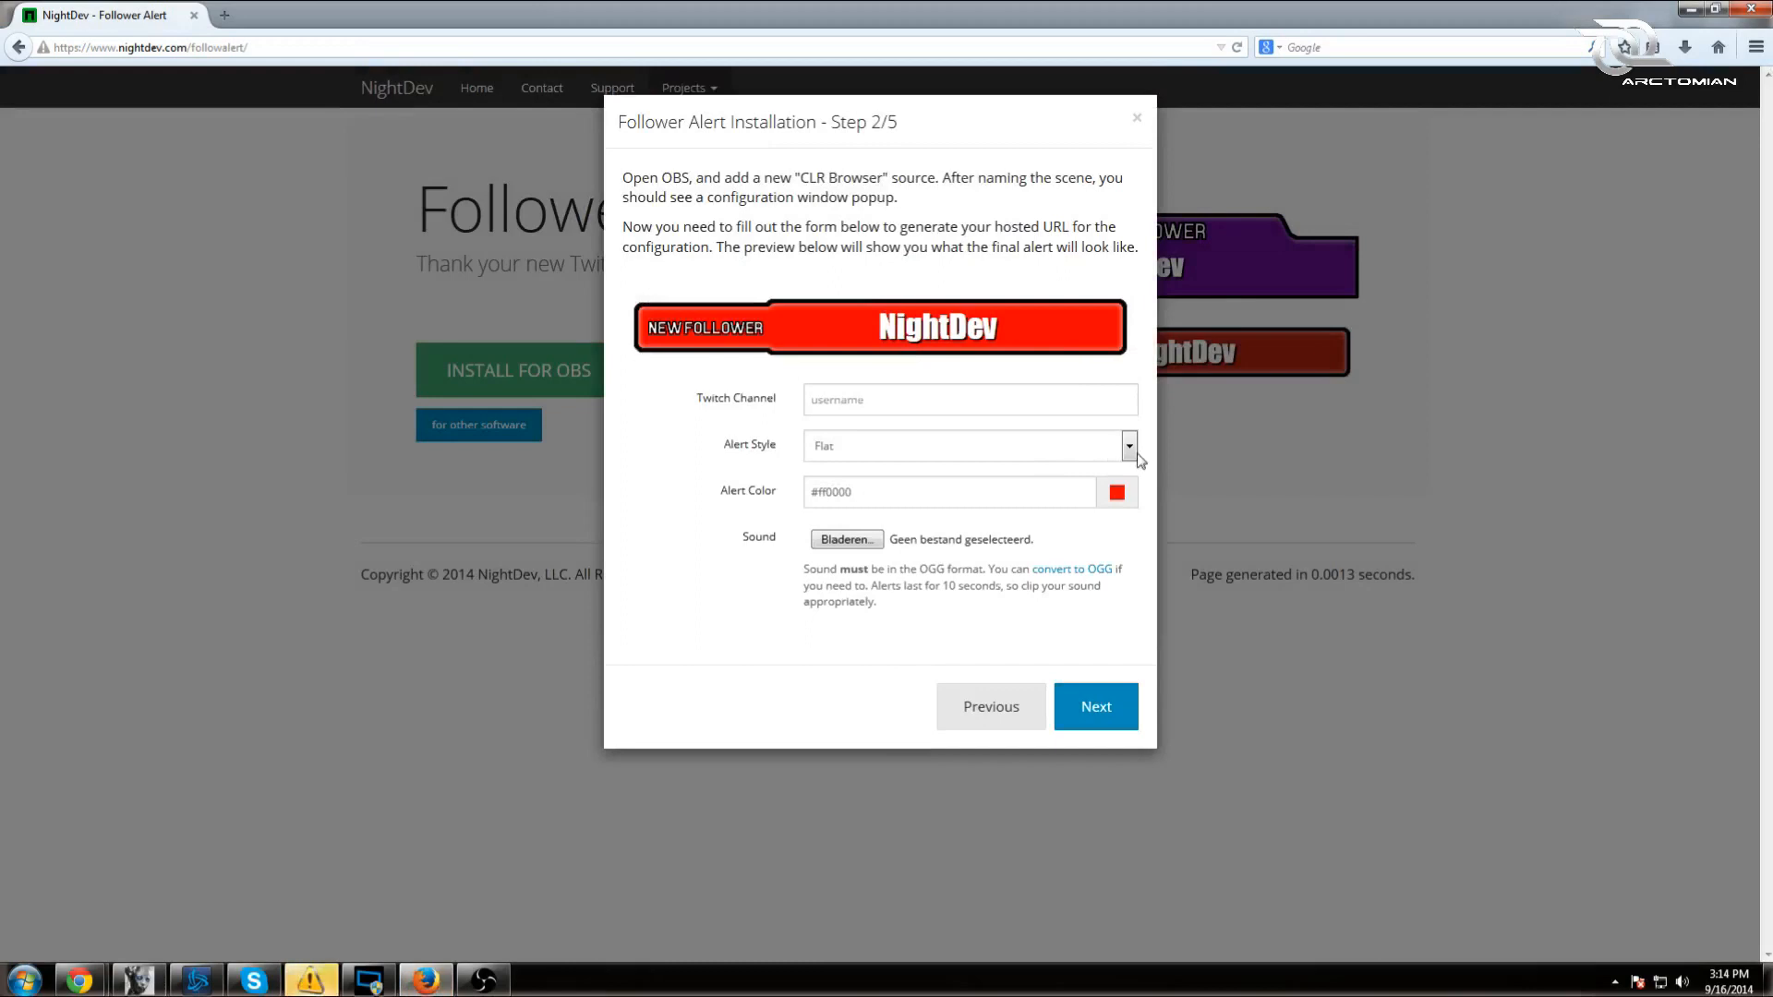
- Set the follower alert style to Stacked and its color to near-black #080808
{"action": "left_click", "coordinate": [1136, 449]}
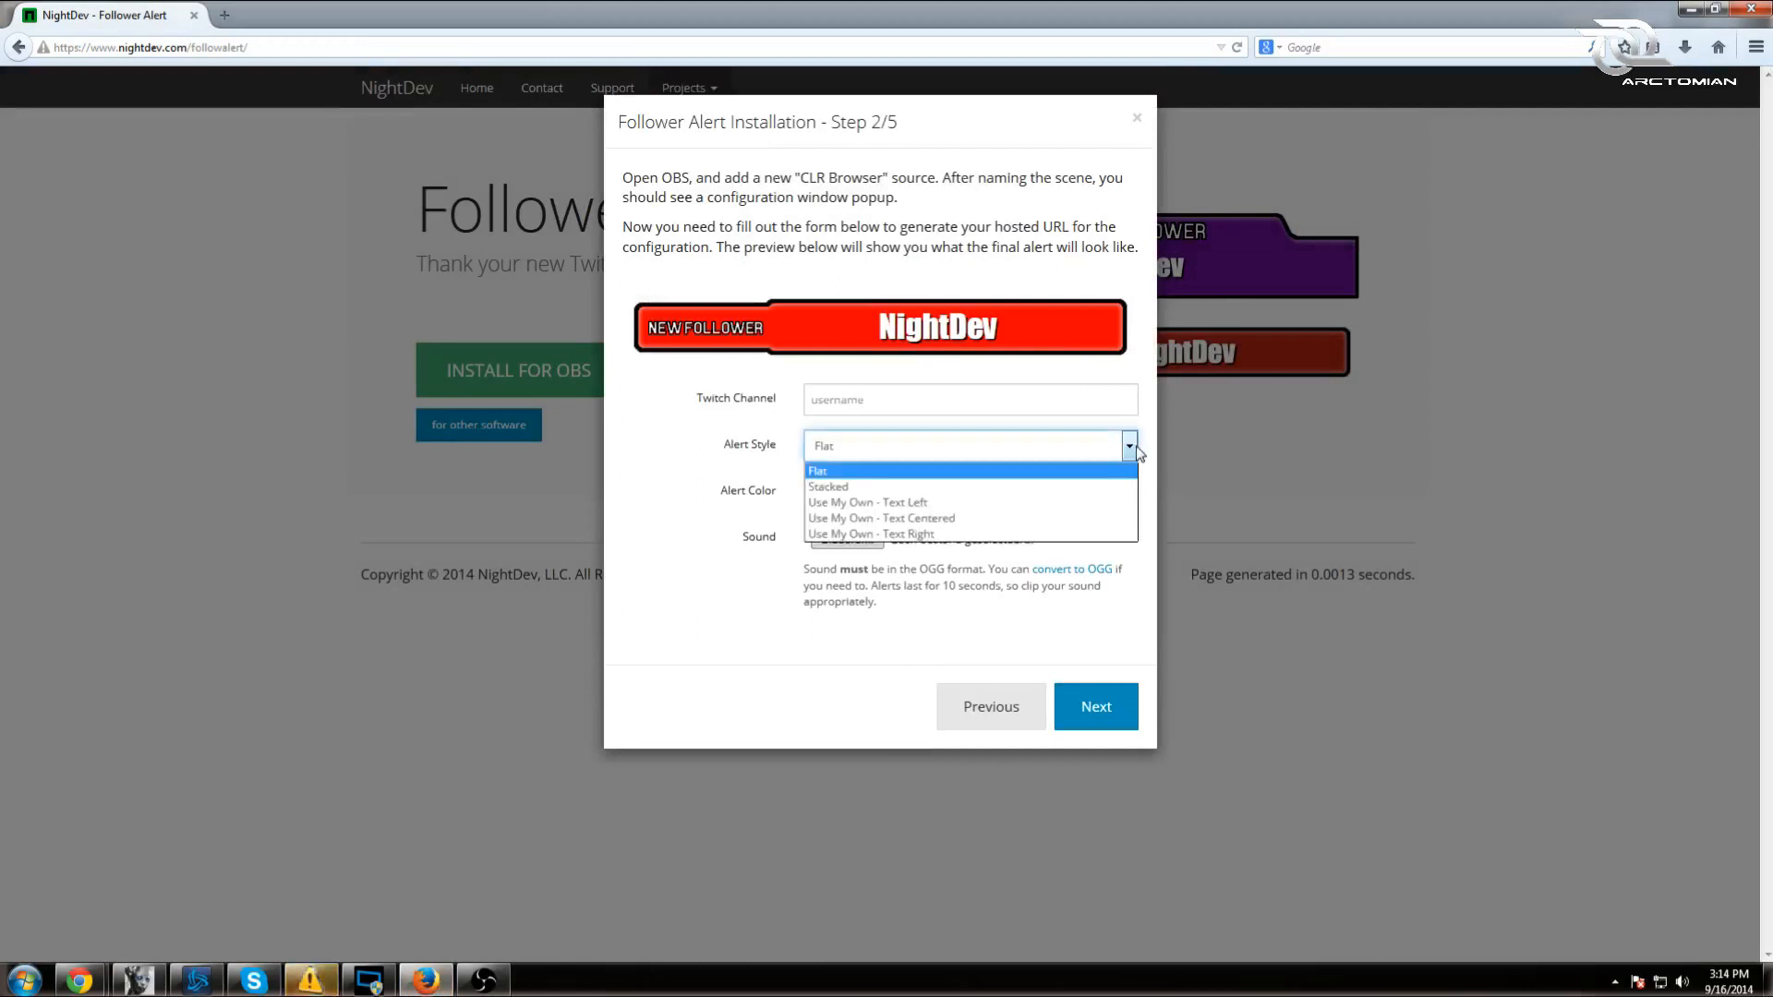
{"action": "left_click", "coordinate": [1010, 487]}
{"action": "left_click", "coordinate": [1118, 493]}
{"action": "left_click", "coordinate": [1103, 603]}
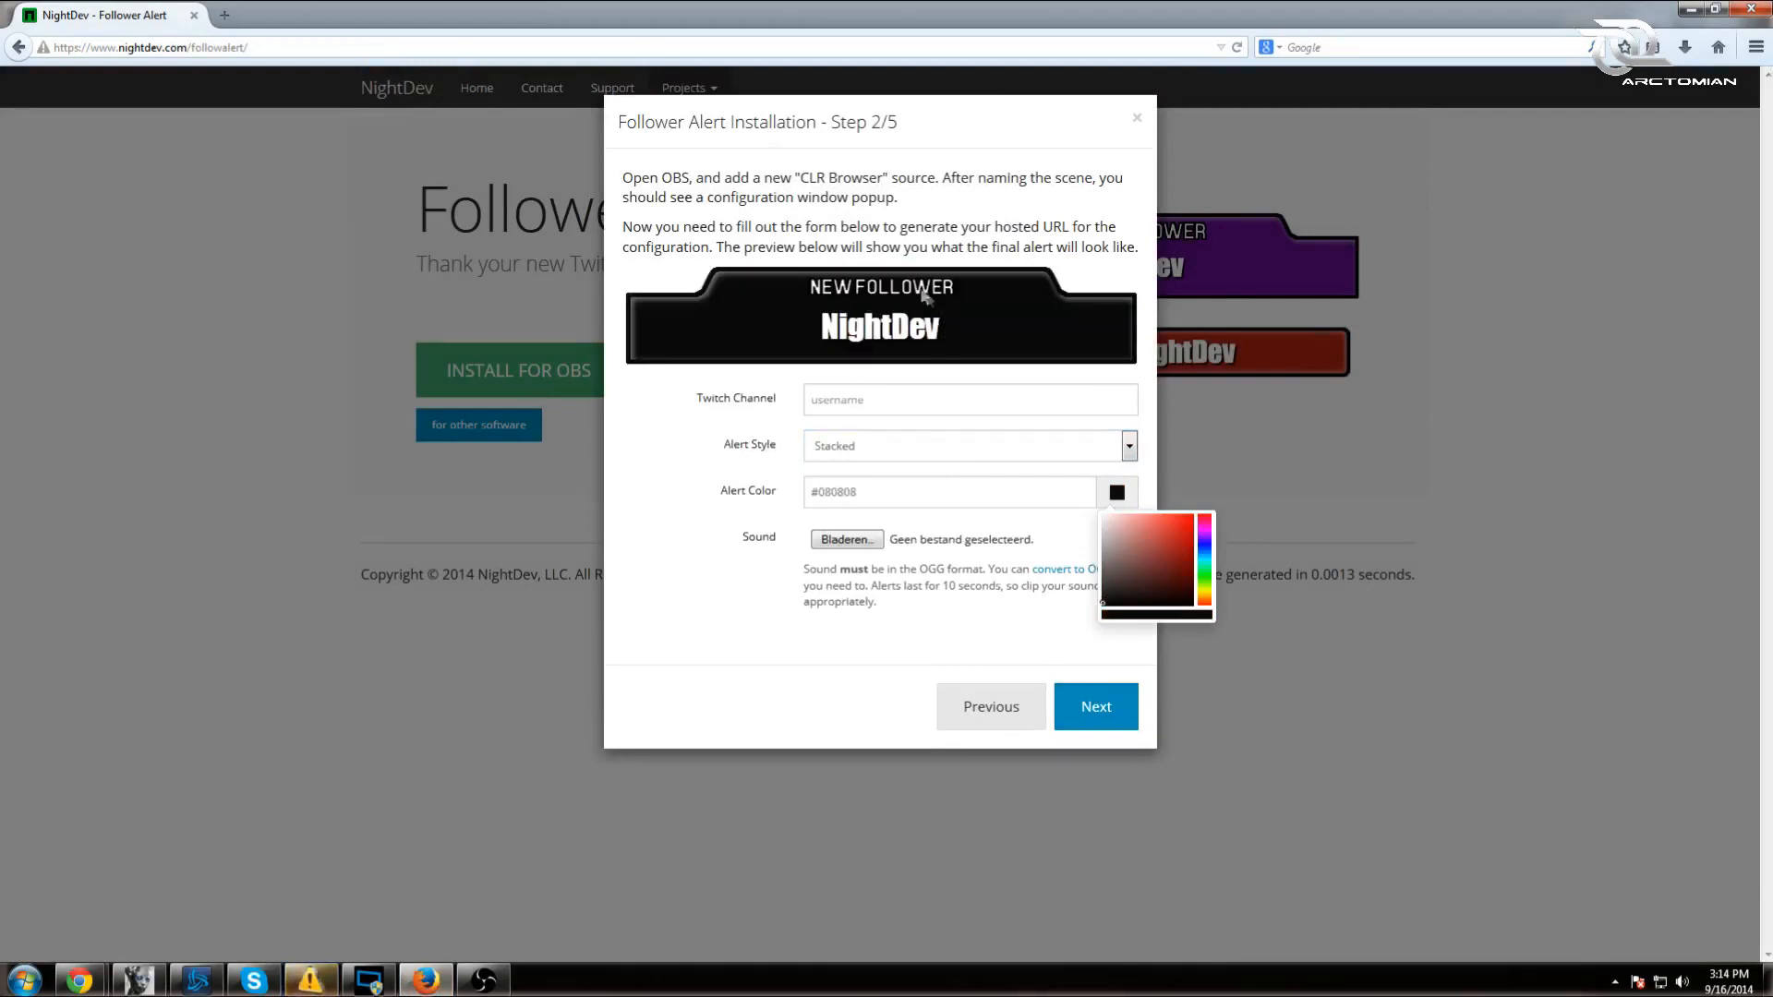
{"action": "left_click_drag", "start_coordinate": [1087, 226], "coordinate": [1085, 247]}
- Try the "Use My Own - Text Centered" alert style and restore the Stacked style
{"action": "left_click", "coordinate": [974, 456]}
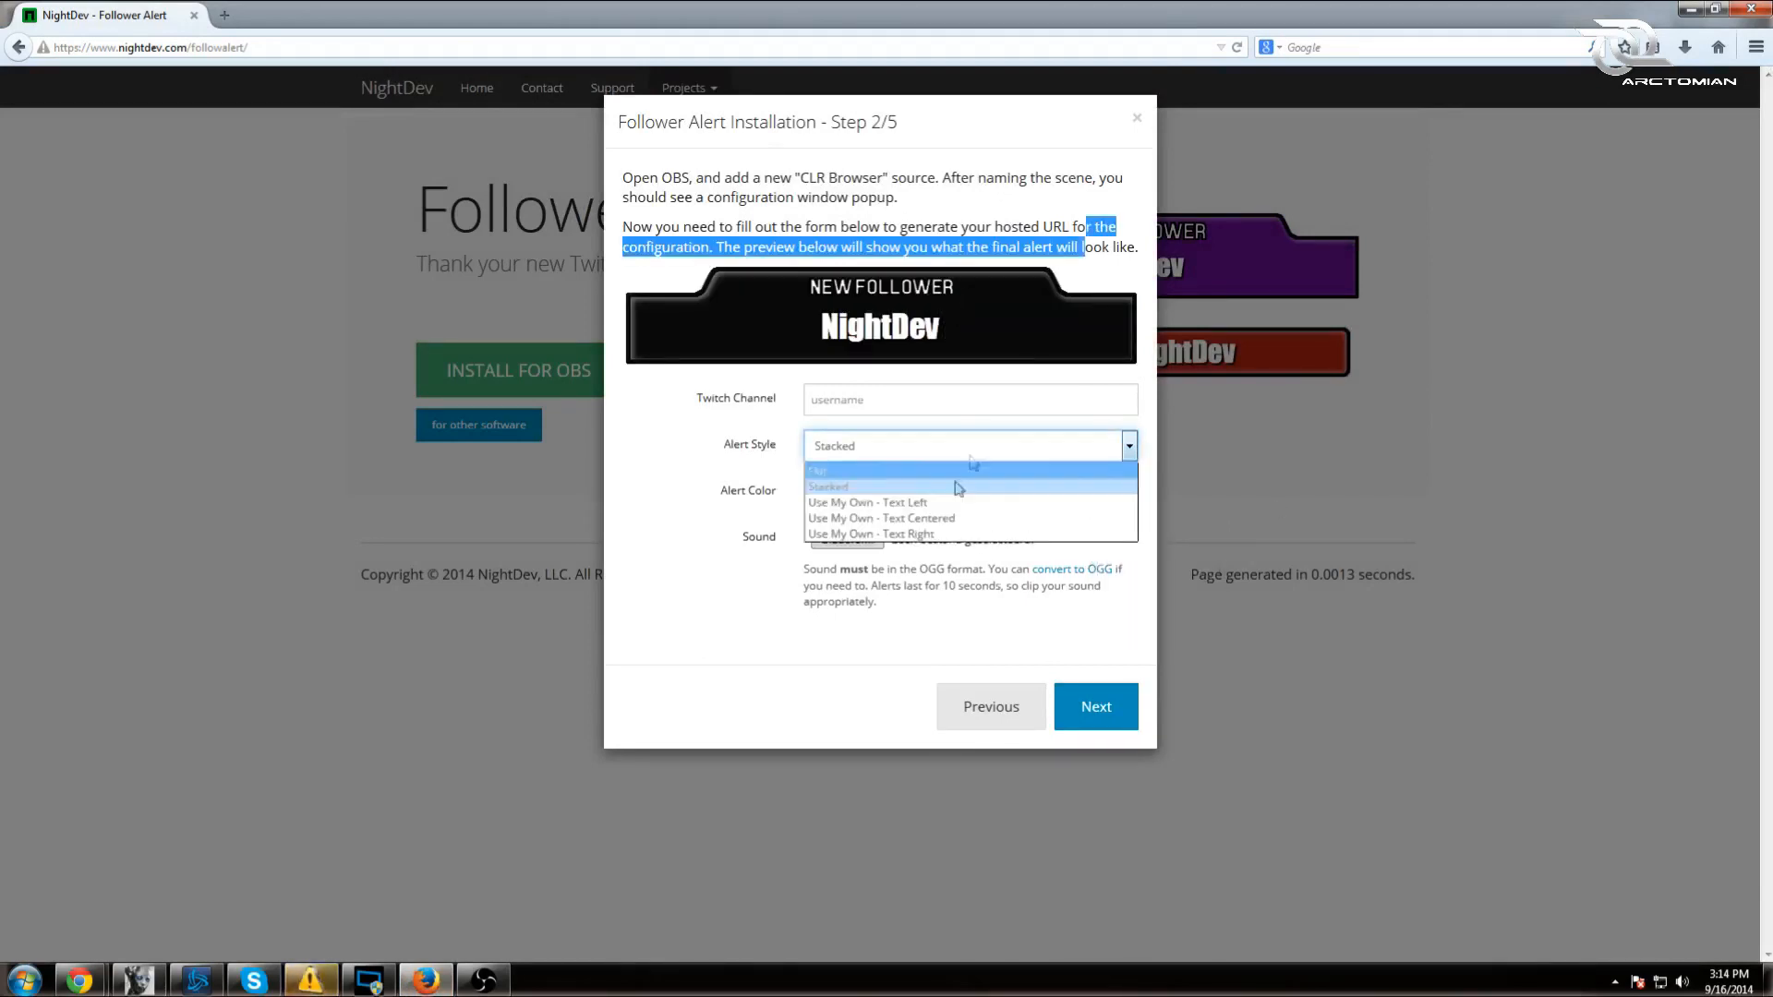
{"action": "left_click", "coordinate": [950, 522]}
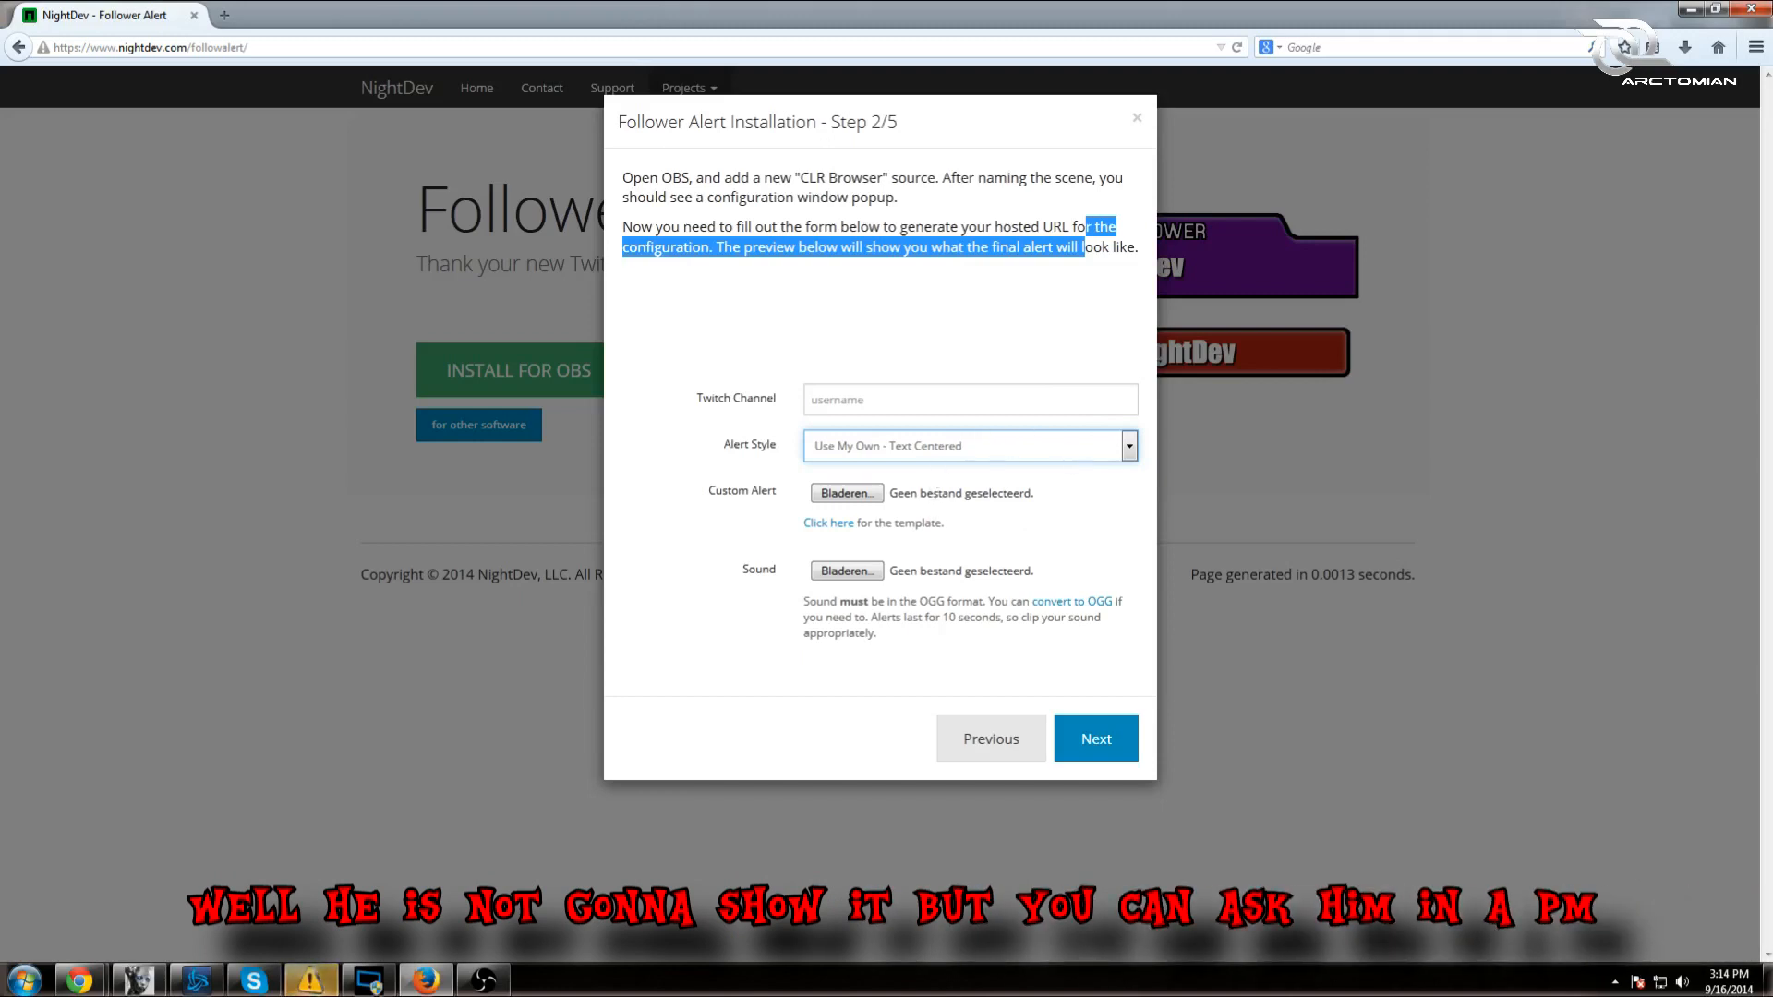
{"action": "left_click", "coordinate": [907, 401]}
{"action": "left_click", "coordinate": [1129, 446]}
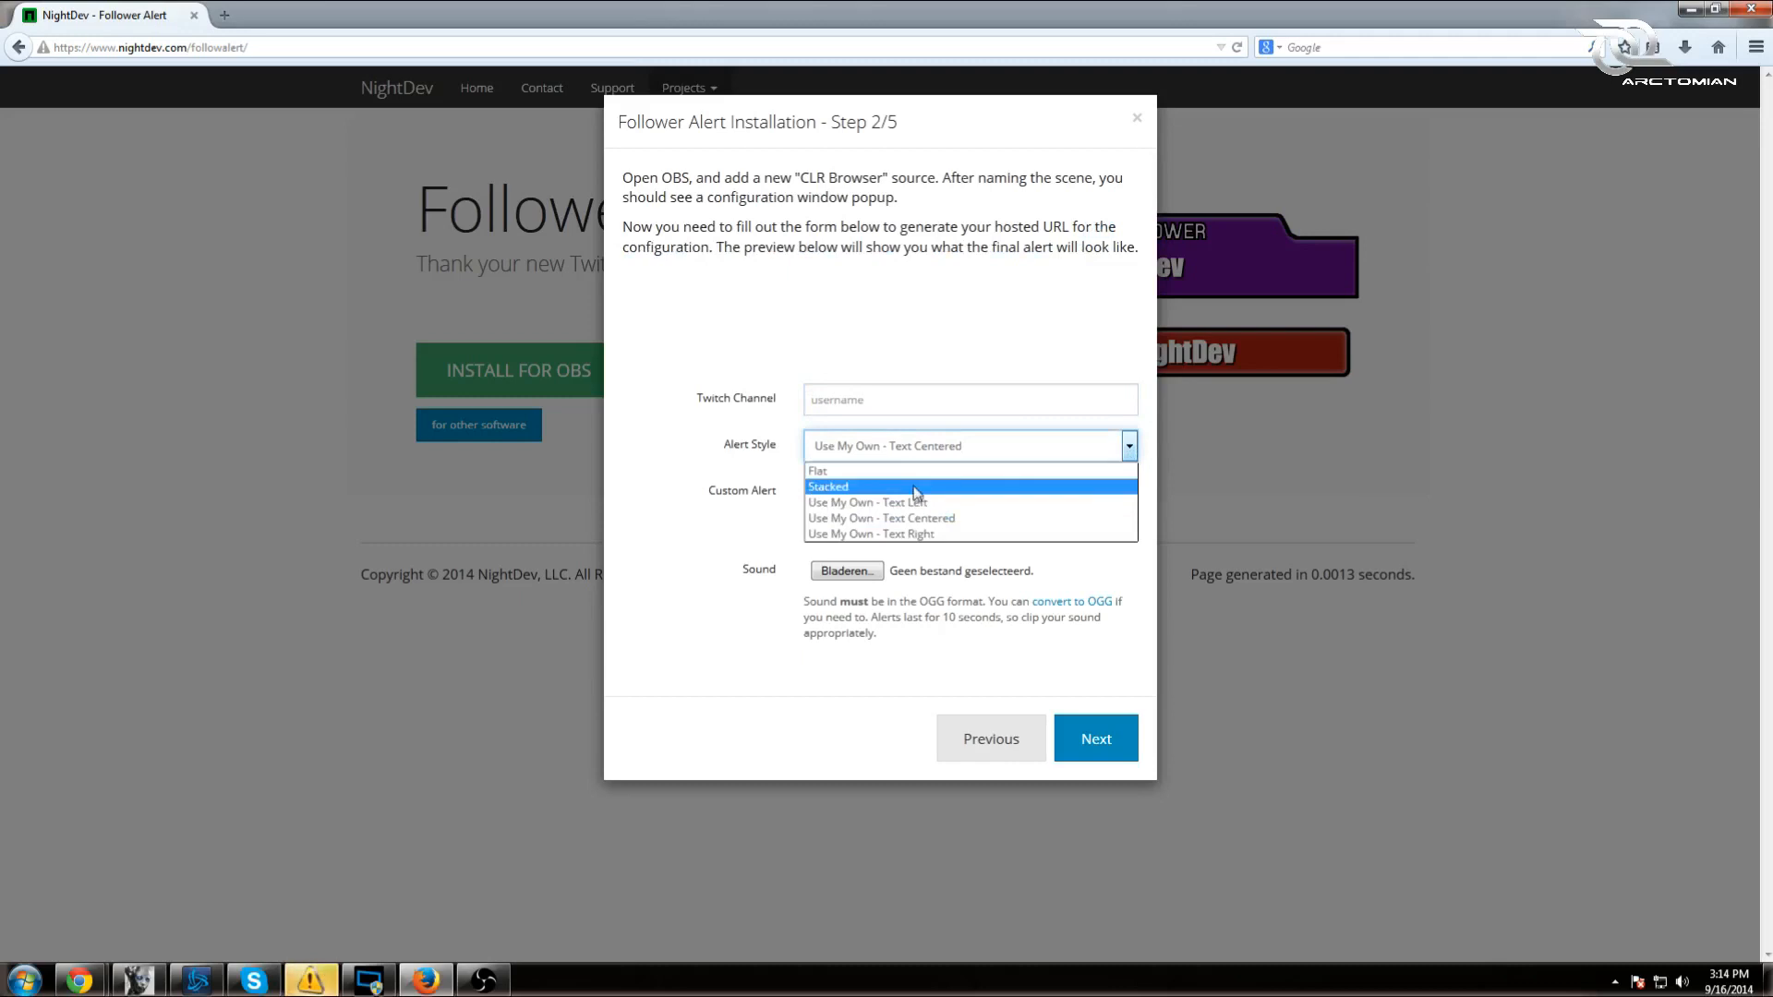
{"action": "left_click", "coordinate": [1022, 317]}
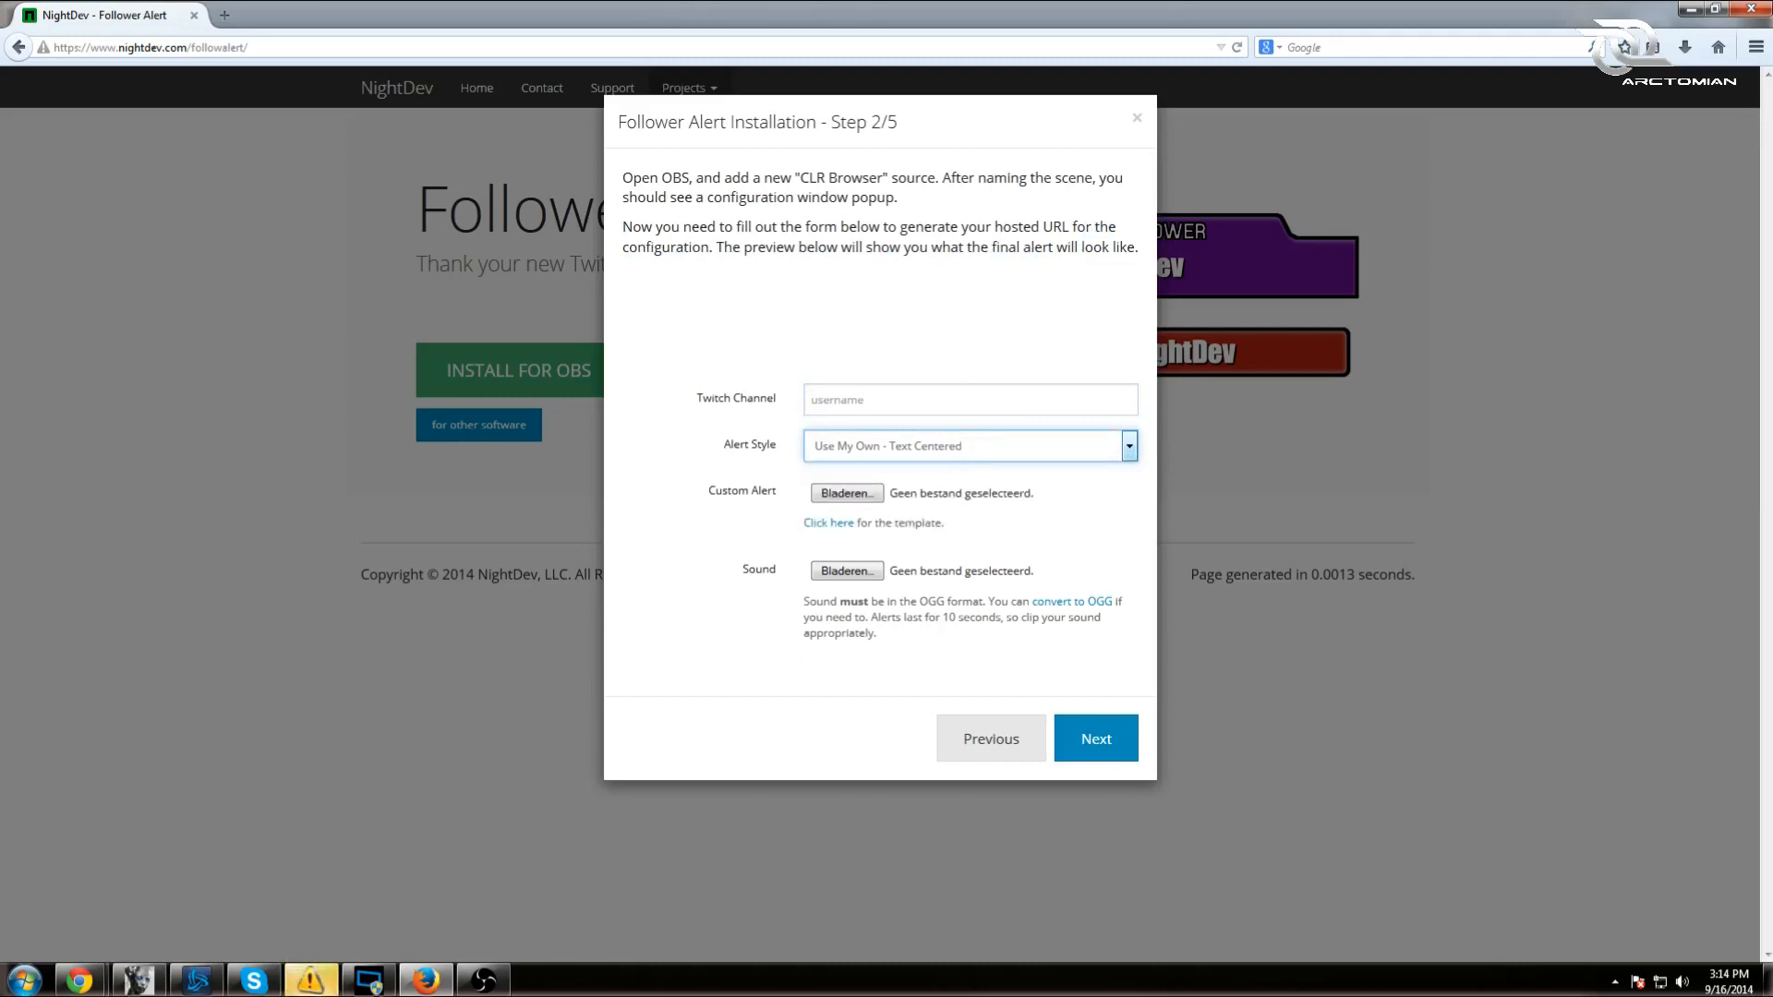
{"action": "left_click", "coordinate": [1129, 457]}
{"action": "left_click", "coordinate": [1131, 461]}
{"action": "left_click", "coordinate": [1024, 453]}
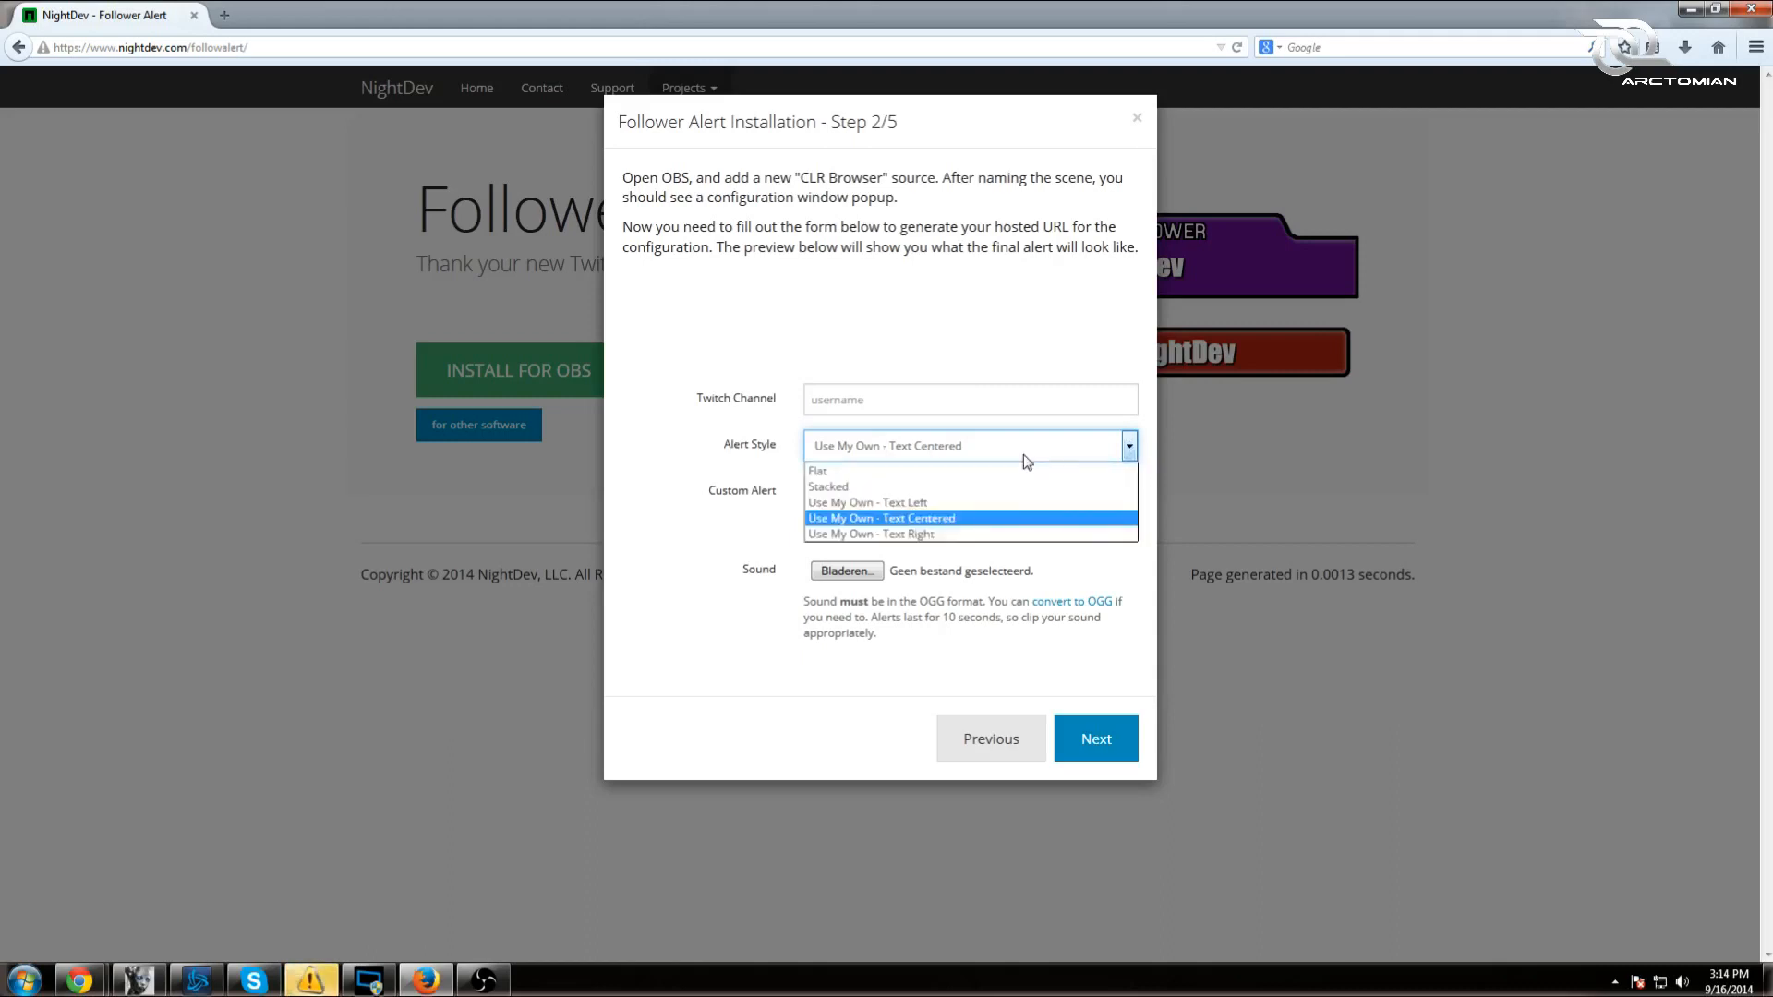
{"action": "left_click", "coordinate": [951, 486]}
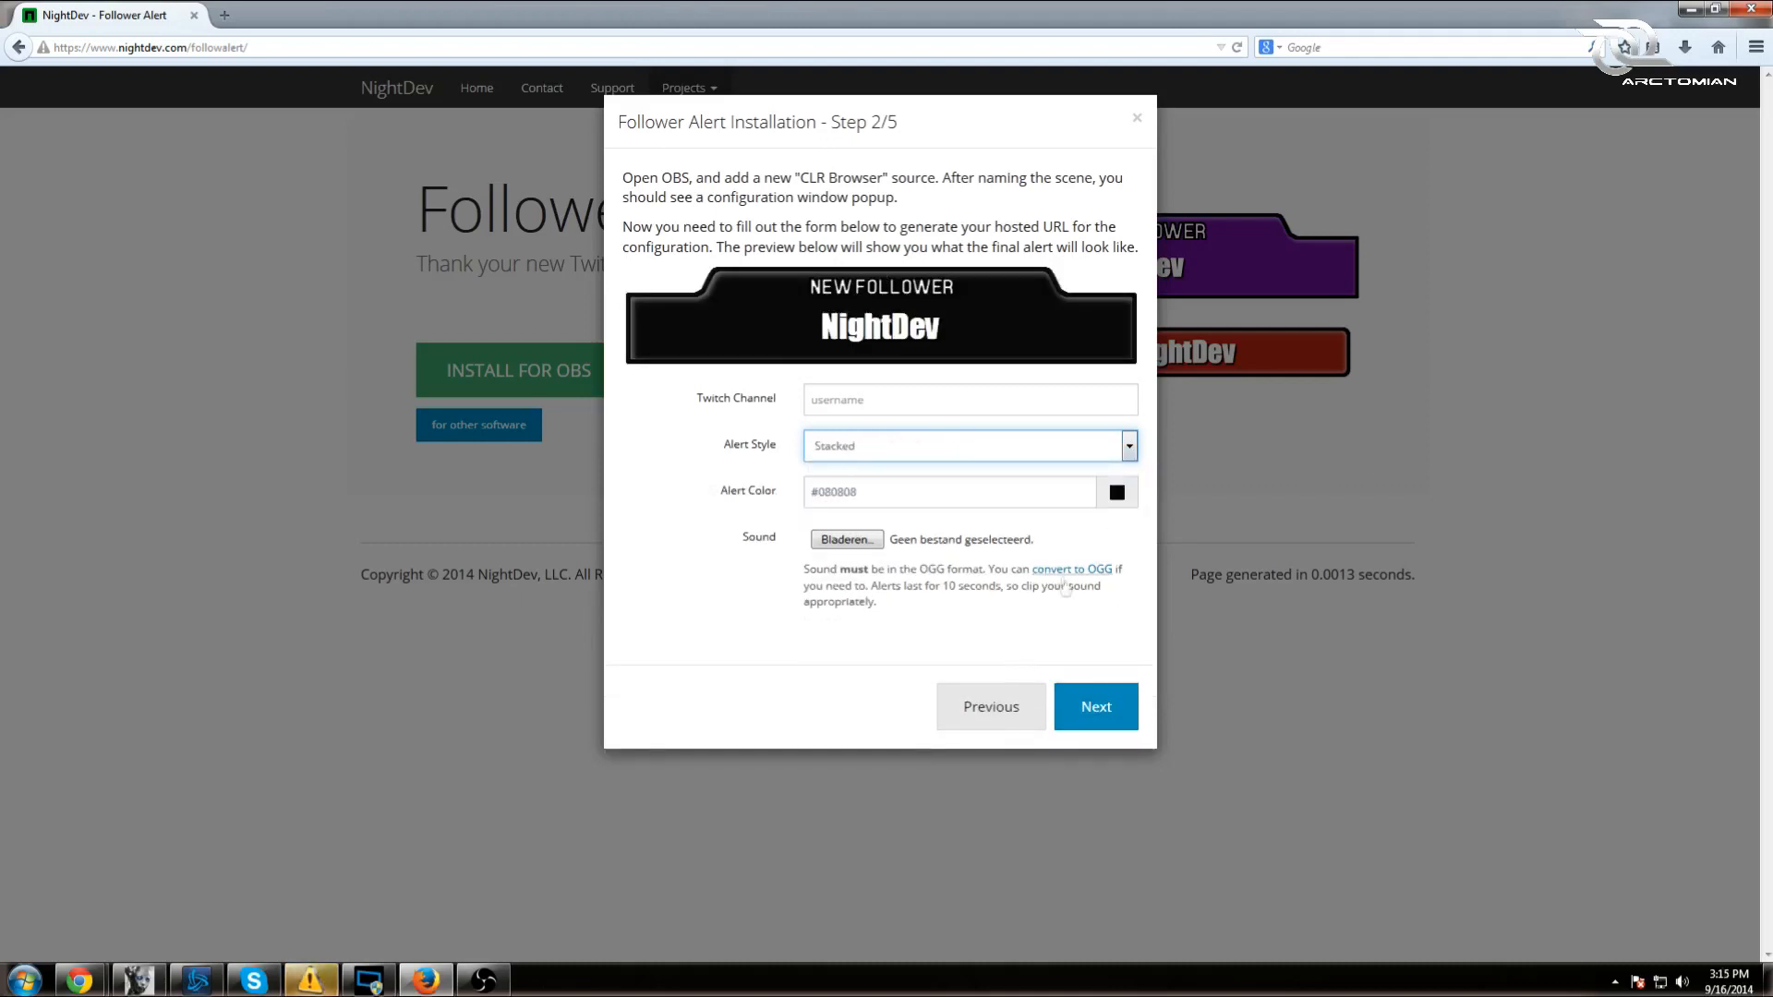
- Open the linked OGG converter, examine its file upload and conversion options, and close the page
{"action": "left_click", "coordinate": [871, 543]}
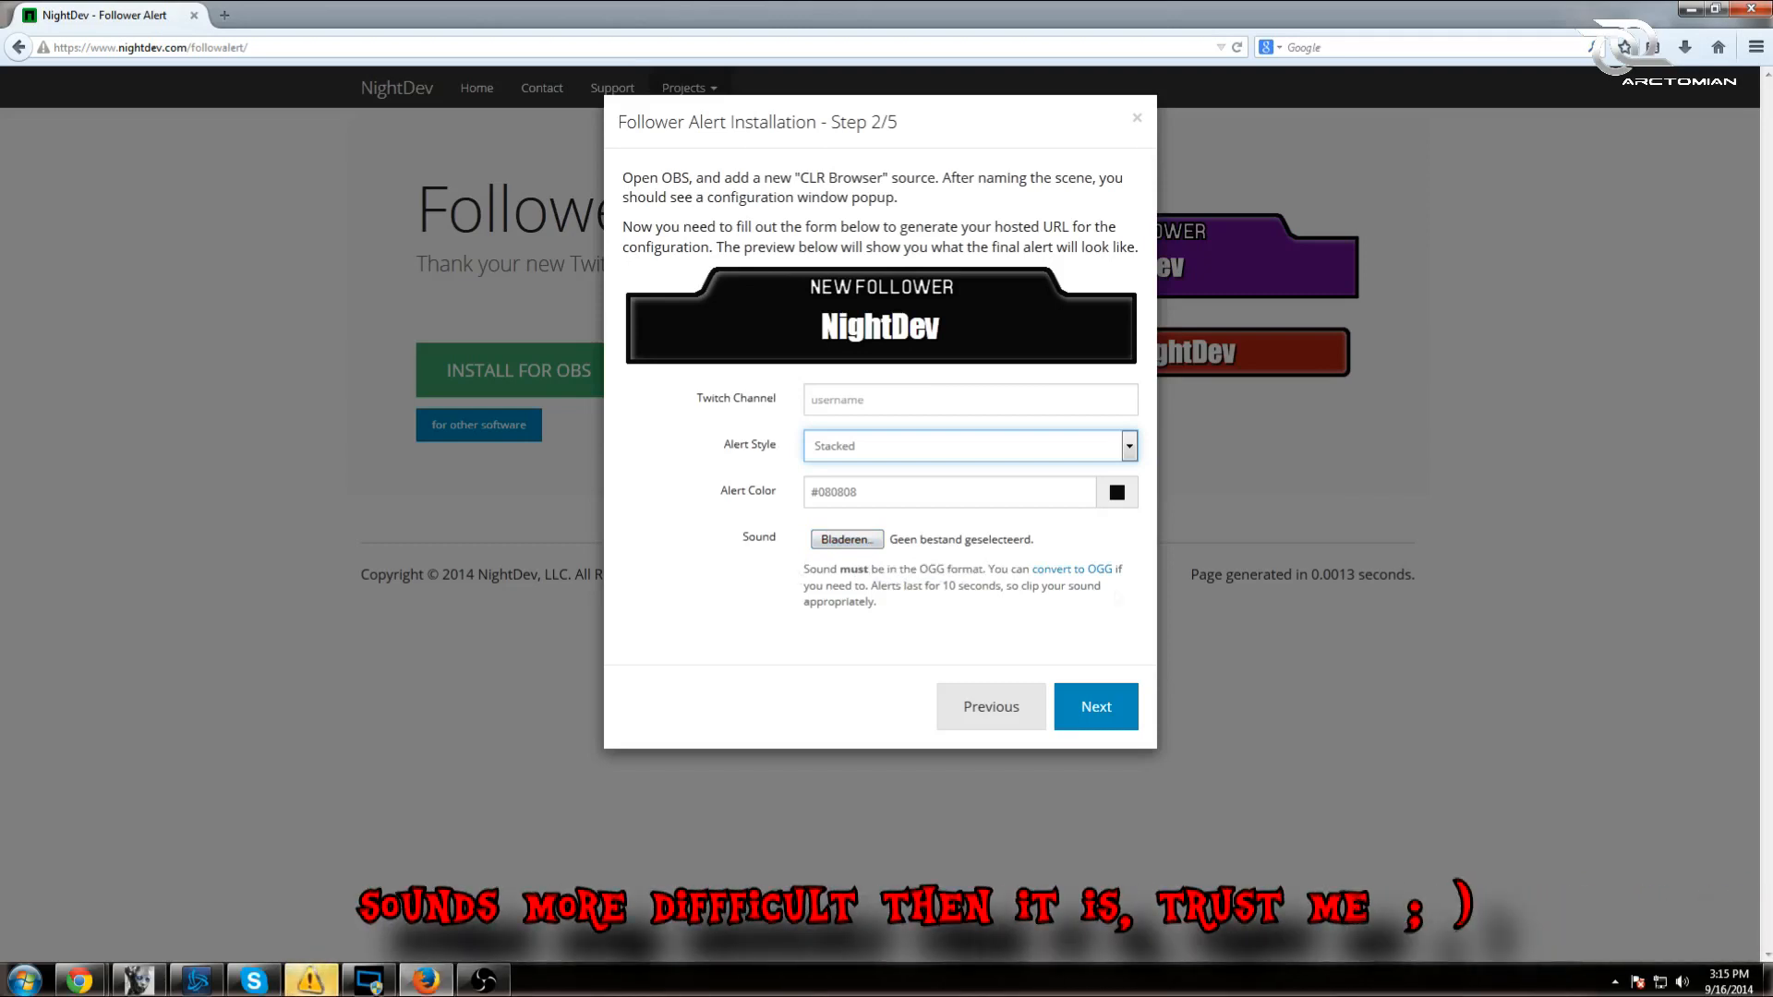
{"action": "left_click", "coordinate": [1060, 569]}
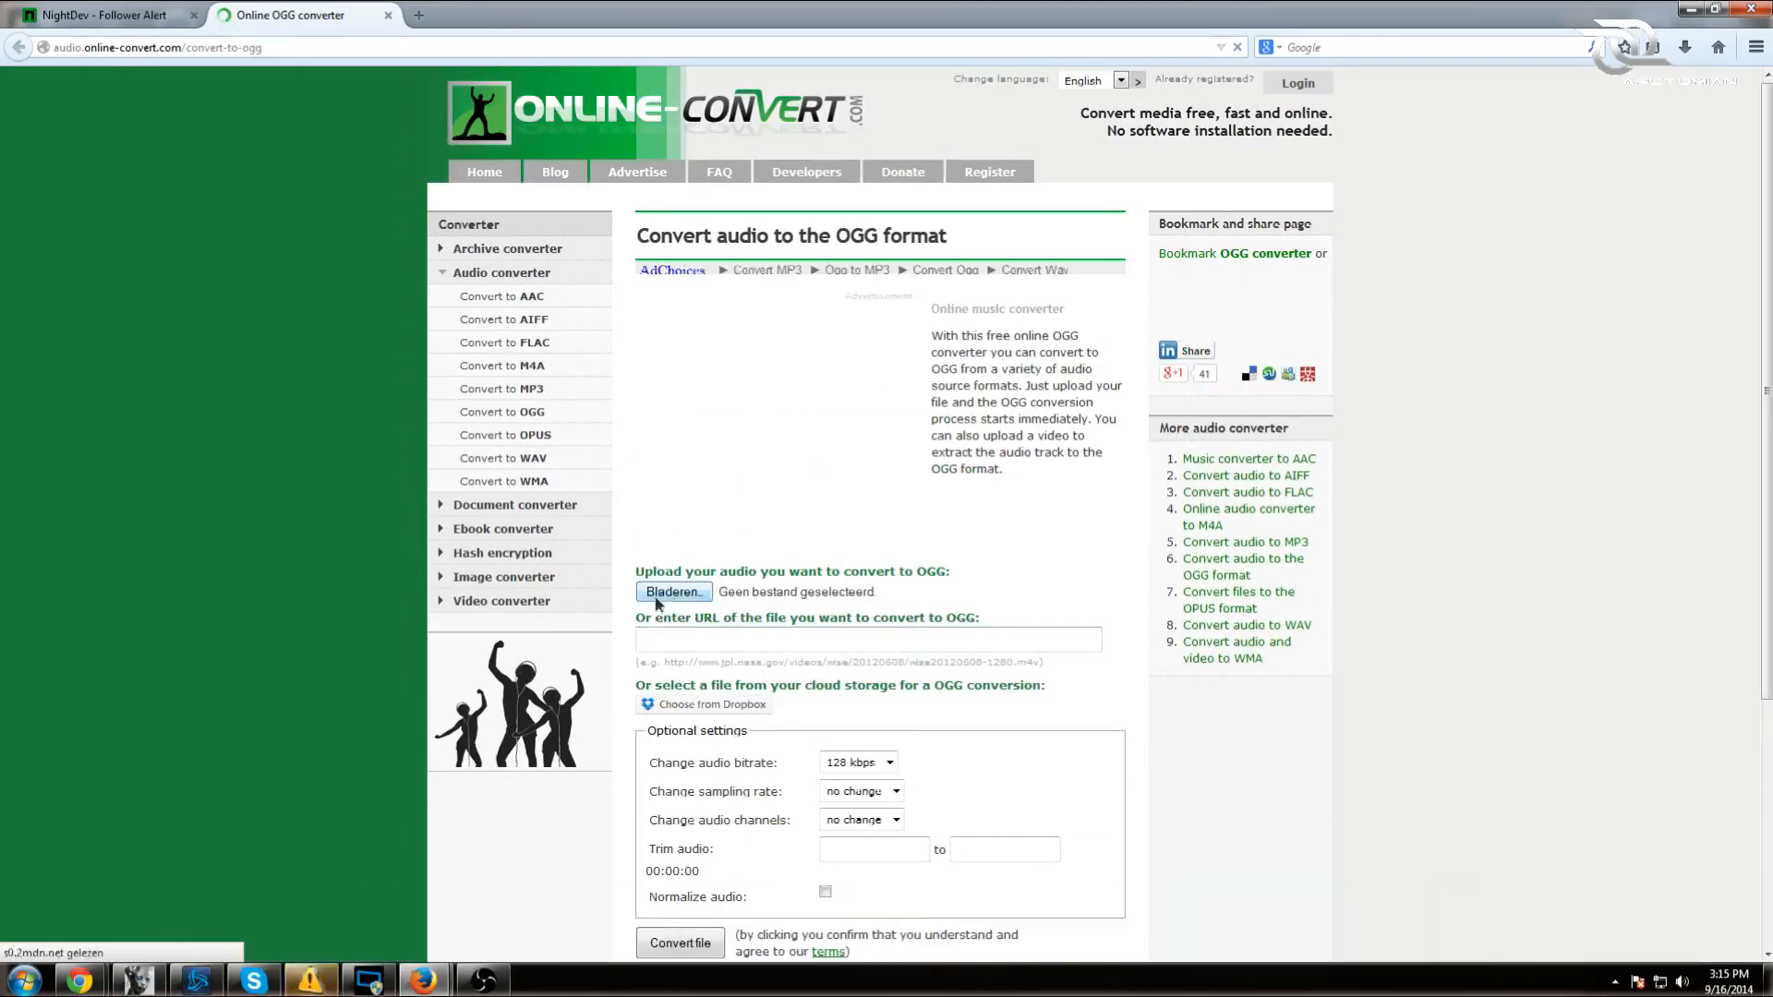
{"action": "left_click", "coordinate": [673, 591]}
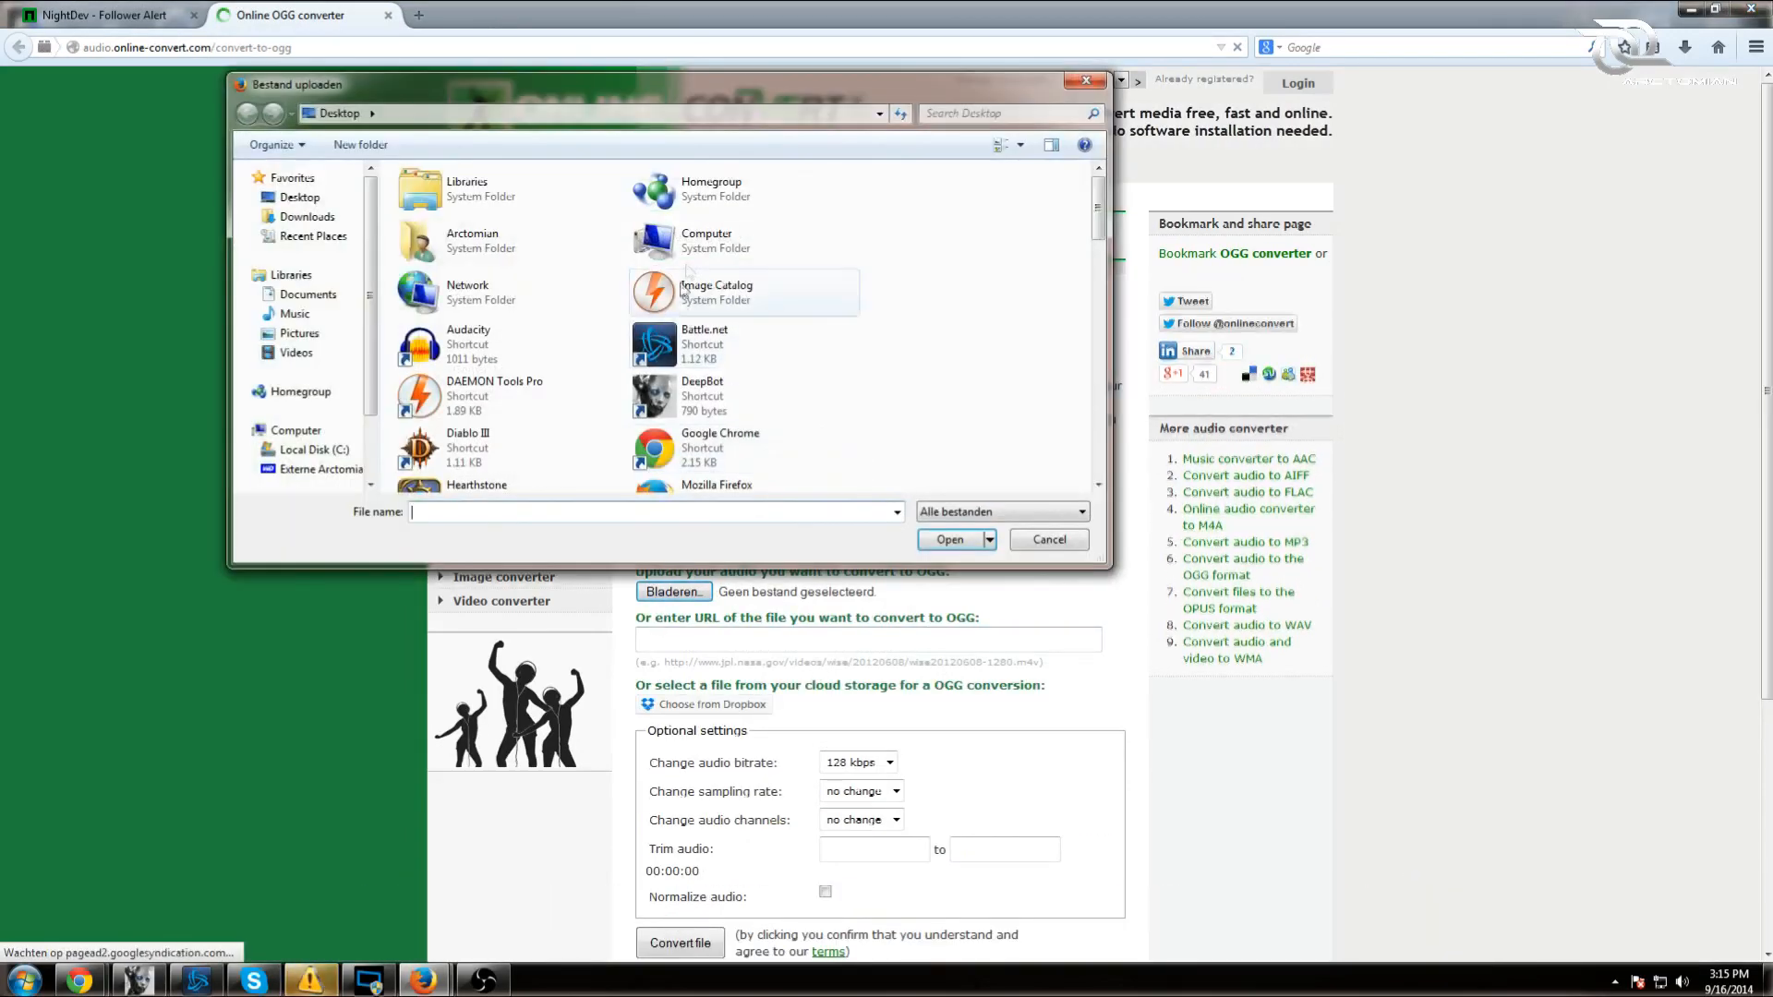
{"action": "left_click", "coordinate": [1086, 81]}
{"action": "scroll", "coordinate": [790, 659], "scroll_direction": "down", "scroll_amount": 5}
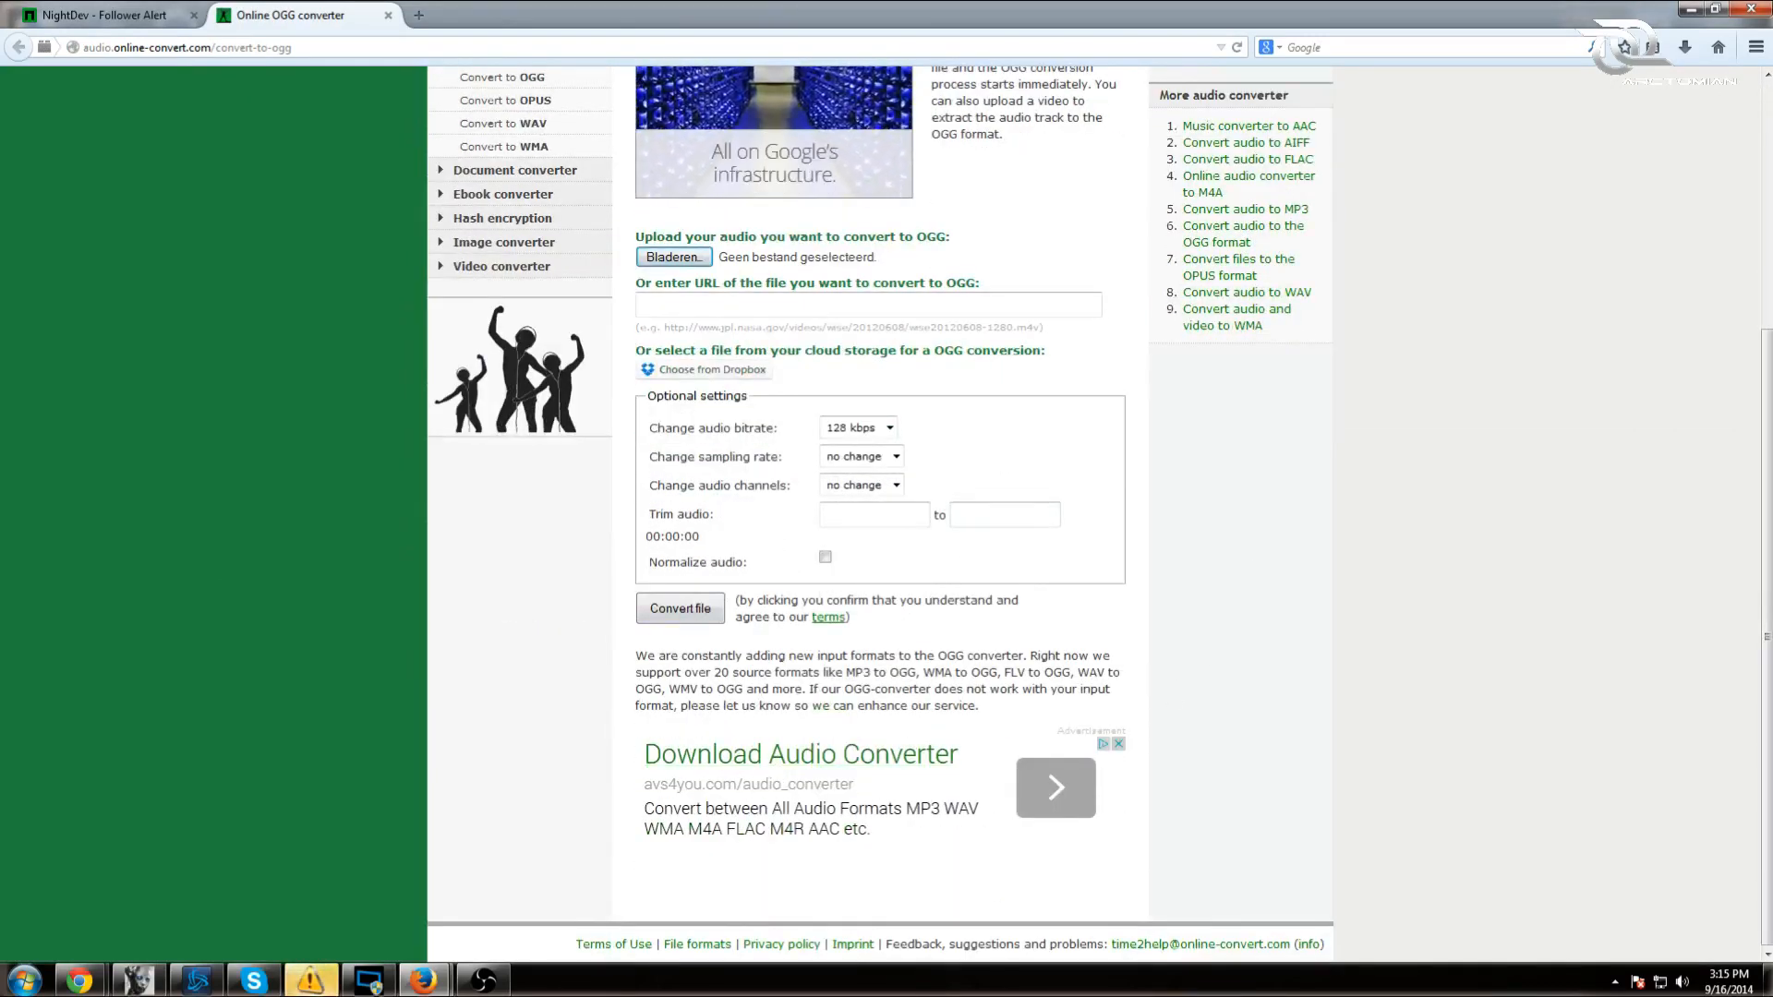
{"action": "scroll", "coordinate": [824, 652], "scroll_direction": "up", "scroll_amount": 3}
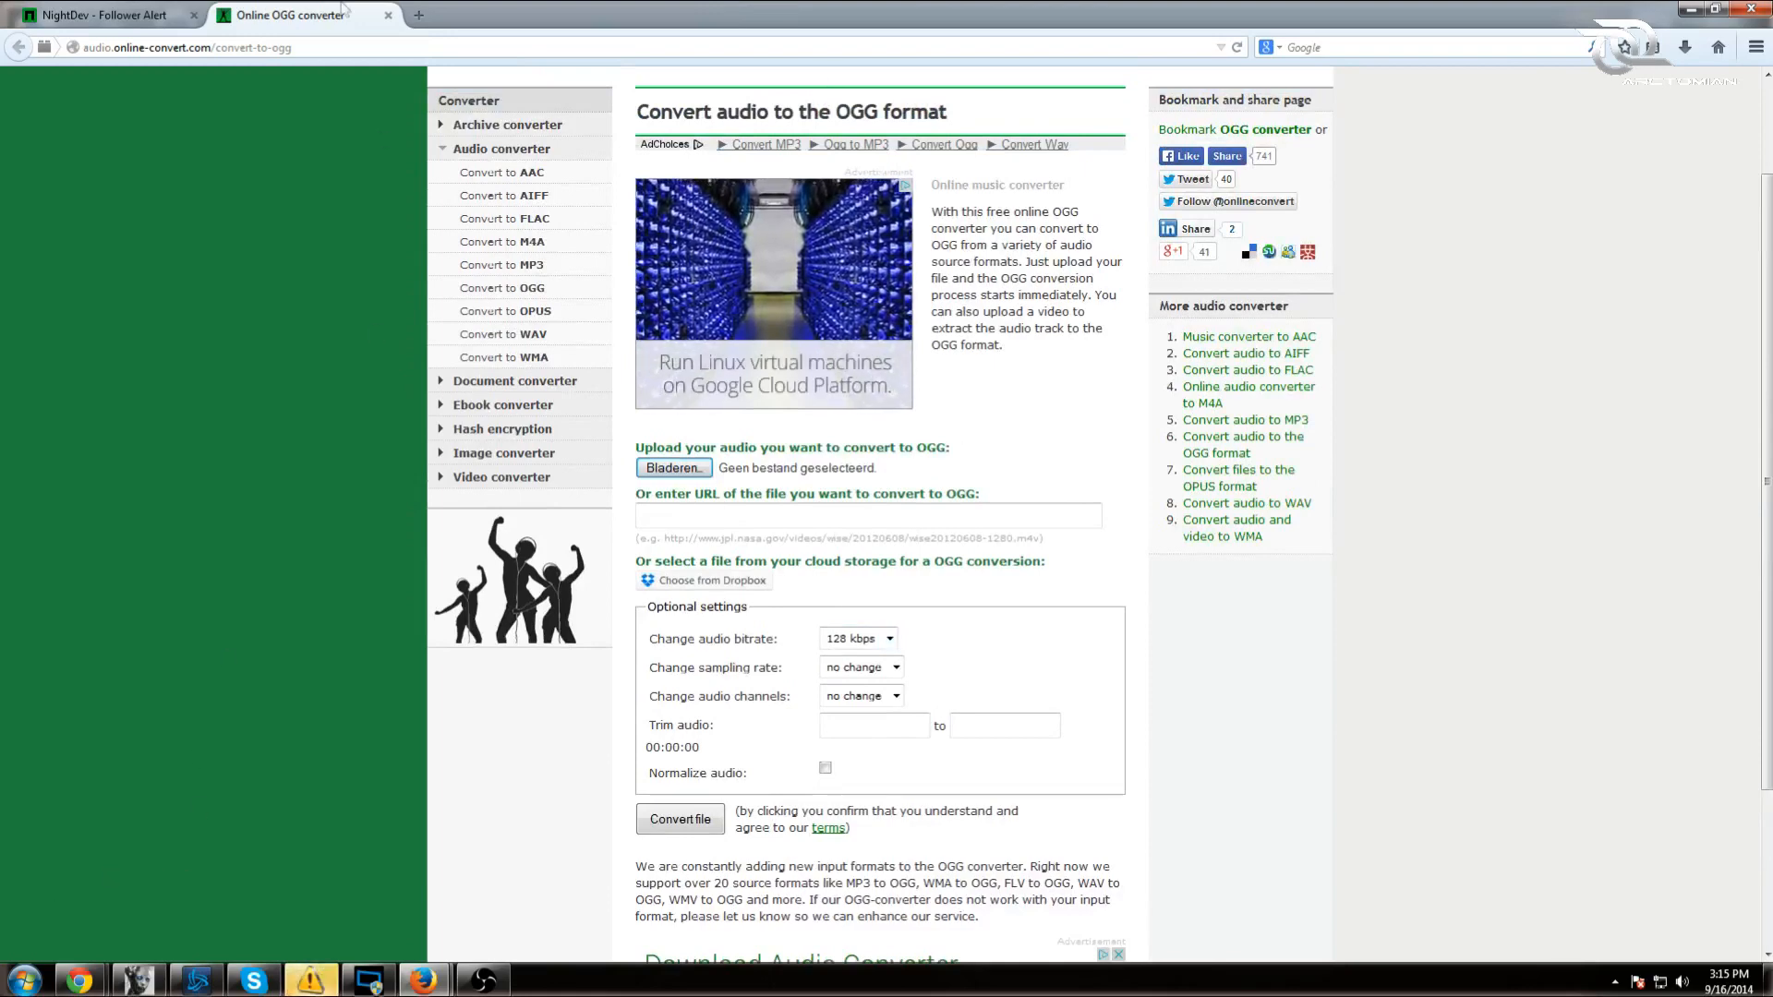
{"action": "left_click", "coordinate": [388, 15]}
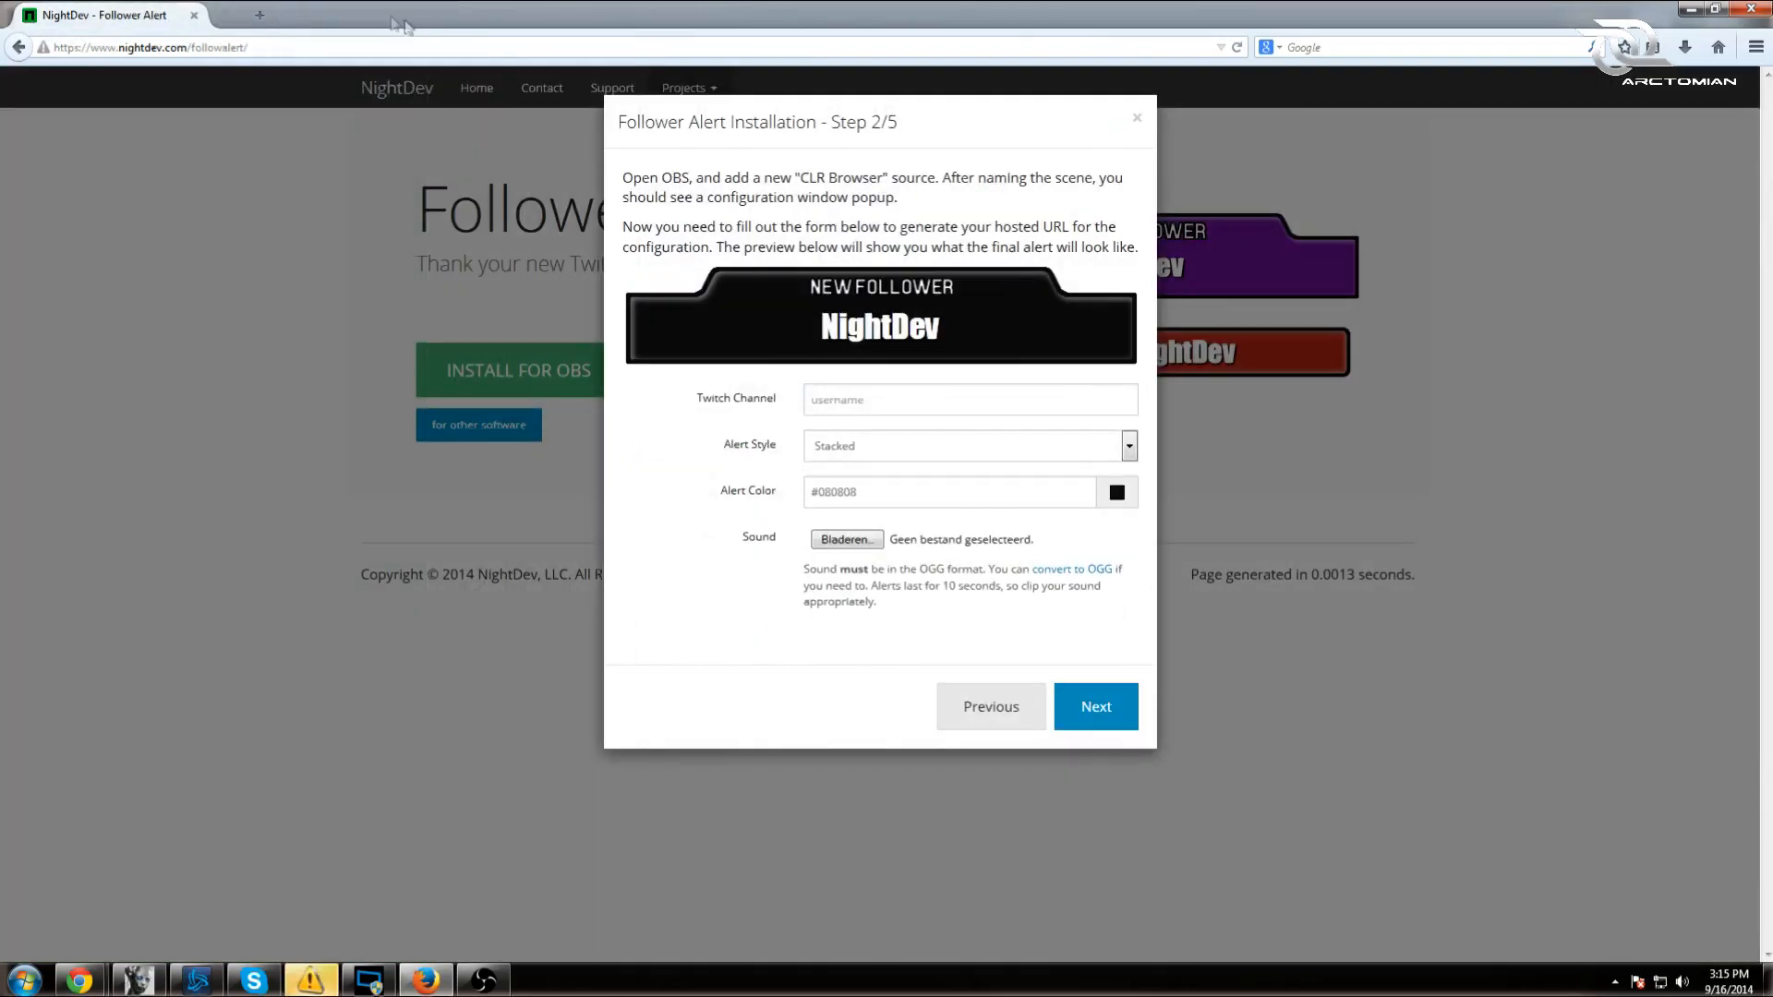
- Choose feelgood.ogg from the junk folder on the desktop as the alert sound
{"action": "left_click", "coordinate": [862, 546]}
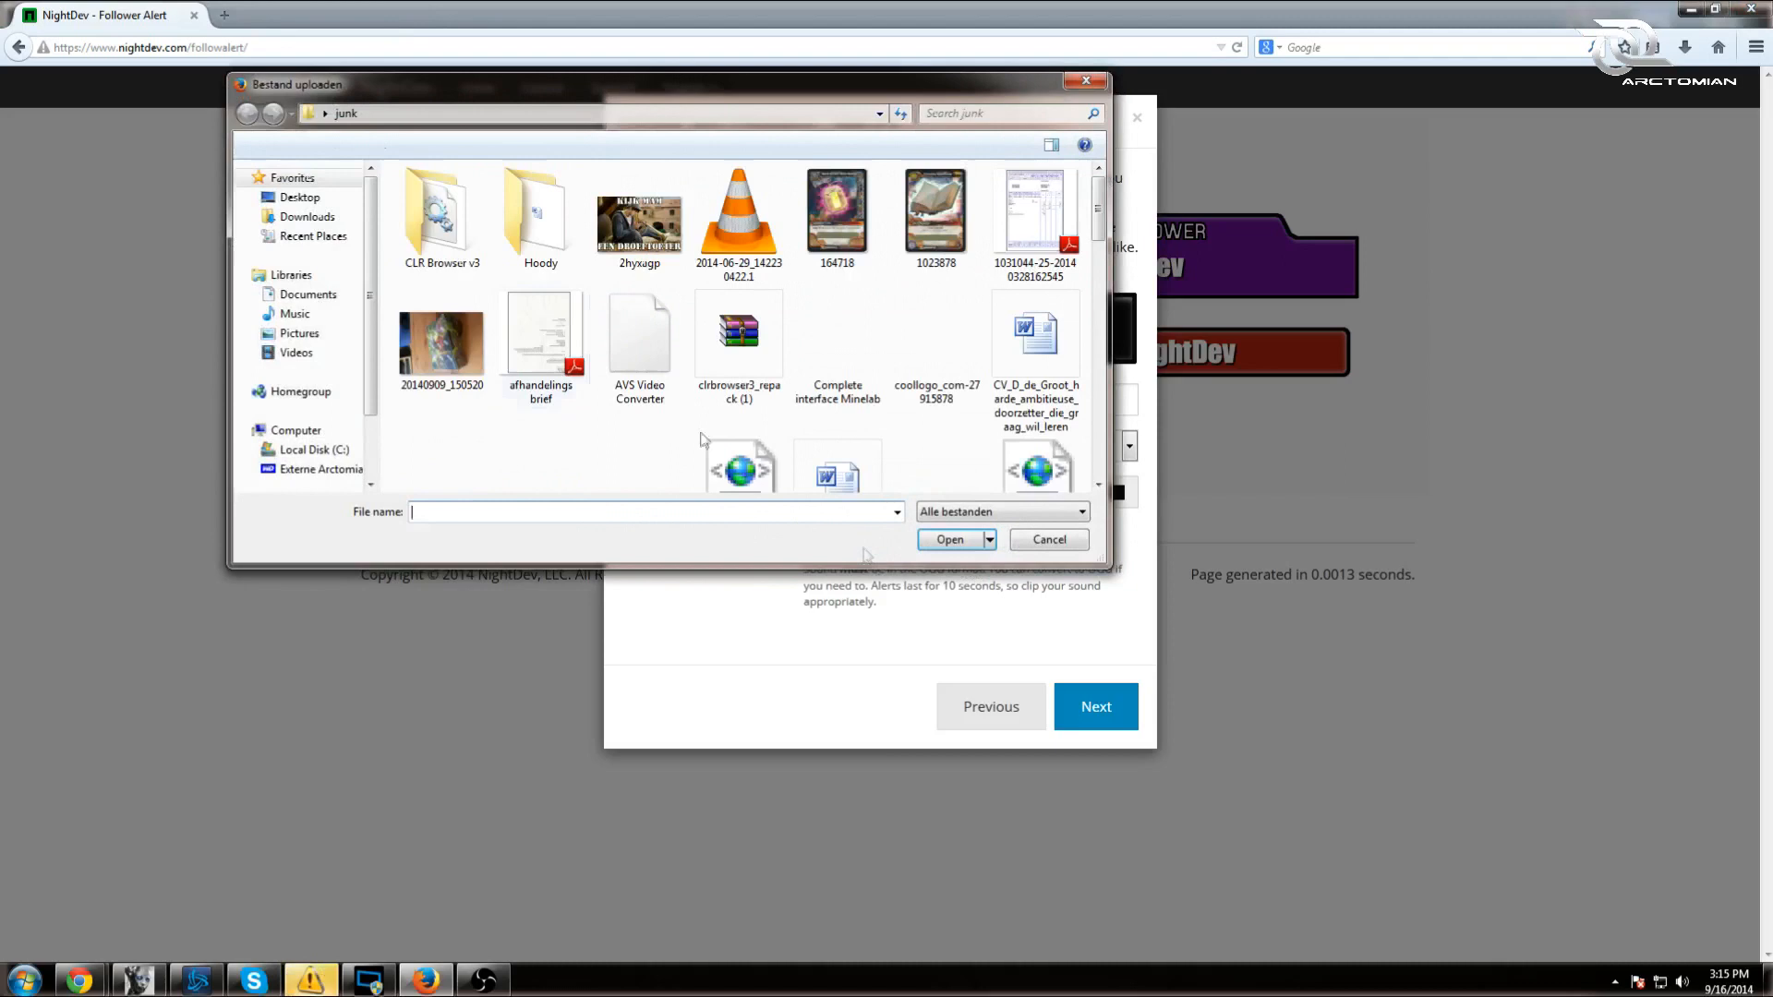
{"action": "left_click", "coordinate": [298, 197]}
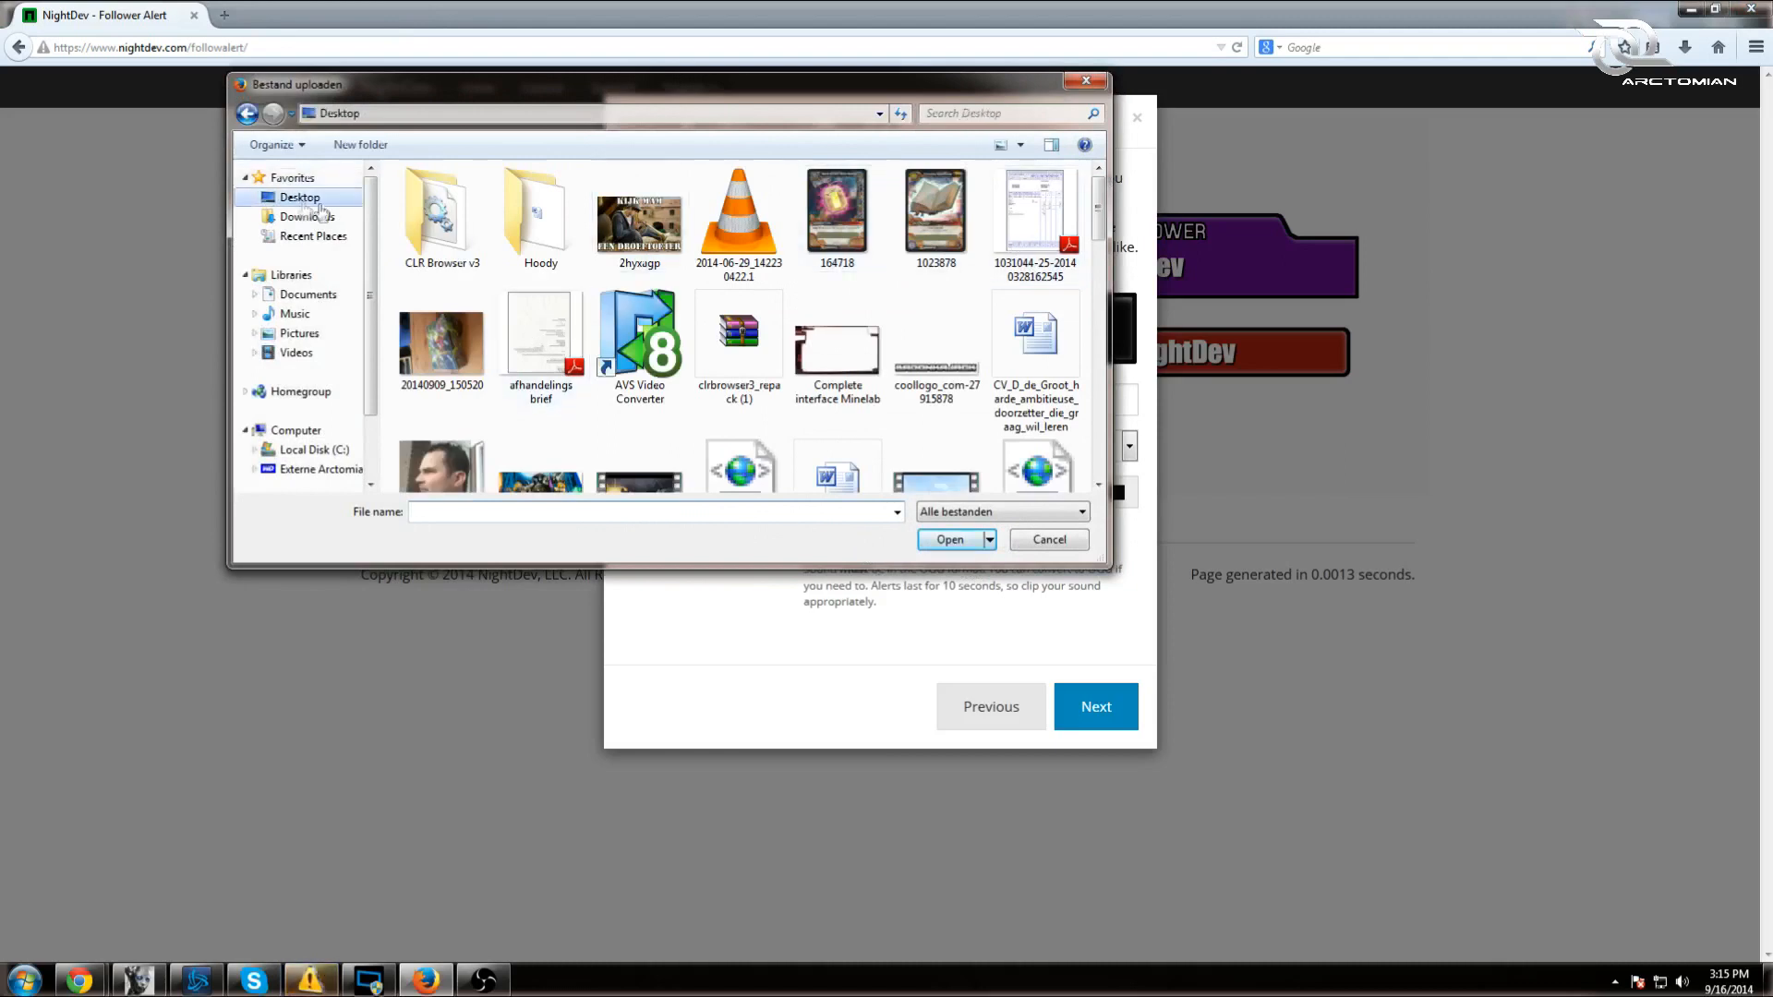
{"action": "double_click", "coordinate": [740, 452]}
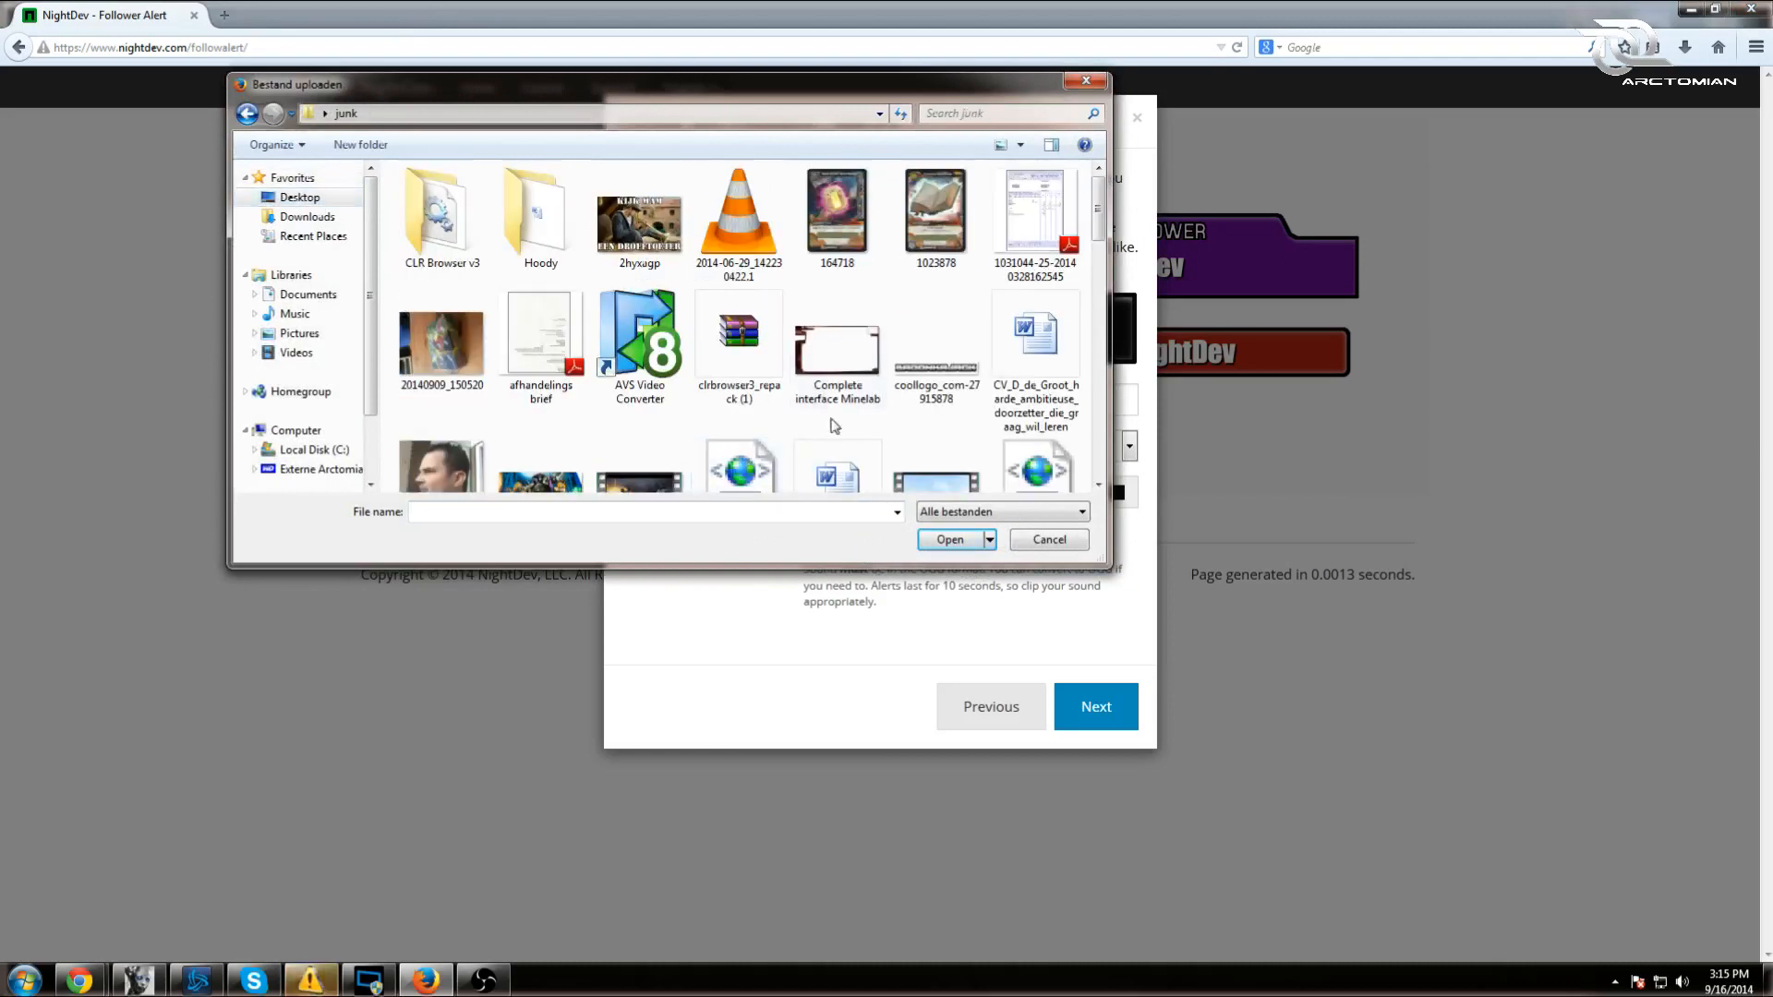
{"action": "scroll", "coordinate": [650, 323], "scroll_direction": "down", "scroll_amount": 5}
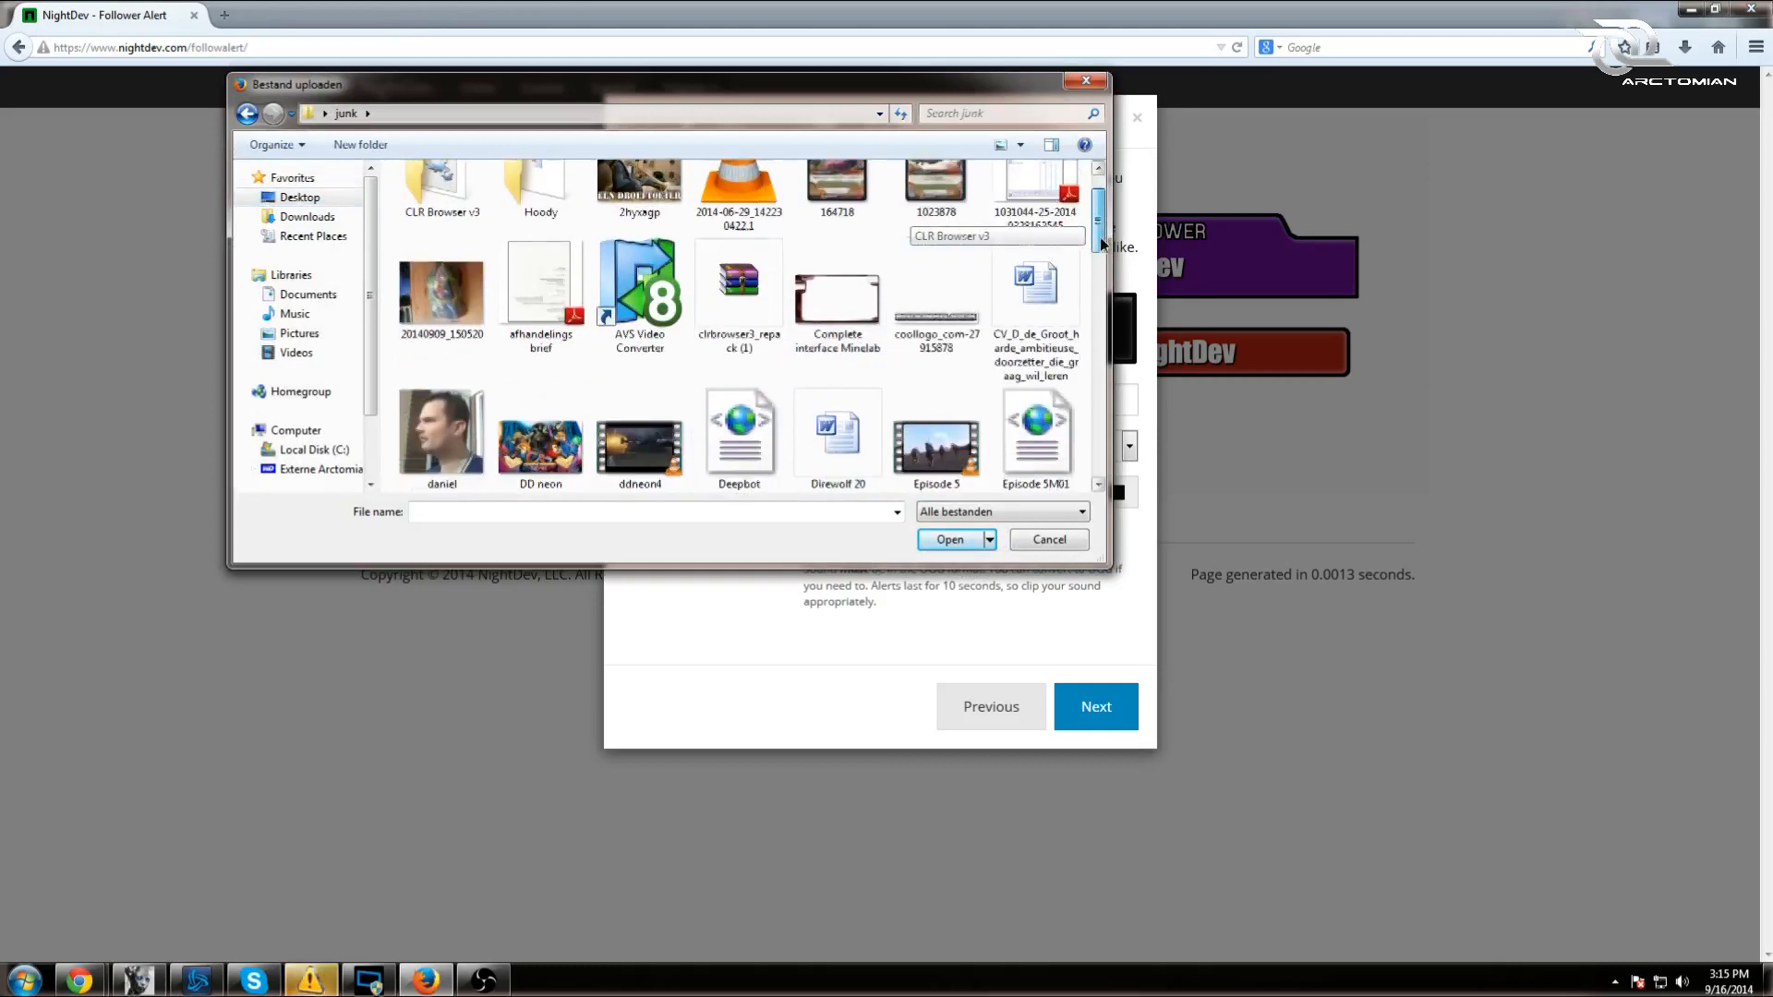
{"action": "left_click", "coordinate": [650, 323]}
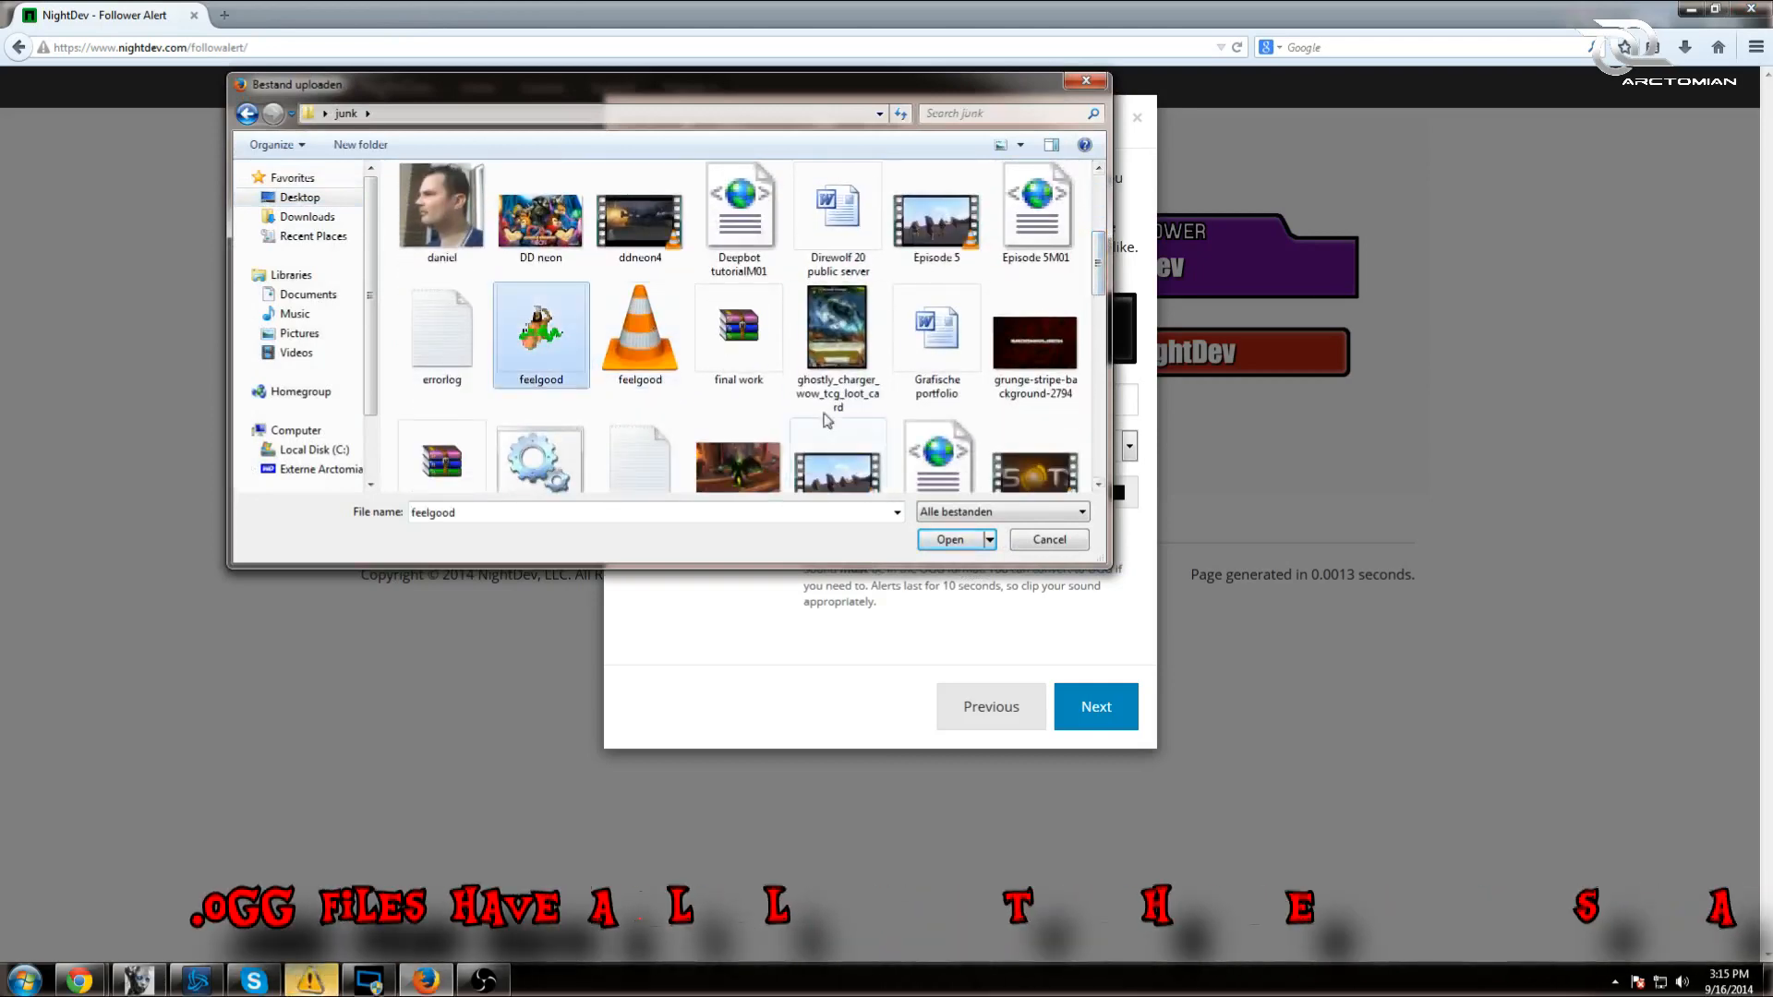
{"action": "left_click", "coordinate": [951, 539]}
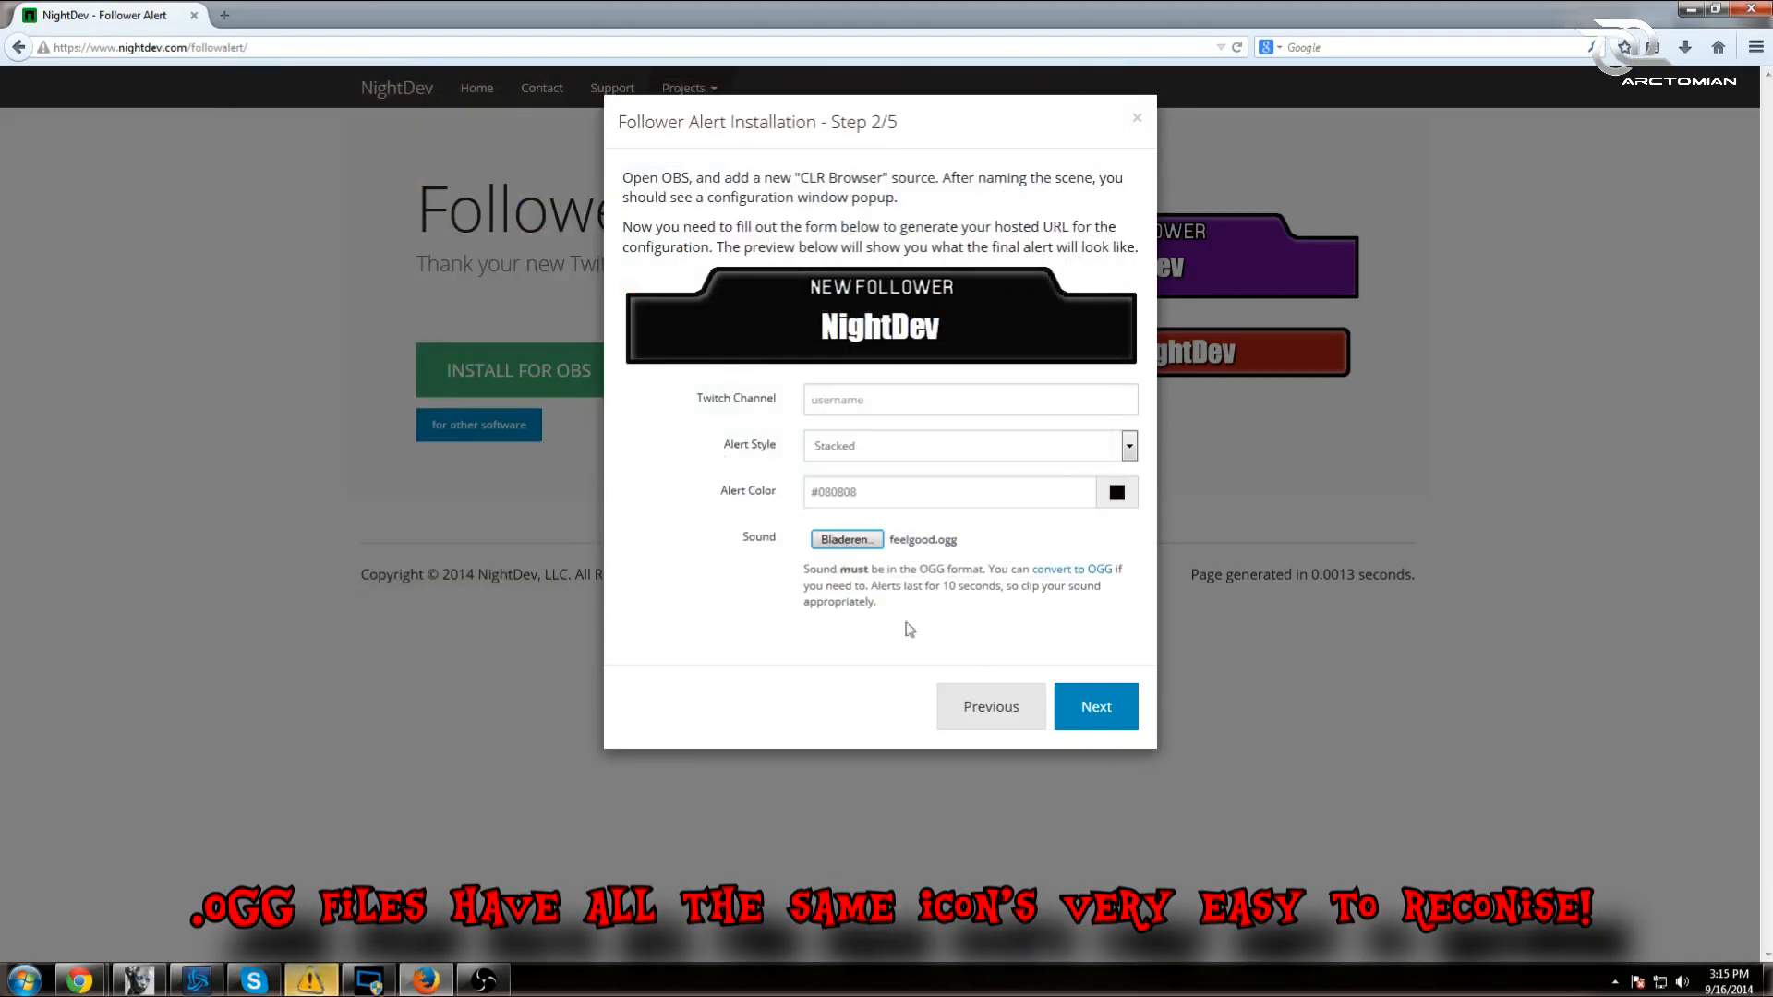
- Set the Twitch channel to Arctutorial, copy the generated hosted alert URL, and close the installation dialog
{"action": "left_click", "coordinate": [1095, 705]}
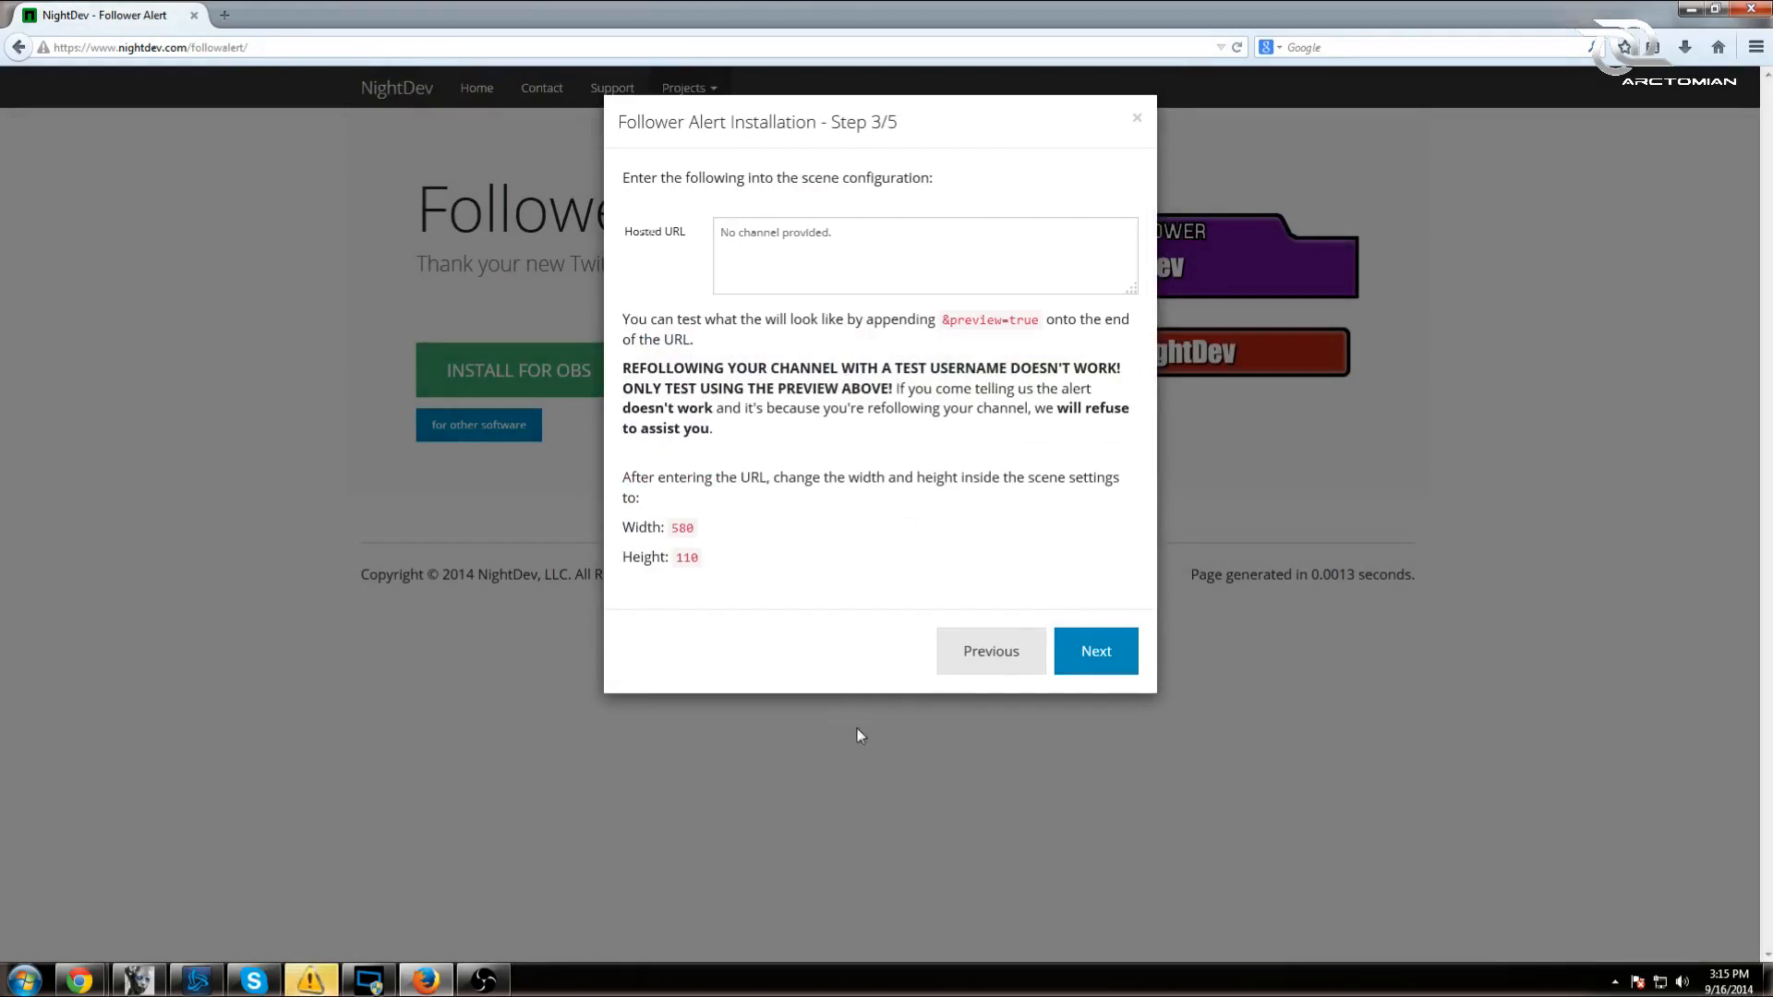
{"action": "left_click", "coordinate": [1016, 663]}
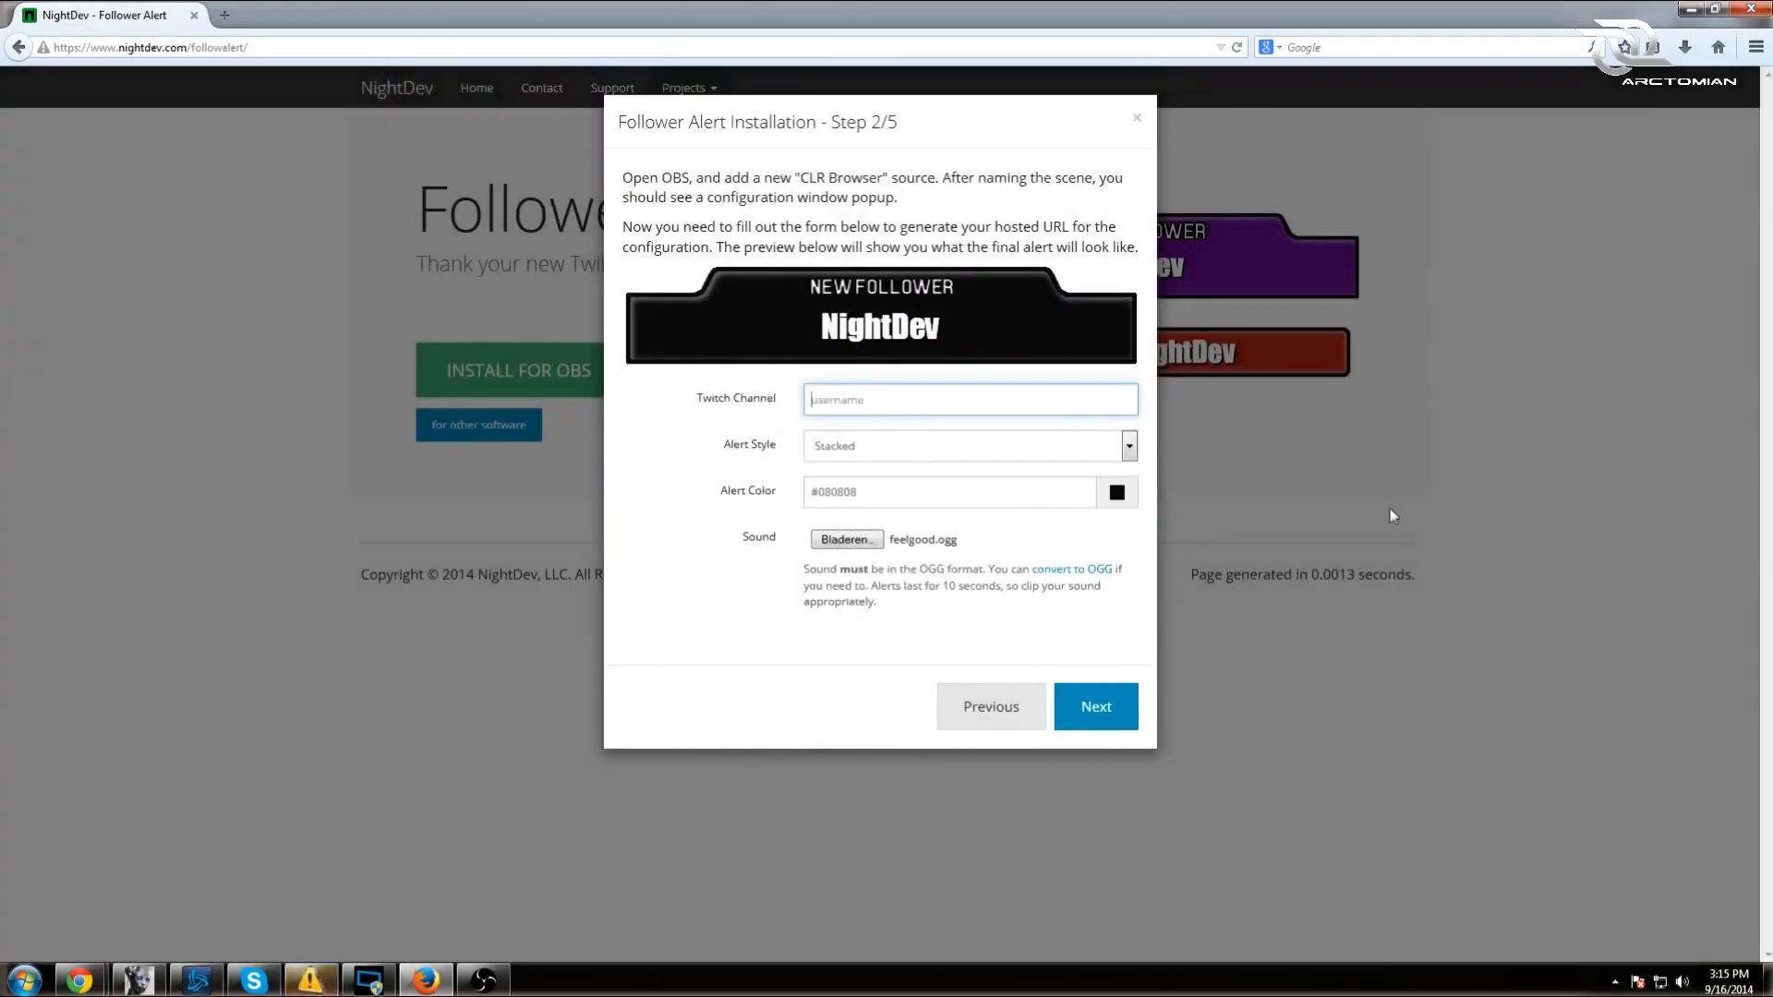
{"action": "type", "text": "Arc"}
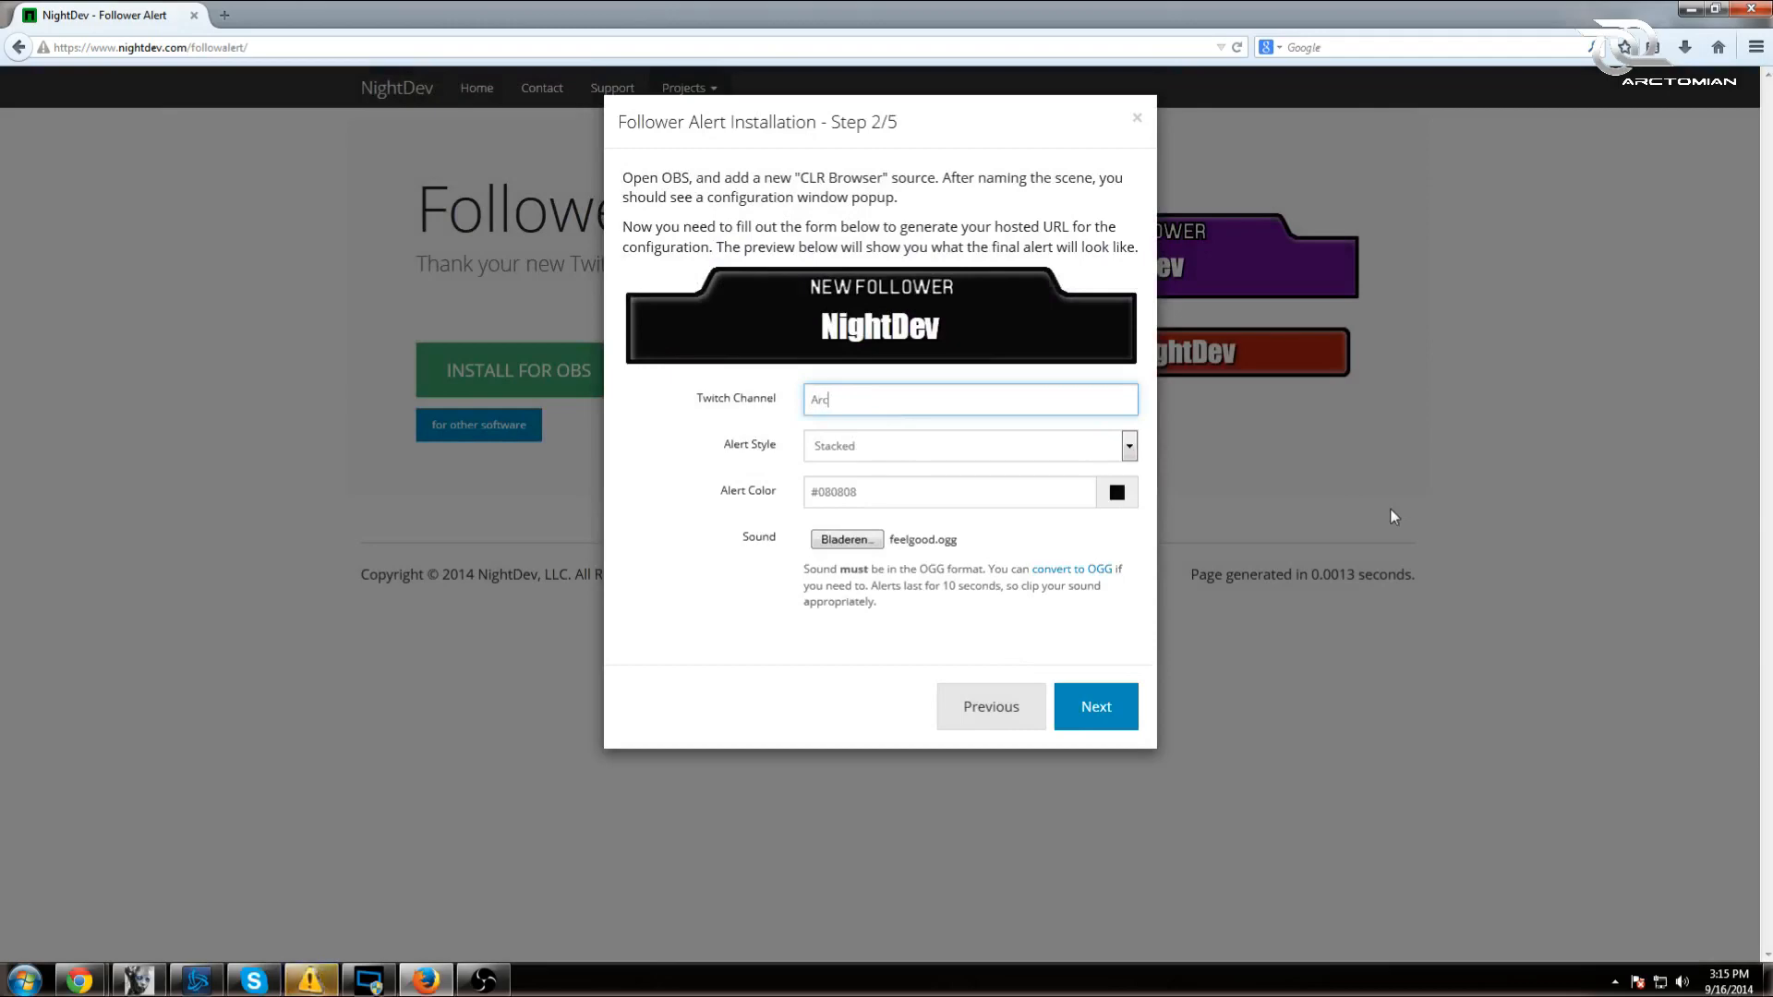
{"action": "type", "text": "tutorial"}
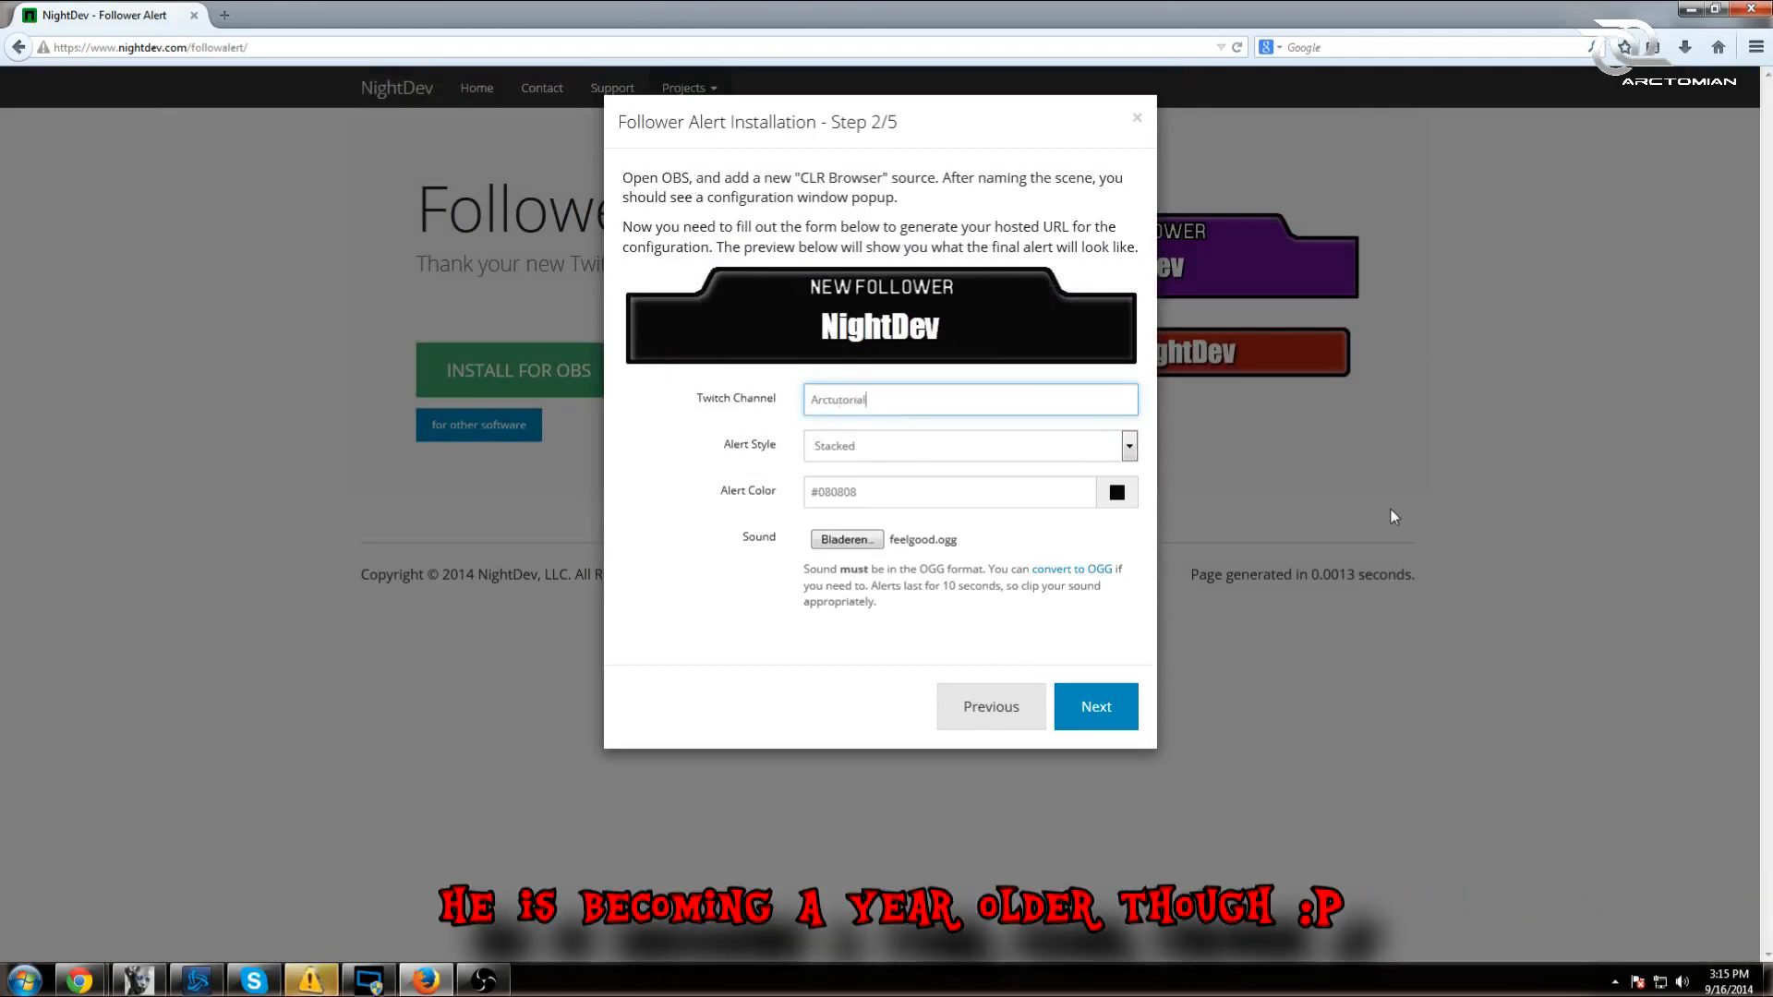
{"action": "left_click", "coordinate": [1088, 716]}
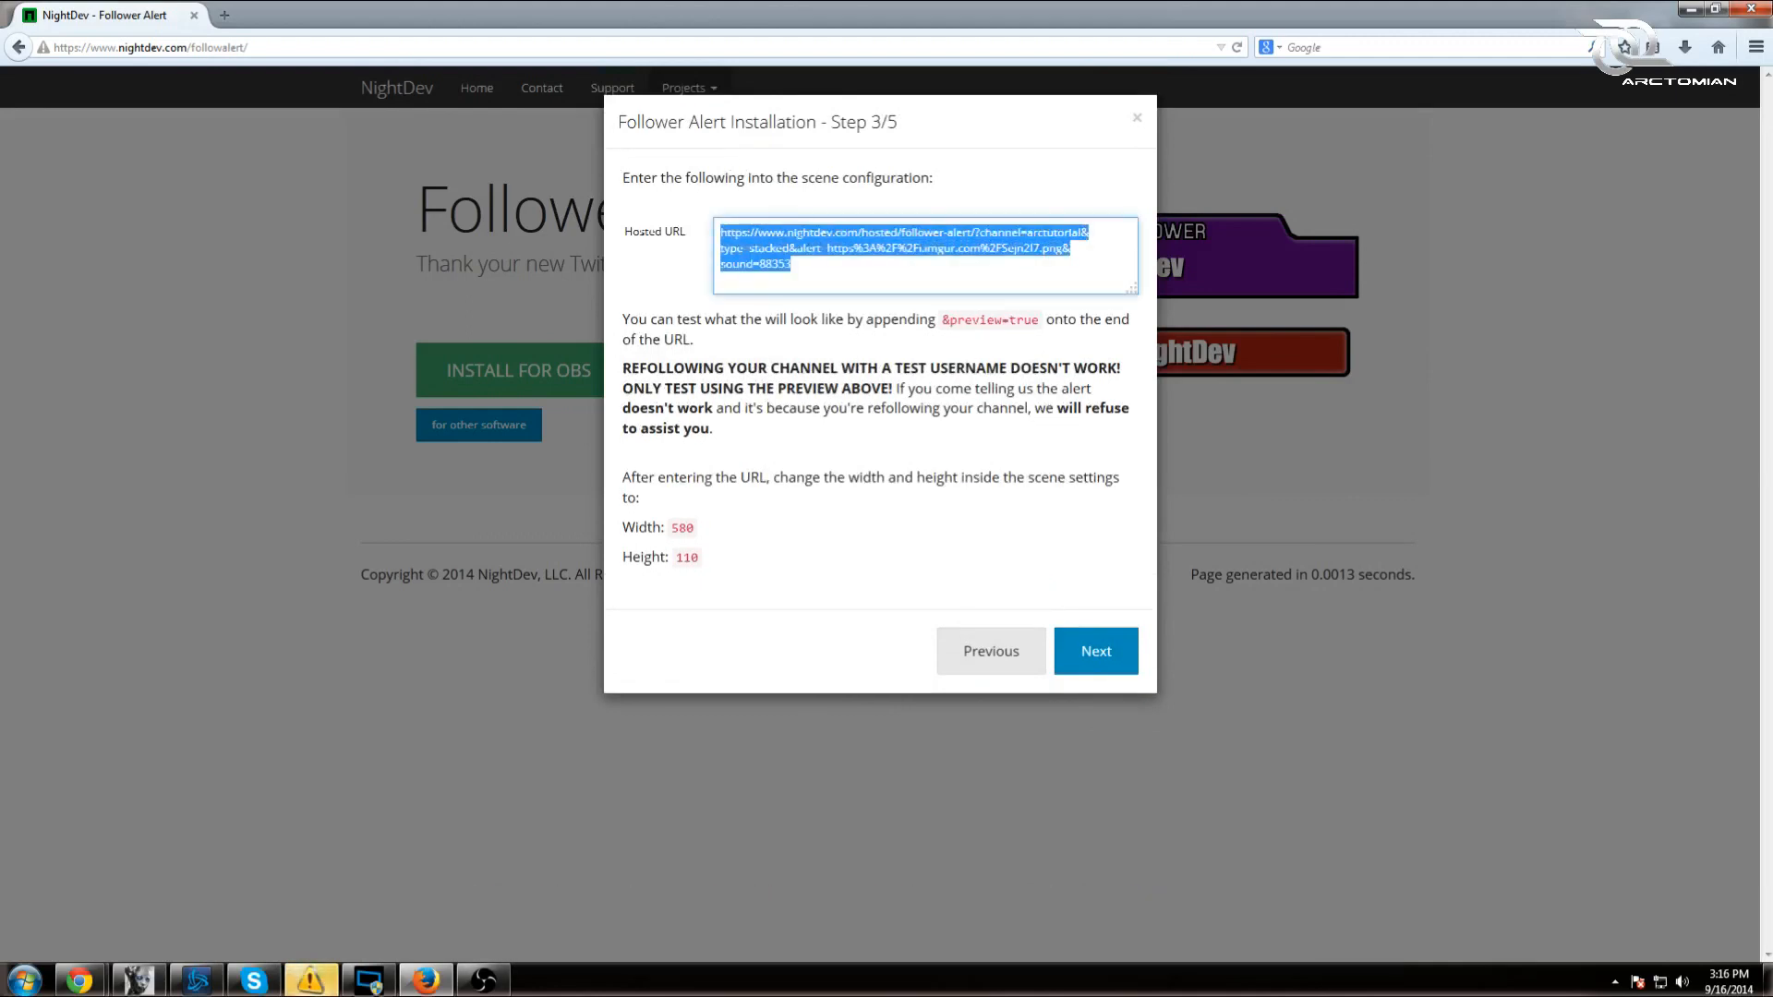
{"action": "left_click", "coordinate": [1137, 119]}
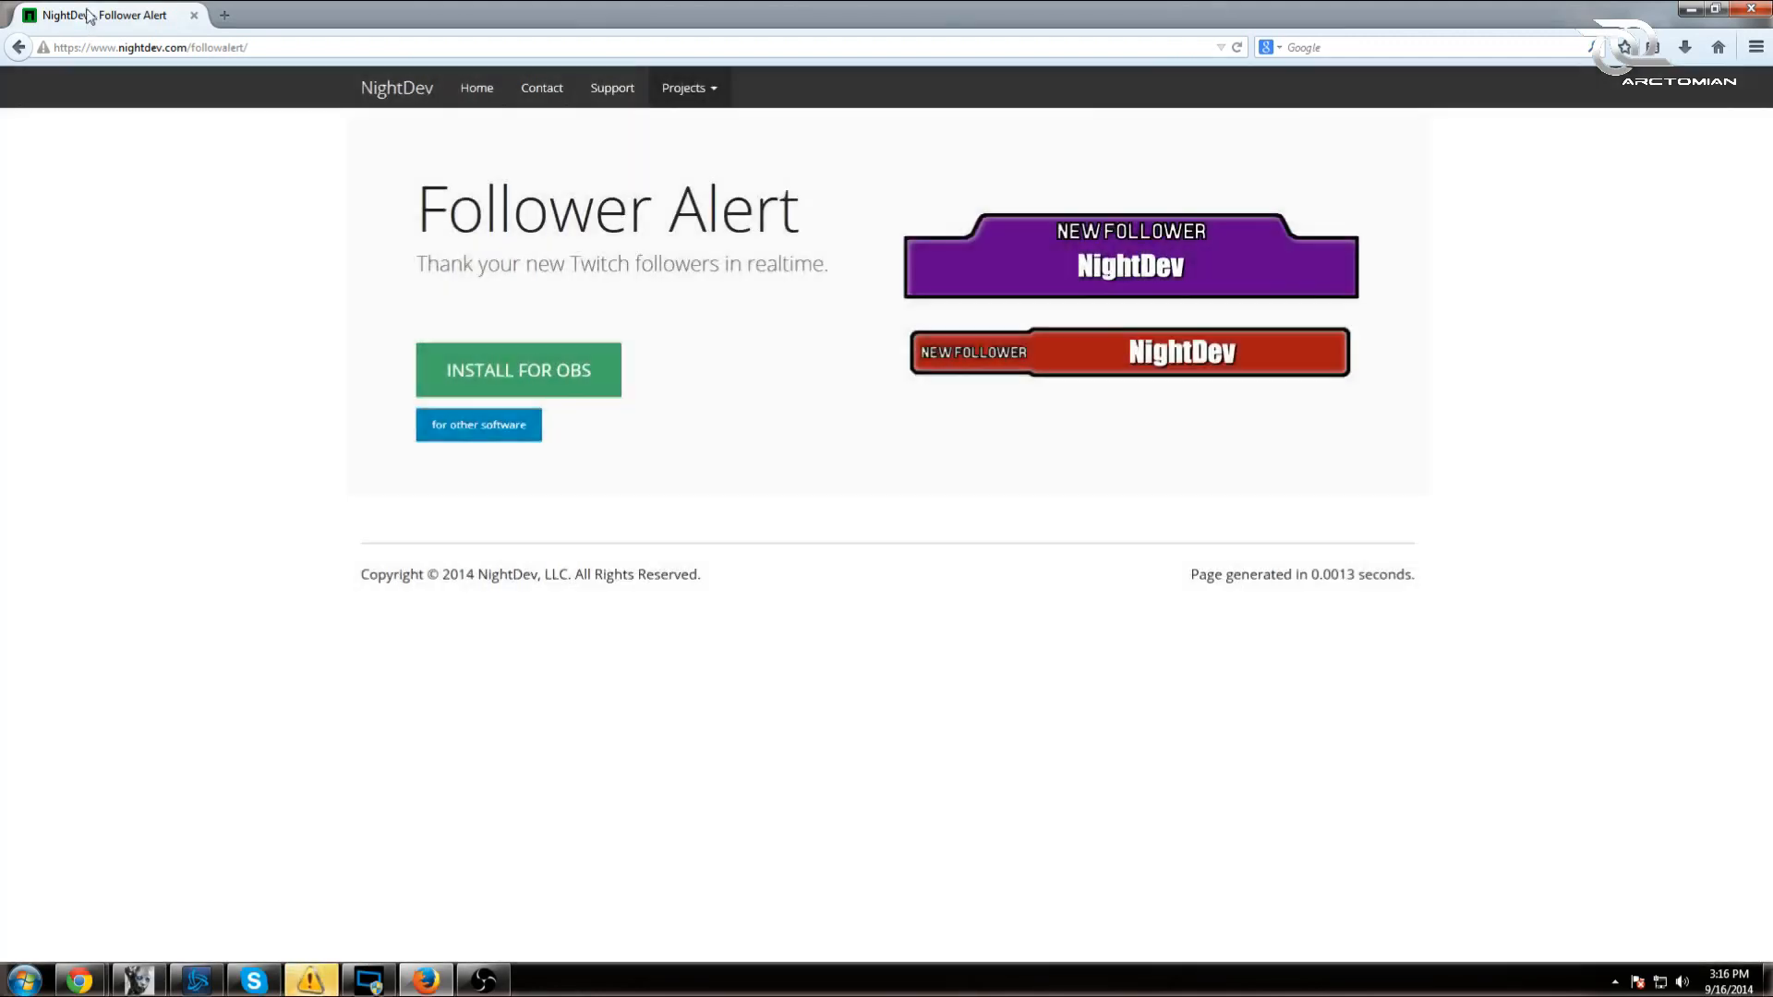
- Load the copied hosted follower alert URL in a new browser tab
{"action": "left_click", "coordinate": [224, 15]}
{"action": "type", "text": "https://www.nightdev.com/hosted/follower-alert/?channel=arctutorial&type=stacked&alert=https%3A%2F%2Fi.imgur.com%2FSejn2I7.png&sound=88353"}
{"action": "key", "text": "Return"}
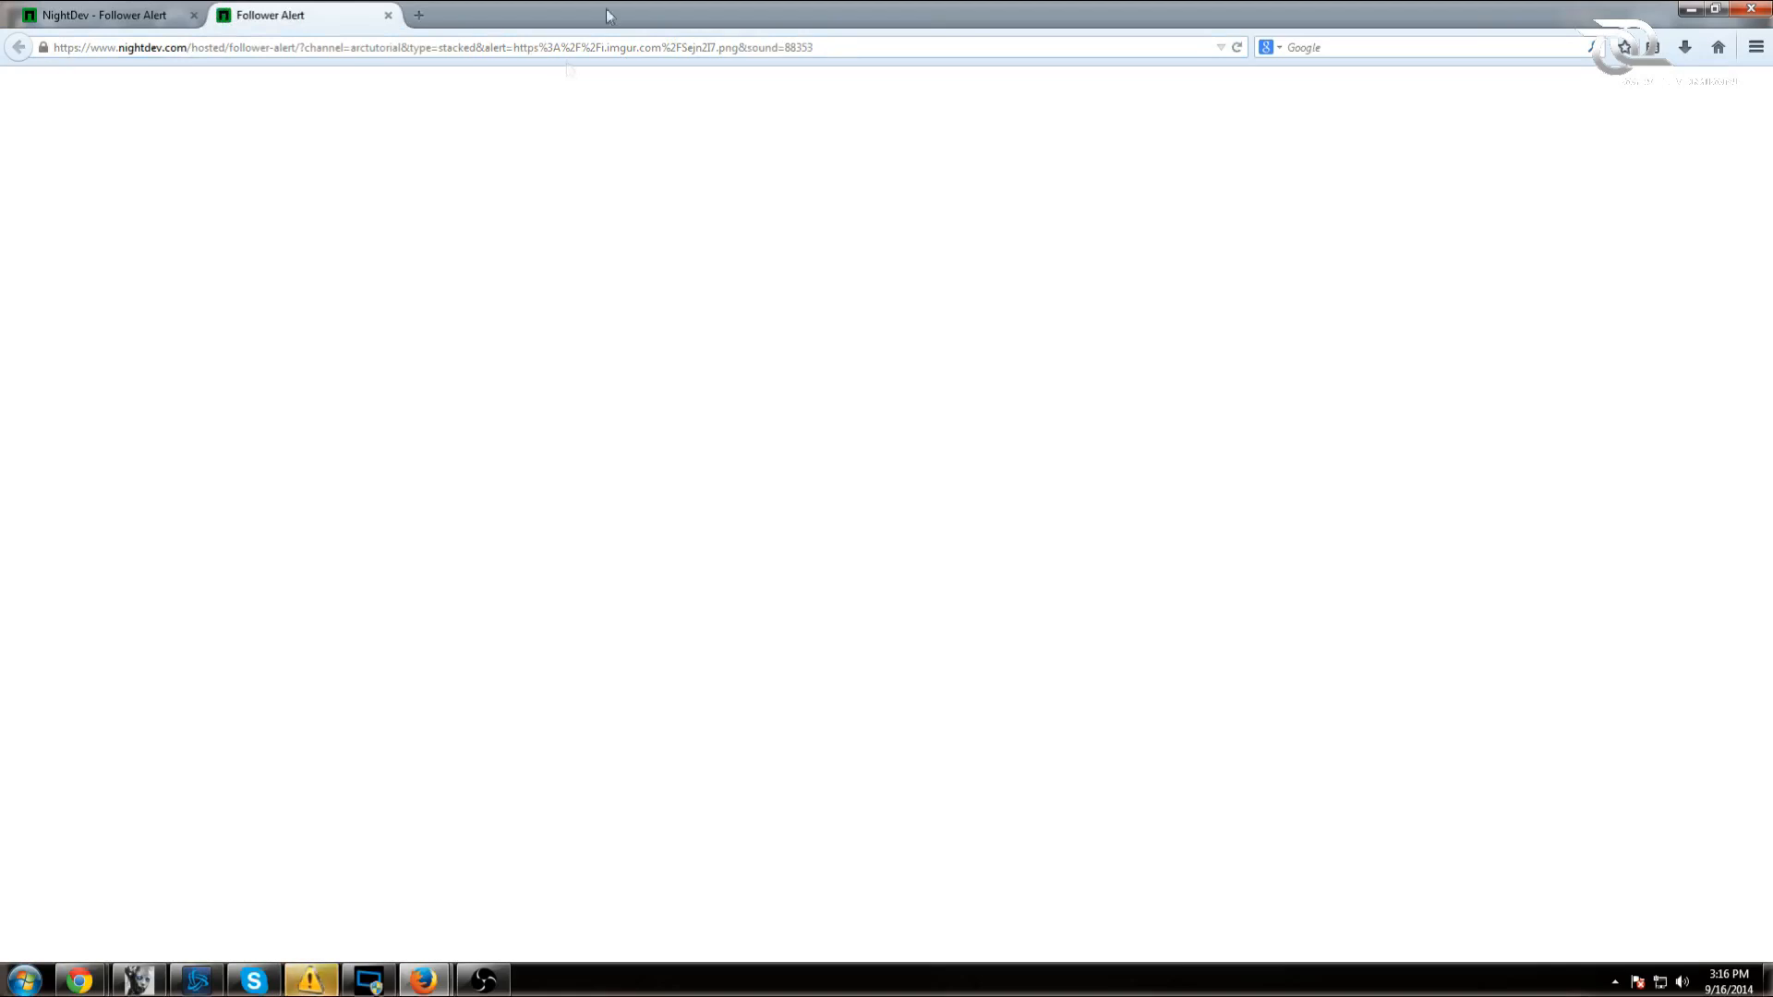
{"action": "left_click", "coordinate": [831, 47]}
{"action": "left_click", "coordinate": [832, 47]}
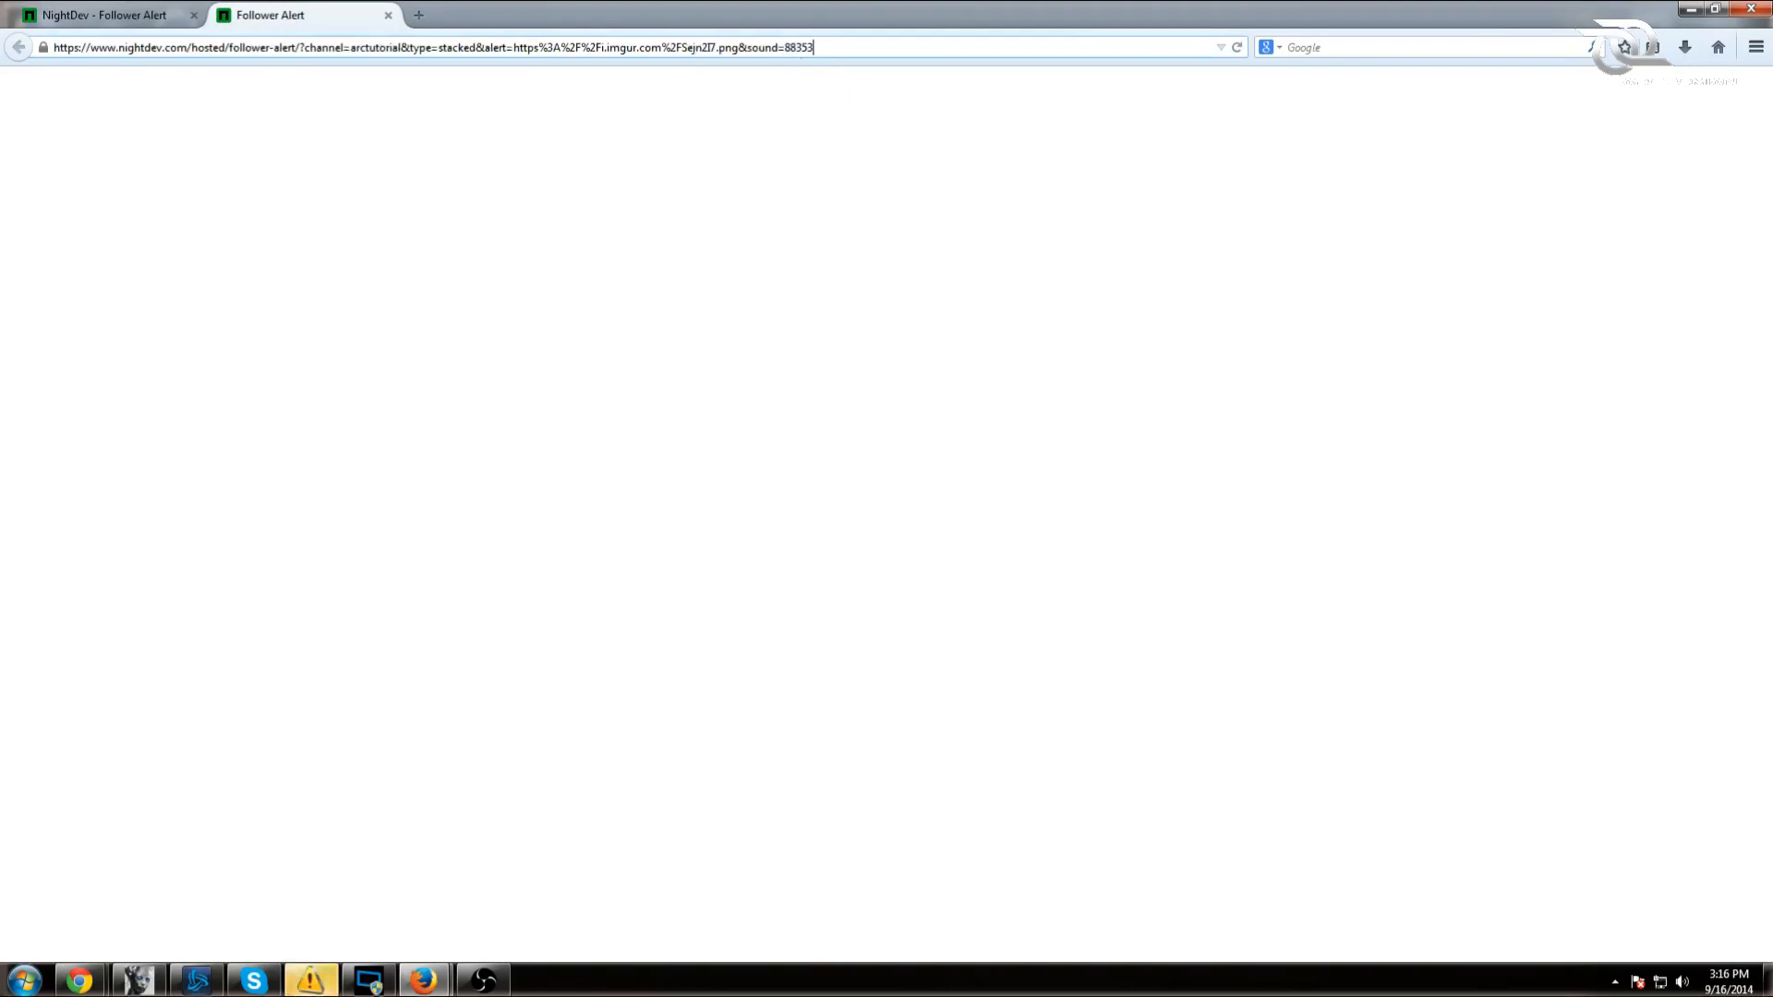
{"action": "key", "text": "Return"}
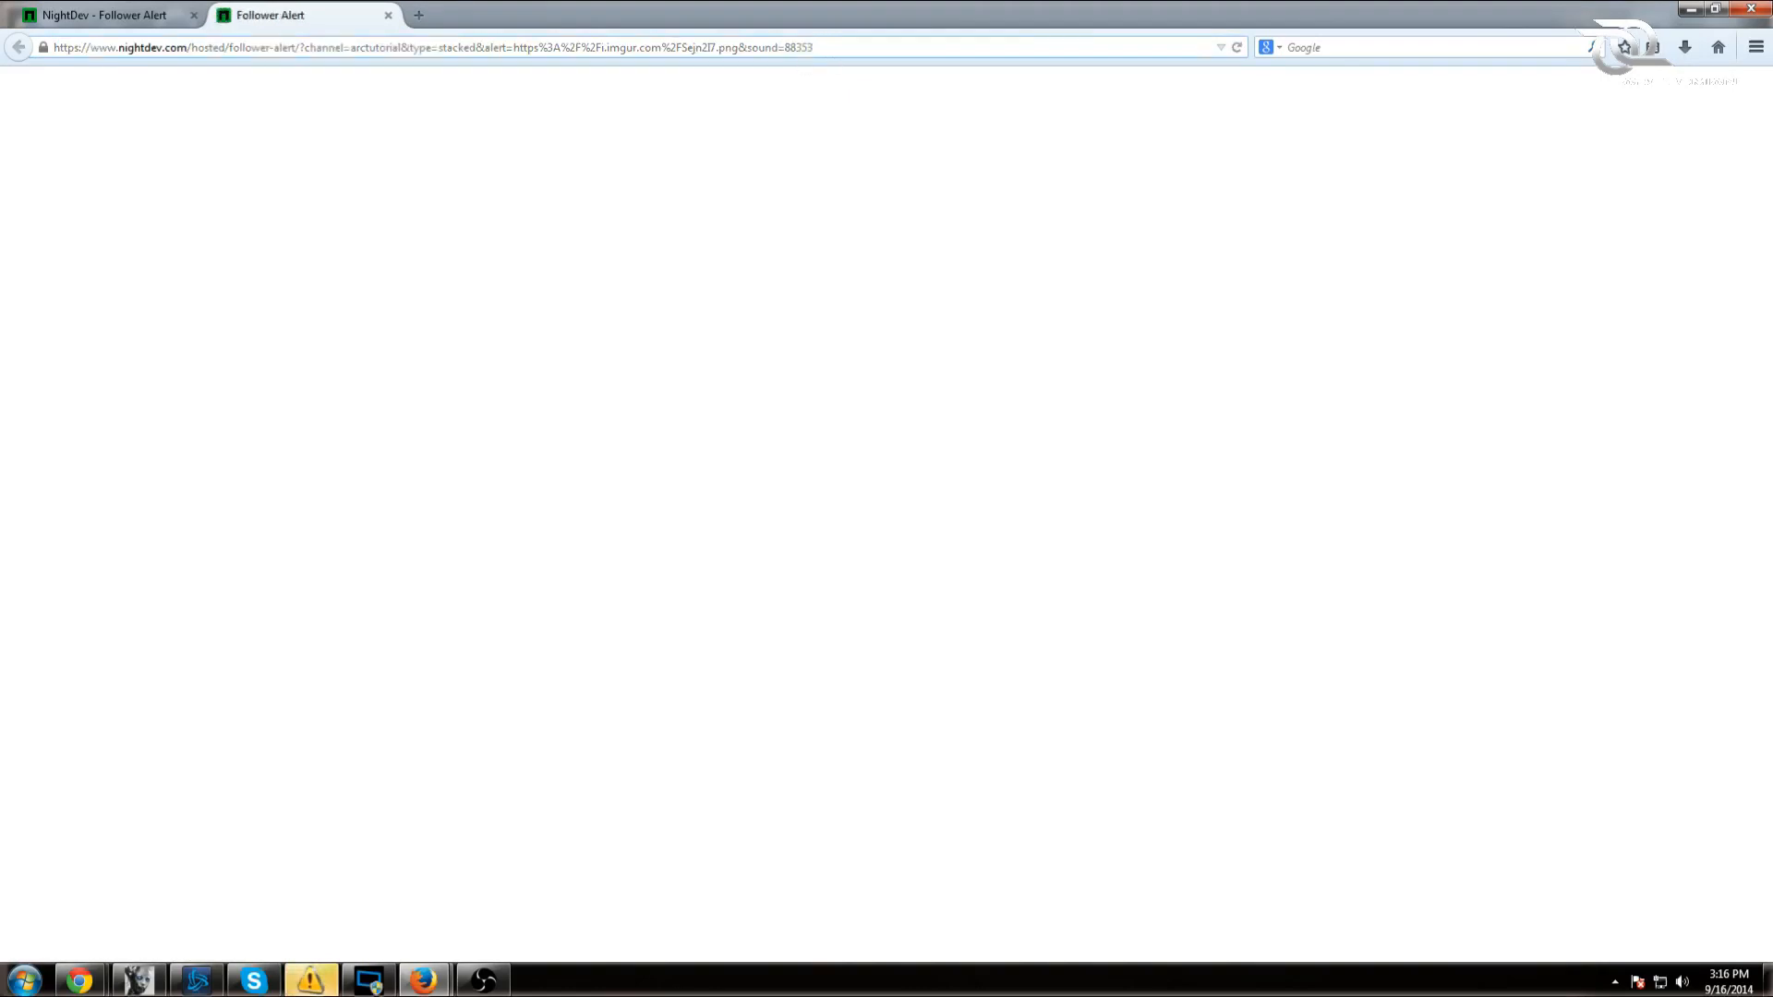
- Append &preview=true to the hosted alert URL, load the test alert, and close its tab
{"action": "double_click", "coordinate": [831, 47]}
{"action": "left_click", "coordinate": [831, 47]}
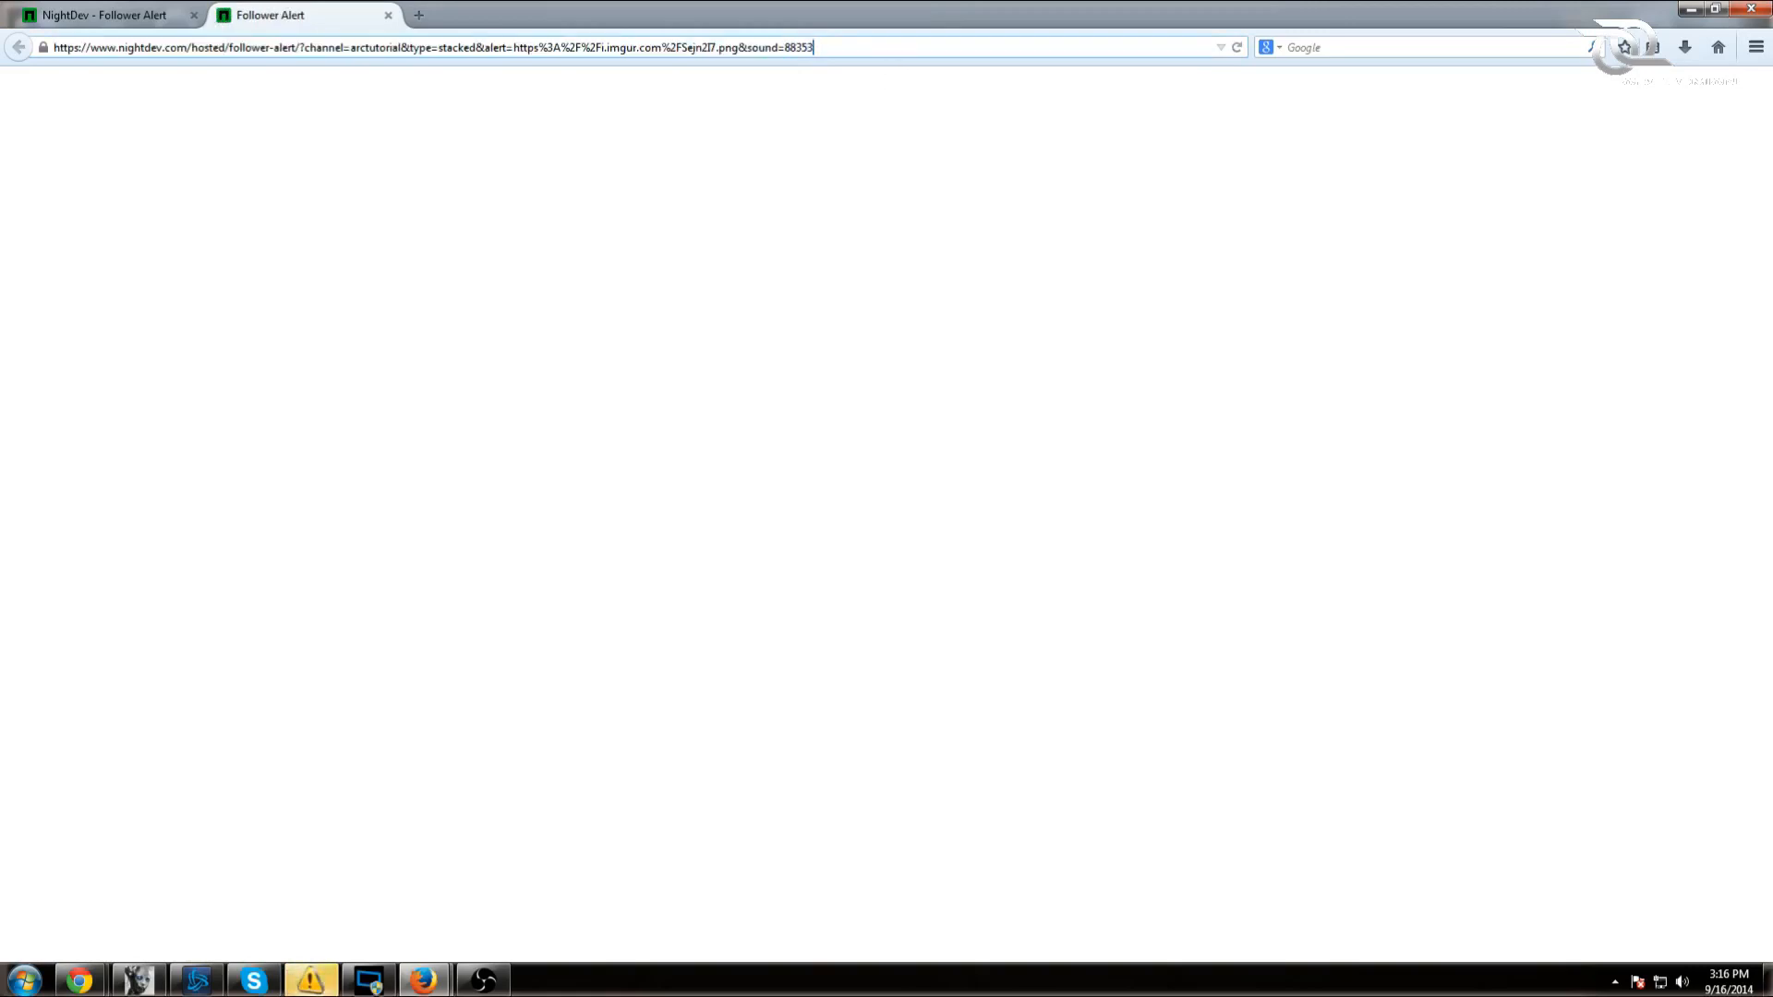
{"action": "type", "text": "&preview="}
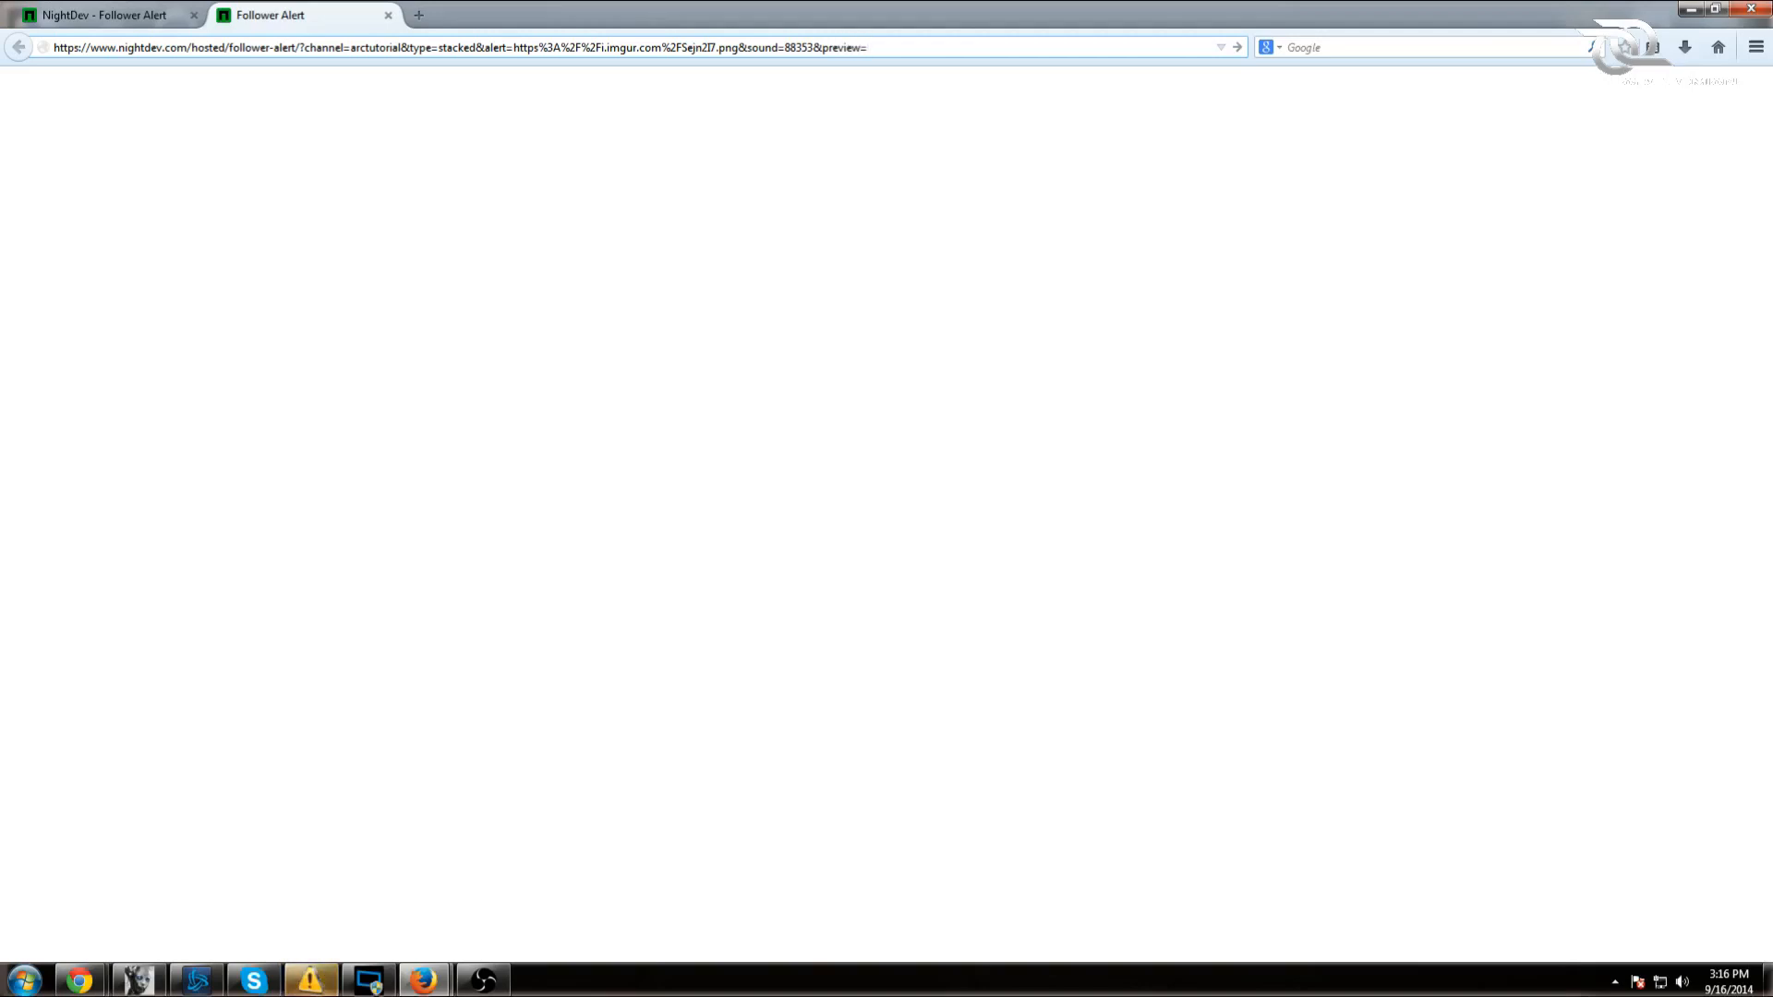
{"action": "type", "text": "true"}
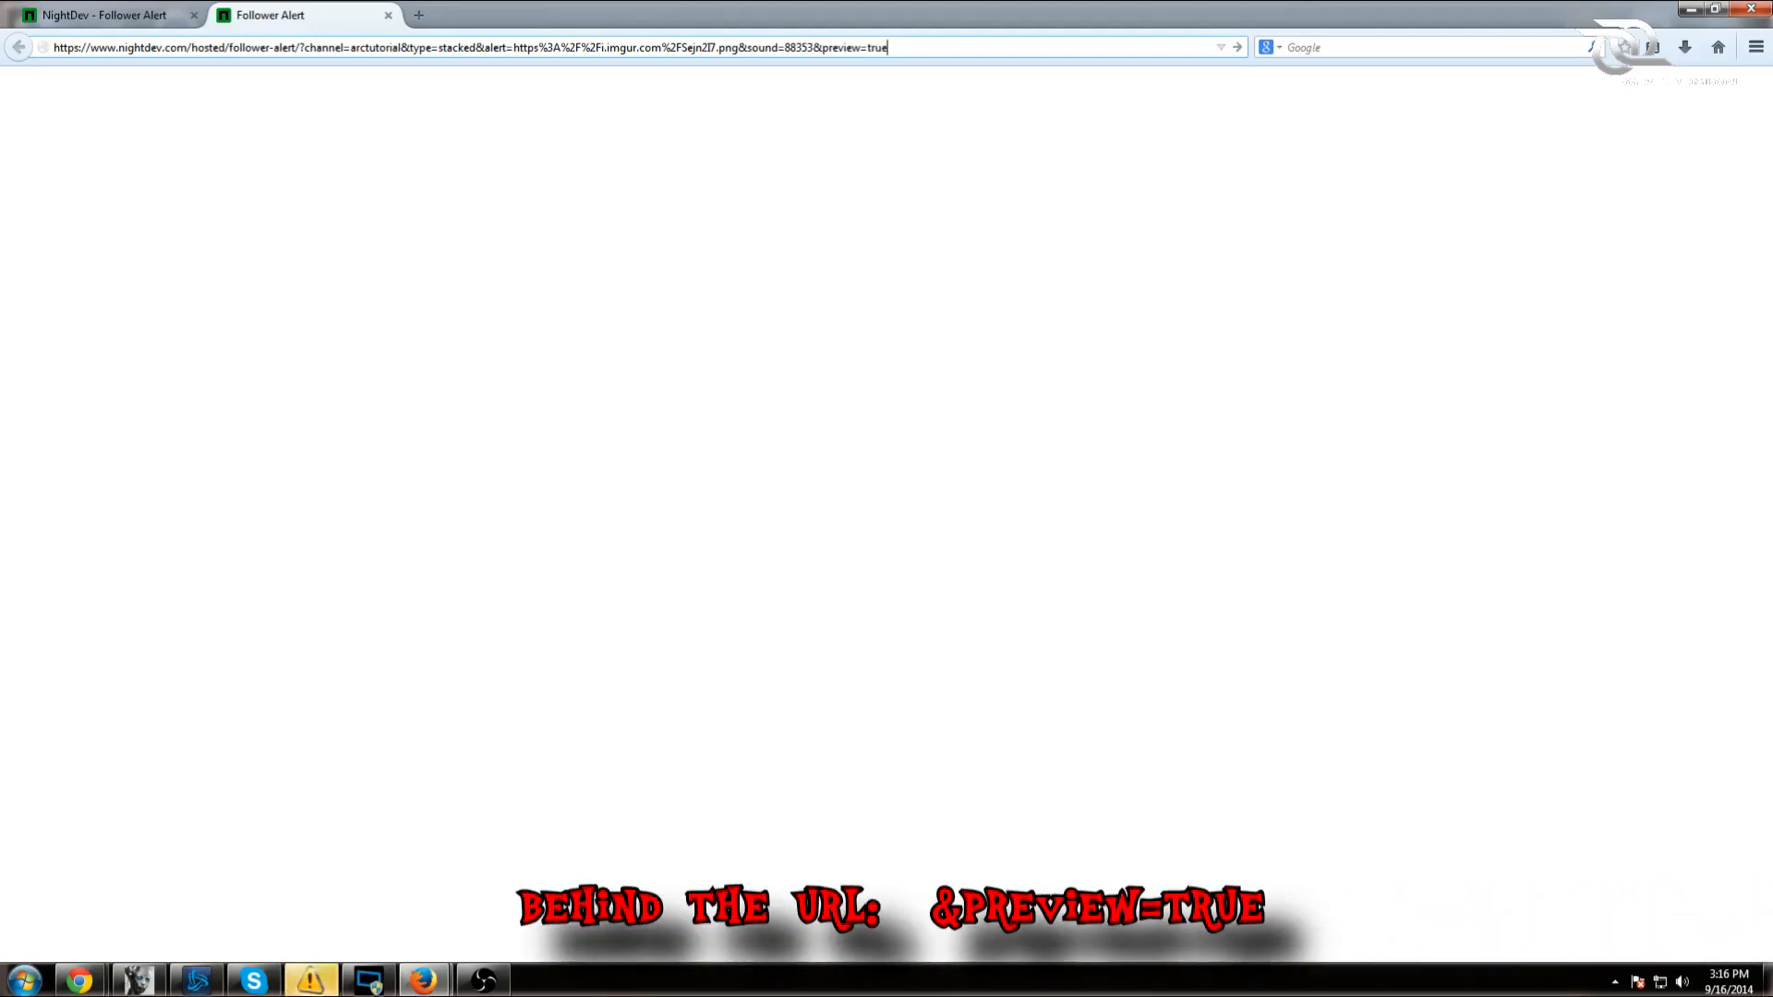
{"action": "key", "text": "shift+Left"}
{"action": "key", "text": "shift+Left"}
{"action": "key", "text": "shift+Left"}
{"action": "key", "text": "shift+Left"}
{"action": "key", "text": "shift+Left"}
{"action": "key", "text": "shift+Left"}
{"action": "key", "text": "shift+Left"}
{"action": "key", "text": "shift+Left"}
{"action": "key", "text": "shift+Left"}
{"action": "key", "text": "shift+Left"}
{"action": "key", "text": "shift+Left"}
{"action": "key", "text": "shift+Left"}
{"action": "key", "text": "End"}
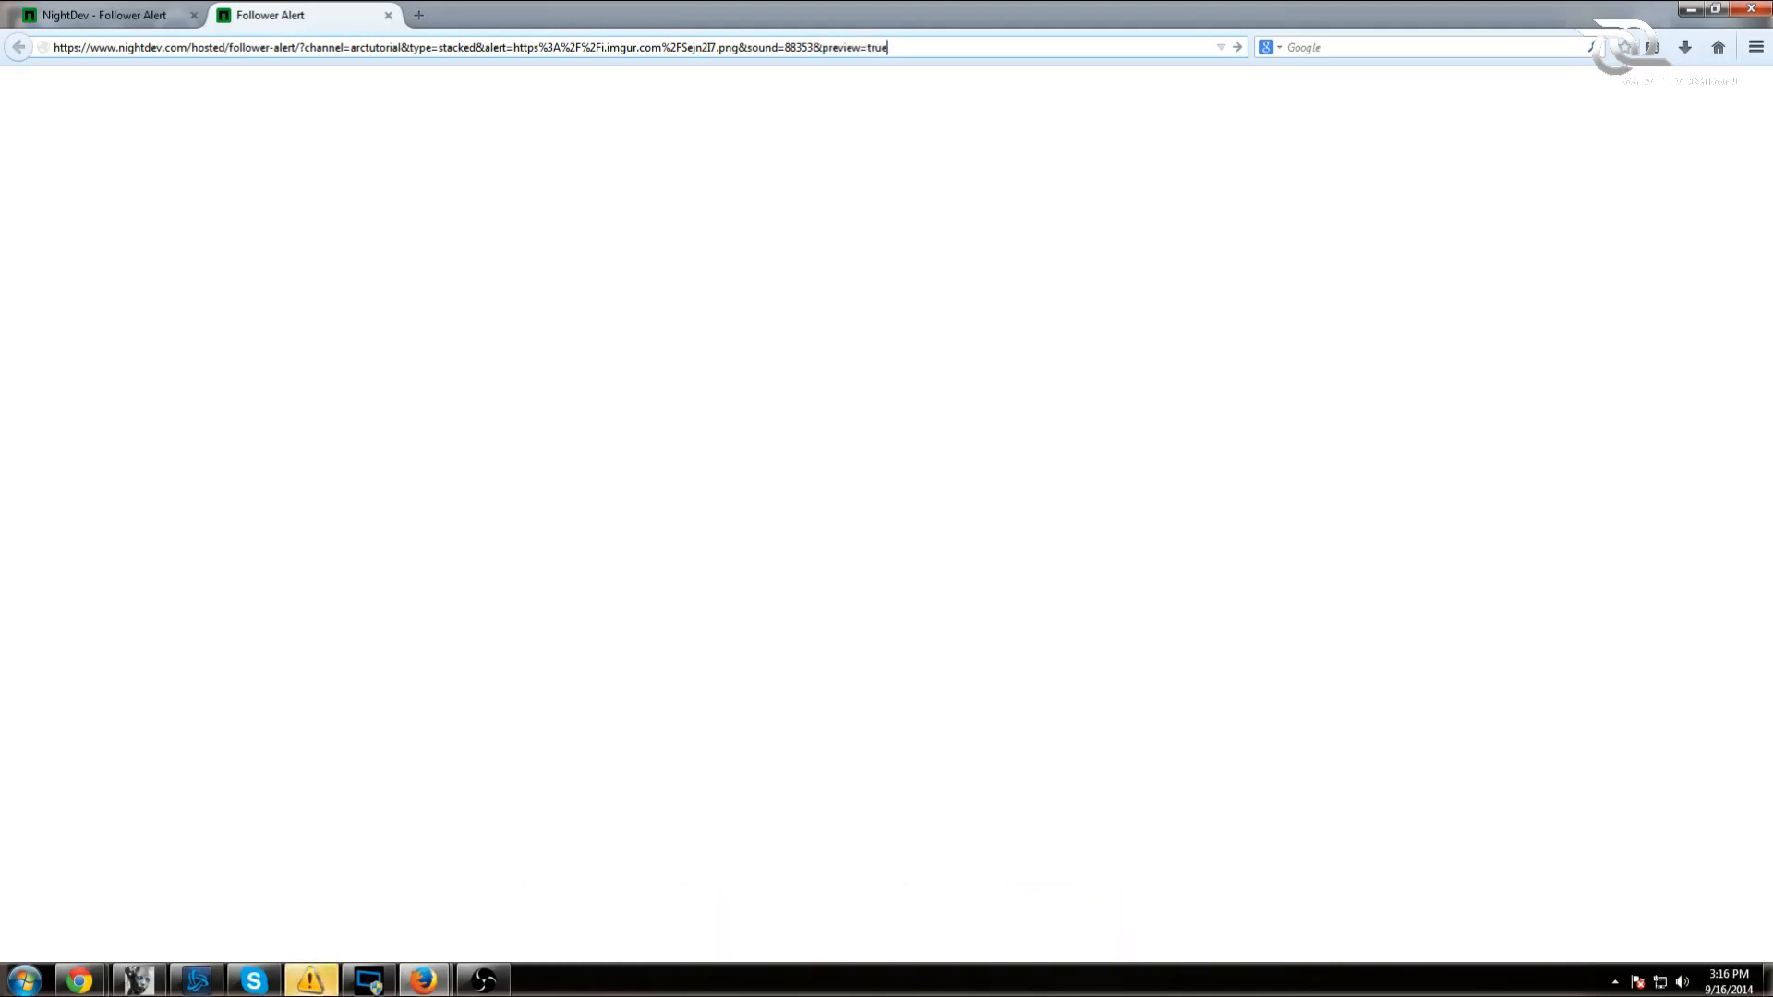
{"action": "key", "text": "Return"}
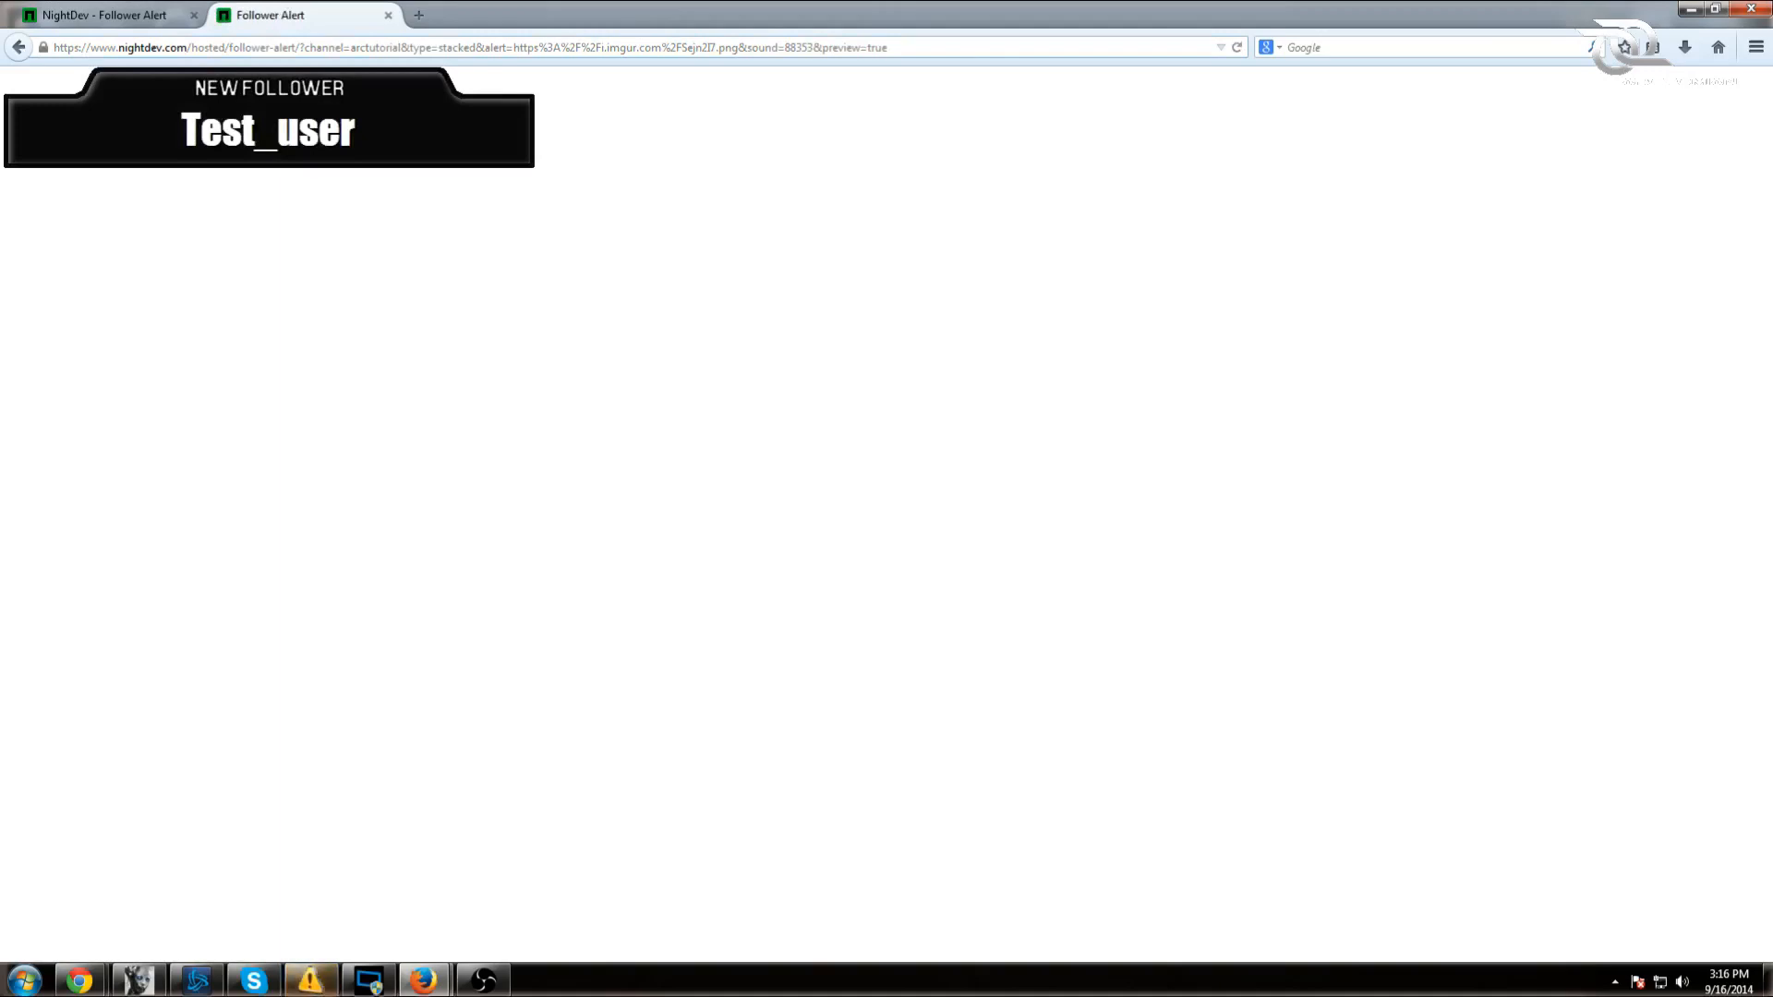
{"action": "left_click", "coordinate": [388, 16]}
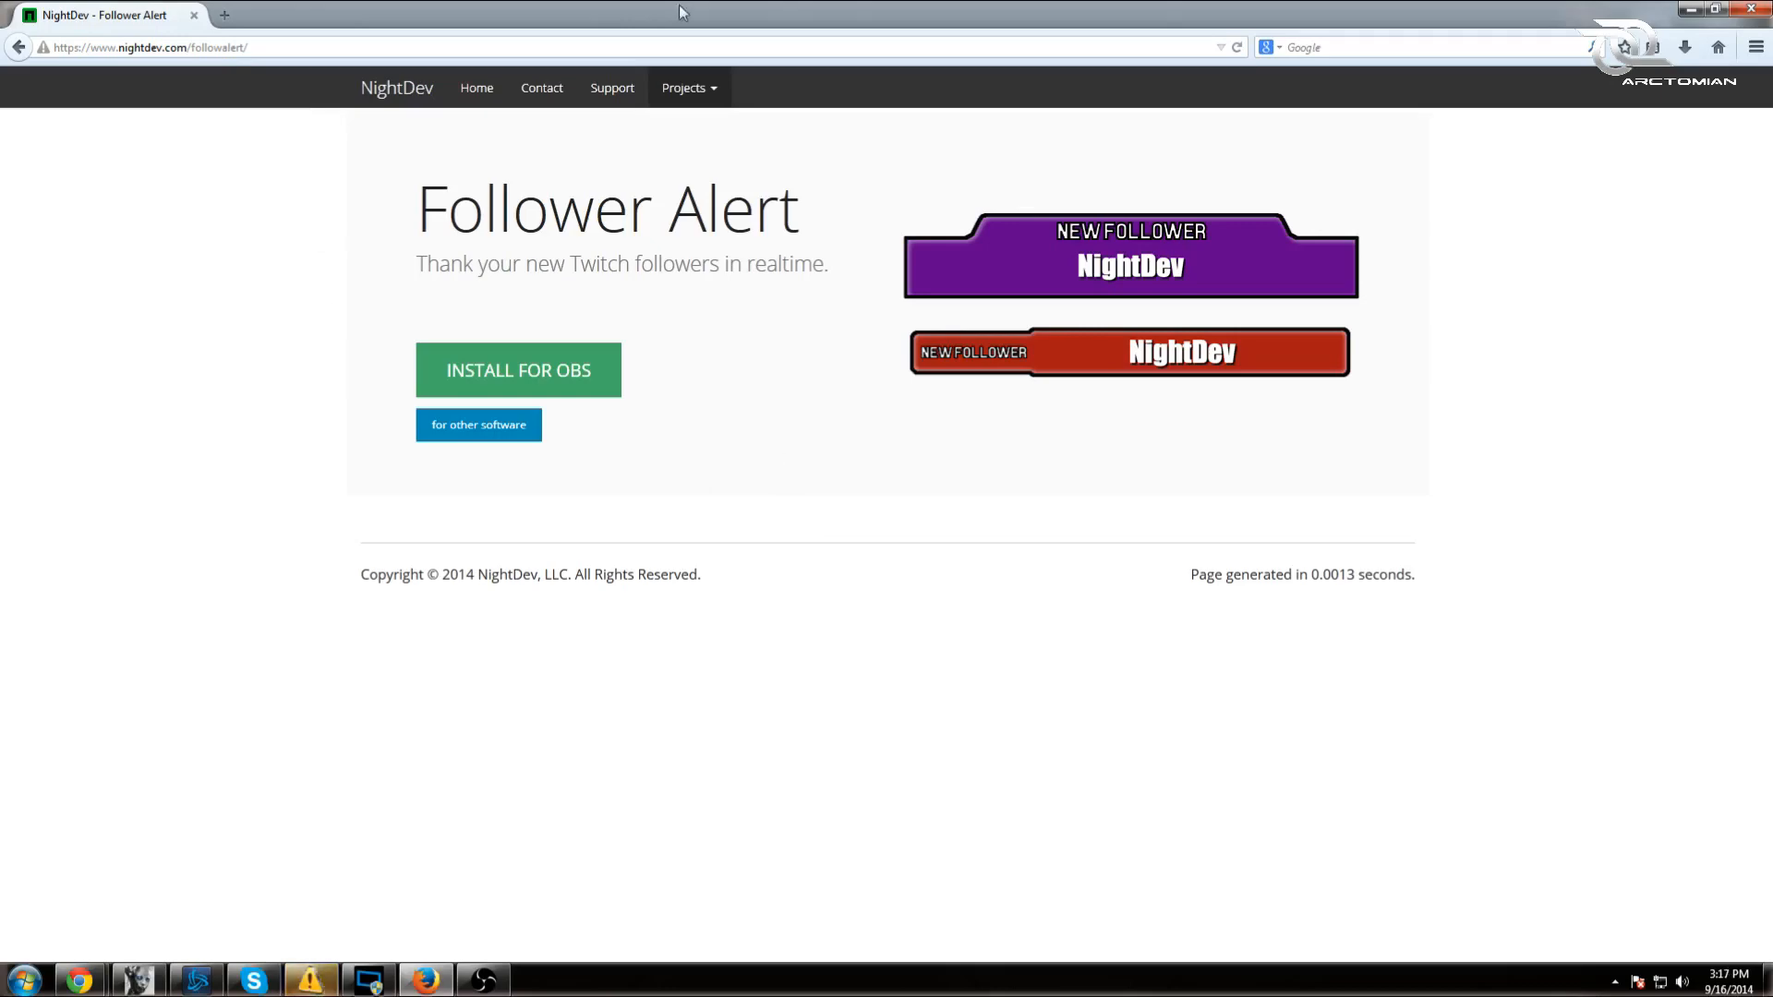
- In Open Broadcaster Software, add a CLR Browser source named "follower aler arctutorial" and set its URL to the copied hosted alert URL
{"action": "left_click", "coordinate": [1691, 10]}
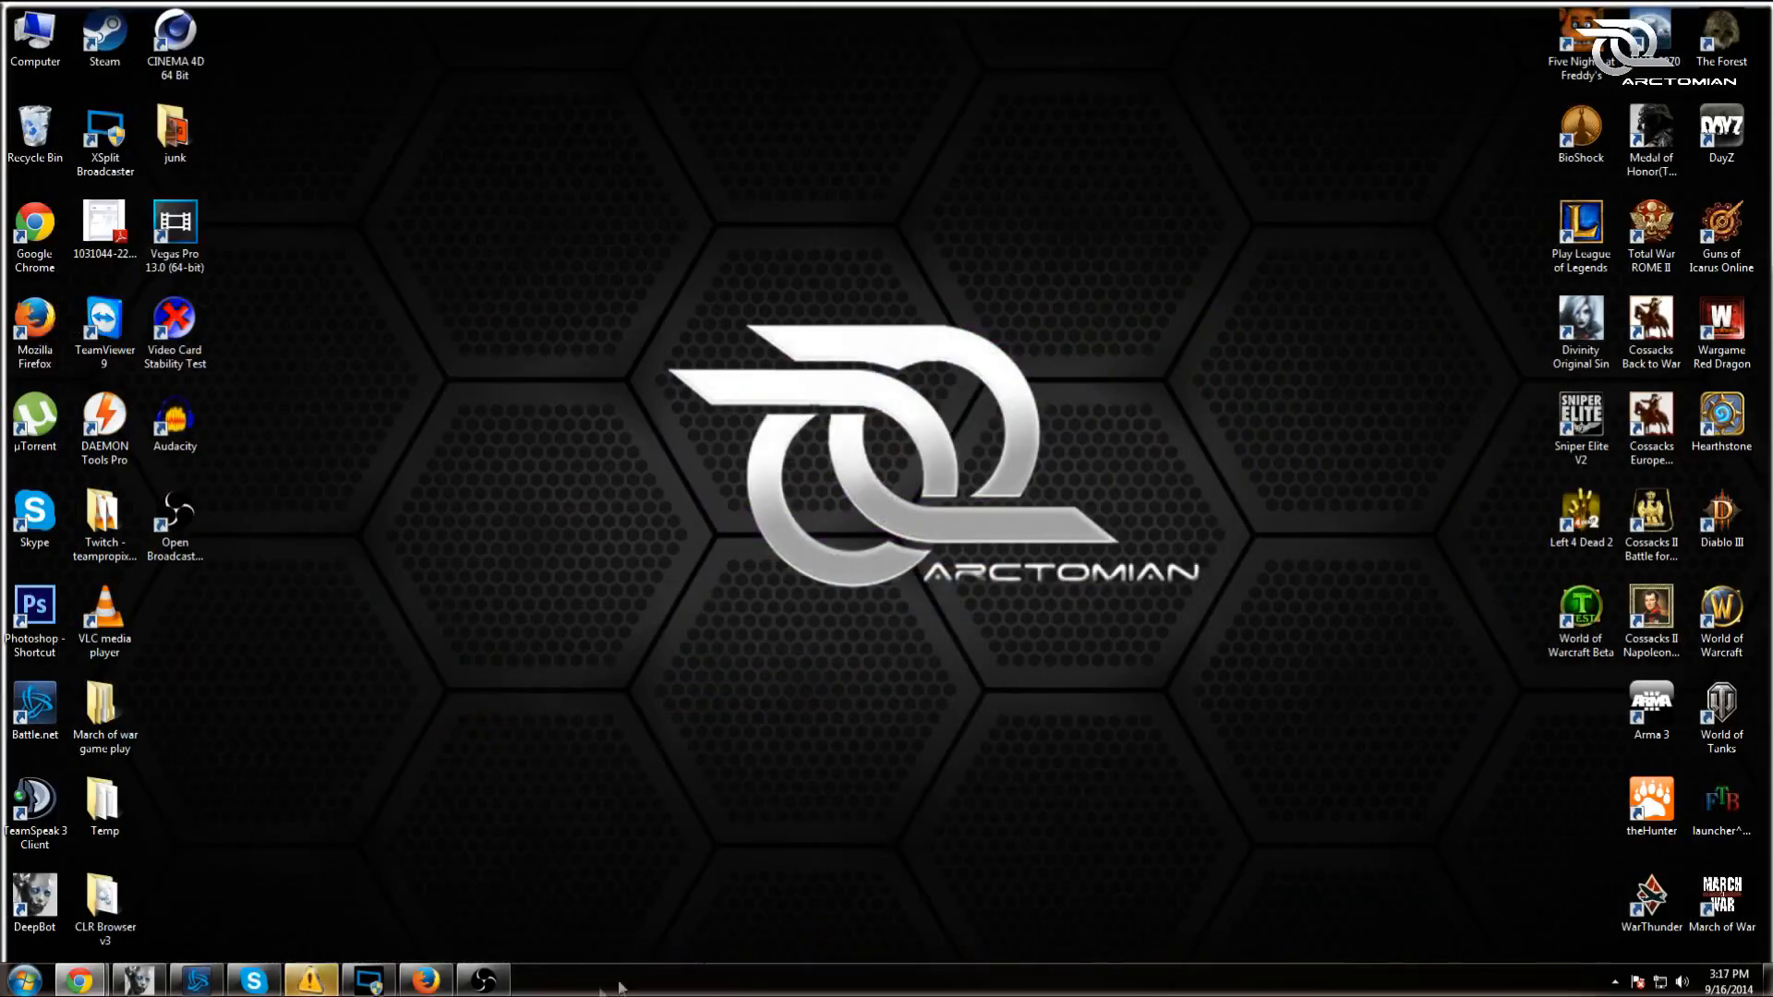
{"action": "left_click", "coordinate": [483, 980]}
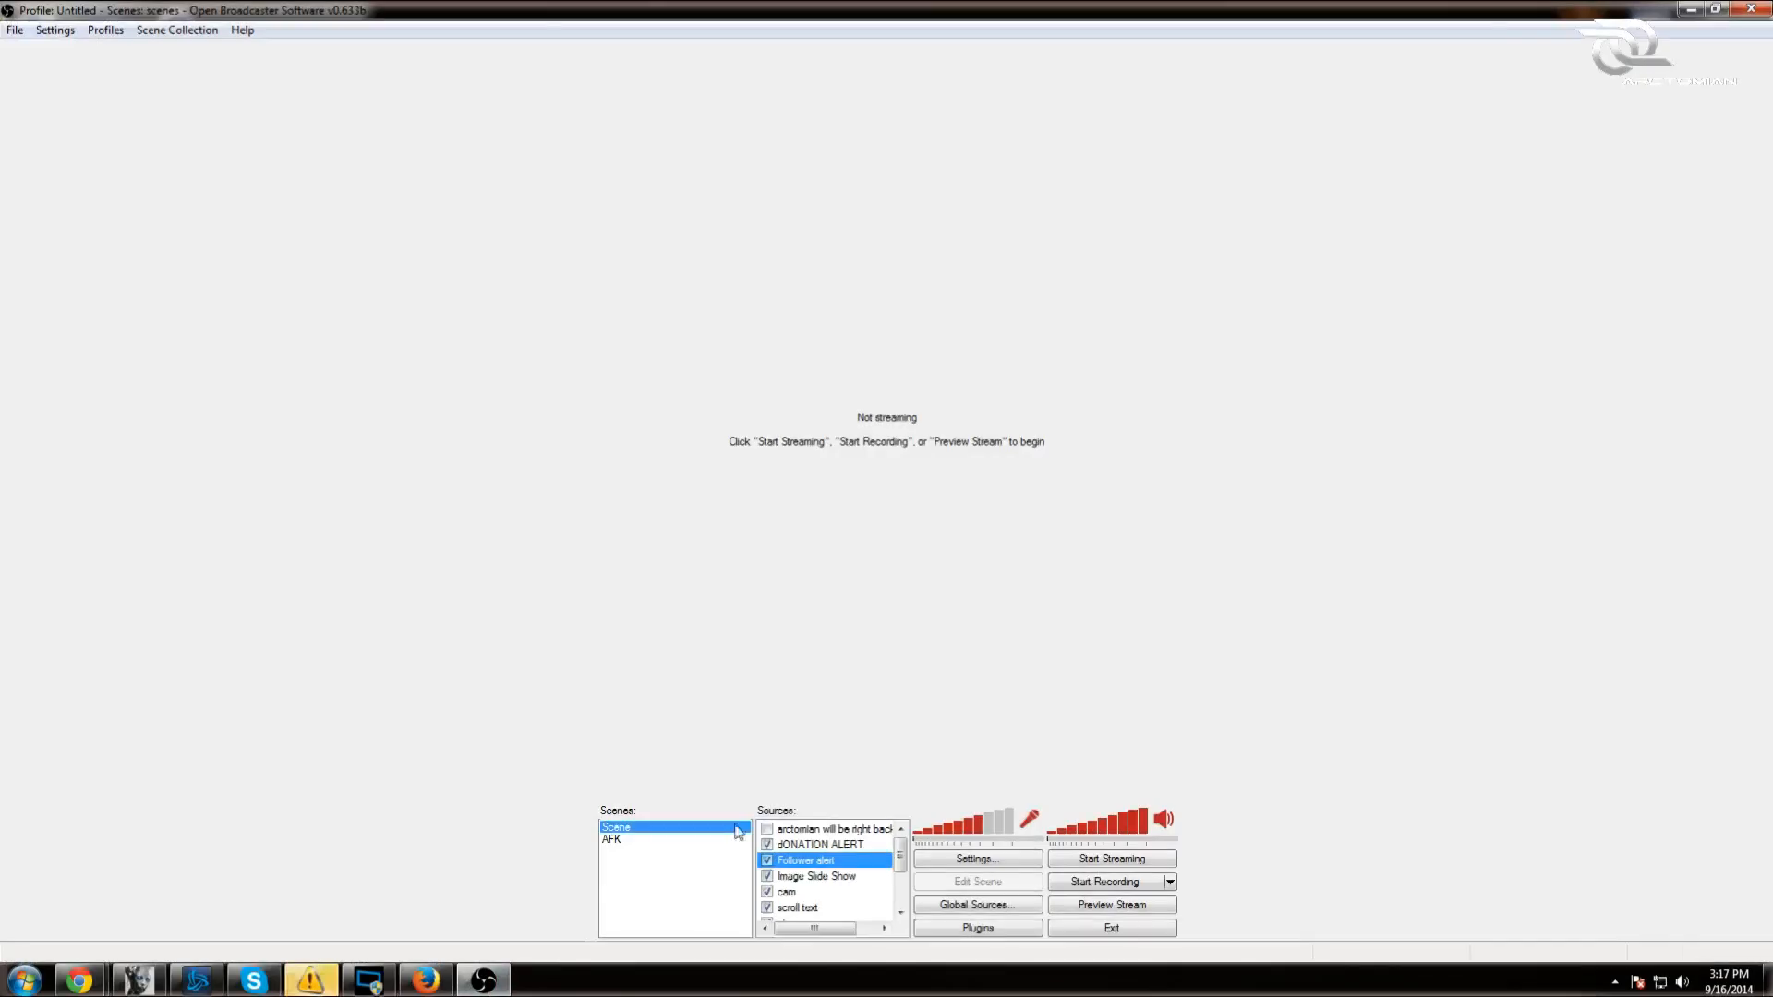
{"action": "right_click", "coordinate": [889, 882]}
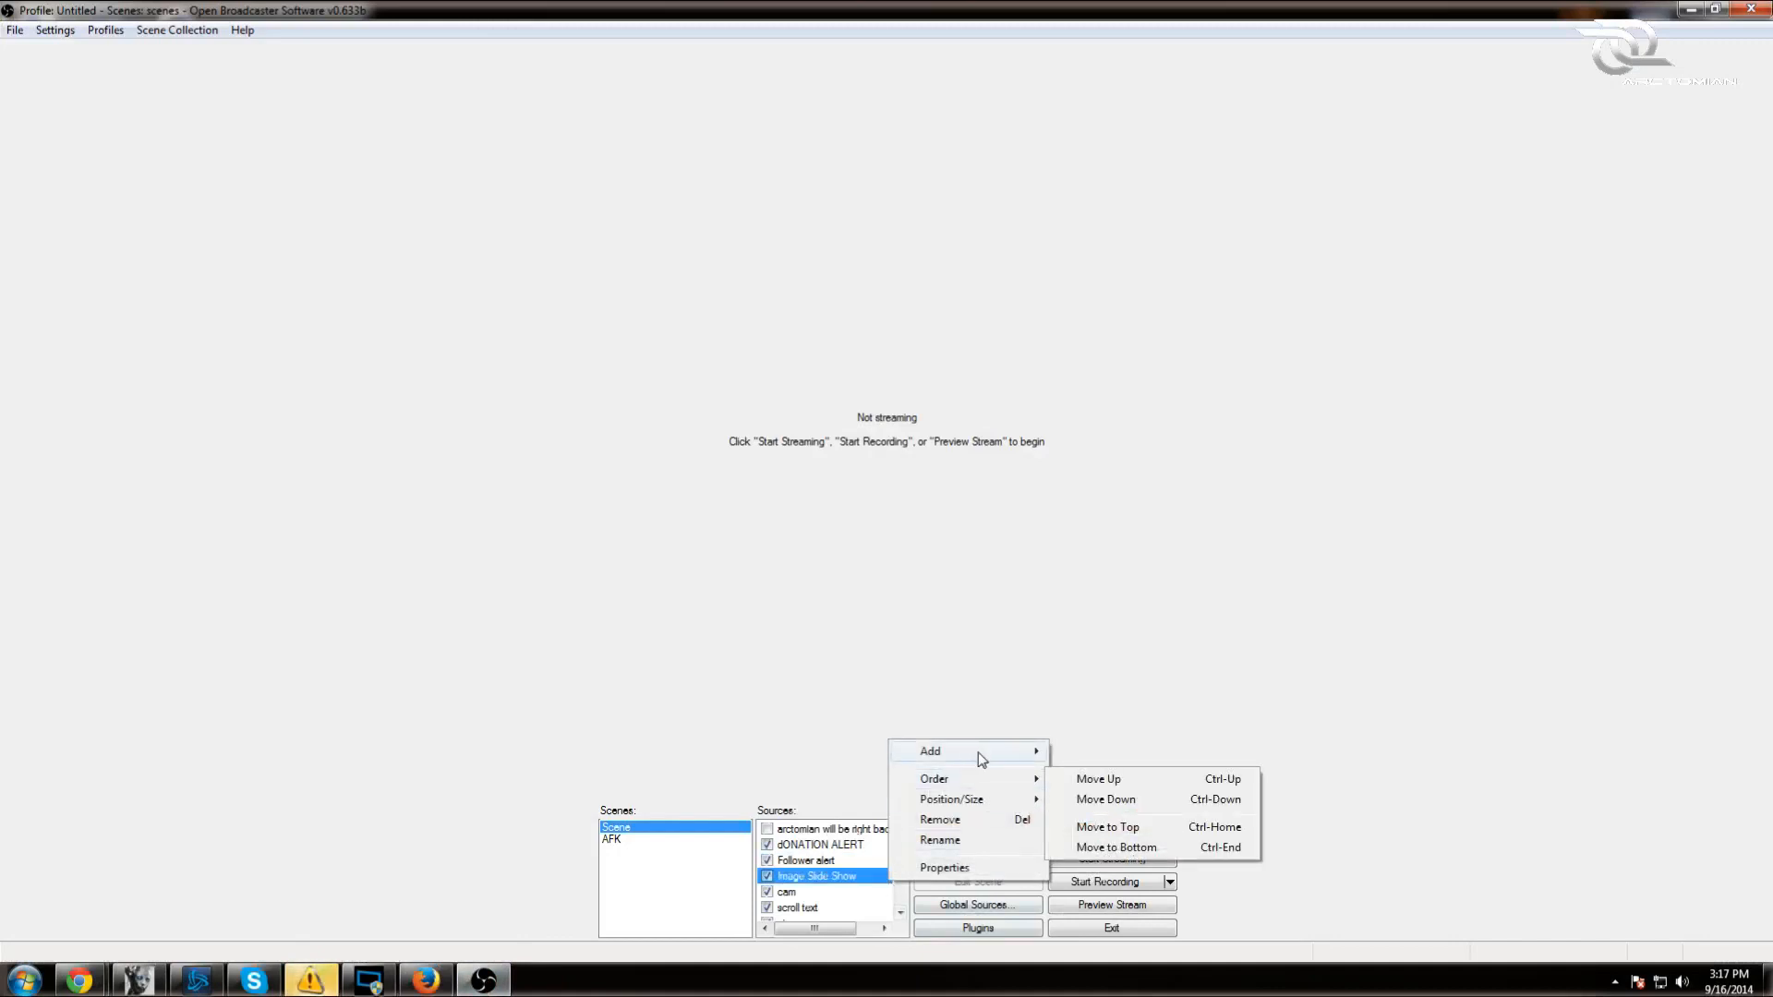
{"action": "mouse_move", "coordinate": [981, 759]}
{"action": "left_click", "coordinate": [1152, 874]}
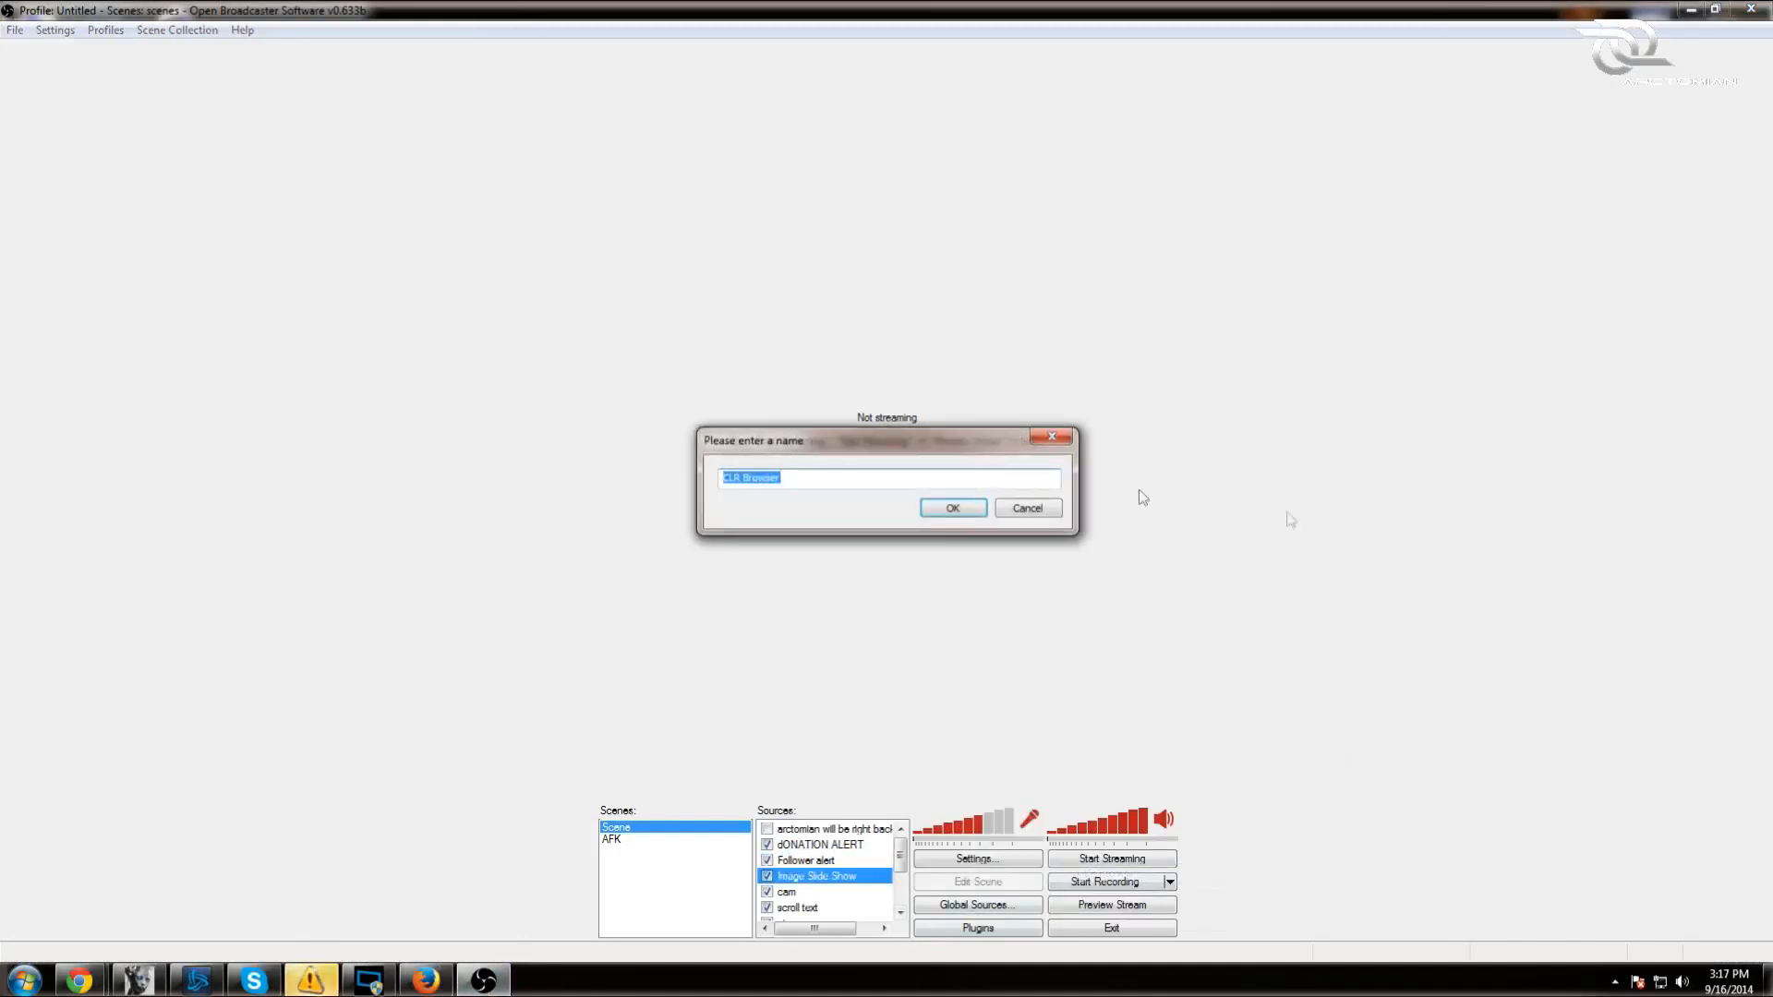
{"action": "type", "text": "follower aler arctutorial"}
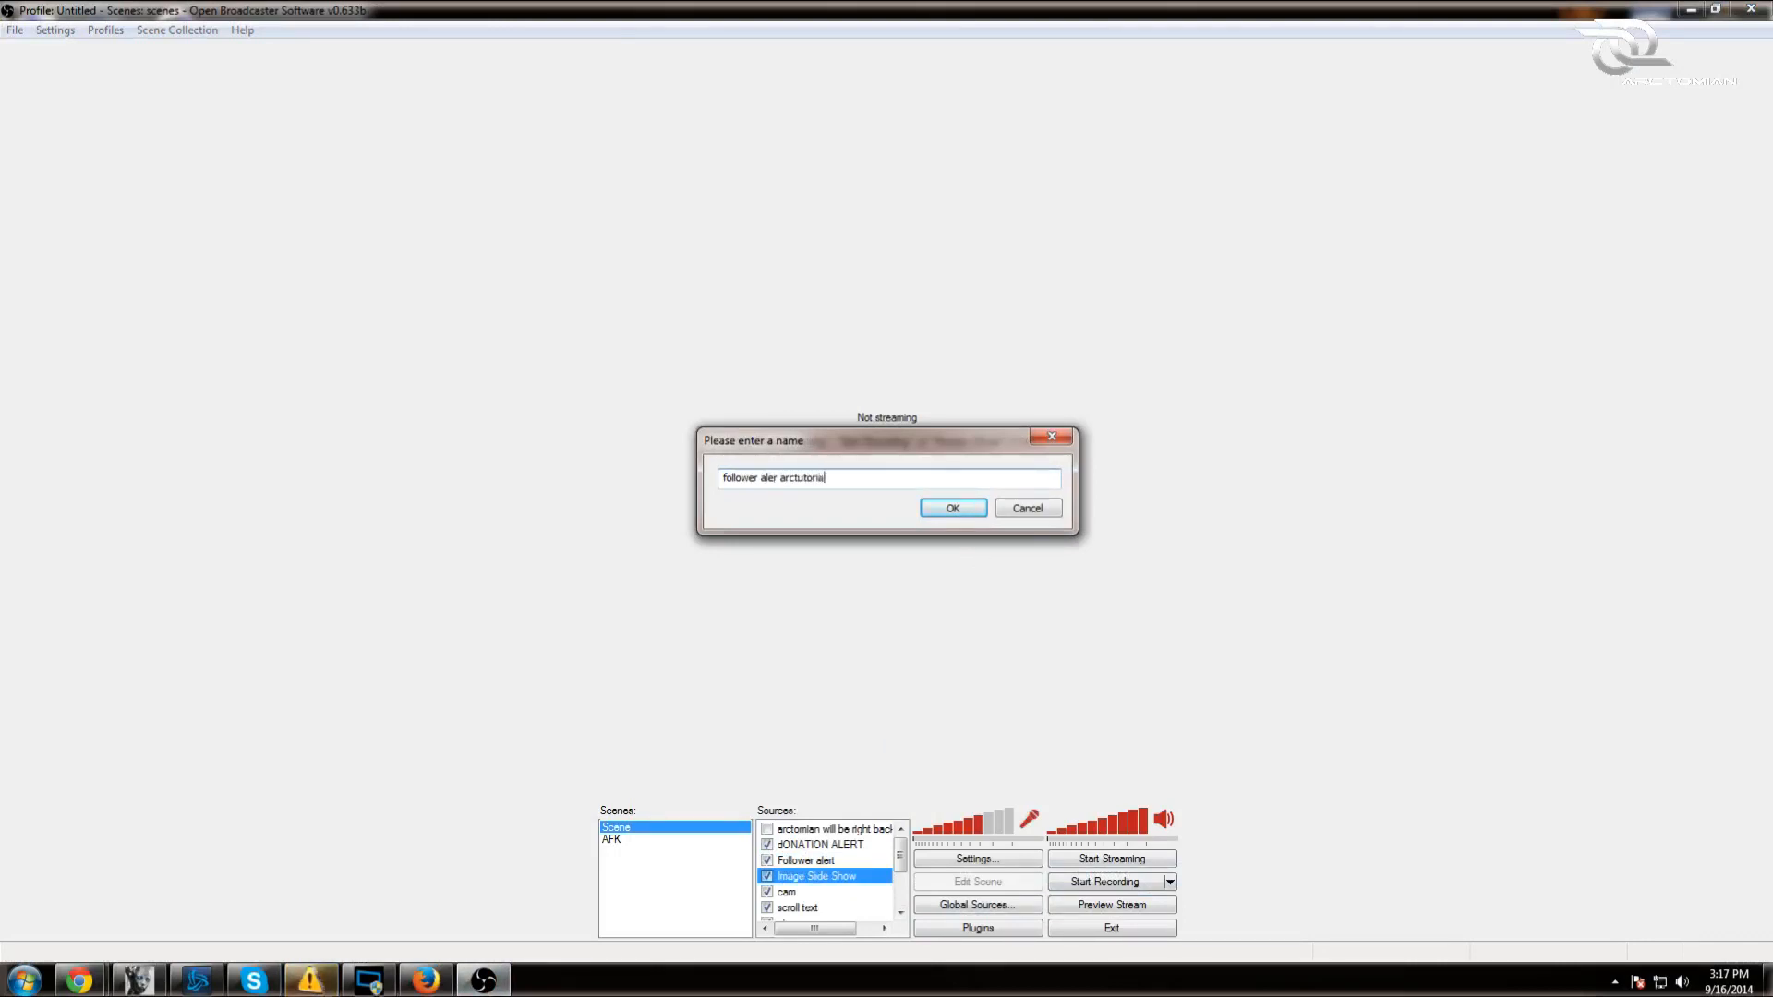
{"action": "key", "text": "Return"}
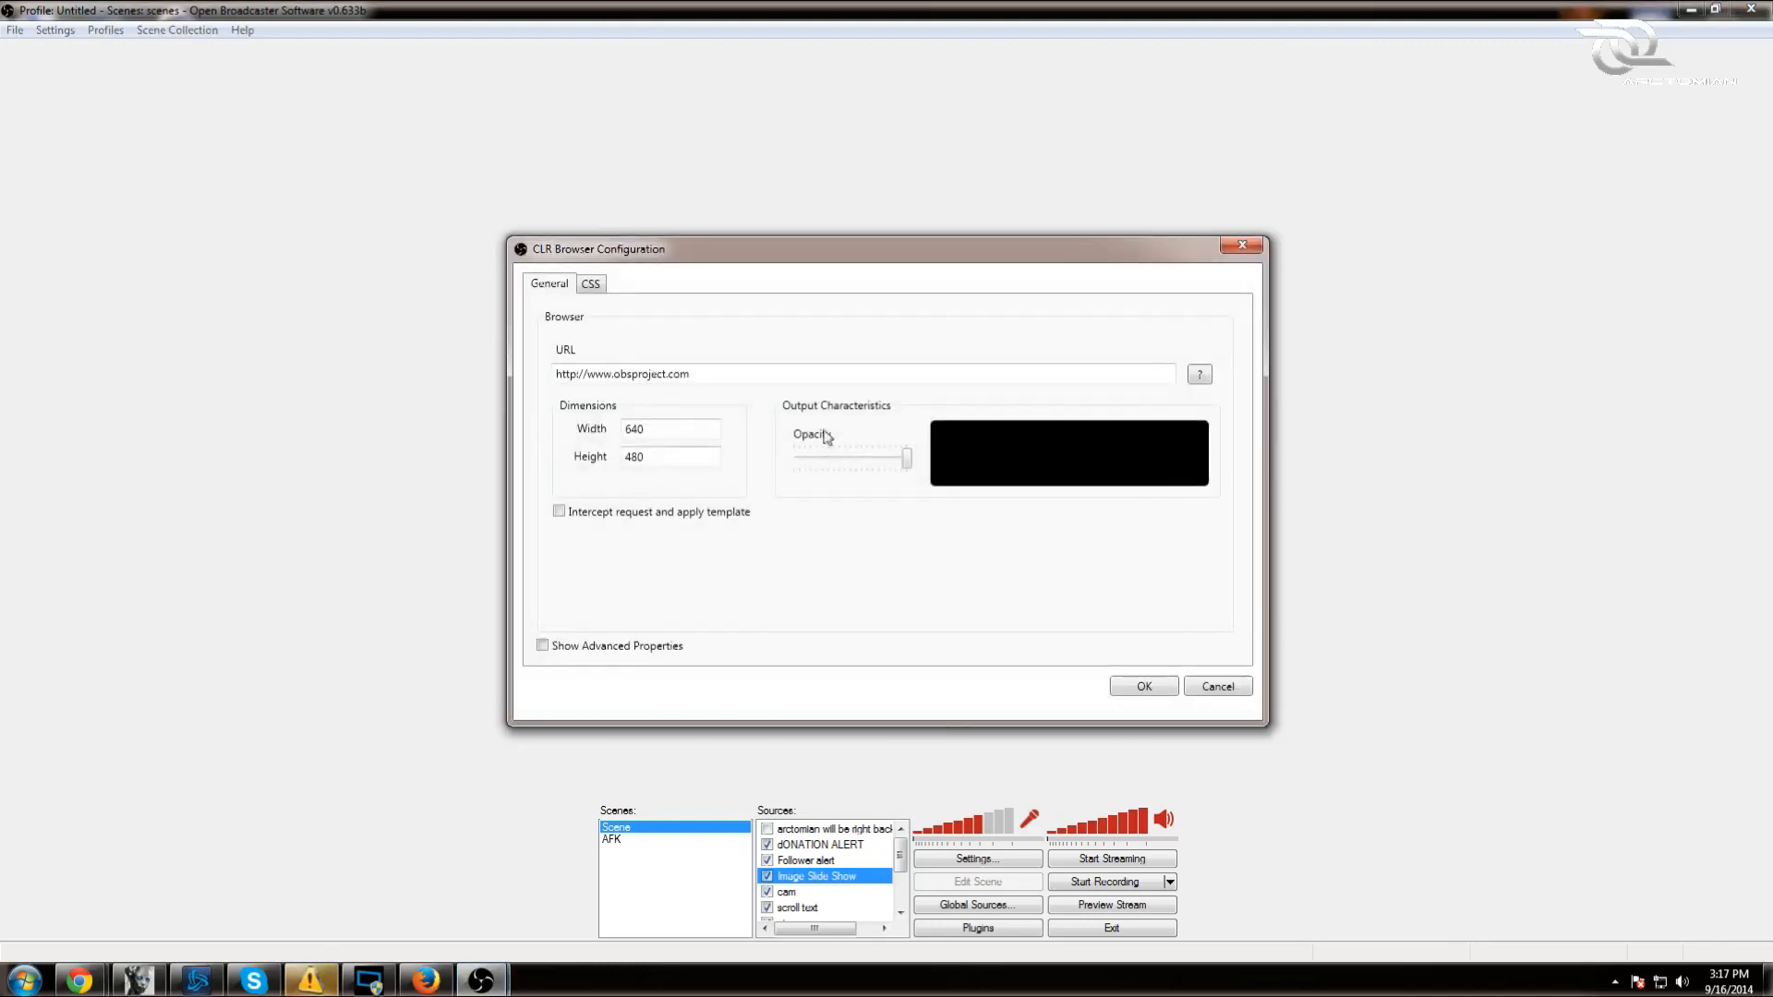
{"action": "key", "text": "BackSpace"}
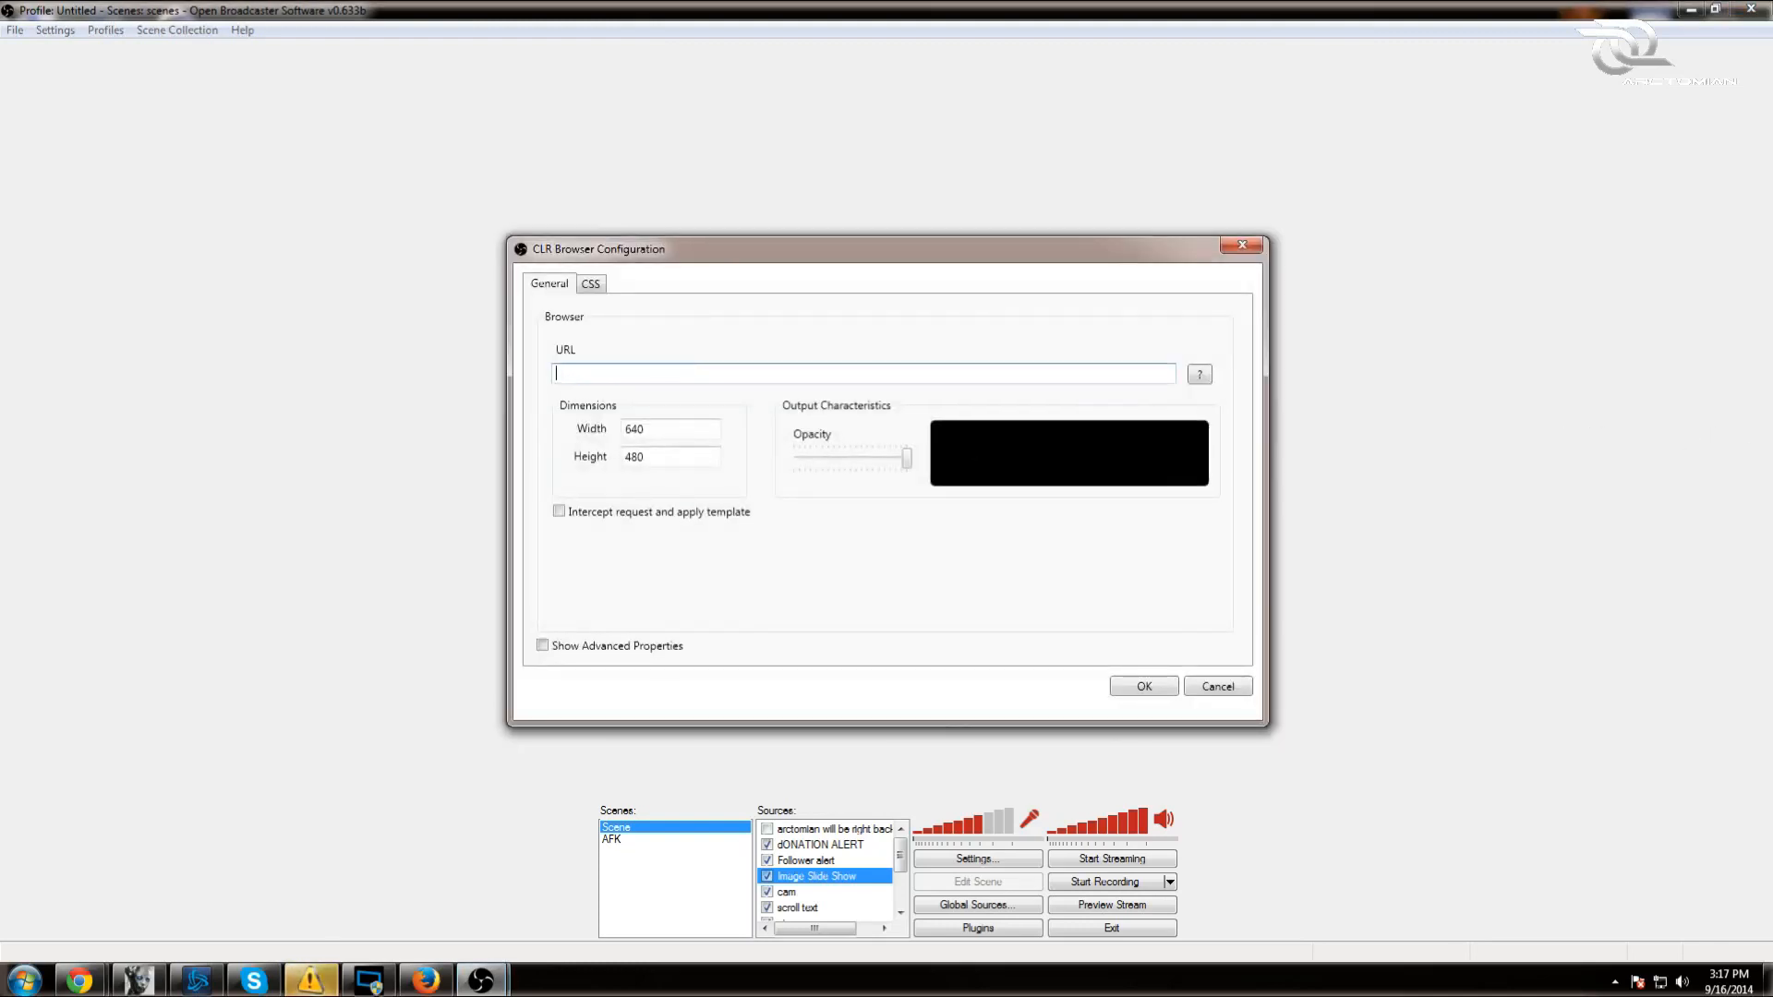
{"action": "key", "text": "ctrl+v"}
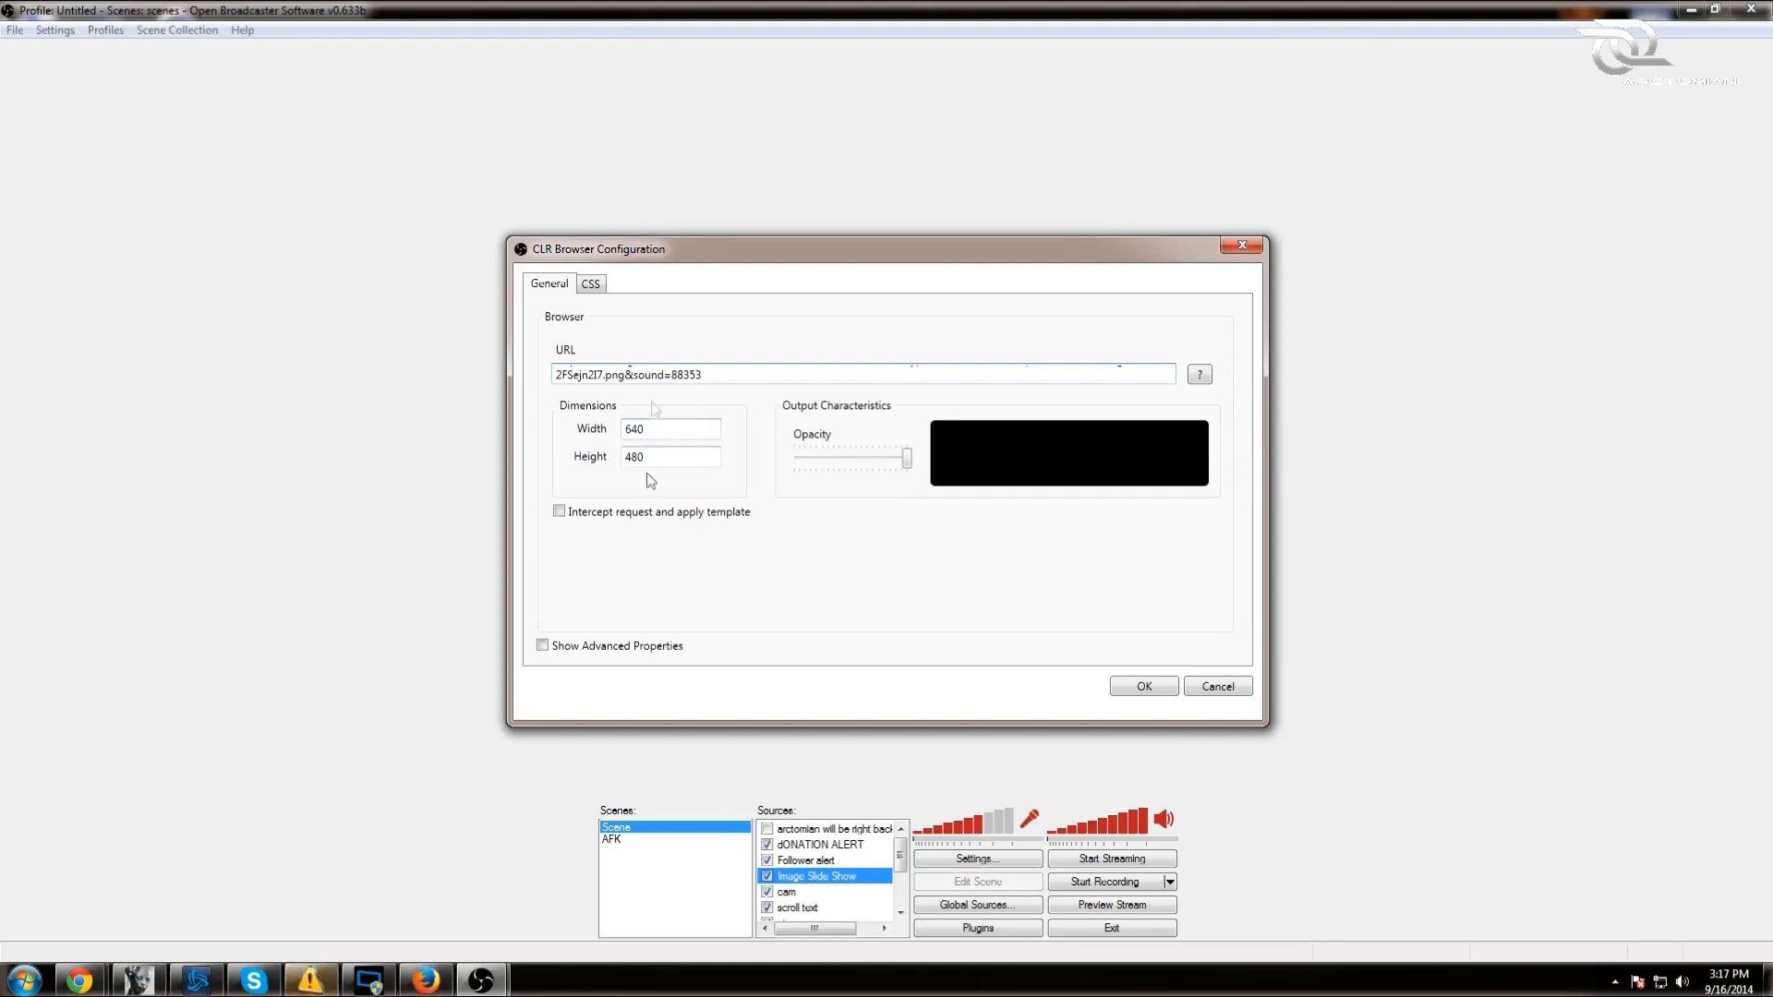
- Switch to Firefox, check the required width and height in step 3 of the follower alert installation, and close the browser
{"action": "mouse_move", "coordinate": [80, 979]}
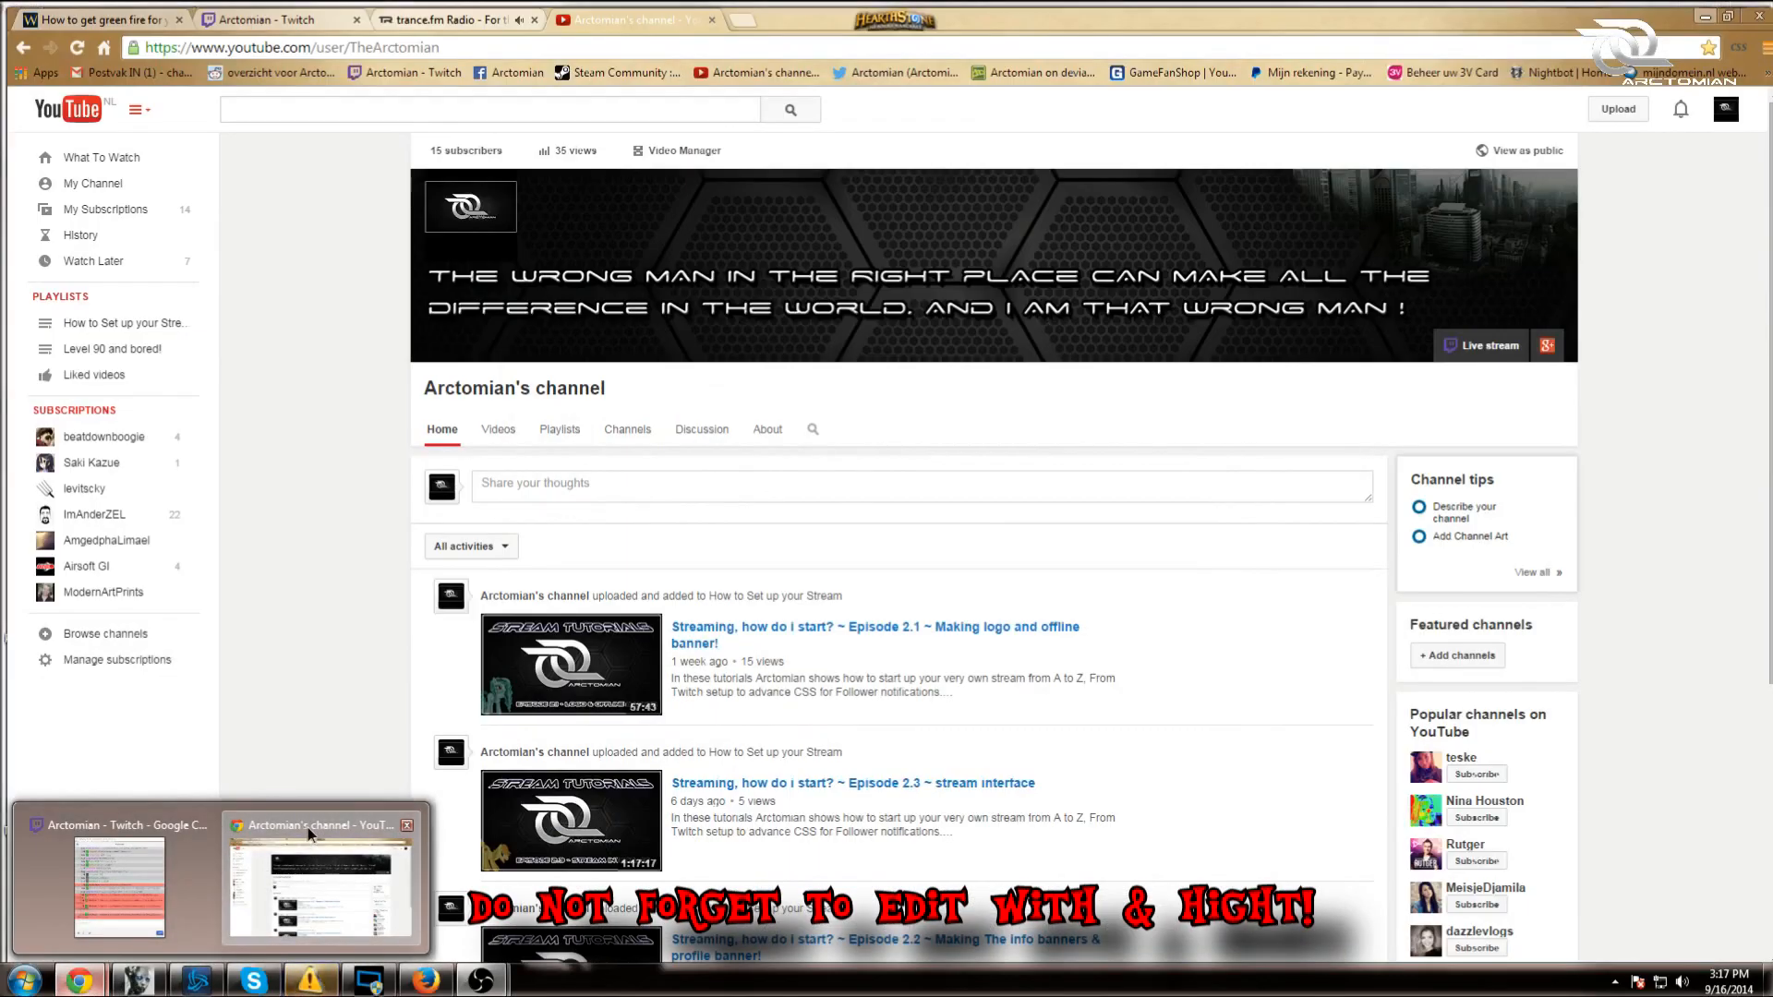
{"action": "left_click", "coordinate": [307, 827]}
{"action": "left_click", "coordinate": [425, 981]}
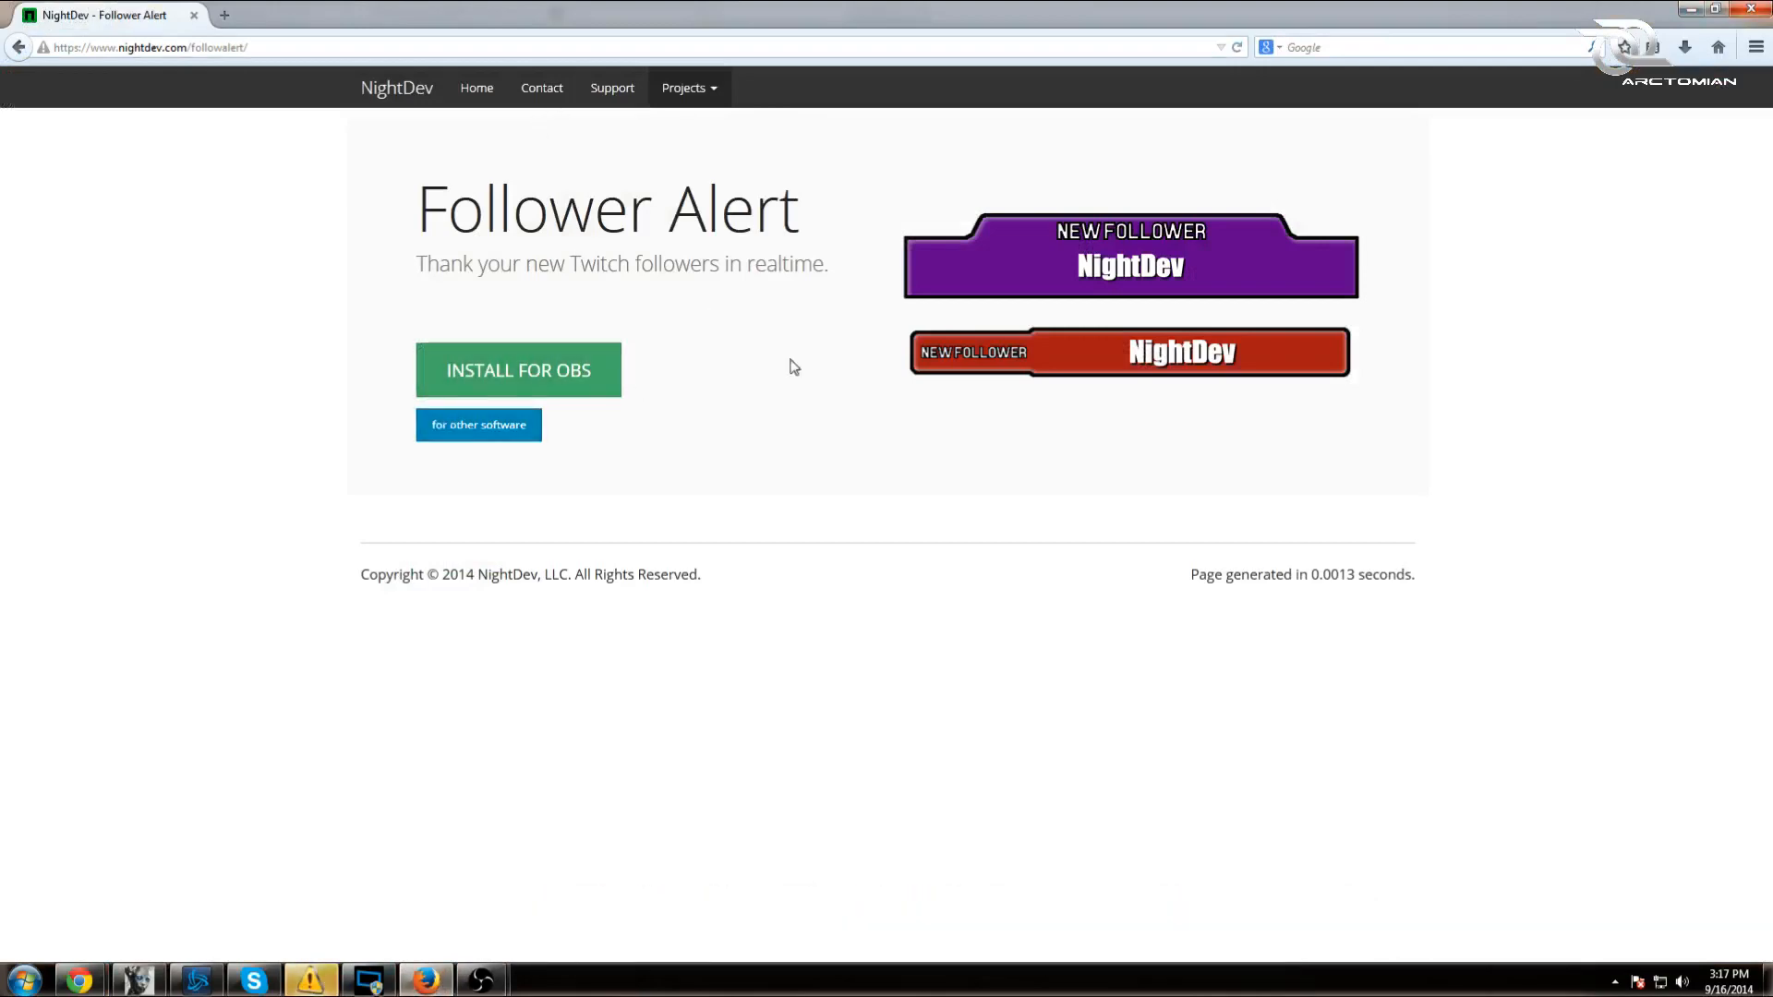
{"action": "left_click", "coordinate": [496, 431]}
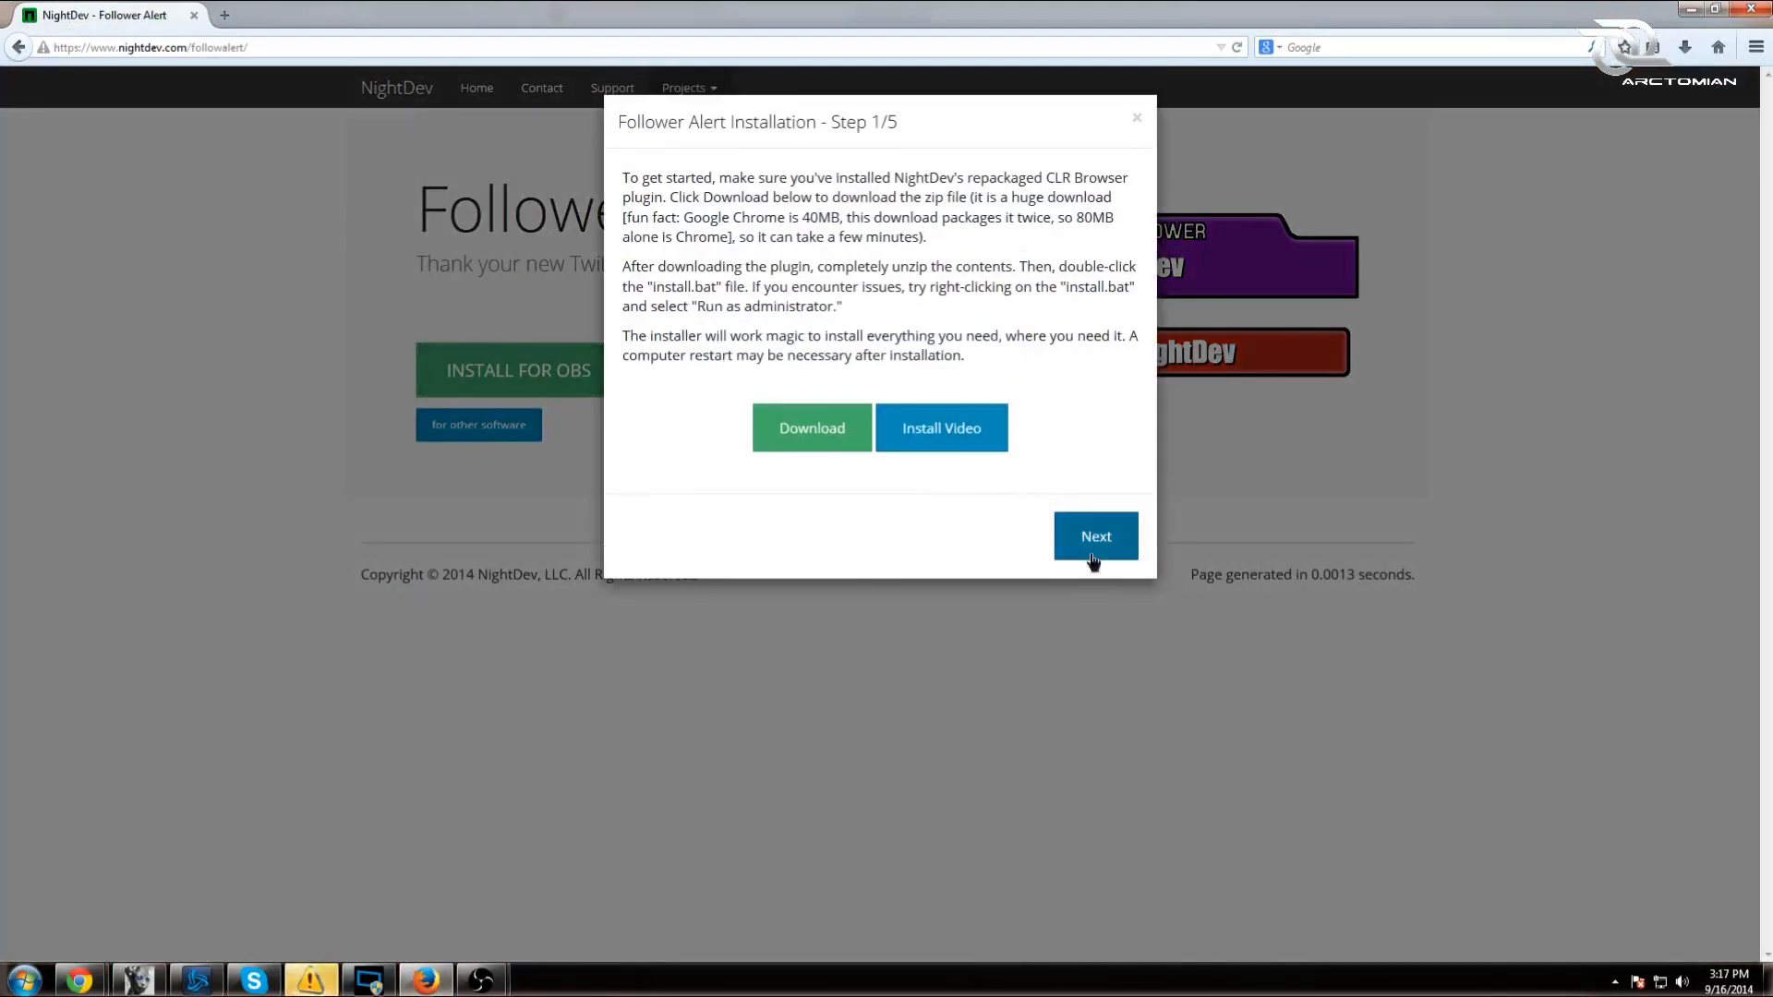
{"action": "left_click", "coordinate": [1090, 550]}
{"action": "left_click", "coordinate": [1097, 694]}
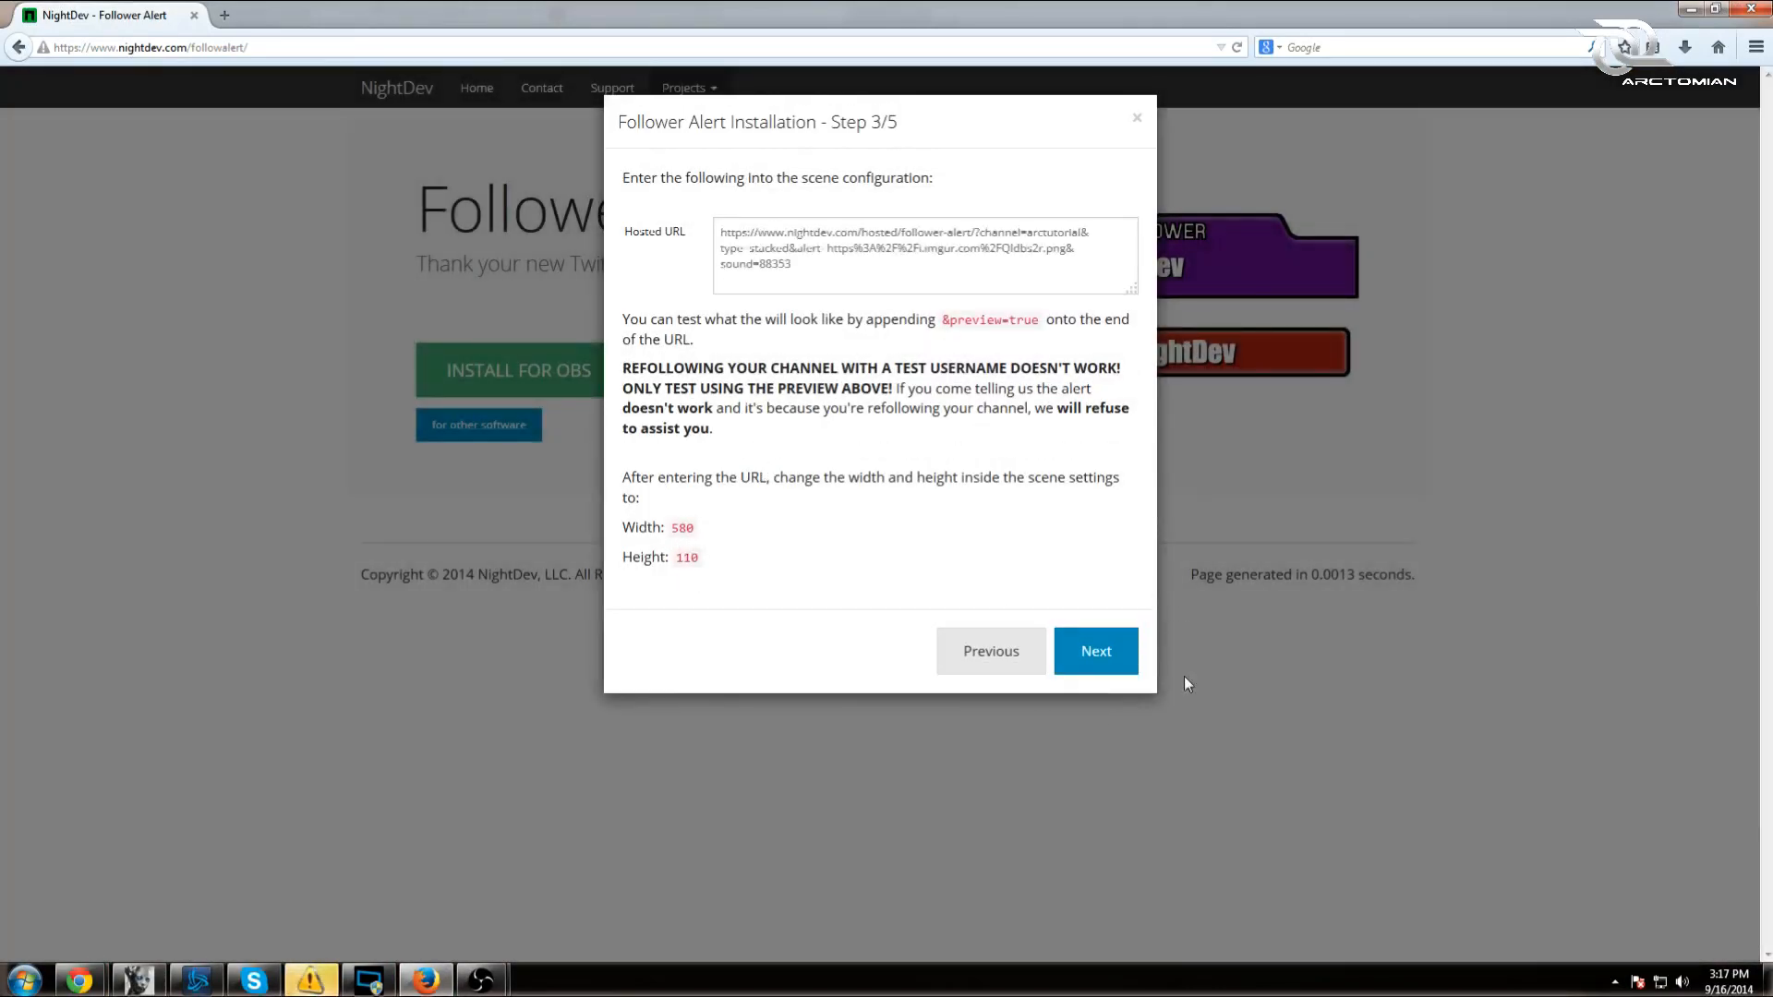
{"action": "left_click", "coordinate": [1137, 118]}
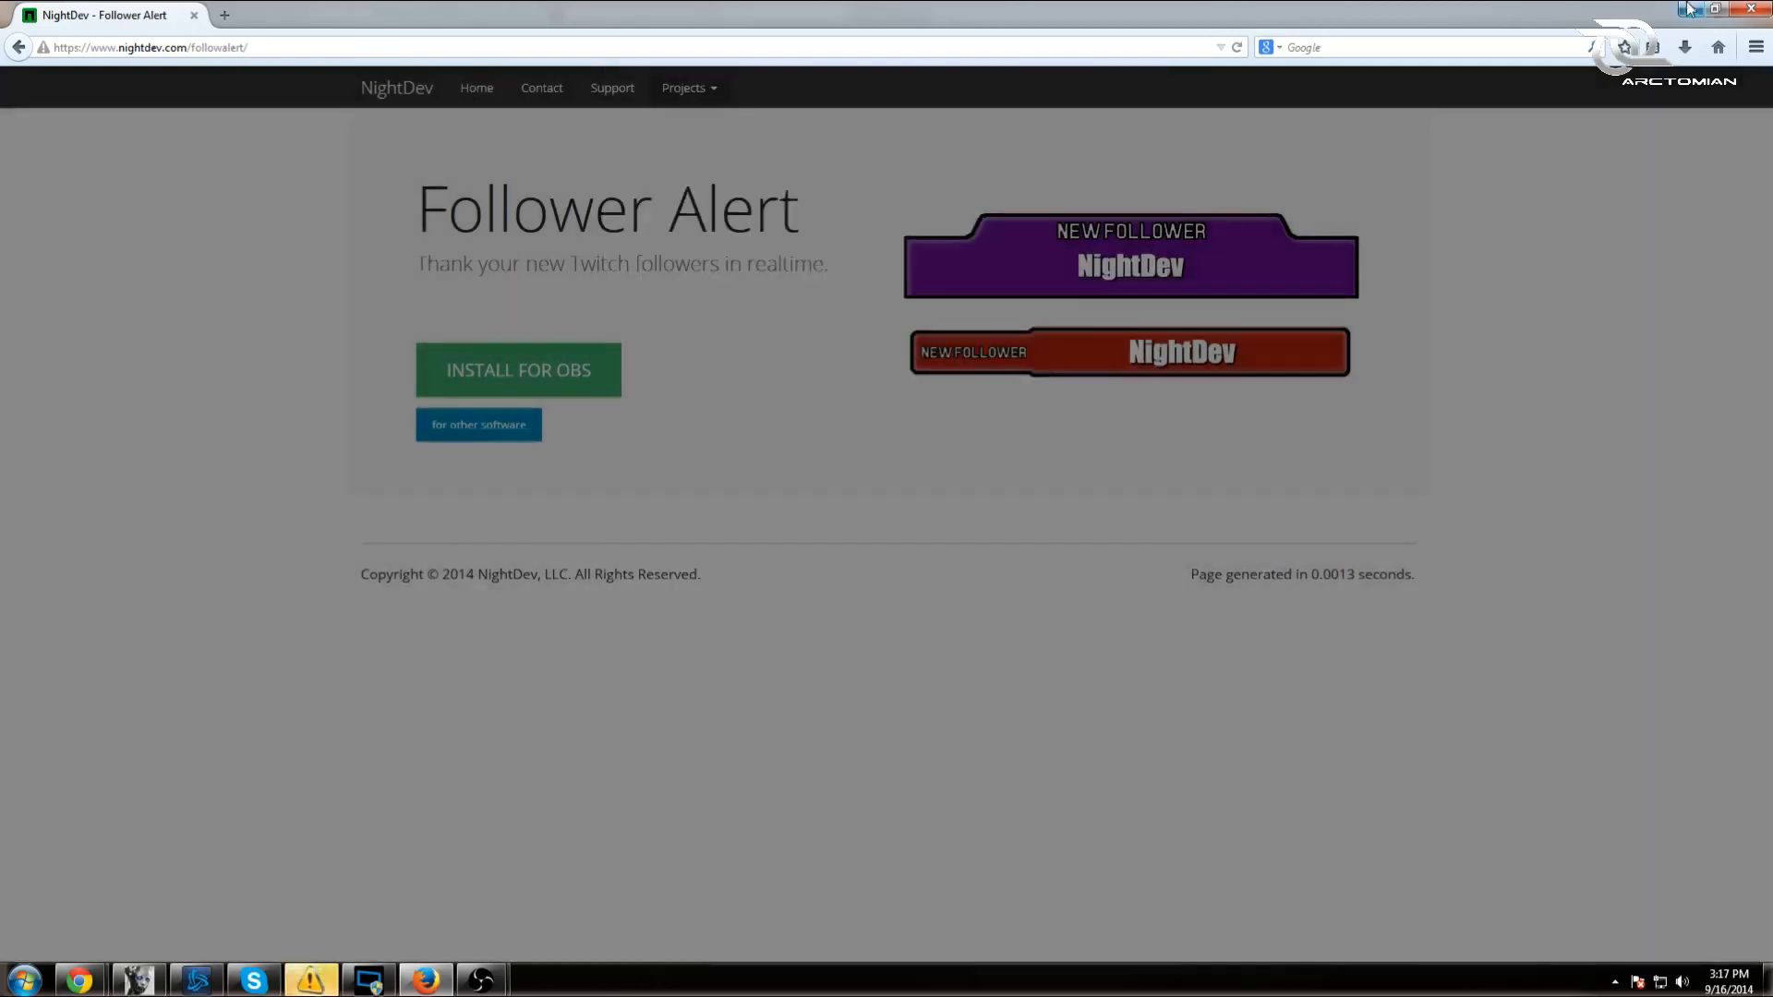
{"action": "left_click", "coordinate": [1743, 10]}
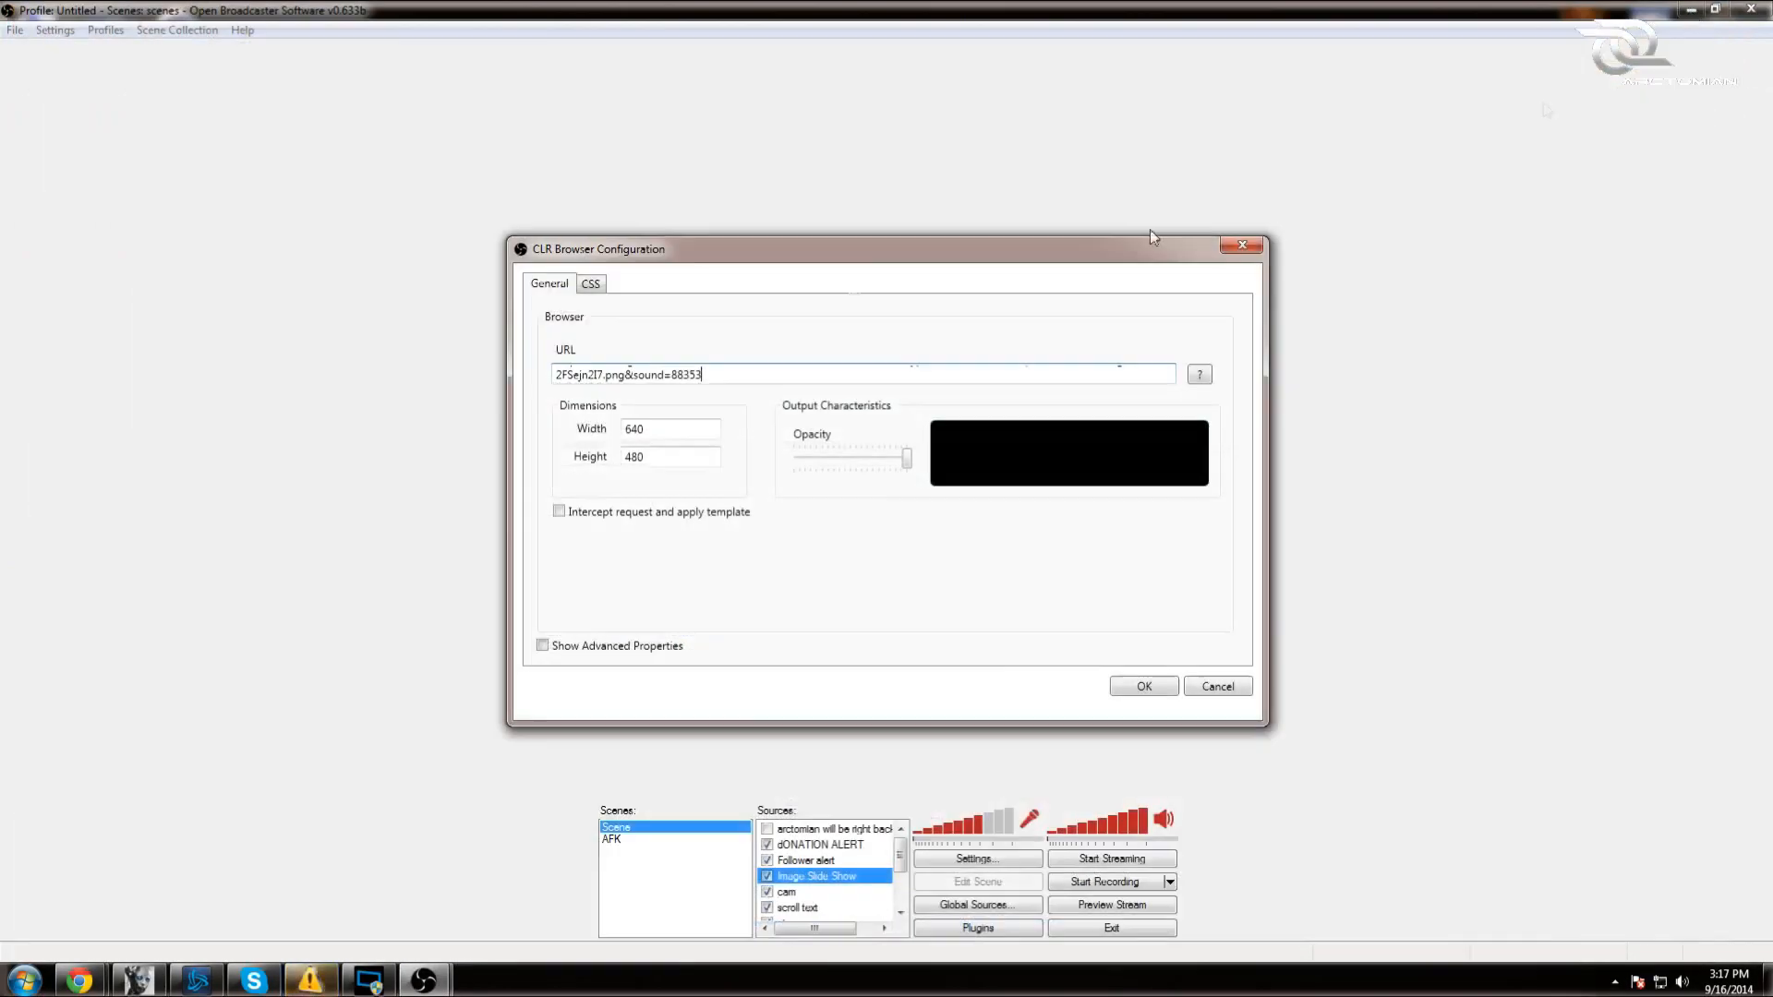
- Set the CLR Browser source's width to 580 and height to 110, and accept the configuration
{"action": "double_click", "coordinate": [632, 430]}
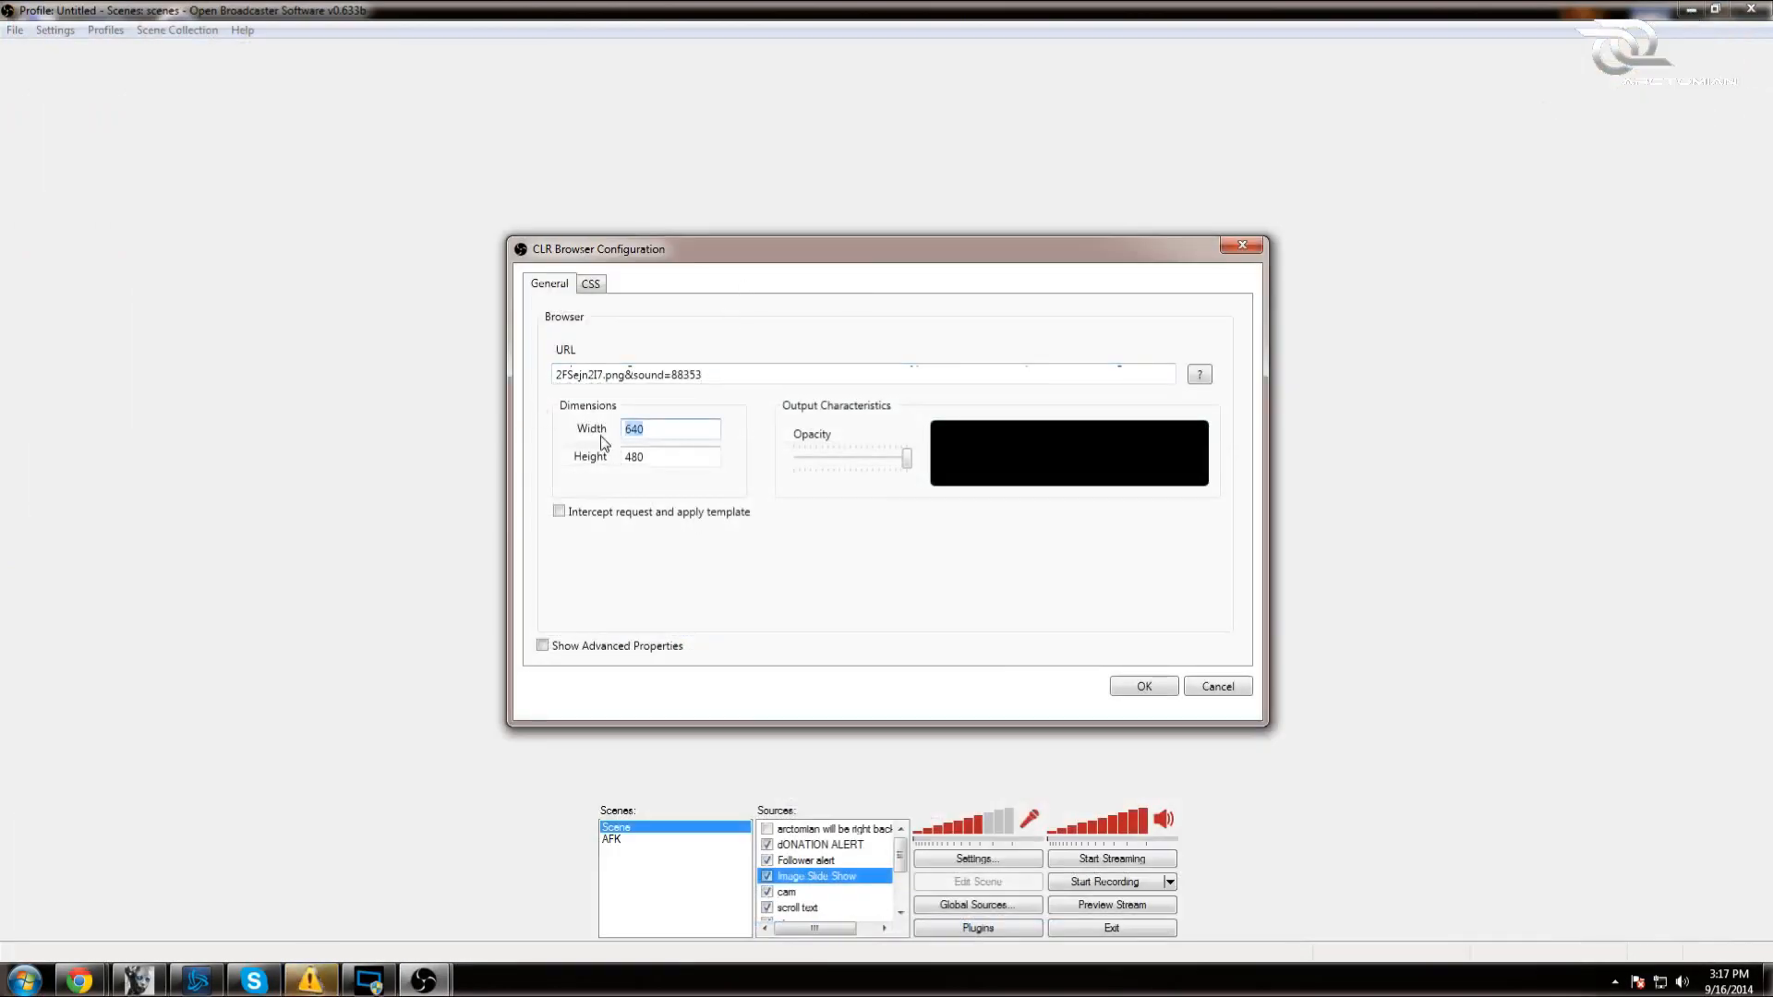
{"action": "key", "text": "Tab"}
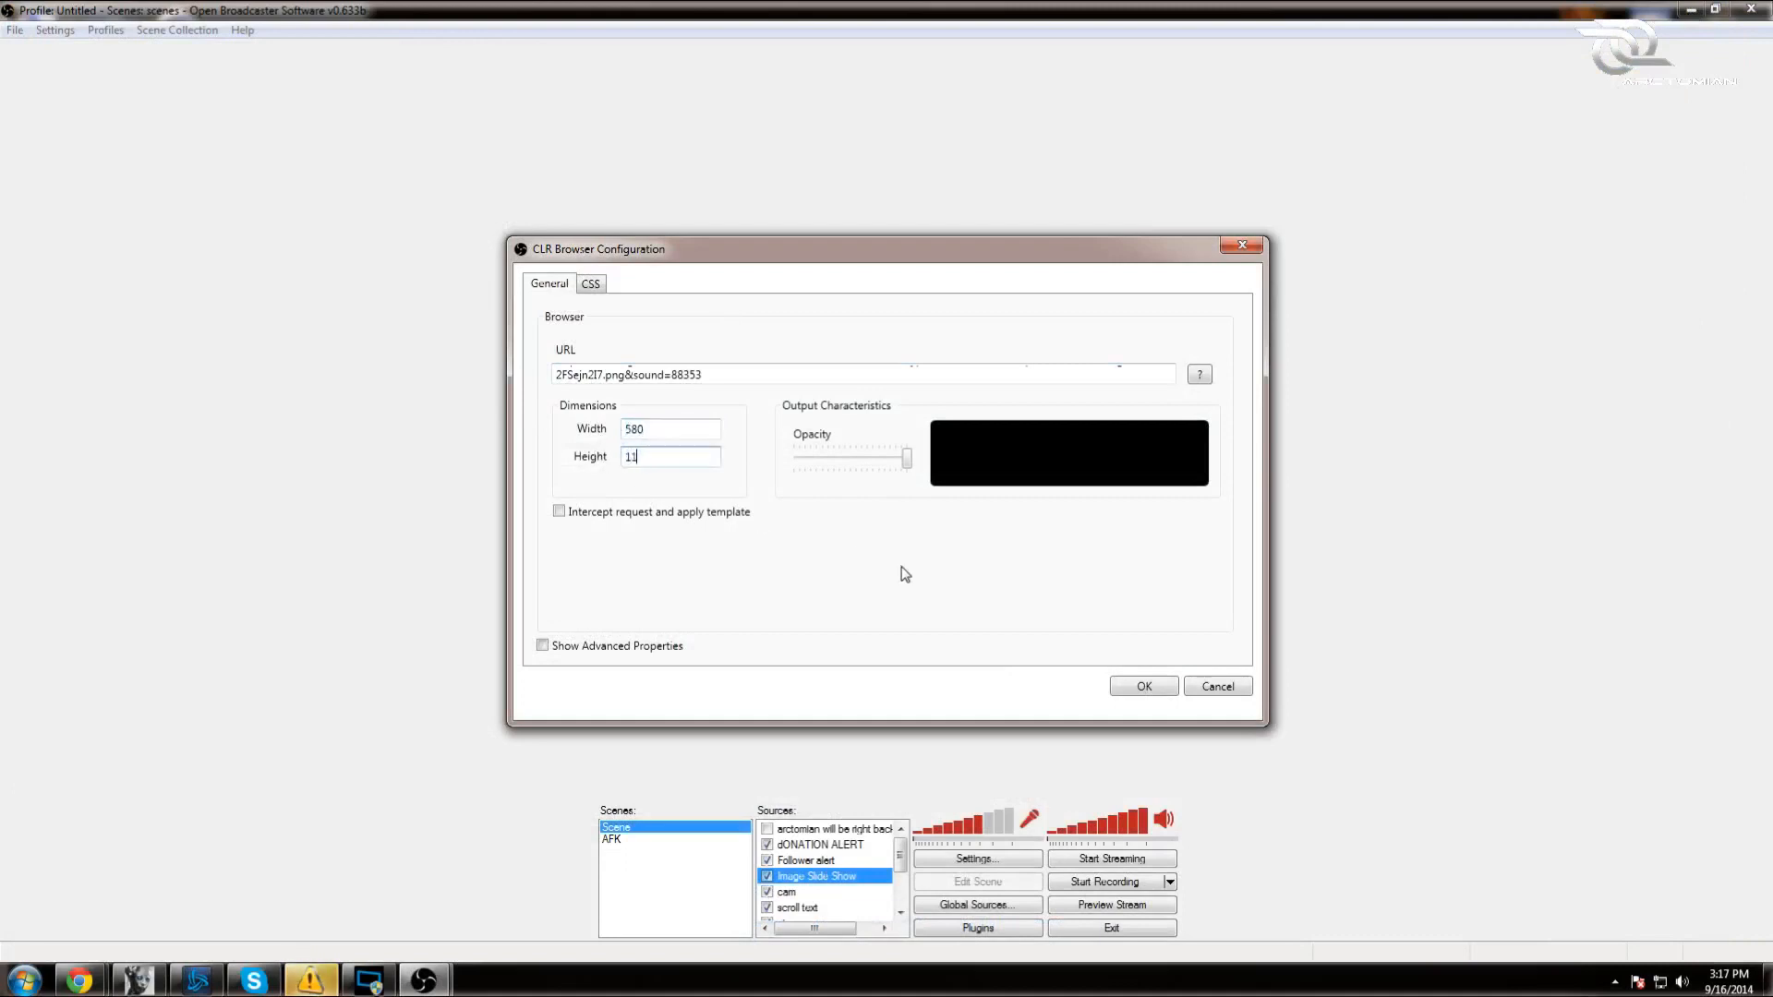
{"action": "type", "text": "110"}
{"action": "left_click", "coordinate": [1160, 688]}
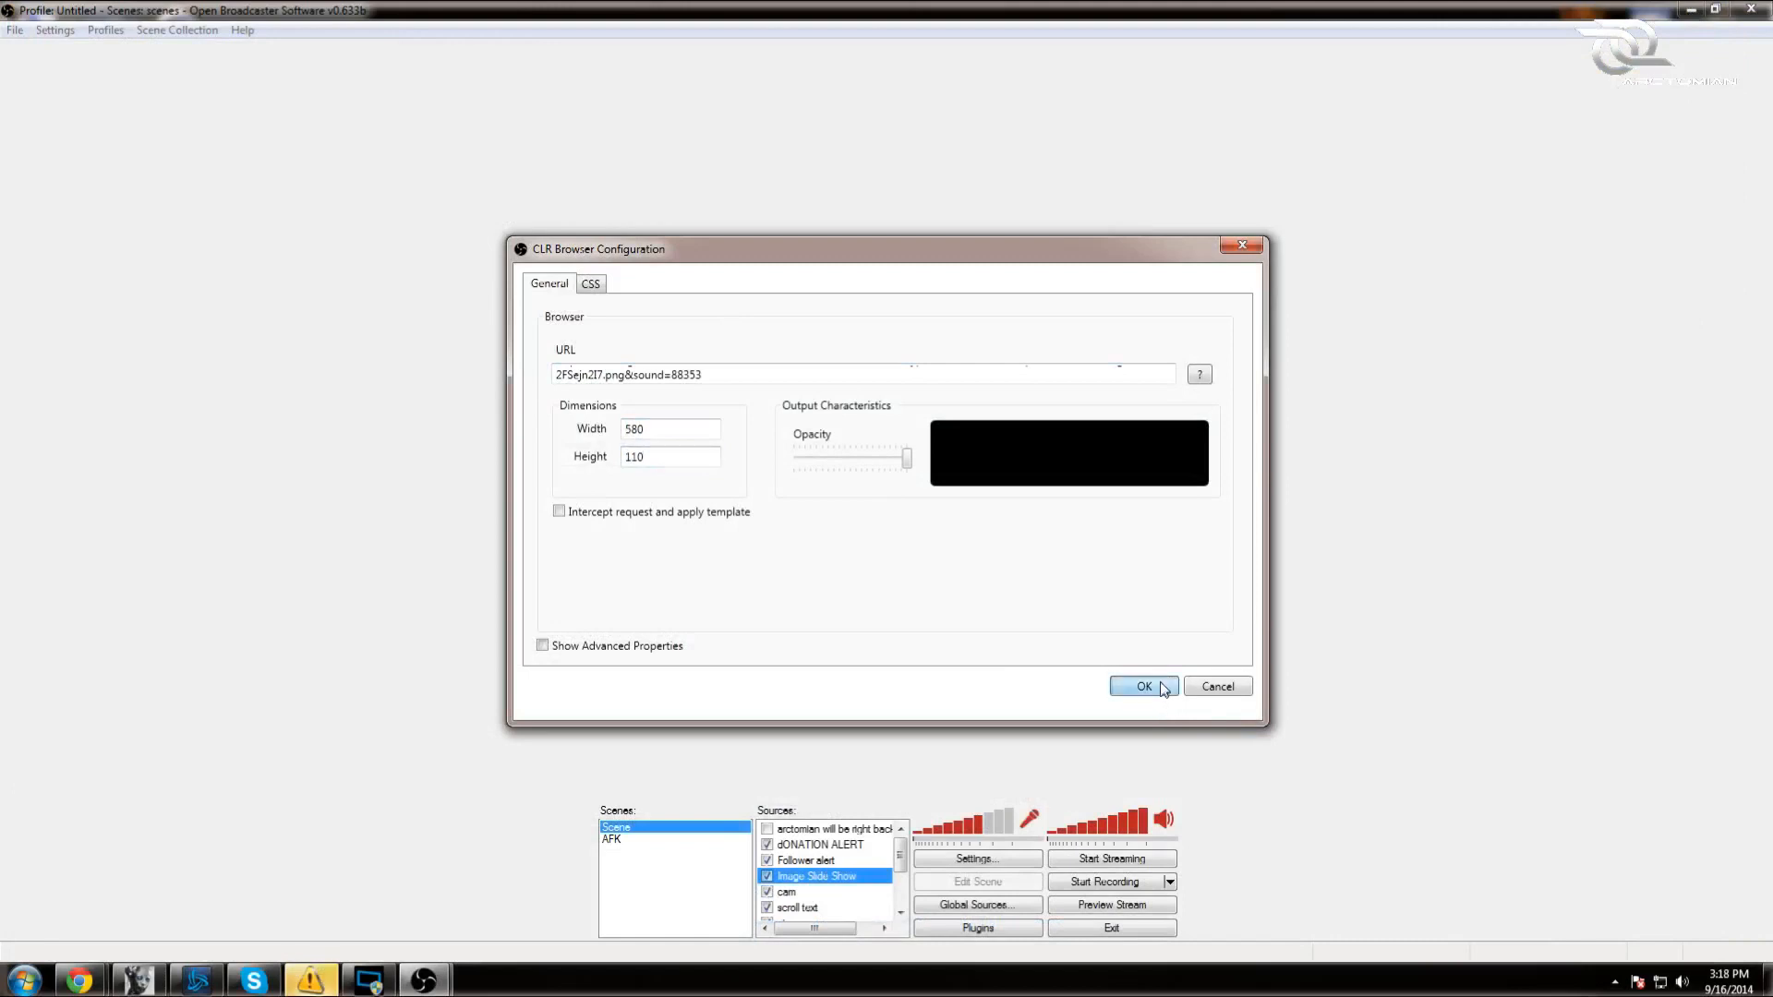
- Preview the stream and edit the scene to enlarge the follower alert box and place it at the bottom centre, beside the webcam frame
{"action": "left_click", "coordinate": [1114, 906]}
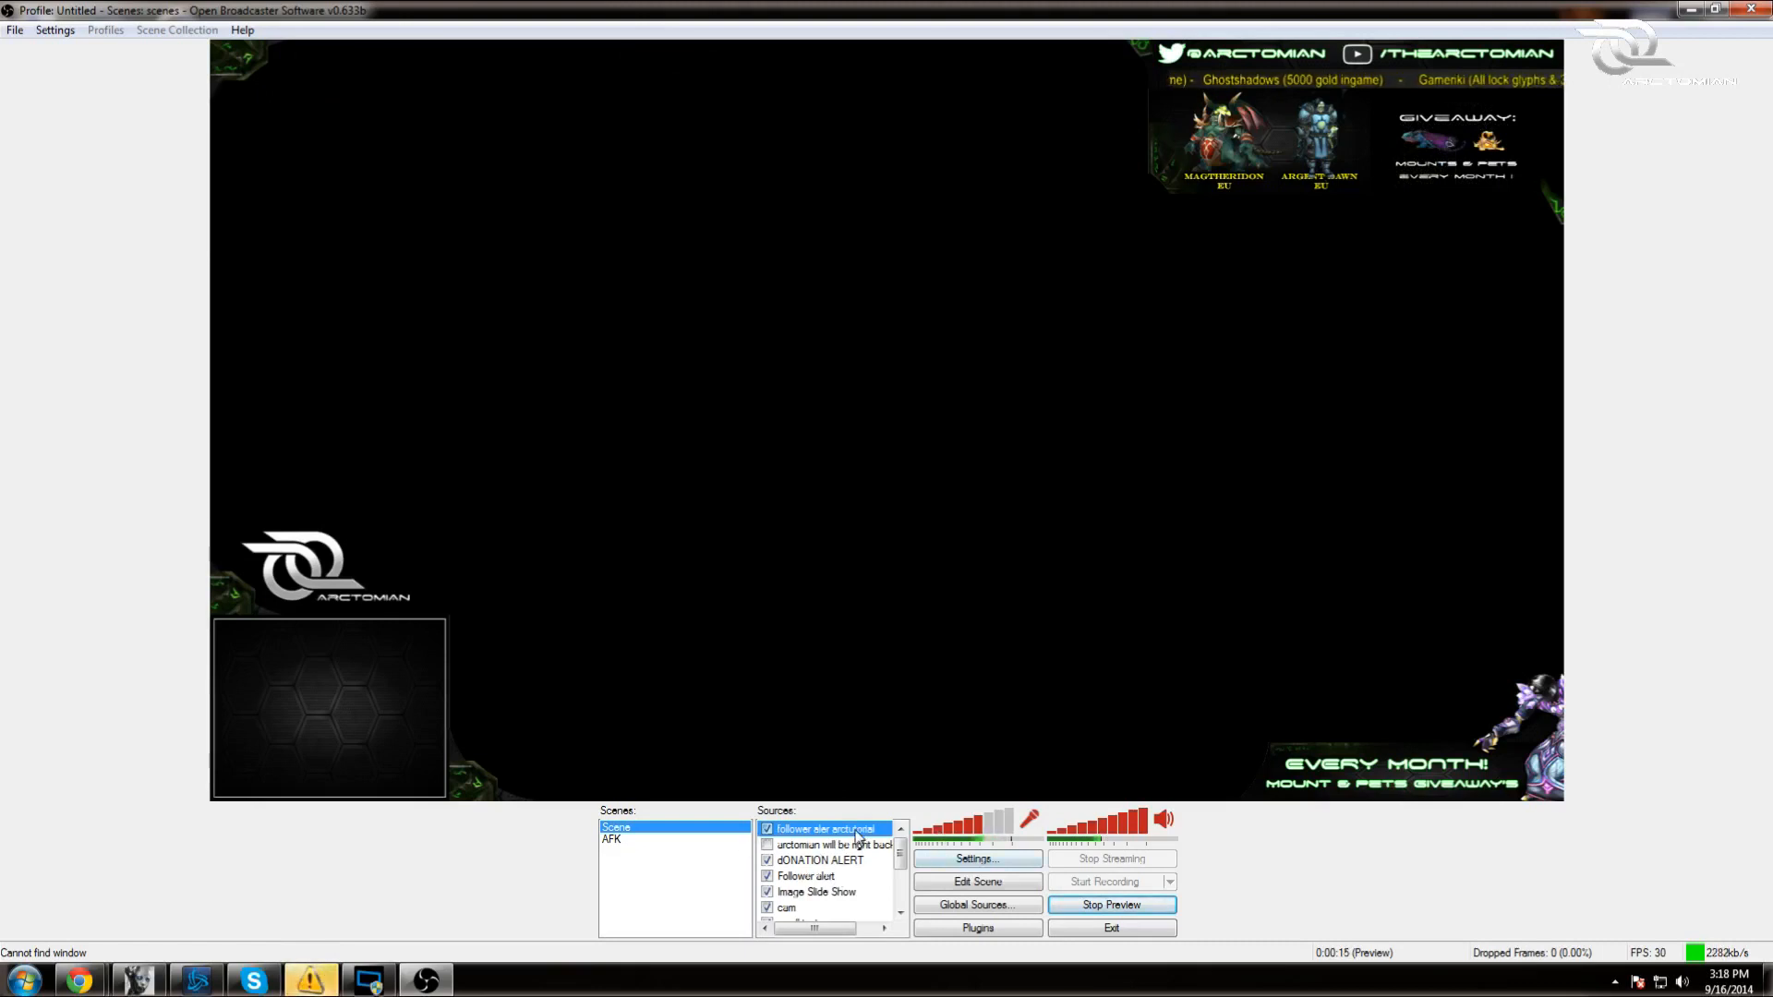
{"action": "left_click", "coordinate": [977, 884]}
{"action": "left_click_drag", "start_coordinate": [504, 88], "coordinate": [772, 293]}
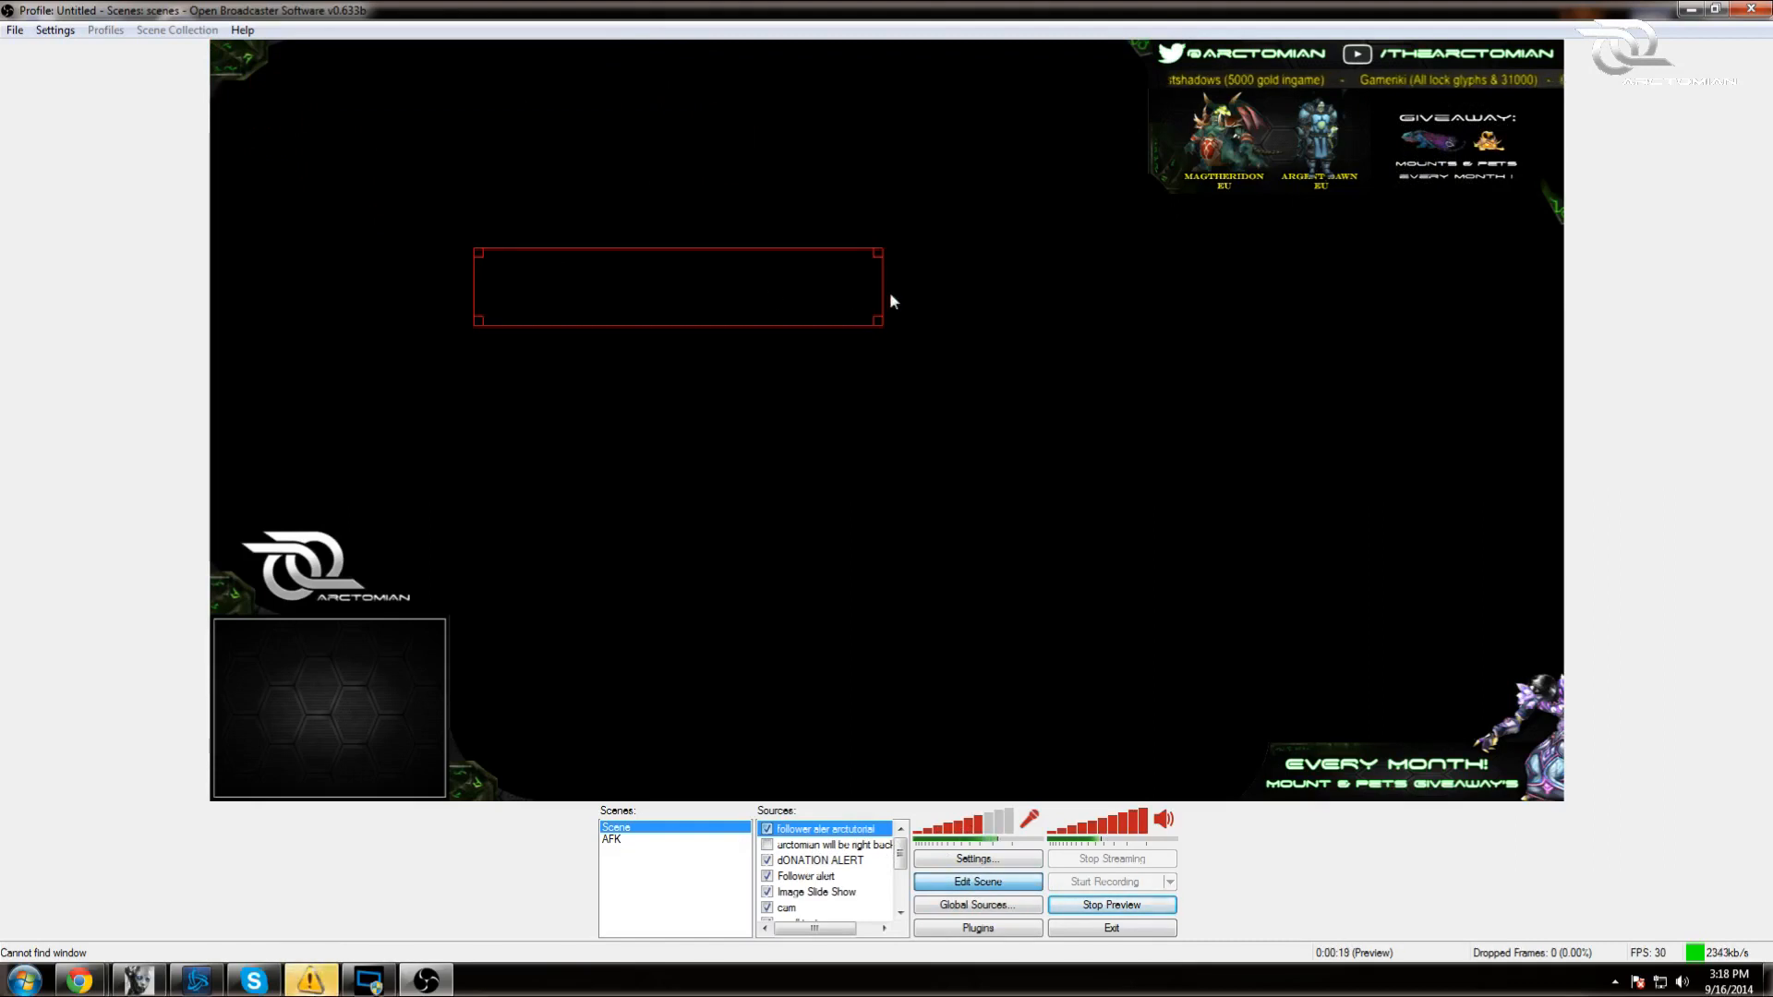
{"action": "left_click_drag", "start_coordinate": [883, 305], "coordinate": [1027, 308]}
{"action": "left_click_drag", "start_coordinate": [847, 324], "coordinate": [847, 430]}
{"action": "left_click_drag", "start_coordinate": [792, 336], "coordinate": [966, 673]}
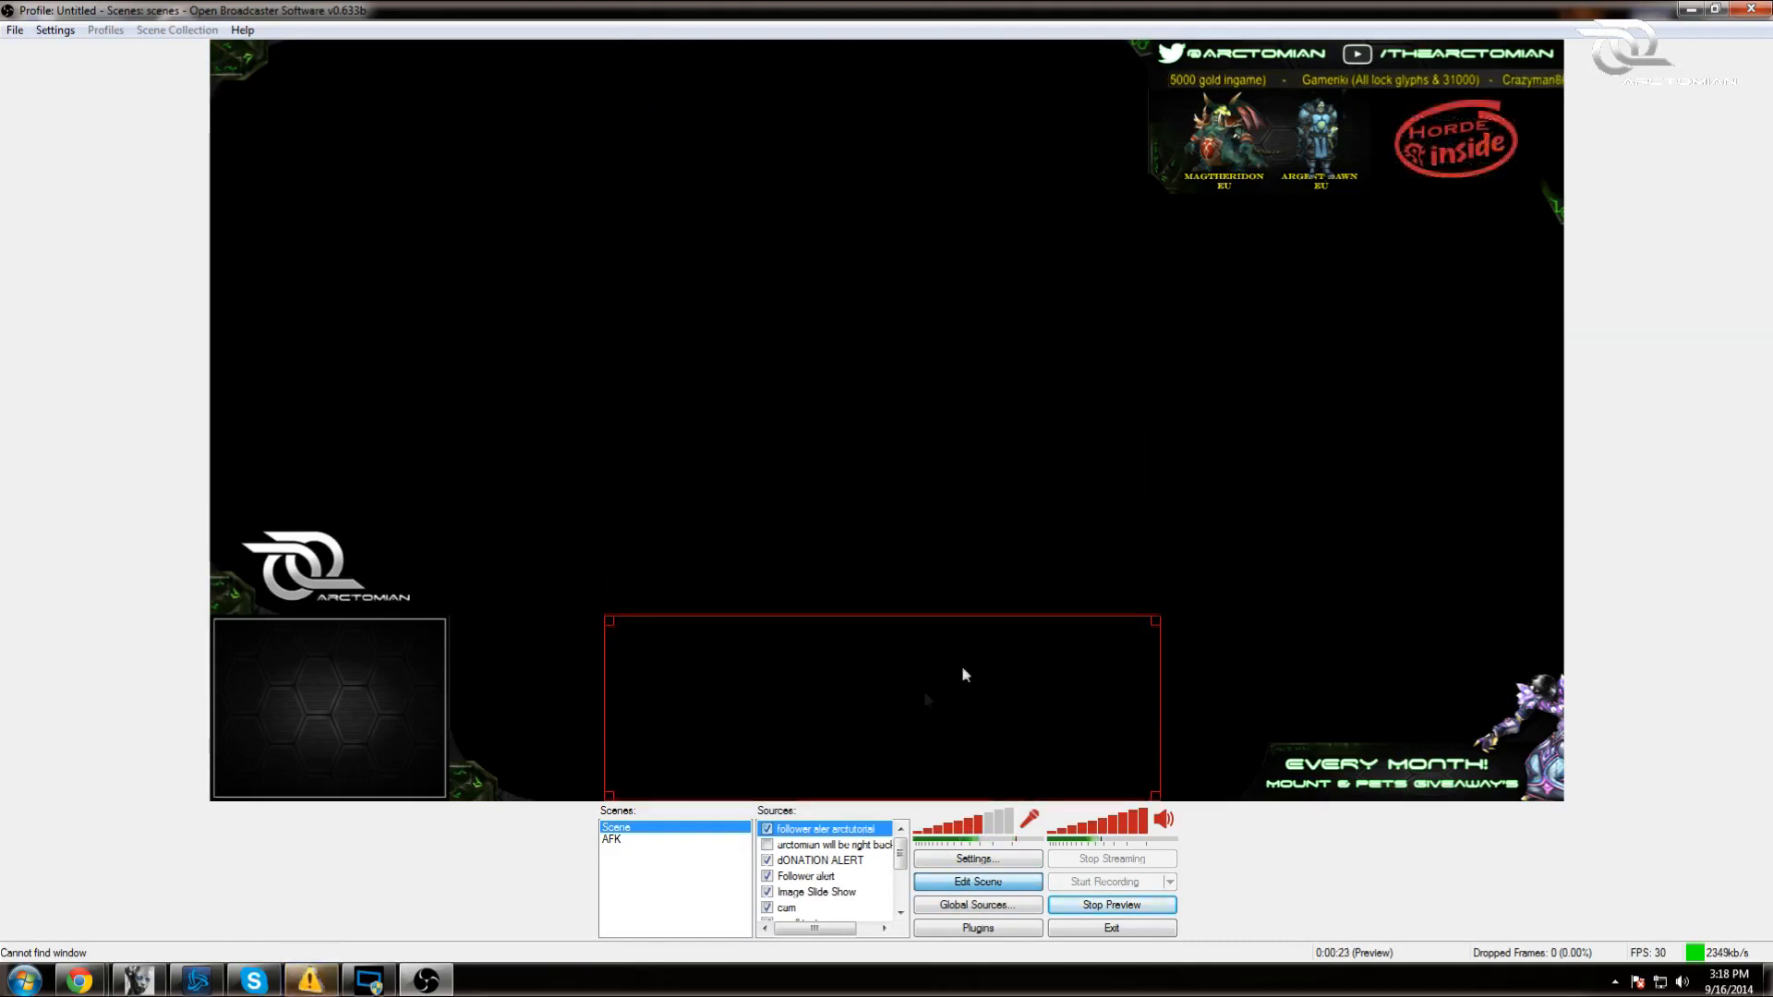
- Delete the "follower aler arctutorial" source from the scene and minimize Open Broadcaster Software
{"action": "right_click", "coordinate": [818, 830]}
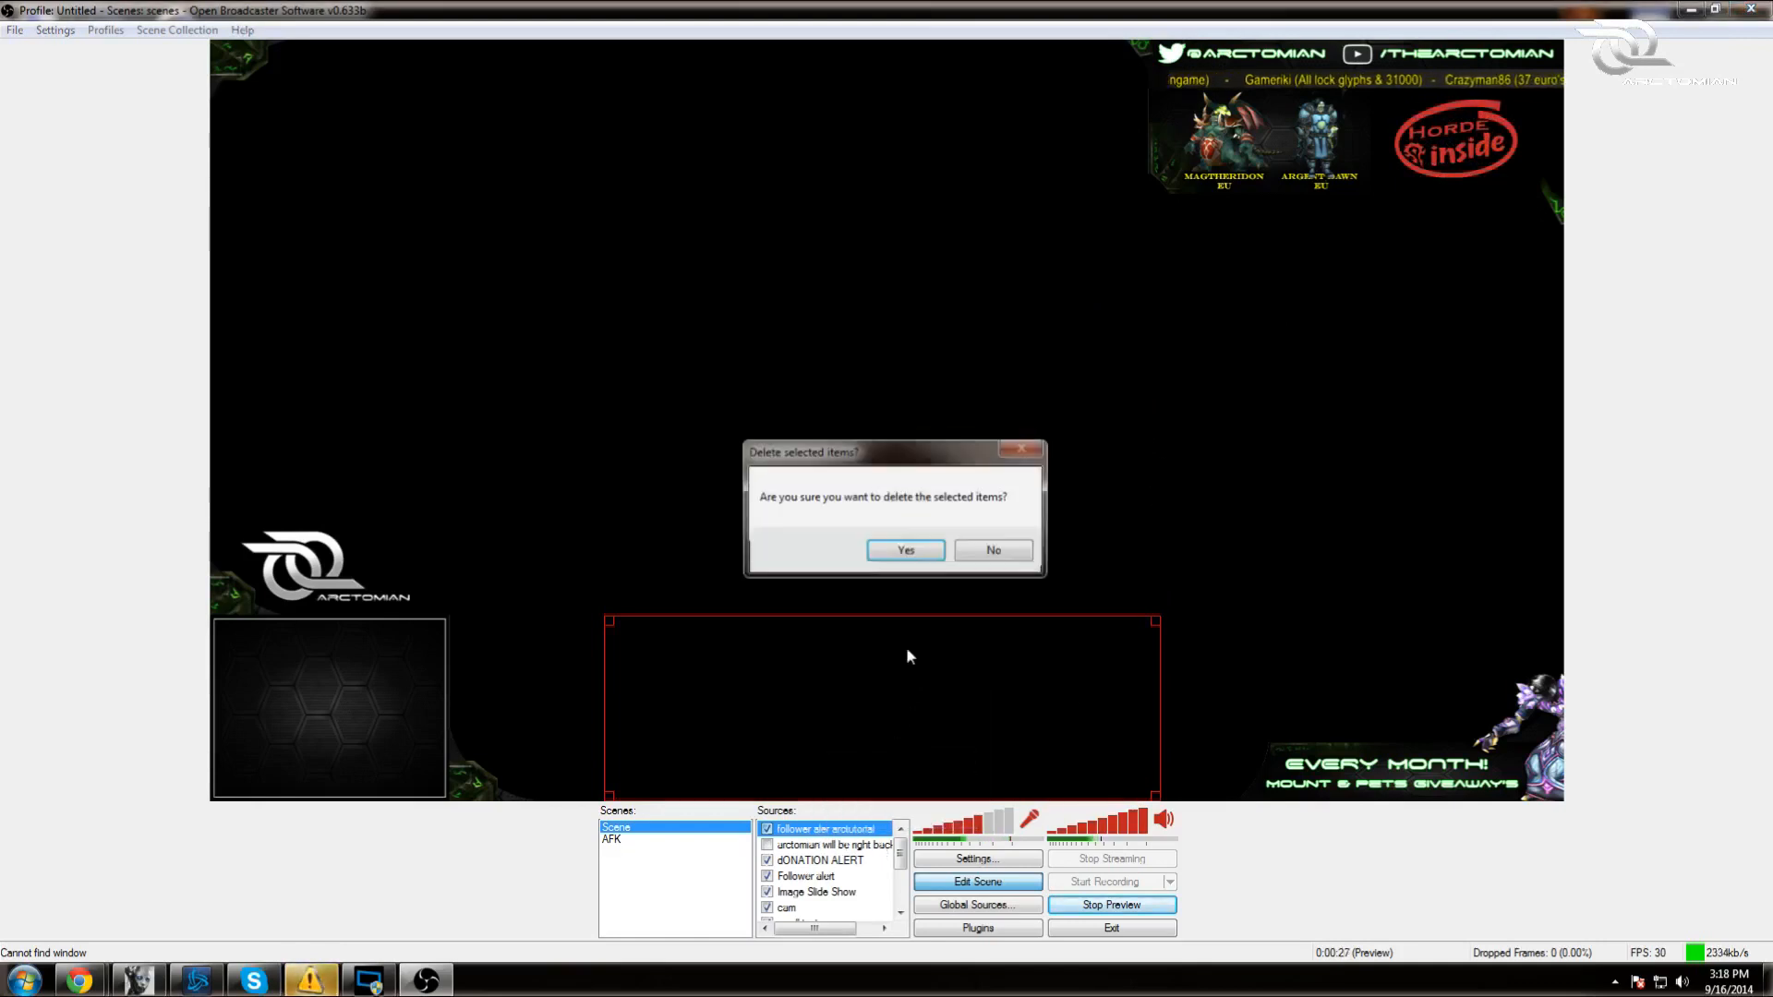
{"action": "left_click", "coordinate": [907, 550]}
{"action": "left_click", "coordinate": [1691, 10]}
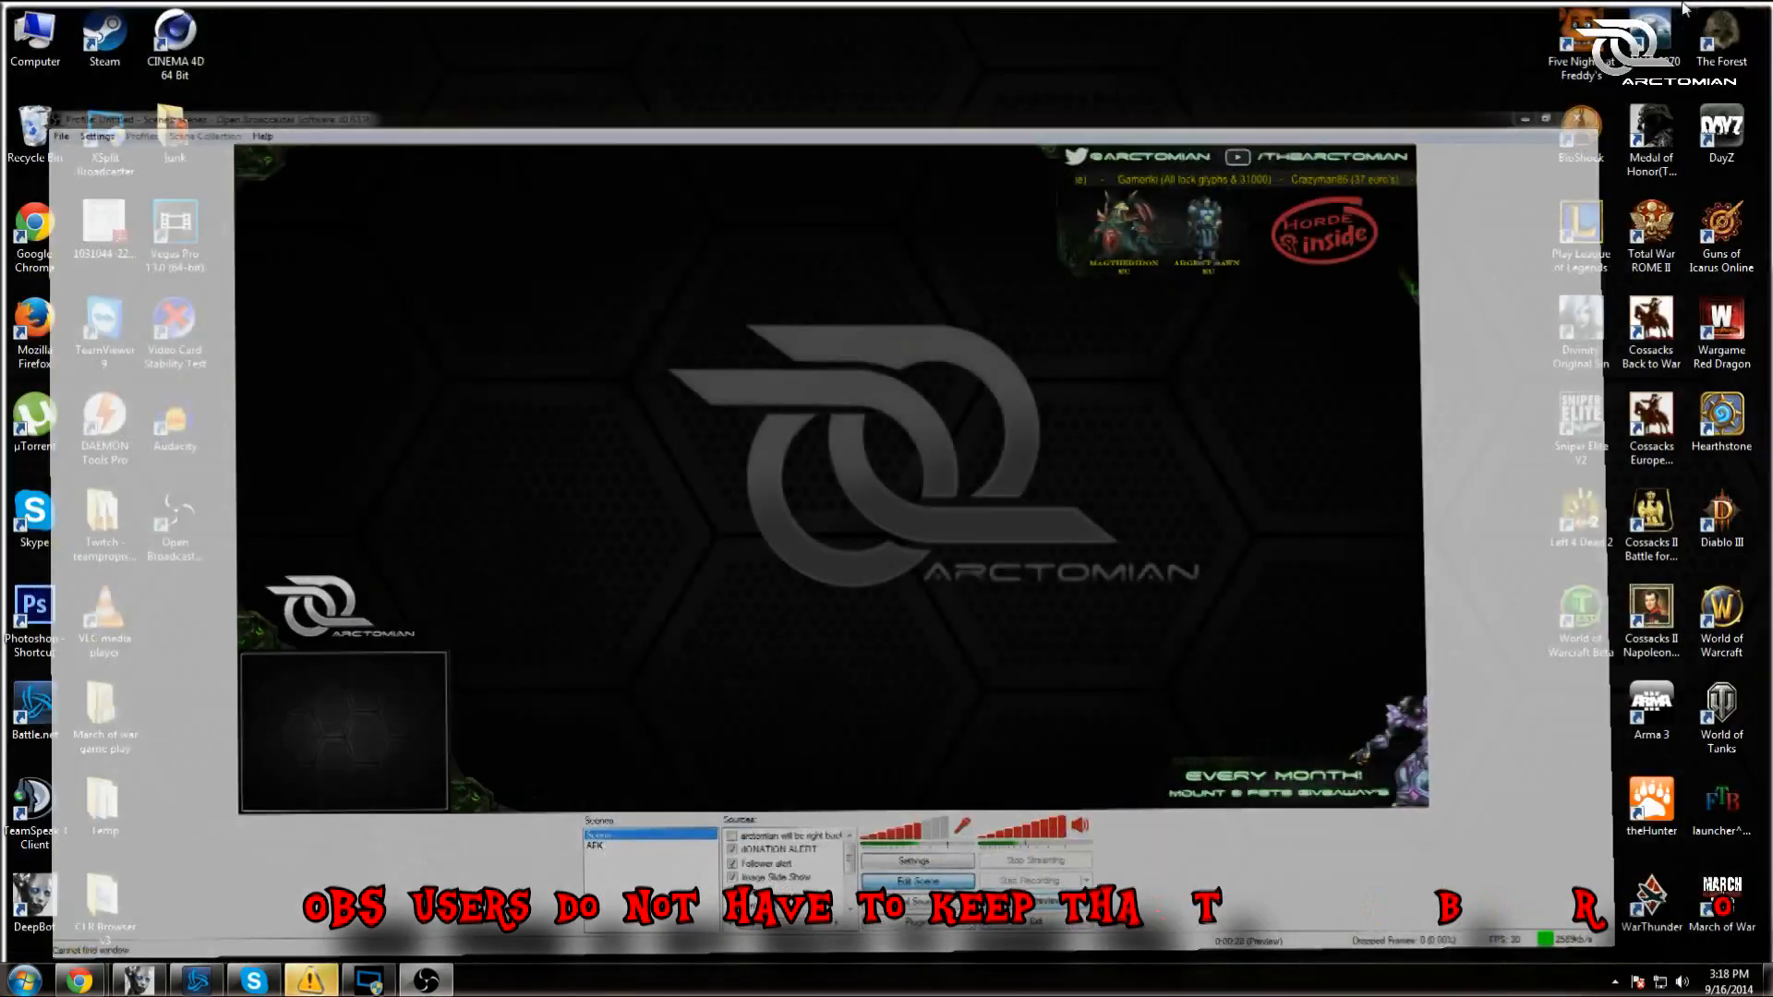
{"action": "left_click", "coordinate": [427, 981]}
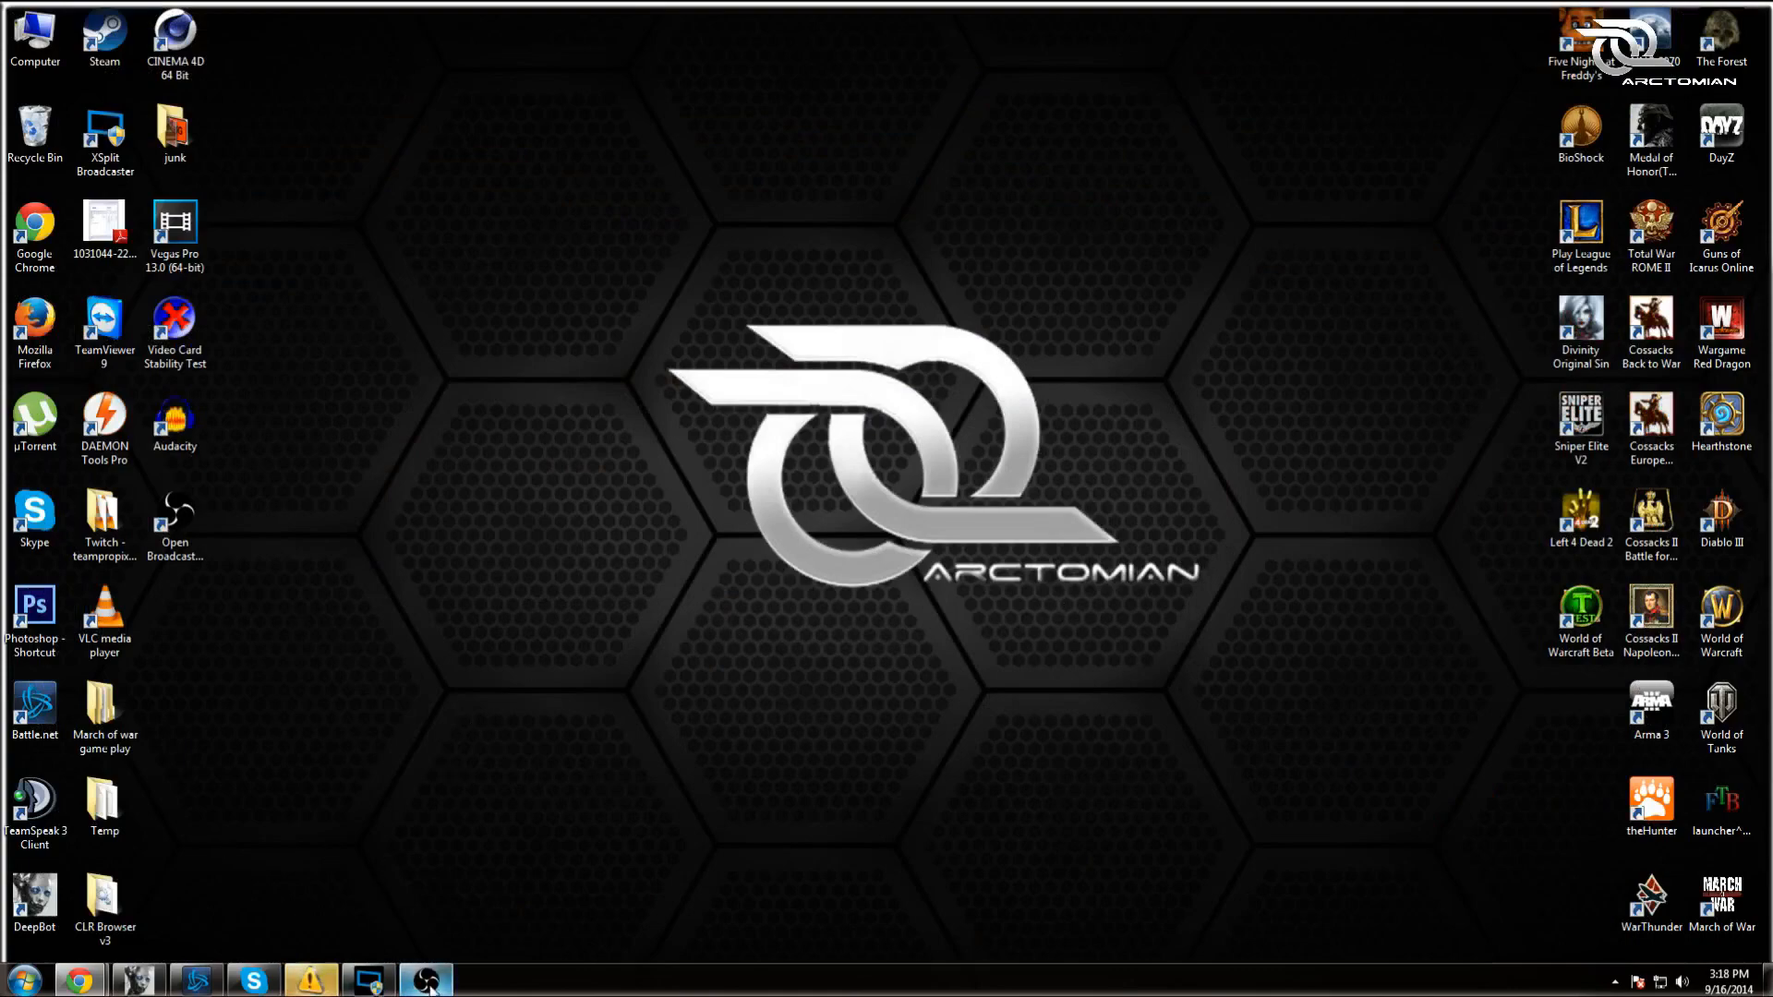
{"action": "mouse_move", "coordinate": [97, 991]}
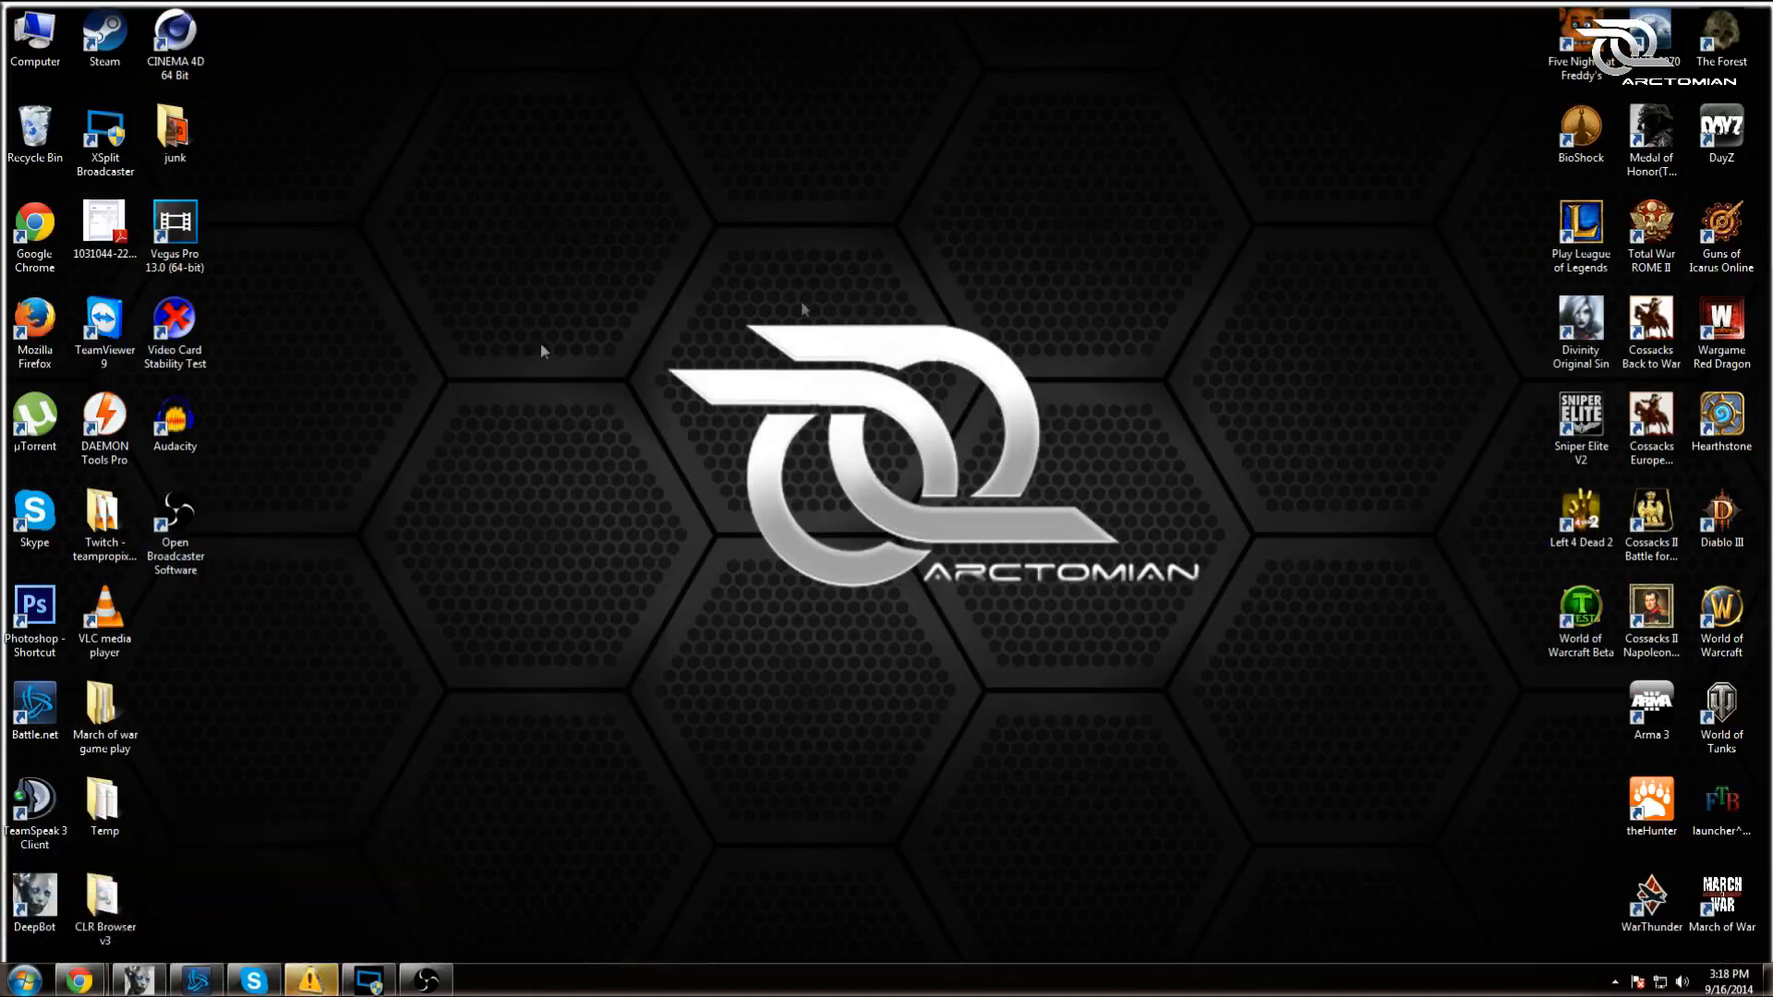
{"action": "double_click", "coordinate": [35, 323]}
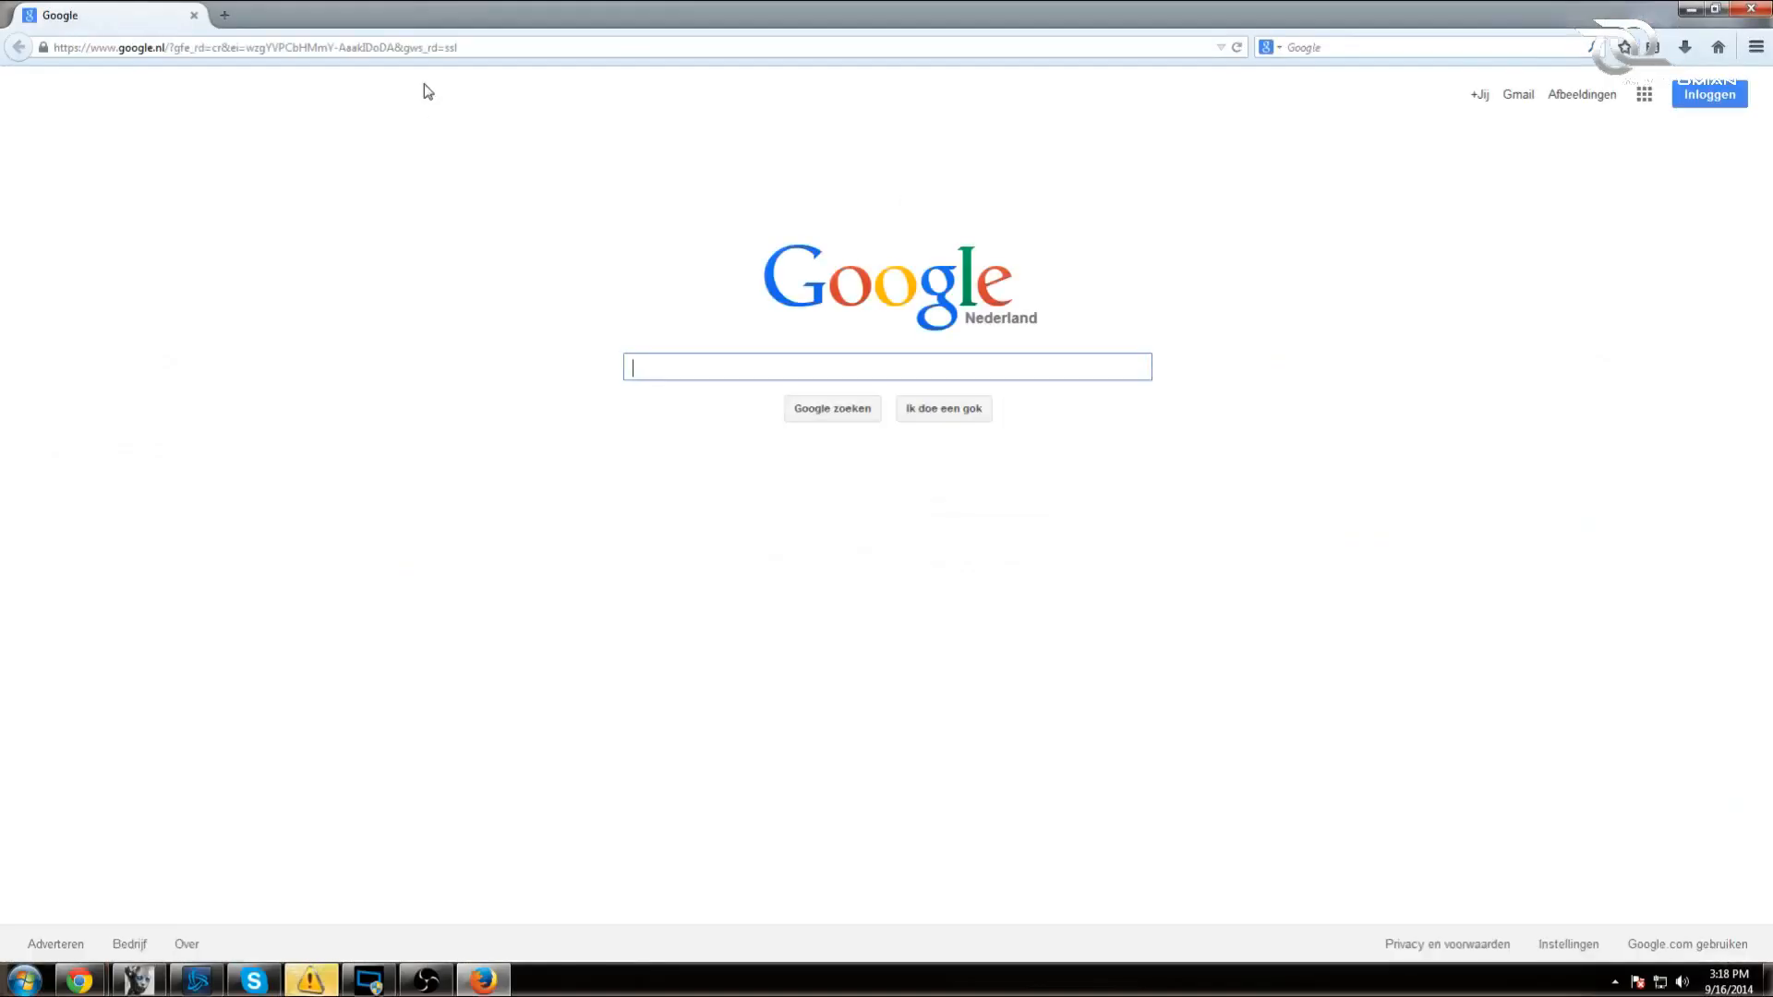
{"action": "left_click", "coordinate": [434, 47]}
{"action": "type", "text": "www.twitch.tv/"}
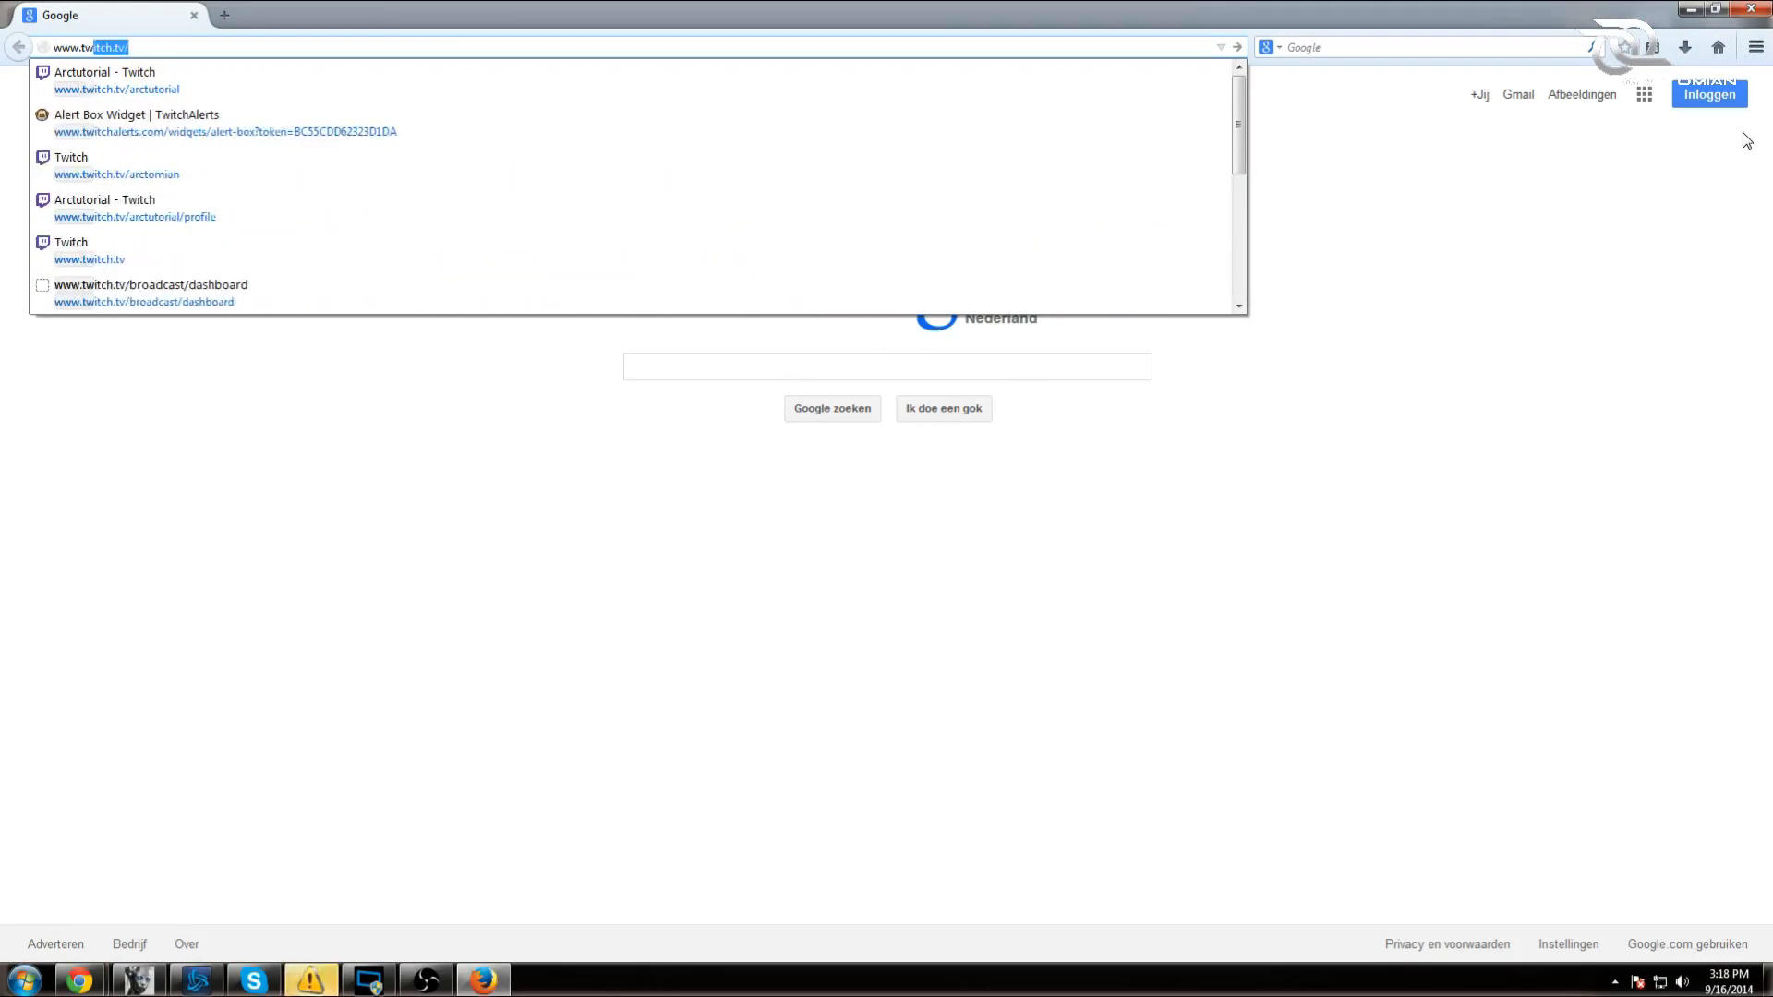
{"action": "key", "text": "Return"}
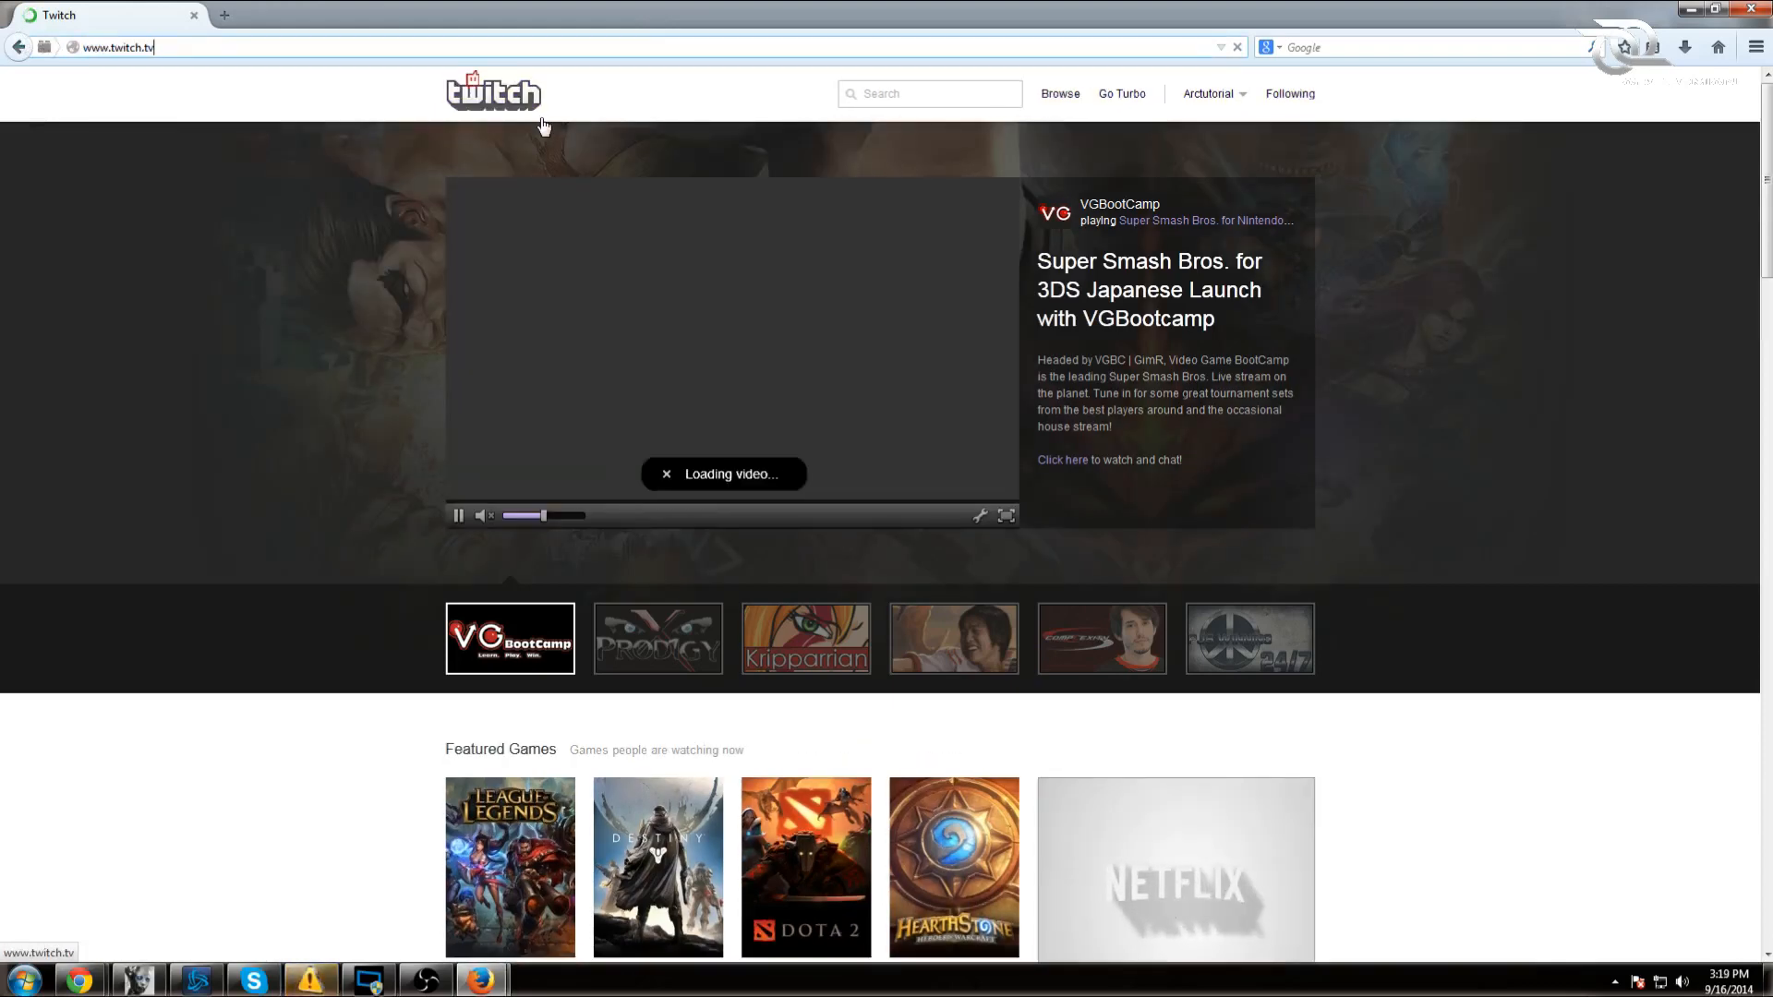
{"action": "type", "text": "/"}
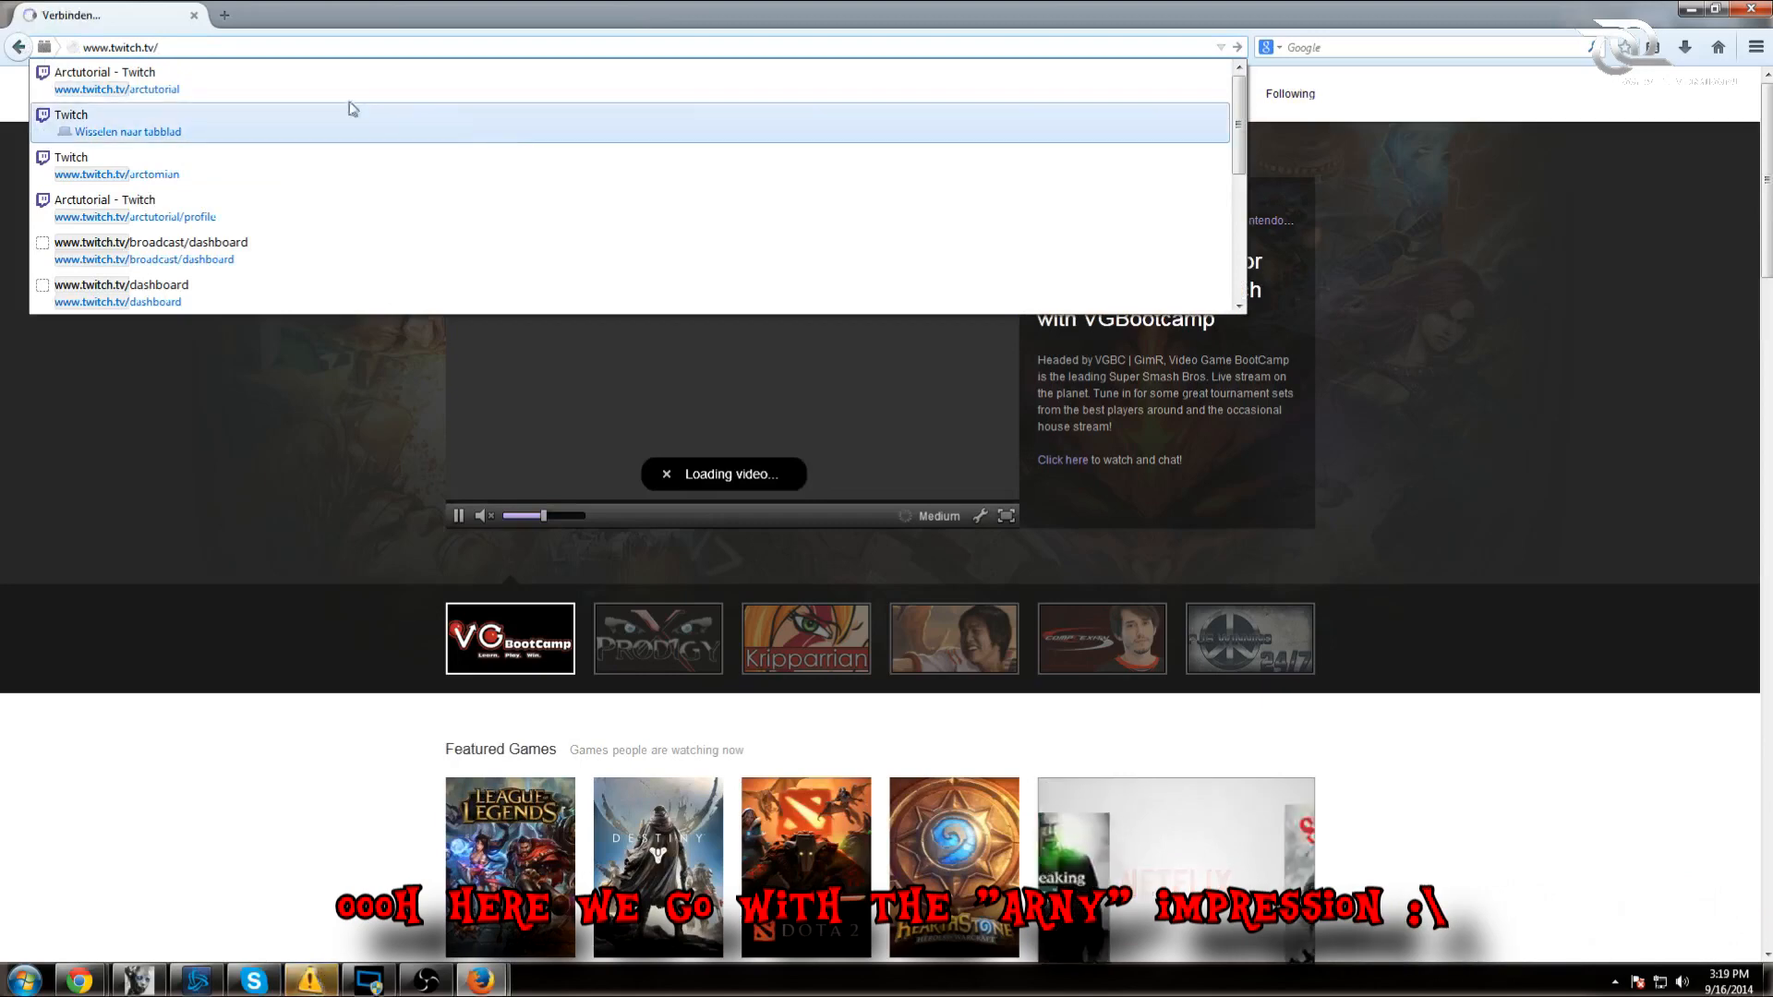
{"action": "left_click", "coordinate": [349, 88]}
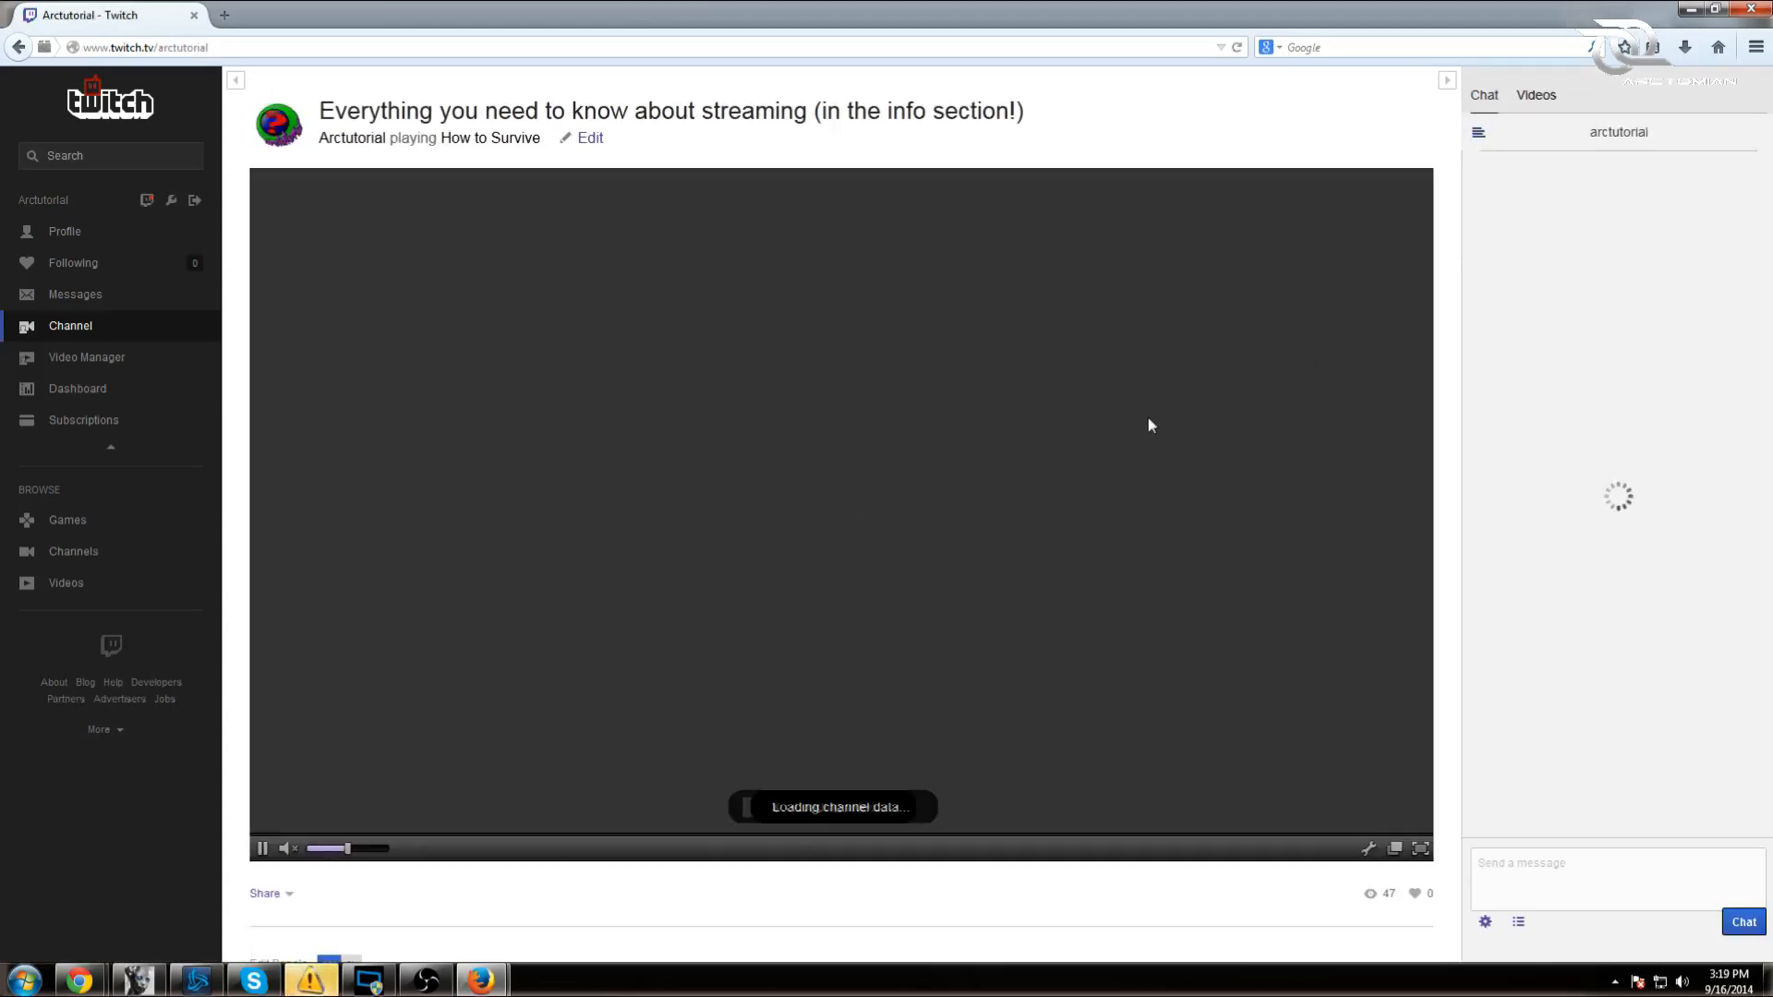
- Look through the channel's info panels for the streaming tools, including Deepbot, Nightbot, NightDev and Twitchalerts
{"action": "scroll", "coordinate": [1143, 414], "scroll_direction": "down", "scroll_amount": 6}
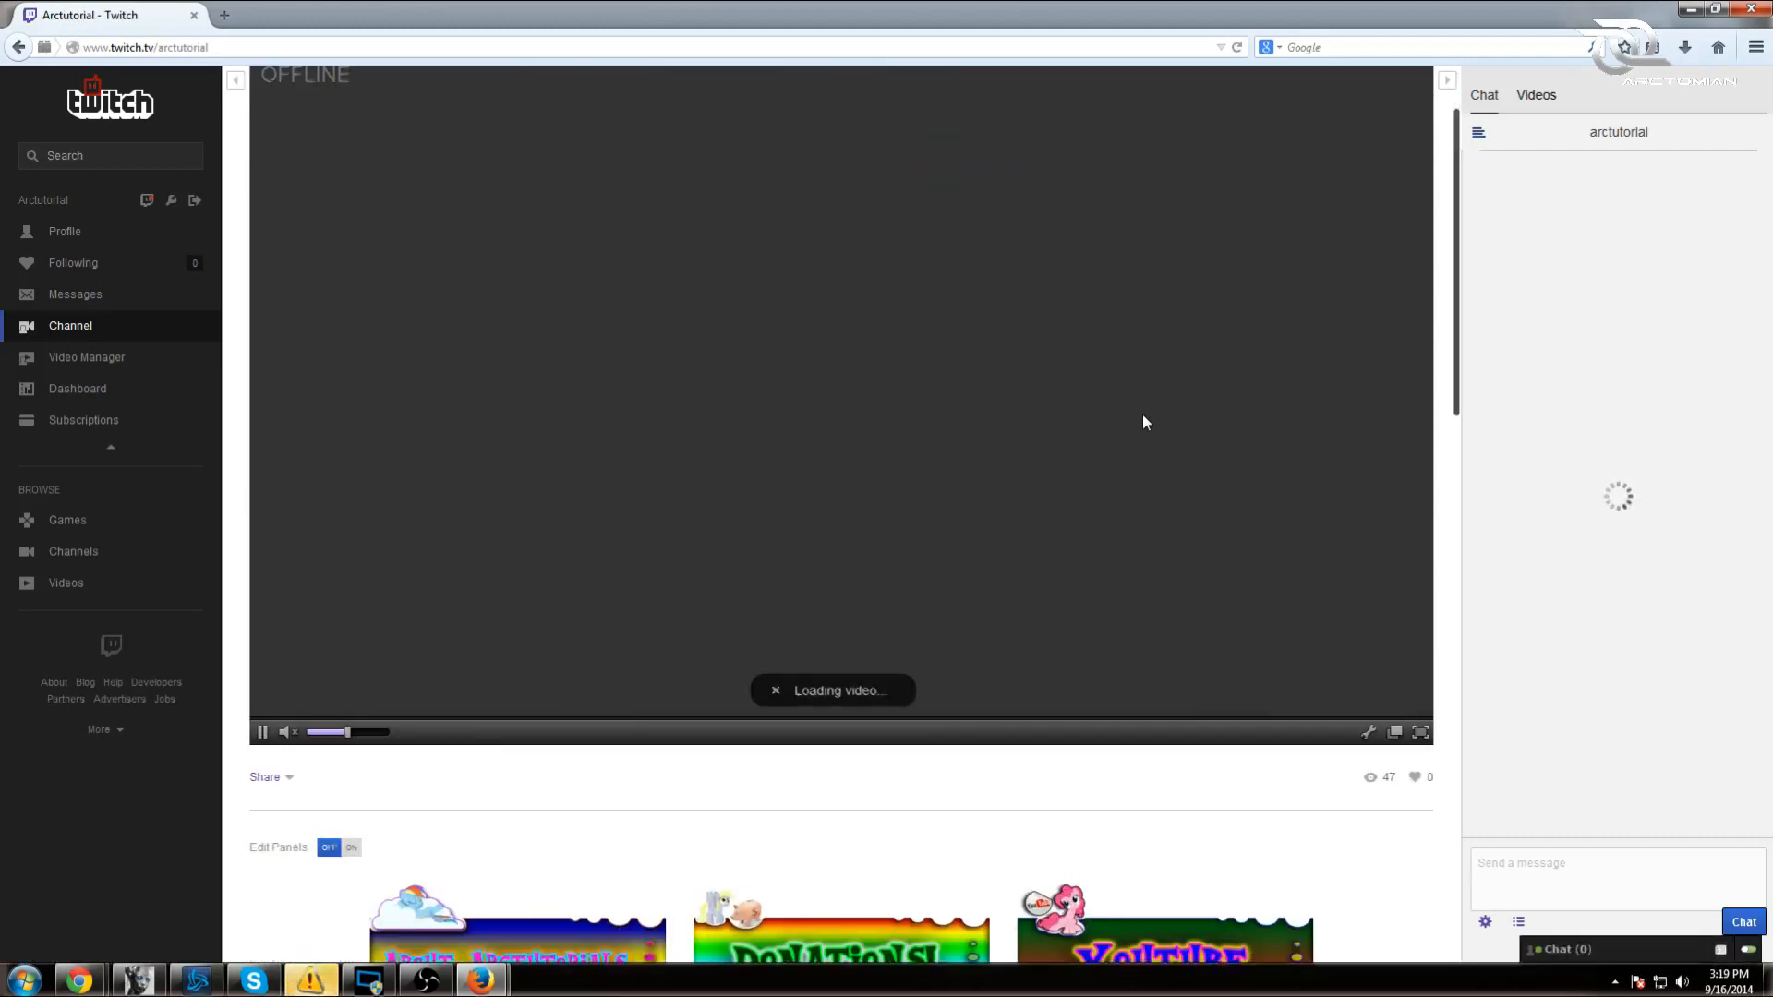
{"action": "scroll", "coordinate": [1009, 579], "scroll_direction": "down", "scroll_amount": 8}
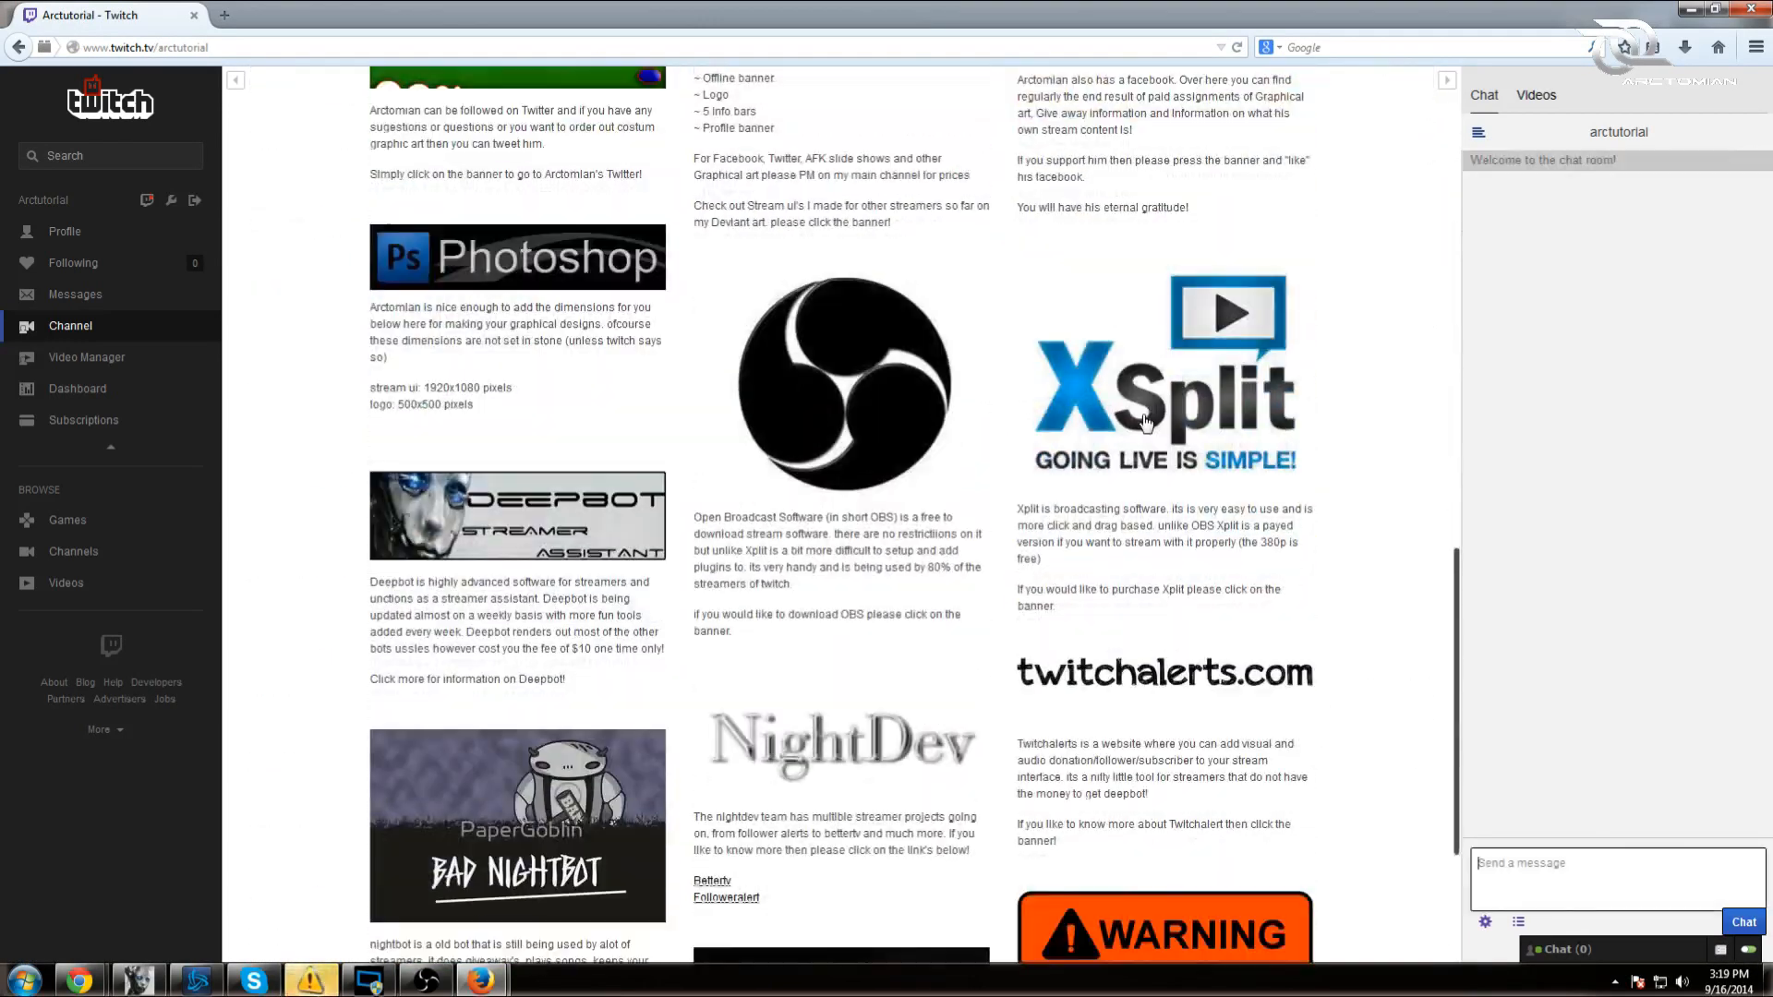
{"action": "scroll", "coordinate": [981, 602], "scroll_direction": "down", "scroll_amount": 1}
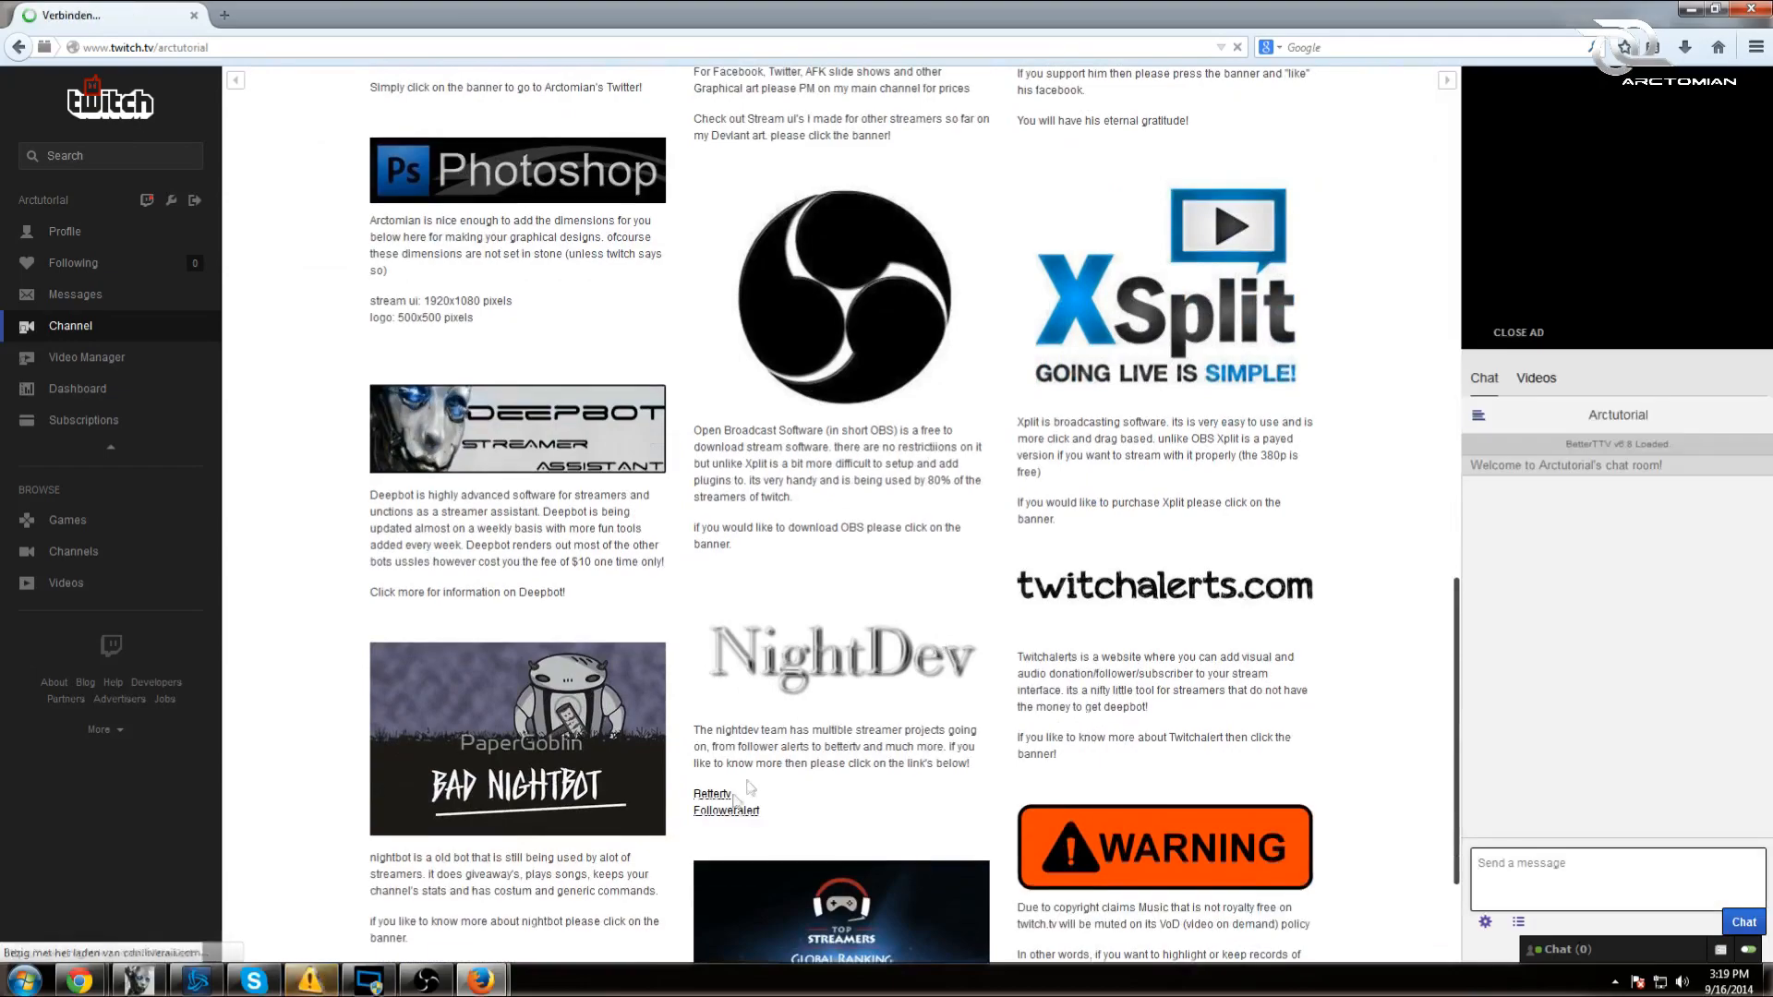
{"action": "scroll", "coordinate": [815, 661], "scroll_direction": "down", "scroll_amount": 2}
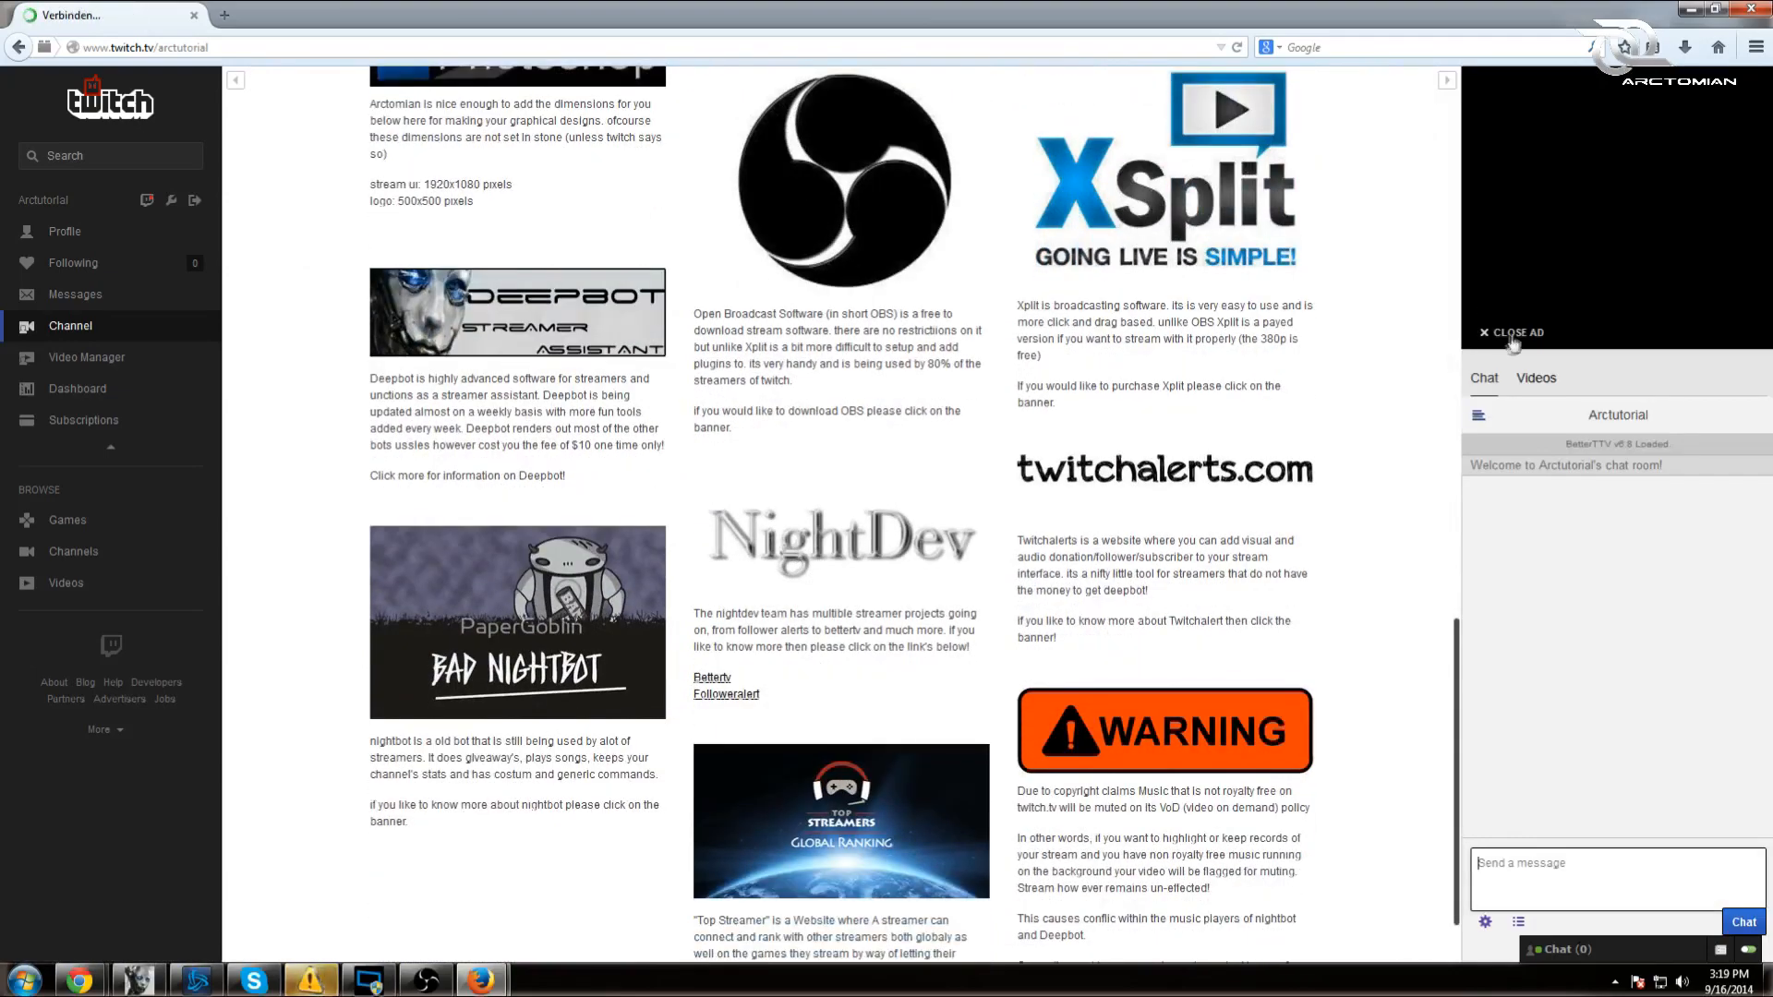
{"action": "scroll", "coordinate": [840, 517], "scroll_direction": "up", "scroll_amount": 3}
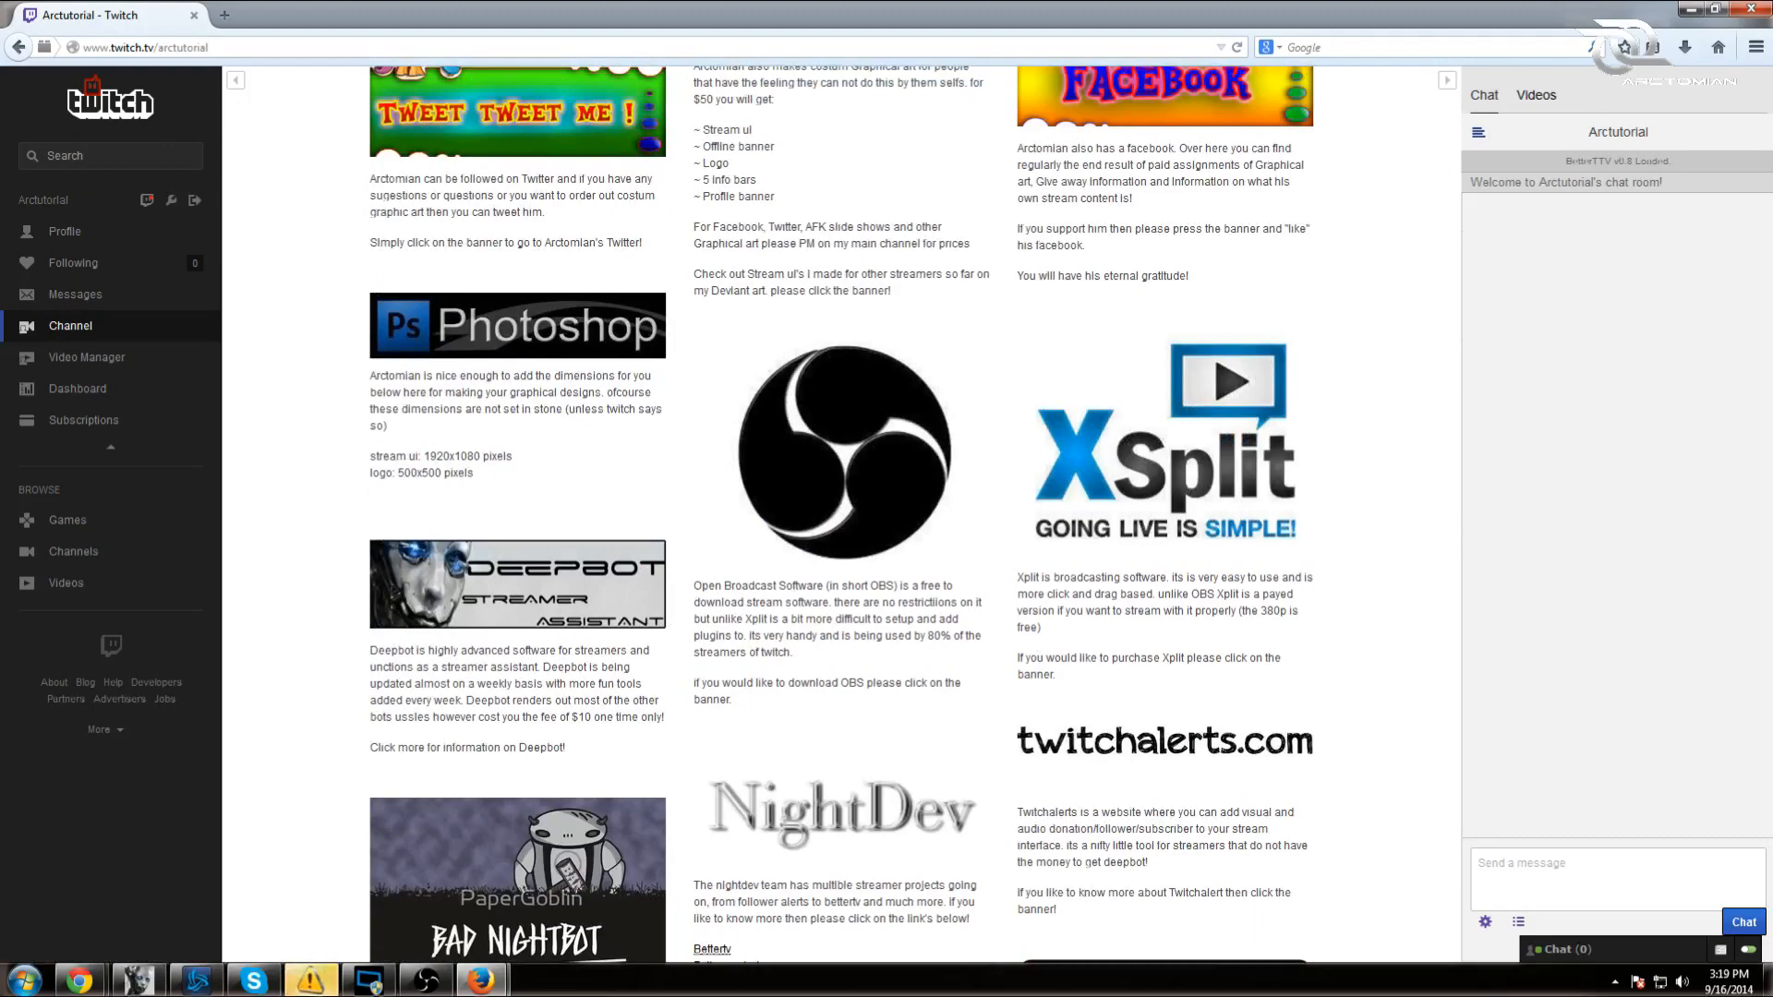
{"action": "scroll", "coordinate": [923, 600], "scroll_direction": "down", "scroll_amount": 2}
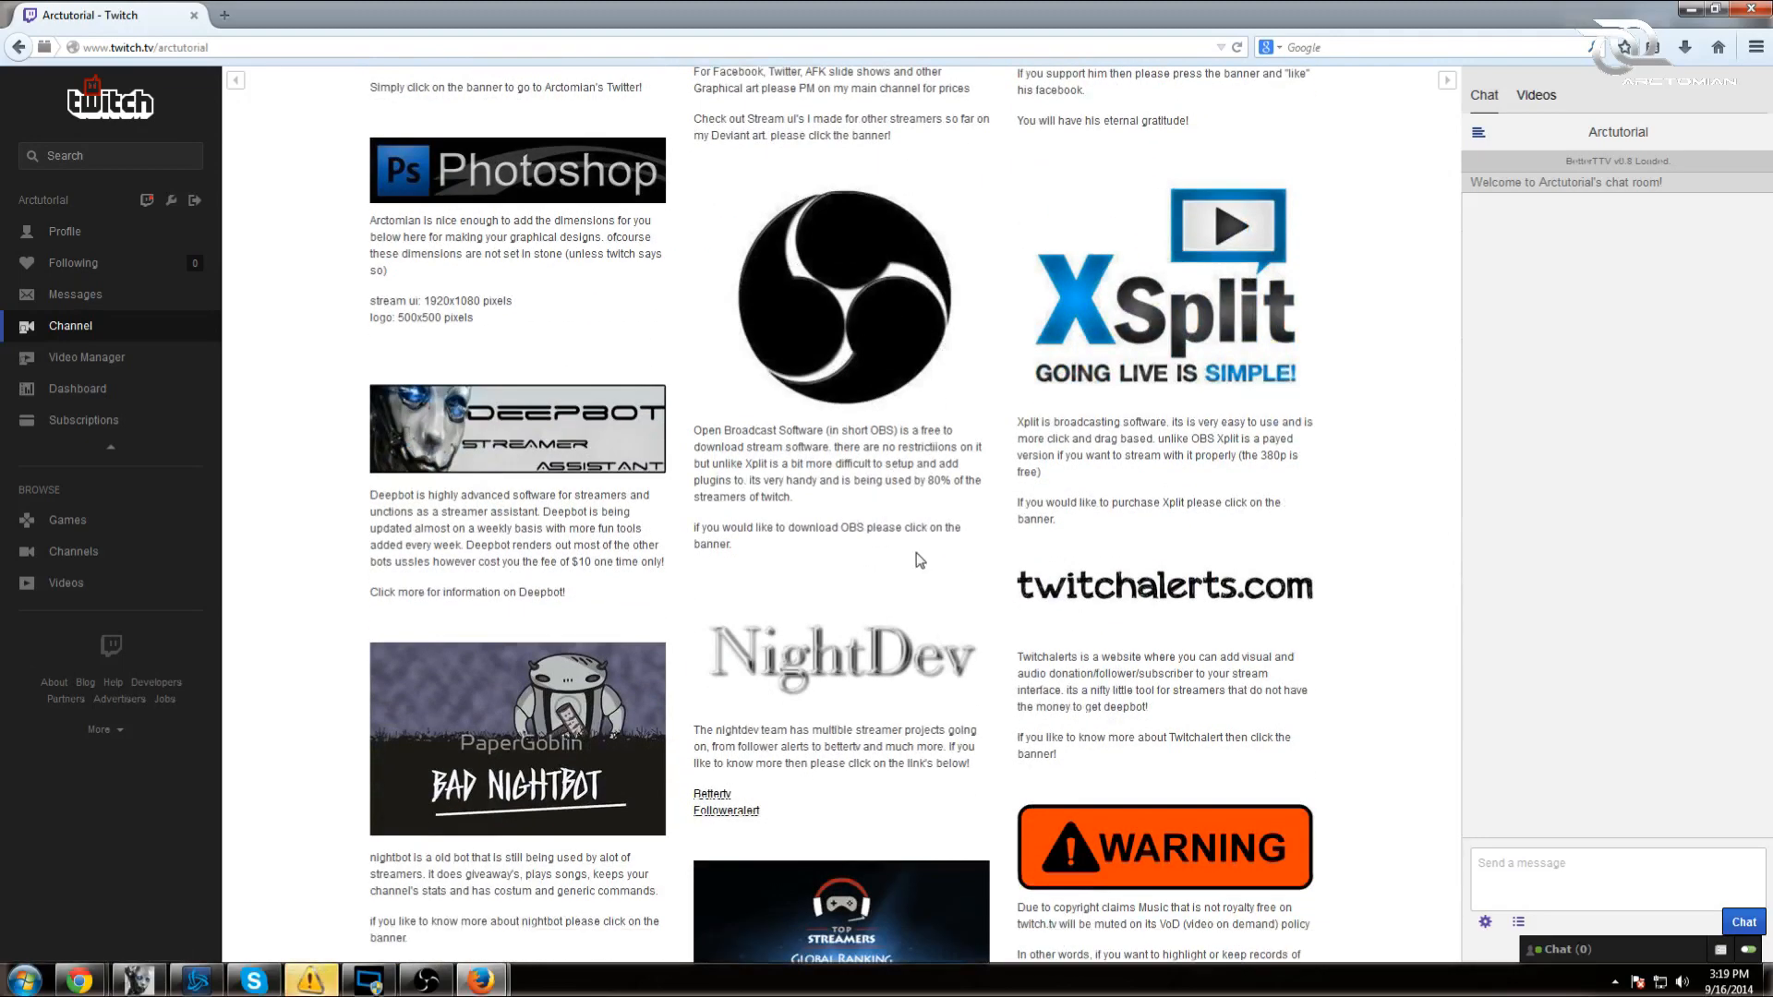
{"action": "scroll", "coordinate": [919, 559], "scroll_direction": "down", "scroll_amount": 1}
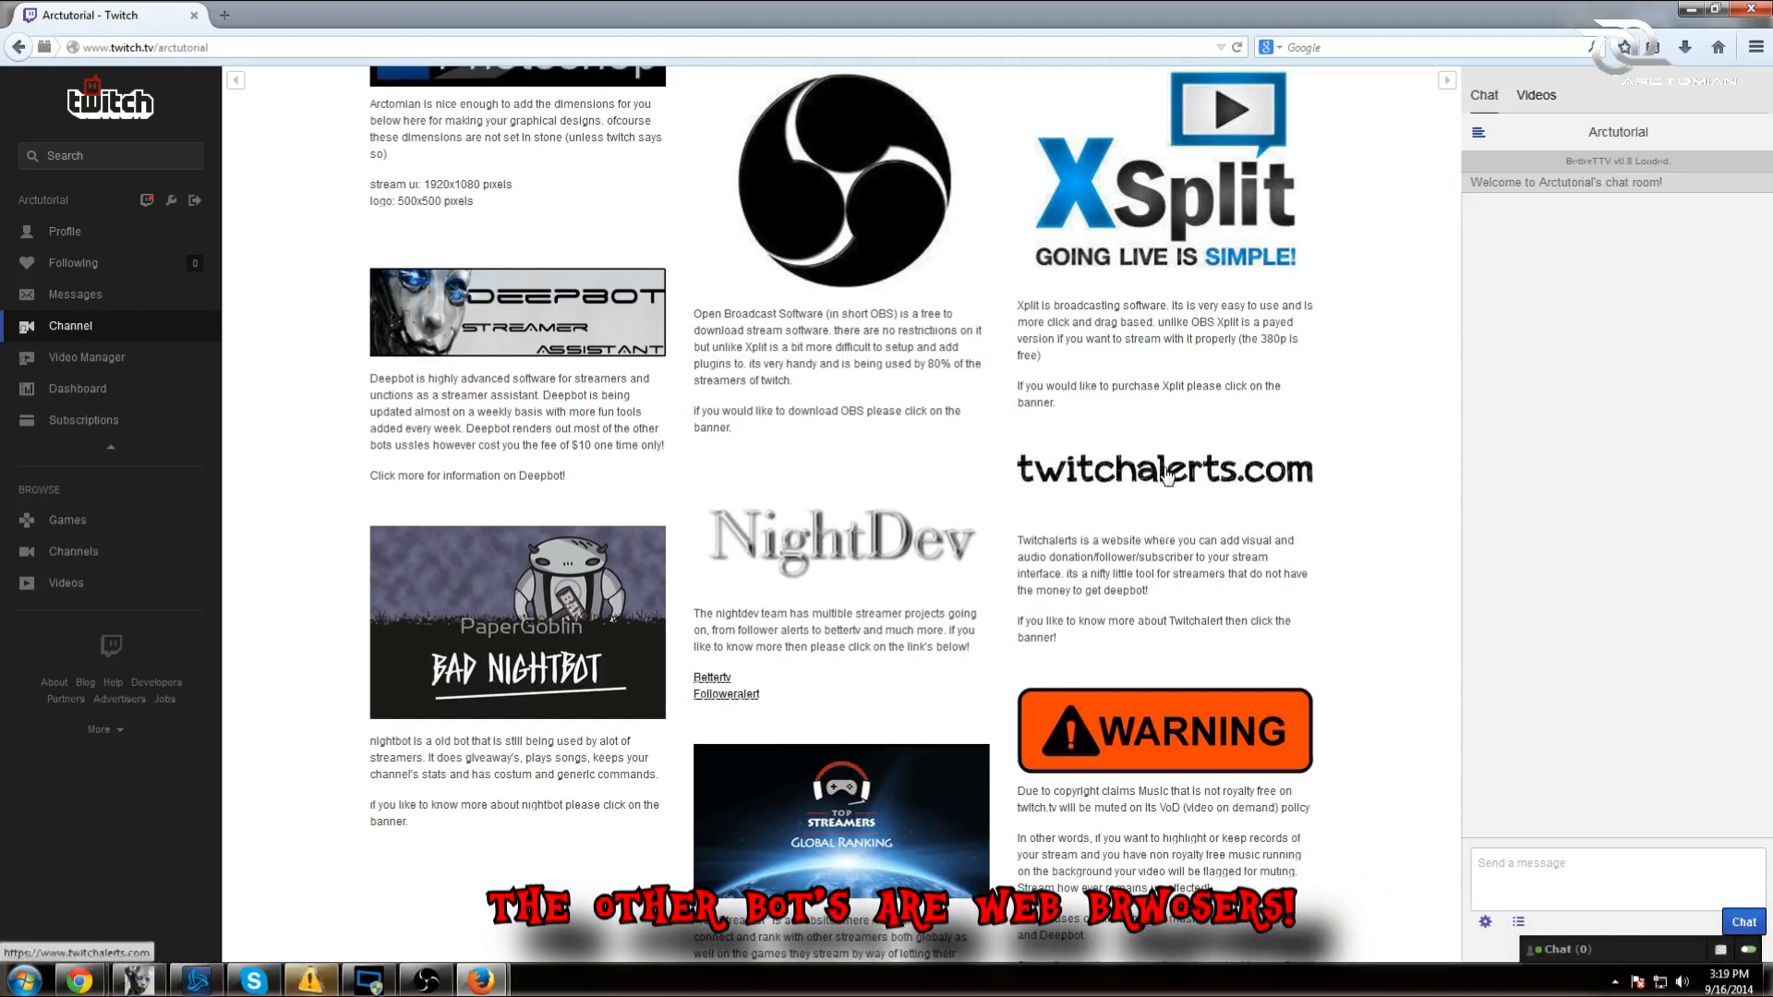
{"action": "scroll", "coordinate": [1170, 487], "scroll_direction": "up", "scroll_amount": 1}
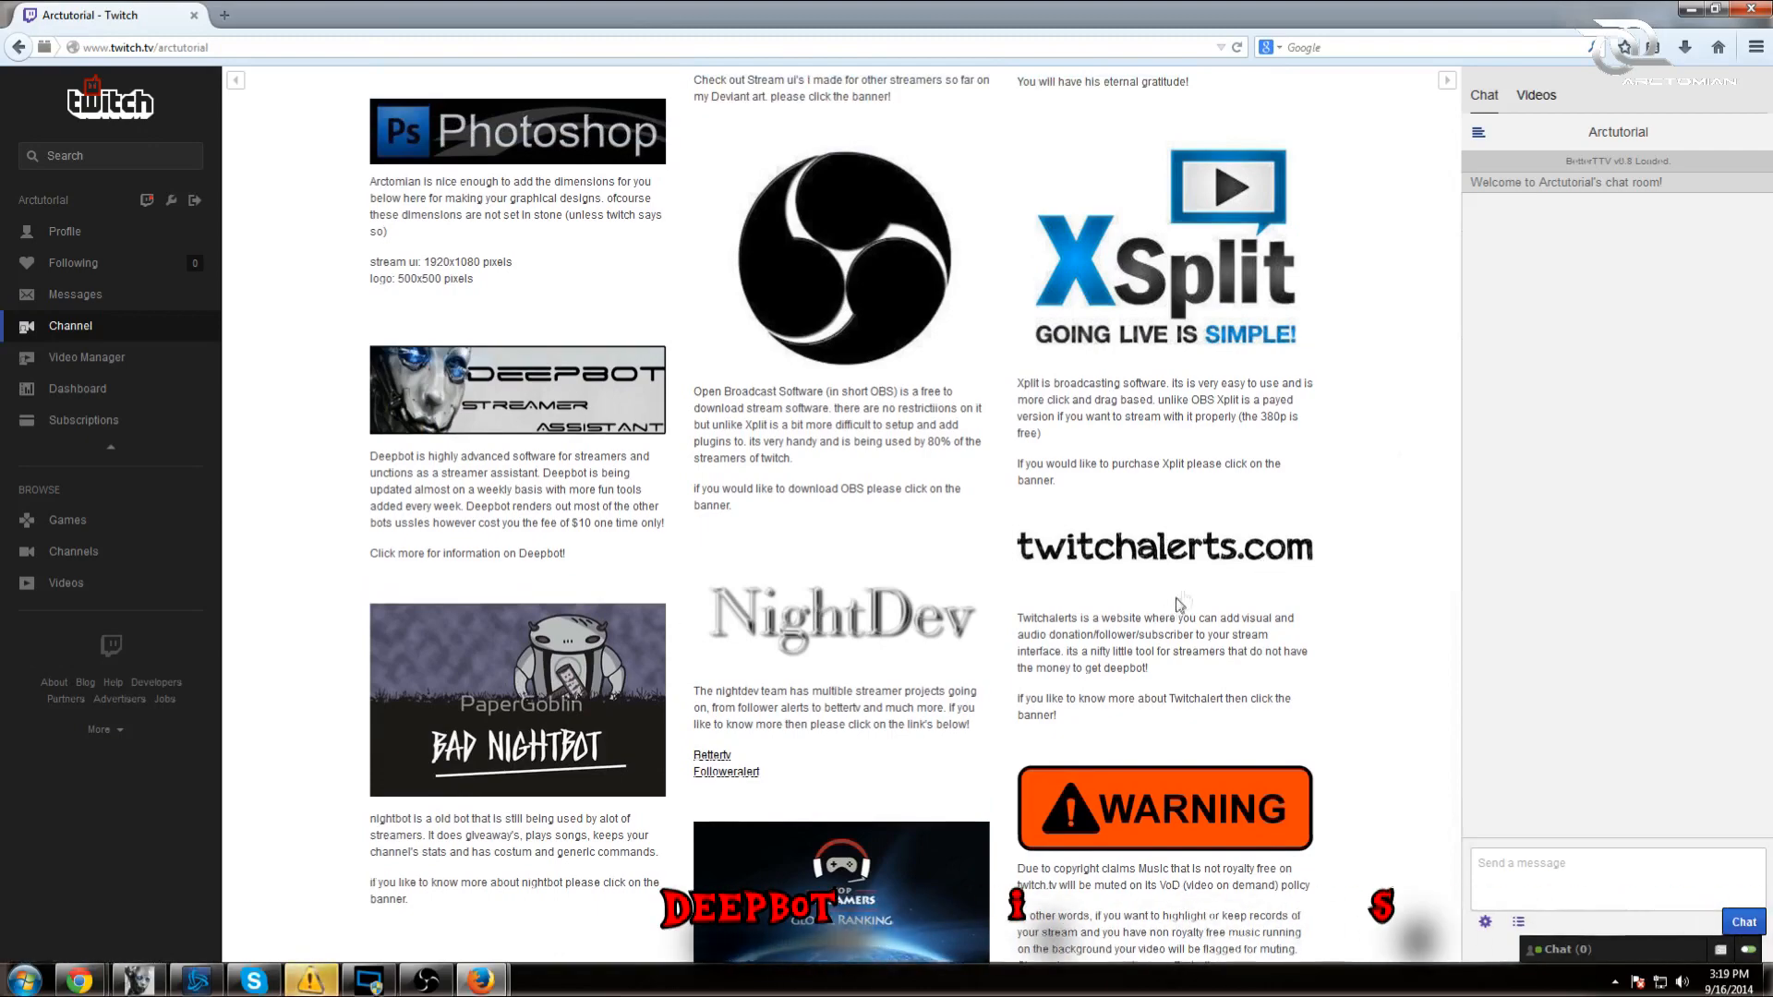
{"action": "scroll", "coordinate": [1182, 594], "scroll_direction": "down", "scroll_amount": 2}
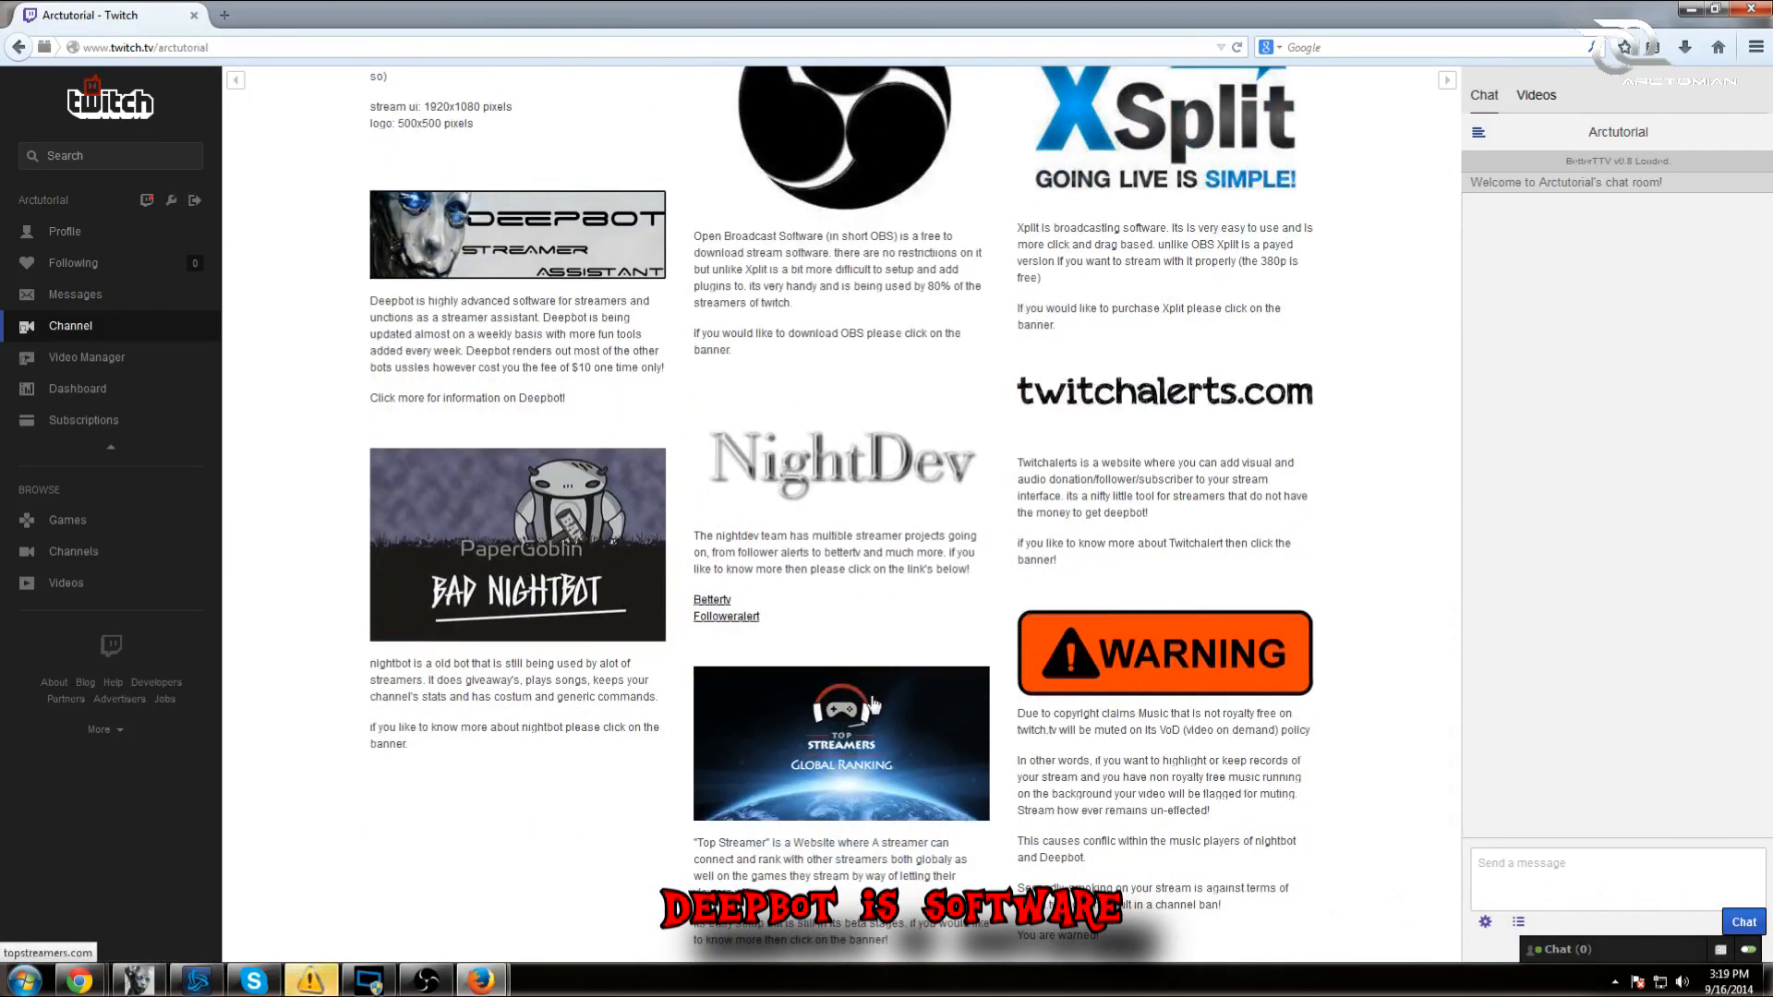
{"action": "scroll", "coordinate": [872, 707], "scroll_direction": "up", "scroll_amount": 2}
- Open the Deep Bot website from the channel's Deepbot banner and examine the payment options on its donation page
{"action": "left_click", "coordinate": [565, 408]}
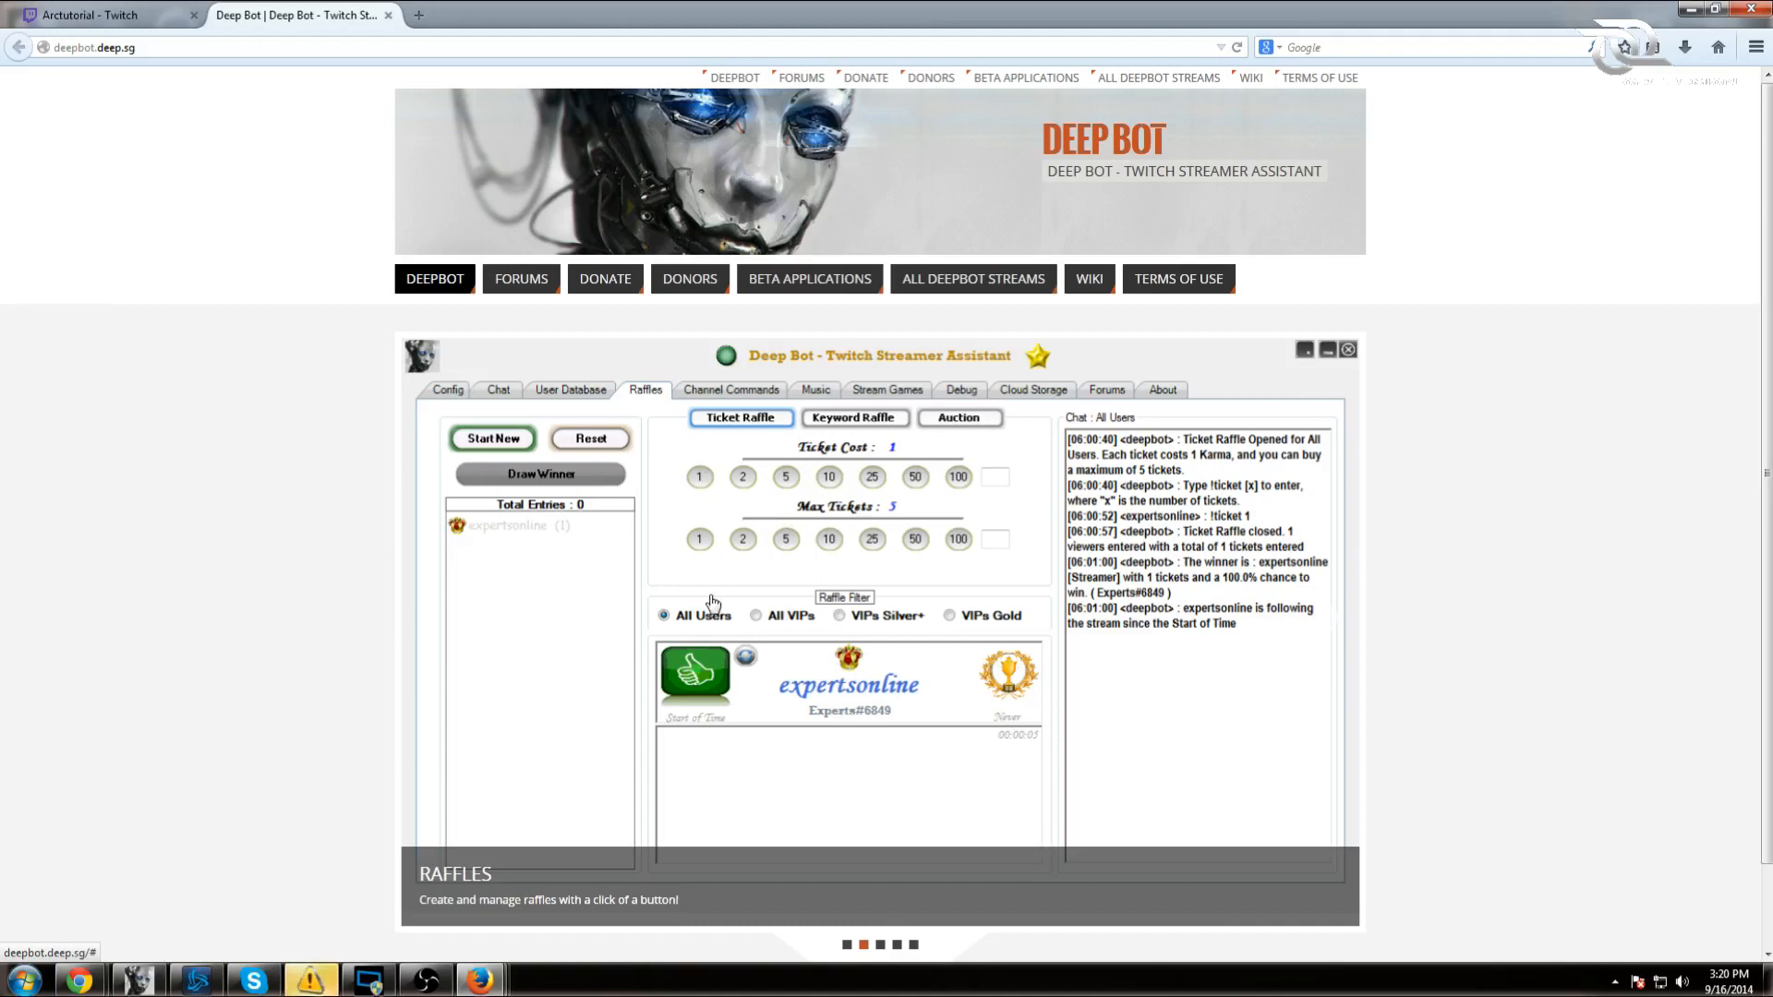
{"action": "left_click", "coordinate": [605, 279]}
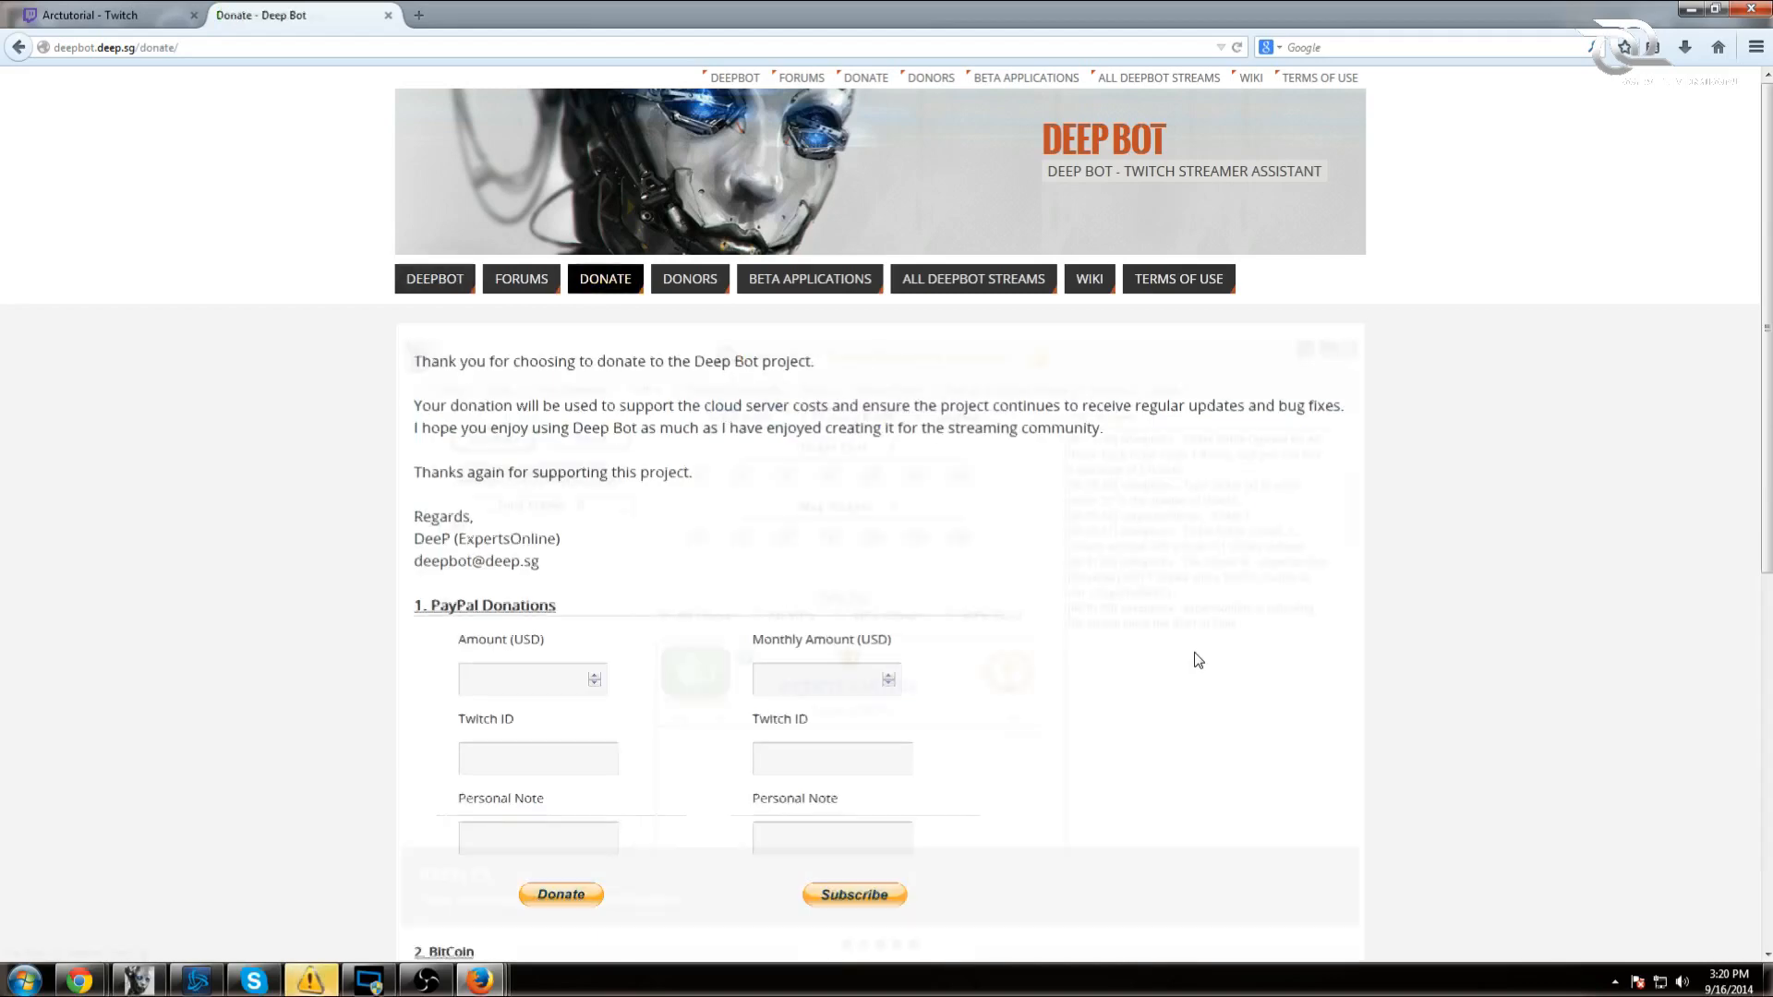
{"action": "scroll", "coordinate": [1154, 617], "scroll_direction": "down", "scroll_amount": 3}
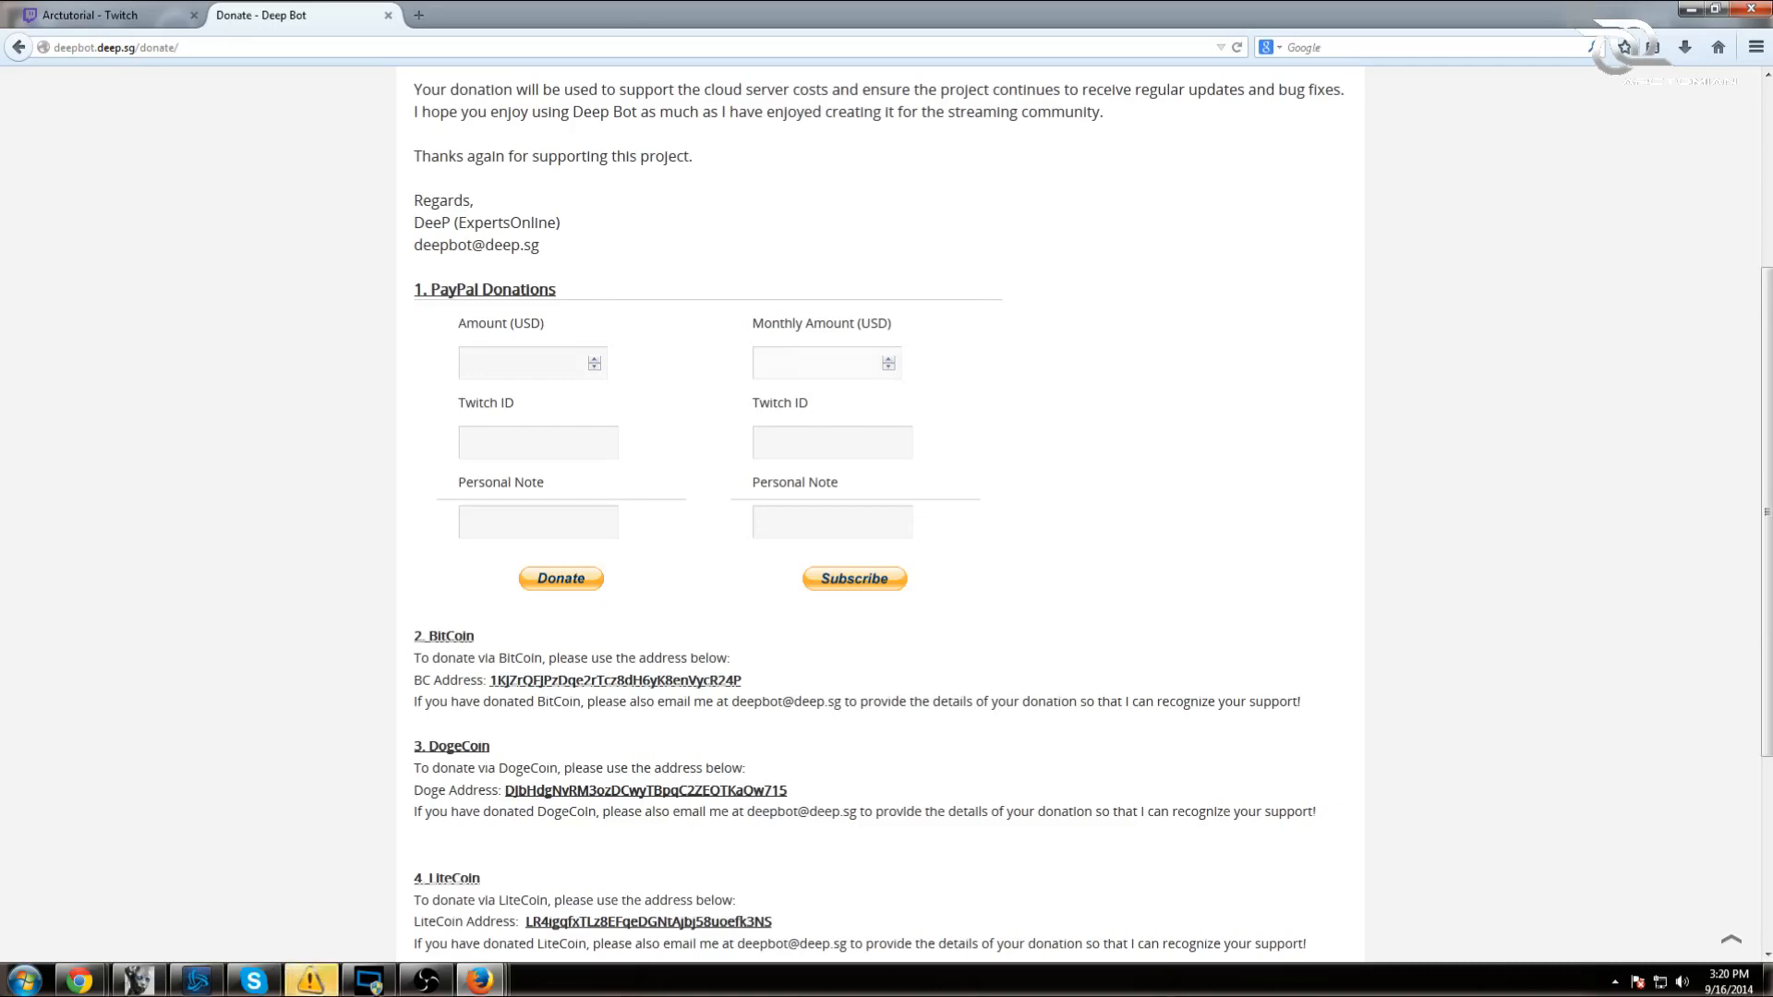
{"action": "scroll", "coordinate": [823, 383], "scroll_direction": "up", "scroll_amount": 4}
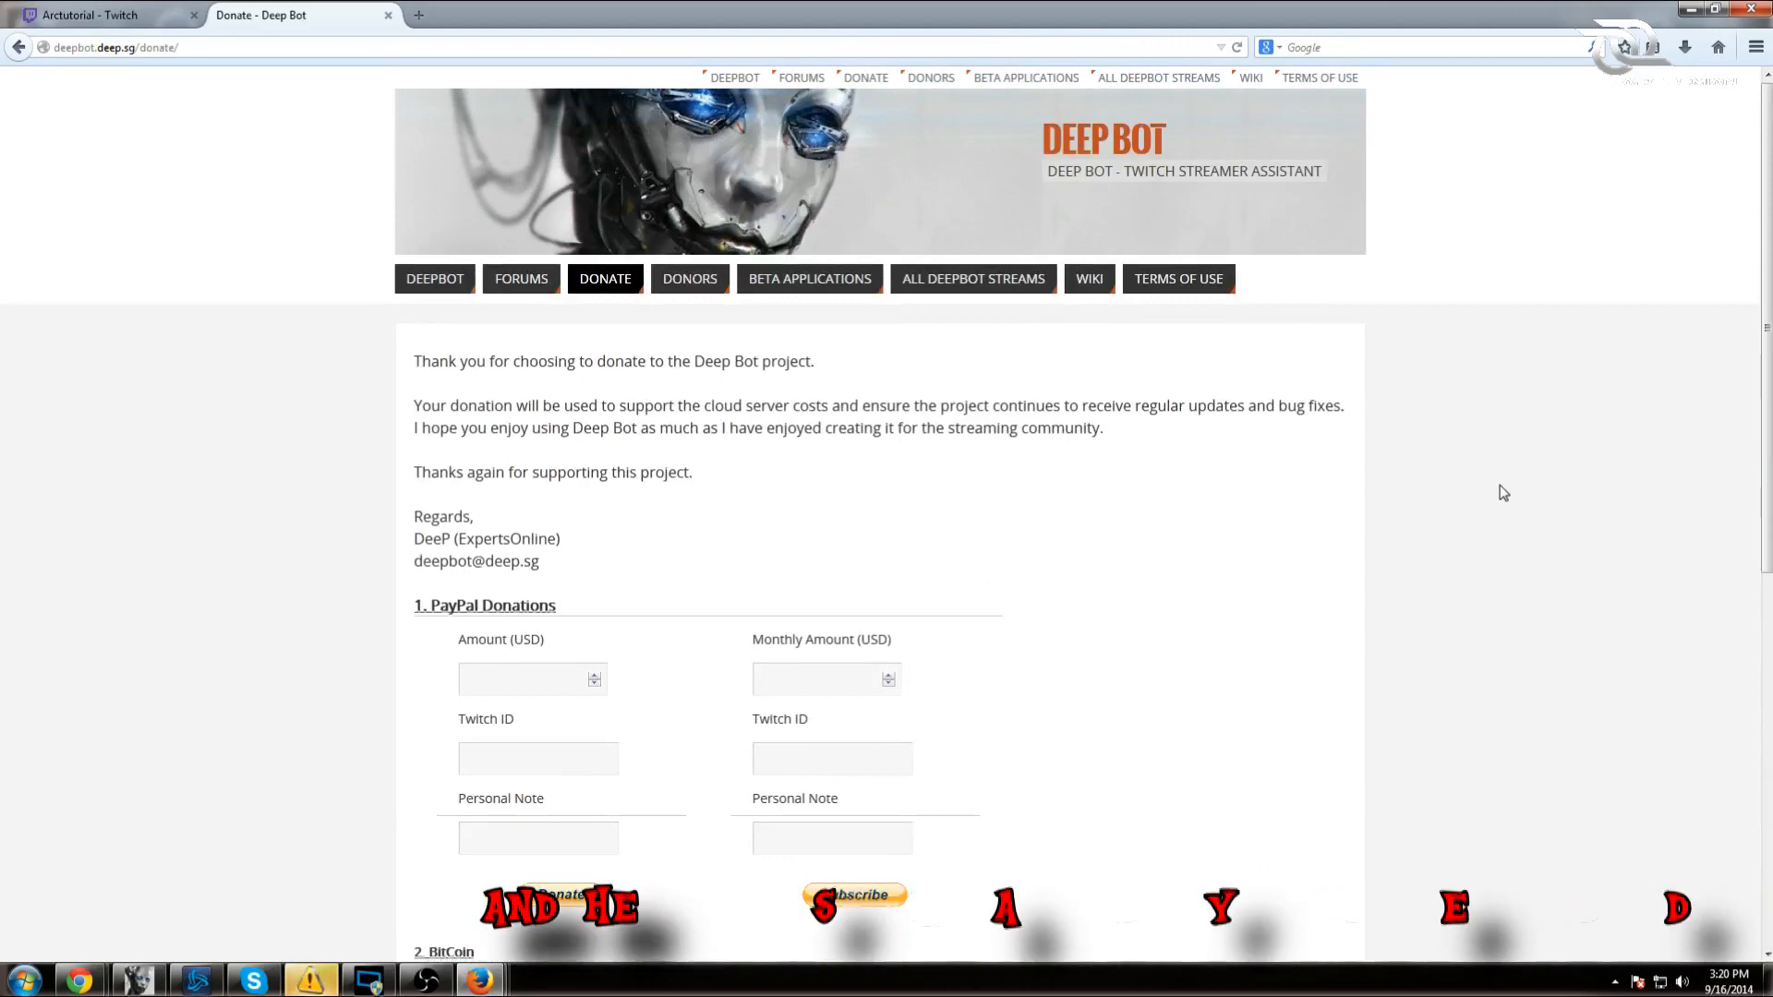
{"action": "scroll", "coordinate": [1487, 499], "scroll_direction": "down", "scroll_amount": 3}
{"action": "scroll", "coordinate": [1299, 519], "scroll_direction": "up", "scroll_amount": 3}
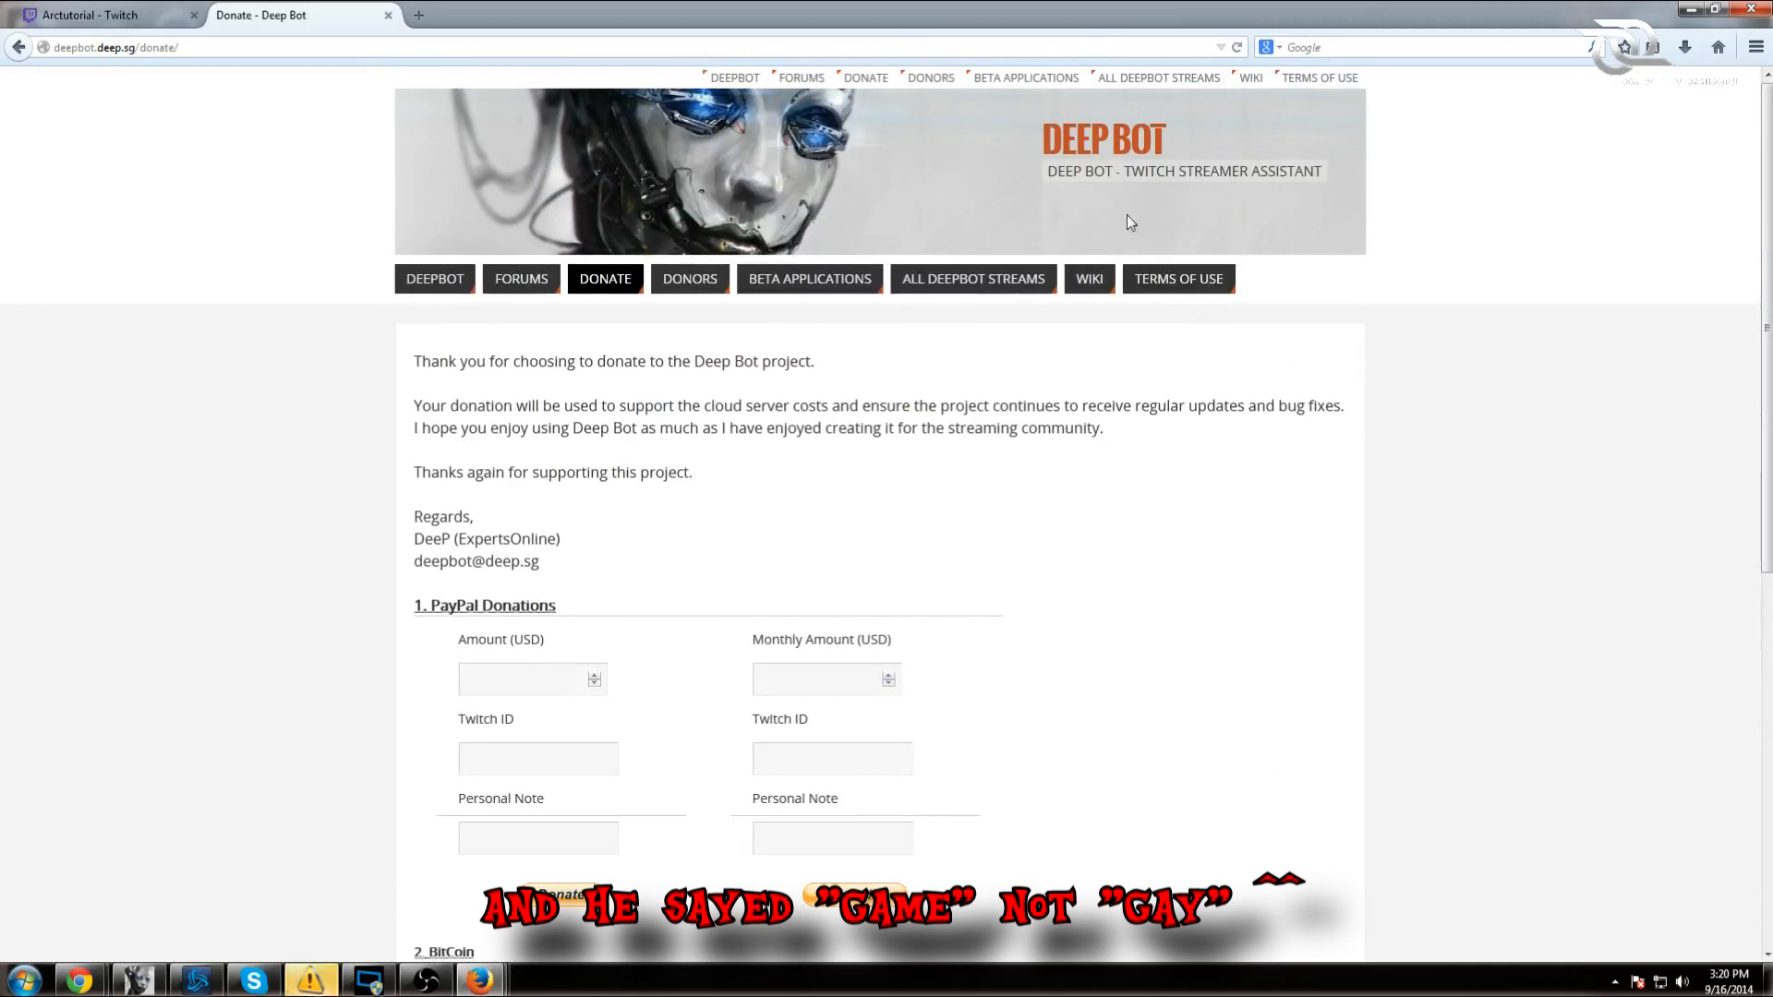
{"action": "scroll", "coordinate": [879, 591], "scroll_direction": "down", "scroll_amount": 3}
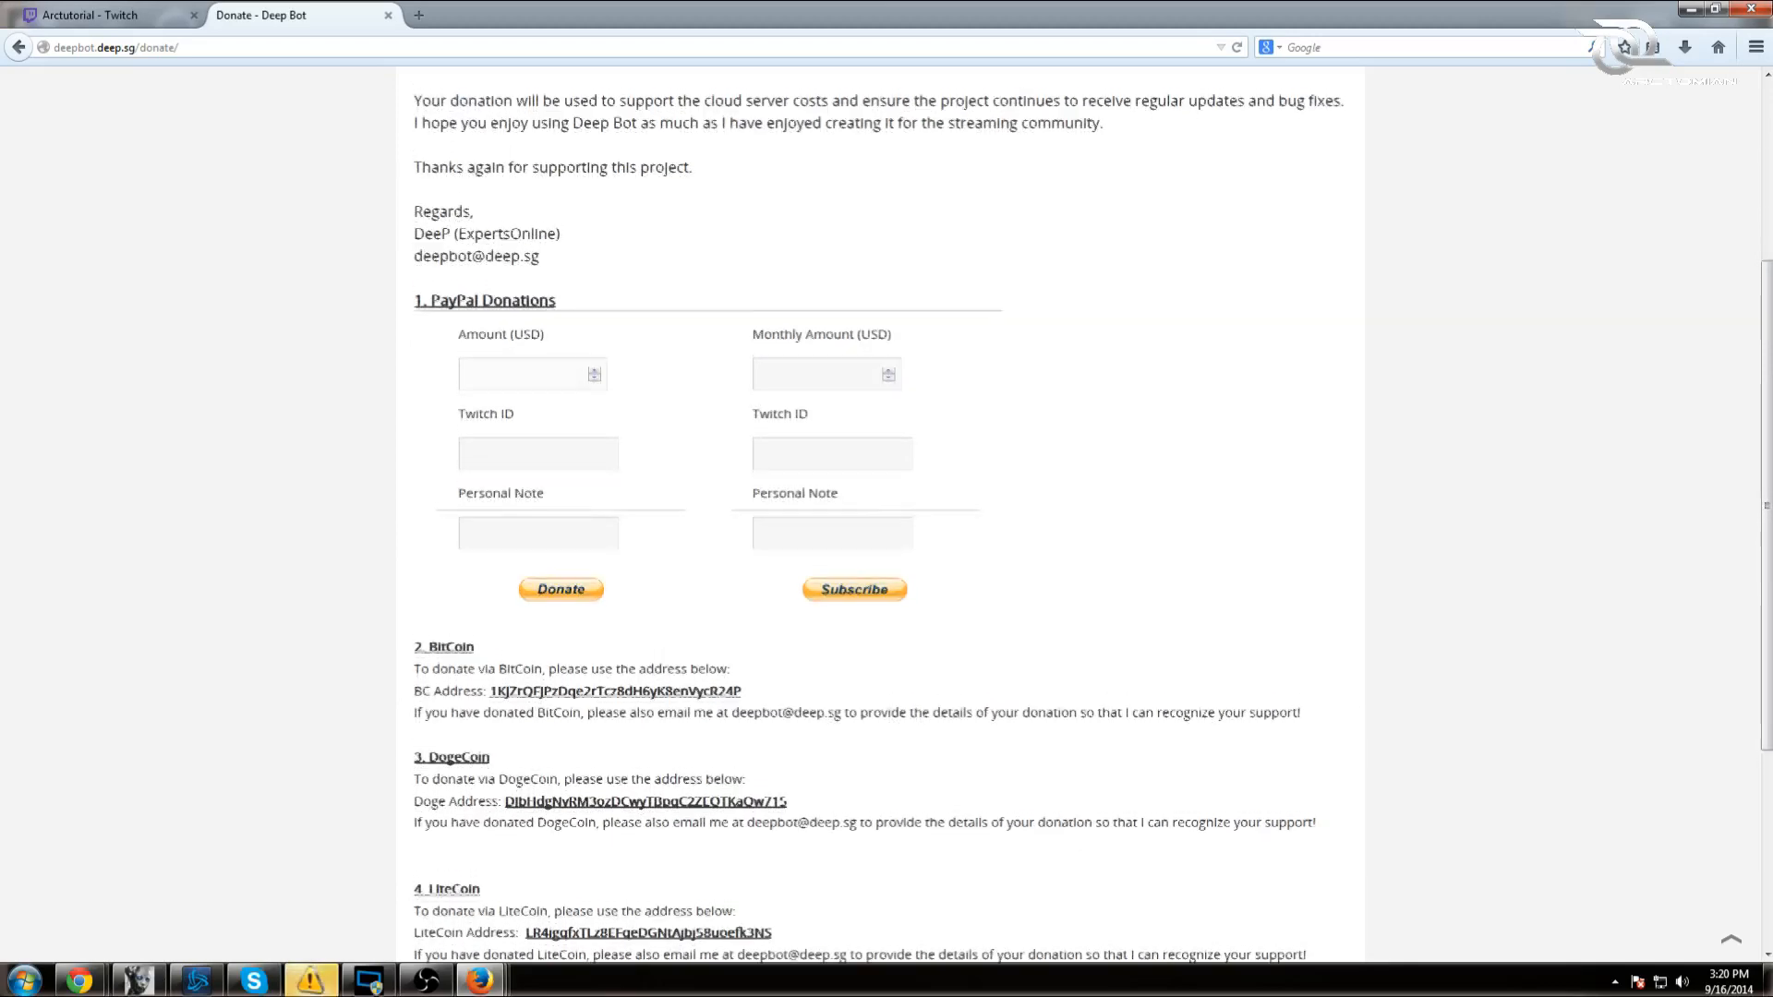
{"action": "scroll", "coordinate": [524, 393], "scroll_direction": "up", "scroll_amount": 3}
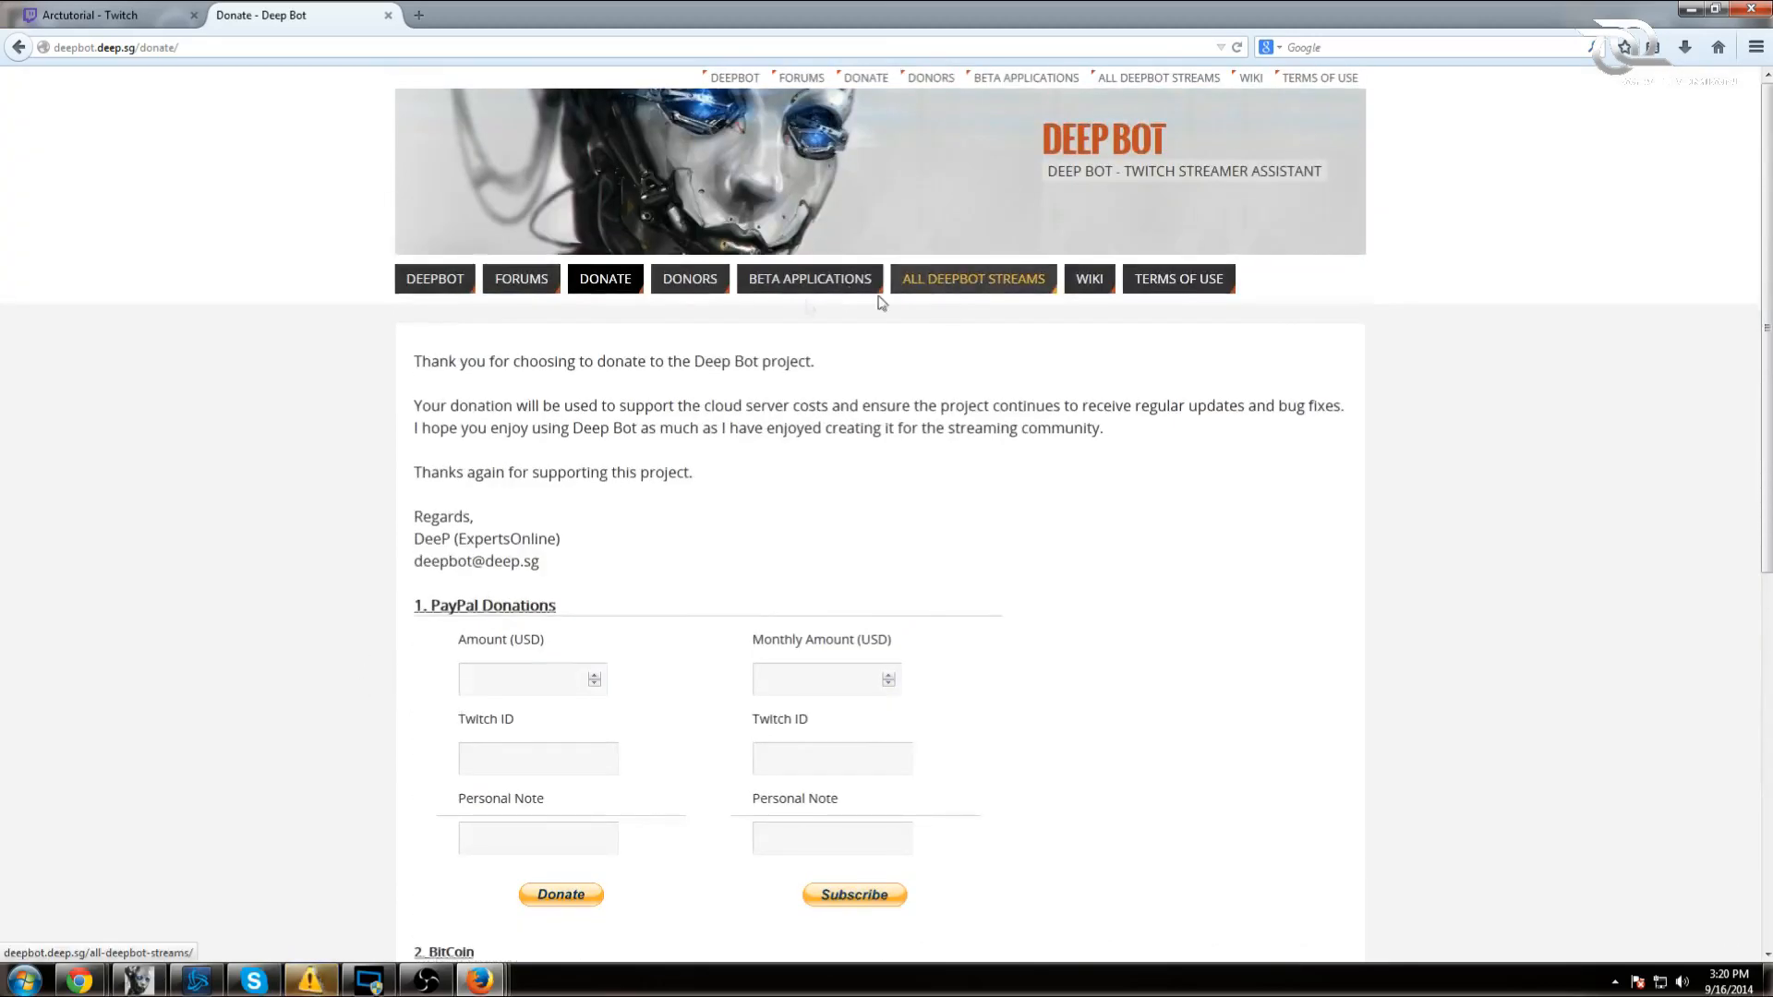
- Open Deep Bot's closed beta applications topic and read the payment terms and the questions applicants must answer
{"action": "left_click", "coordinate": [795, 288]}
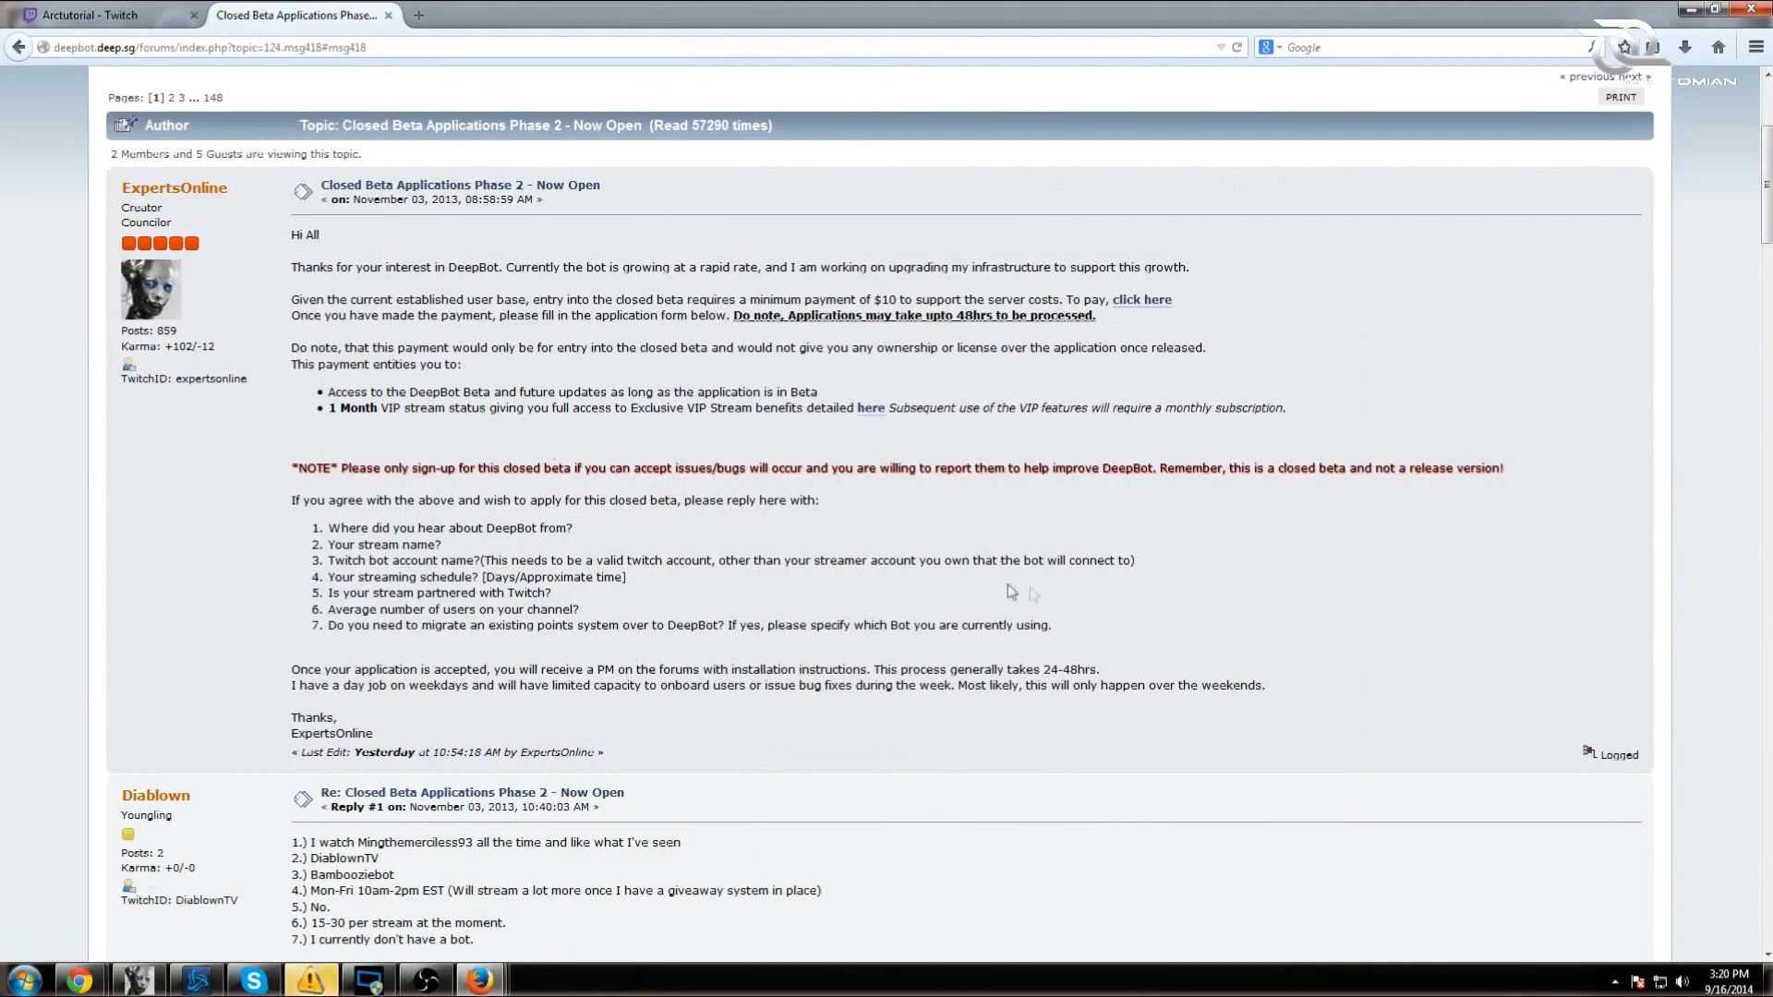
{"action": "left_click_drag", "start_coordinate": [1054, 626], "coordinate": [314, 529]}
{"action": "left_click_drag", "start_coordinate": [328, 528], "coordinate": [585, 532]}
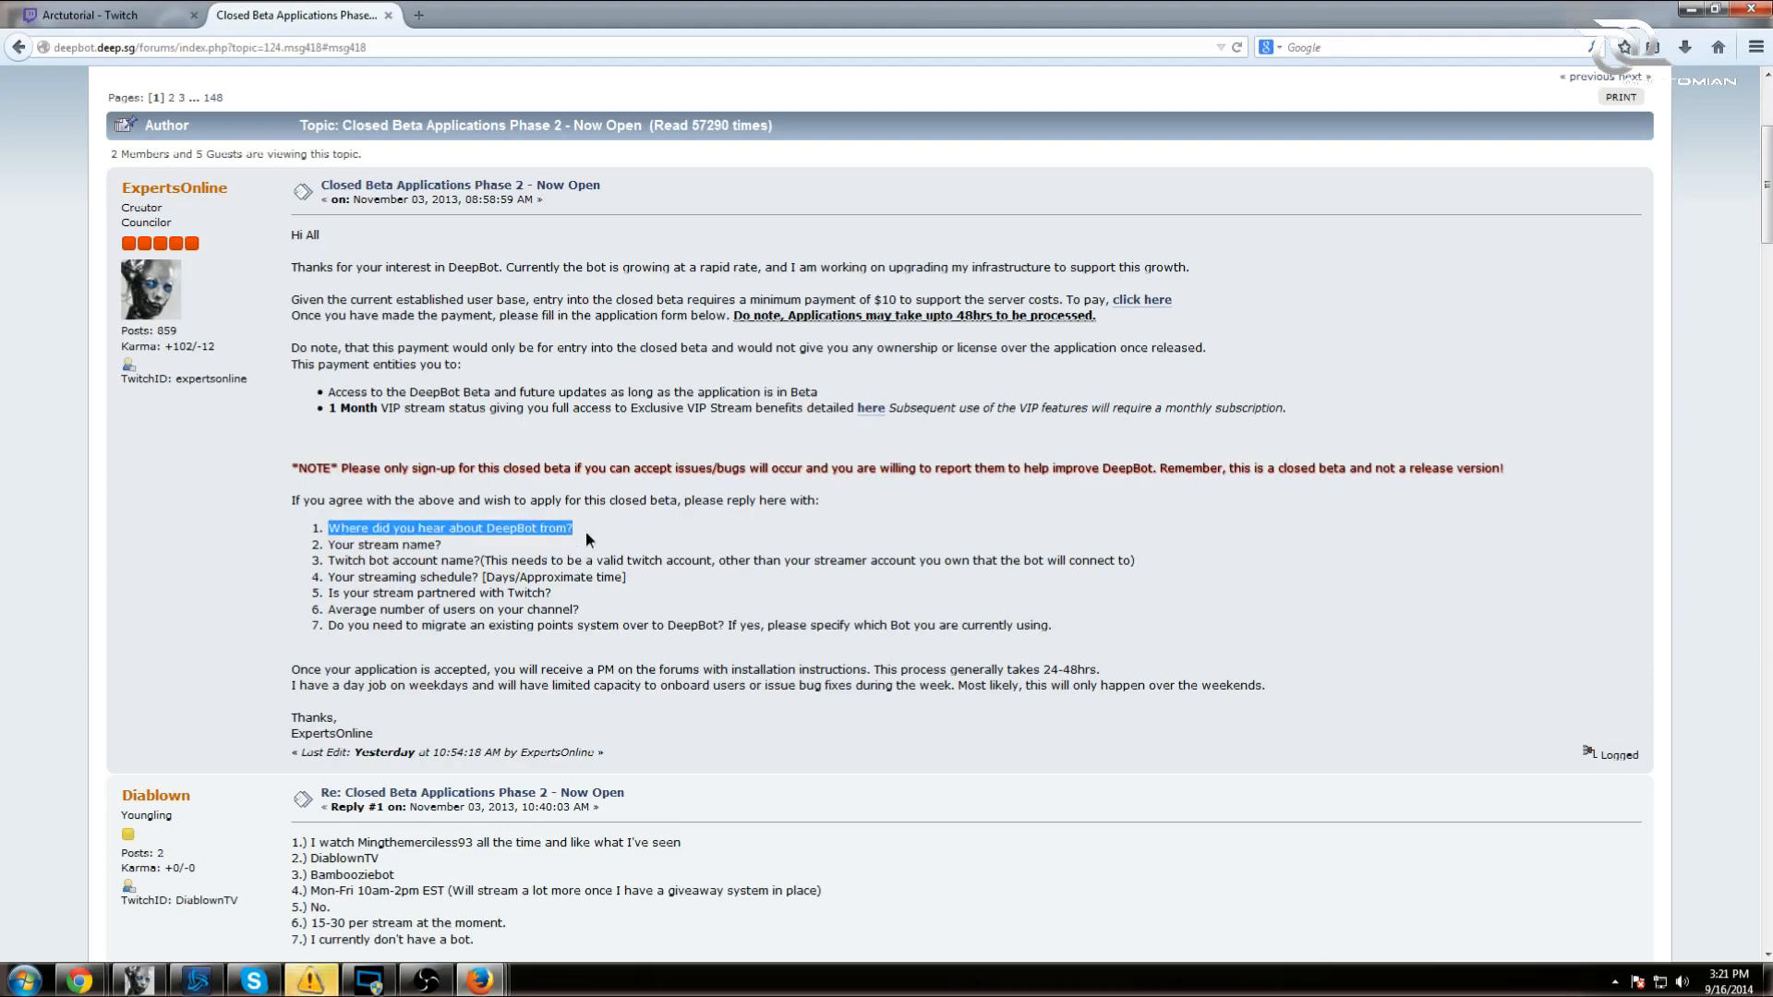
{"action": "left_click", "coordinate": [579, 521]}
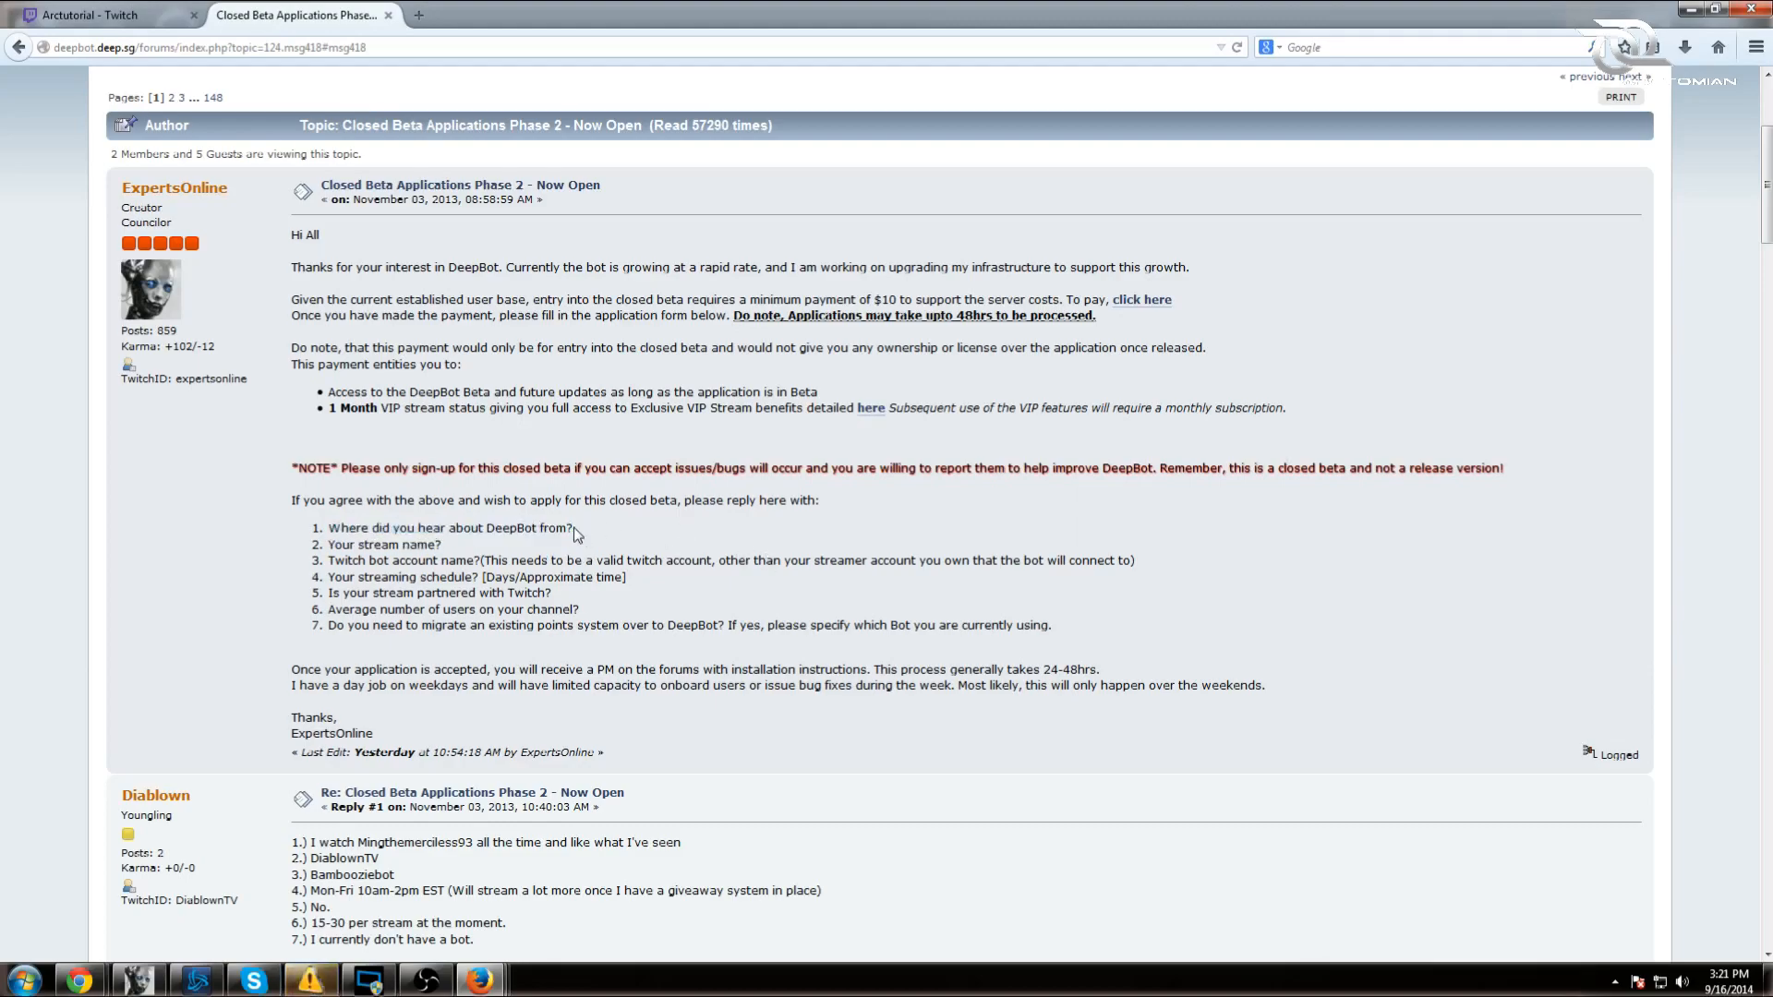
{"action": "scroll", "coordinate": [573, 528], "scroll_direction": "down", "scroll_amount": 5}
{"action": "scroll", "coordinate": [574, 533], "scroll_direction": "up", "scroll_amount": 5}
{"action": "scroll", "coordinate": [428, 592], "scroll_direction": "down", "scroll_amount": 2}
{"action": "scroll", "coordinate": [428, 592], "scroll_direction": "up", "scroll_amount": 4}
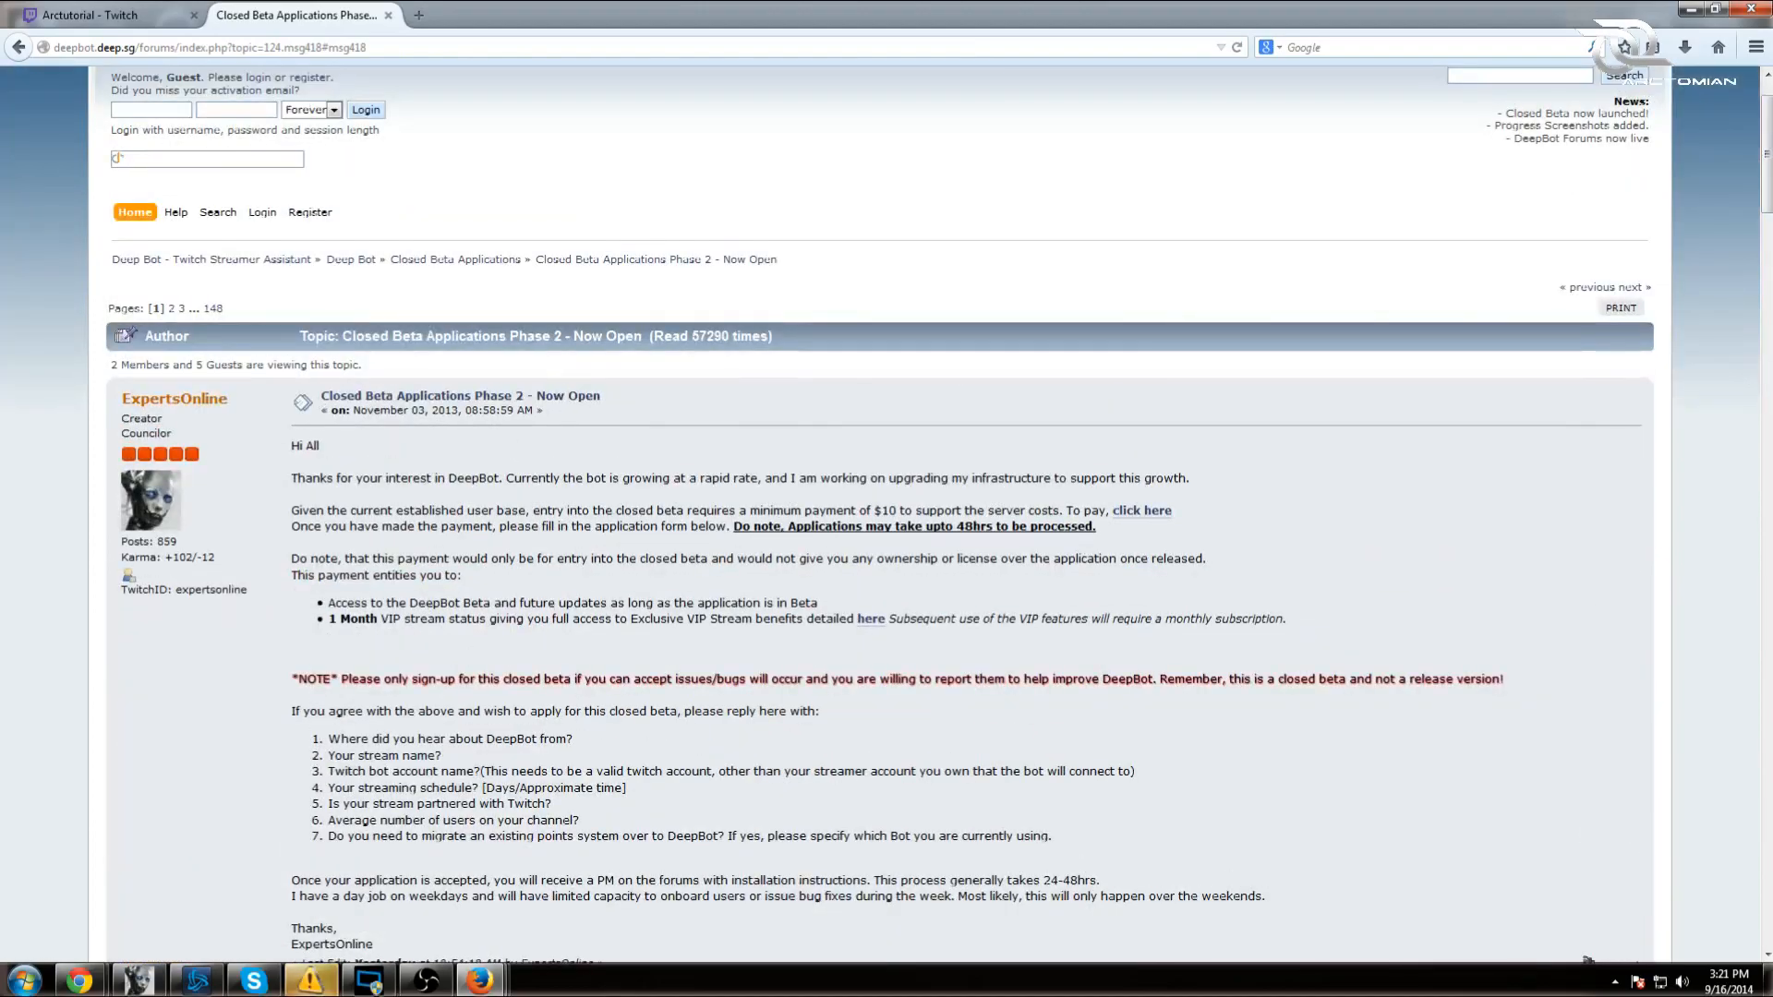
{"action": "scroll", "coordinate": [877, 517], "scroll_direction": "down", "scroll_amount": 1}
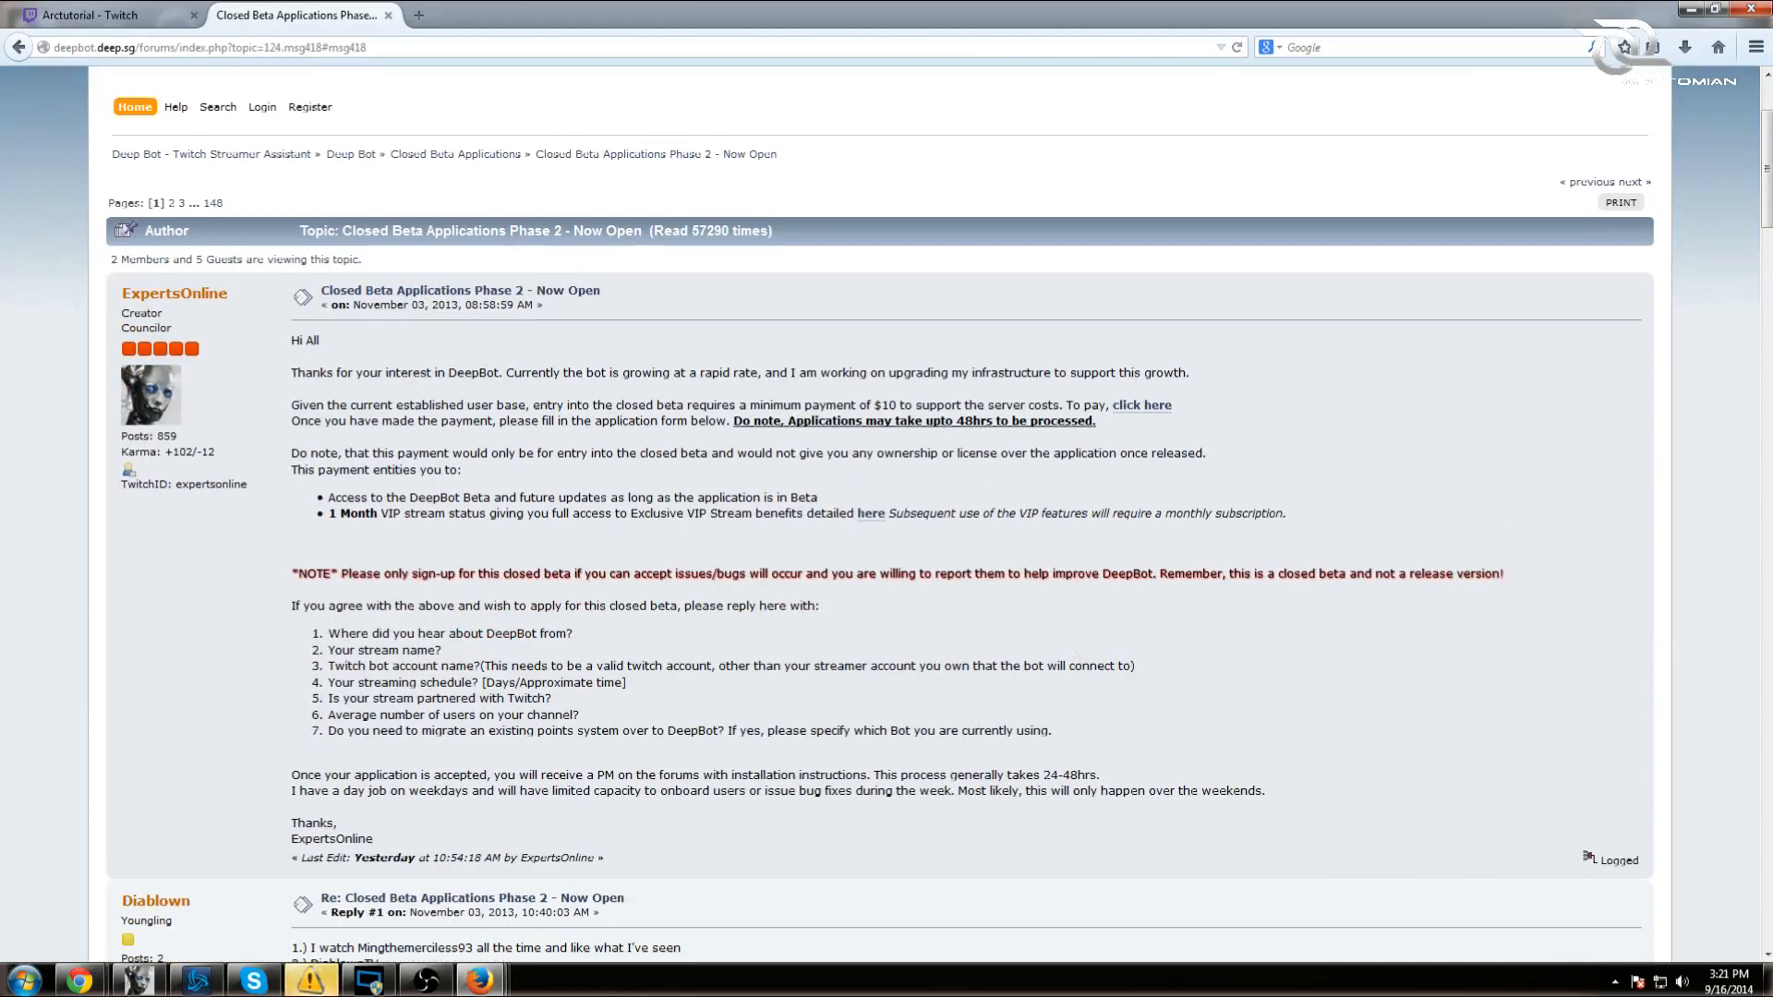
{"action": "scroll", "coordinate": [663, 645], "scroll_direction": "up", "scroll_amount": 2}
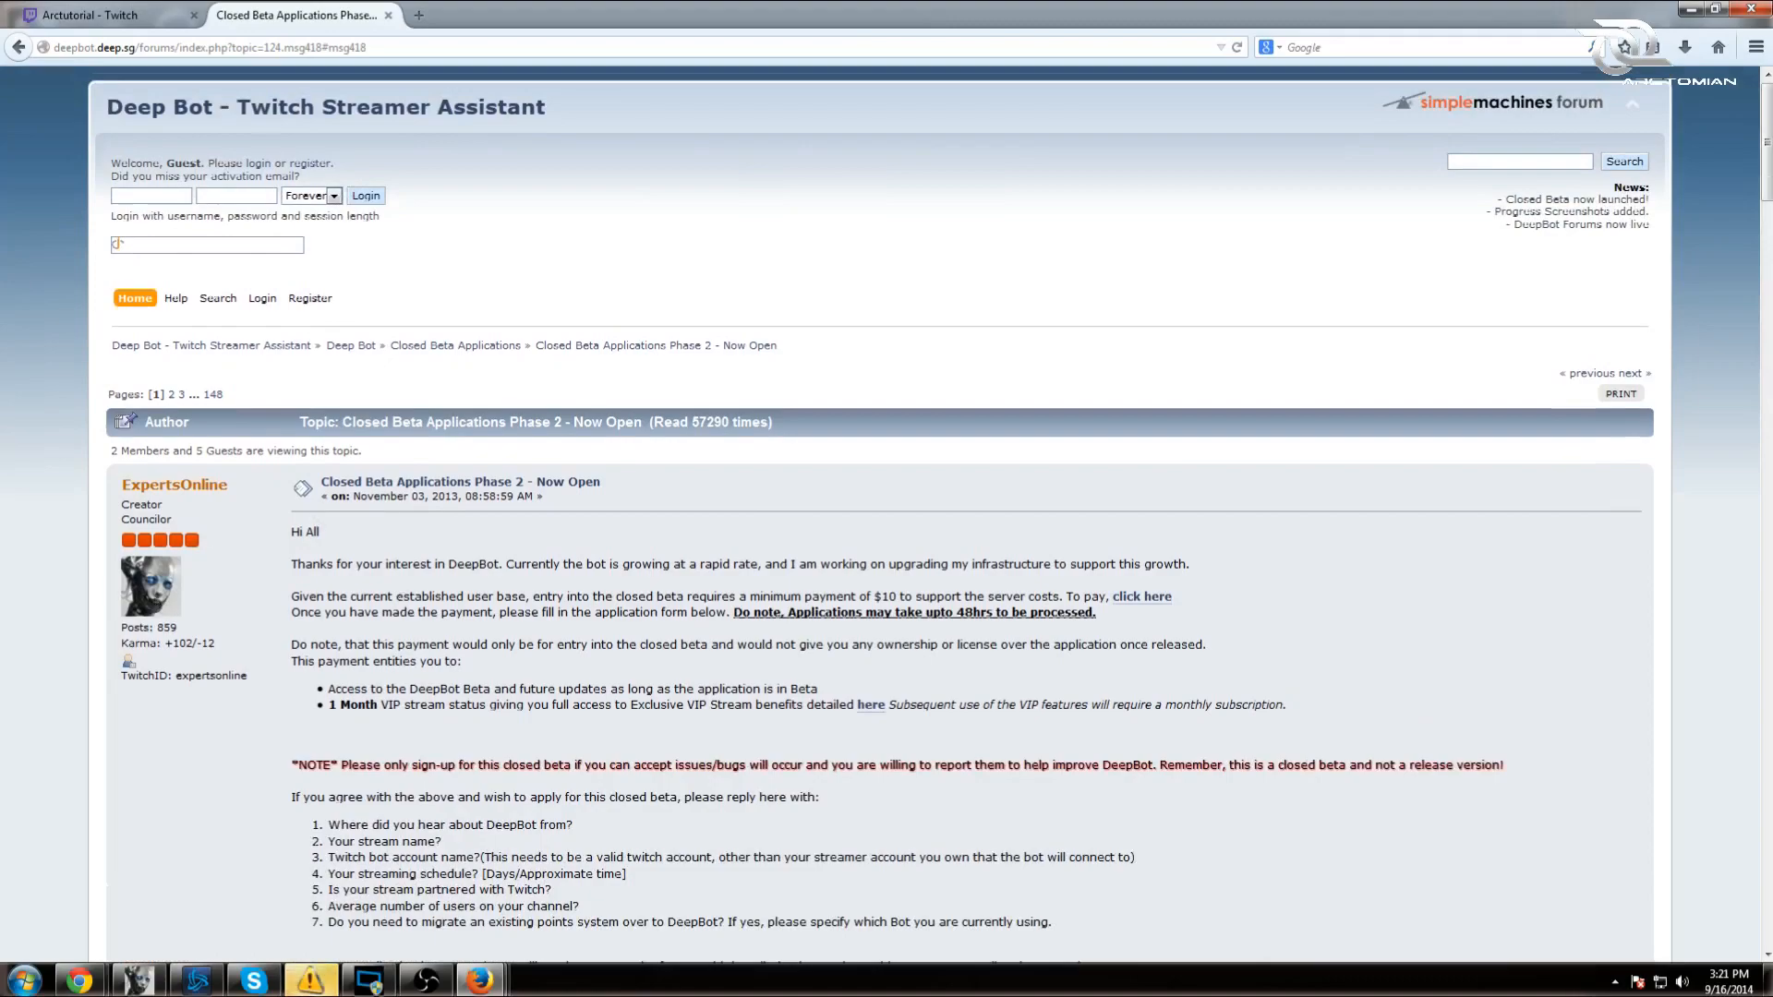
{"action": "scroll", "coordinate": [497, 552], "scroll_direction": "down", "scroll_amount": 5}
{"action": "scroll", "coordinate": [496, 553], "scroll_direction": "up", "scroll_amount": 4}
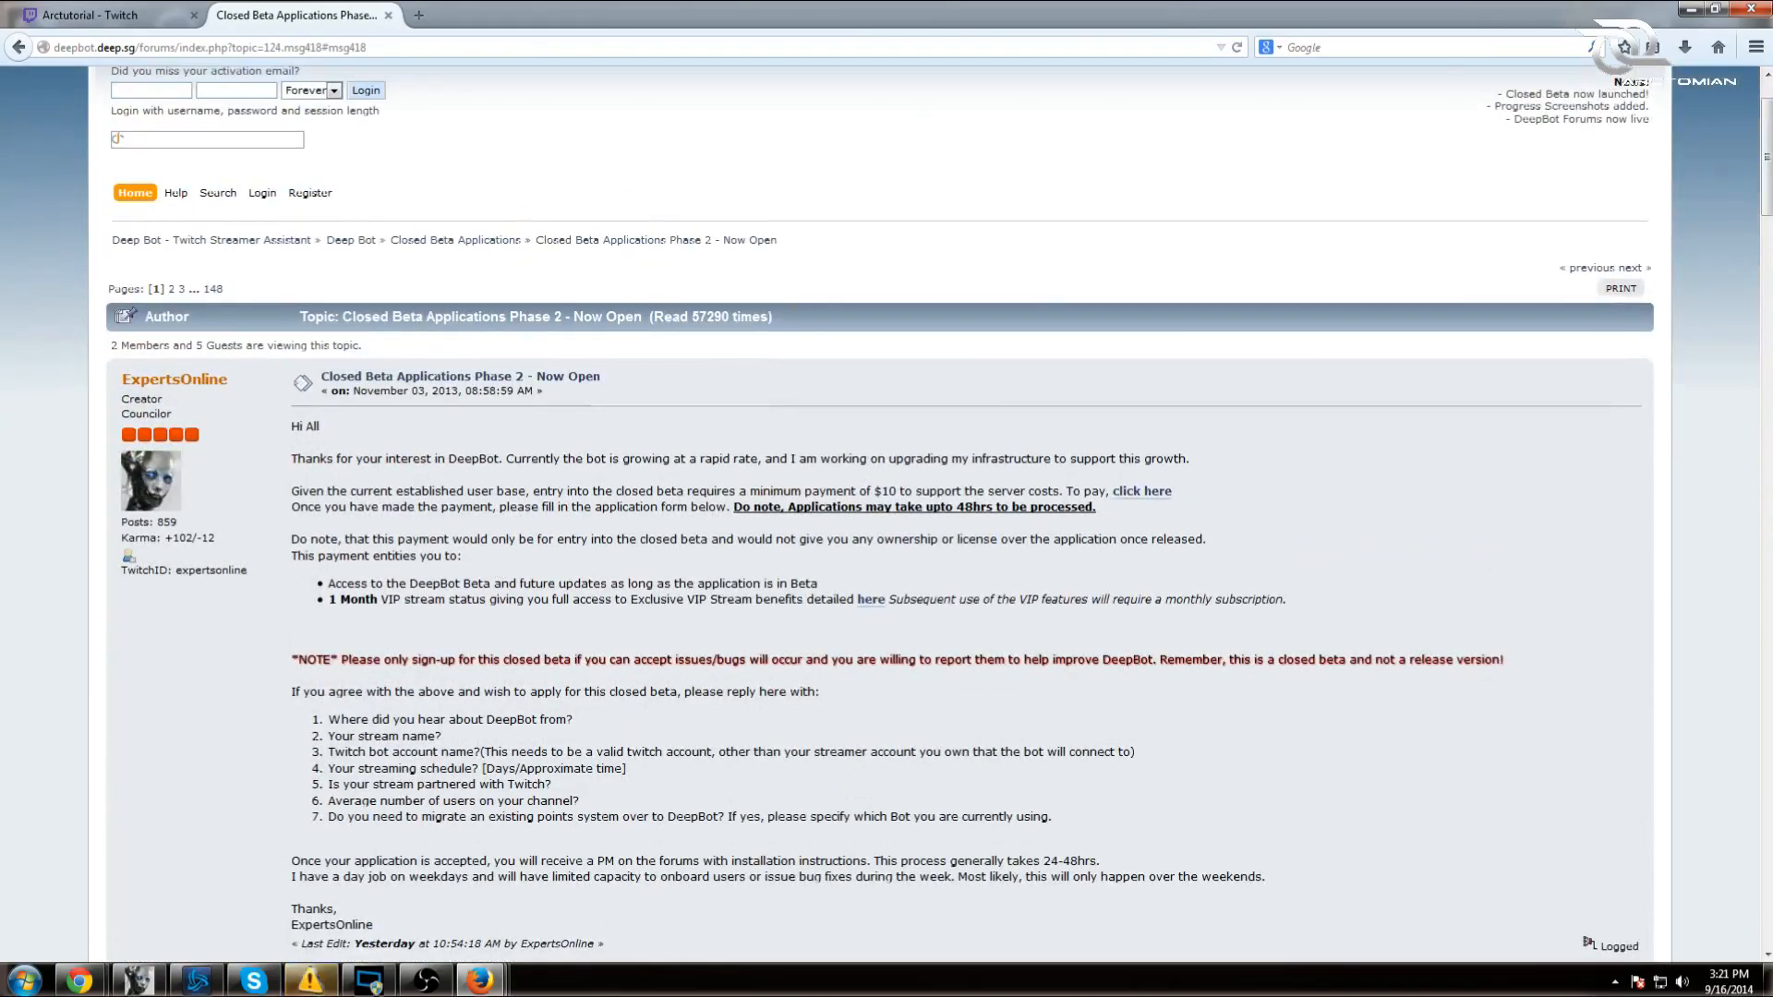
{"action": "scroll", "coordinate": [504, 577], "scroll_direction": "up", "scroll_amount": 1}
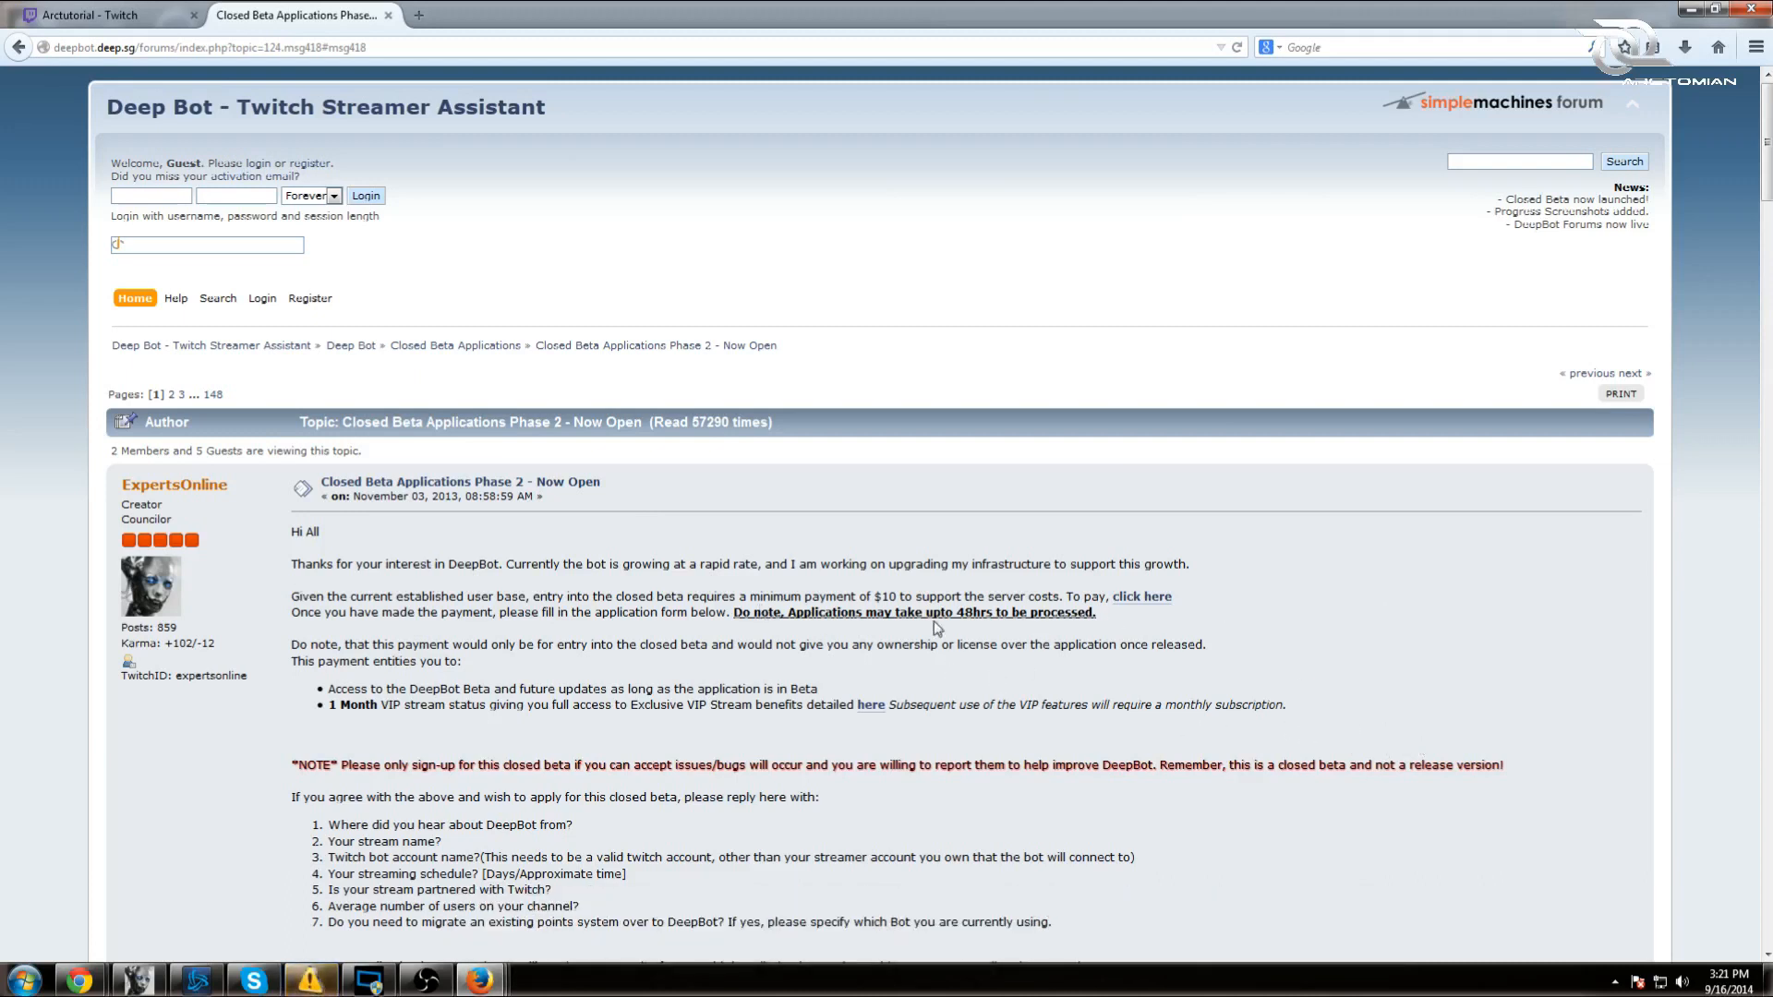
{"action": "scroll", "coordinate": [632, 796], "scroll_direction": "down", "scroll_amount": 3}
{"action": "scroll", "coordinate": [632, 796], "scroll_direction": "up", "scroll_amount": 3}
- Return to the Deep Bot donation page and open the site's forum index
{"action": "left_click", "coordinate": [11, 50]}
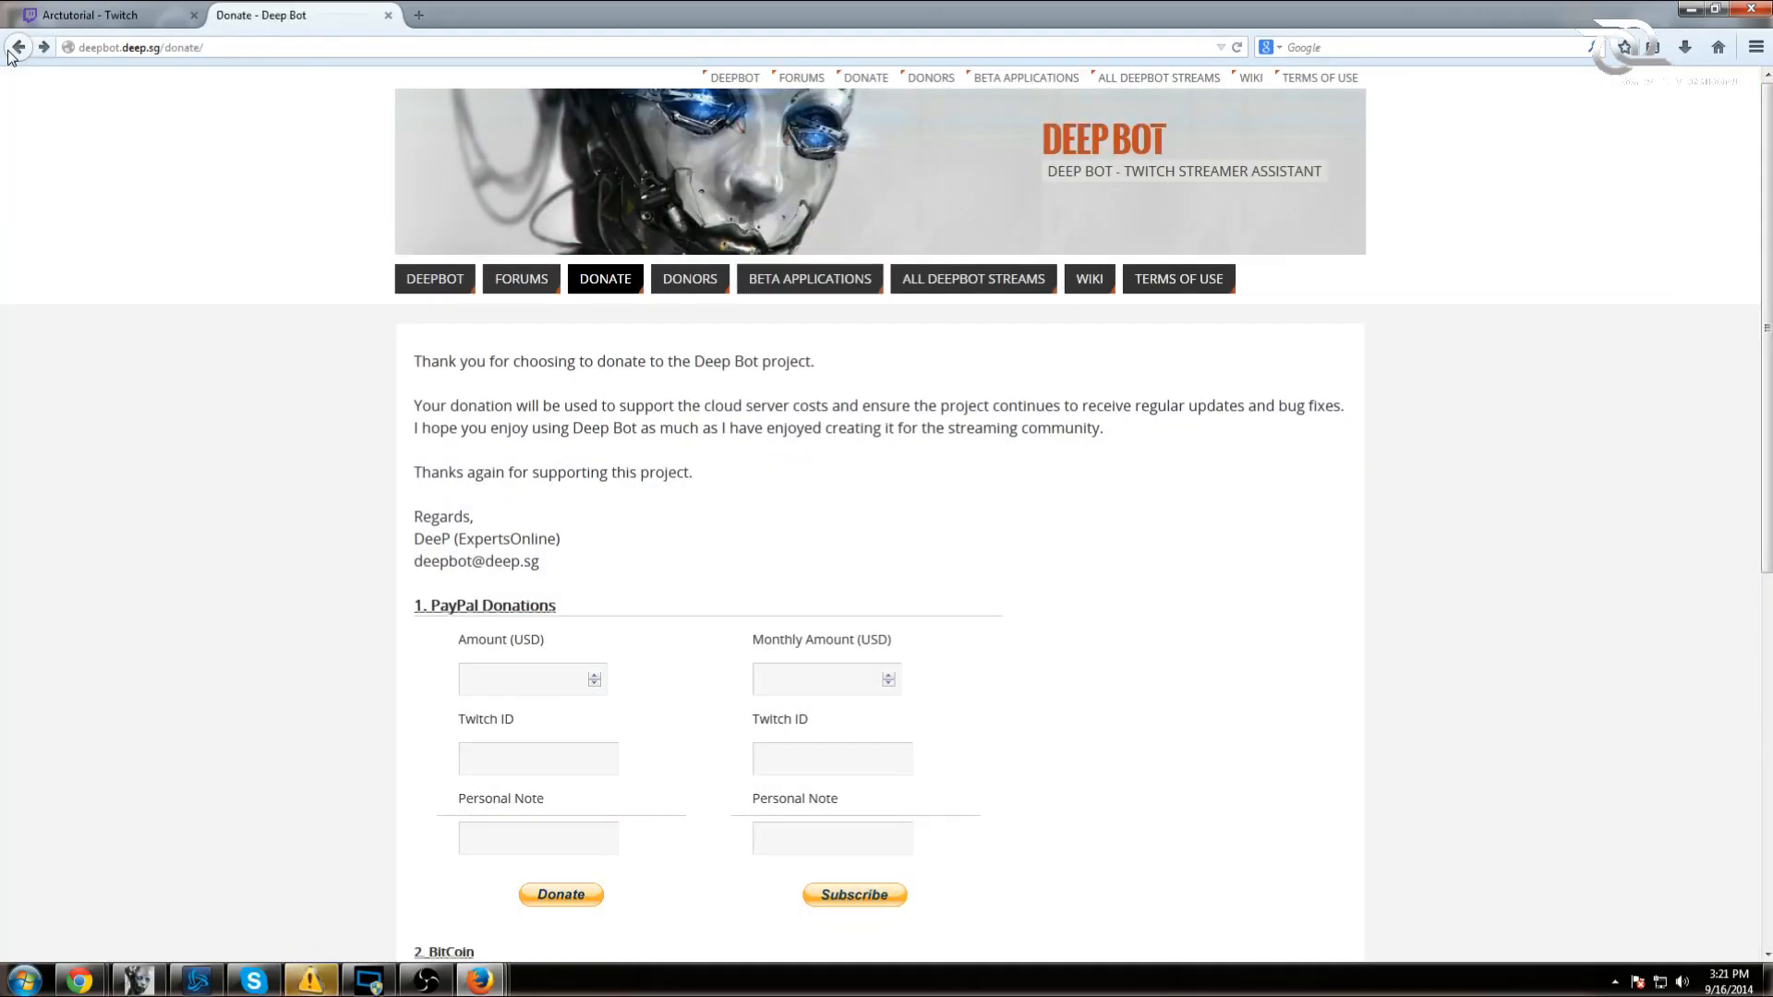
{"action": "left_click", "coordinate": [523, 278]}
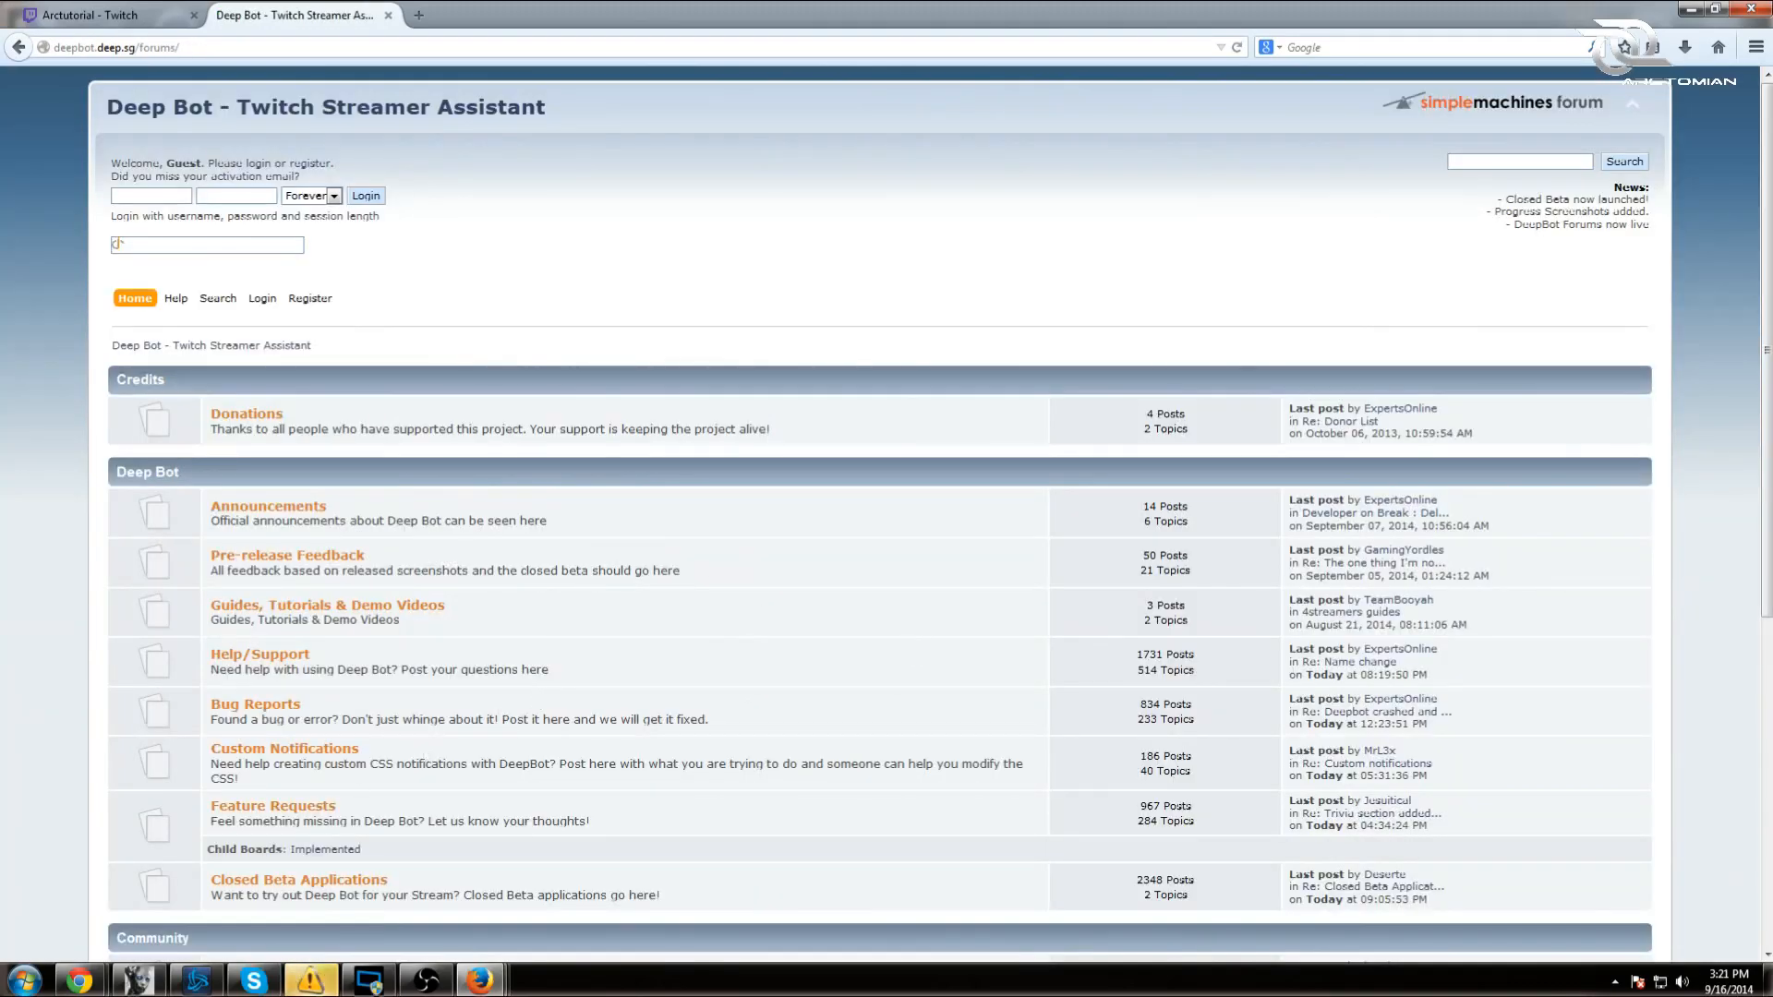
- Open the New Donation Notification Functionality topic in Feature Requests and examine the details VIP streams must send and the creator's profile
{"action": "left_click", "coordinate": [294, 809]}
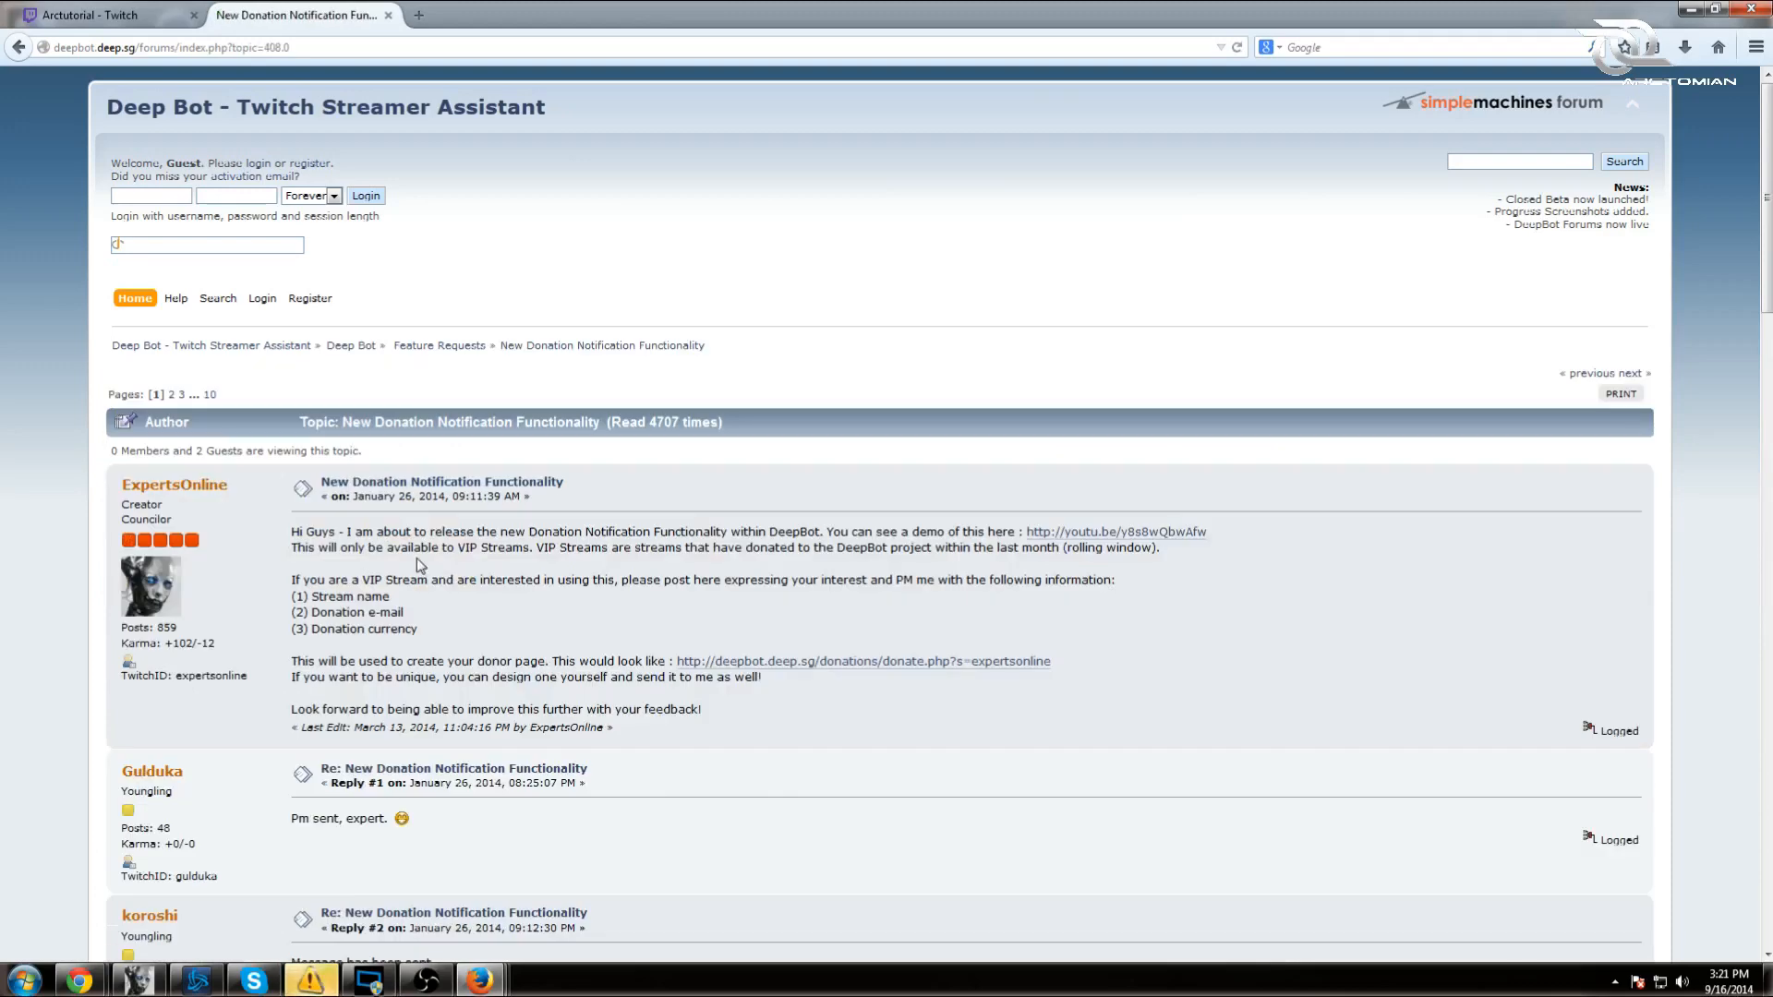
{"action": "left_click_drag", "start_coordinate": [425, 628], "coordinate": [292, 595]}
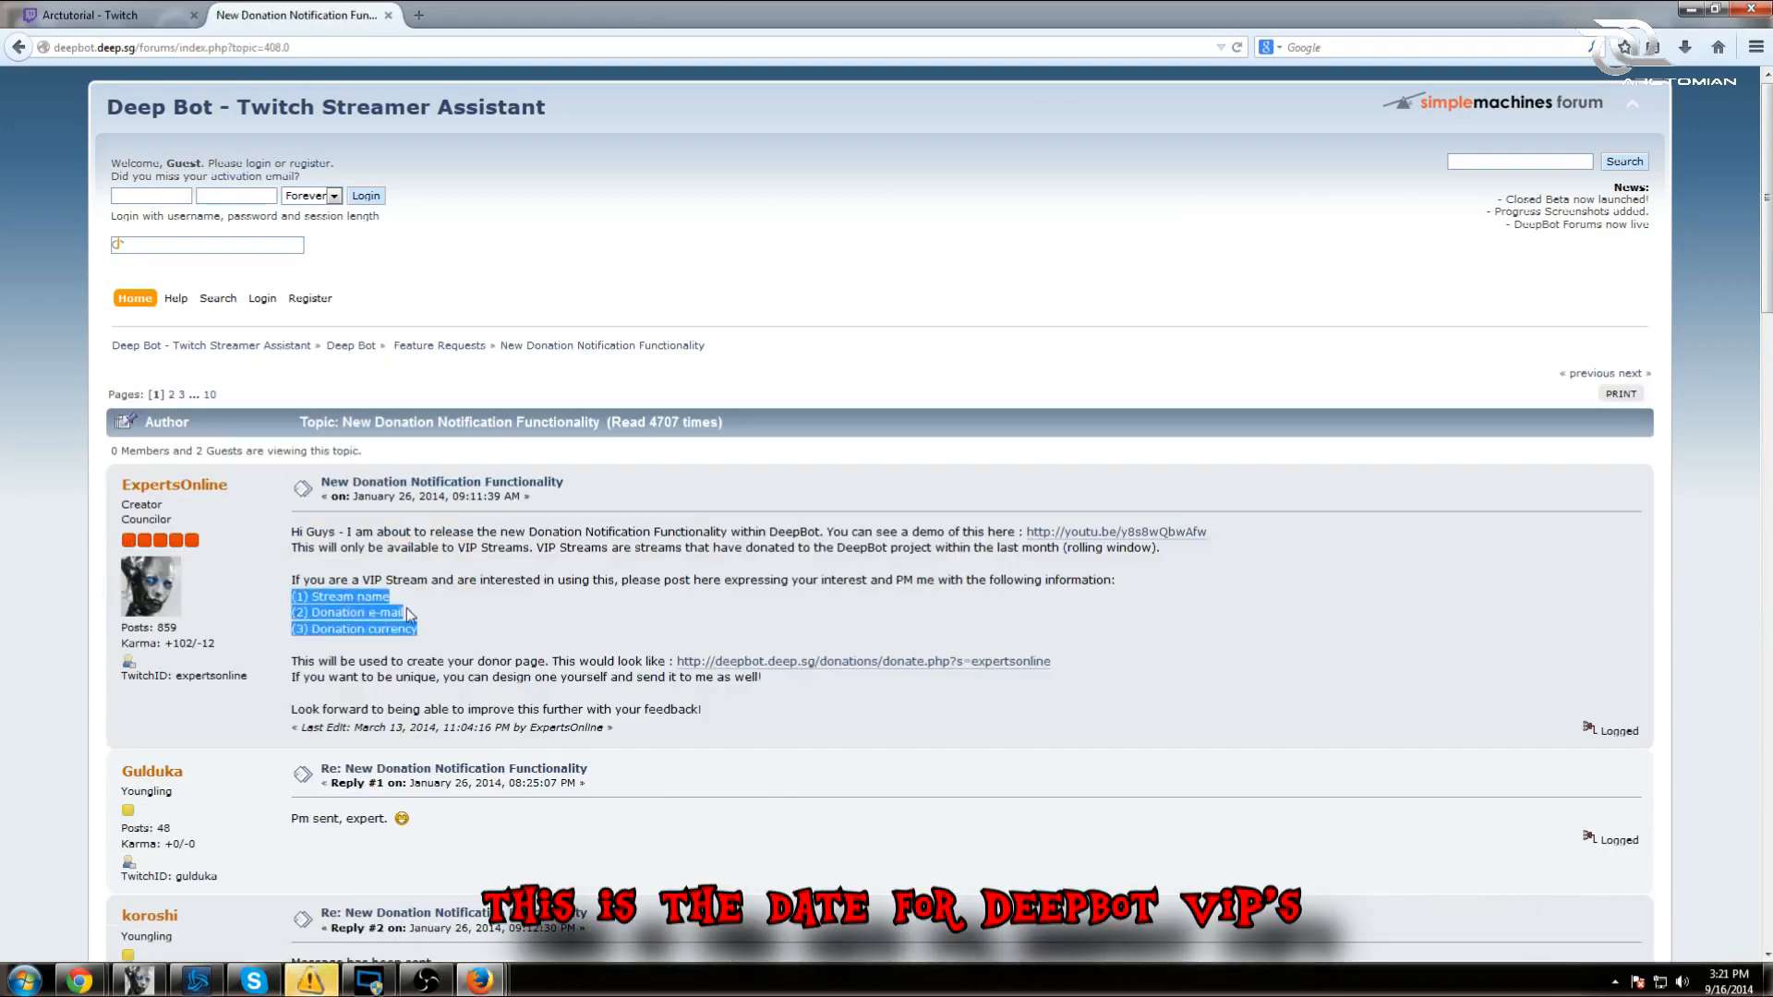
{"action": "left_click", "coordinate": [148, 600]}
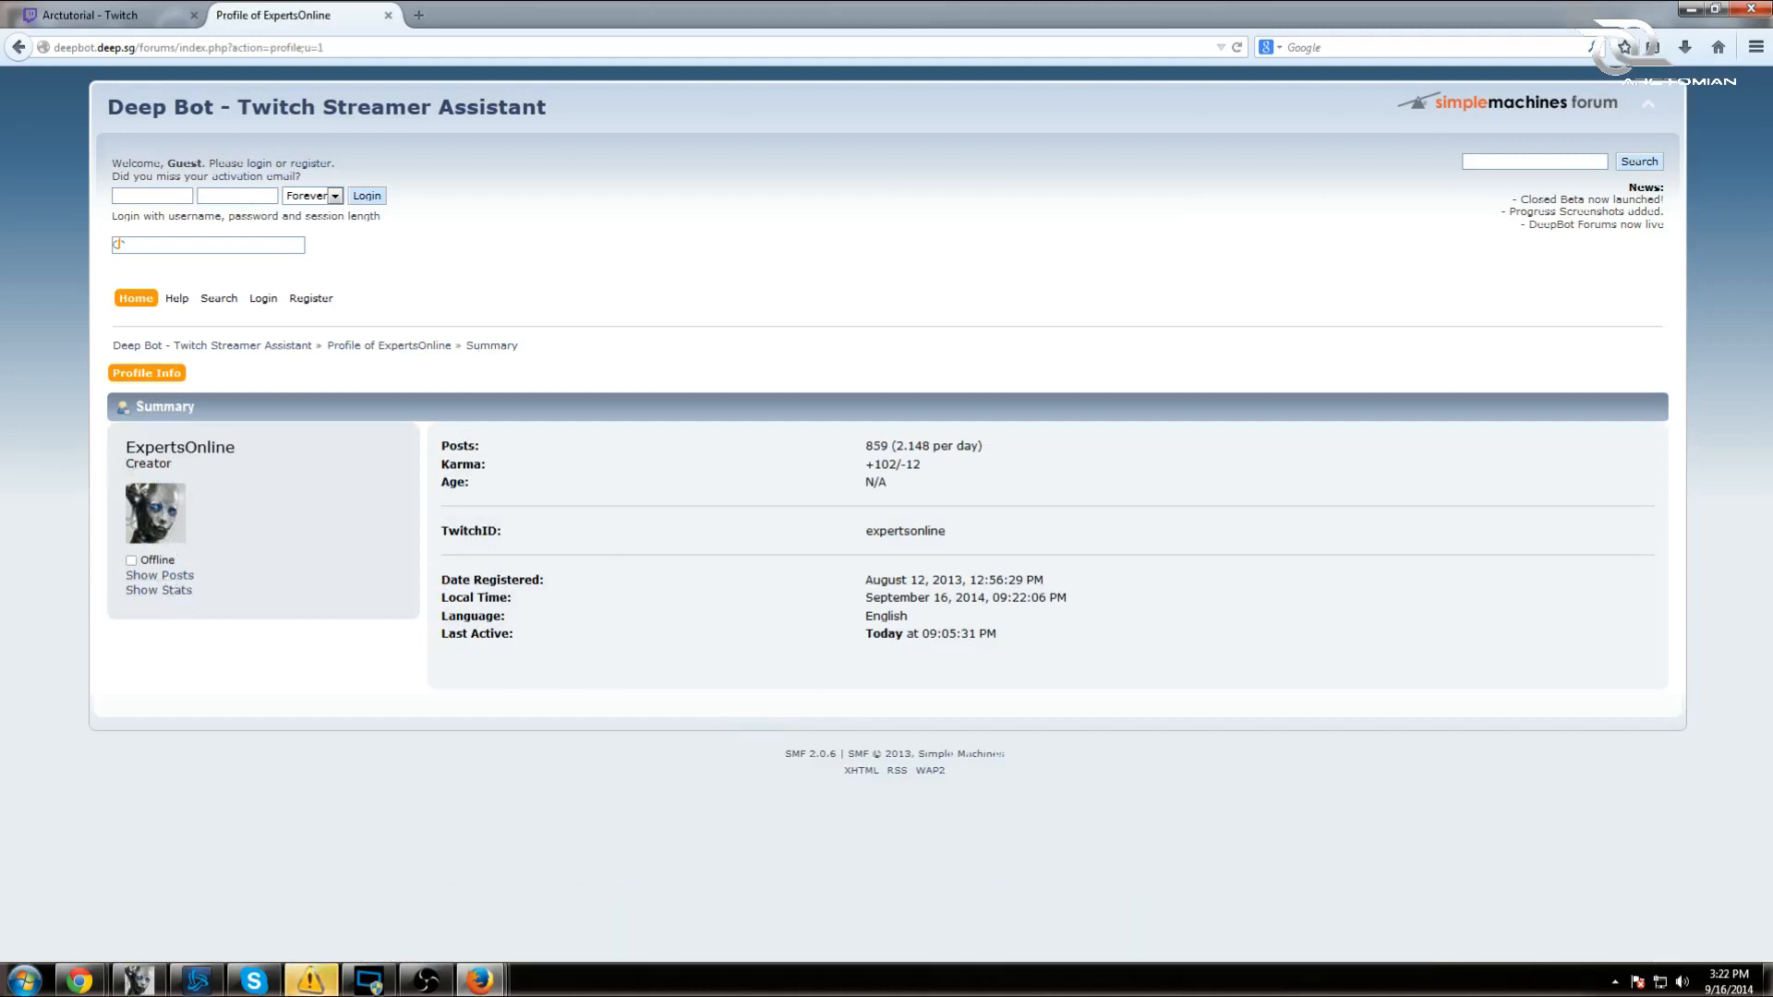
{"action": "left_click", "coordinate": [19, 47]}
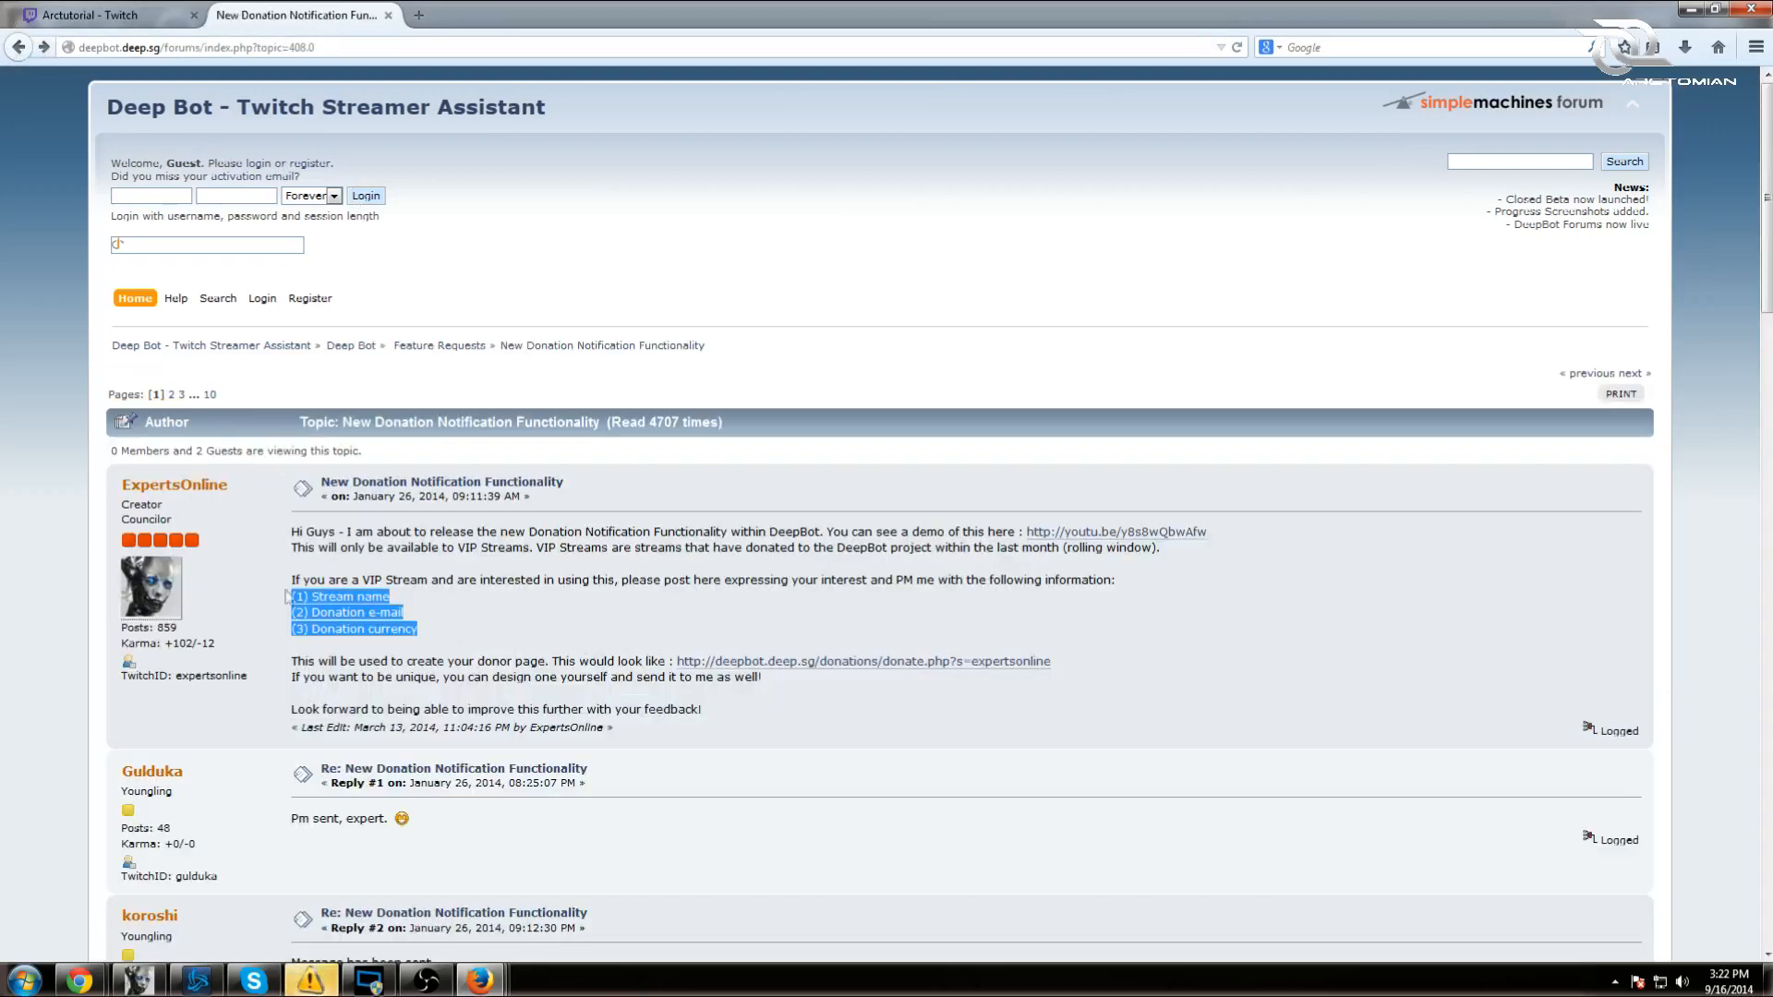
{"action": "left_click", "coordinate": [436, 606]}
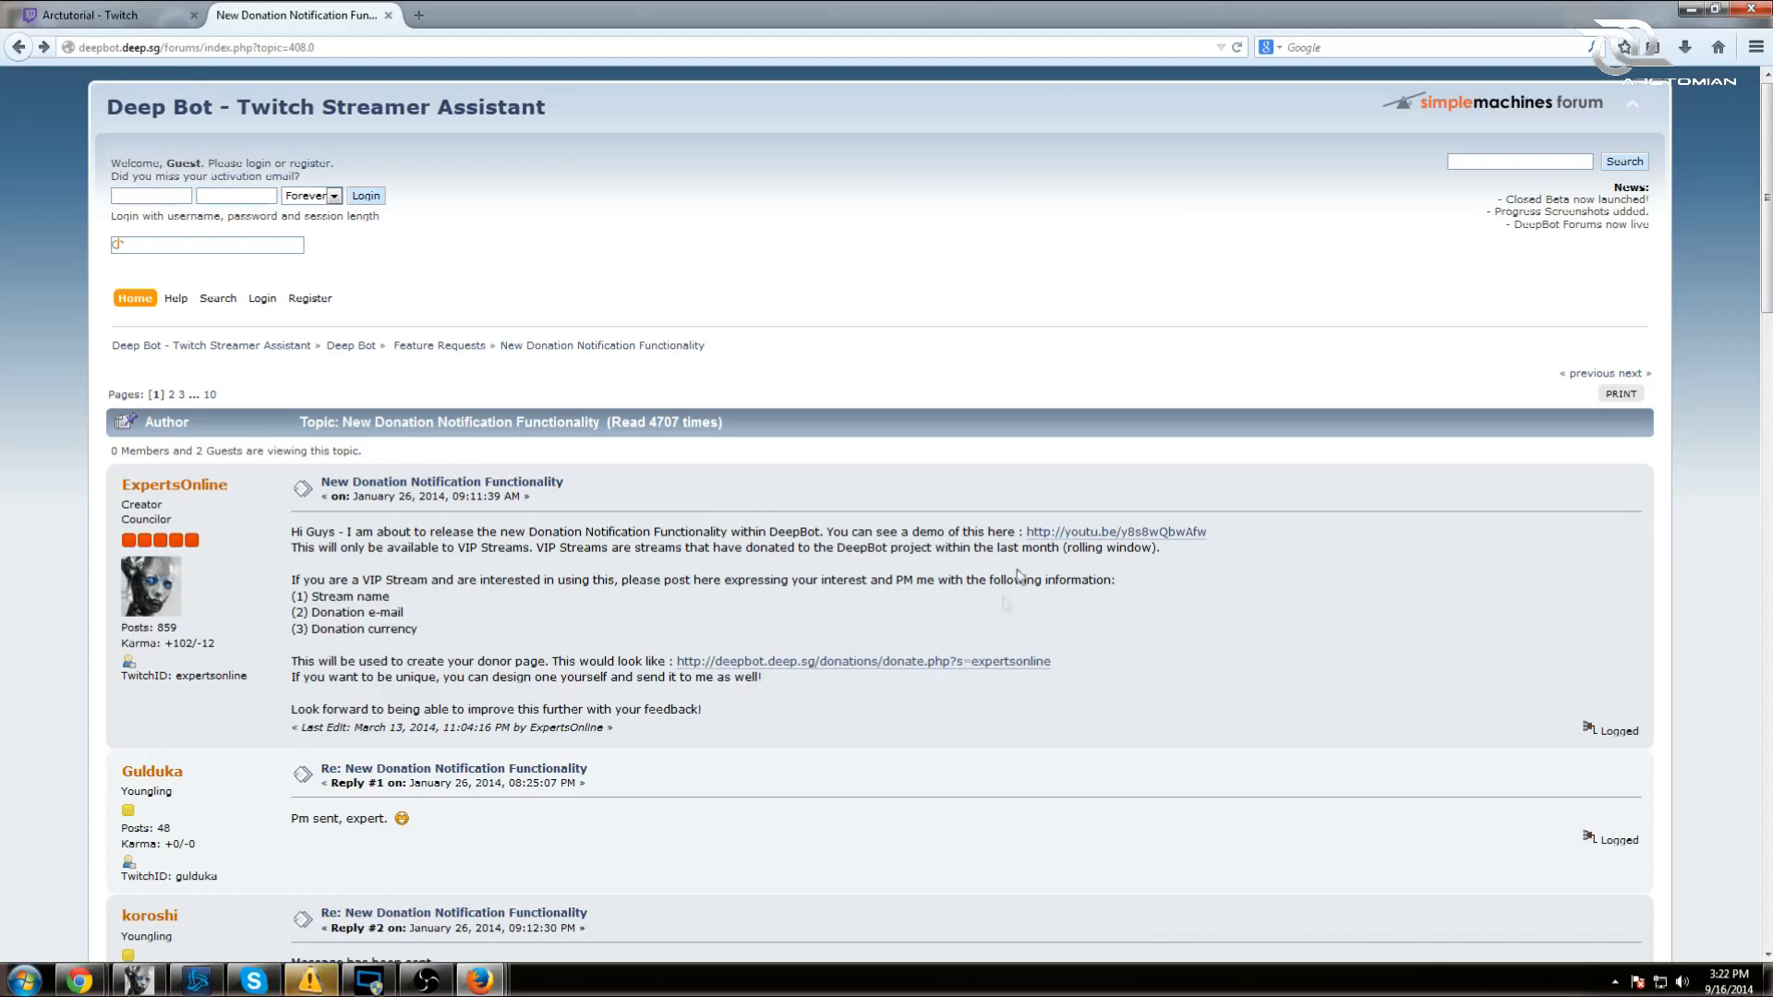
{"action": "left_click", "coordinate": [418, 15]}
{"action": "type", "text": "www"}
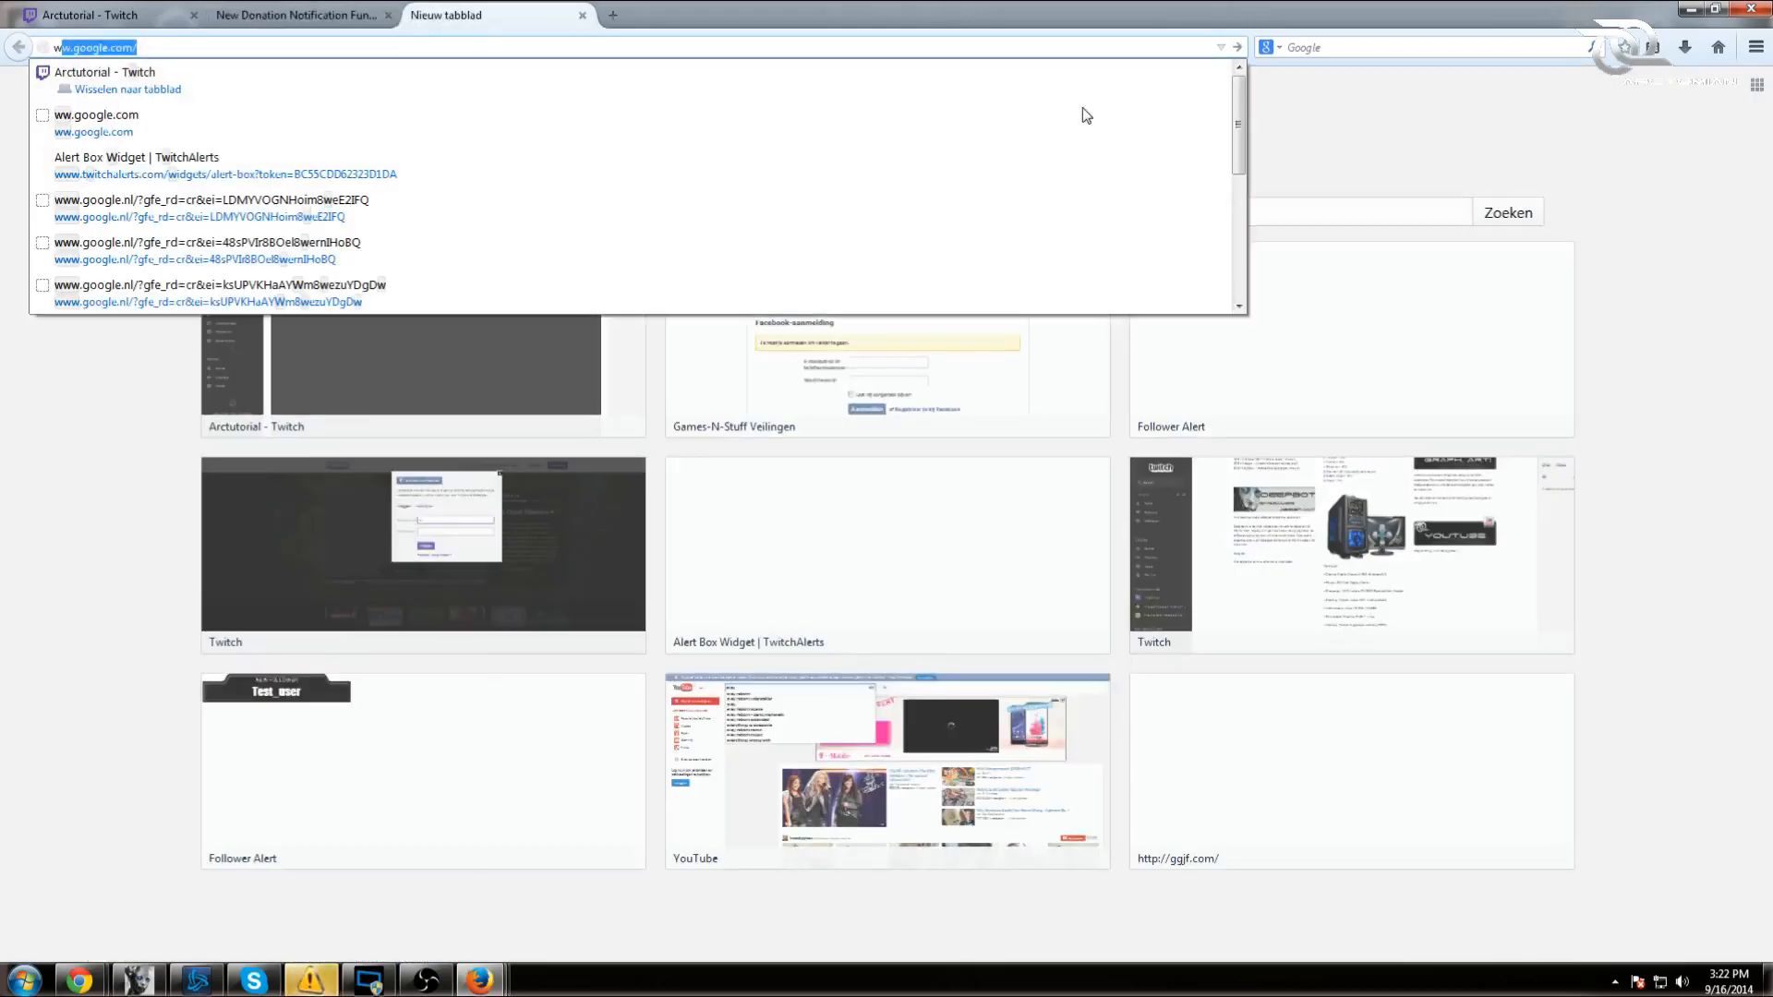
{"action": "type", "text": ".twitch."}
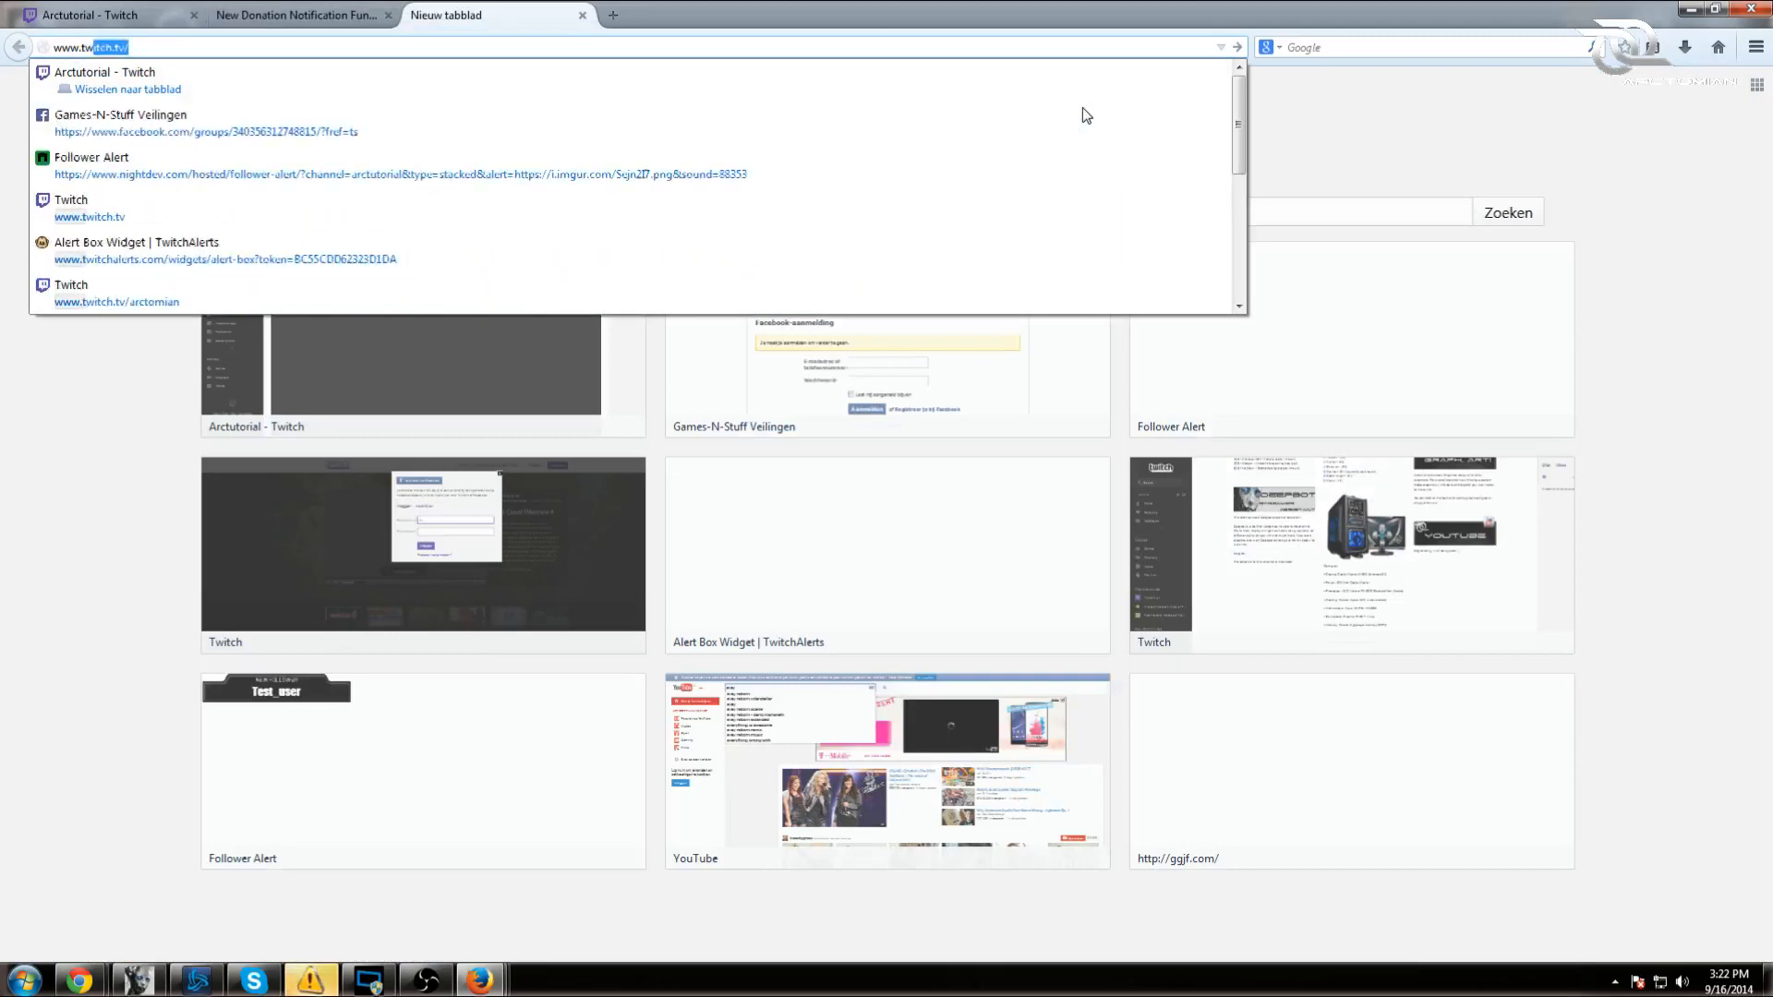
{"action": "type", "text": "tv"}
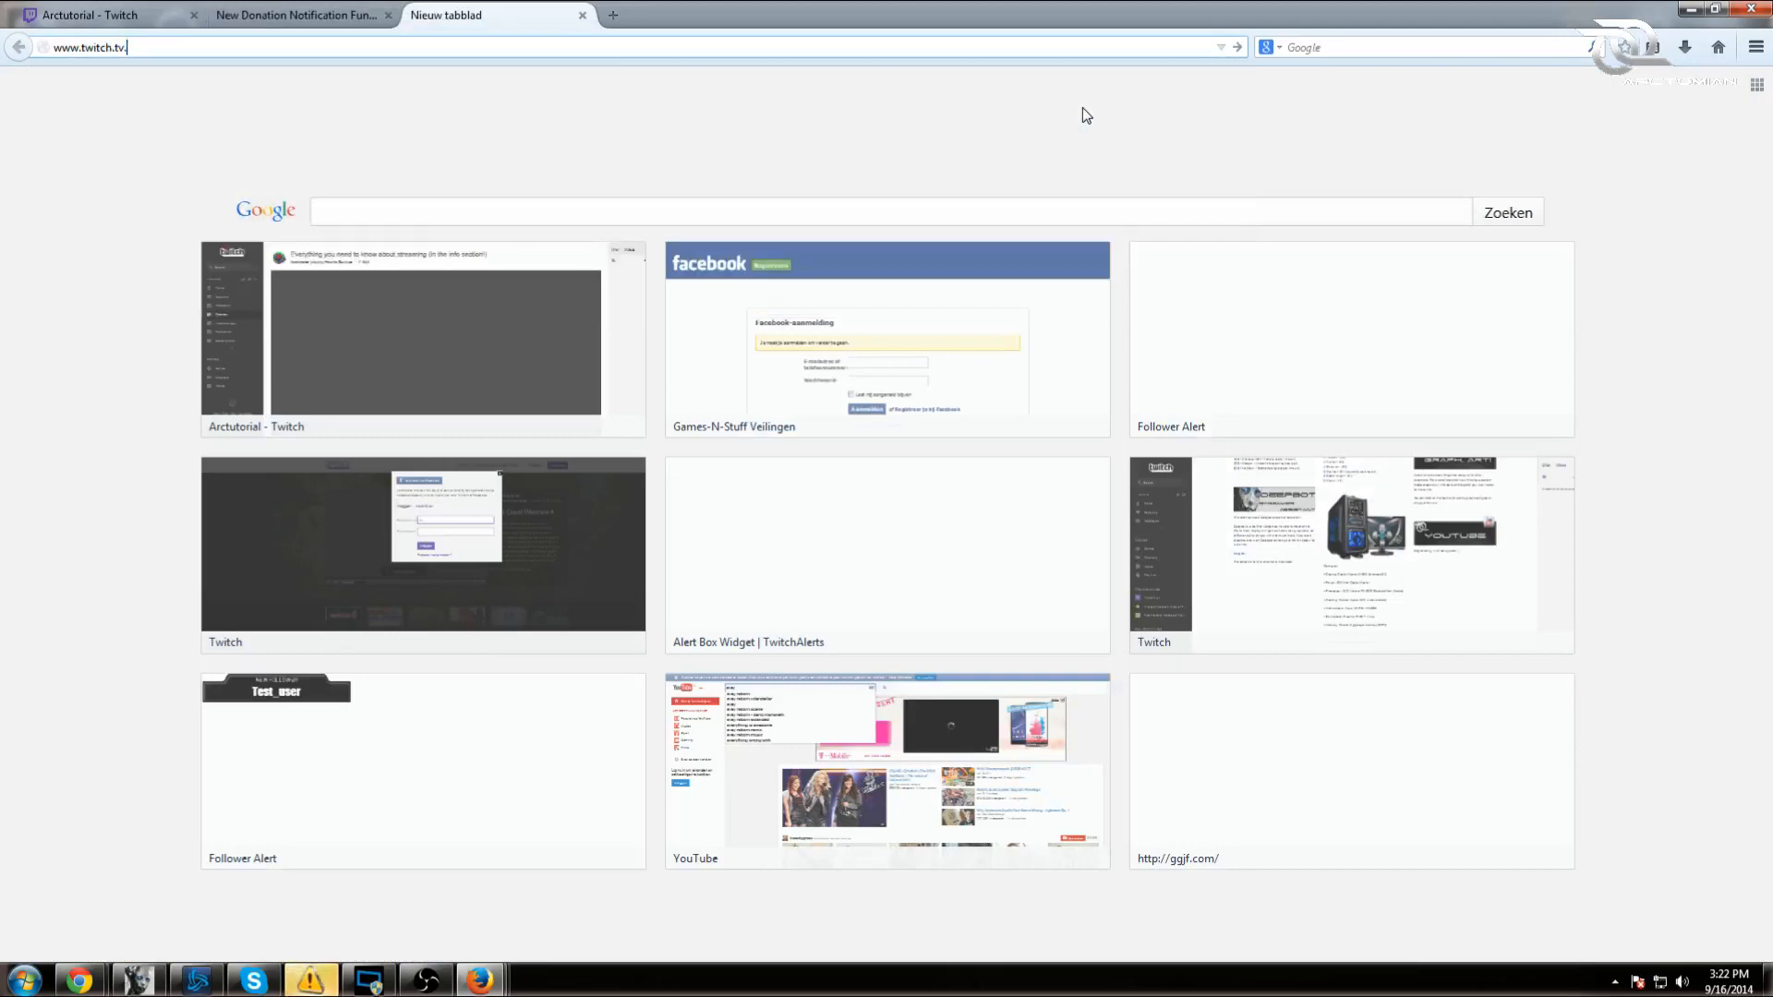
{"action": "key", "text": "Return"}
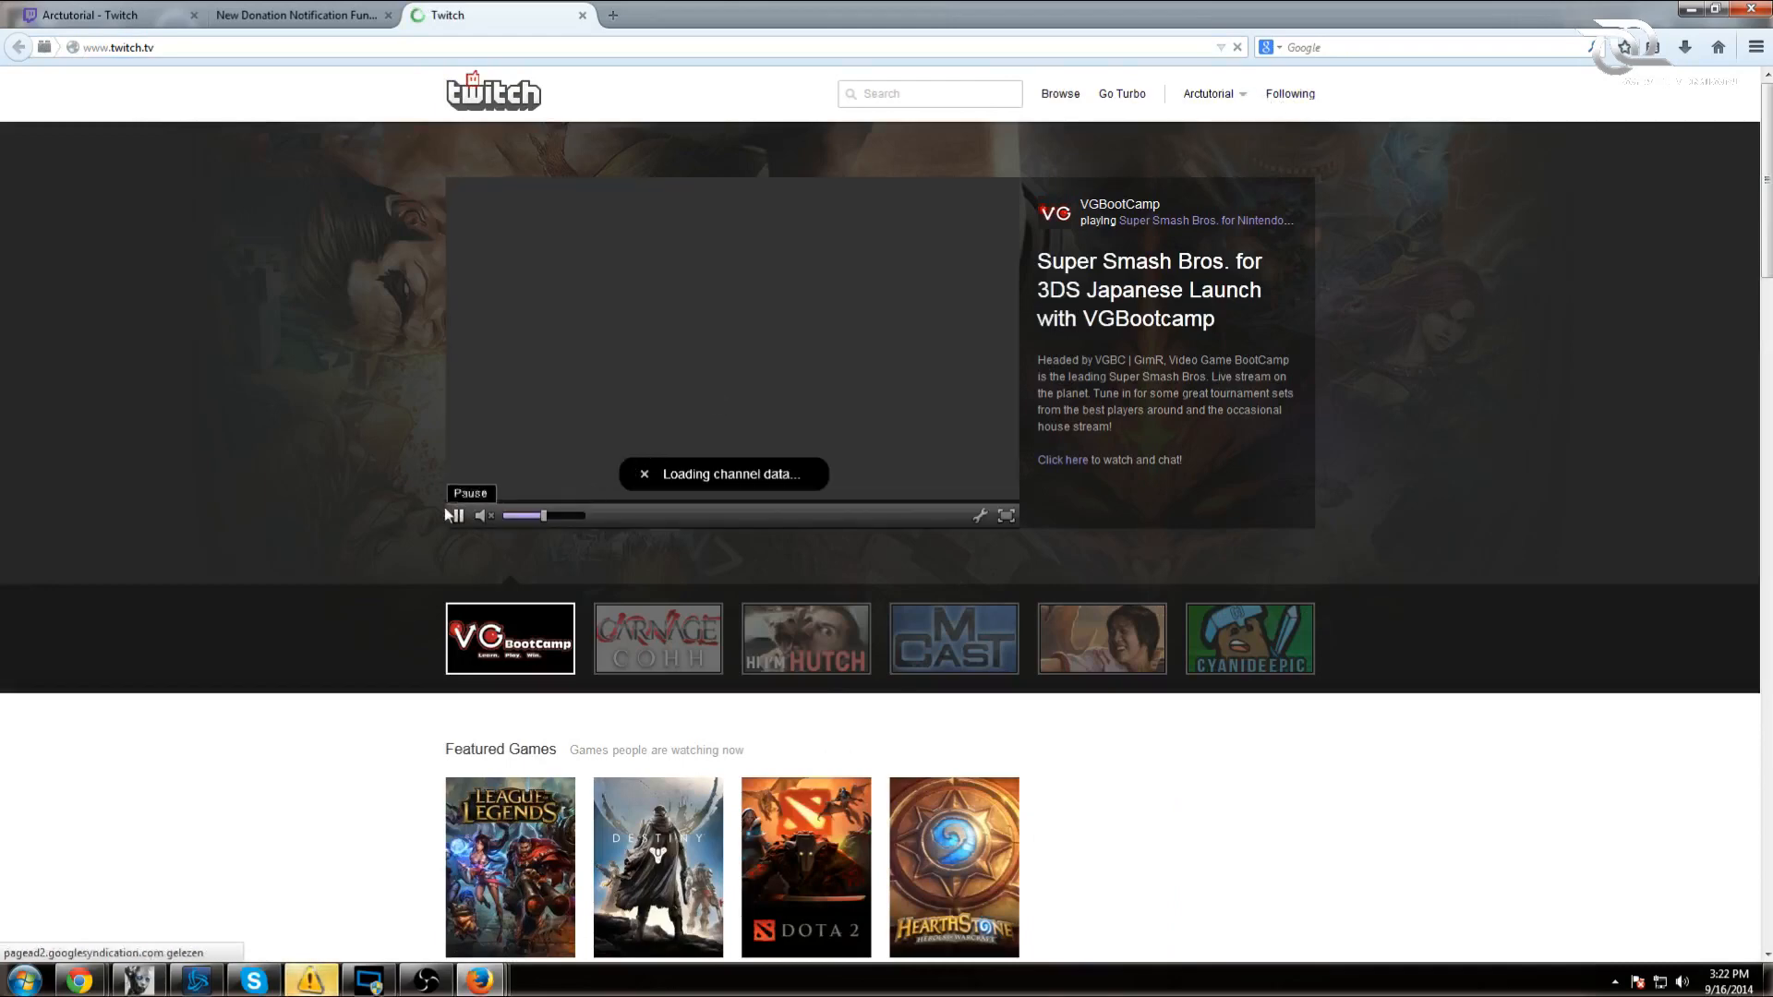
{"action": "left_click", "coordinate": [1234, 103]}
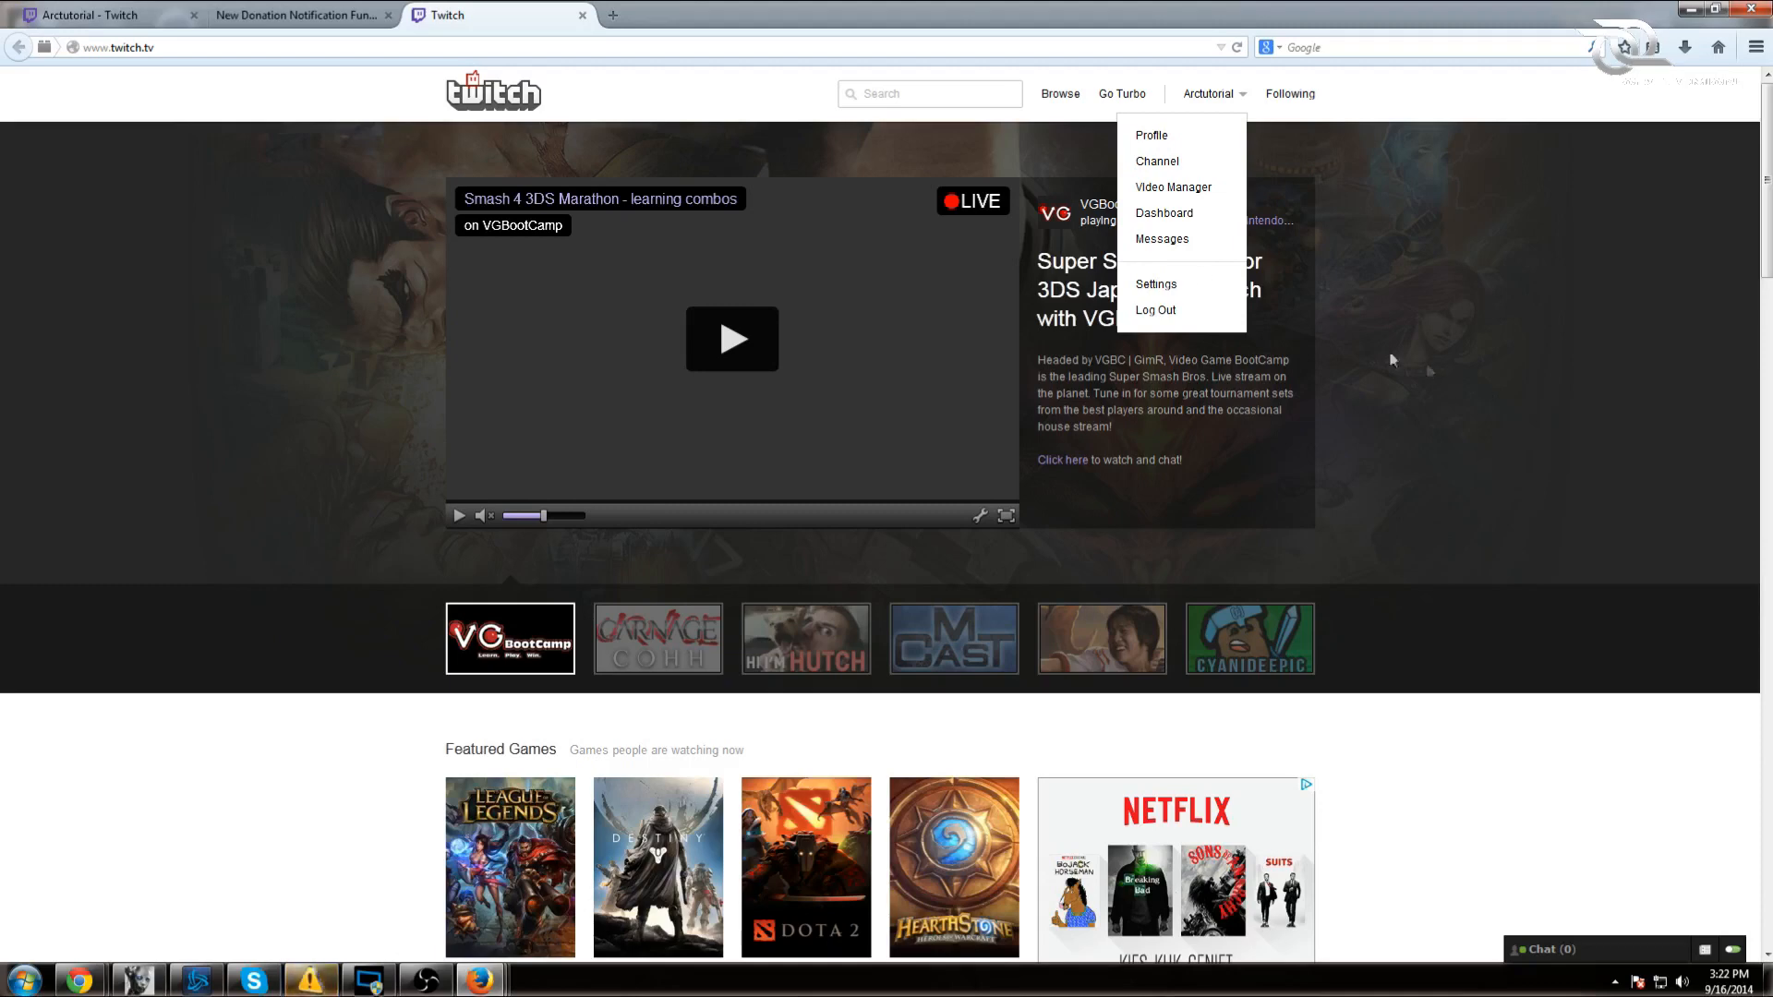
{"action": "left_click", "coordinate": [583, 16]}
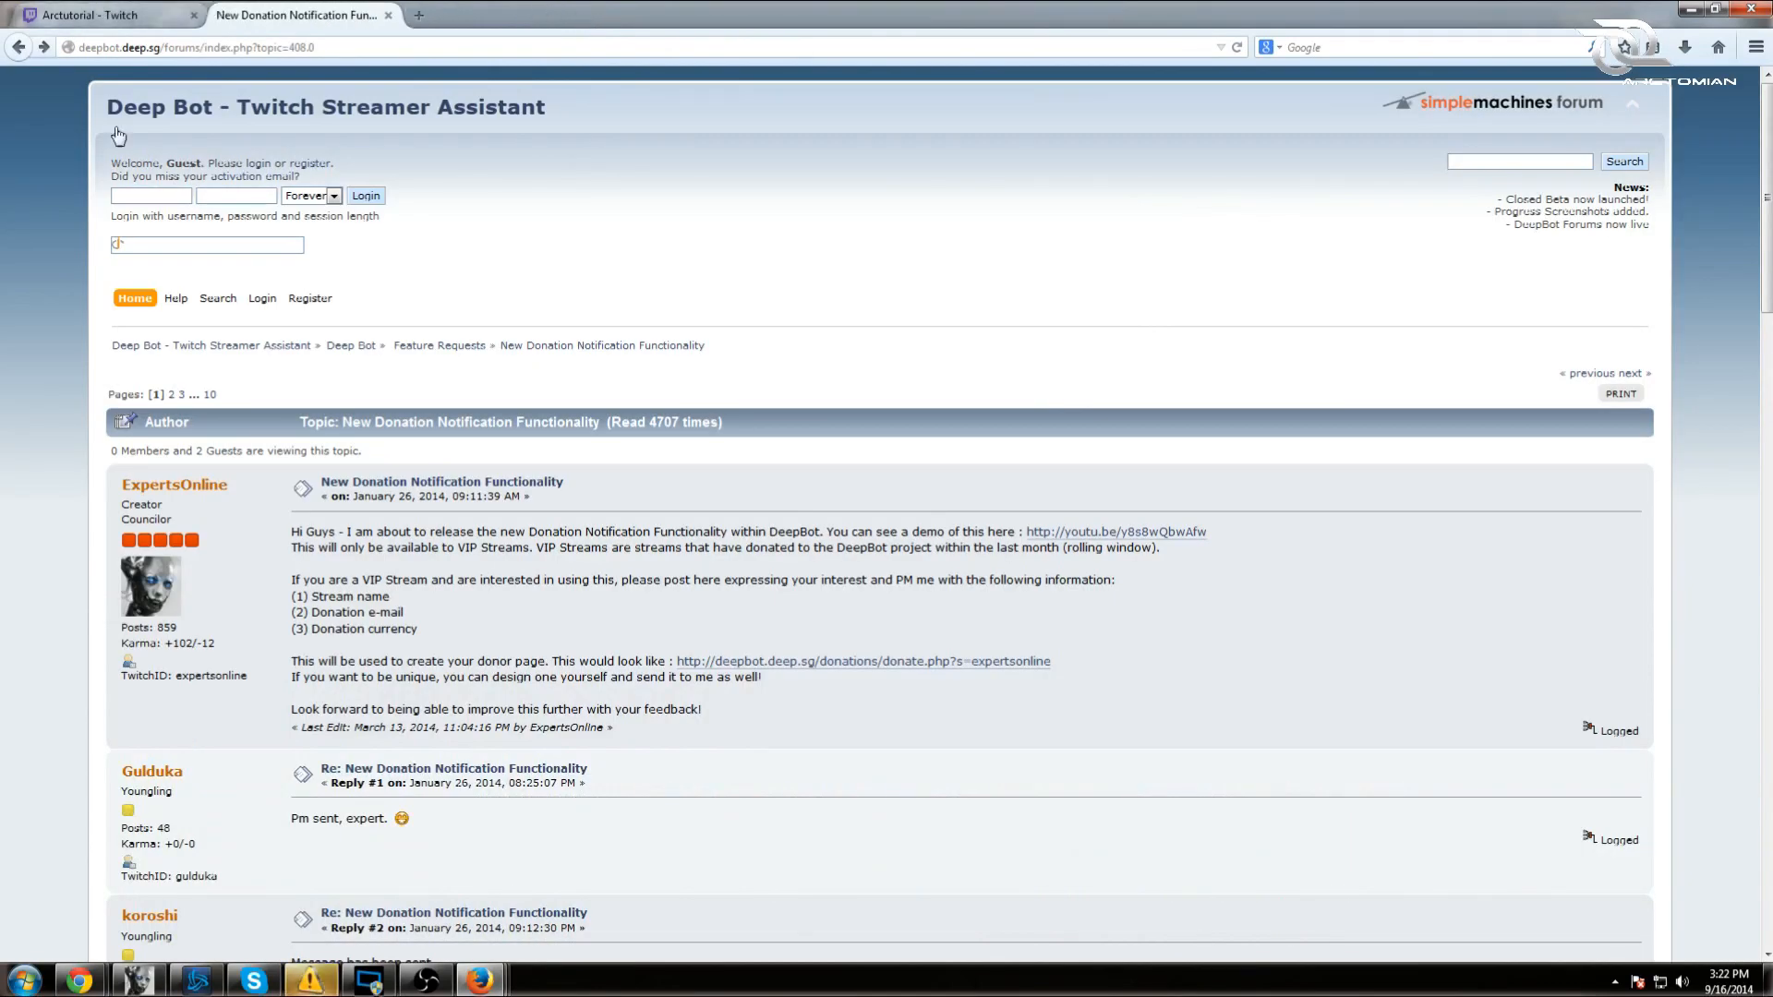
- Return to the Closed Beta Applications Phase 2 topic and examine the question about a separate Twitch bot account and the application terms
{"action": "left_click", "coordinate": [25, 53]}
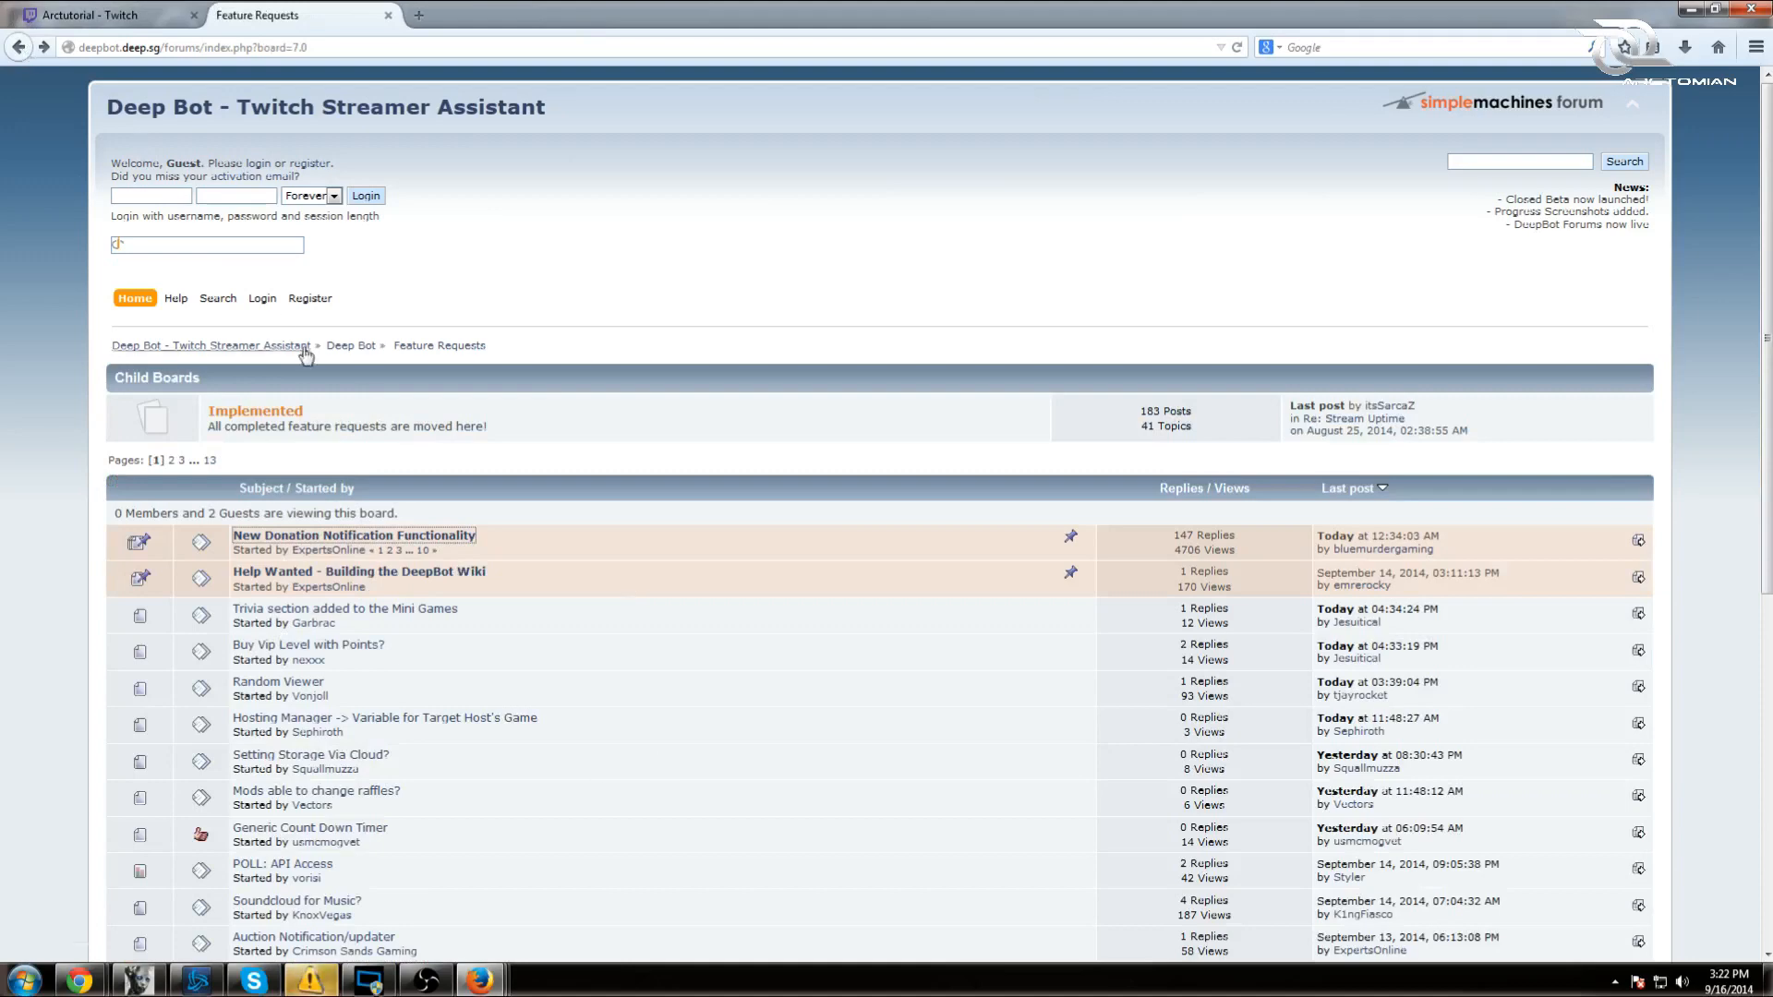
{"action": "left_click", "coordinate": [19, 47]}
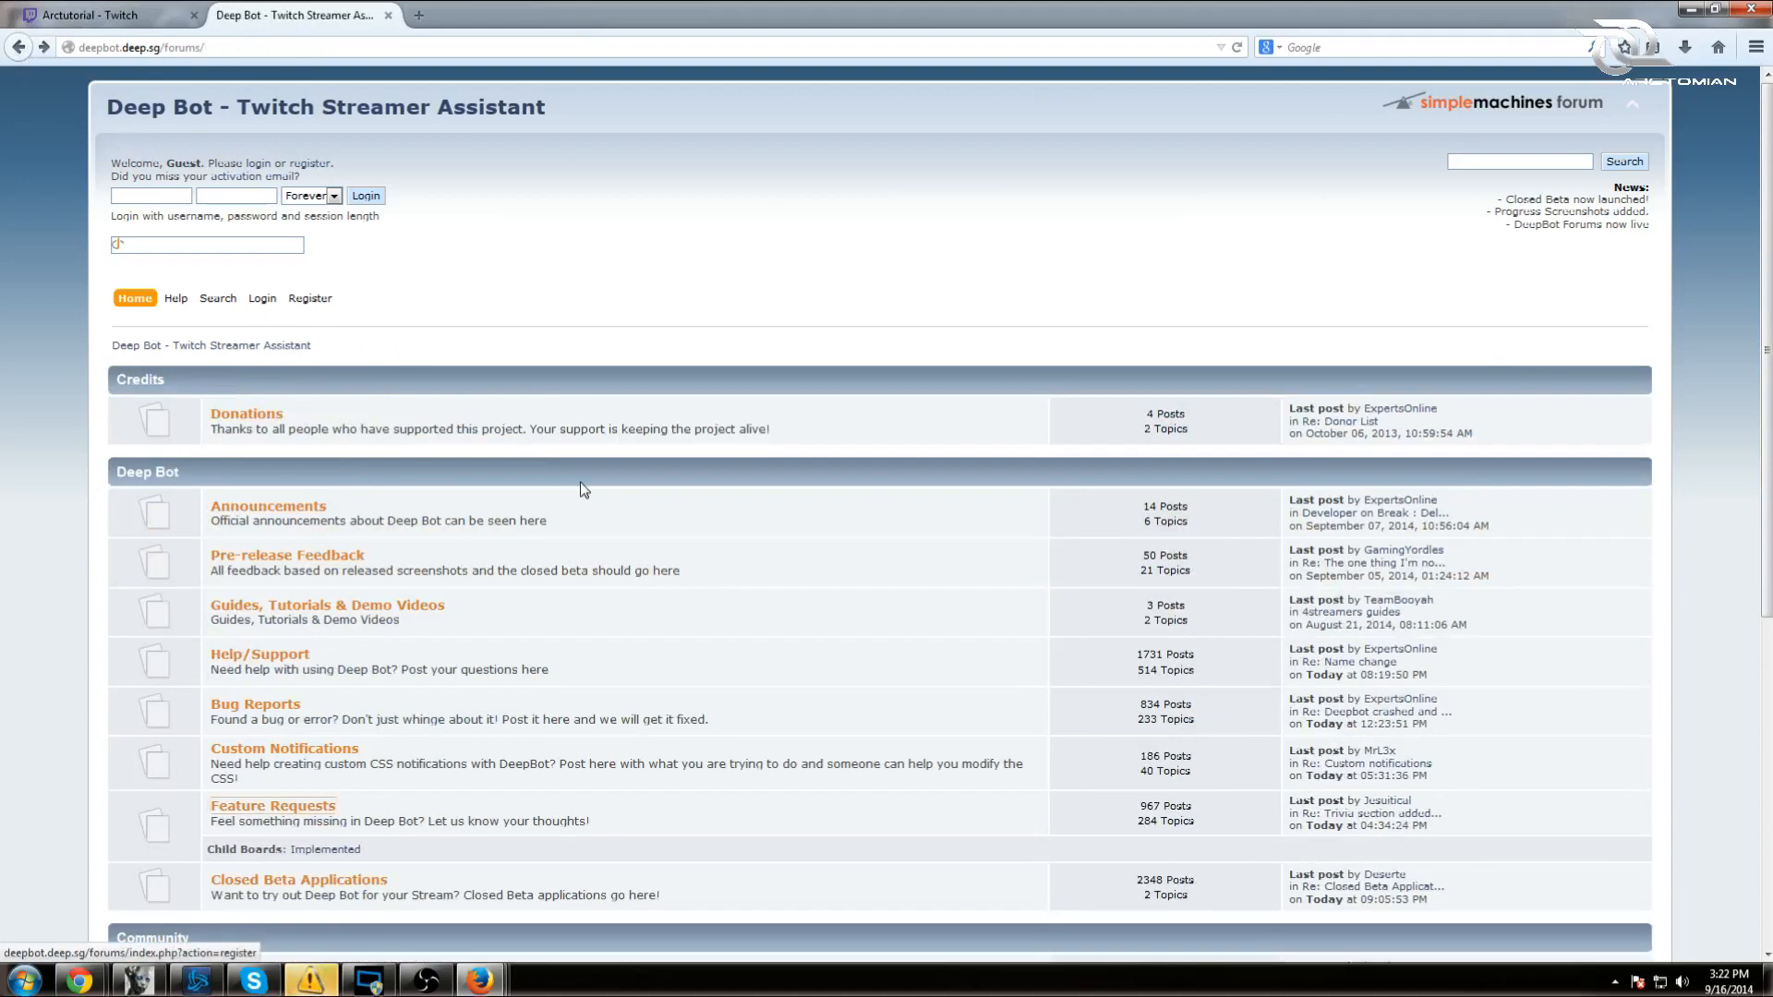
{"action": "left_click", "coordinate": [19, 47]}
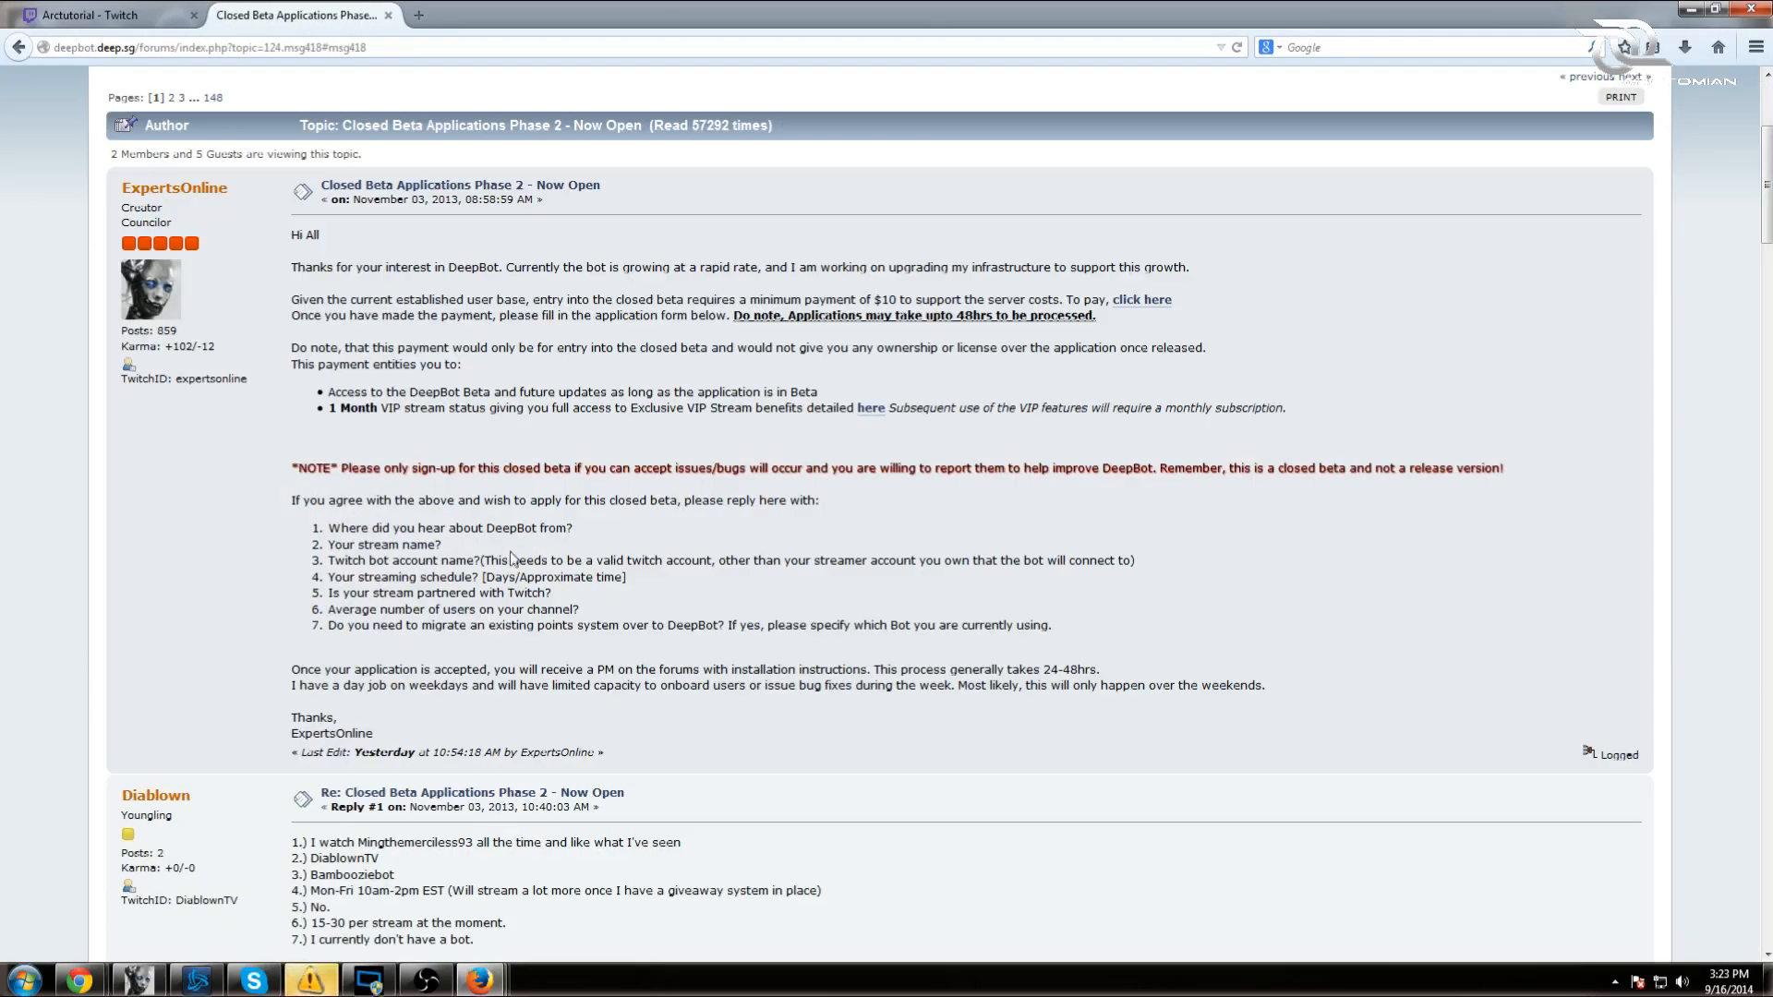
{"action": "left_click_drag", "start_coordinate": [335, 573], "coordinate": [1152, 563]}
{"action": "double_click", "coordinate": [397, 561]}
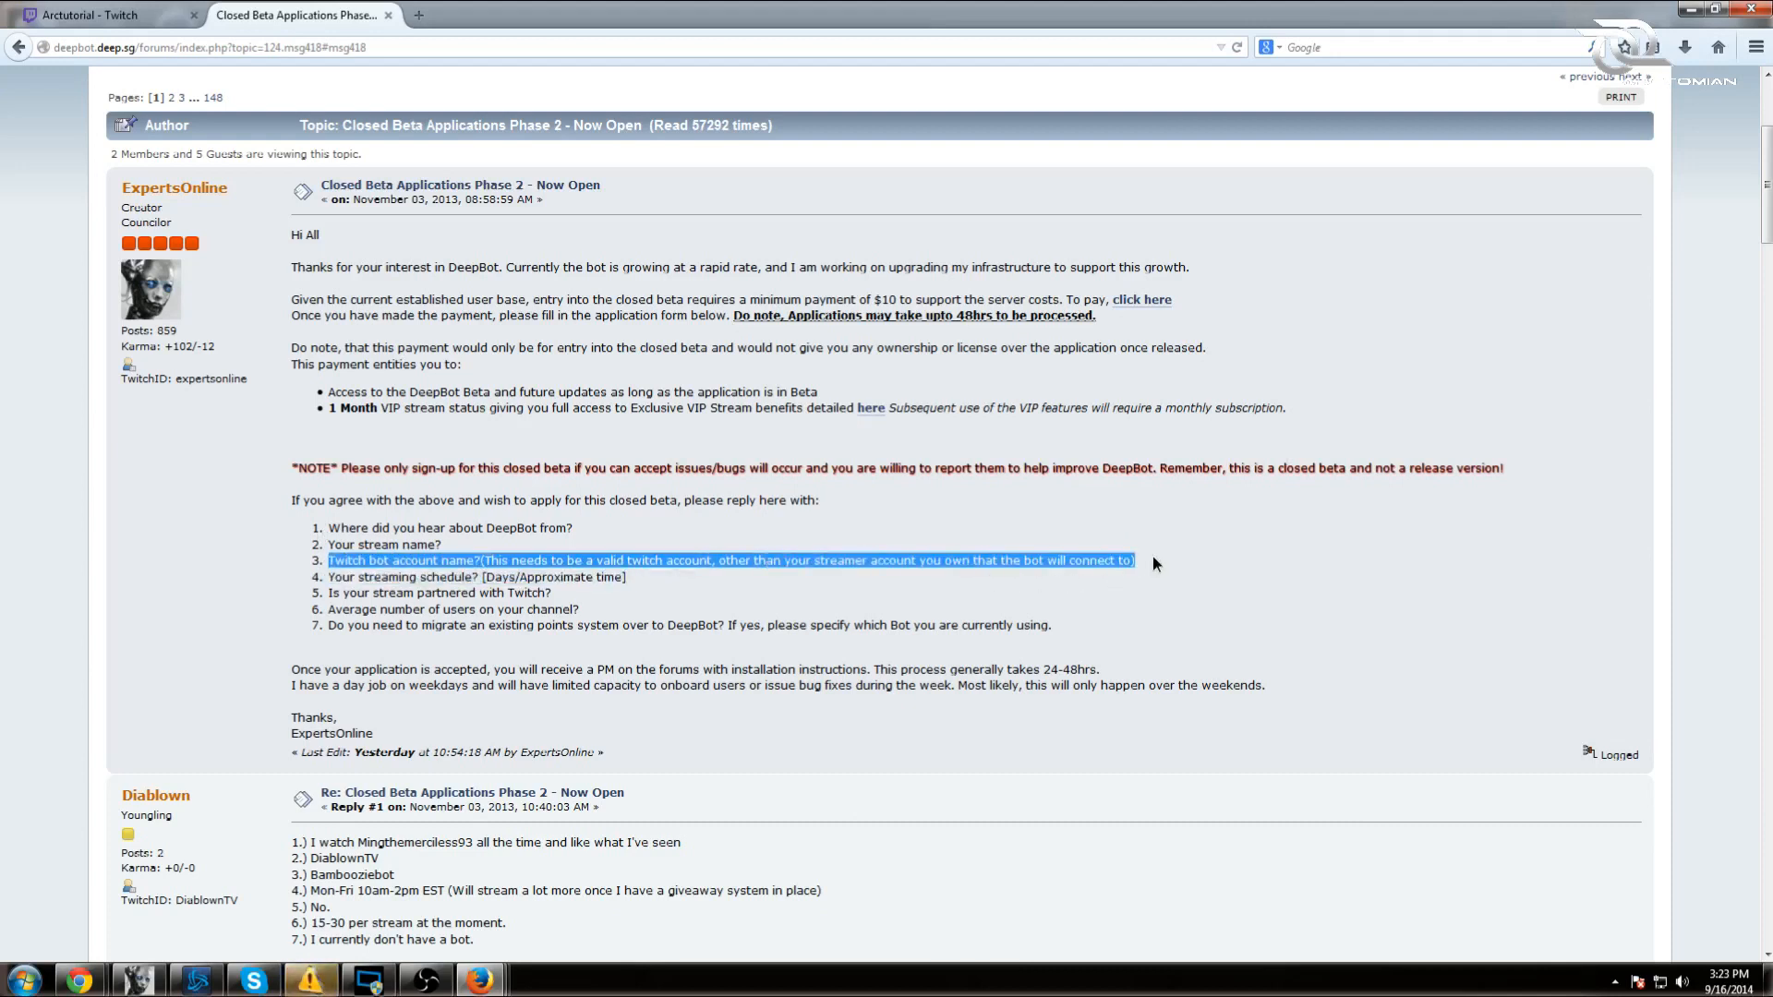
{"action": "left_click", "coordinate": [1155, 569]}
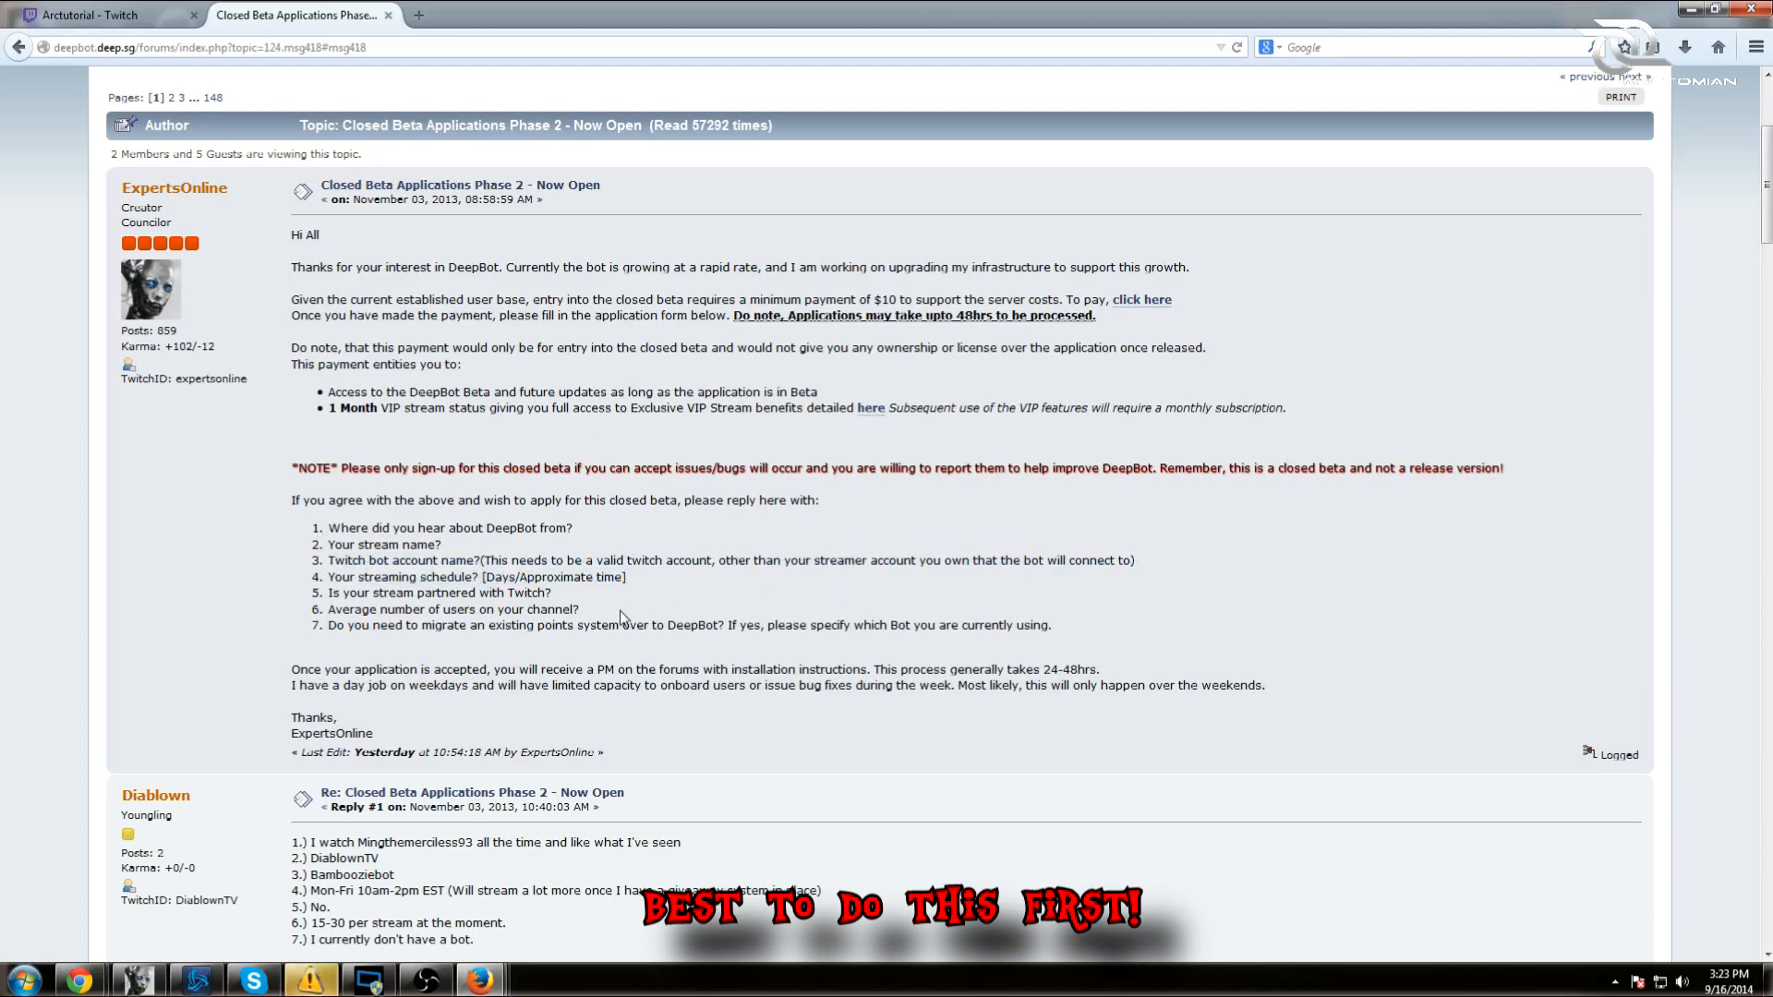
{"action": "scroll", "coordinate": [1094, 643], "scroll_direction": "up", "scroll_amount": 2}
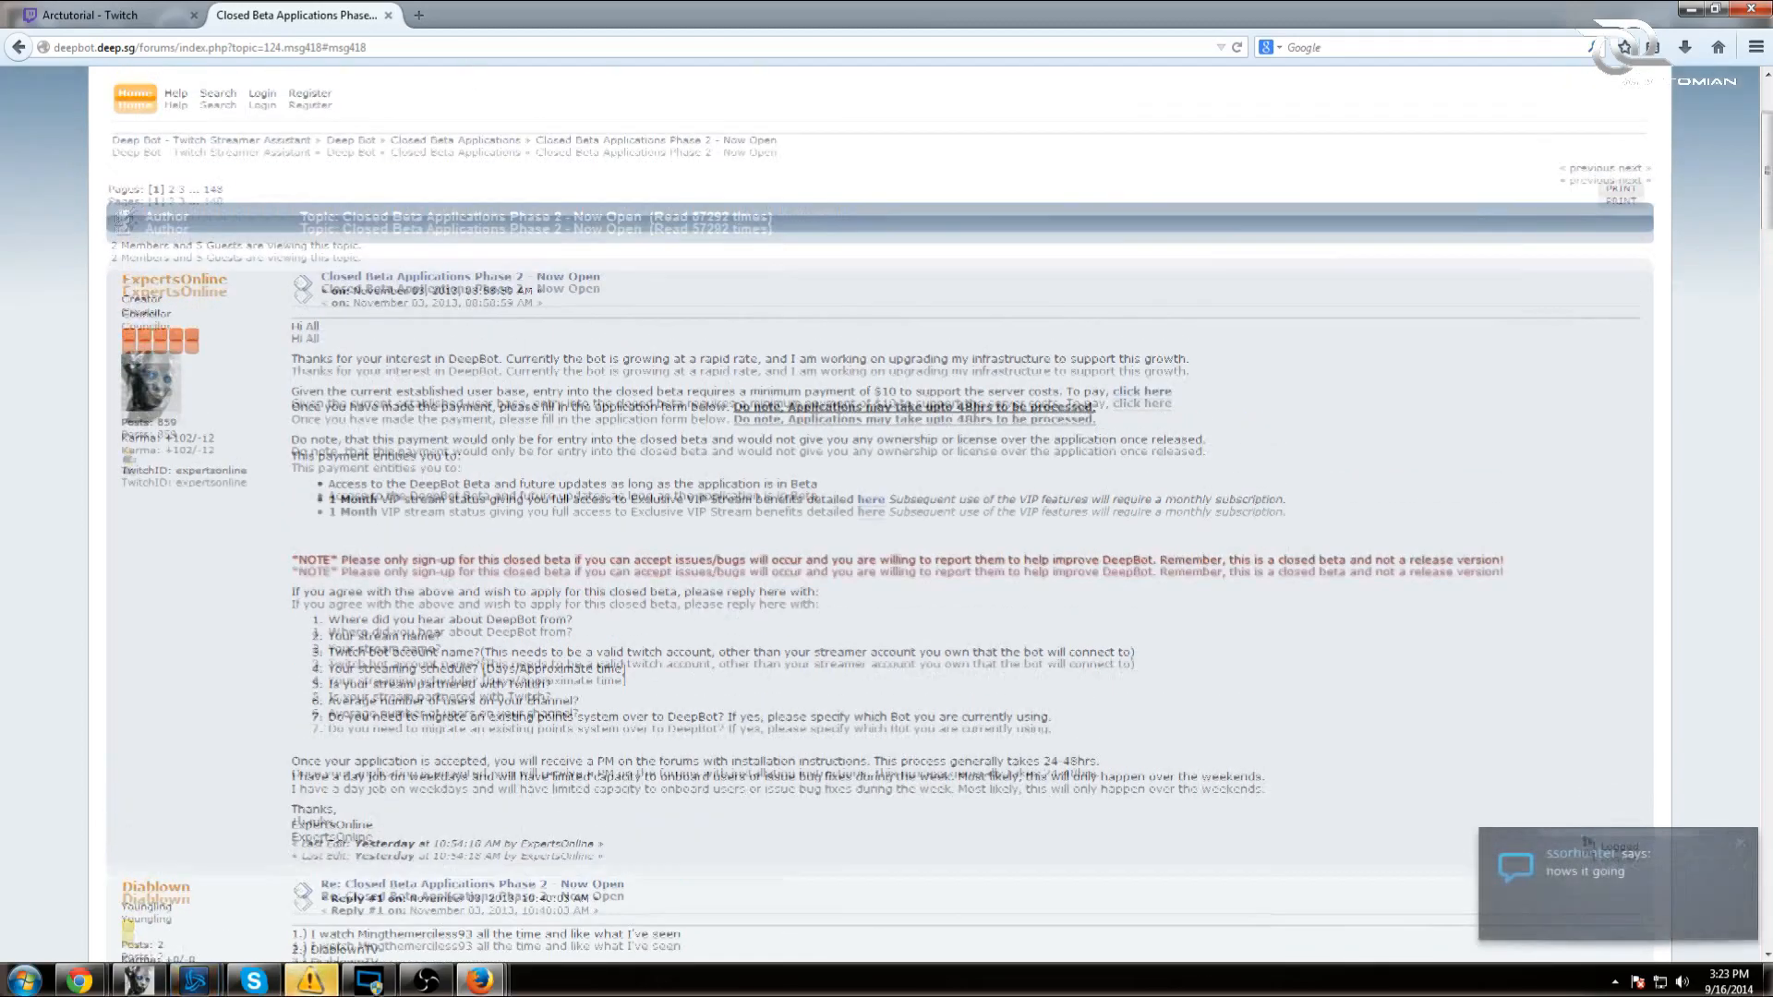
{"action": "scroll", "coordinate": [1094, 643], "scroll_direction": "up", "scroll_amount": 3}
{"action": "scroll", "coordinate": [1173, 579], "scroll_direction": "down", "scroll_amount": 3}
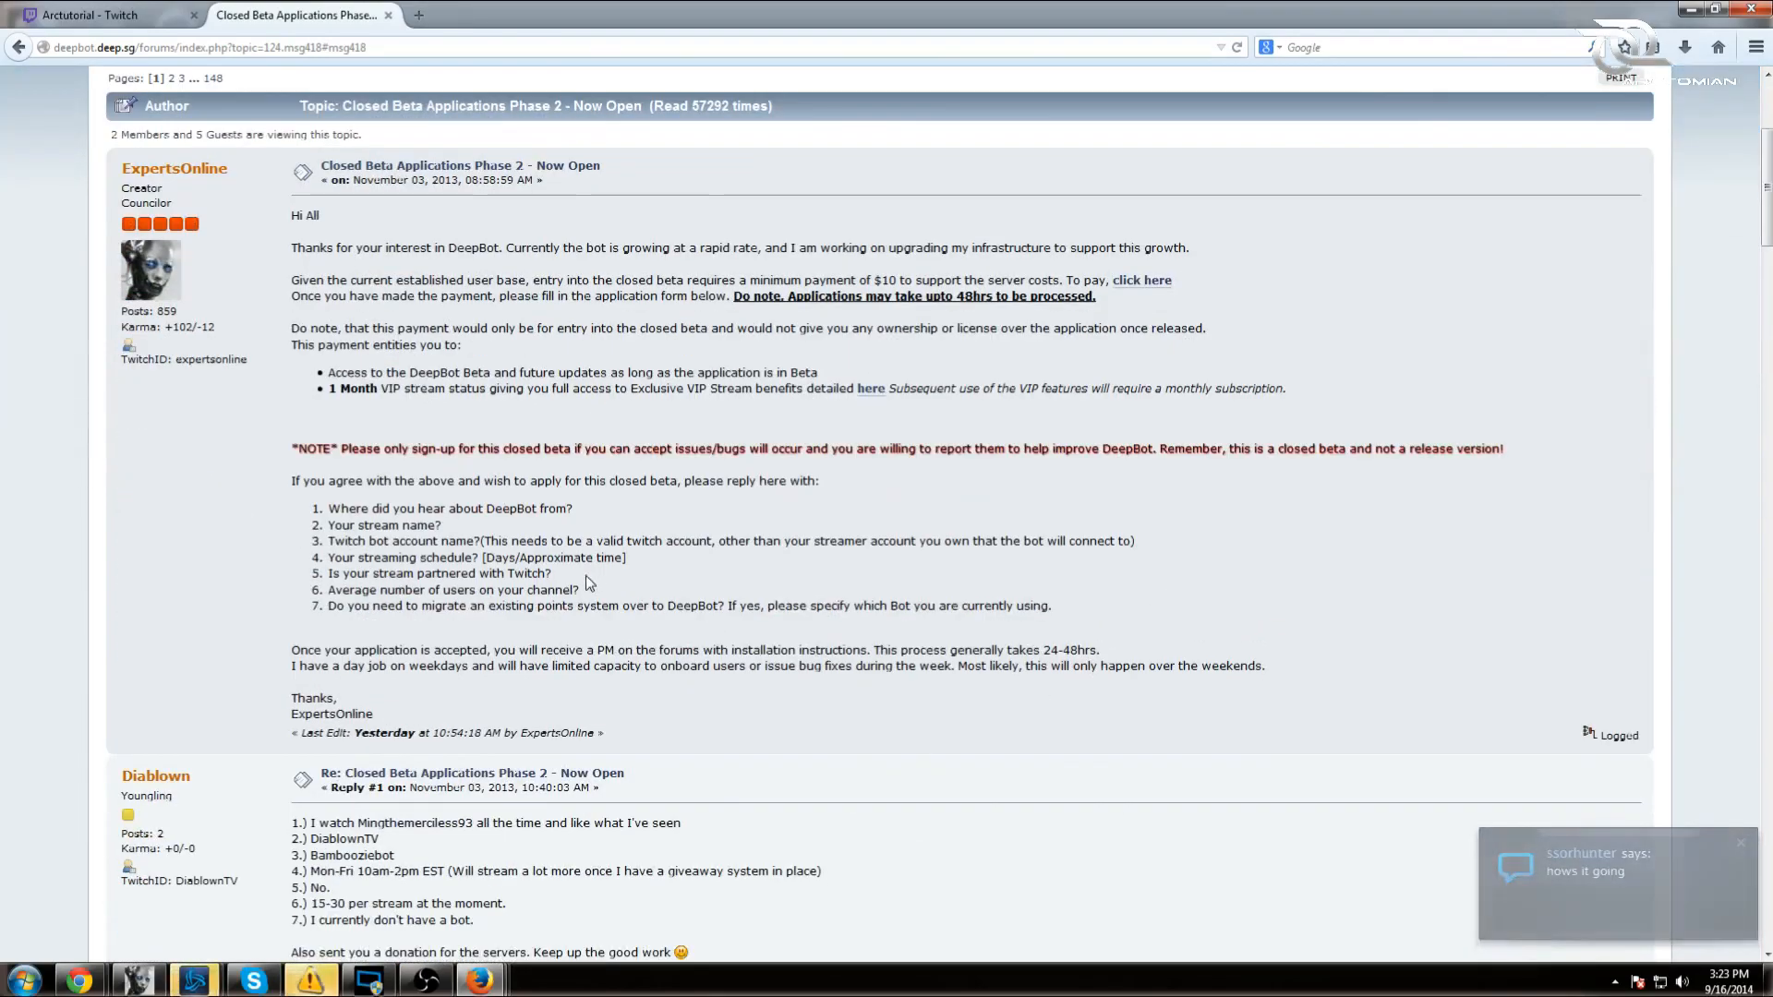
{"action": "scroll", "coordinate": [554, 618], "scroll_direction": "up", "scroll_amount": 3}
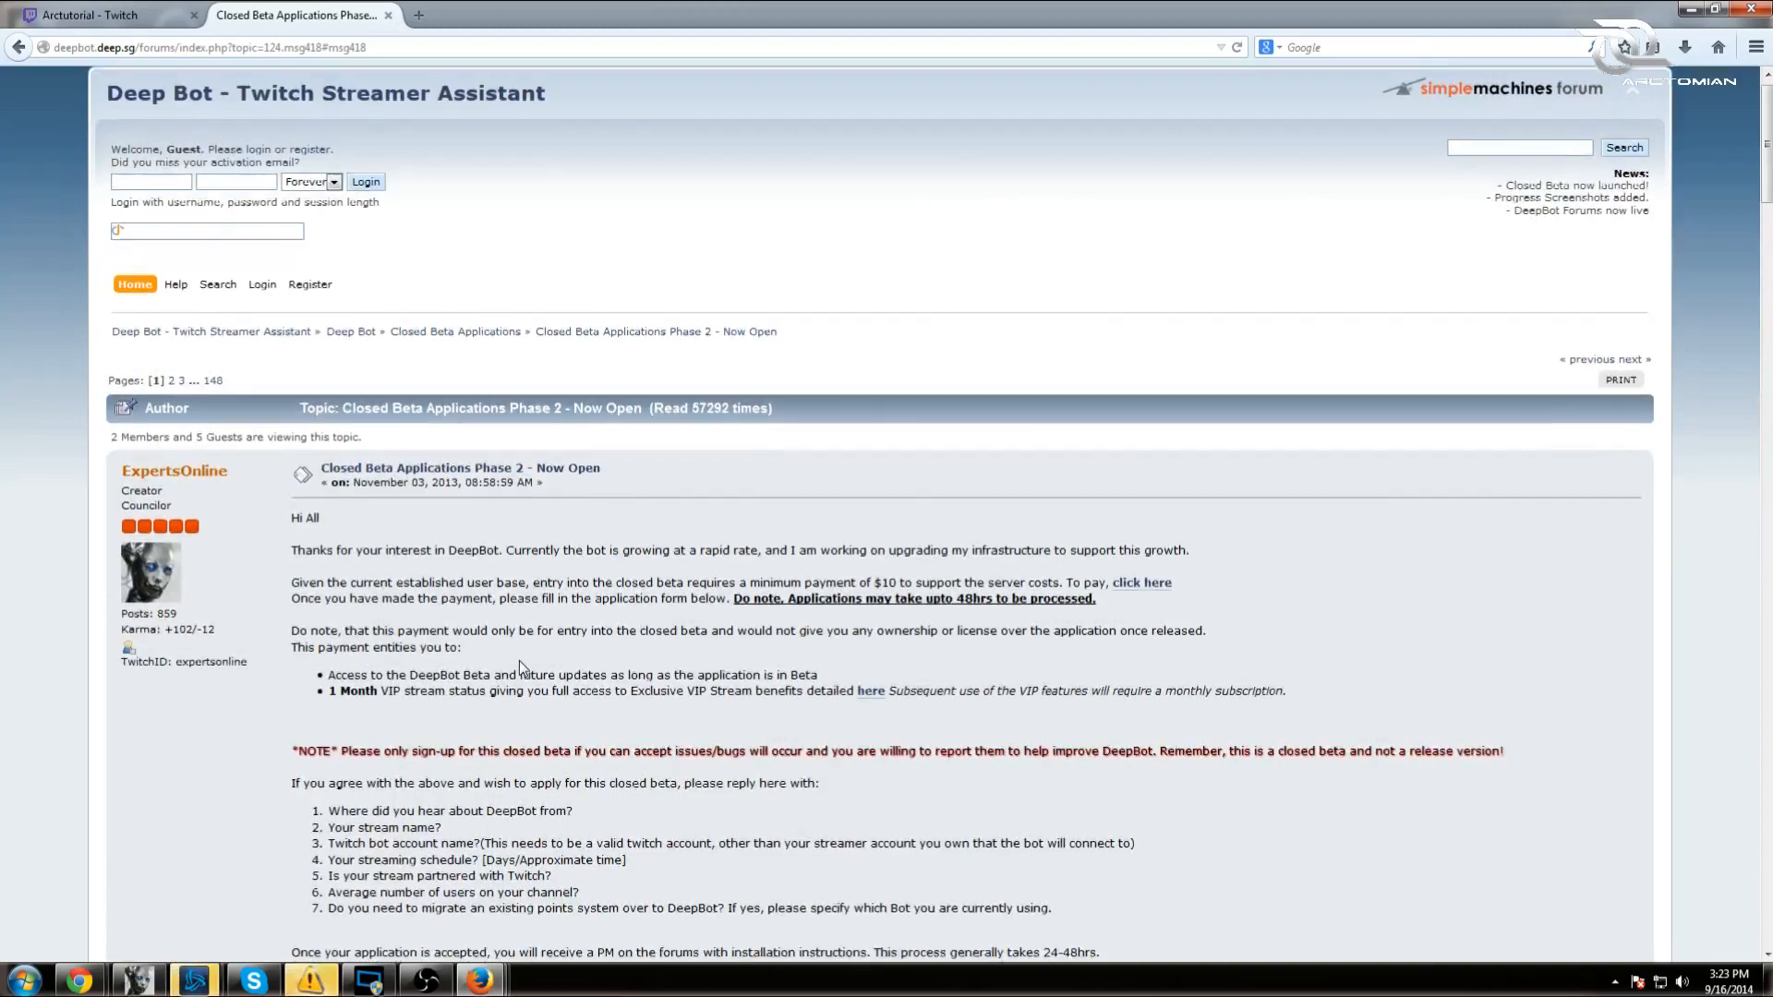
{"action": "scroll", "coordinate": [519, 662], "scroll_direction": "down", "scroll_amount": 2}
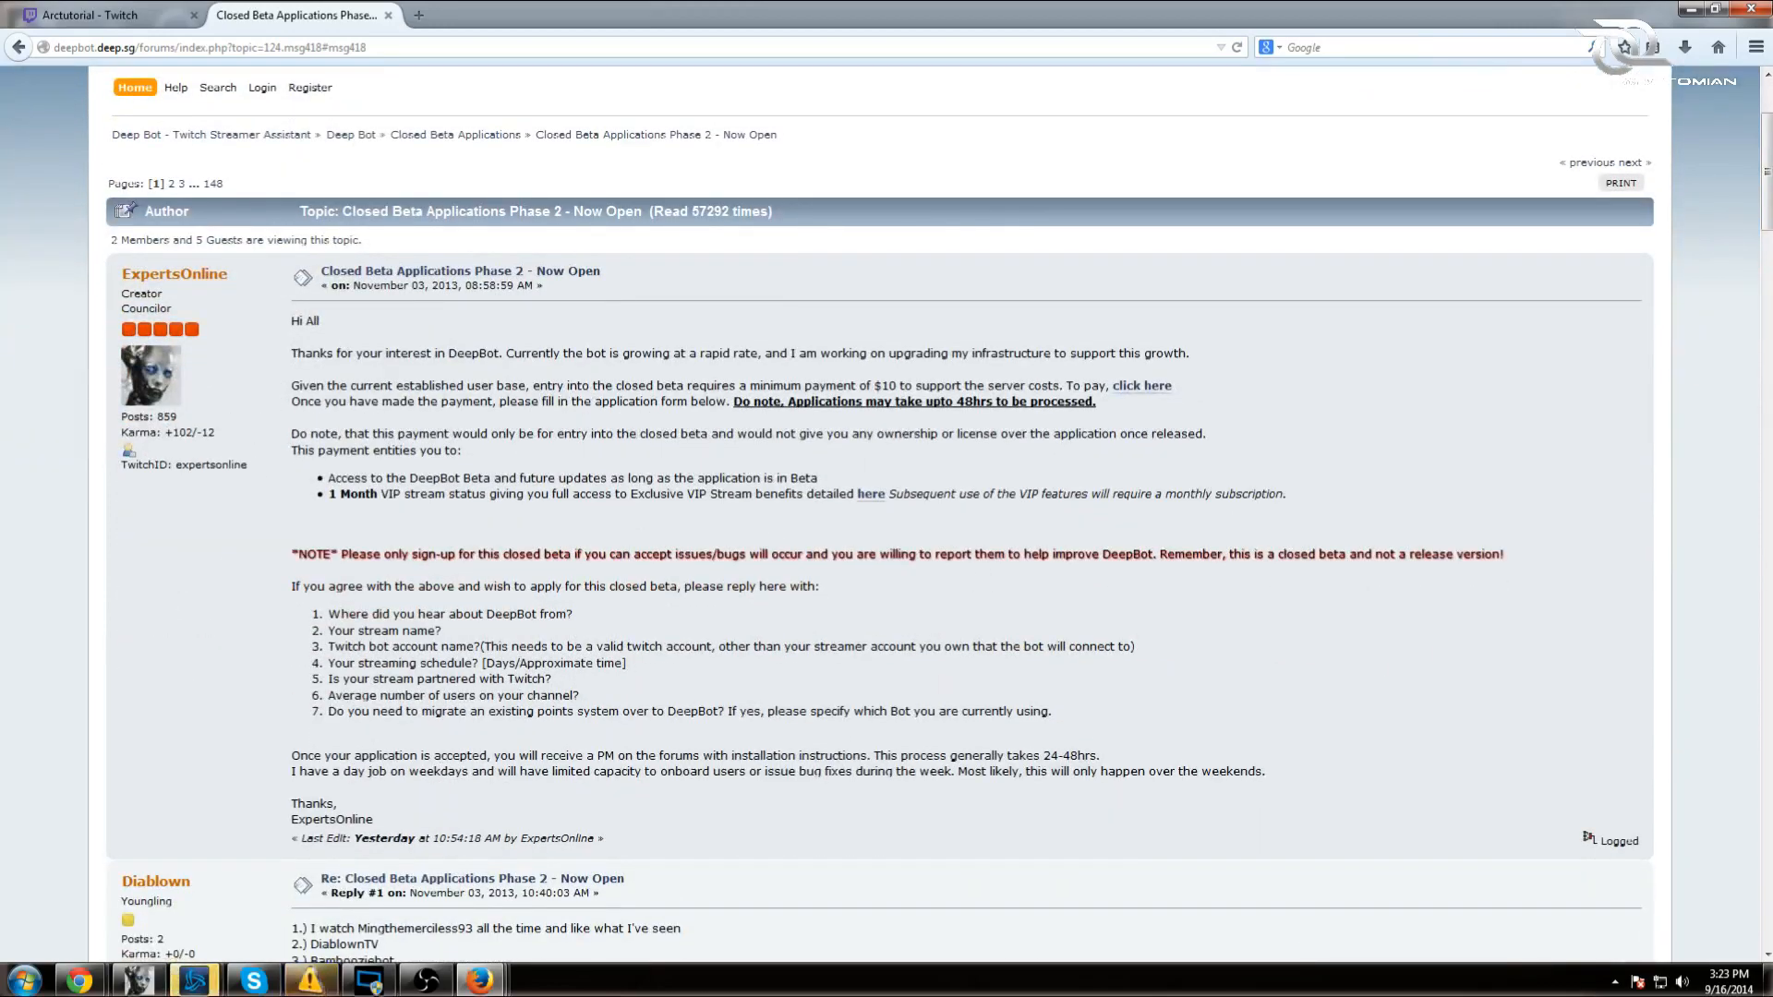
{"action": "scroll", "coordinate": [189, 323], "scroll_direction": "up", "scroll_amount": 2}
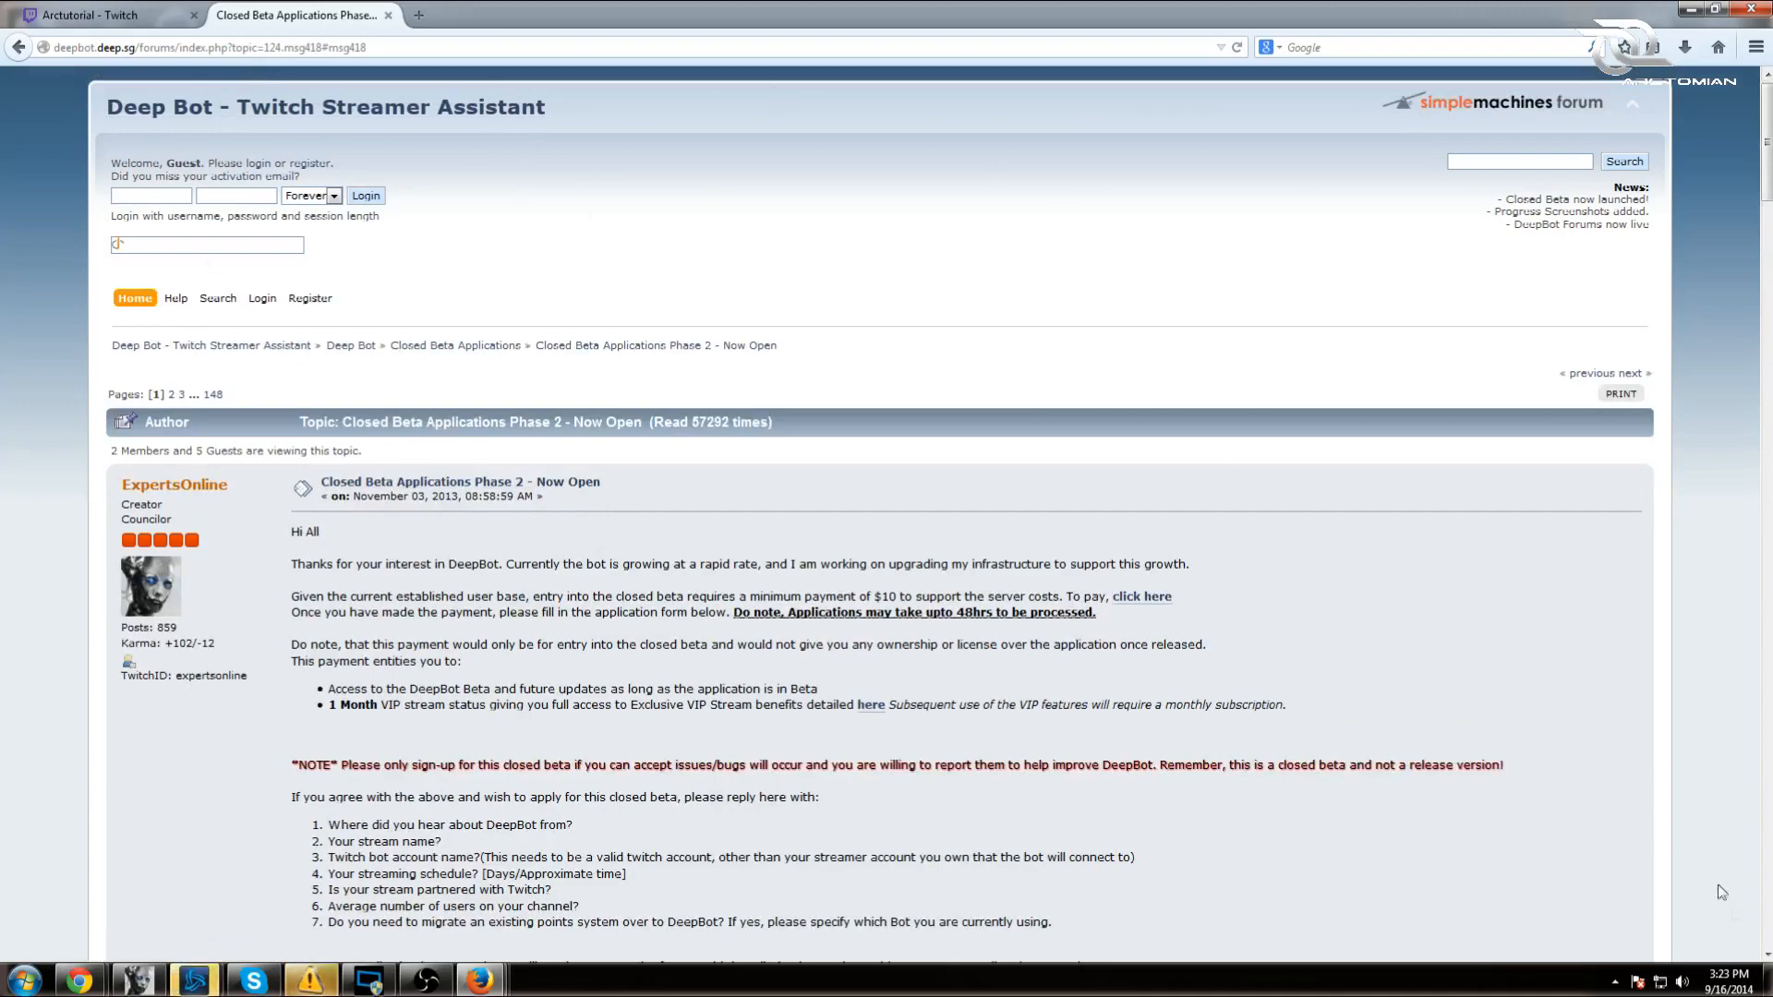
- Minimize the browser, bring up the Deep Bot application, and move its window to the middle of the desktop
{"action": "left_click", "coordinate": [1690, 8]}
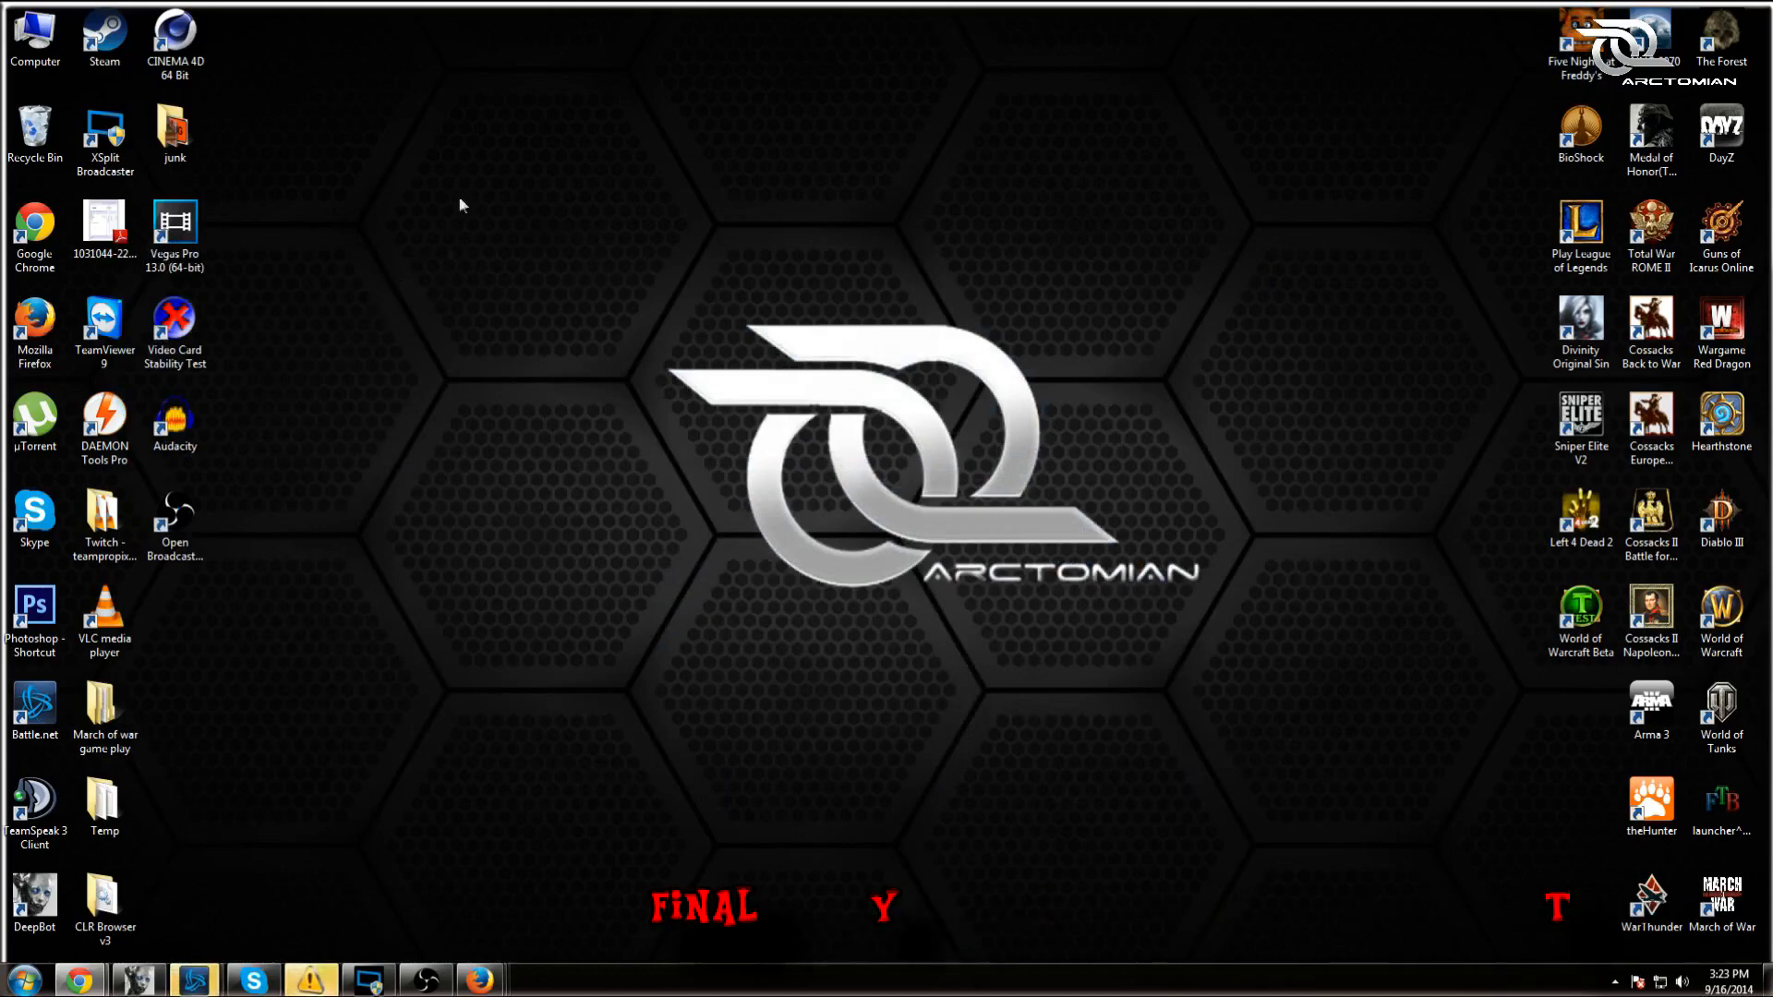
{"action": "left_click", "coordinate": [138, 981]}
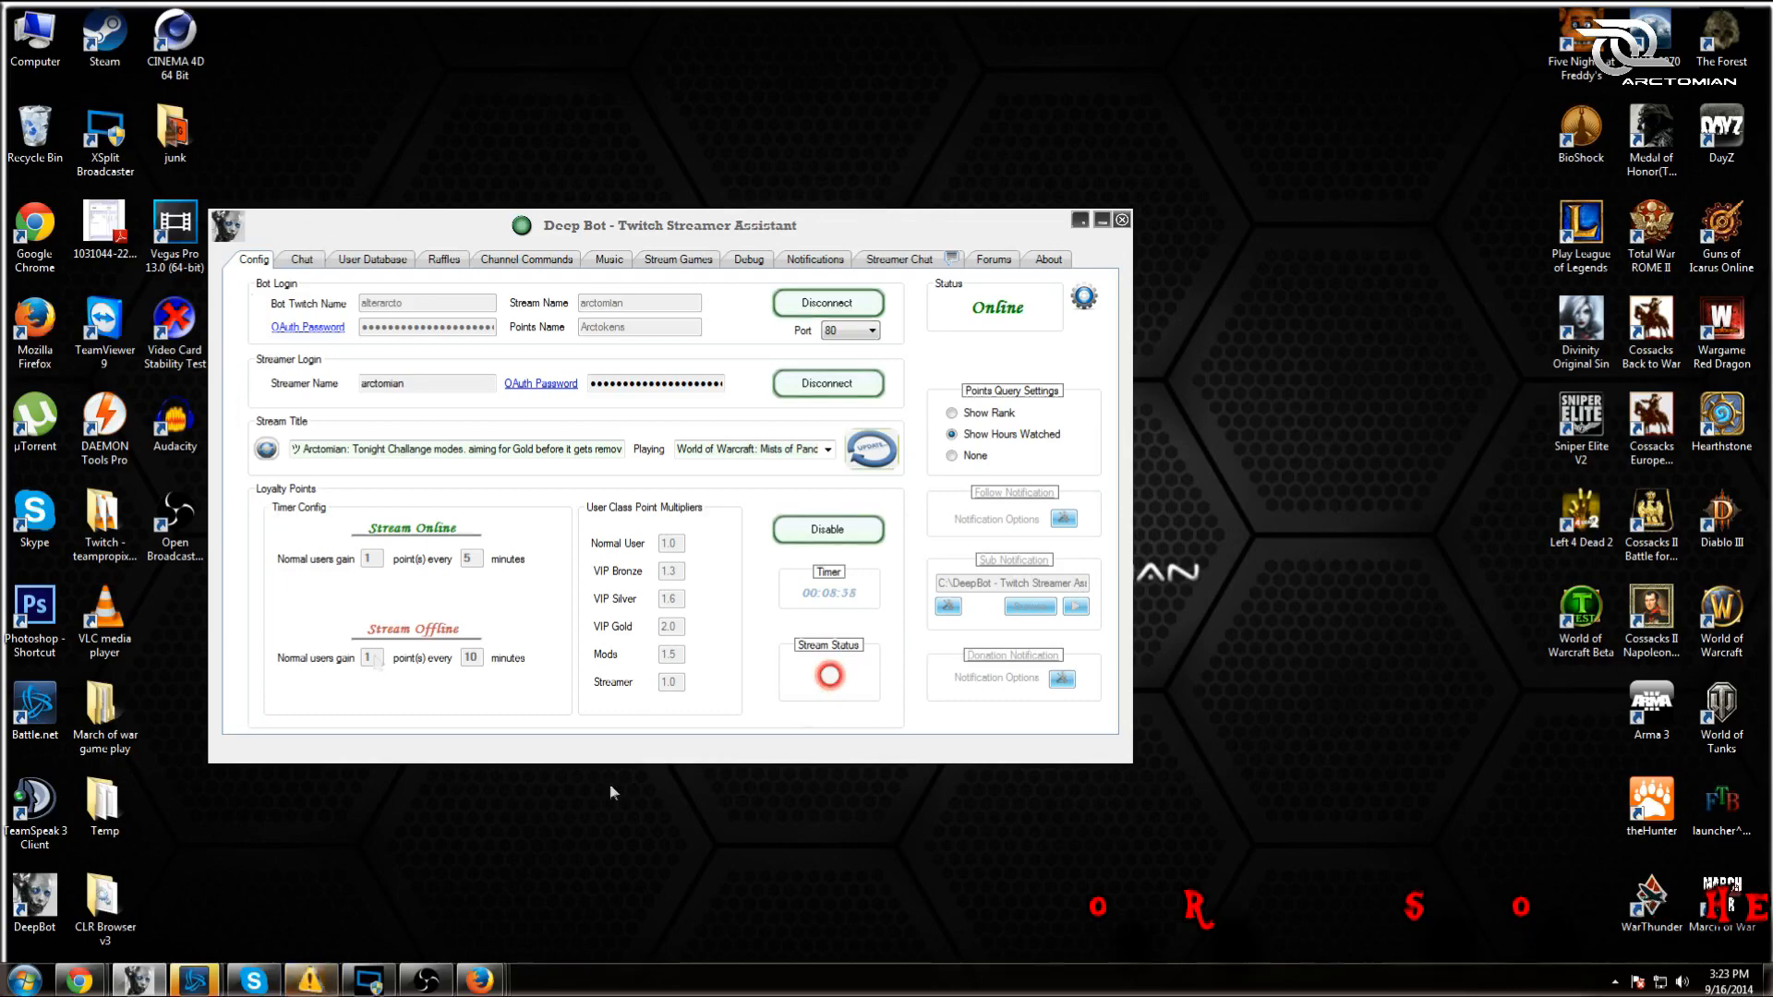
{"action": "left_click_drag", "start_coordinate": [633, 224], "coordinate": [893, 213]}
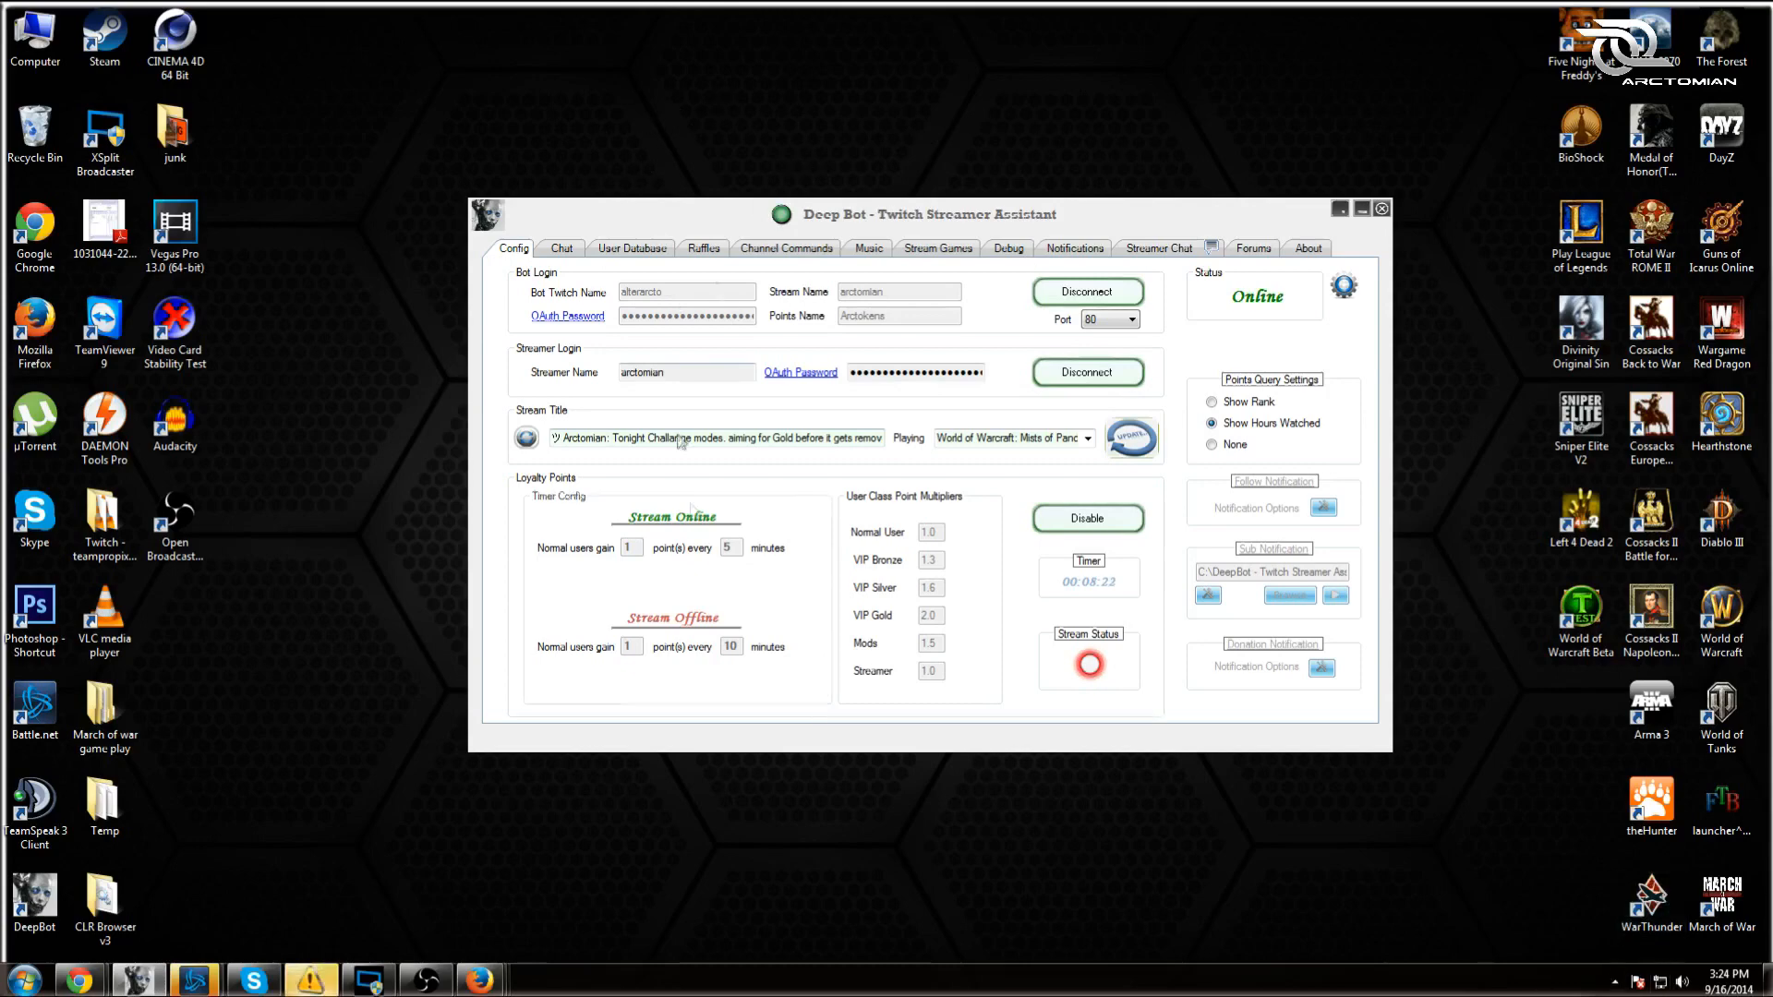
- Disconnect the bot and view the Twitch authentication forms for the bot login and the streamer login, closing each one
{"action": "left_click", "coordinate": [1044, 295]}
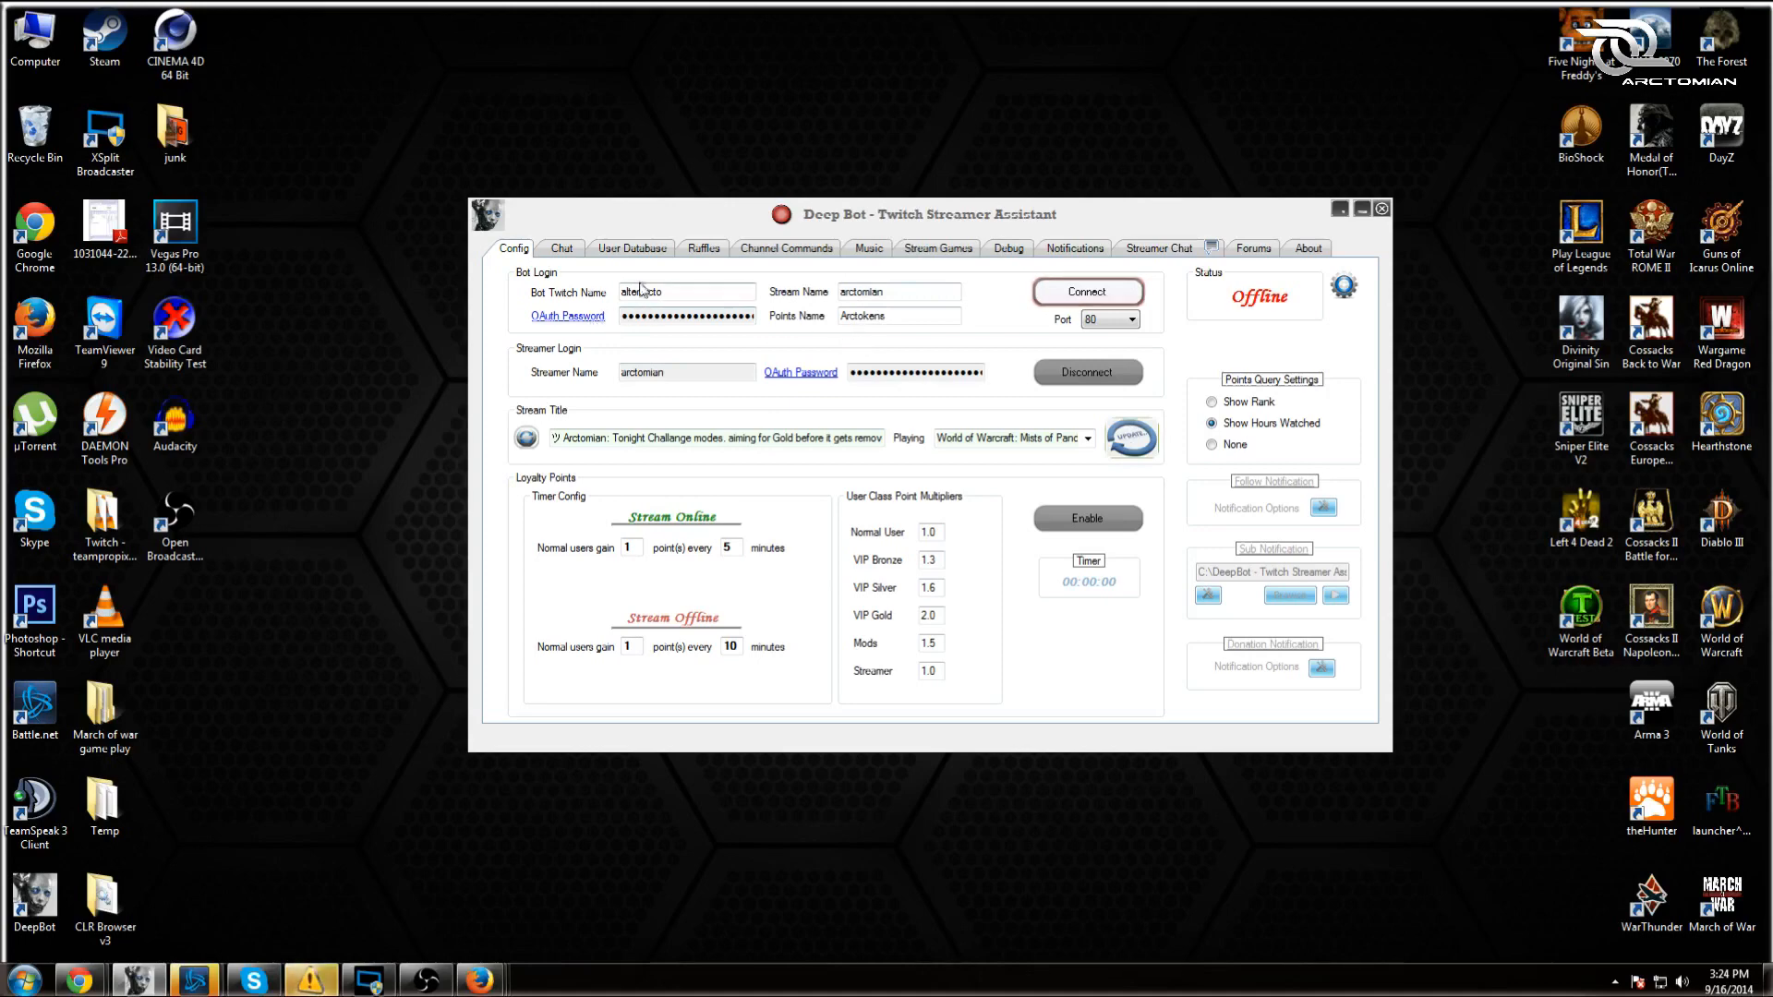
{"action": "left_click", "coordinate": [568, 316]}
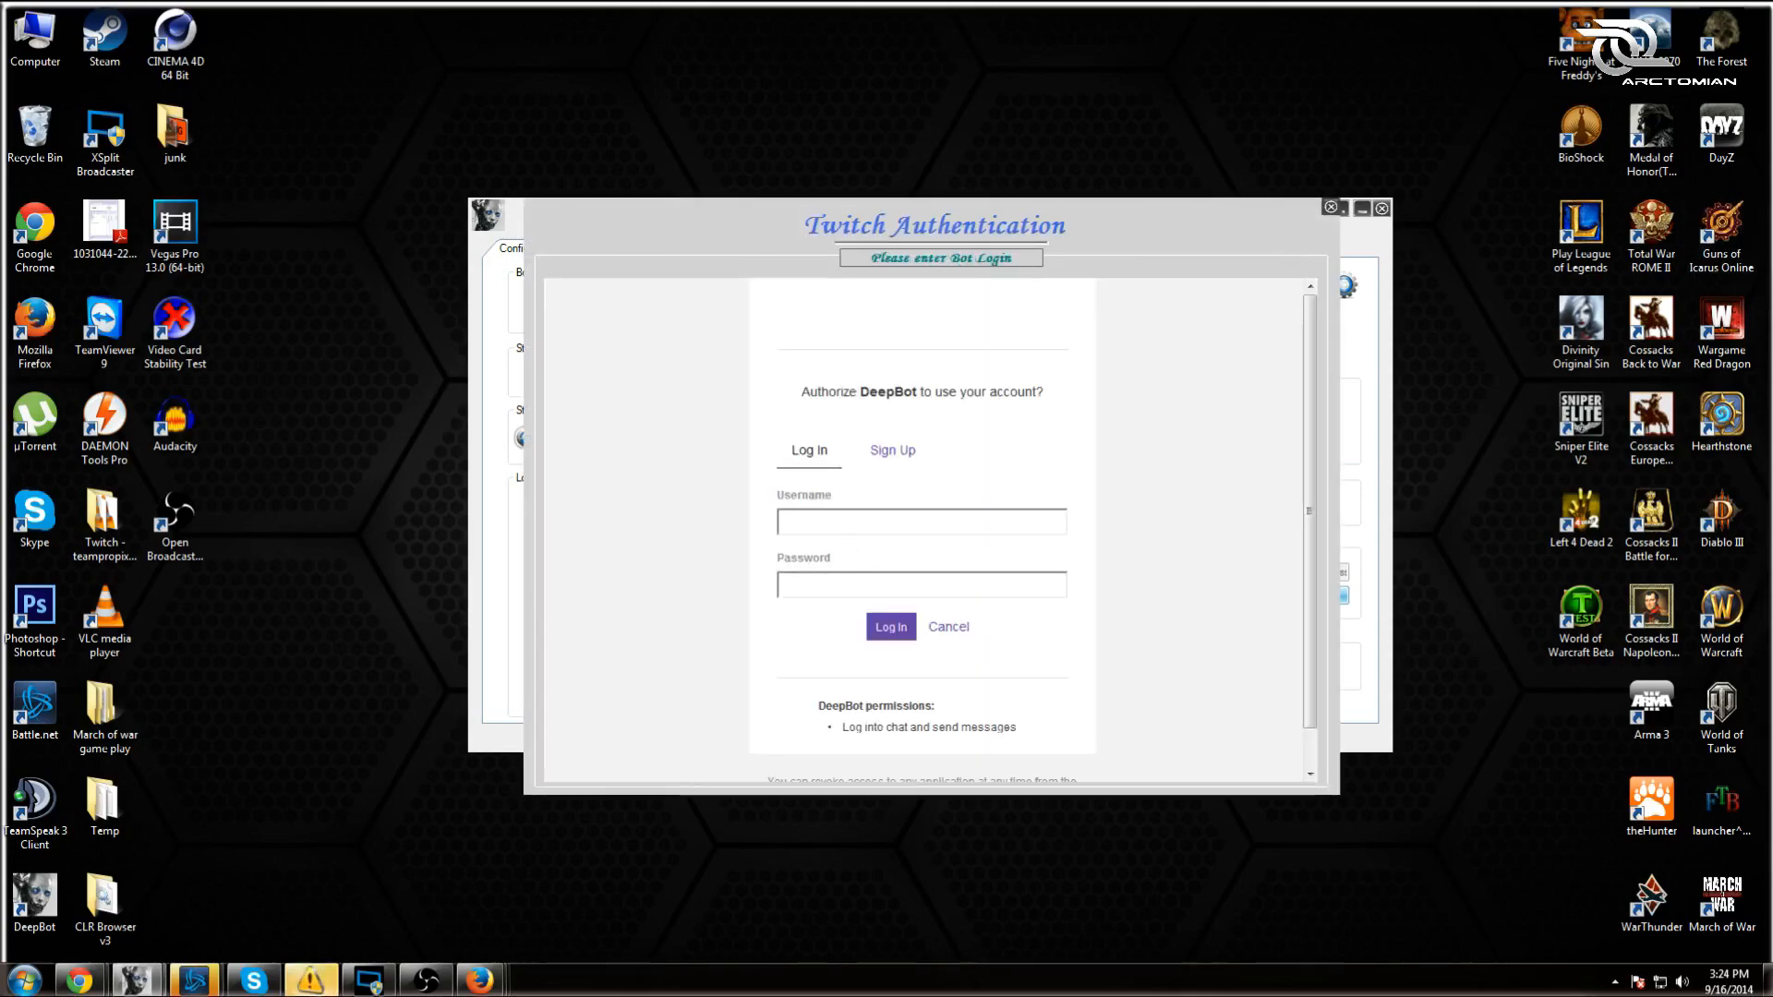
{"action": "left_click", "coordinate": [1331, 207]}
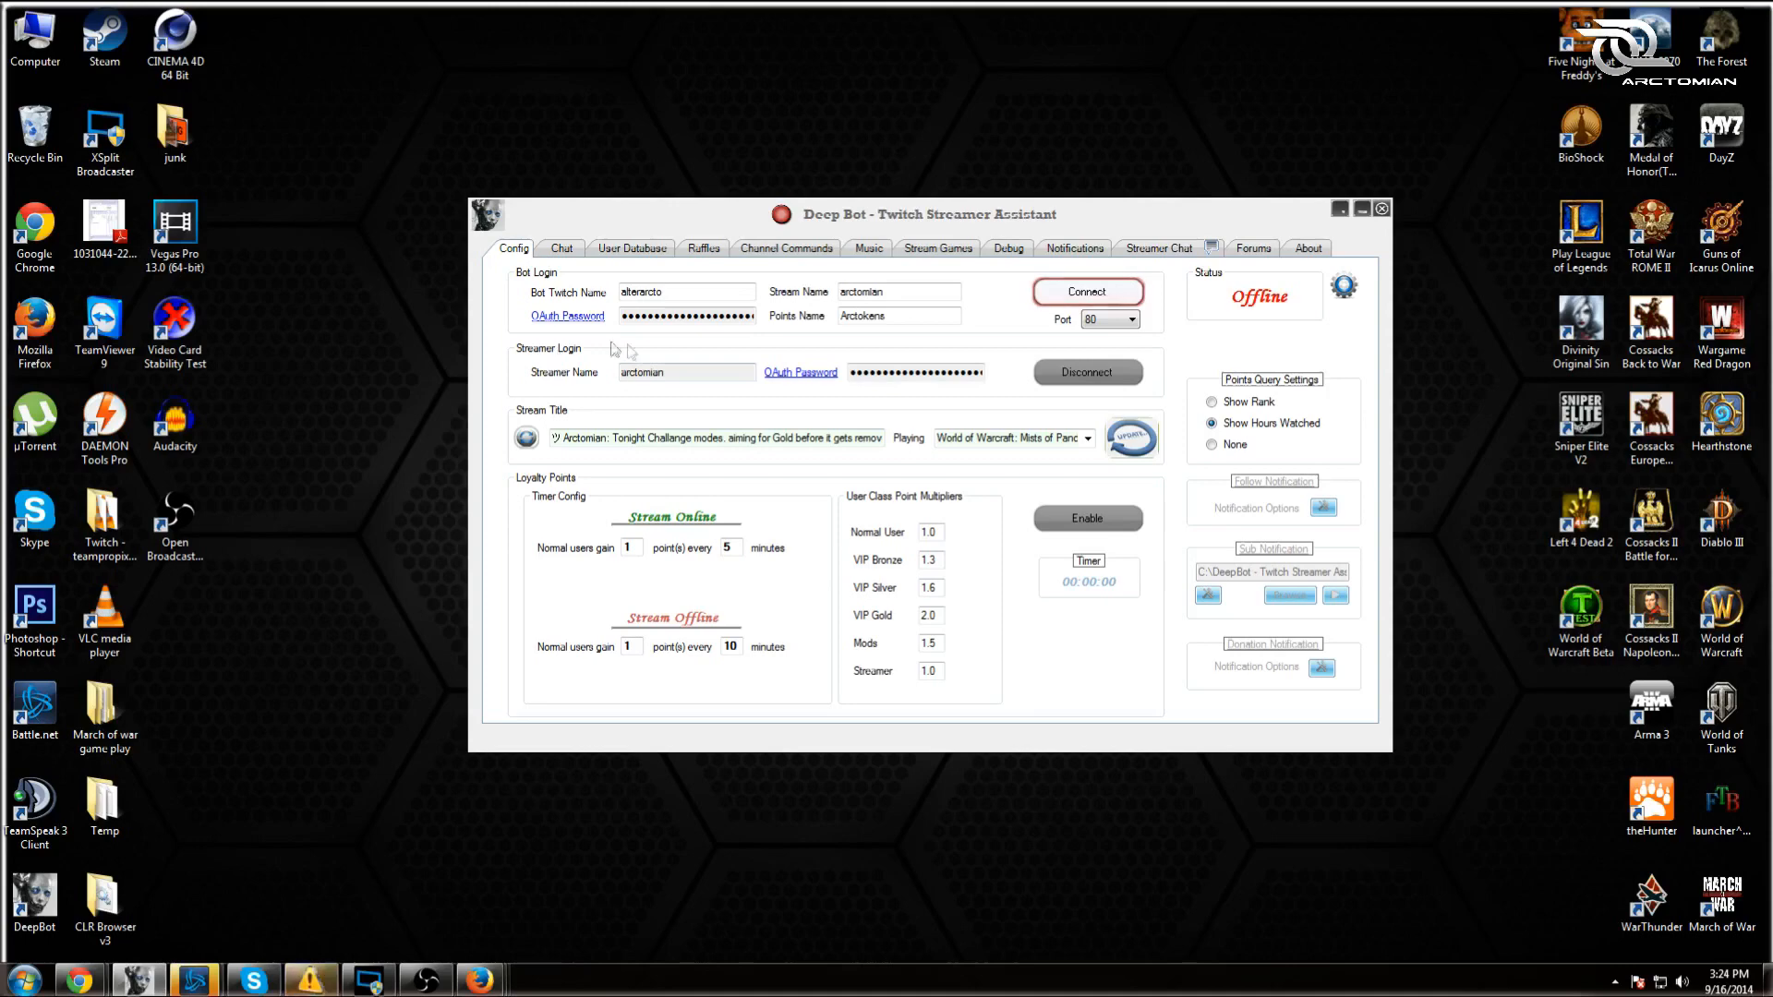
{"action": "left_click_drag", "start_coordinate": [659, 371], "coordinate": [583, 372]}
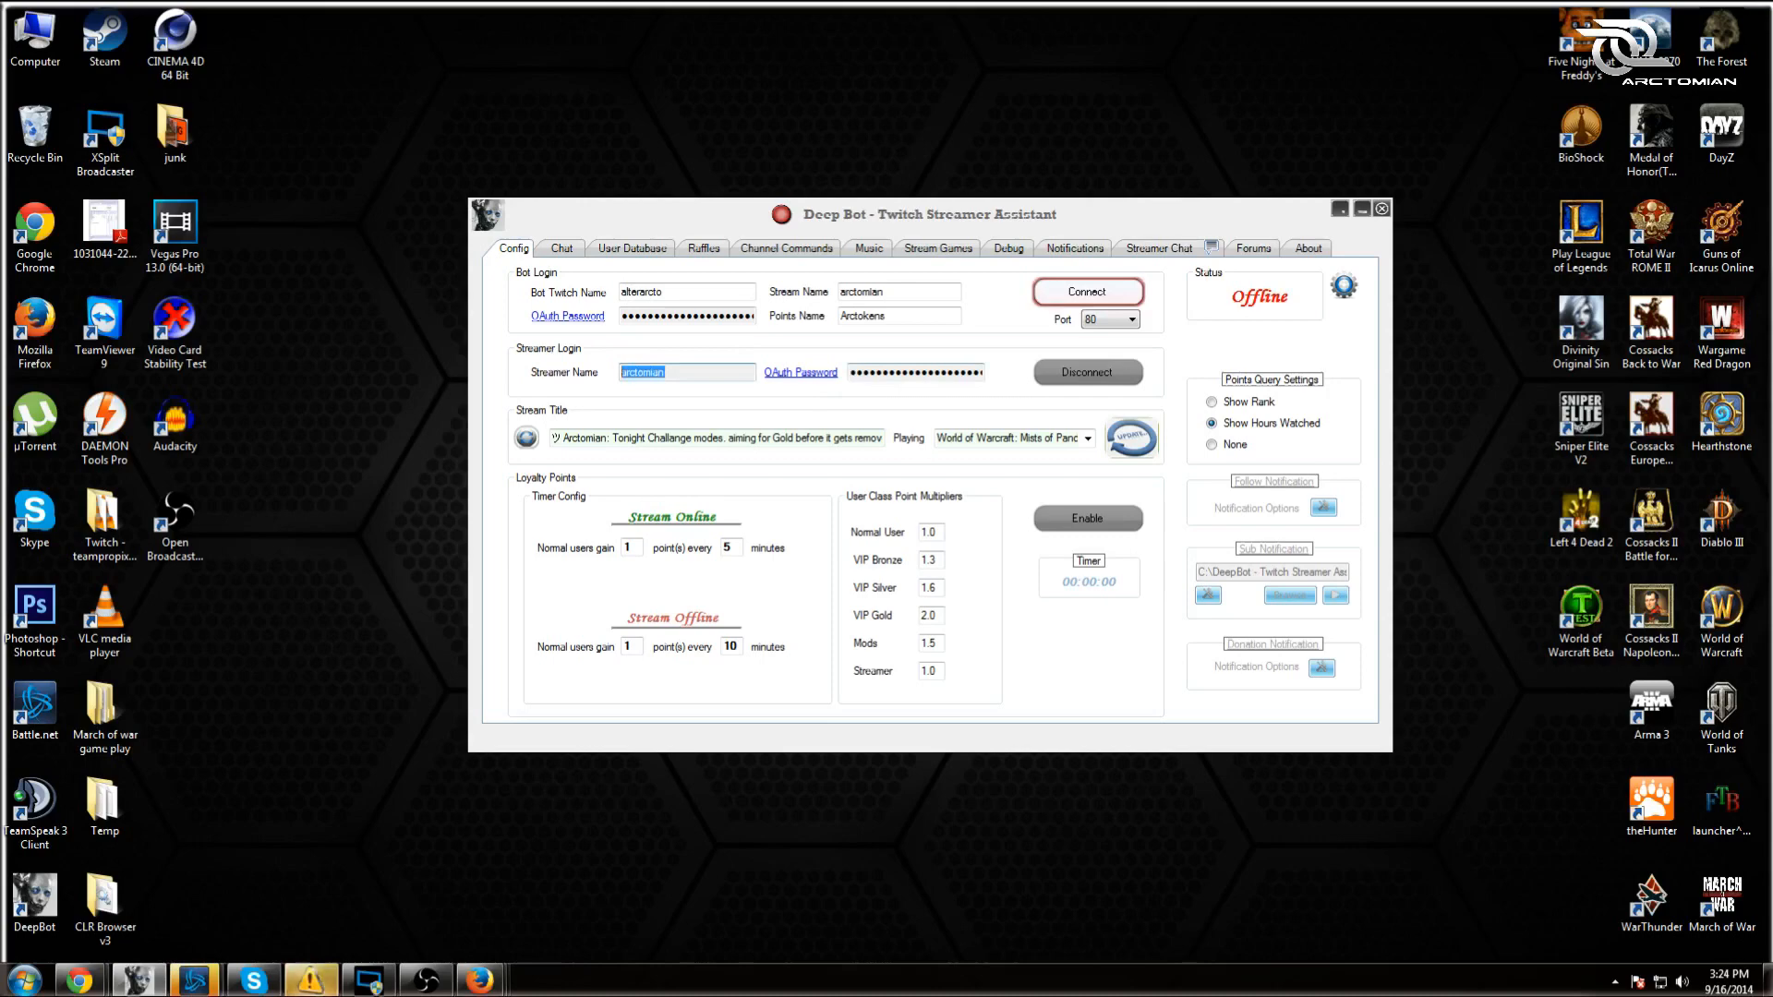
{"action": "left_click", "coordinate": [800, 373]}
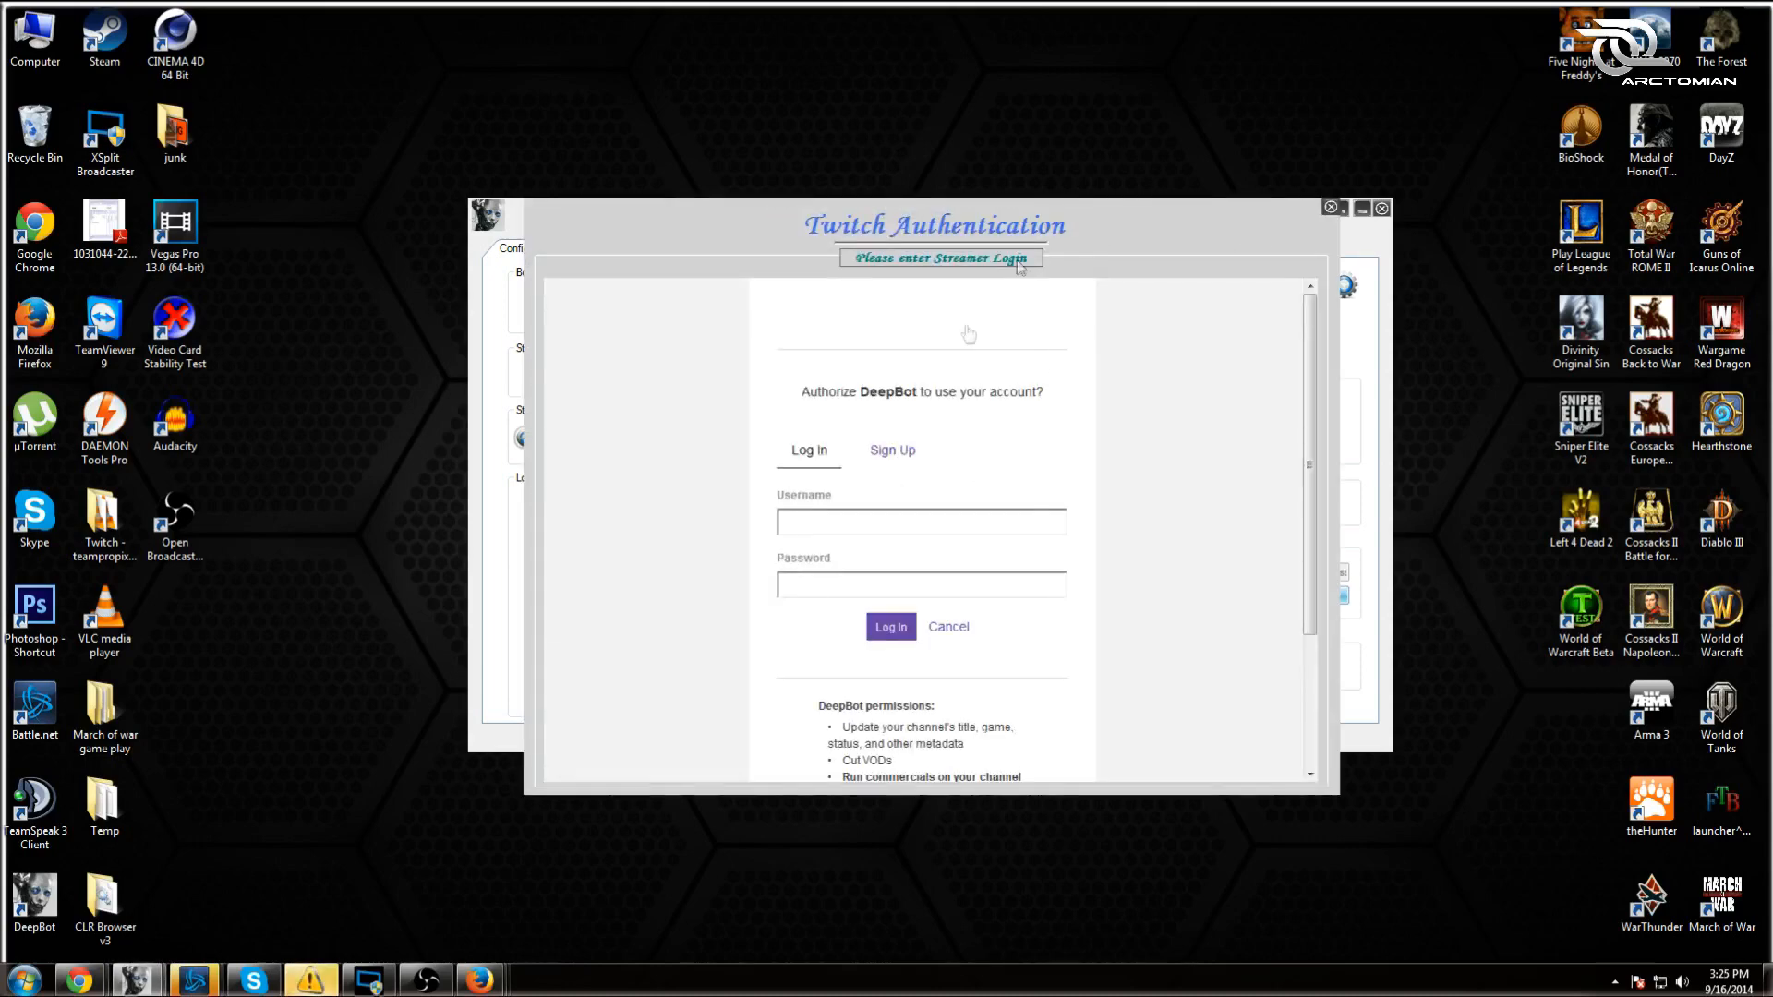
{"action": "left_click", "coordinate": [1331, 208]}
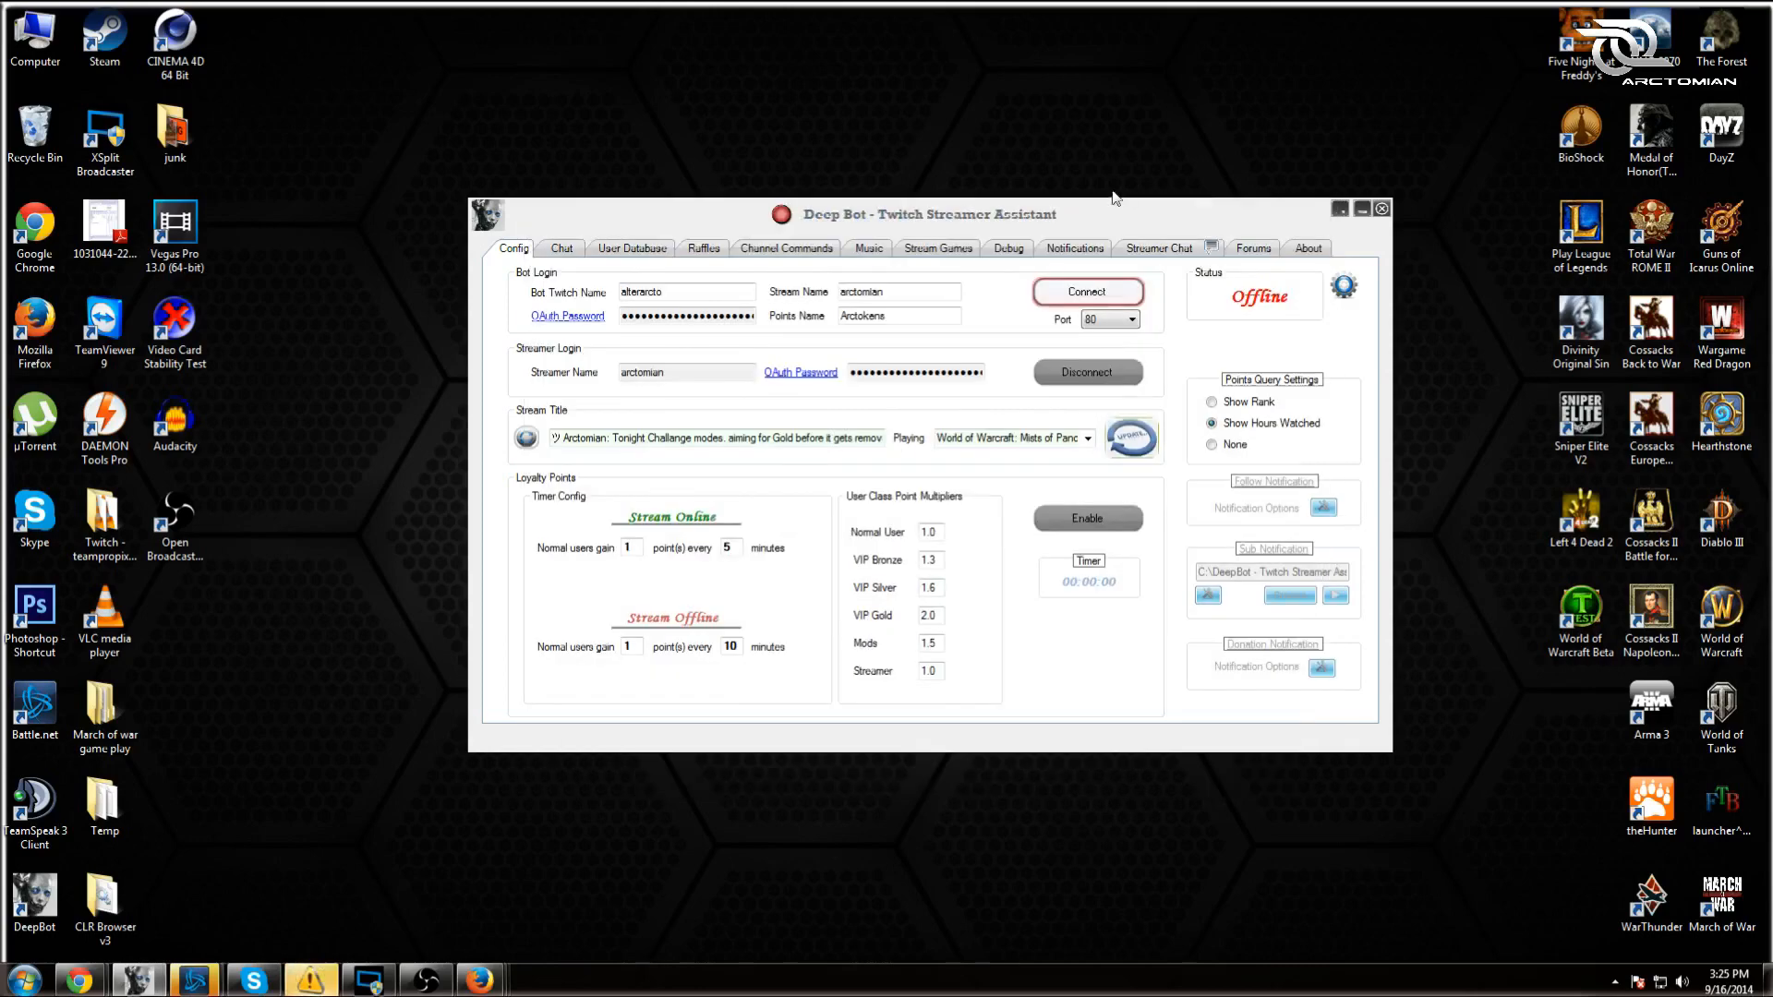
- Reconnect the bot, keep port 80 selected, and enable the loyalty points
{"action": "left_click", "coordinate": [1090, 293]}
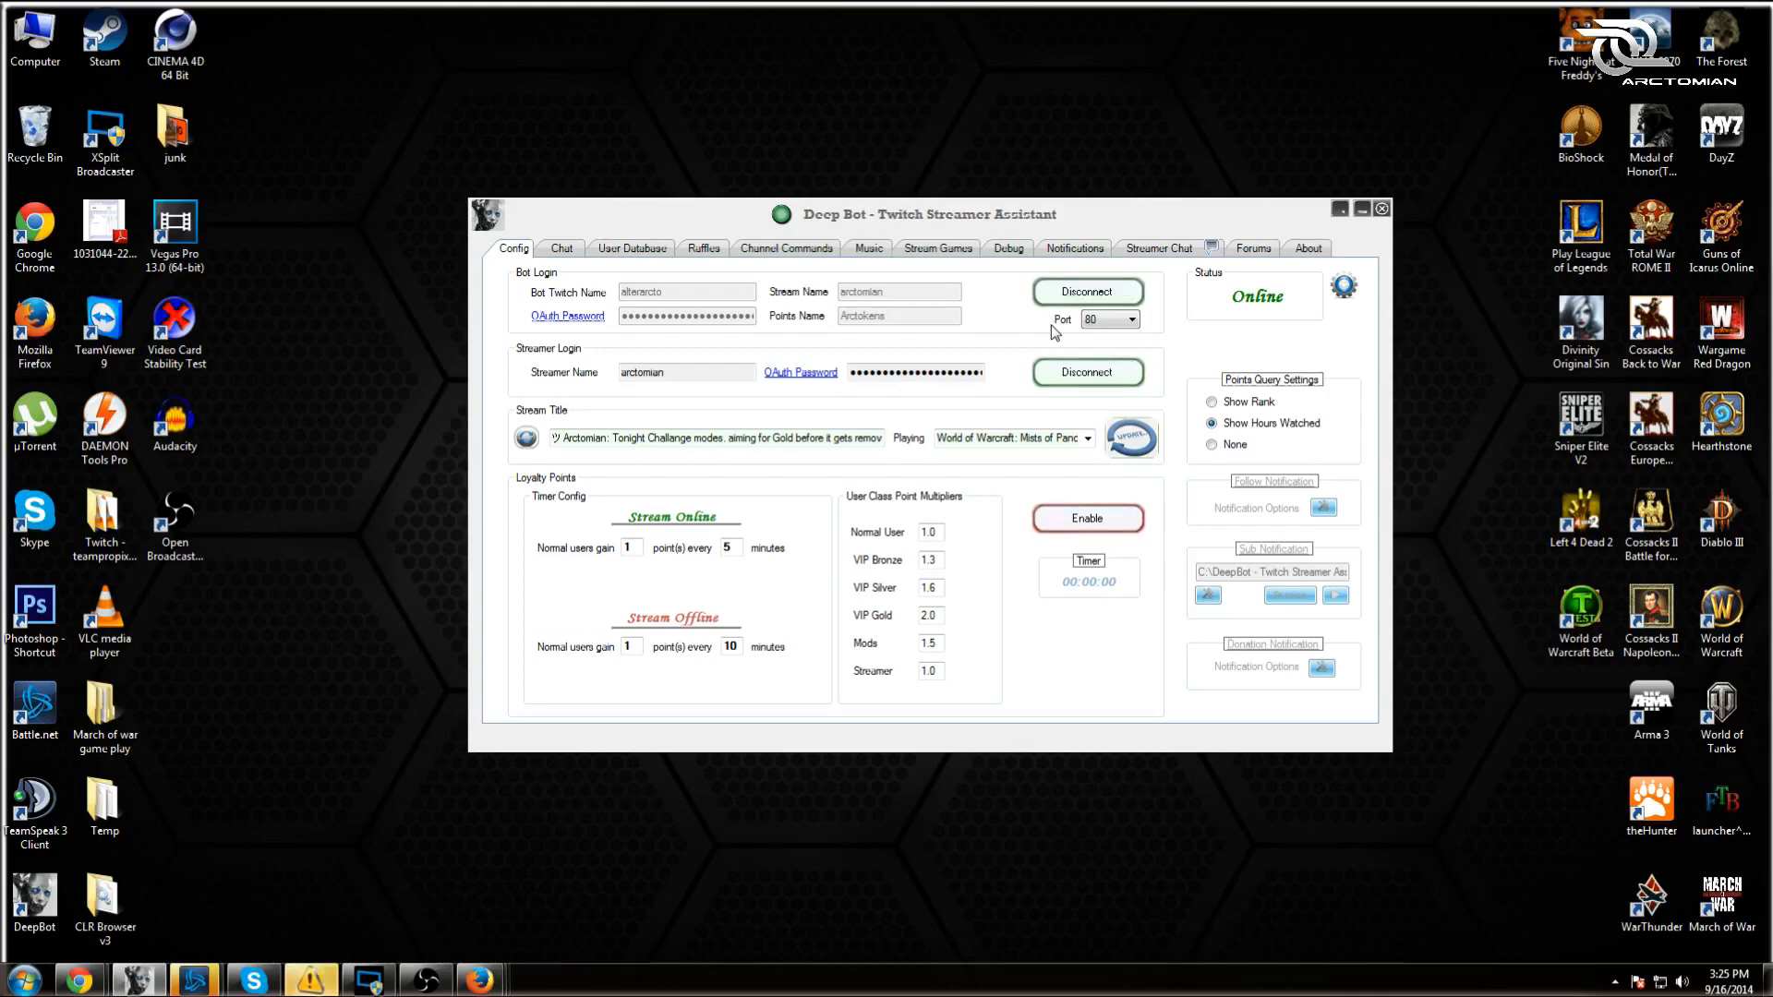
{"action": "left_click", "coordinate": [1117, 328]}
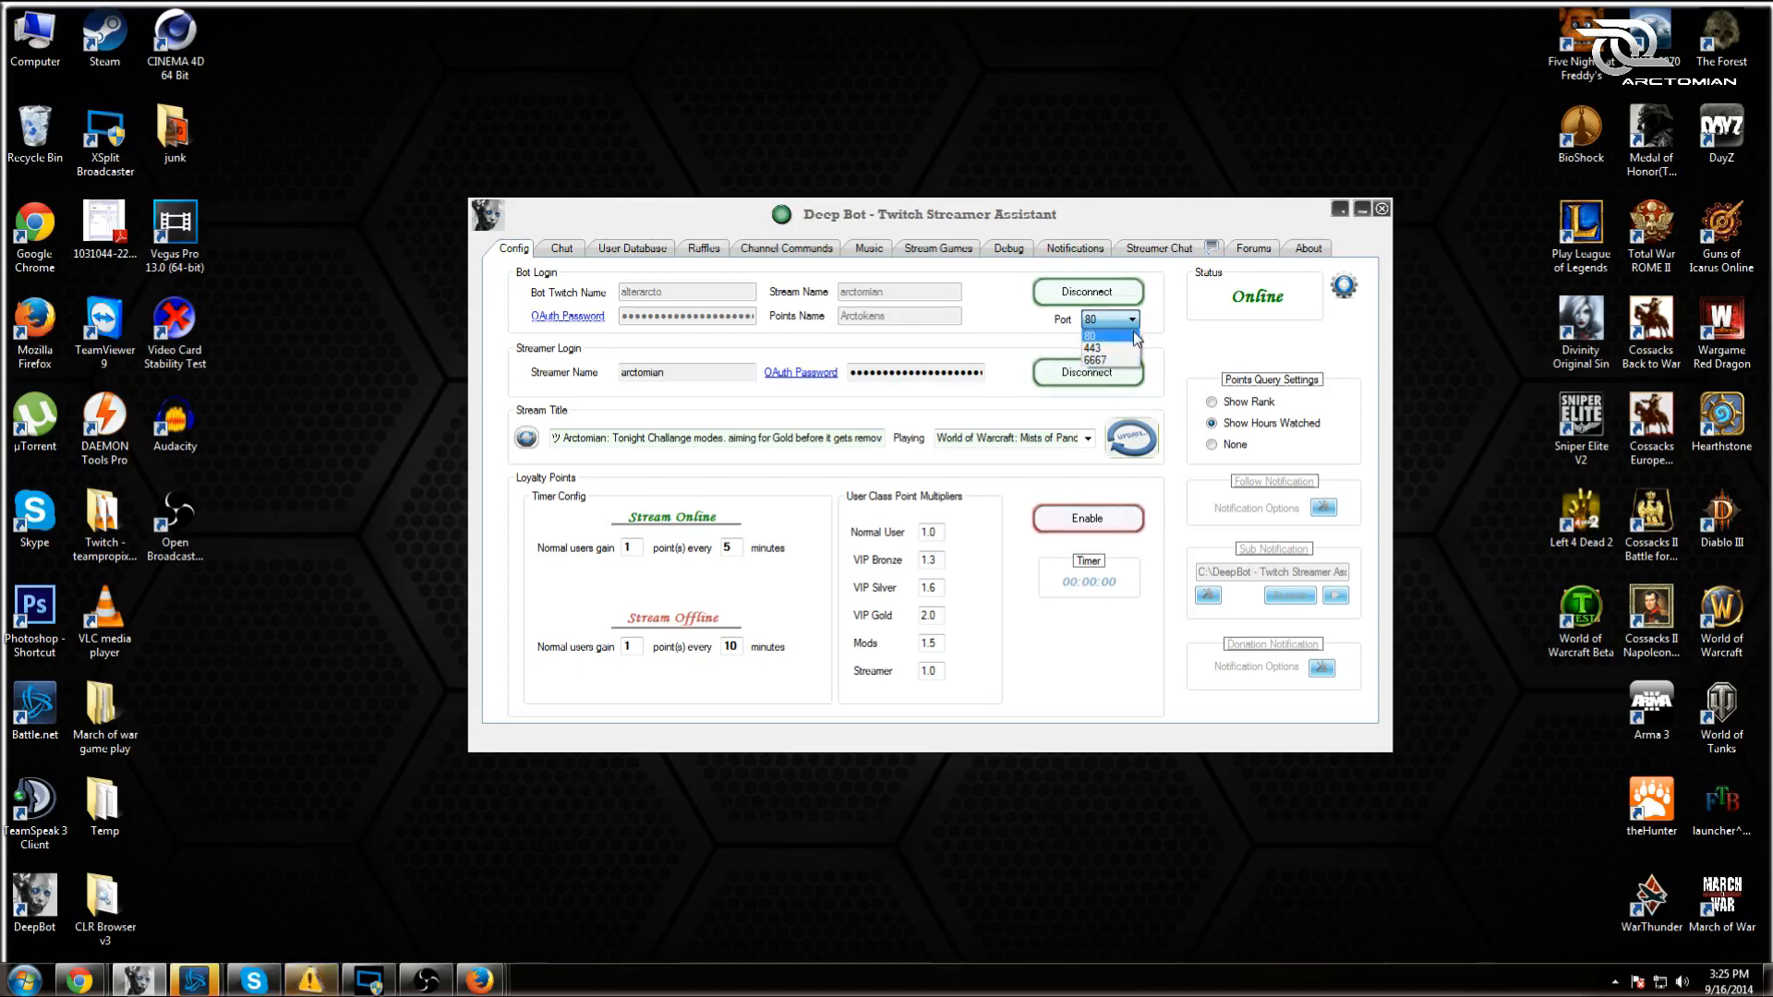
{"action": "left_click", "coordinate": [1133, 332]}
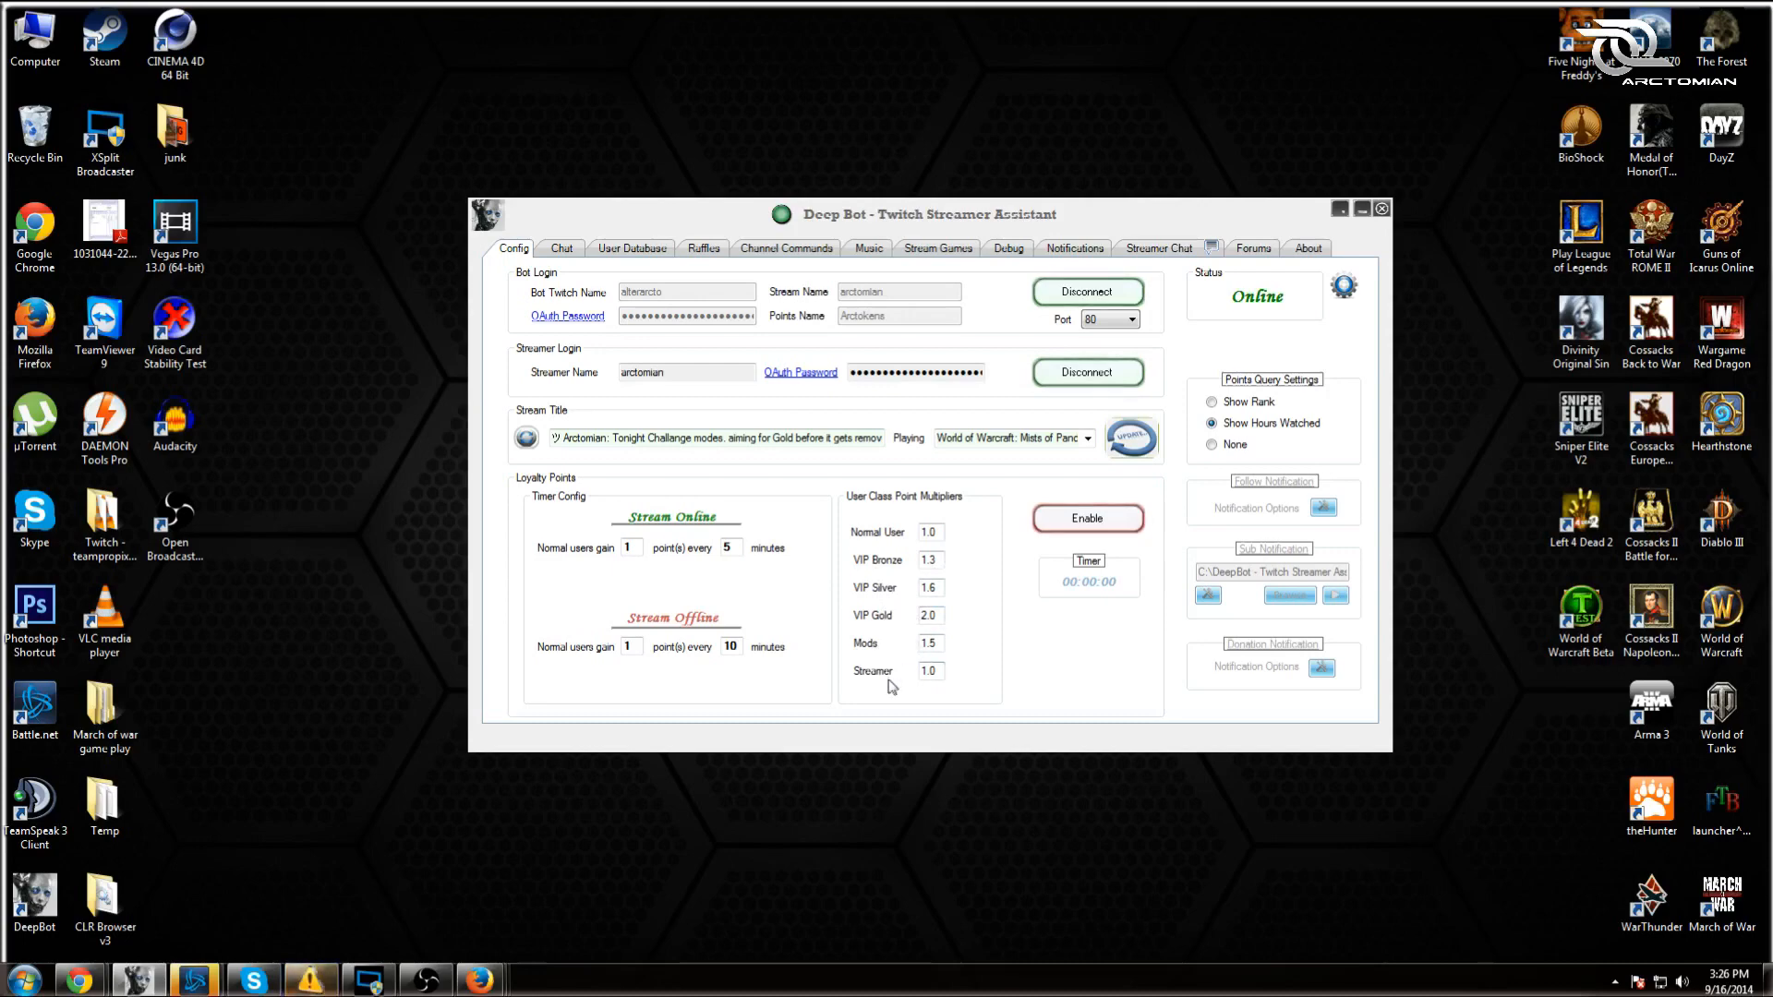
{"action": "left_click", "coordinate": [1095, 524]}
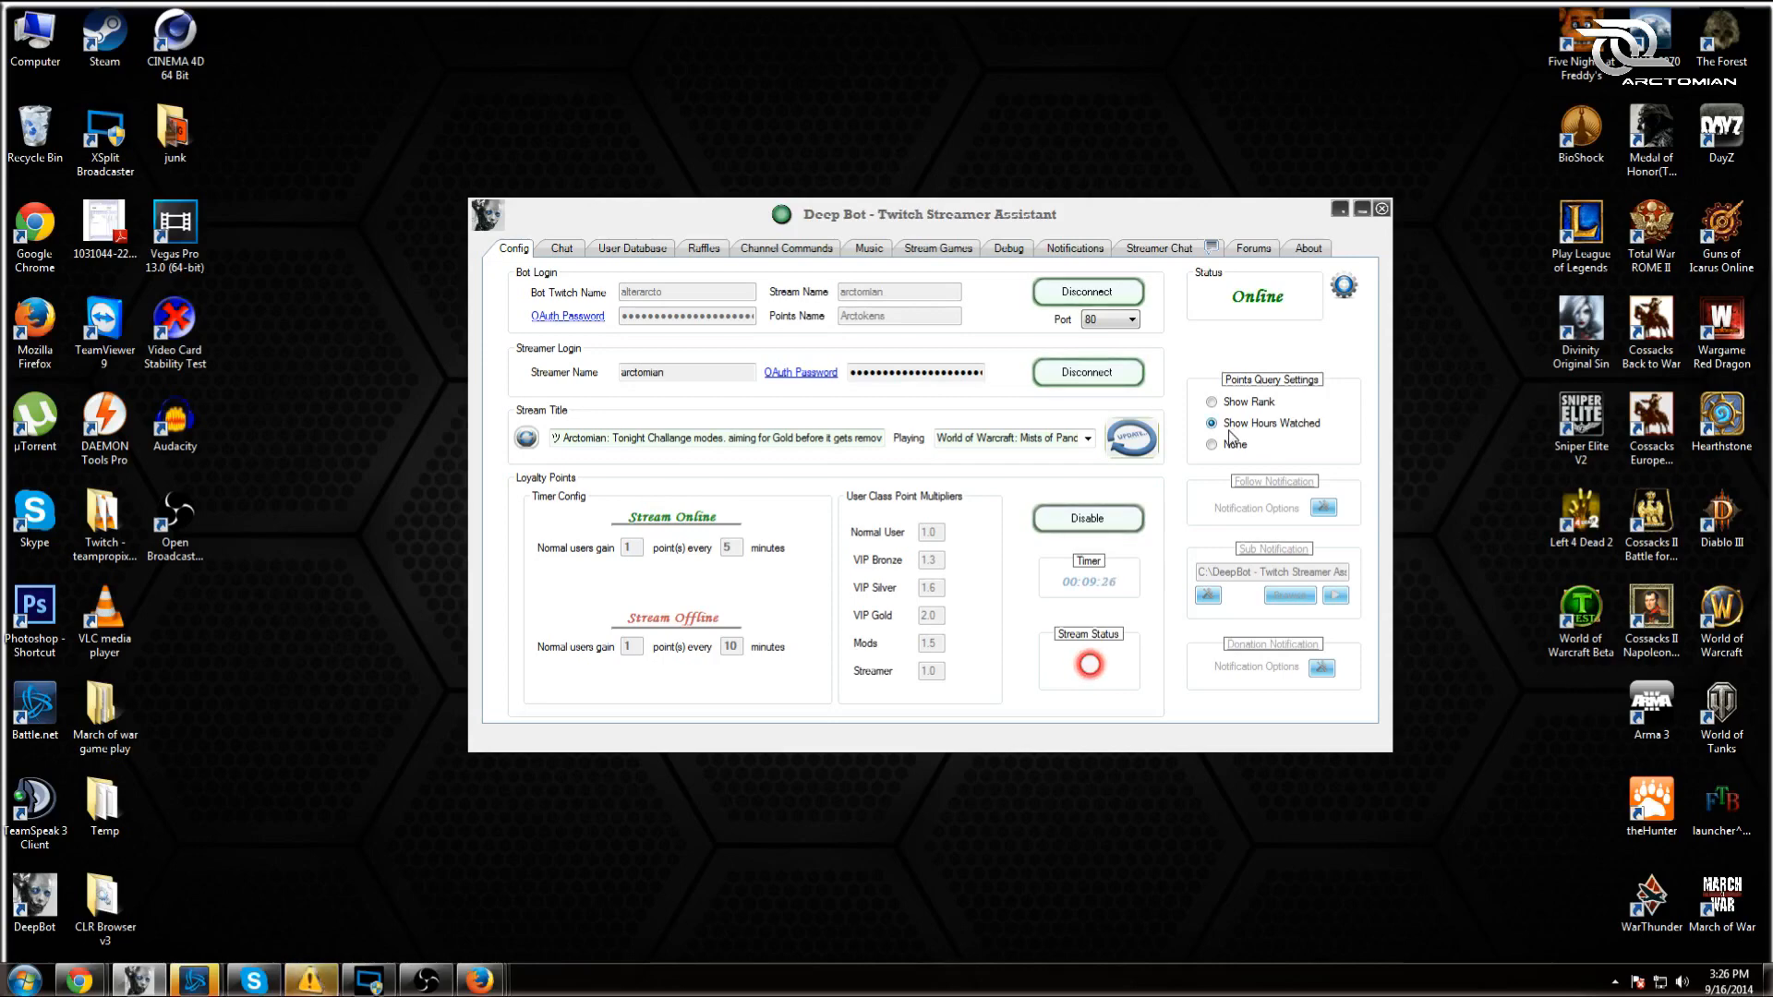
- Switch to Chrome, send the !arctokens command in the Arctomian Twitch channel's chat, and minimize the browser
{"action": "mouse_move", "coordinate": [79, 979]}
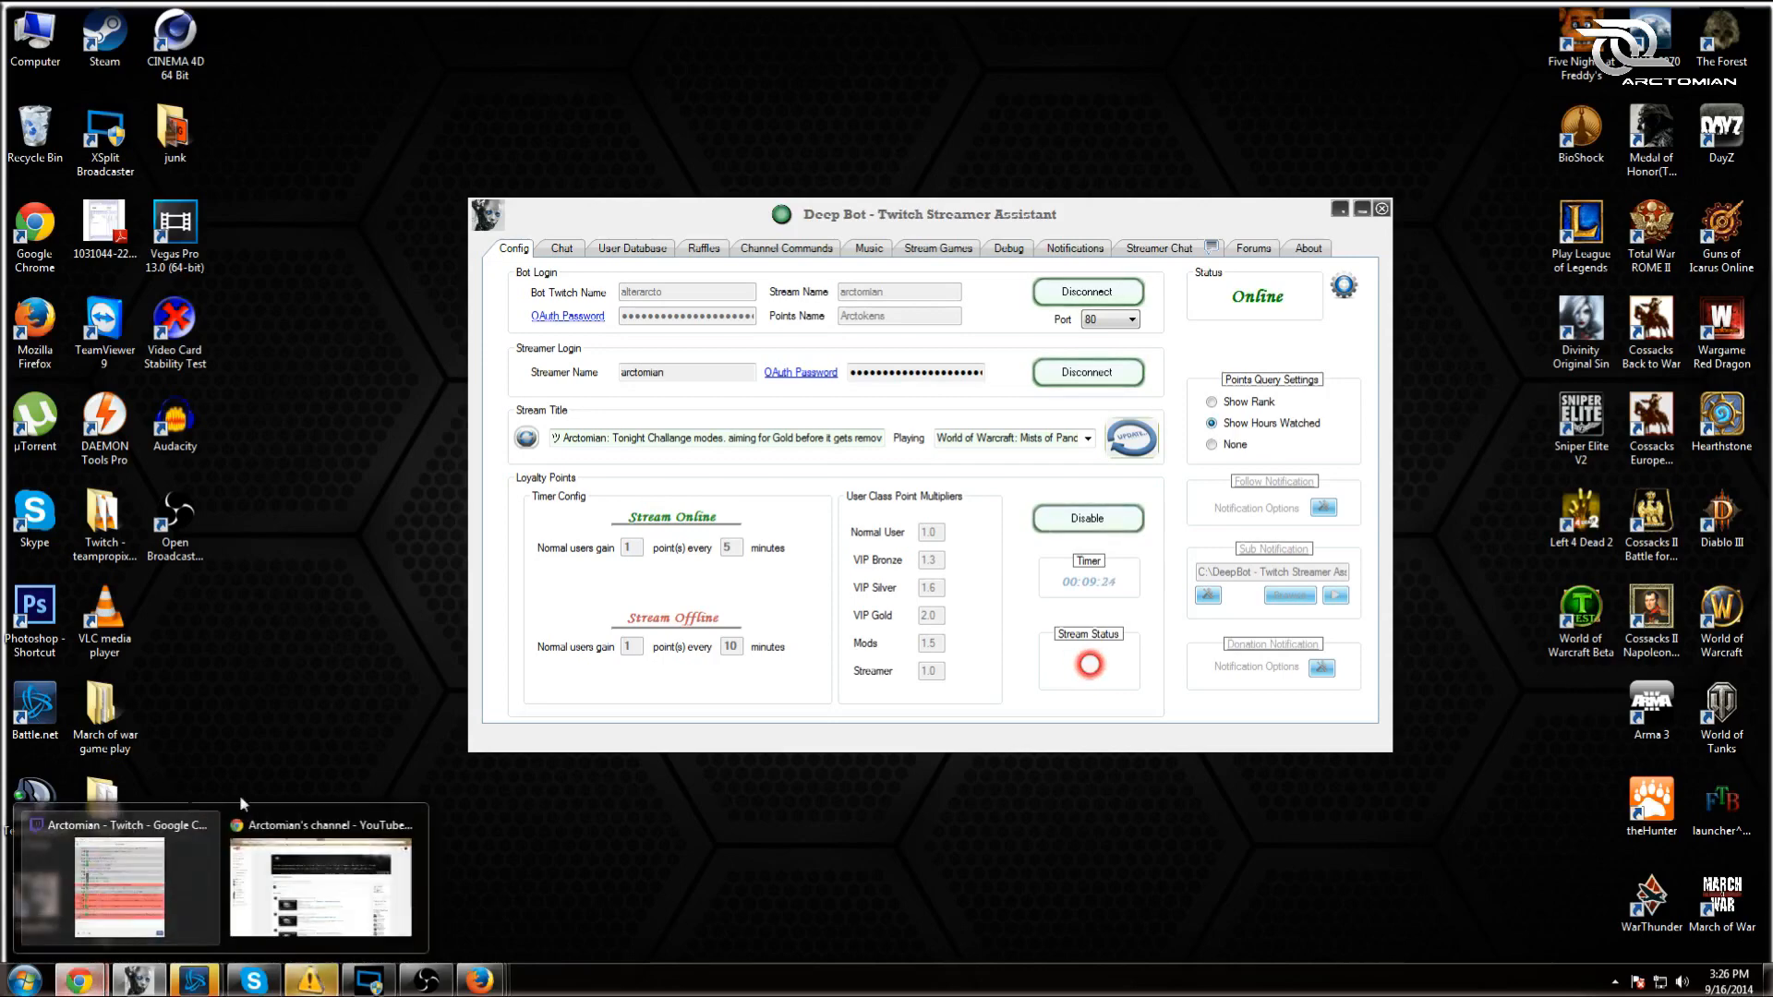
{"action": "left_click", "coordinate": [274, 838]}
{"action": "left_click", "coordinate": [273, 12]}
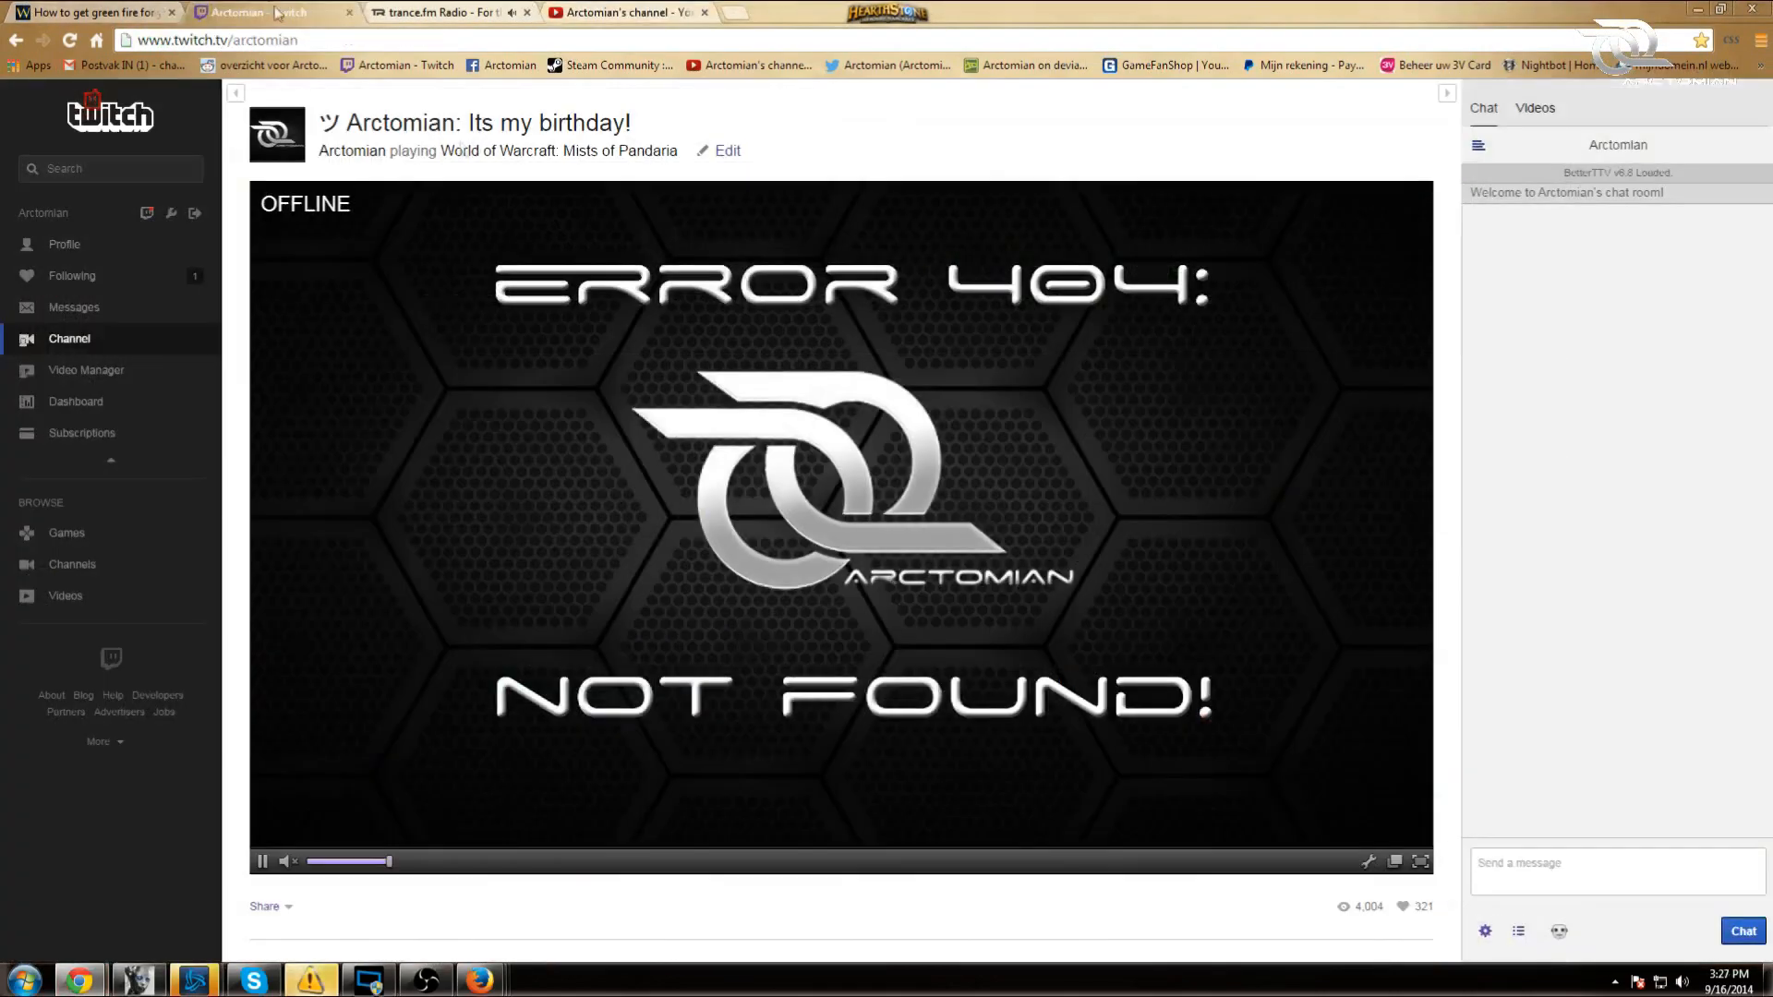
{"action": "left_click", "coordinate": [1609, 868]}
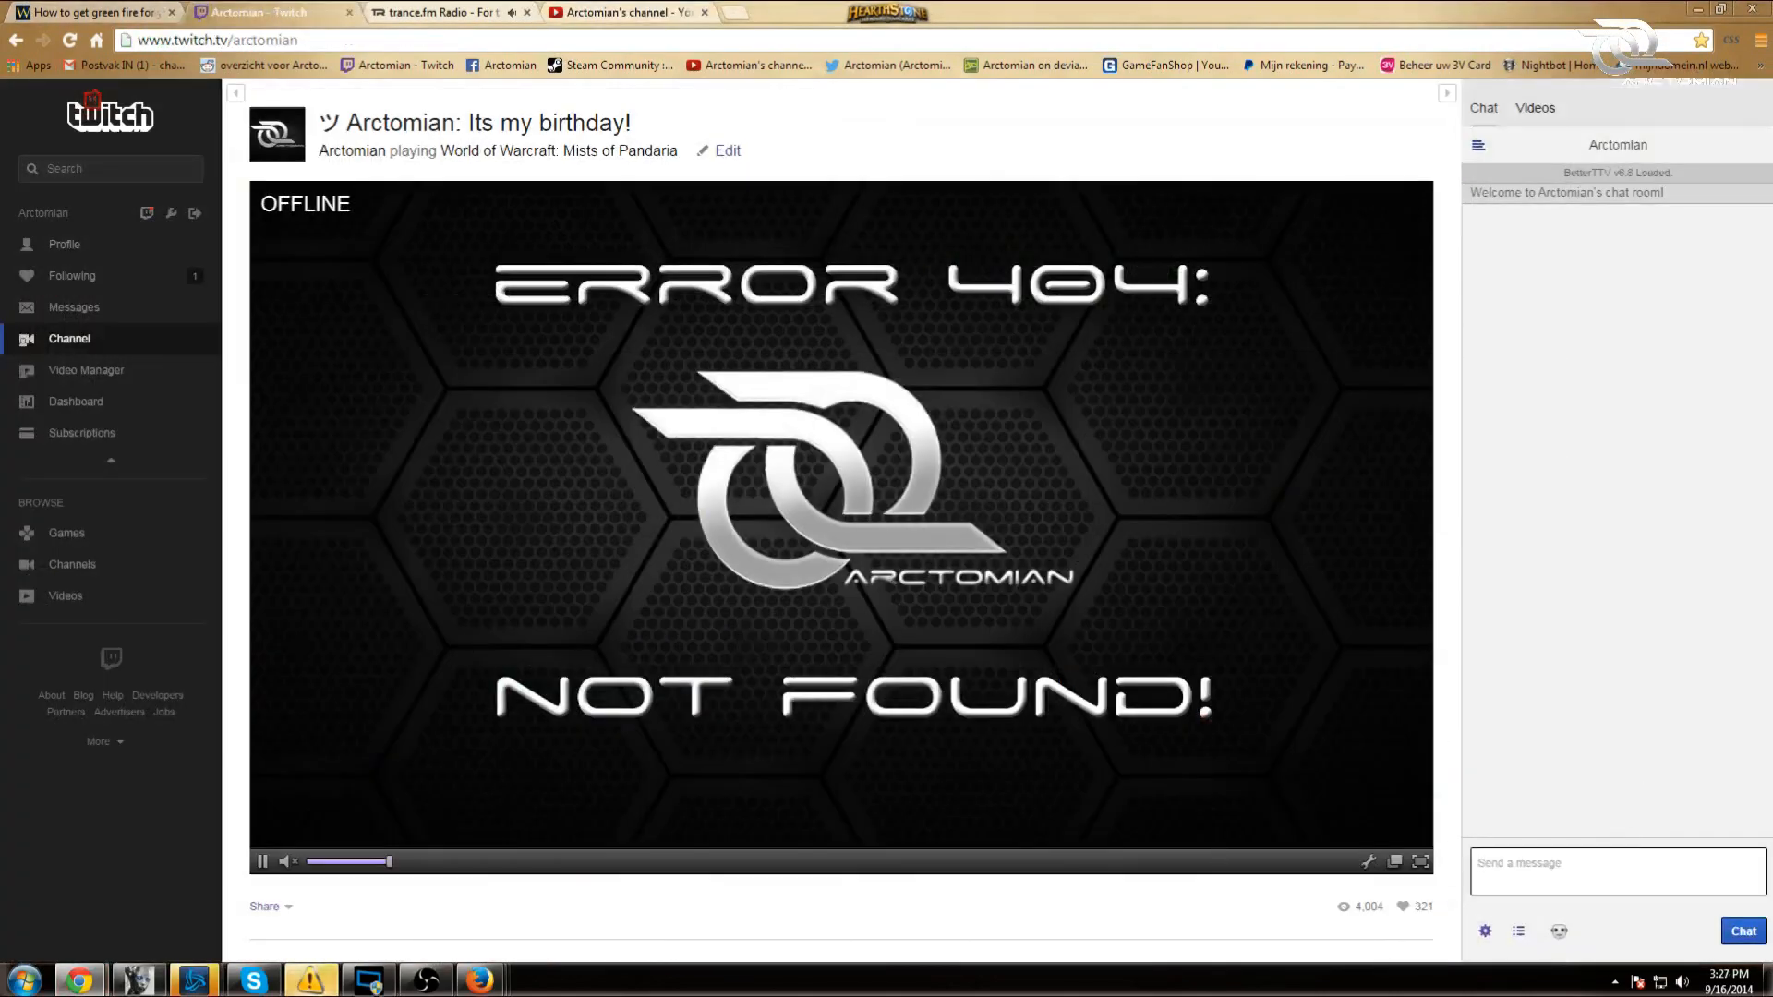
{"action": "type", "text": "I"}
{"action": "key", "text": "Return"}
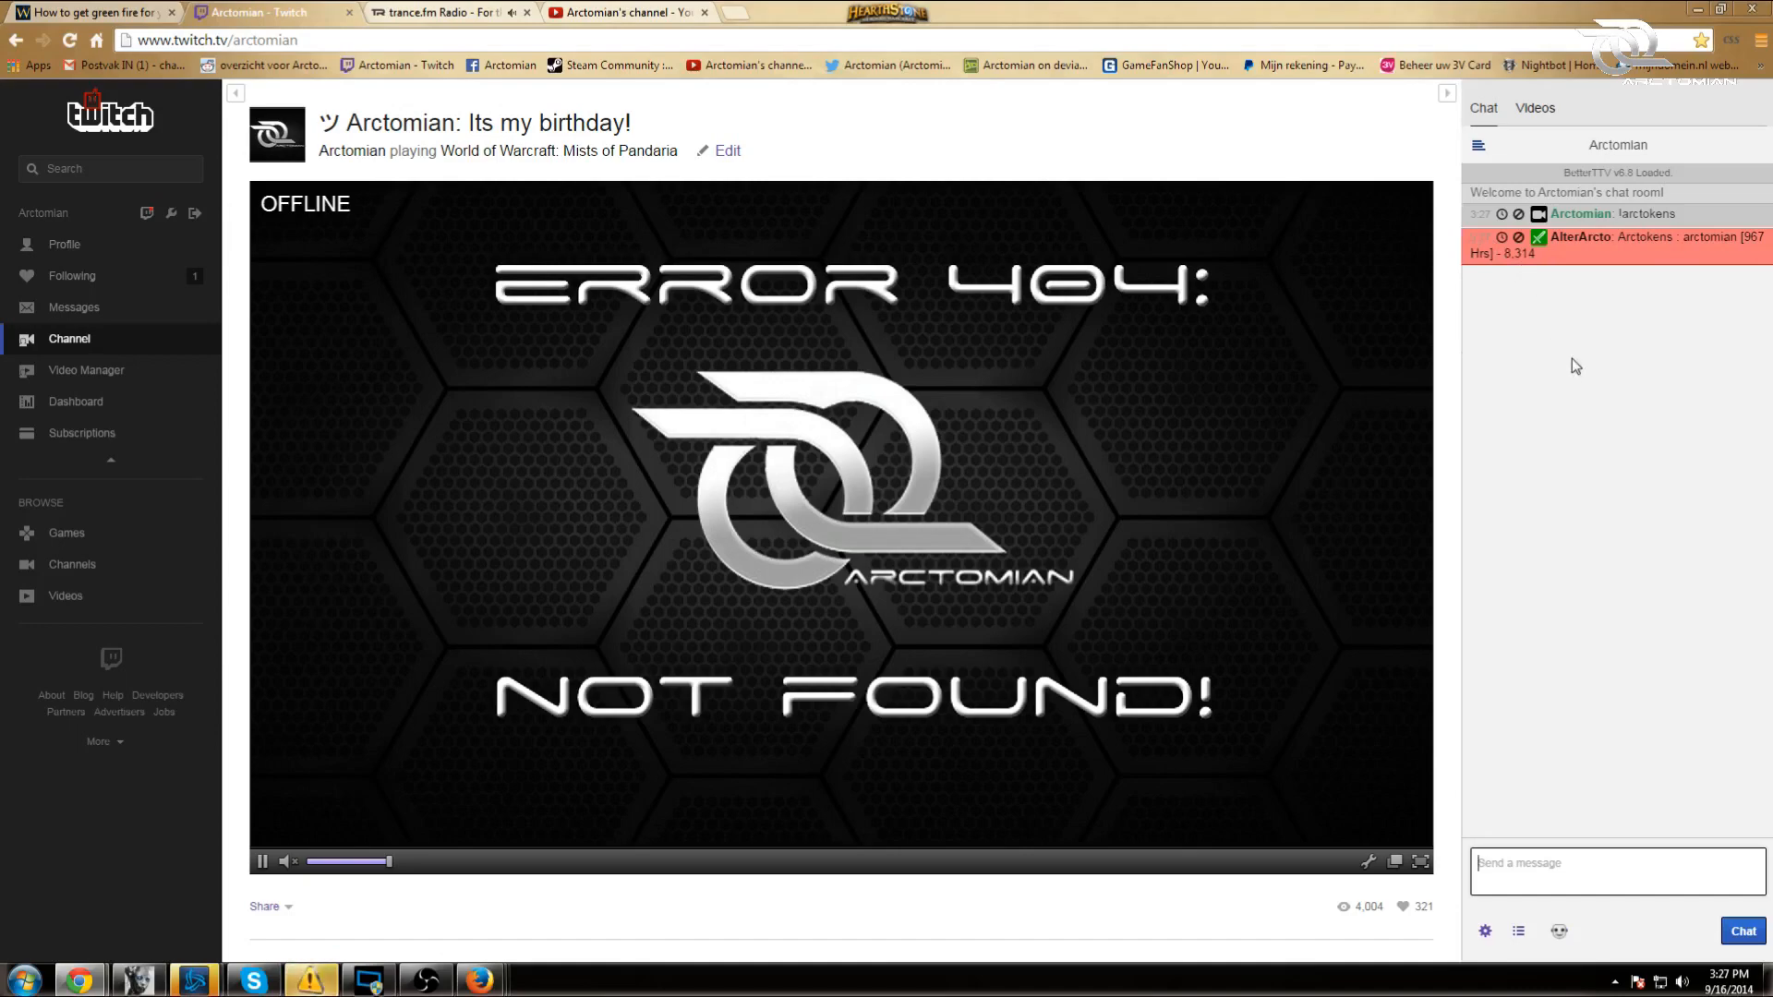
{"action": "left_click", "coordinate": [1699, 9]}
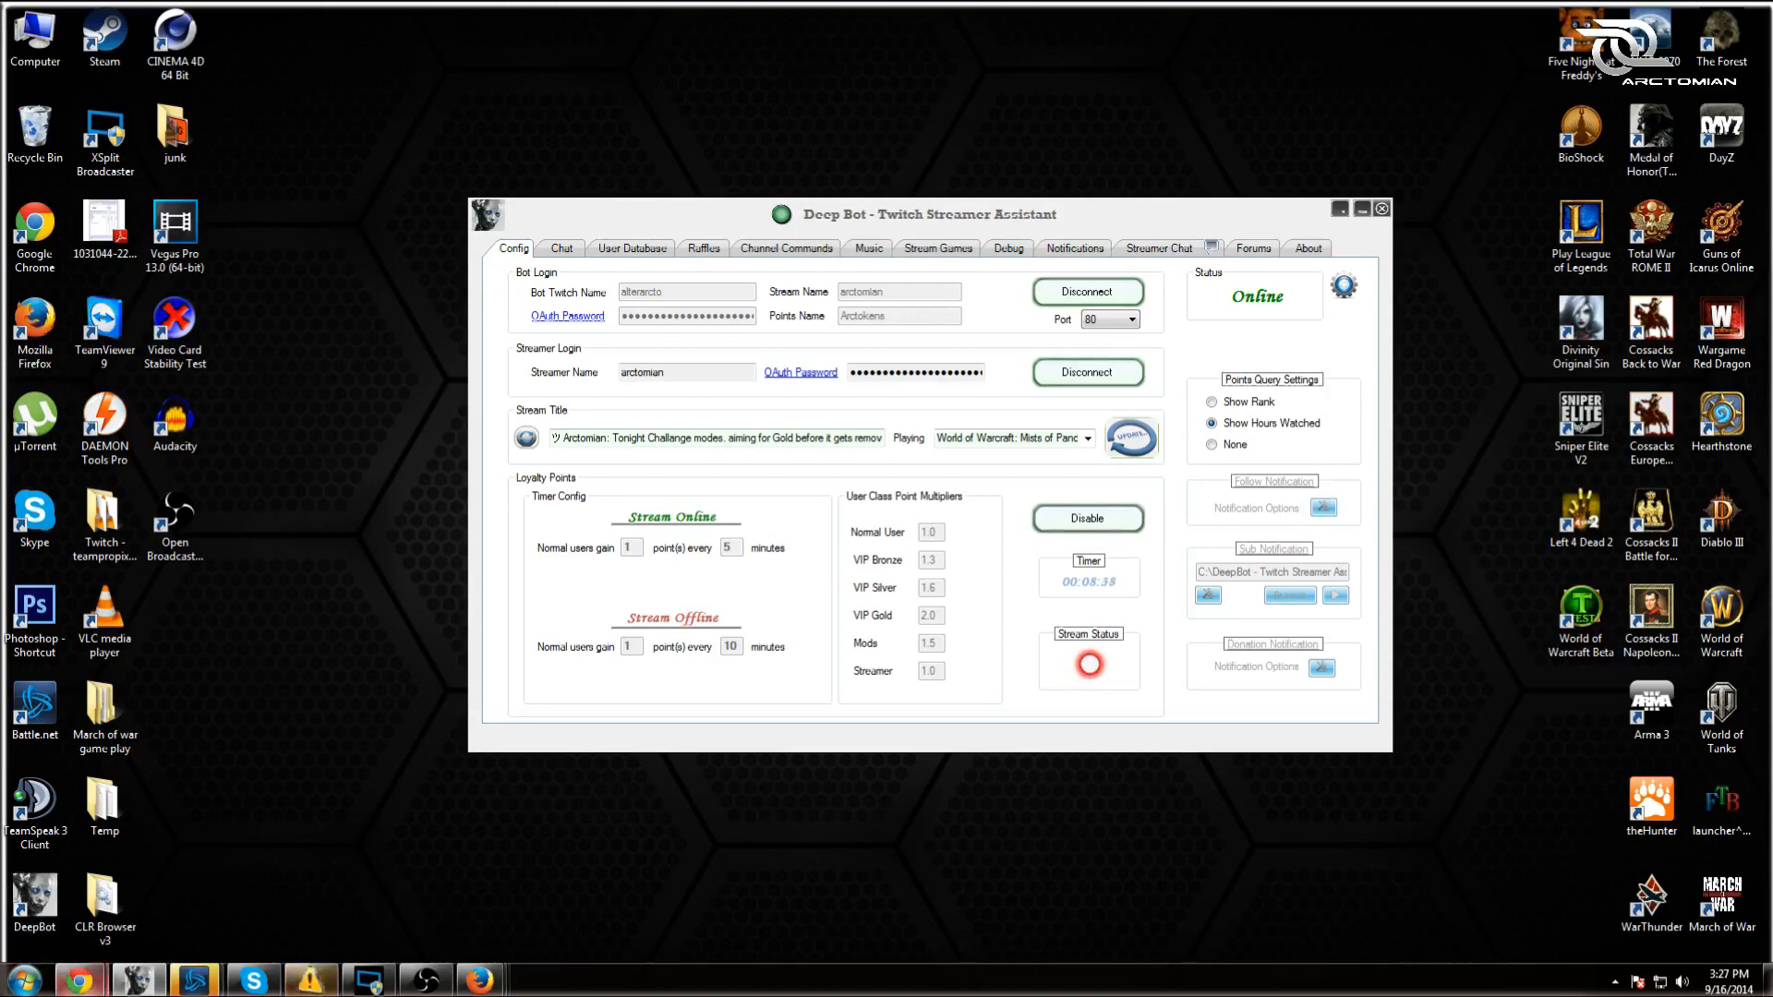
- Bring up the Arctutorial Twitch channel in Firefox, examine its tool information panels, and minimize the window
{"action": "mouse_move", "coordinate": [370, 853]}
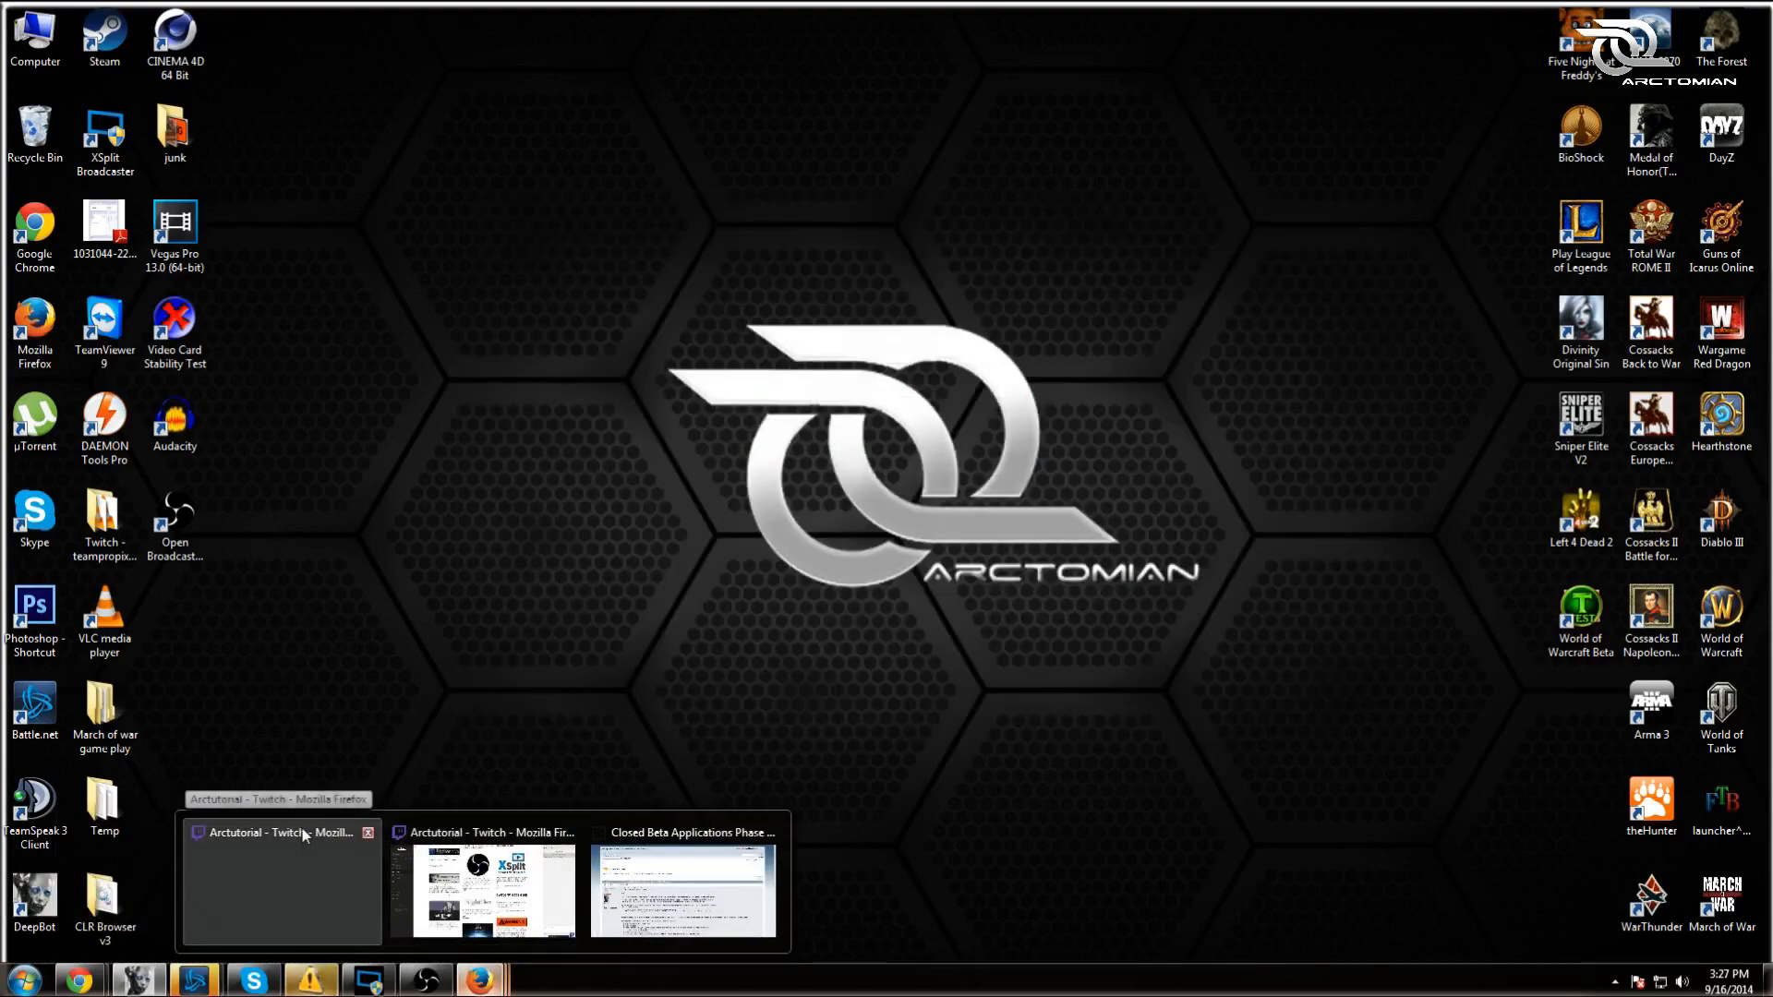
{"action": "left_click", "coordinate": [302, 829]}
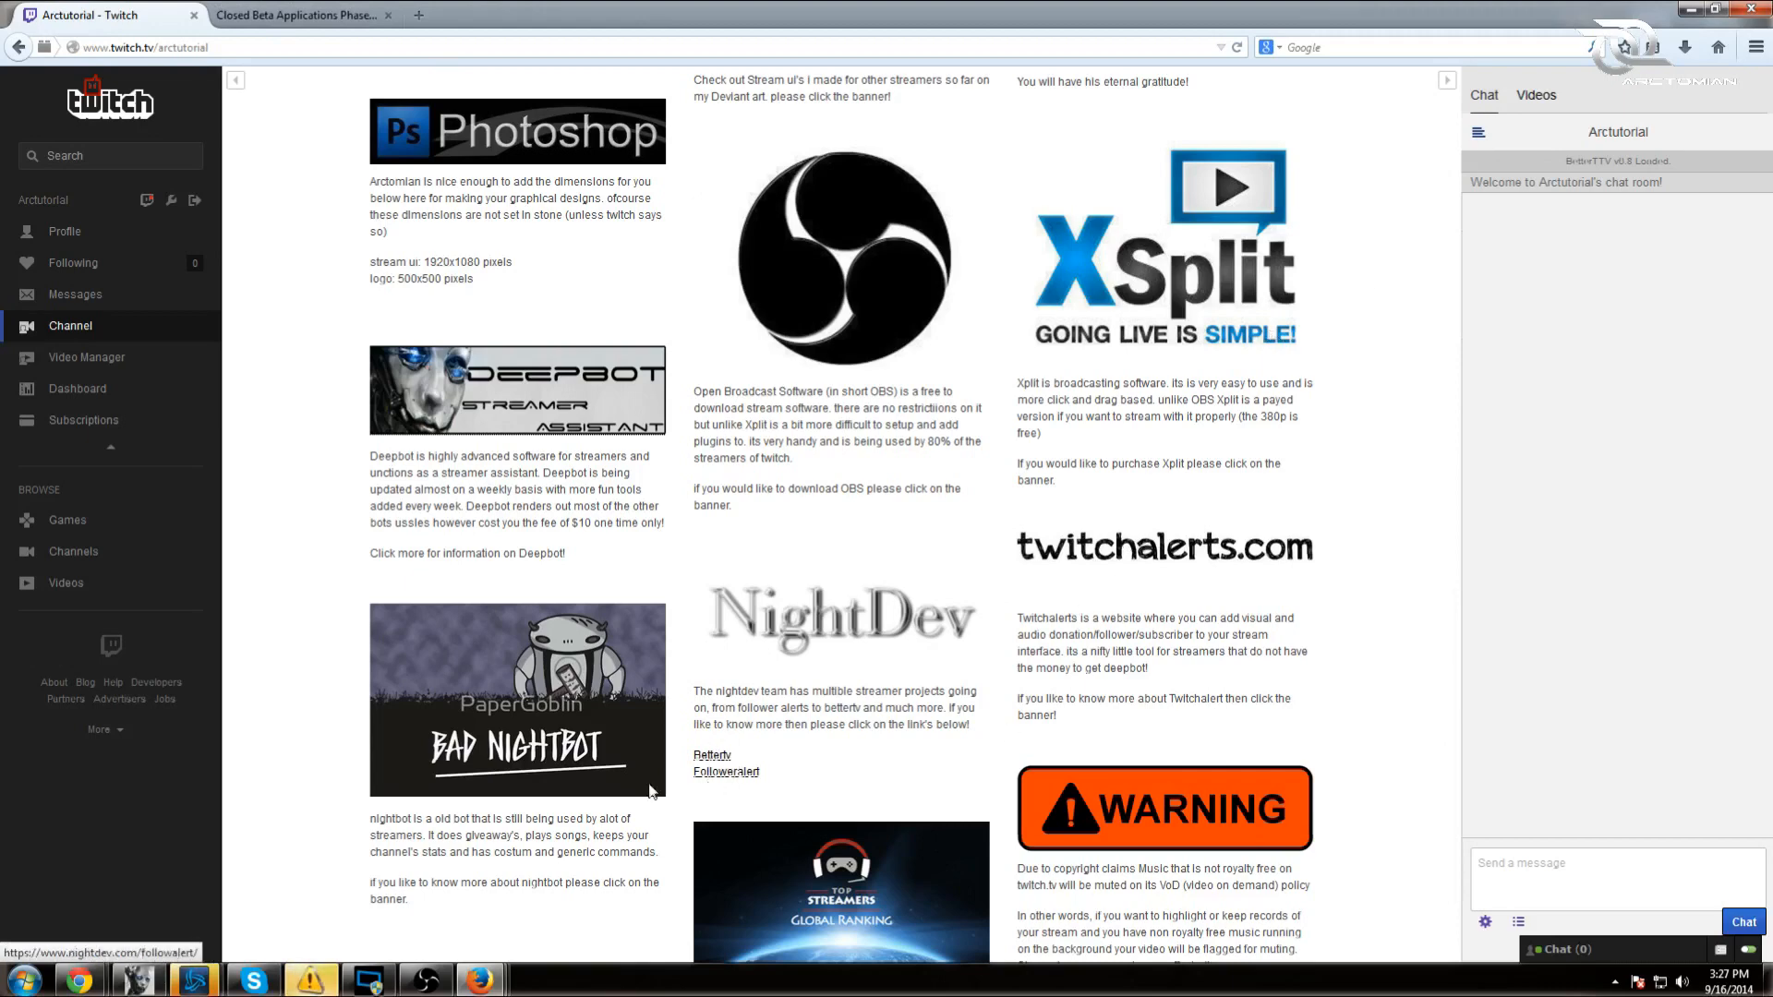
{"action": "left_click", "coordinate": [1690, 8]}
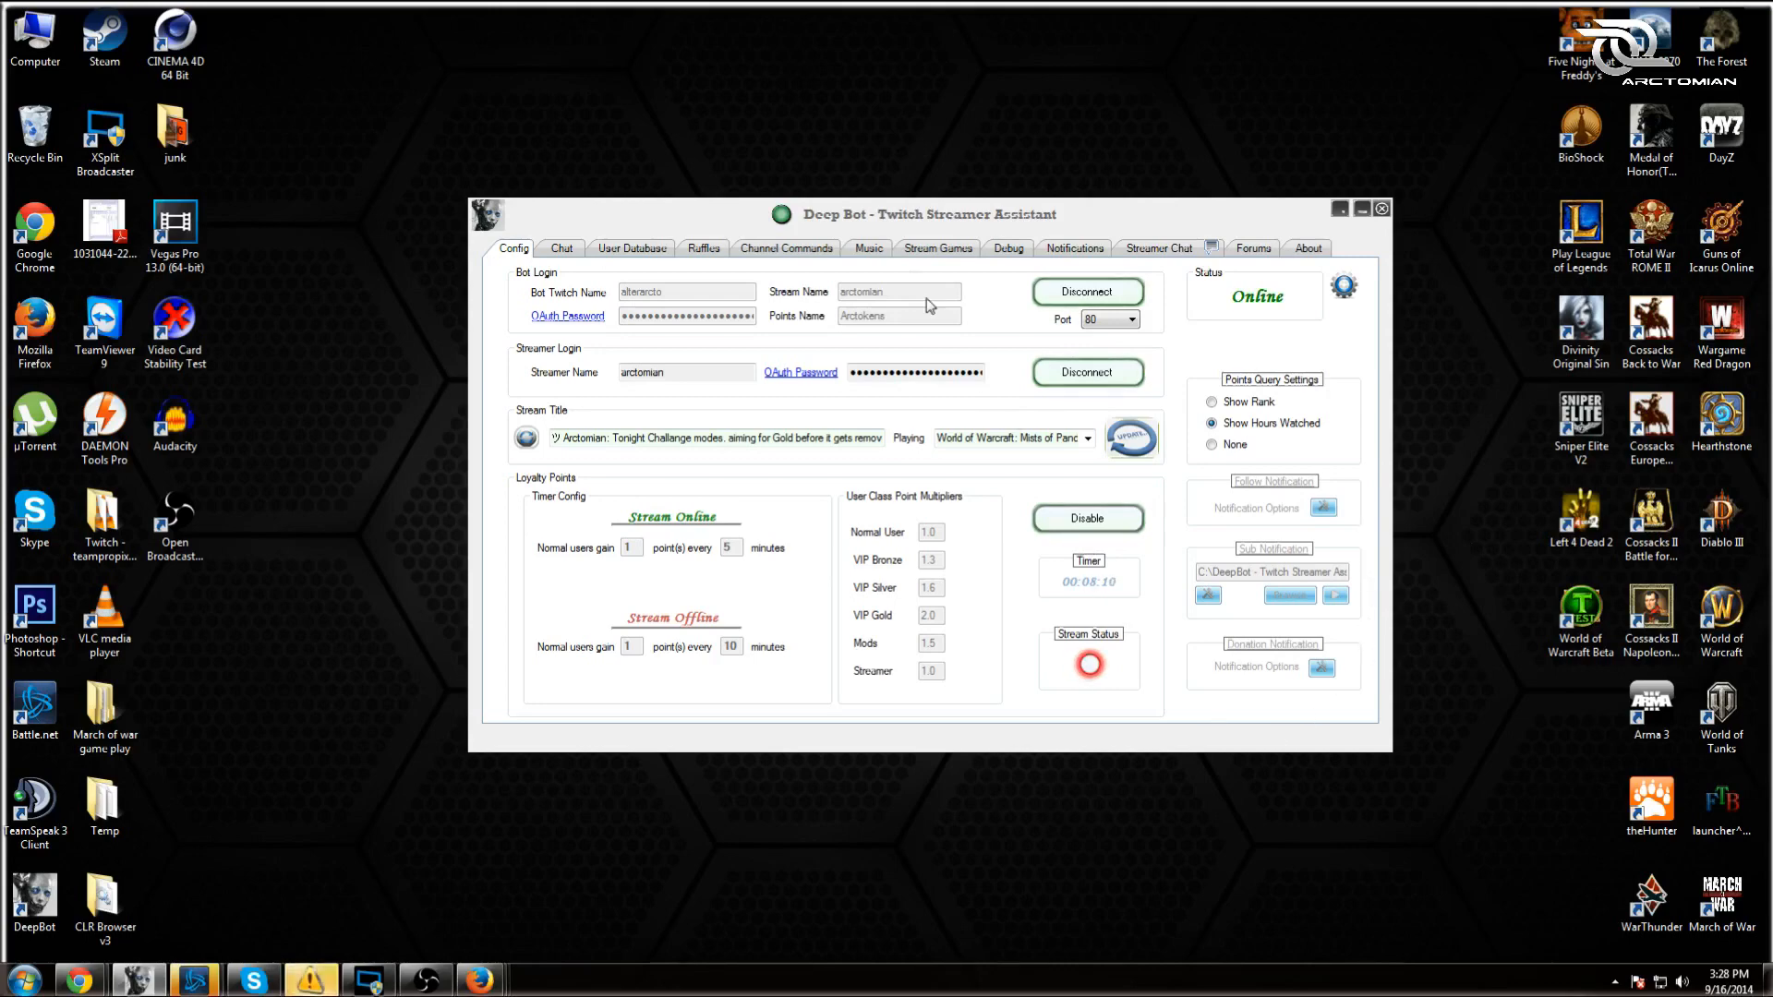
- View the bot's chat page, switching the chat filter to VIP Mode and back to All Users
{"action": "left_click", "coordinate": [561, 249]}
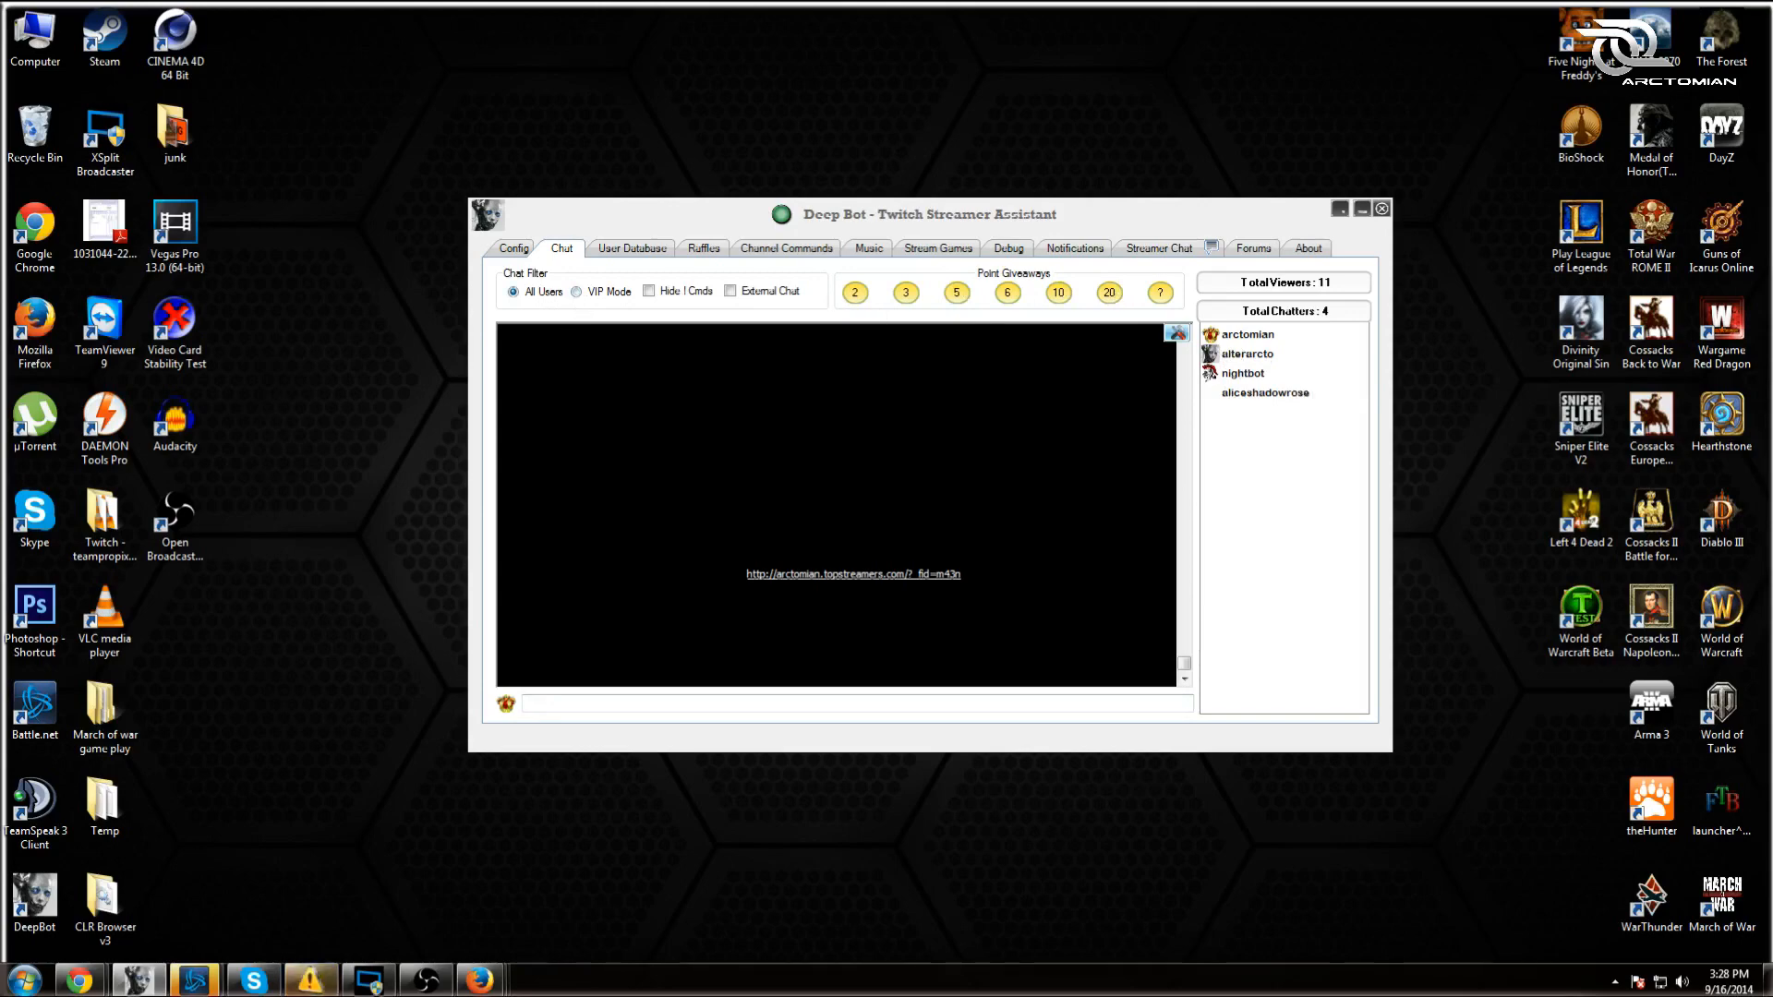
{"action": "left_click", "coordinate": [576, 291]}
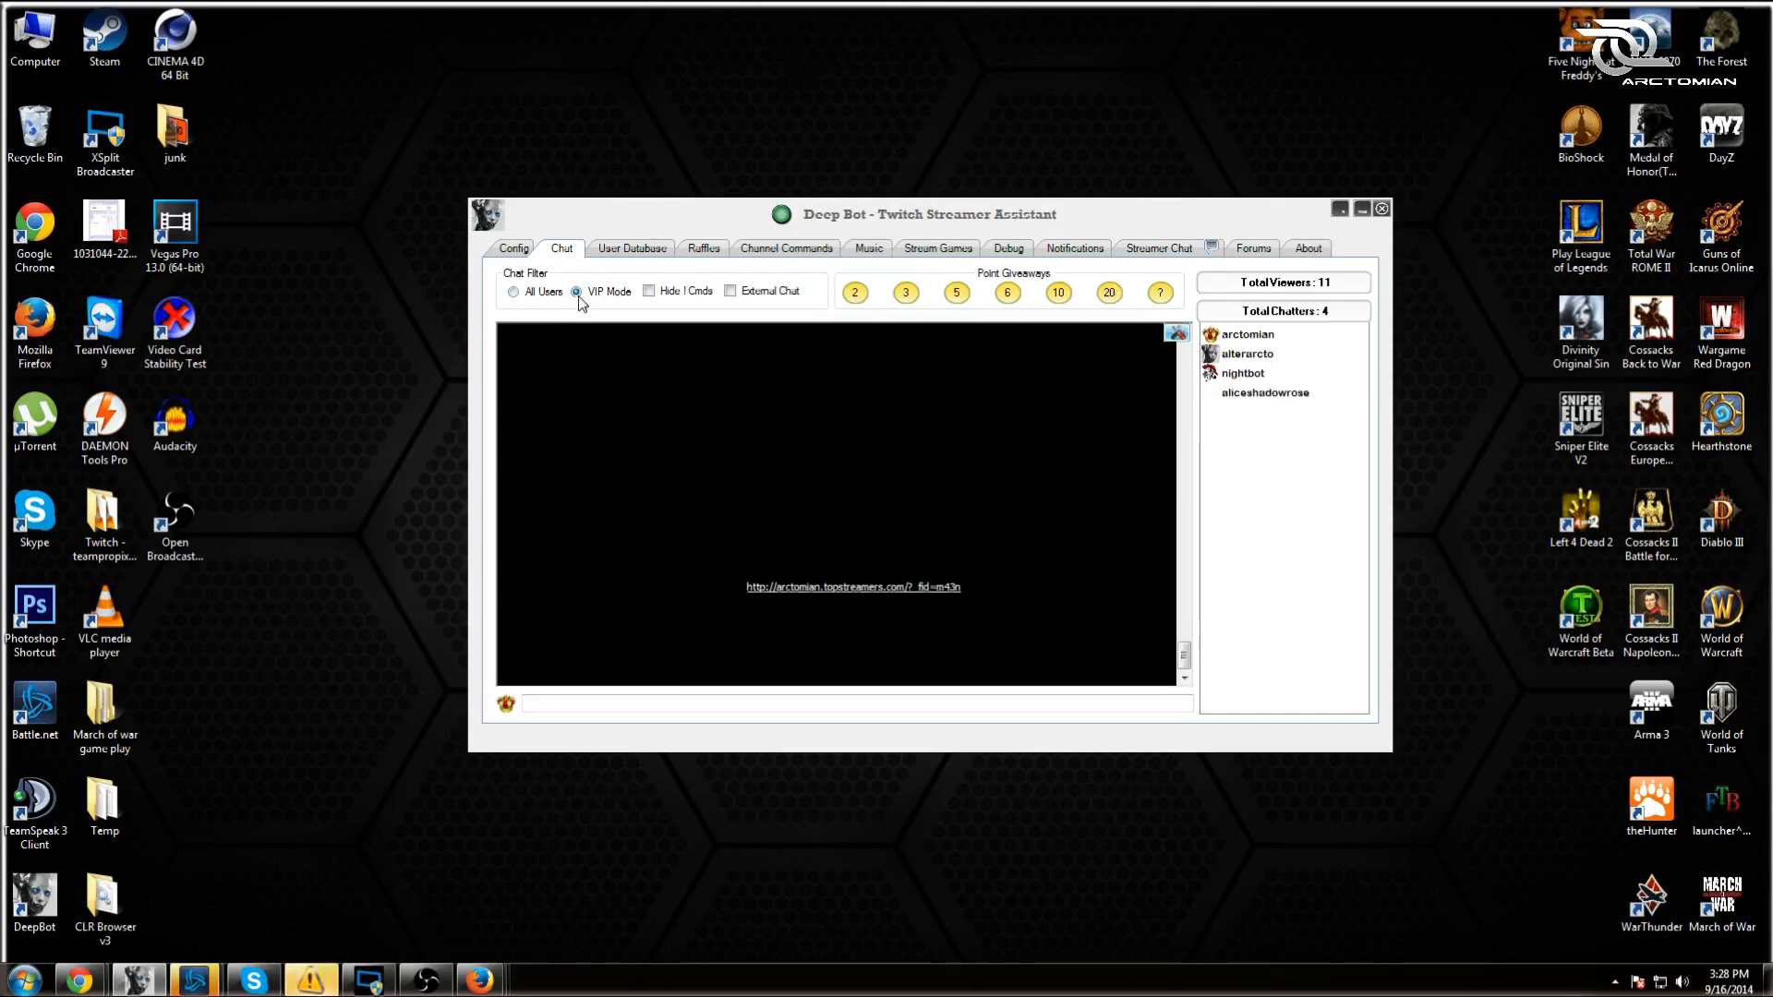
{"action": "left_click", "coordinate": [513, 293]}
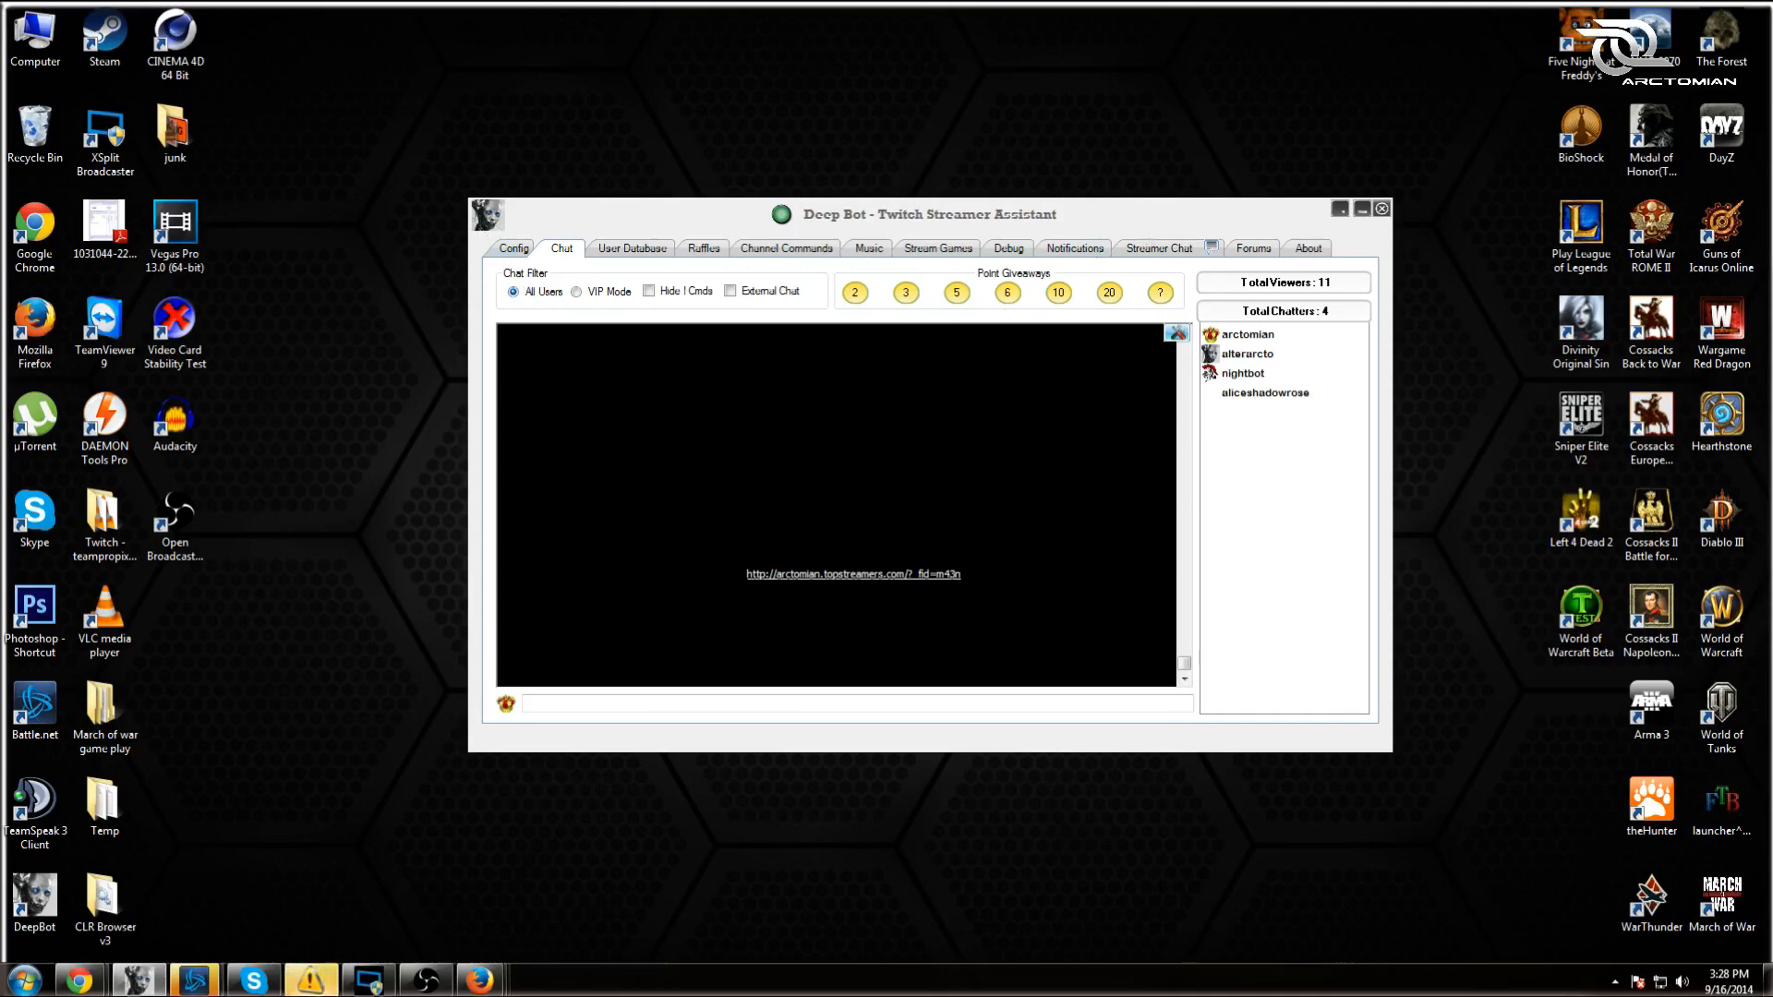
- Examine the user database with the VIPs and All Users filters, showing offline users and hiding them again
{"action": "left_click", "coordinate": [634, 249]}
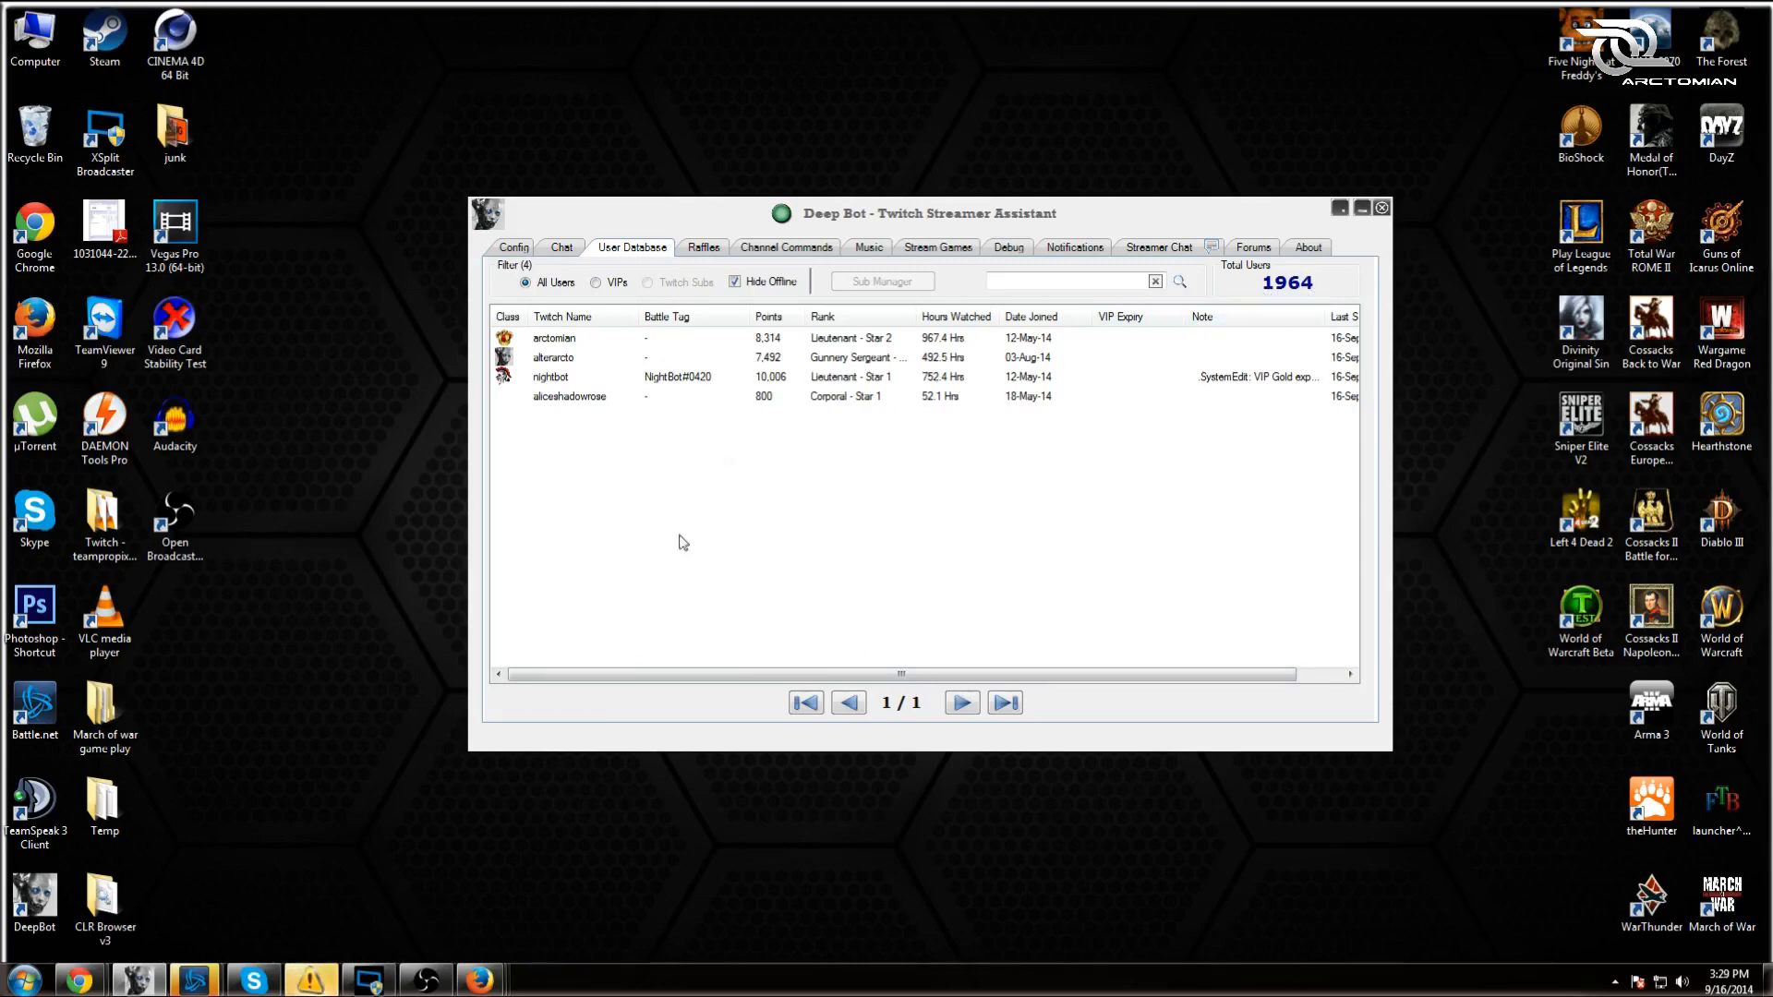
{"action": "left_click", "coordinate": [597, 285]}
{"action": "left_click", "coordinate": [525, 283]}
{"action": "left_click", "coordinate": [735, 283]}
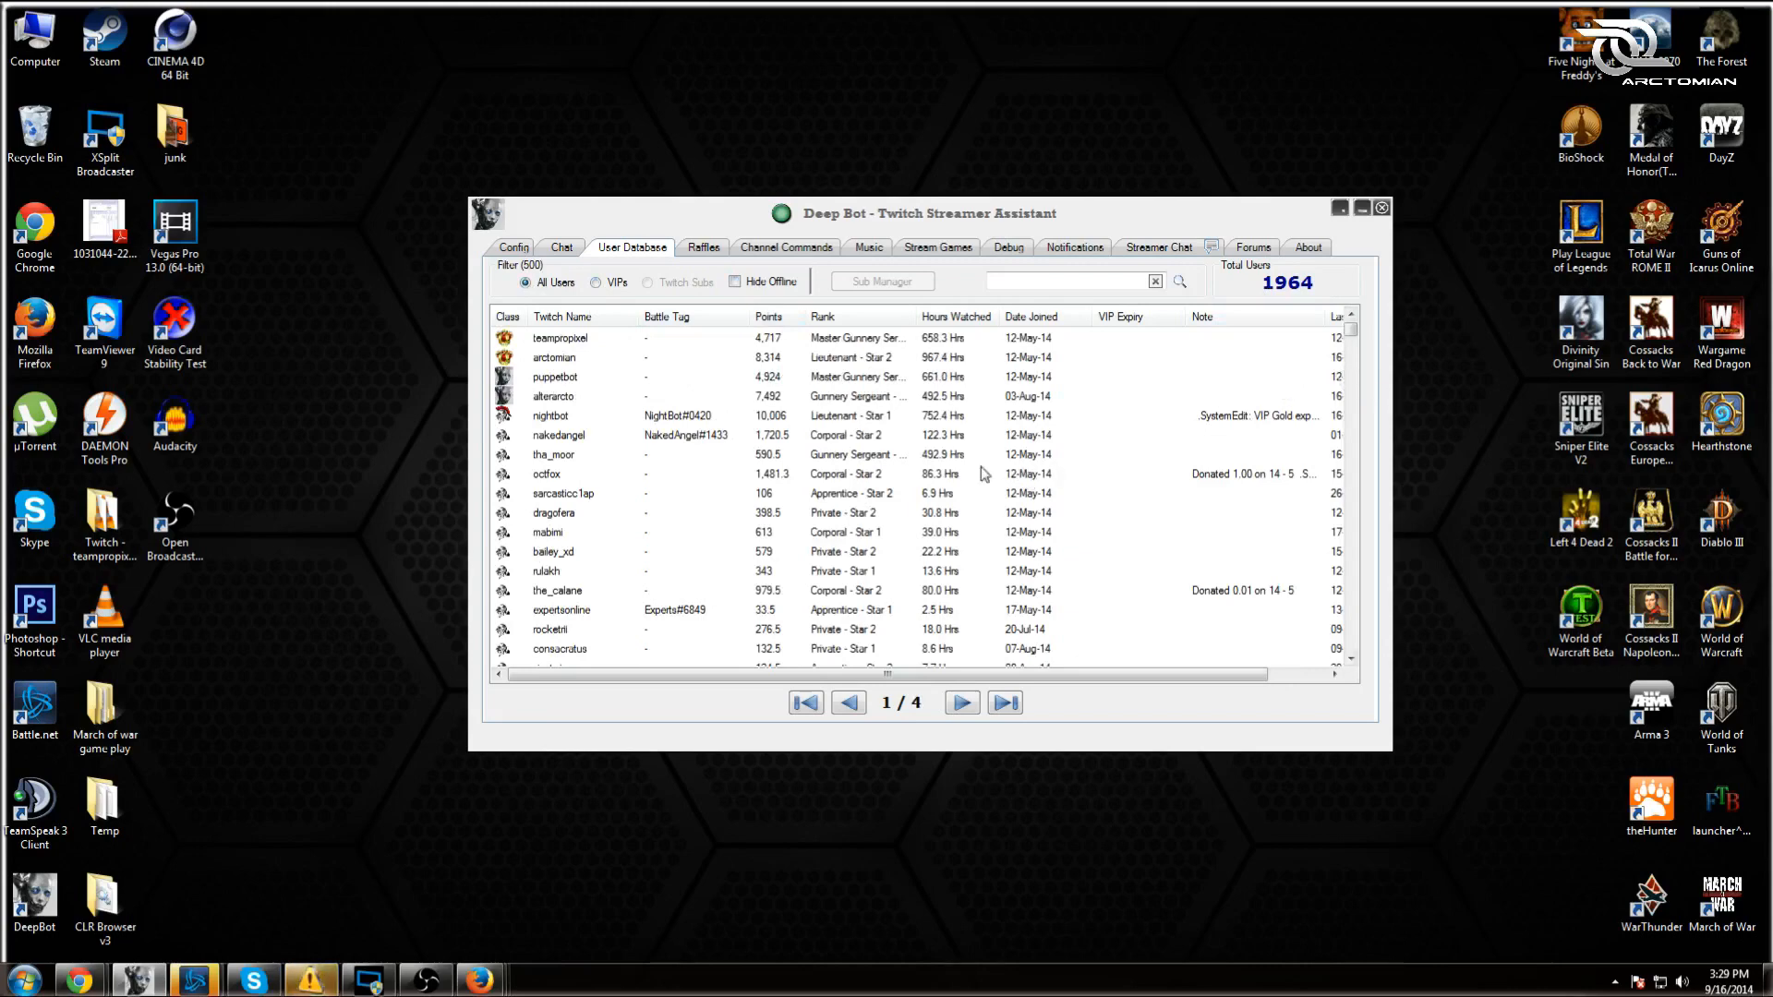
{"action": "left_click", "coordinate": [735, 282]}
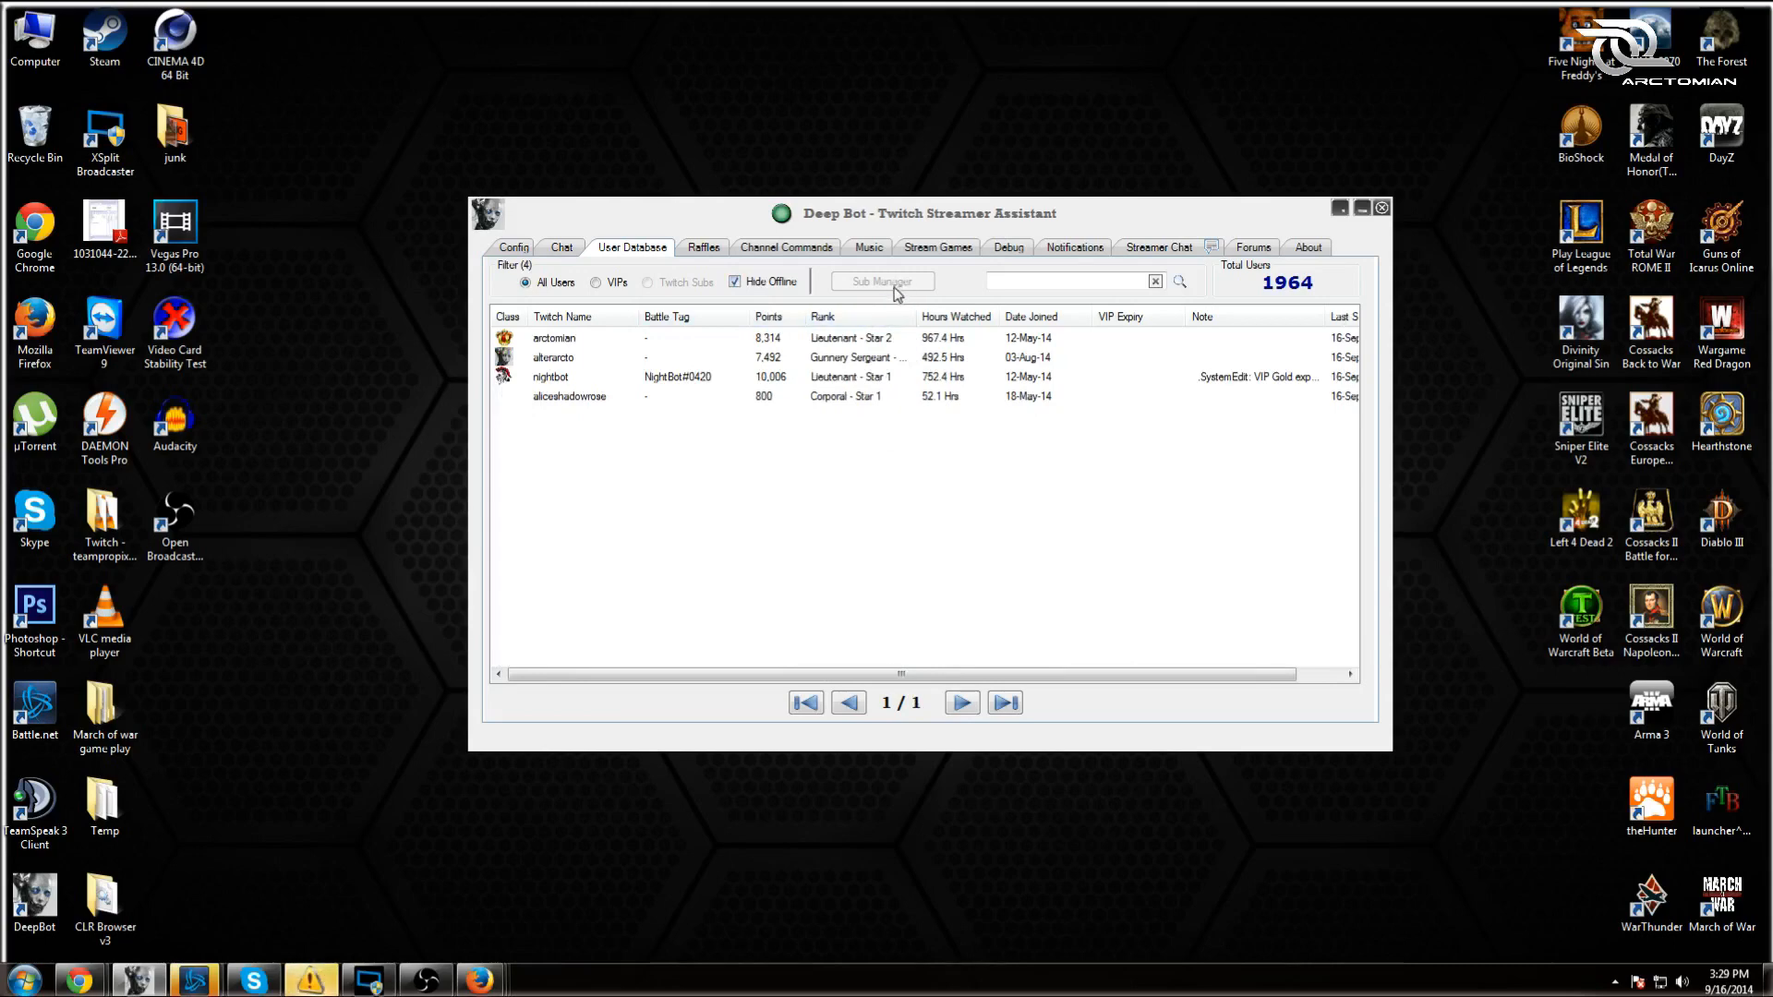
- Examine the raffle settings, revisiting the loyalty points configuration and comparing the ticket raffle, keyword raffle and auction options
{"action": "left_click", "coordinate": [708, 250]}
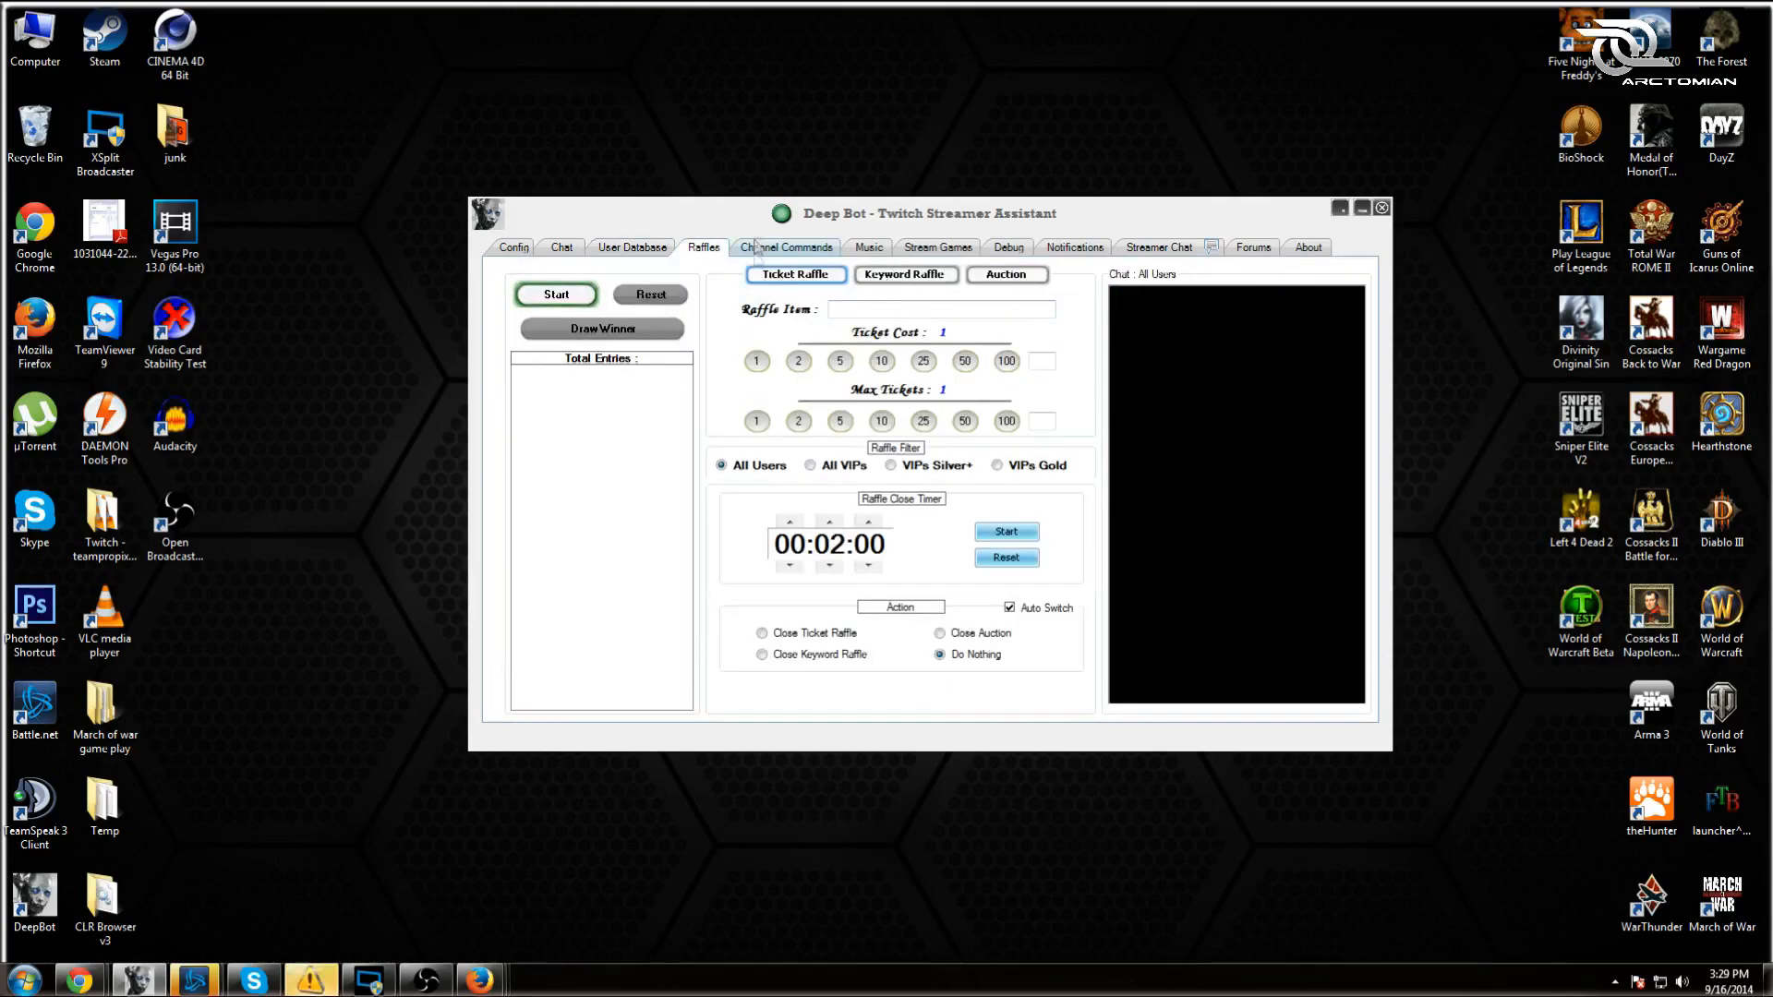
{"action": "left_click", "coordinate": [521, 245]}
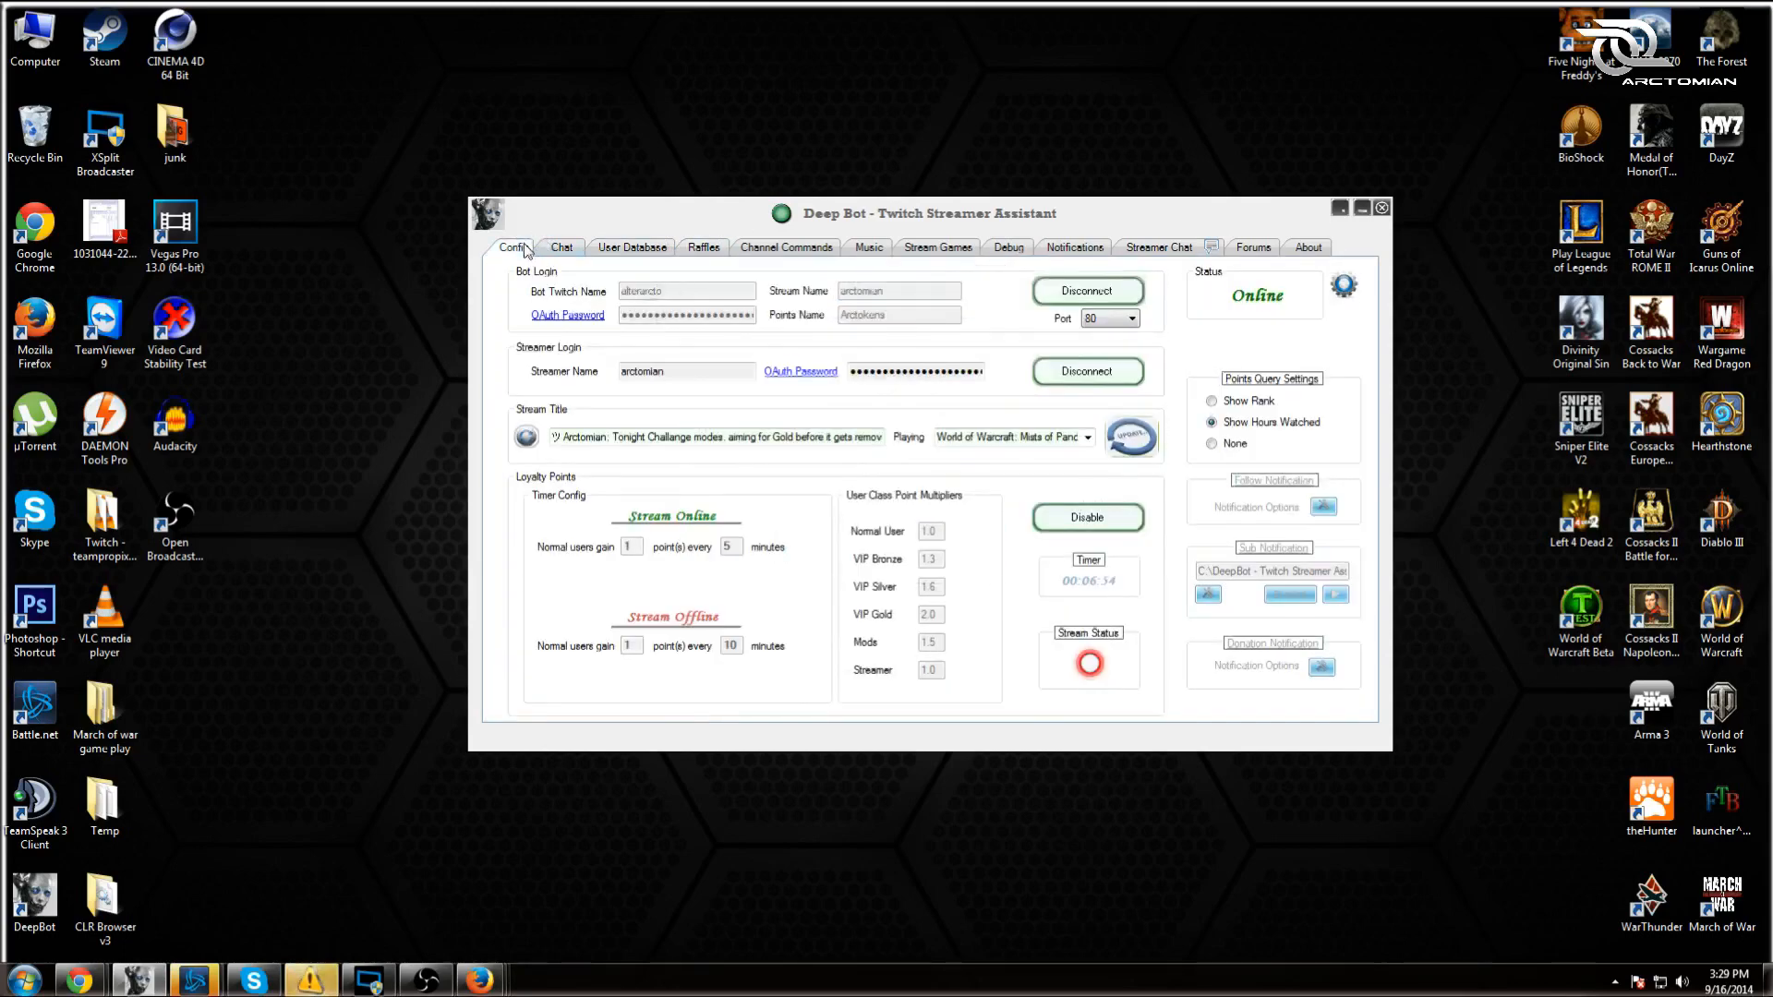
{"action": "left_click", "coordinate": [690, 250]}
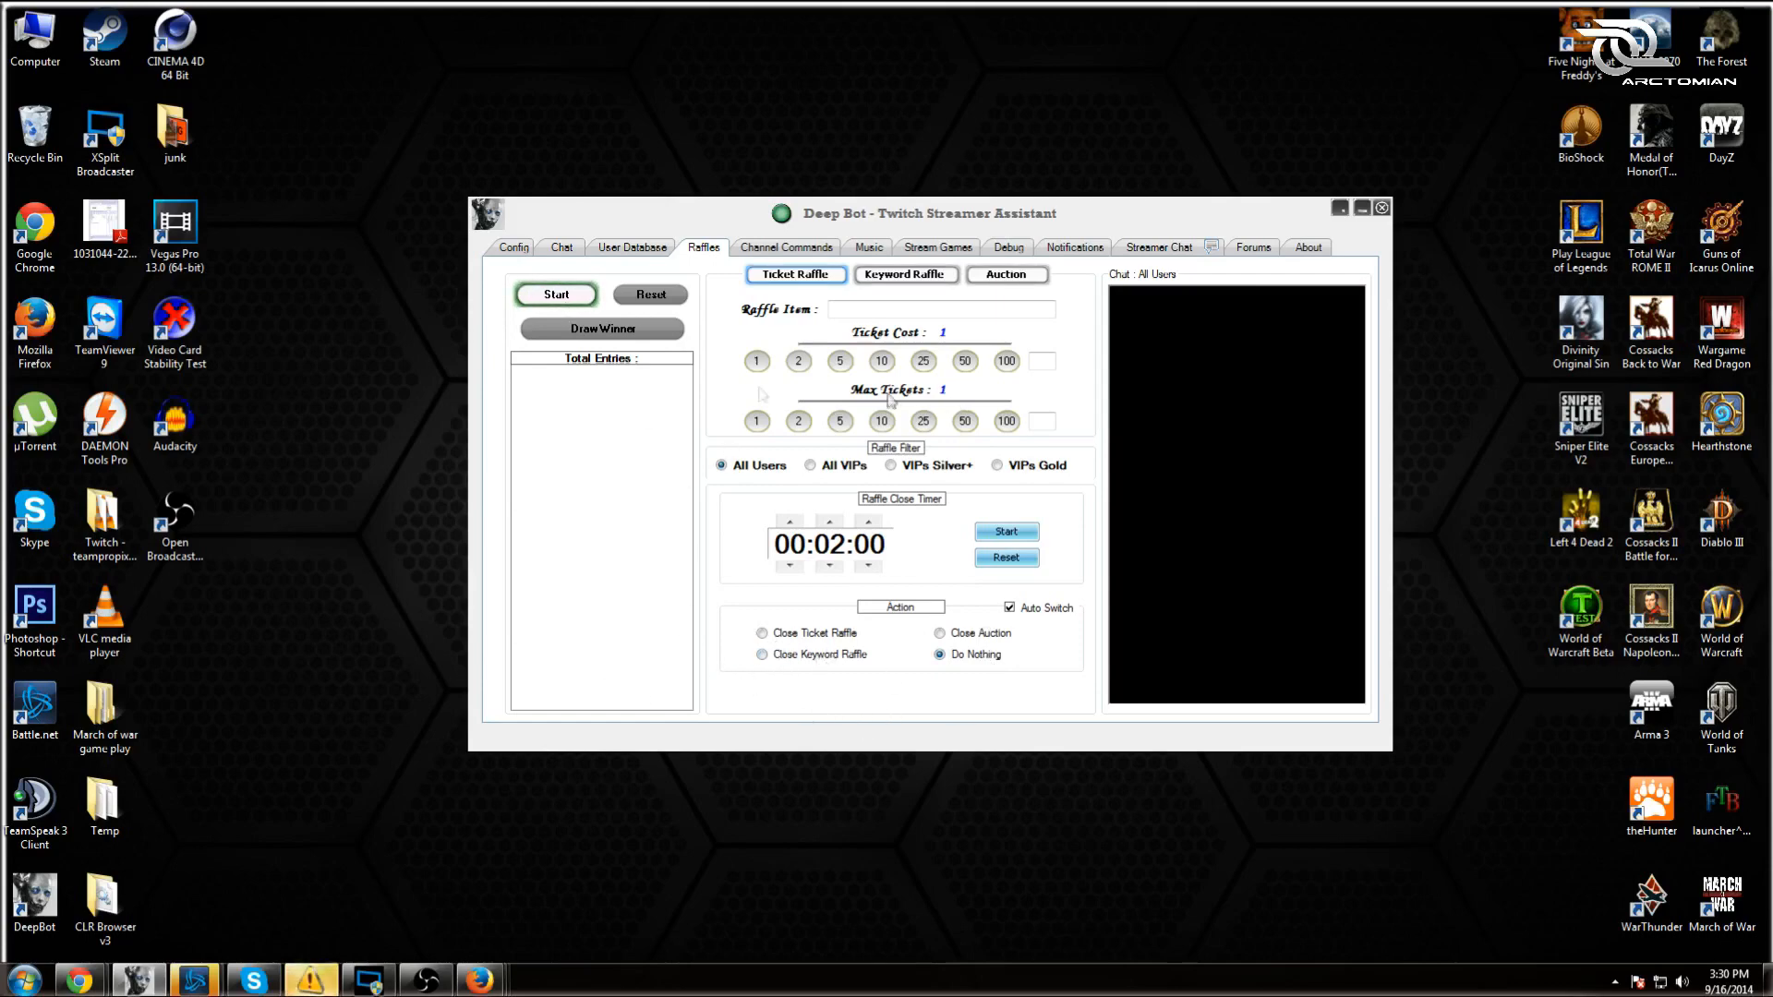
{"action": "left_click", "coordinate": [880, 282]}
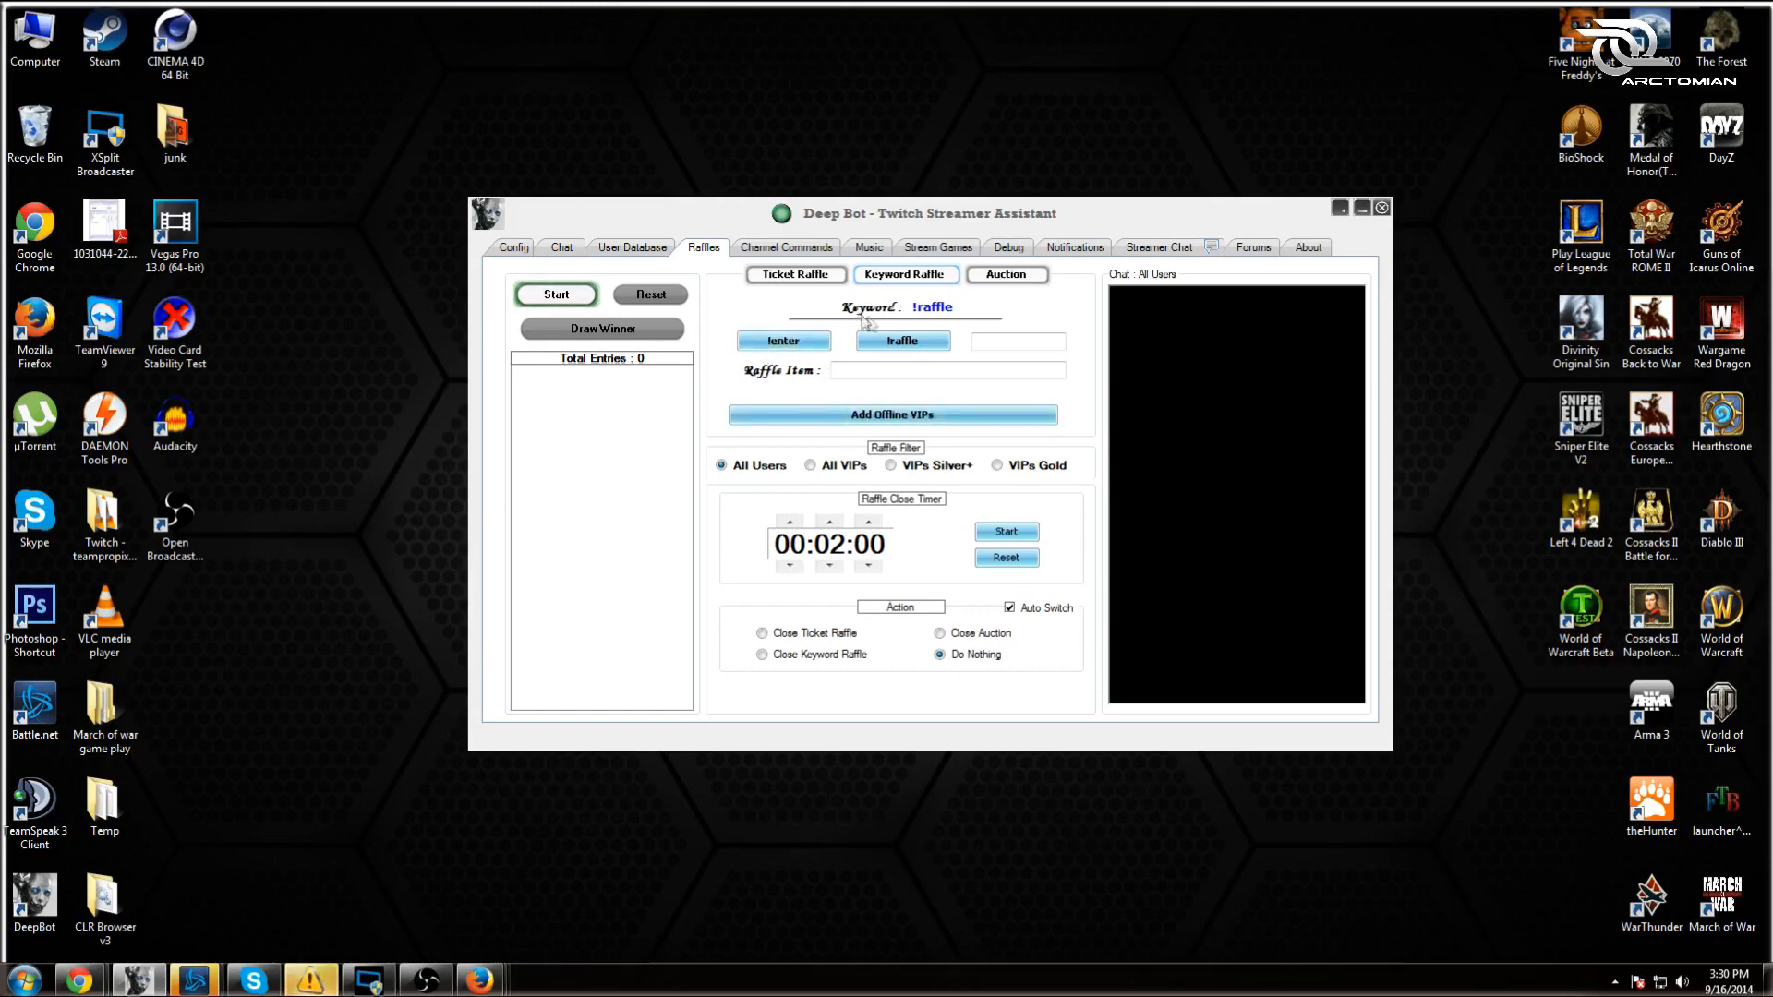
{"action": "left_click", "coordinate": [999, 276]}
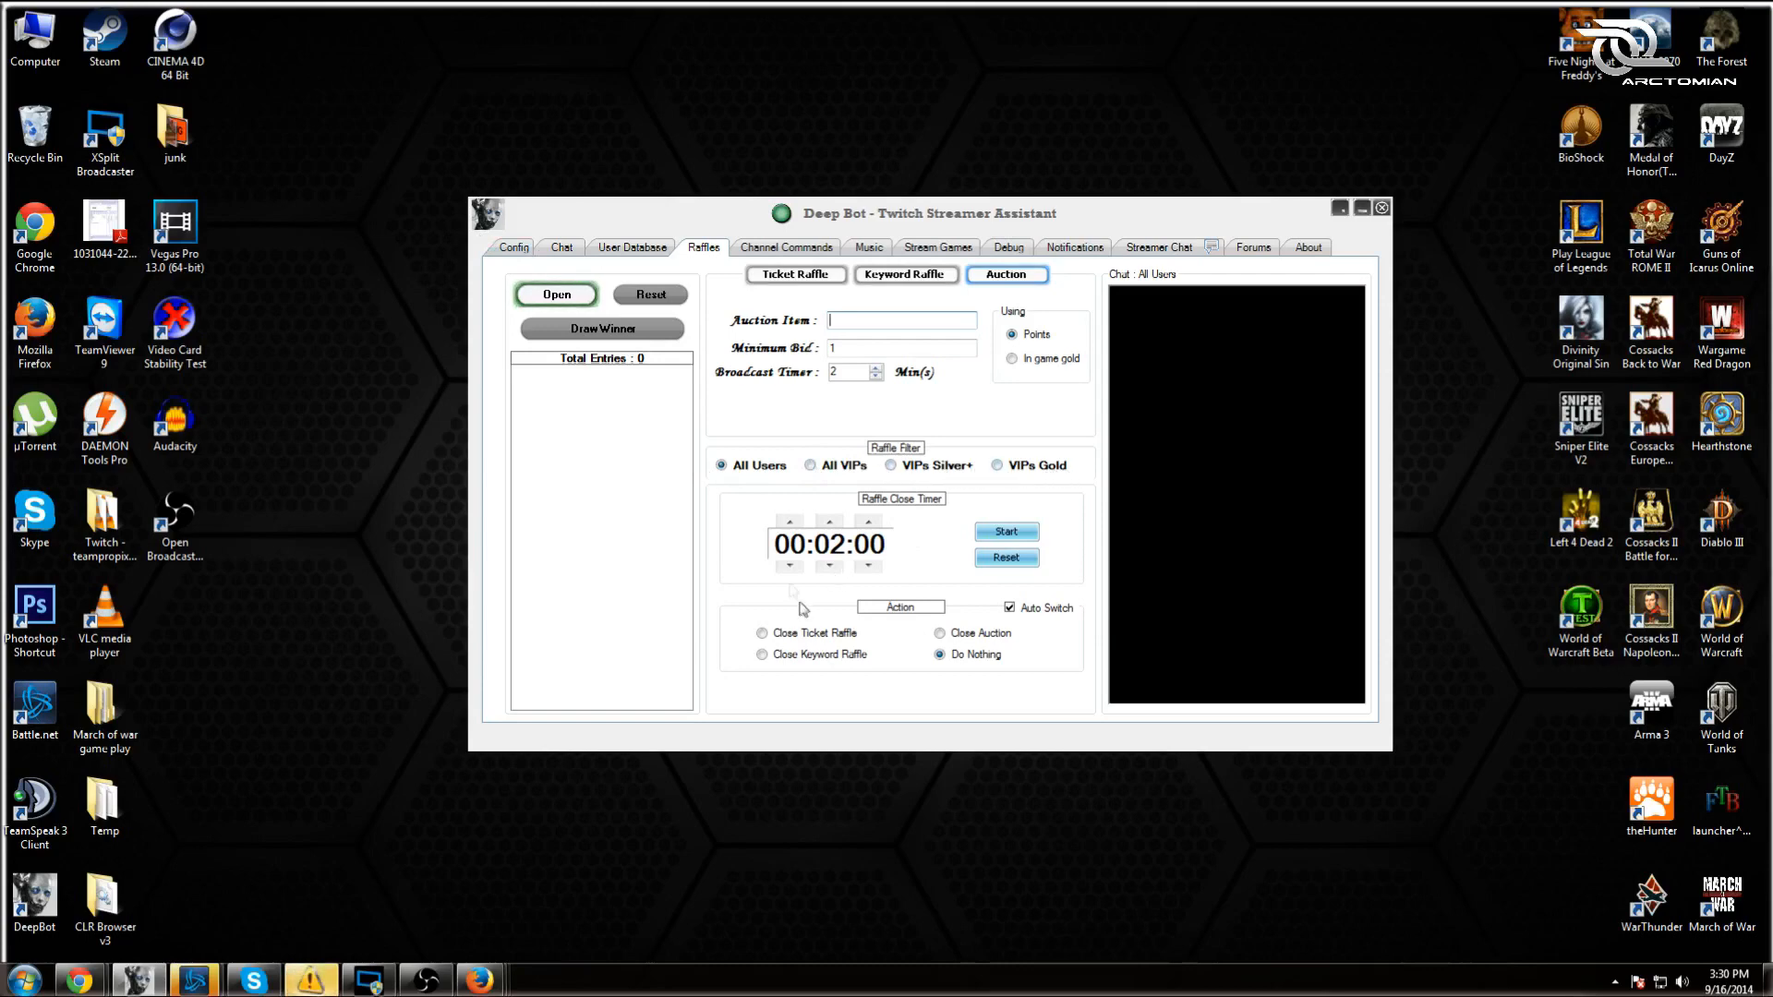
{"action": "left_click", "coordinate": [811, 247]}
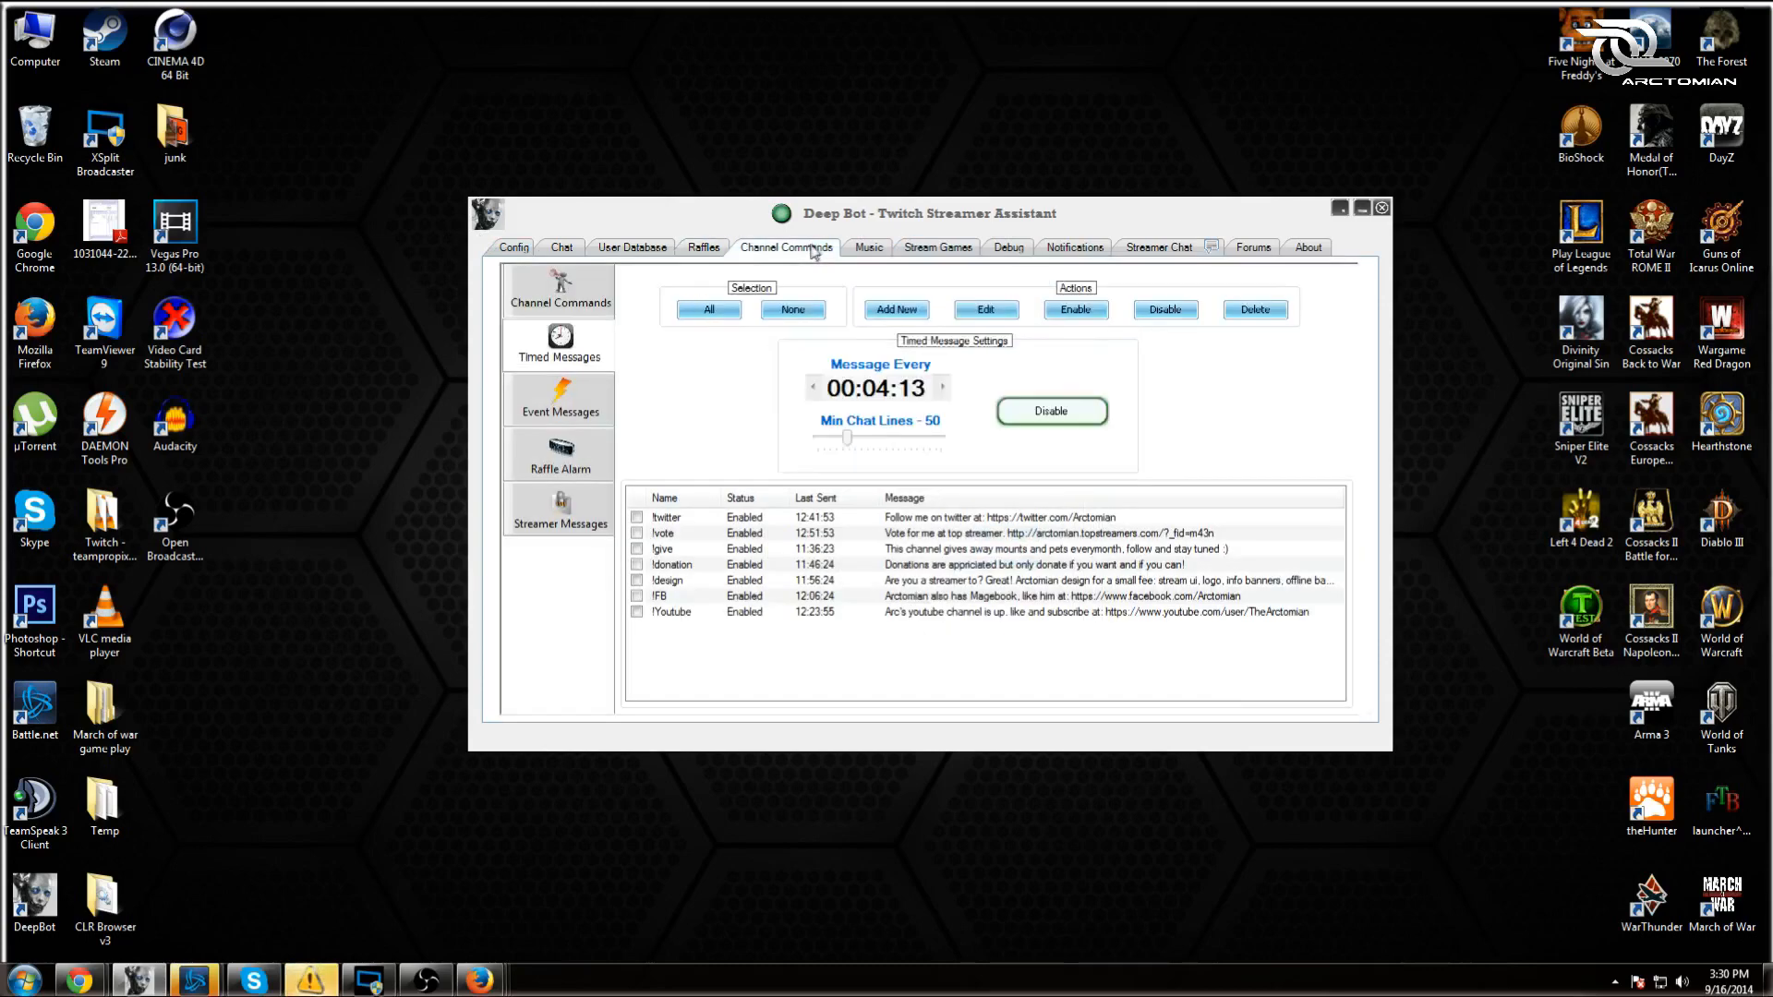
{"action": "left_click", "coordinate": [597, 291]}
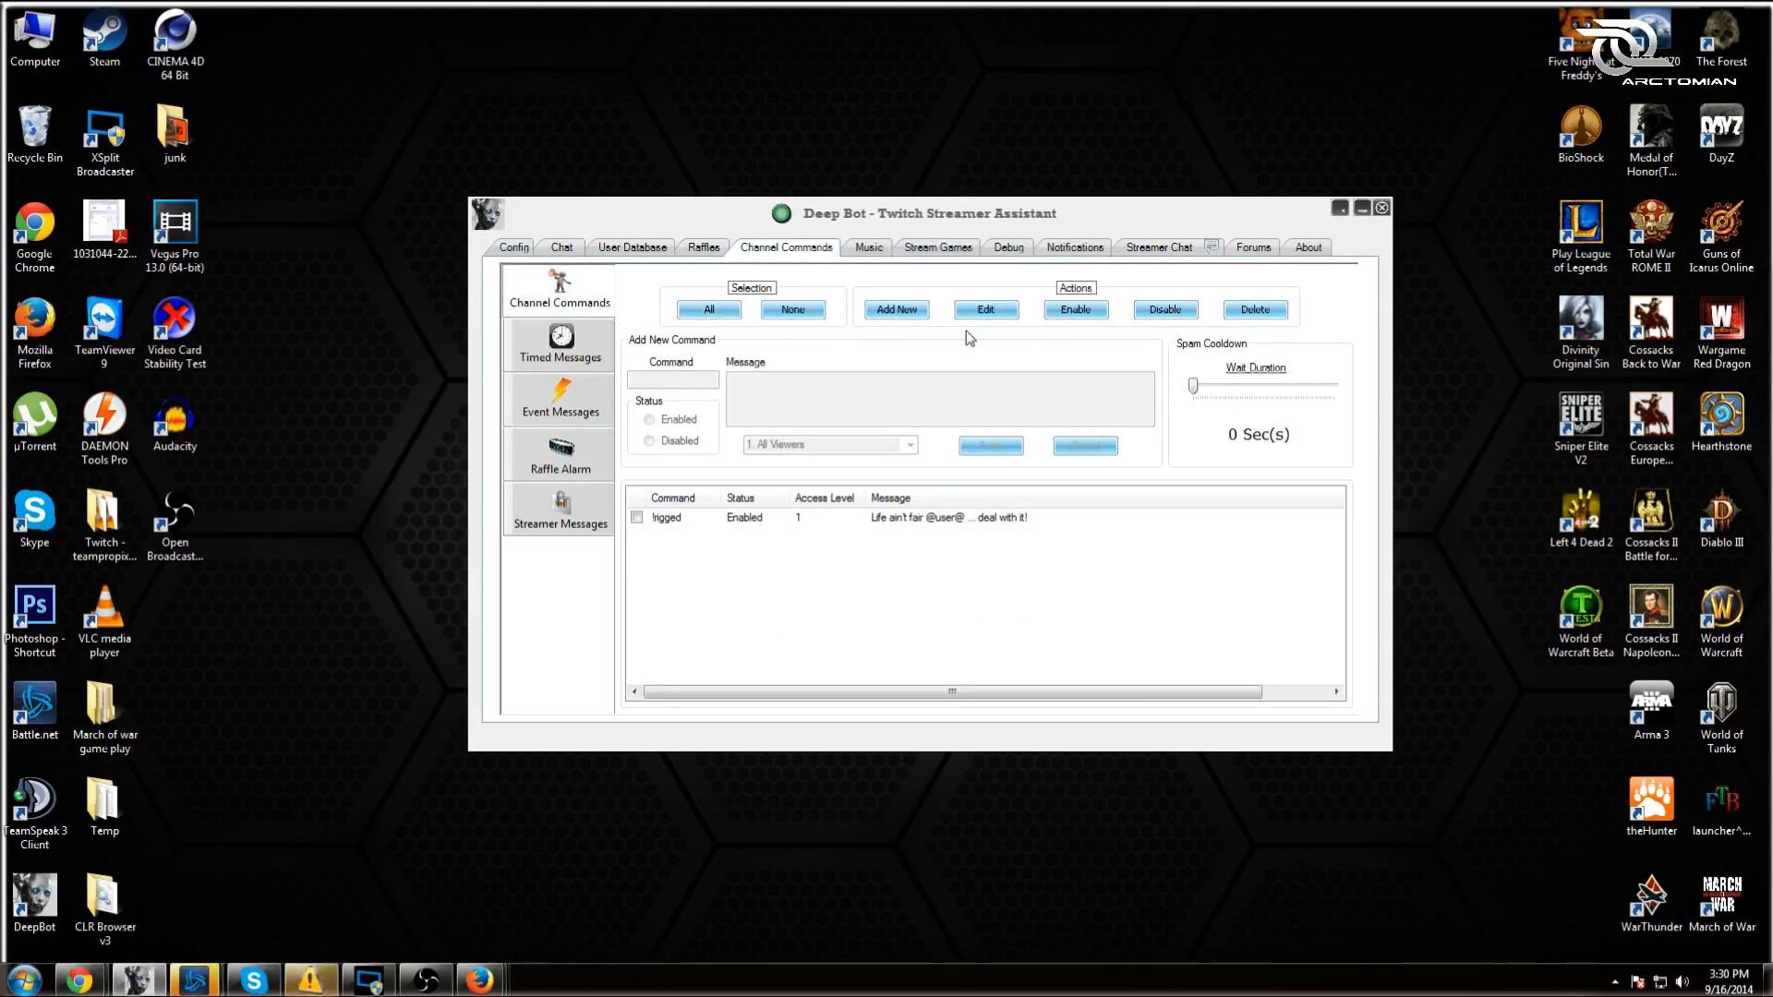
{"action": "left_click", "coordinate": [868, 324]}
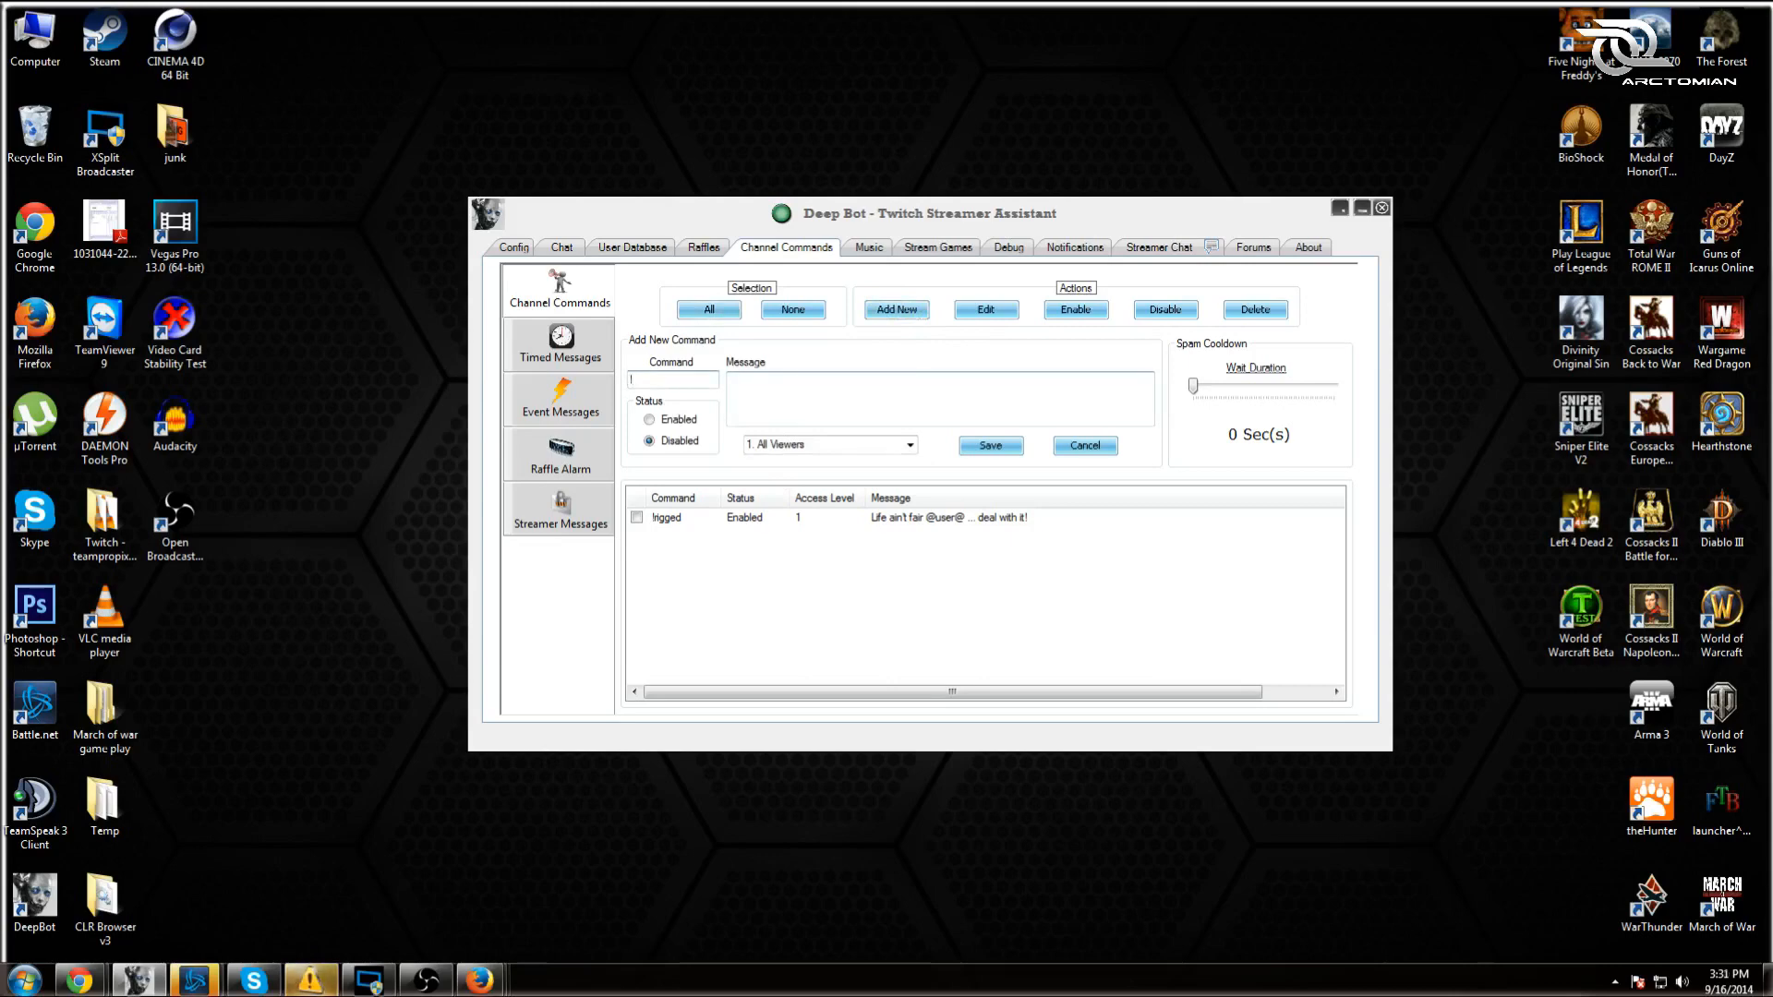
{"action": "key", "text": "Tab"}
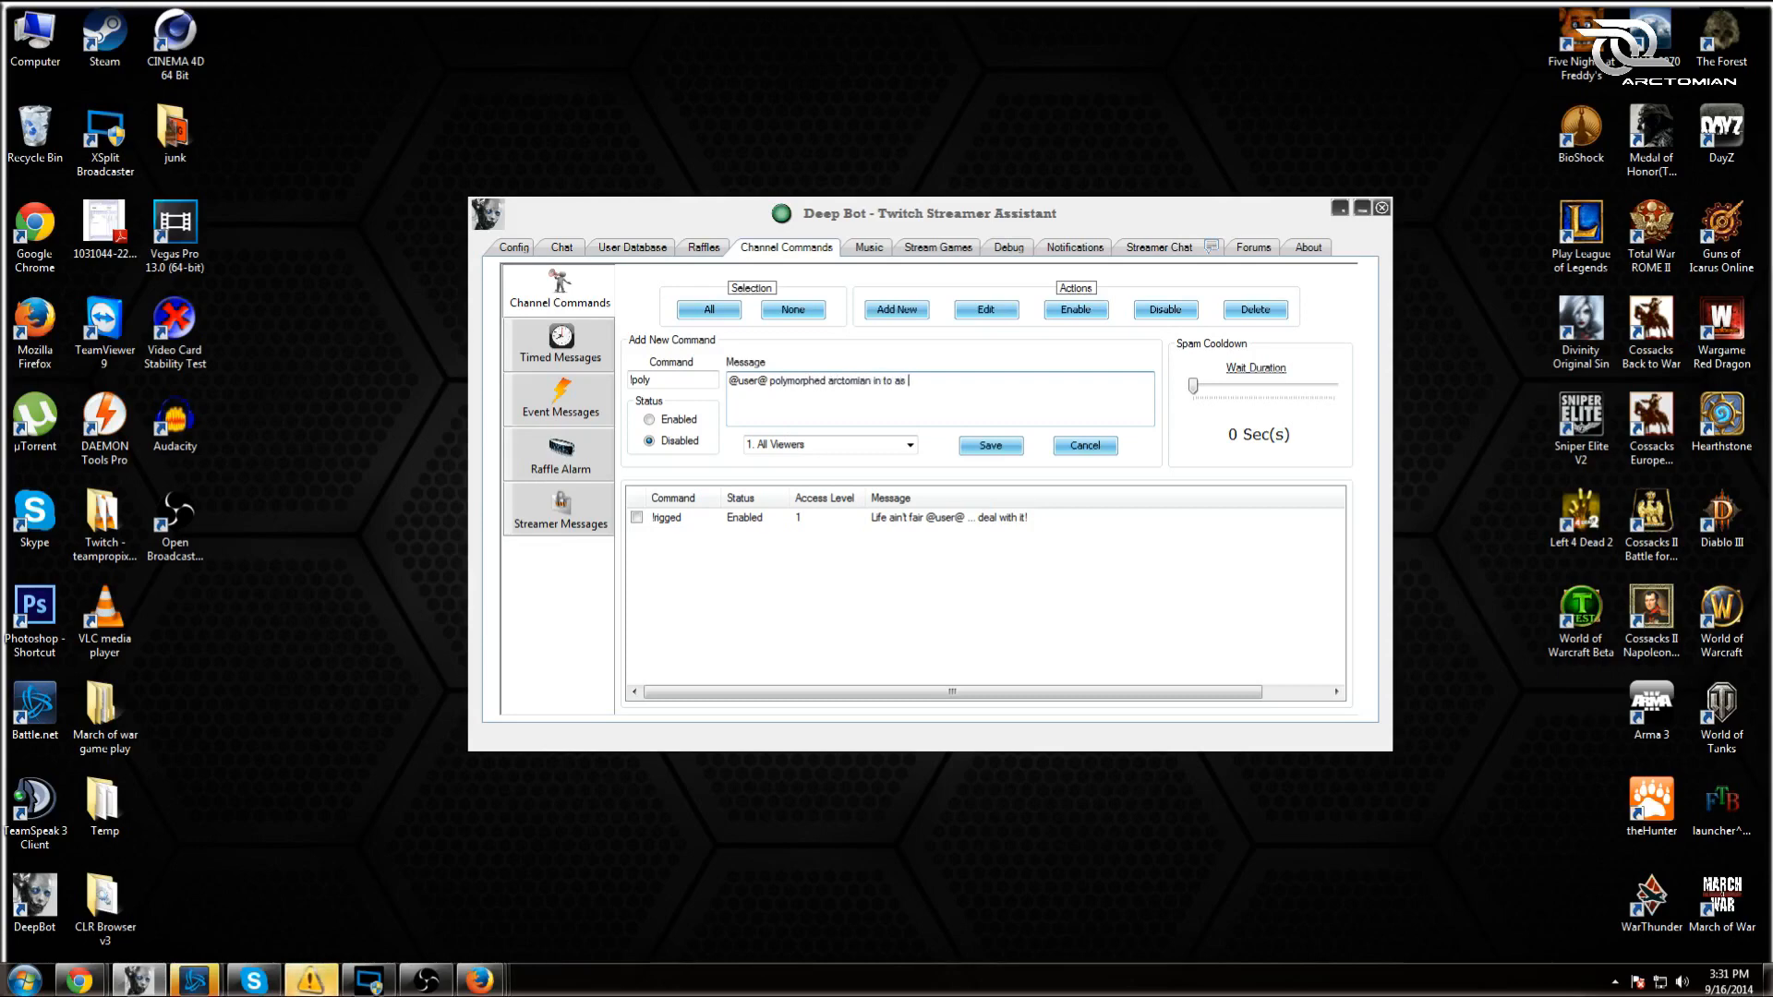
{"action": "type", "text": "sheep!"}
{"action": "left_click", "coordinate": [988, 448]}
{"action": "left_click", "coordinate": [739, 314]}
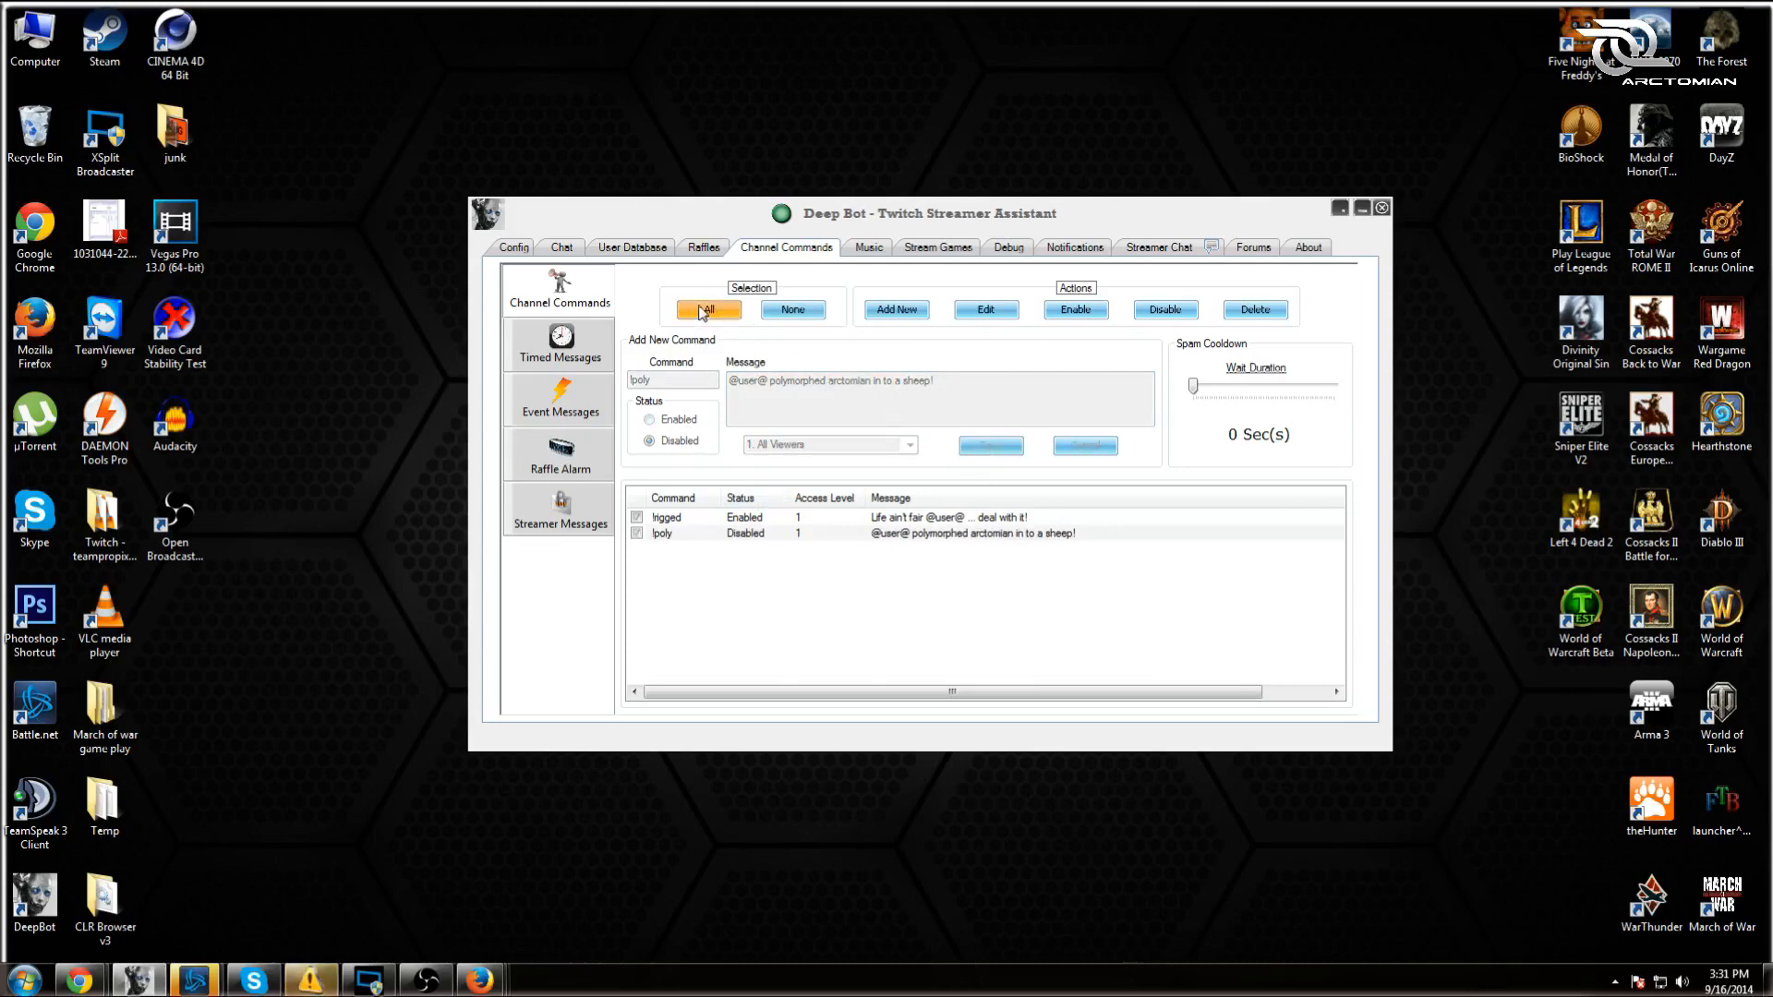
{"action": "left_click", "coordinate": [1080, 312]}
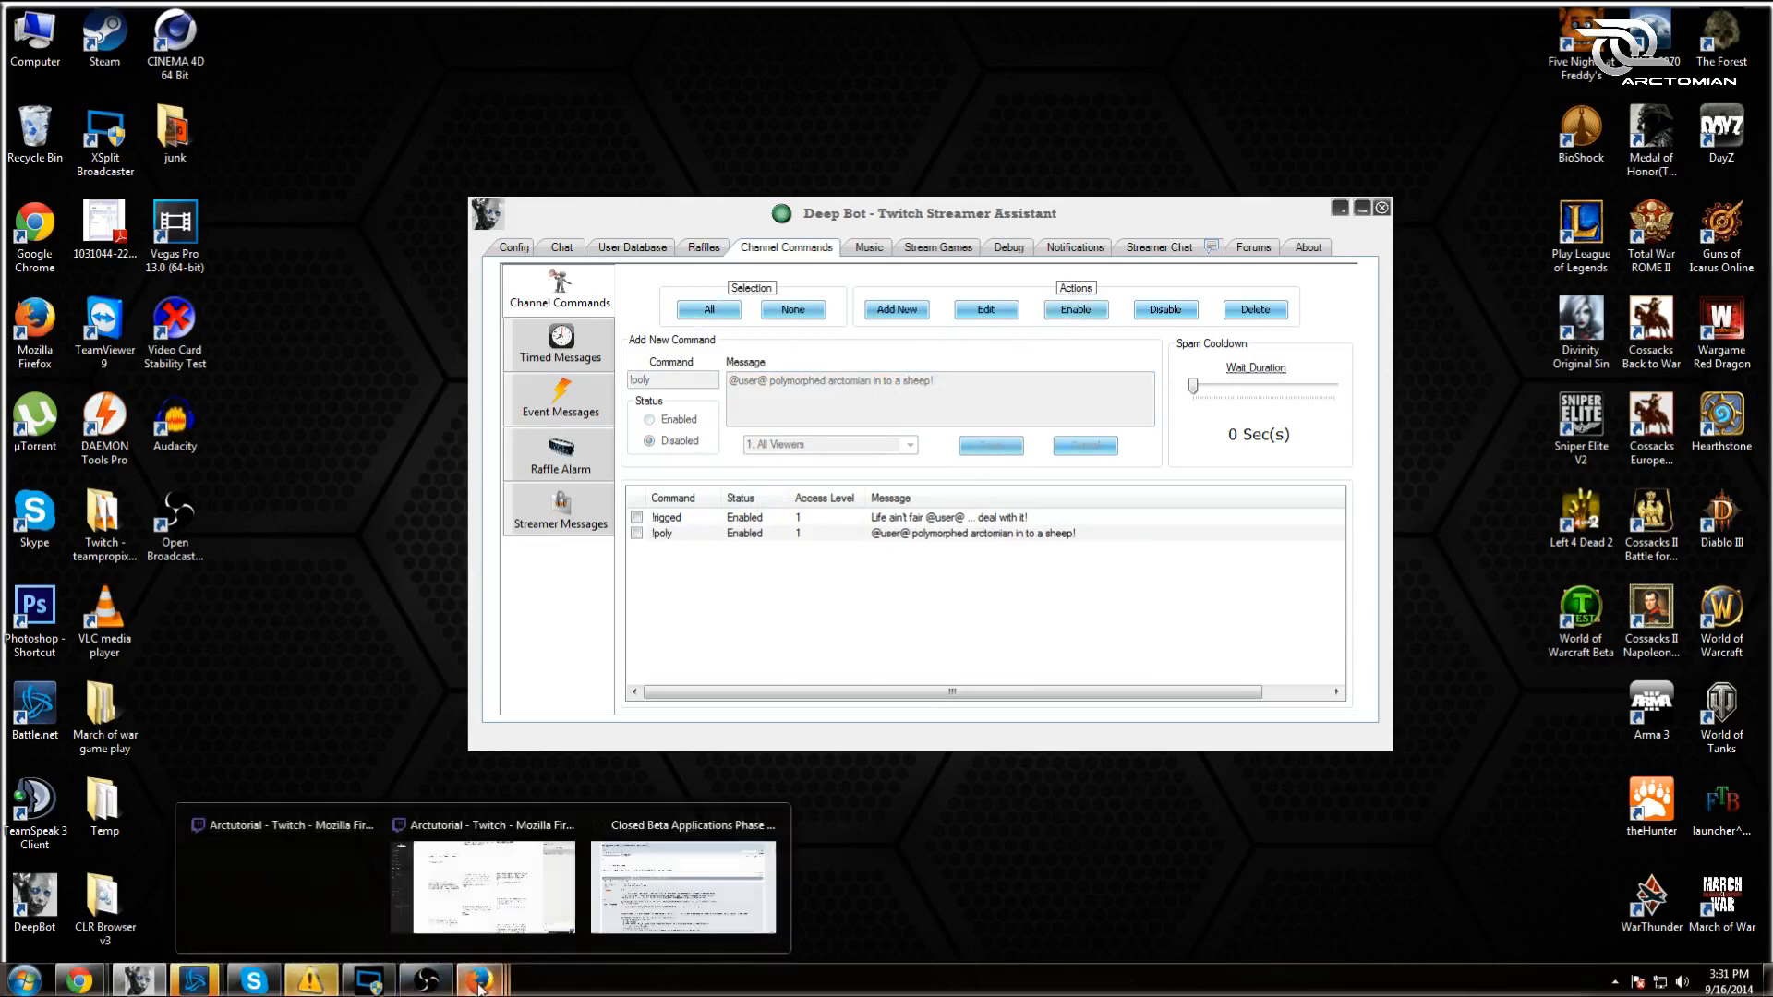
- Switch to Chrome, test the new command by sending !poly in the Twitch chat, and minimize the browser
{"action": "mouse_move", "coordinate": [88, 984]}
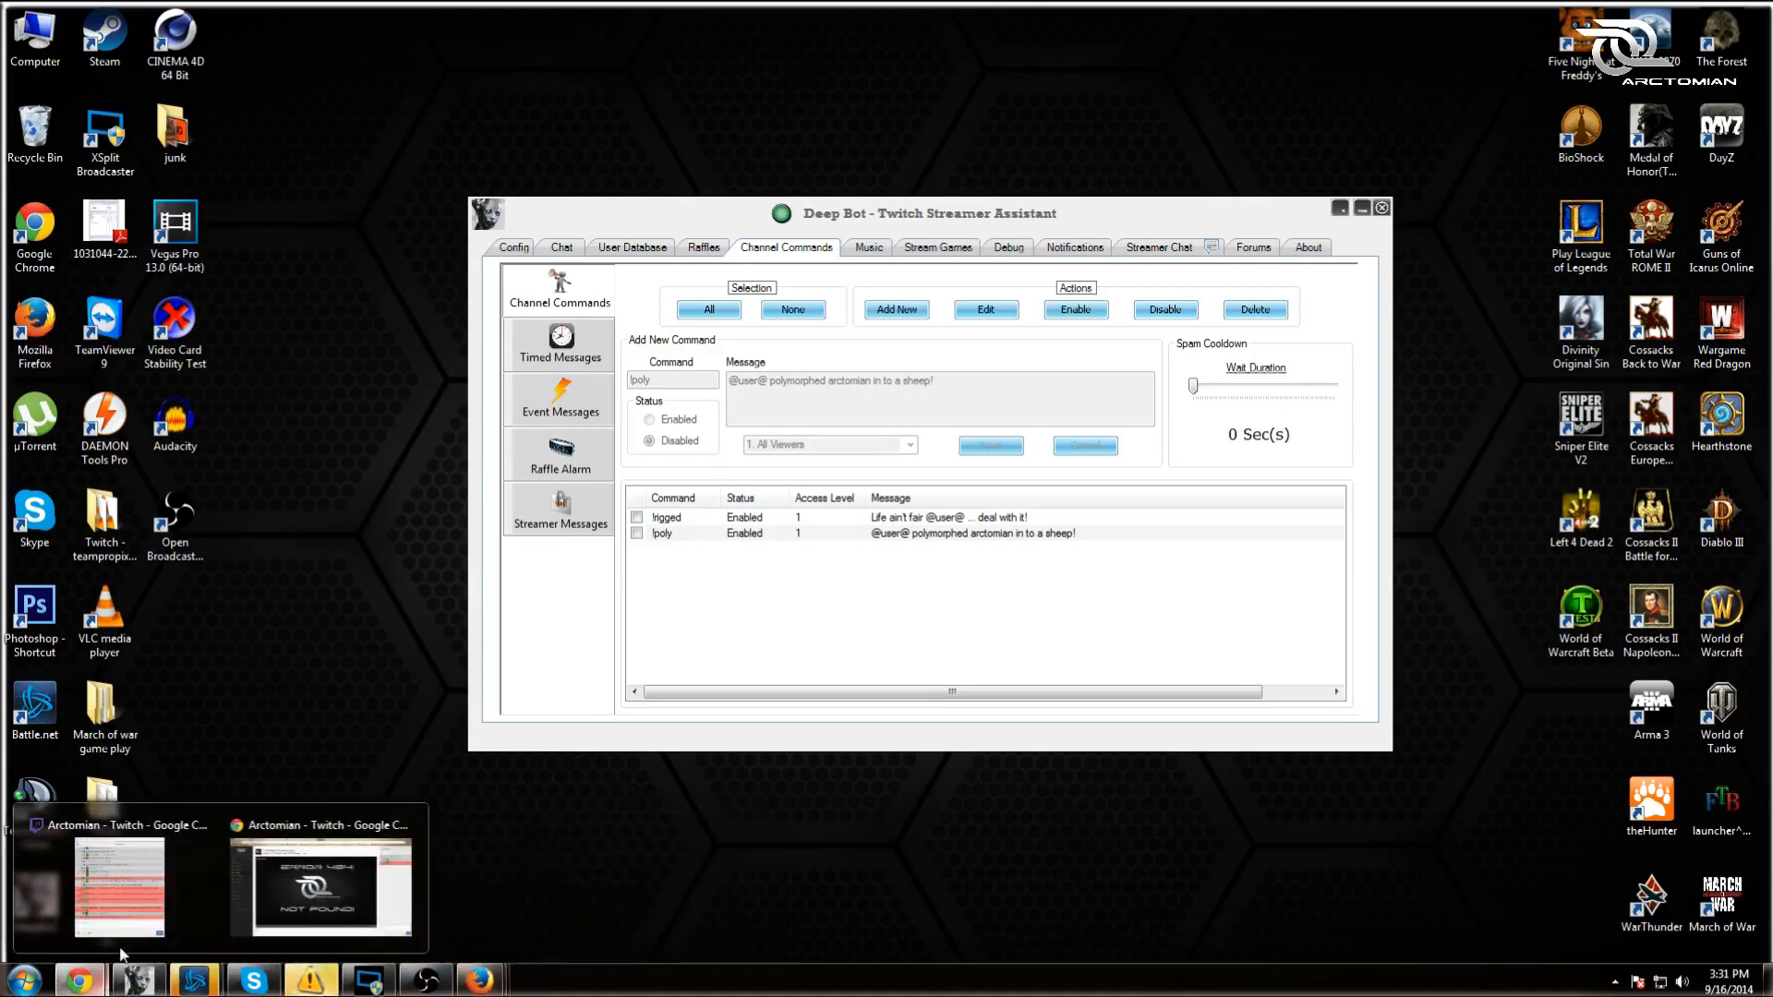
{"action": "left_click", "coordinate": [262, 856]}
{"action": "type", "text": "!poly"}
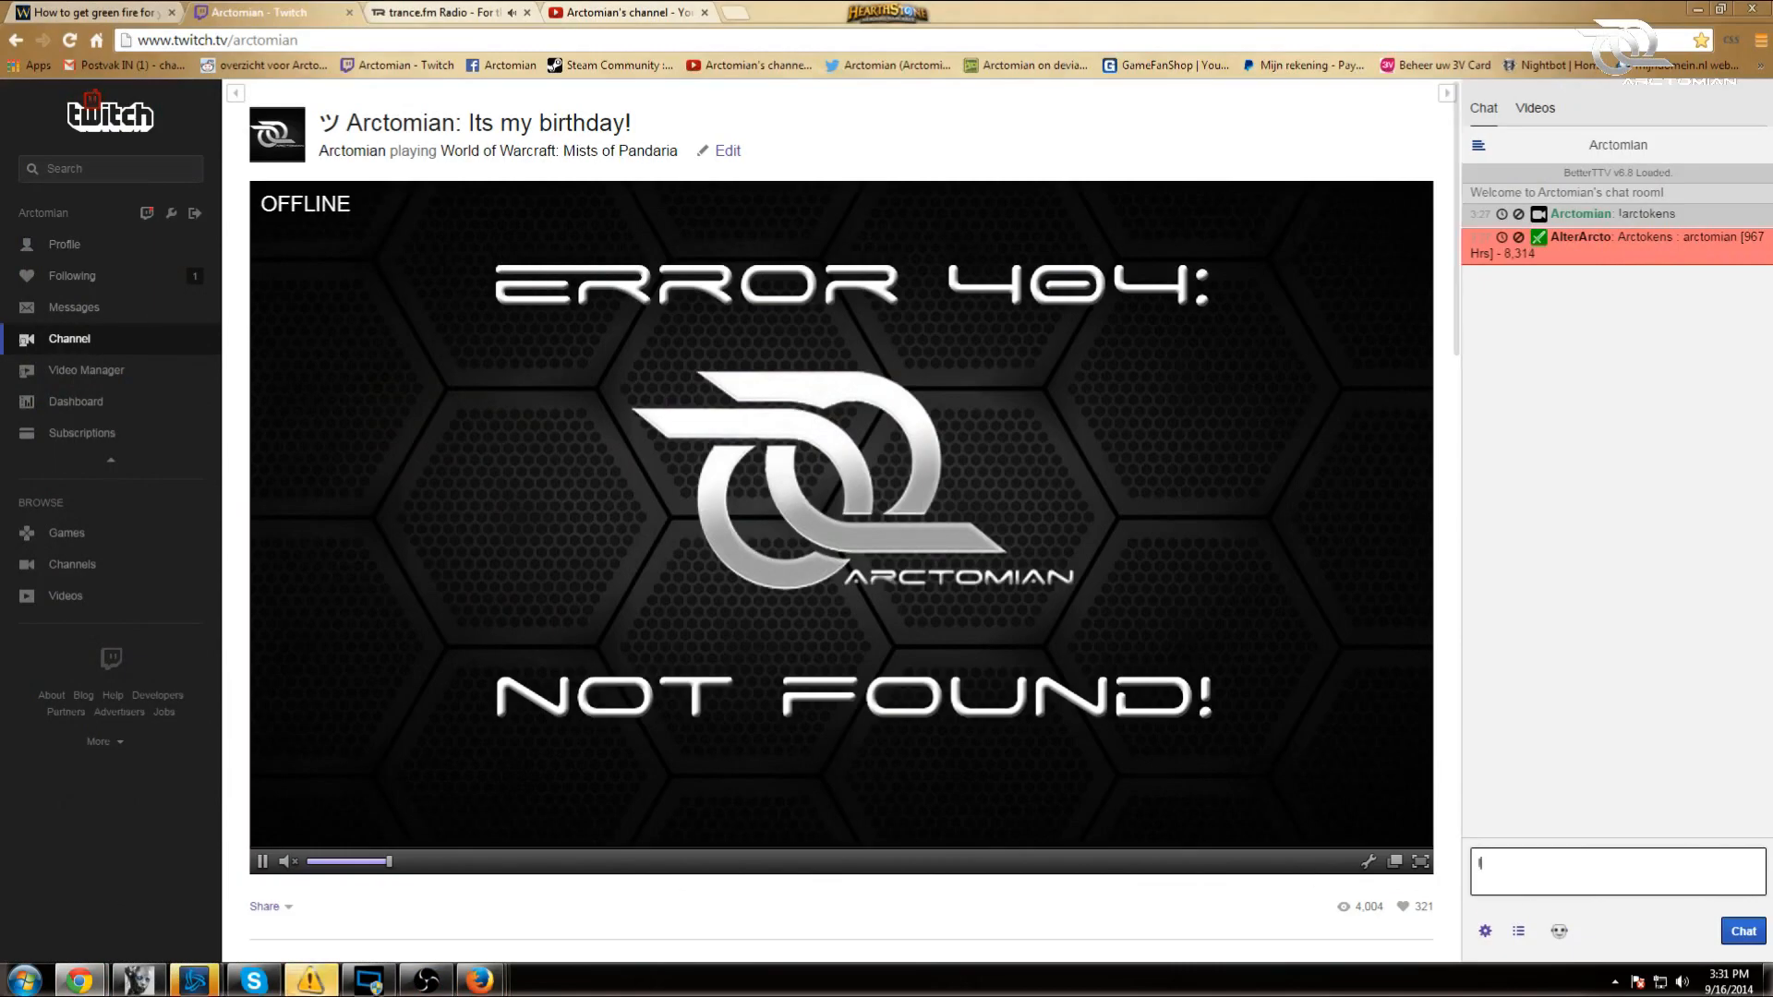
{"action": "key", "text": "Return"}
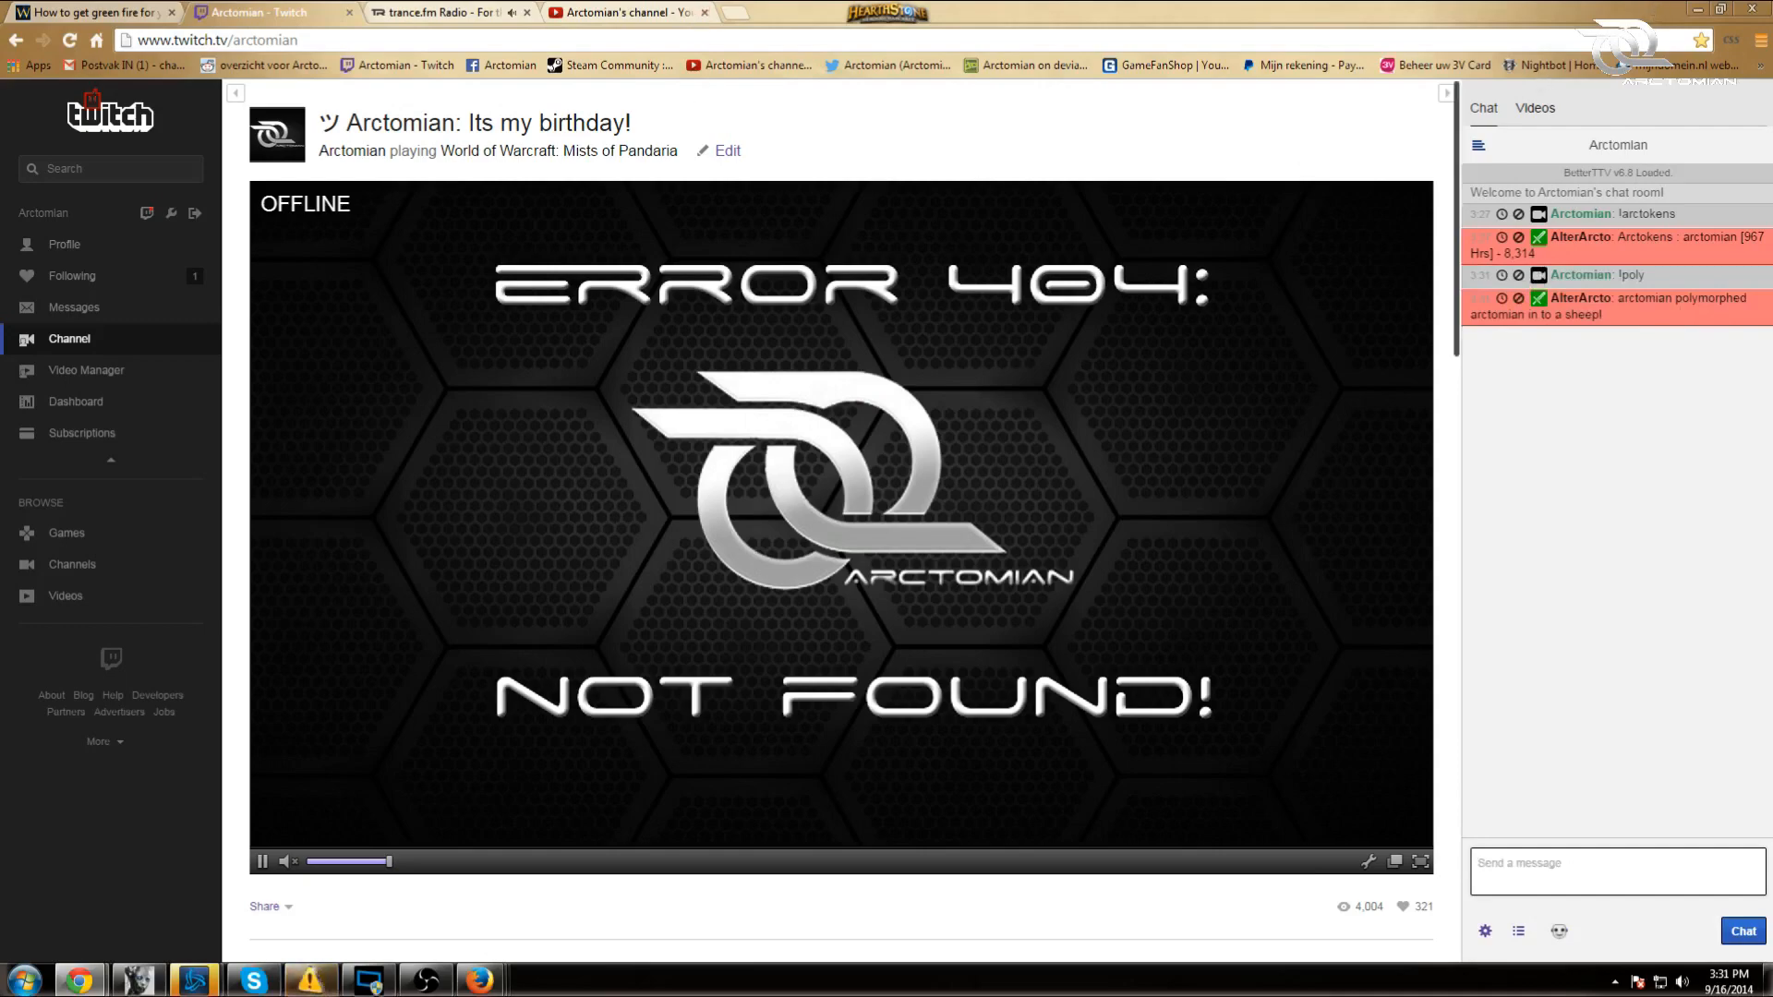
{"action": "left_click", "coordinate": [1699, 10]}
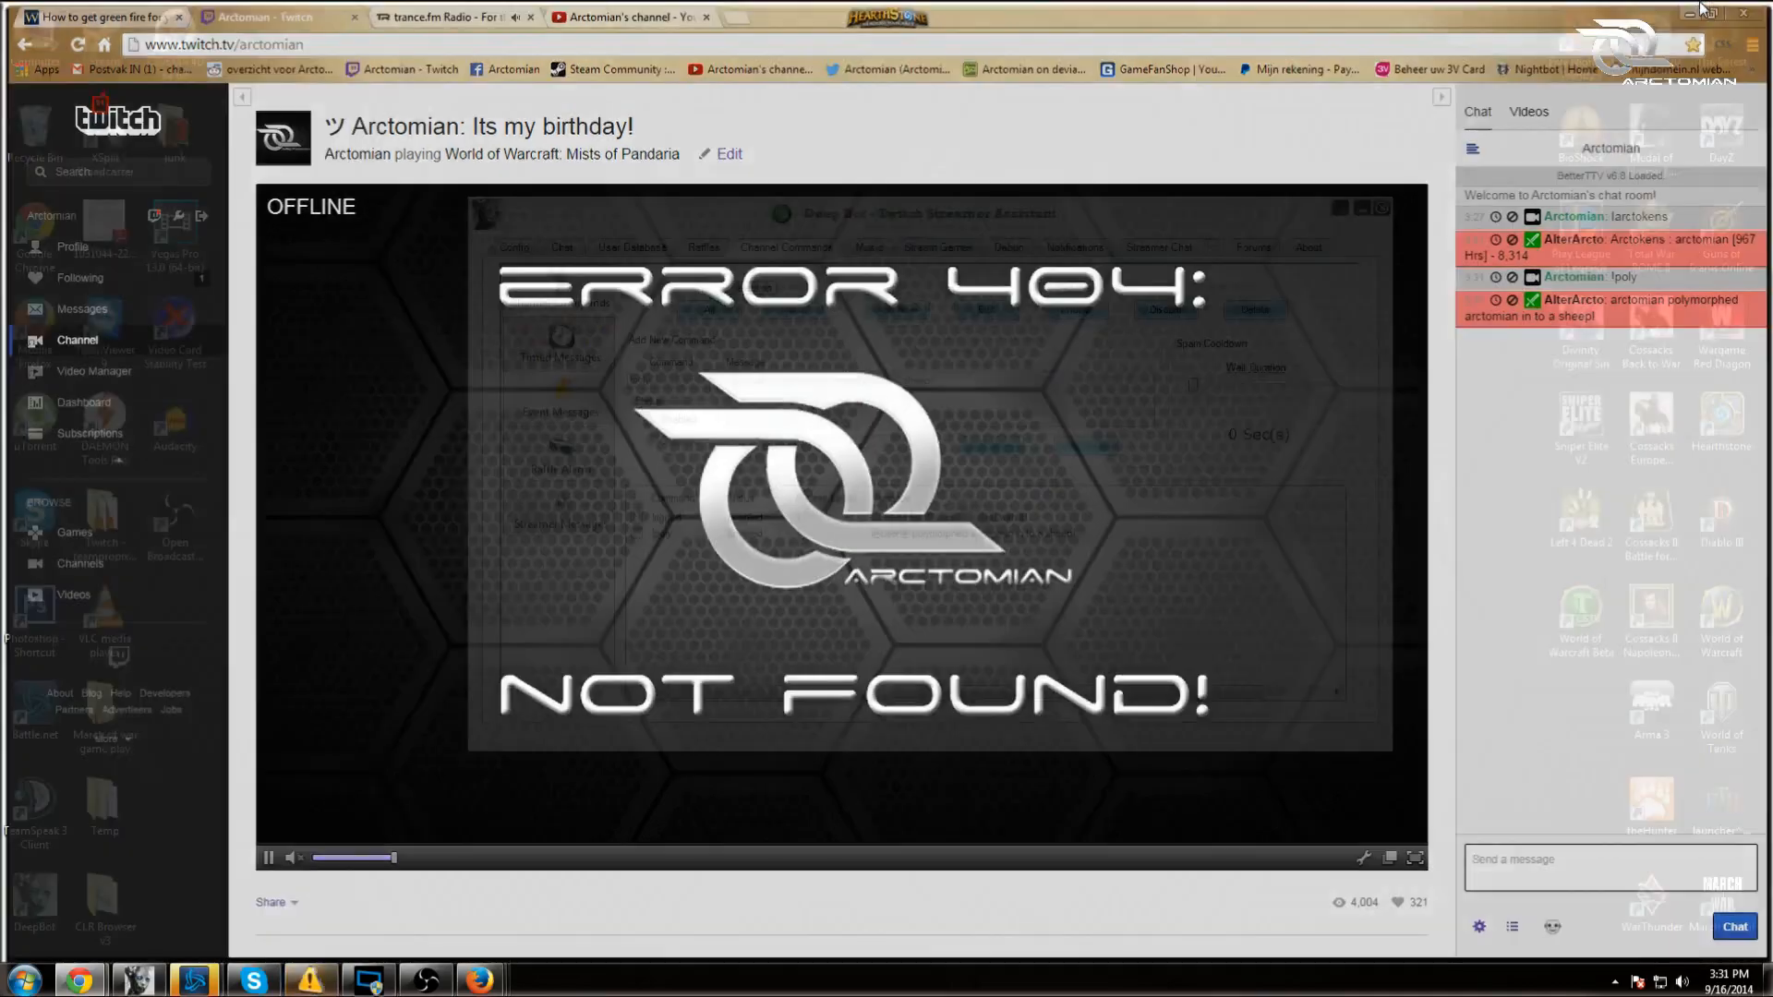
- Examine the timed messages, the event messages with the join message's user levels, the raffle alarm and the streamer messages
{"action": "left_click", "coordinate": [561, 344]}
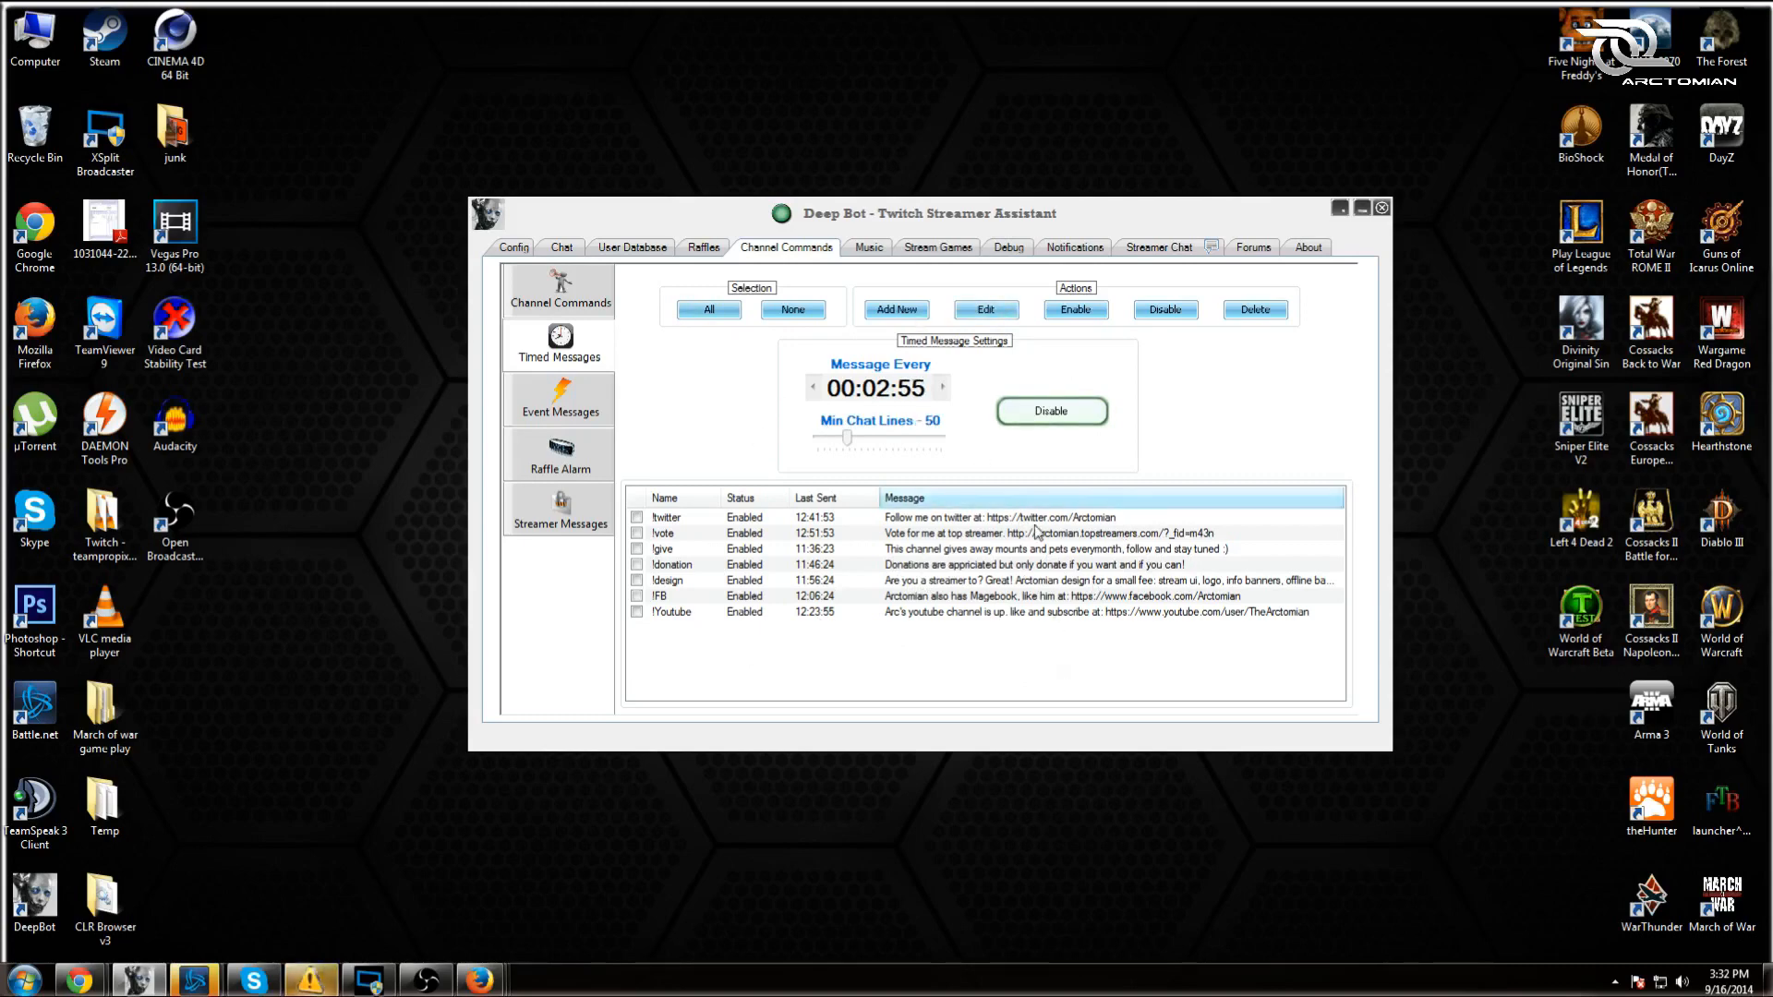
{"action": "left_click", "coordinate": [560, 406]}
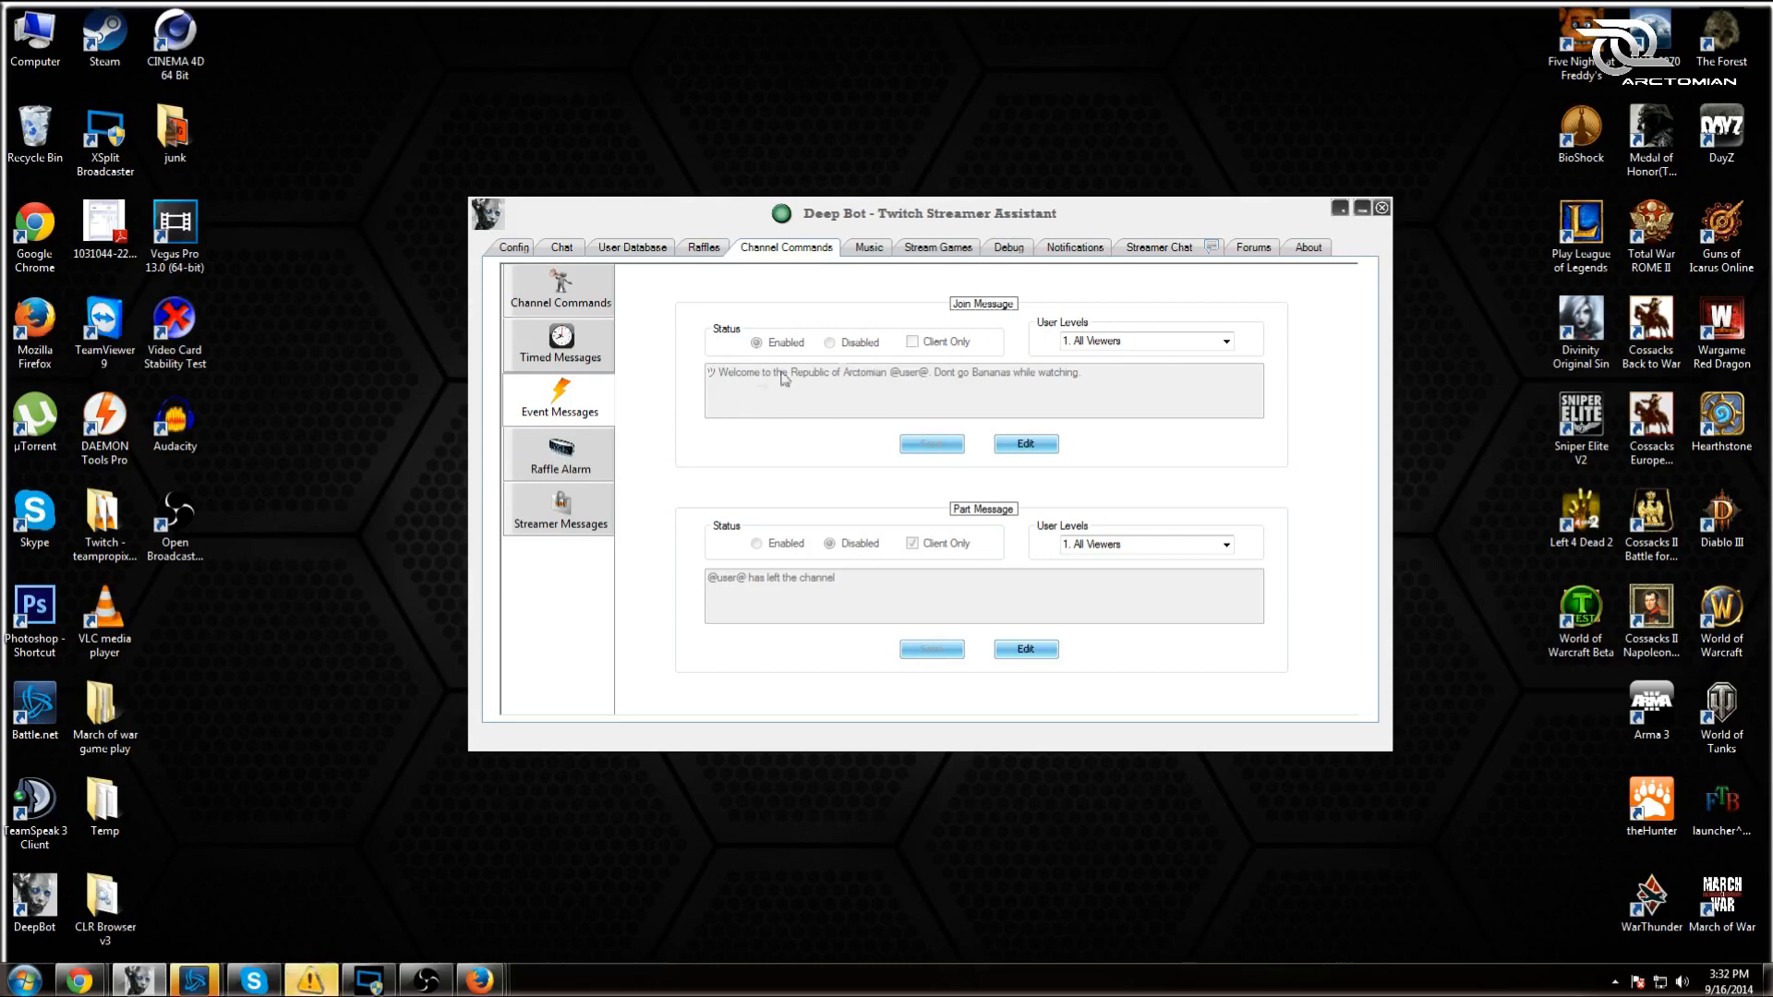
{"action": "left_click", "coordinate": [1134, 342]}
{"action": "left_click", "coordinate": [1223, 344]}
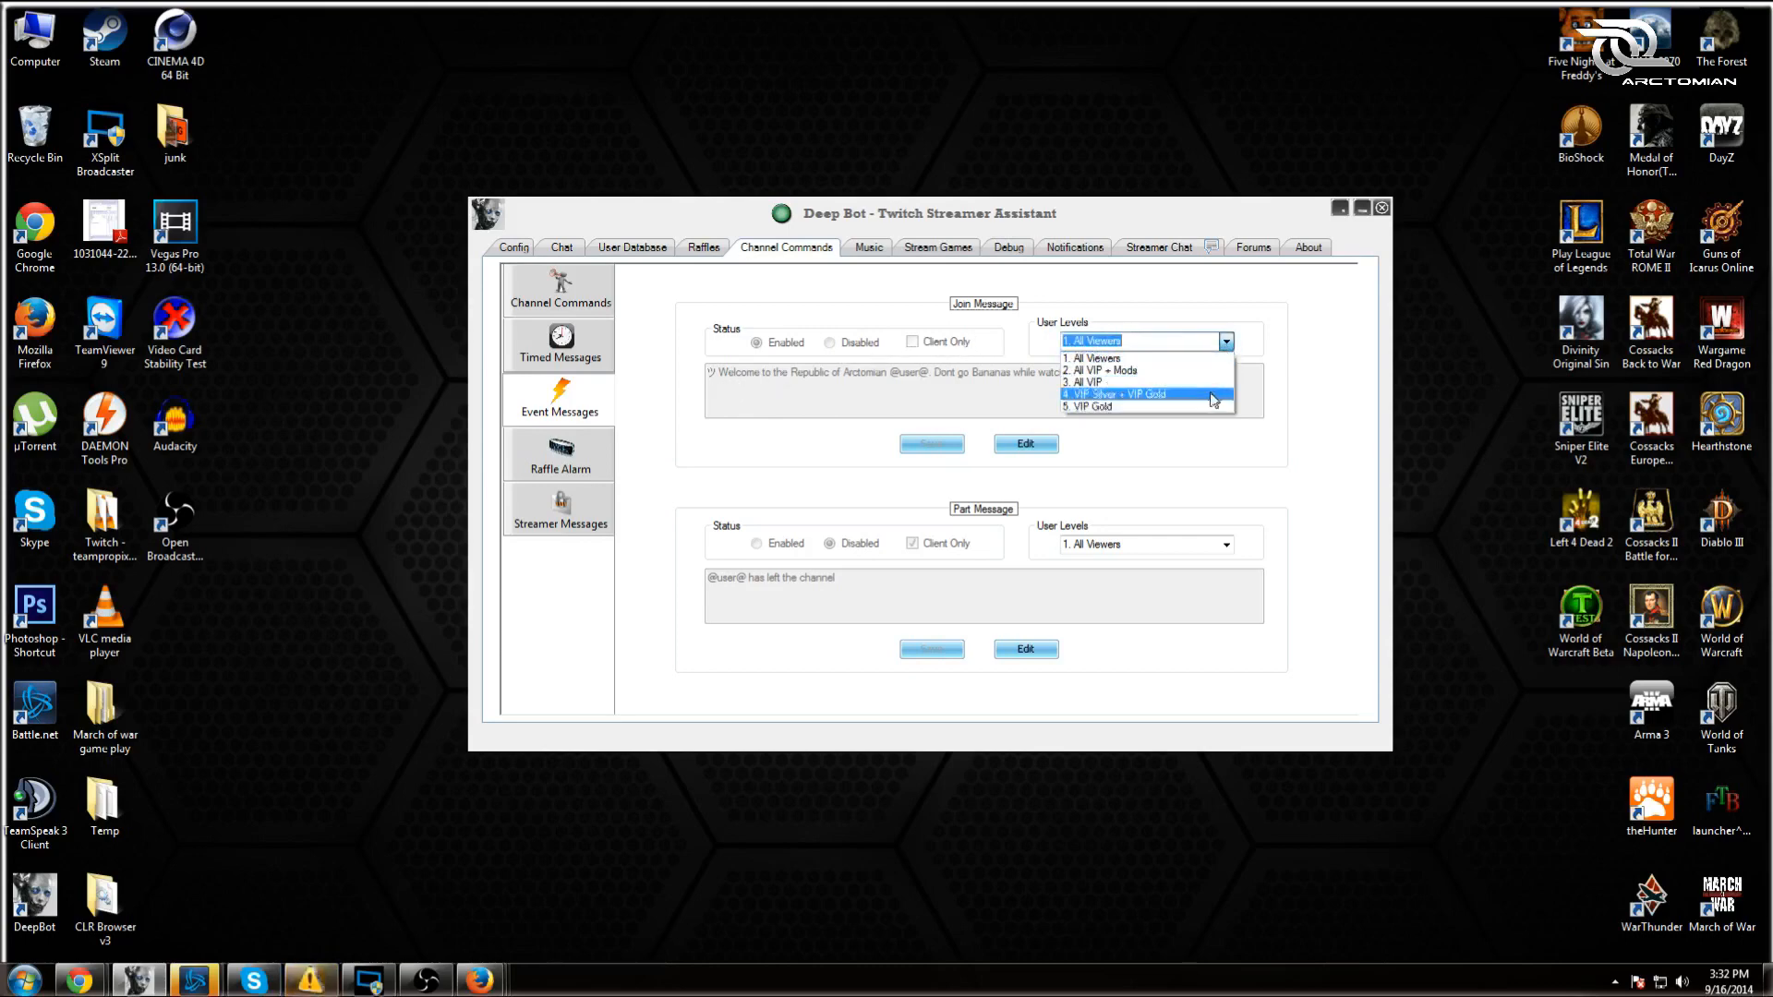
{"action": "left_click", "coordinate": [1204, 324]}
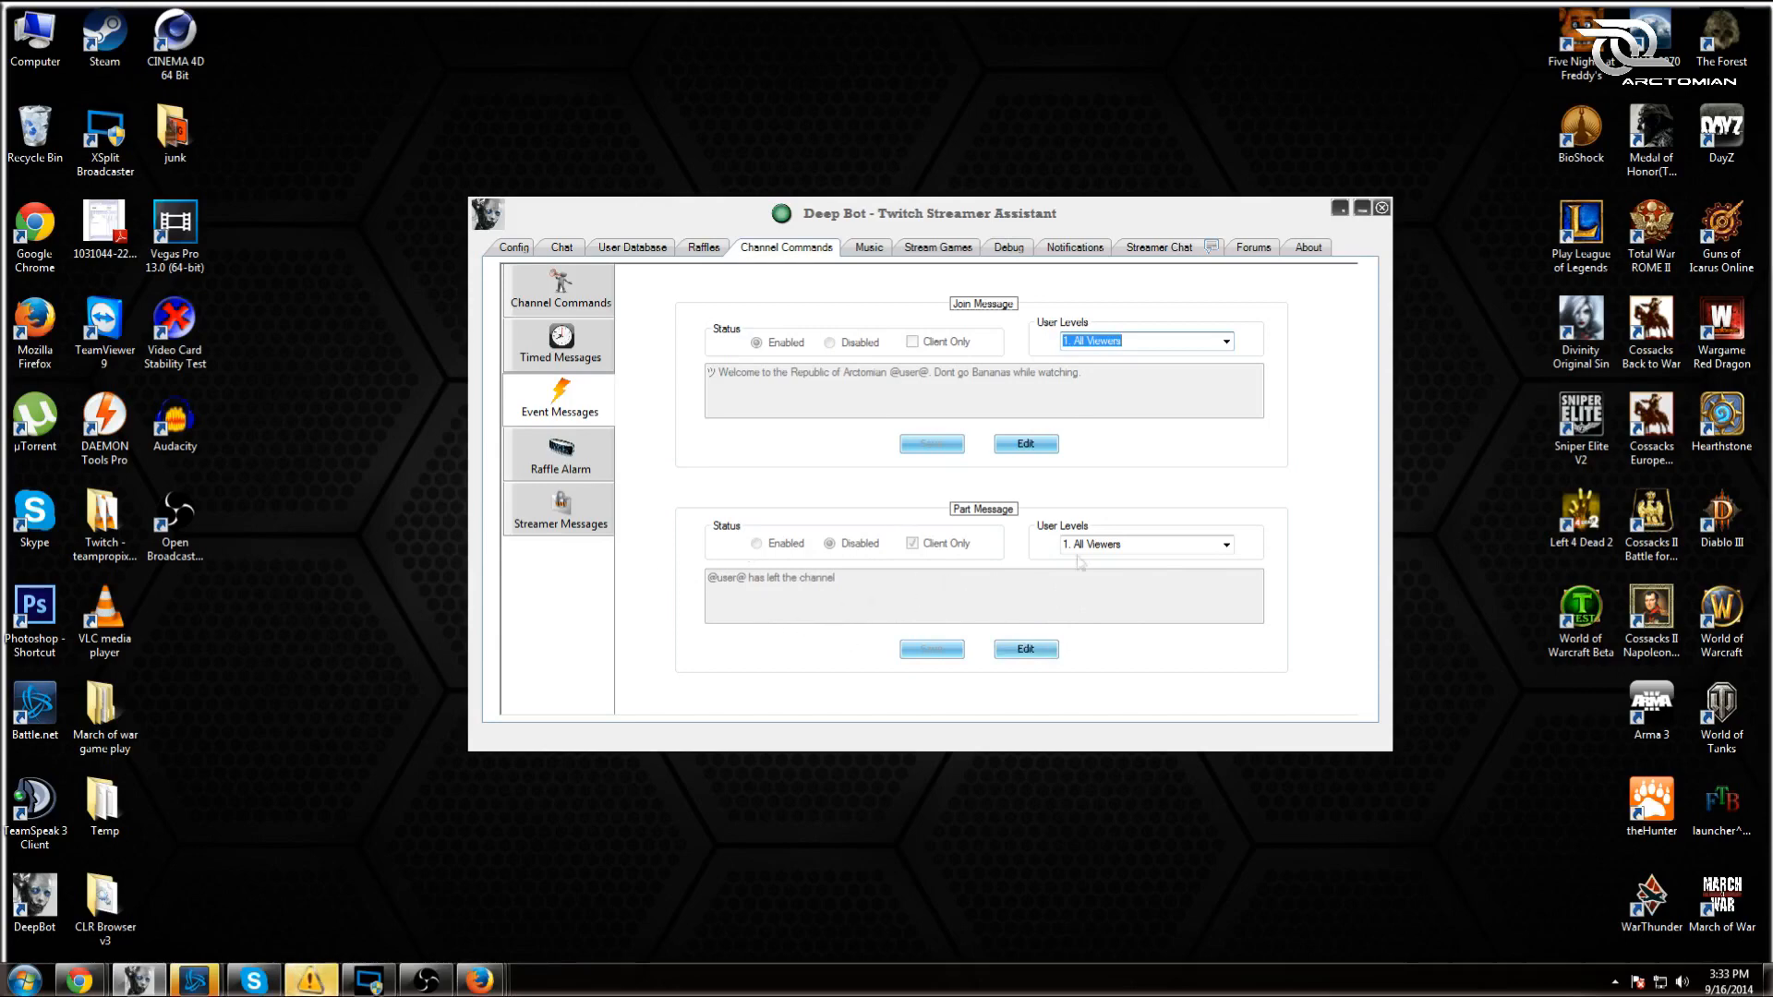
{"action": "left_click", "coordinate": [578, 466]}
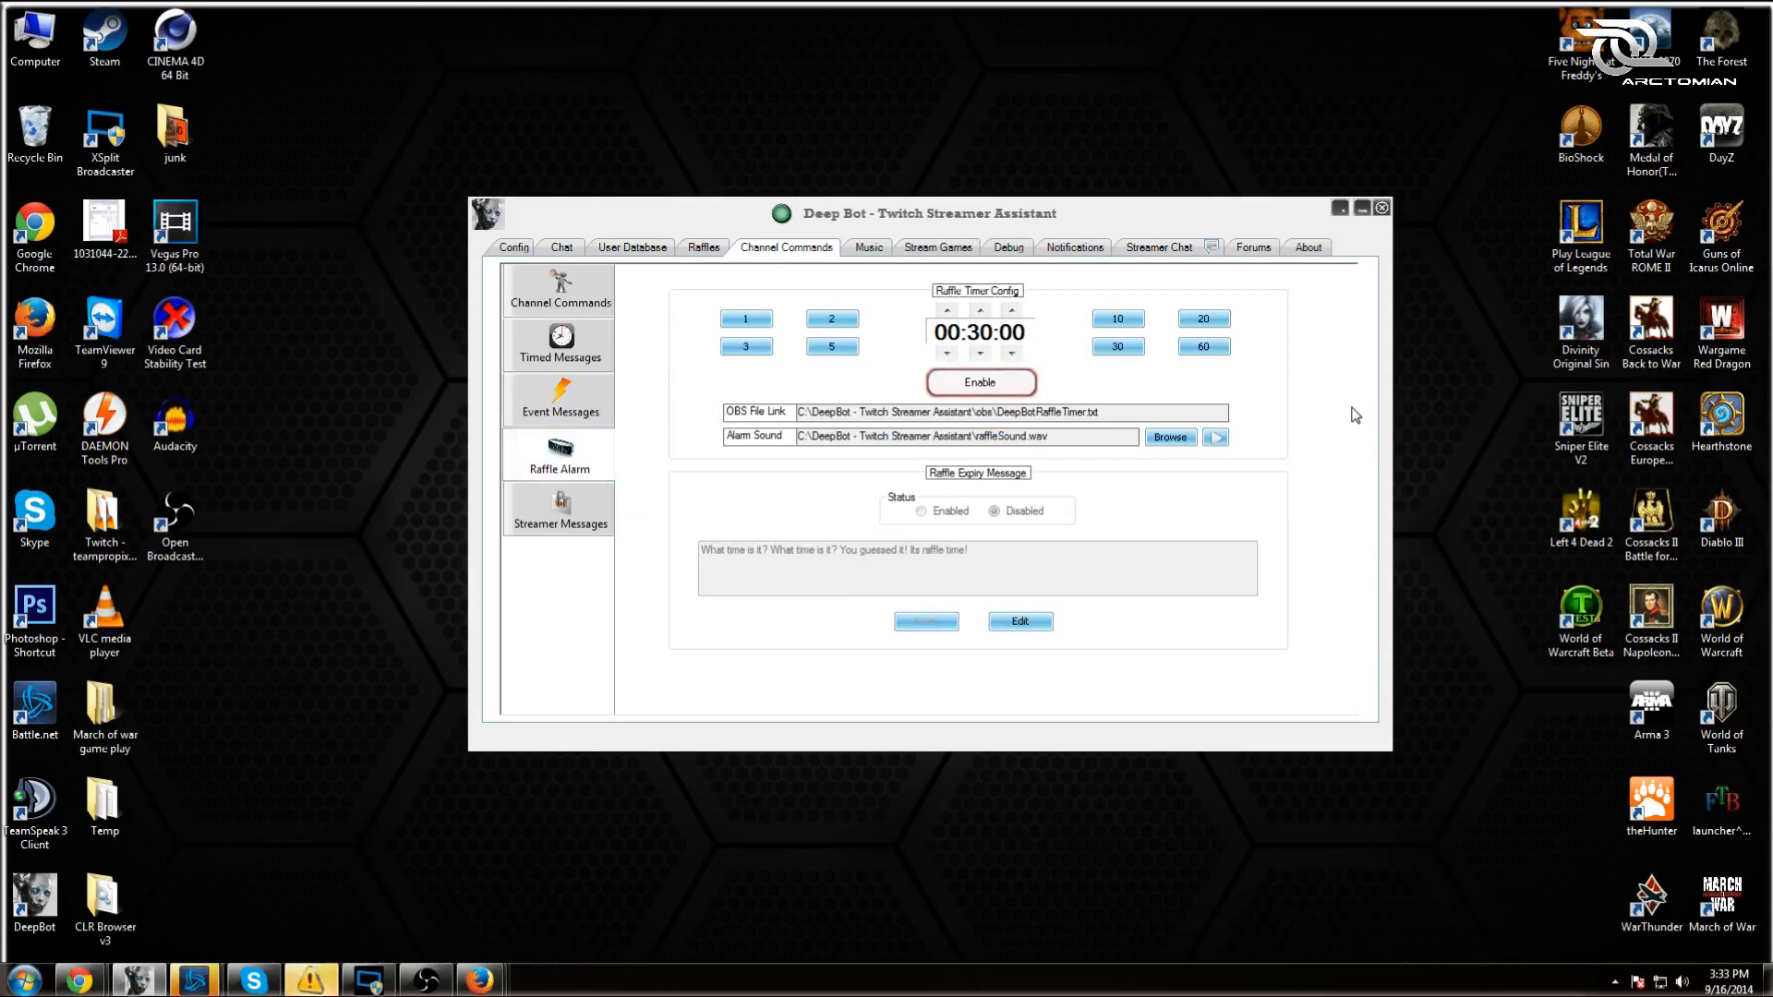
{"action": "left_click", "coordinate": [538, 522]}
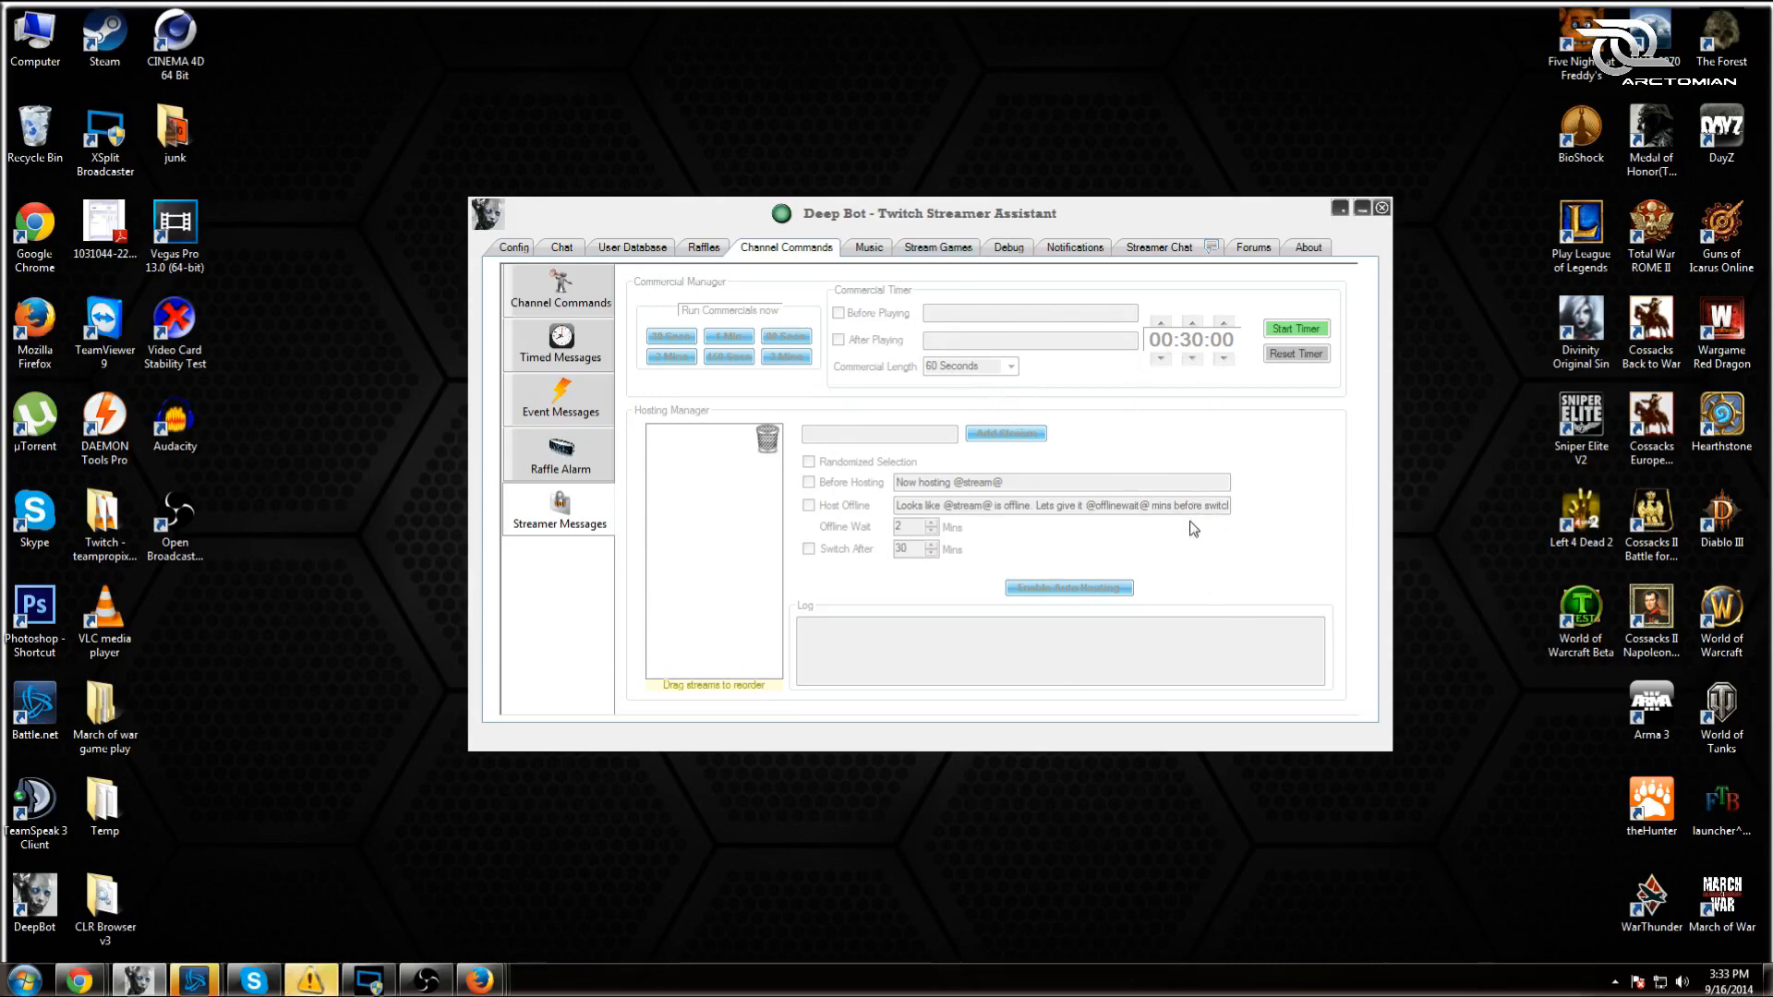
- Open the song request settings, play the queued song Alliance Anthem and pause it
{"action": "left_click", "coordinate": [871, 247]}
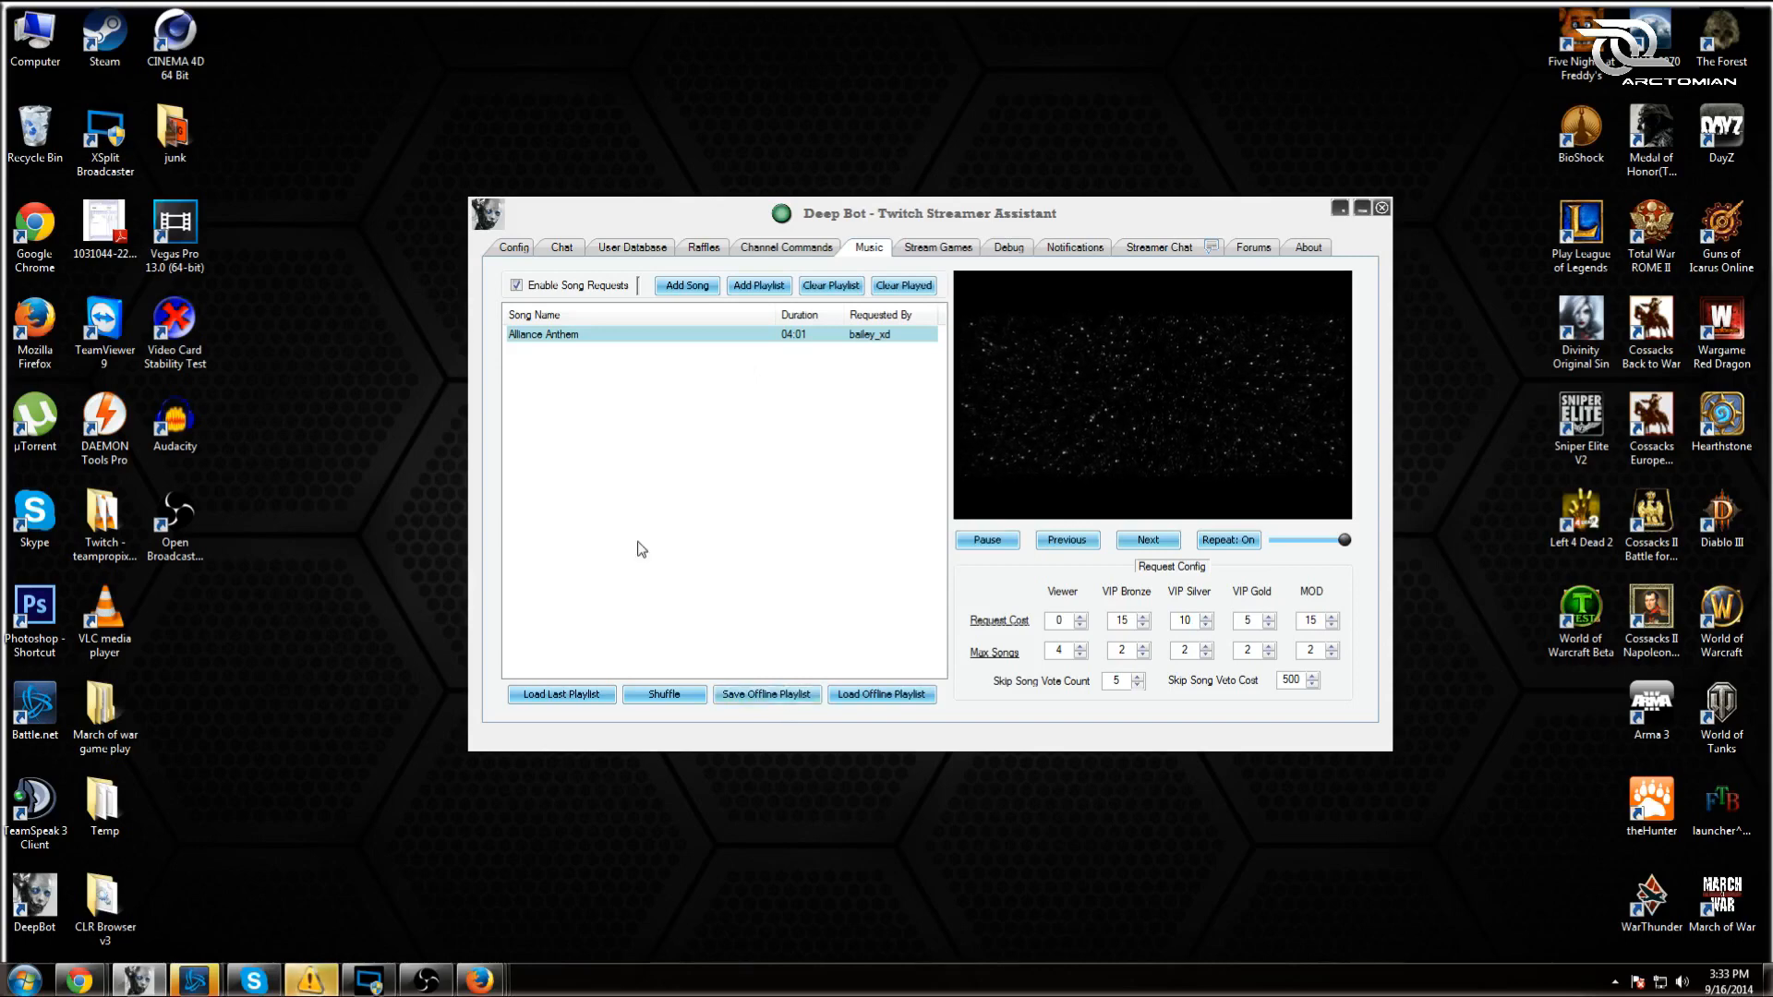
{"action": "double_click", "coordinate": [579, 335]}
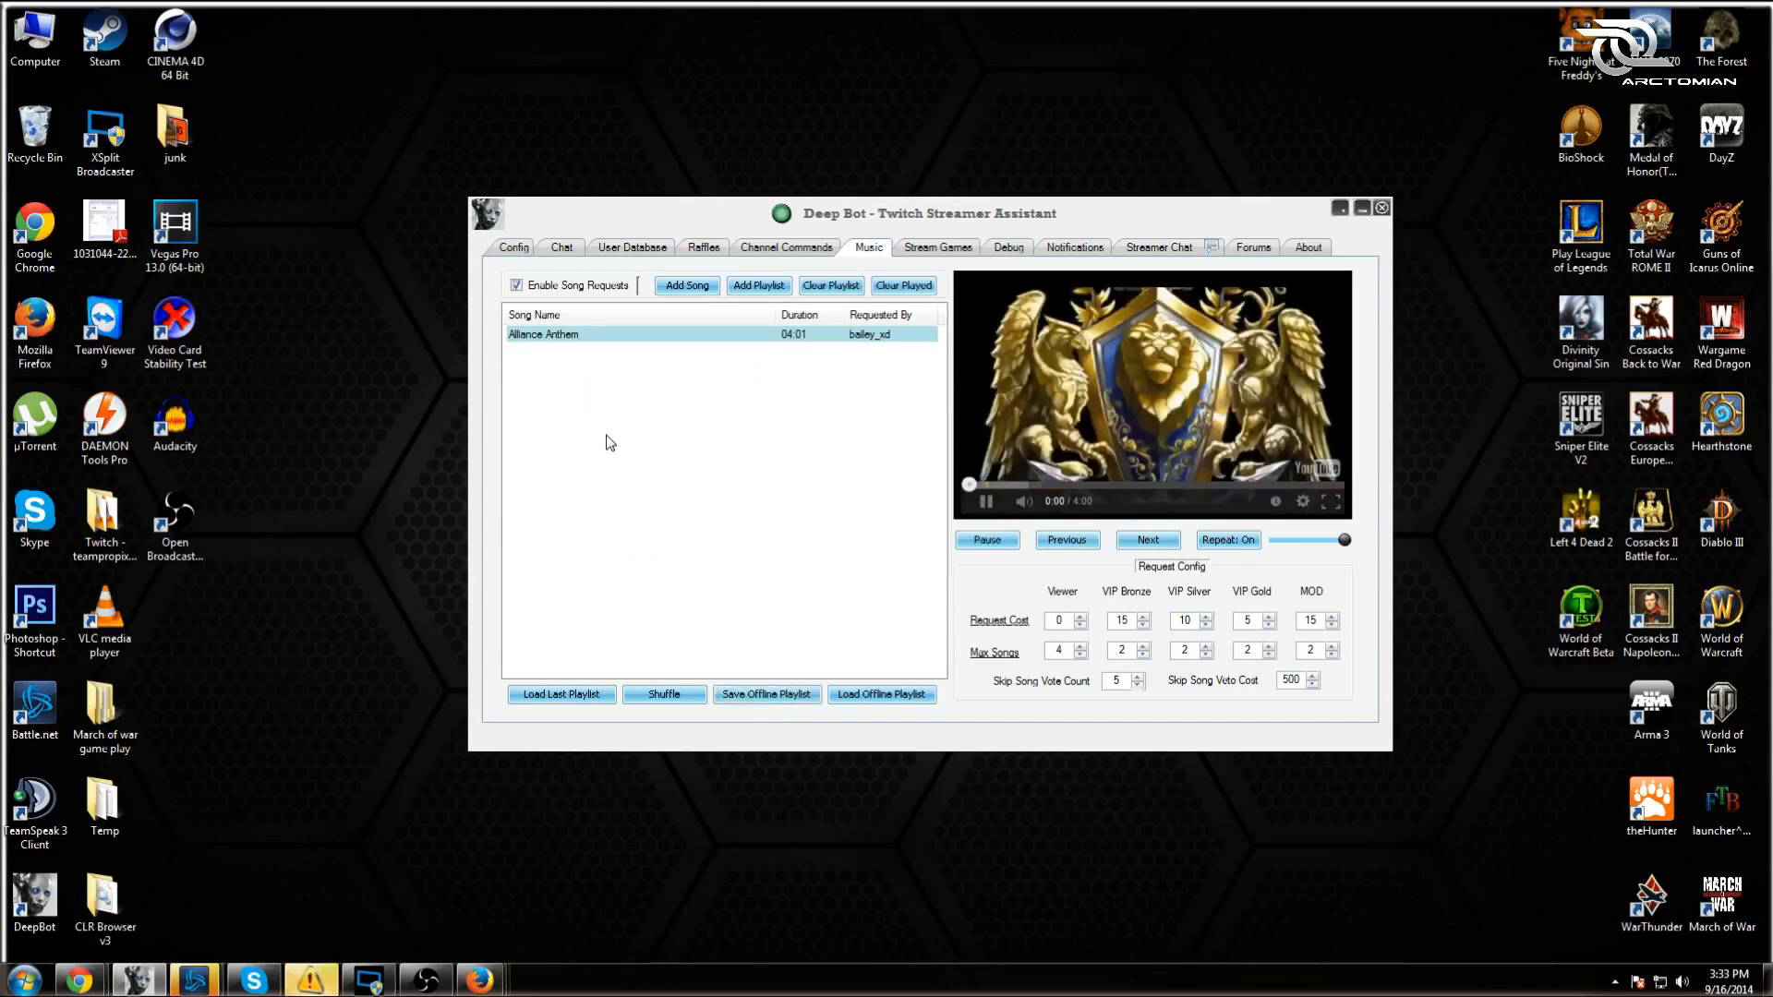
{"action": "left_click", "coordinate": [986, 503]}
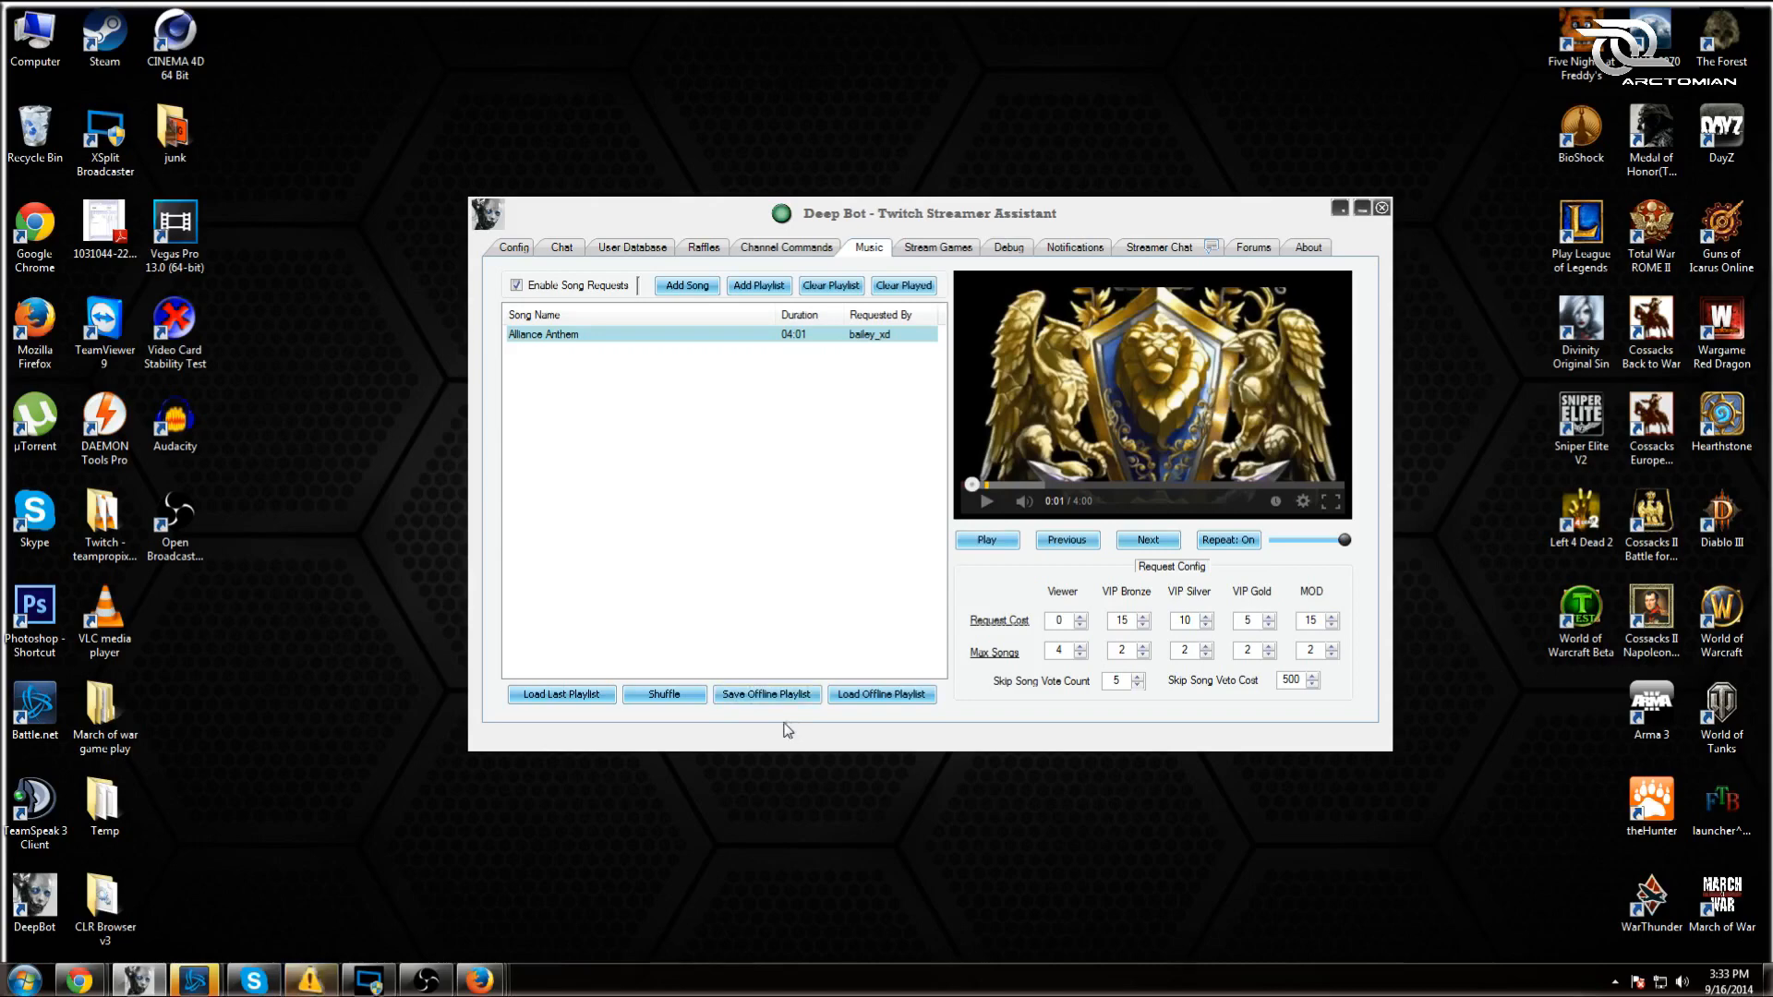
{"action": "left_click", "coordinate": [766, 695]}
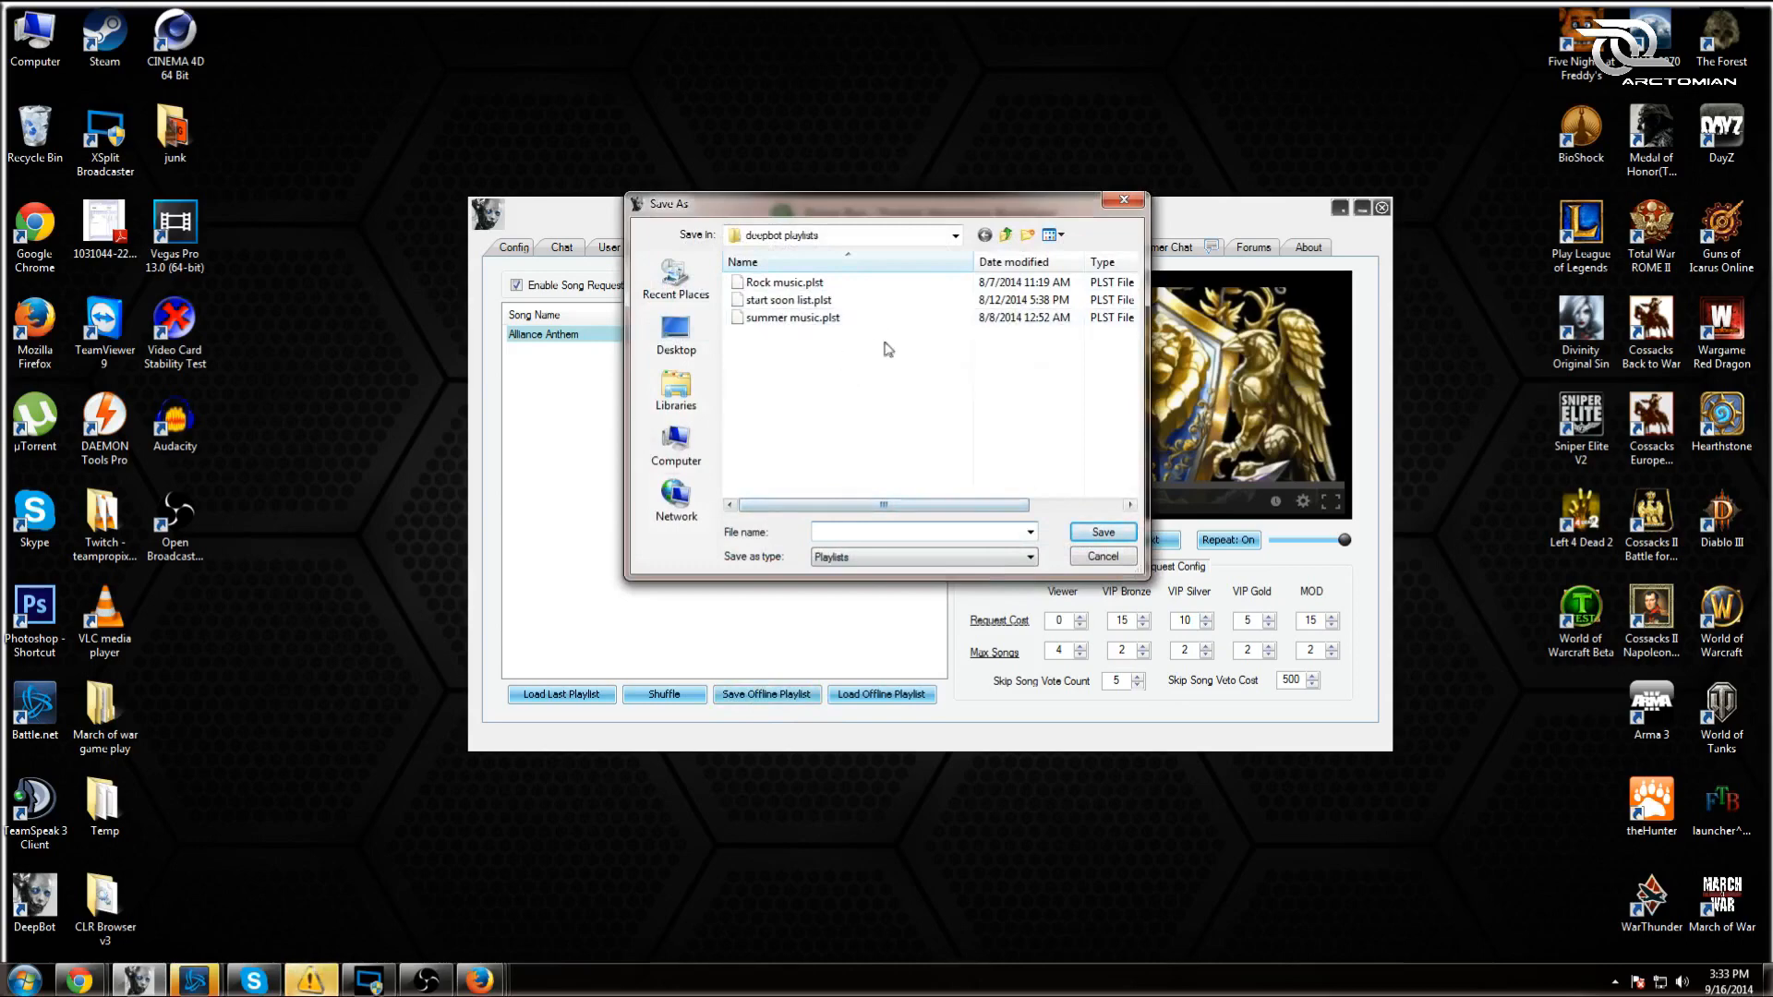
{"action": "left_click", "coordinate": [792, 317]}
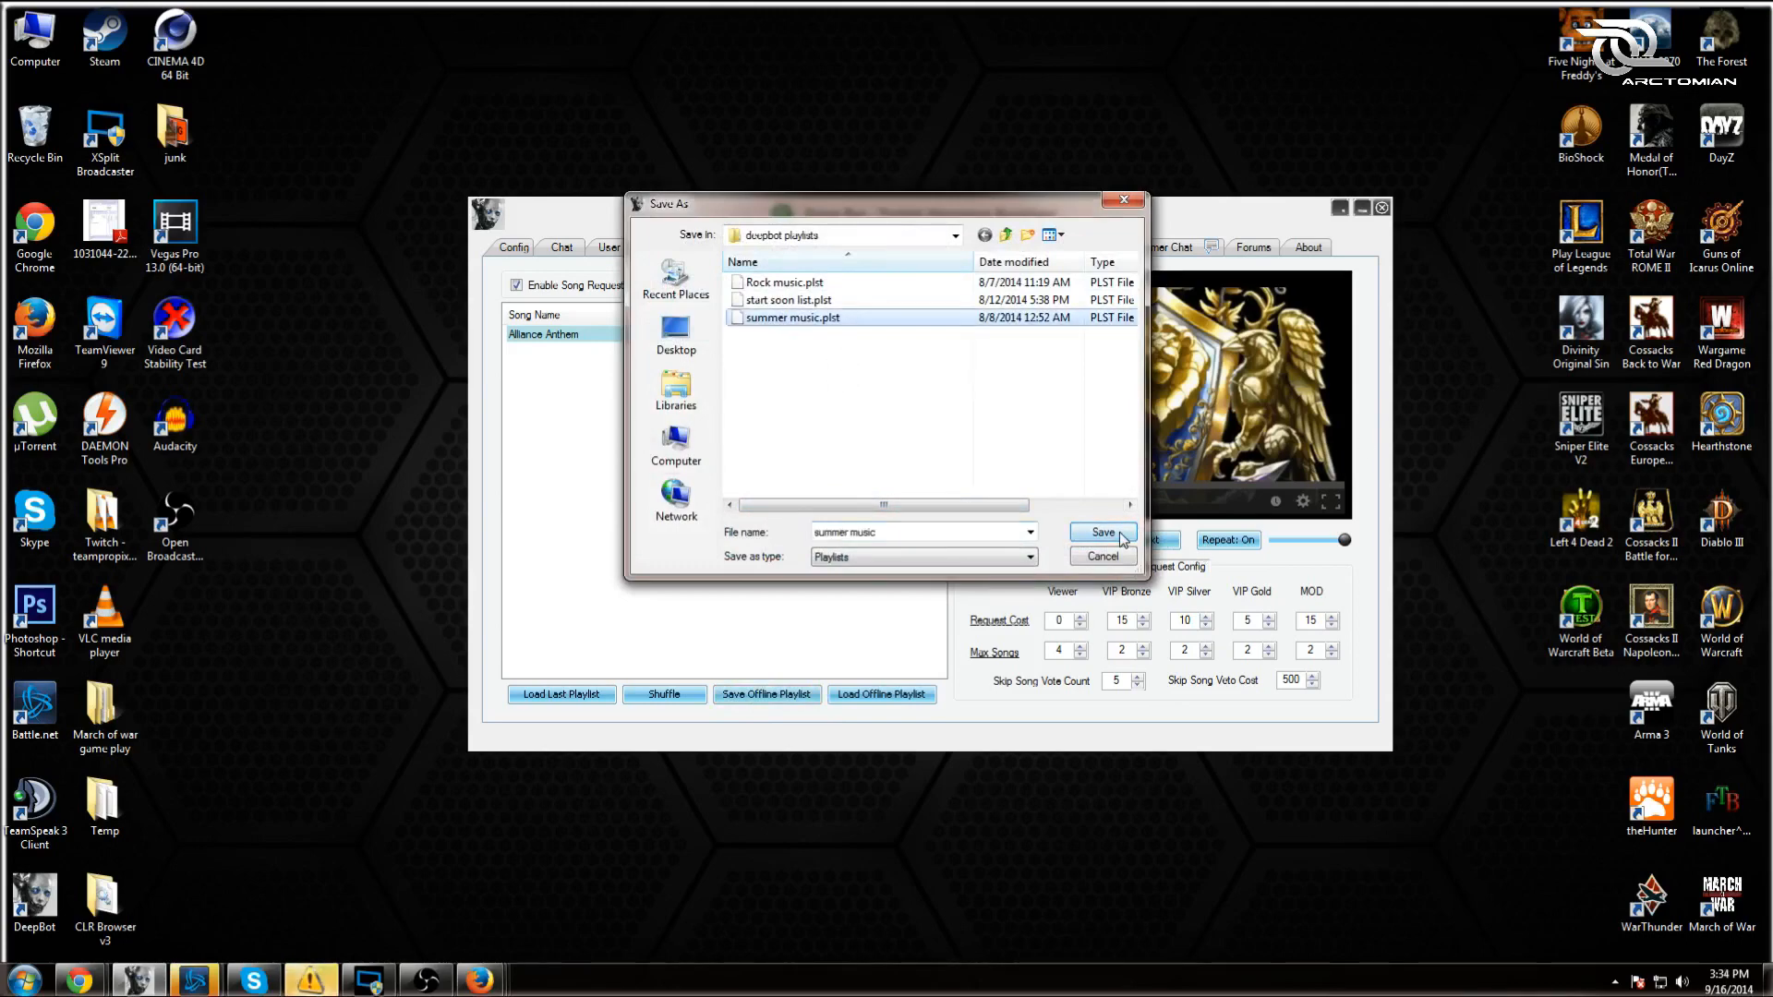
{"action": "left_click", "coordinate": [1099, 556]}
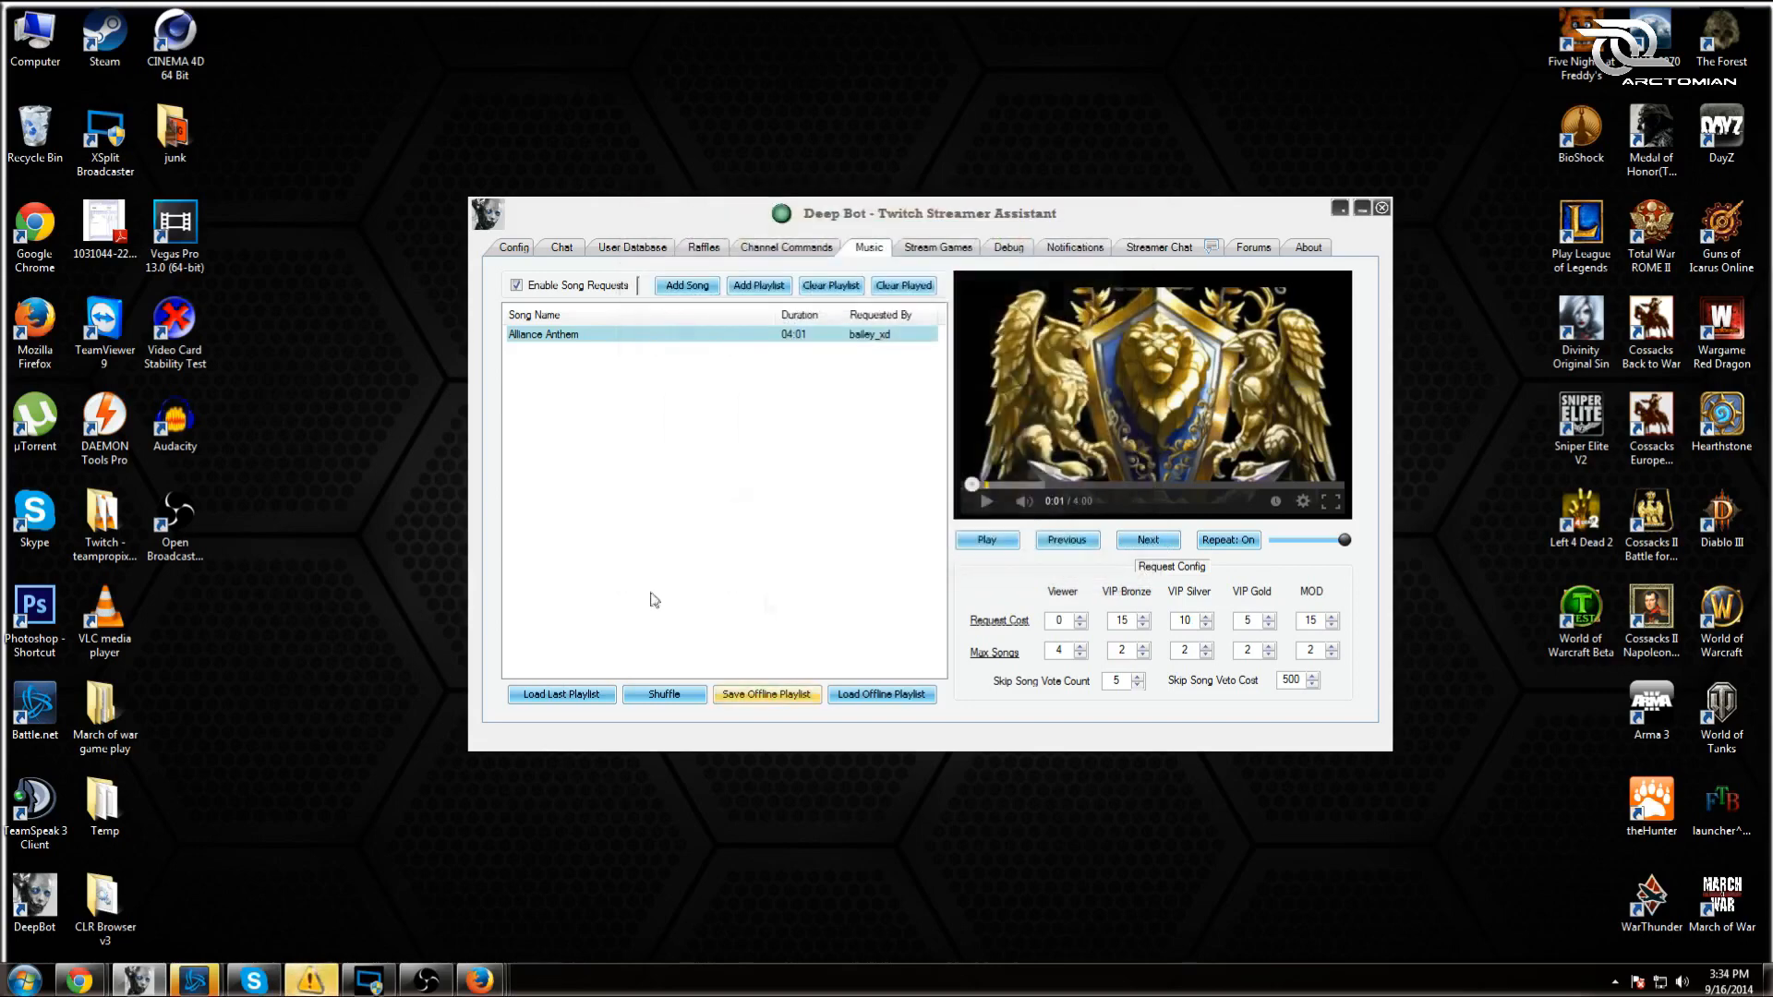
- Load the offline playlist "summer music" in place of the current playlist, and pause the song that starts playing
{"action": "left_click", "coordinate": [882, 695]}
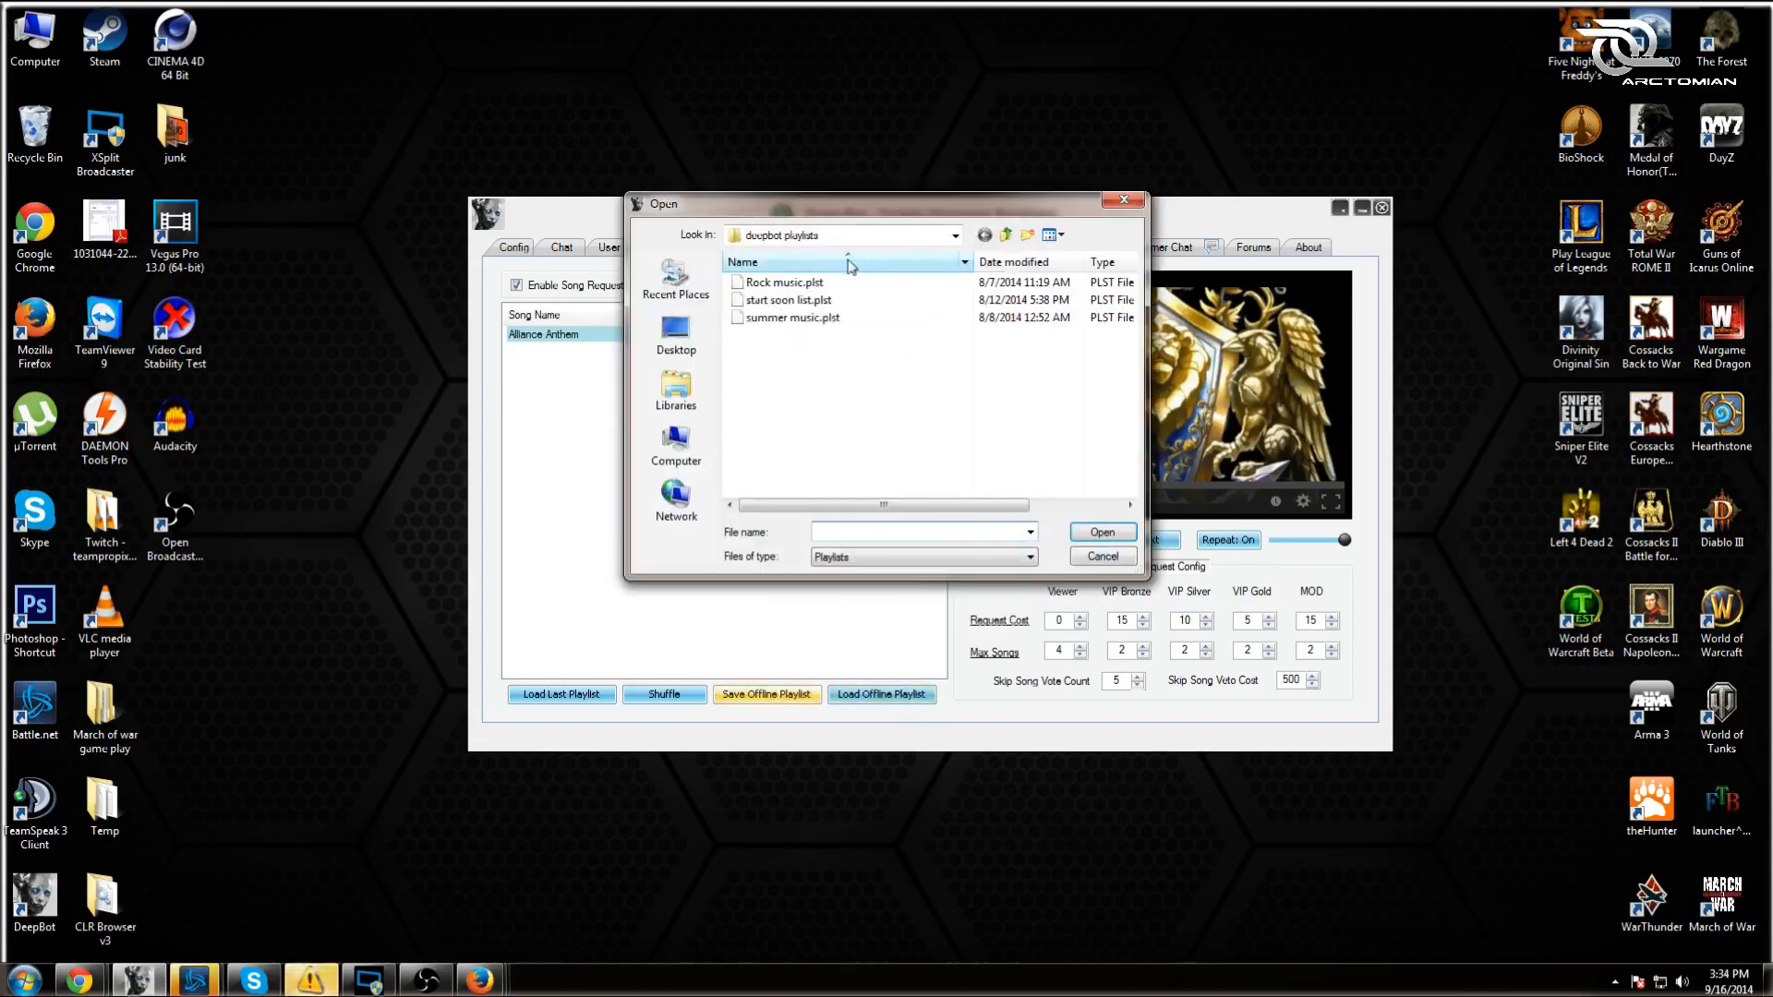
{"action": "left_click", "coordinate": [805, 319]}
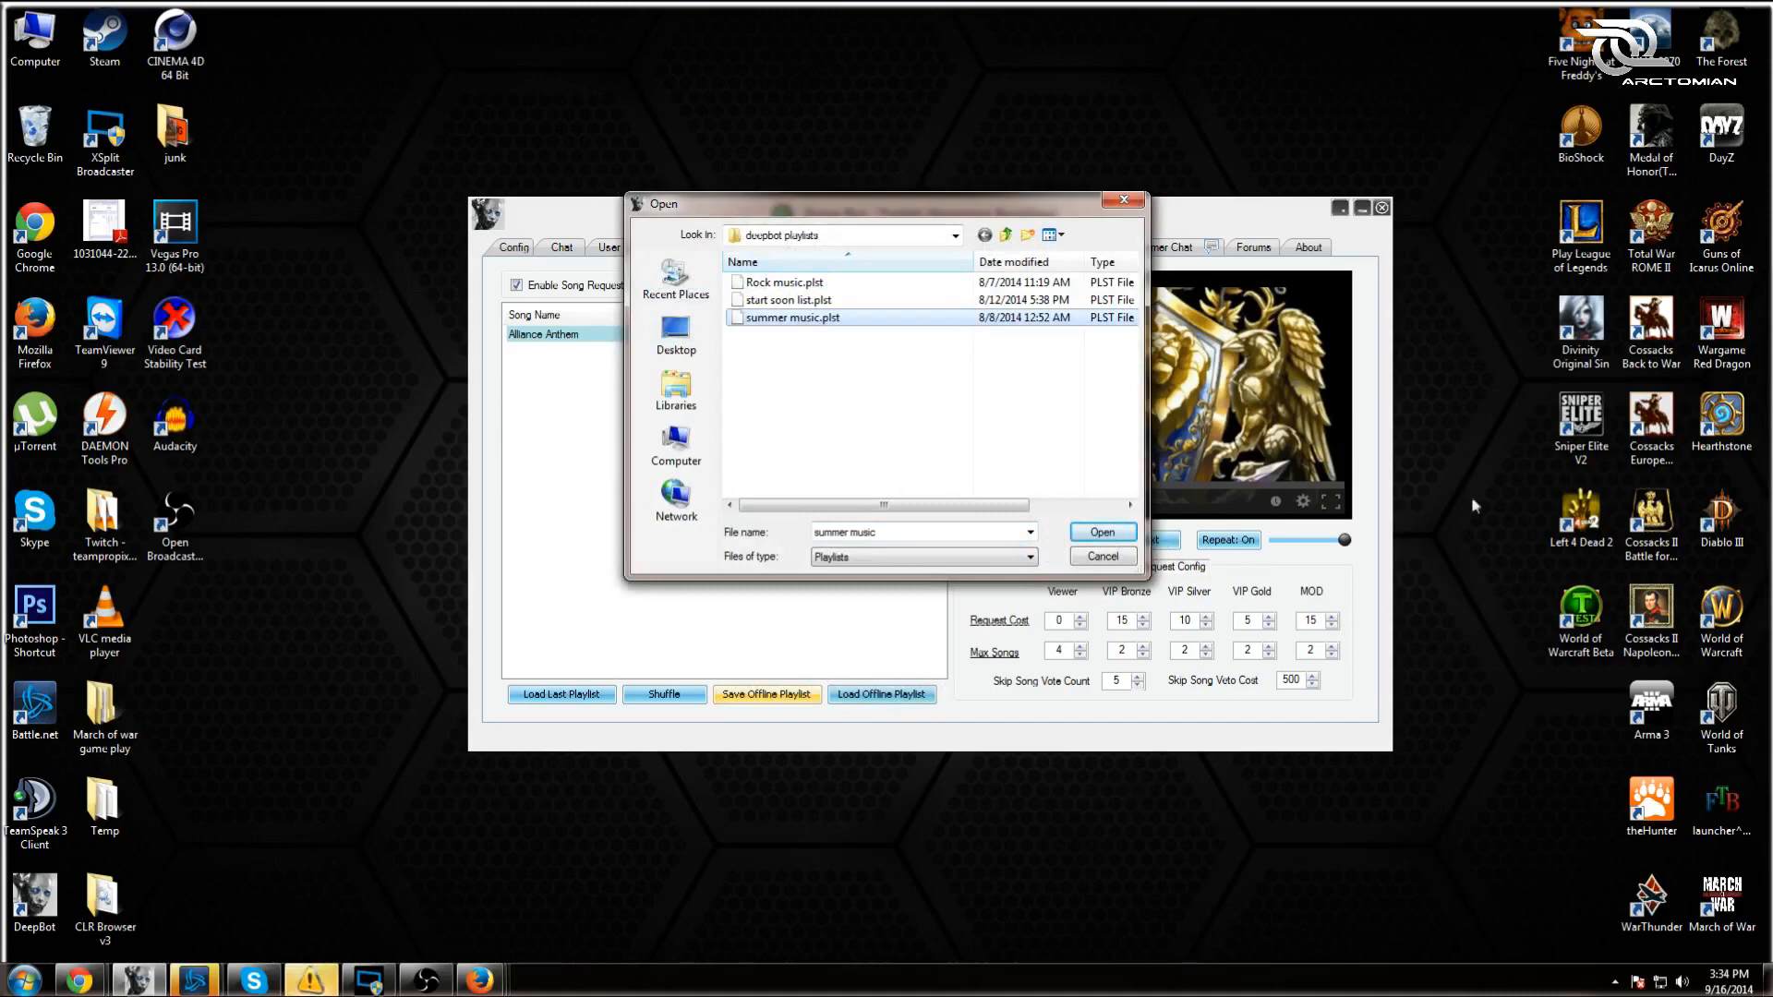
{"action": "left_click", "coordinate": [1102, 533]}
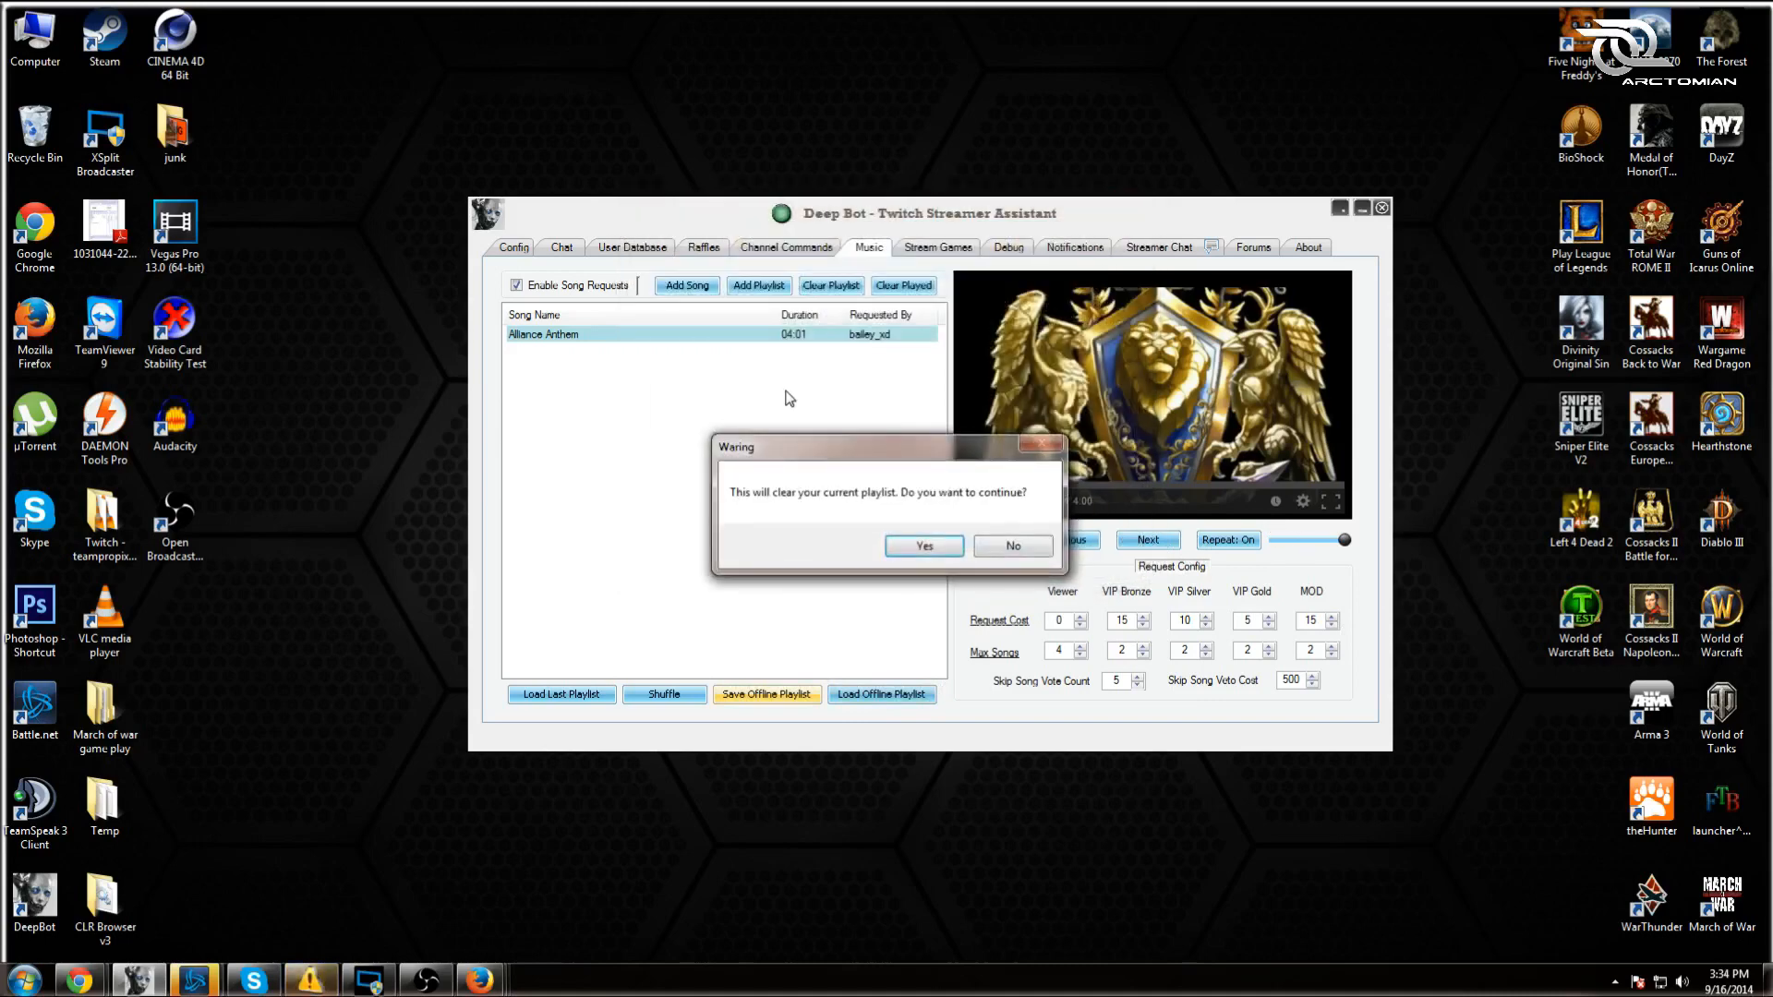
{"action": "left_click", "coordinate": [919, 545]}
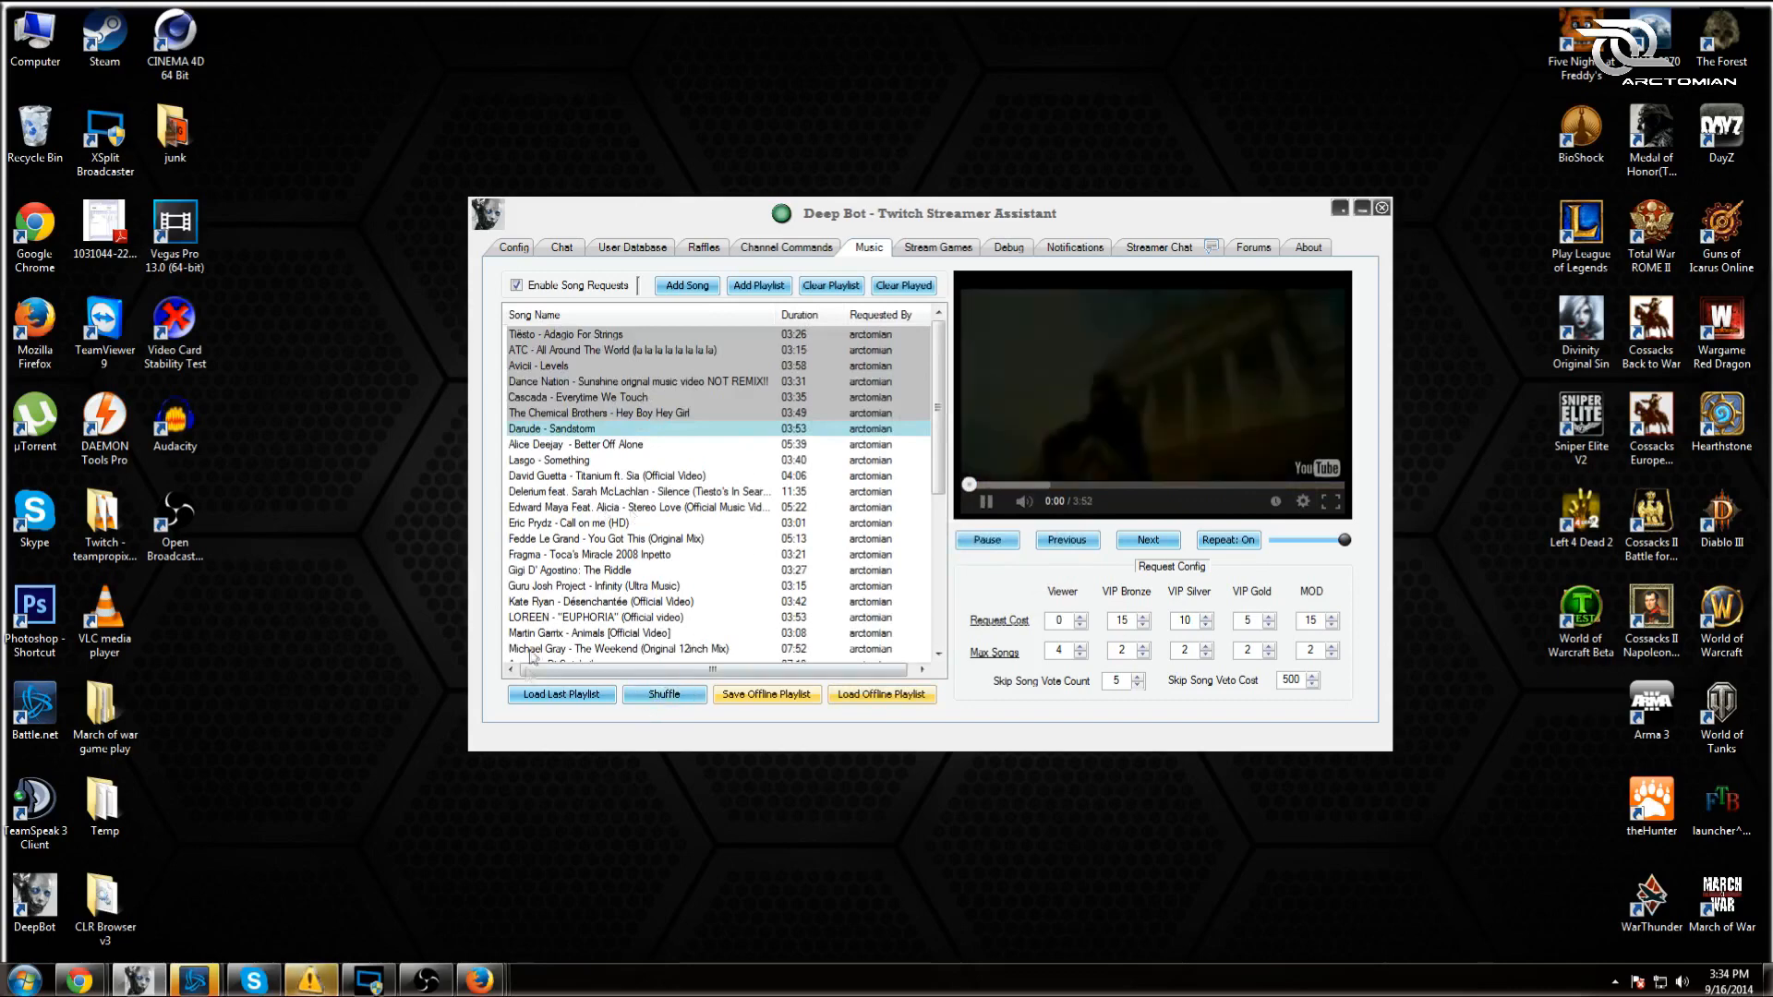
{"action": "left_click", "coordinate": [986, 503]}
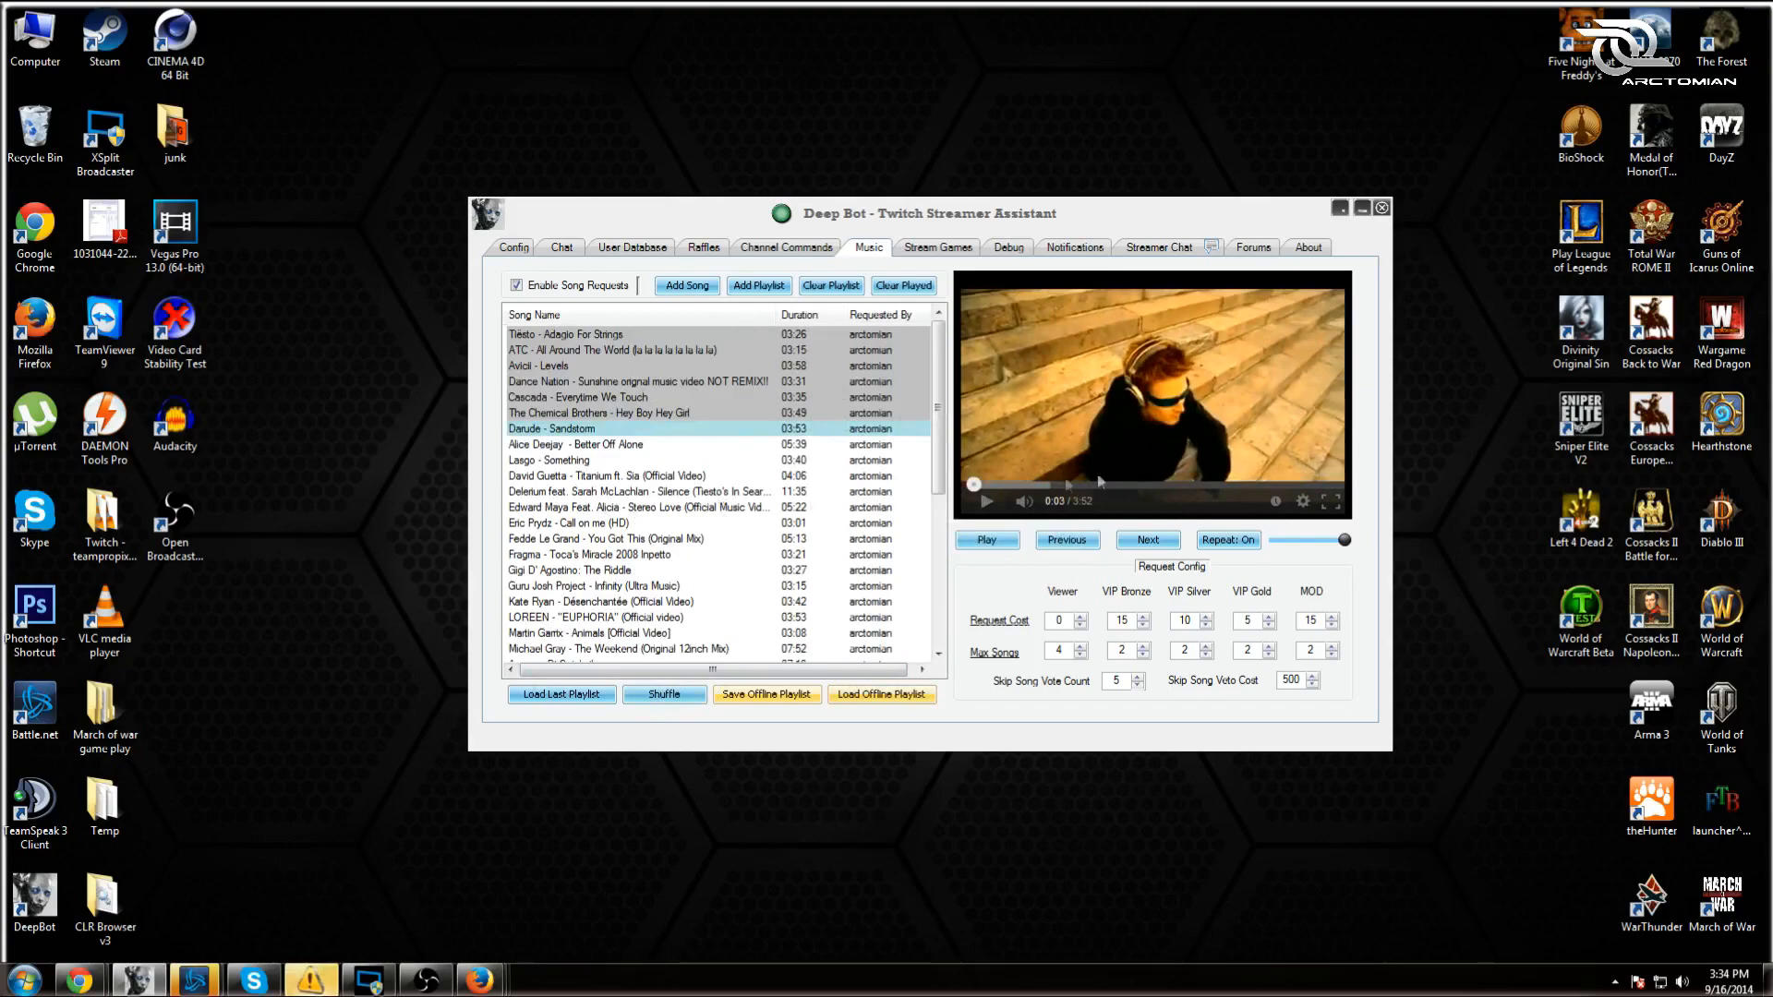
- Switch to Chrome and draft the song request command !requestsong in the Twitch chat
{"action": "mouse_move", "coordinate": [79, 984]}
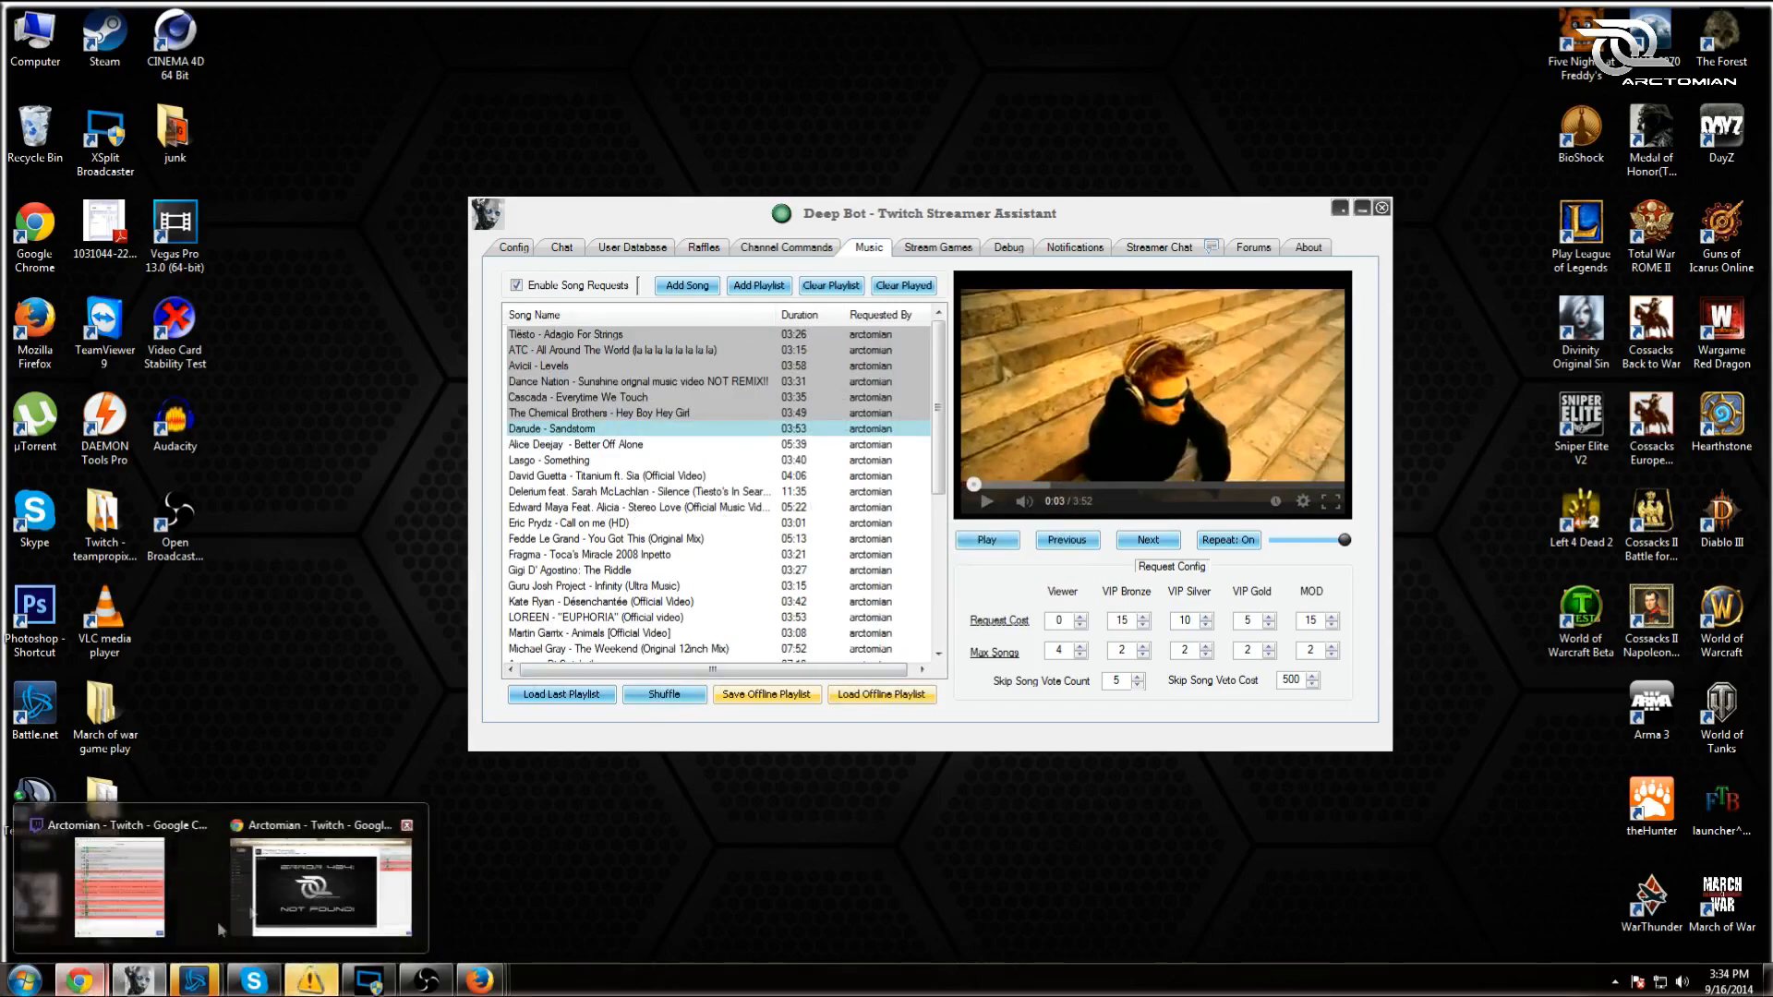
{"action": "left_click", "coordinate": [310, 846]}
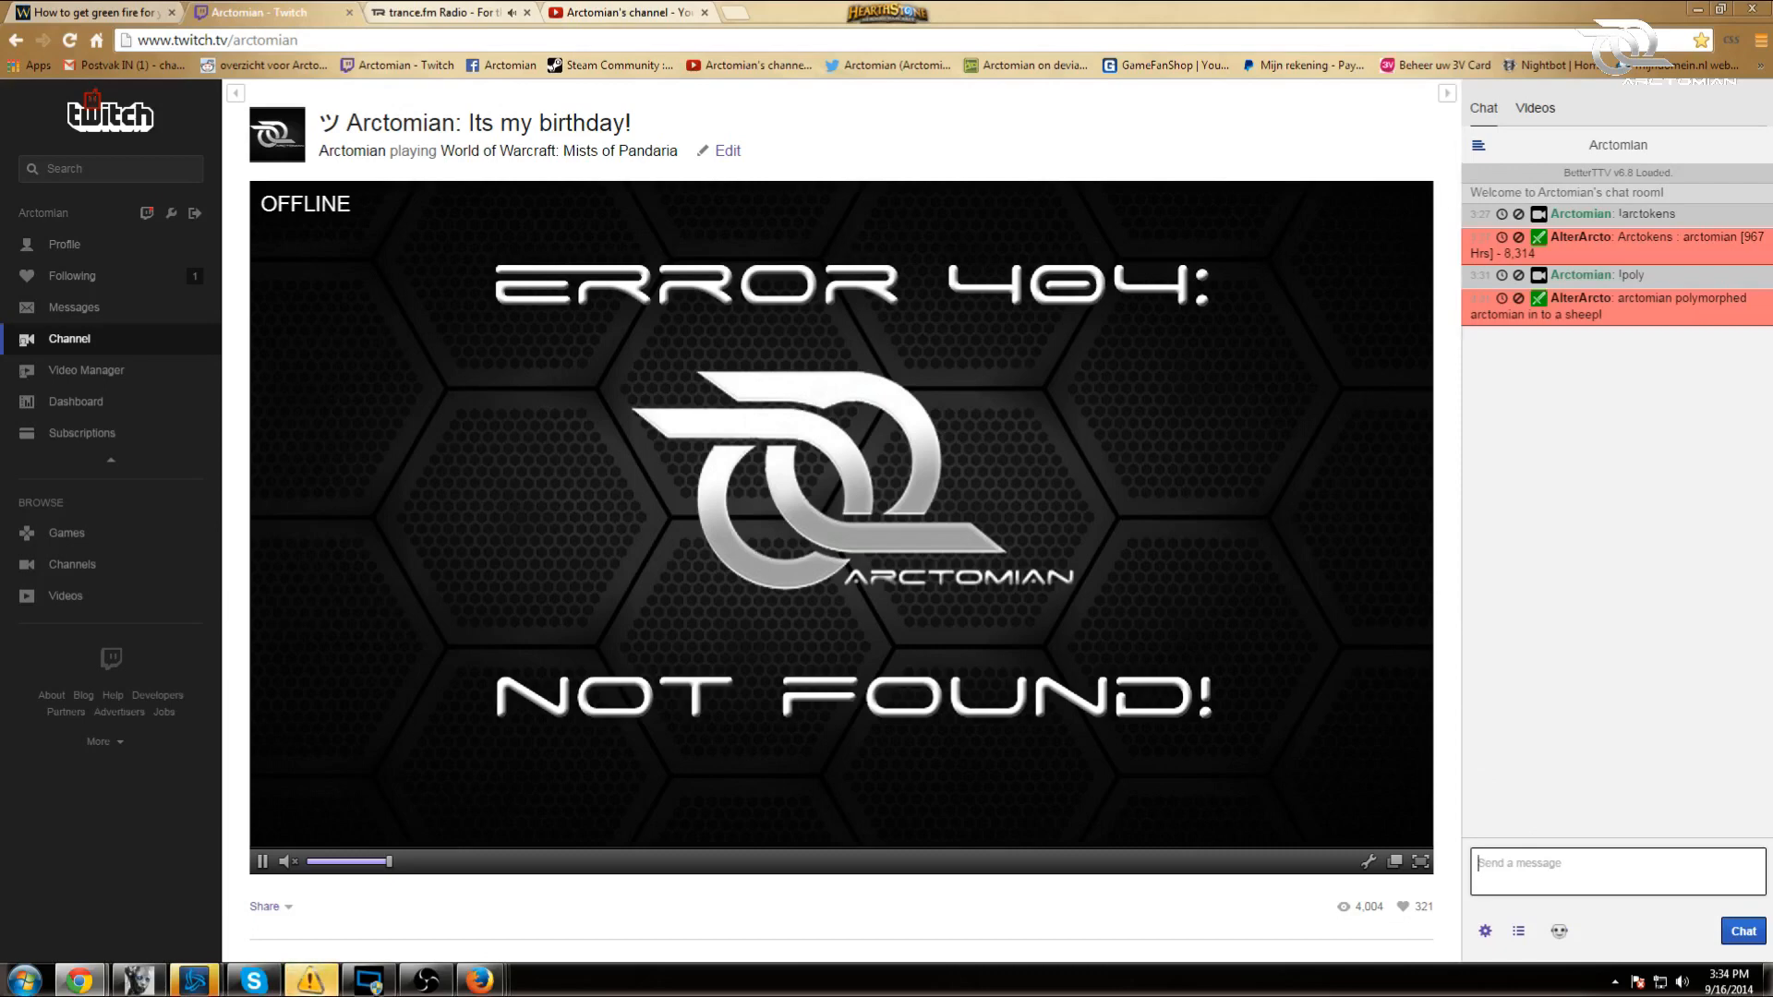
{"action": "type", "text": "!"}
{"action": "type", "text": "requestsong"}
{"action": "key", "text": "ctrl+v"}
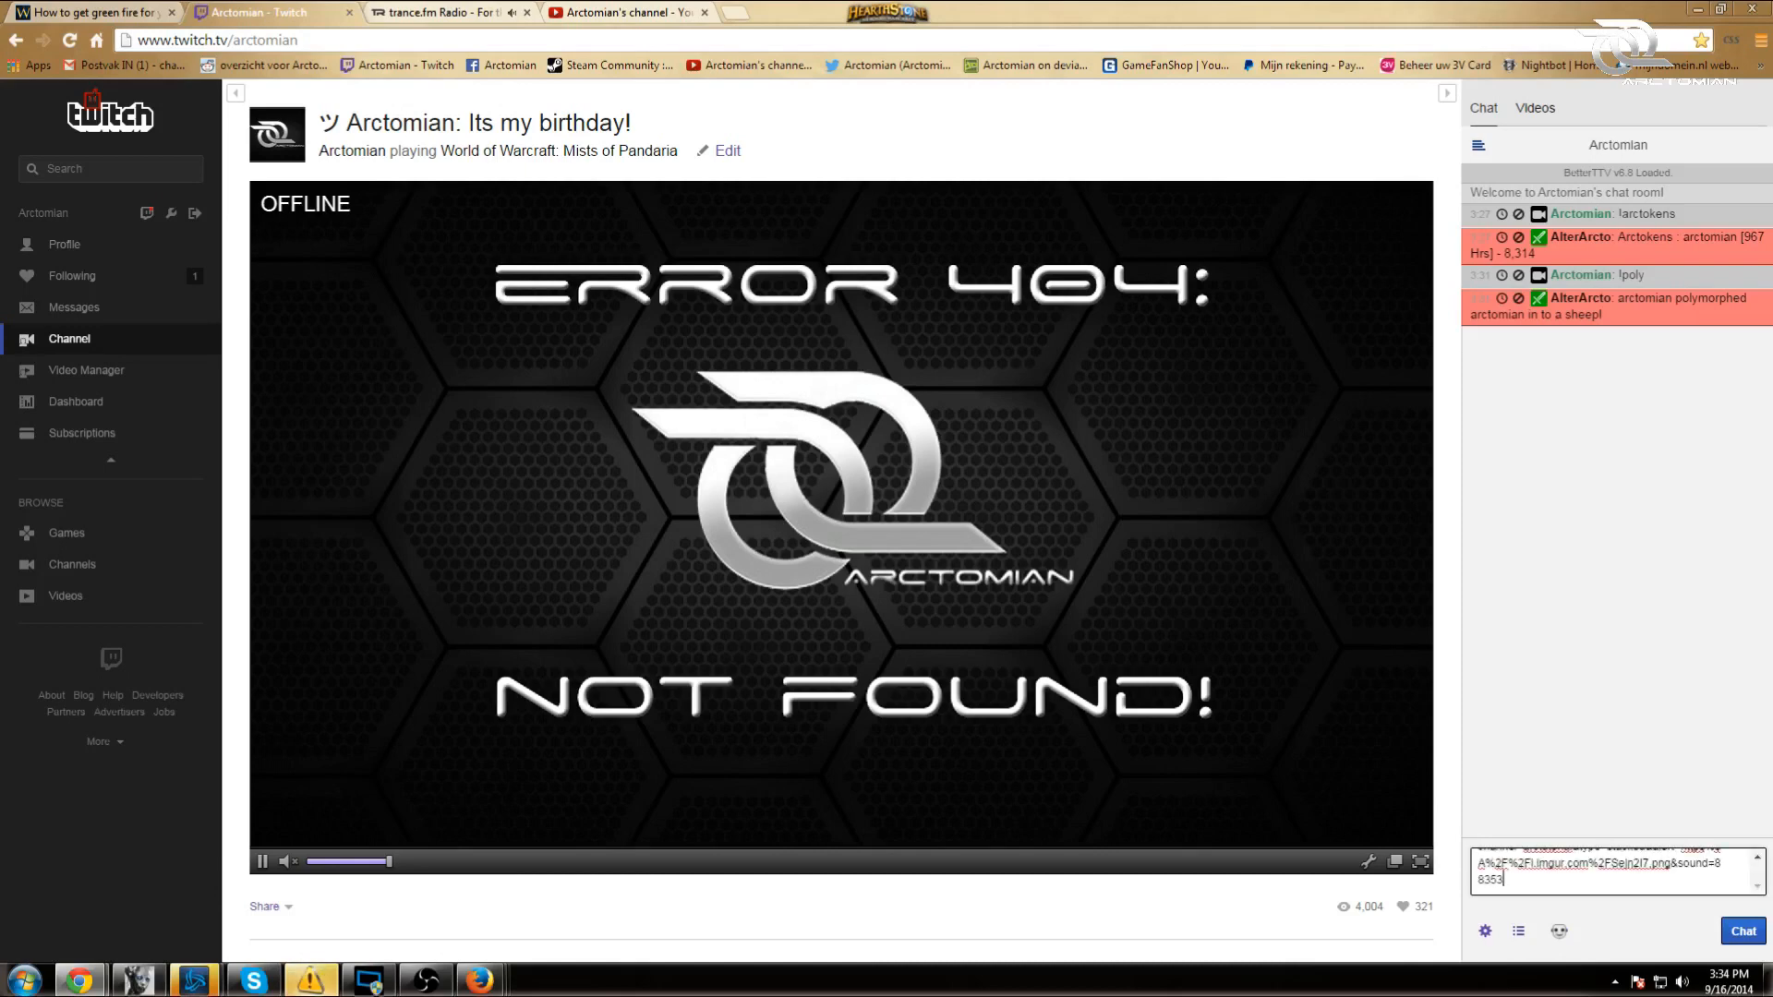
{"action": "key", "text": "BackSpace"}
{"action": "key", "text": "BackSpace"}
{"action": "key", "text": "BackSpace"}
{"action": "key", "text": "BackSpace"}
{"action": "key", "text": "BackSpace"}
{"action": "key", "text": "BackSpace"}
{"action": "key", "text": "BackSpace"}
{"action": "key", "text": "BackSpace"}
{"action": "key", "text": "BackSpace"}
{"action": "key", "text": "BackSpace"}
{"action": "key", "text": "BackSpace"}
{"action": "key", "text": "BackSpace"}
{"action": "key", "text": "BackSpace"}
{"action": "key", "text": "BackSpace"}
{"action": "key", "text": "BackSpace"}
{"action": "key", "text": "BackSpace"}
{"action": "key", "text": "BackSpace"}
{"action": "key", "text": "BackSpace"}
{"action": "key", "text": "BackSpace"}
{"action": "key", "text": "BackSpace"}
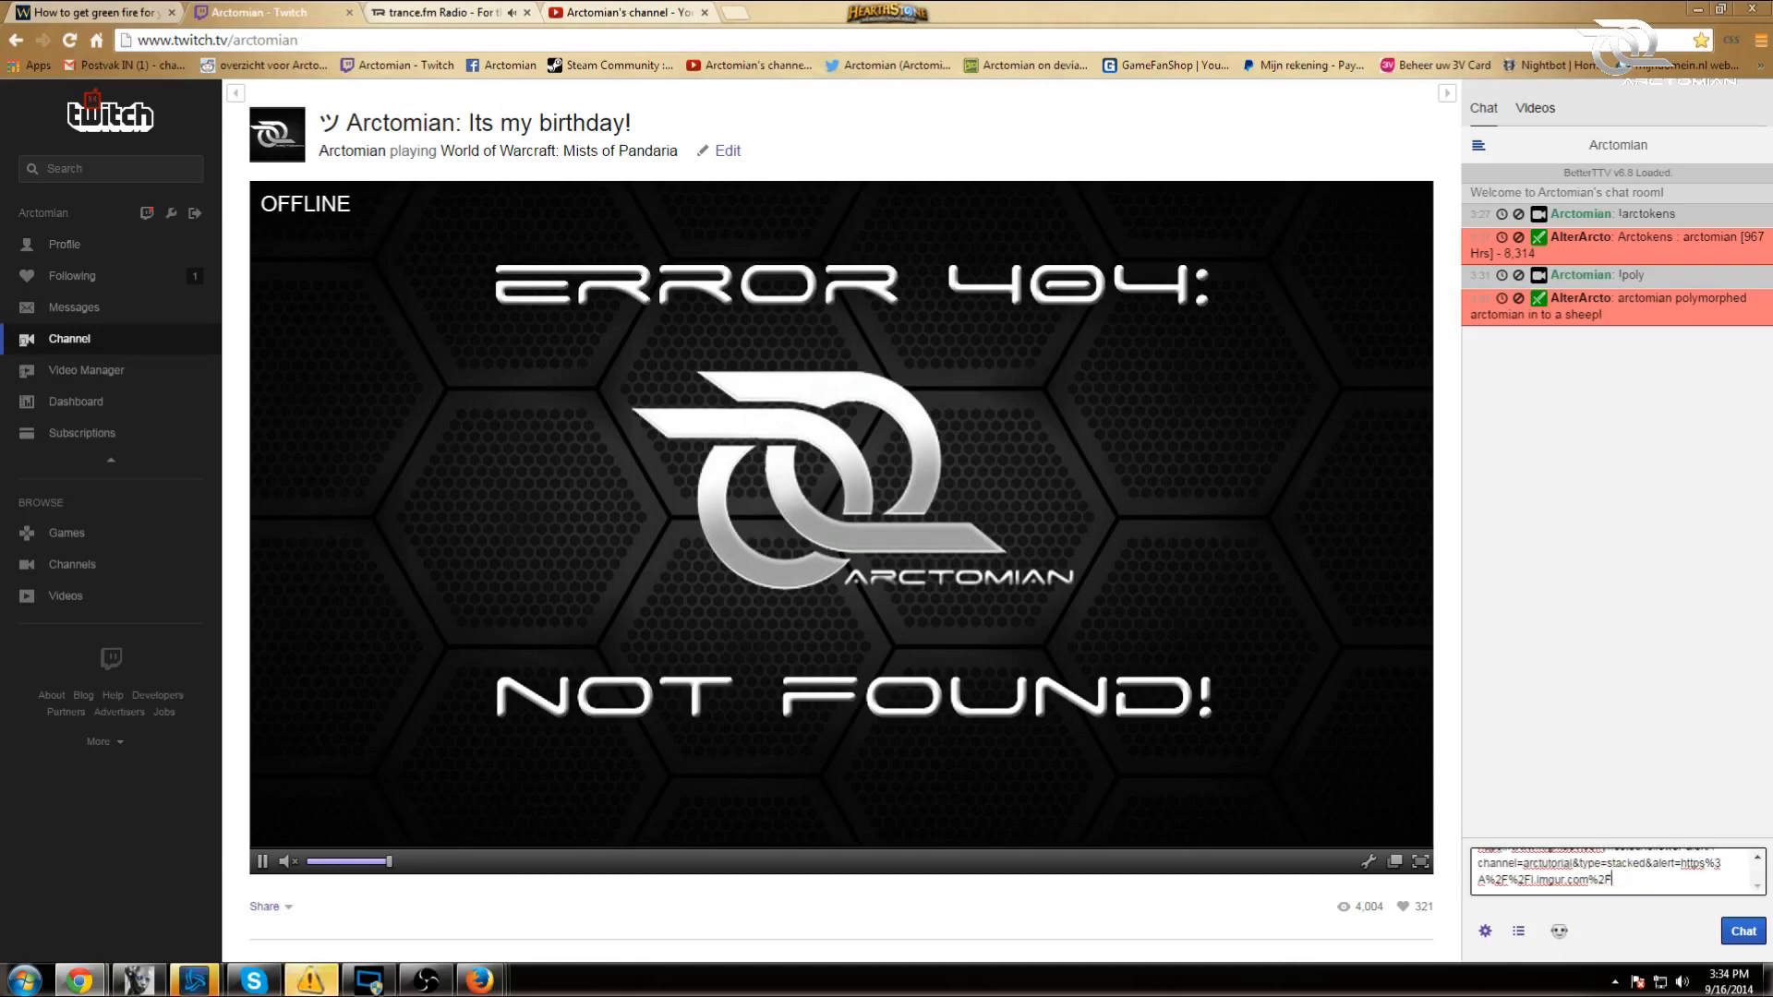
{"action": "key", "text": "BackSpace"}
{"action": "key", "text": "BackSpace"}
{"action": "key", "text": "BackSpace"}
{"action": "key", "text": "BackSpace"}
{"action": "key", "text": "BackSpace"}
{"action": "key", "text": "BackSpace"}
{"action": "key", "text": "BackSpace"}
{"action": "key", "text": "BackSpace"}
{"action": "key", "text": "BackSpace"}
{"action": "key", "text": "BackSpace"}
{"action": "key", "text": "BackSpace"}
{"action": "key", "text": "BackSpace"}
{"action": "key", "text": "BackSpace"}
{"action": "key", "text": "BackSpace"}
{"action": "key", "text": "BackSpace"}
{"action": "key", "text": "BackSpace"}
{"action": "key", "text": "BackSpace"}
{"action": "key", "text": "BackSpace"}
{"action": "key", "text": "BackSpace"}
{"action": "key", "text": "BackSpace"}
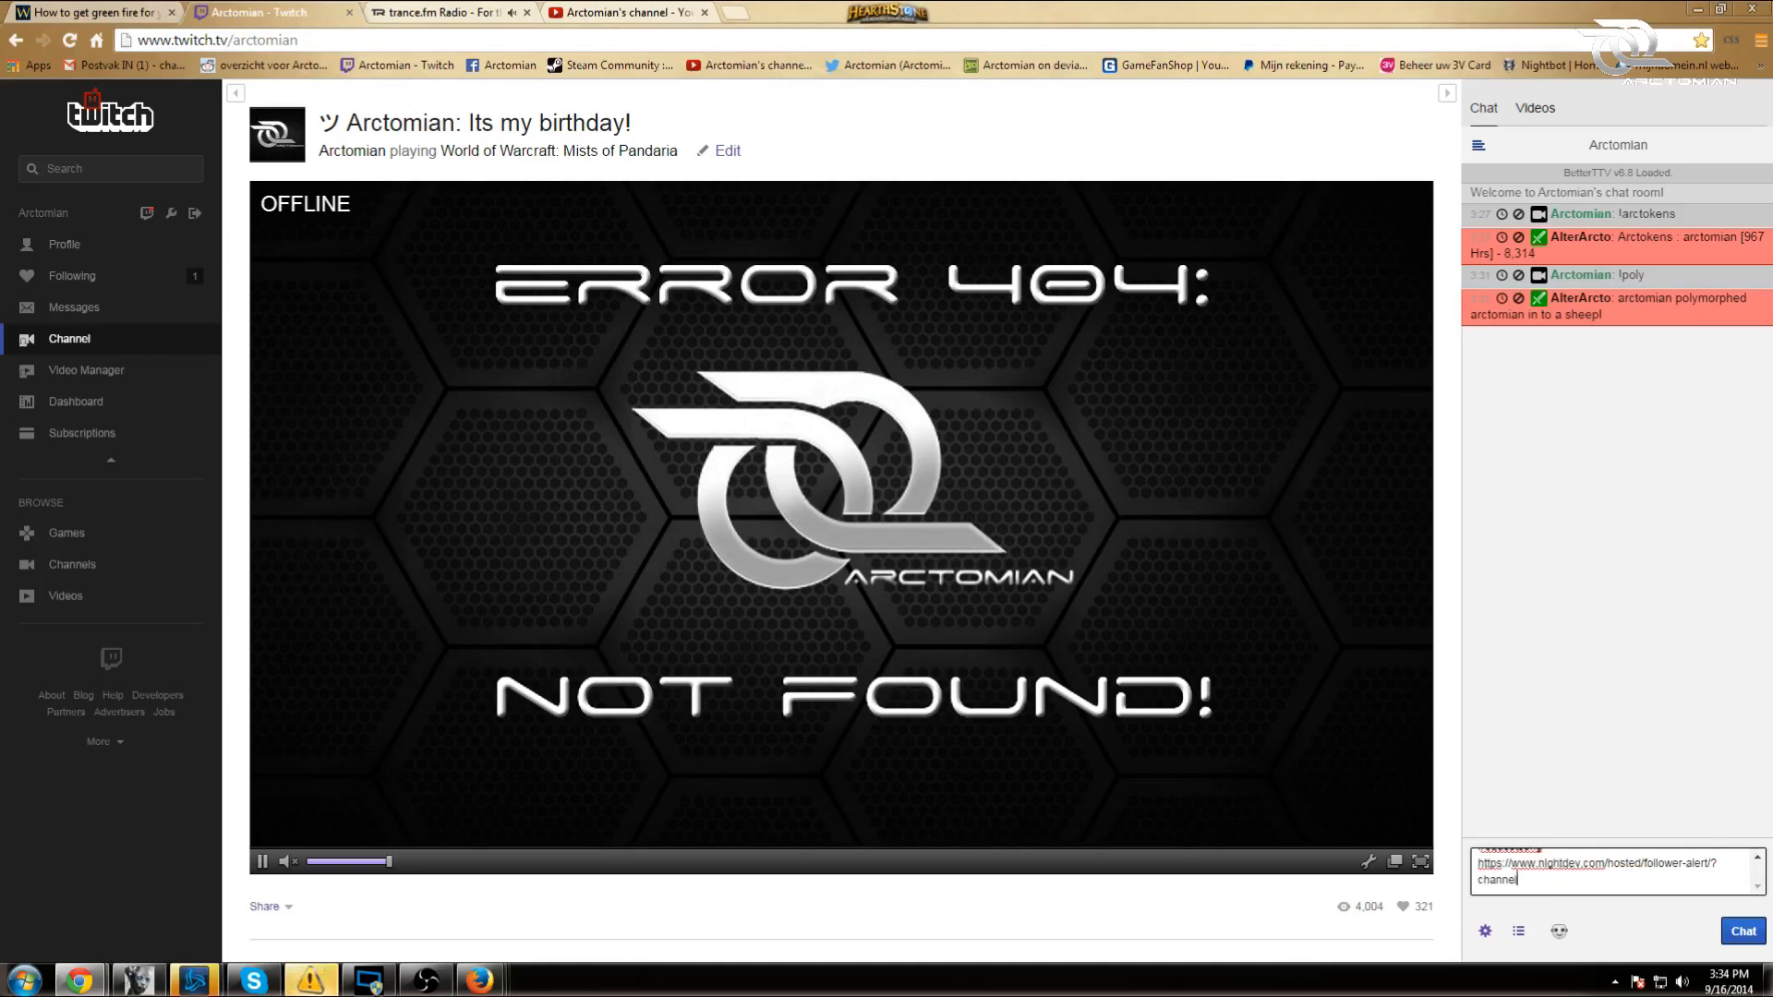
{"action": "key", "text": "BackSpace"}
{"action": "key", "text": "BackSpace"}
{"action": "key", "text": "BackSpace"}
{"action": "key", "text": "BackSpace"}
{"action": "key", "text": "BackSpace"}
{"action": "key", "text": "BackSpace"}
{"action": "key", "text": "BackSpace"}
{"action": "key", "text": "BackSpace"}
{"action": "key", "text": "BackSpace"}
{"action": "key", "text": "BackSpace"}
{"action": "key", "text": "BackSpace"}
{"action": "key", "text": "BackSpace"}
{"action": "key", "text": "BackSpace"}
{"action": "key", "text": "BackSpace"}
{"action": "key", "text": "BackSpace"}
{"action": "key", "text": "BackSpace"}
{"action": "key", "text": "BackSpace"}
{"action": "key", "text": "BackSpace"}
{"action": "key", "text": "BackSpace"}
{"action": "key", "text": "BackSpace"}
{"action": "type", "text": "h"}
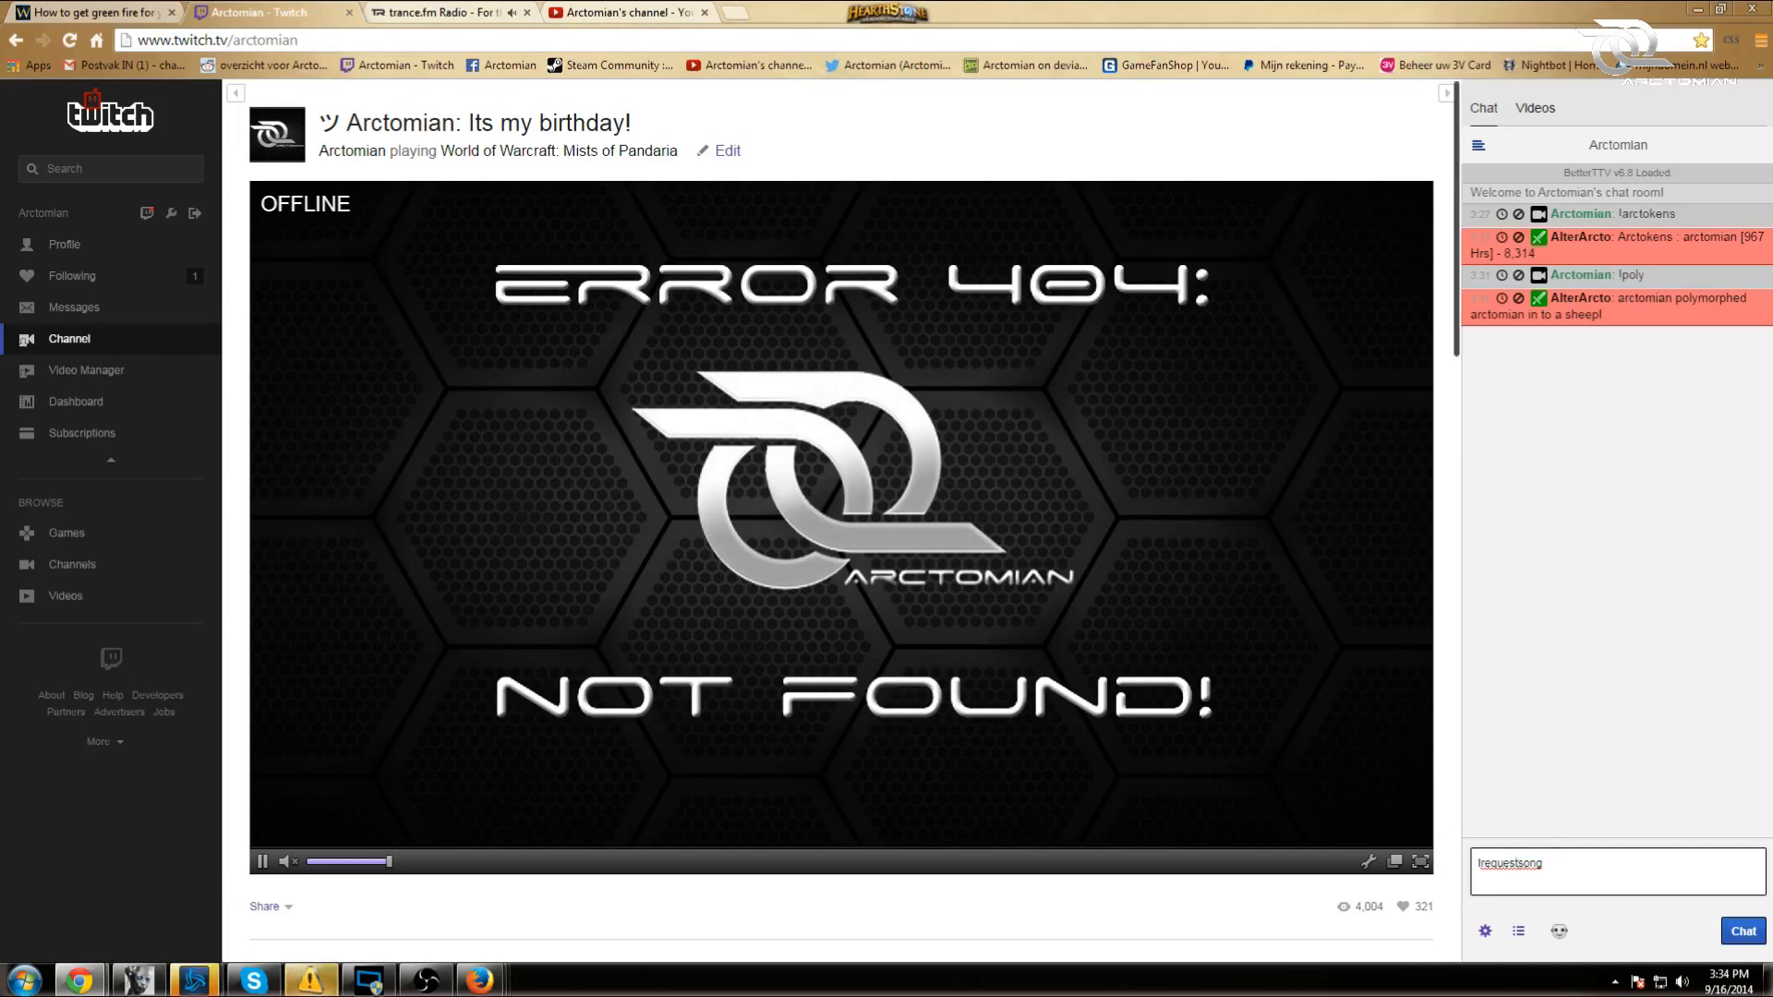
{"action": "scroll", "coordinate": [894, 614], "scroll_direction": "down", "scroll_amount": 15}
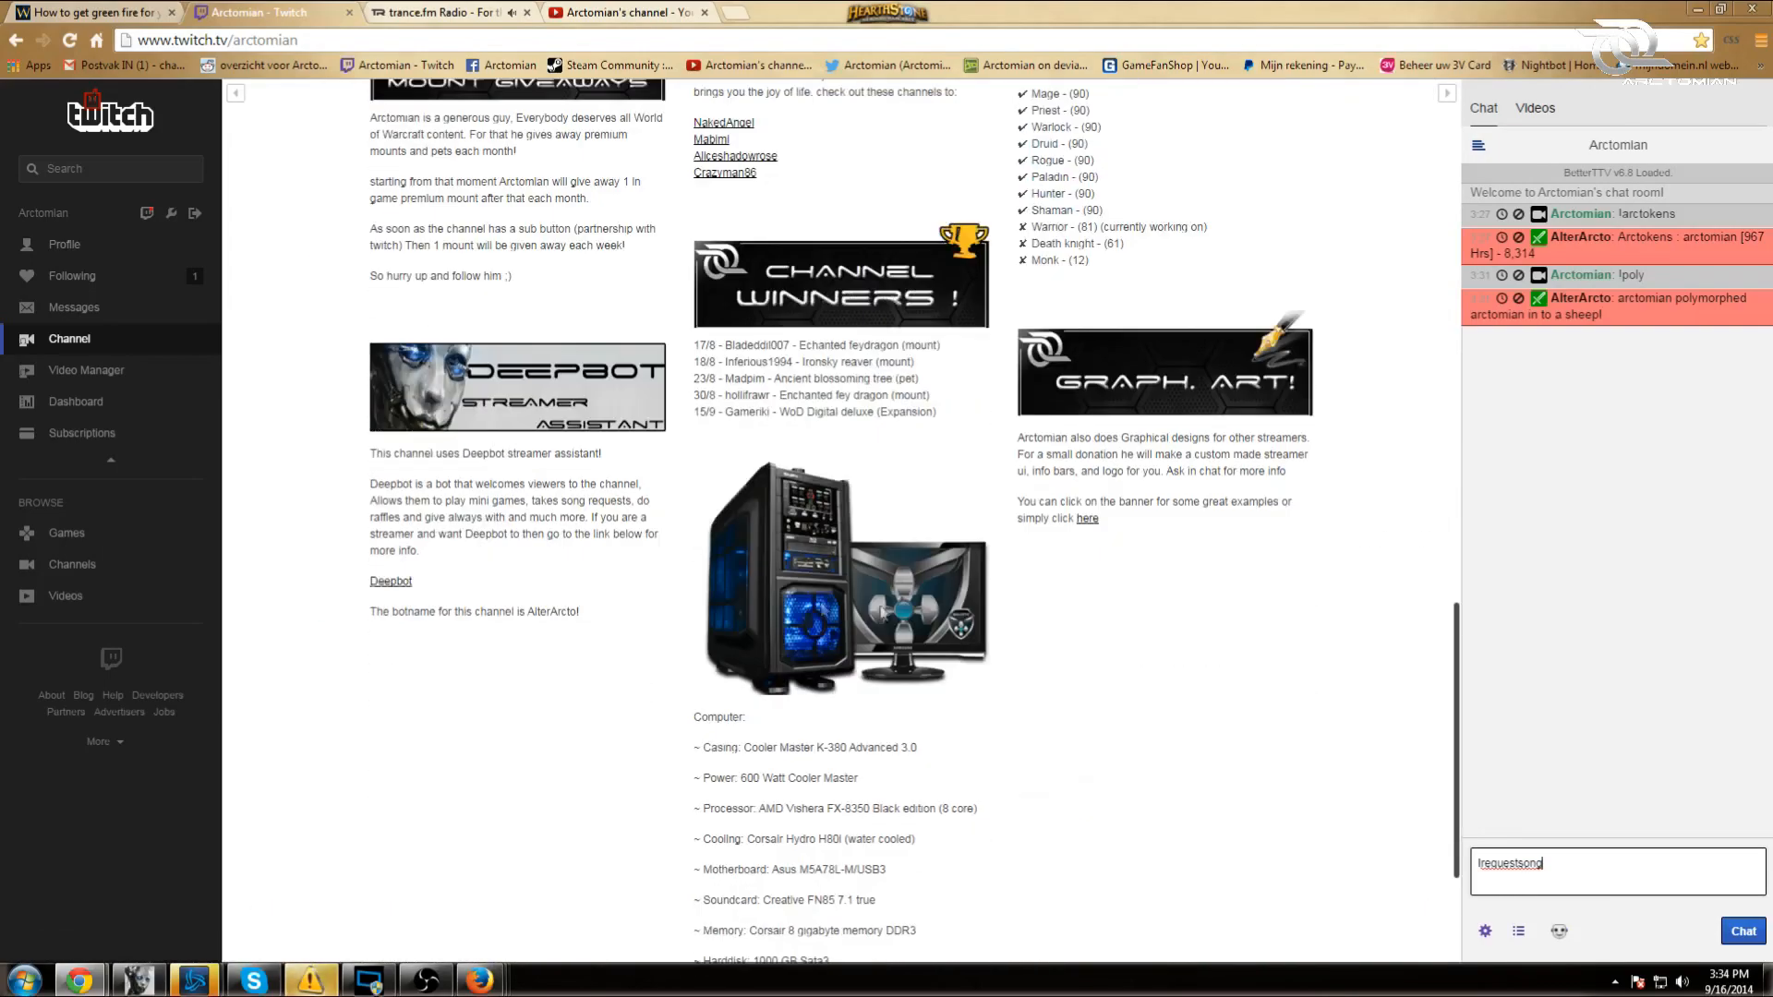
{"action": "scroll", "coordinate": [436, 430], "scroll_direction": "up", "scroll_amount": 15}
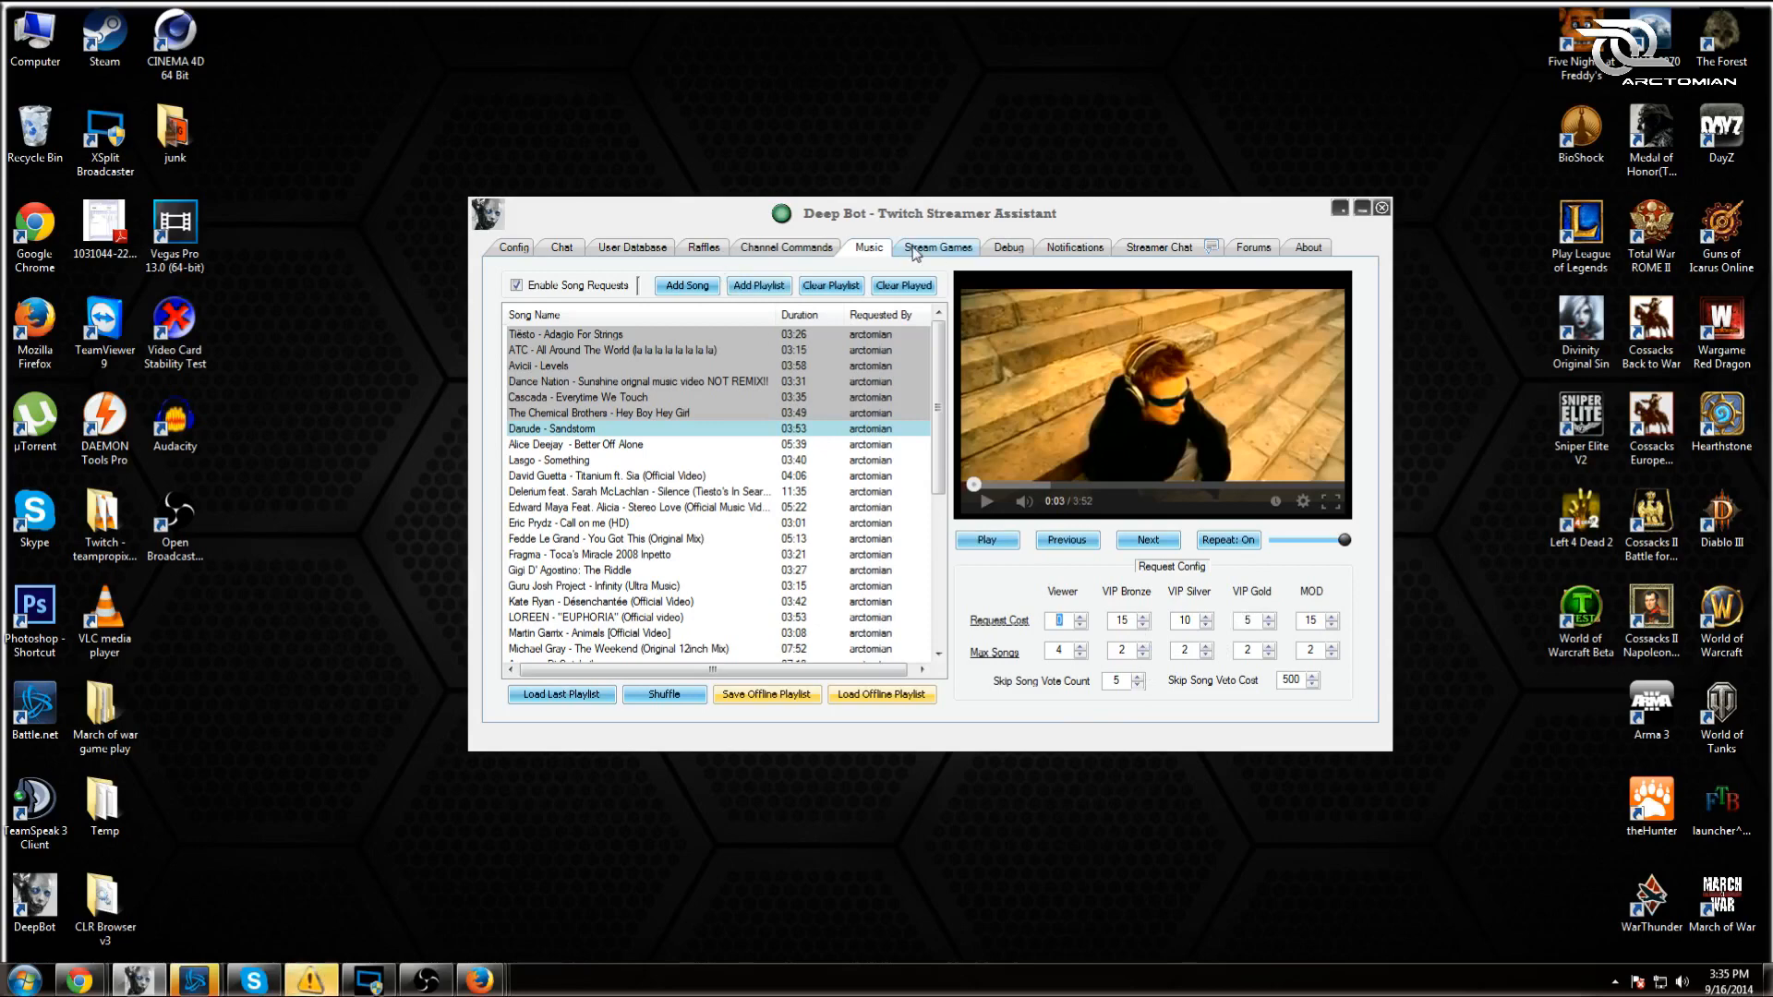
- Set up a stream bet on "Arctomian will die this round of CSGO" with the options "yes", "no" and "who teh fuck is arctomian?"
{"action": "left_click", "coordinate": [939, 251]}
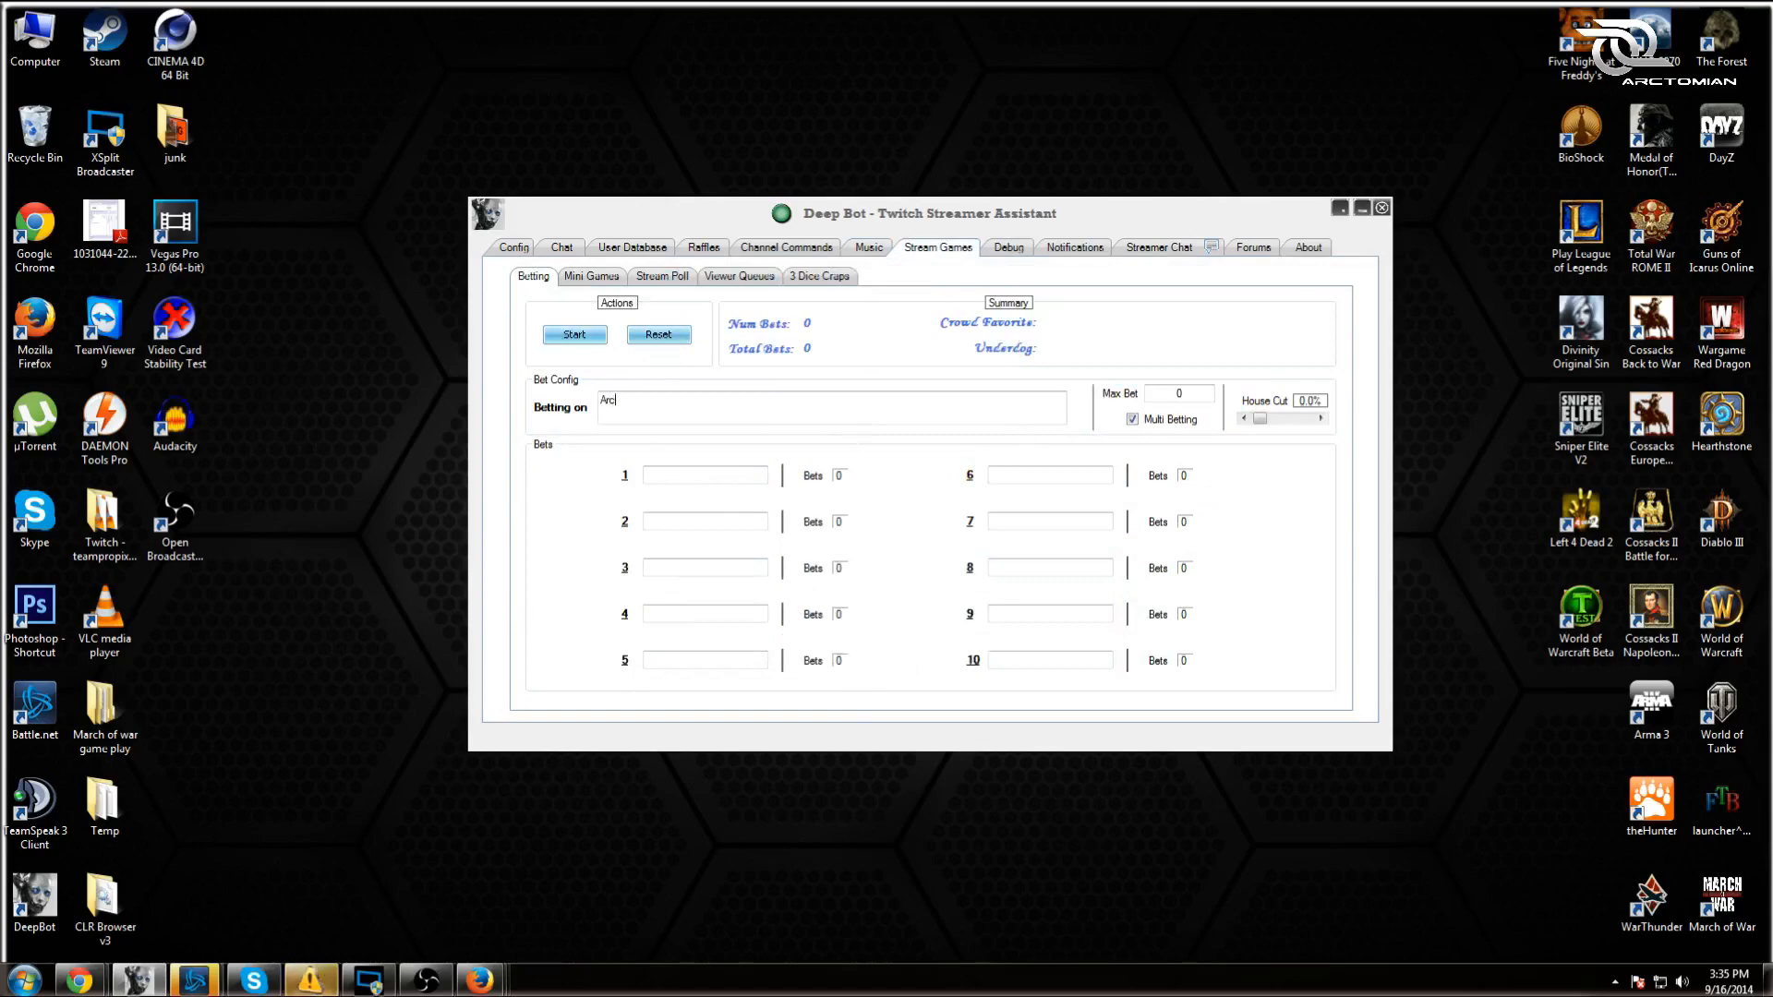
{"action": "type", "text": "Arctomian will die this round of CSGO"}
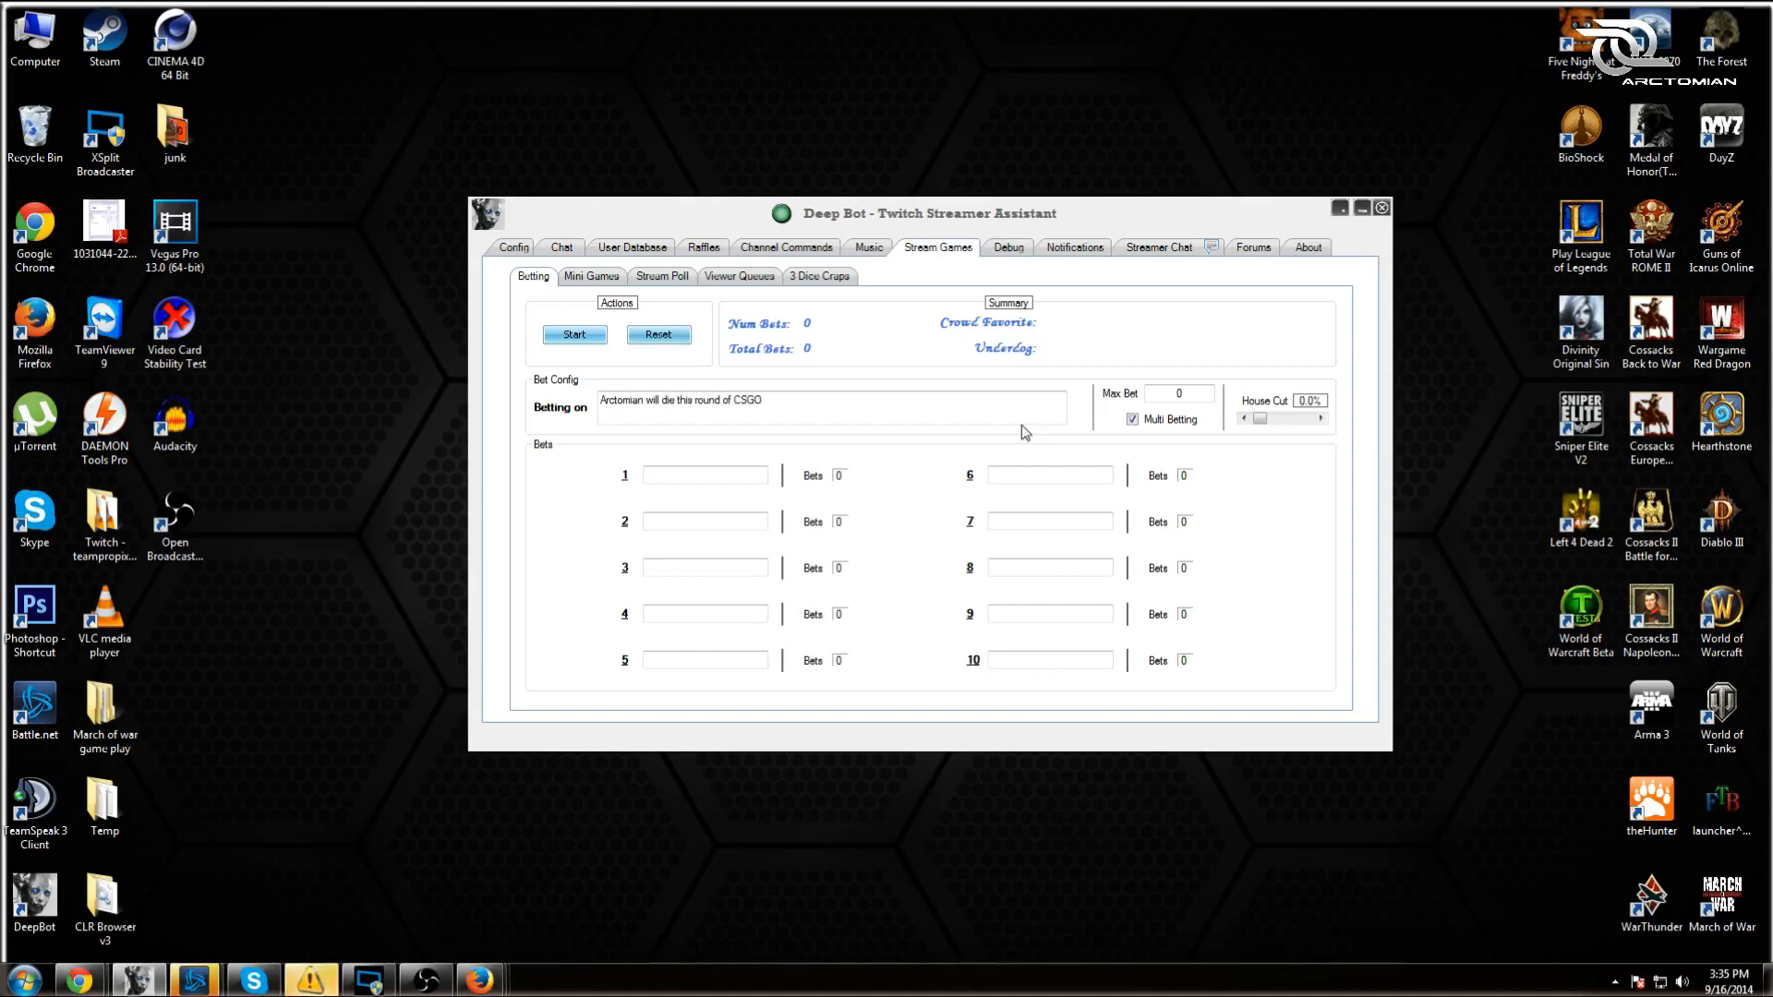
{"action": "left_click", "coordinate": [710, 475]}
{"action": "left_click", "coordinate": [684, 518]}
{"action": "left_click", "coordinate": [679, 567]}
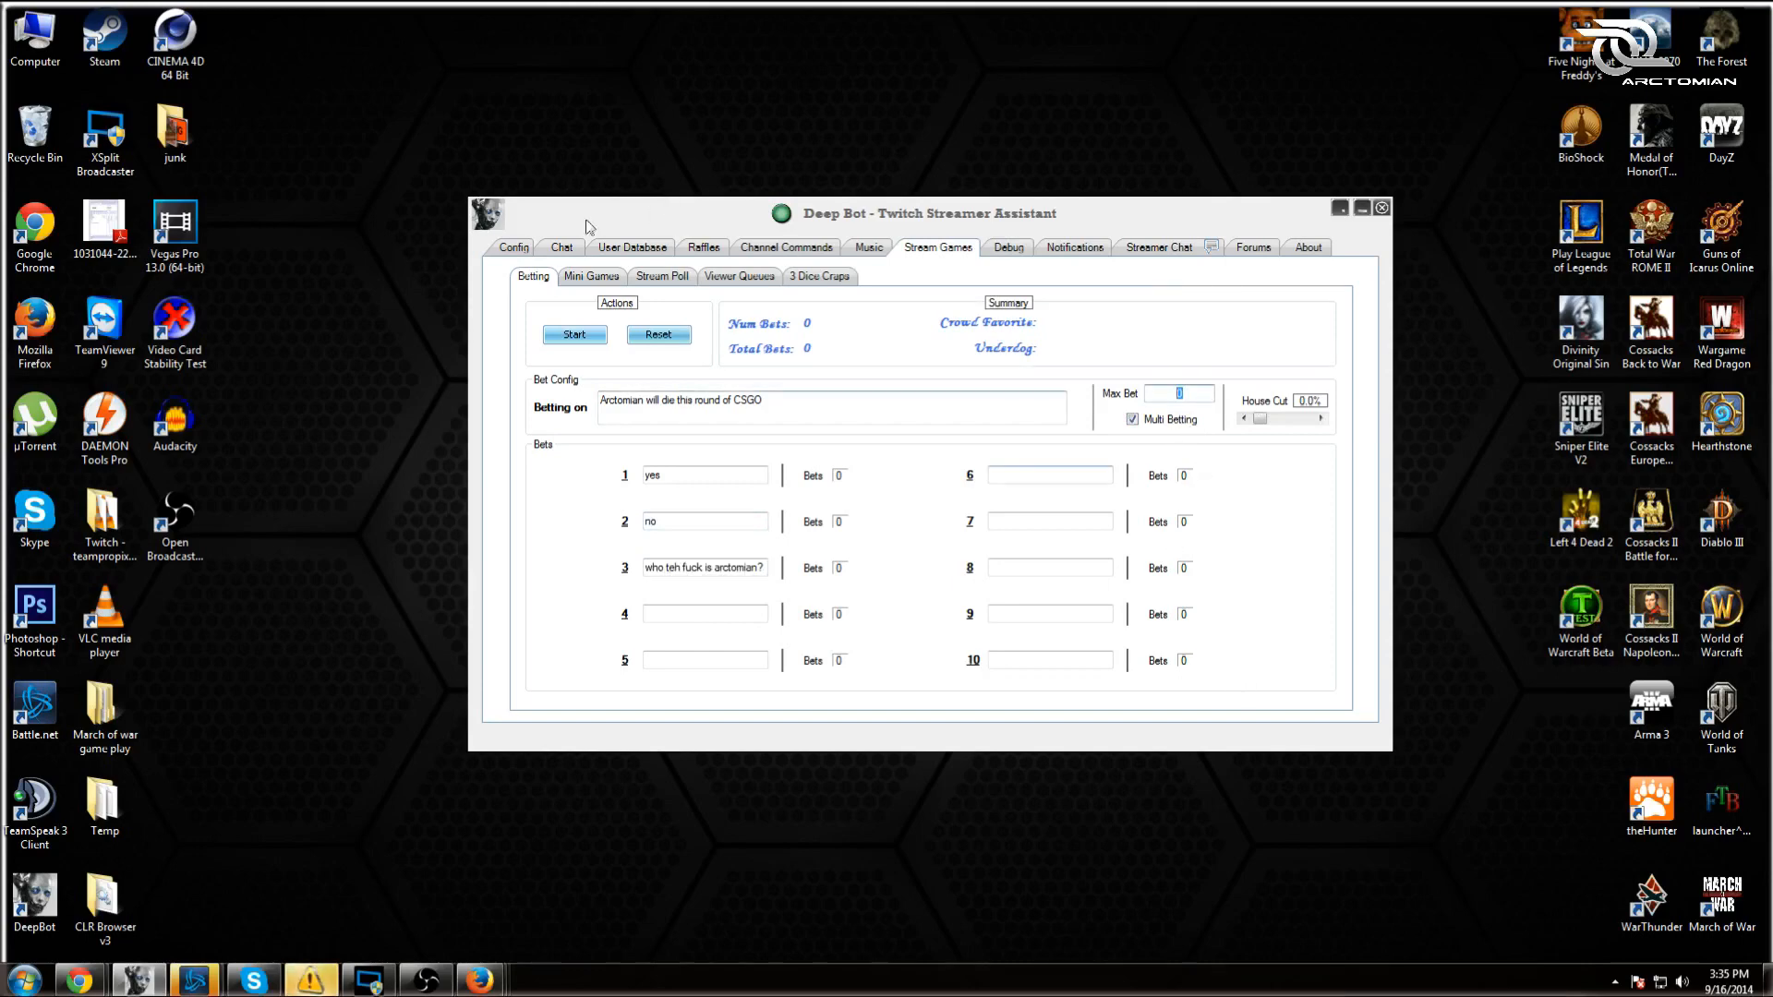
- Revisit the loyalty points configuration, return to the stream betting setup and clear the bet's subject
{"action": "left_click", "coordinate": [529, 248]}
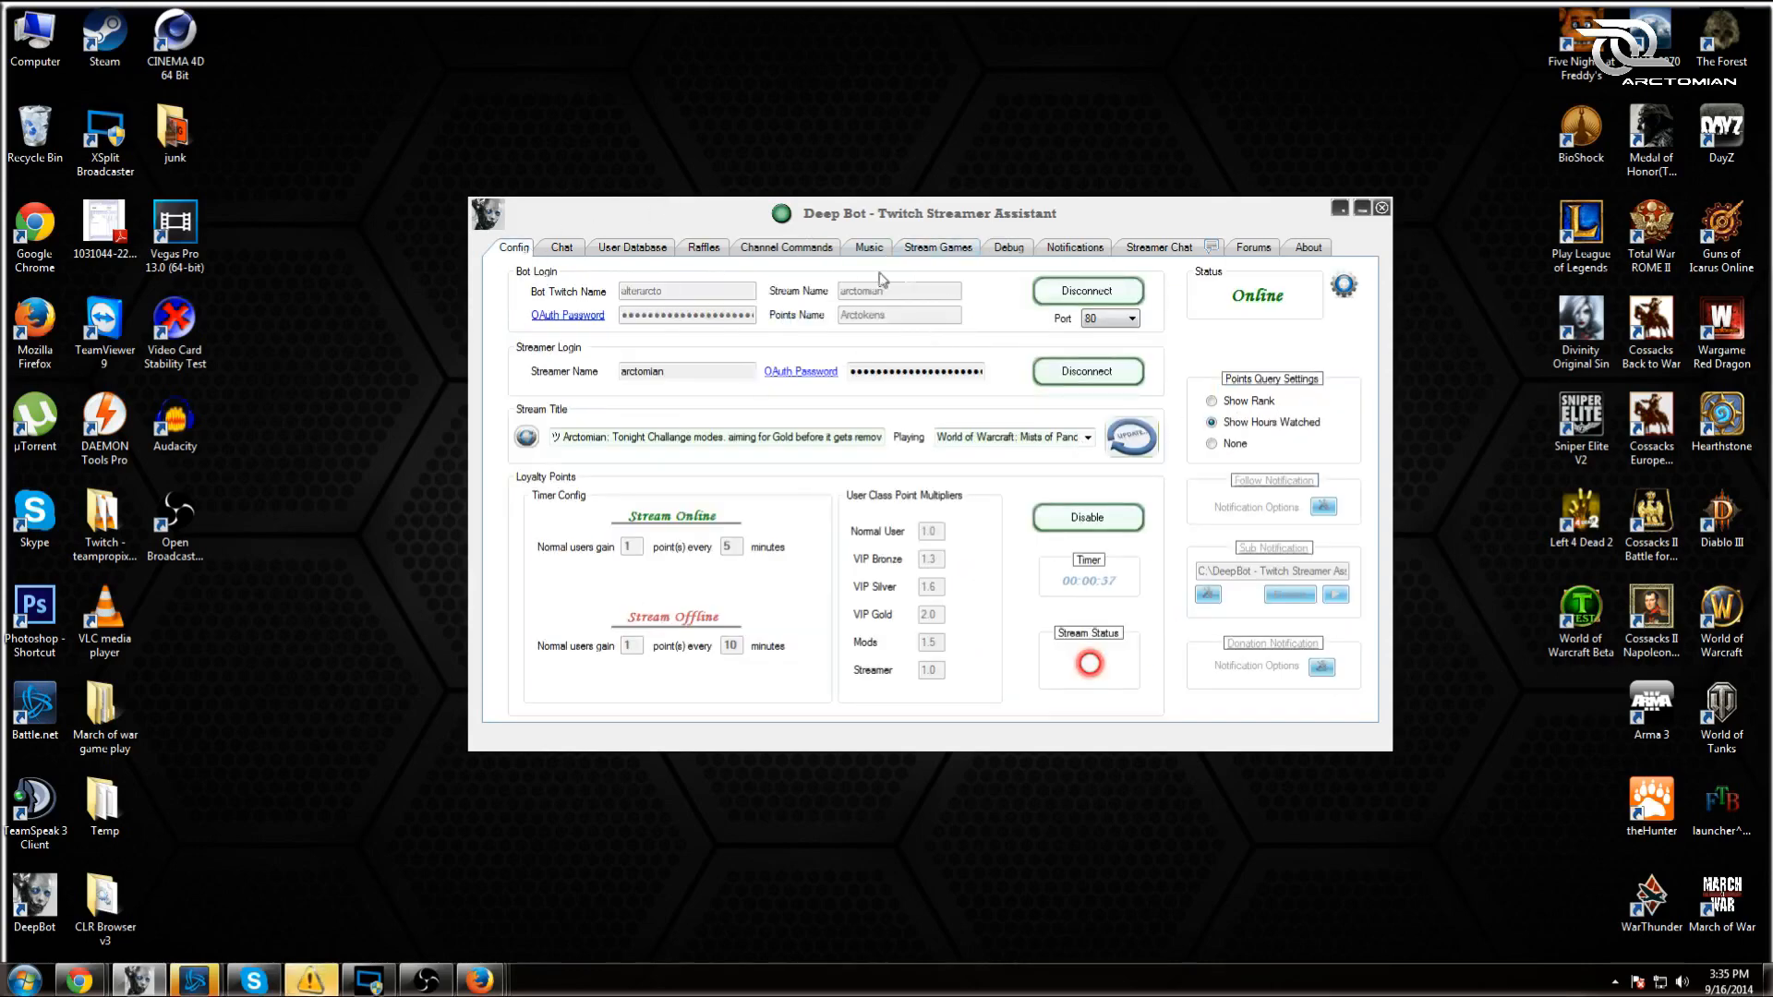
{"action": "left_click", "coordinate": [935, 247]}
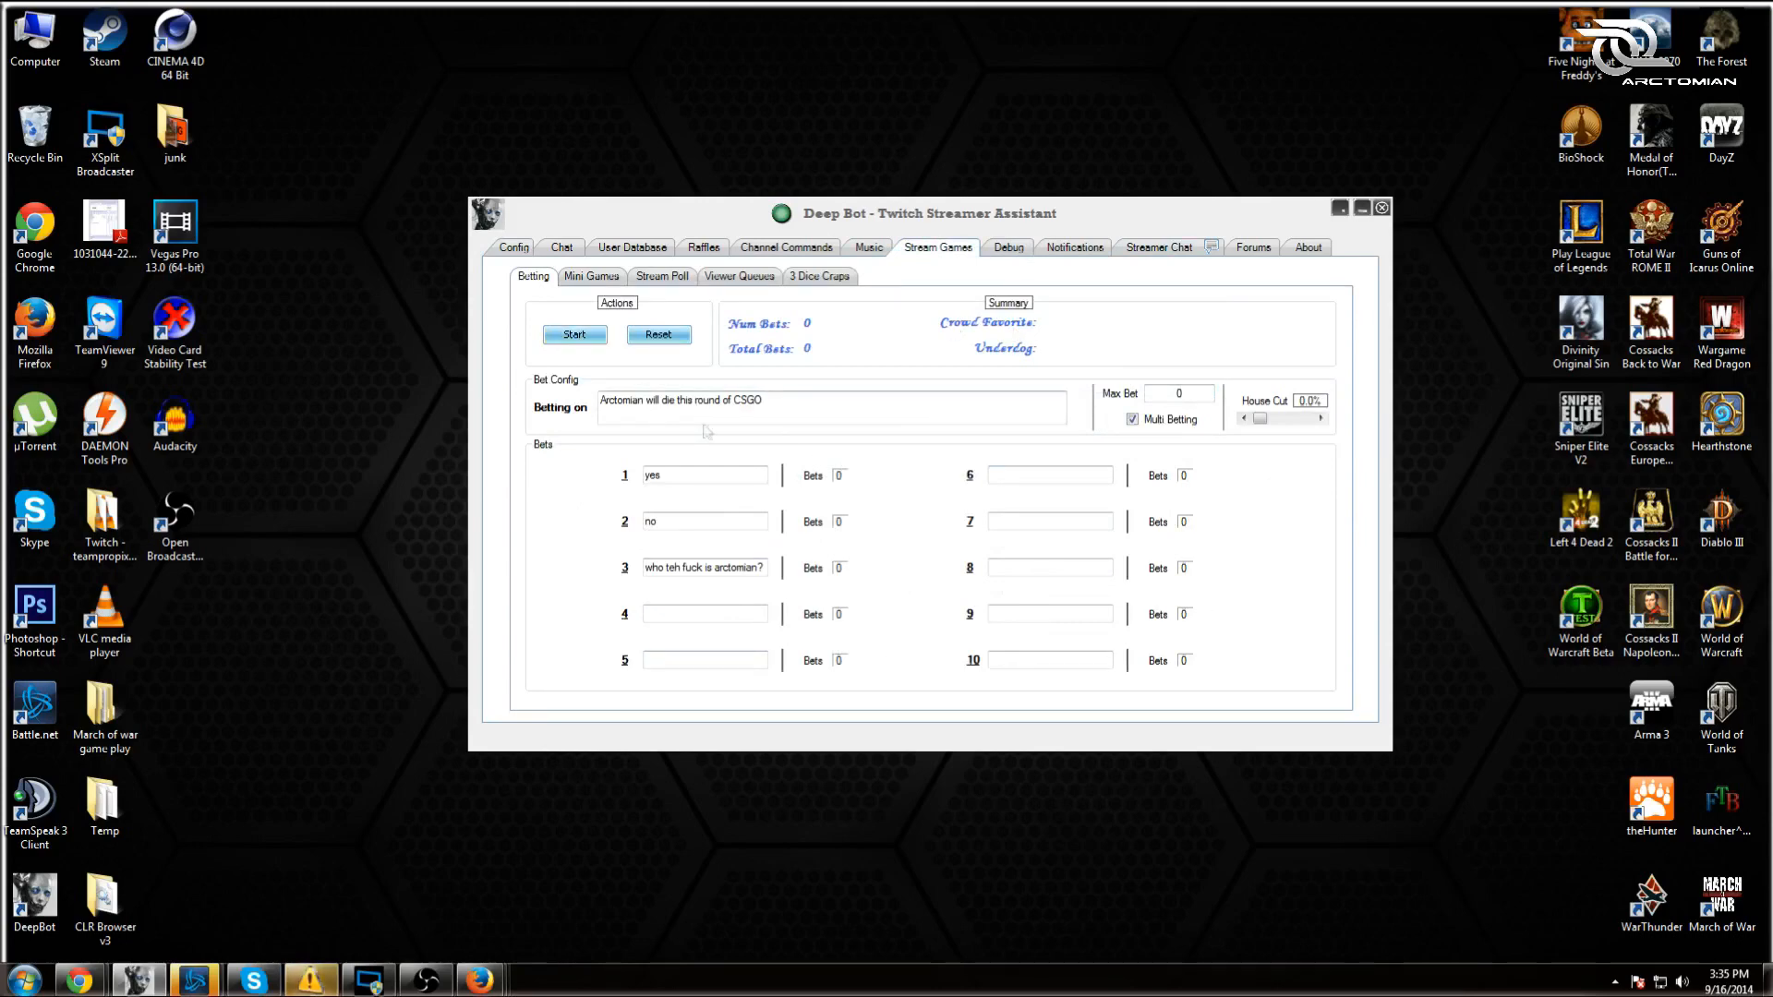
{"action": "left_click_drag", "start_coordinate": [766, 402], "coordinate": [535, 423]}
{"action": "key", "text": "BackSpace"}
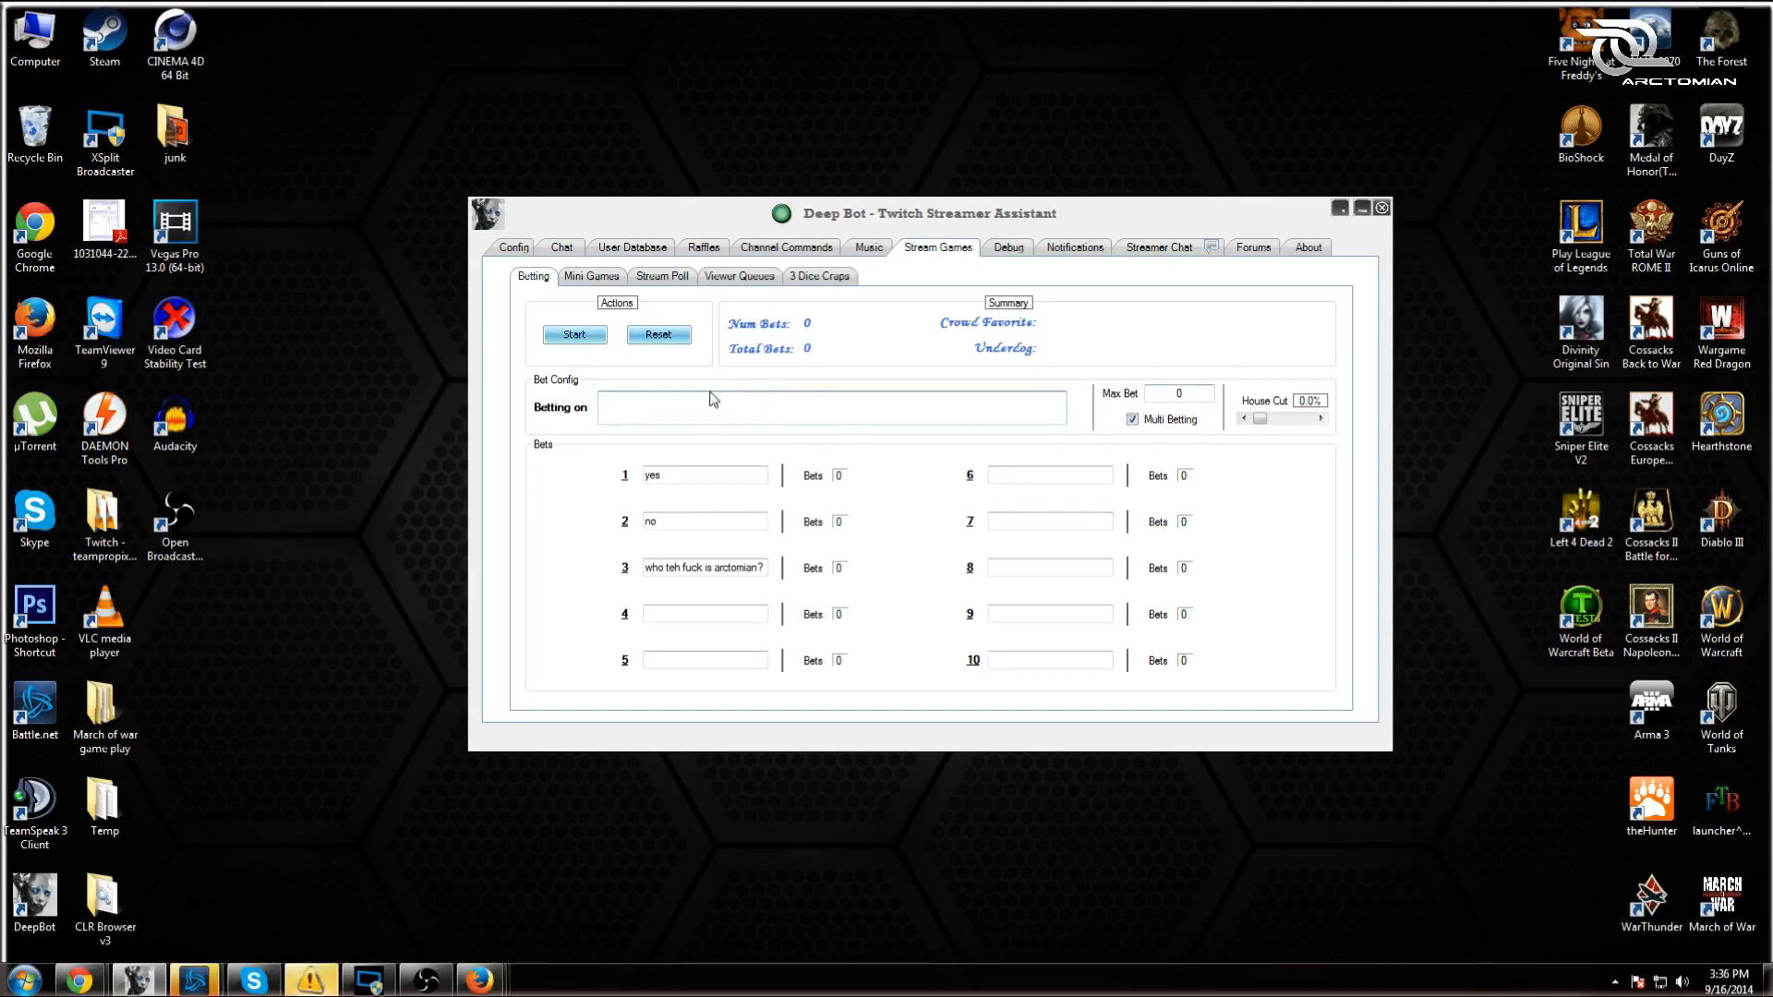
- Open the mini games settings, switch to Chrome, replace the chat draft with !bankheist 20, send it, and minimize the browser
{"action": "left_click", "coordinate": [591, 276]}
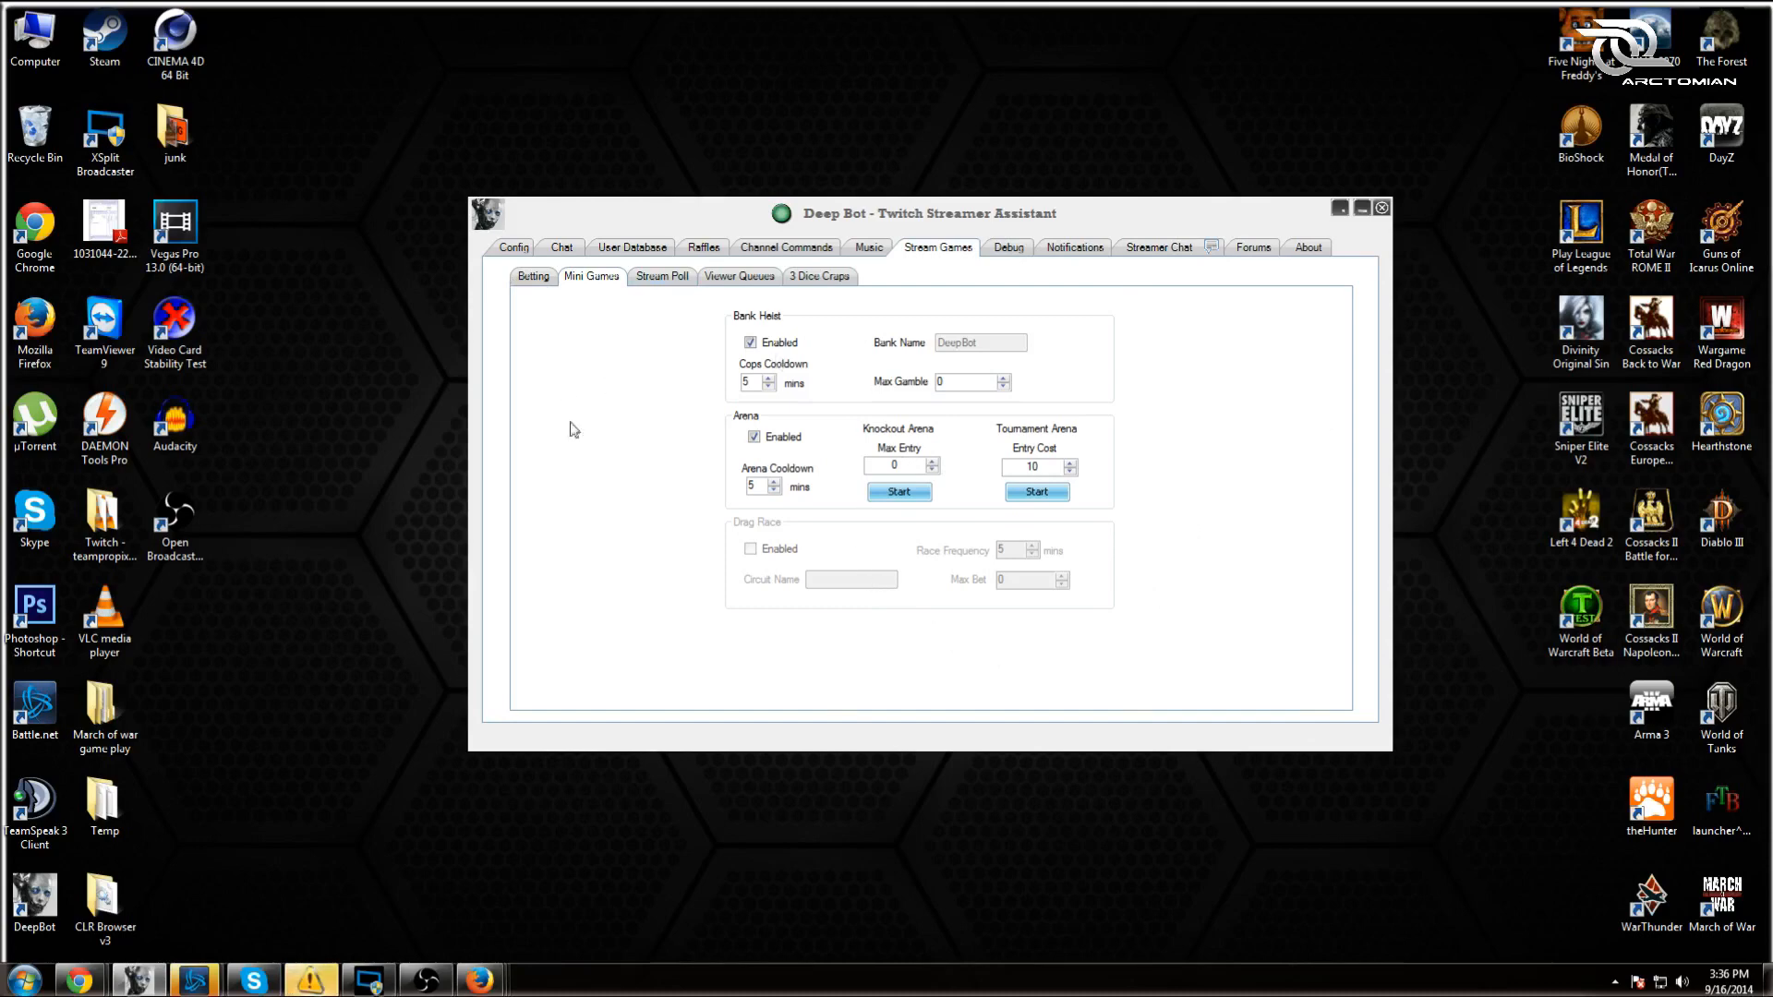
{"action": "mouse_move", "coordinate": [79, 981]}
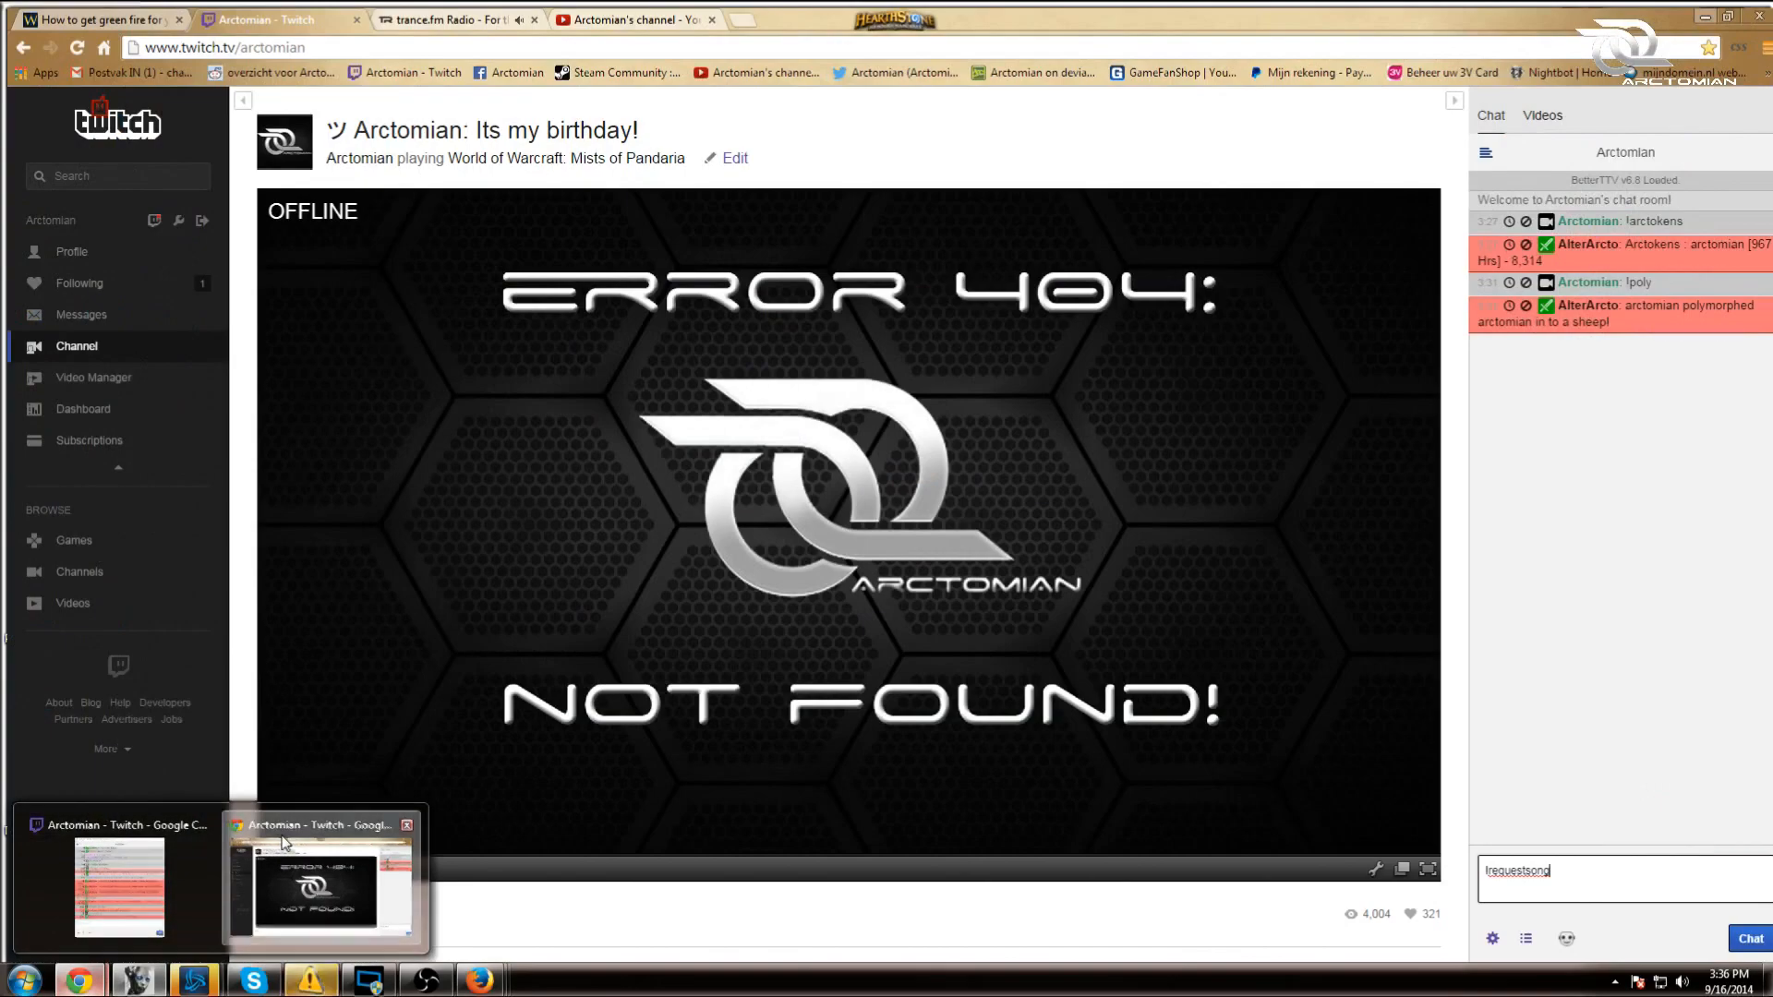
{"action": "left_click", "coordinate": [285, 841]}
{"action": "left_click_drag", "start_coordinate": [1544, 864], "coordinate": [1434, 888]}
{"action": "key", "text": "BackSpace"}
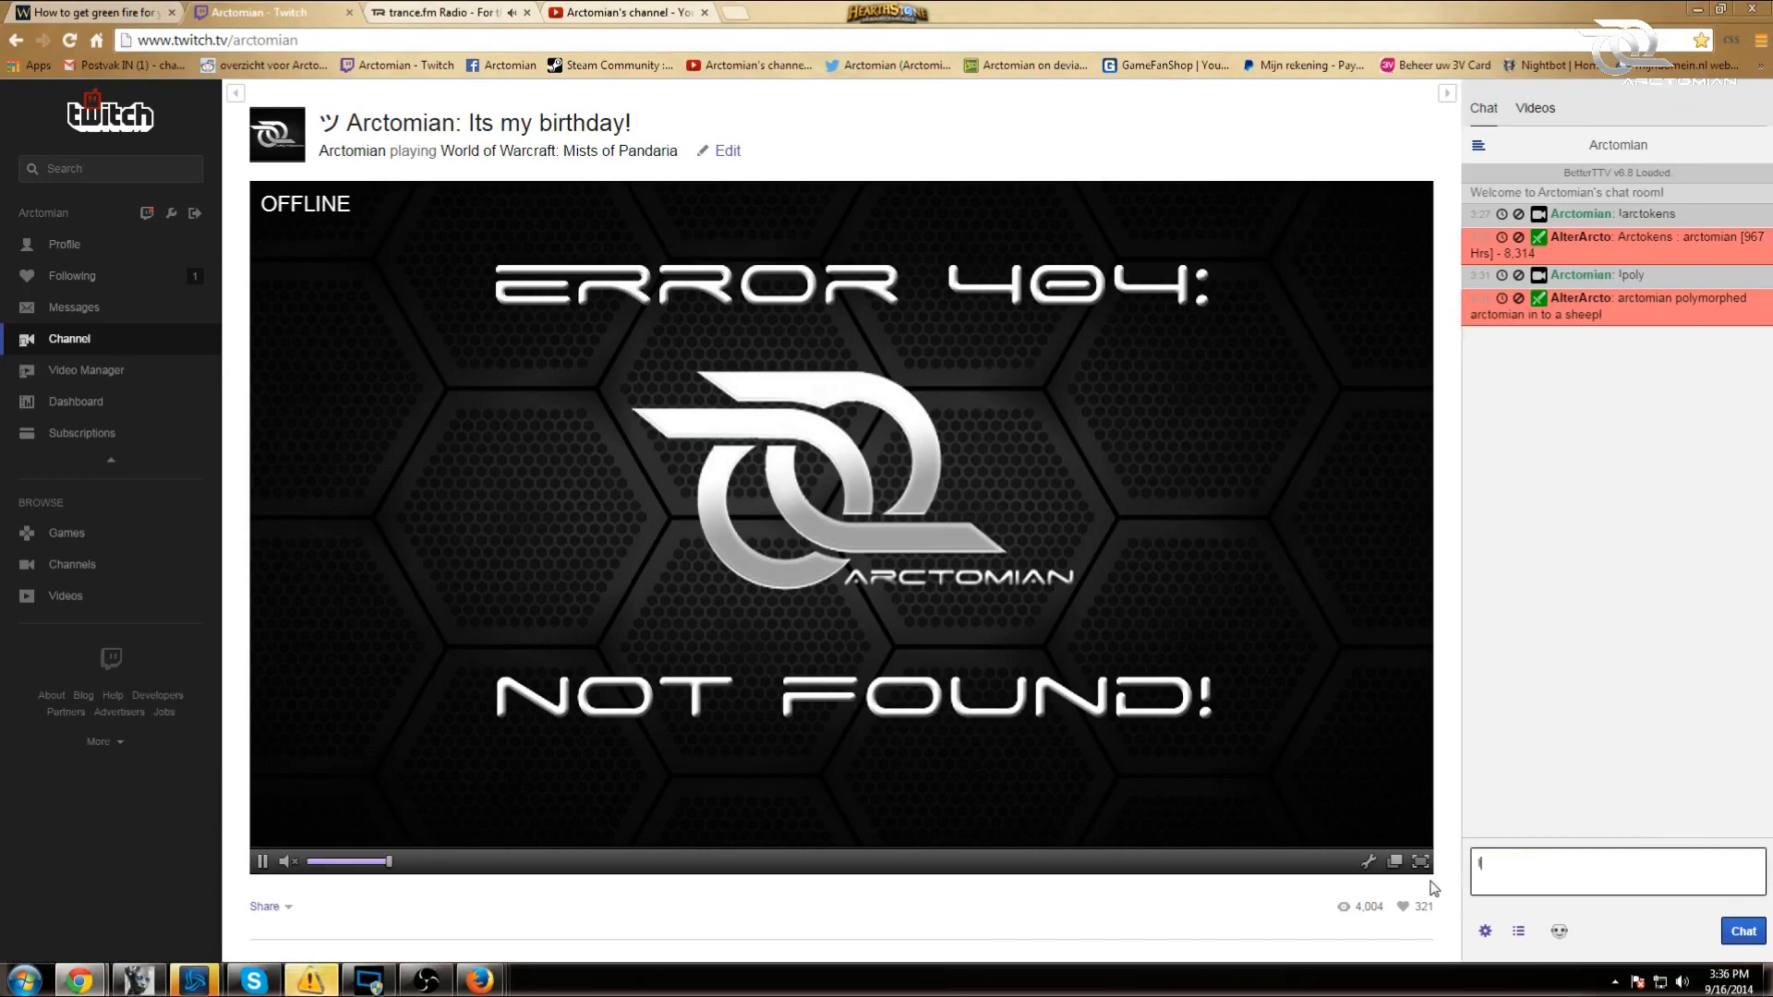
{"action": "type", "text": "!bankheist"}
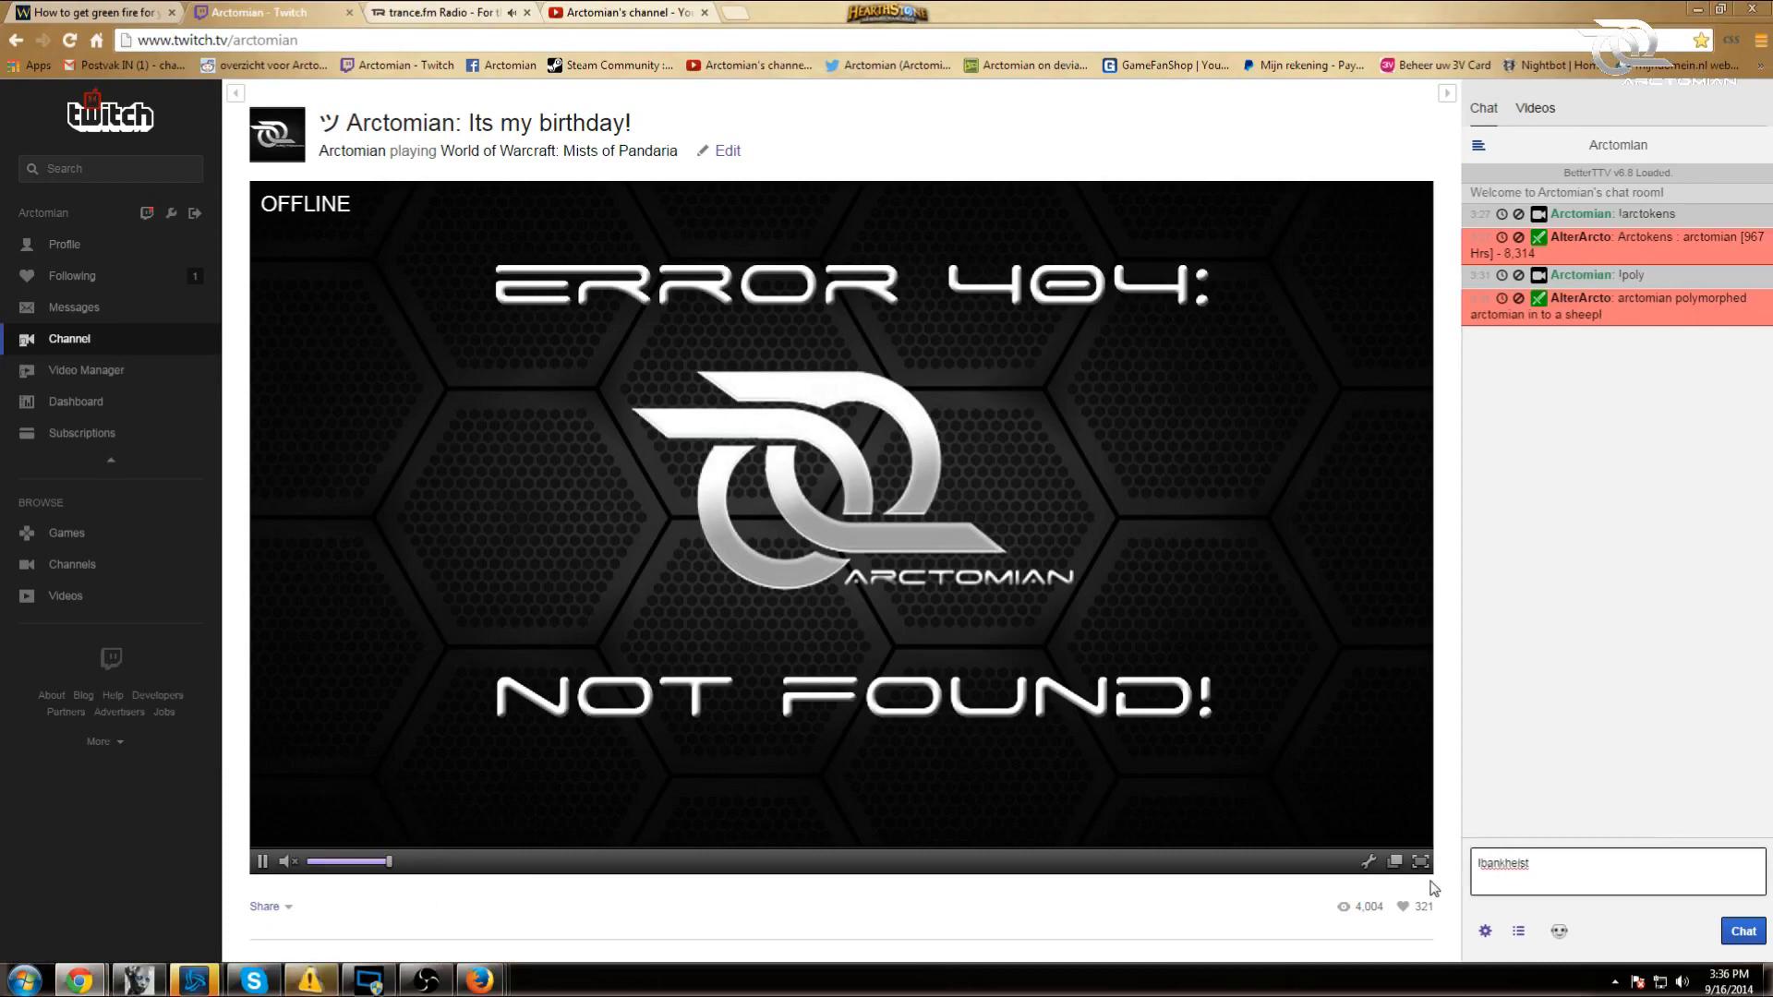
{"action": "type", "text": " 20"}
{"action": "key", "text": "Return"}
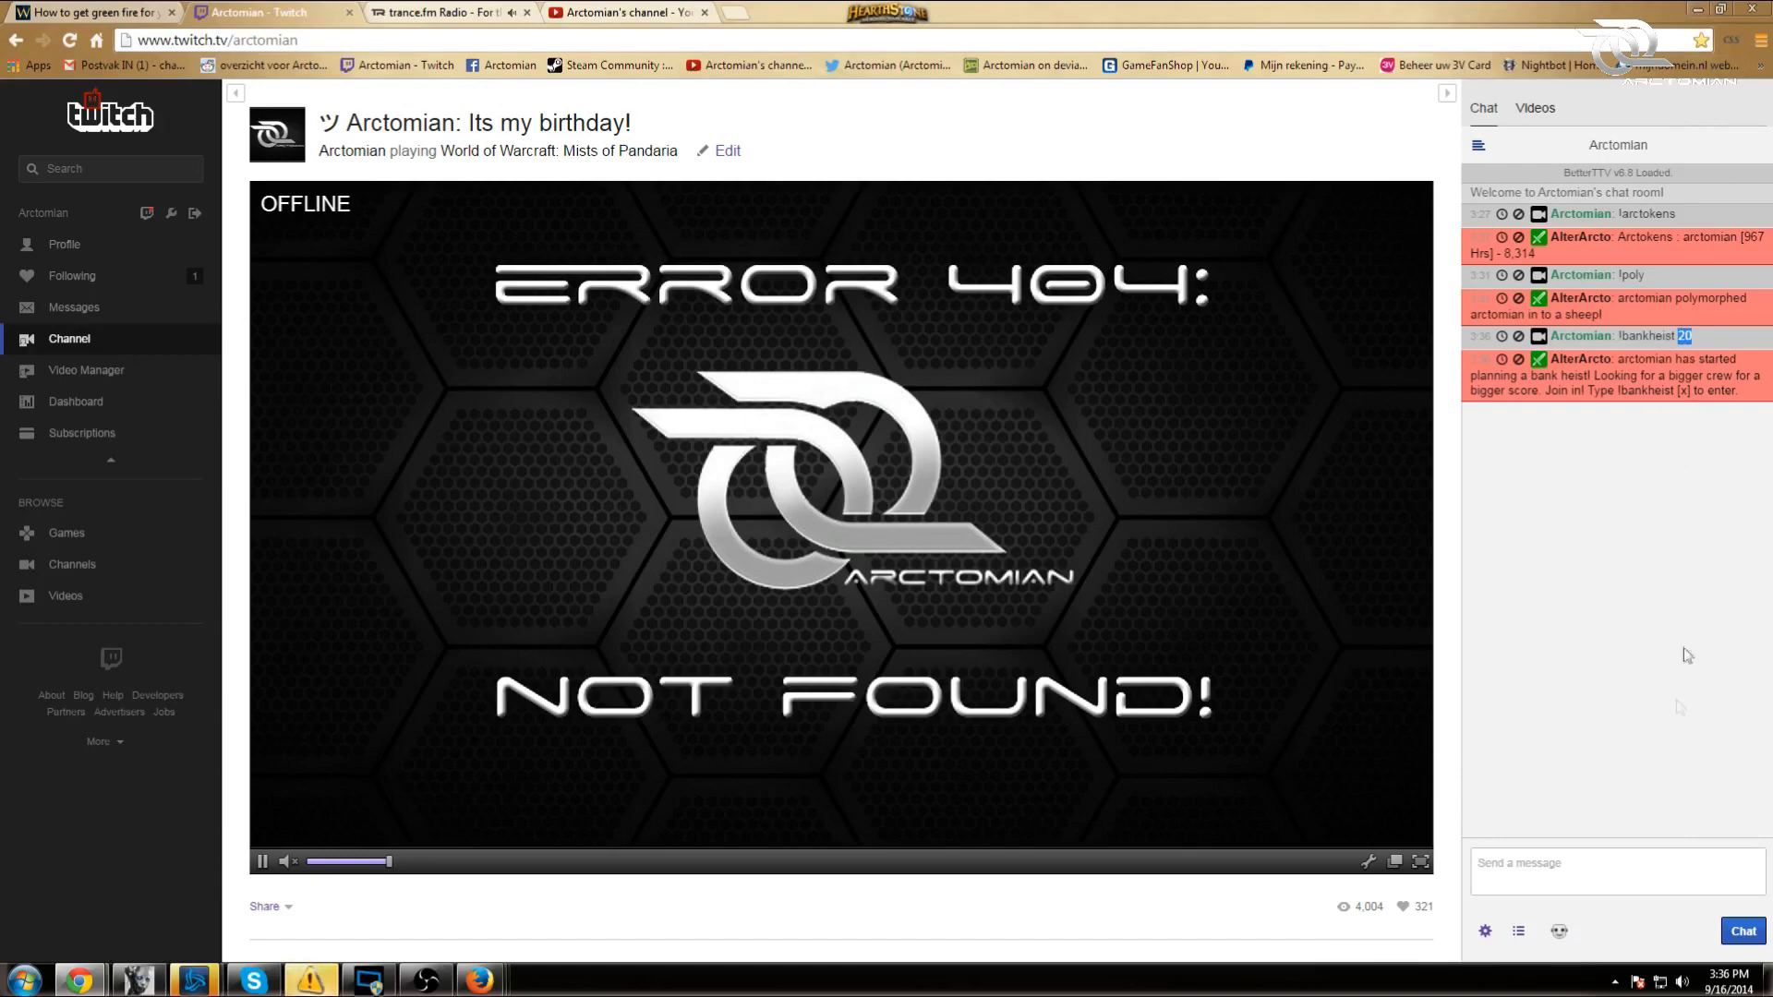
{"action": "left_click", "coordinate": [1697, 9]}
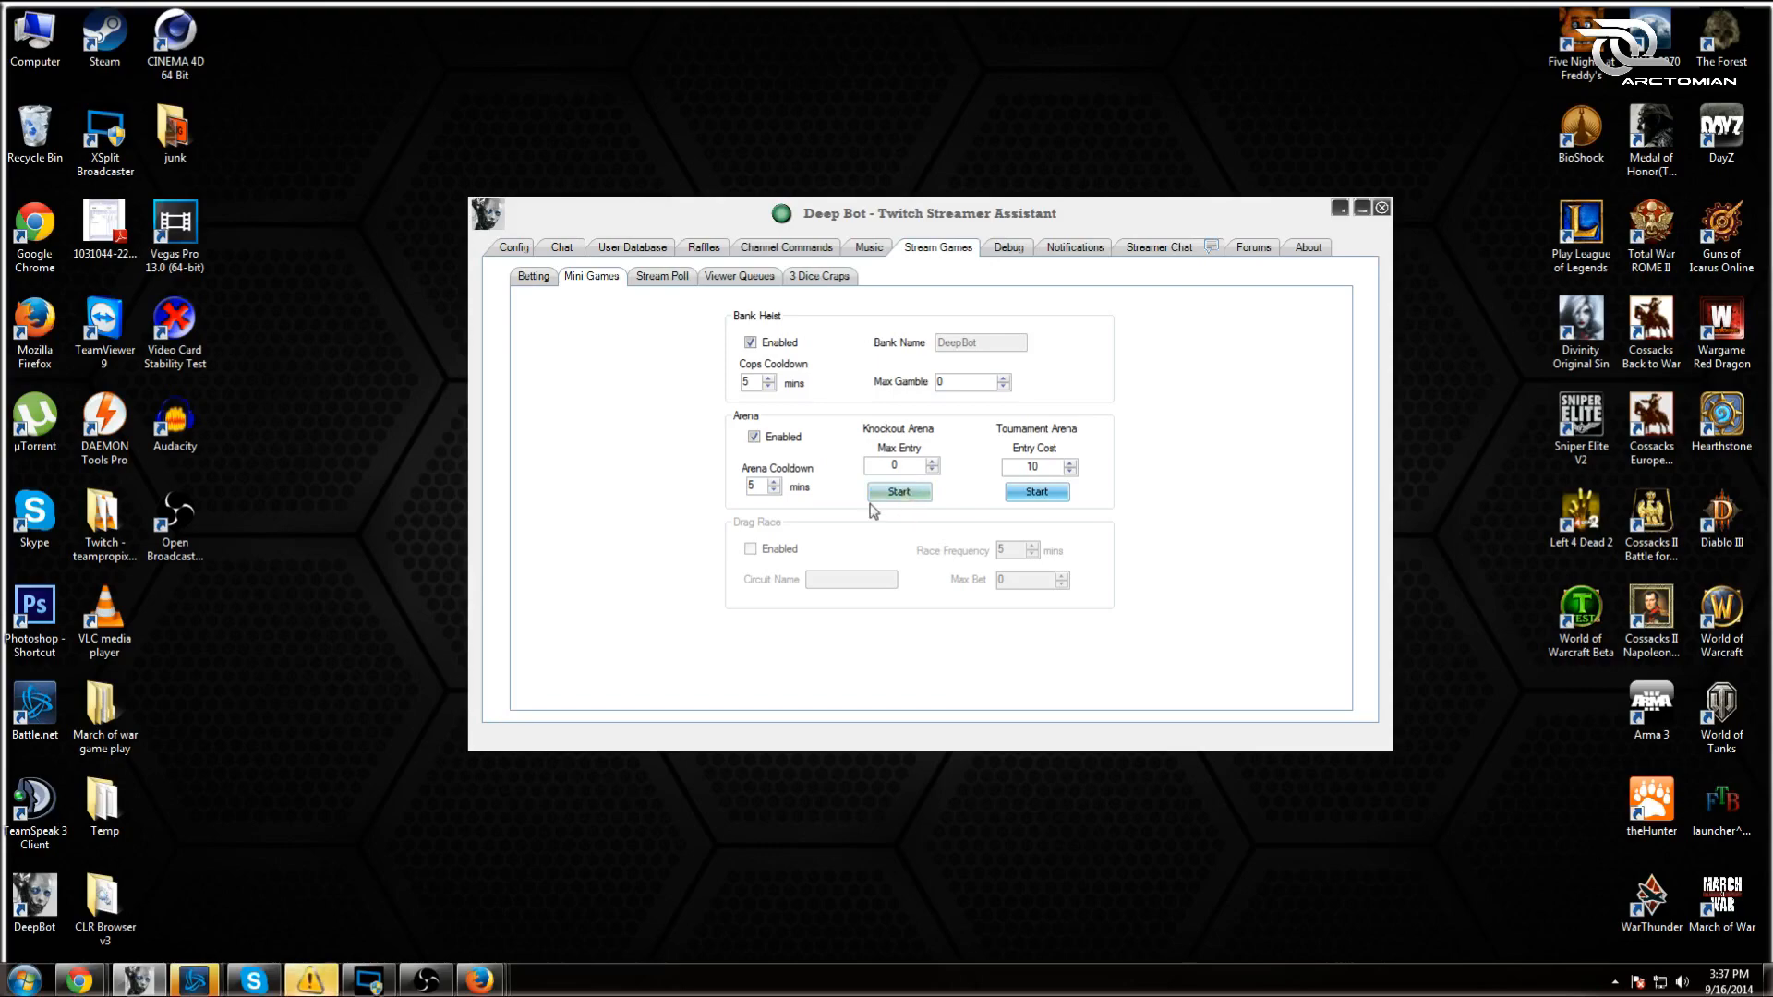
- Start the Knockout Arena, switch to Chrome and enter it by sending !joinarena 20 in the Twitch chat
{"action": "left_click", "coordinate": [905, 497]}
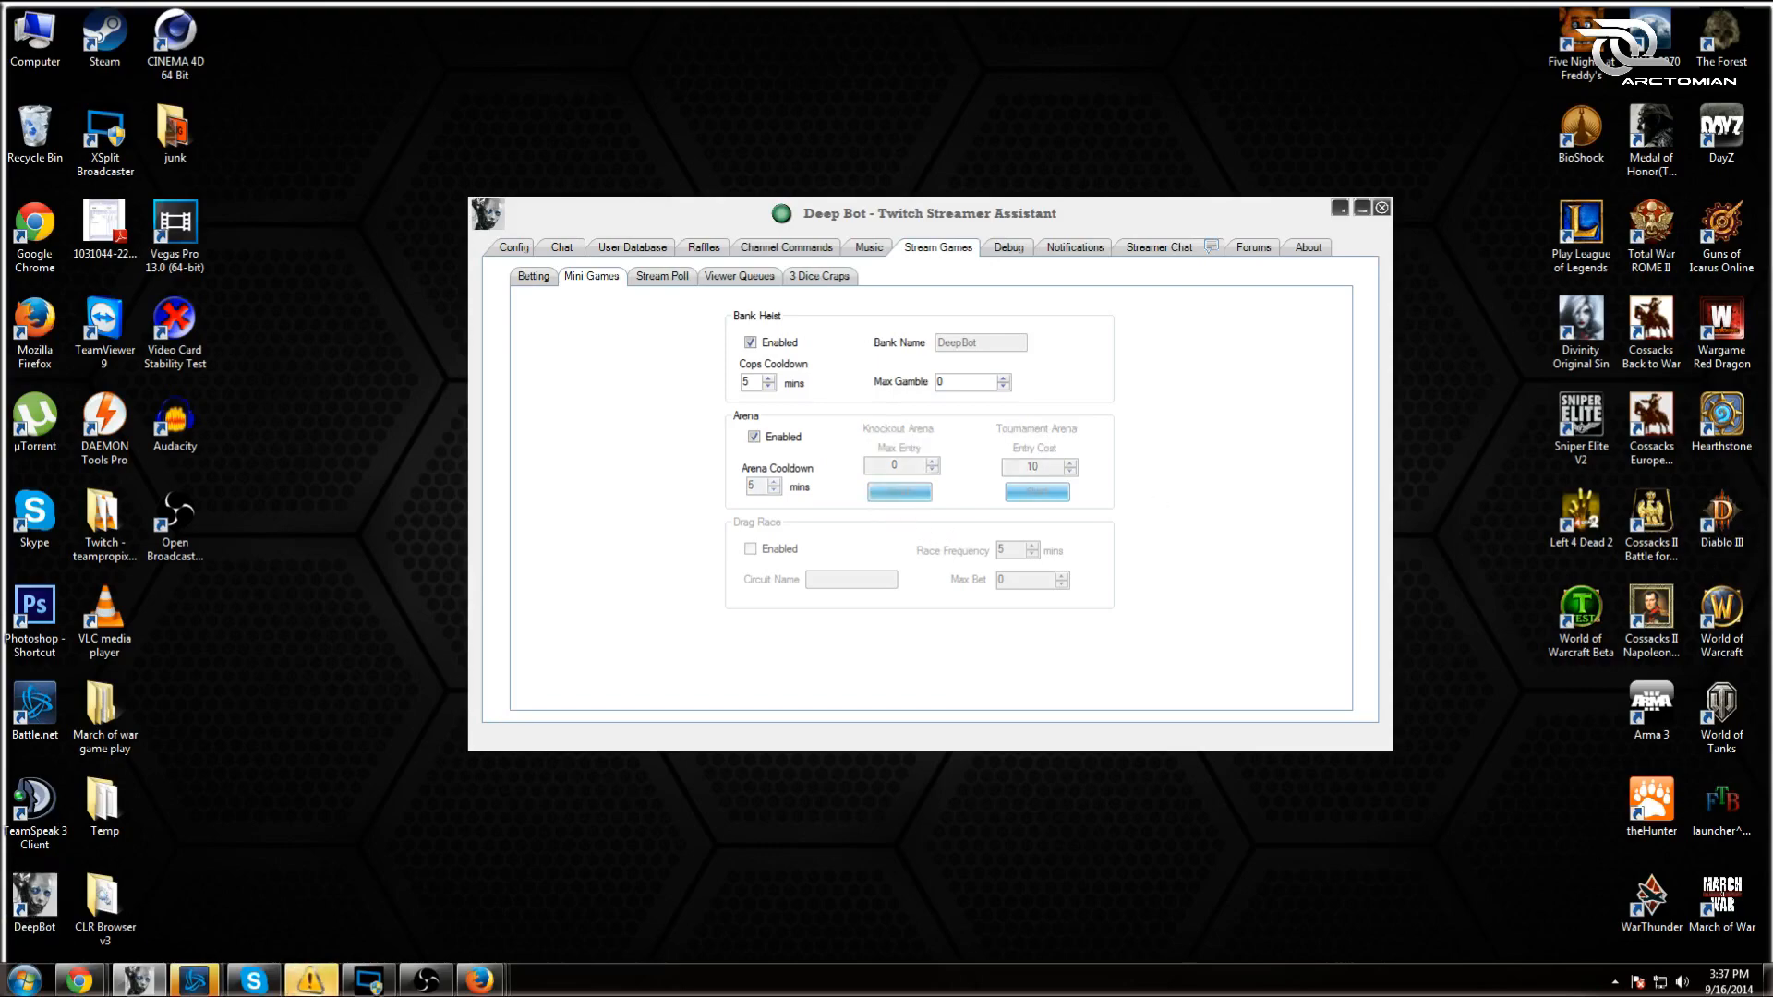
{"action": "mouse_move", "coordinate": [79, 980]}
{"action": "left_click", "coordinate": [349, 852]}
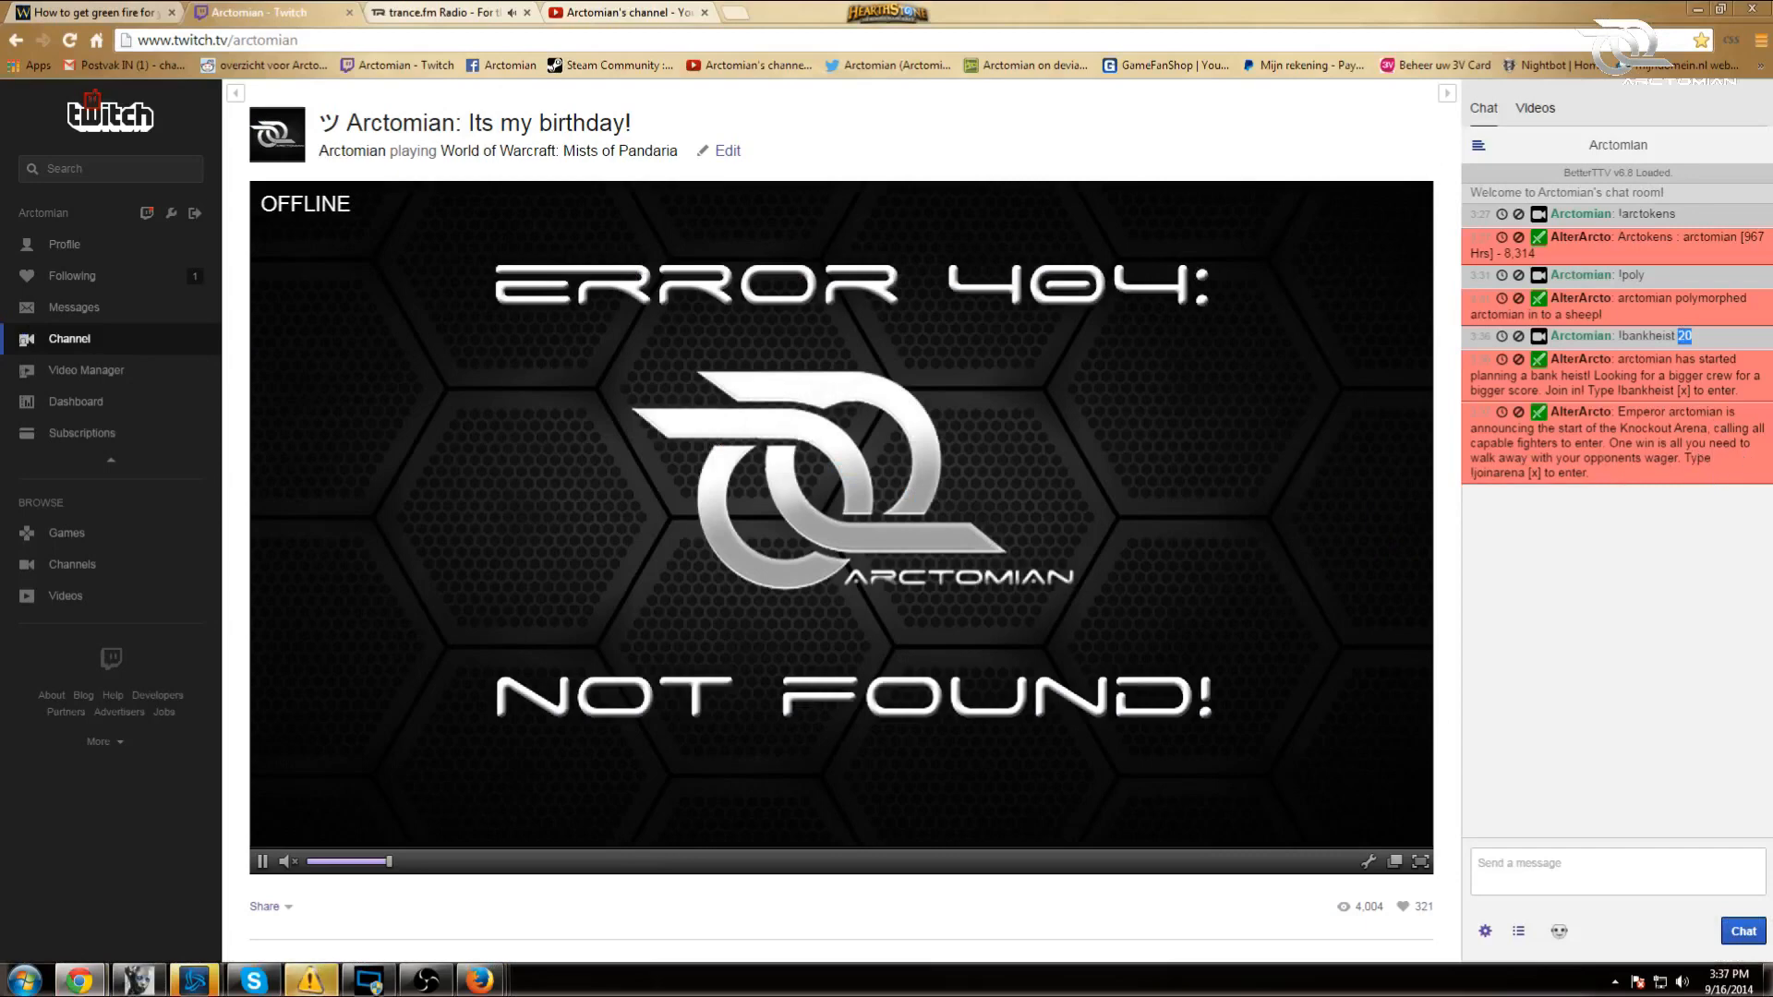
{"action": "left_click", "coordinate": [1479, 862]}
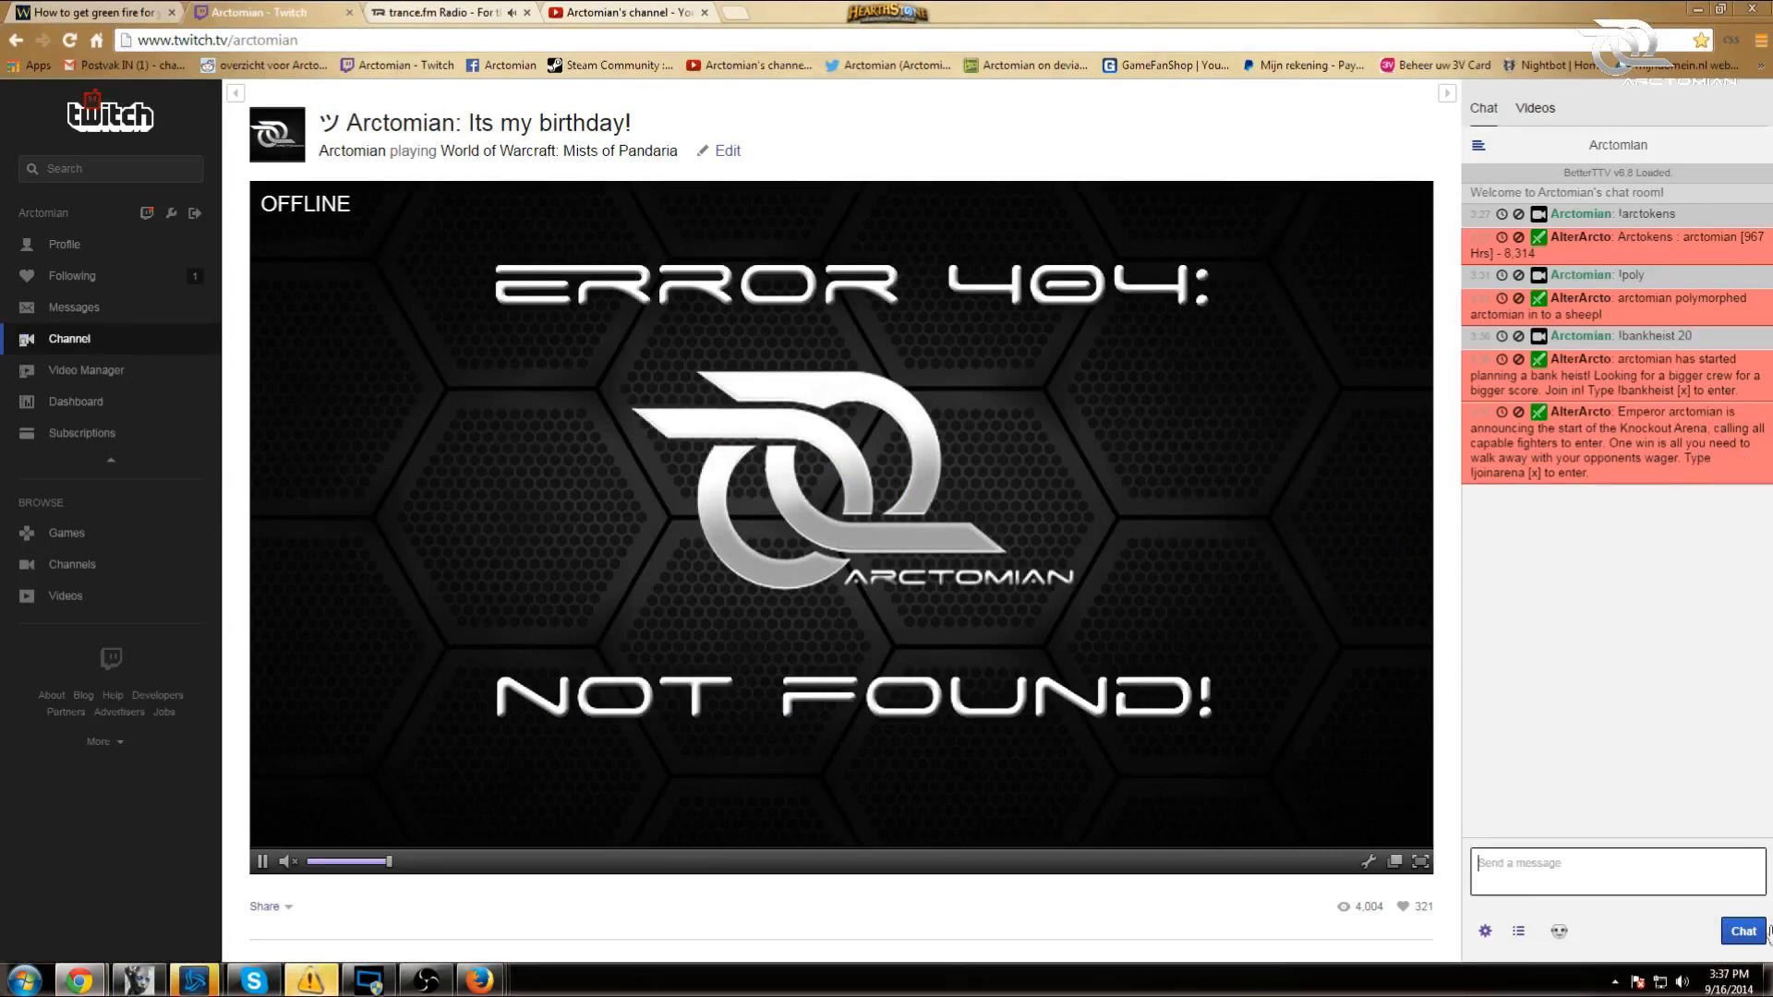
{"action": "type", "text": "!joinarena 20"}
{"action": "key", "text": "Return"}
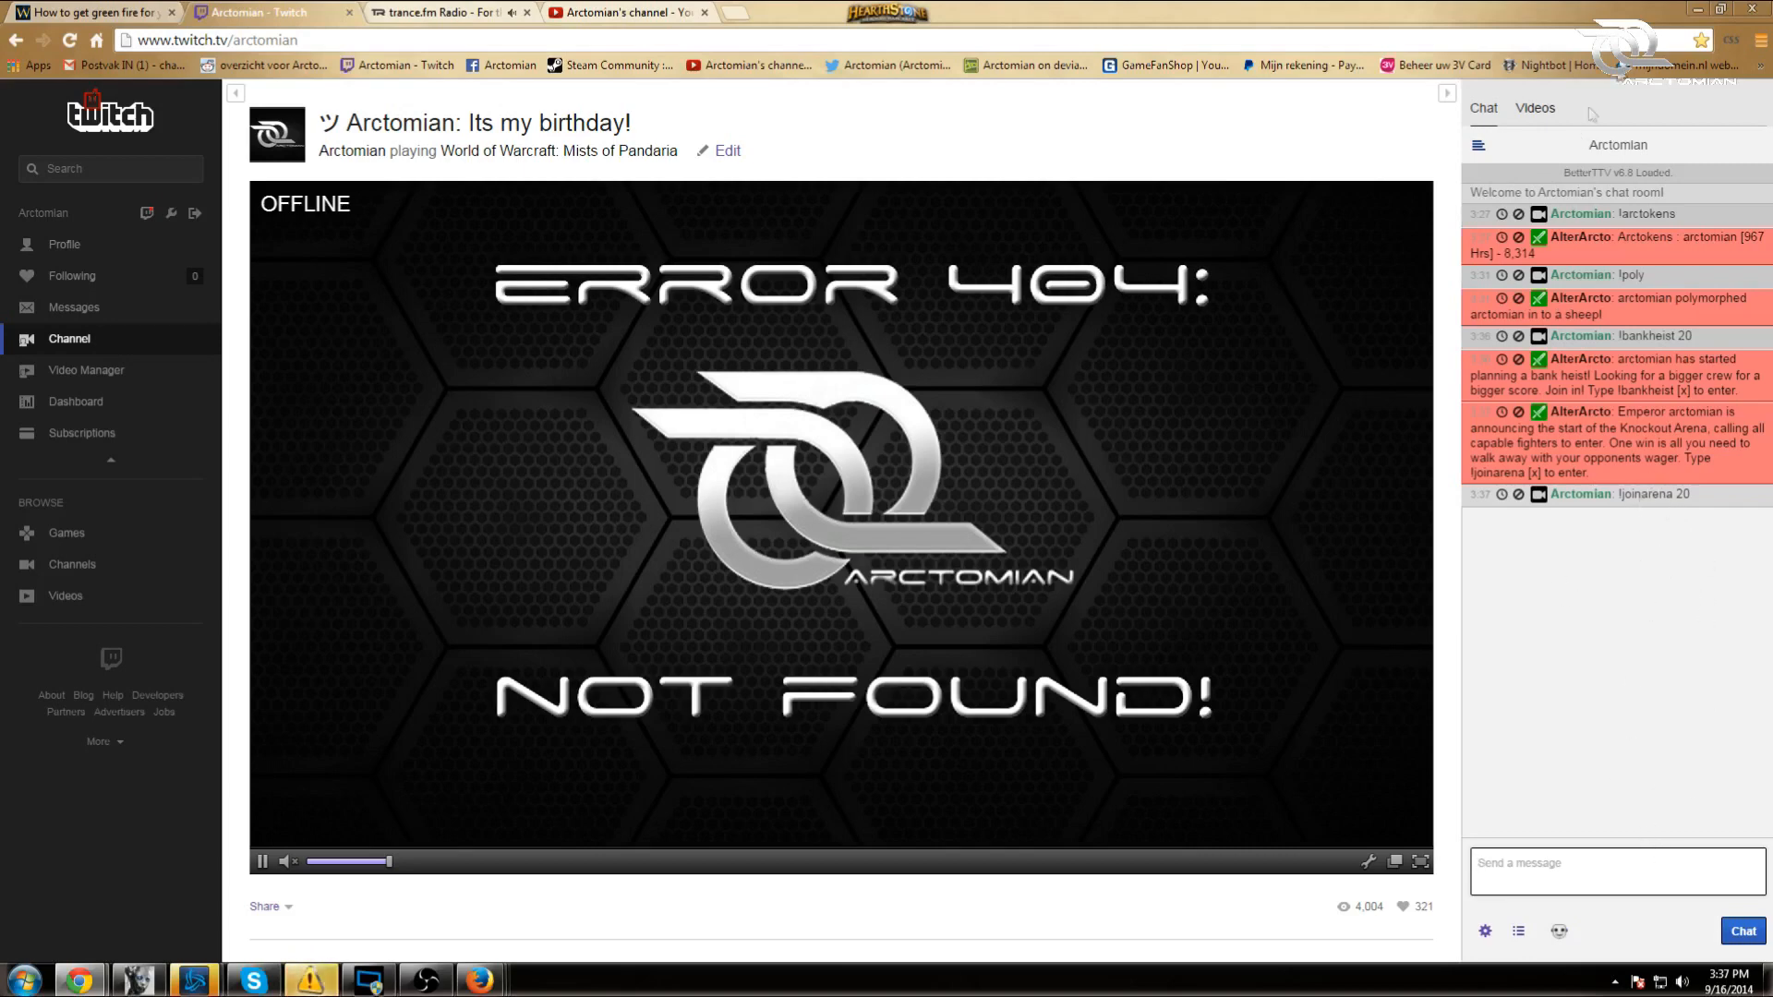
- Minimize the browser and look over Deep Bot's stream poll and viewer queue settings
{"action": "left_click", "coordinate": [1700, 11]}
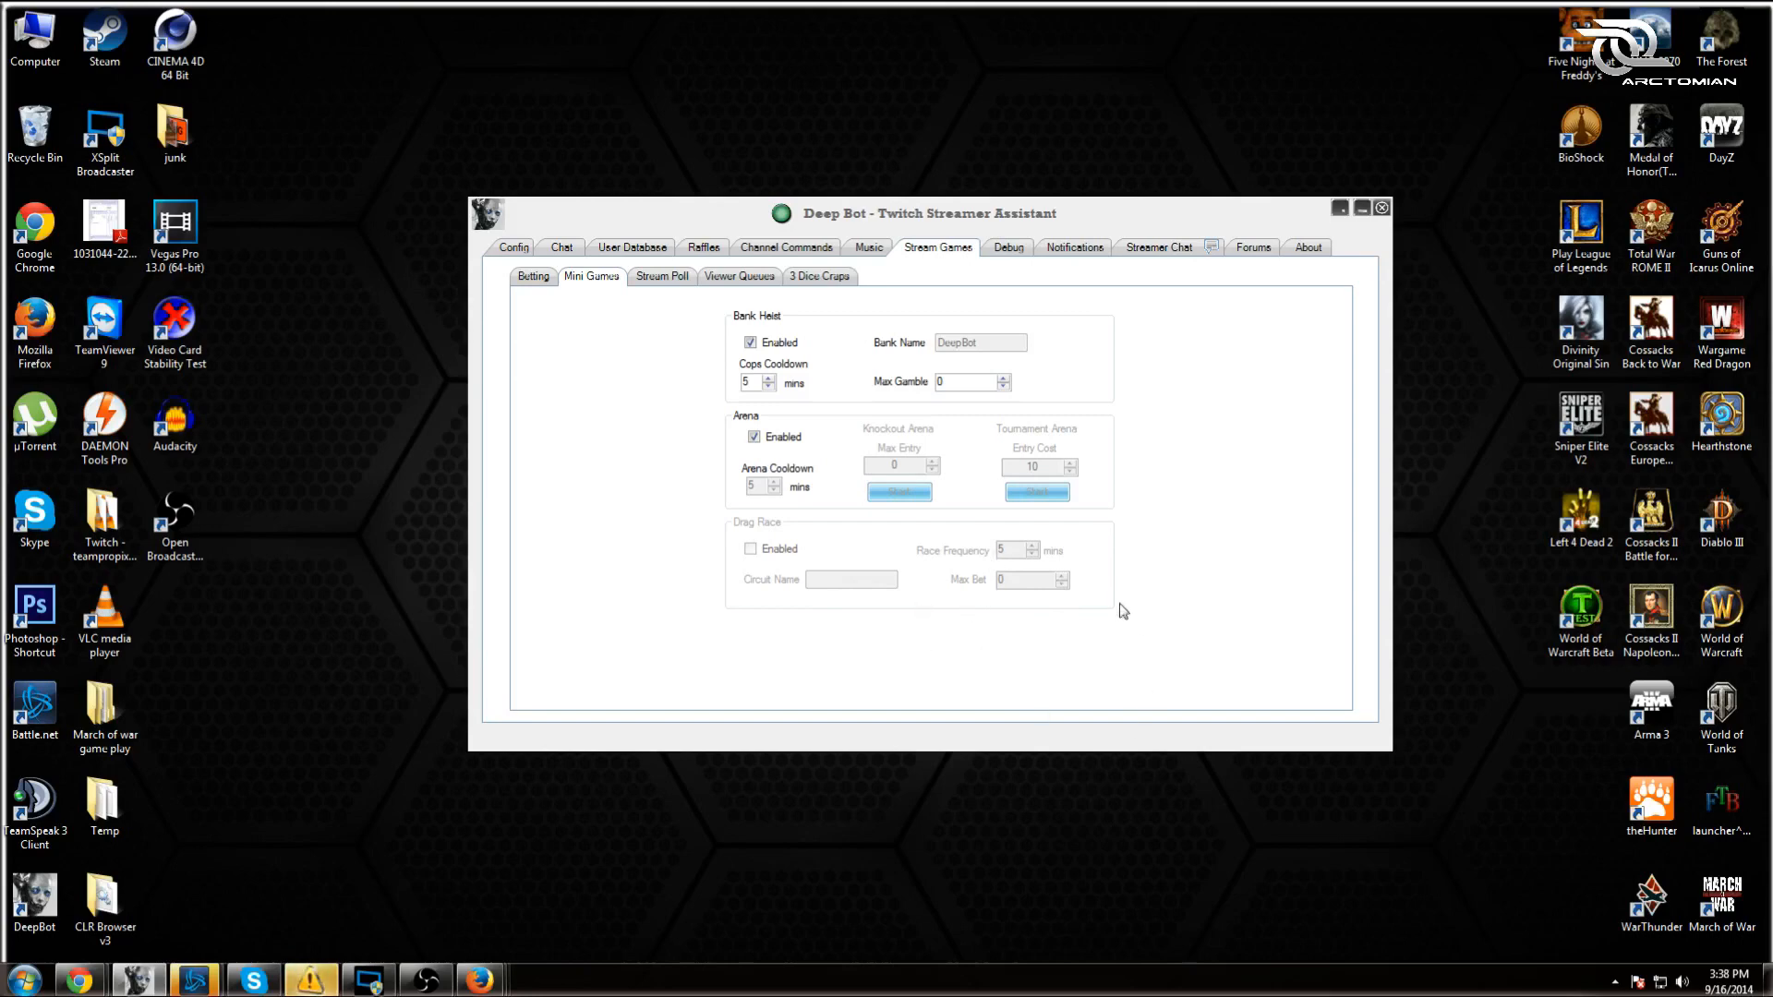
{"action": "left_click", "coordinate": [663, 276]}
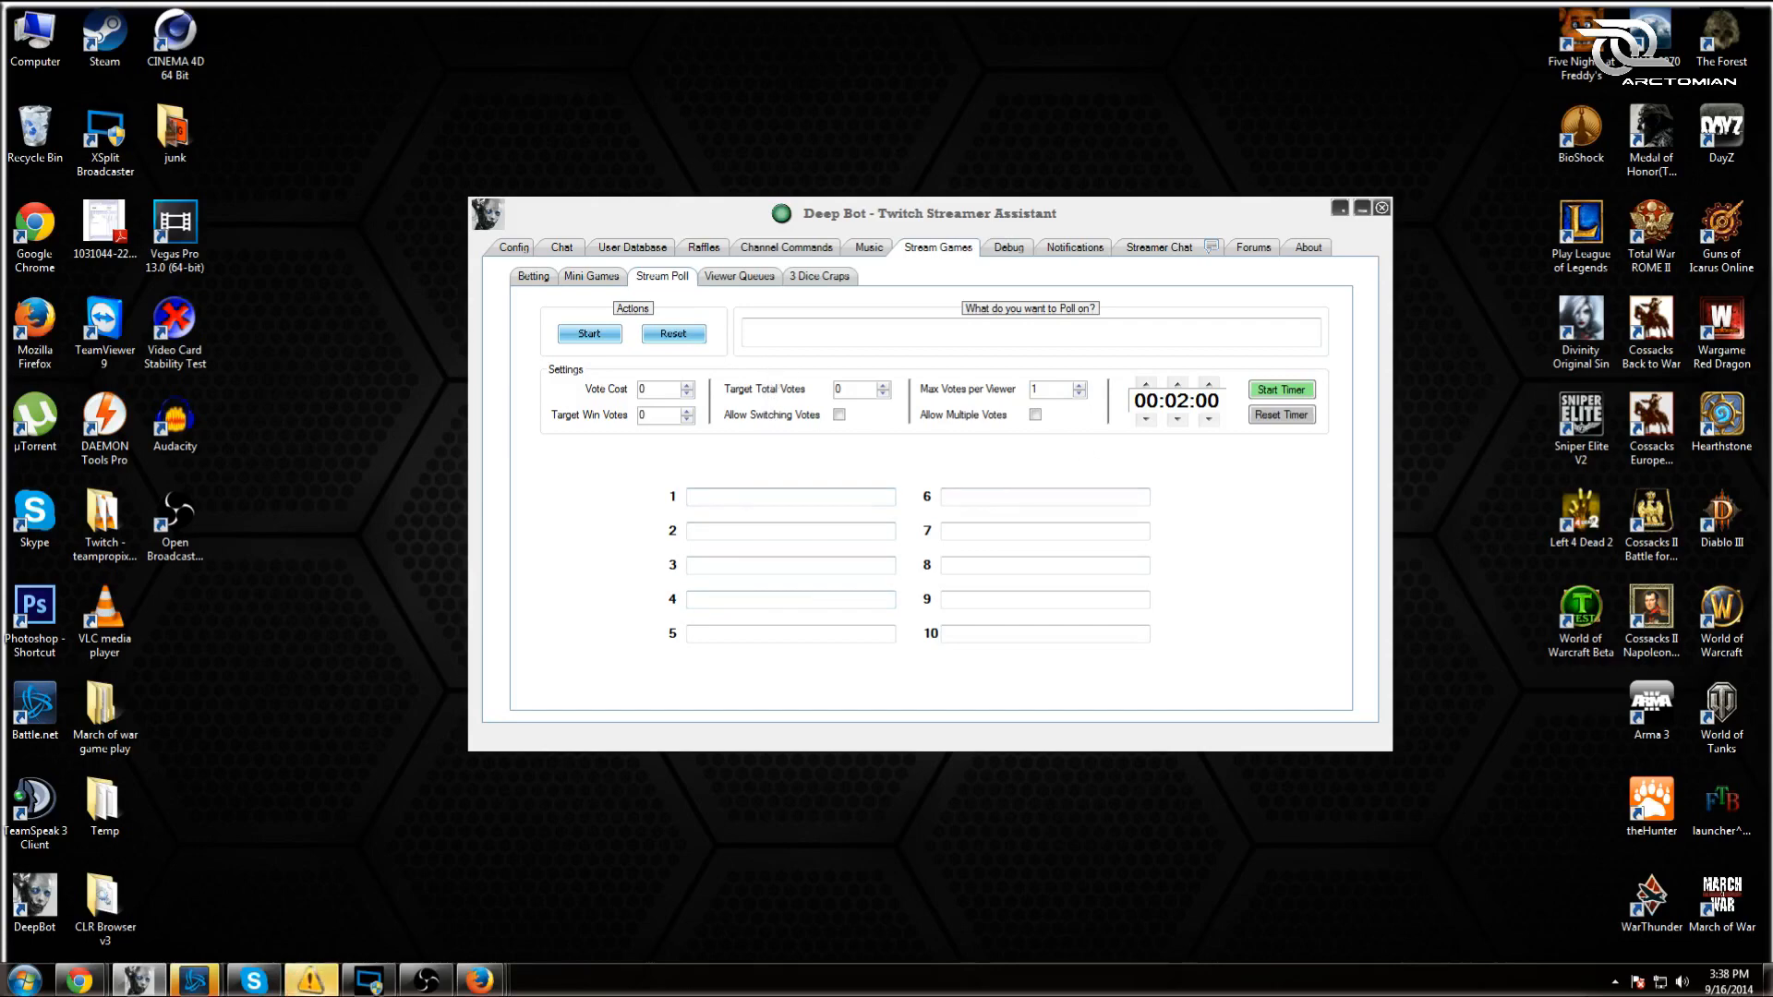
{"action": "left_click", "coordinate": [878, 496]}
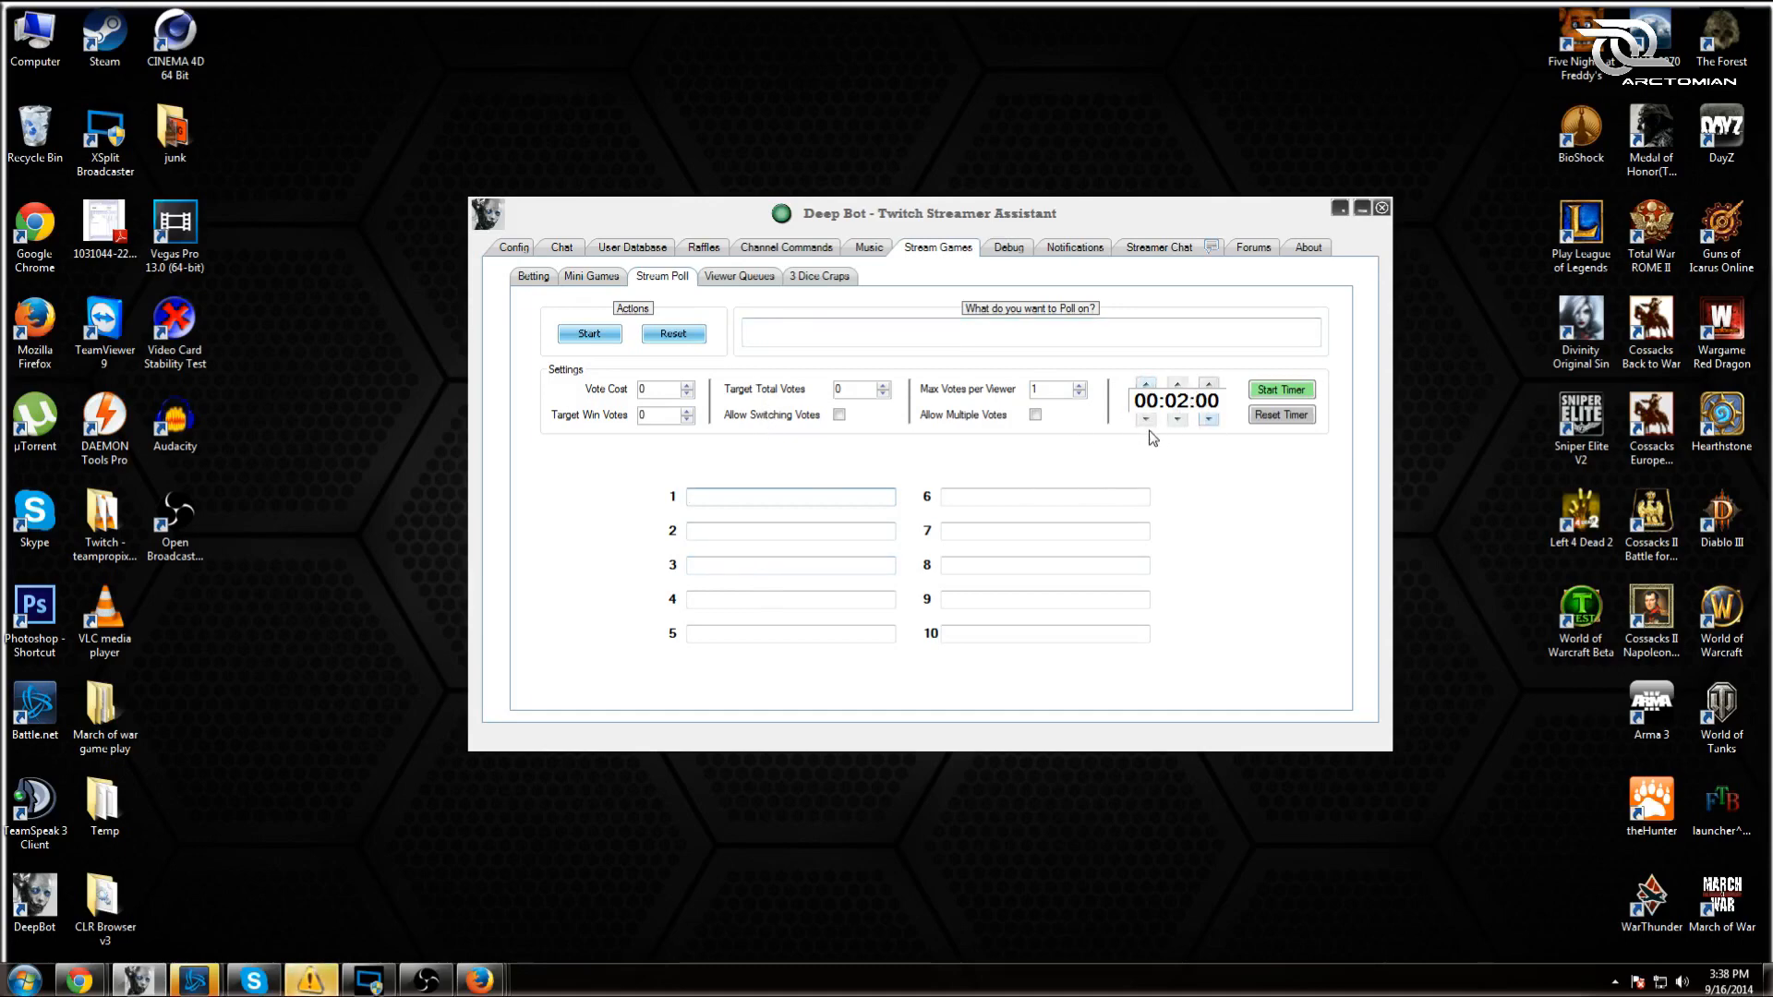
{"action": "left_click", "coordinate": [735, 277]}
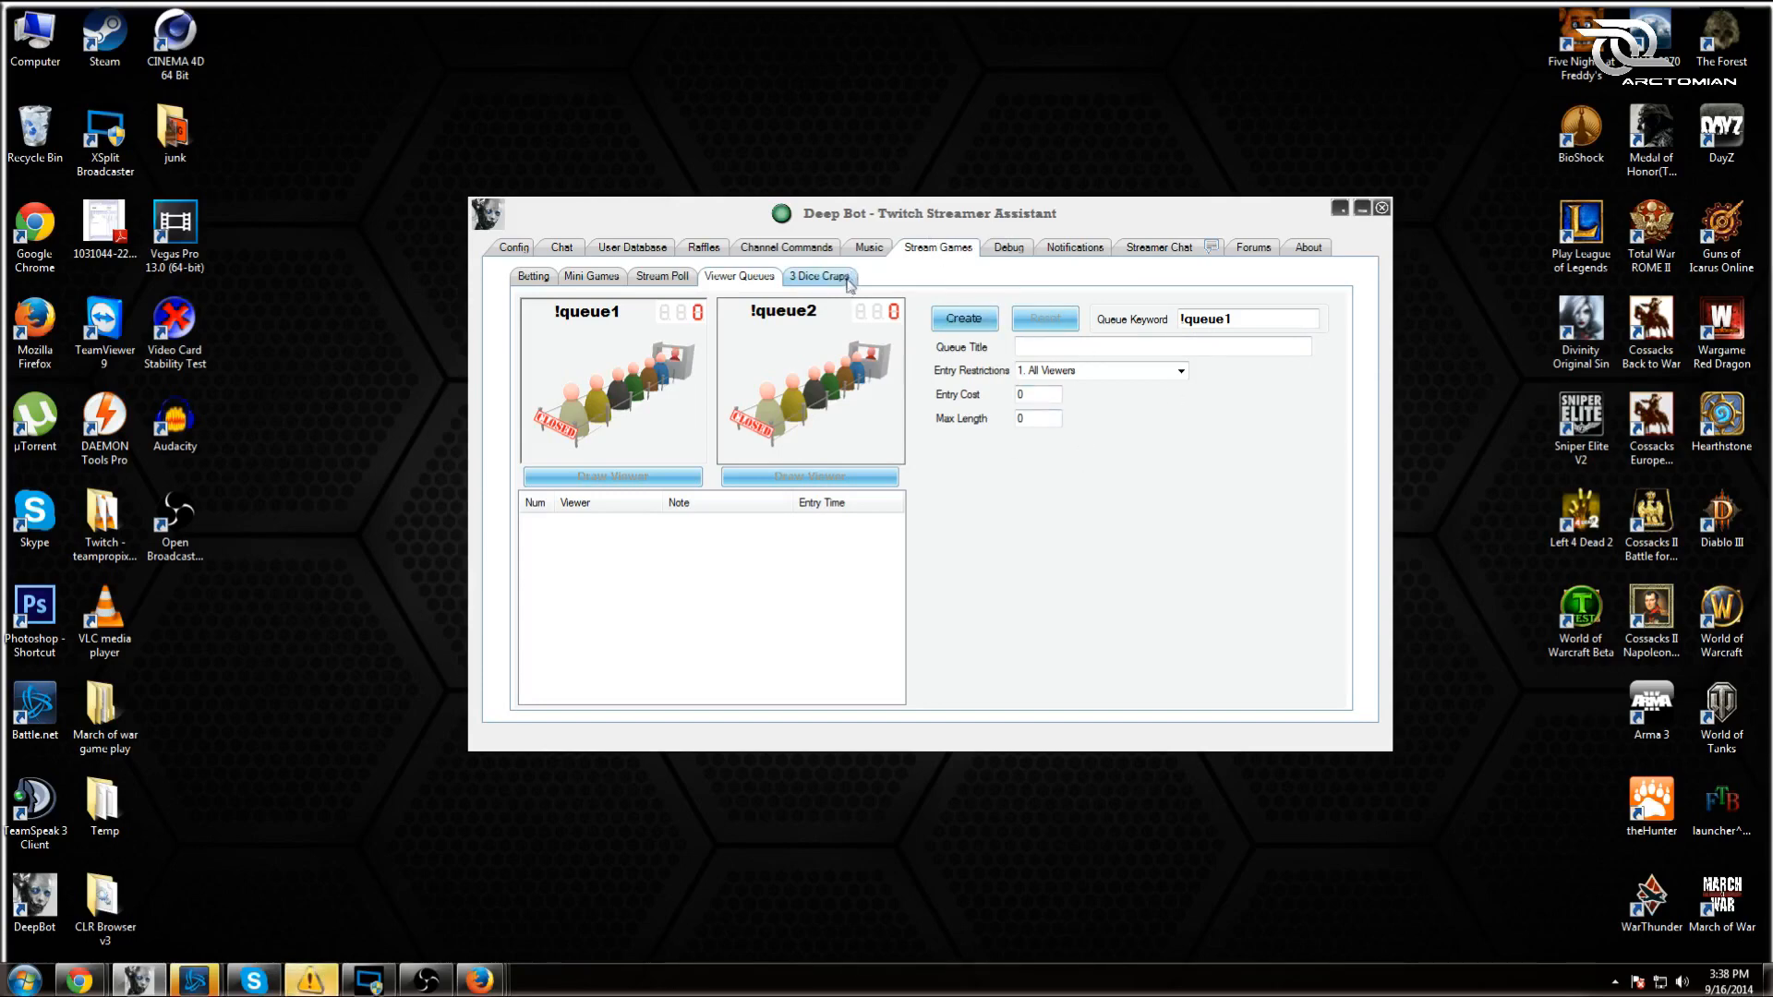
- Look through Deep Bot's debug log, notifications, streamer chat, channel chat and forums
{"action": "left_click", "coordinate": [1027, 258]}
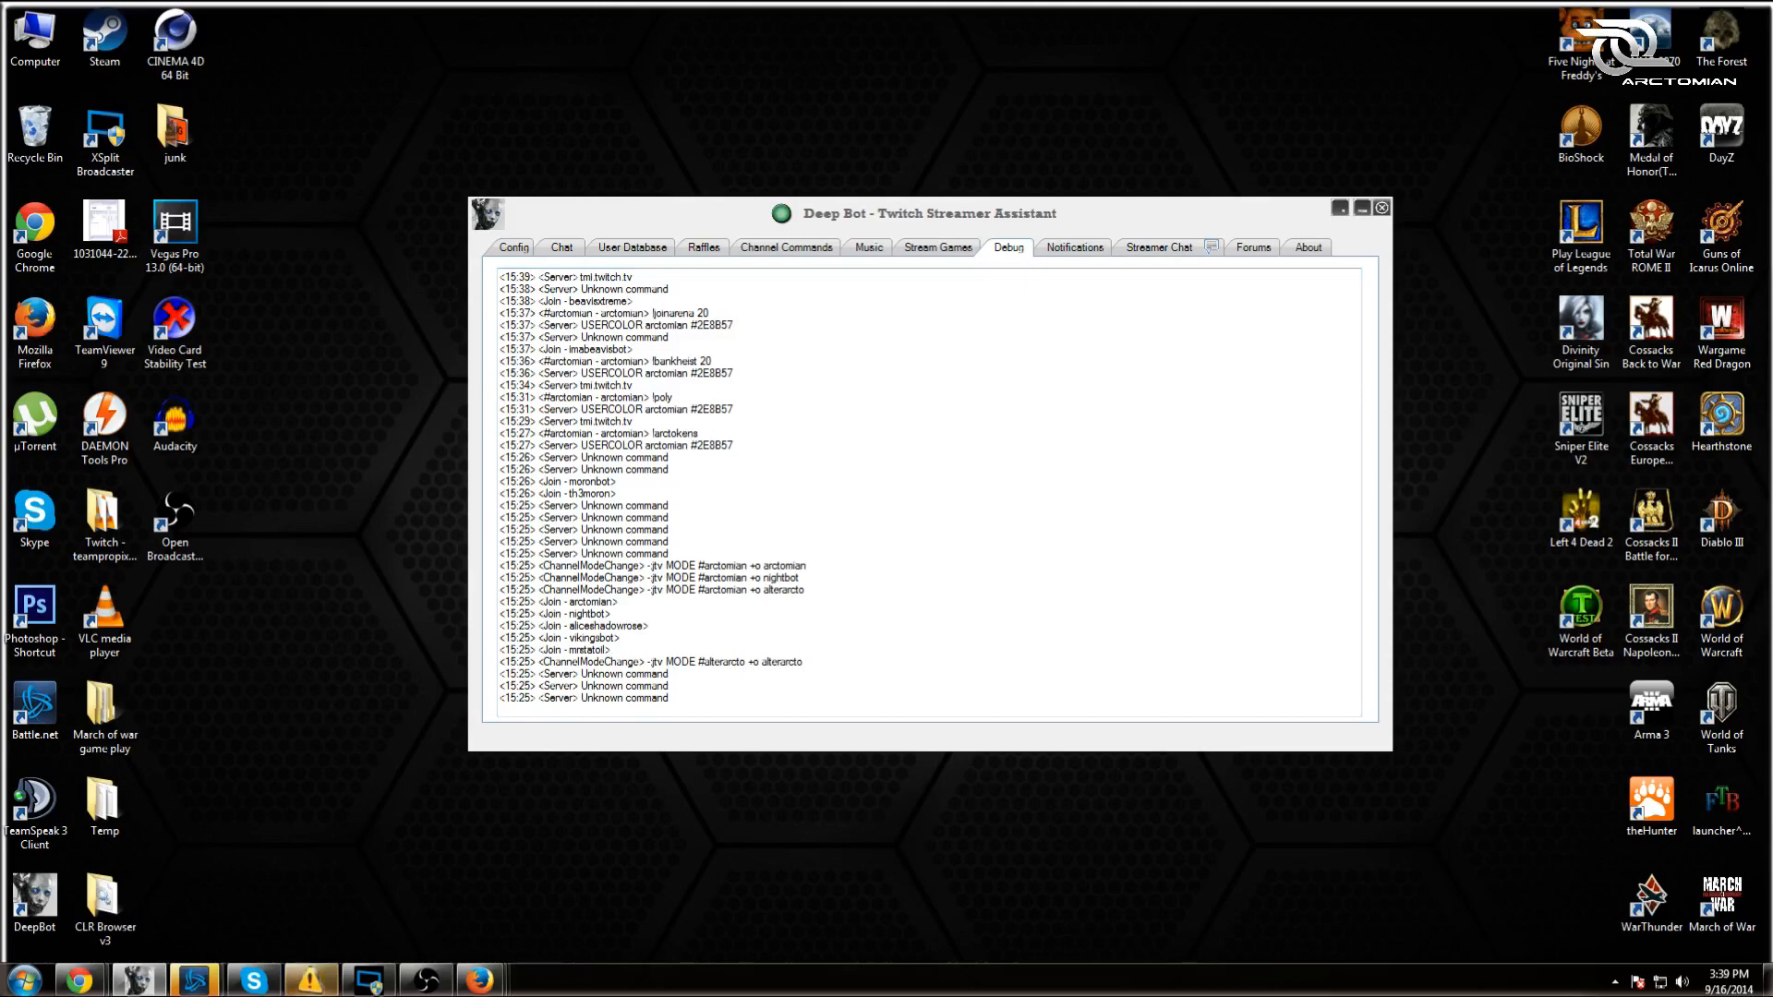
{"action": "left_click", "coordinate": [1071, 257]}
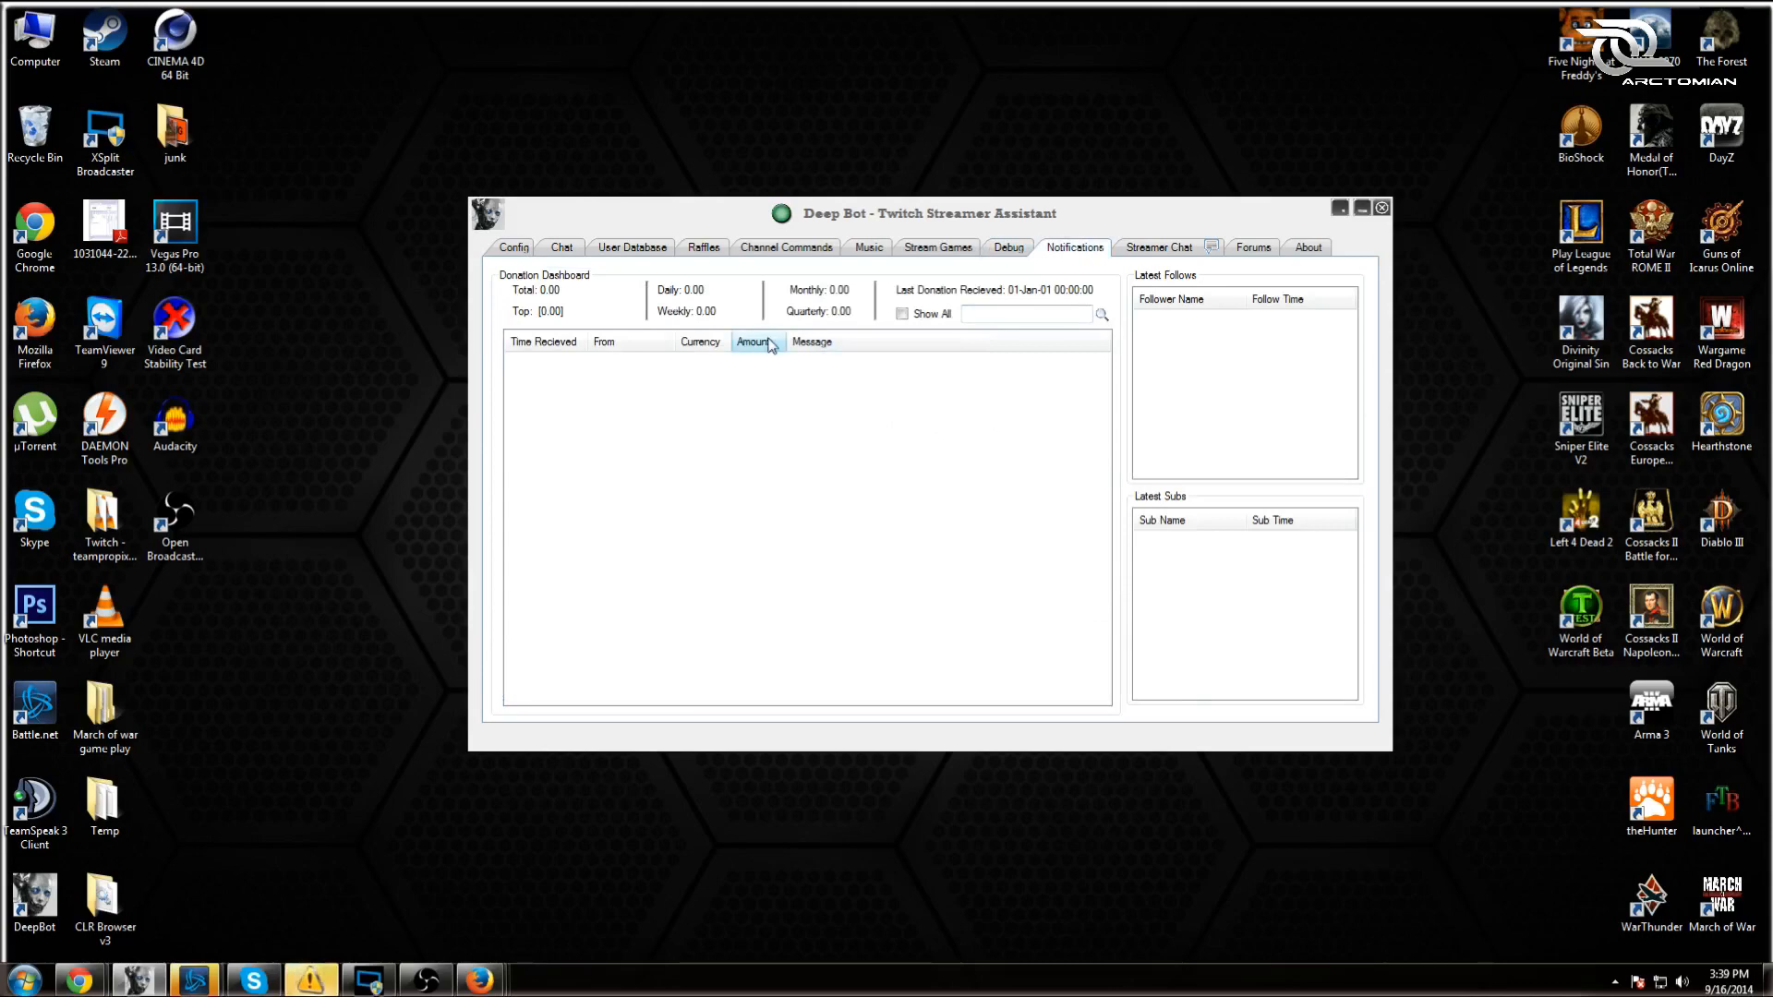
{"action": "left_click", "coordinate": [1188, 247]}
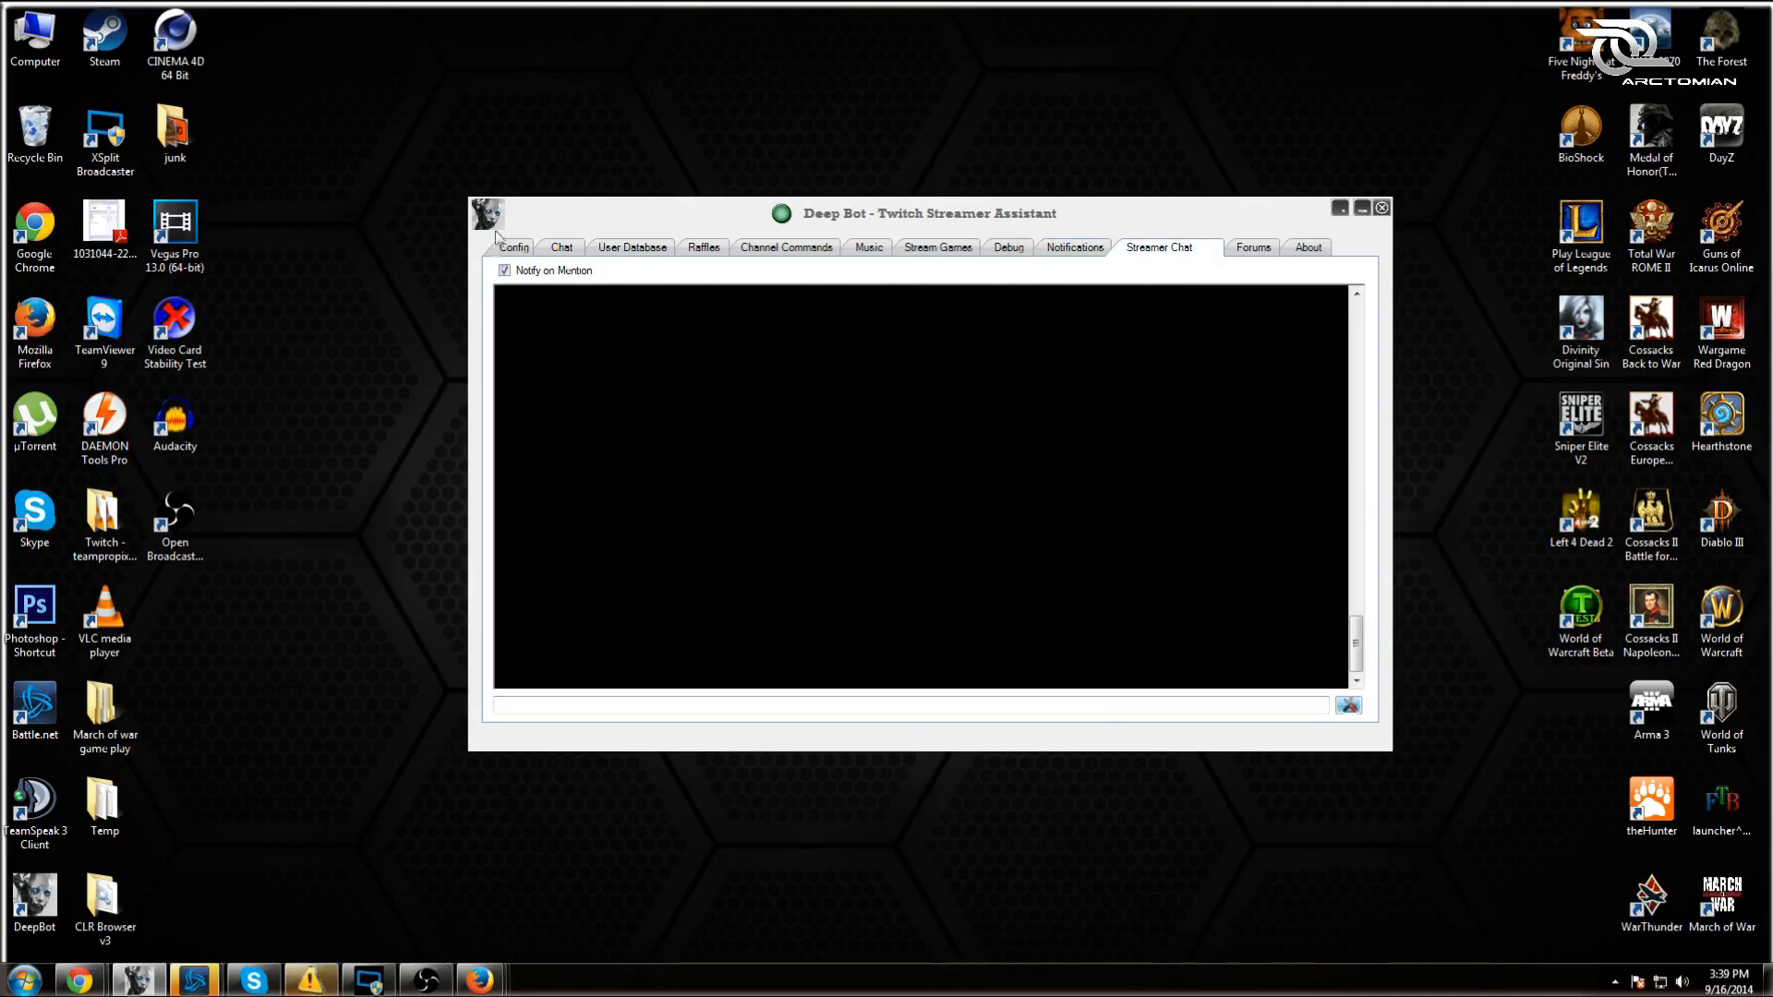
{"action": "left_click", "coordinate": [554, 248]}
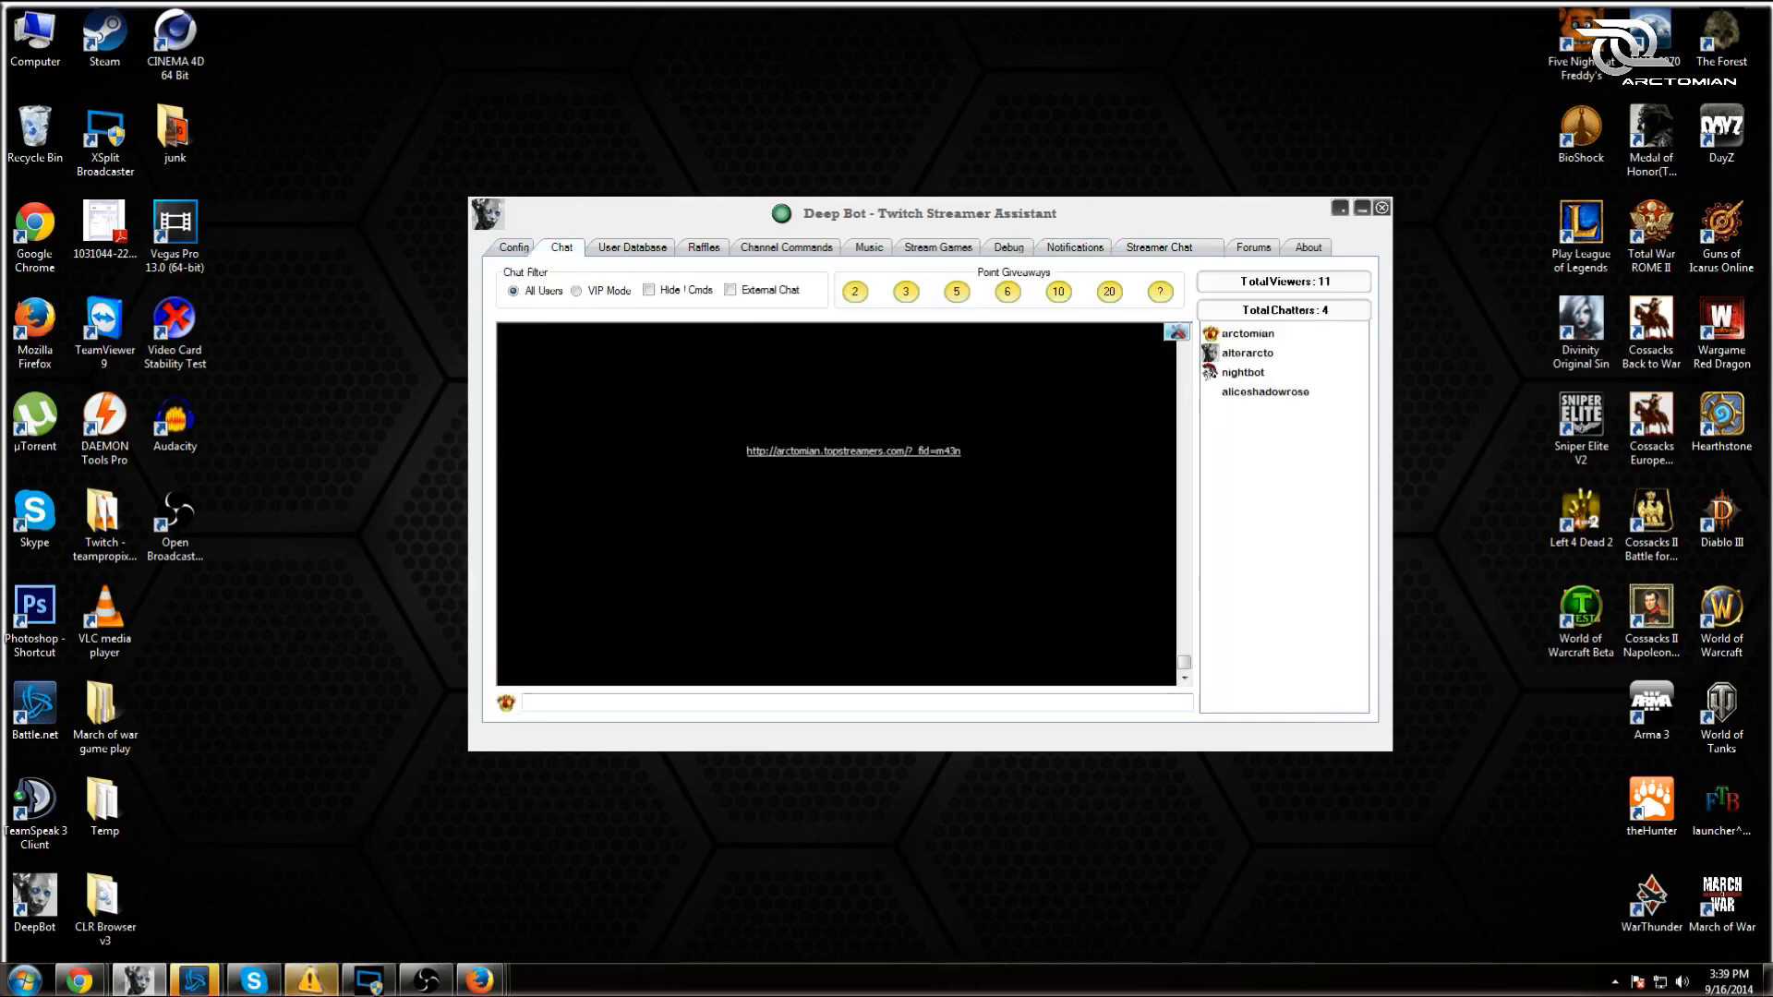
{"action": "left_click", "coordinate": [1254, 247]}
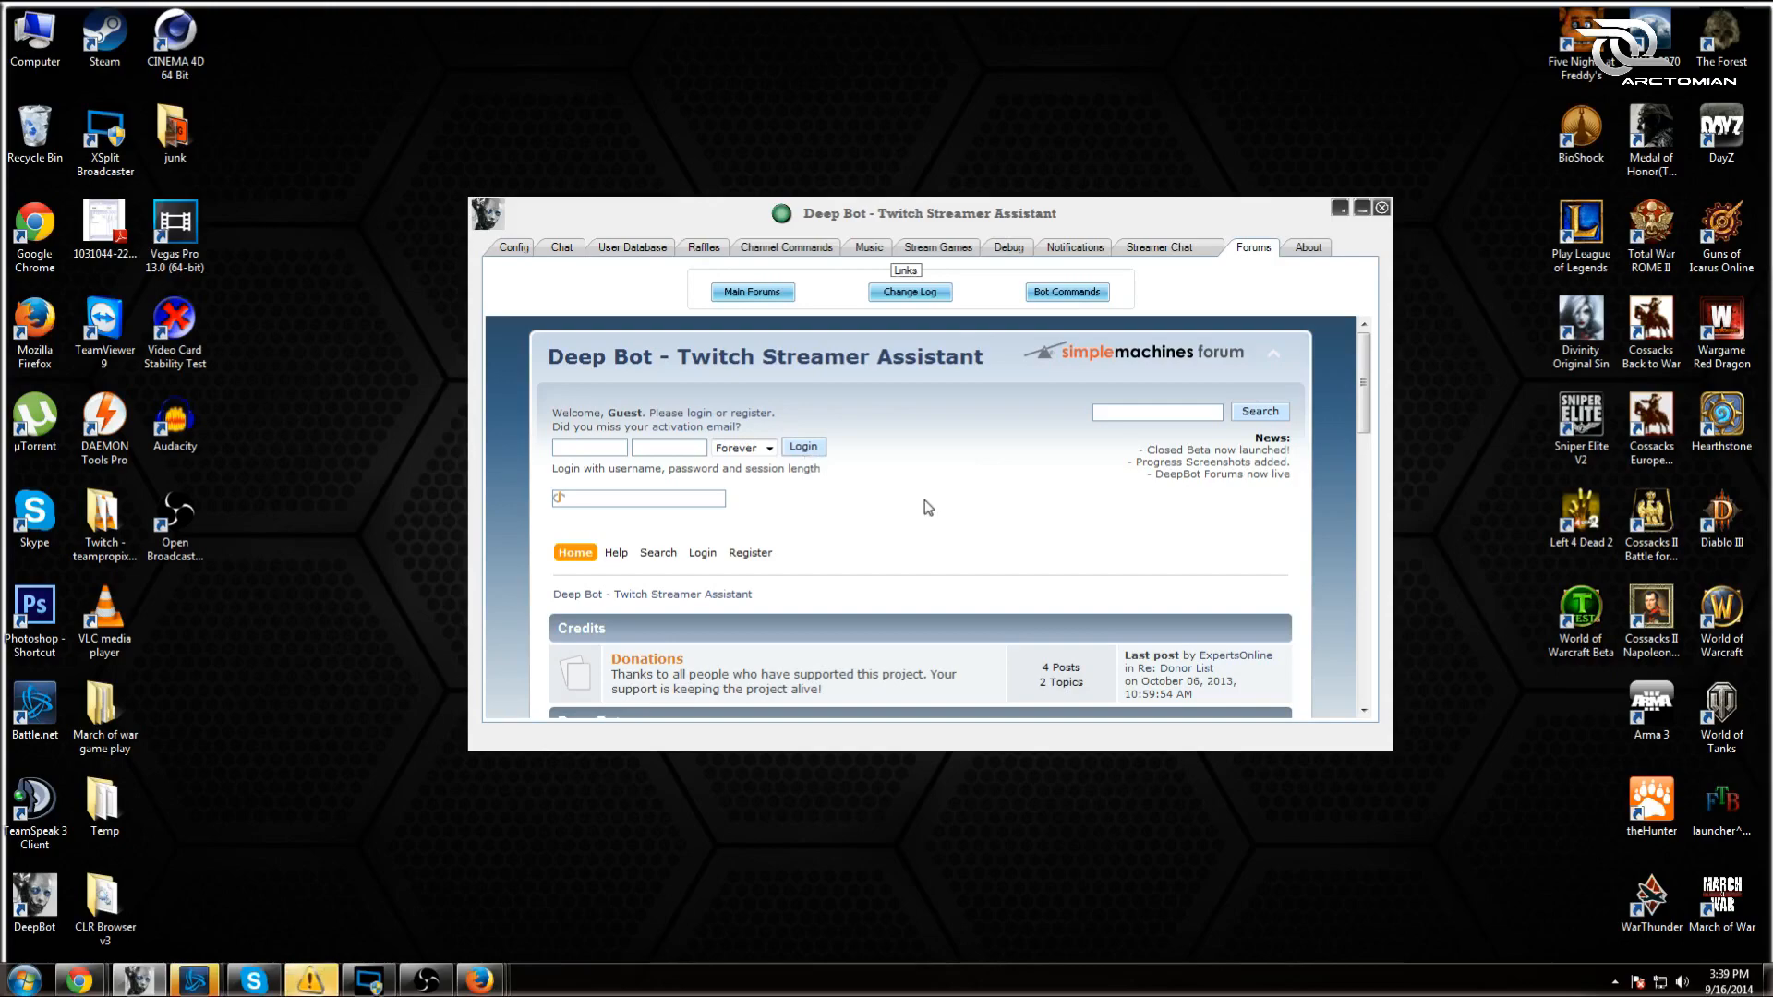
{"action": "left_click_drag", "start_coordinate": [1364, 406], "coordinate": [1365, 357]}
- Check Deep Bot for updates, and return to its main configuration before minimizing the window
{"action": "left_click", "coordinate": [1305, 250]}
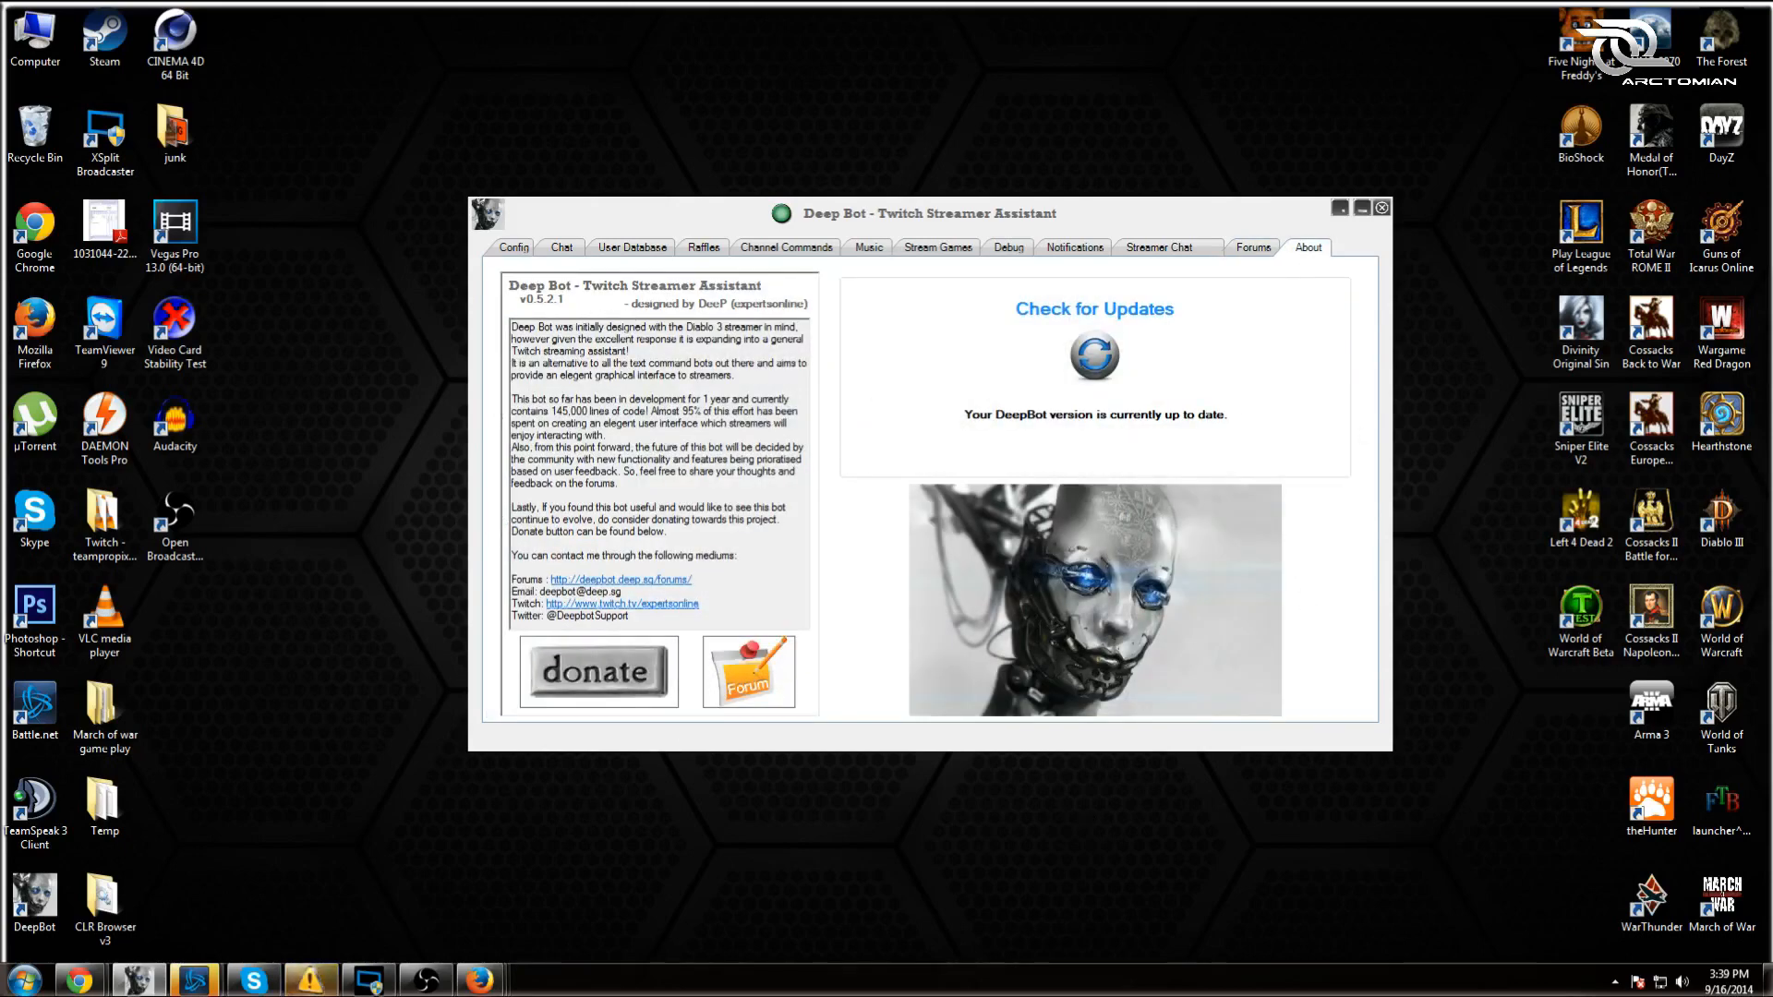
{"action": "left_click", "coordinate": [1099, 358]}
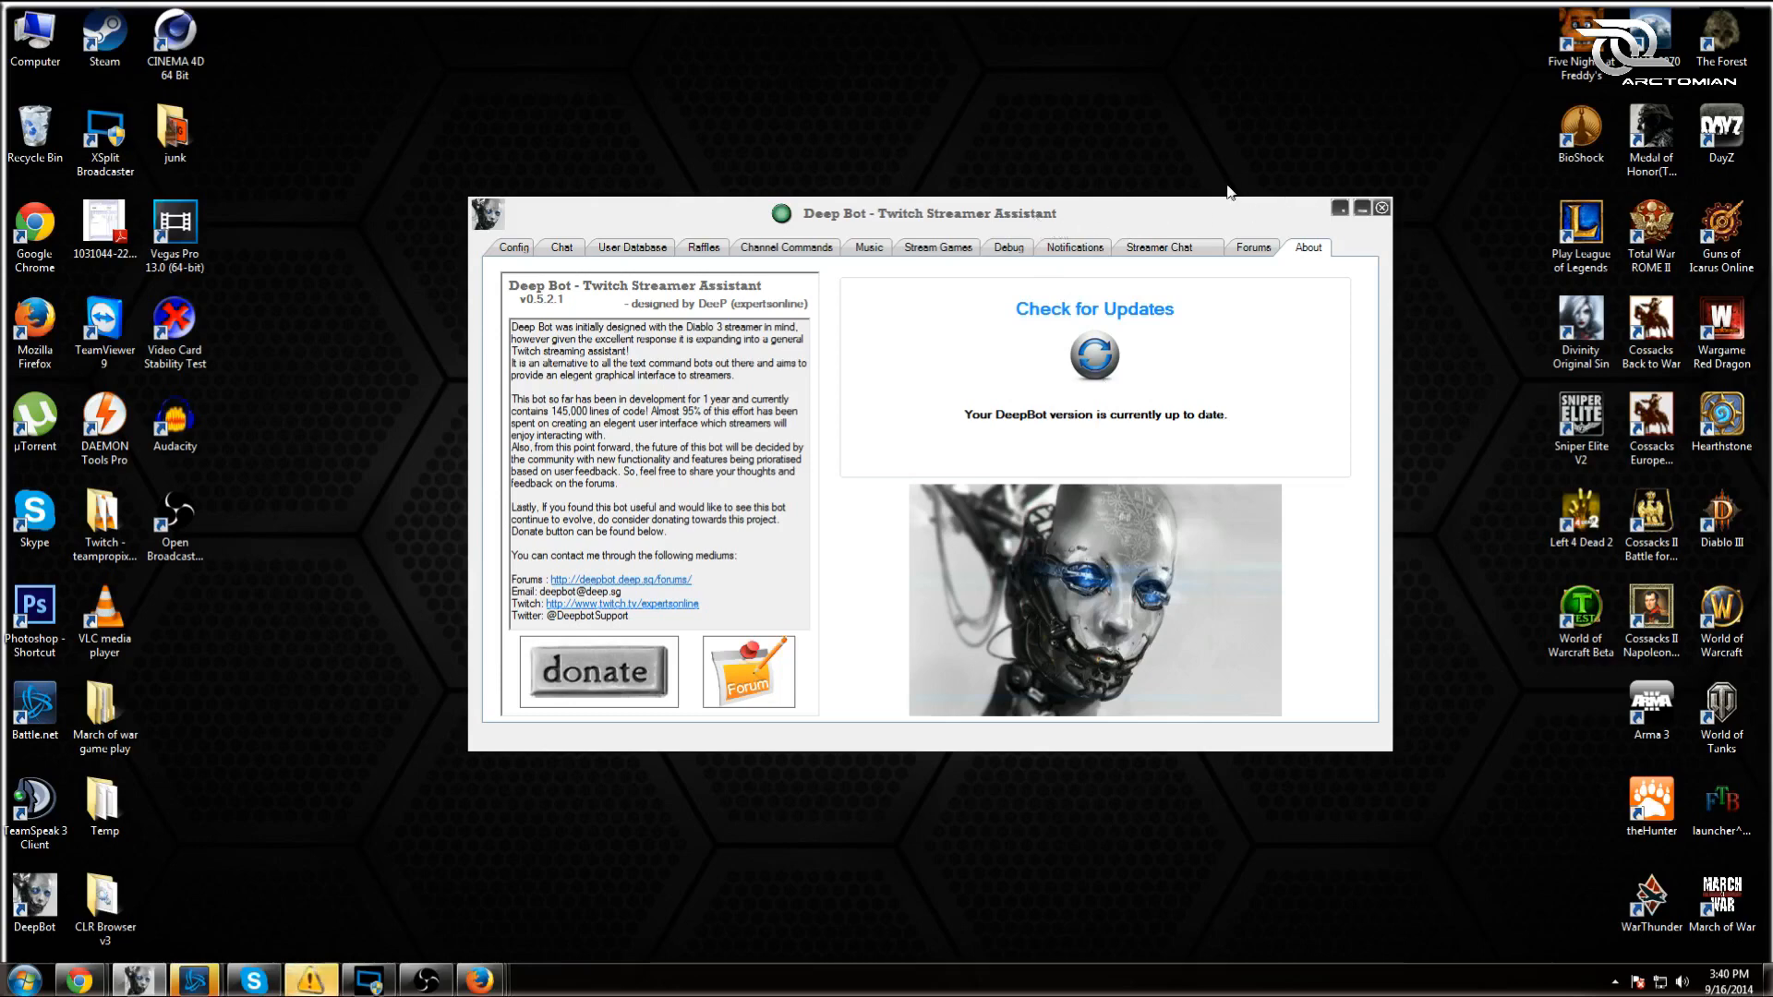
{"action": "left_click", "coordinate": [514, 247]}
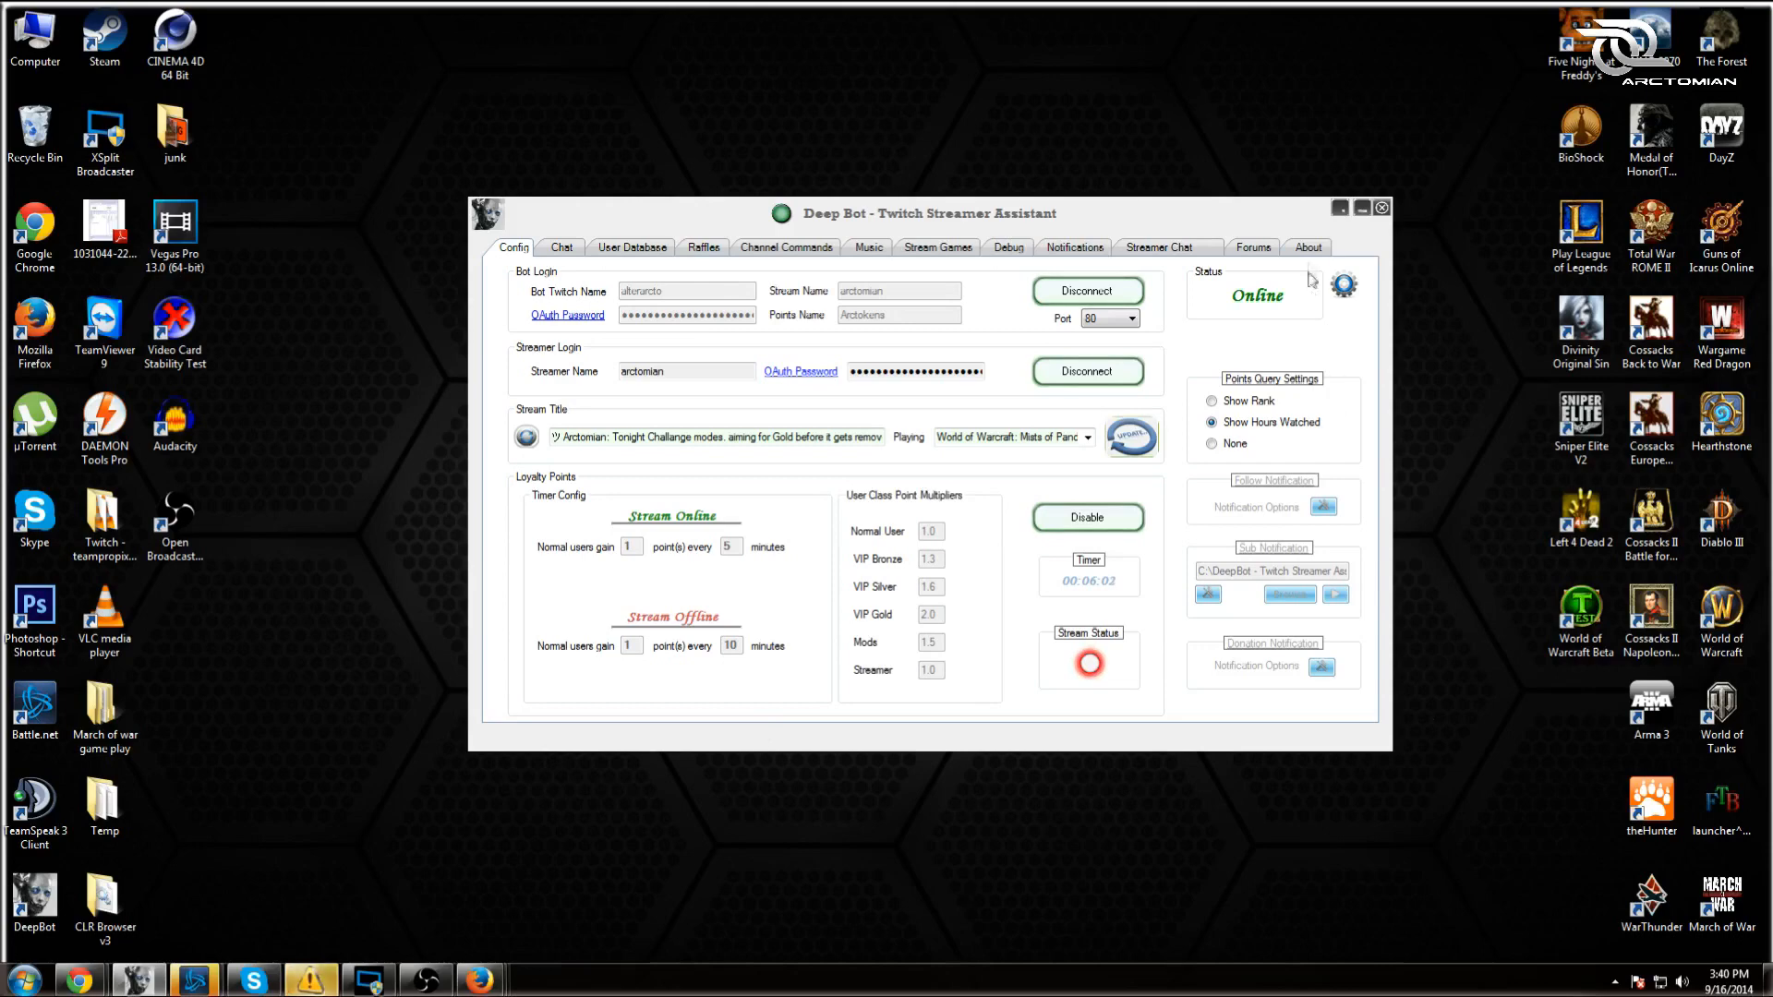
{"action": "left_click", "coordinate": [1363, 209]}
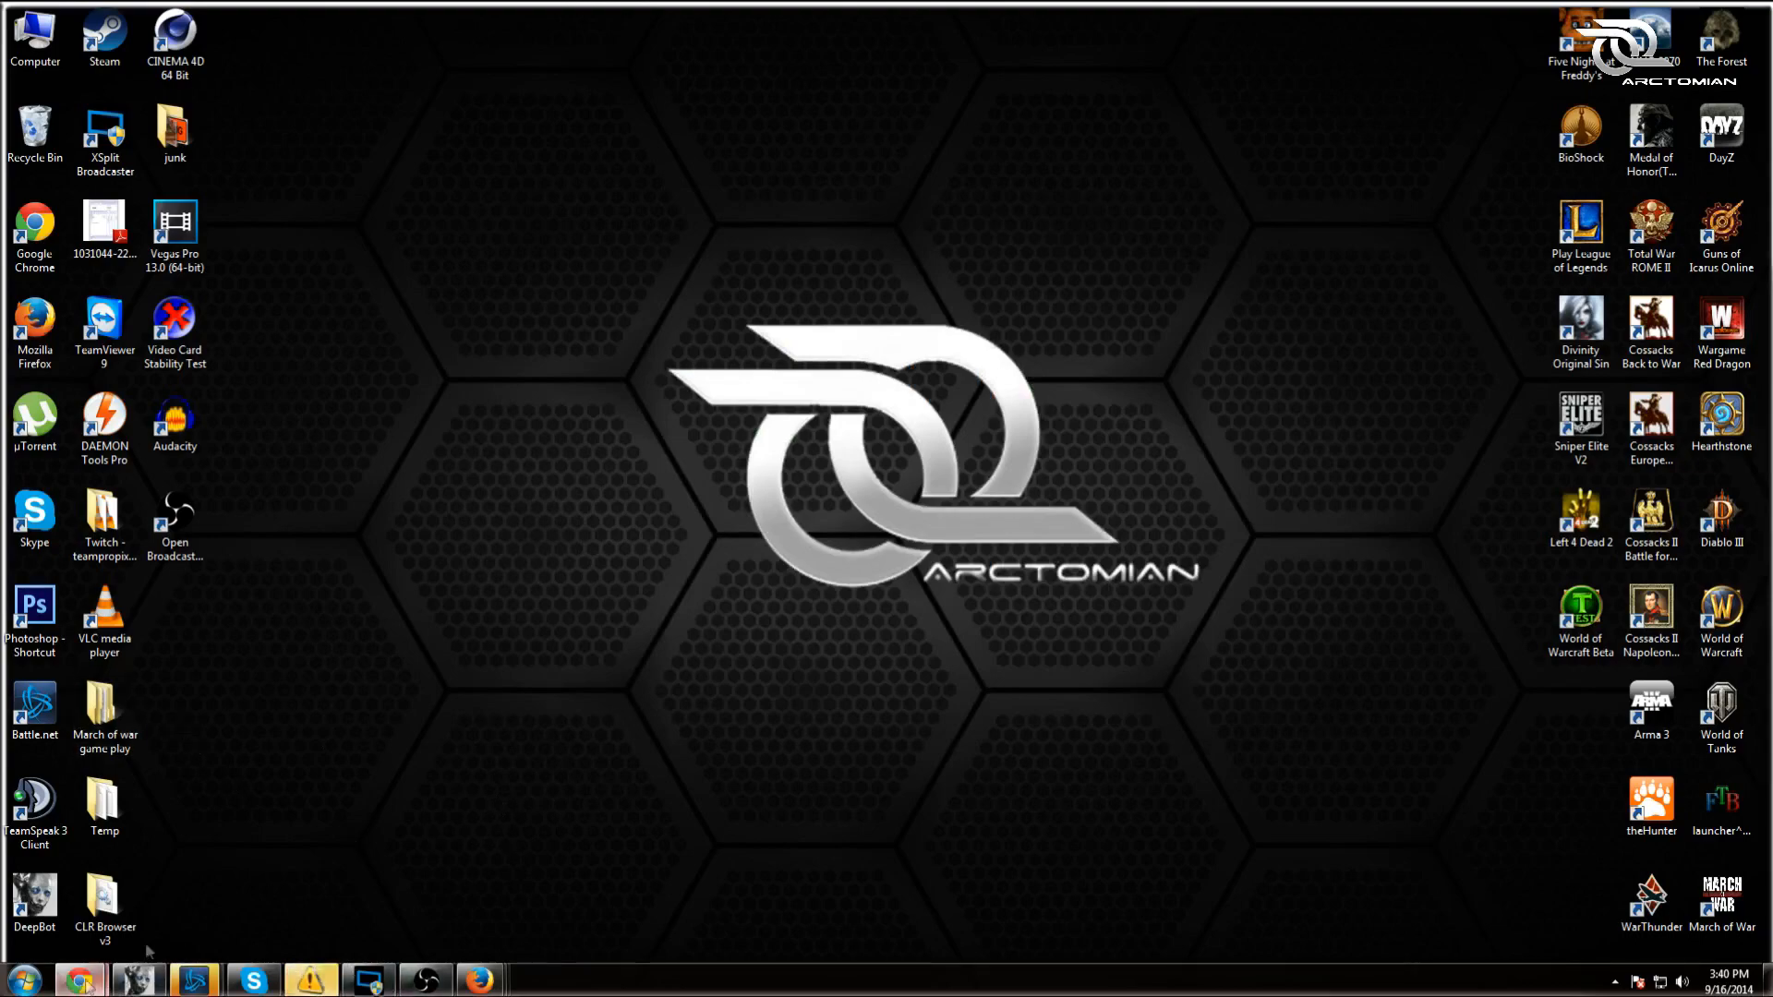
- Switch to Chrome and review the bot's bank heist and Knockout Arena messages in the Twitch chat
{"action": "mouse_move", "coordinate": [79, 979]}
{"action": "left_click", "coordinate": [321, 886]}
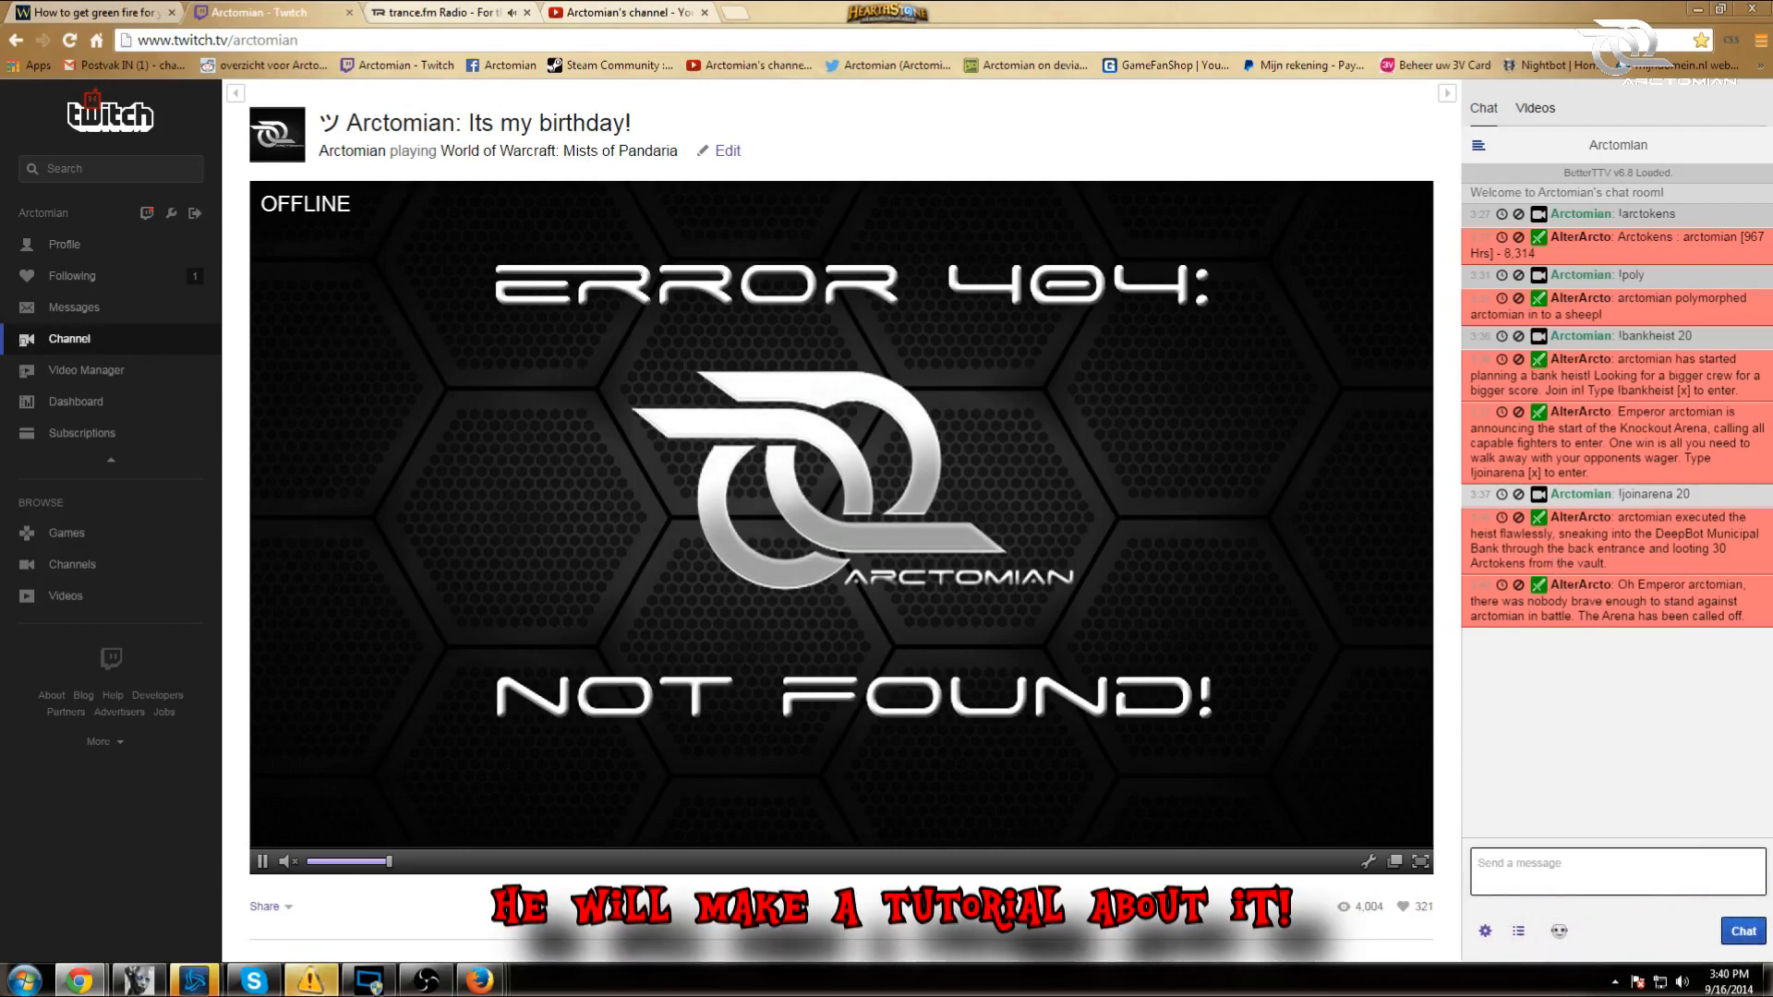
{"action": "left_click_drag", "start_coordinate": [1695, 551], "coordinate": [1554, 564]}
{"action": "left_click", "coordinate": [1622, 562]}
{"action": "left_click", "coordinate": [1553, 563]}
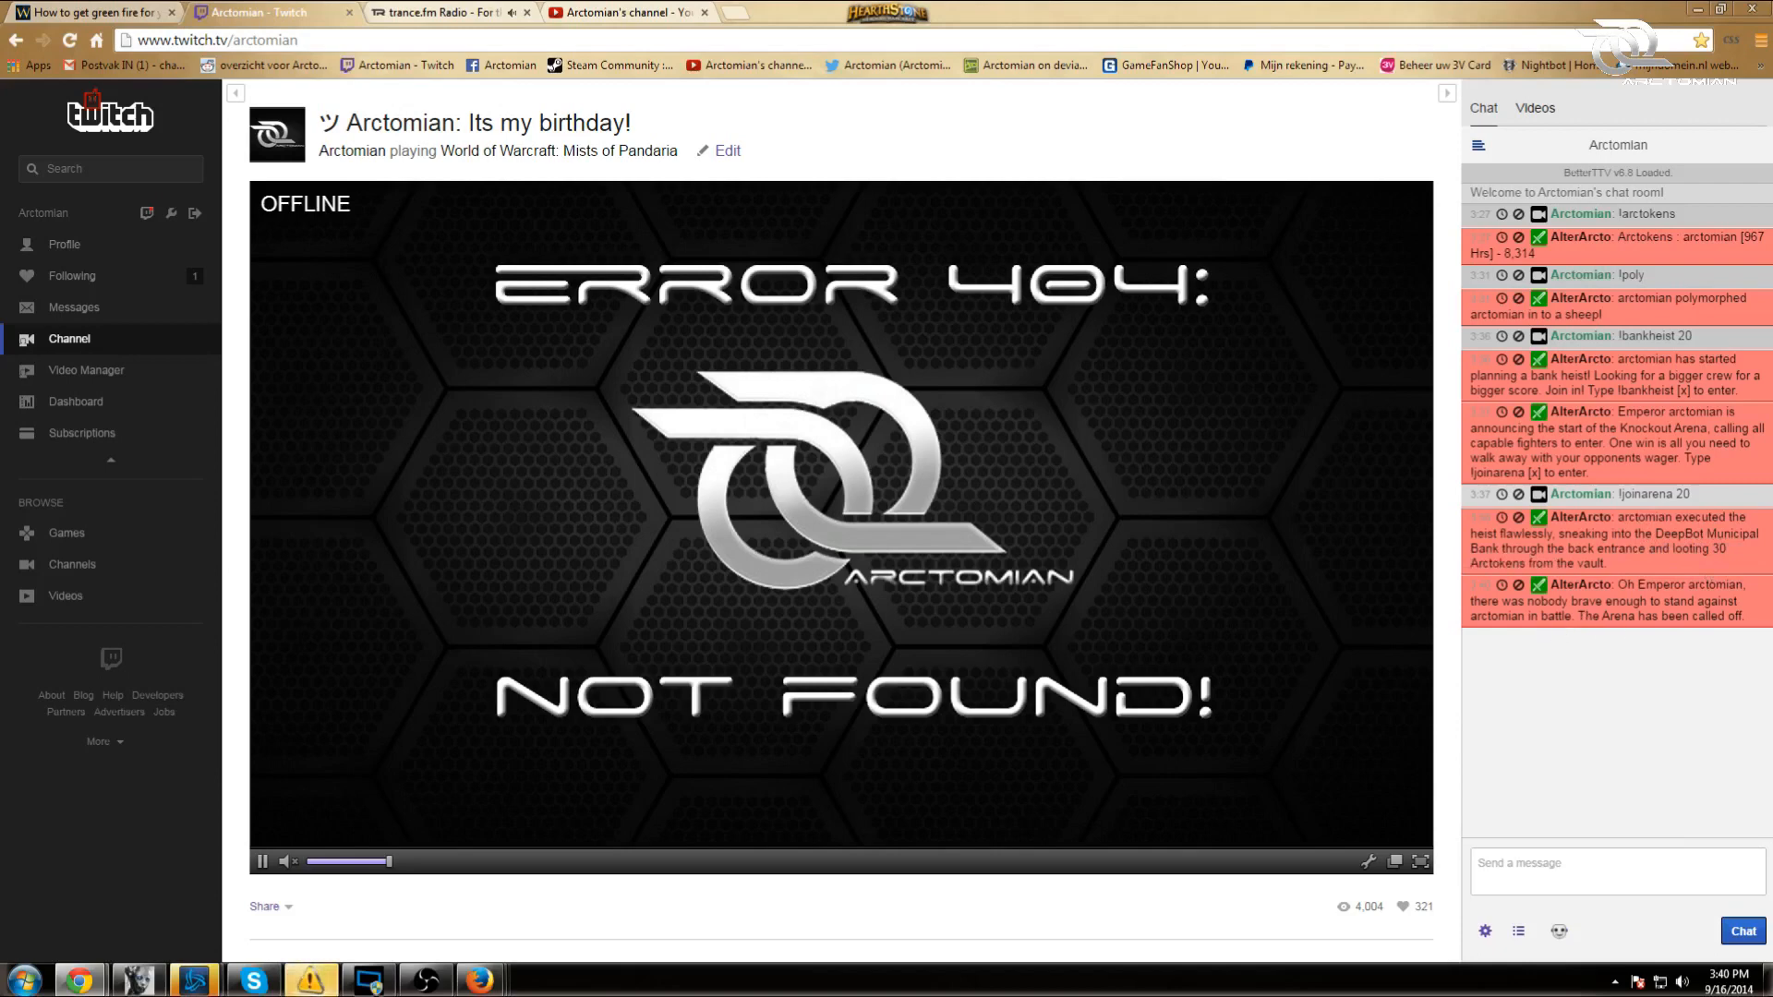
{"action": "left_click", "coordinate": [1600, 872]}
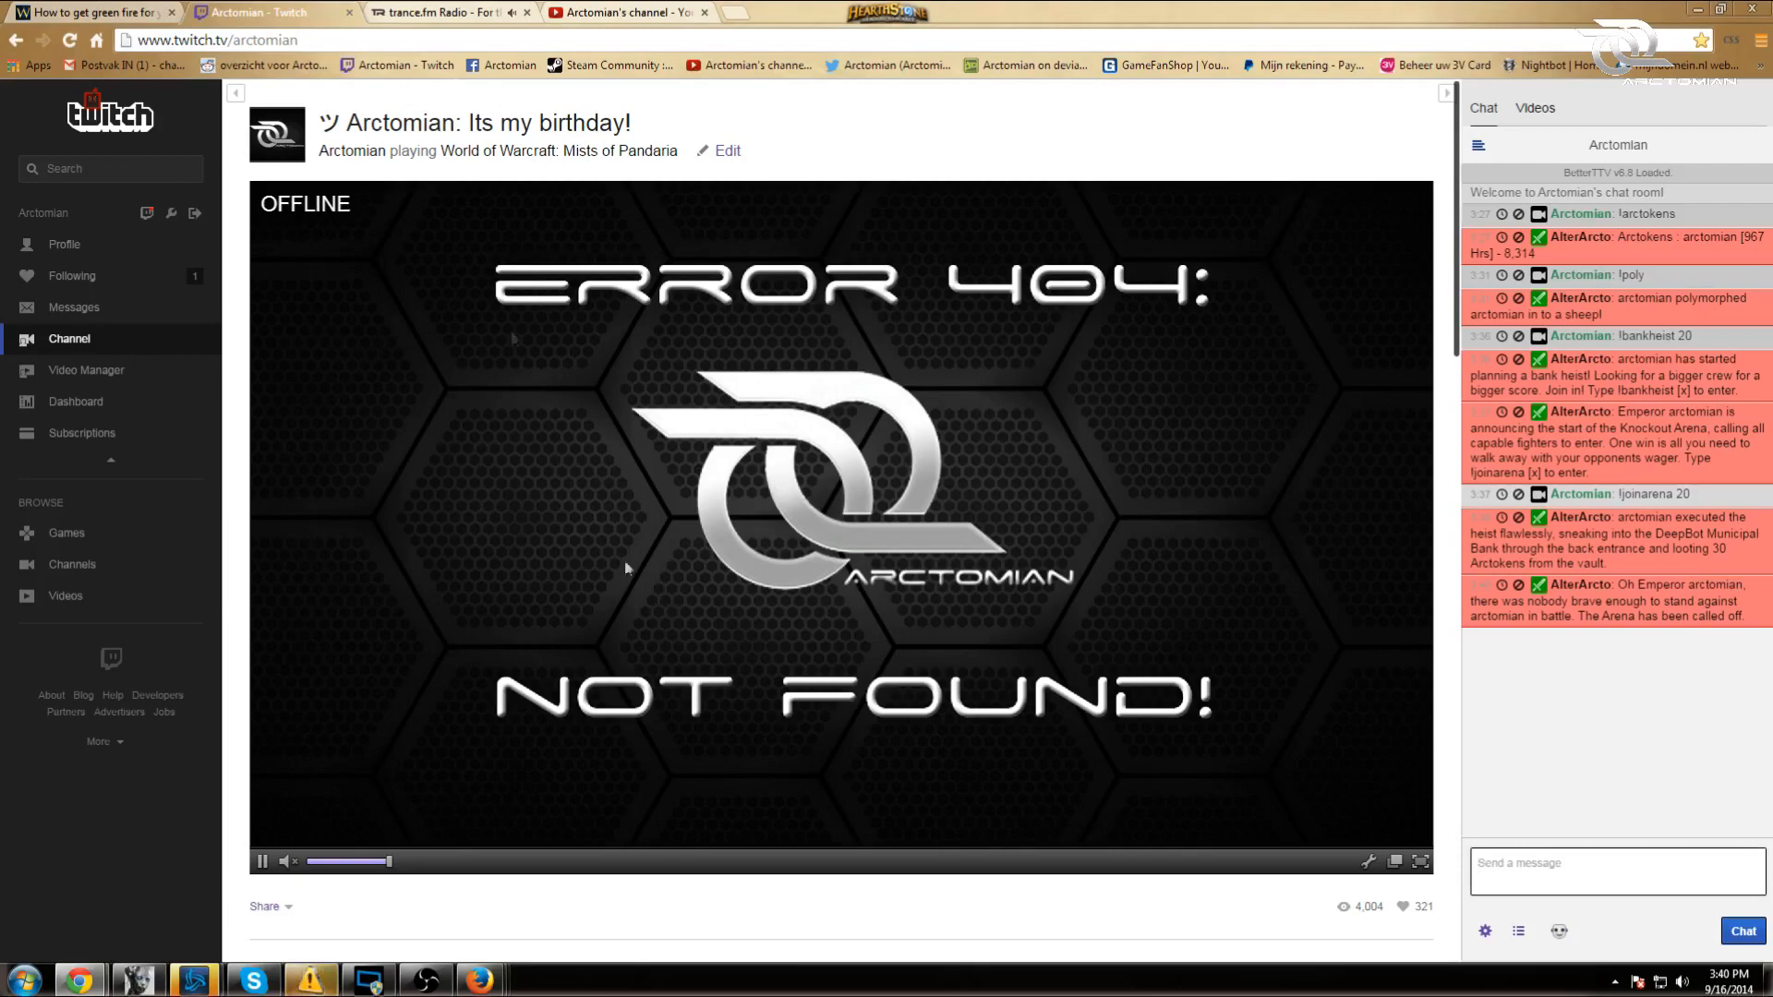
- Minimize Chrome, switch to Firefox and bring up the Arctutorial Twitch channel page
{"action": "left_click", "coordinate": [1698, 8]}
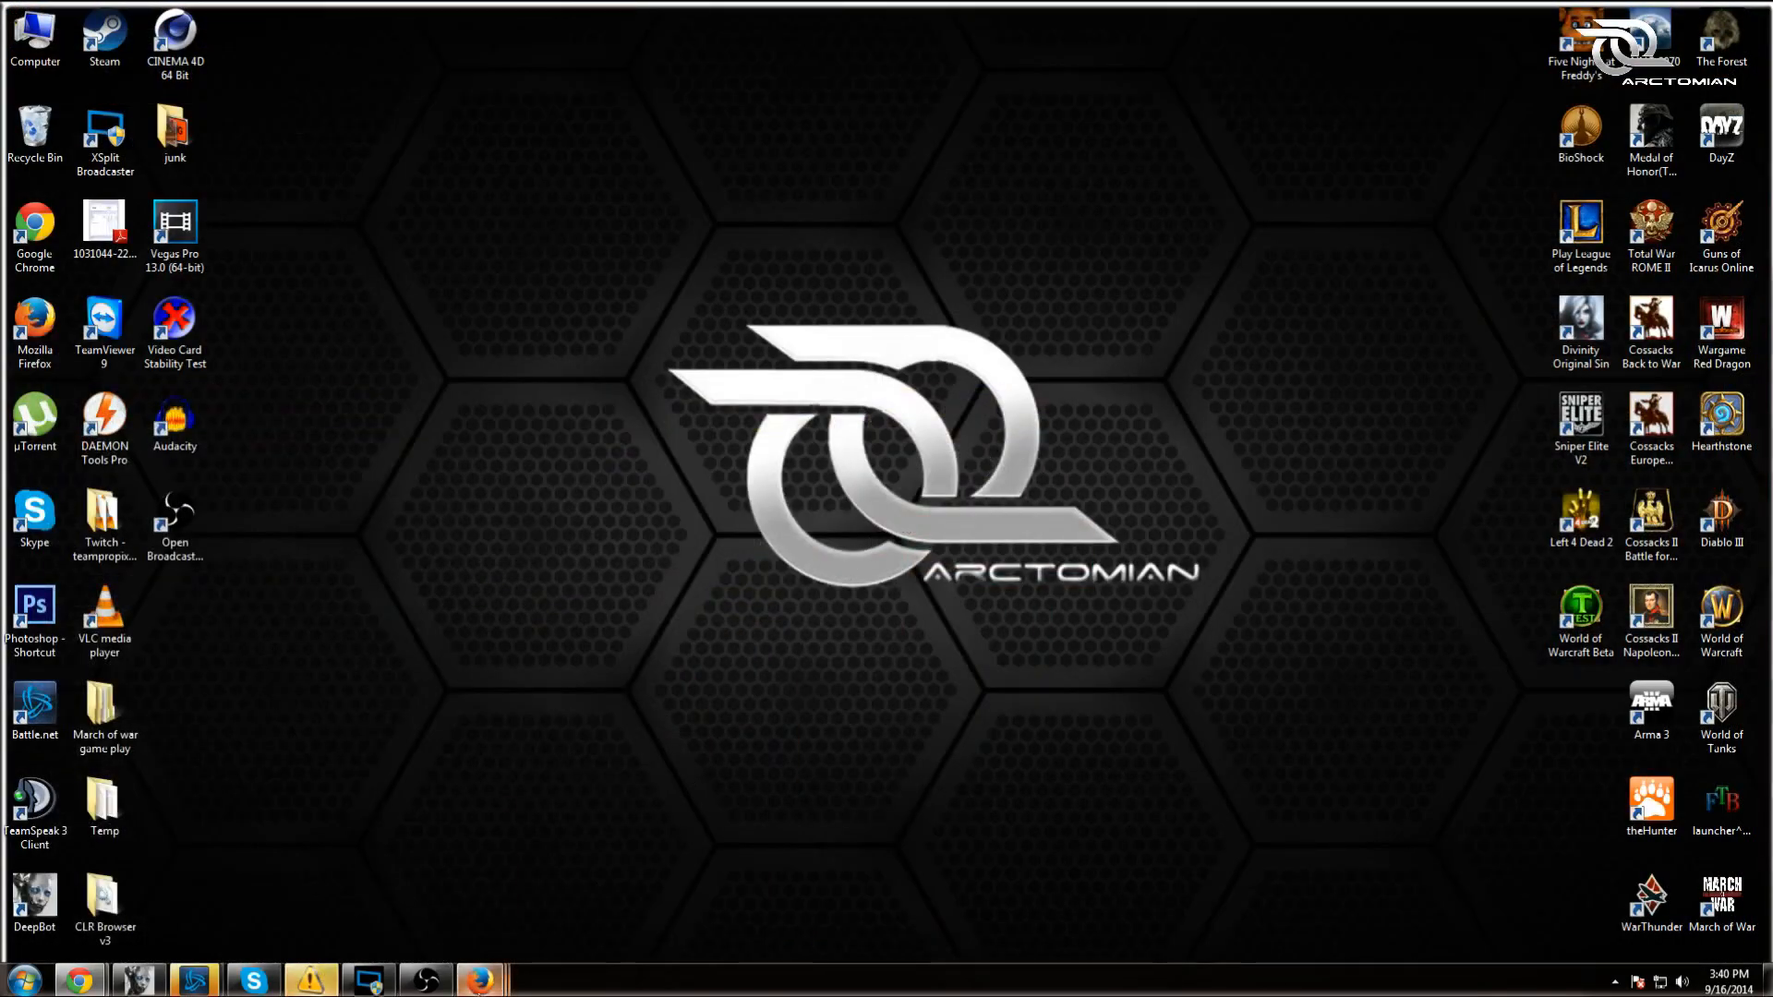
{"action": "mouse_move", "coordinate": [479, 980]}
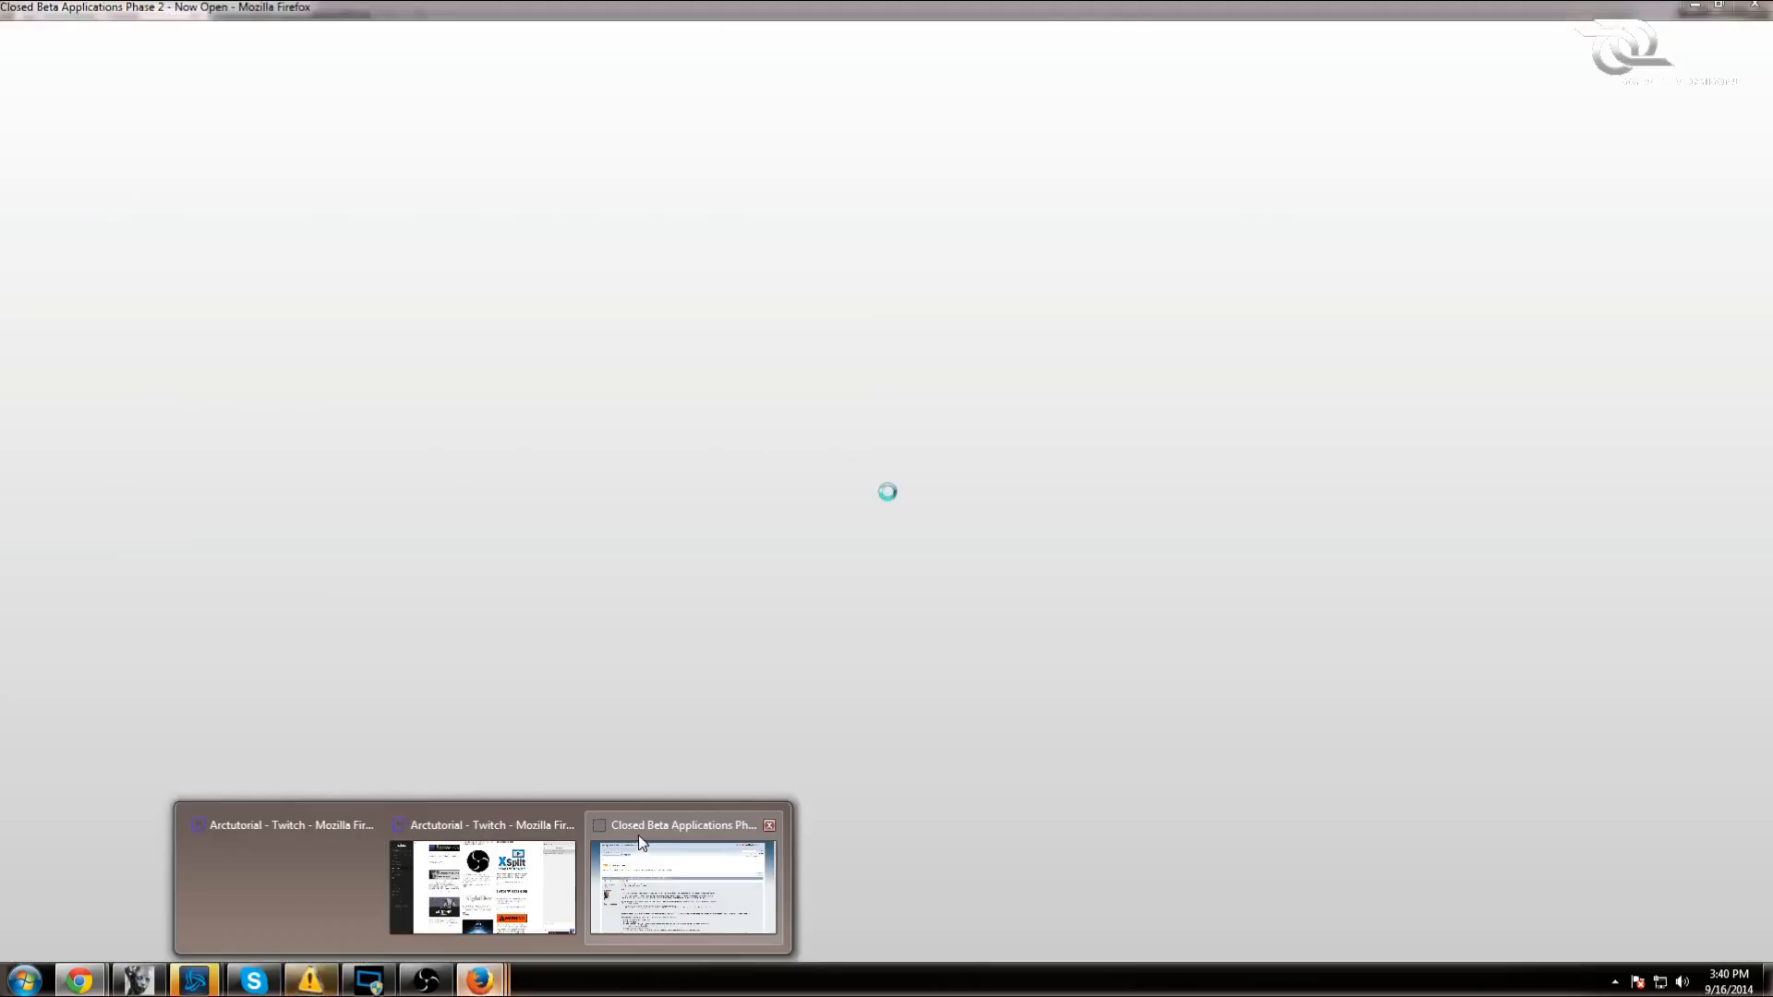
{"action": "left_click", "coordinate": [639, 835]}
{"action": "left_click", "coordinate": [387, 15]}
- Examine the Arctutorial channel page's banner and information panels, including the Deepbot, Nightbot, OBS, XSplit, NightDev, Top Streamers, Twitchalerts and copyright warning sections
{"action": "scroll", "coordinate": [825, 324], "scroll_direction": "down", "scroll_amount": 3}
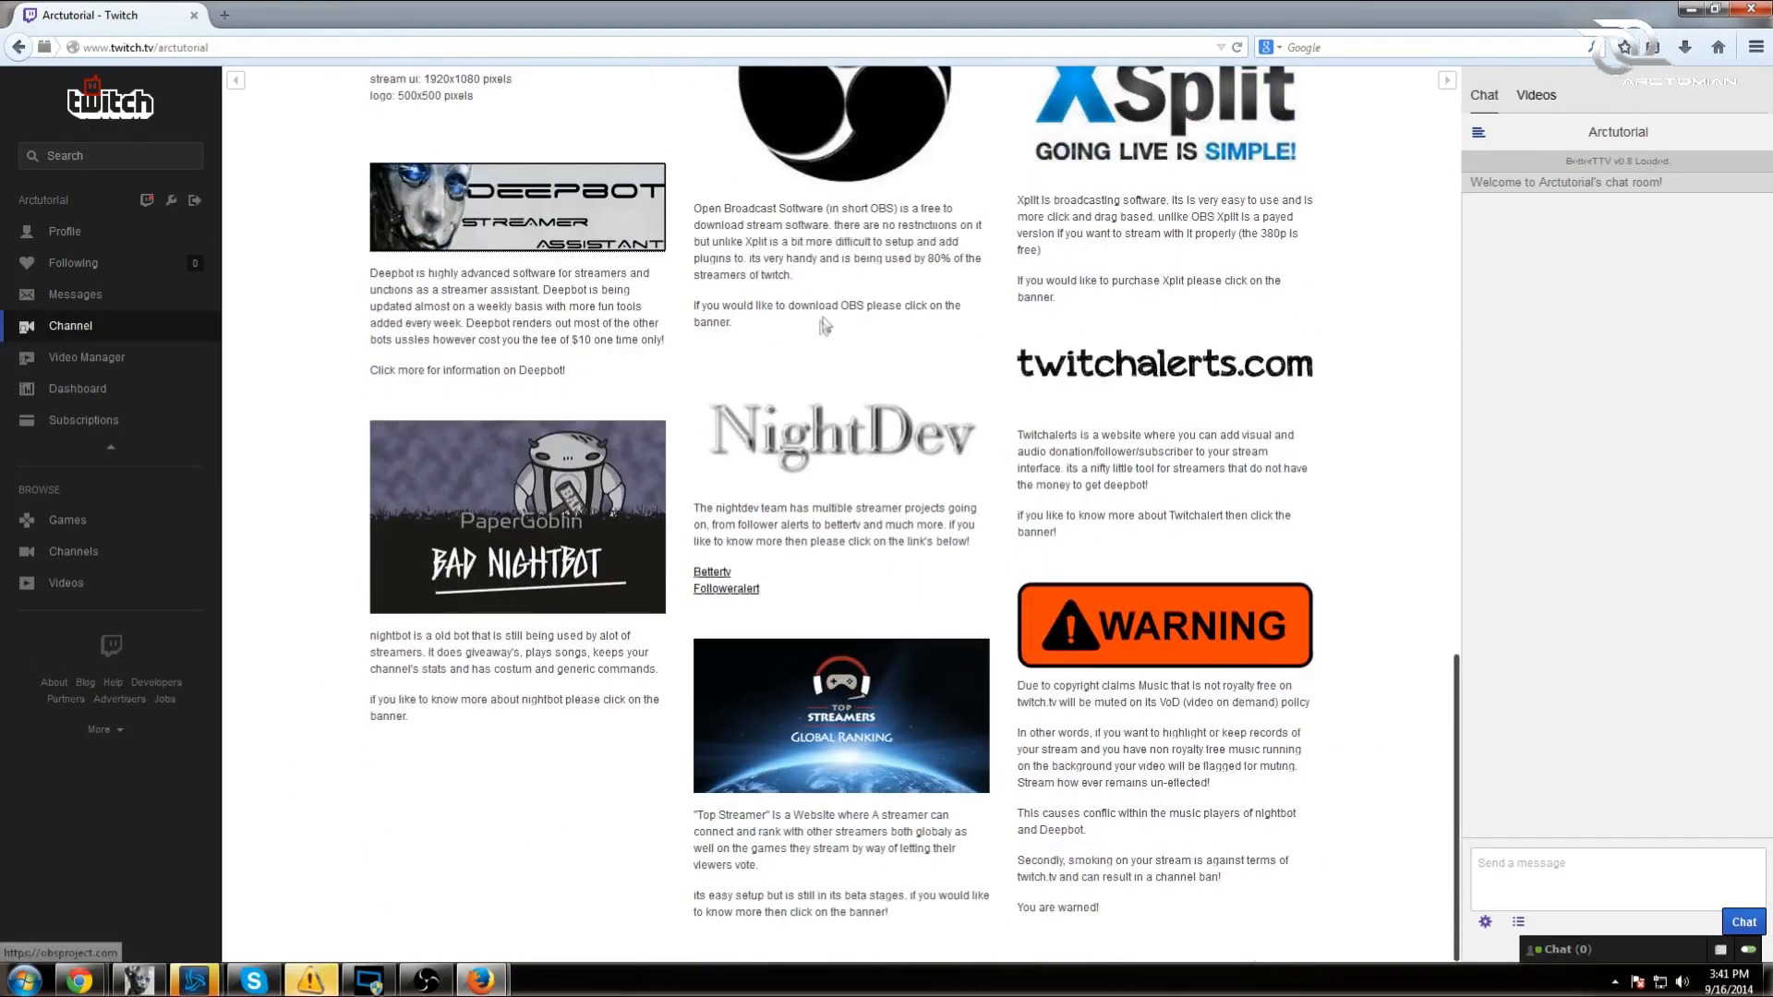
{"action": "scroll", "coordinate": [817, 323], "scroll_direction": "up", "scroll_amount": 5}
{"action": "scroll", "coordinate": [816, 325], "scroll_direction": "up", "scroll_amount": 6}
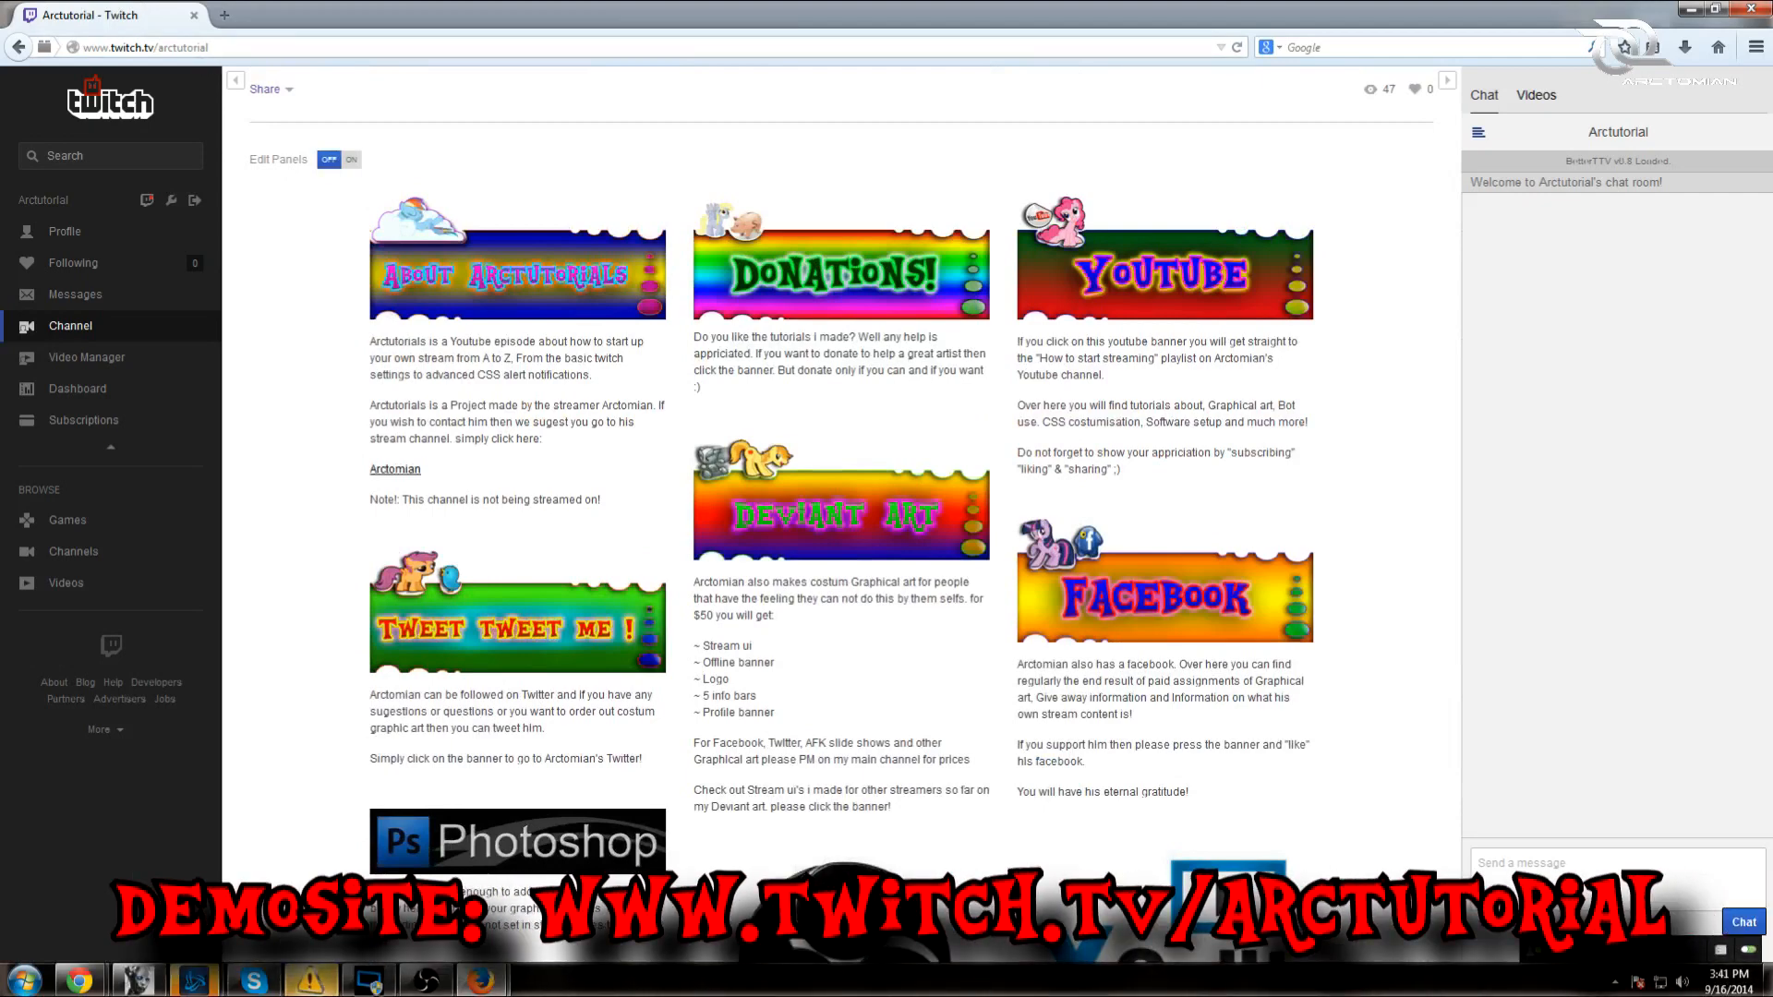
{"action": "scroll", "coordinate": [767, 473], "scroll_direction": "down", "scroll_amount": 3}
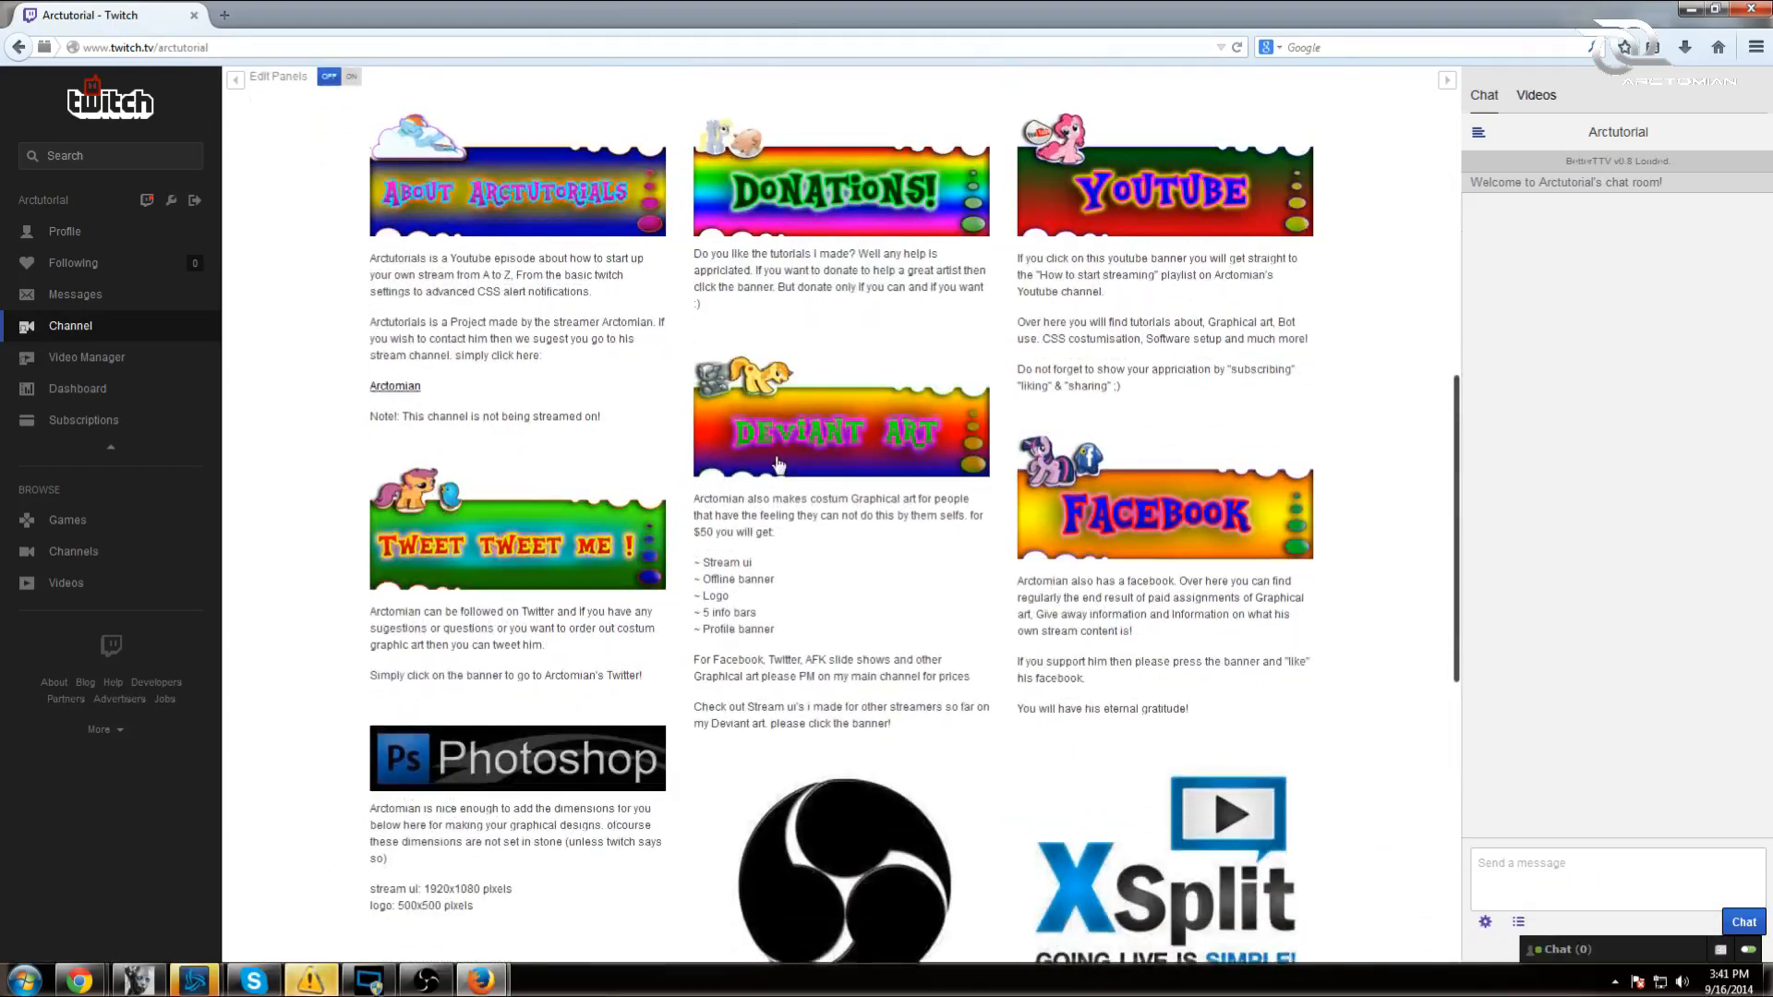
{"action": "scroll", "coordinate": [767, 473], "scroll_direction": "down", "scroll_amount": 2}
{"action": "scroll", "coordinate": [499, 744], "scroll_direction": "down", "scroll_amount": 2}
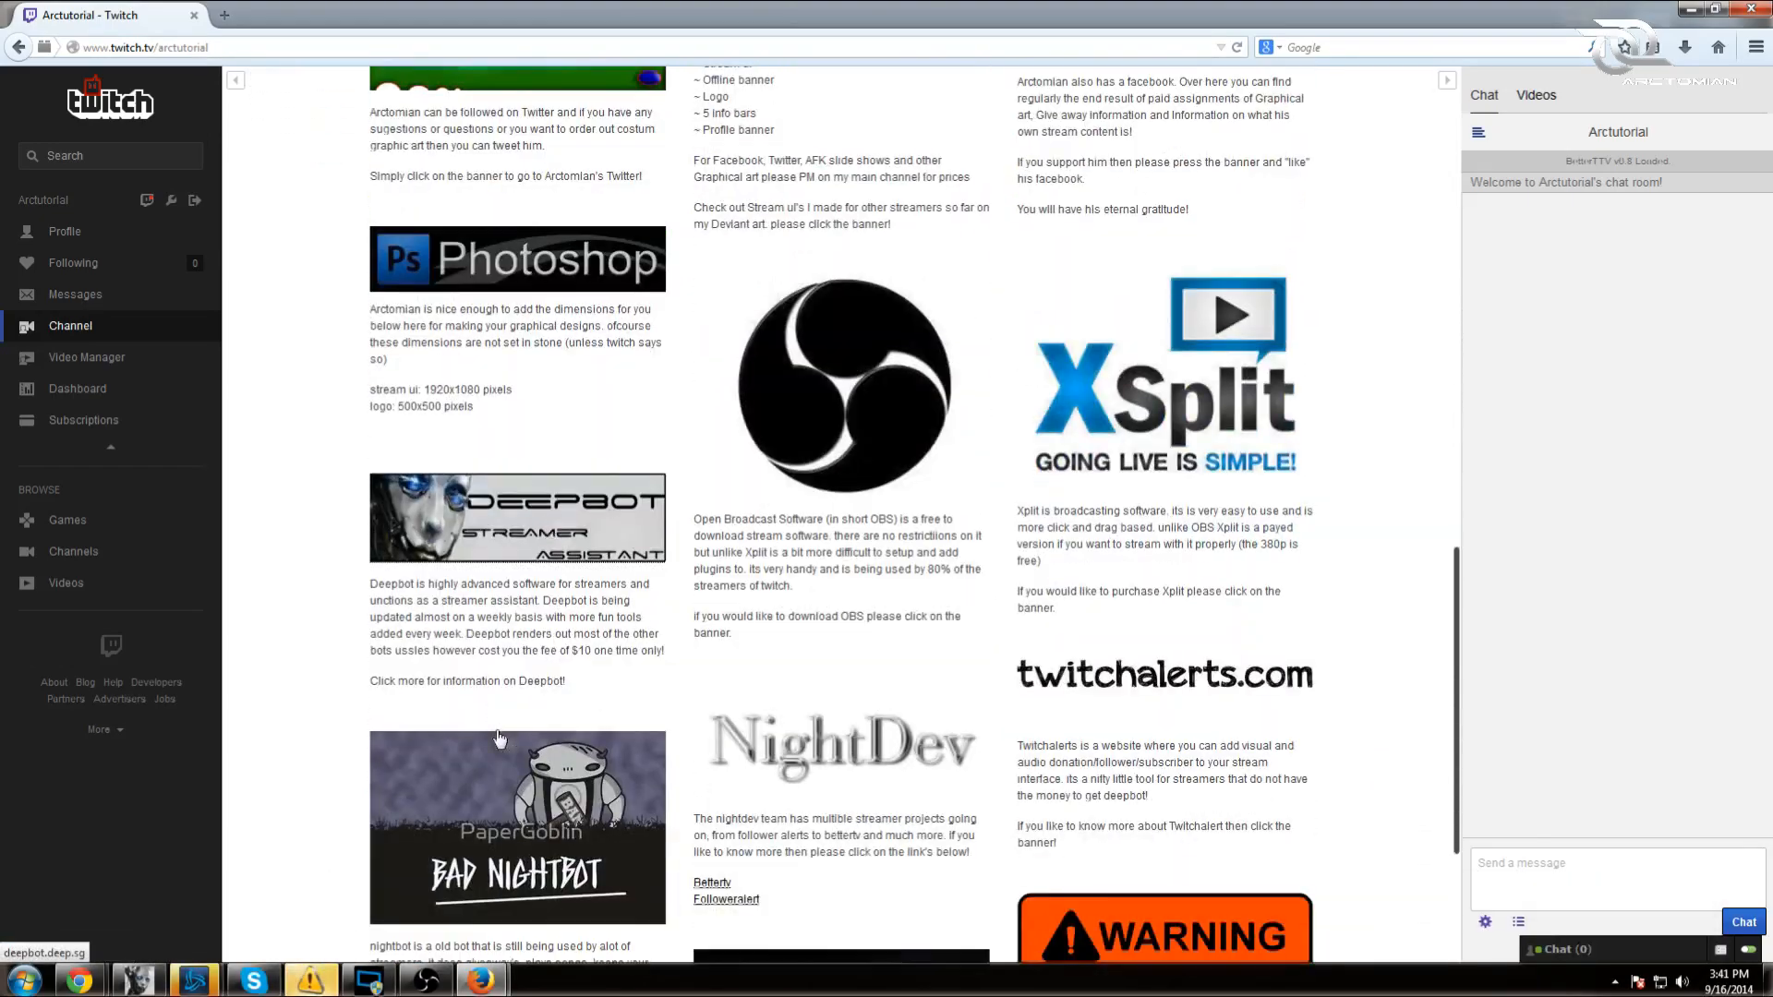
{"action": "scroll", "coordinate": [643, 573], "scroll_direction": "down", "scroll_amount": 2}
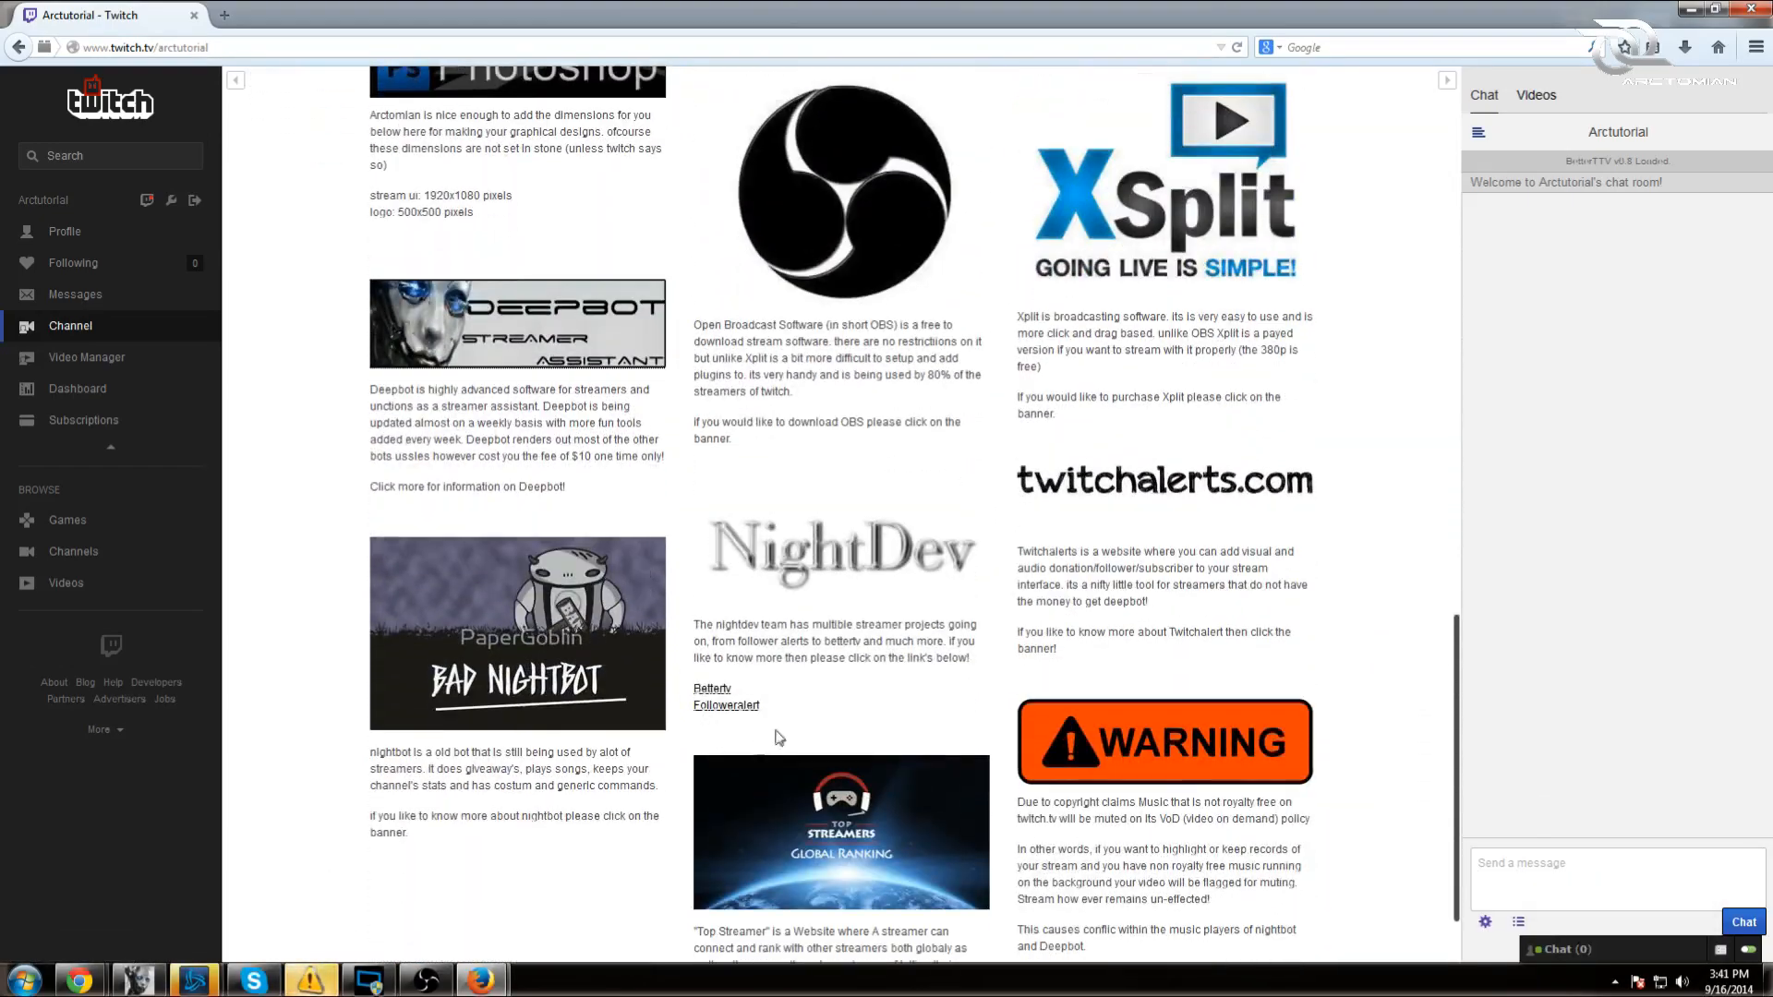
{"action": "scroll", "coordinate": [827, 774], "scroll_direction": "down", "scroll_amount": 1}
{"action": "scroll", "coordinate": [827, 775], "scroll_direction": "up", "scroll_amount": 2}
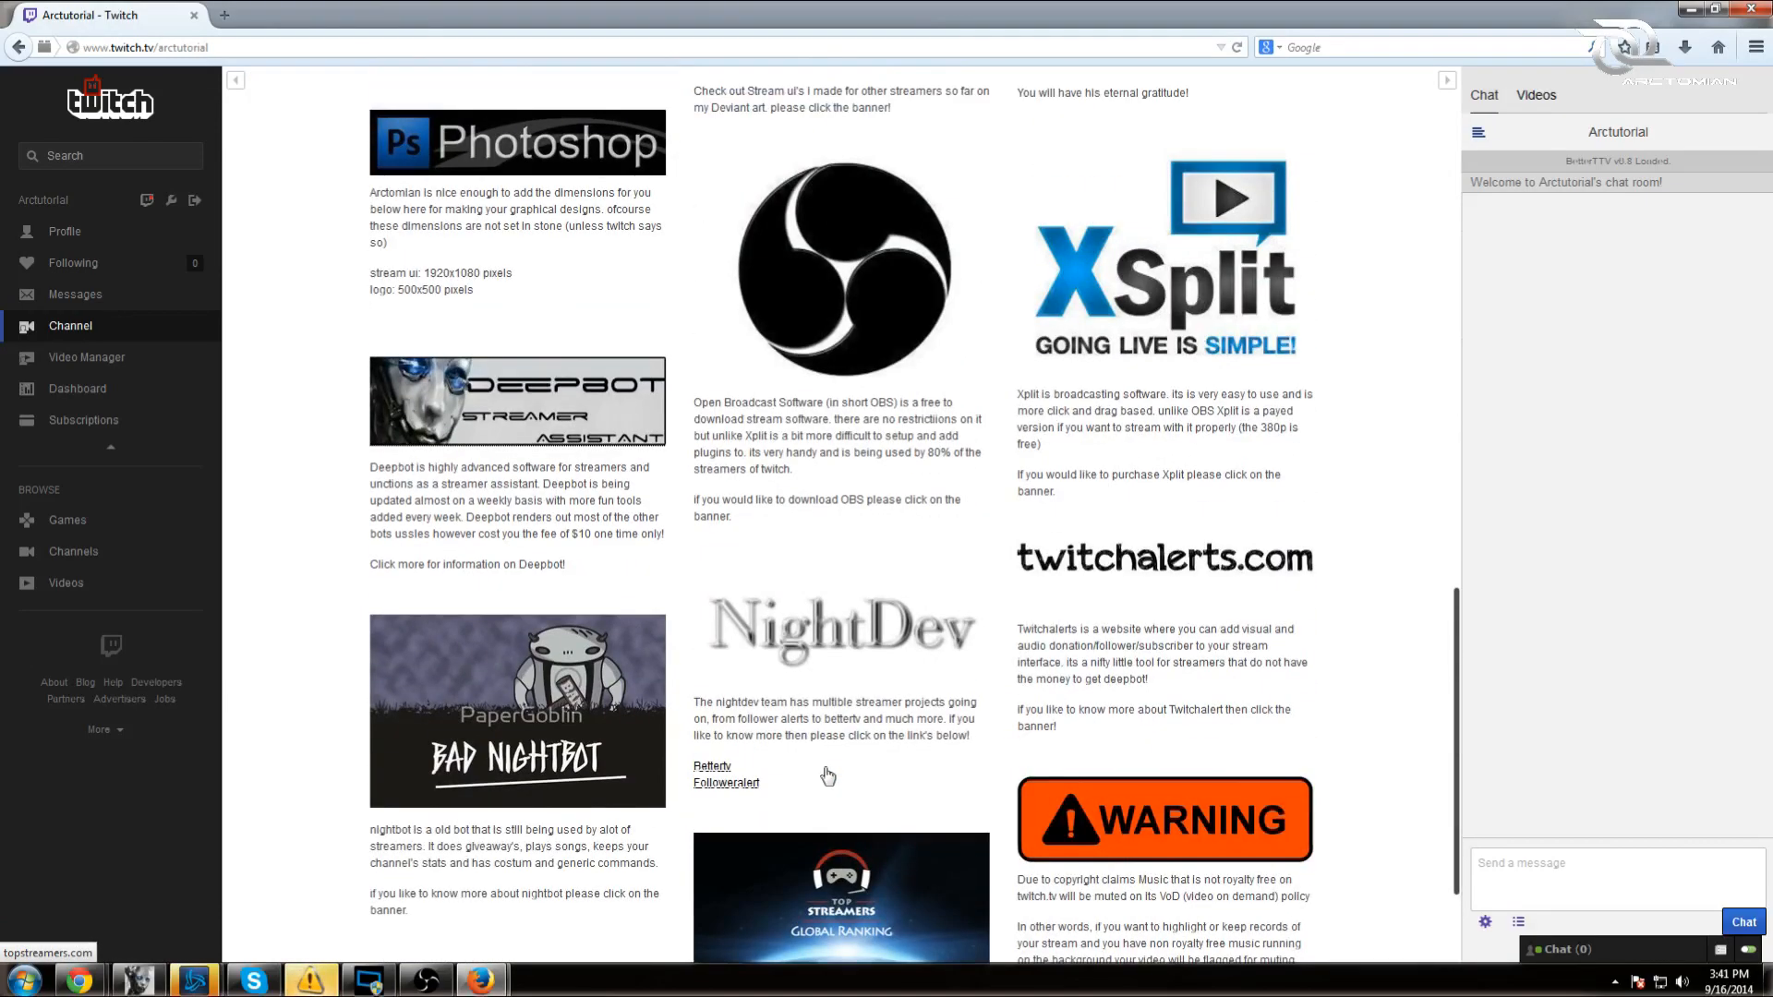
{"action": "scroll", "coordinate": [827, 775], "scroll_direction": "up", "scroll_amount": 3}
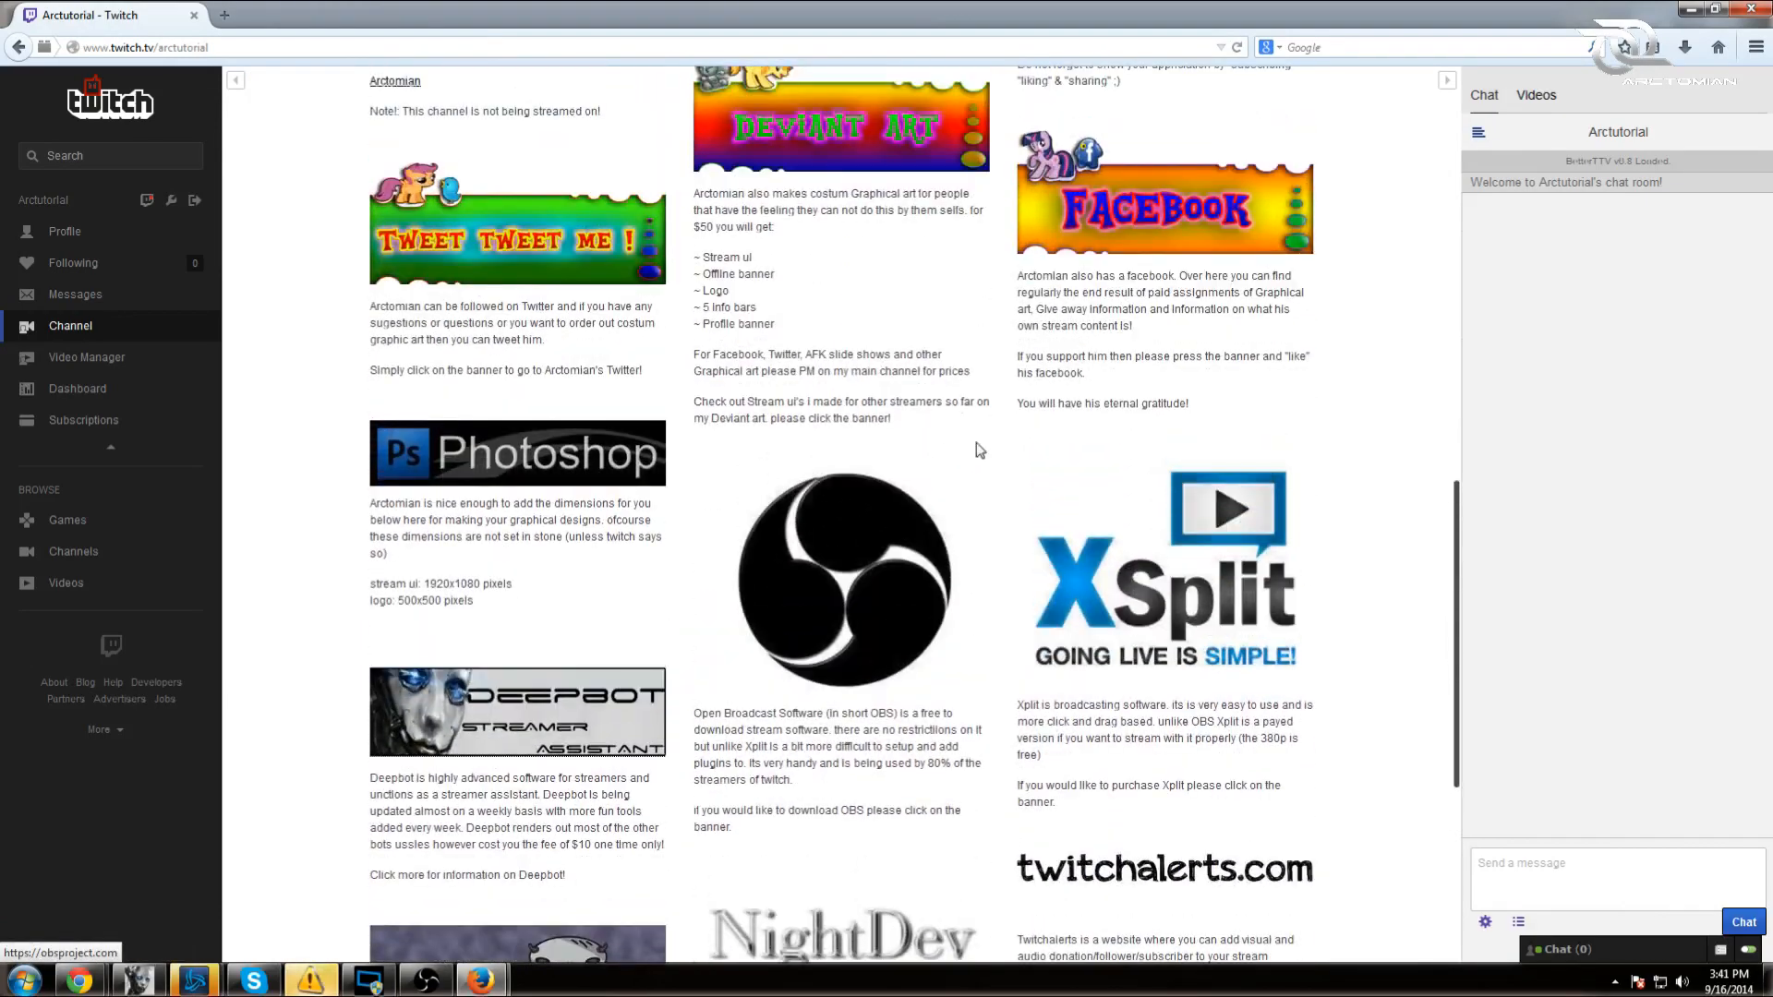
{"action": "scroll", "coordinate": [952, 585], "scroll_direction": "down", "scroll_amount": 1}
{"action": "scroll", "coordinate": [952, 585], "scroll_direction": "down", "scroll_amount": 3}
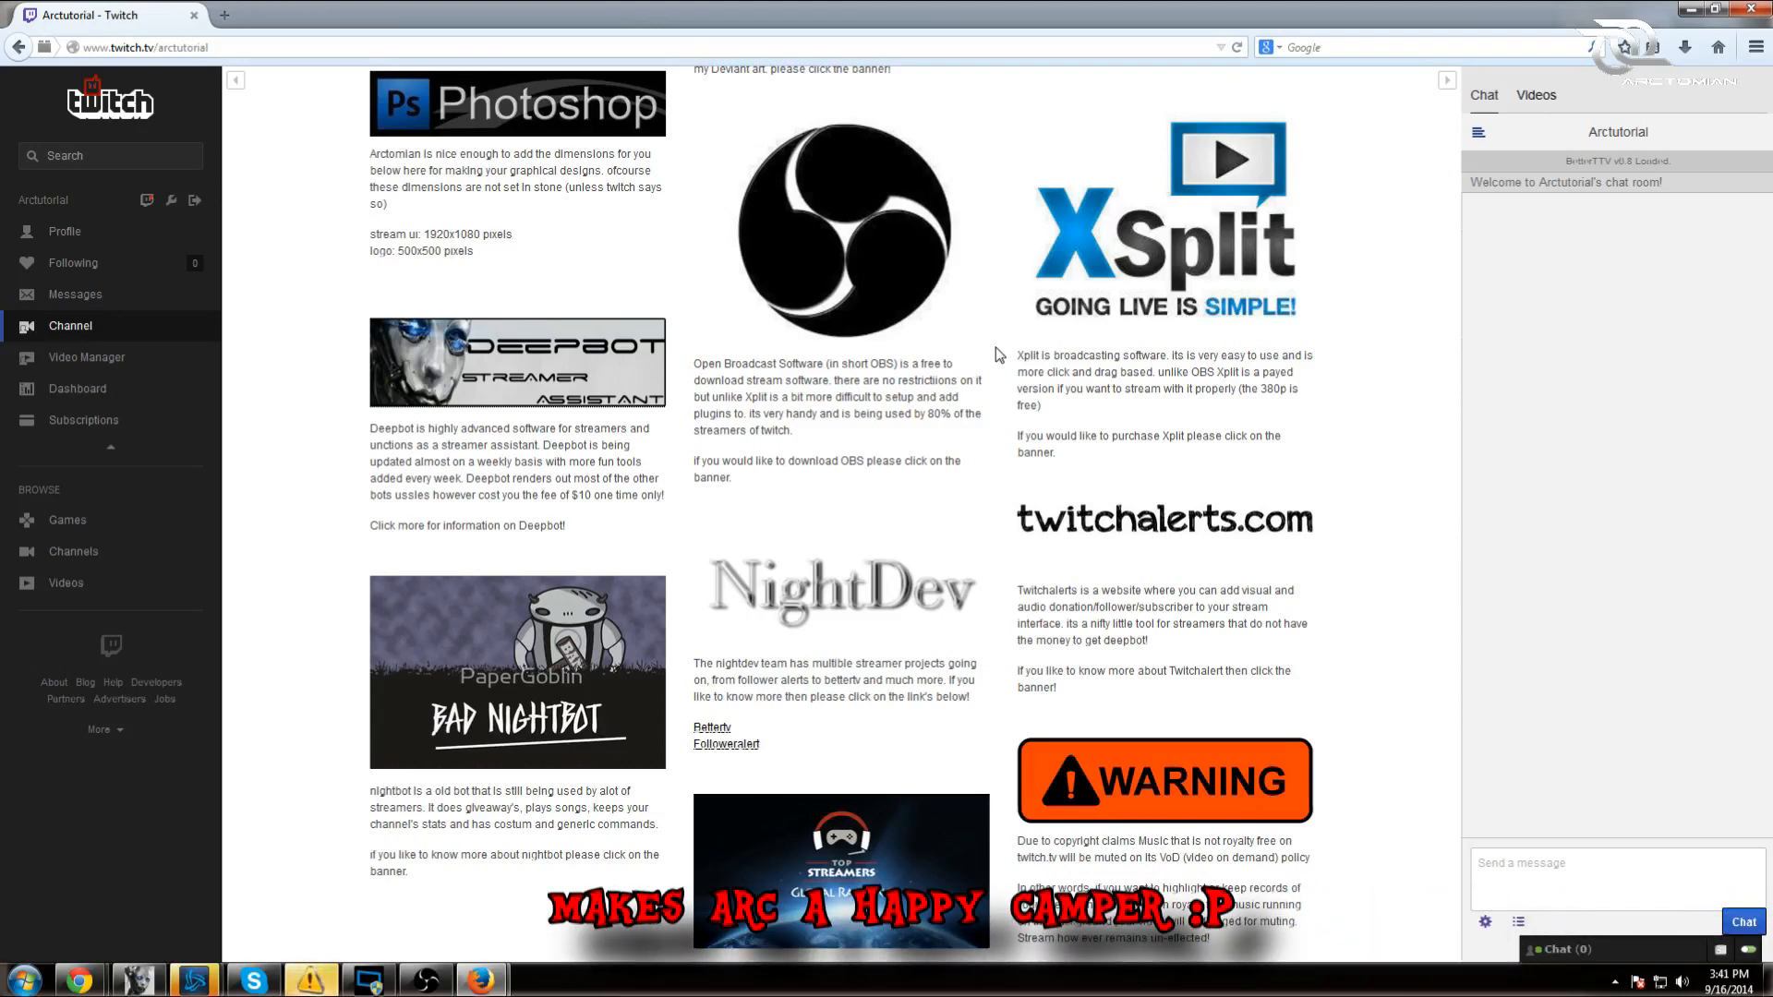
{"action": "scroll", "coordinate": [1035, 730], "scroll_direction": "up", "scroll_amount": 3}
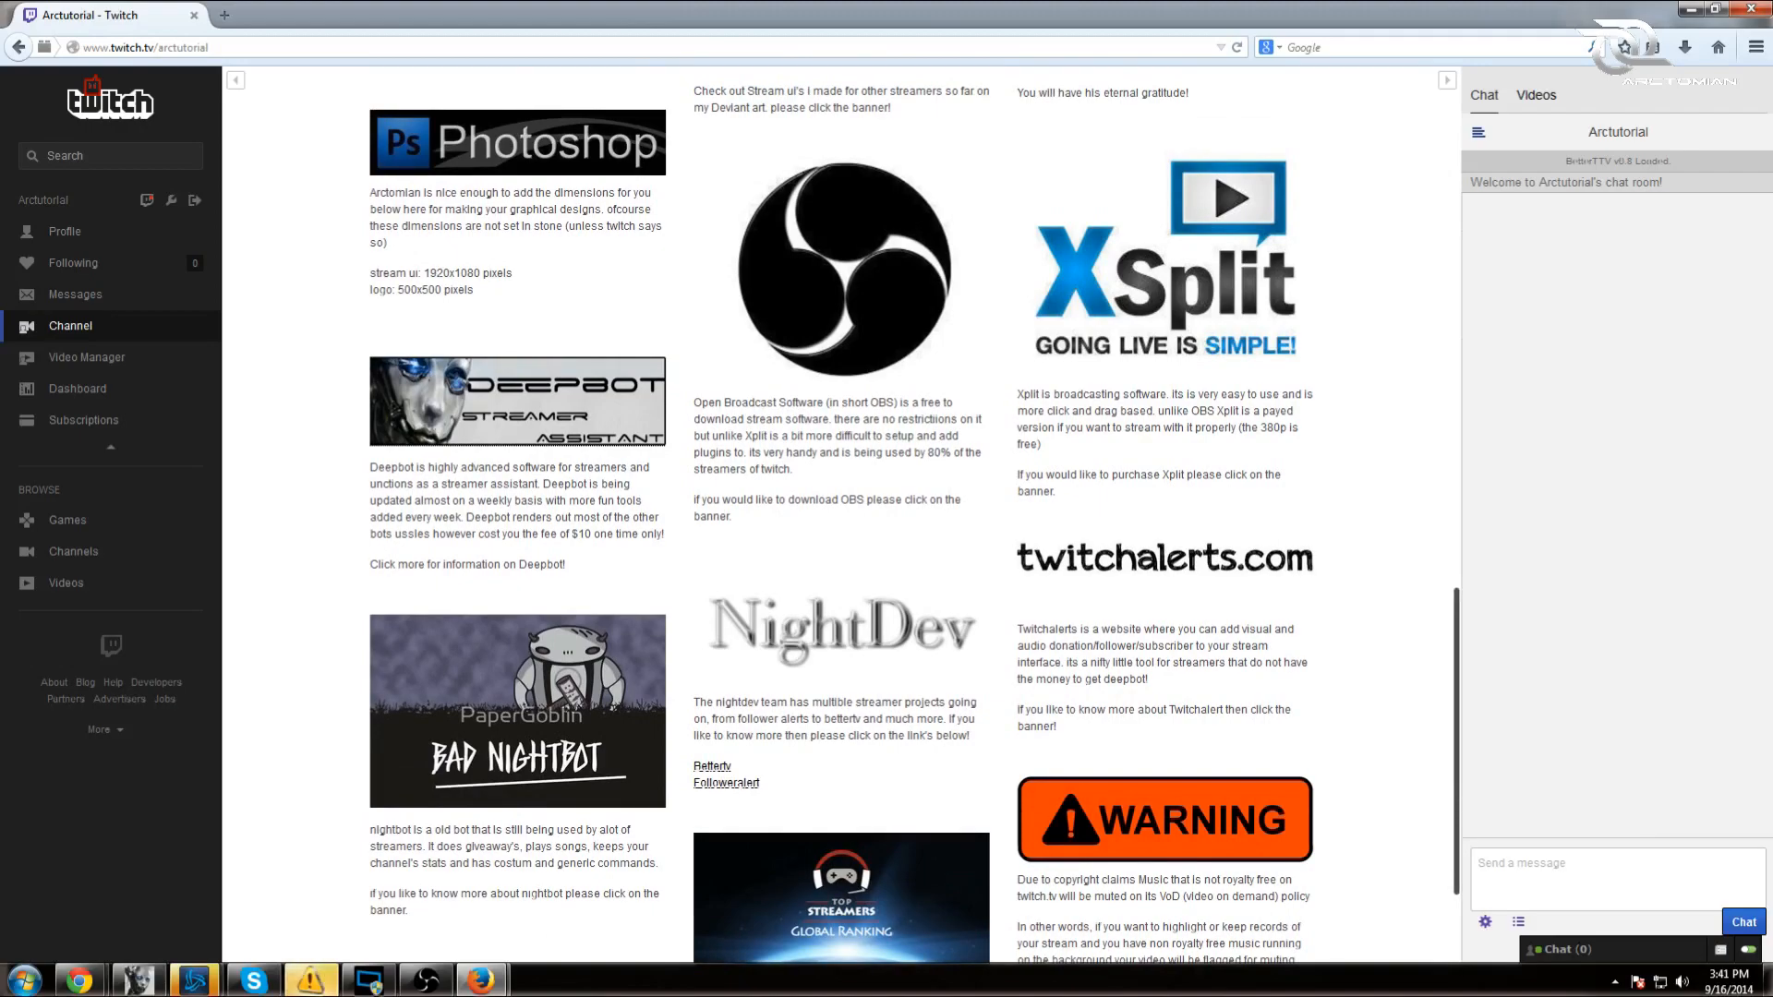
{"action": "scroll", "coordinate": [1058, 504], "scroll_direction": "down", "scroll_amount": 6}
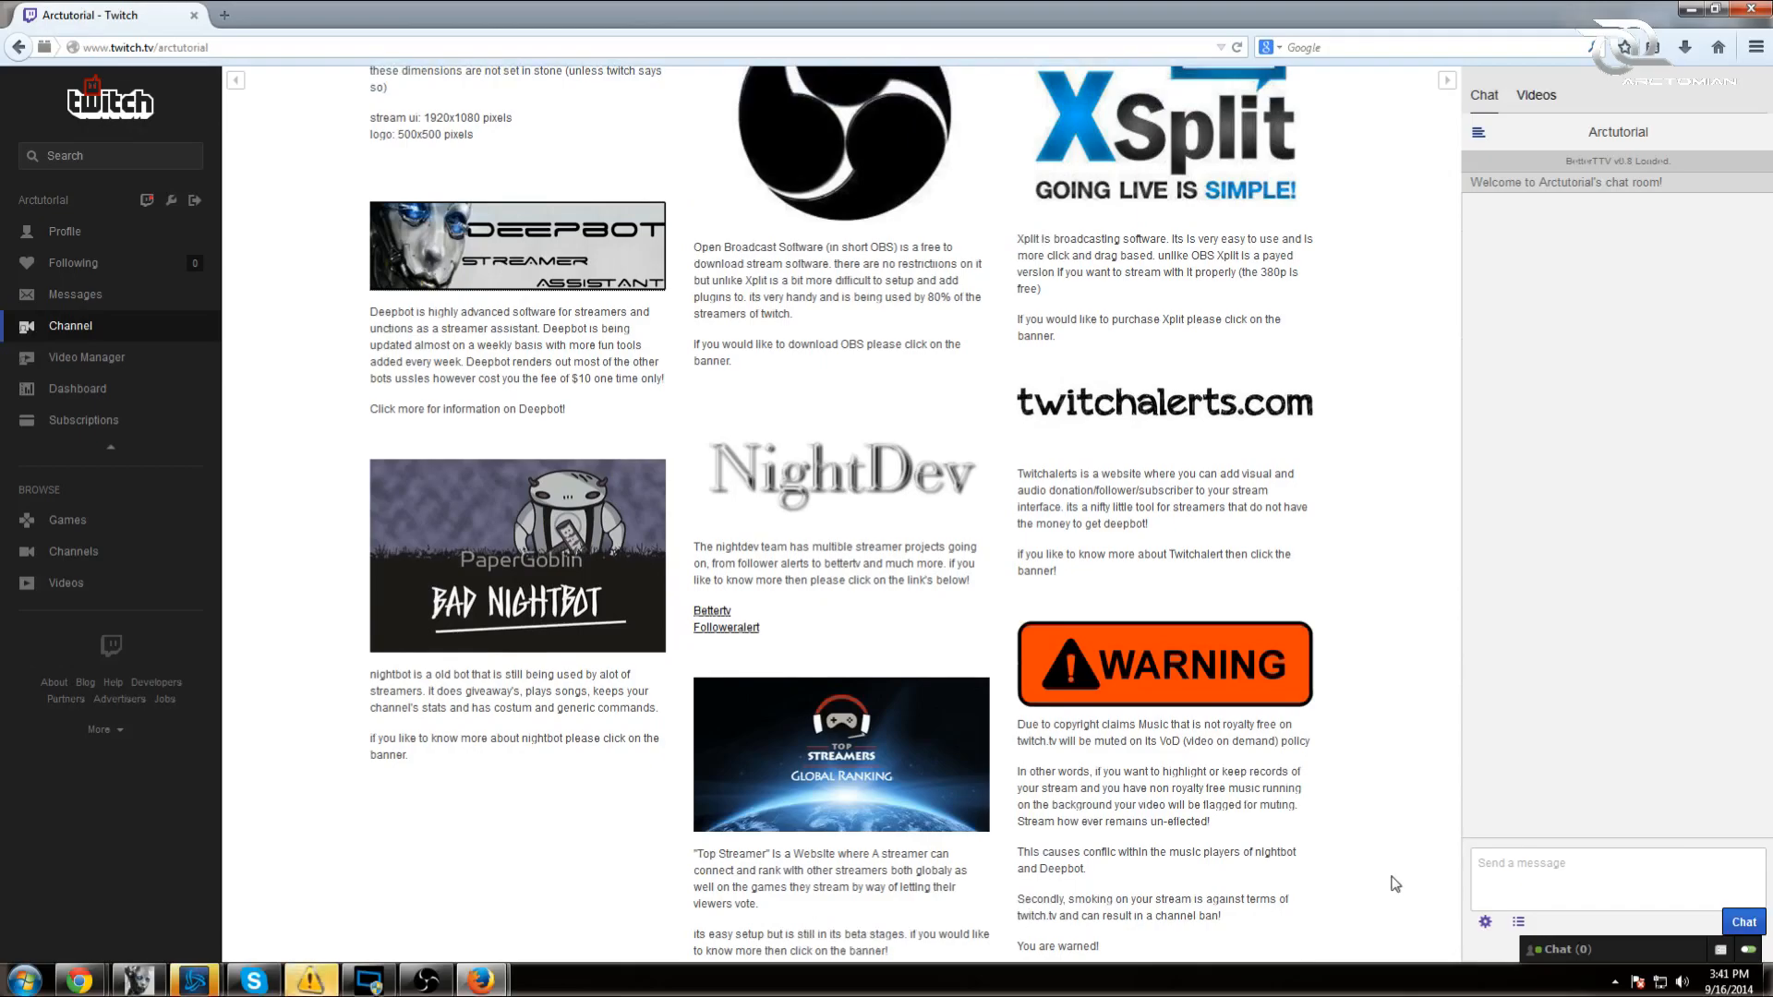
{"action": "scroll", "coordinate": [1376, 896], "scroll_direction": "up", "scroll_amount": 6}
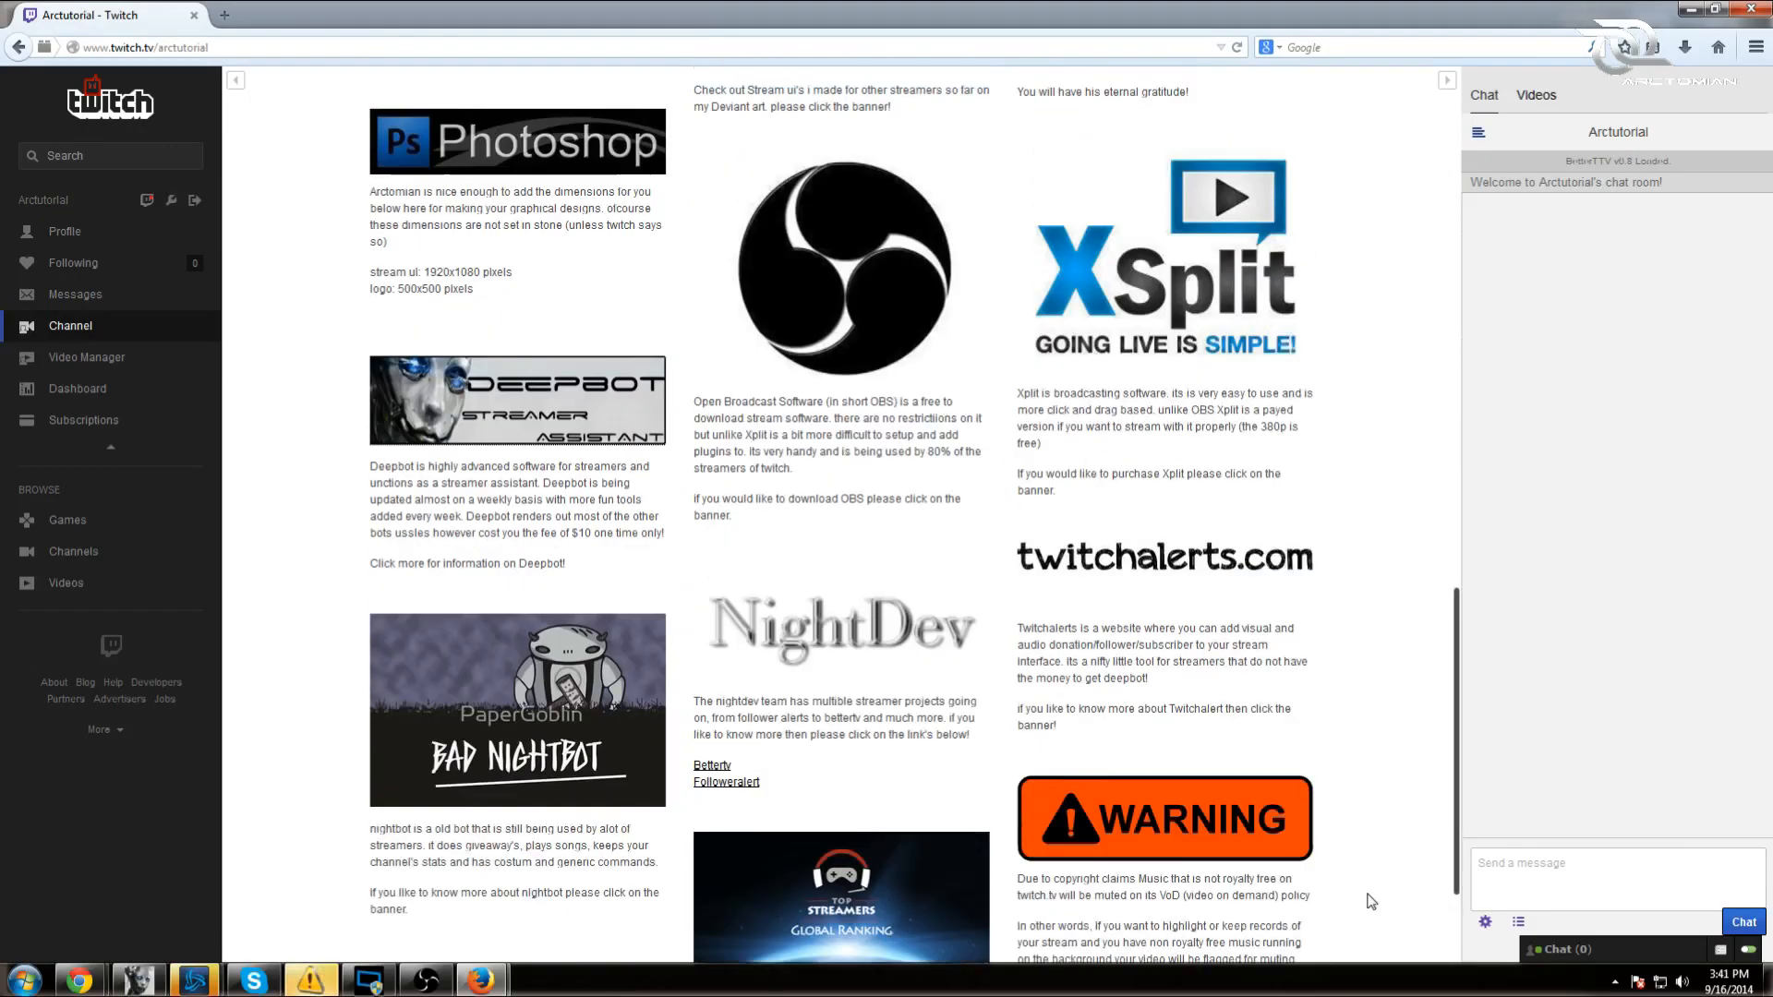
{"action": "scroll", "coordinate": [1372, 902], "scroll_direction": "up", "scroll_amount": 8}
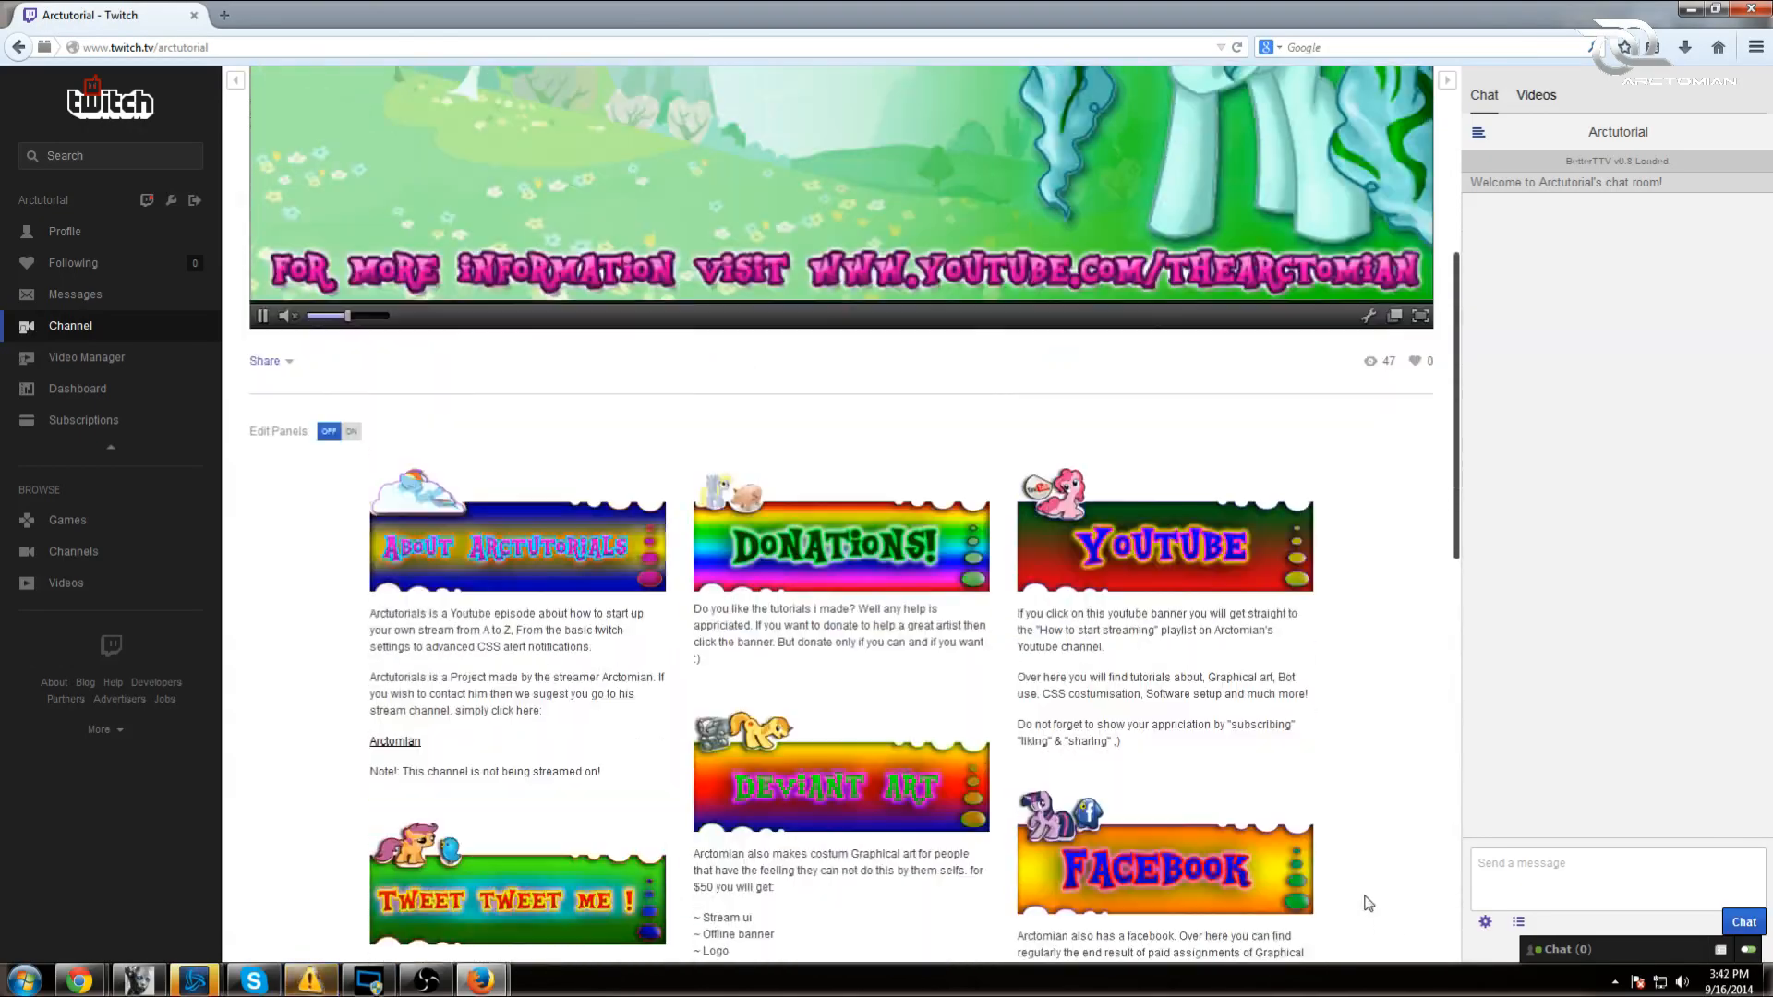
{"action": "scroll", "coordinate": [1366, 905], "scroll_direction": "up", "scroll_amount": 2}
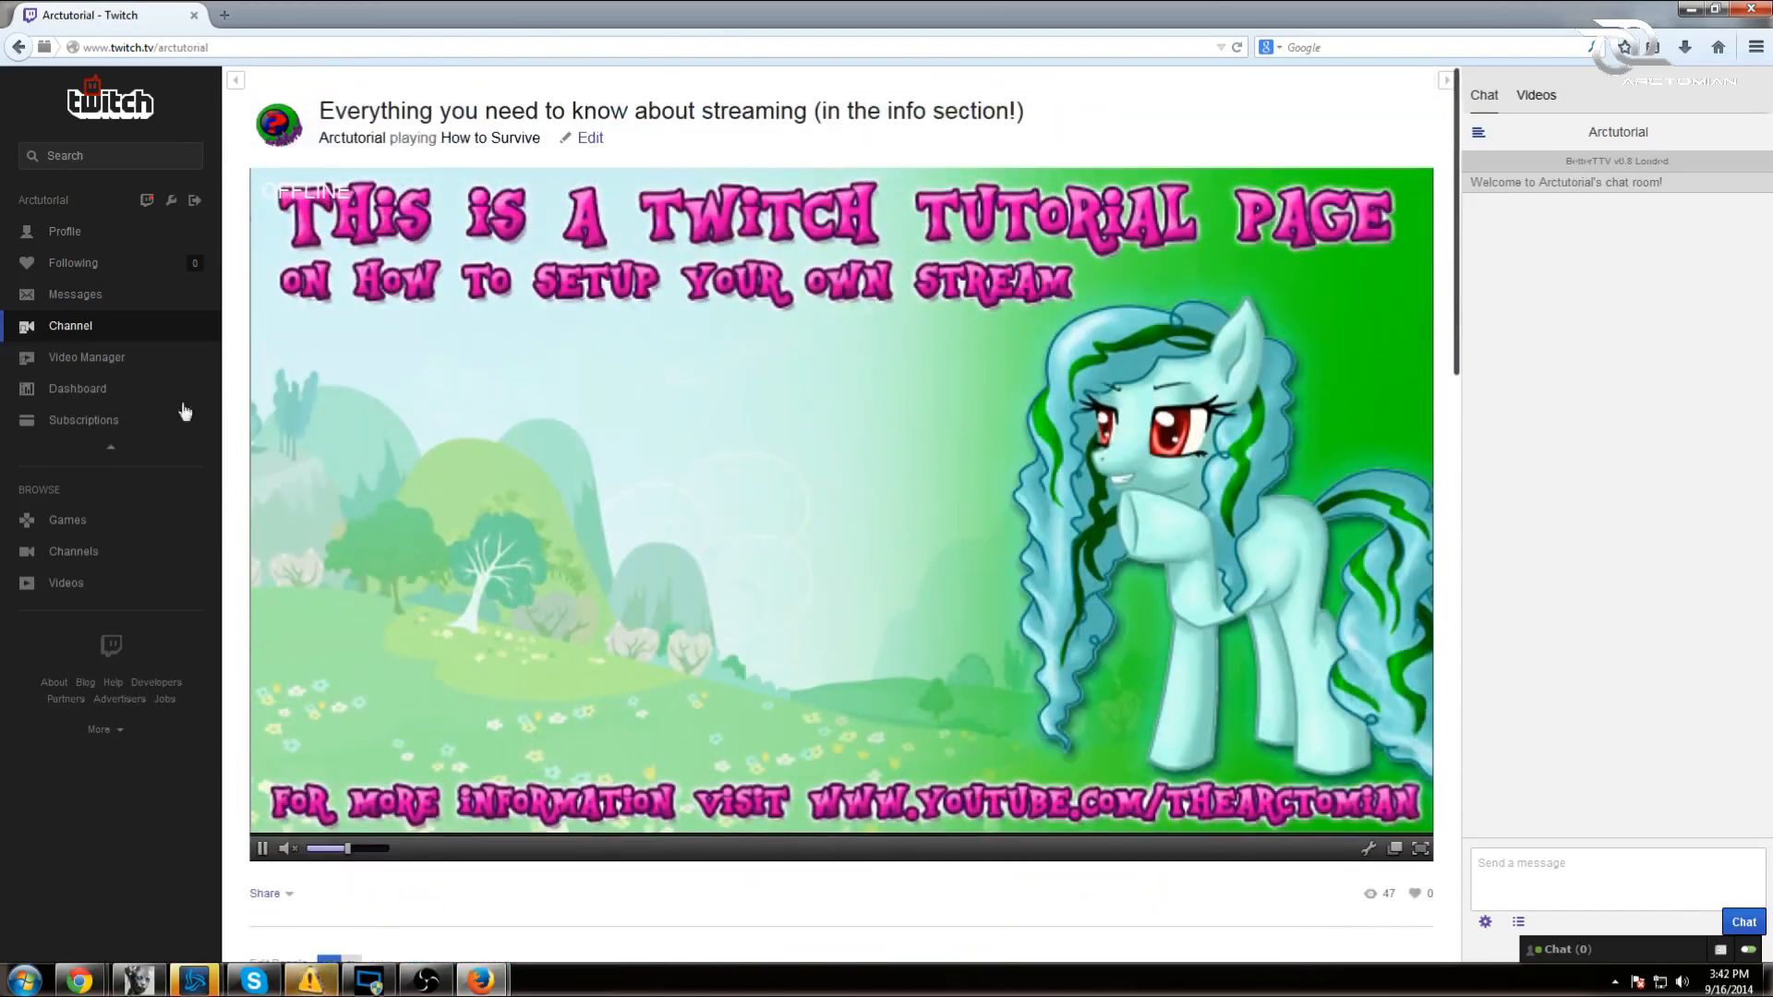
{"action": "scroll", "coordinate": [1142, 401], "scroll_direction": "down", "scroll_amount": 8}
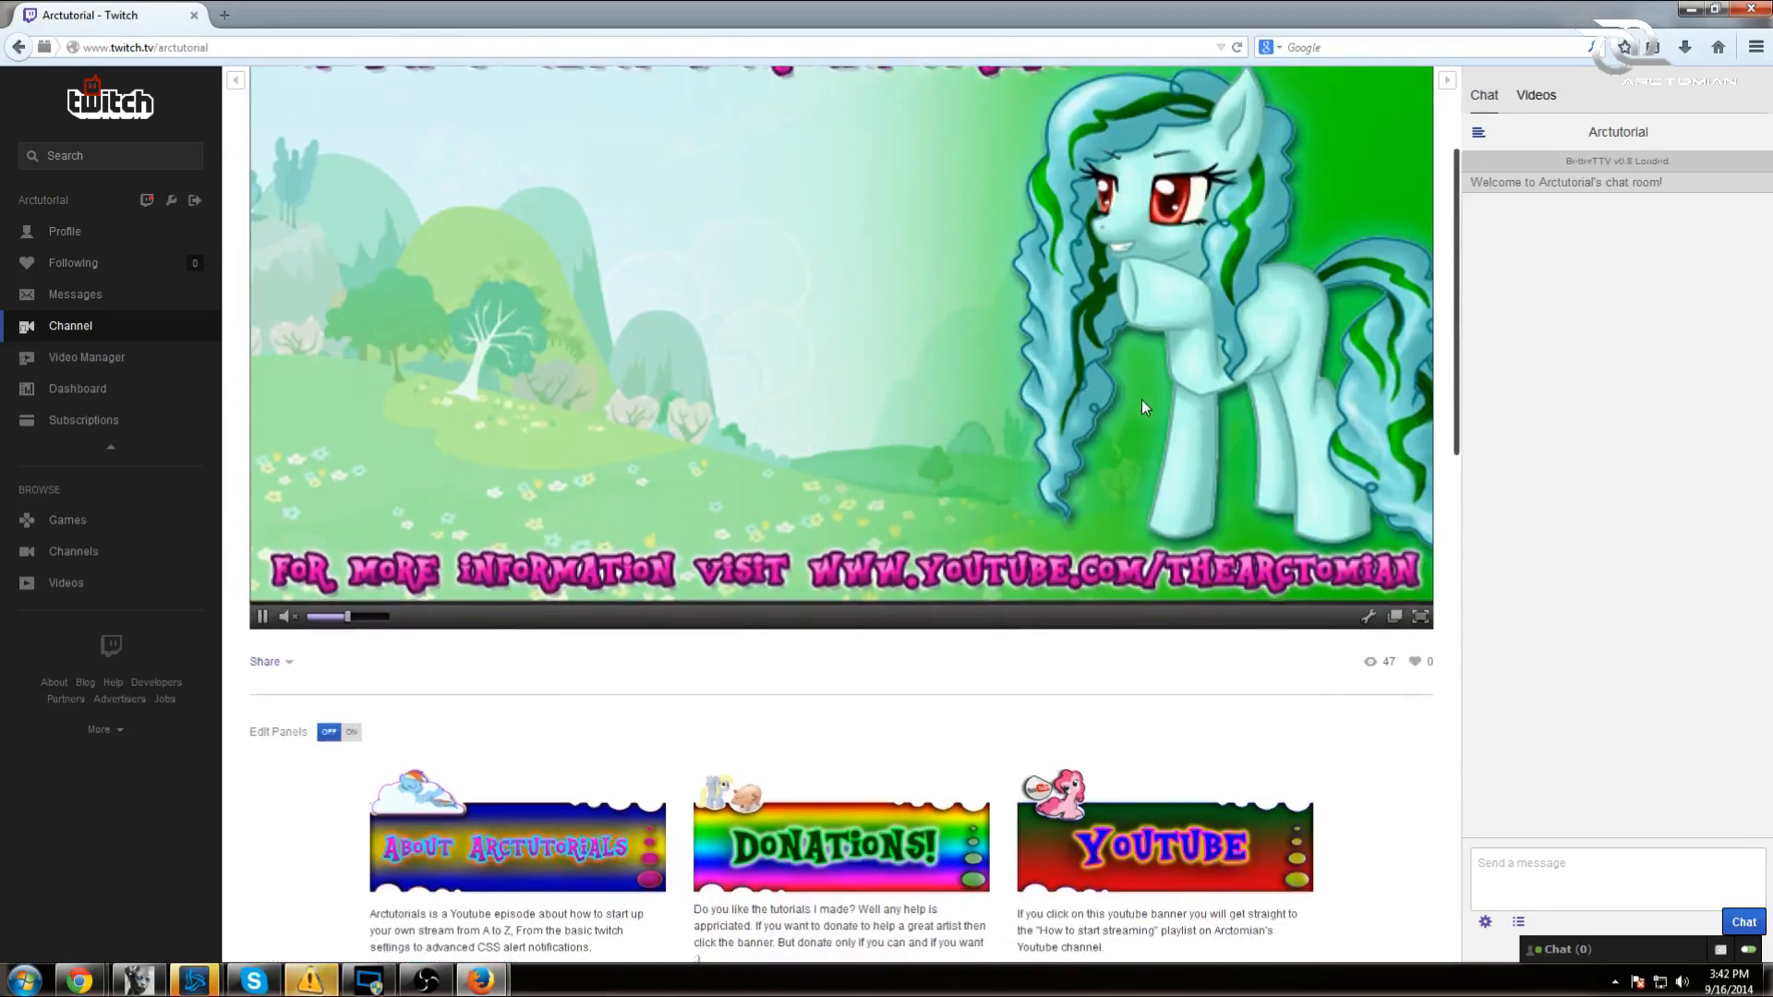
{"action": "scroll", "coordinate": [1143, 406], "scroll_direction": "down", "scroll_amount": 6}
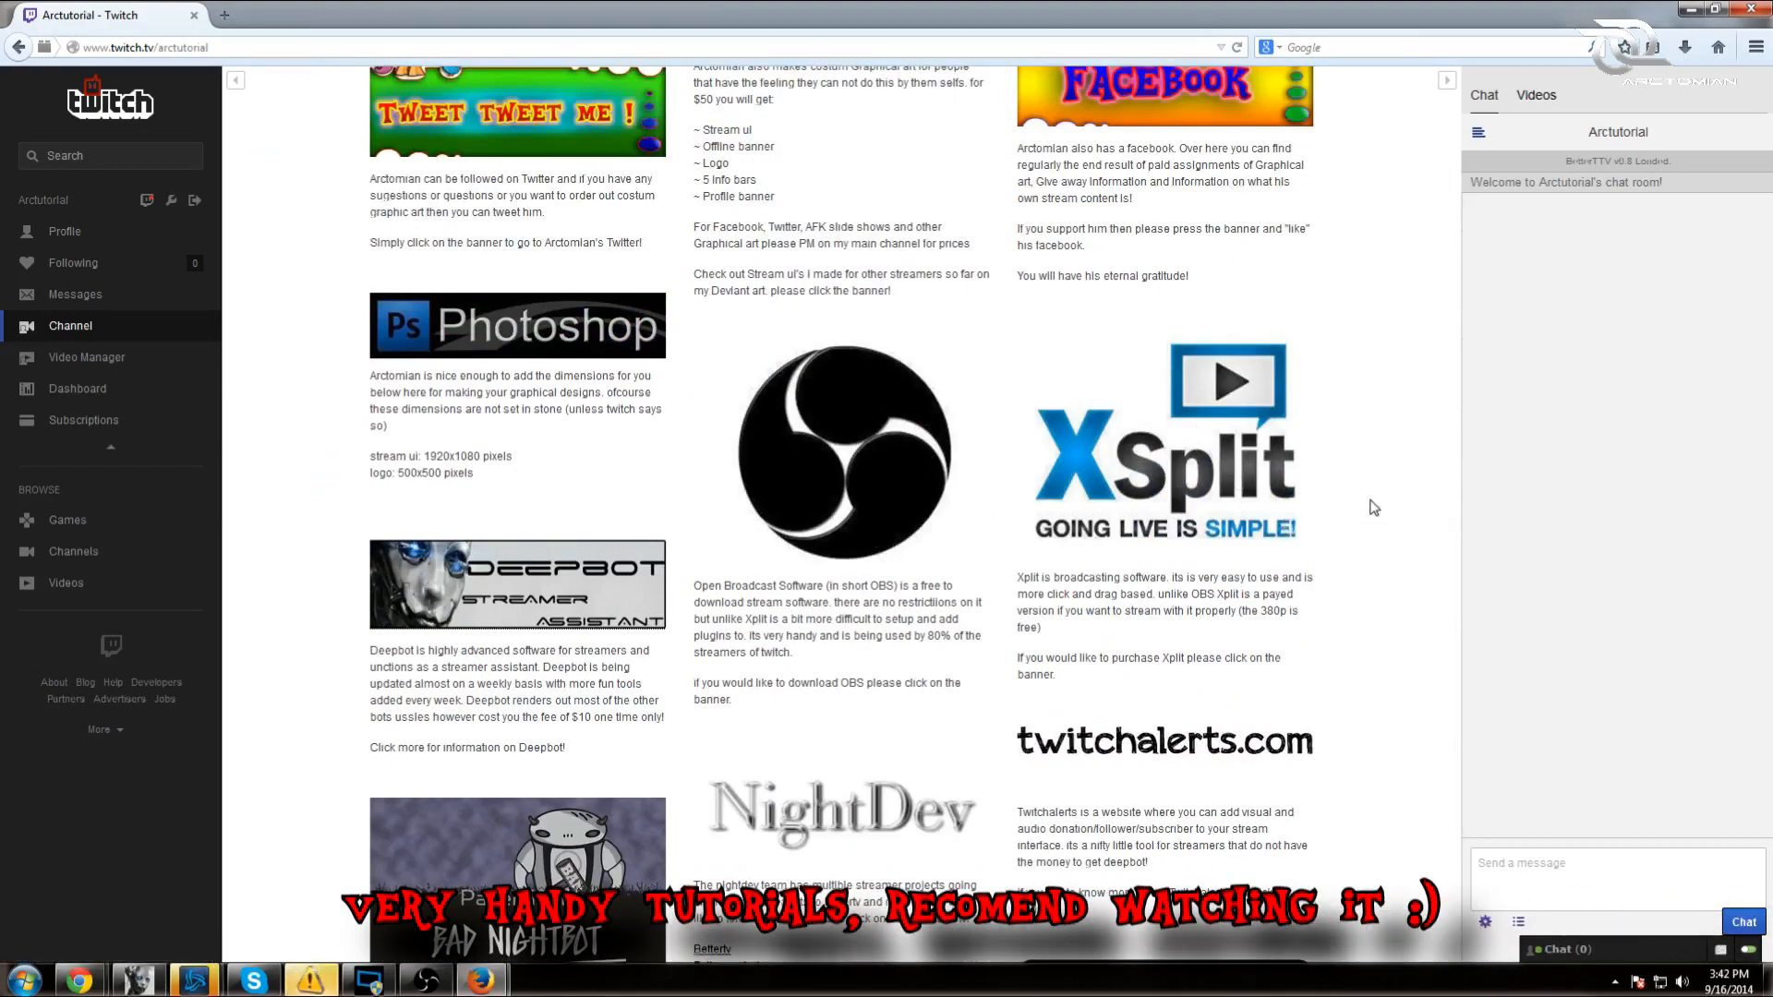
{"action": "scroll", "coordinate": [1373, 508], "scroll_direction": "down", "scroll_amount": 4}
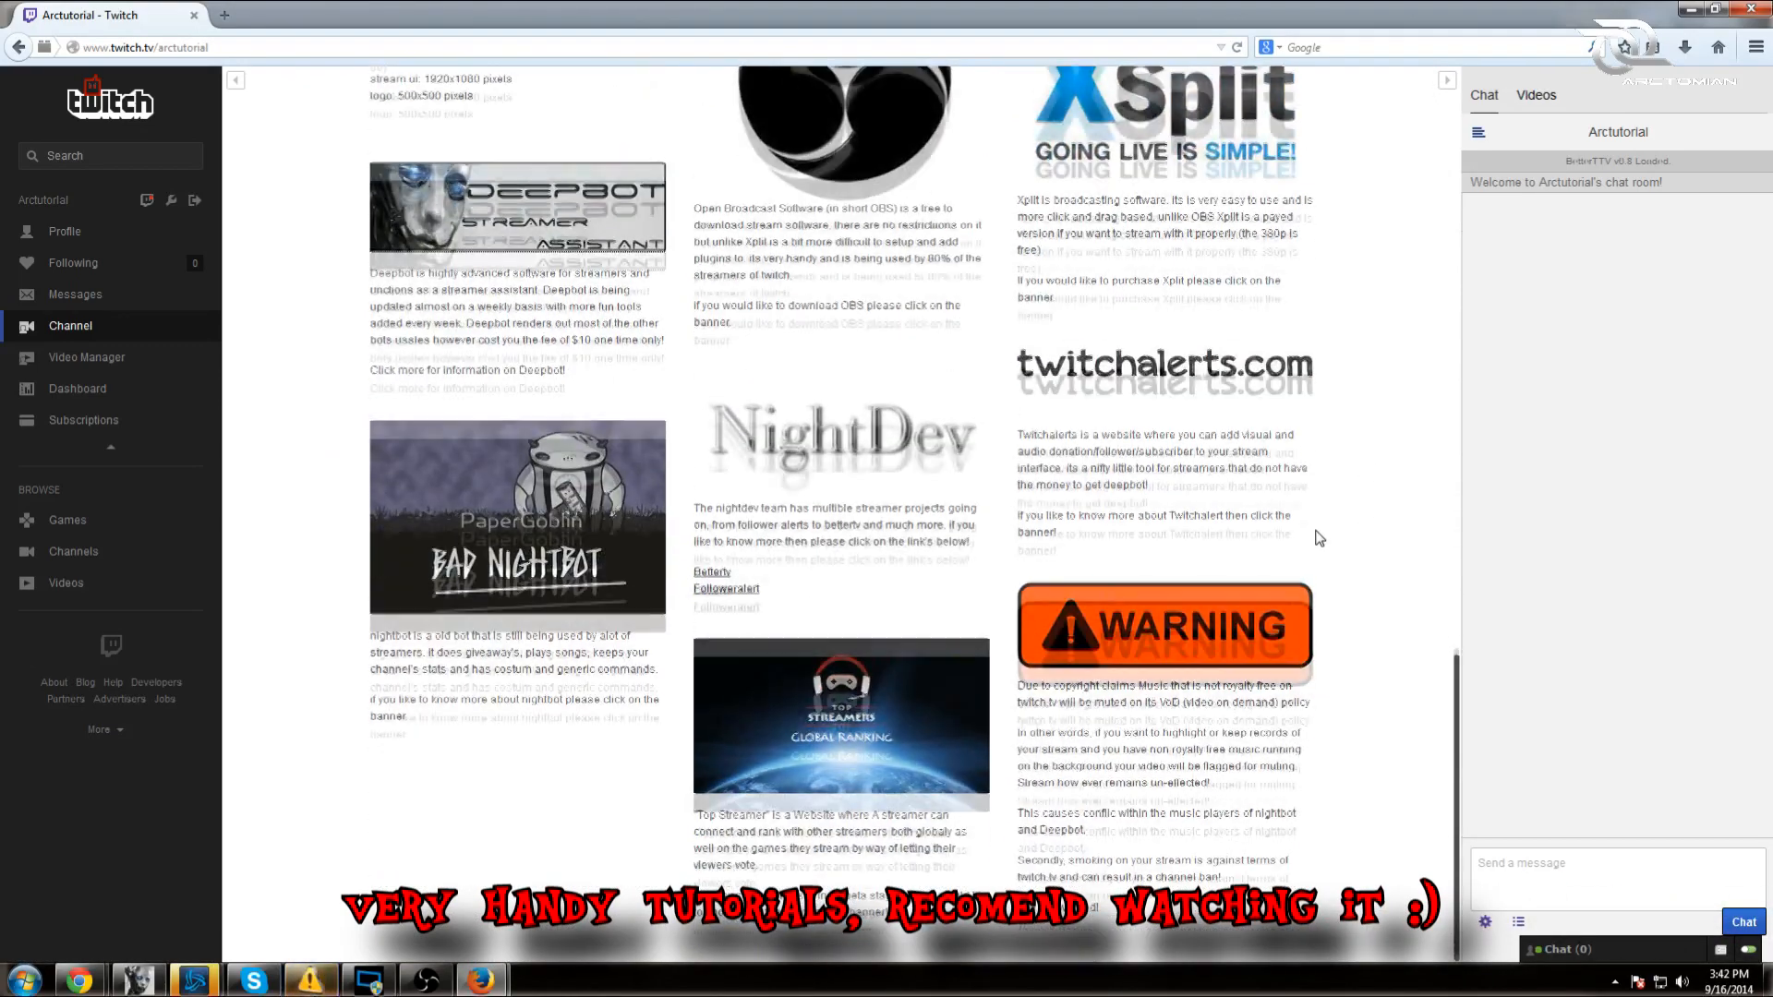
{"action": "scroll", "coordinate": [1319, 538], "scroll_direction": "up", "scroll_amount": 3}
{"action": "scroll", "coordinate": [1319, 539], "scroll_direction": "up", "scroll_amount": 12}
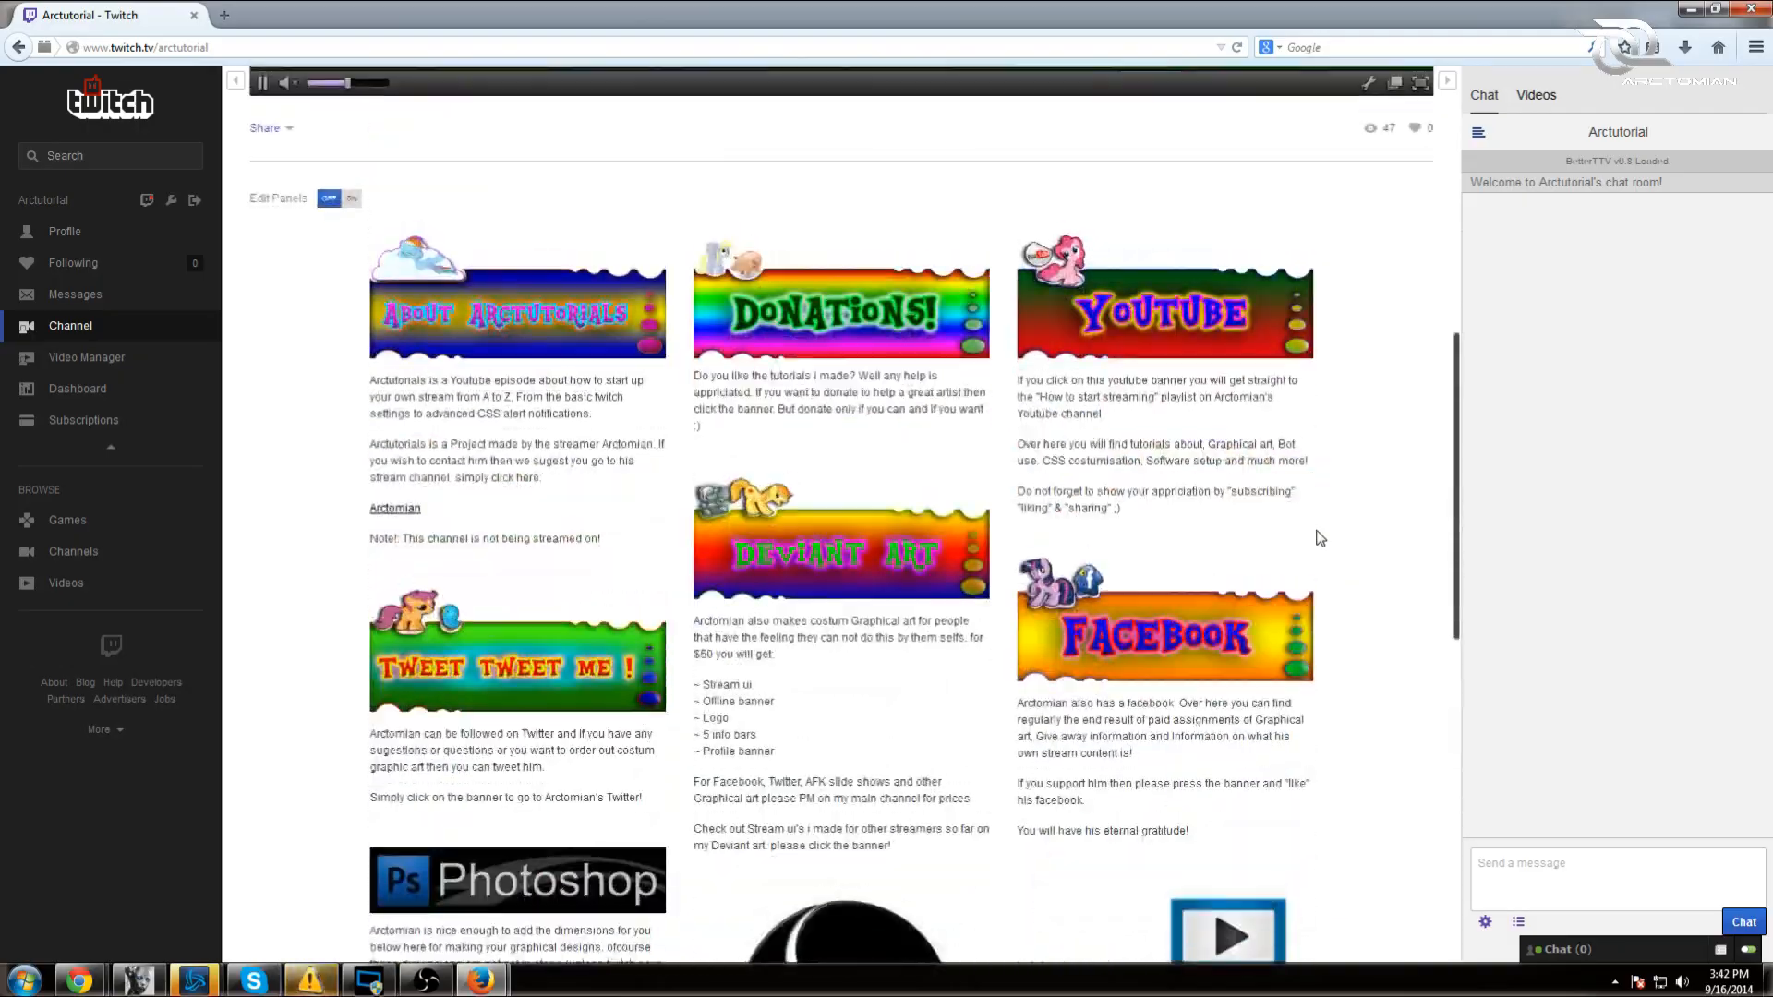
- Review the Arctutorial page from its offline banner down to the Photoshop, Deepbot, OBS and XSplit panels, and return toward the banner
{"action": "scroll", "coordinate": [1318, 539], "scroll_direction": "up", "scroll_amount": 2}
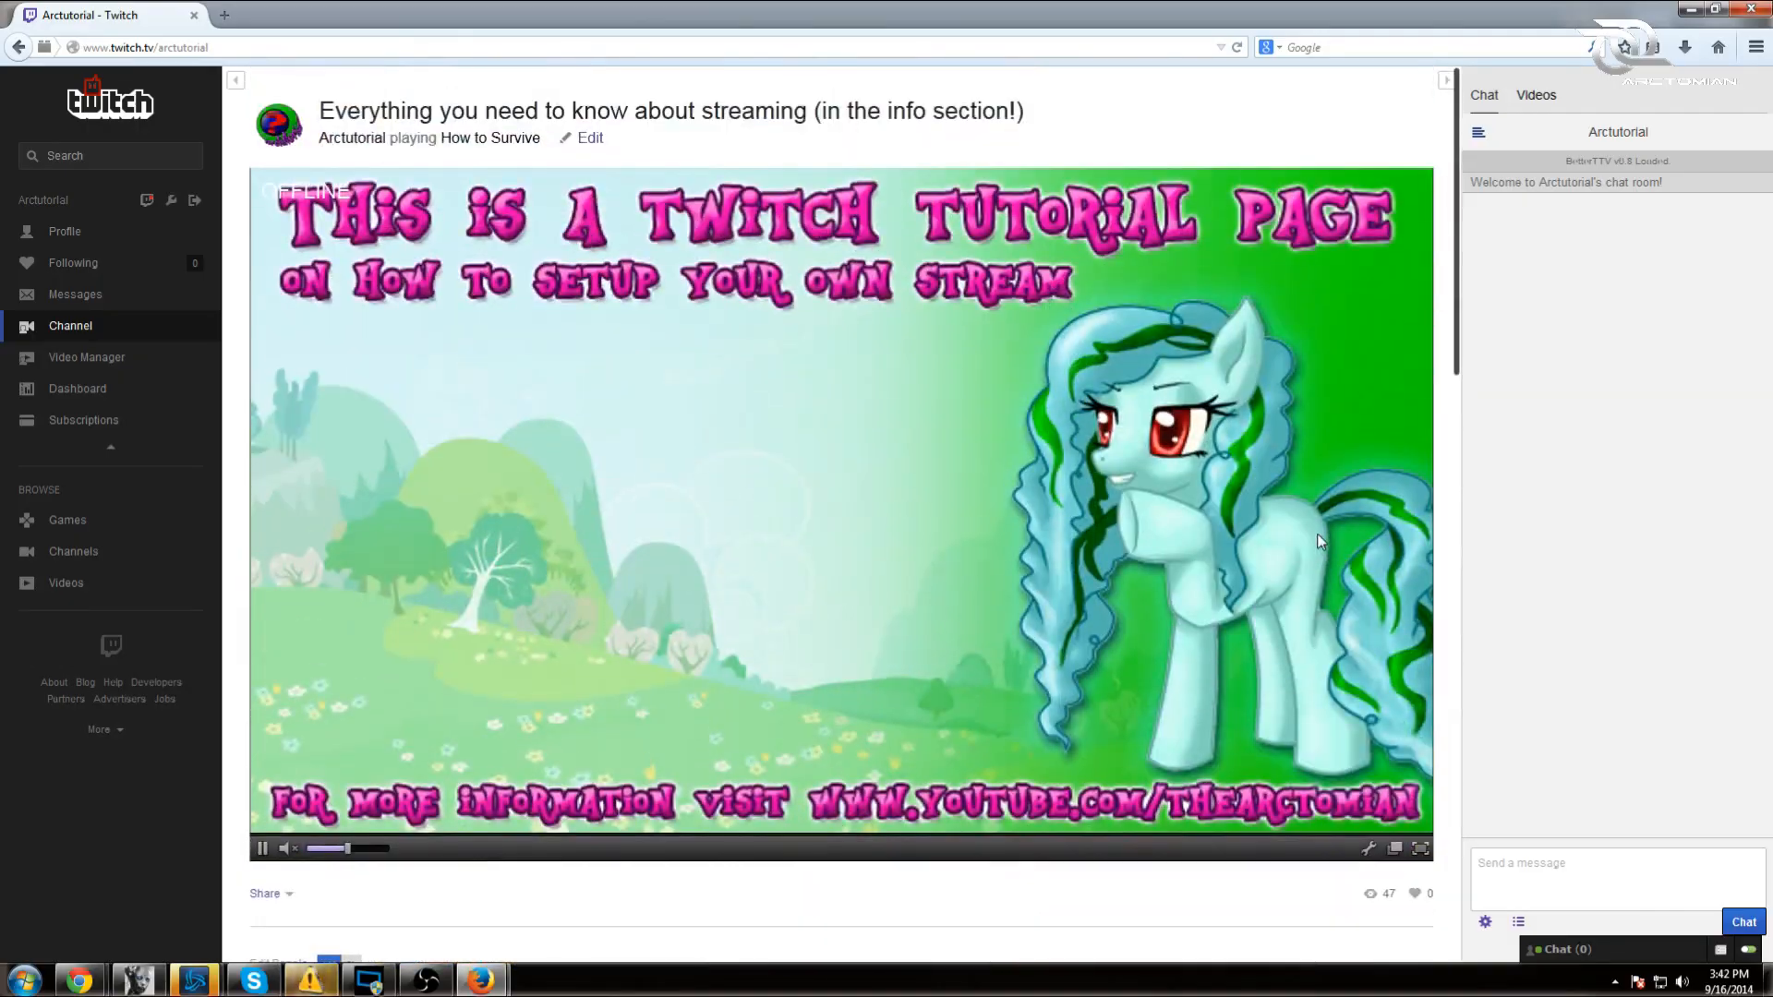
{"action": "scroll", "coordinate": [1036, 457], "scroll_direction": "down", "scroll_amount": 12}
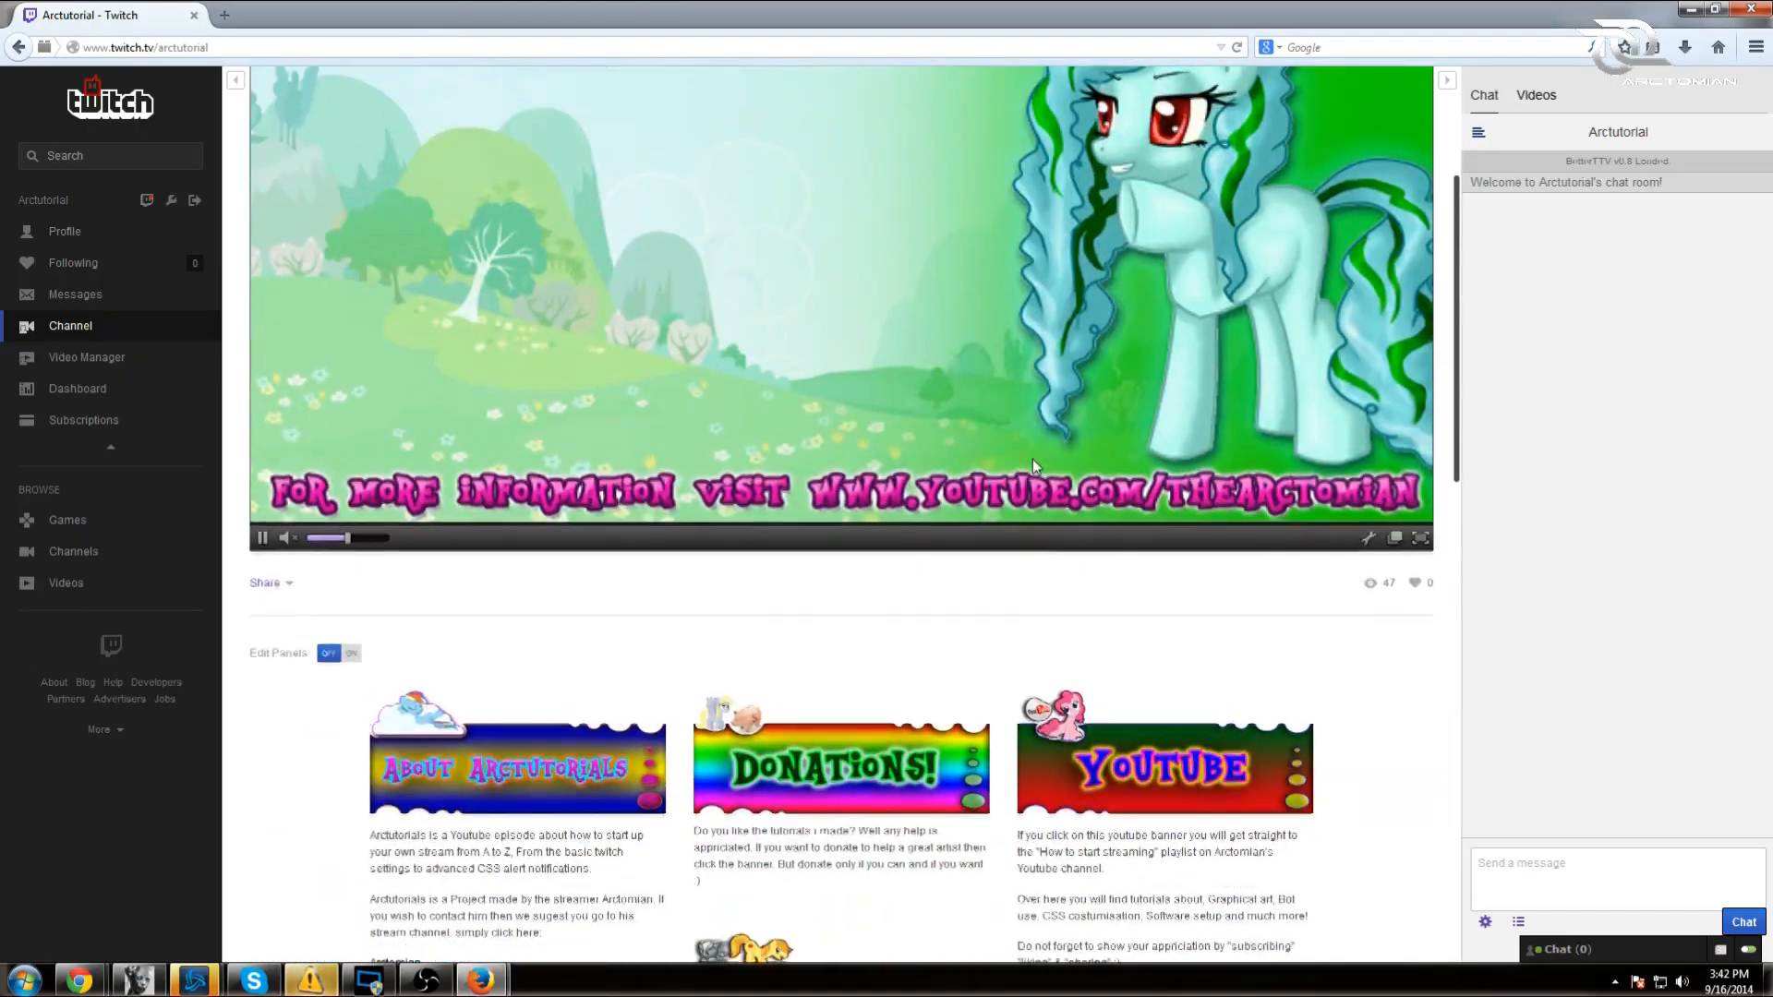
{"action": "scroll", "coordinate": [1034, 467], "scroll_direction": "down", "scroll_amount": 3}
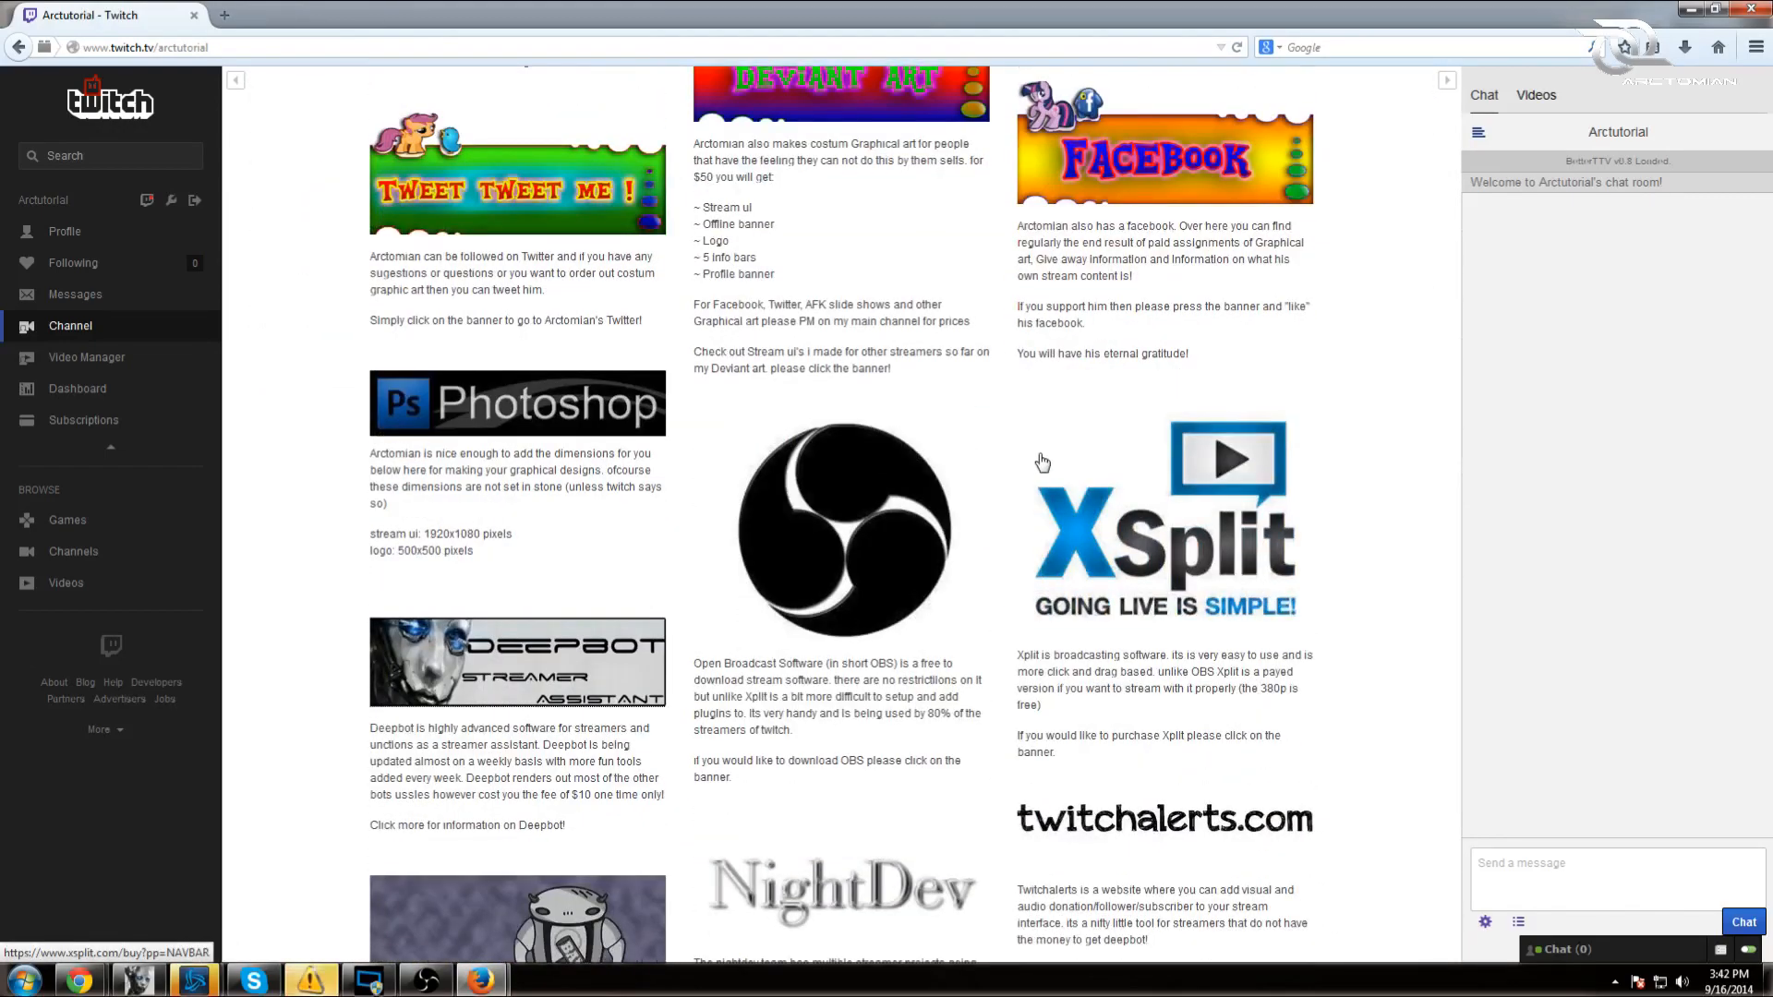
{"action": "scroll", "coordinate": [1011, 571], "scroll_direction": "up", "scroll_amount": 10}
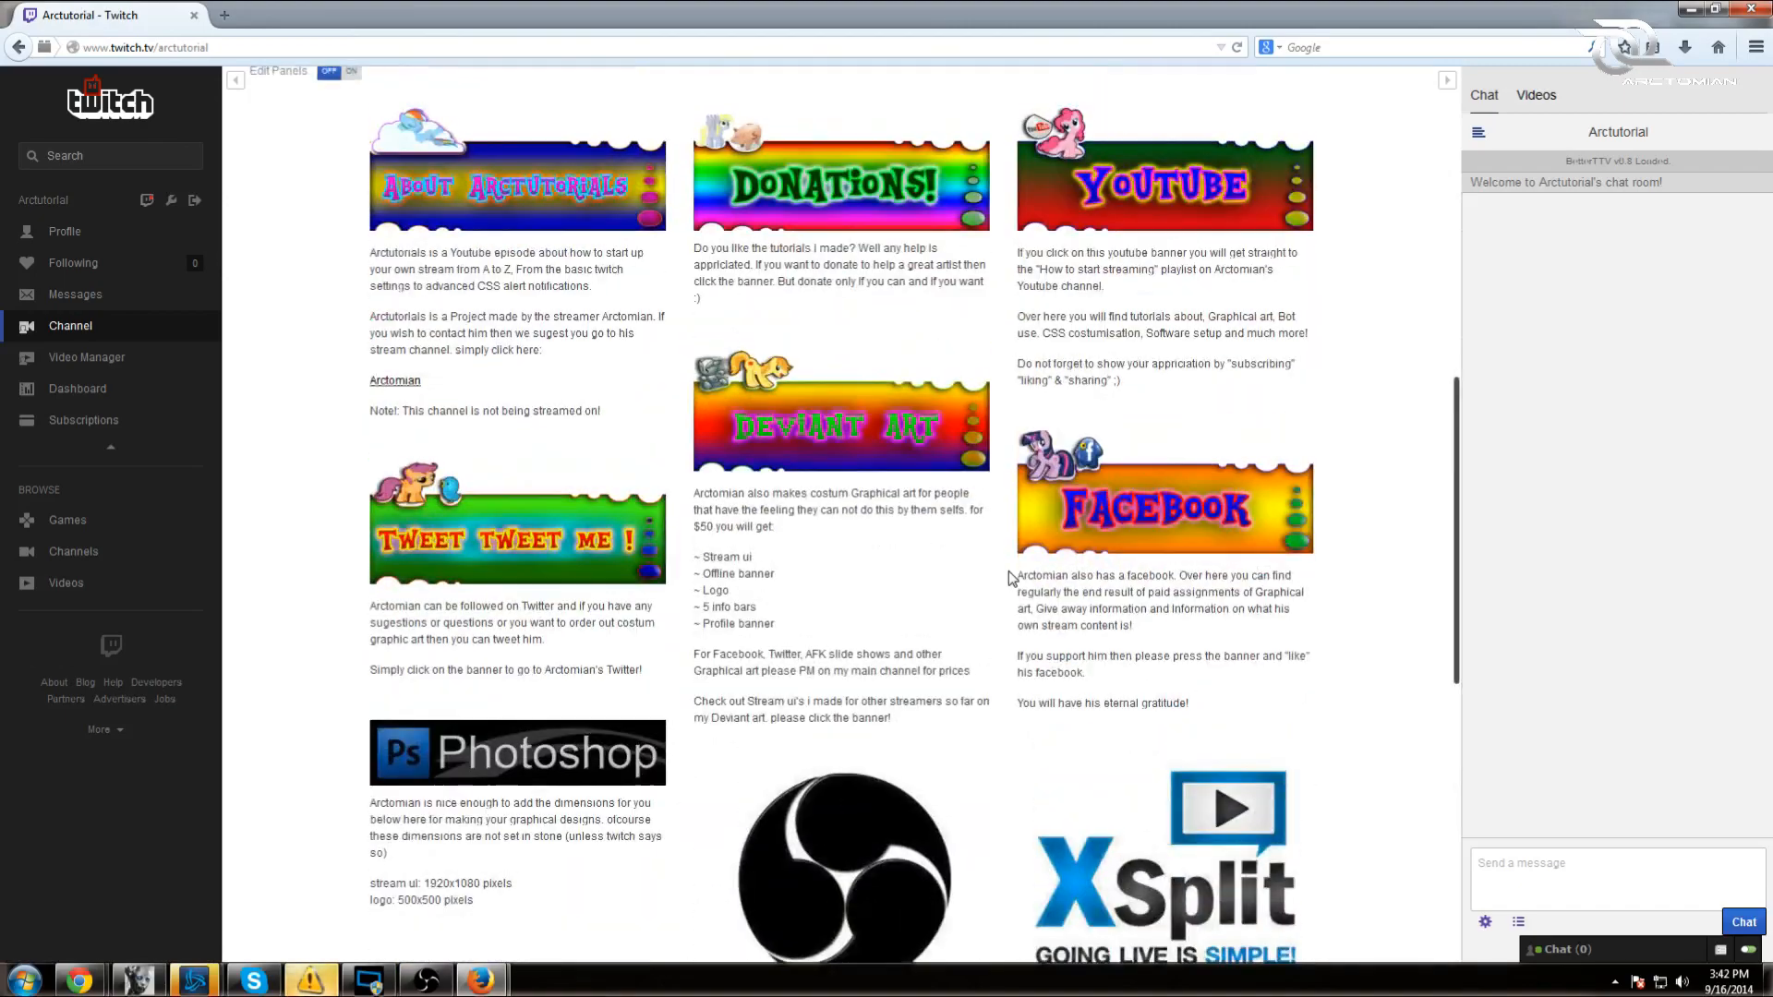
{"action": "scroll", "coordinate": [1010, 575], "scroll_direction": "up", "scroll_amount": 3}
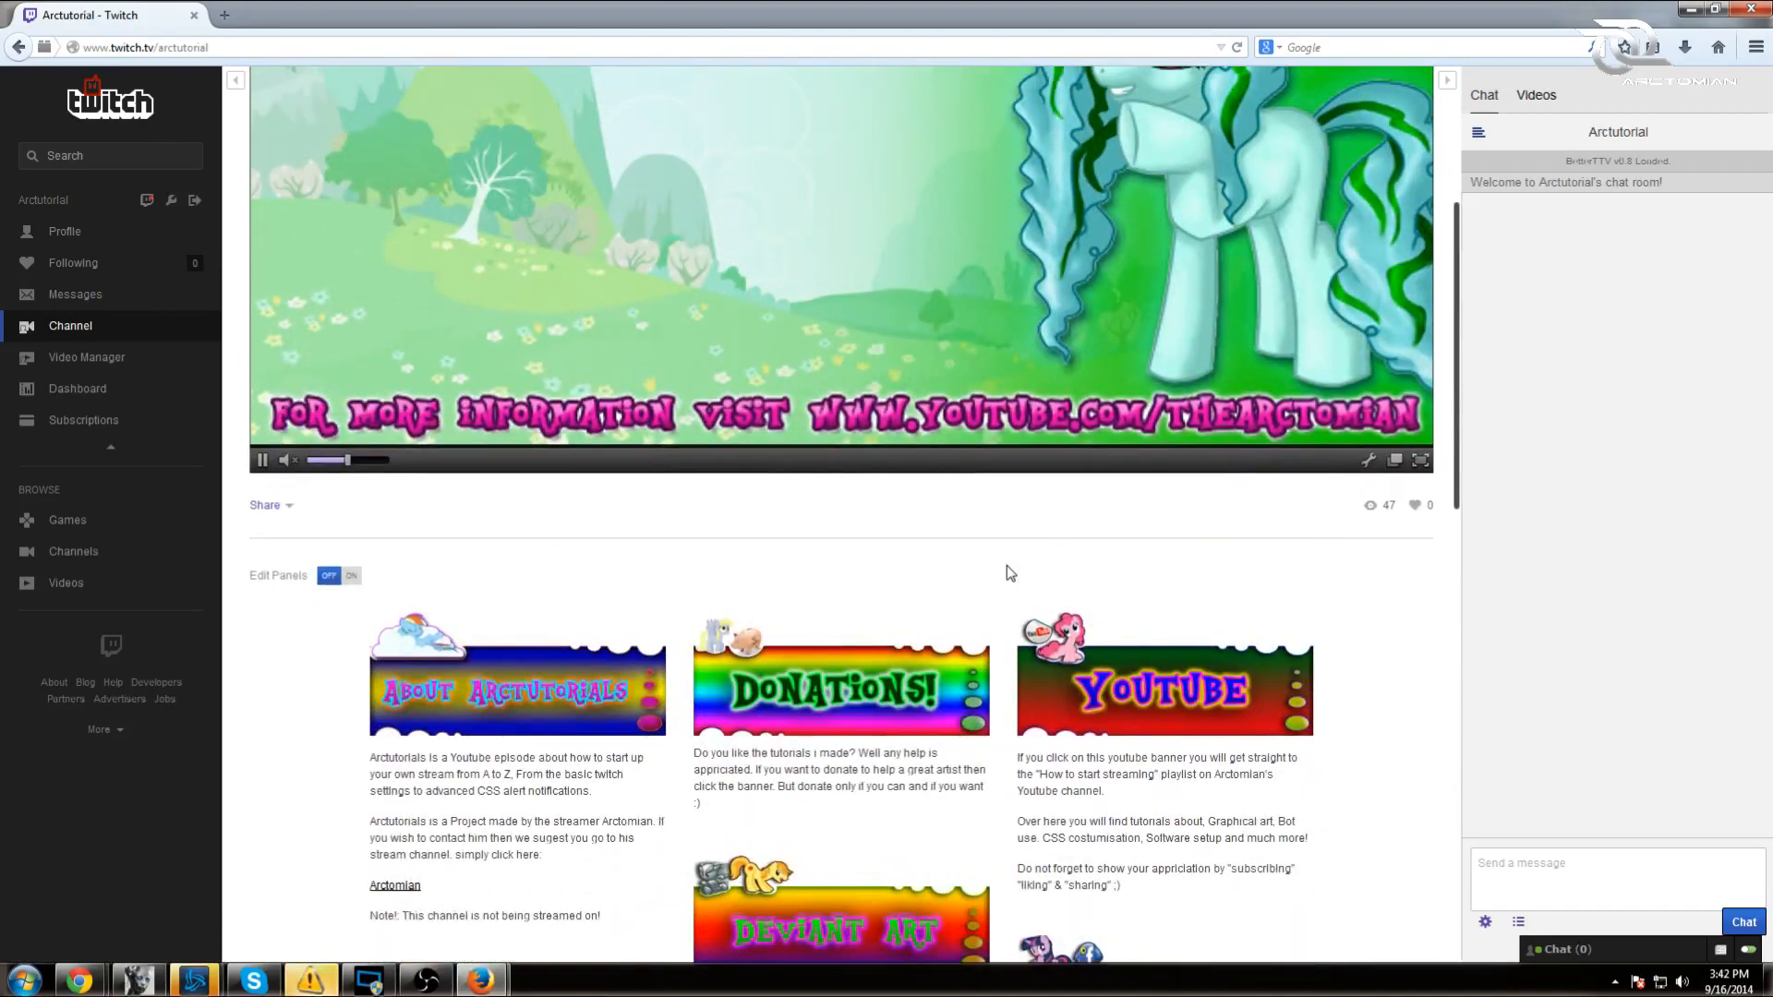
{"action": "scroll", "coordinate": [1006, 565], "scroll_direction": "up", "scroll_amount": 2}
- Minimize Firefox and switch to Chrome to show the Arctomian Twitch channel page
{"action": "left_click", "coordinate": [1688, 9]}
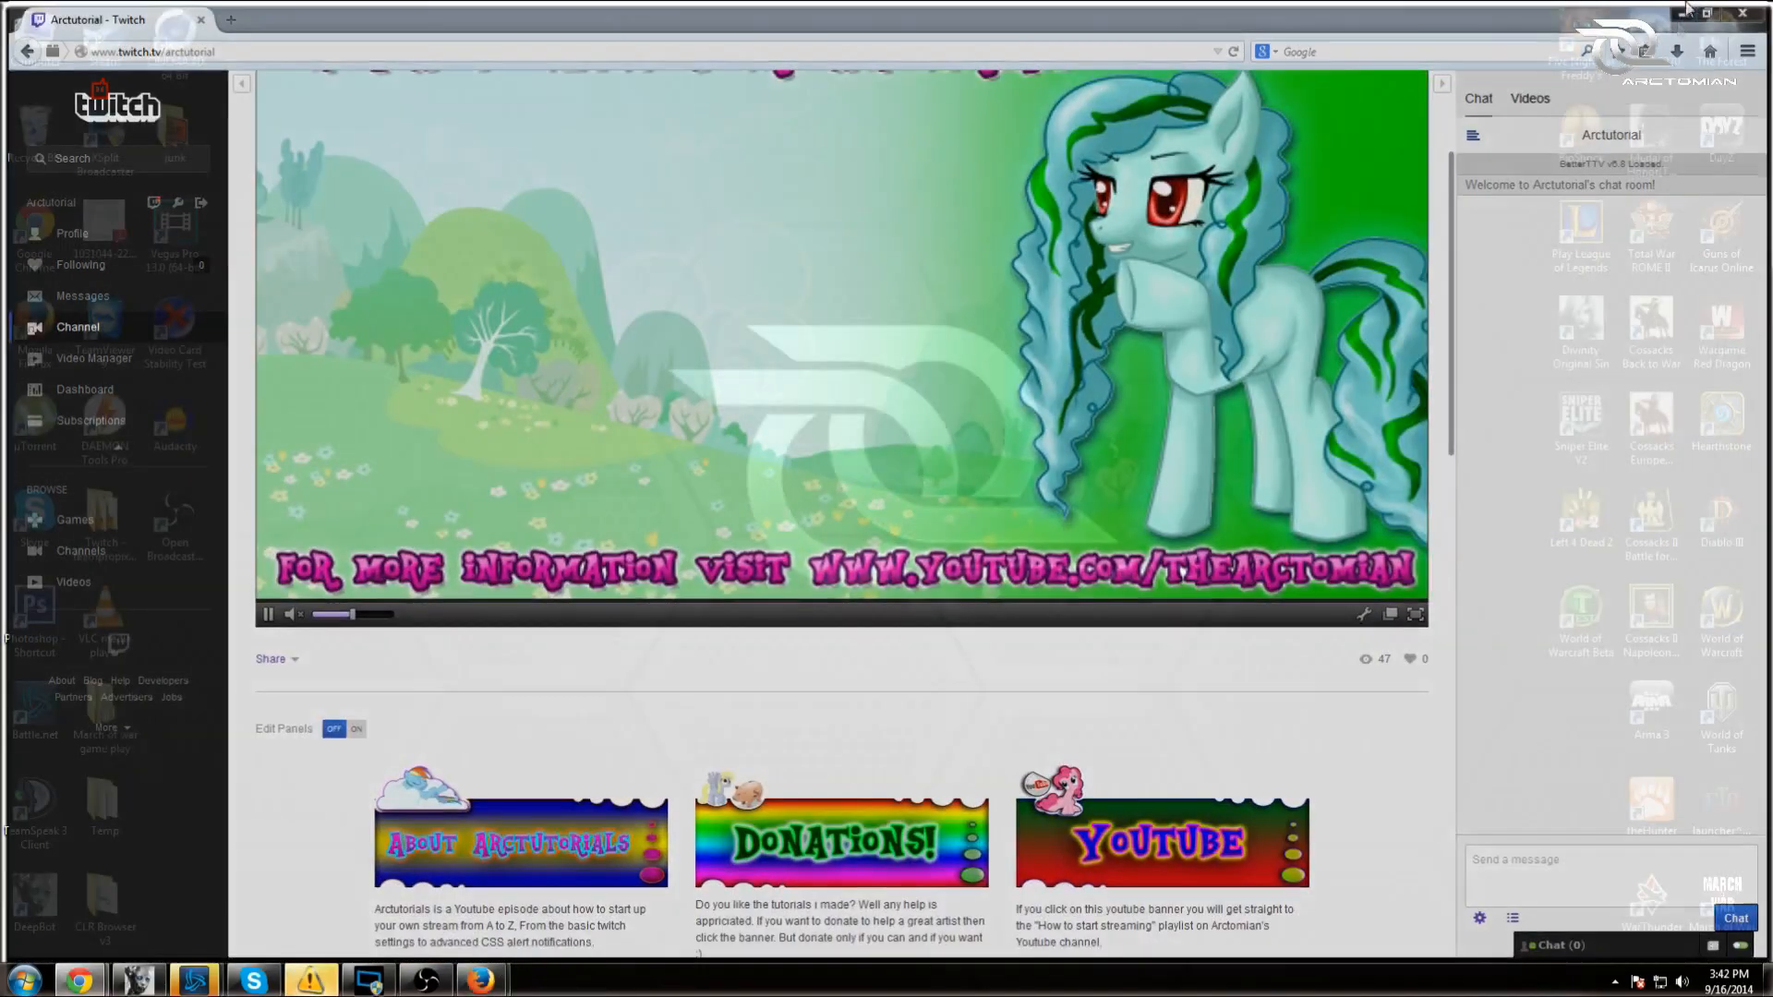
{"action": "mouse_move", "coordinate": [79, 981]}
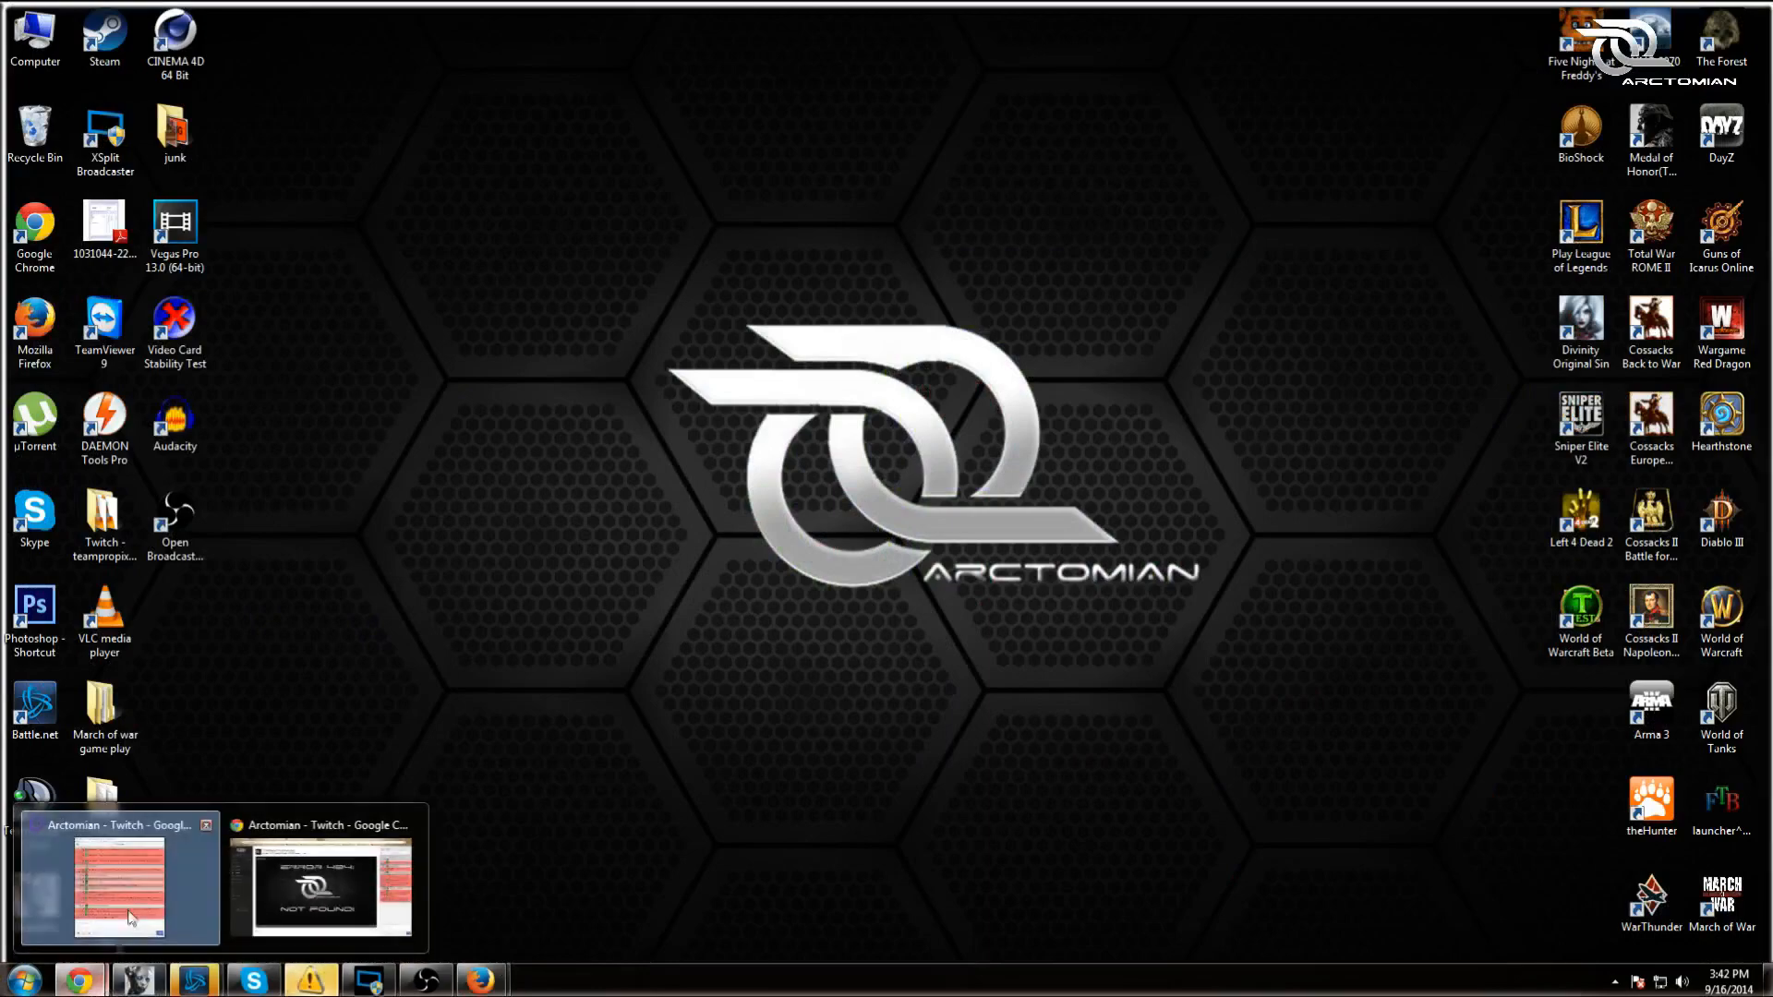
{"action": "left_click", "coordinate": [270, 833]}
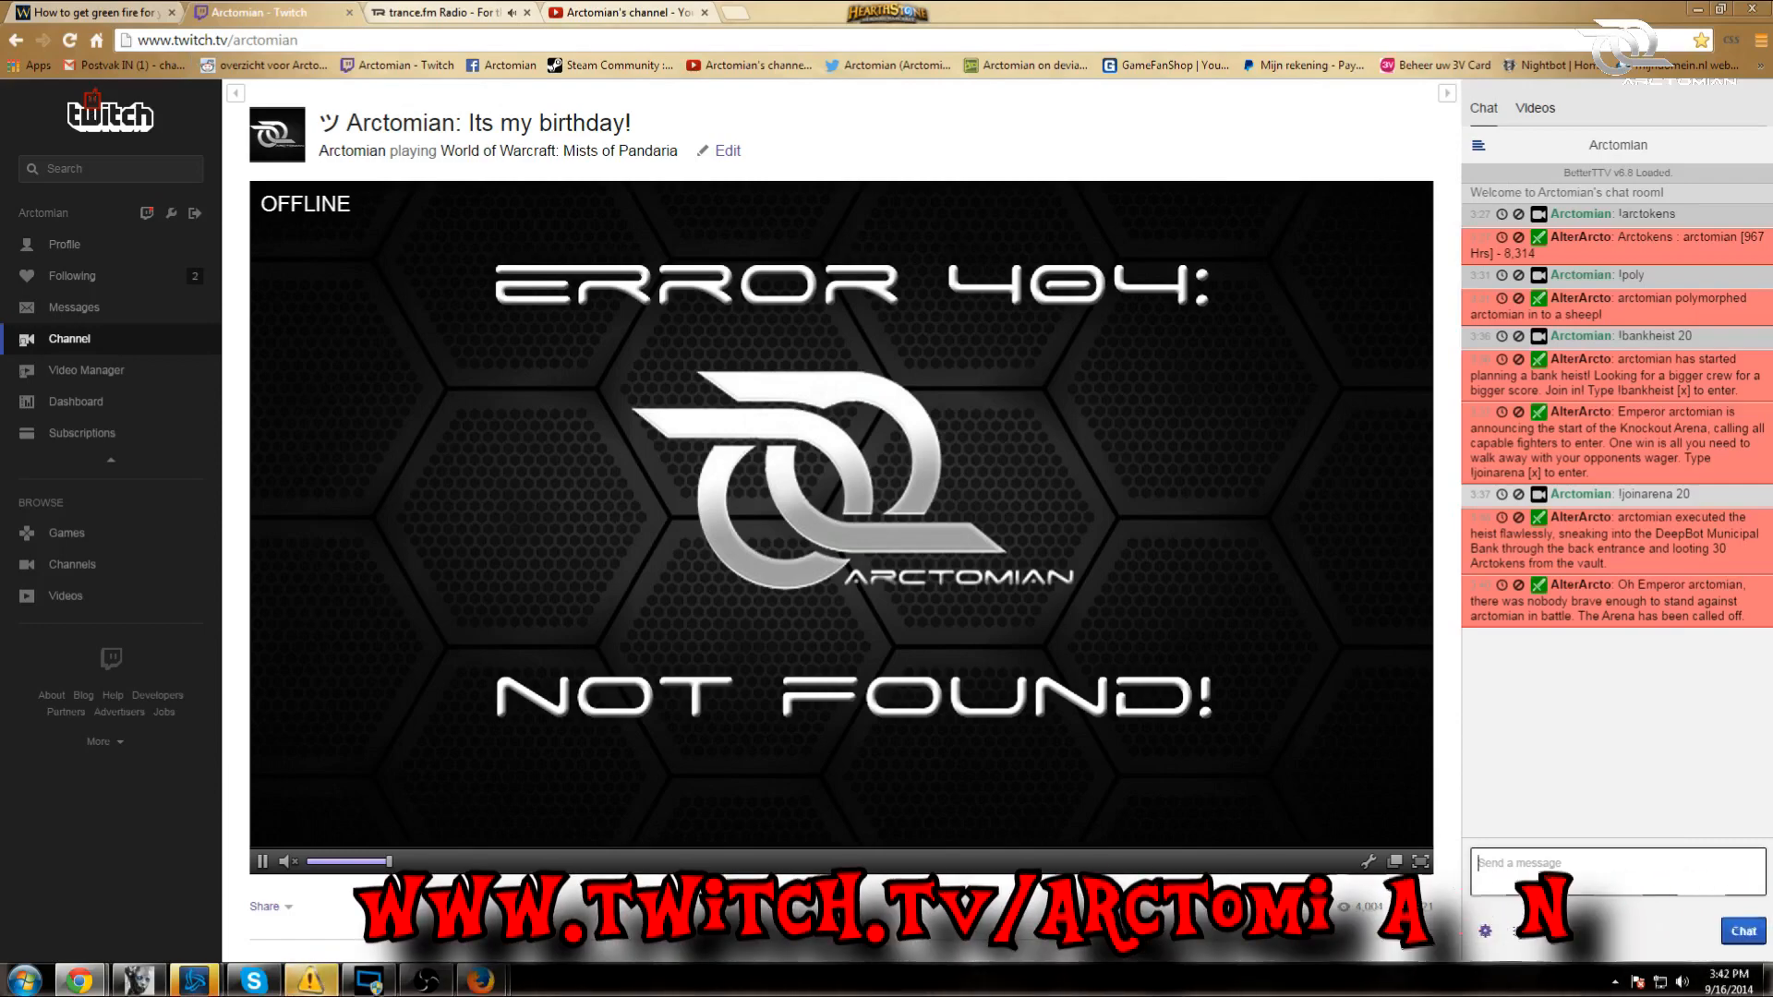
- Minimize Chrome, switch back to the Arctutorial page in Firefox and examine its About, Donations, YouTube, Deviant Art, Twitter and Facebook panels
{"action": "left_click", "coordinate": [1697, 10]}
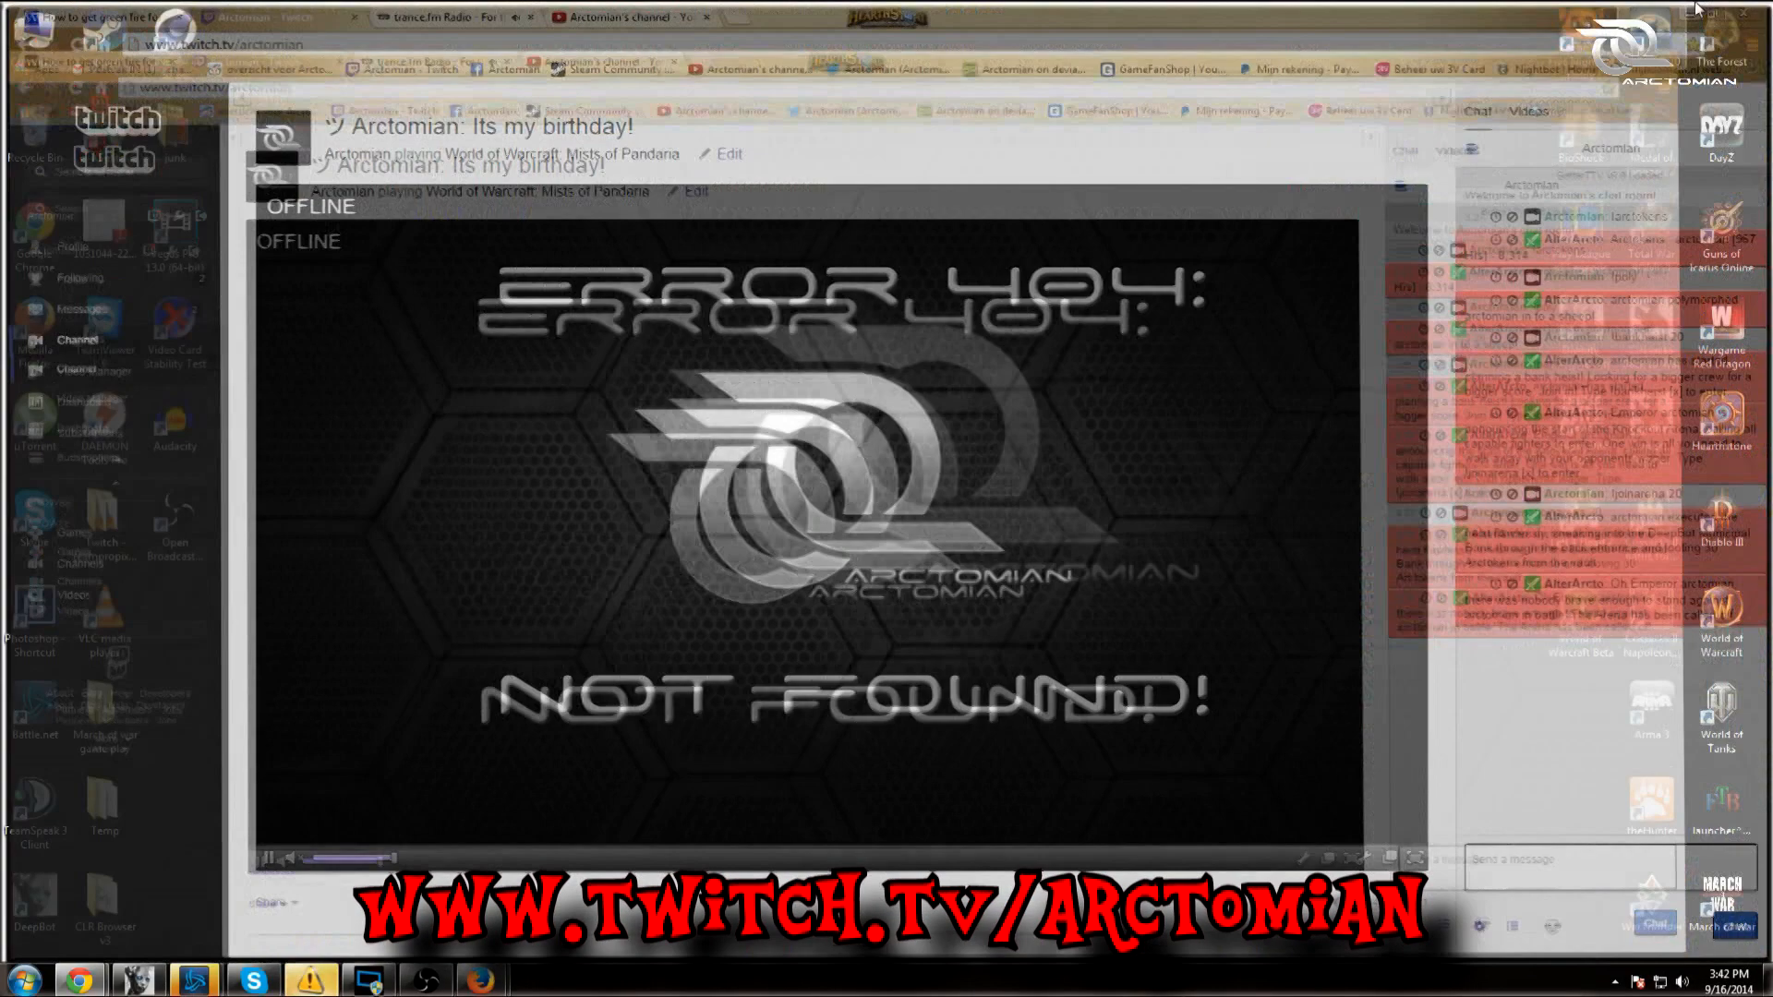
{"action": "mouse_move", "coordinate": [478, 983]}
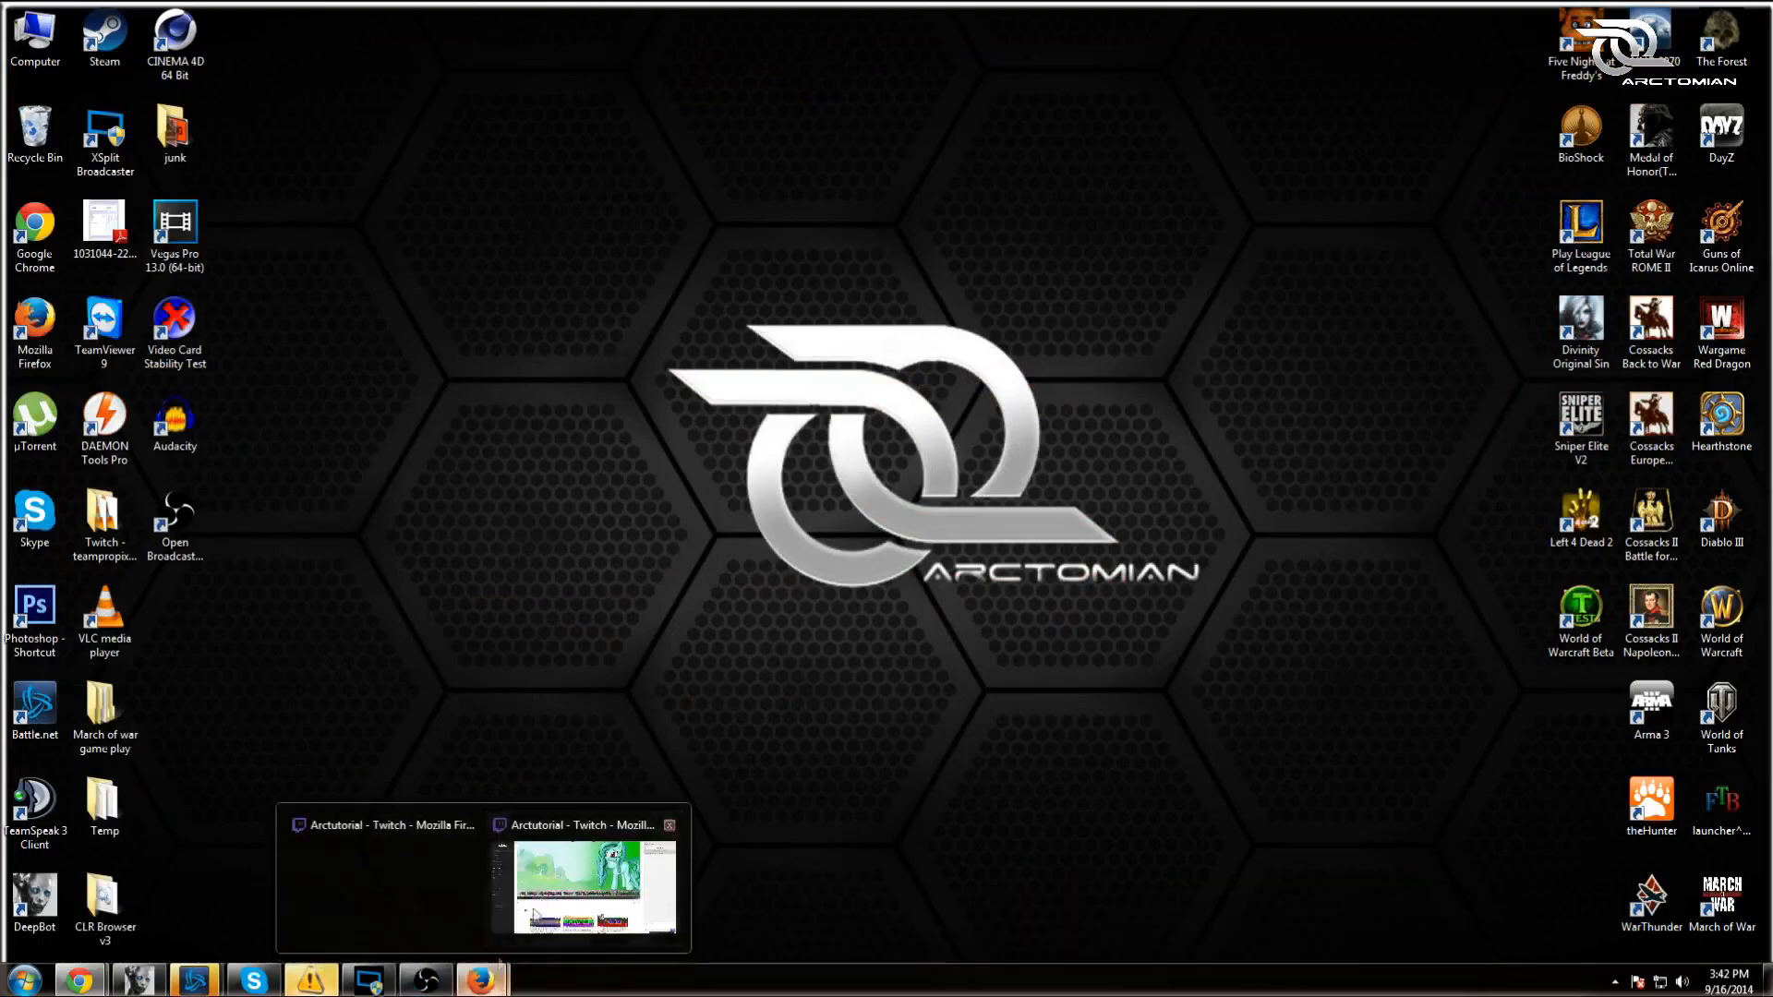
{"action": "left_click", "coordinate": [583, 837]}
{"action": "scroll", "coordinate": [665, 717], "scroll_direction": "down", "scroll_amount": 4}
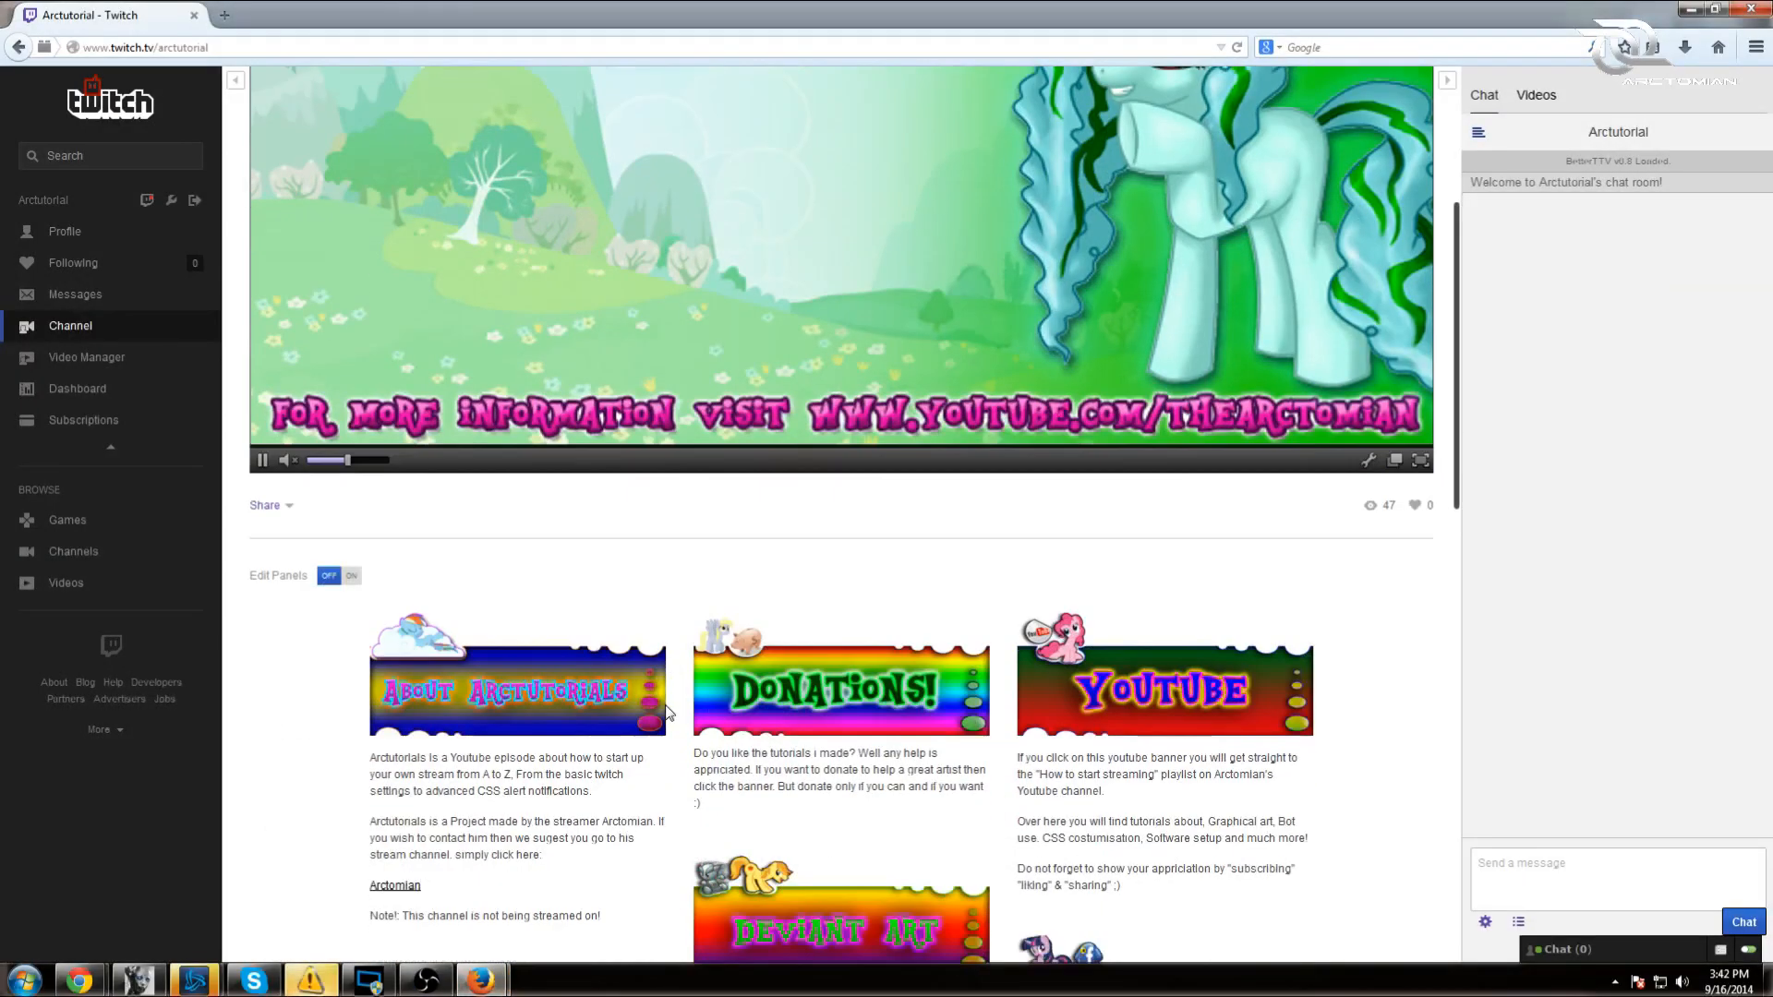
{"action": "scroll", "coordinate": [670, 712], "scroll_direction": "down", "scroll_amount": 3}
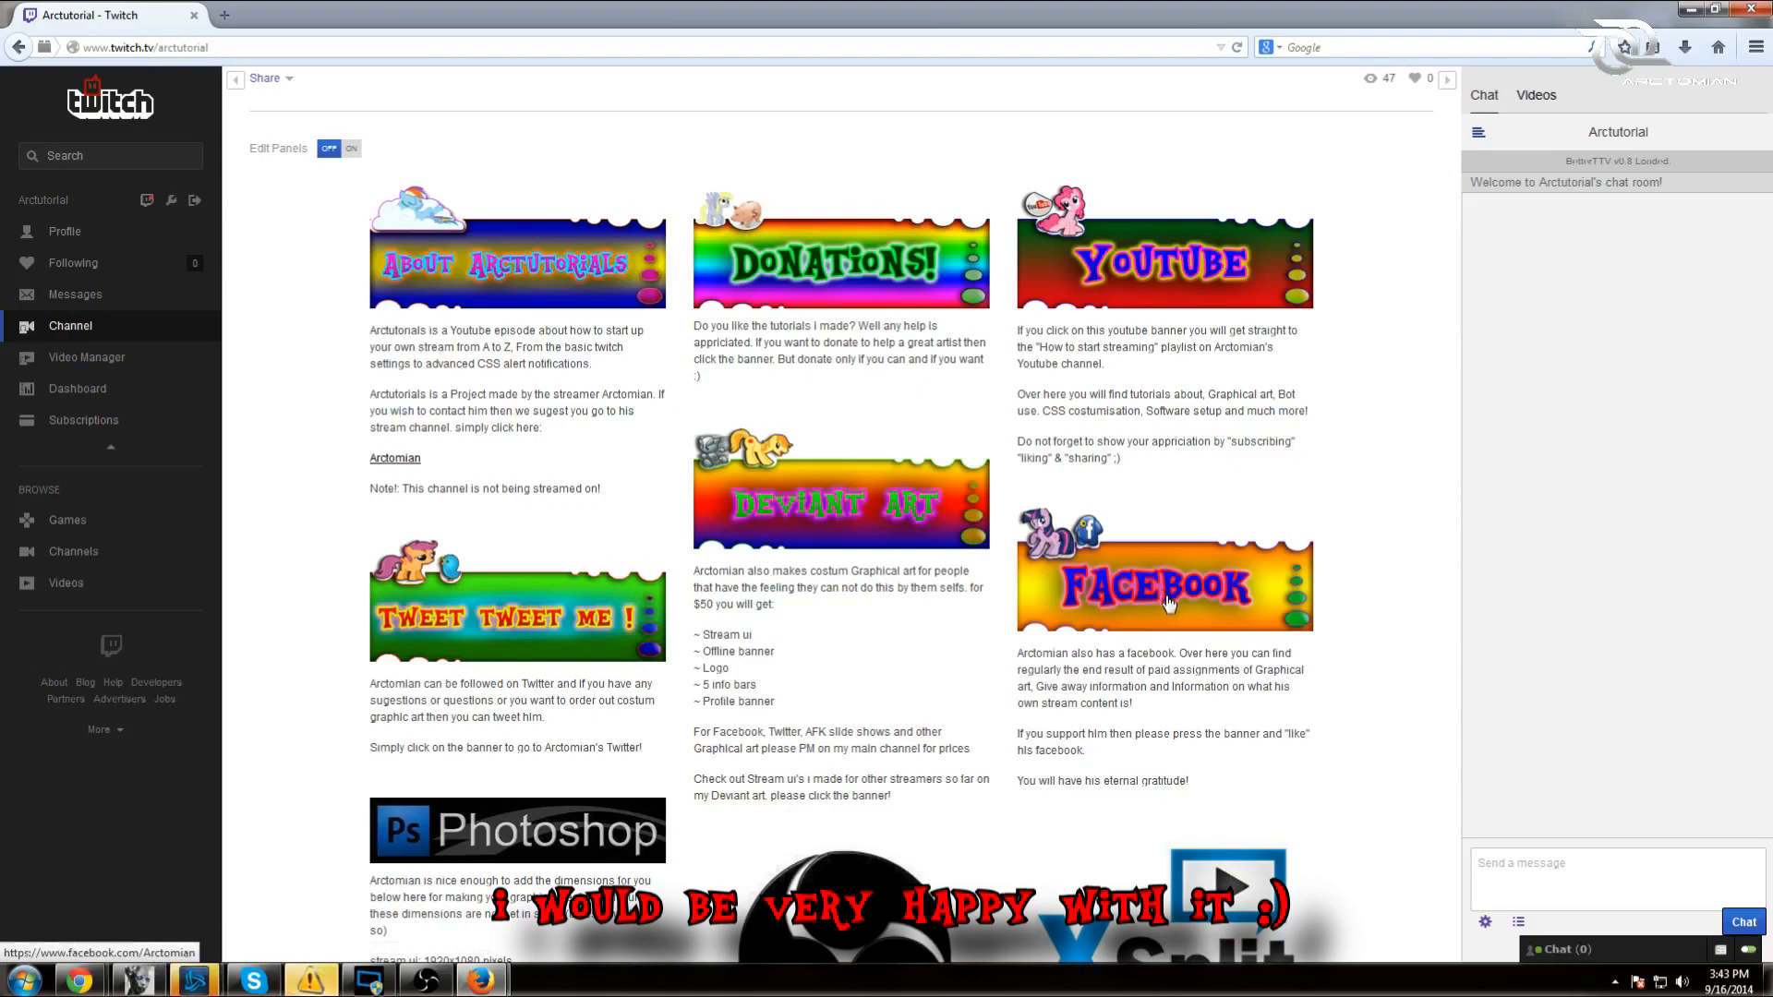
{"action": "scroll", "coordinate": [1168, 602], "scroll_direction": "down", "scroll_amount": 3}
{"action": "scroll", "coordinate": [1170, 602], "scroll_direction": "up", "scroll_amount": 10}
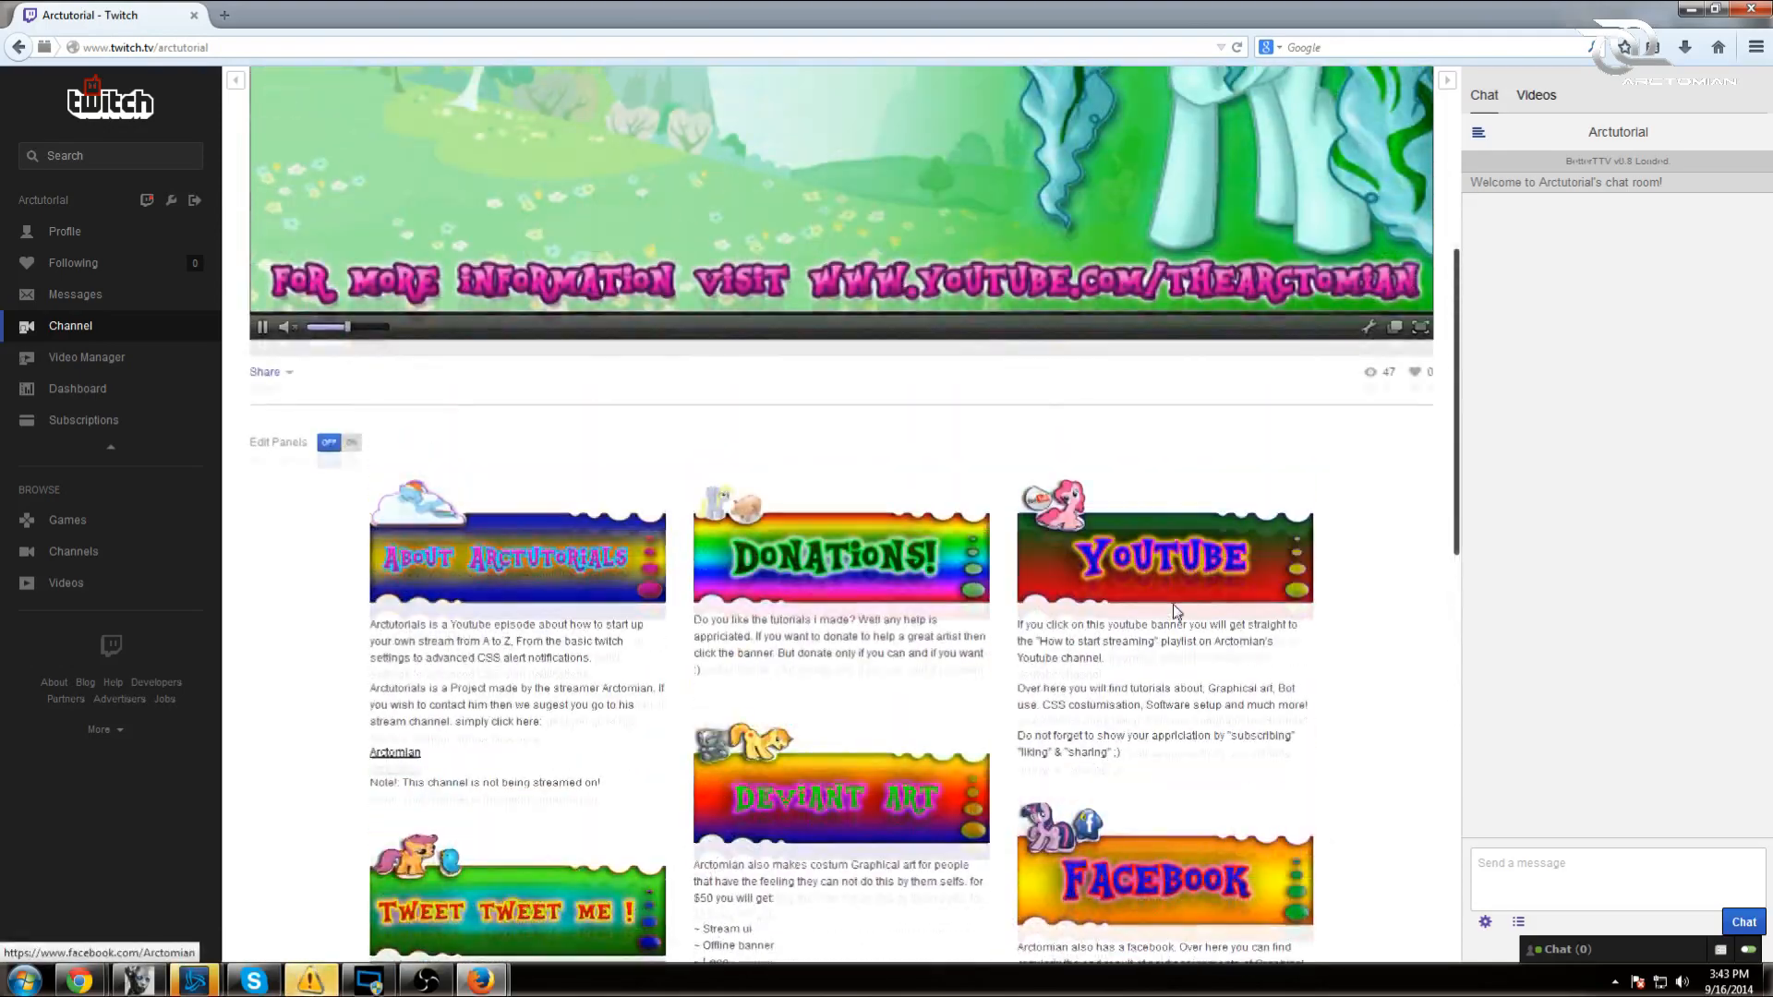